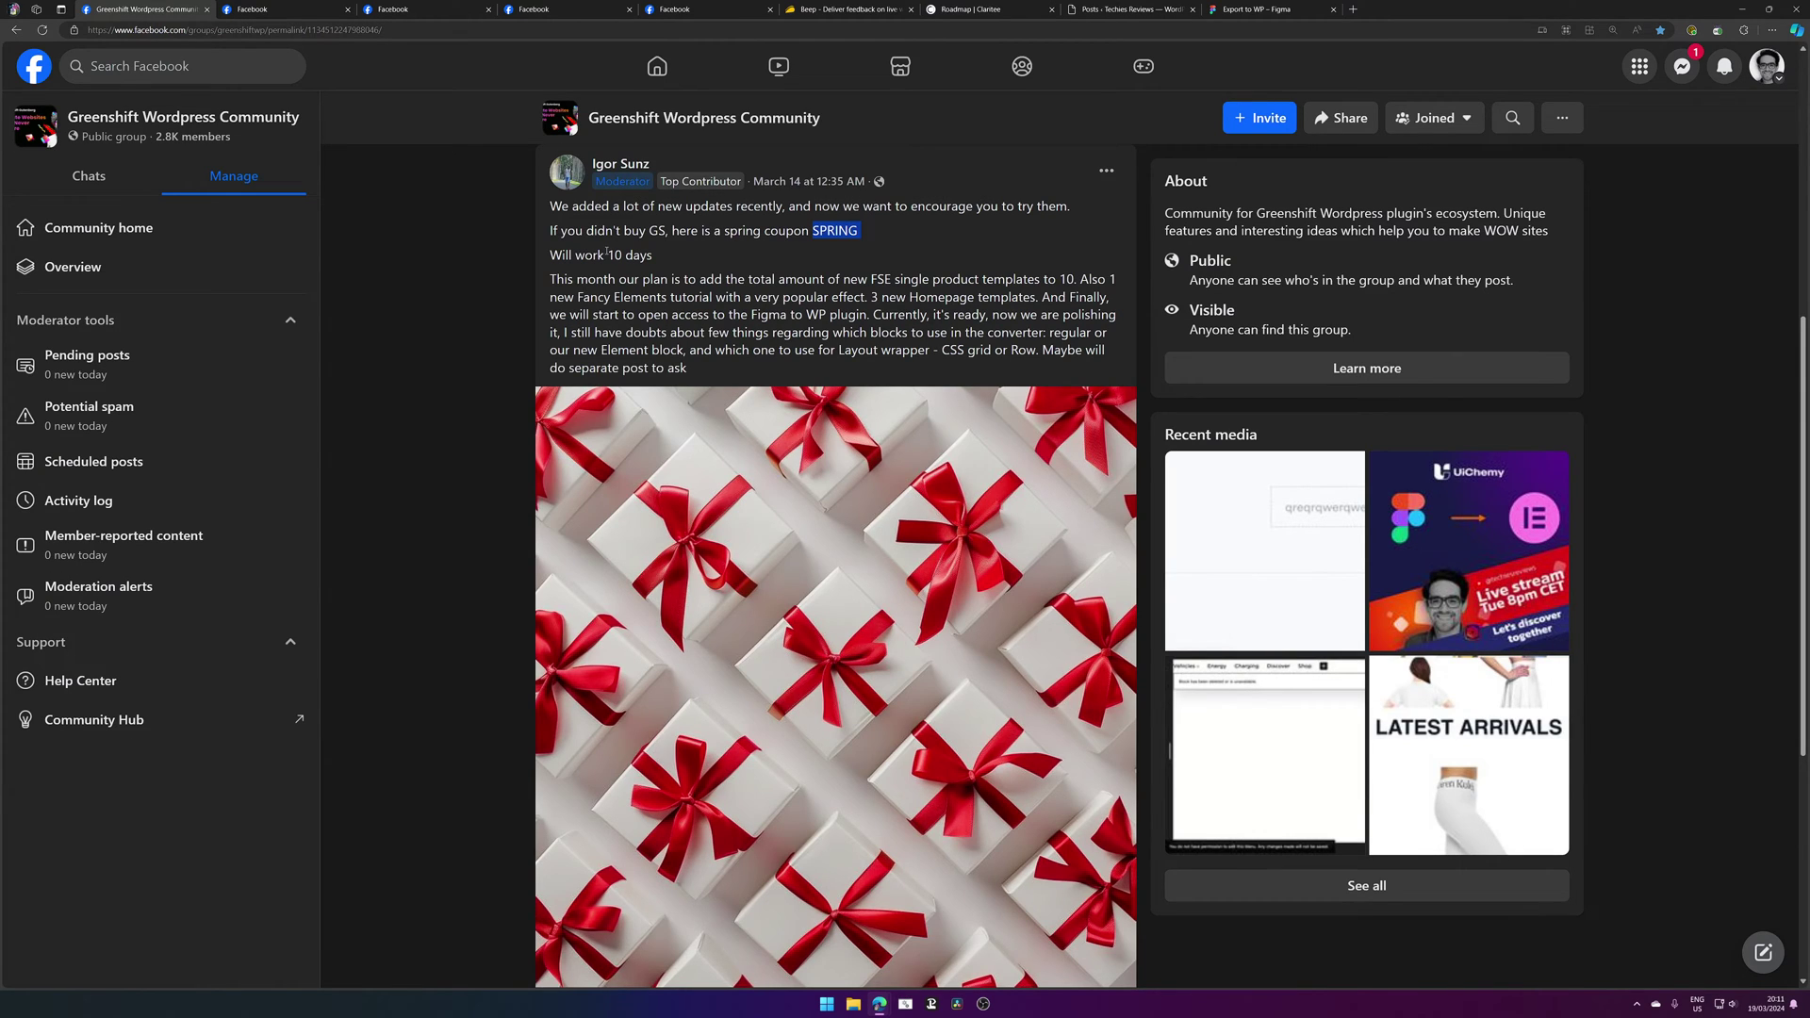
# Step: Highlight the spring coupon's validity line and the paragraph describing this month's plan in the community post
pyautogui.moveTo(557, 254); pyautogui.dragTo(637, 254)
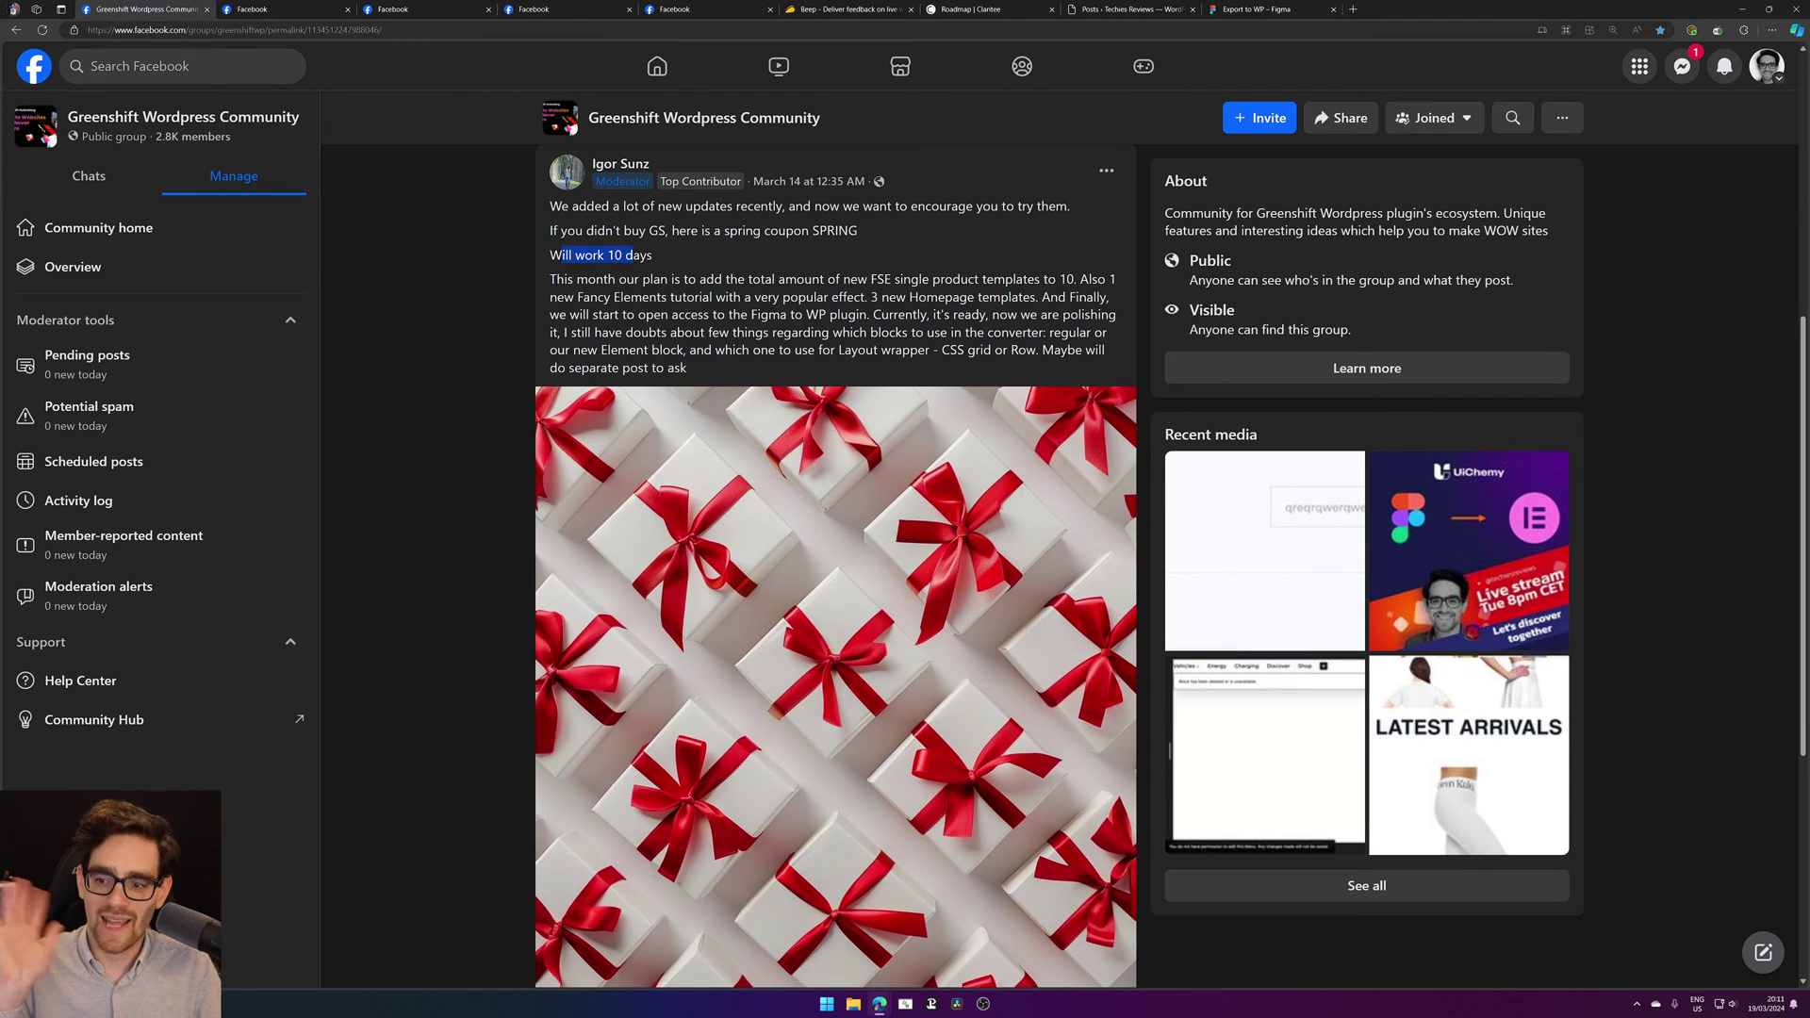
pyautogui.click(671, 332)
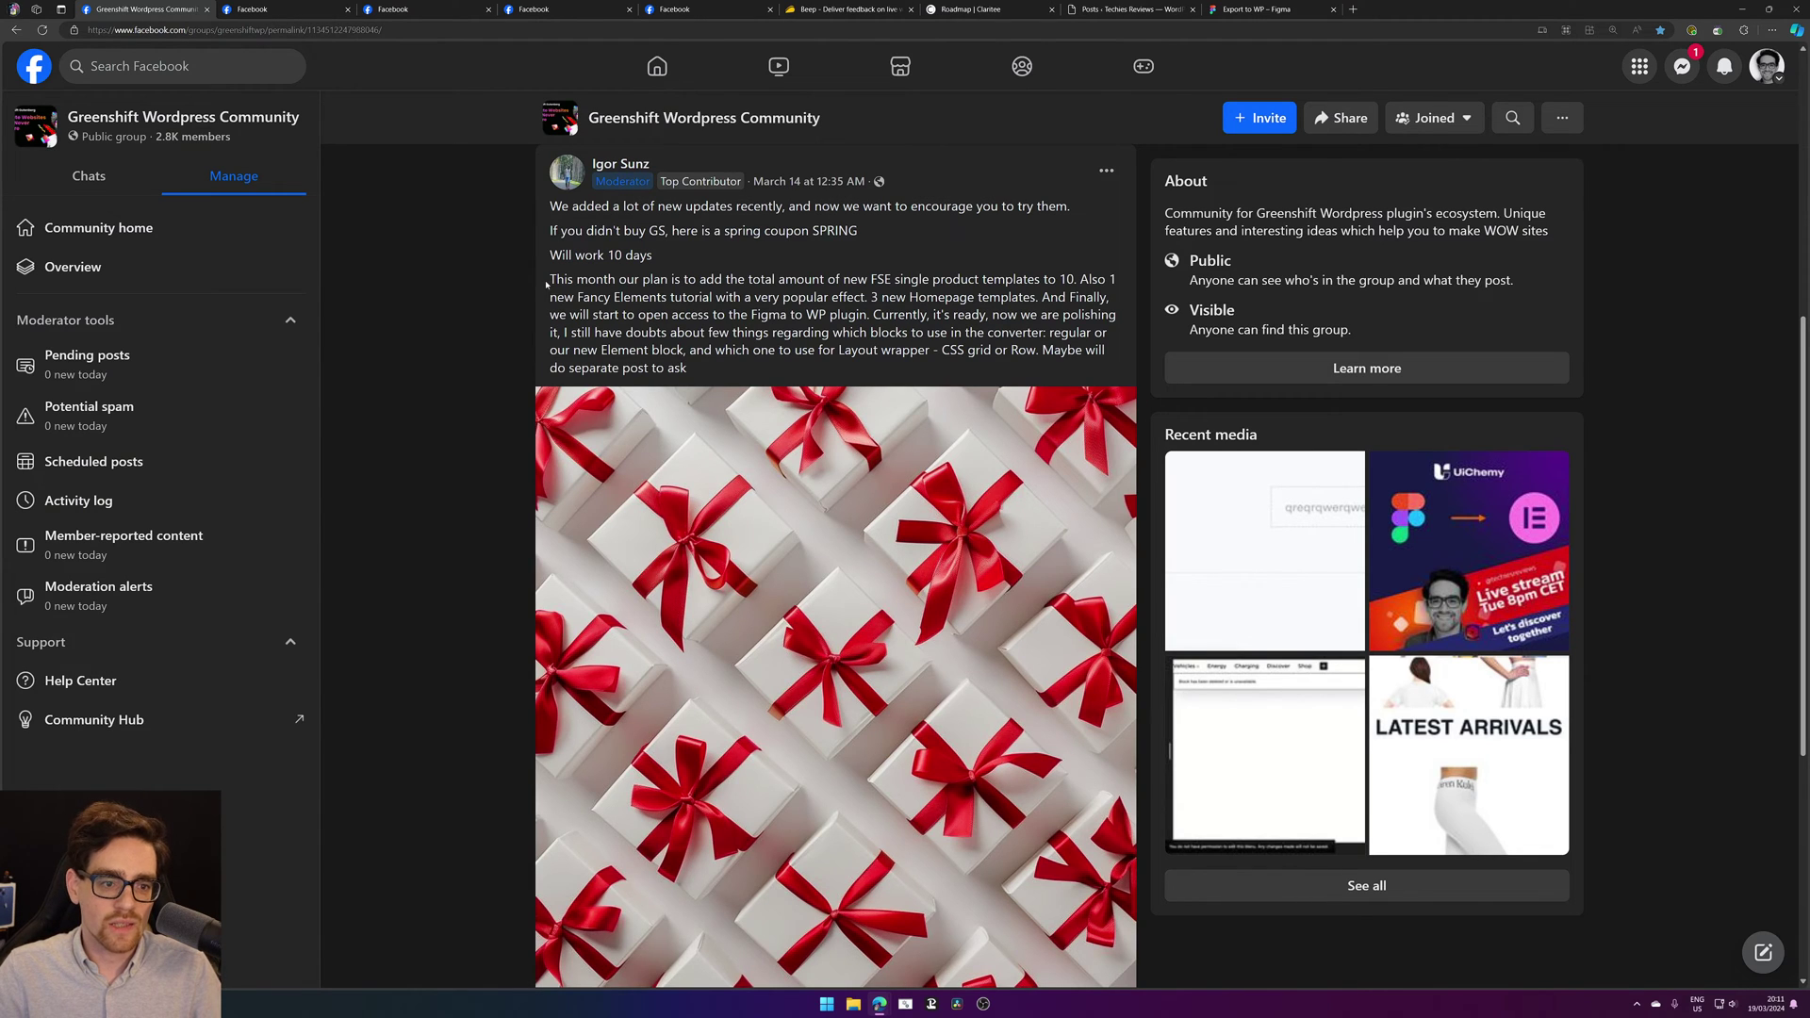
pyautogui.moveTo(546, 284); pyautogui.dragTo(712, 372)
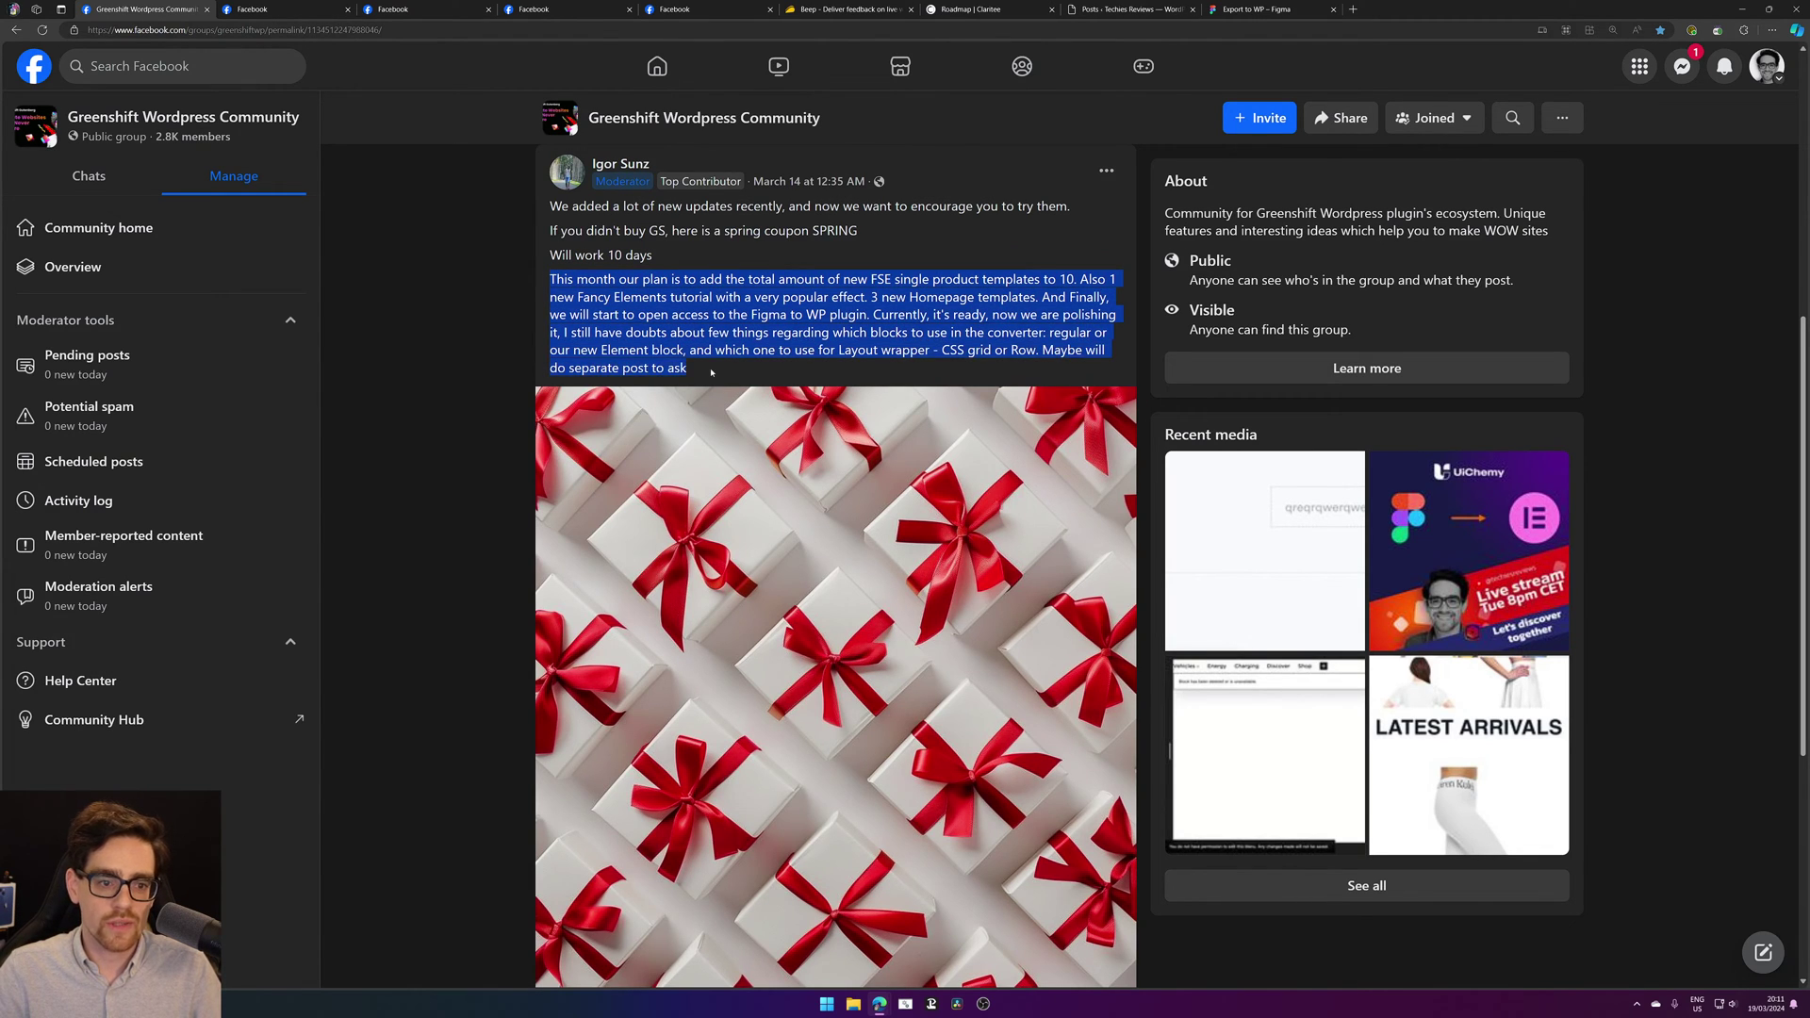
pyautogui.click(652, 300)
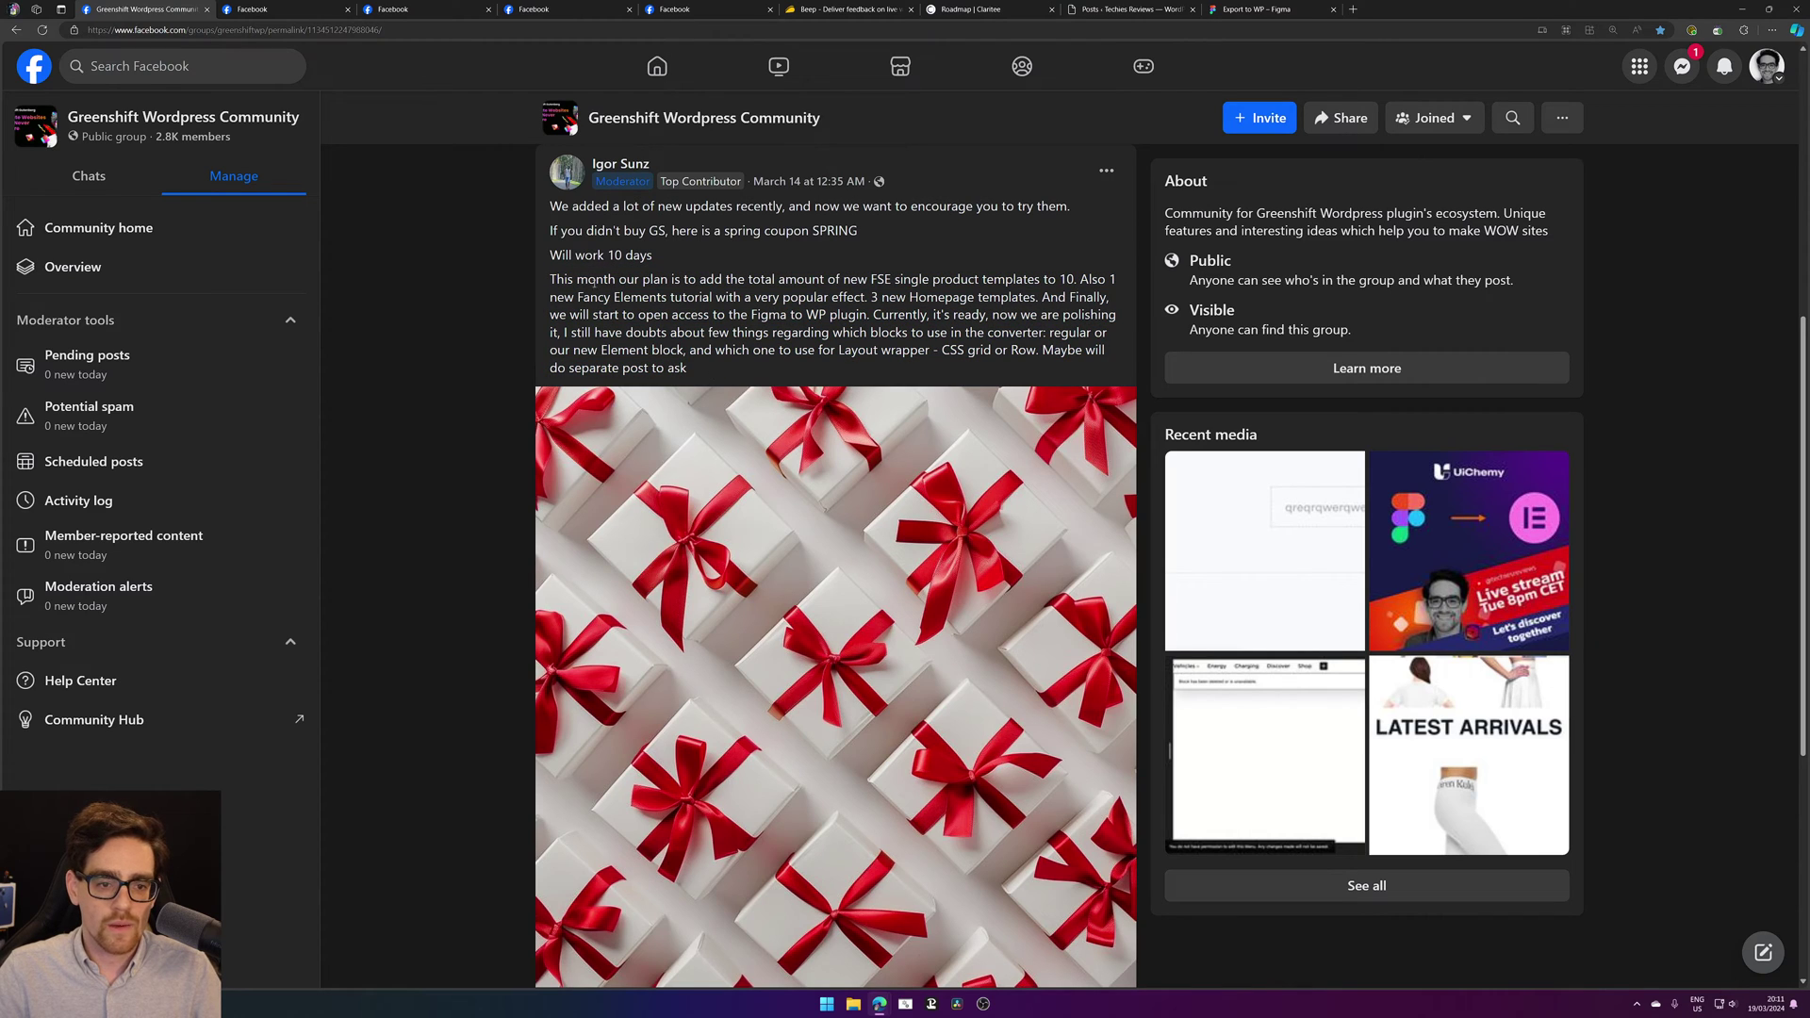
# Step: Highlight the planned FSE single product templates, the Fancy Elements tutorial with its popular effect, and the 3 new Homepage templates
pyautogui.moveTo(842, 280); pyautogui.dragTo(1074, 280)
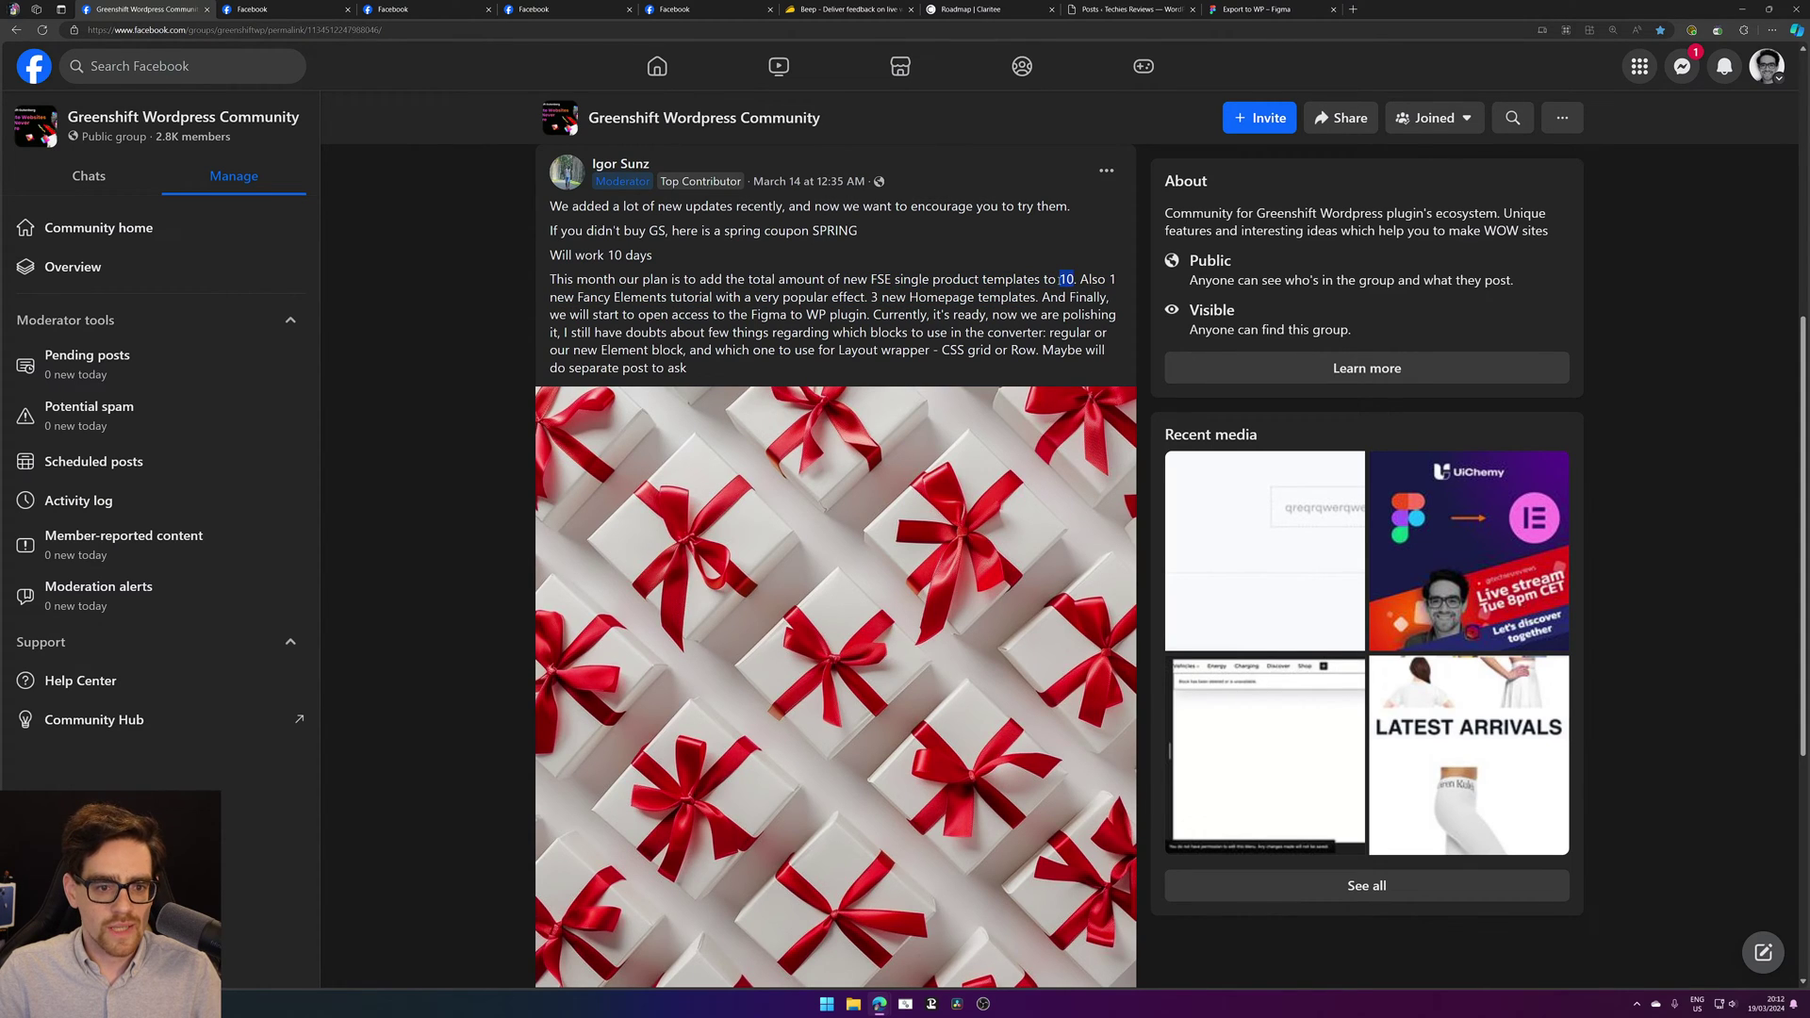
pyautogui.moveTo(752, 280); pyautogui.dragTo(969, 298)
pyautogui.click(954, 300)
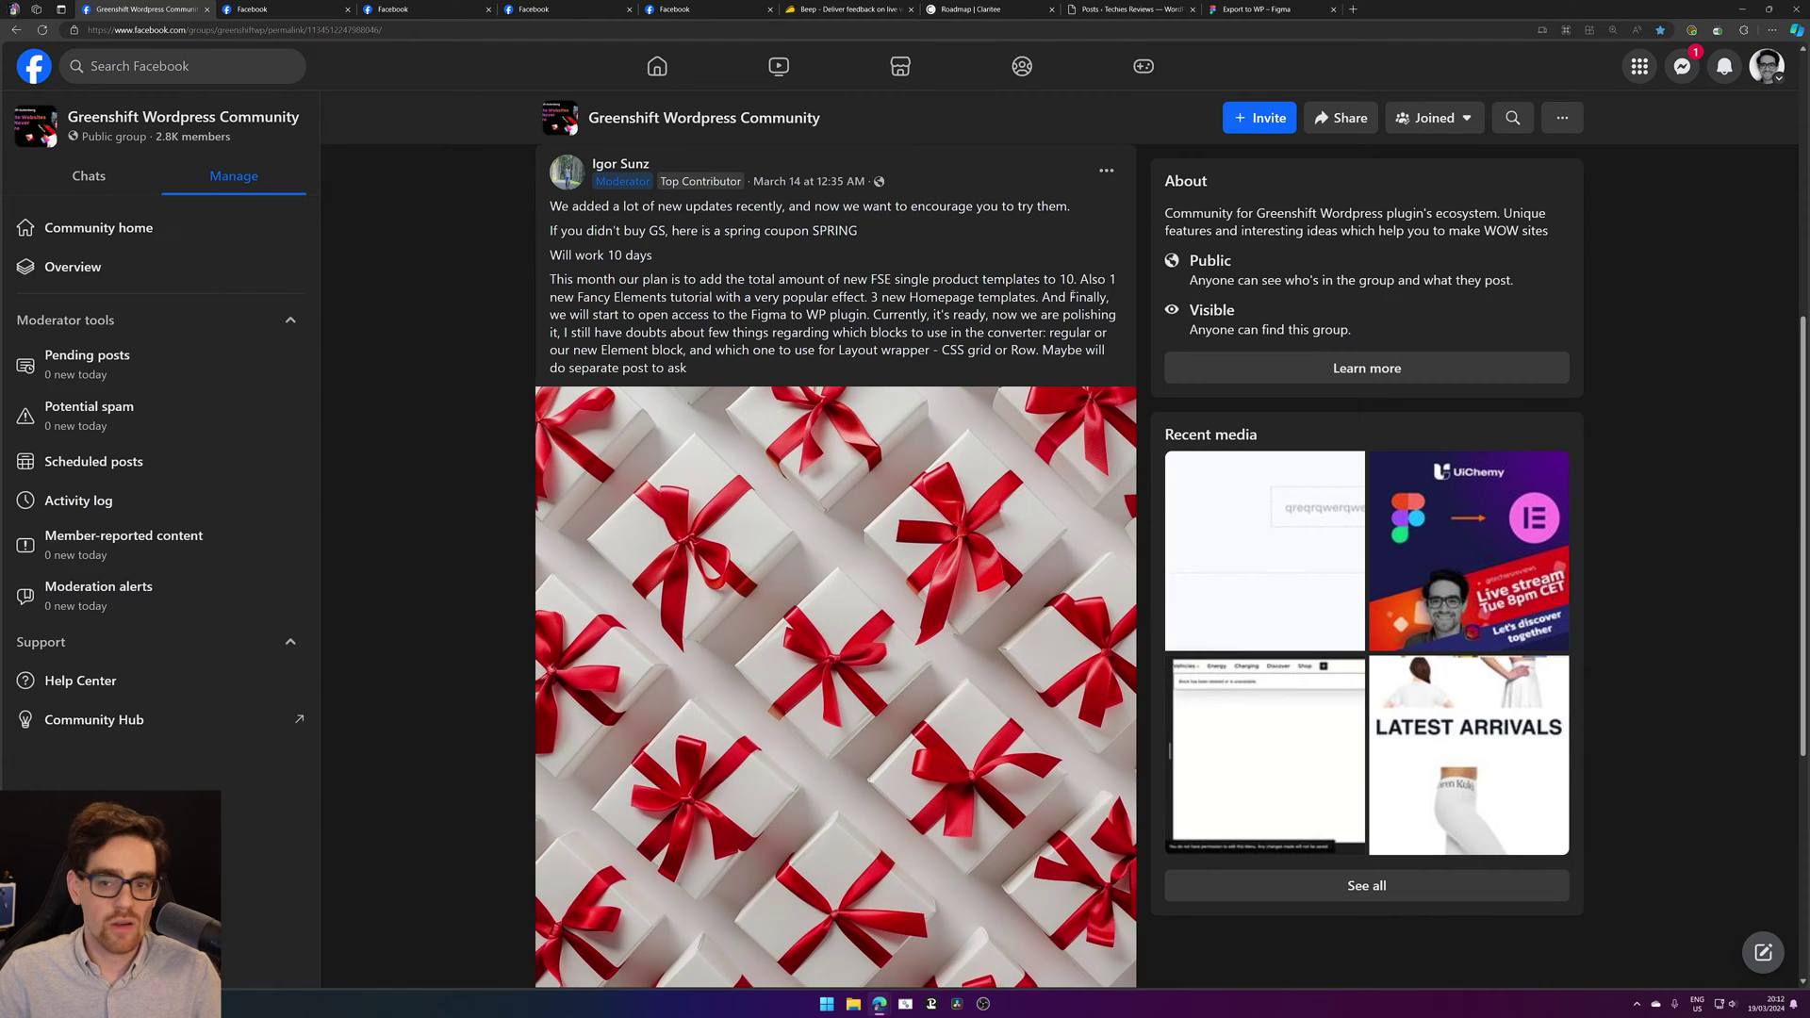
pyautogui.moveTo(576, 298); pyautogui.dragTo(712, 298)
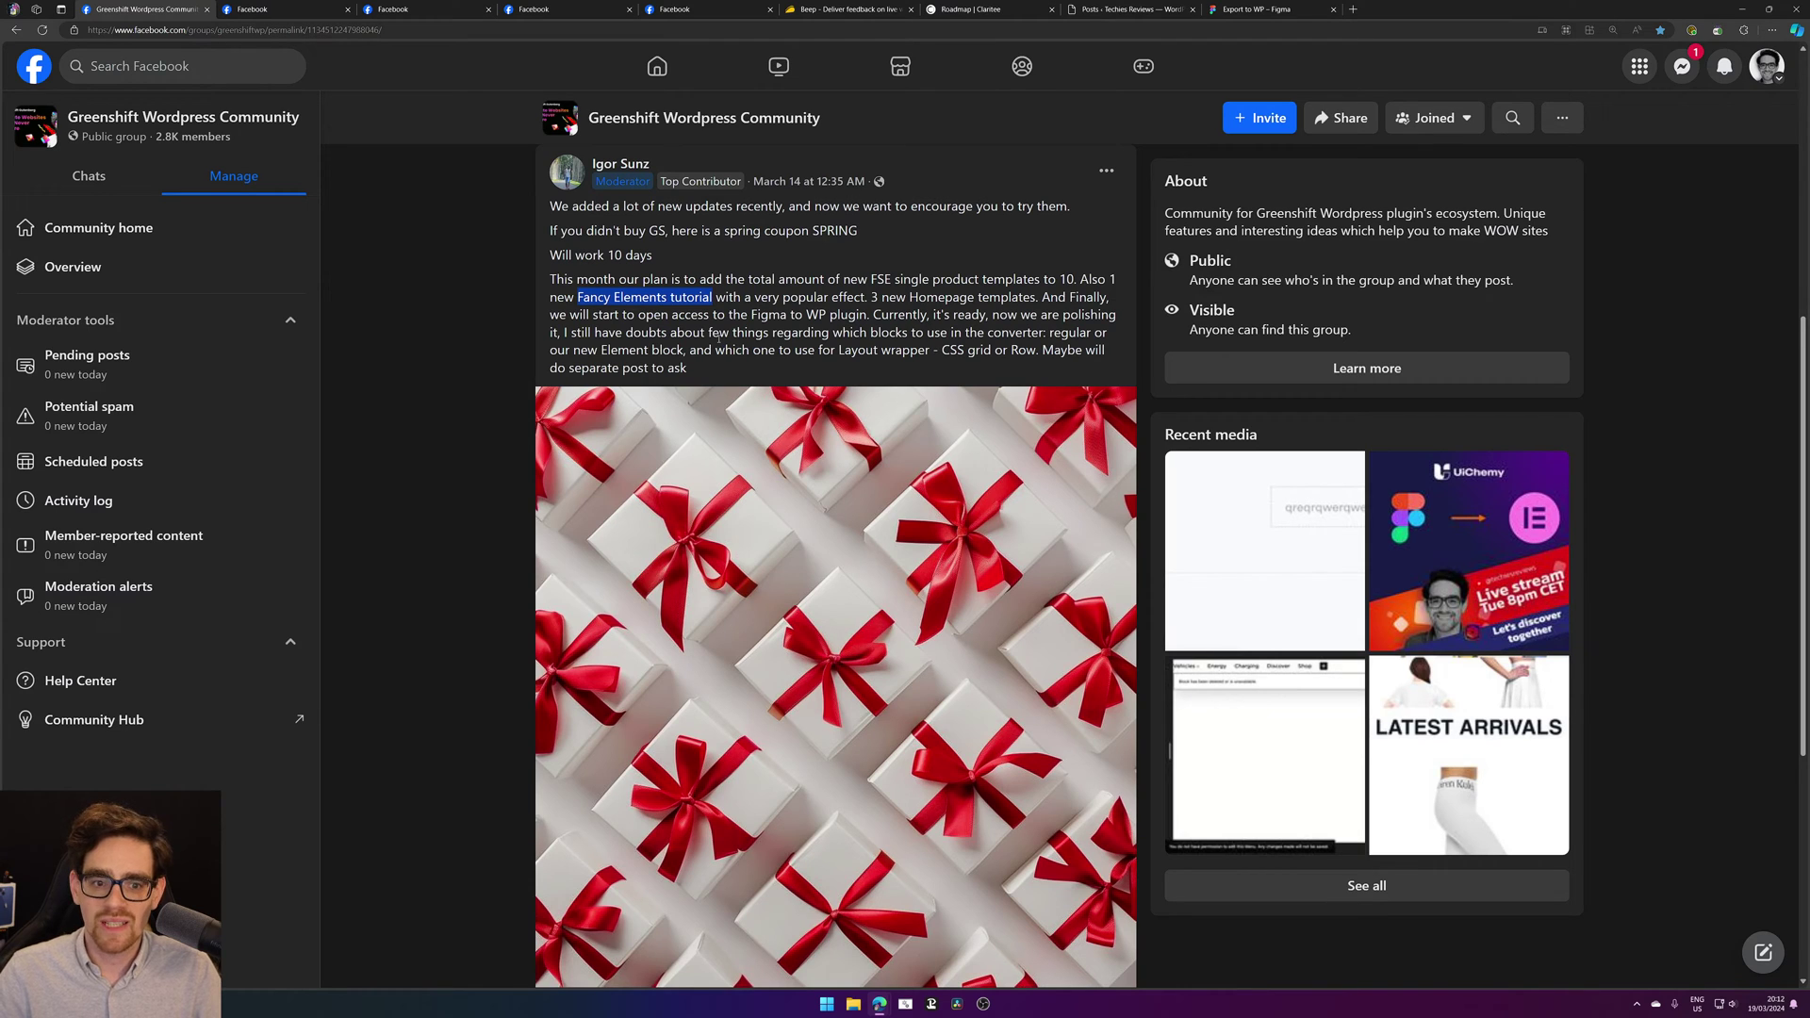
pyautogui.moveTo(752, 298); pyautogui.dragTo(862, 298)
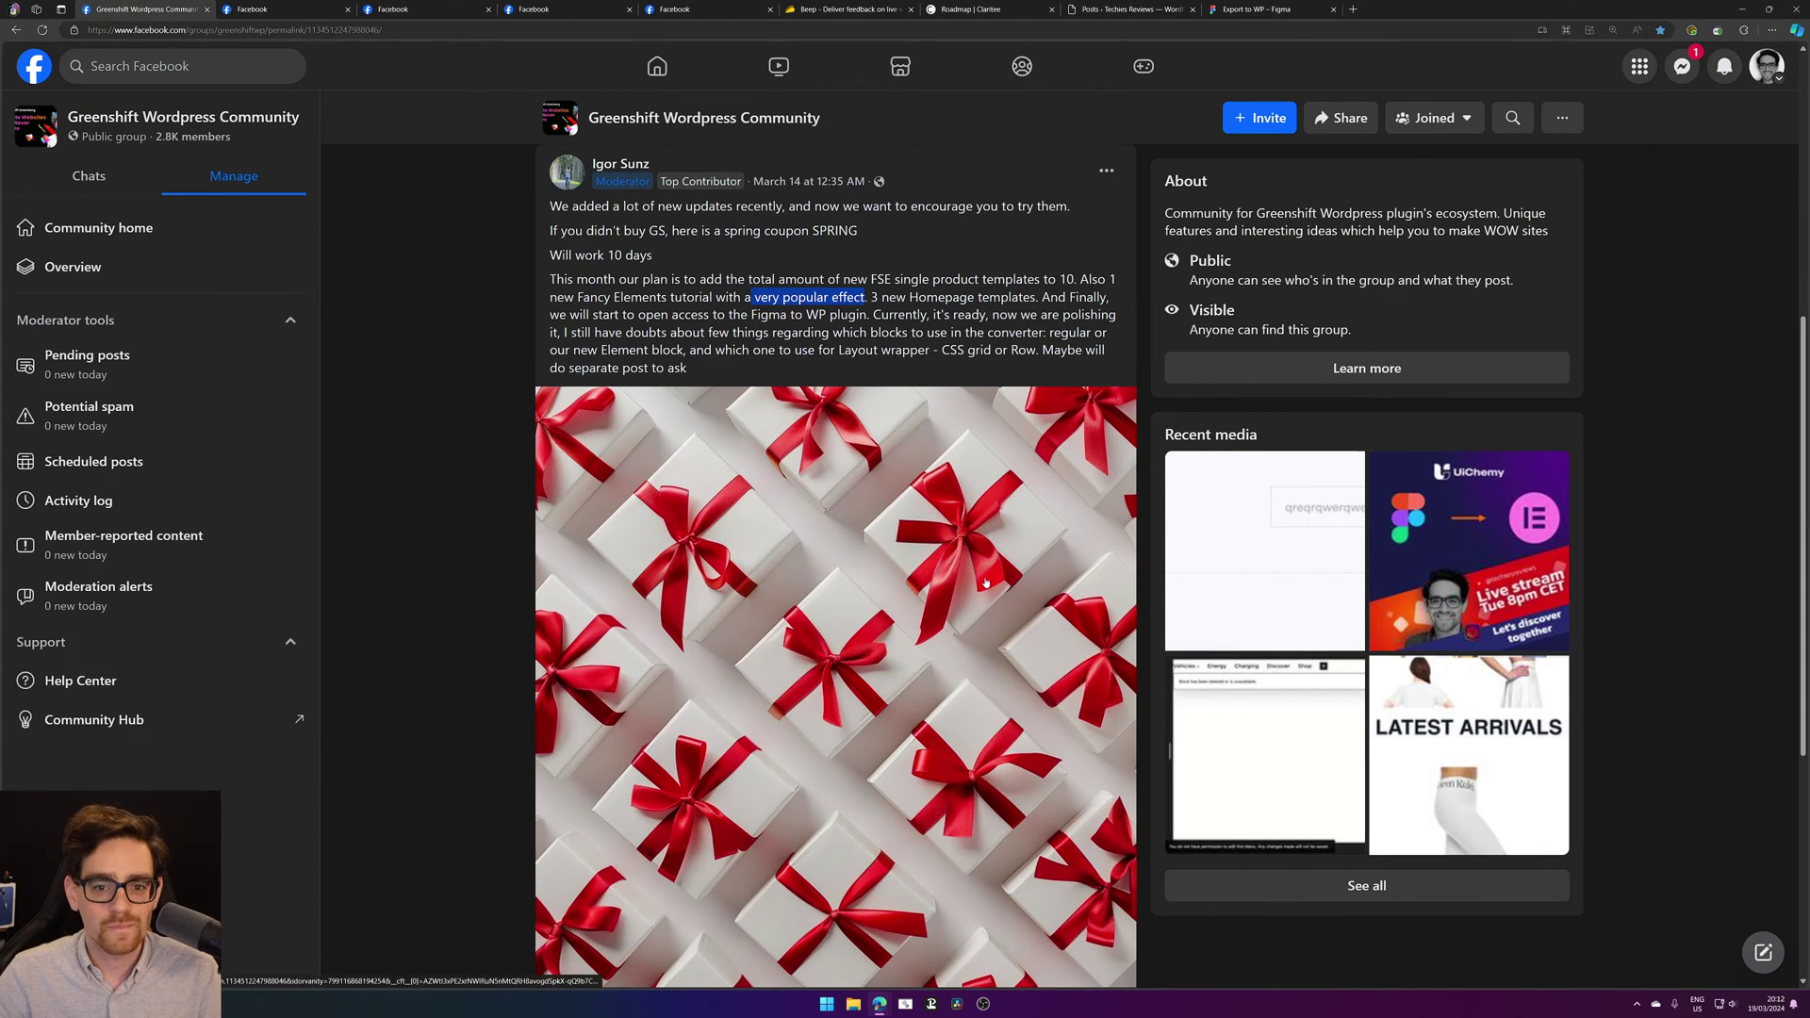
pyautogui.moveTo(871, 298); pyautogui.dragTo(1001, 297)
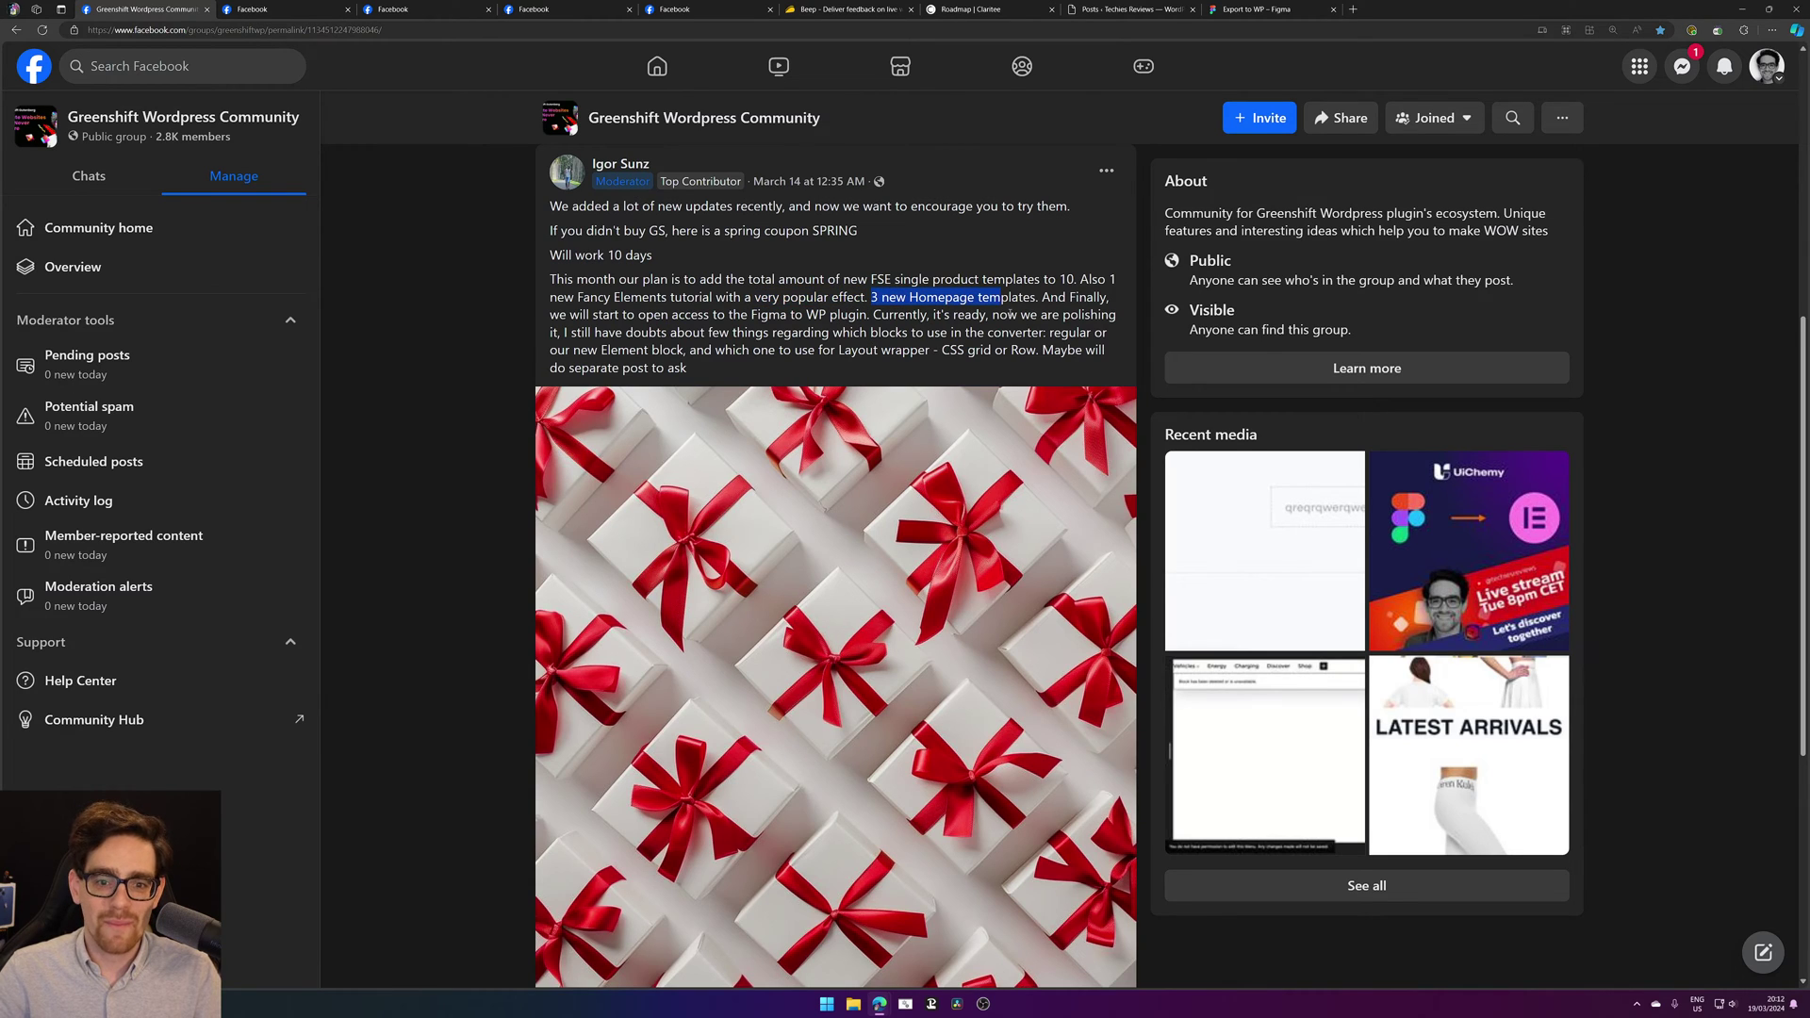
pyautogui.click(1043, 285)
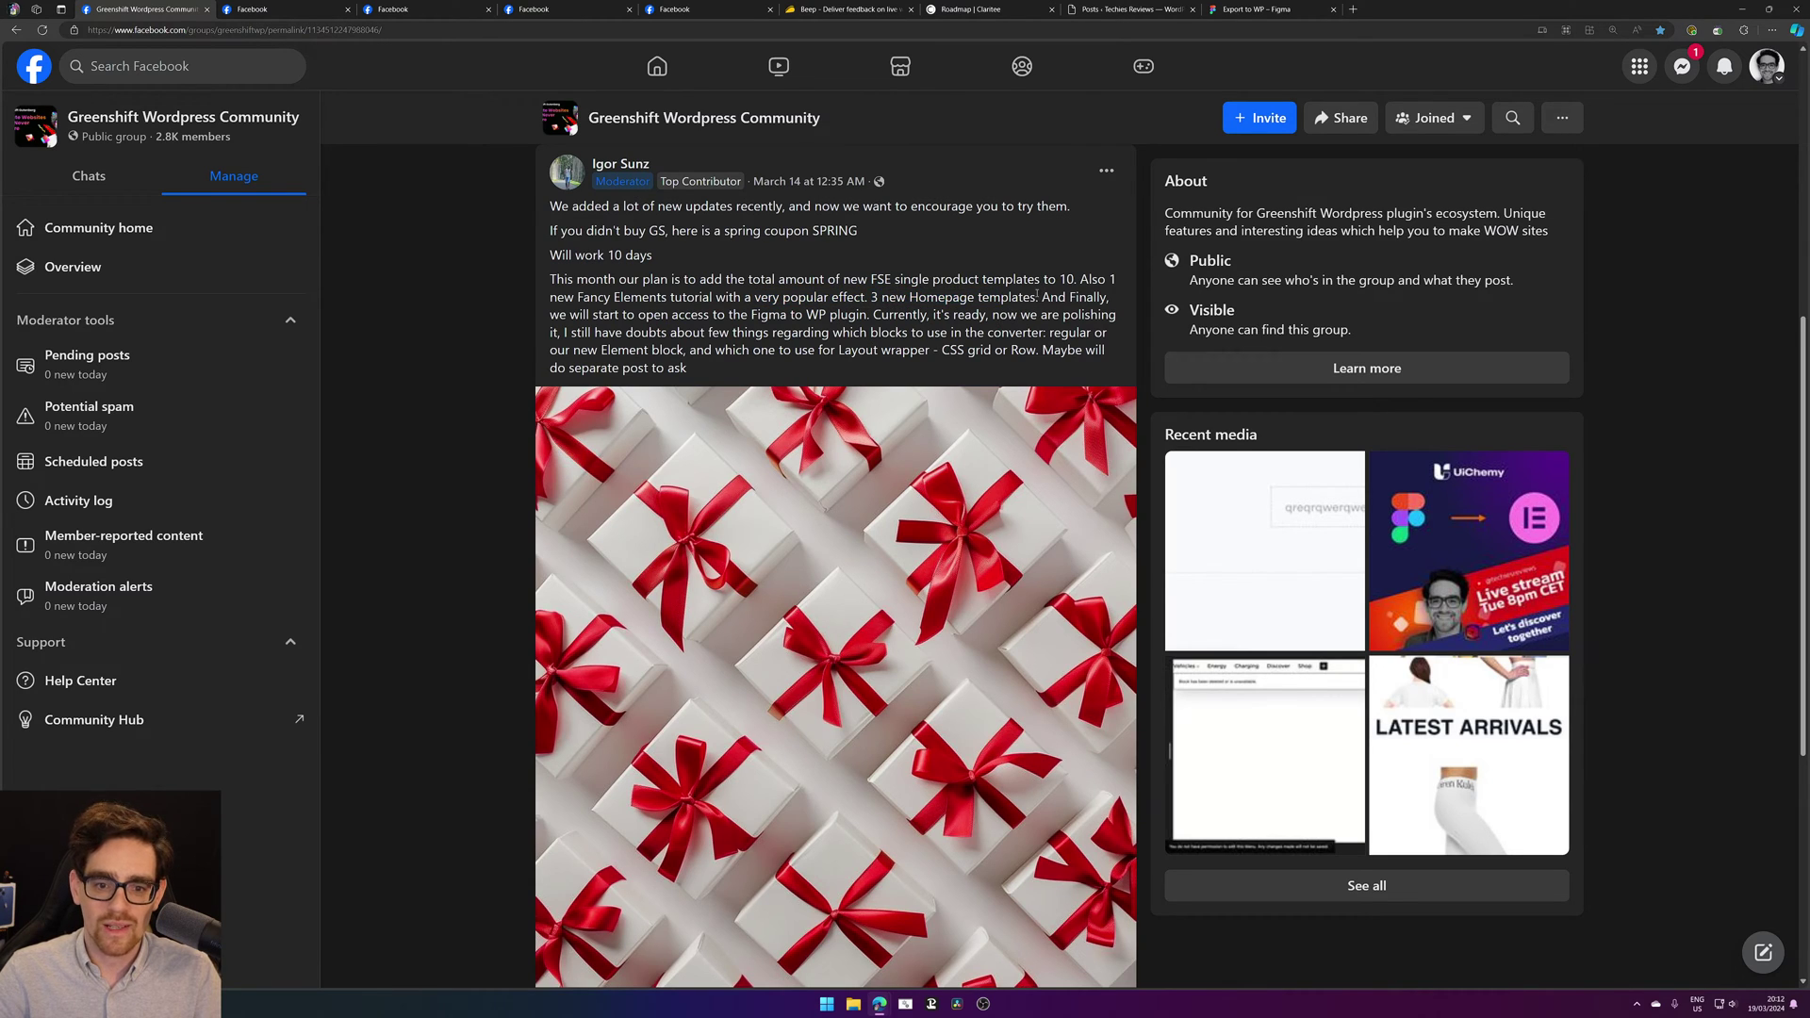
pyautogui.moveTo(1037, 298); pyautogui.dragTo(869, 298)
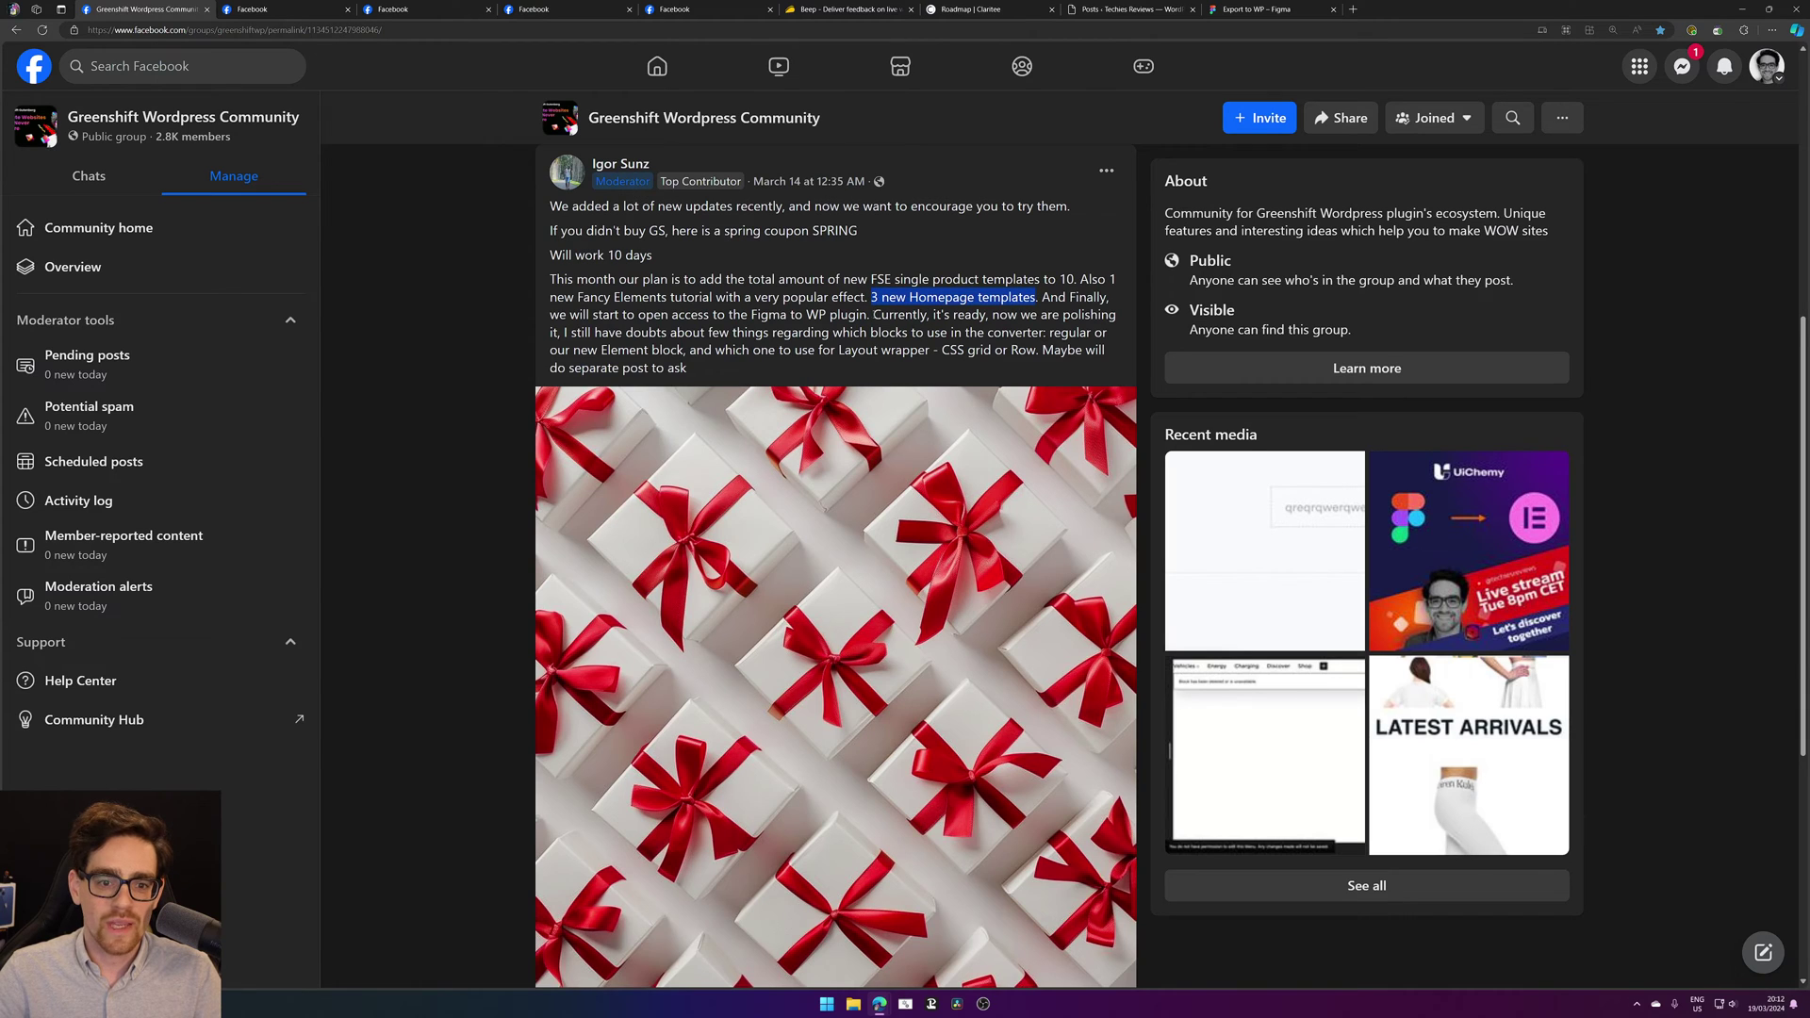
pyautogui.click(882, 319)
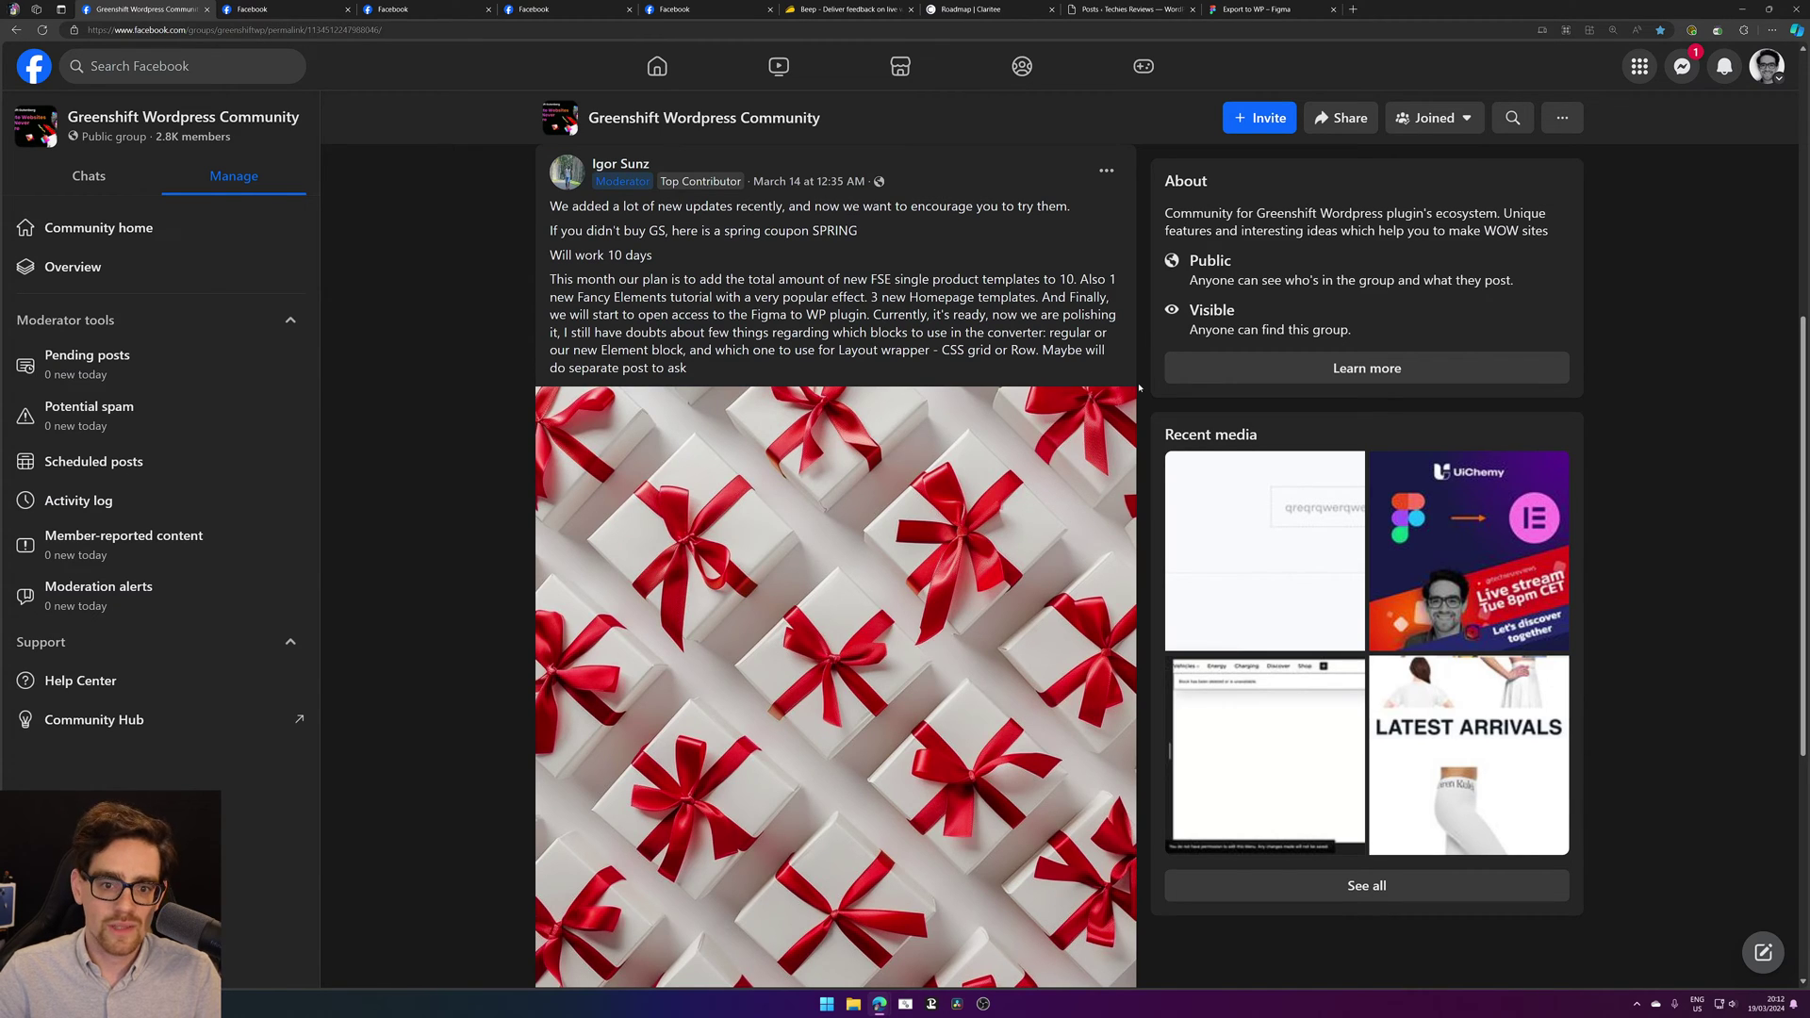
# Step: Highlight the sentence on opening access to the Figma to WP plugin and the remark about its current readiness
pyautogui.moveTo(579, 316); pyautogui.dragTo(867, 317)
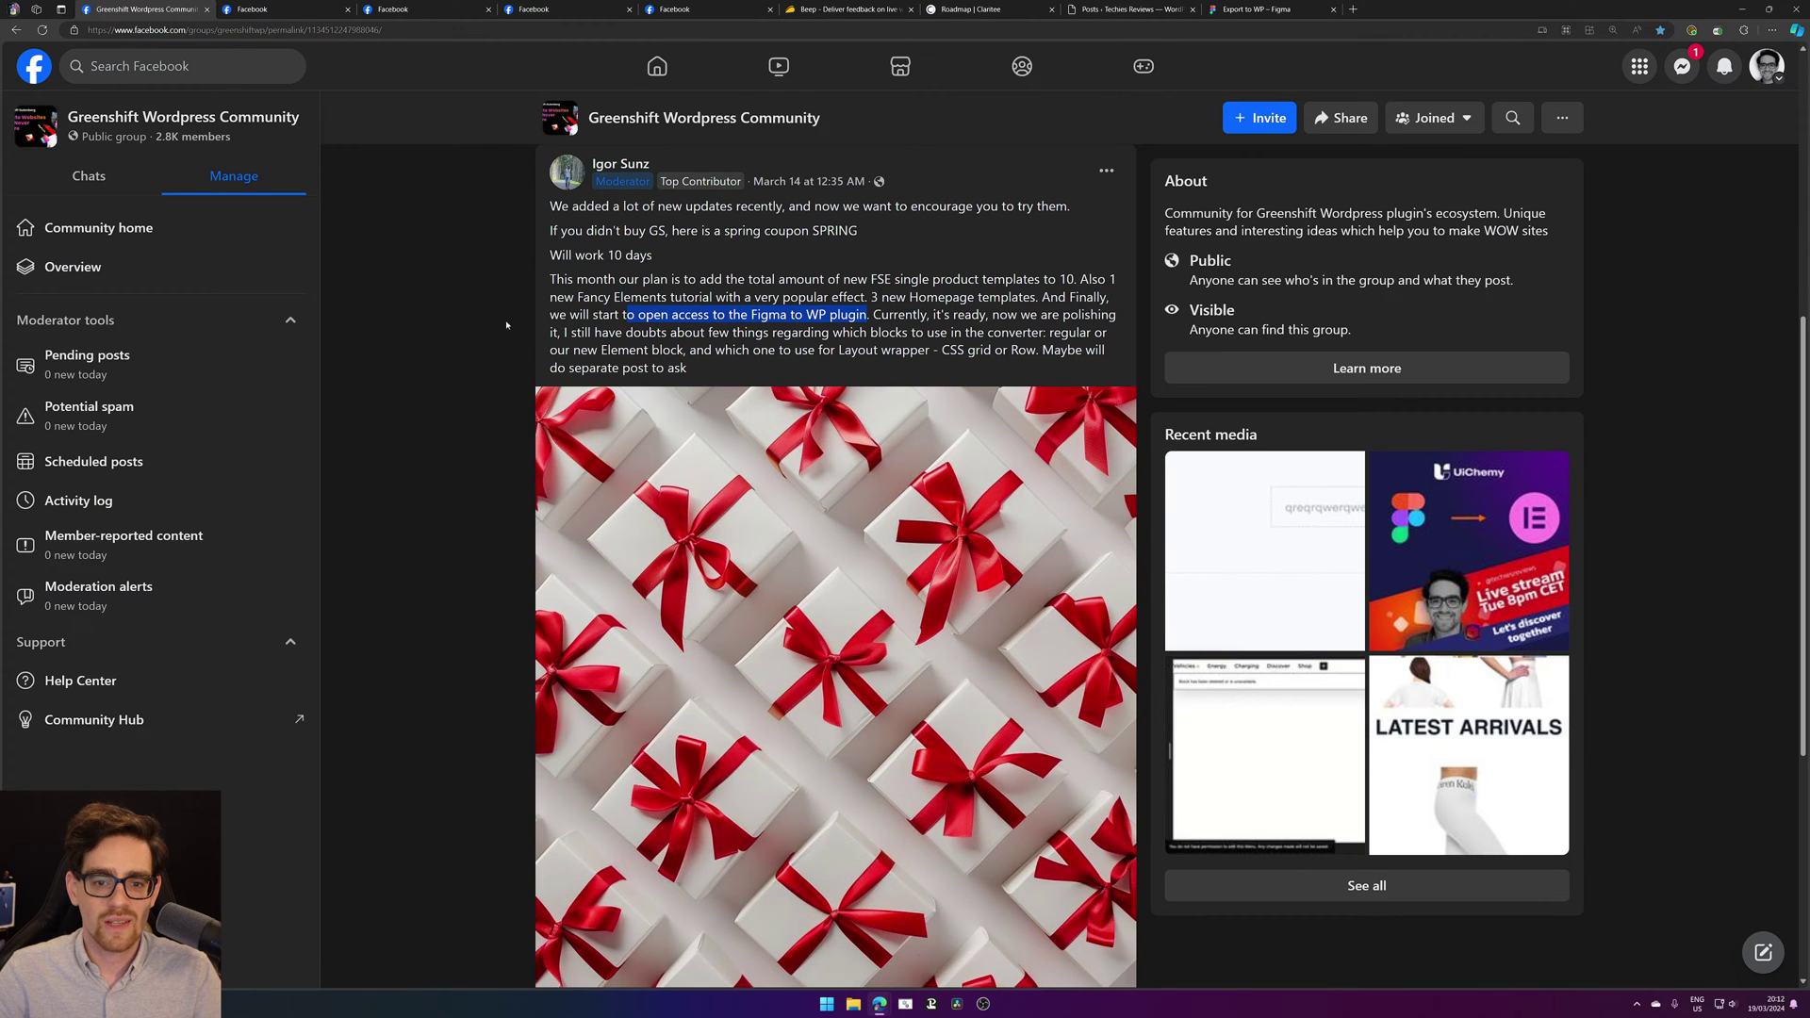
pyautogui.click(615, 316)
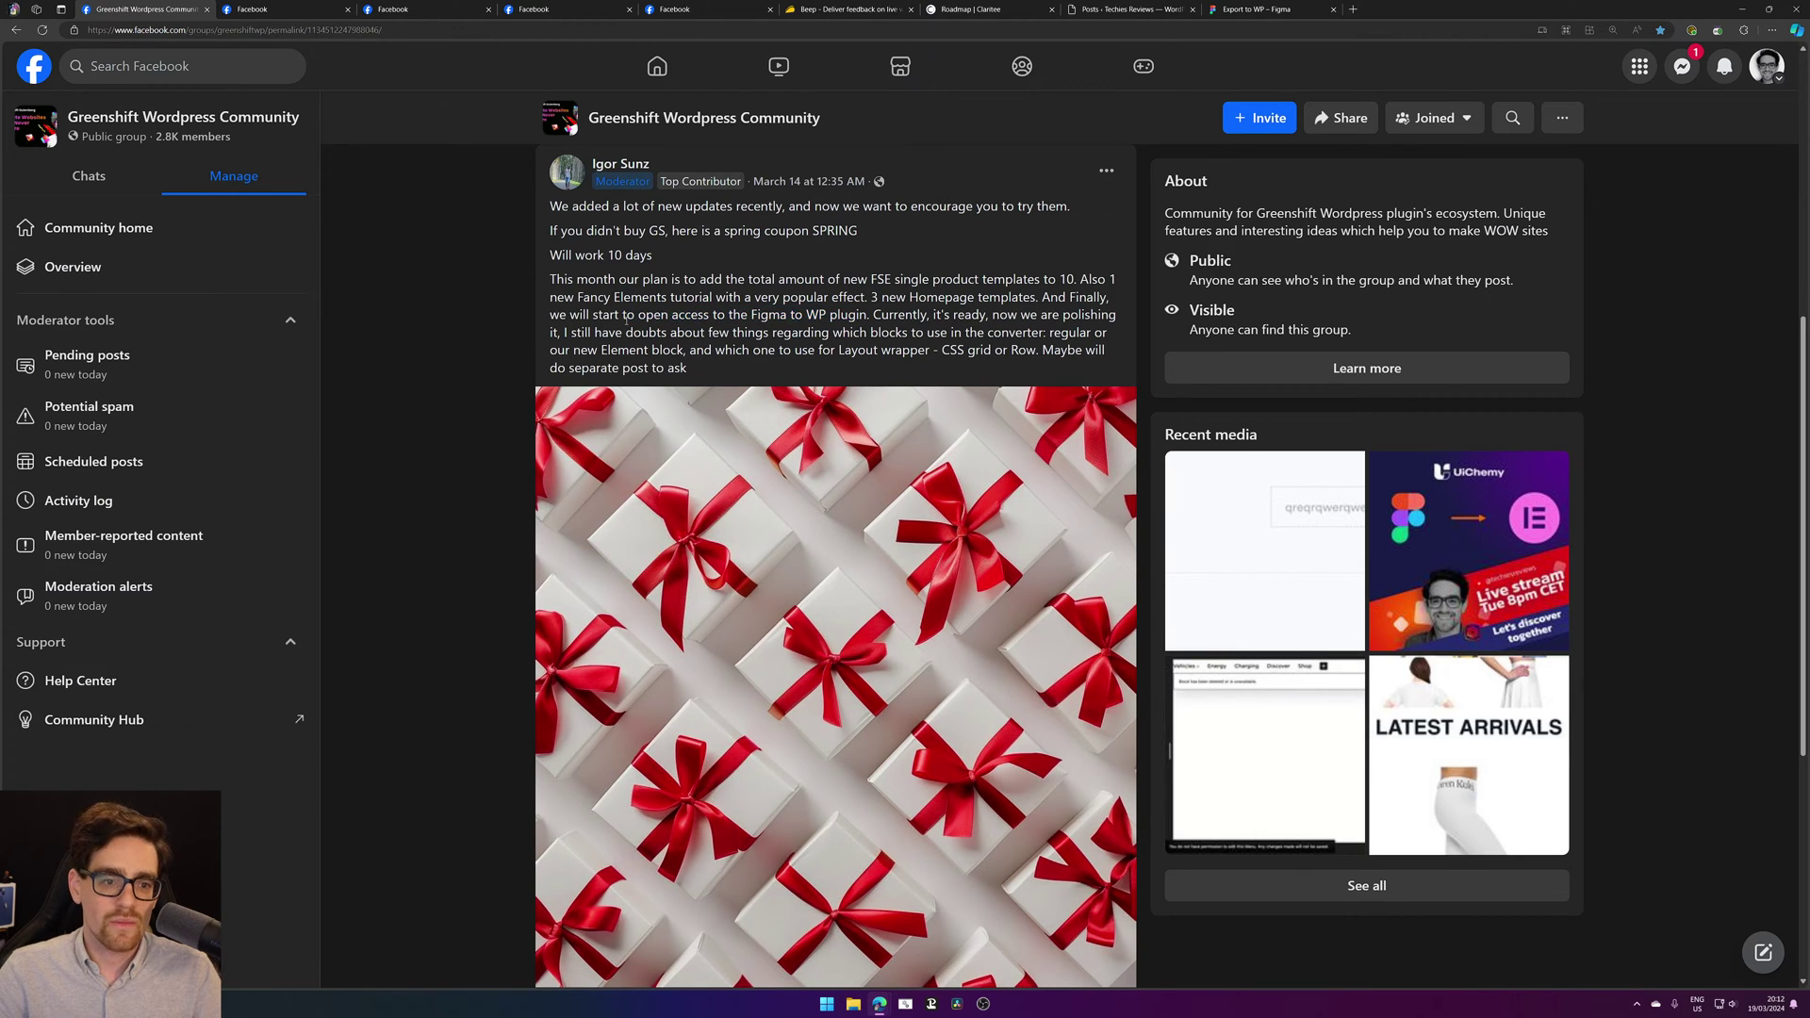
pyautogui.moveTo(592, 316); pyautogui.dragTo(867, 317)
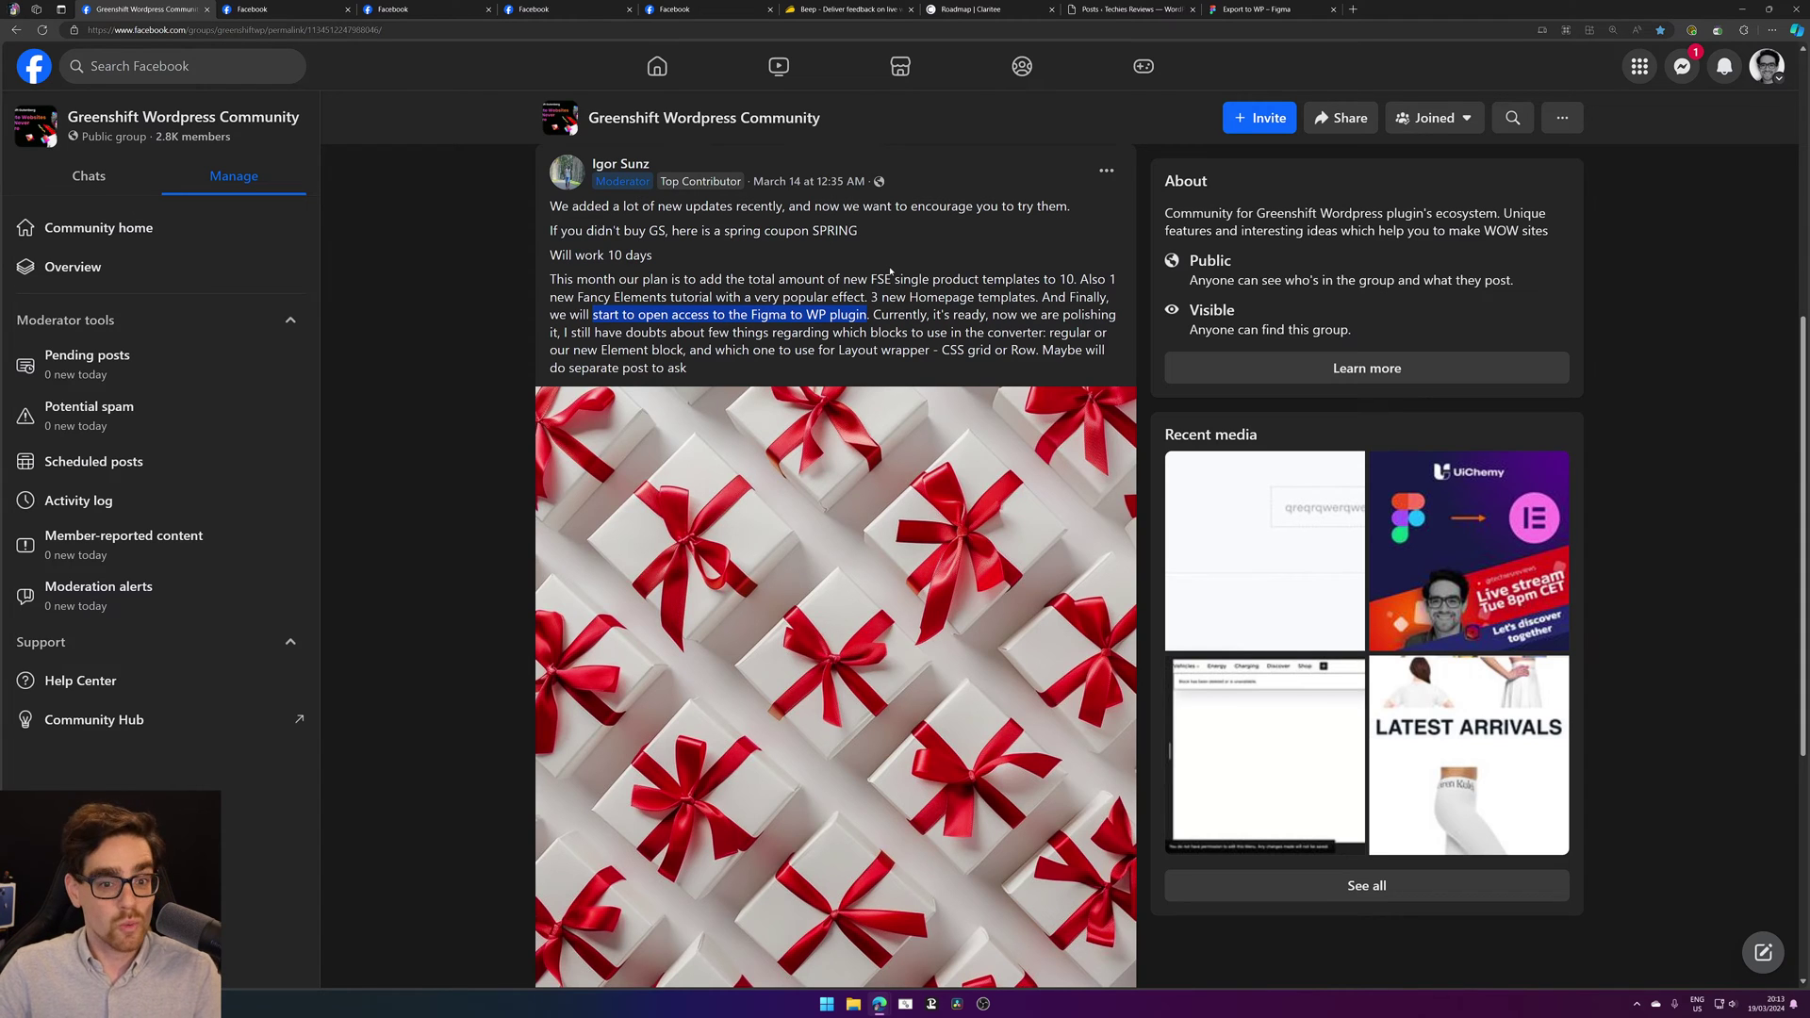
pyautogui.moveTo(894, 314); pyautogui.dragTo(1063, 319)
pyautogui.click(1062, 325)
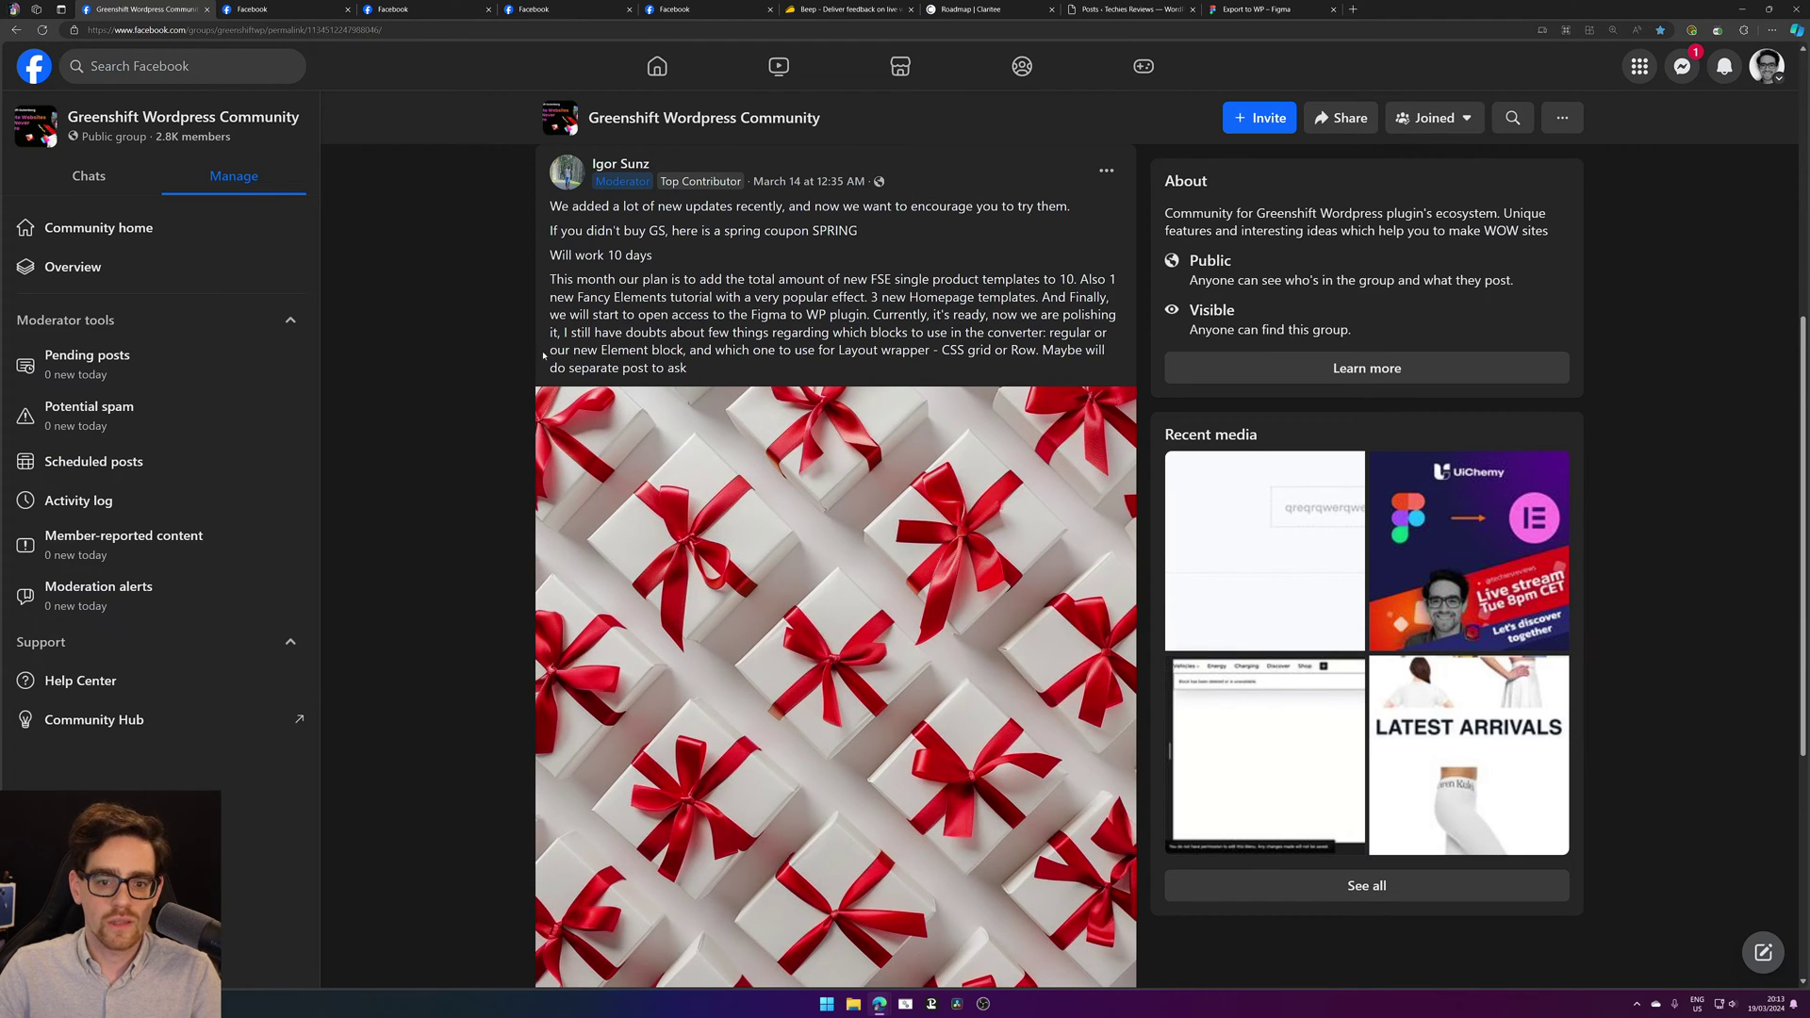
# Step: Highlight "new Element block" in the post's sentence about the blocks considered for the converter
pyautogui.moveTo(590, 350); pyautogui.dragTo(760, 353)
pyautogui.click(830, 367)
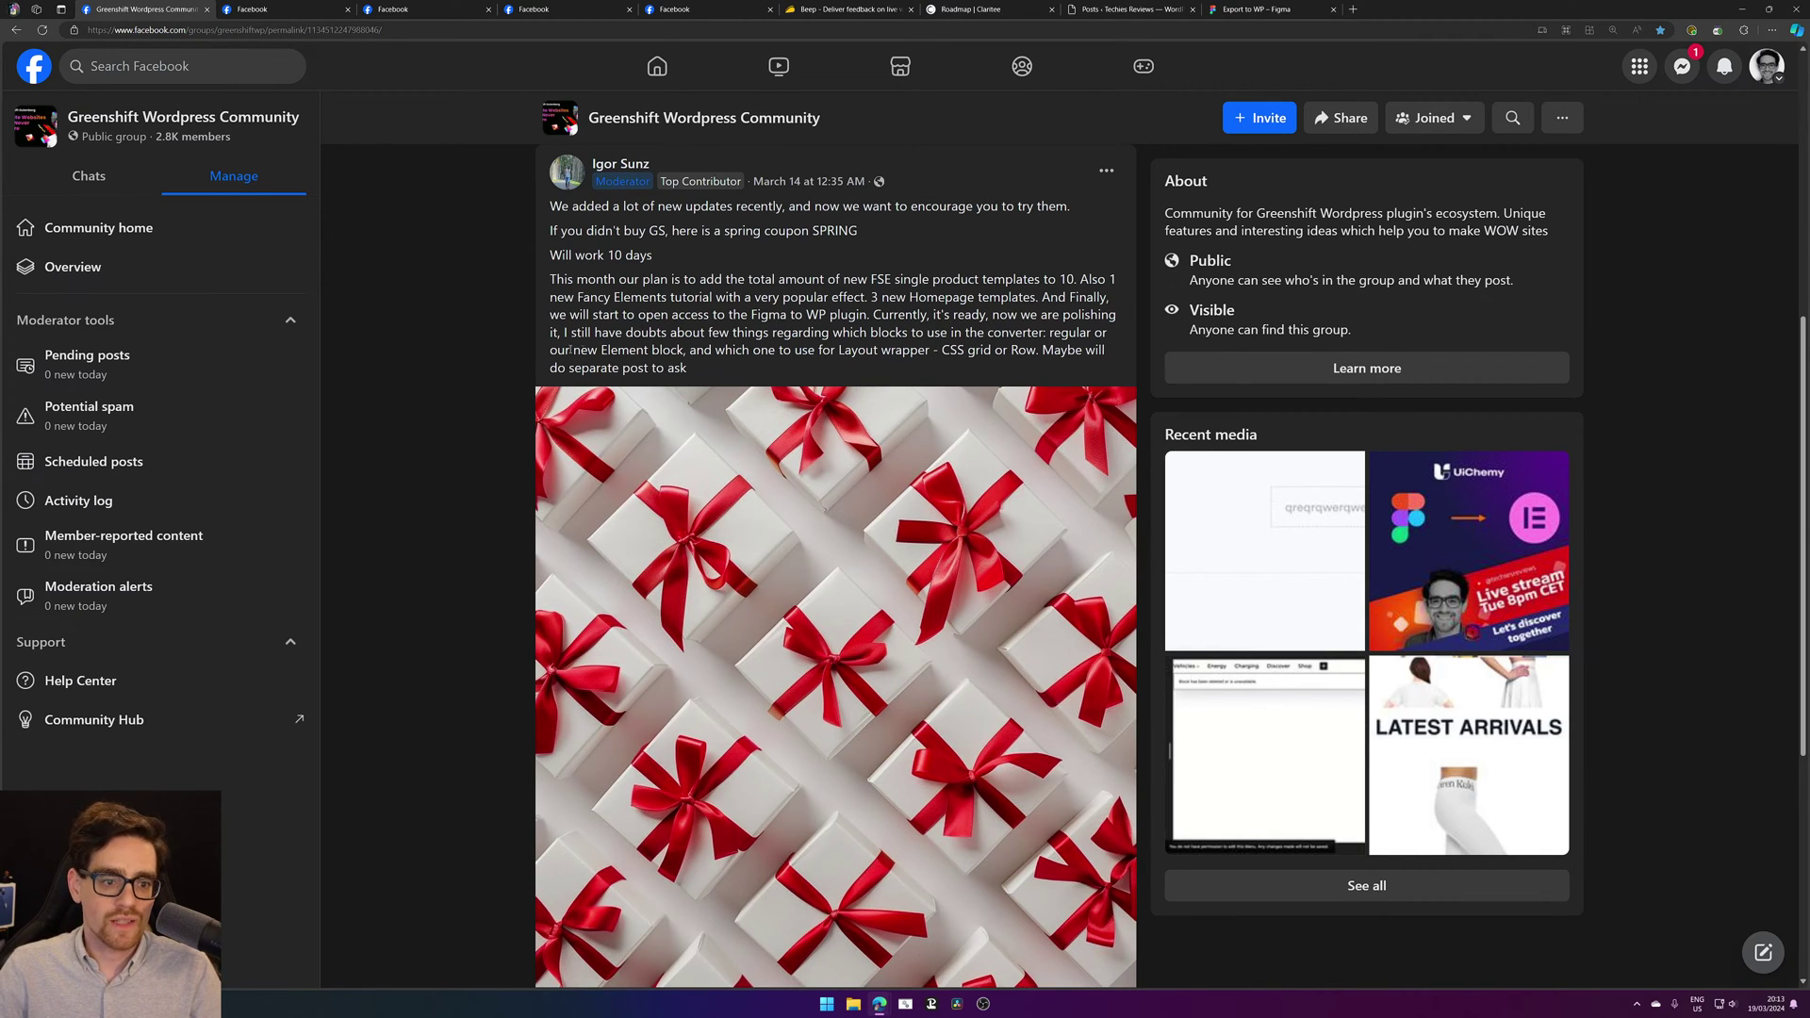
pyautogui.moveTo(573, 354); pyautogui.dragTo(685, 354)
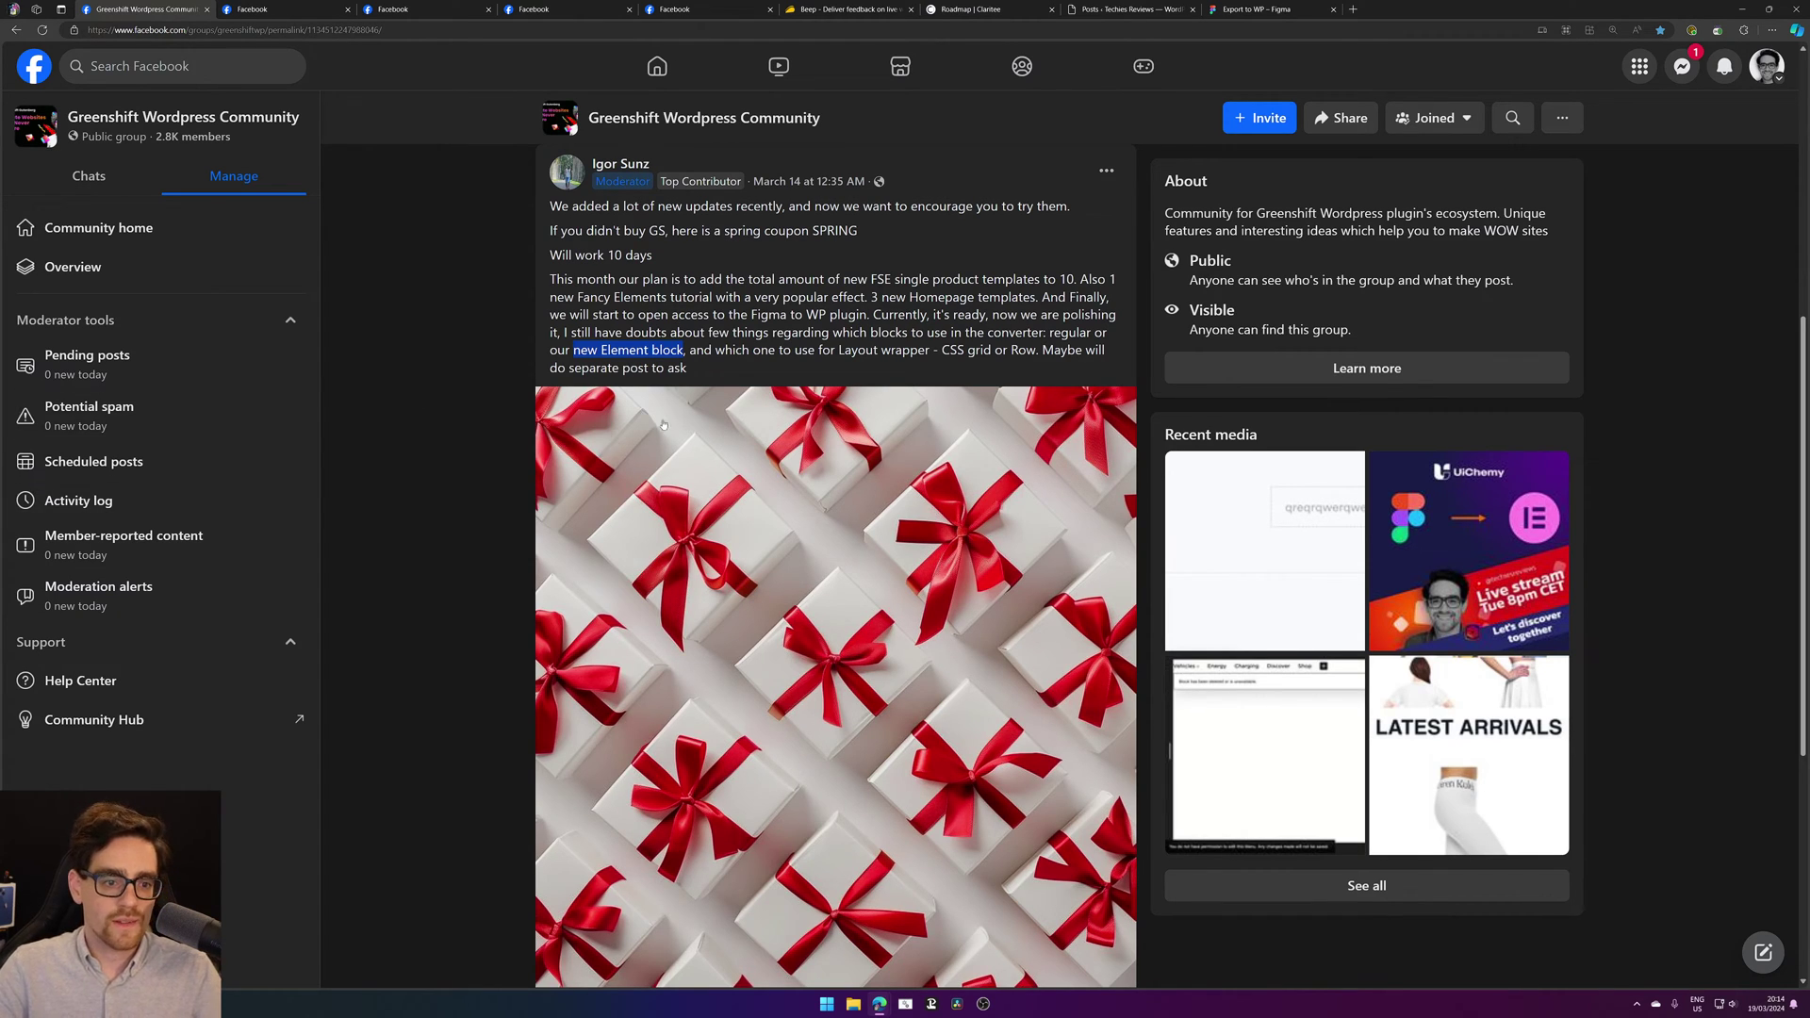
pyautogui.click(576, 350)
pyautogui.moveTo(574, 351); pyautogui.dragTo(683, 351)
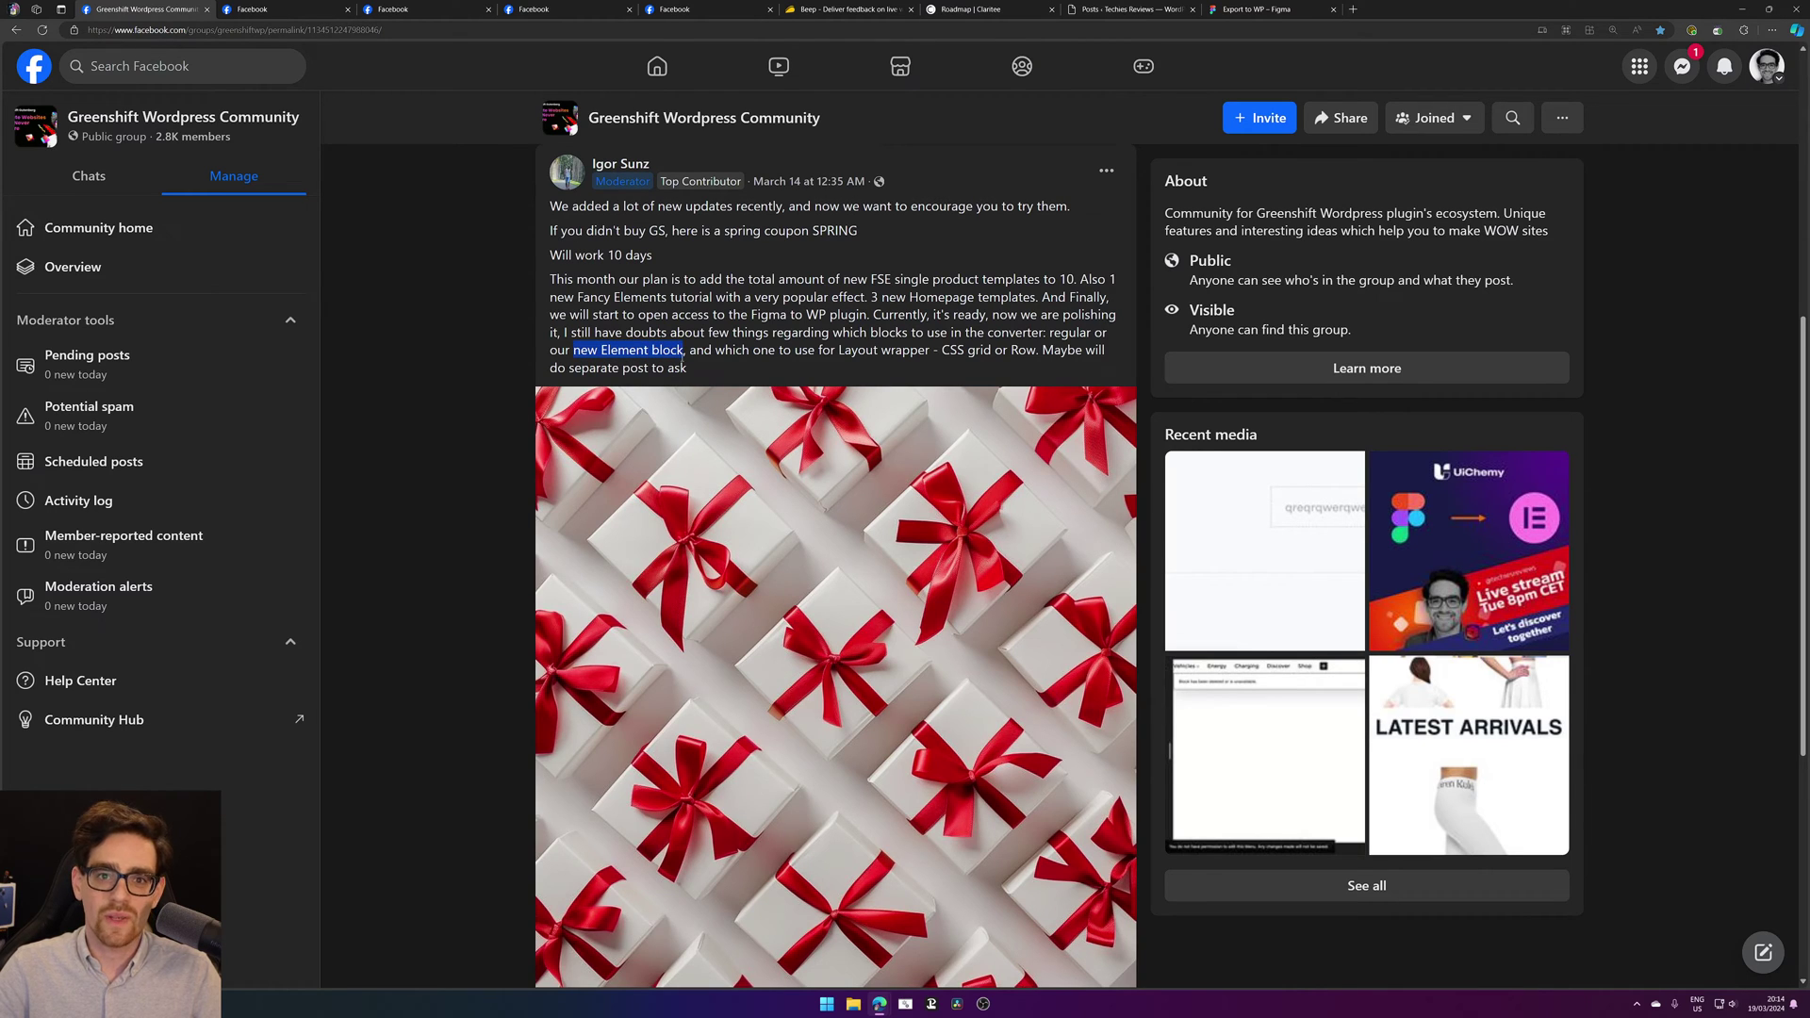
pyautogui.click(648, 359)
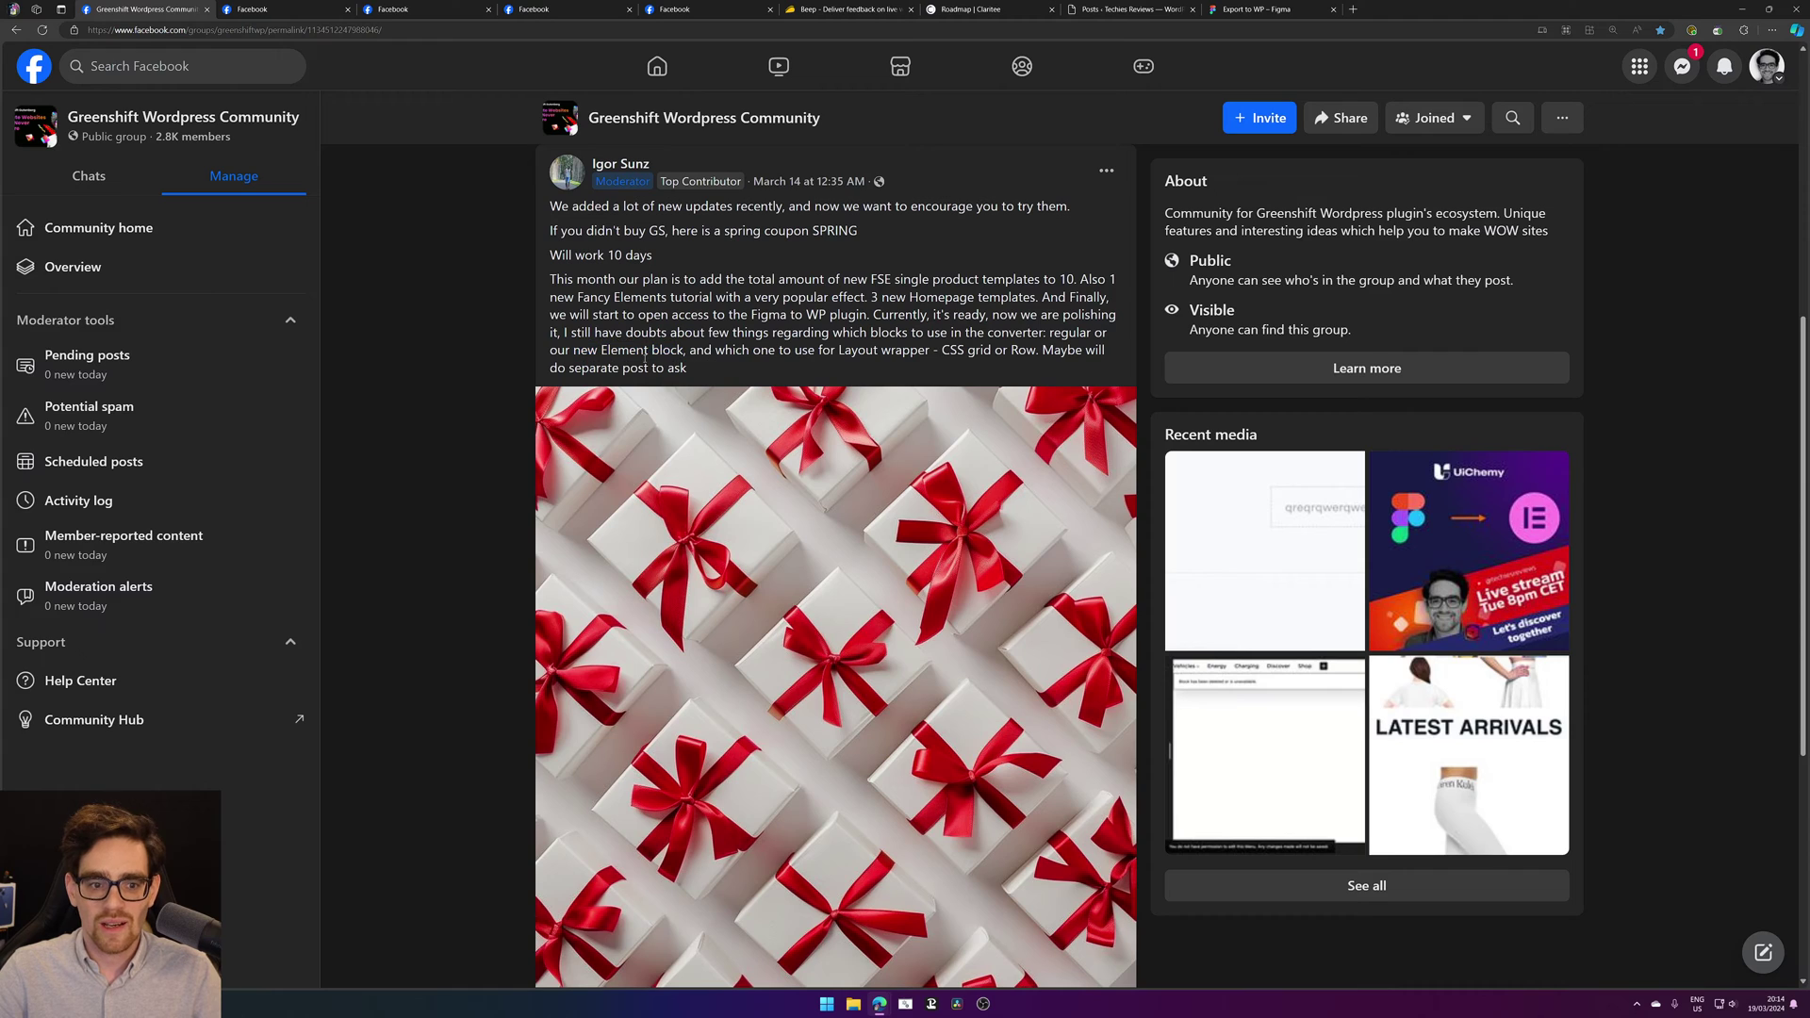
pyautogui.moveTo(576, 355); pyautogui.dragTo(680, 352)
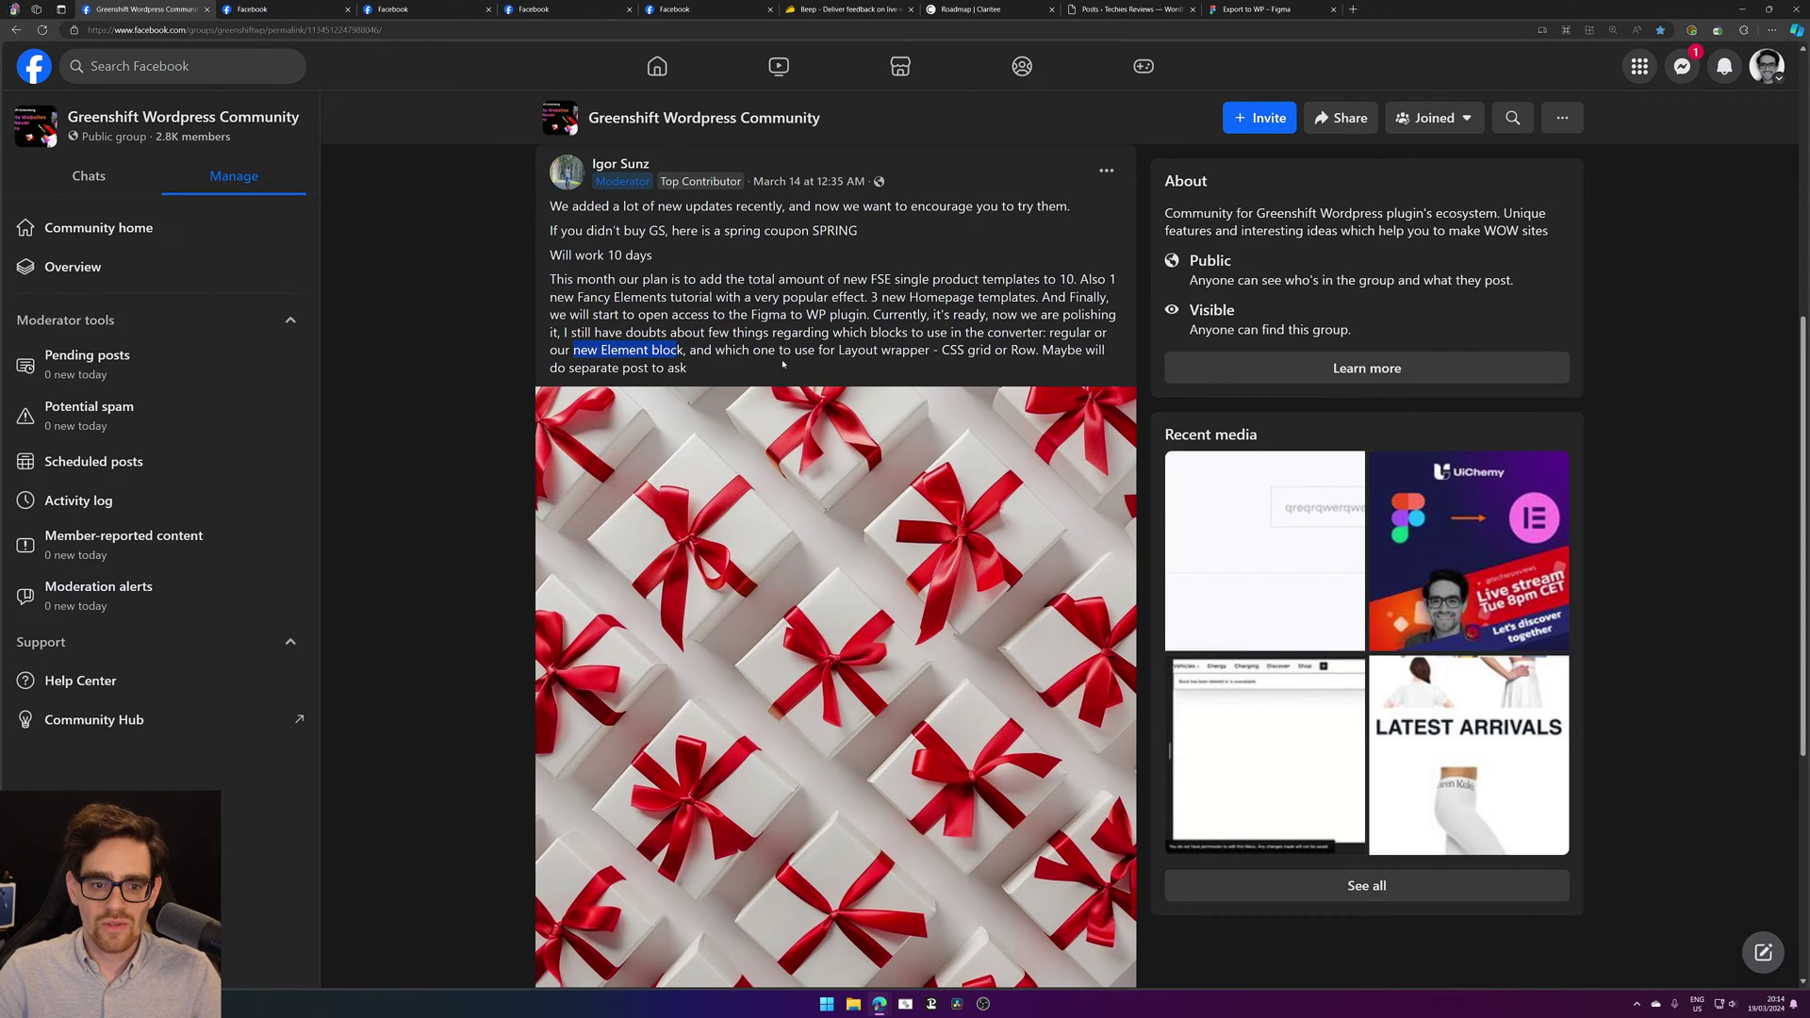
# Step: Highlight the converter's block choice, "regular or our new Element block", in the post
pyautogui.doubleClick(1072, 332)
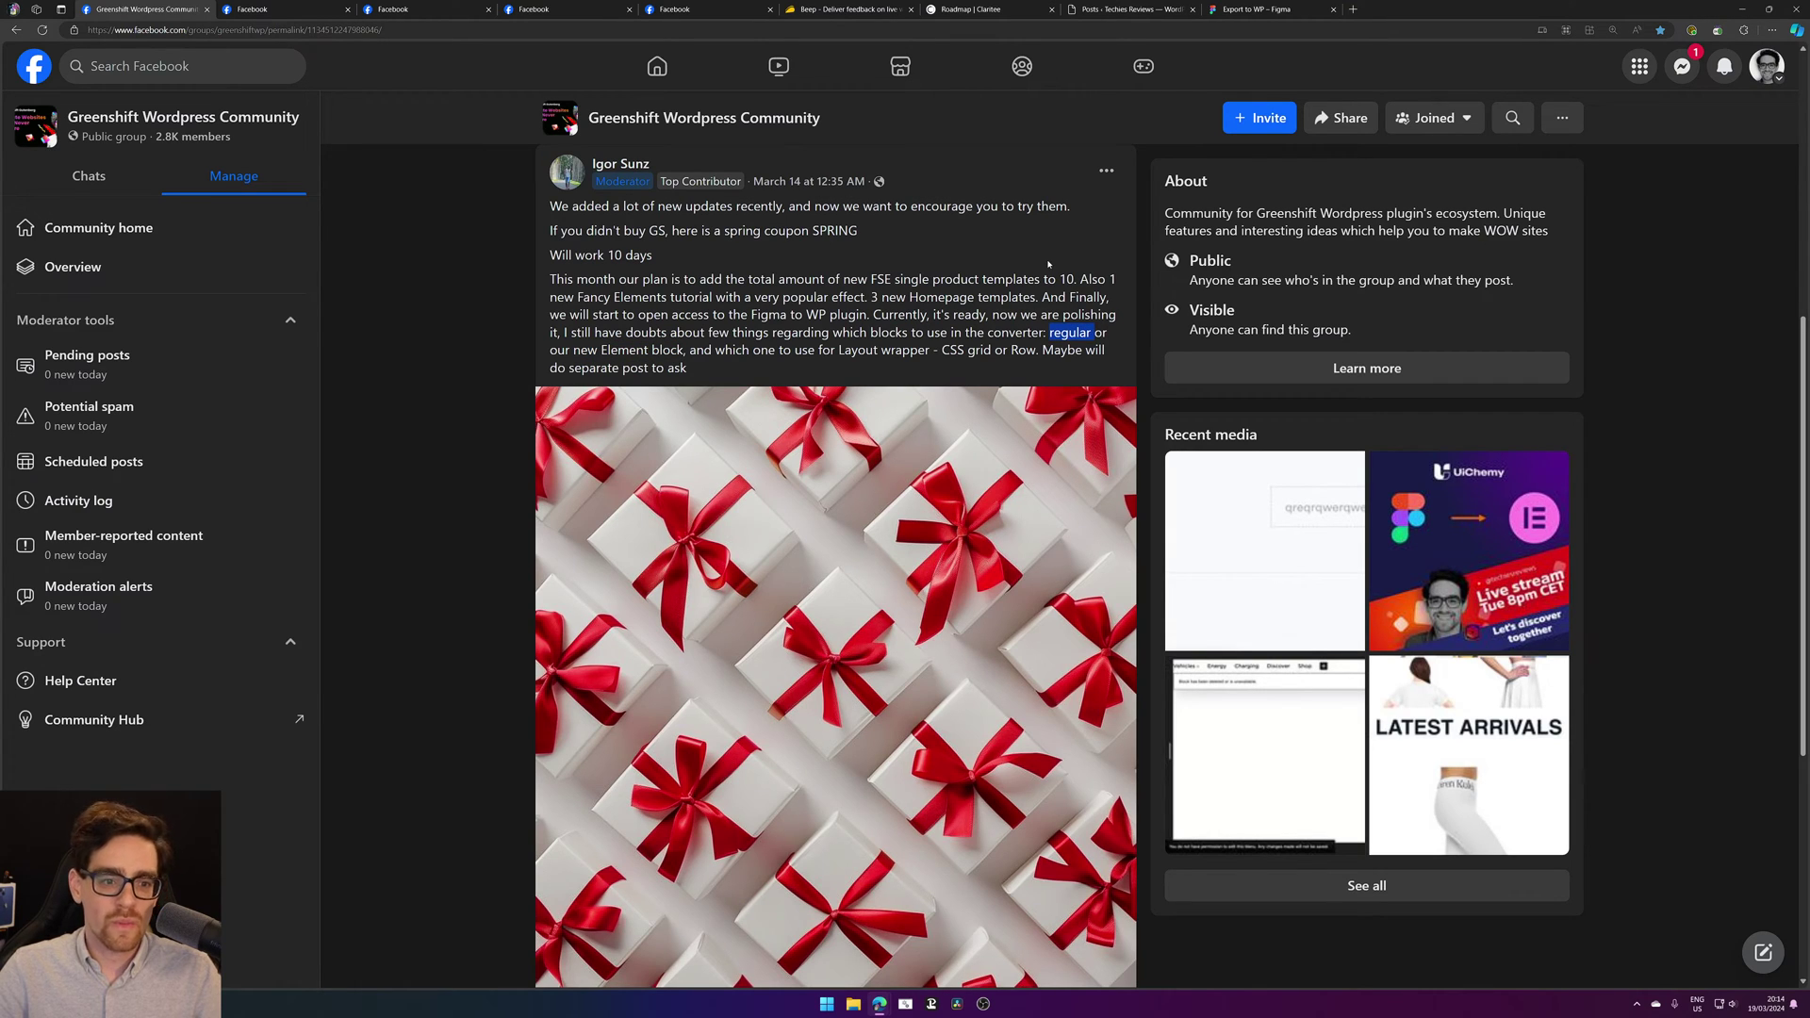
pyautogui.moveTo(1050, 333); pyautogui.dragTo(1120, 335)
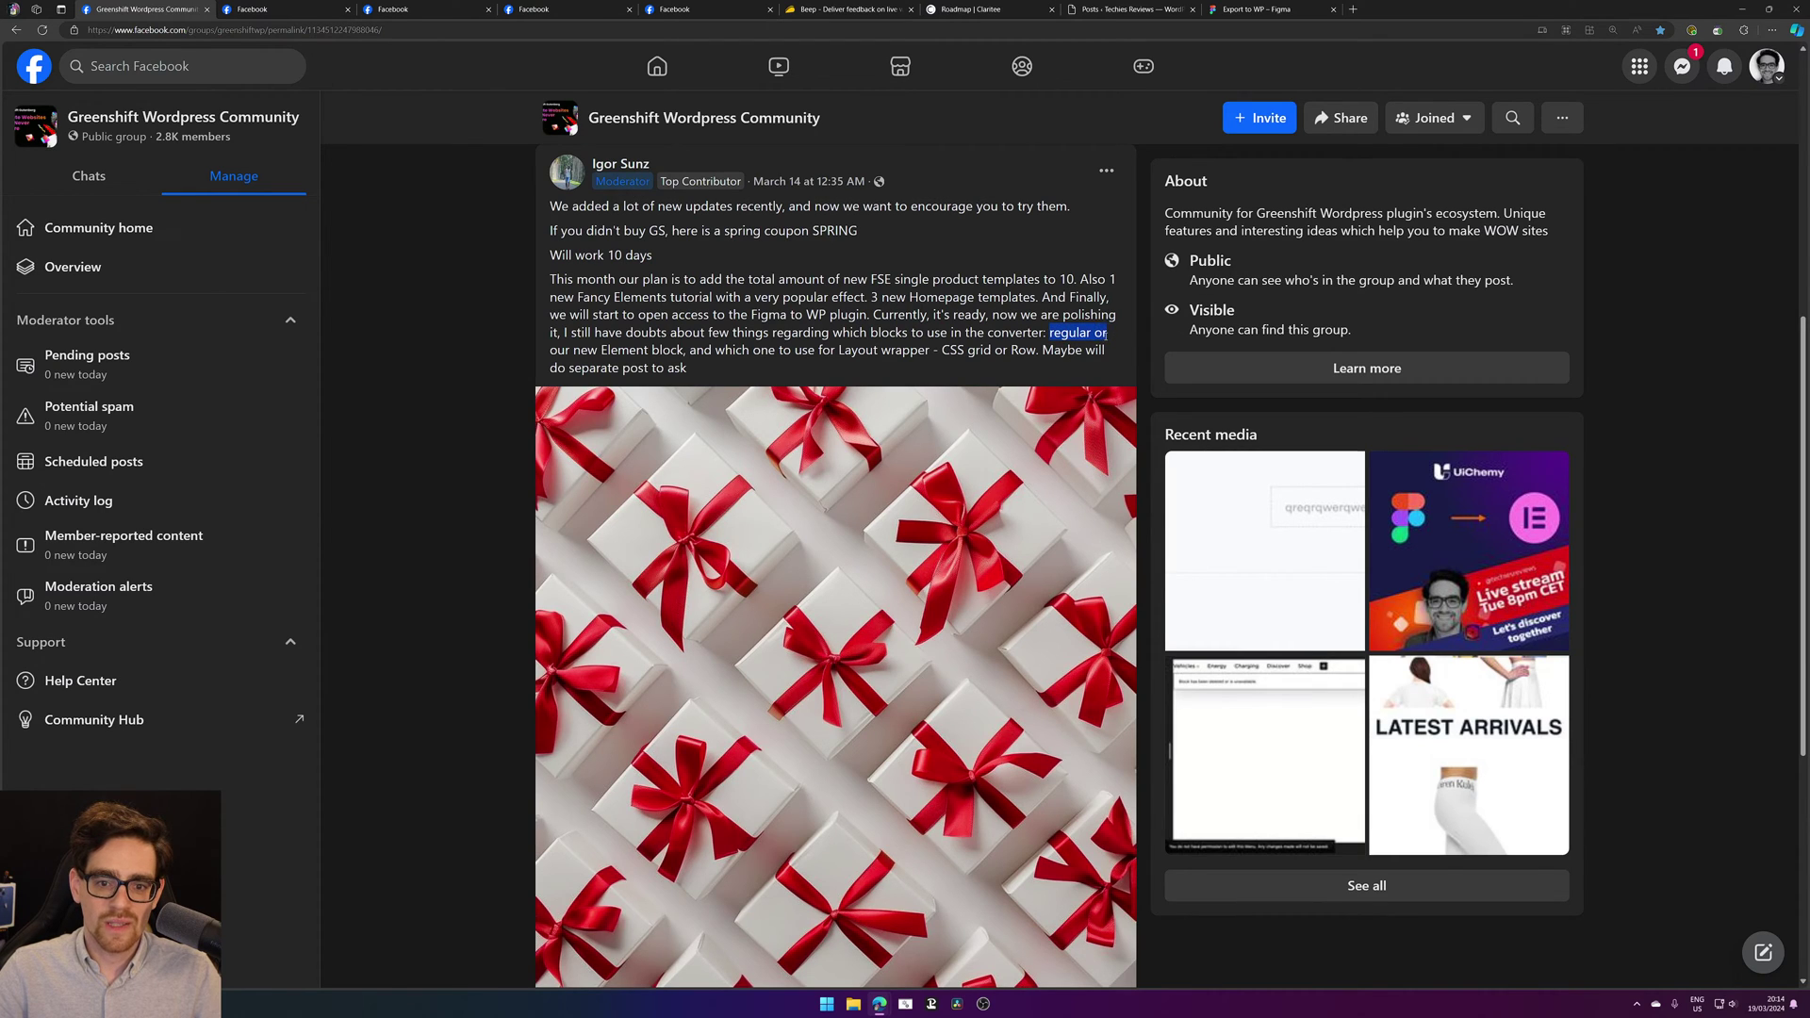
pyautogui.click(1042, 333)
pyautogui.moveTo(1049, 334); pyautogui.dragTo(675, 351)
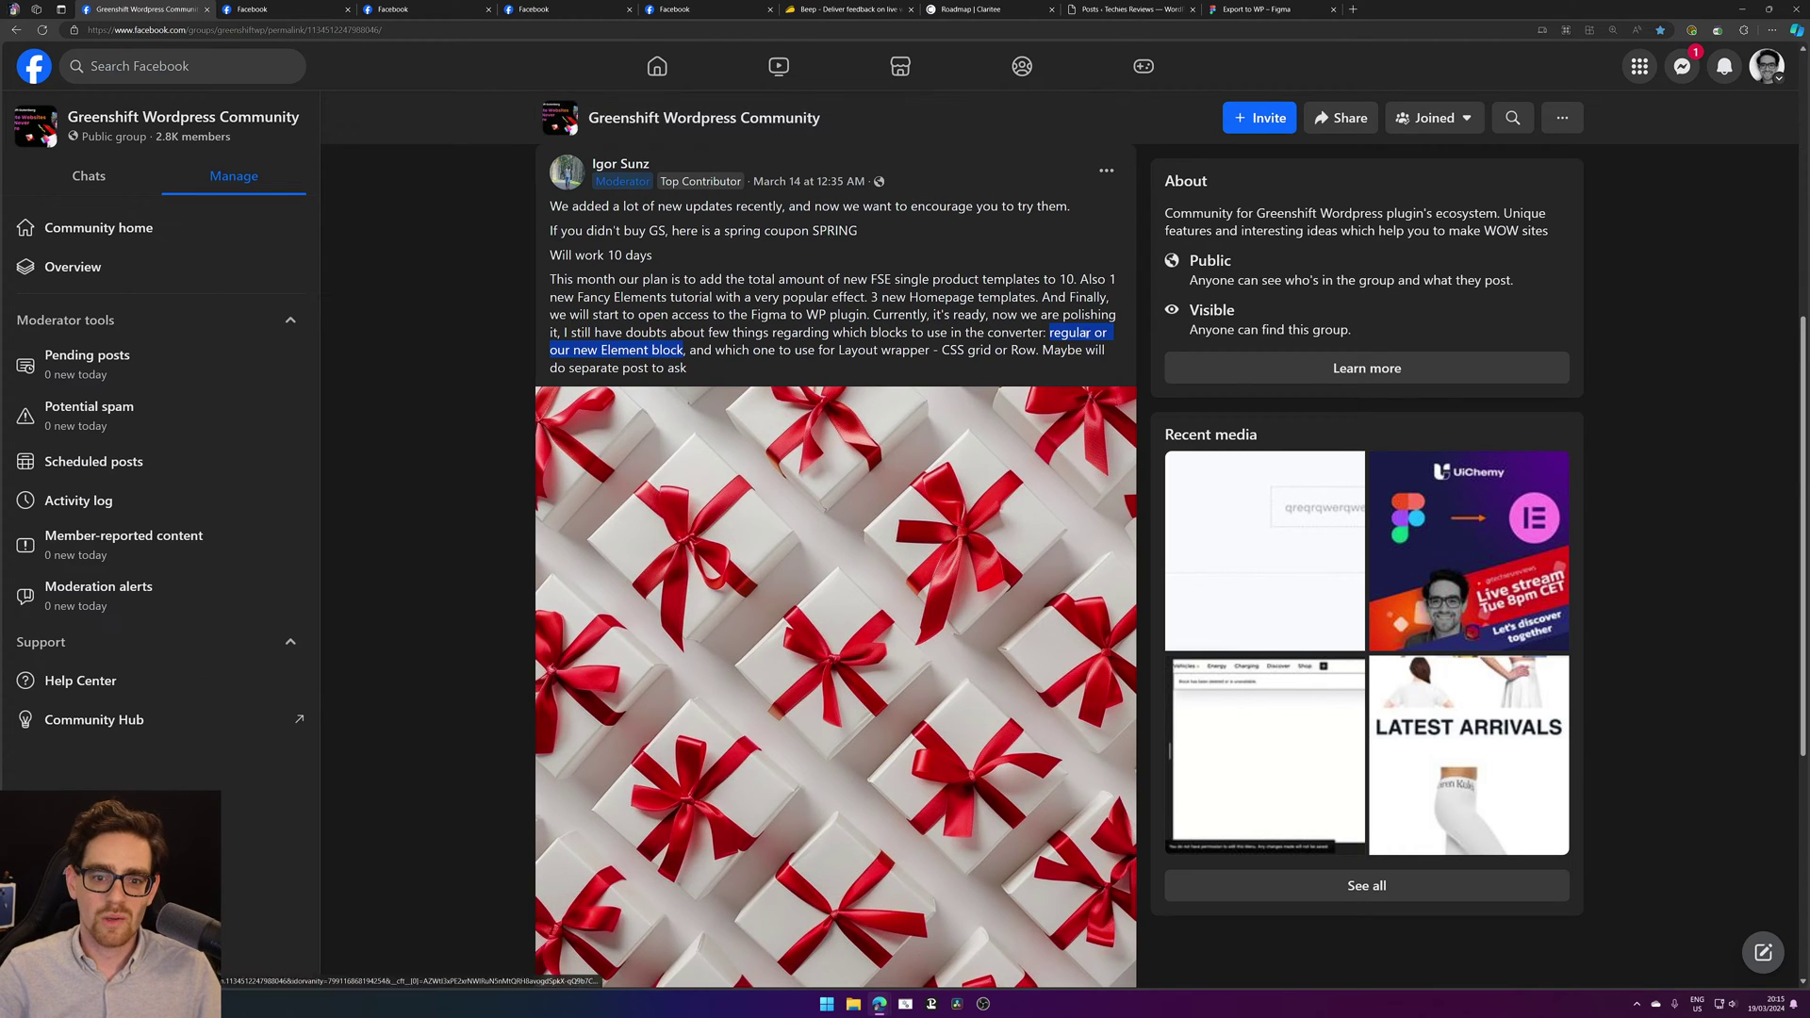
pyautogui.click(1077, 348)
pyautogui.doubleClick(1051, 333)
pyautogui.click(829, 296)
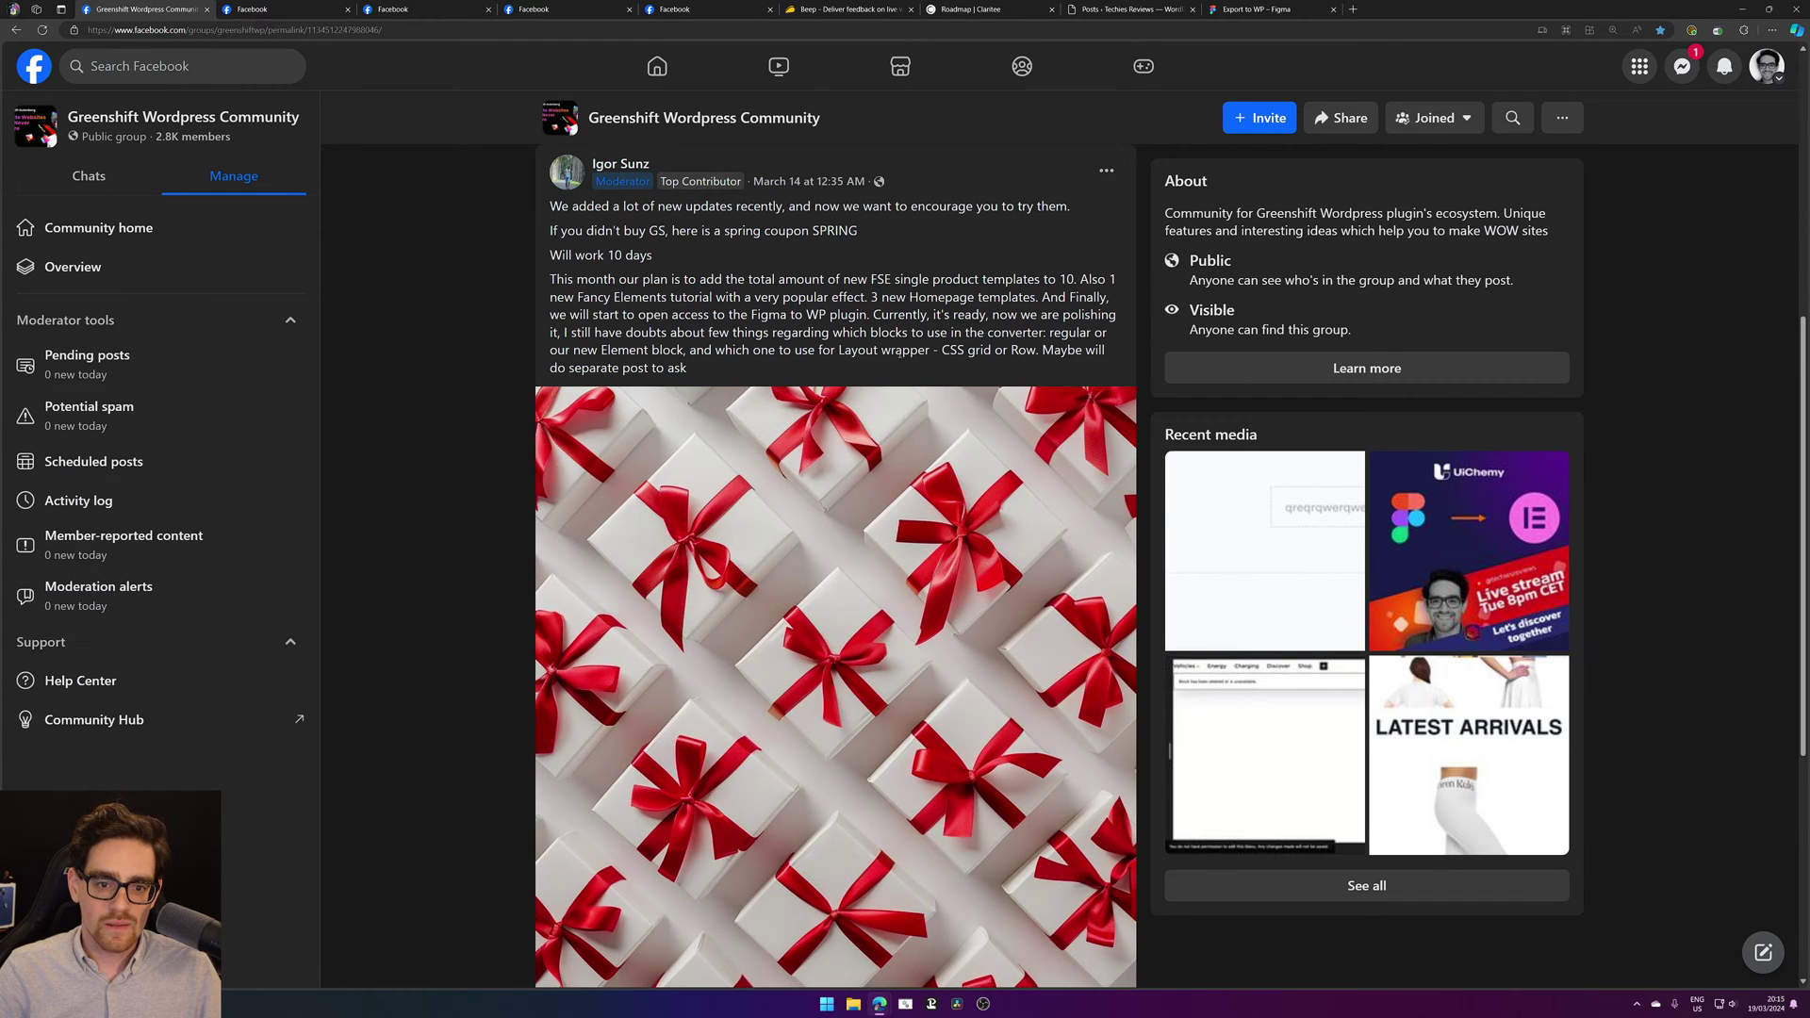
# Step: Highlight the Layout wrapper options "CSS grid" and "Row" in the post, both individually and together
pyautogui.moveTo(858, 345); pyautogui.dragTo(950, 351)
pyautogui.click(940, 352)
pyautogui.click(994, 353)
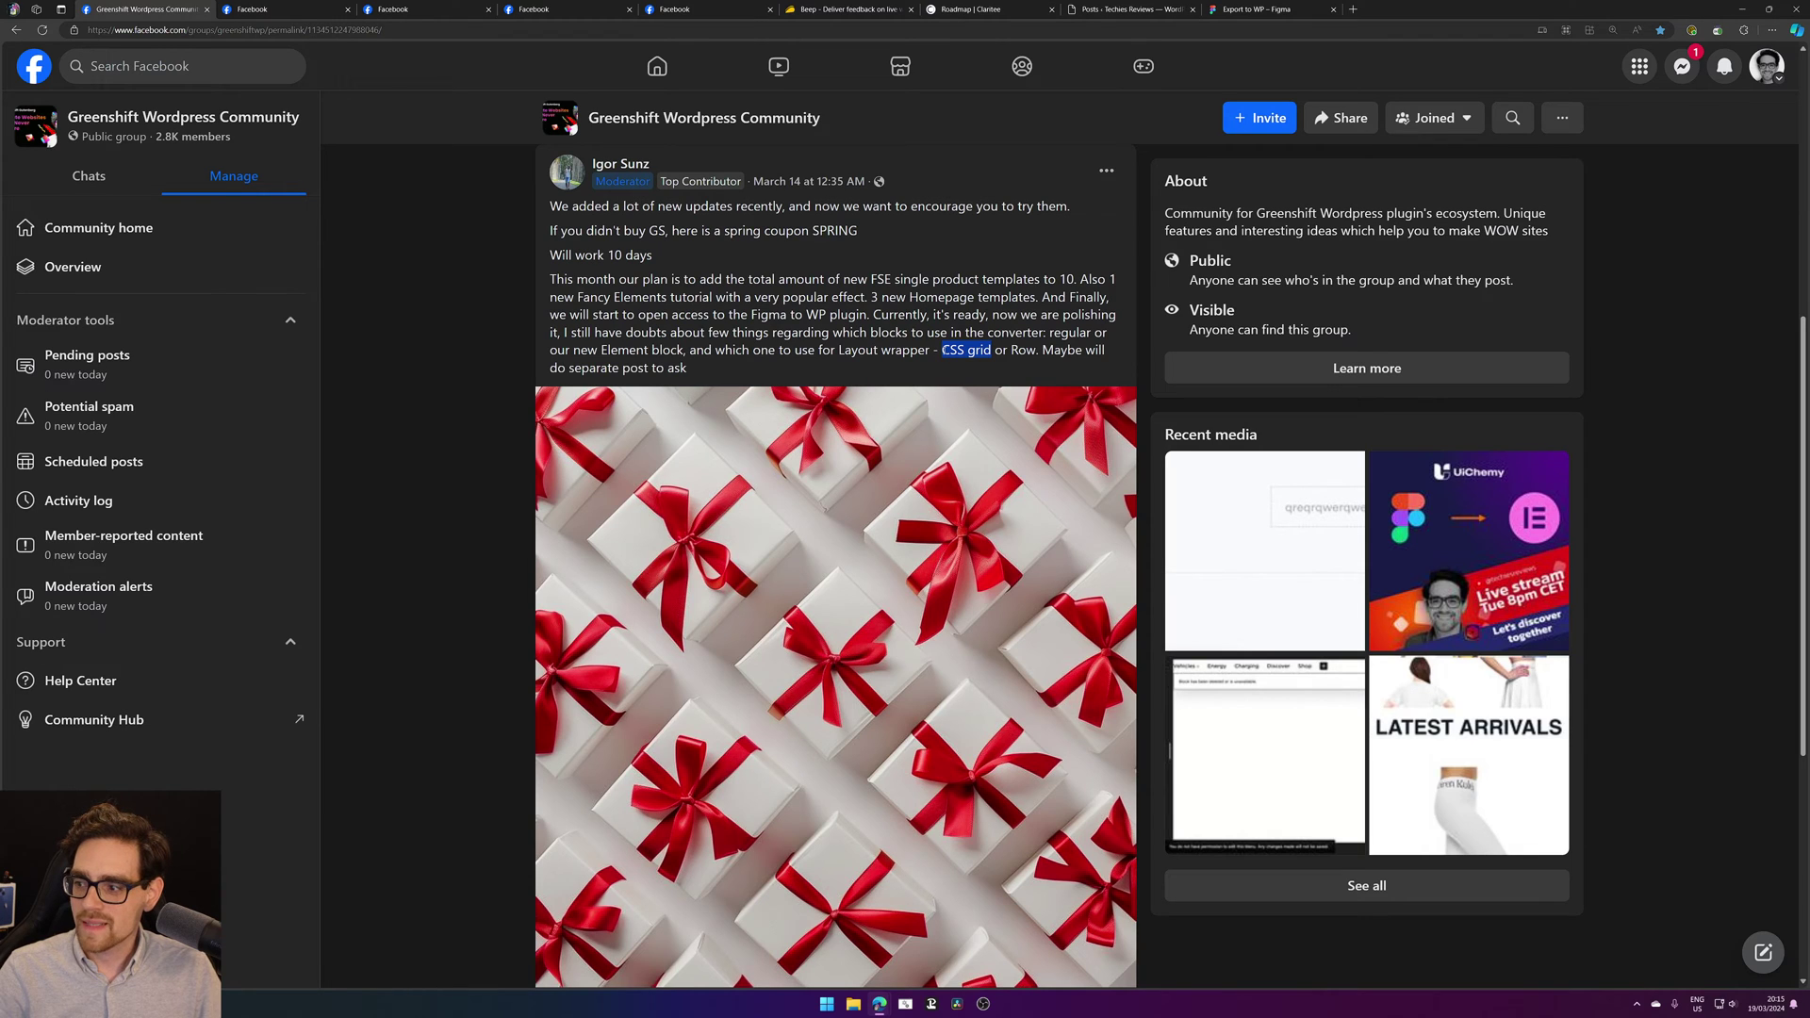
pyautogui.doubleClick(1022, 351)
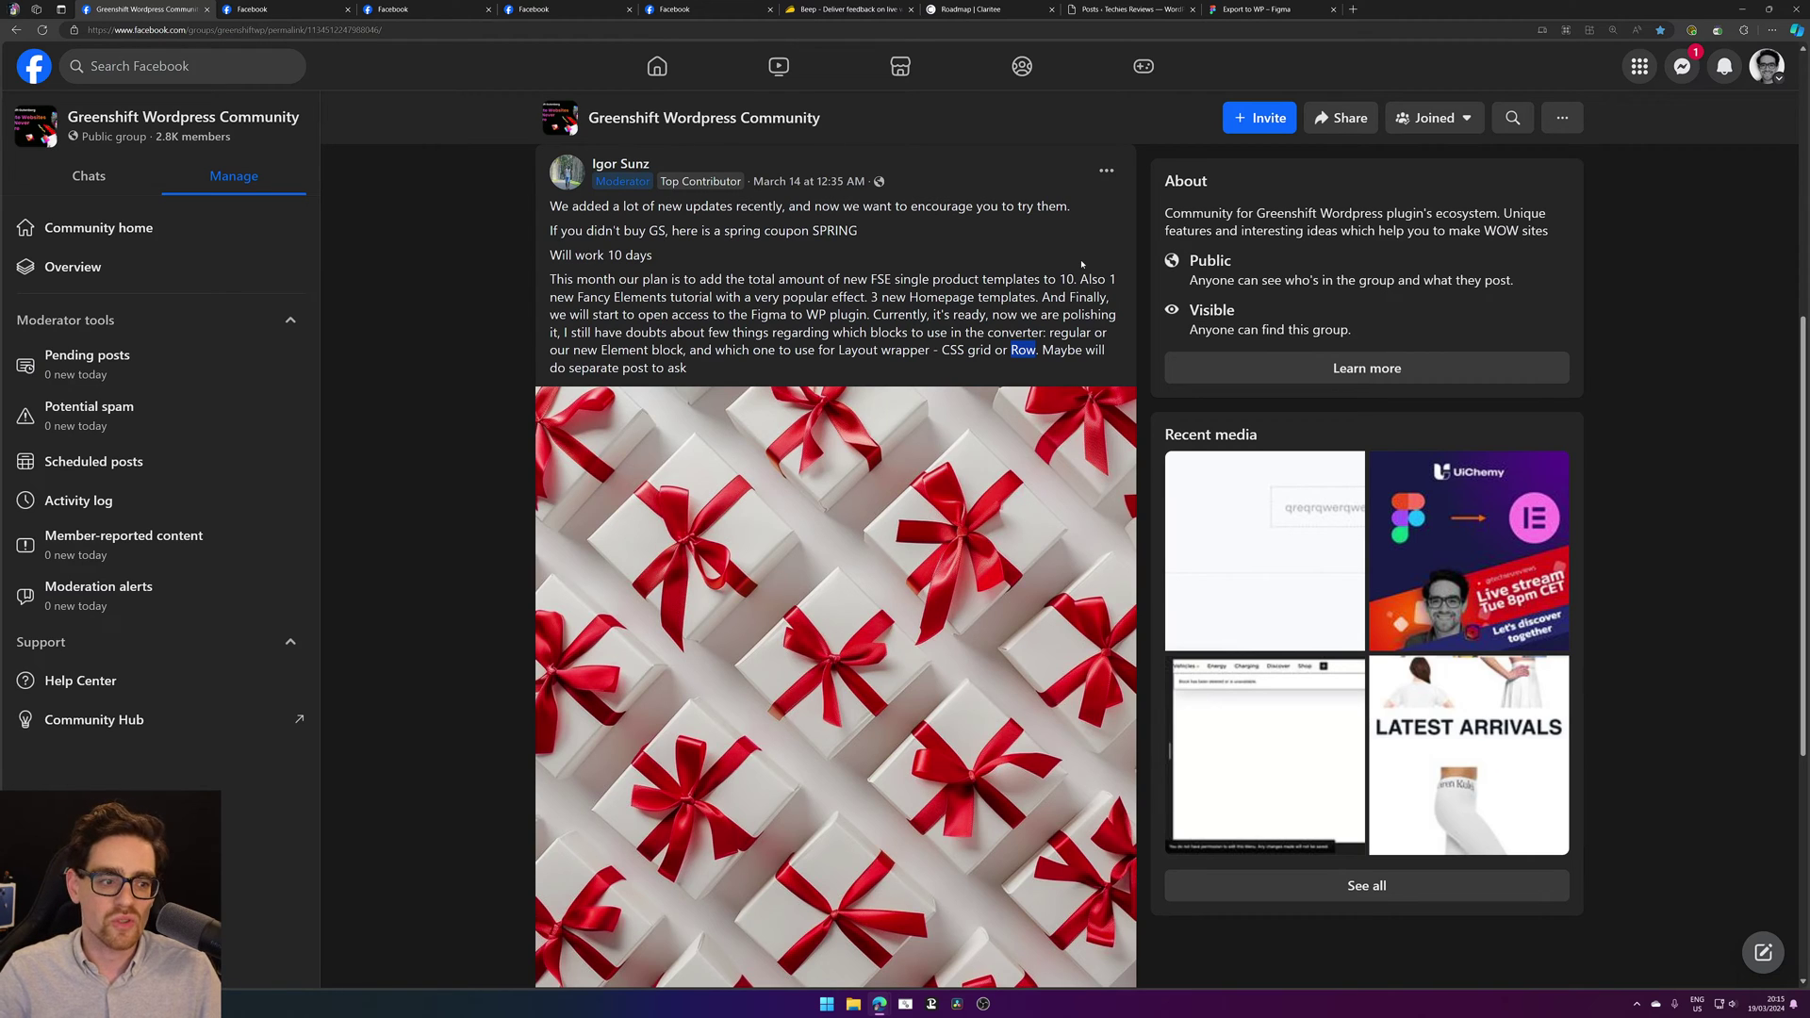
pyautogui.click(963, 352)
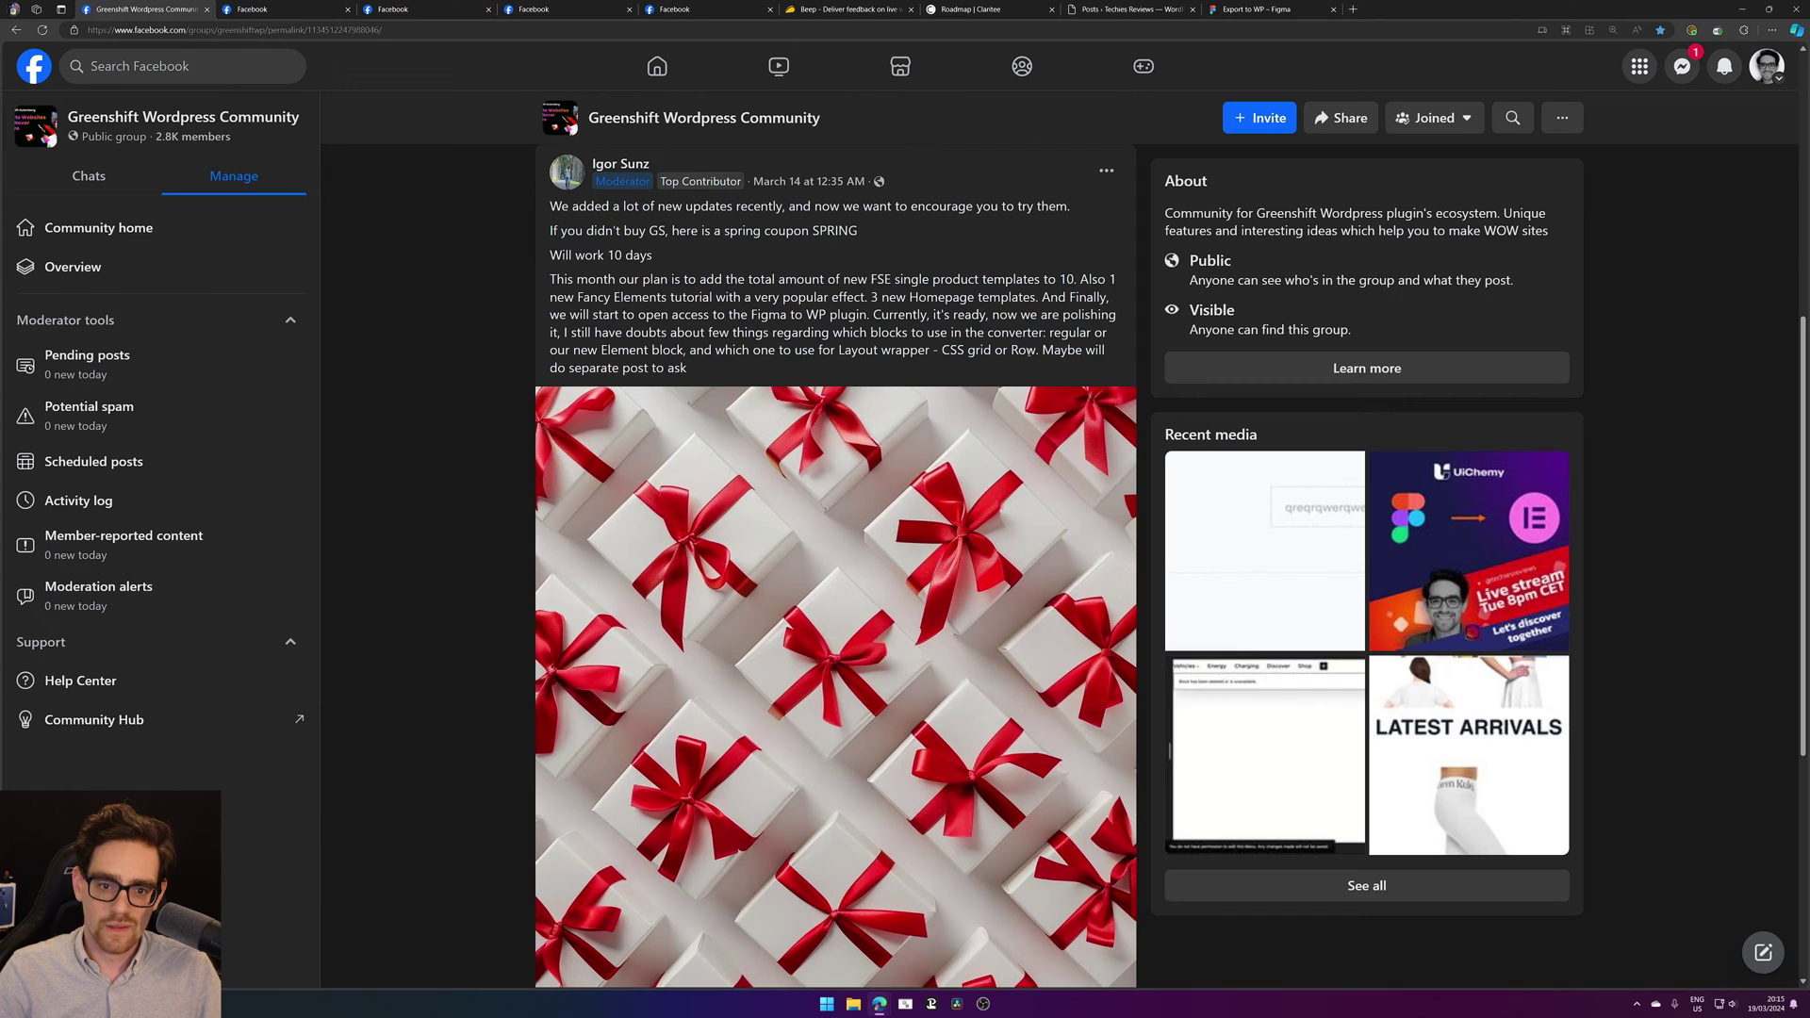
pyautogui.moveTo(1038, 353); pyautogui.dragTo(942, 352)
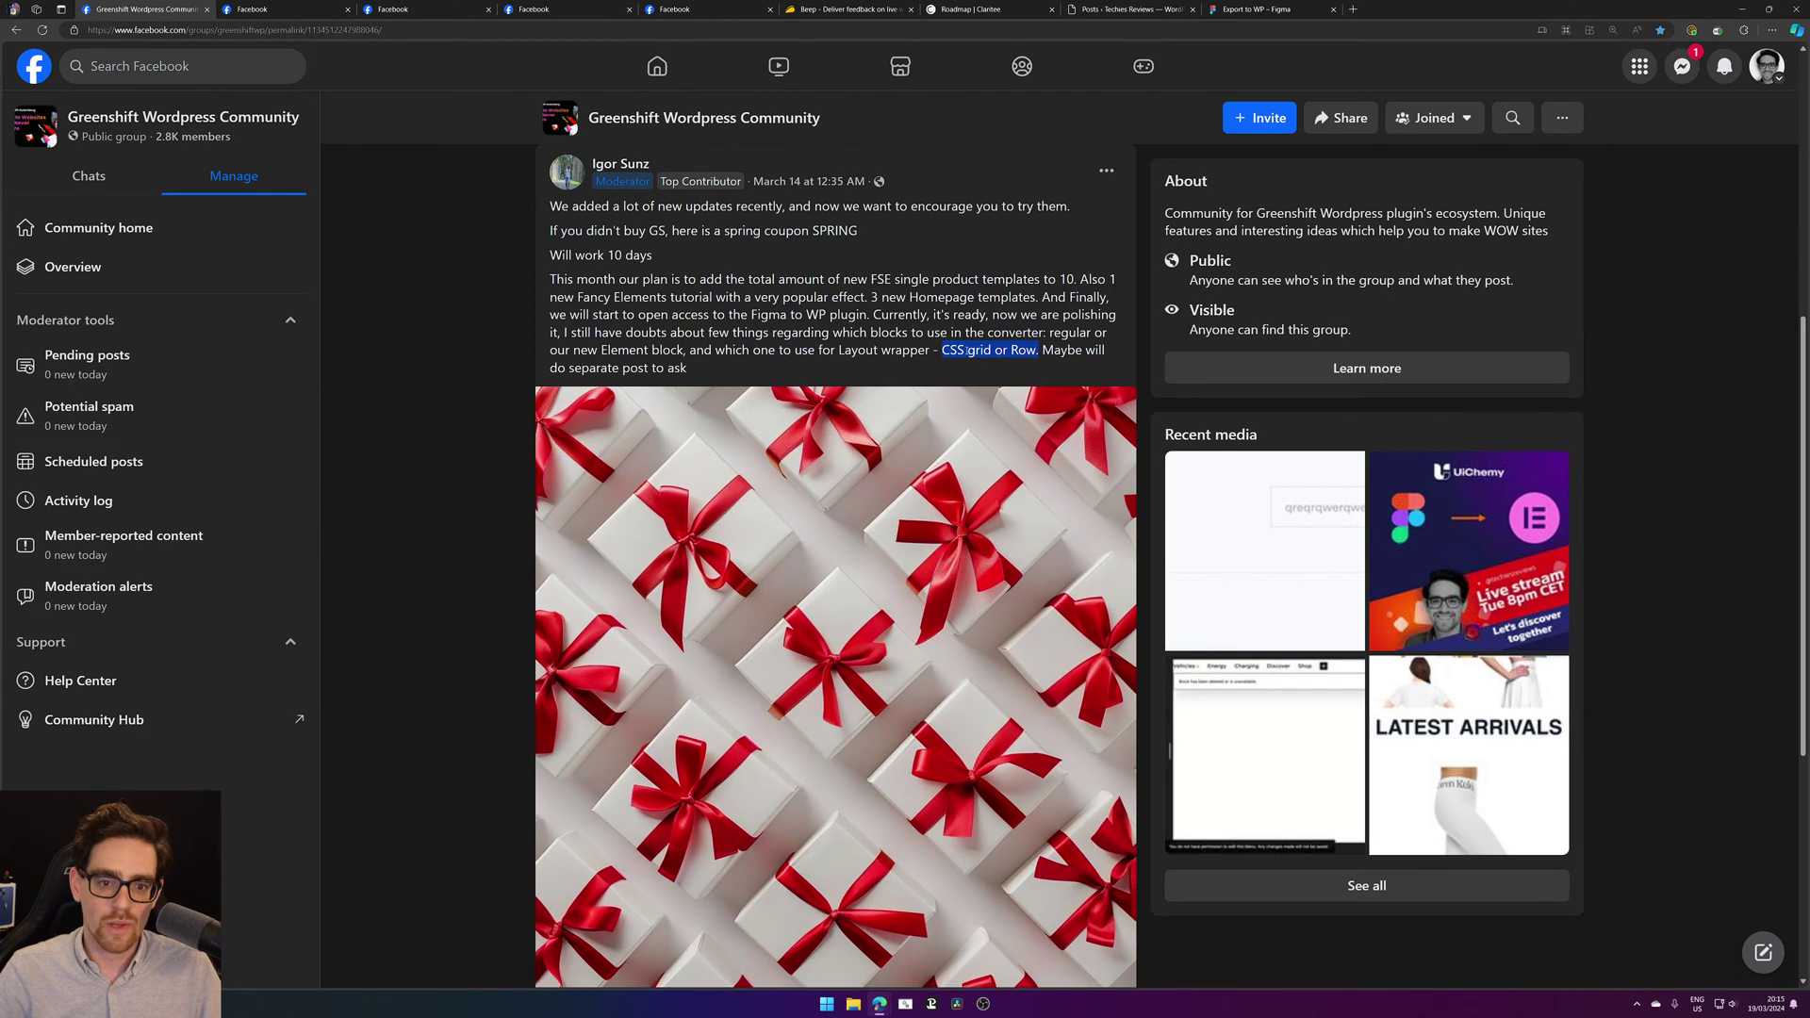
pyautogui.doubleClick(1023, 350)
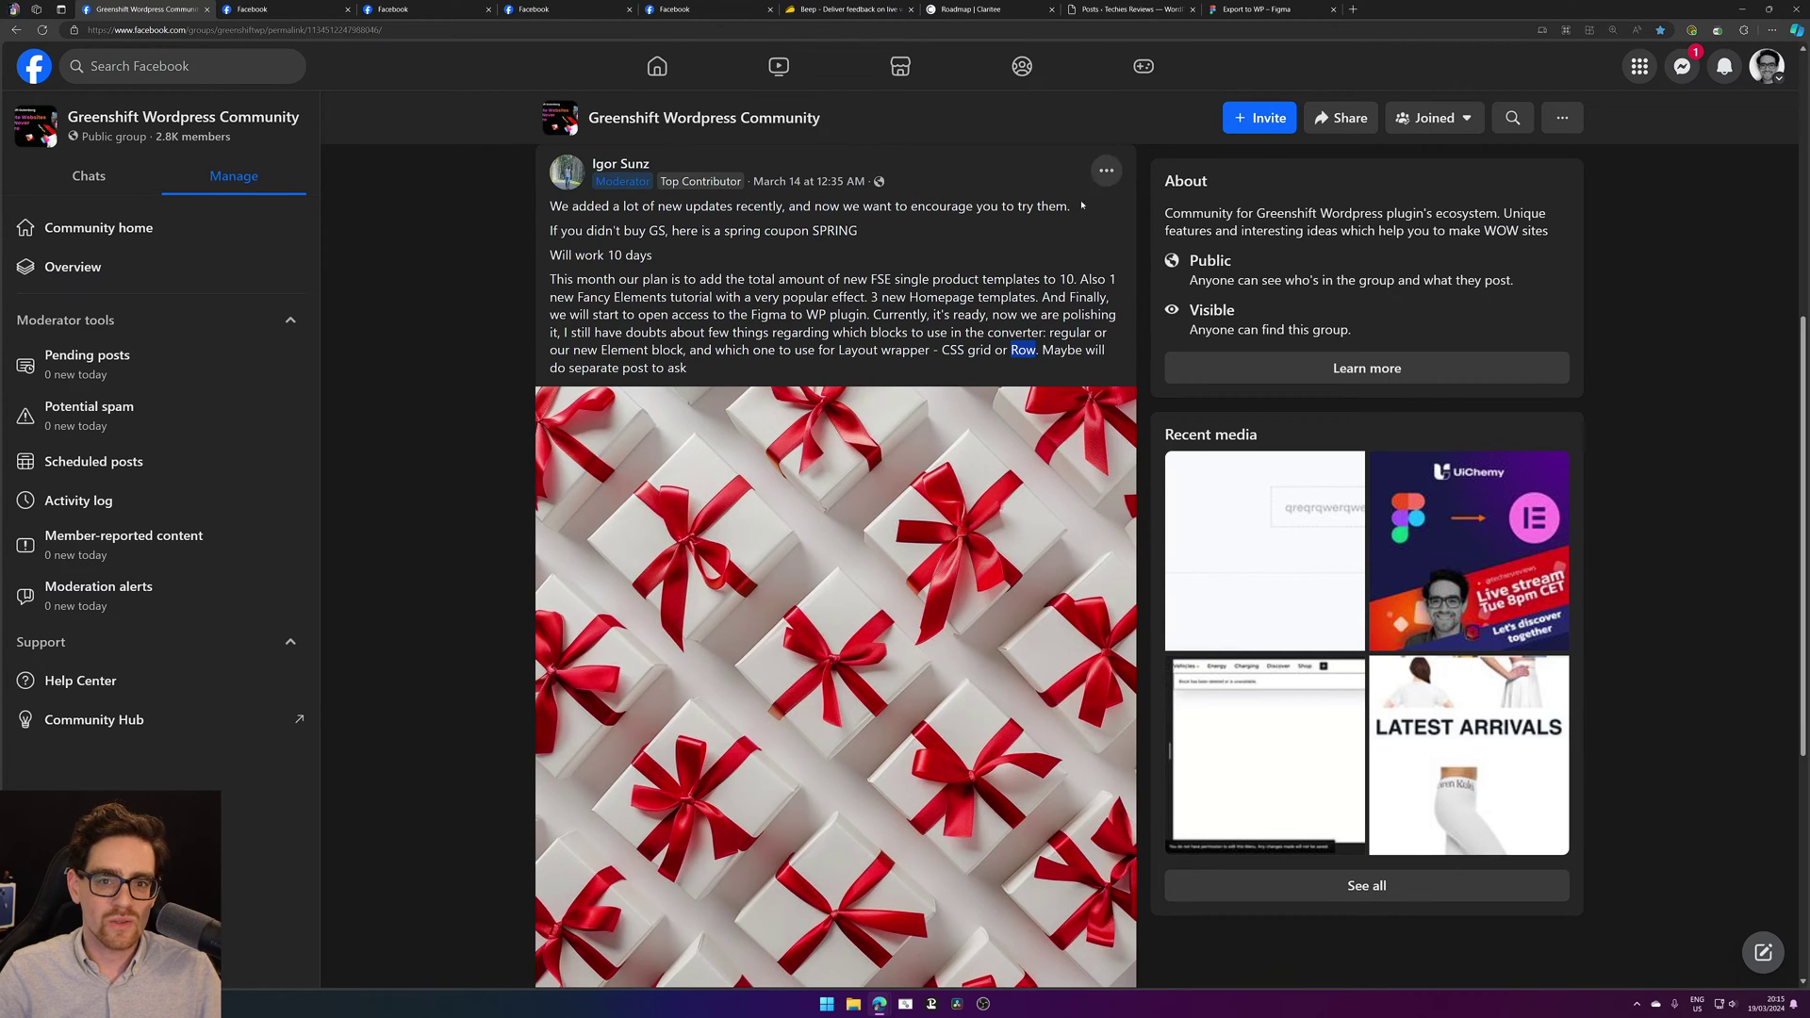
# Step: Look over the rest of the spring coupon post and close it to reveal the new feature video post
pyautogui.scroll(-3, 1068, 235)
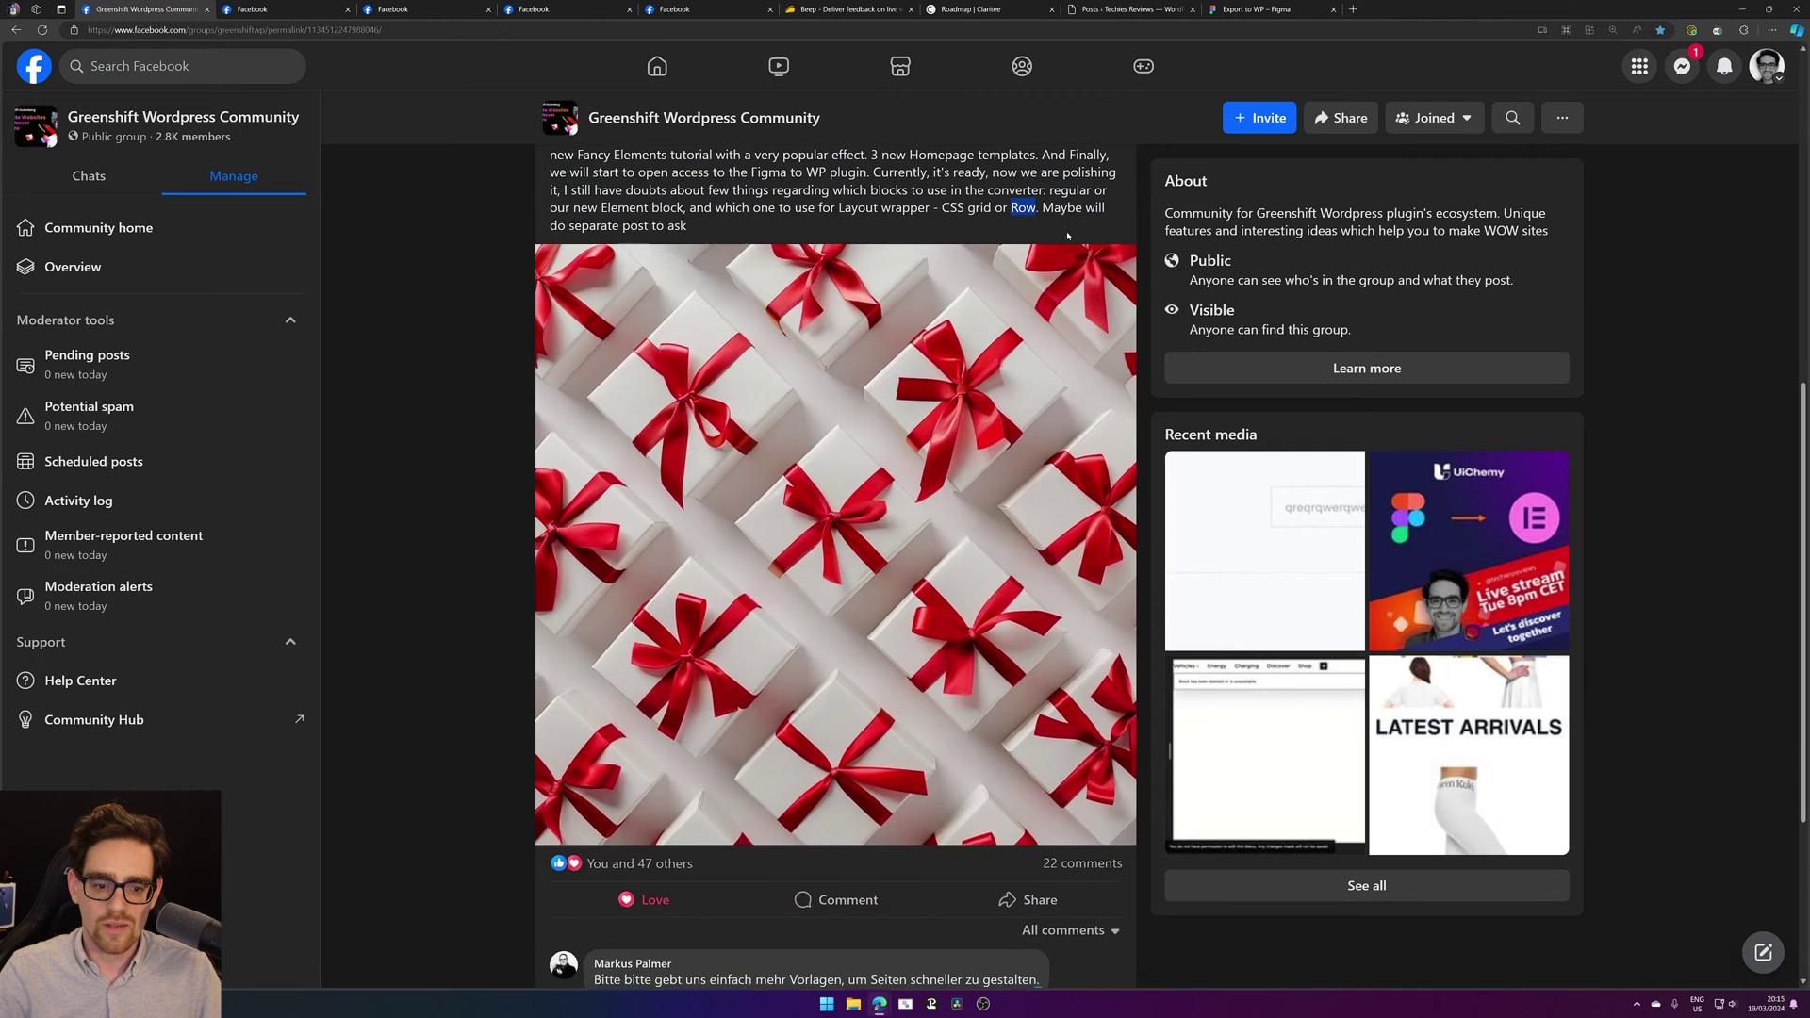
pyautogui.middleClick(152, 7)
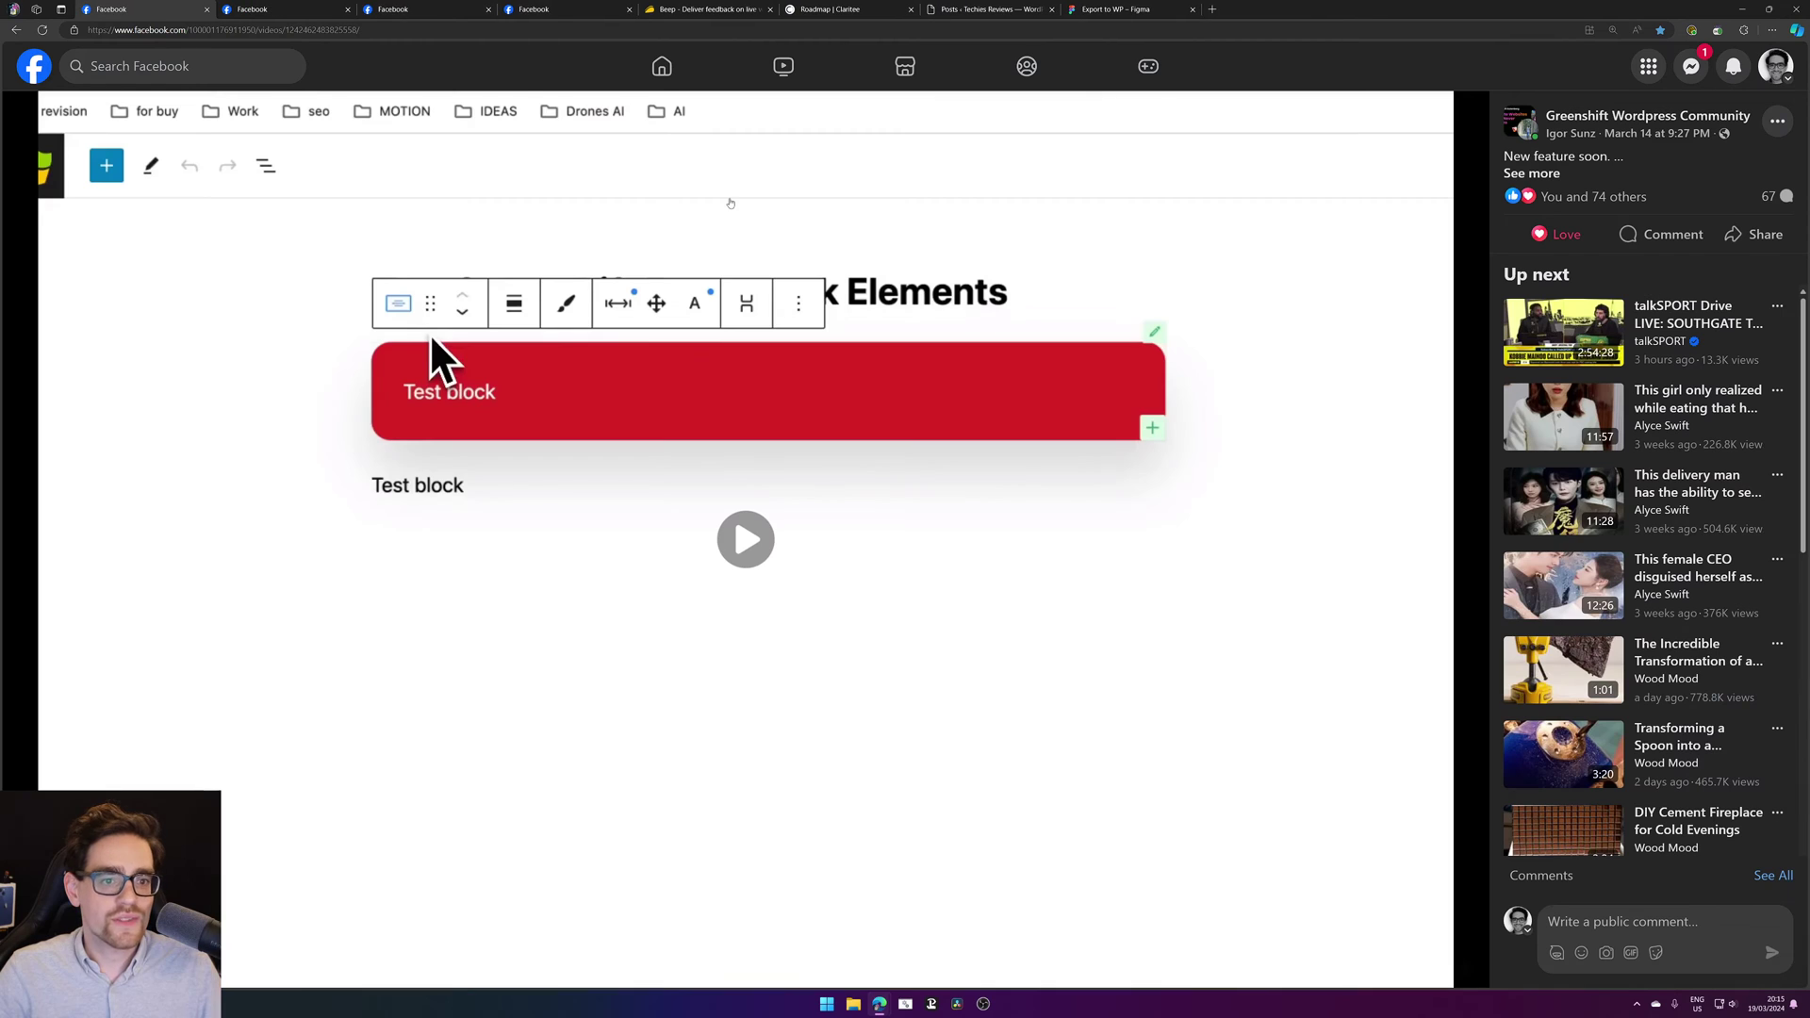
# Step: Expand the full description of the "New feature soon." post about copying design styles and play its demo video
pyautogui.click(1533, 174)
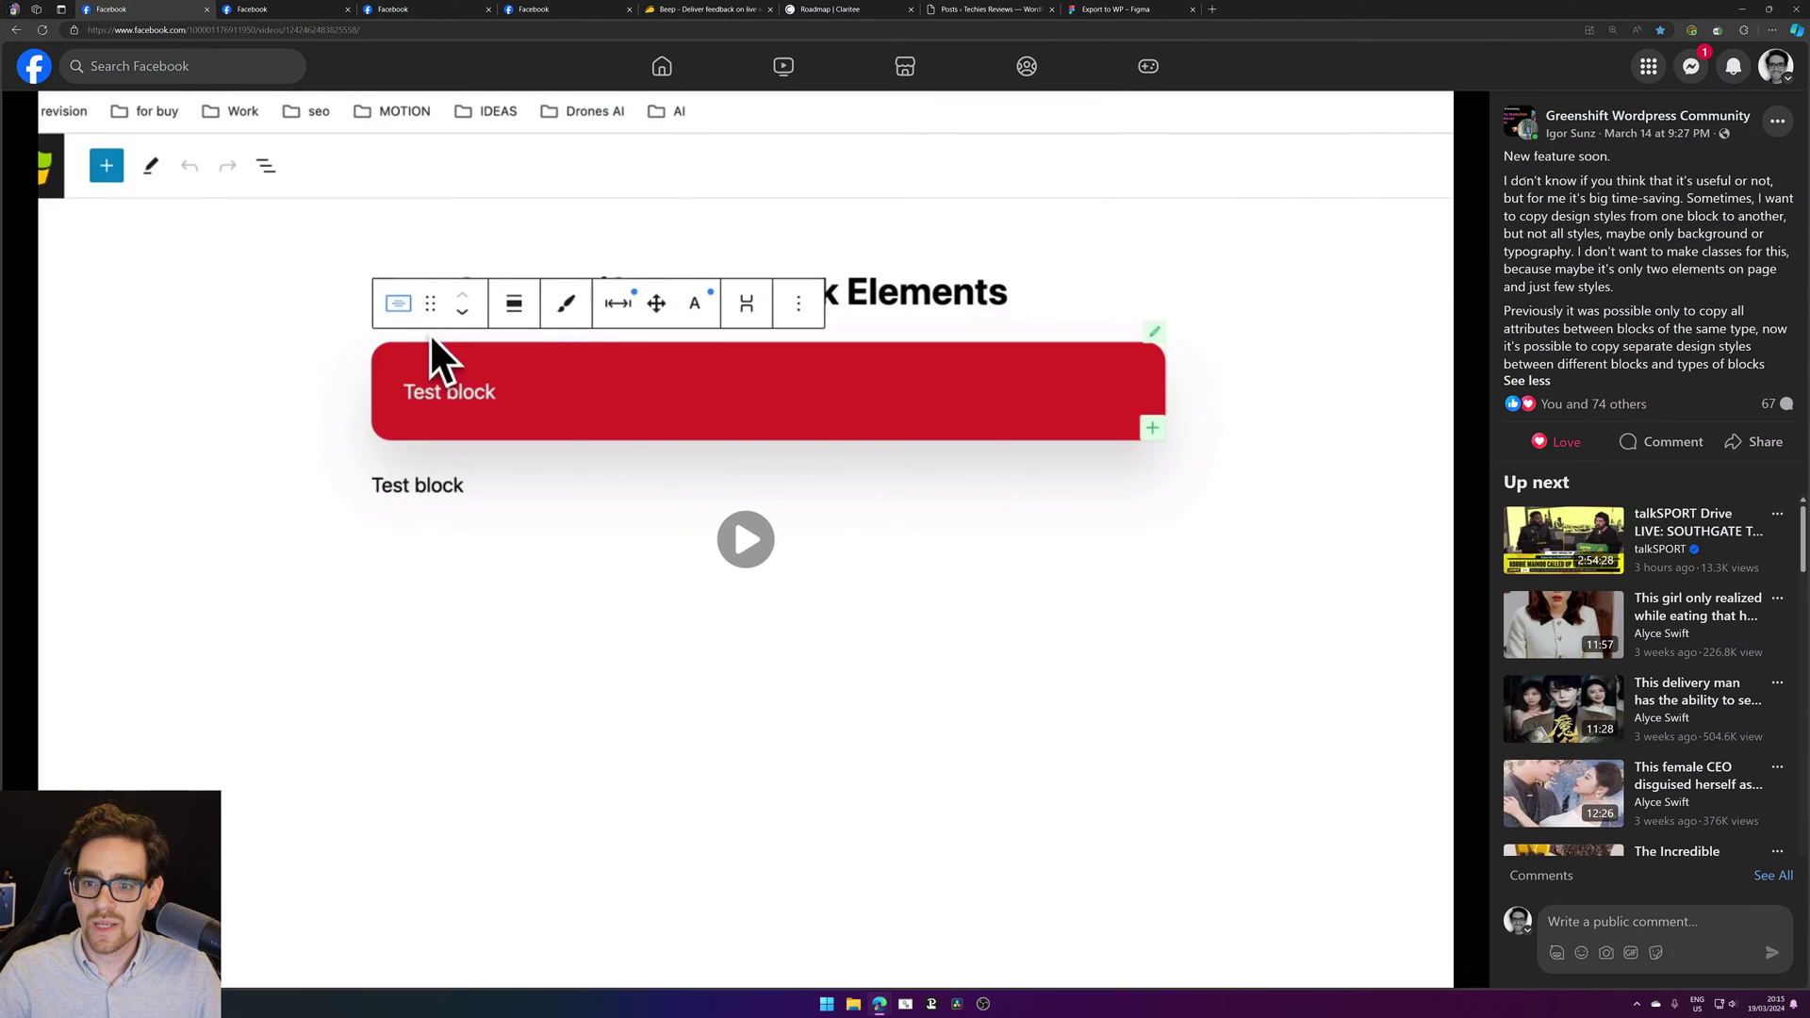
pyautogui.moveTo(1512, 182); pyautogui.dragTo(1617, 252)
pyautogui.click(1617, 252)
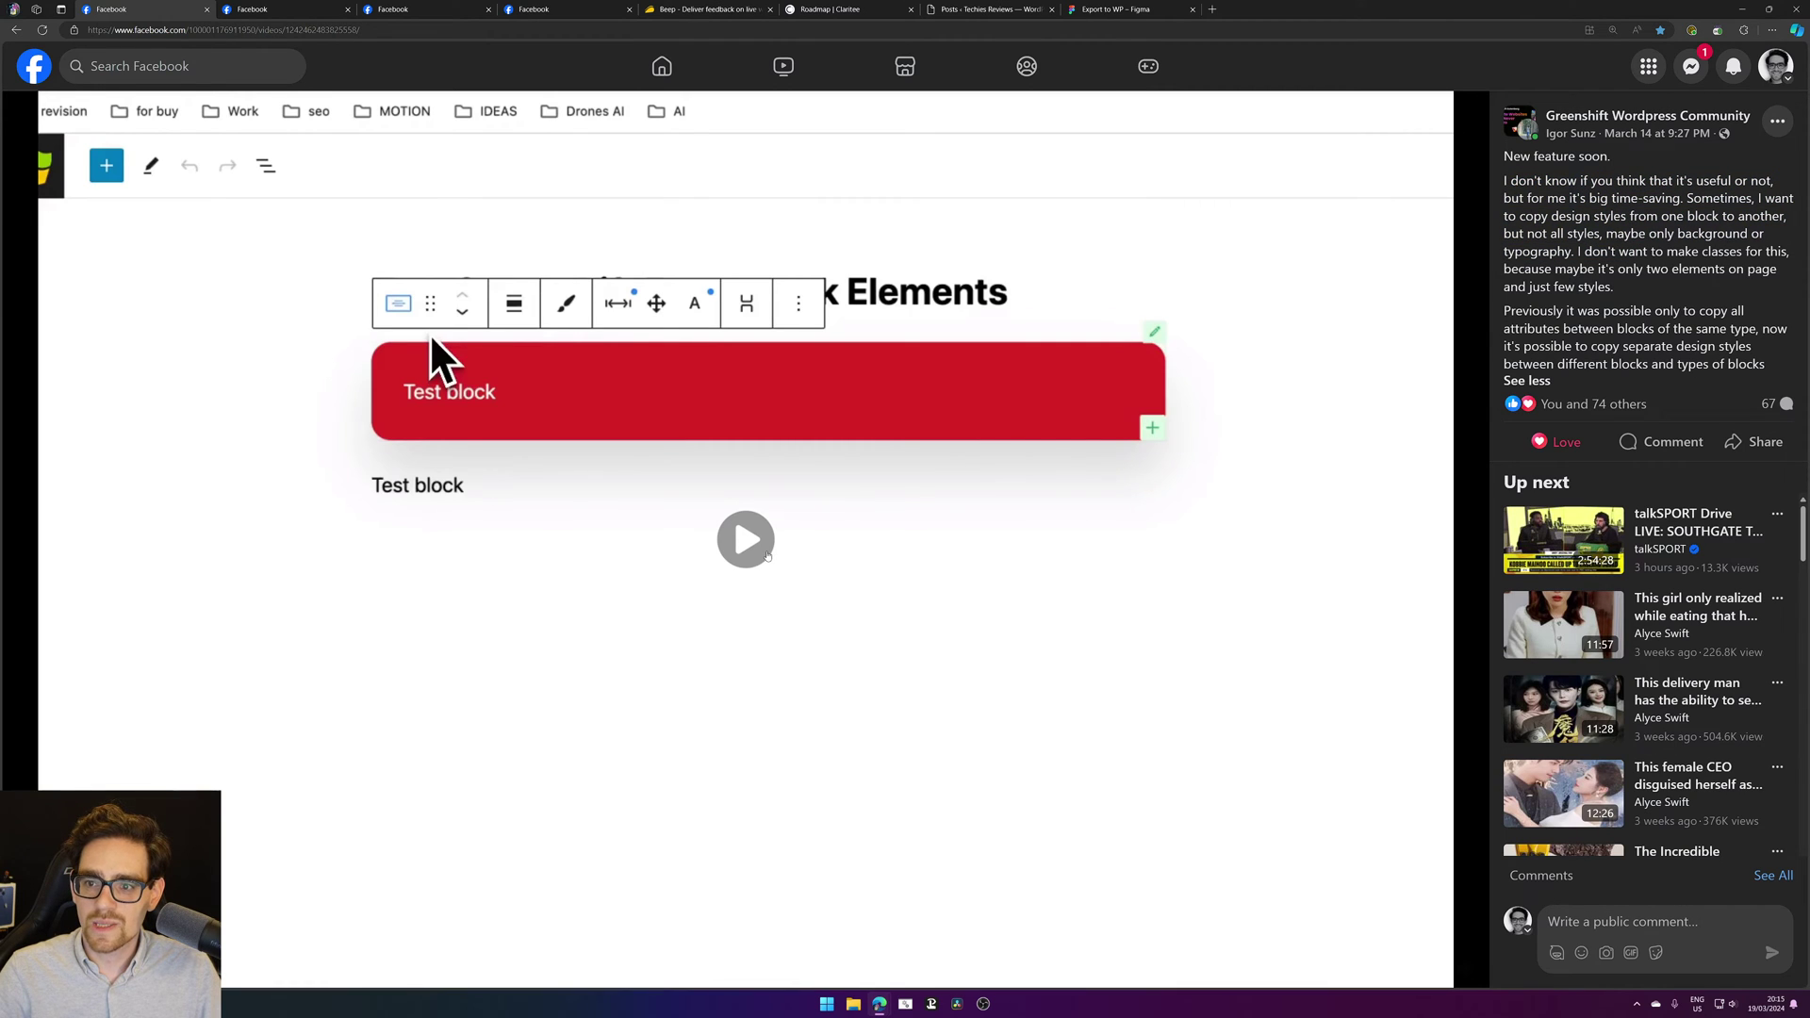
pyautogui.click(713, 594)
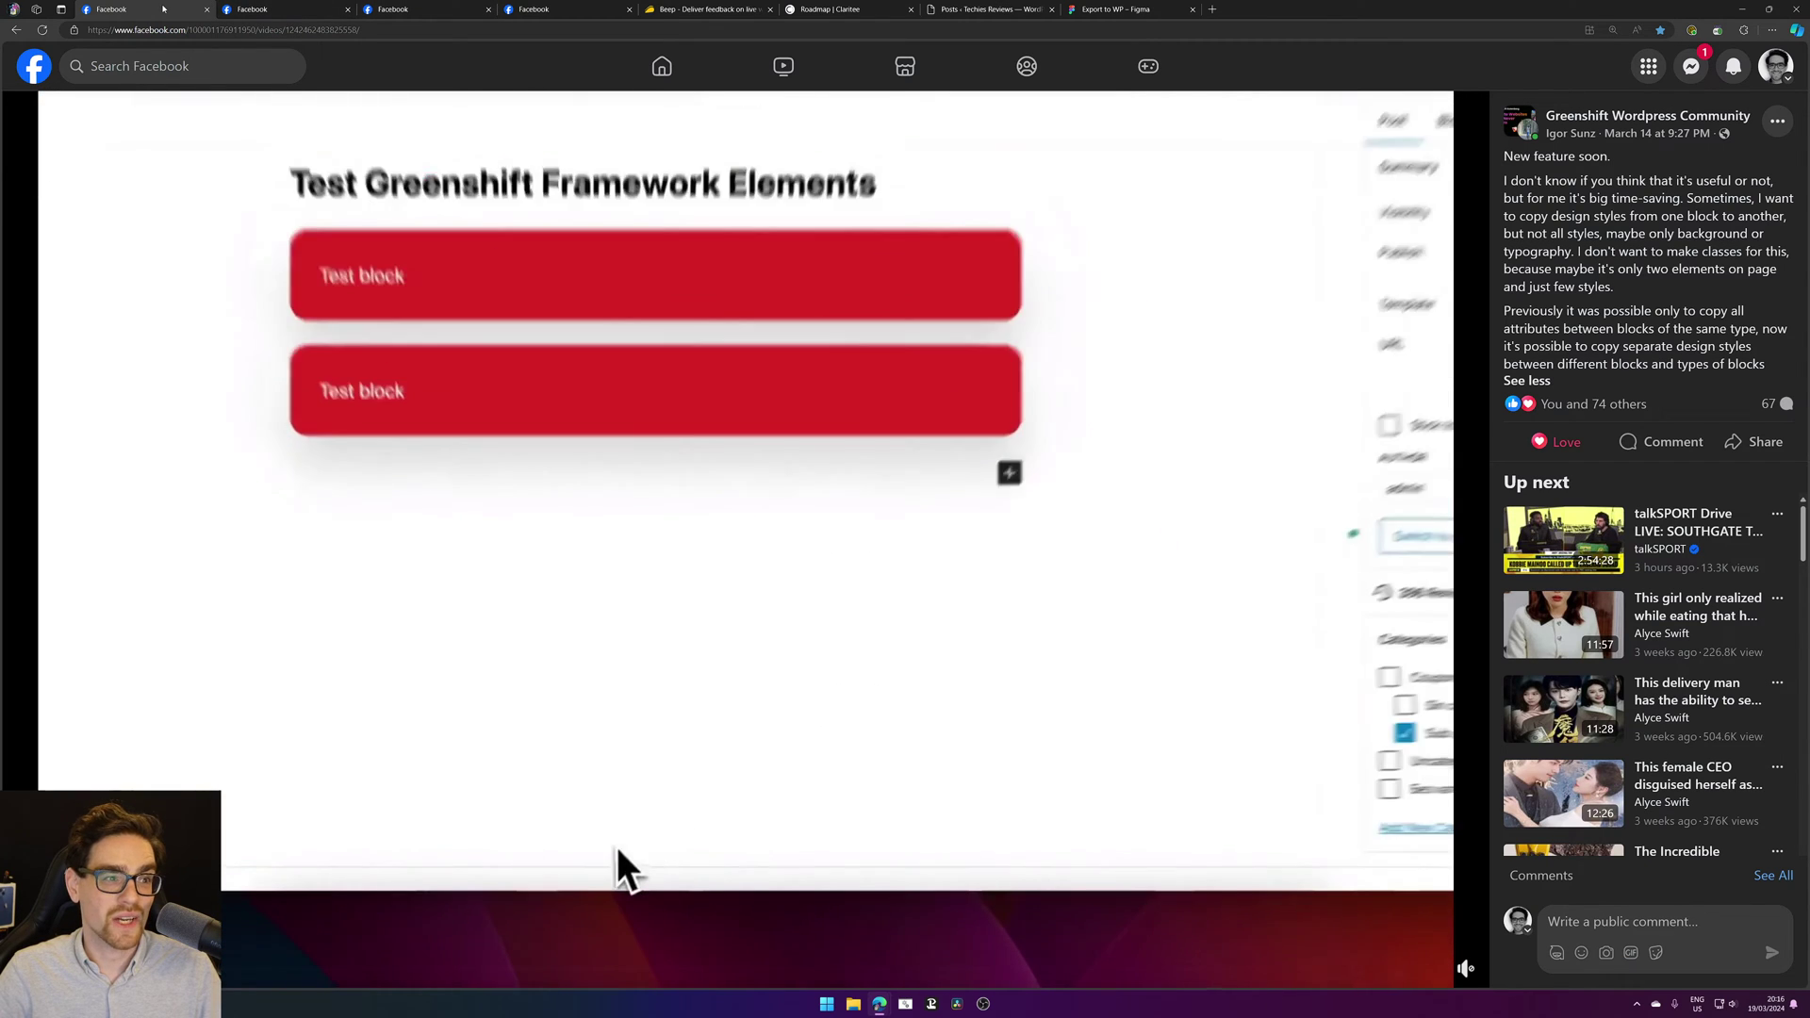
# Step: Close the new feature and single product template posts, then read on to the position absolute tips in the solution post
pyautogui.click(206, 8)
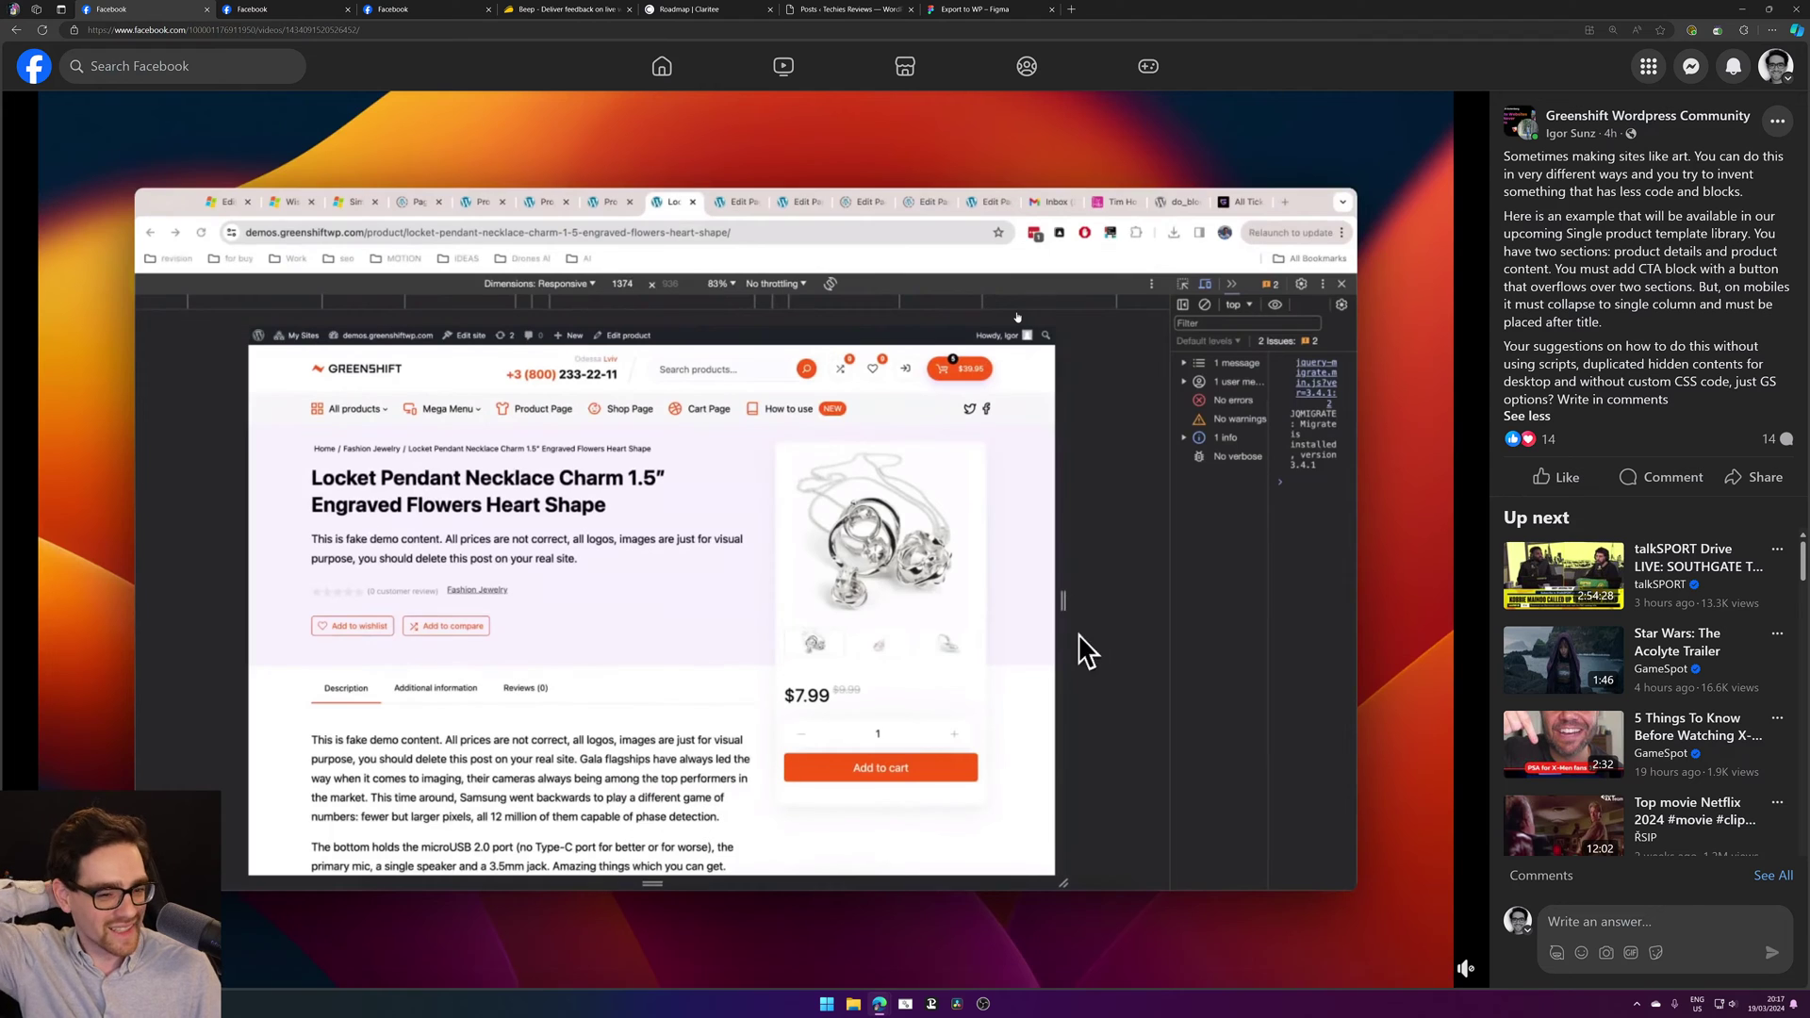
pyautogui.click(207, 13)
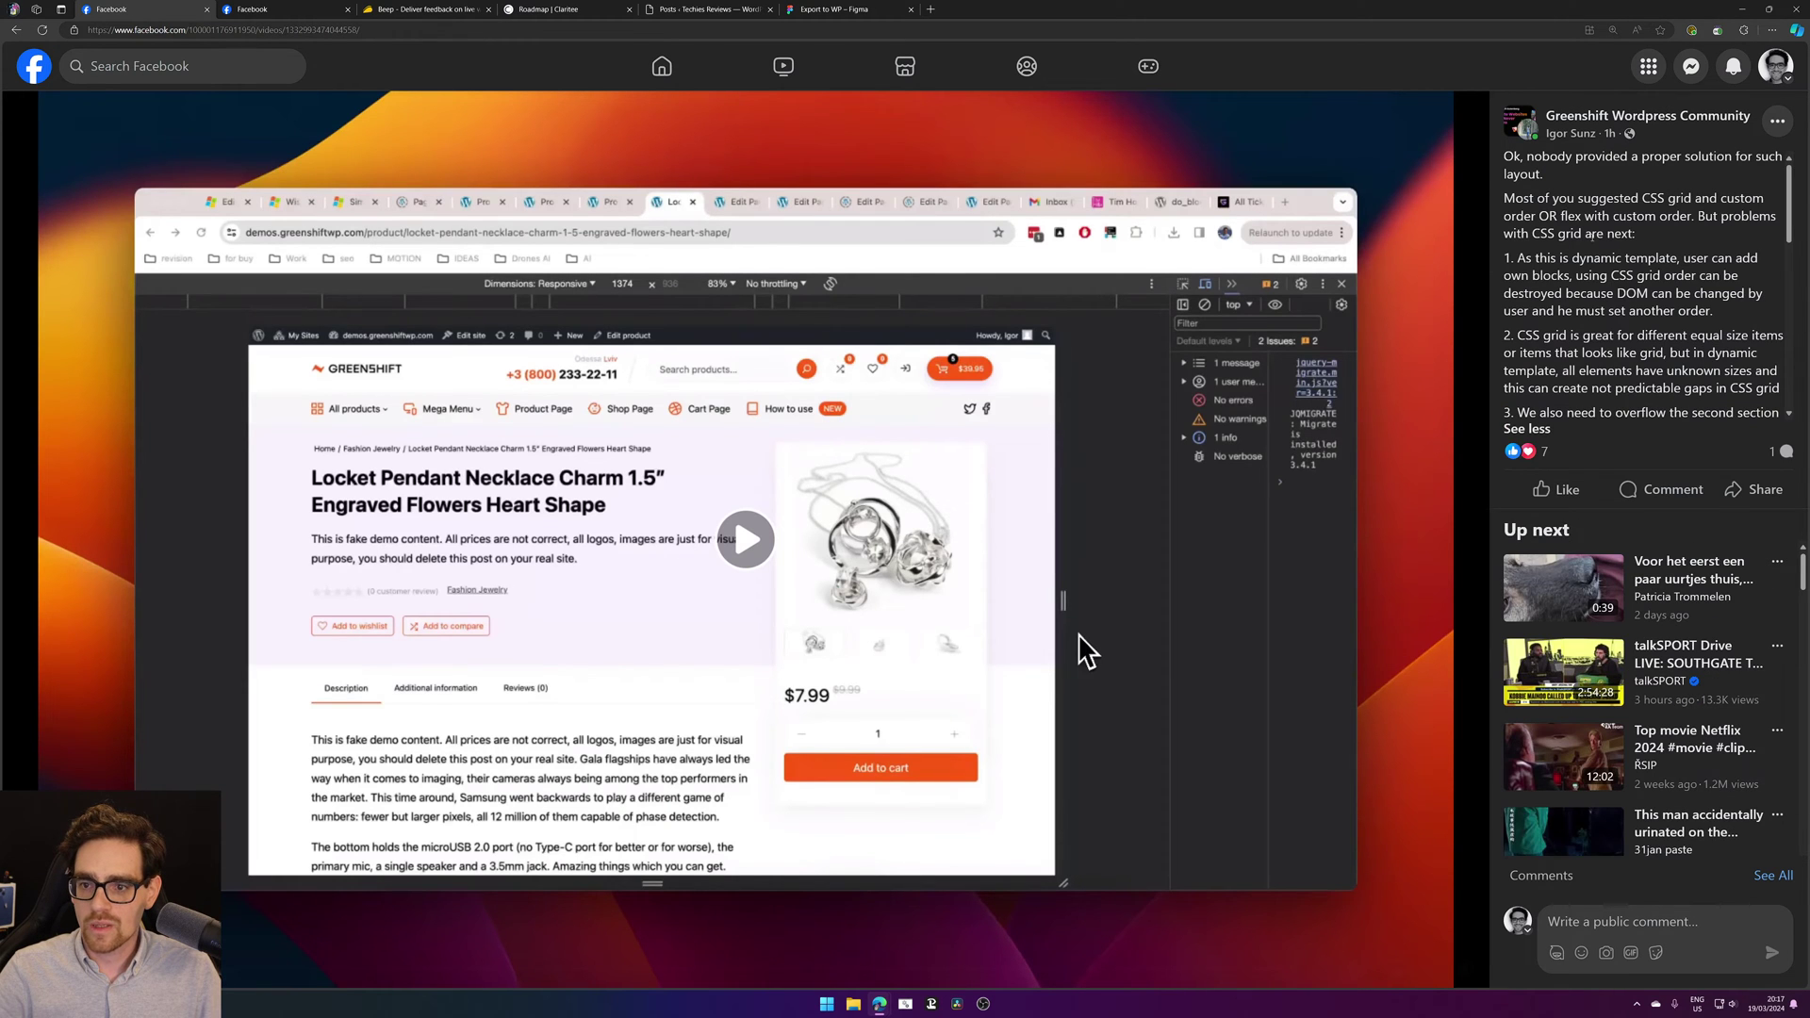
pyautogui.scroll(-5, 1593, 240)
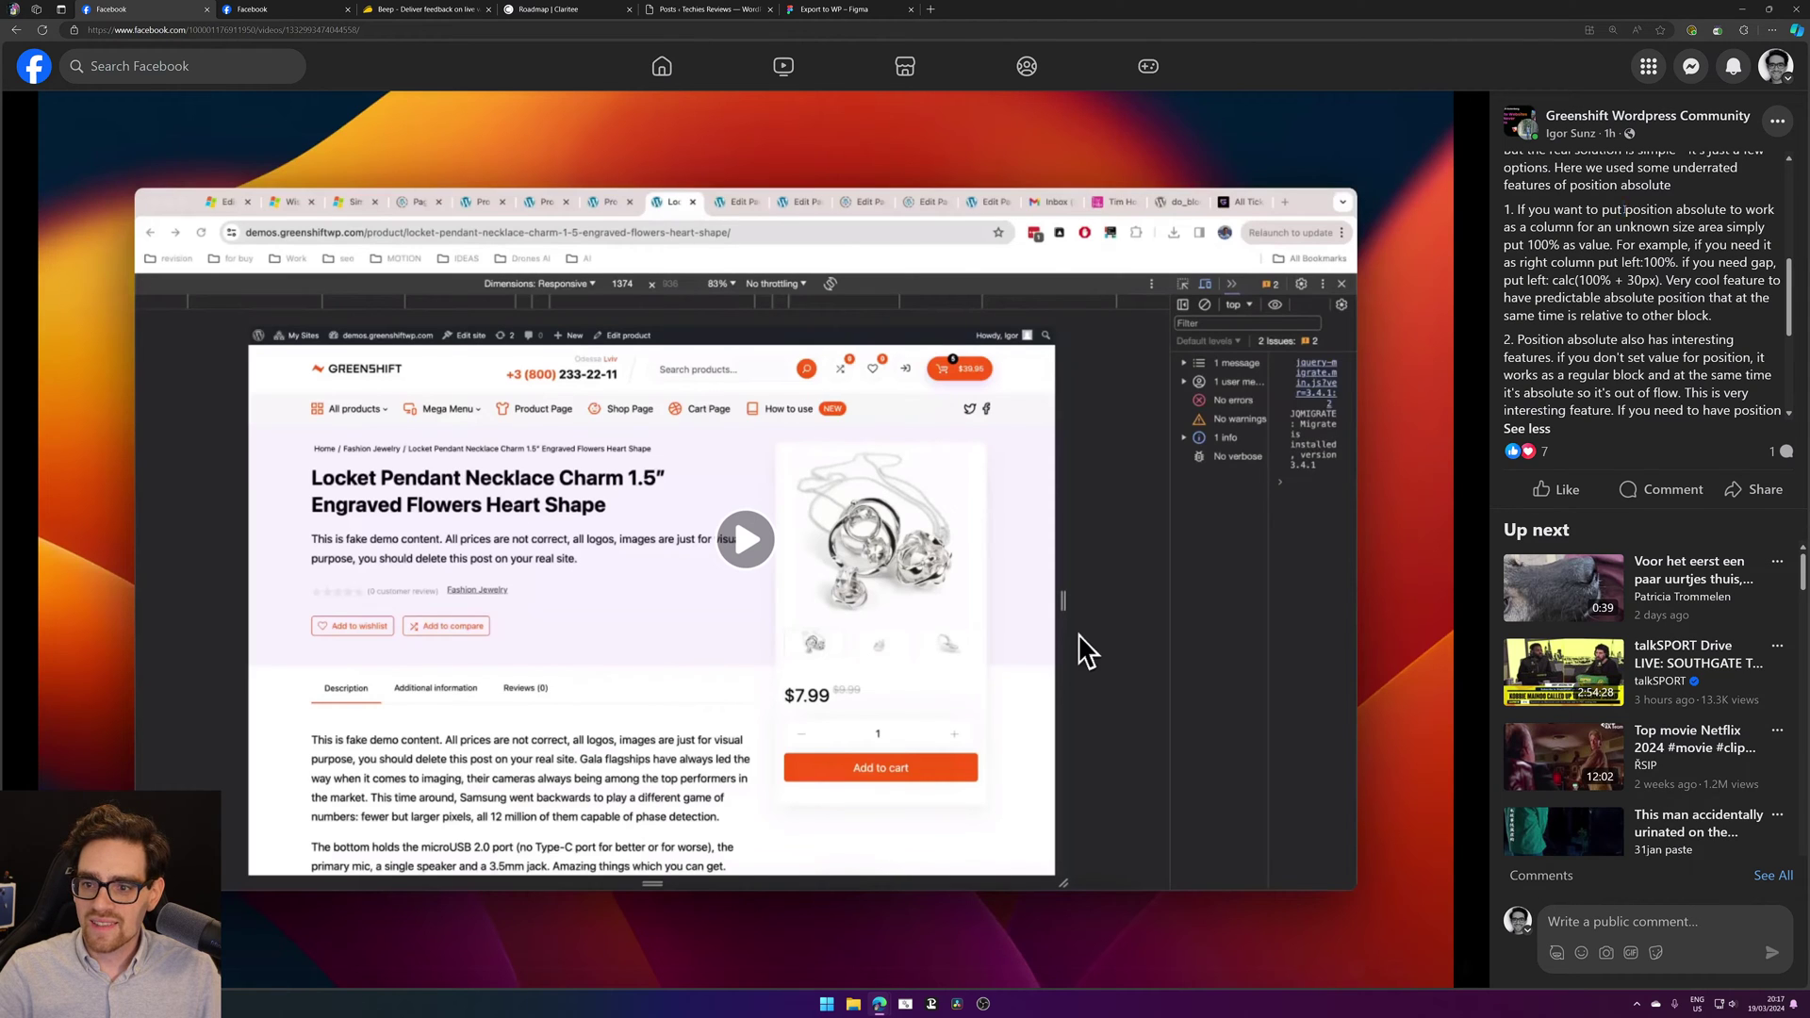
# Step: Highlight "position absolute" in the first tip and review its left:100% example for a right column
pyautogui.moveTo(1624, 209); pyautogui.dragTo(1717, 210)
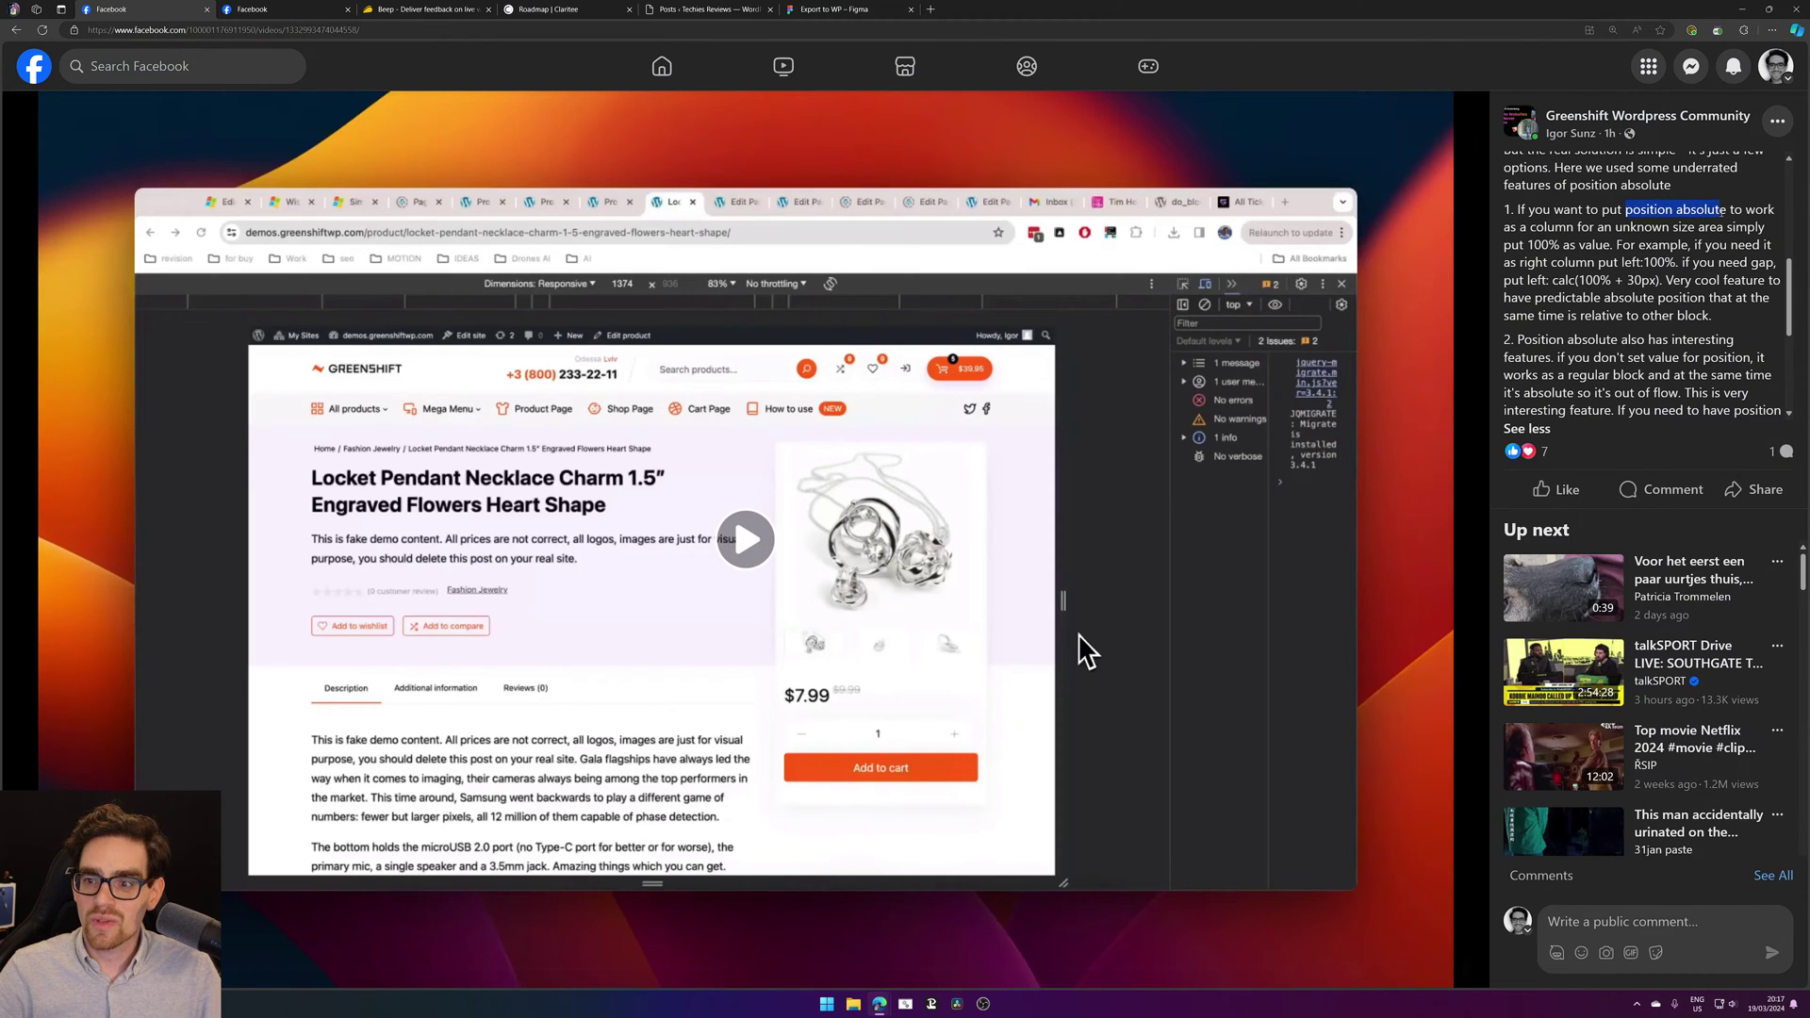
pyautogui.click(1617, 229)
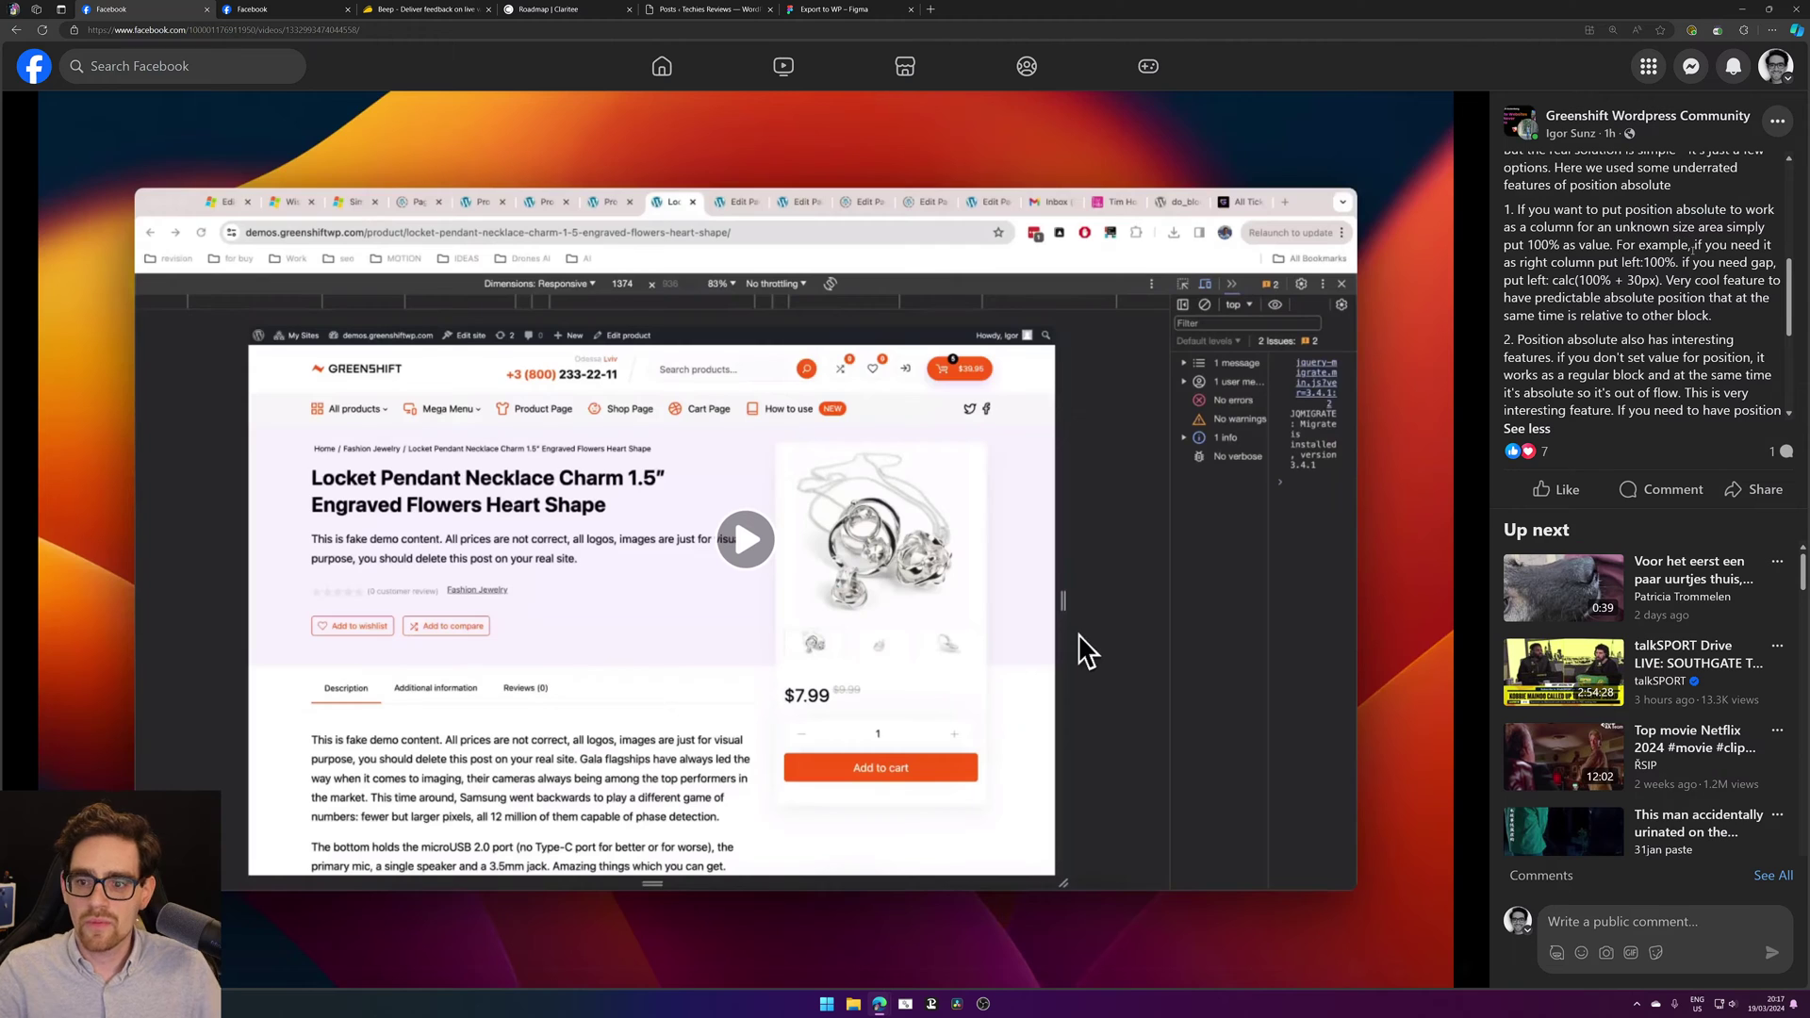
pyautogui.moveTo(1575, 249); pyautogui.dragTo(1511, 246)
pyautogui.click(1556, 251)
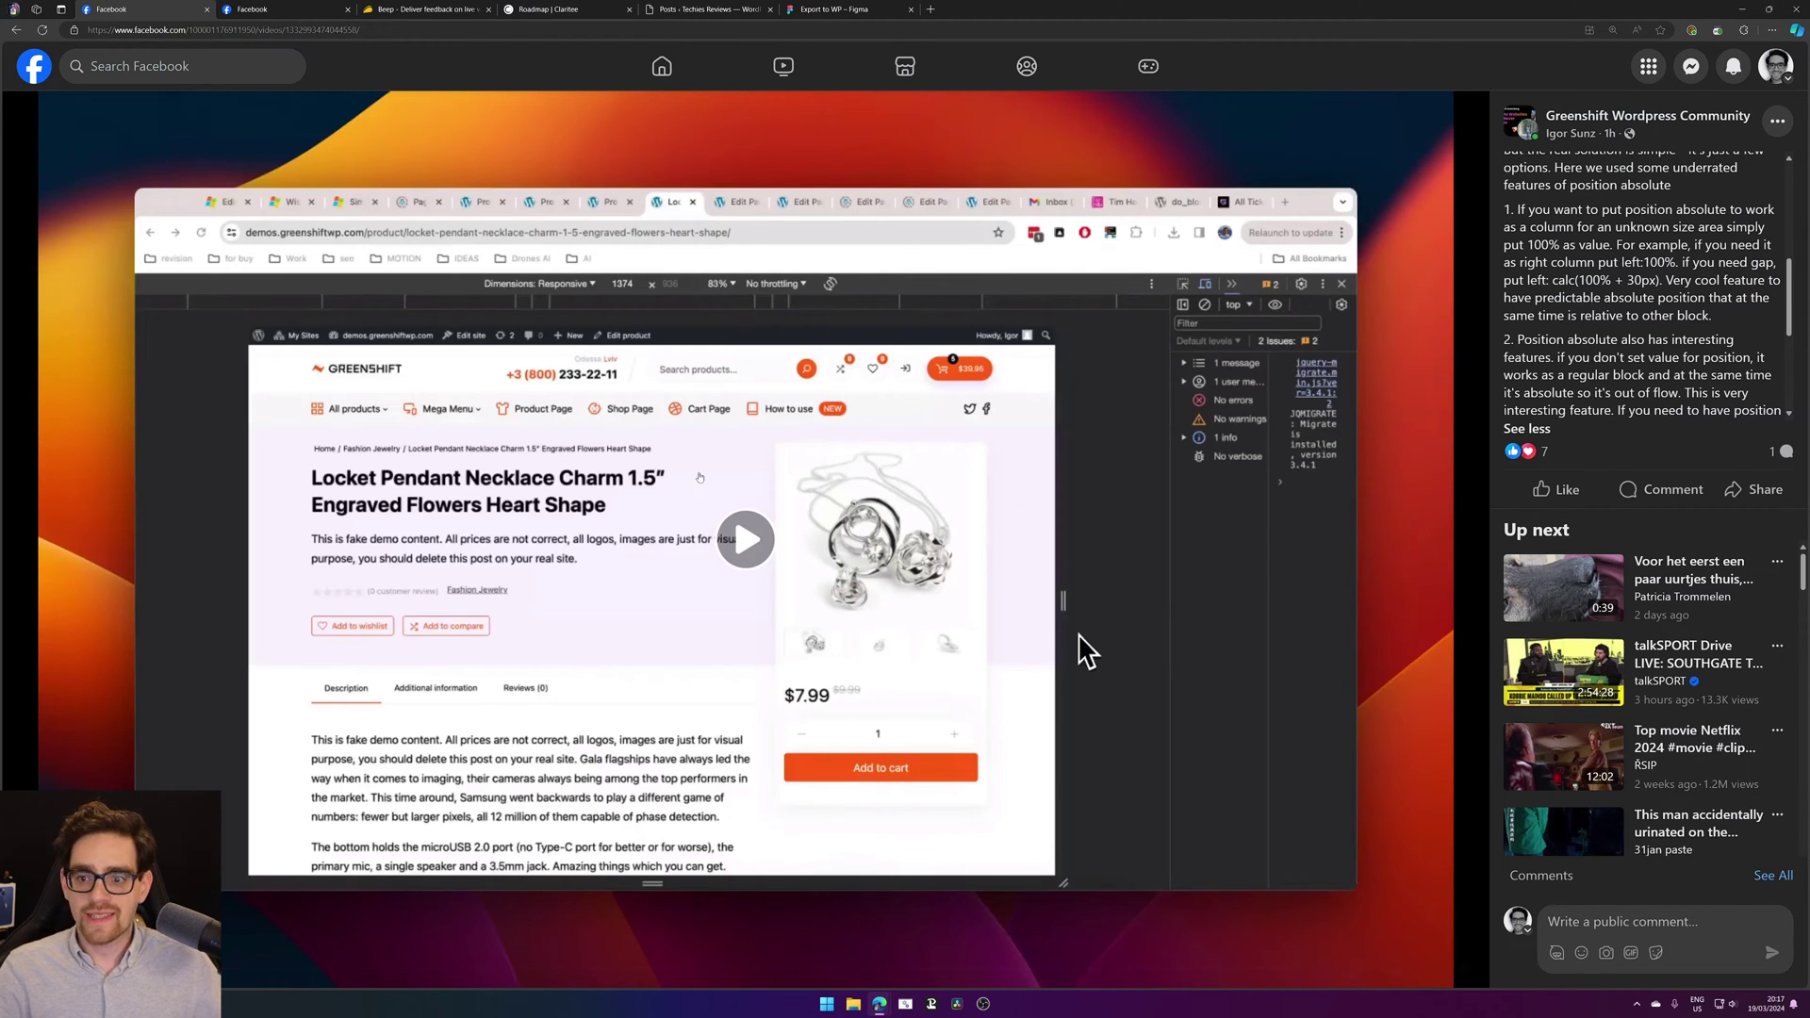
# Step: Read the second position absolute tip through to the post's closing paragraphs while playing the responsive product page video
pyautogui.scroll(-2, 1645, 283)
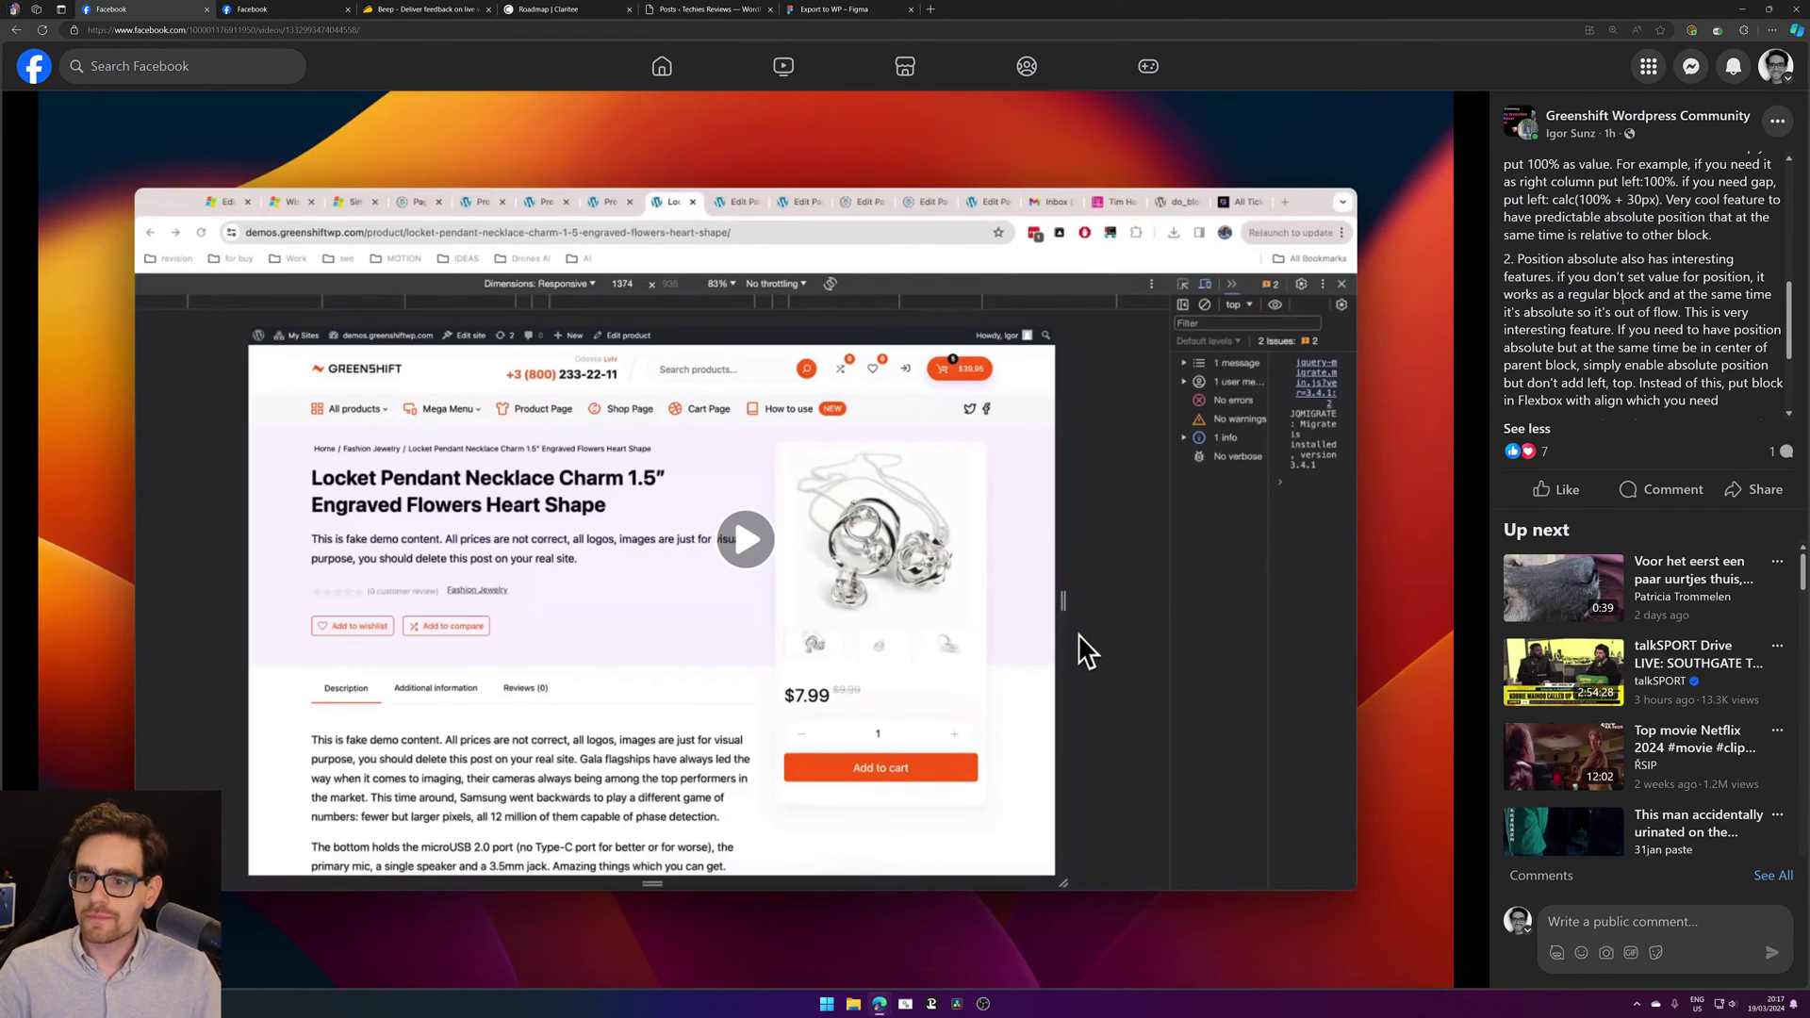
pyautogui.scroll(-1, 1634, 297)
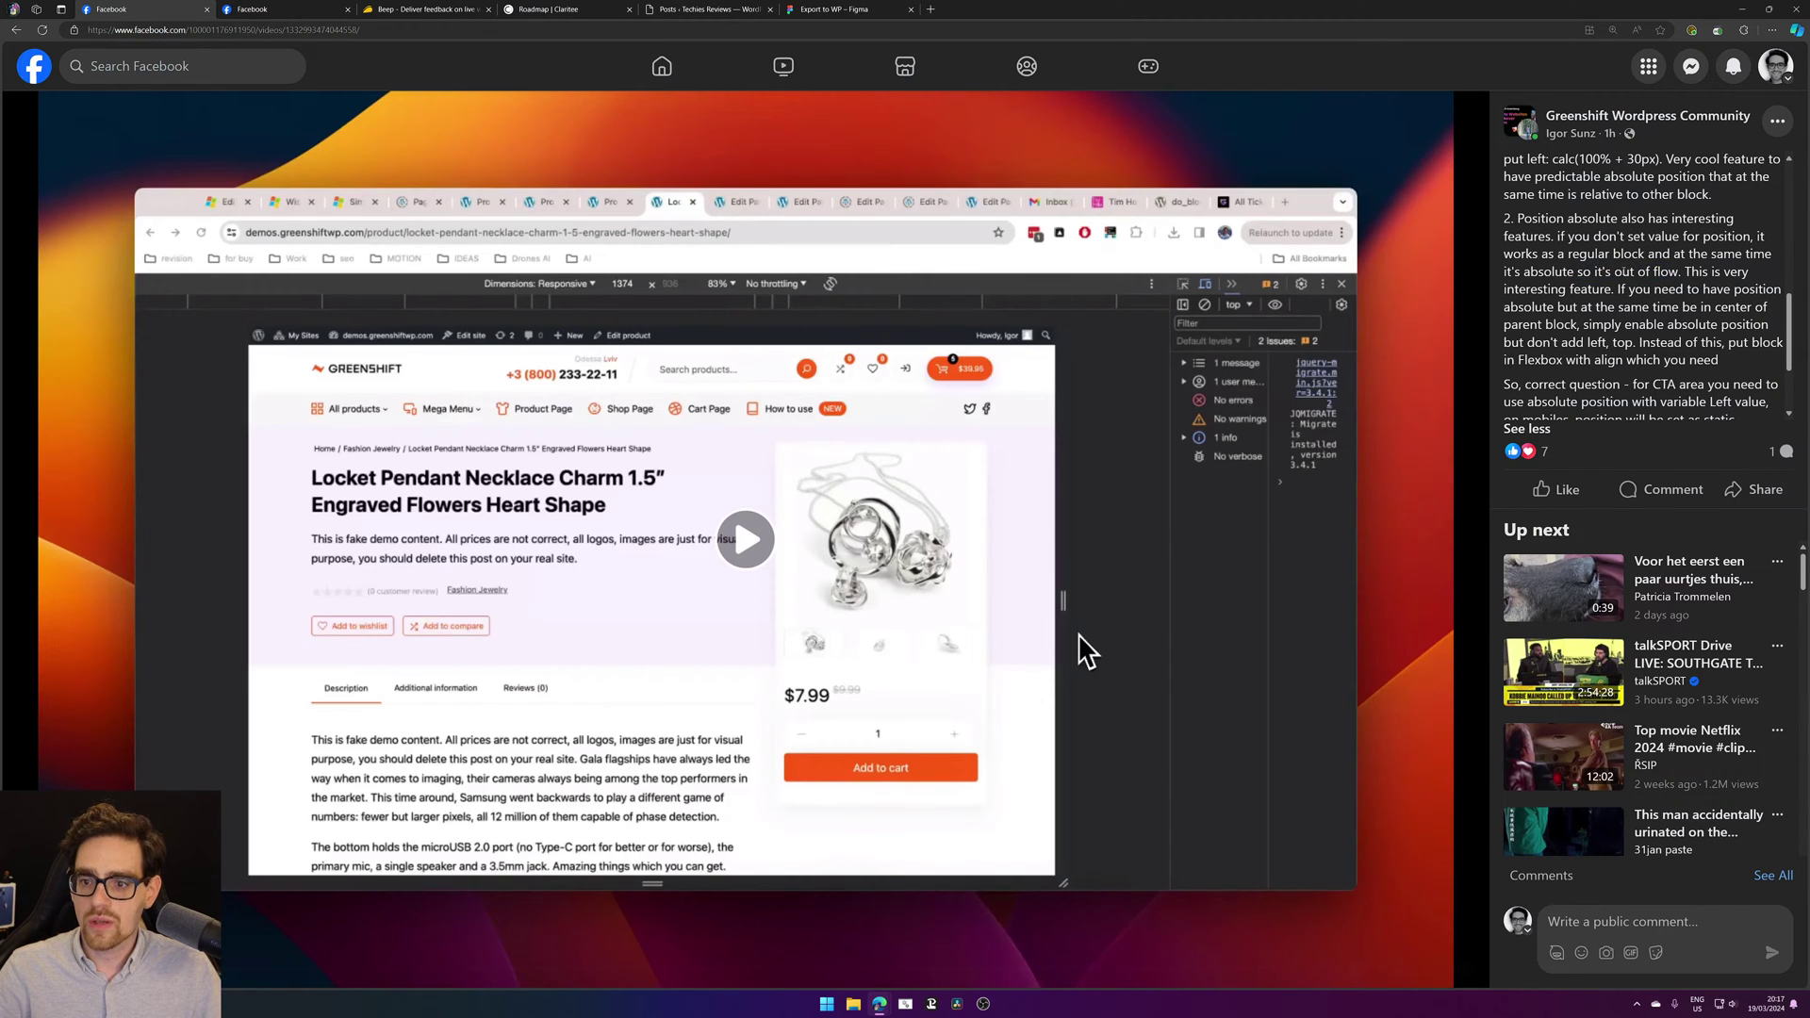
pyautogui.press('space')
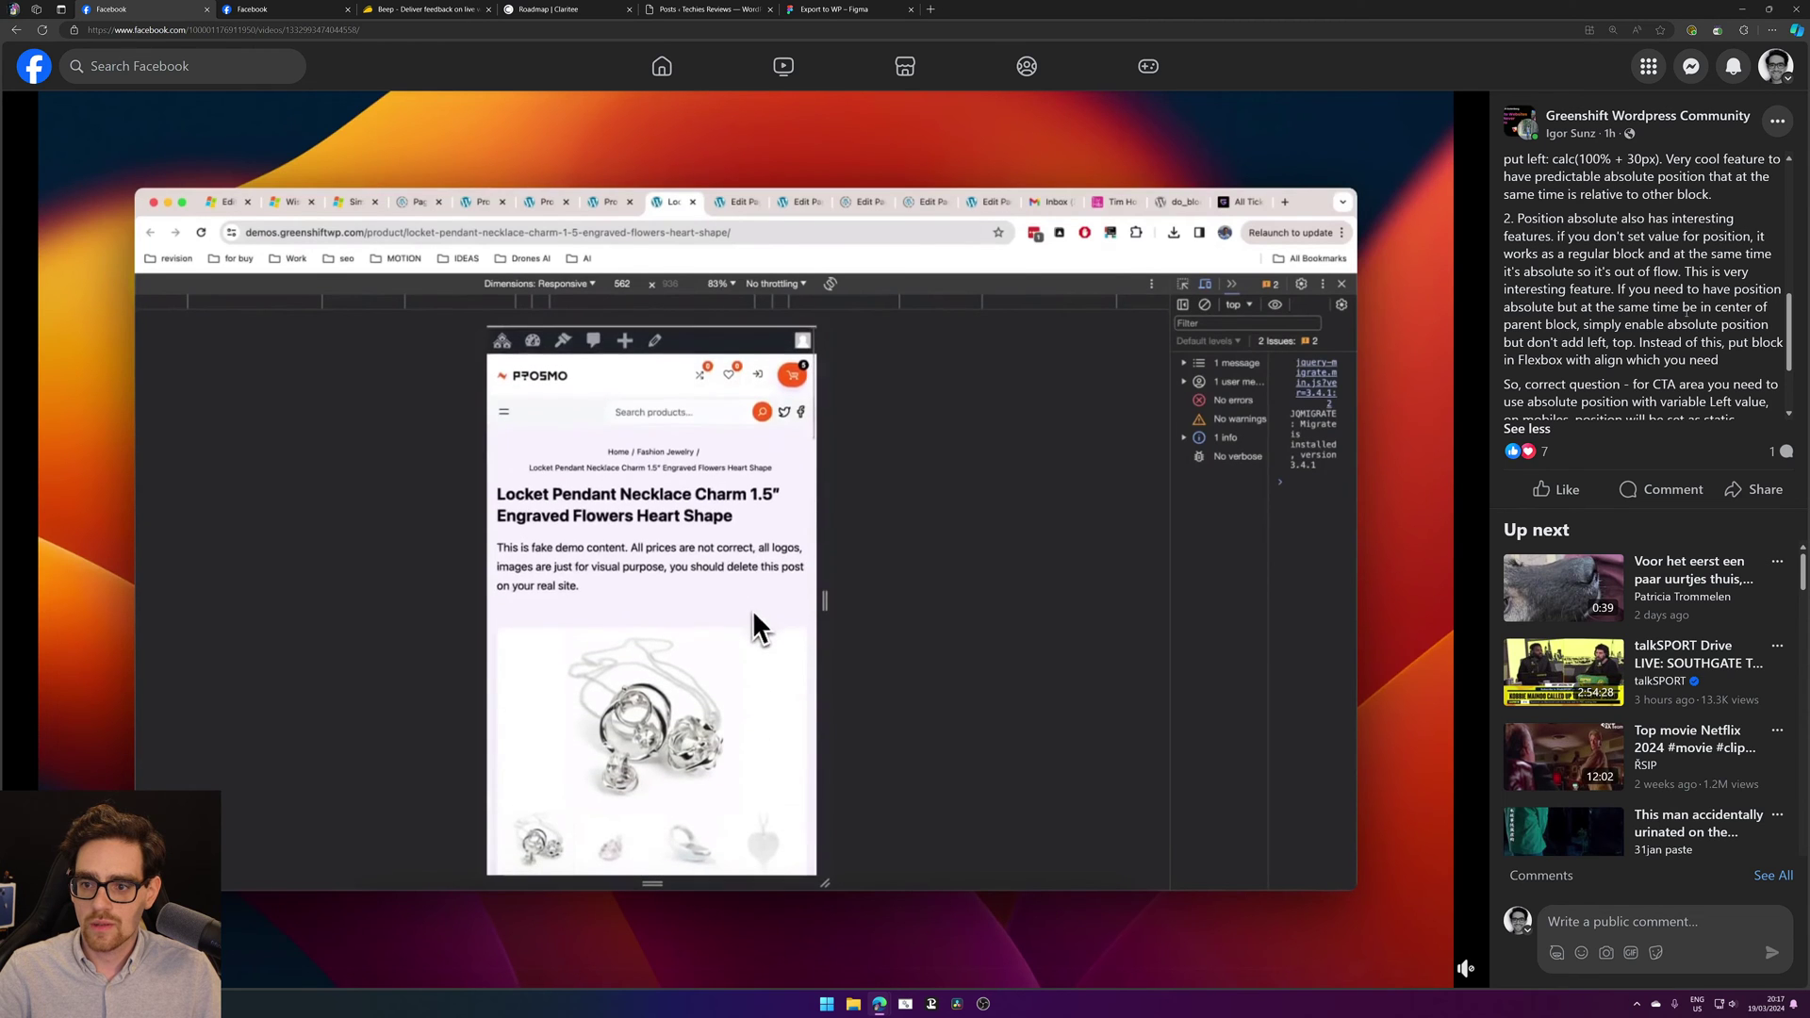
pyautogui.scroll(-1, 1704, 309)
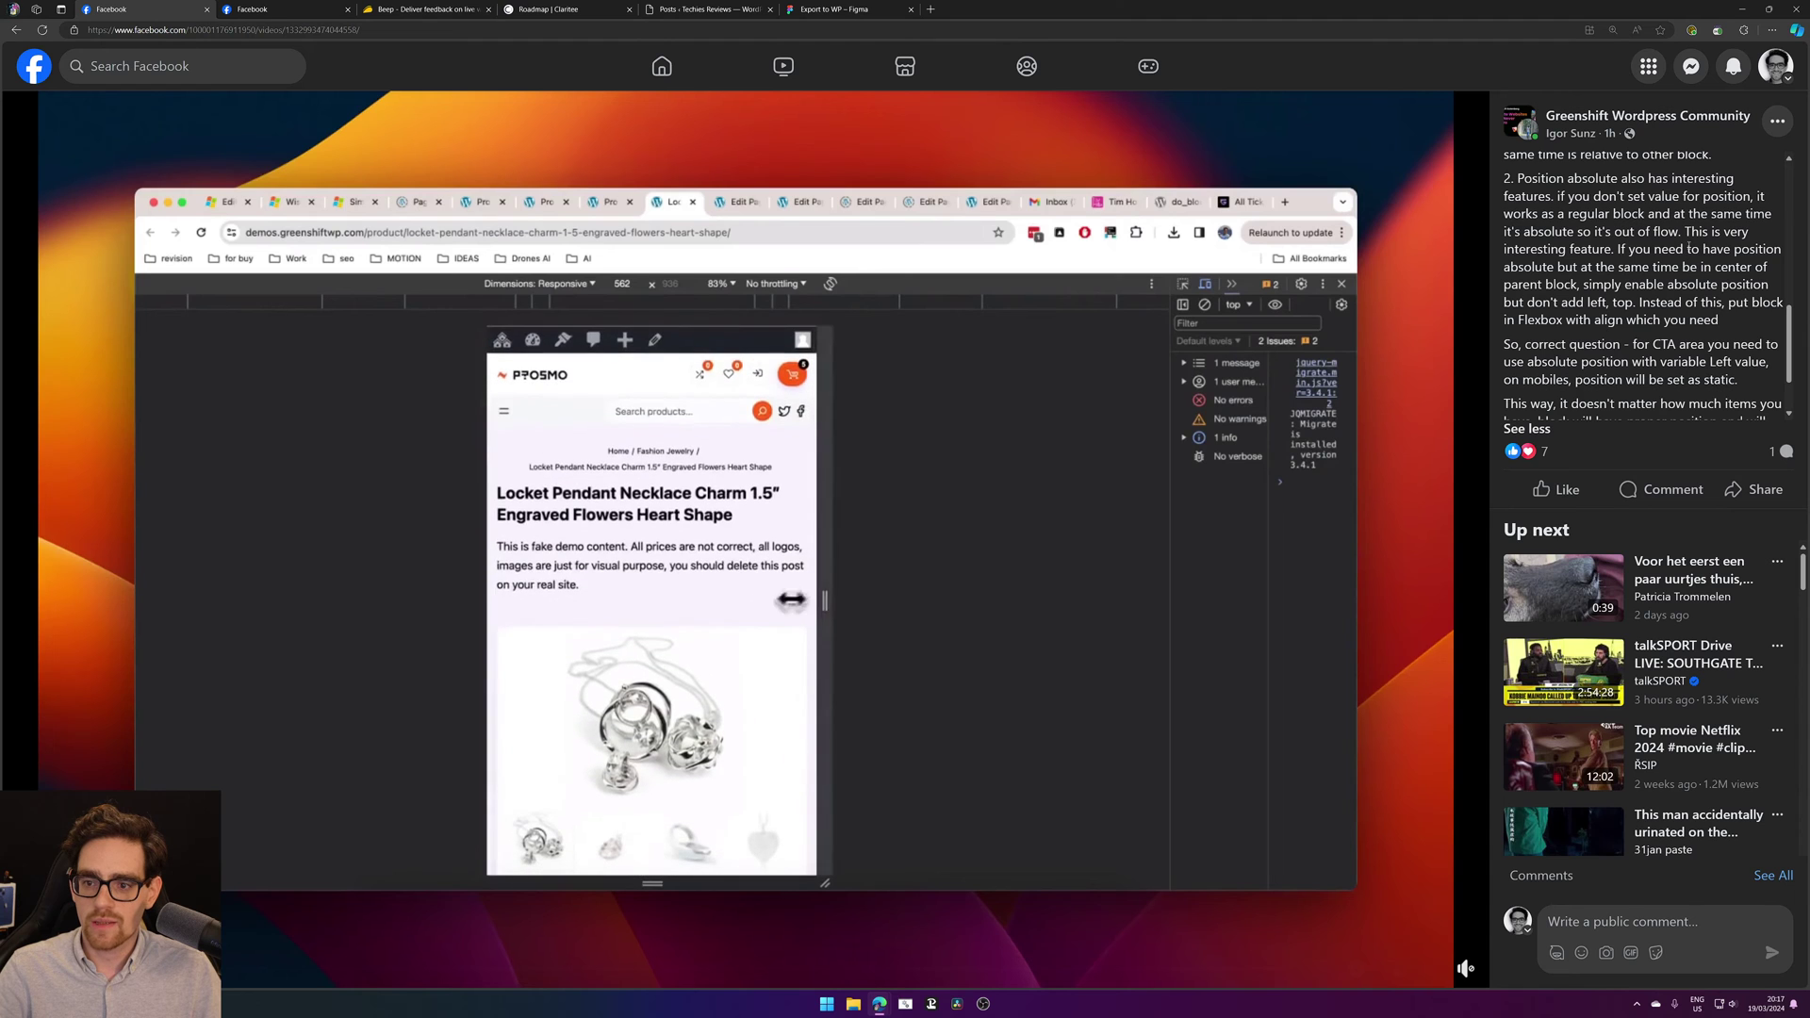
pyautogui.scroll(-3, 1688, 247)
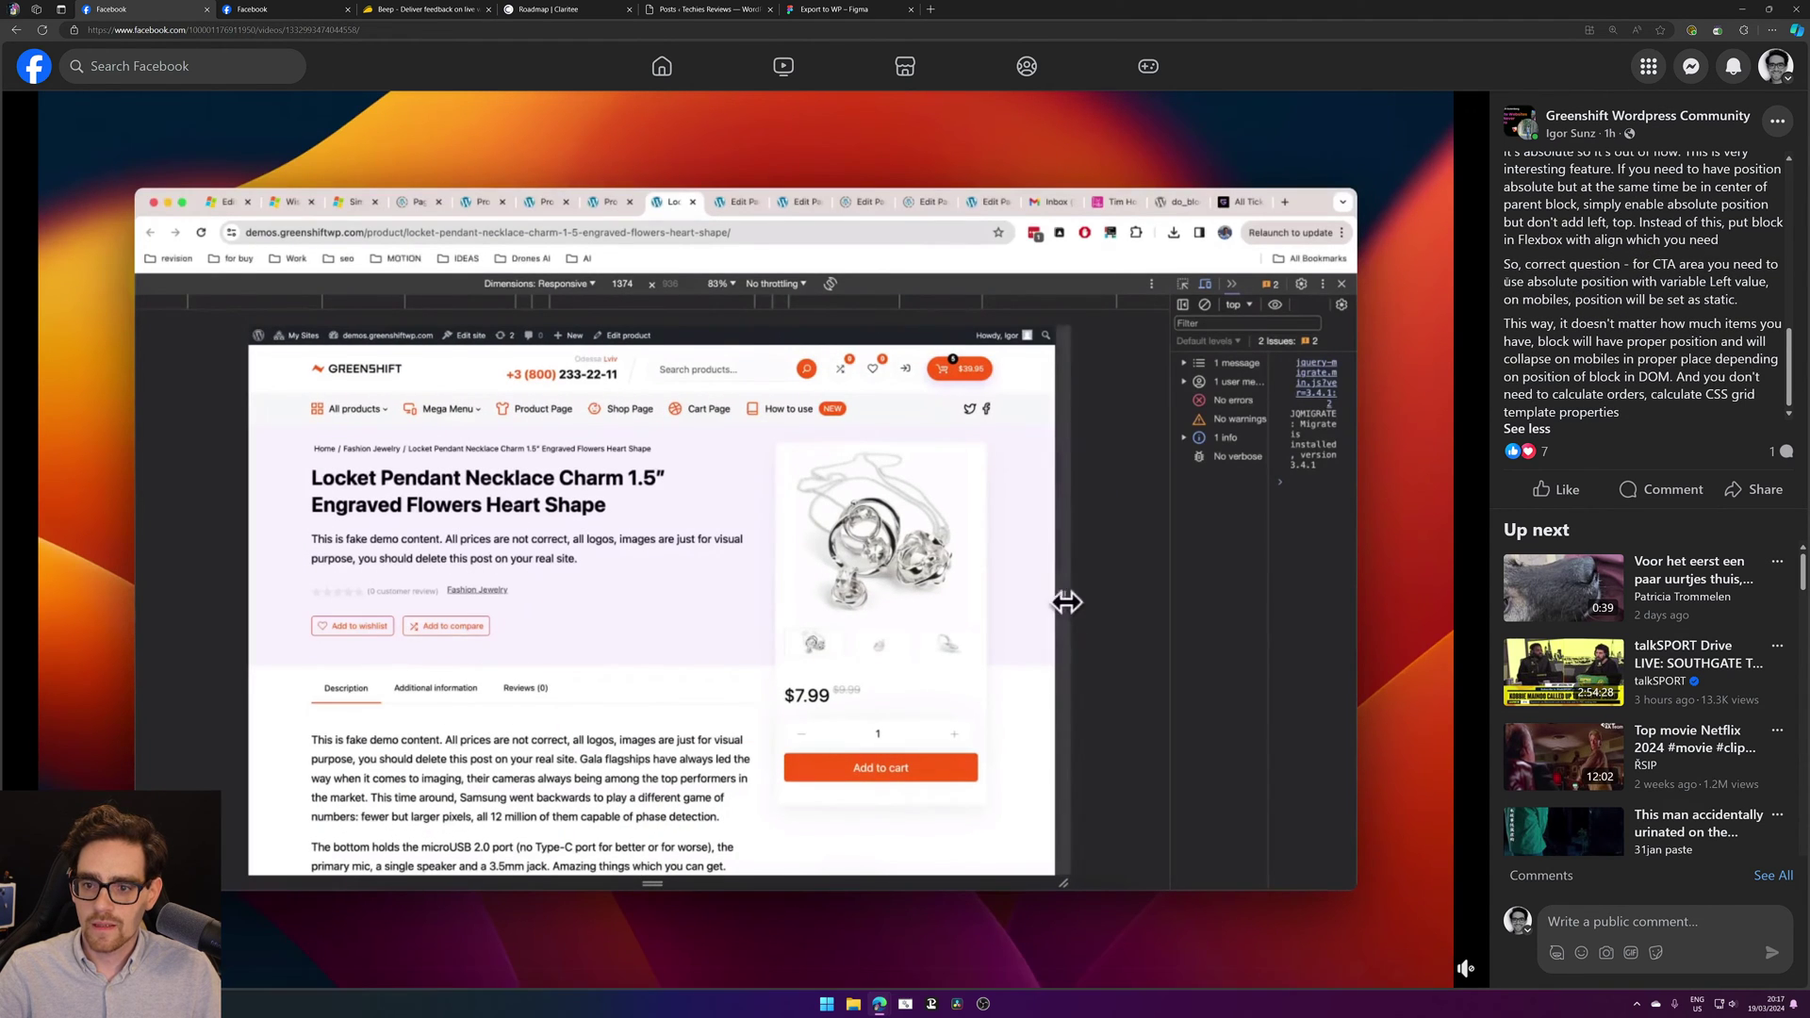
# Step: Highlight the CTA area's absolute position advice and the closing "This way, it doesn't matter how much items you have" paragraph
pyautogui.moveTo(1507, 280); pyautogui.dragTo(1737, 299)
pyautogui.click(809, 569)
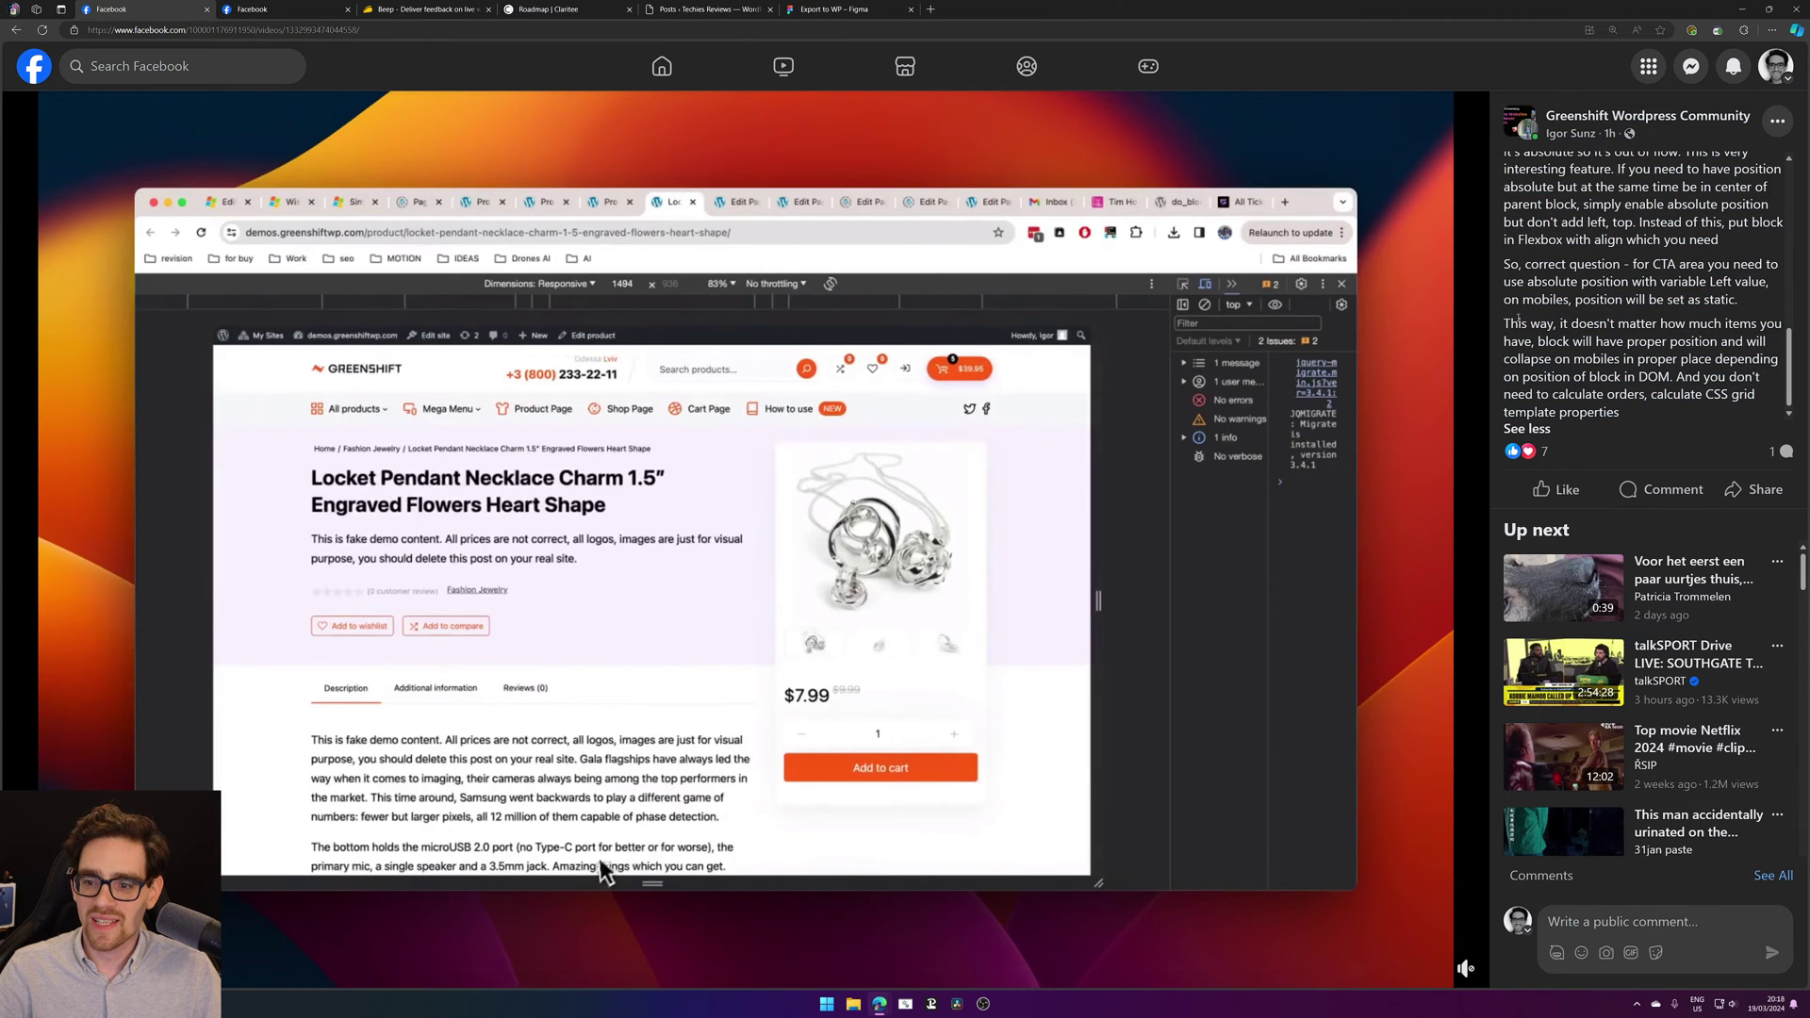
pyautogui.moveTo(1506, 325)
pyautogui.mouseDown()
pyautogui.moveTo(1772, 342)
pyautogui.moveTo(1645, 410)
pyautogui.moveTo(1551, 376)
pyautogui.moveTo(1505, 324)
pyautogui.mouseUp()
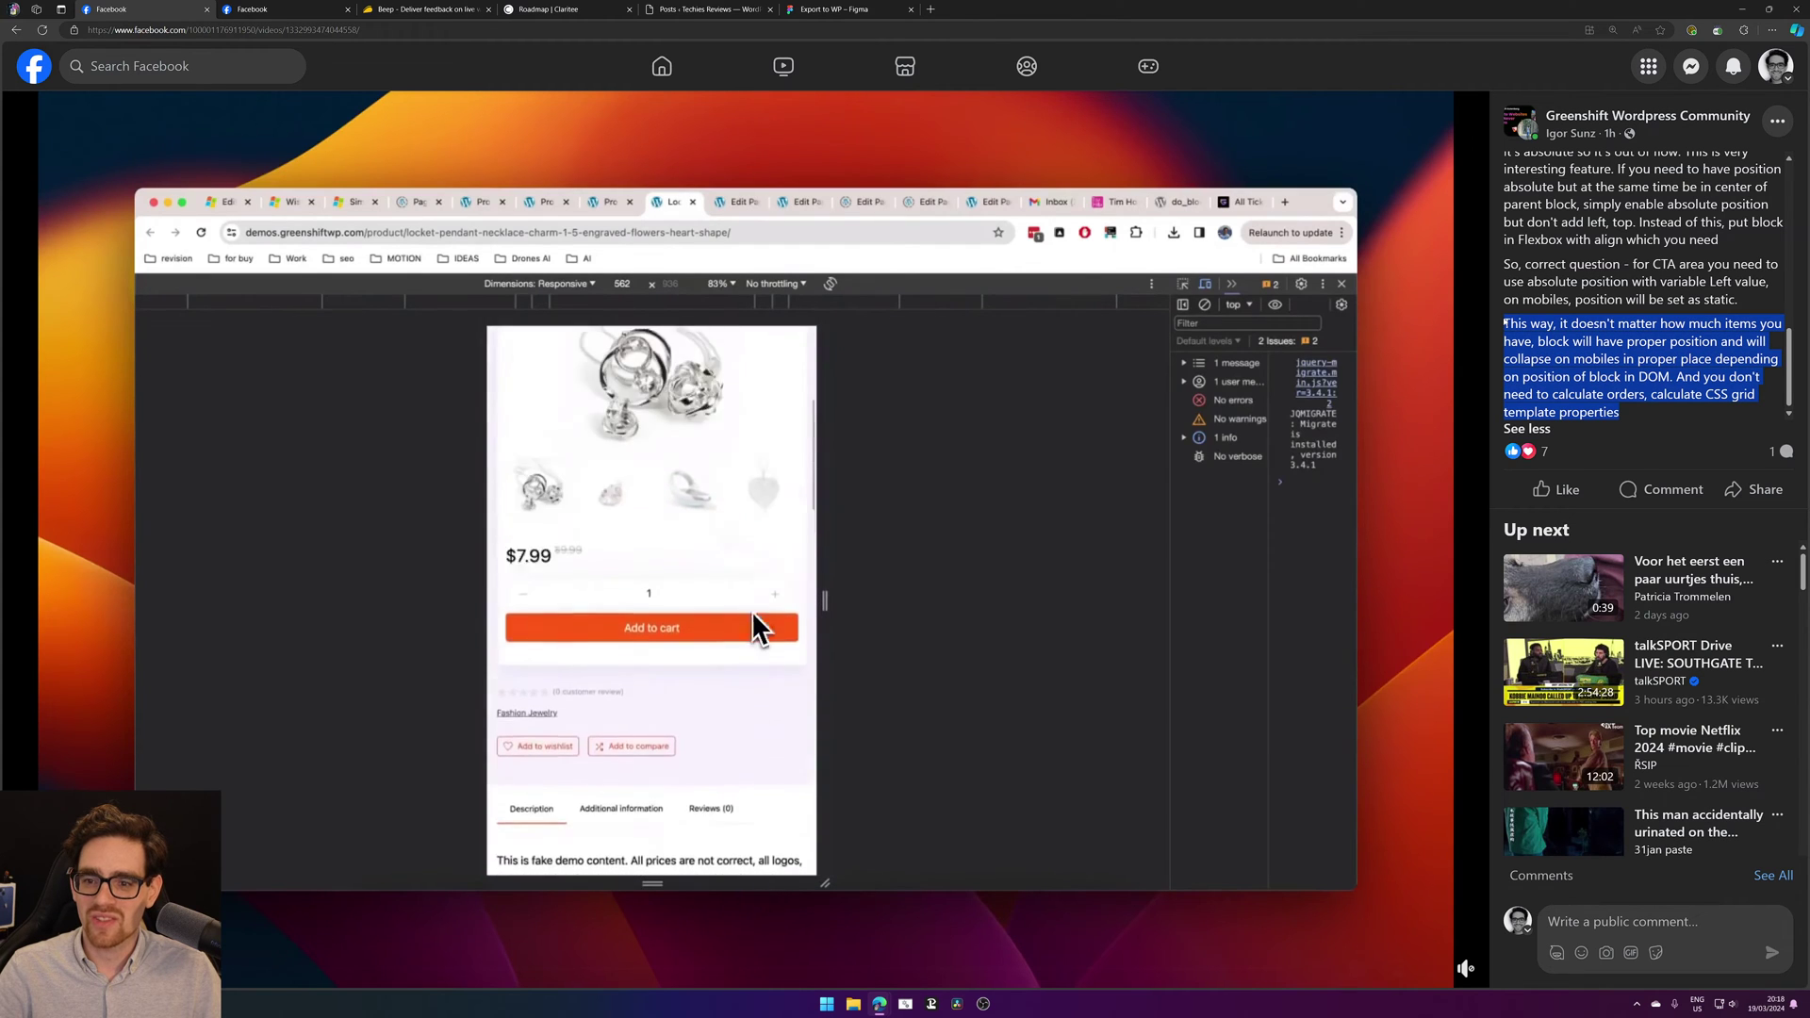
pyautogui.click(1497, 309)
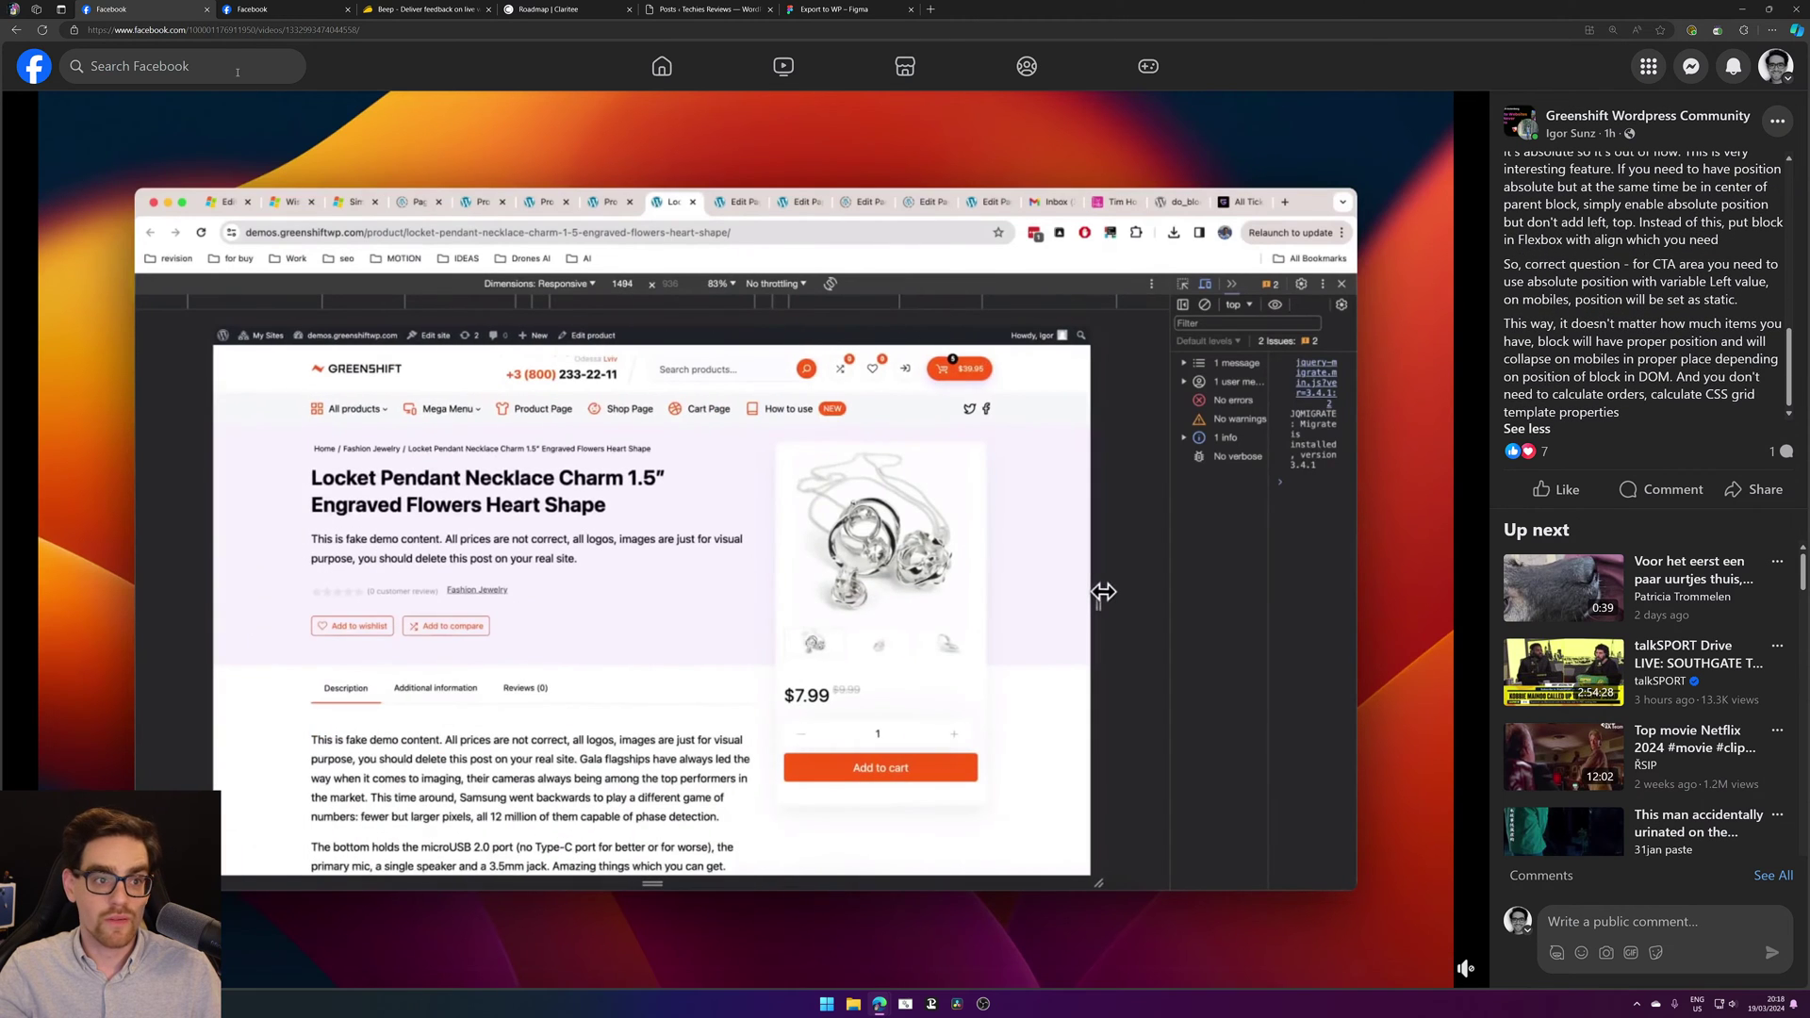
# Step: Close the solution post, expand the remaining single product template post's description, and close that post too
pyautogui.click(207, 9)
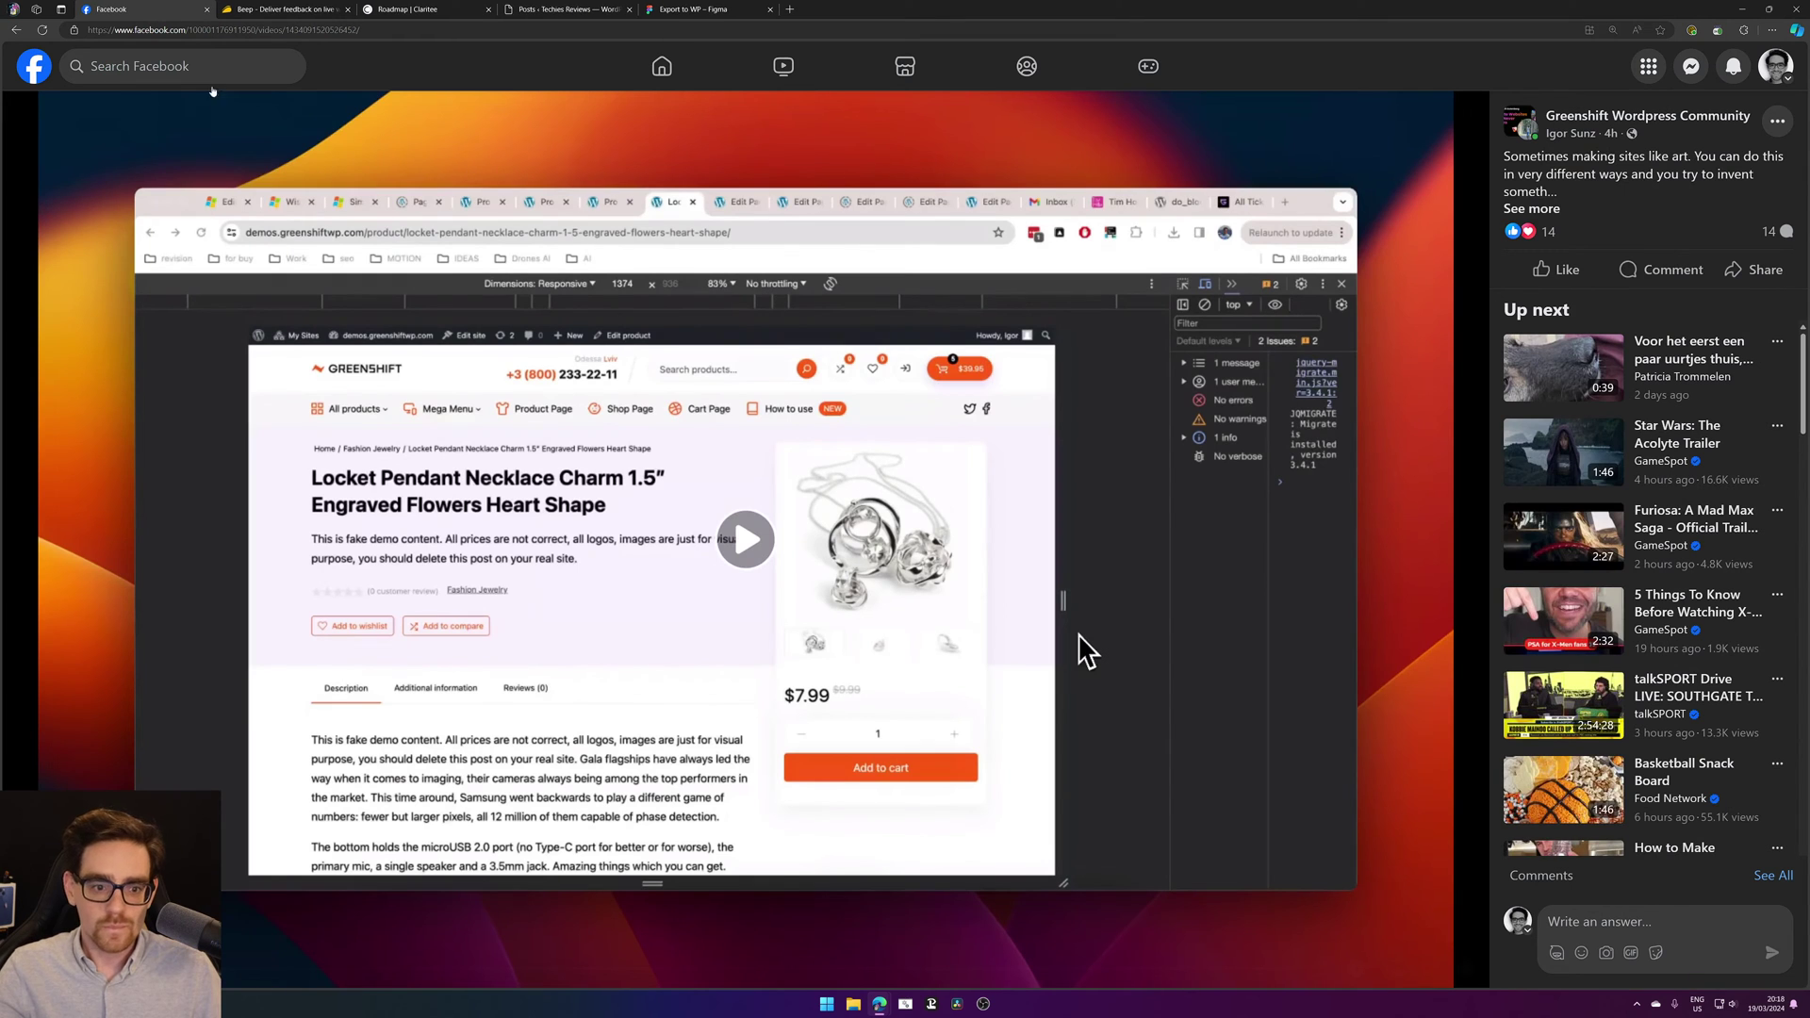
pyautogui.click(1530, 208)
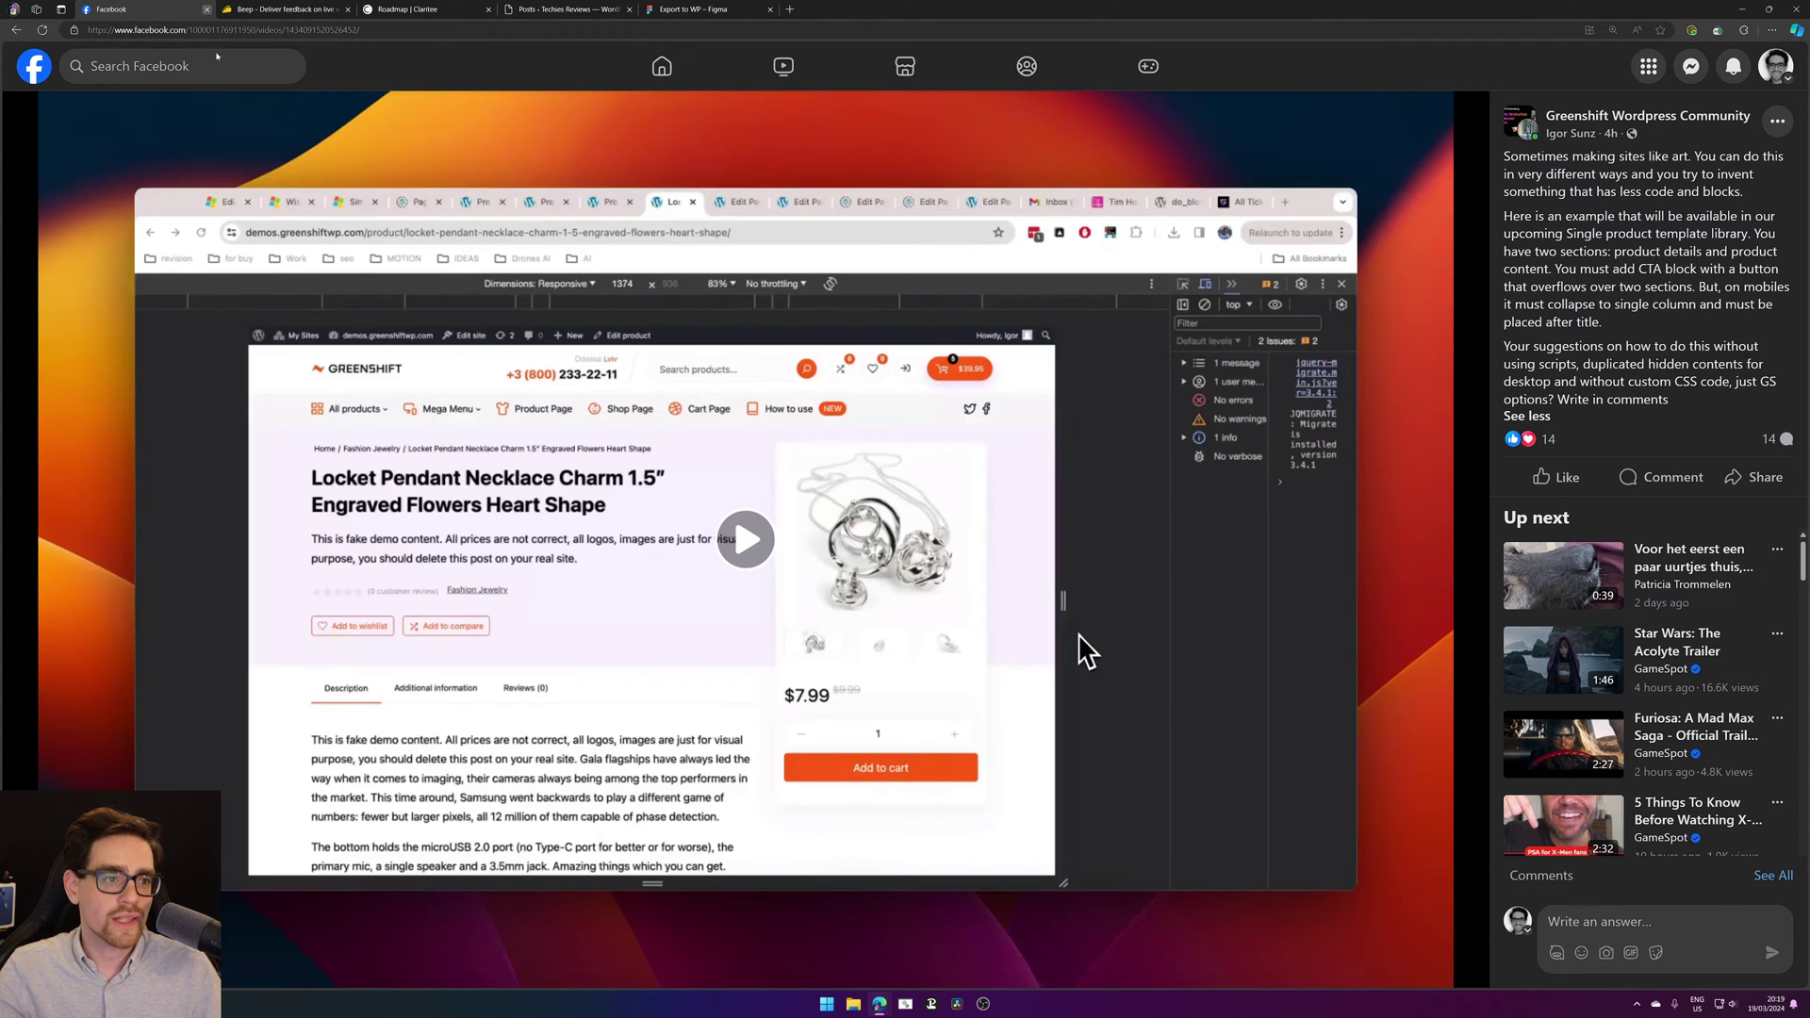
pyautogui.click(208, 10)
# Step: Search the Beep deal's questions and reviews on AppSumo for "client"
pyautogui.scroll(3, 875, 442)
pyautogui.click(574, 447)
pyautogui.write('cleint')
pyautogui.press('Return')
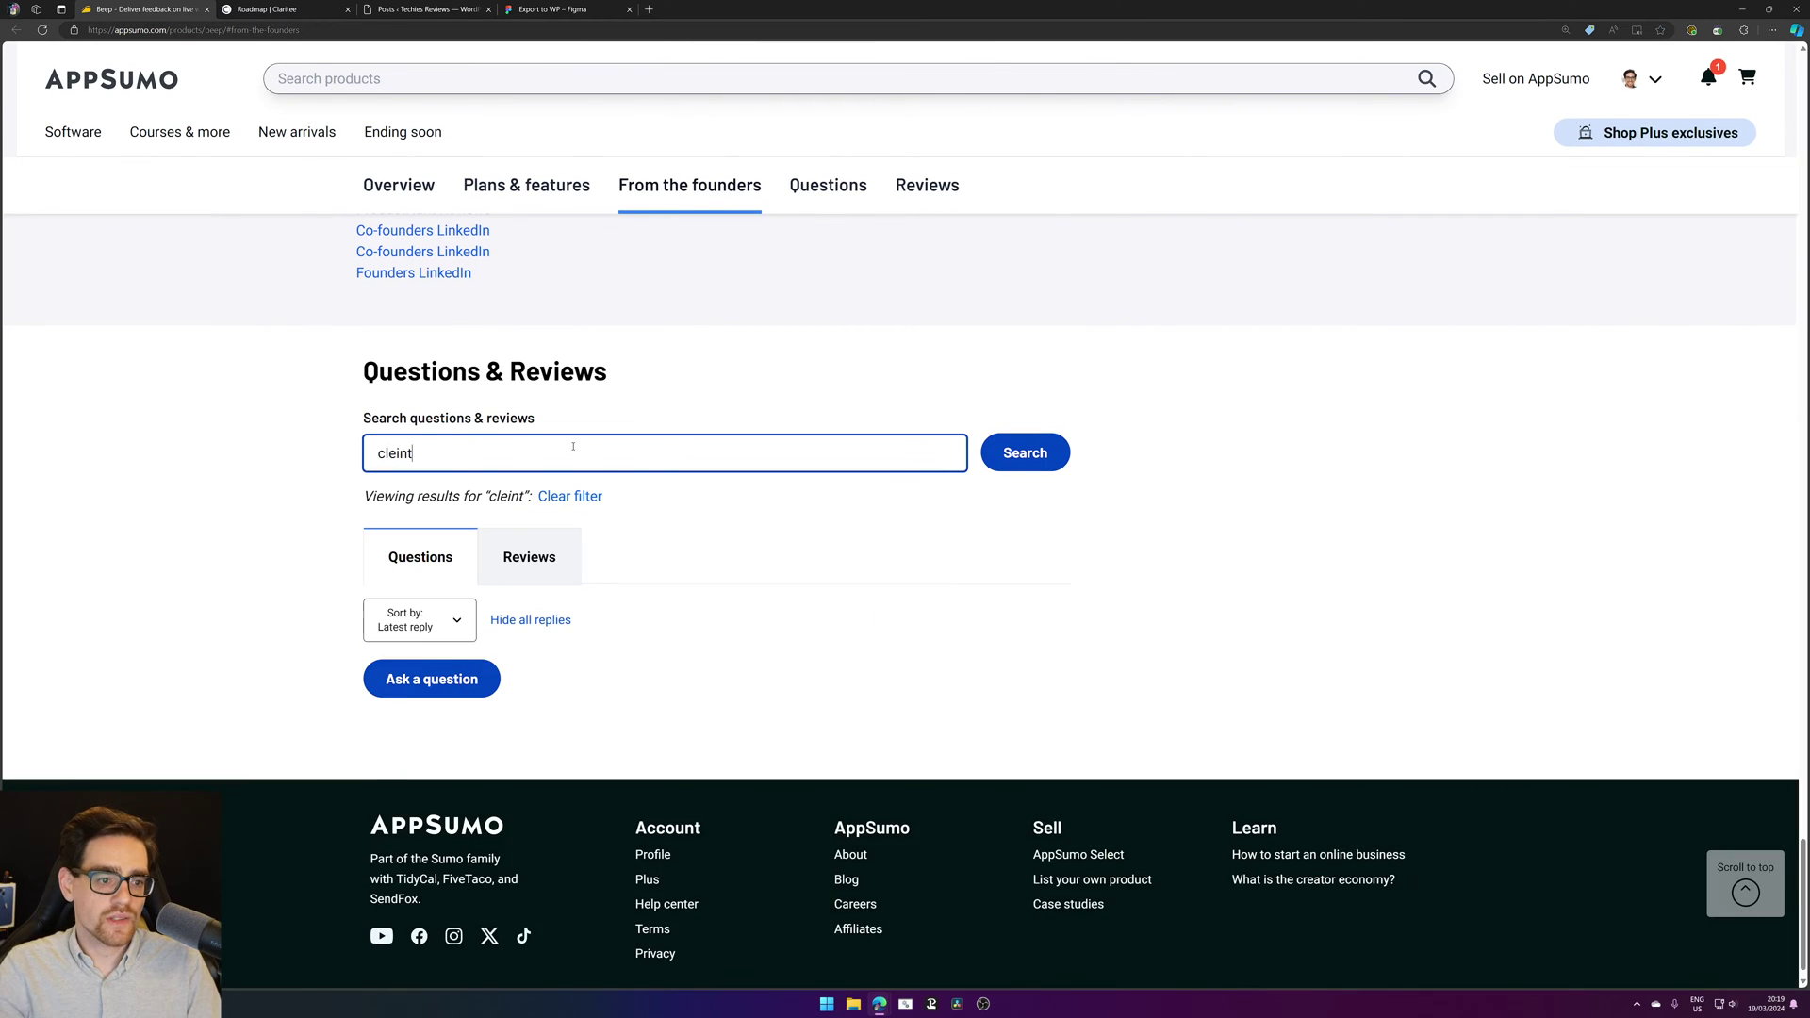
pyautogui.hotkey('ctrl', 'a')
pyautogui.write('cl')
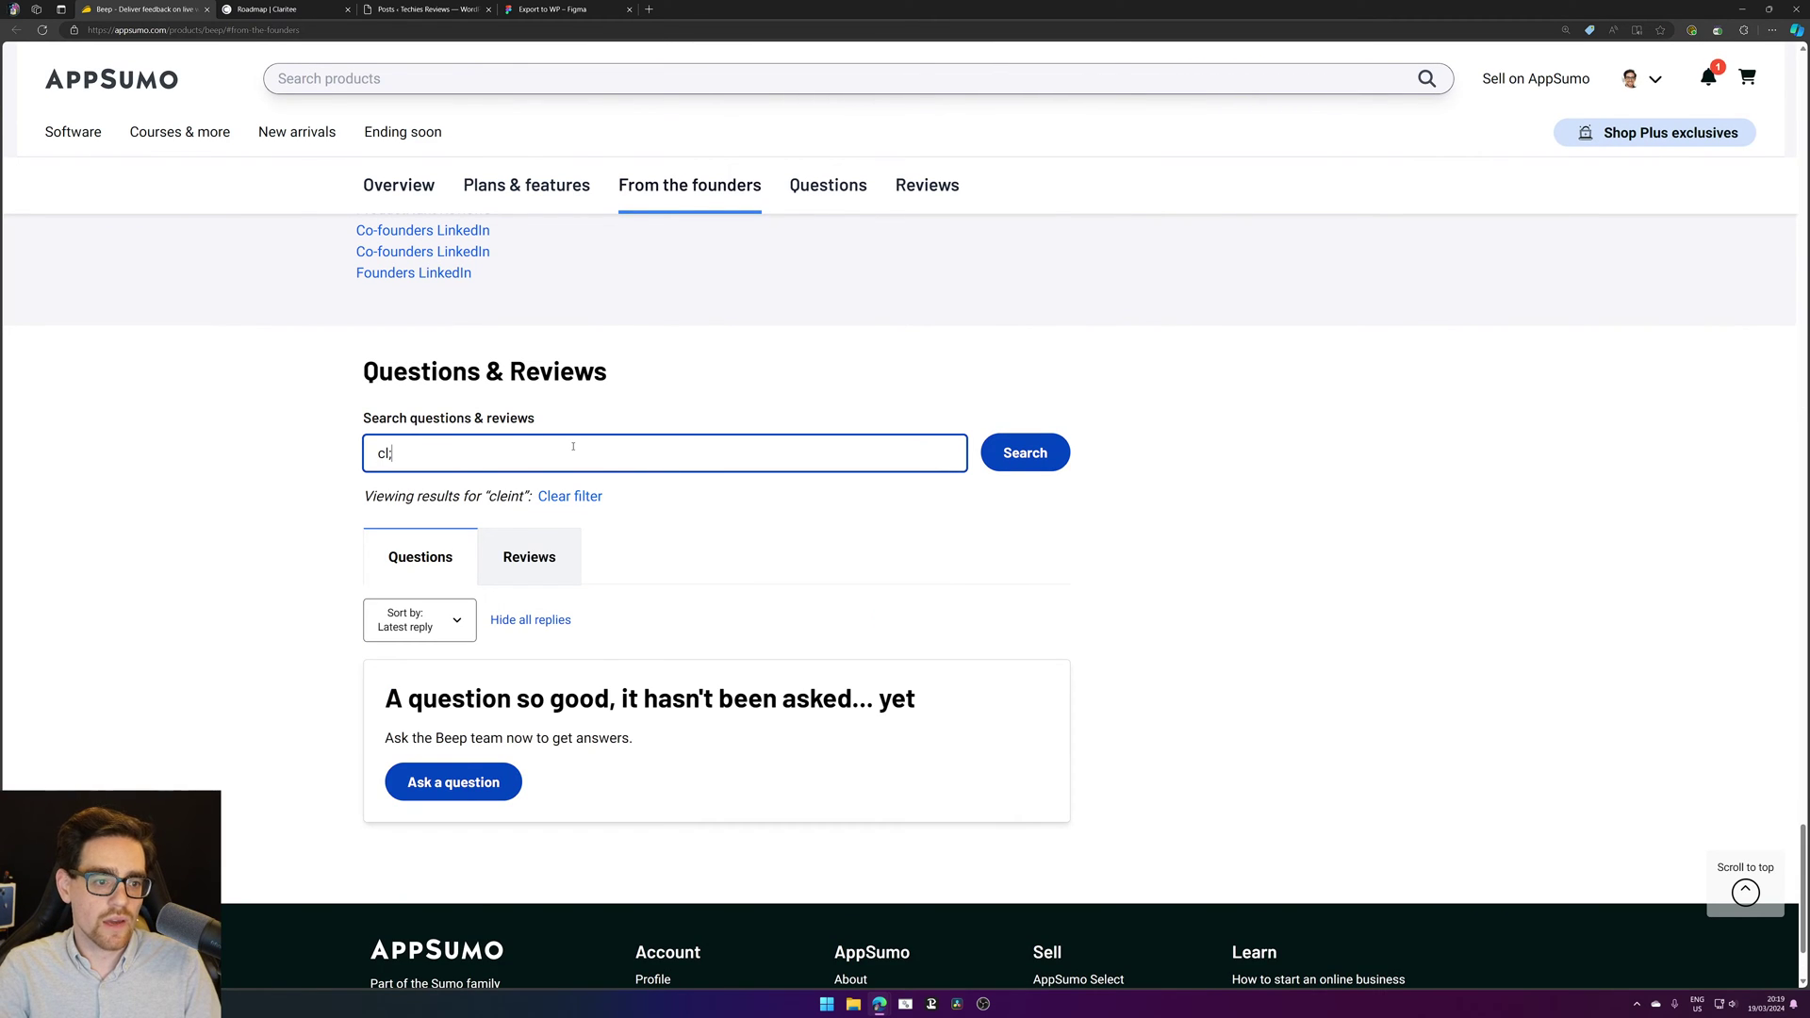
pyautogui.write('ient')
pyautogui.press('Return')
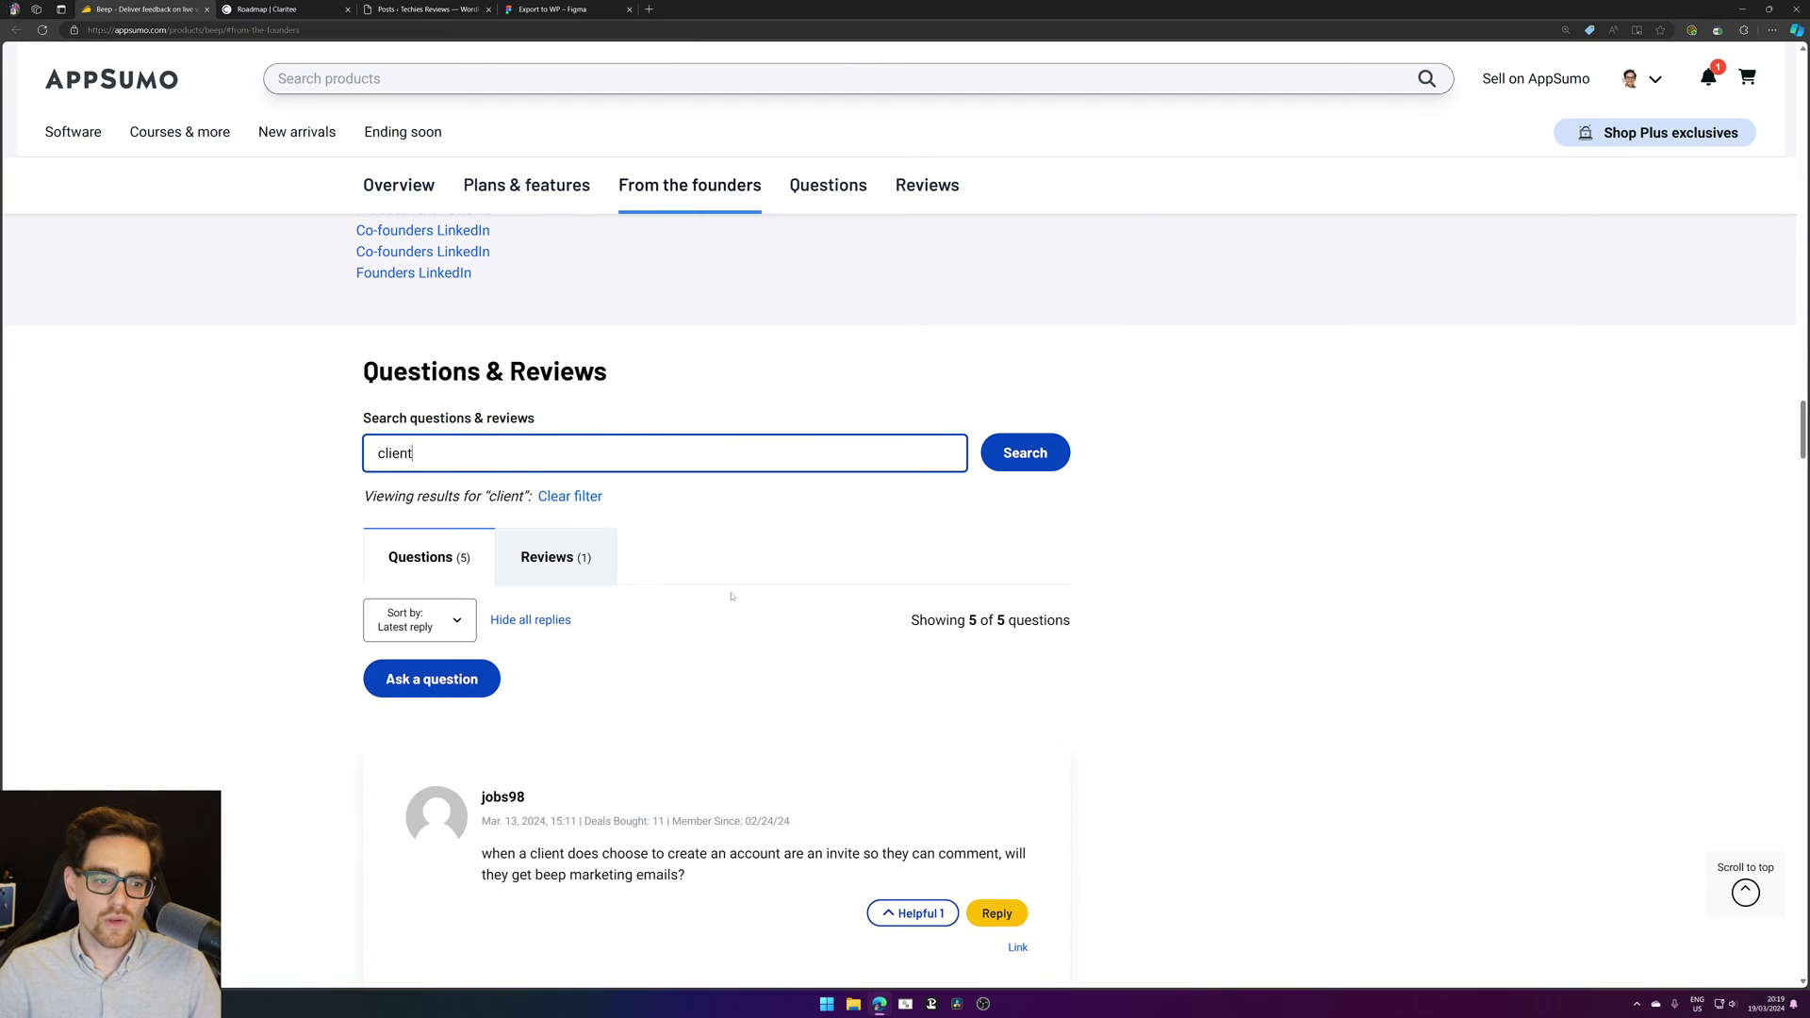
# Step: Enable the "Beep! - Review Websites 4x Faster" browser extension and return to the Beep deal page
pyautogui.scroll(15, 842, 559)
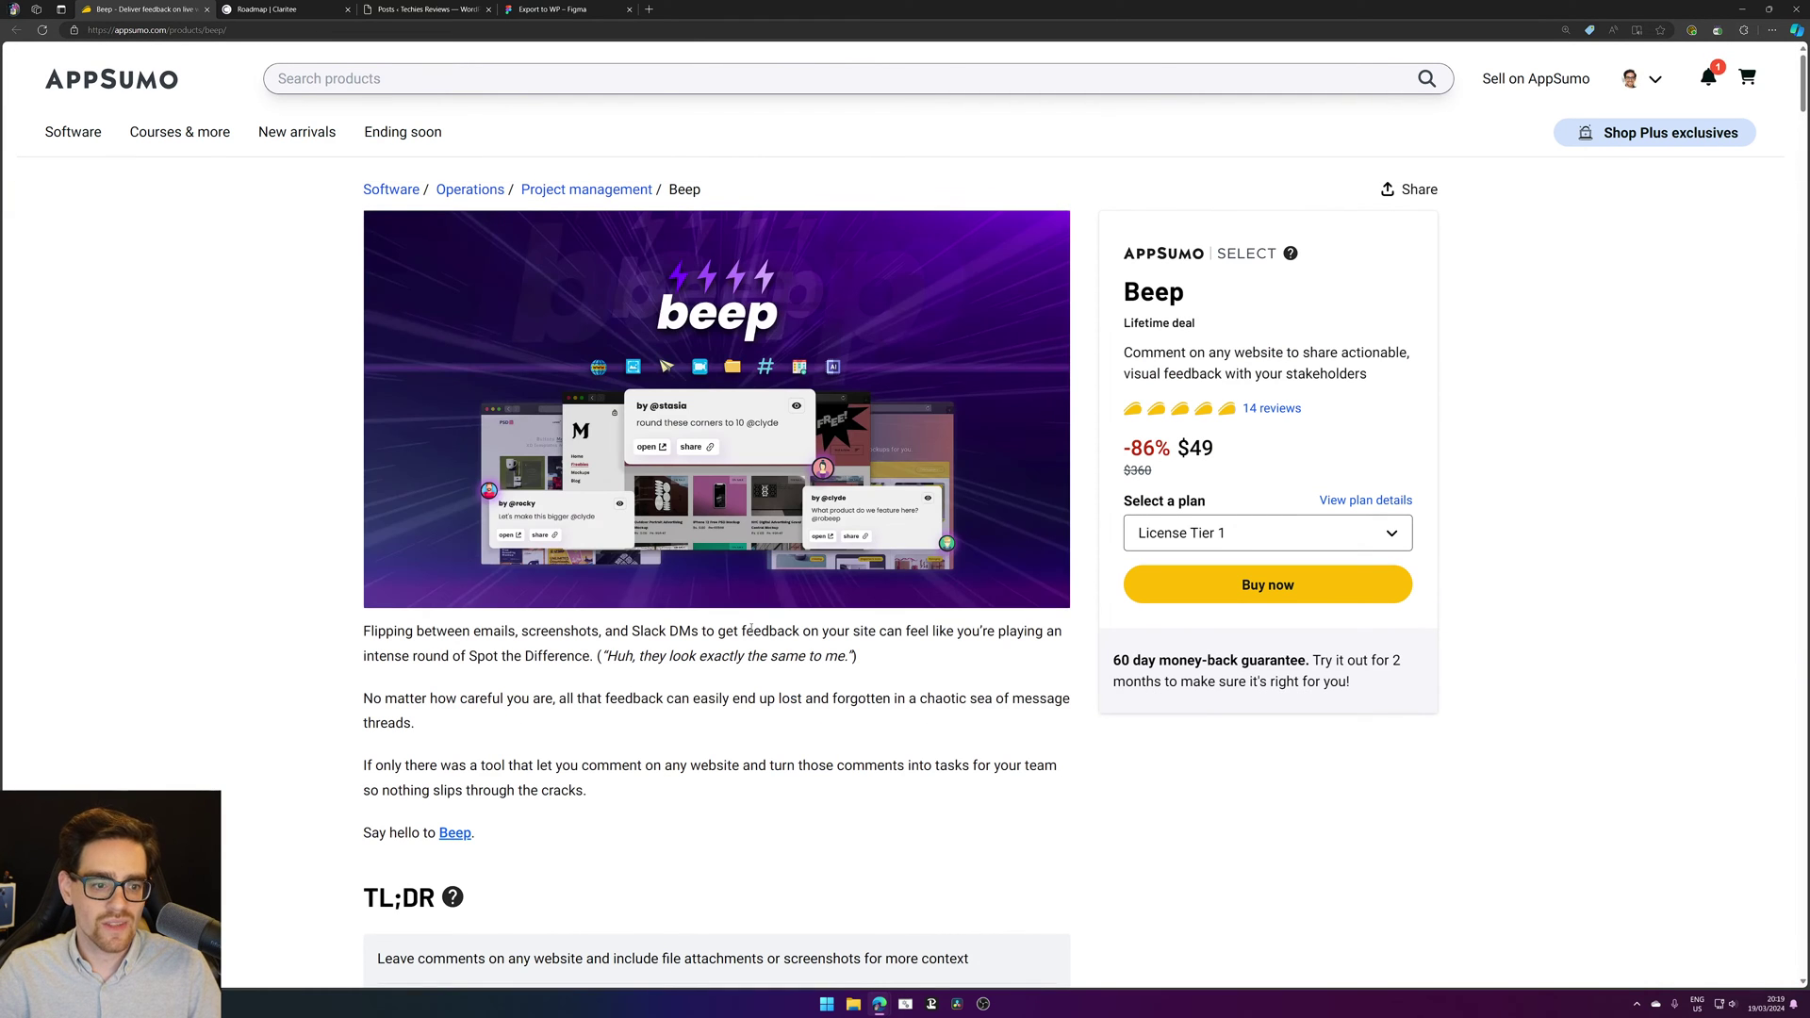
pyautogui.click(1740, 30)
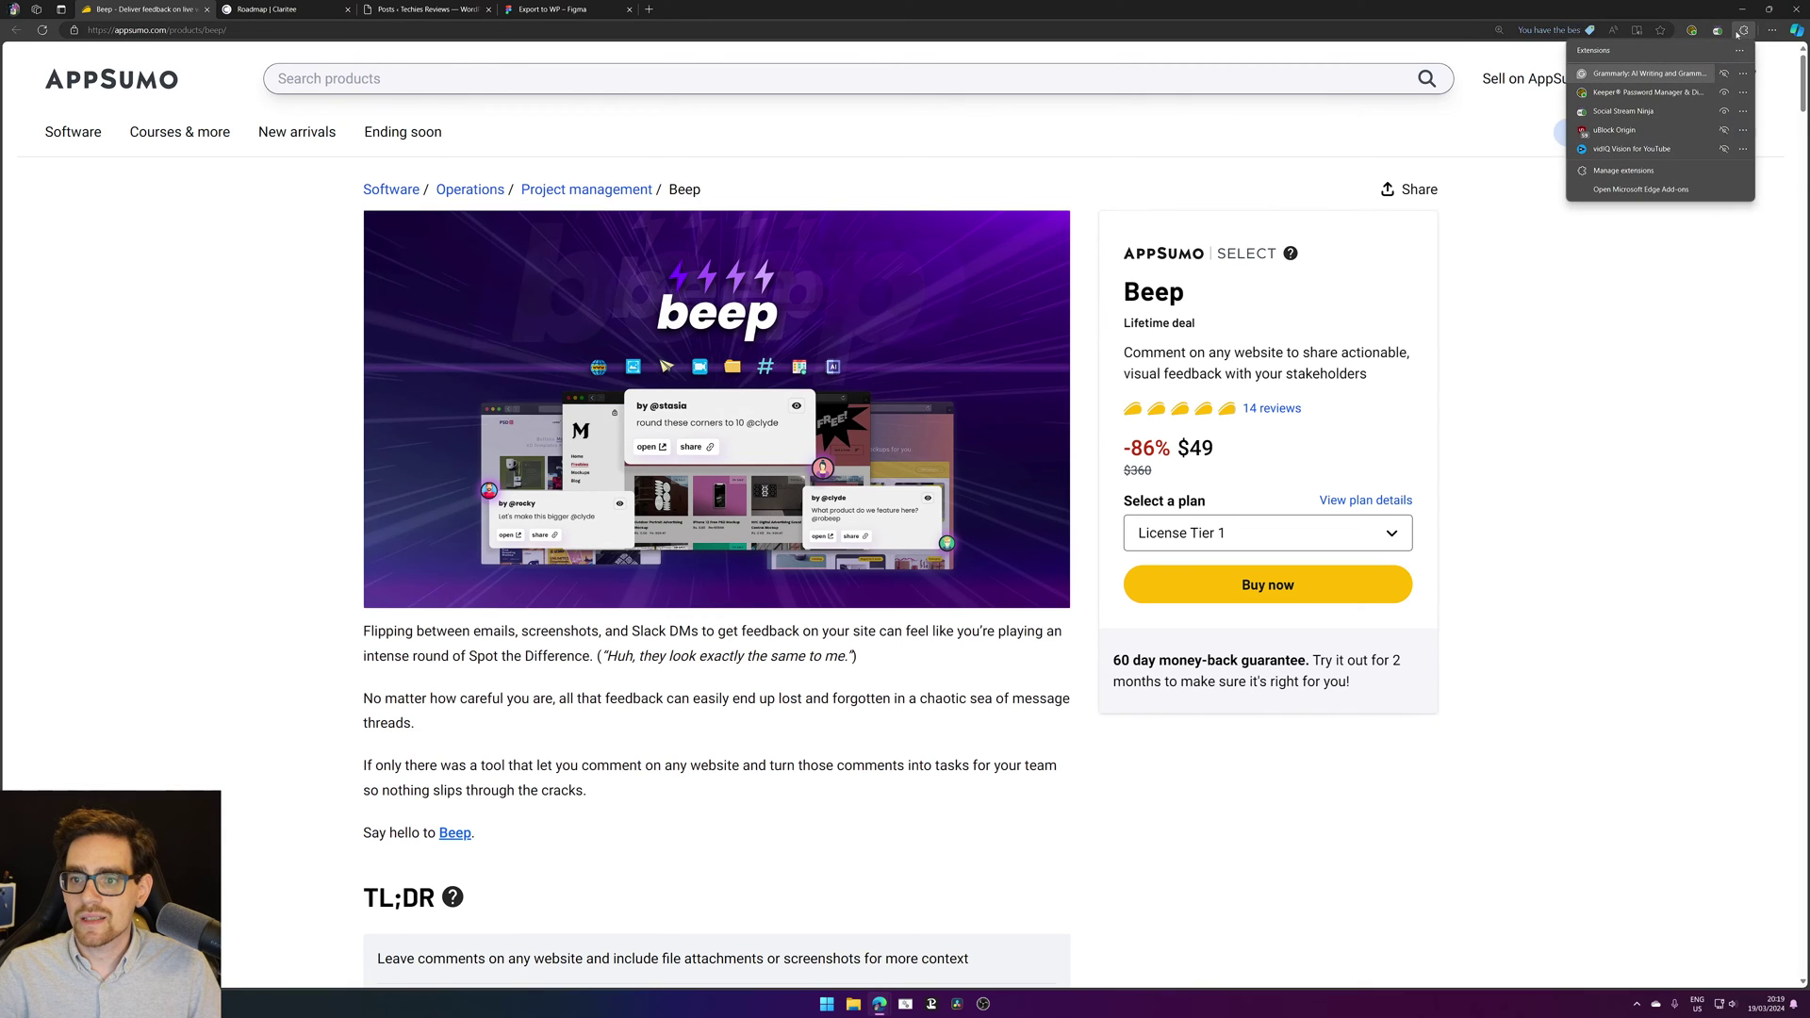
pyautogui.click(1677, 175)
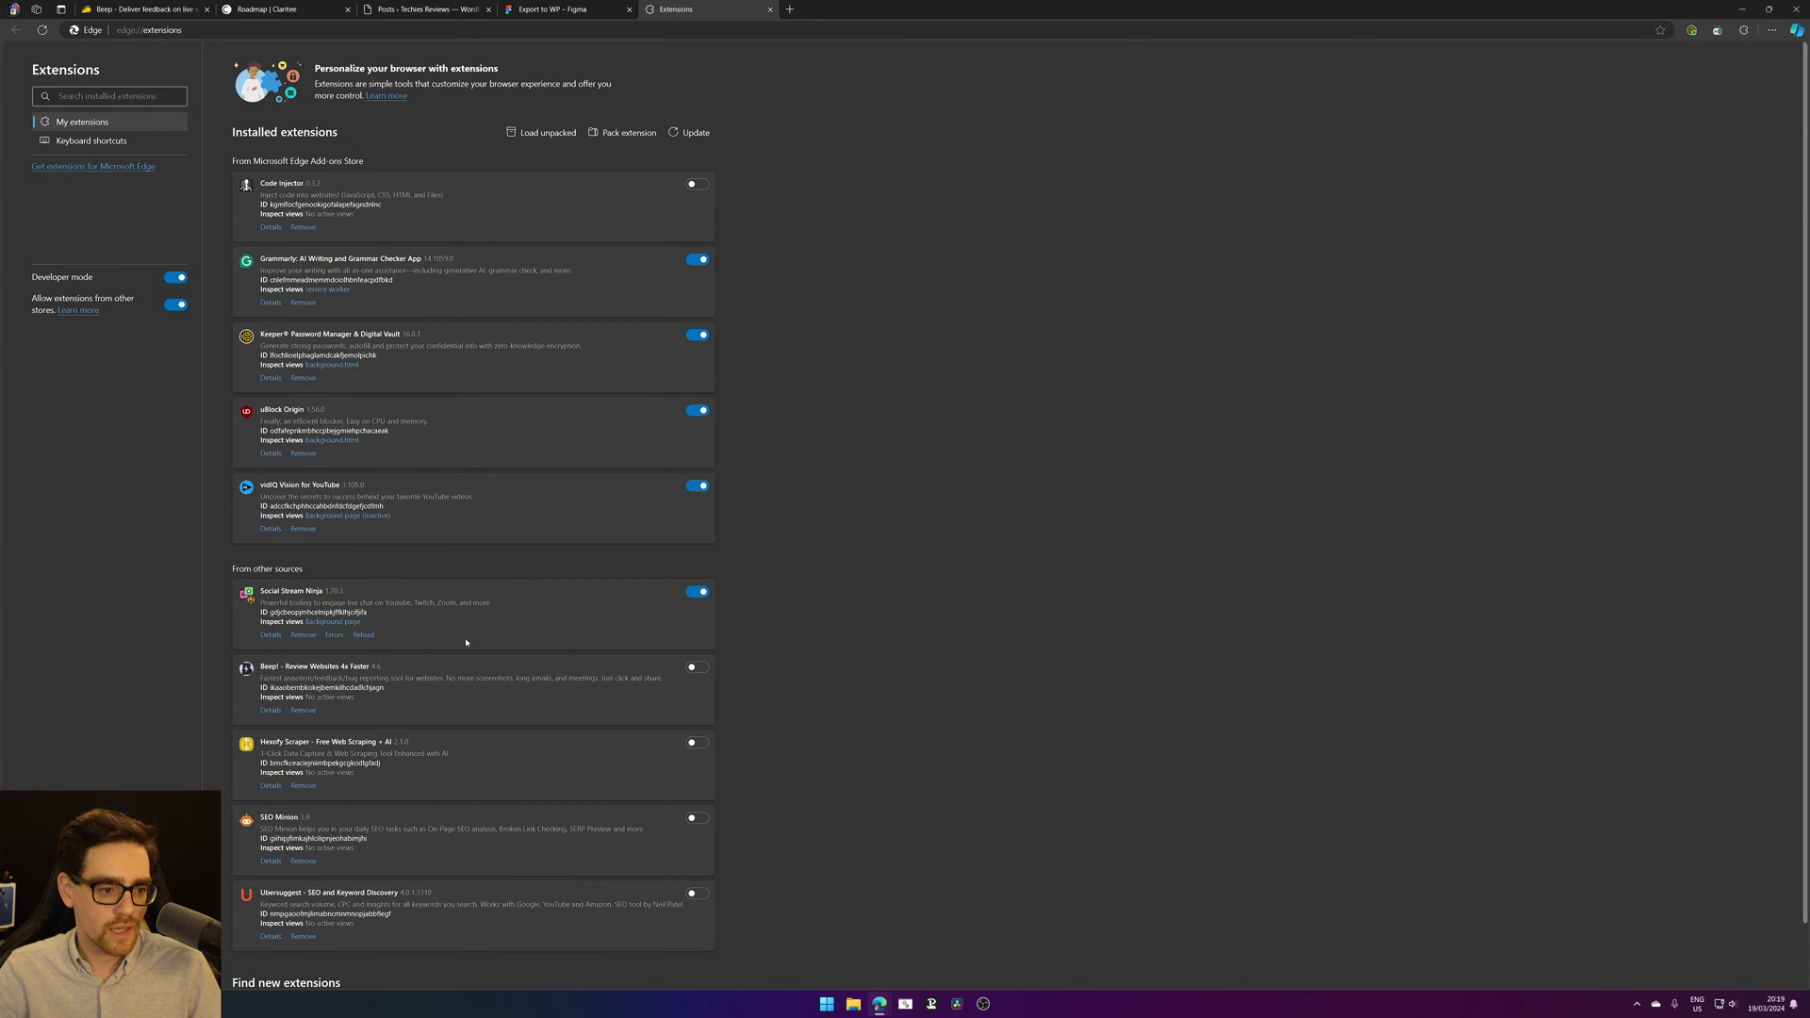
pyautogui.click(696, 668)
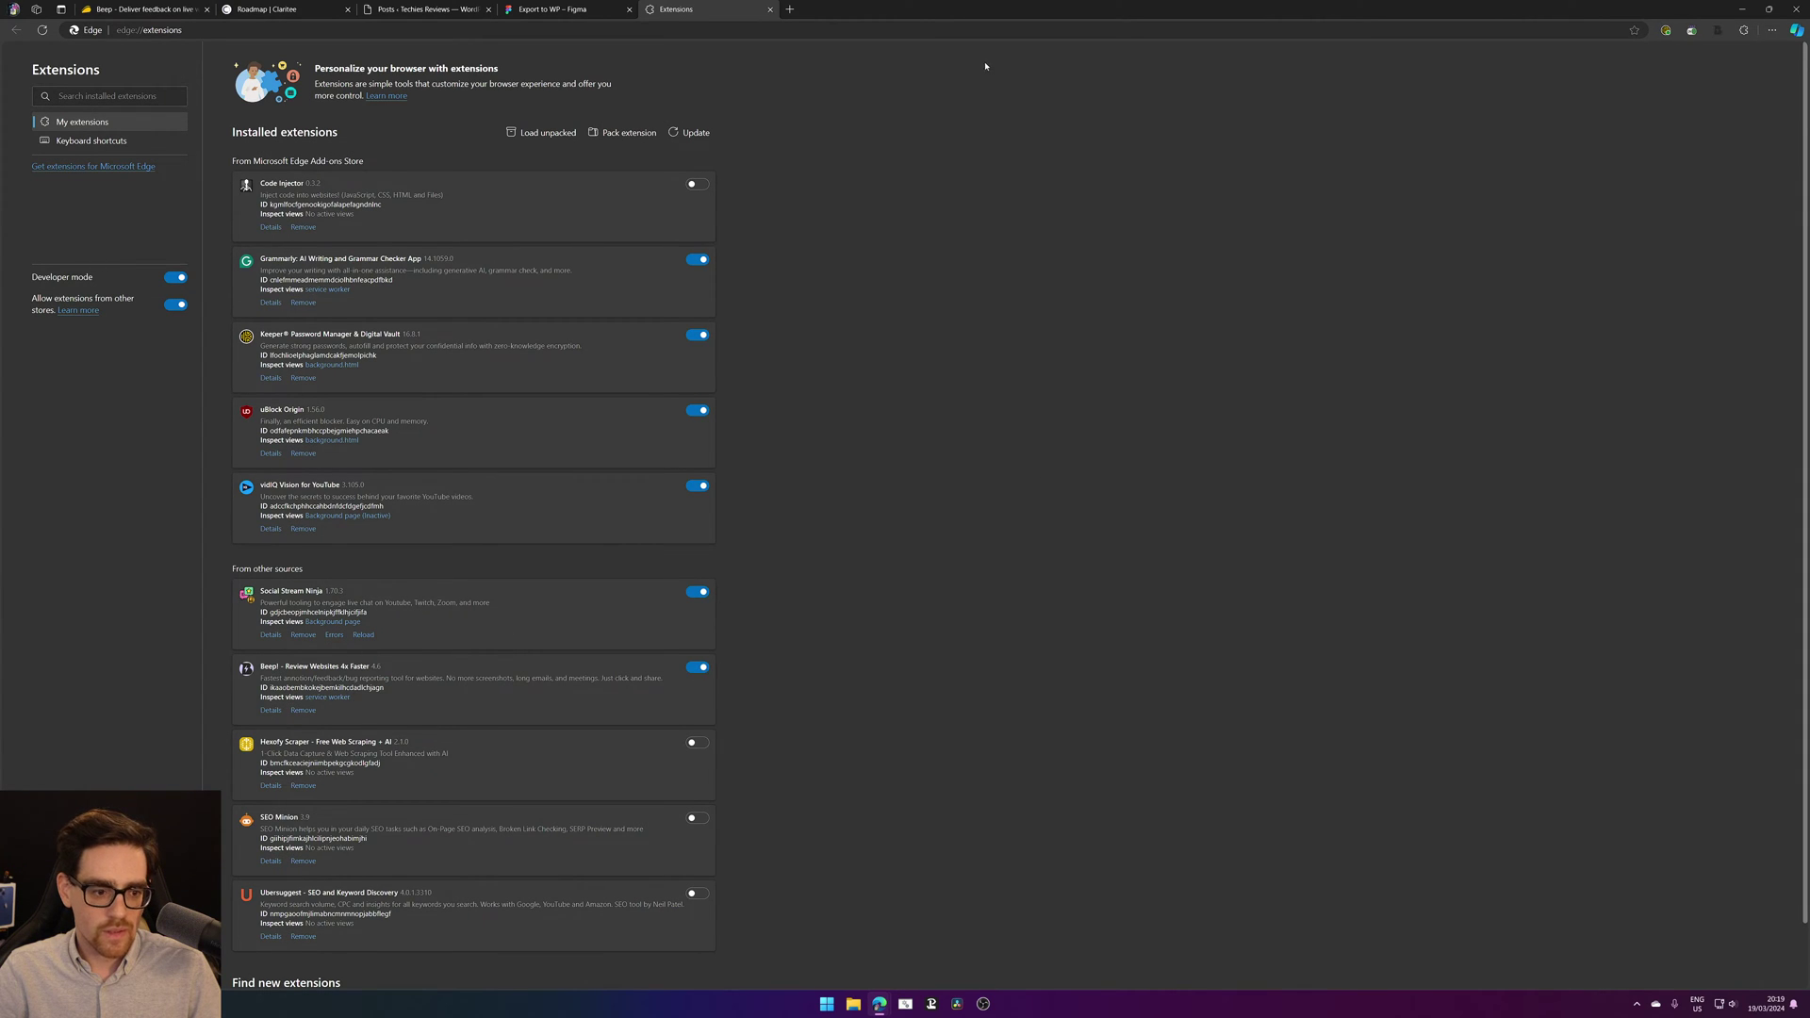
pyautogui.click(575, 9)
pyautogui.click(149, 6)
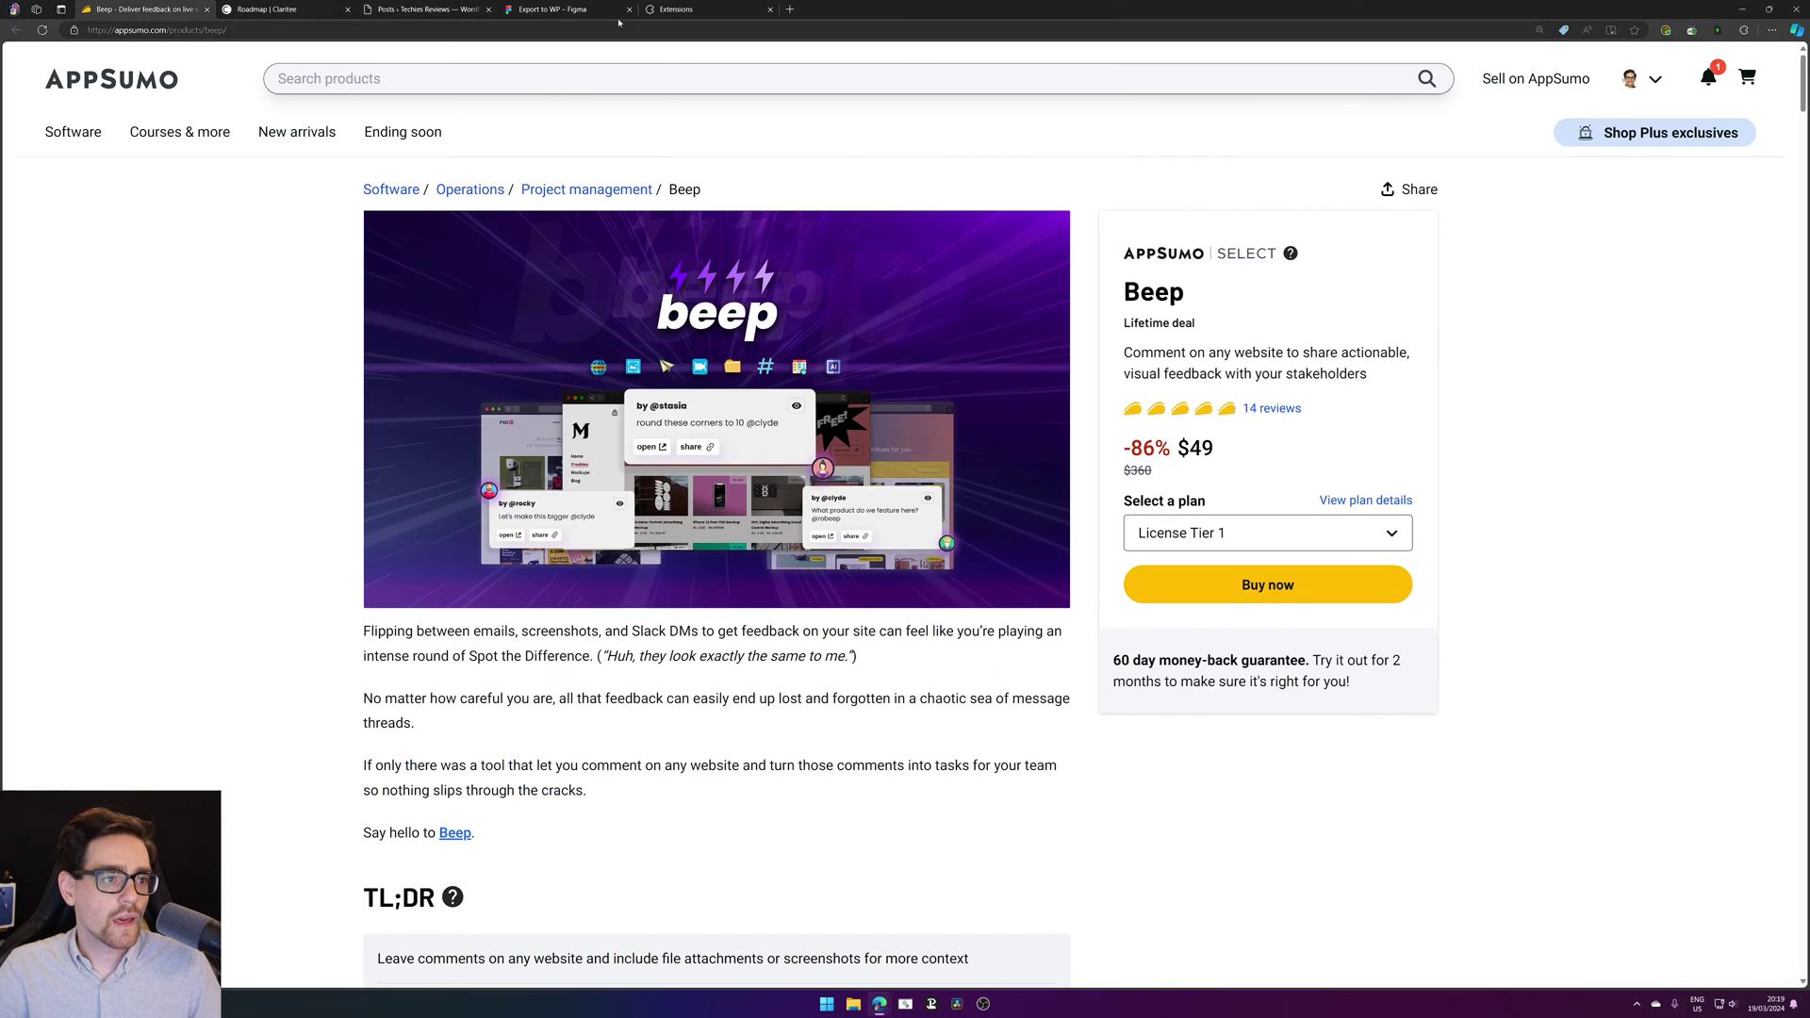
# Step: Try to place a new Beep comment on the deal page, then reload the page
pyautogui.click(1717, 32)
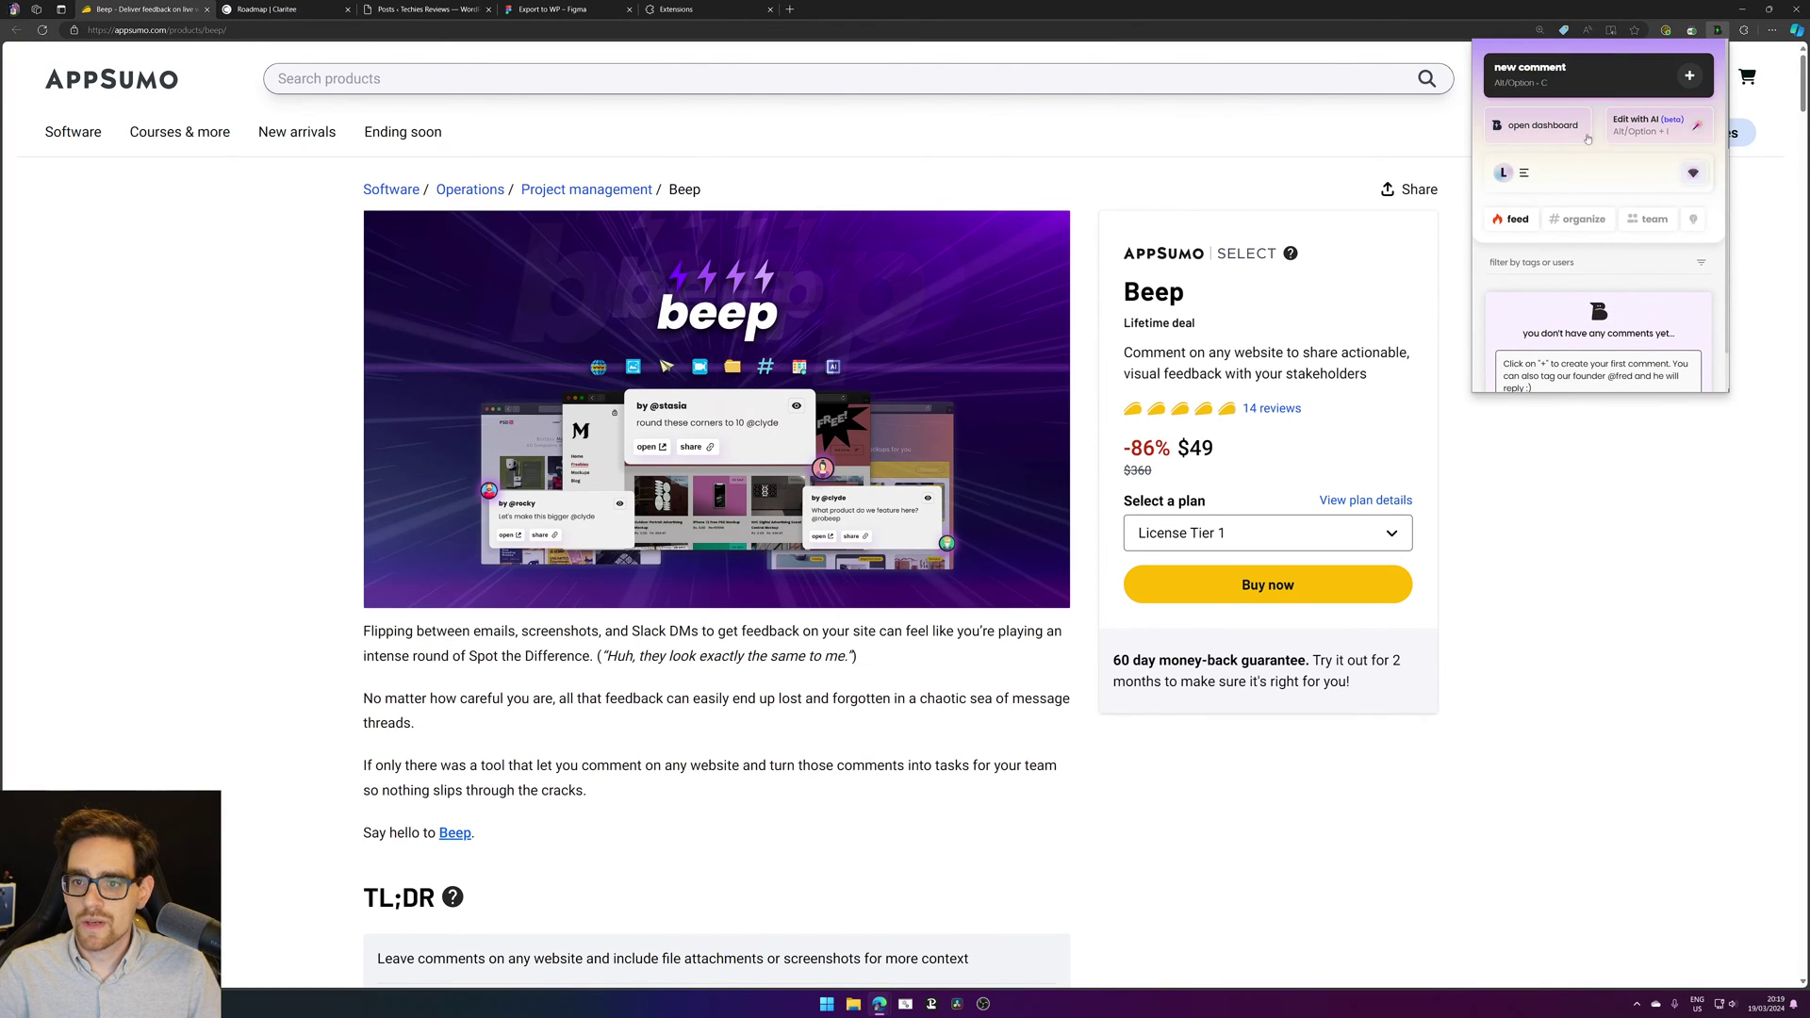
pyautogui.click(1689, 76)
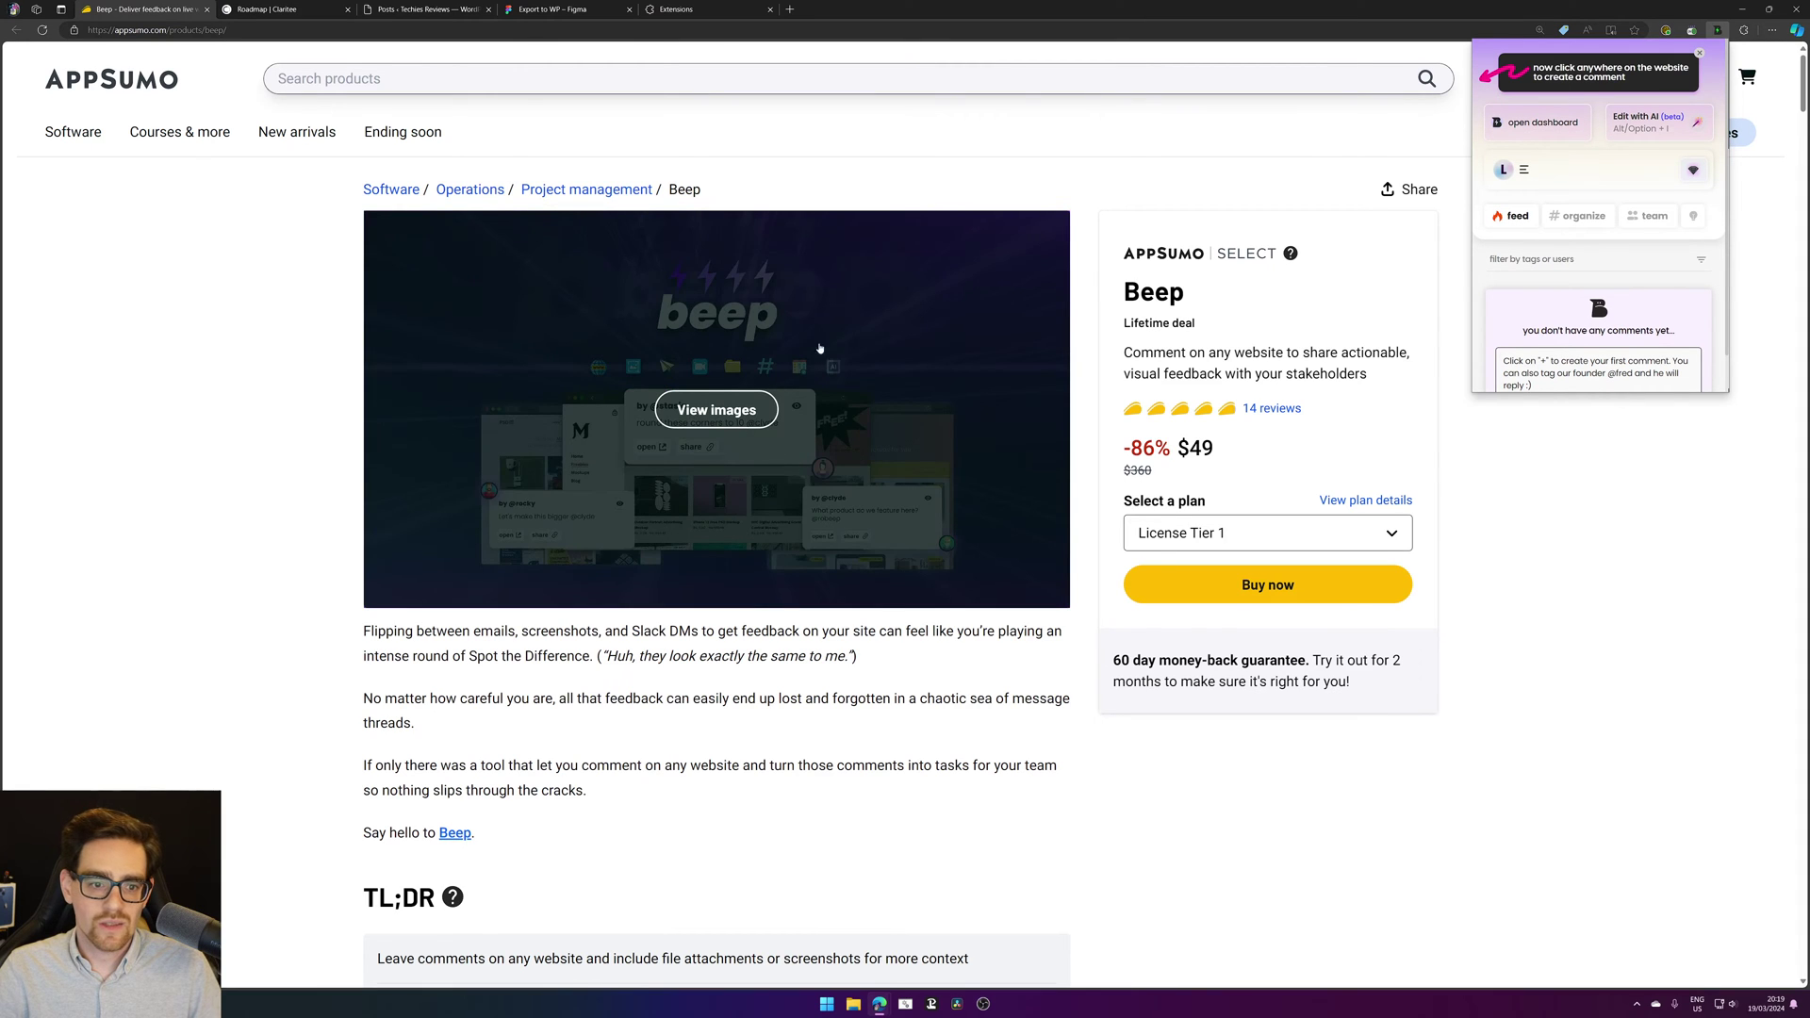
pyautogui.click(1303, 114)
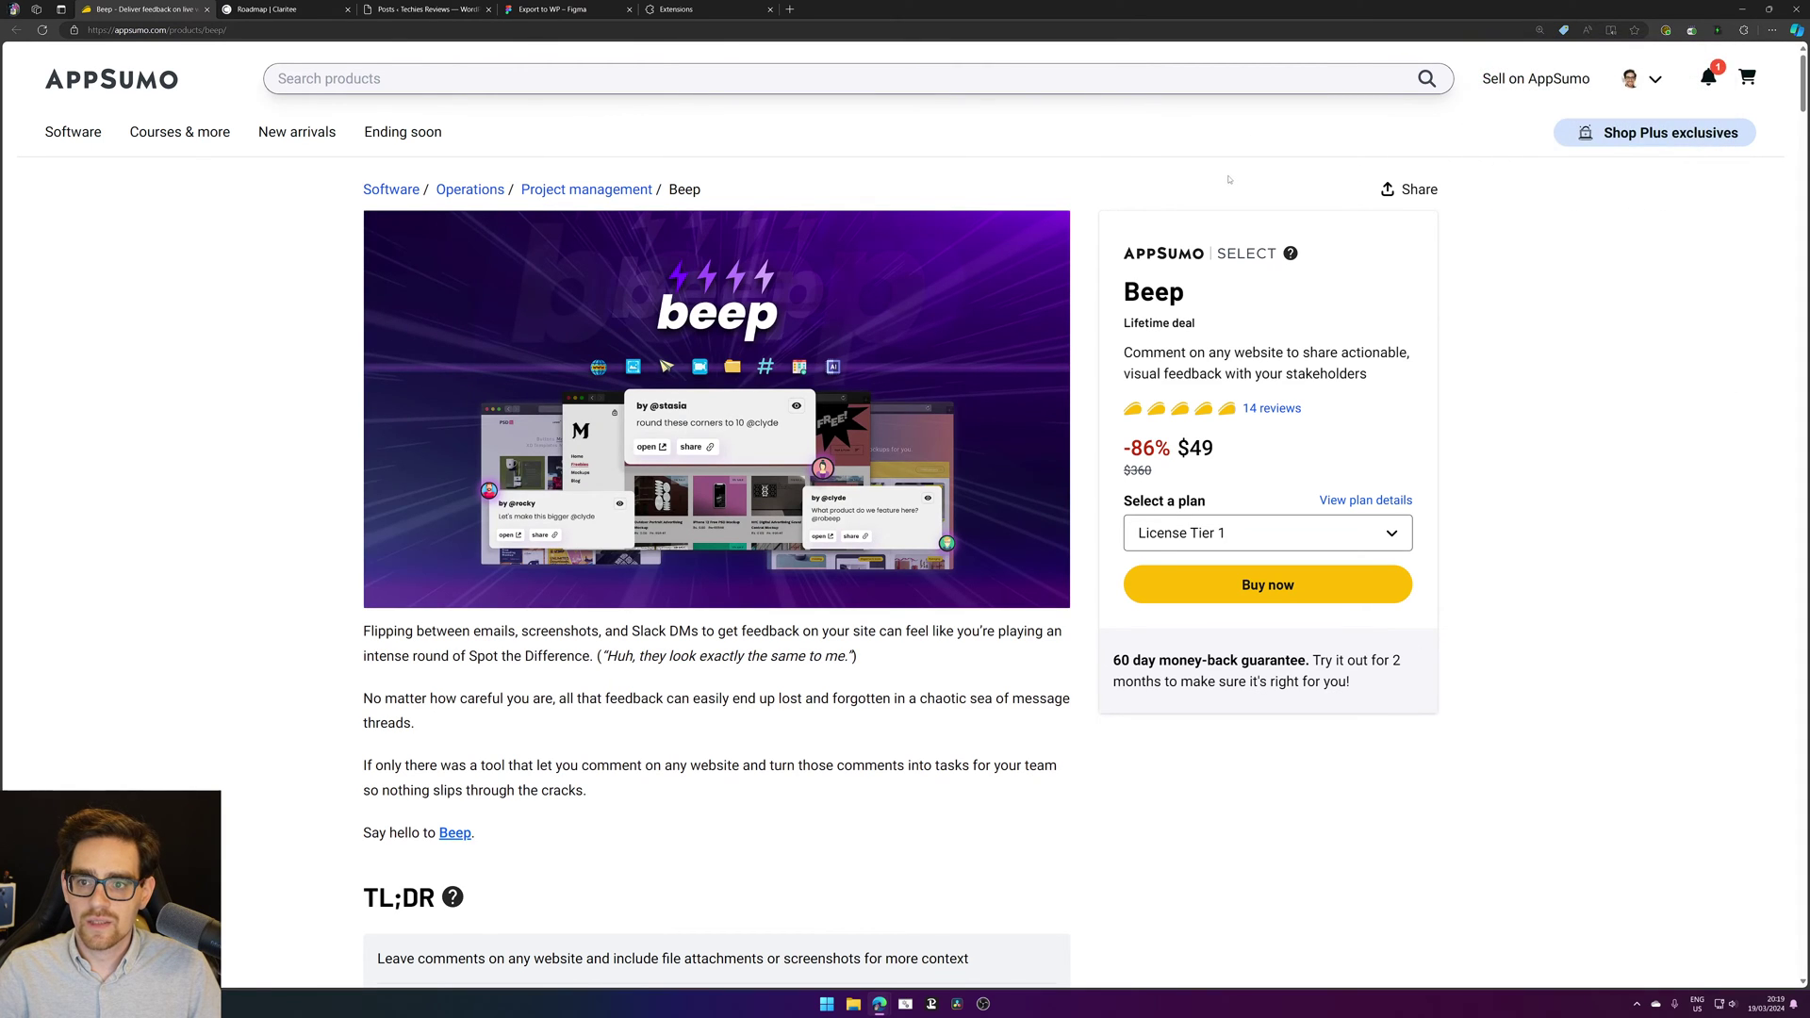
pyautogui.click(43, 30)
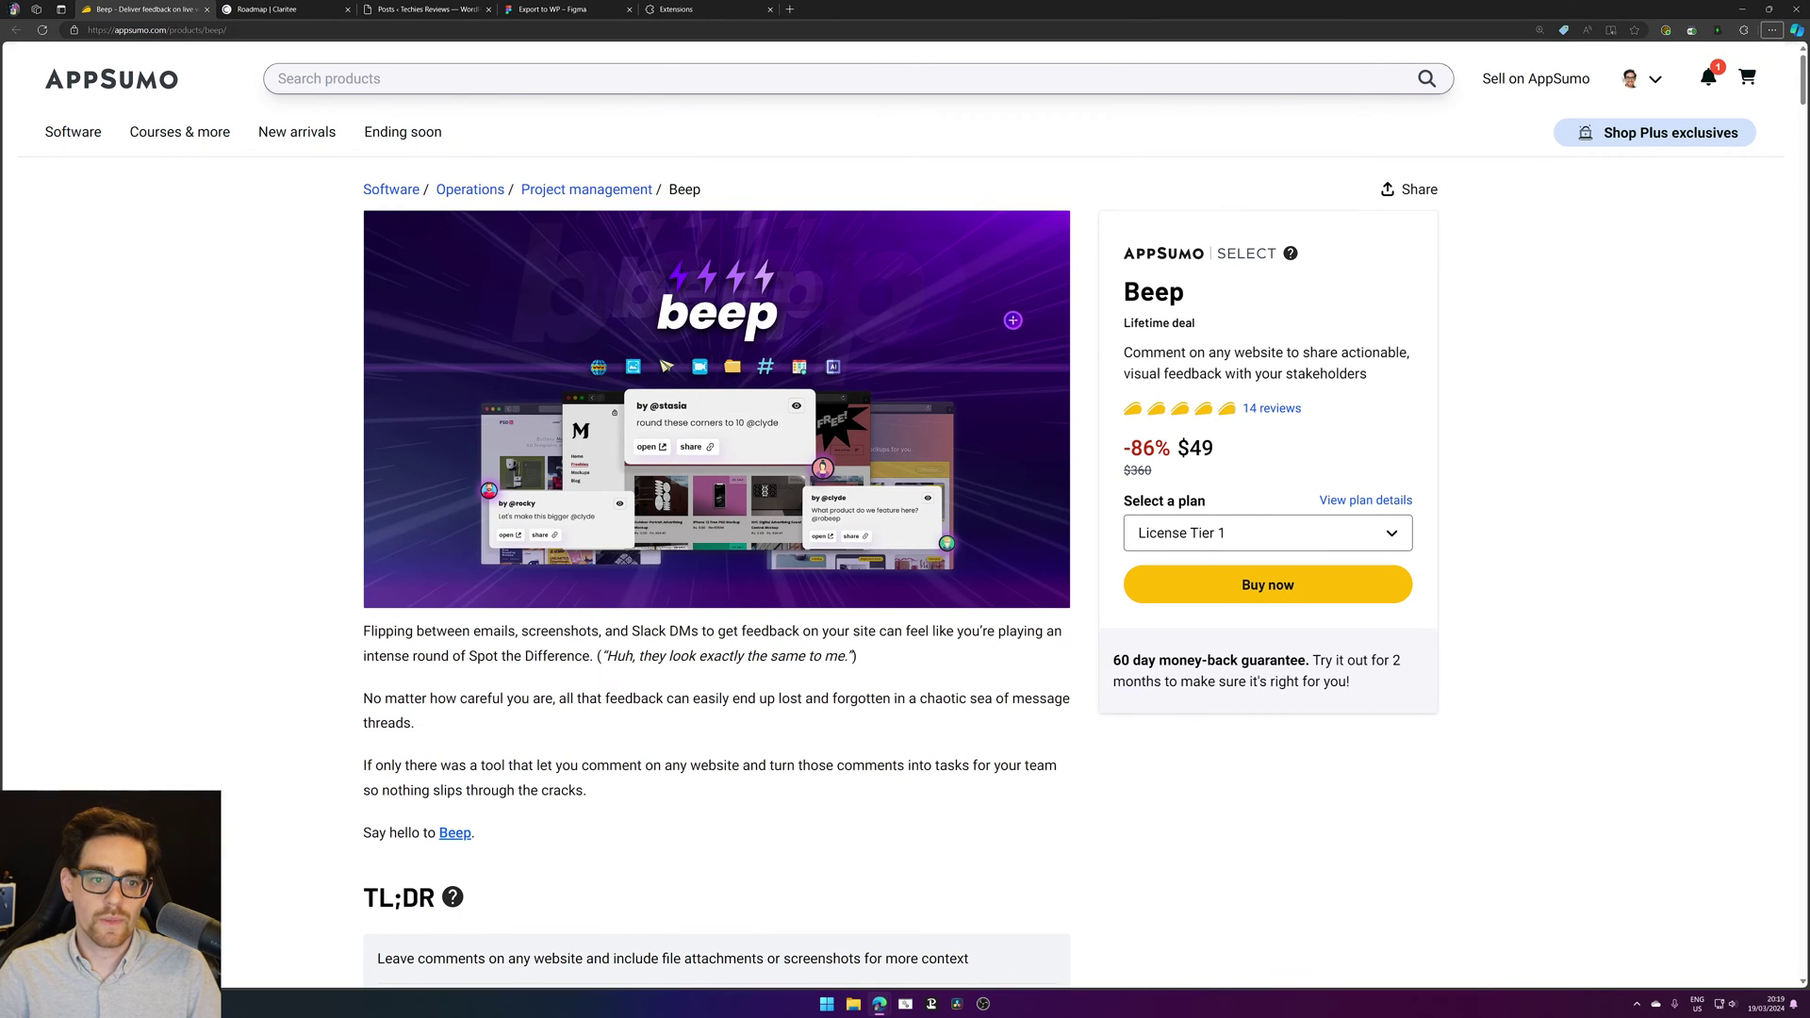
# Step: Add and save a Beep comment reading "This is nice" beside the AppSumo Select label
pyautogui.click(1306, 252)
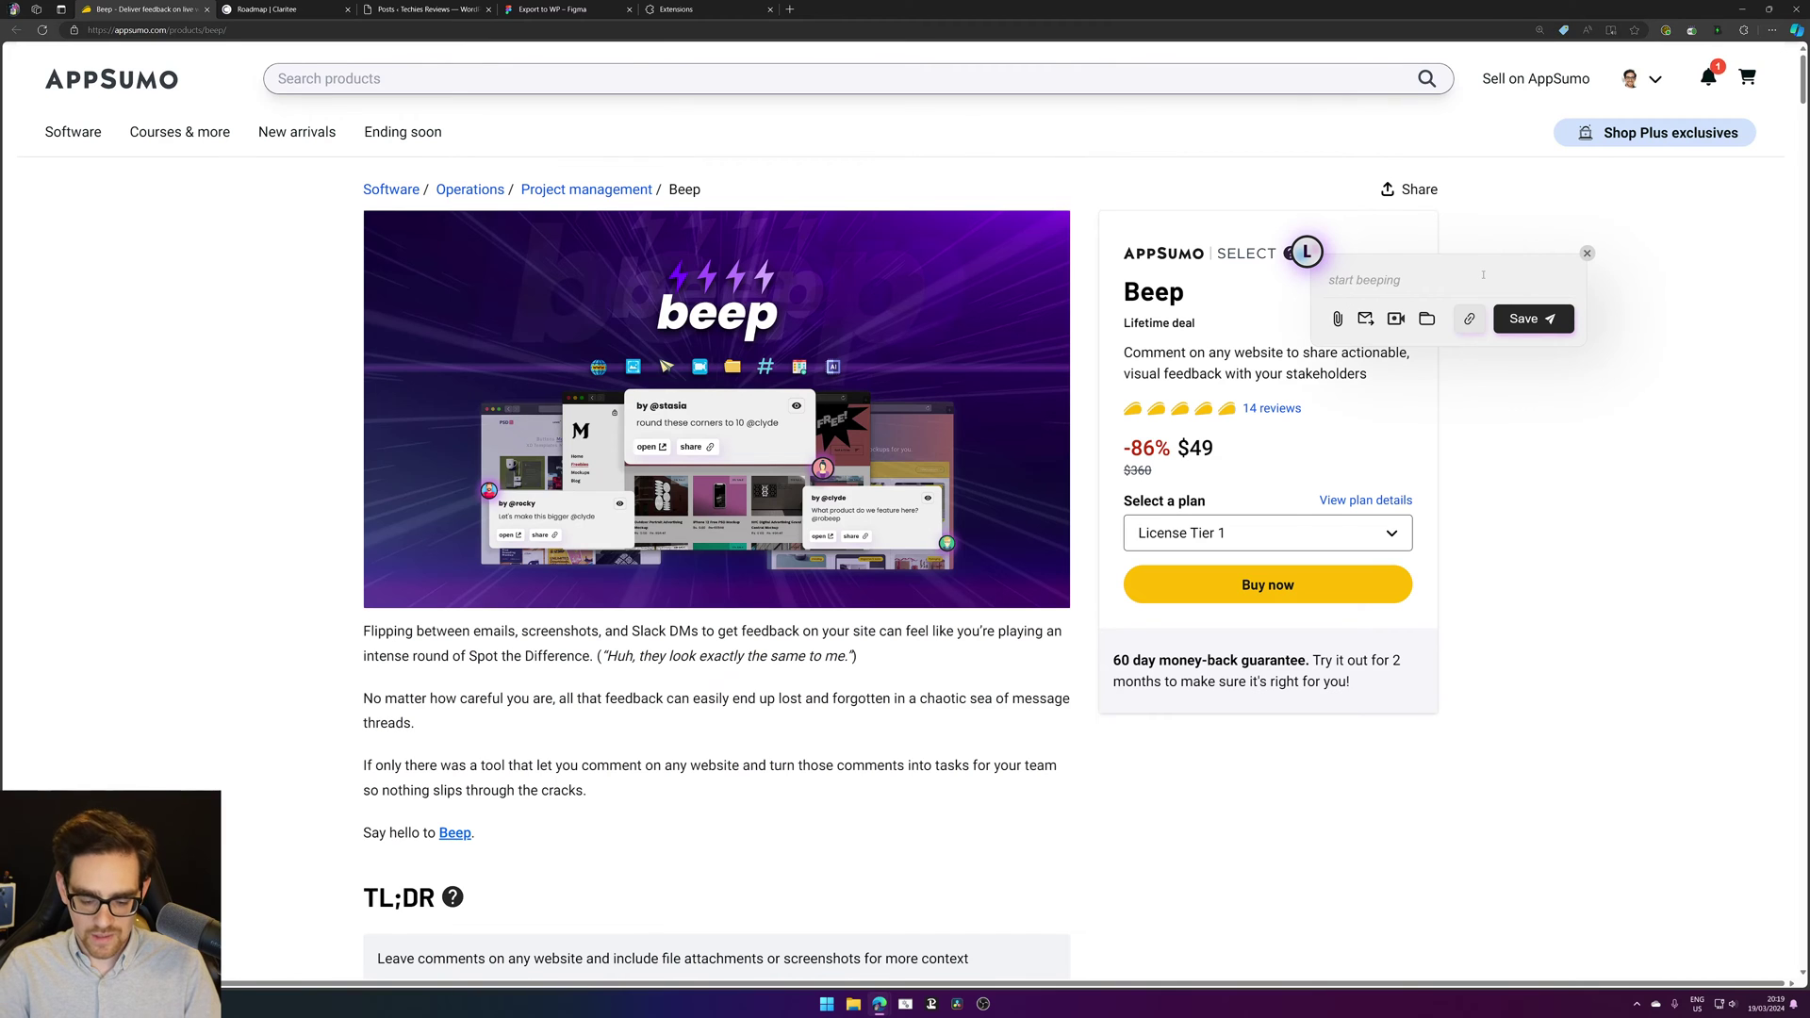
pyautogui.scroll(-8, 1483, 274)
pyautogui.scroll(8, 1489, 271)
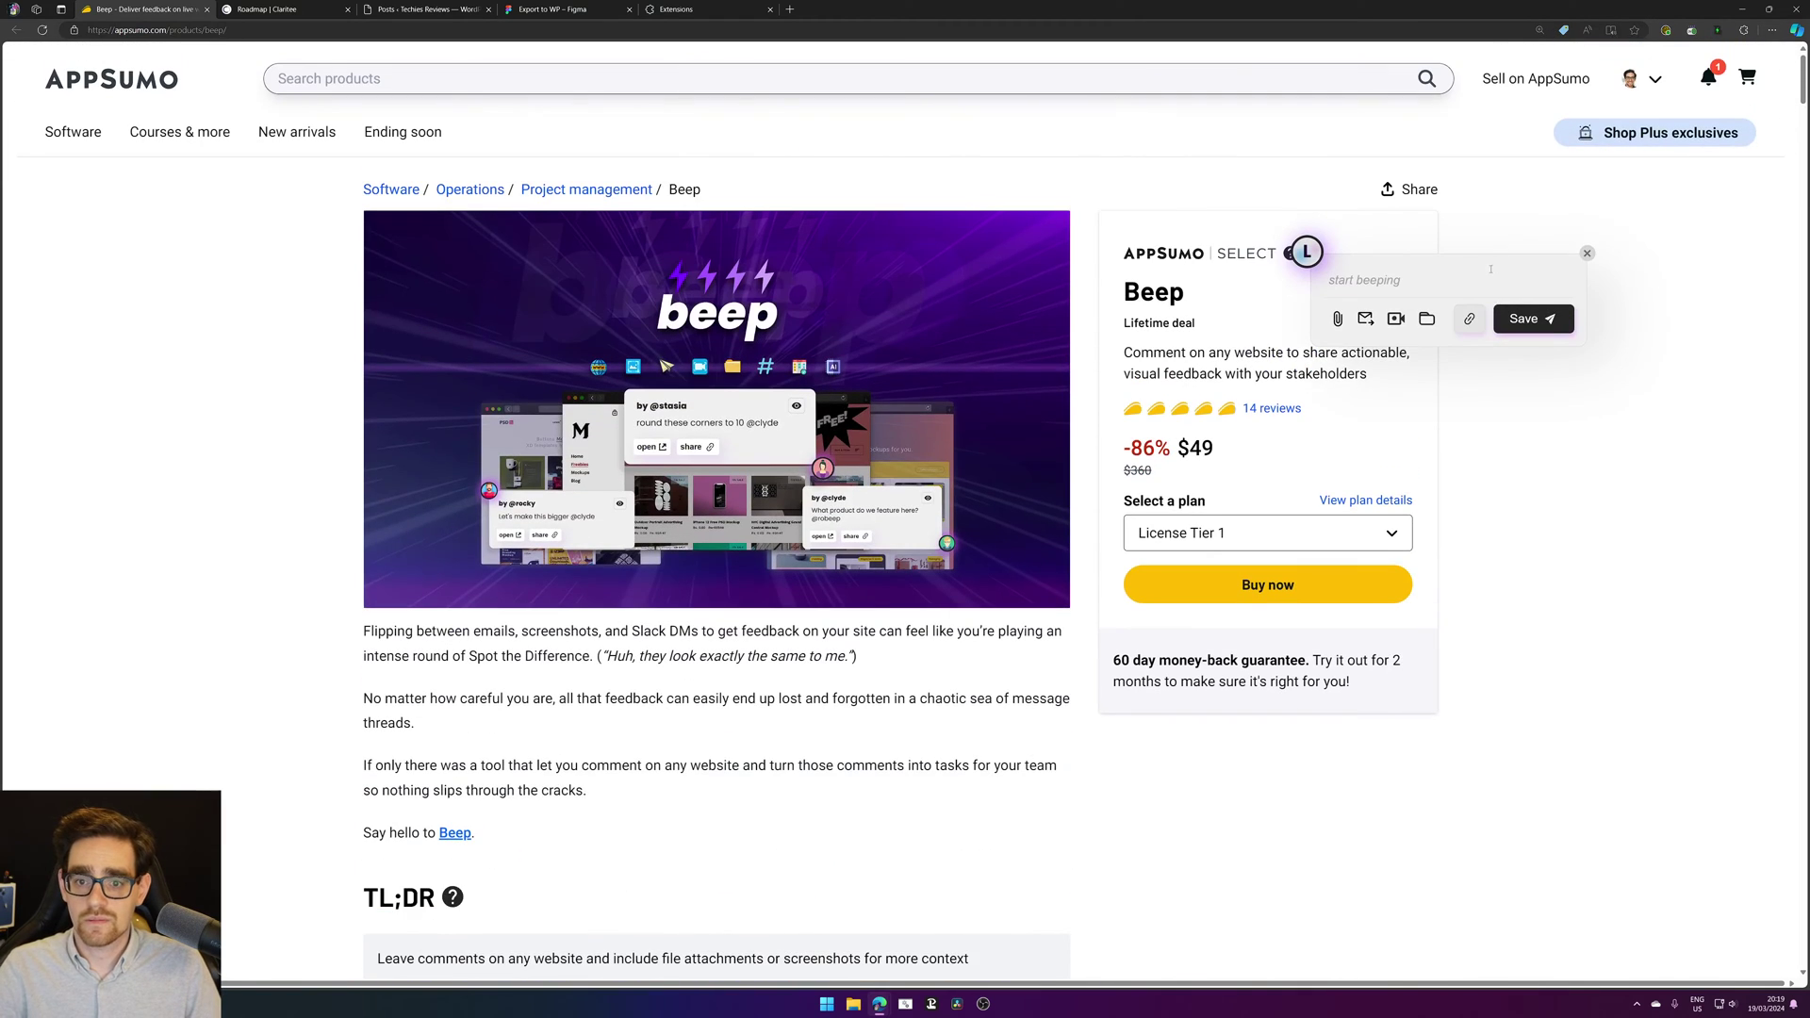
pyautogui.write('This is nice')
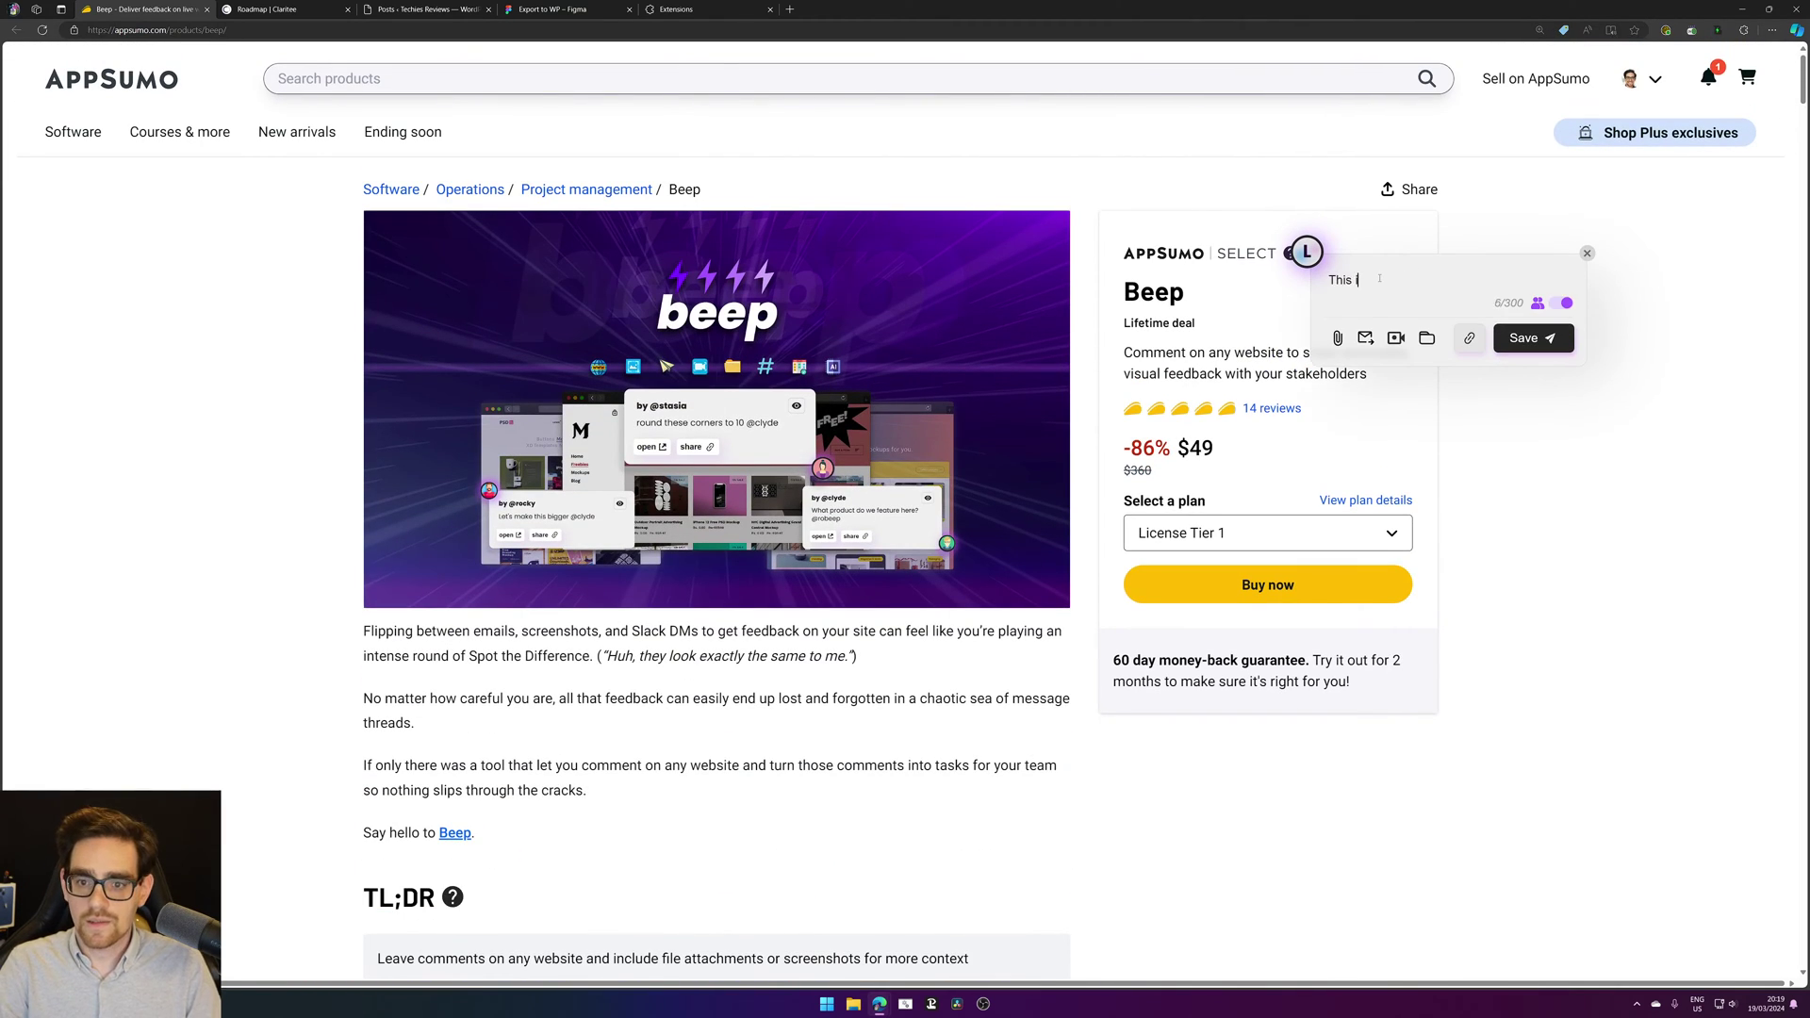
pyautogui.click(1520, 339)
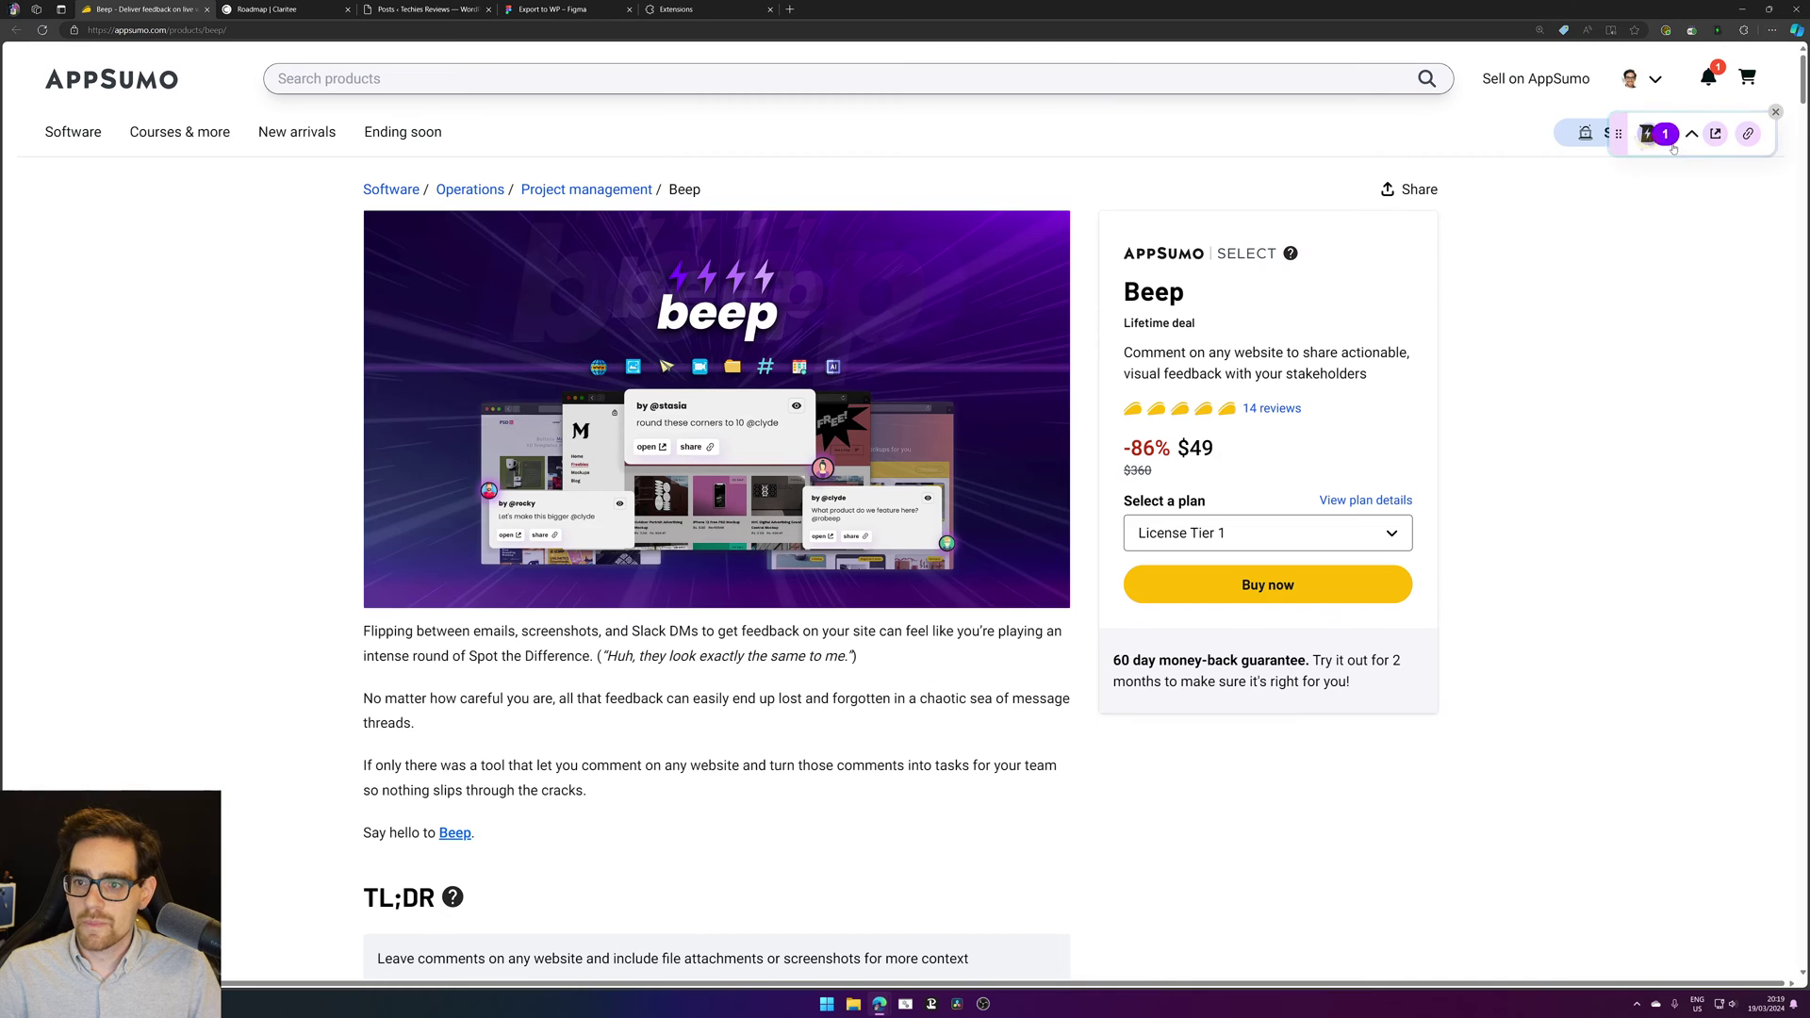
# Step: Locate the "This is nice" comment from the page's expanded Beep comment list and delete it
pyautogui.click(1691, 133)
pyautogui.scroll(-2, 1645, 322)
pyautogui.scroll(2, 1631, 306)
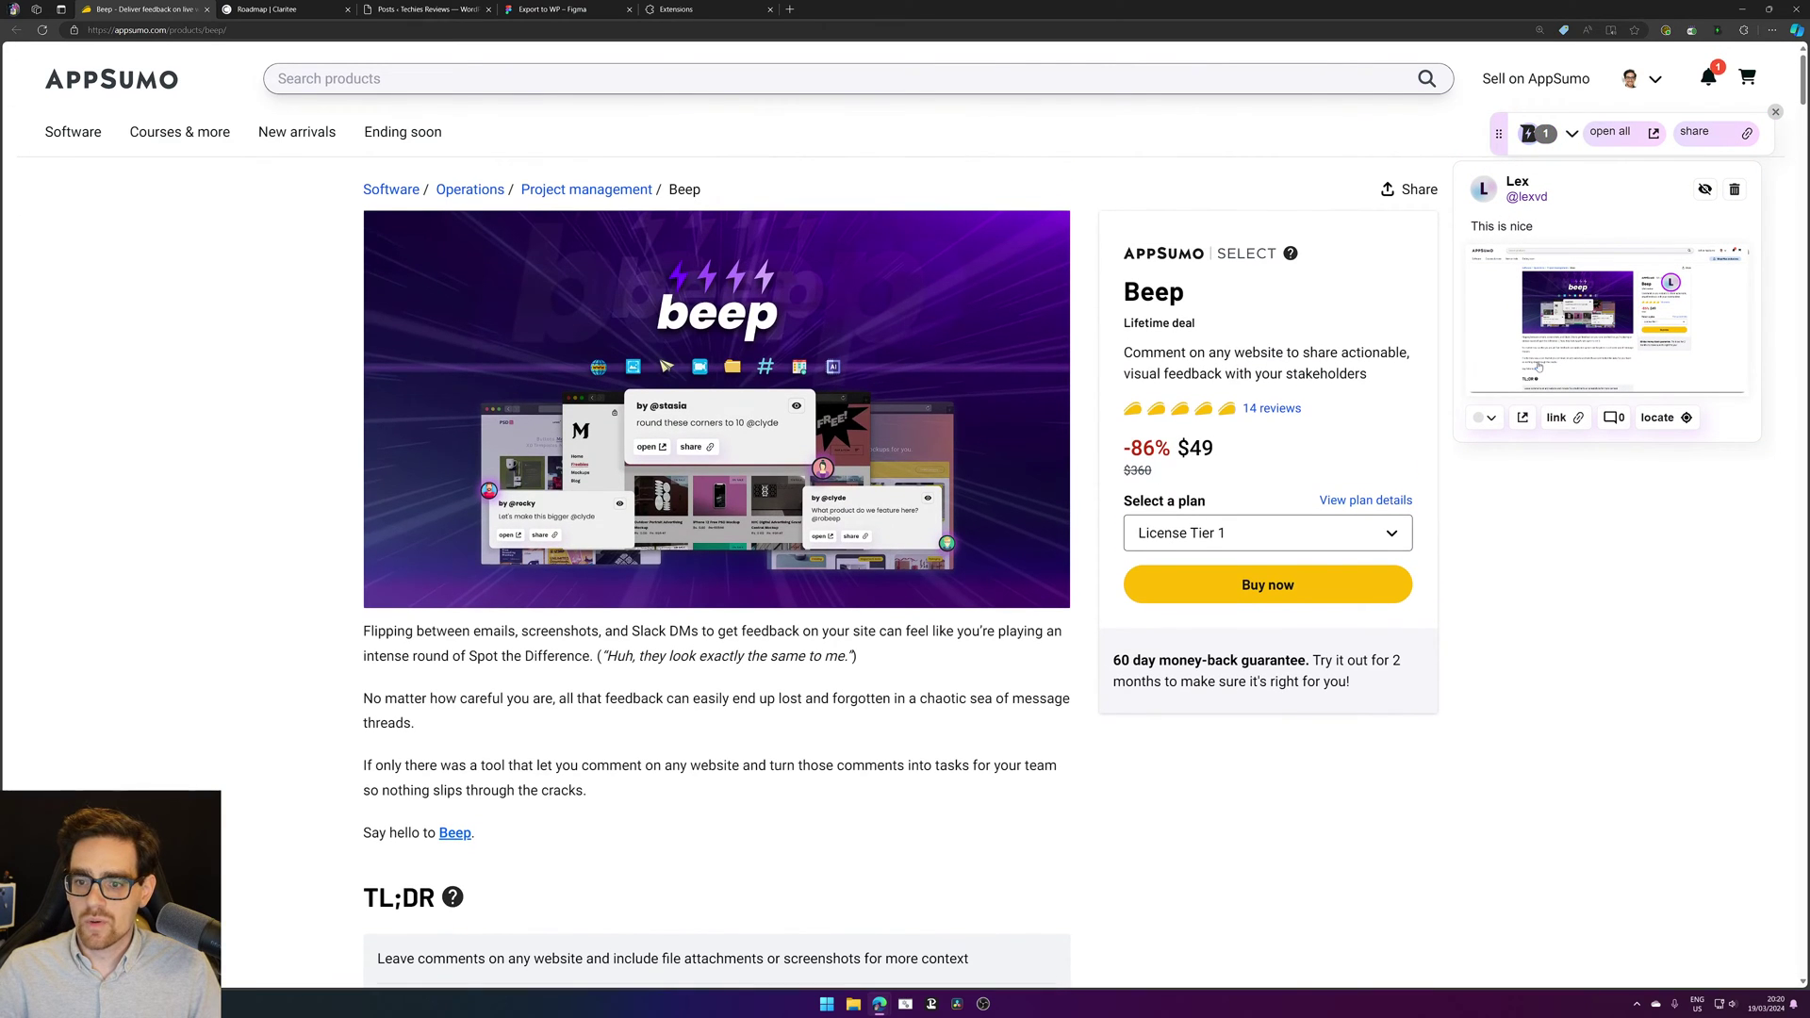
pyautogui.click(1664, 417)
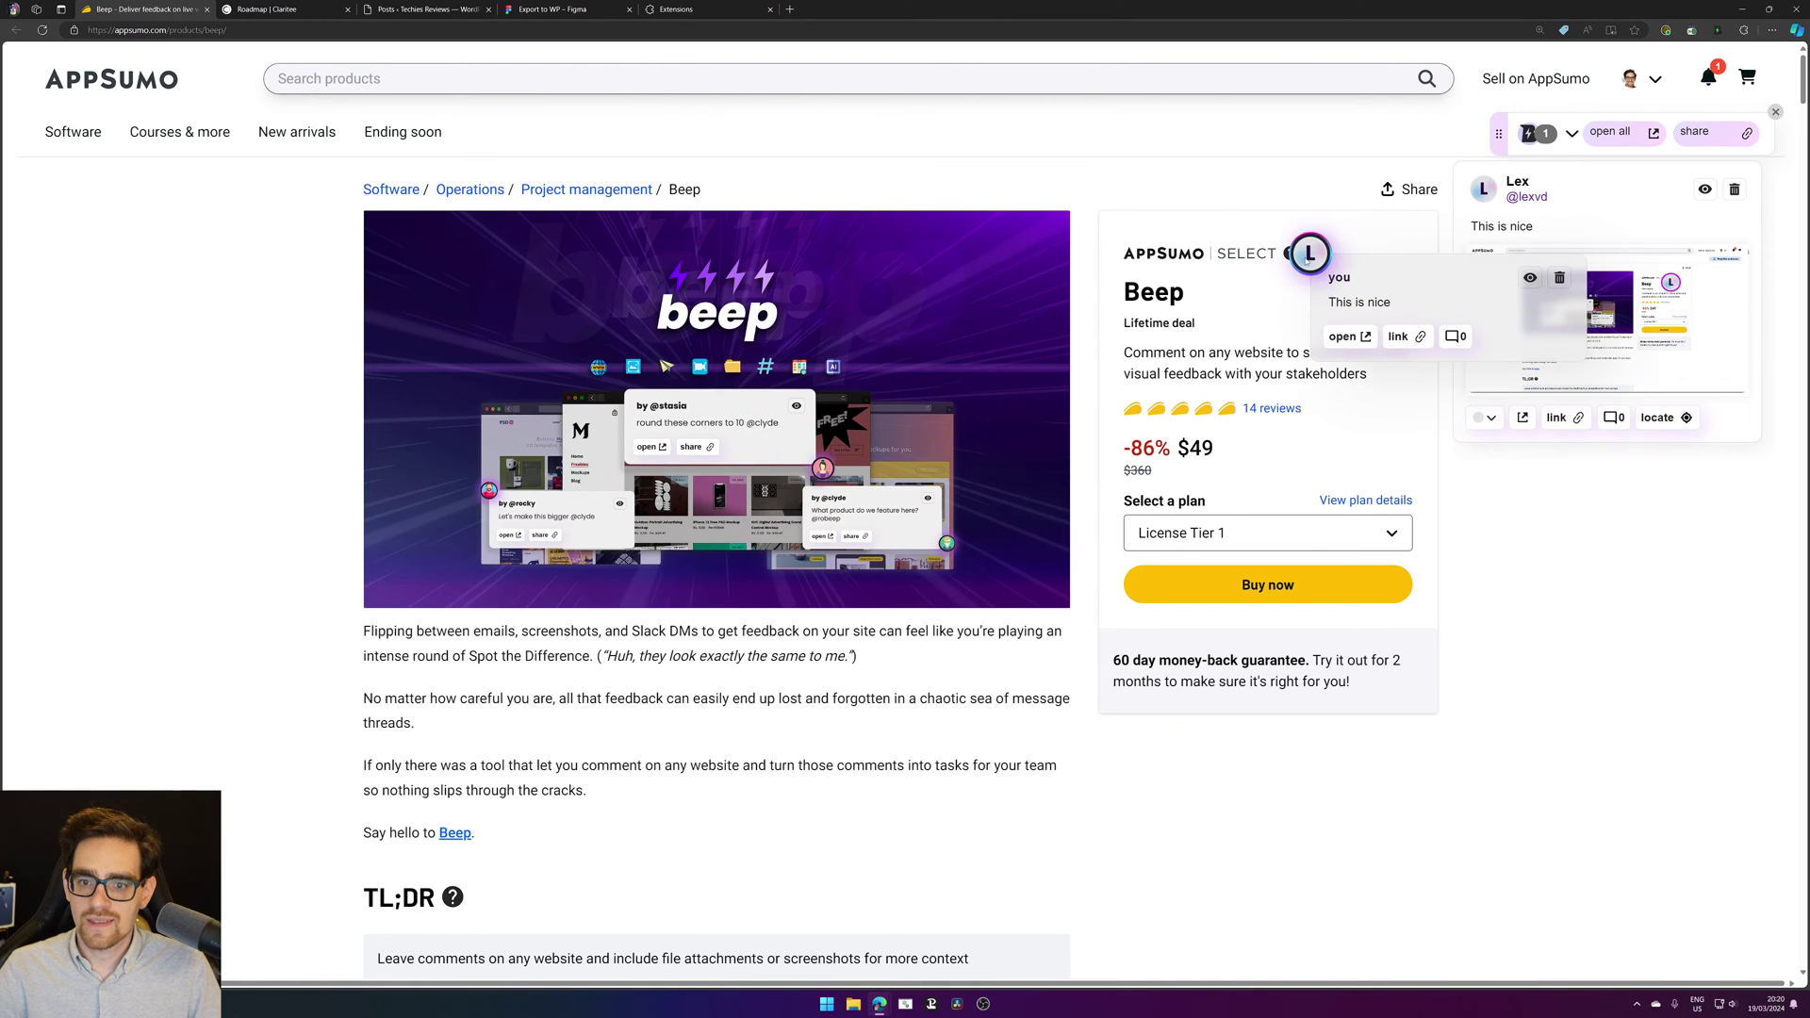
pyautogui.click(1733, 190)
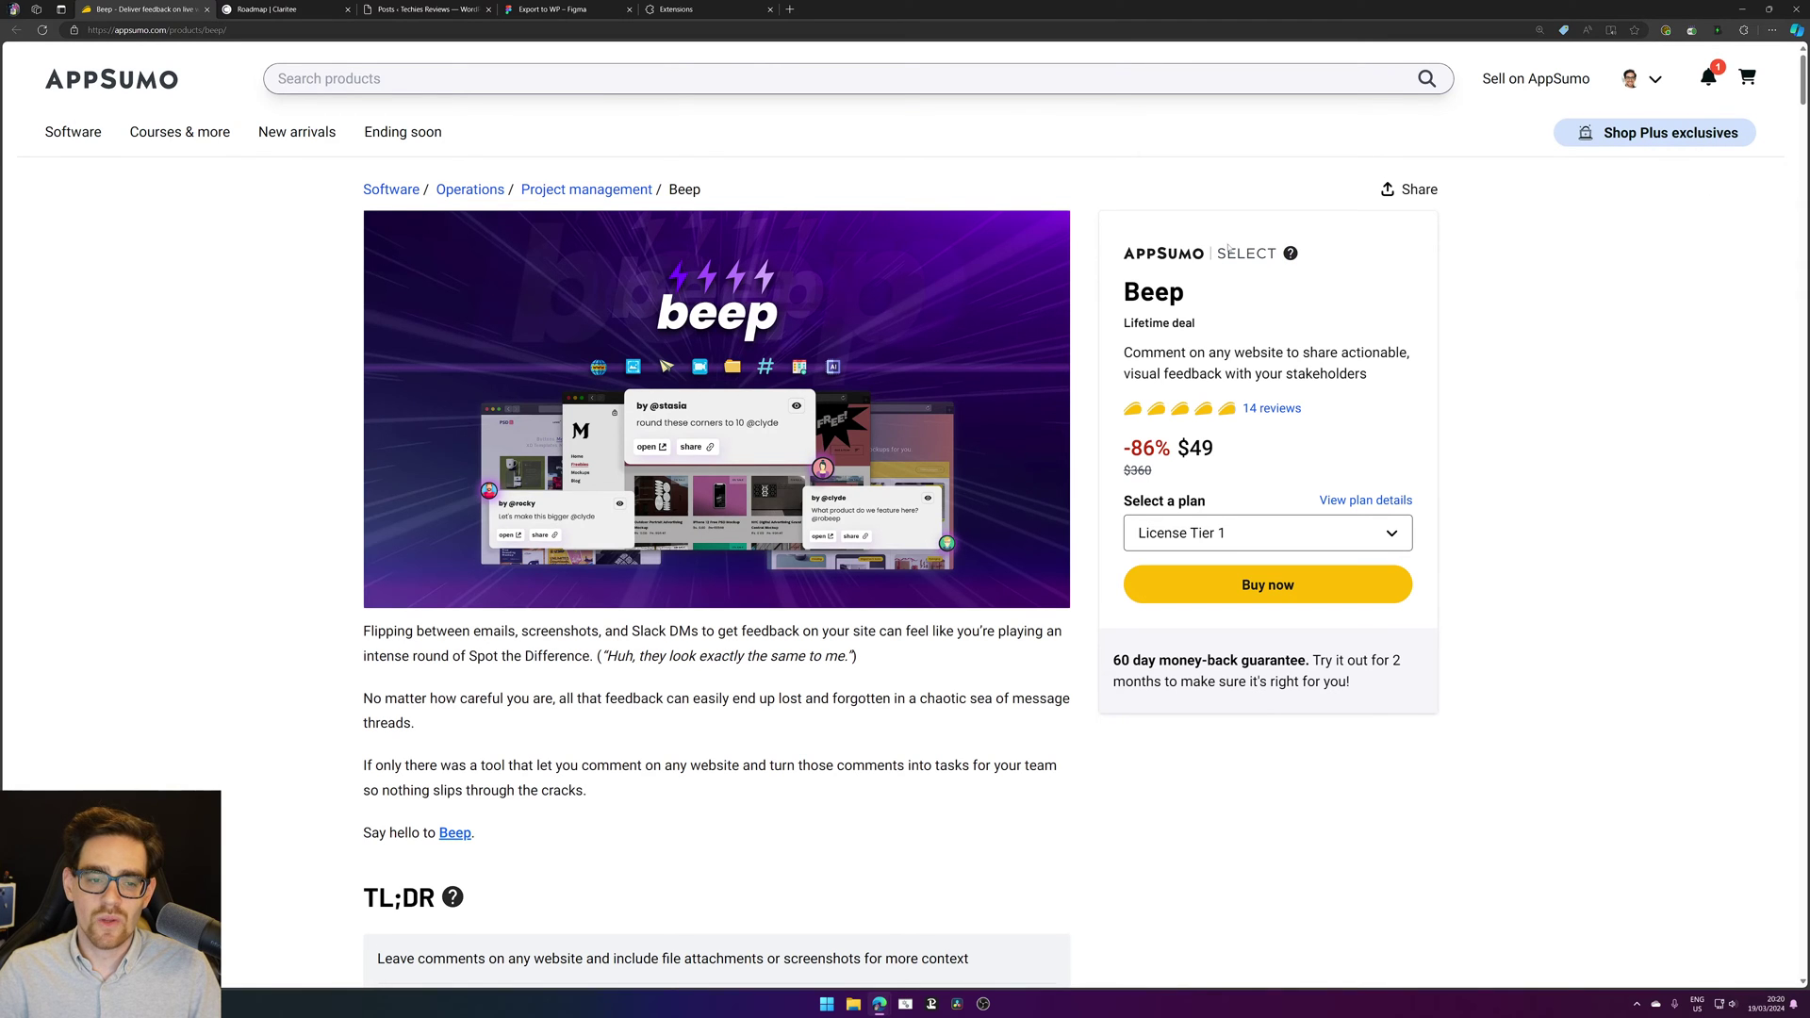
# Step: Search the Beep deal's questions and reviews for "client" and read the matching questions with their founder replies
pyautogui.scroll(-15, 913, 355)
pyautogui.scroll(-15, 913, 355)
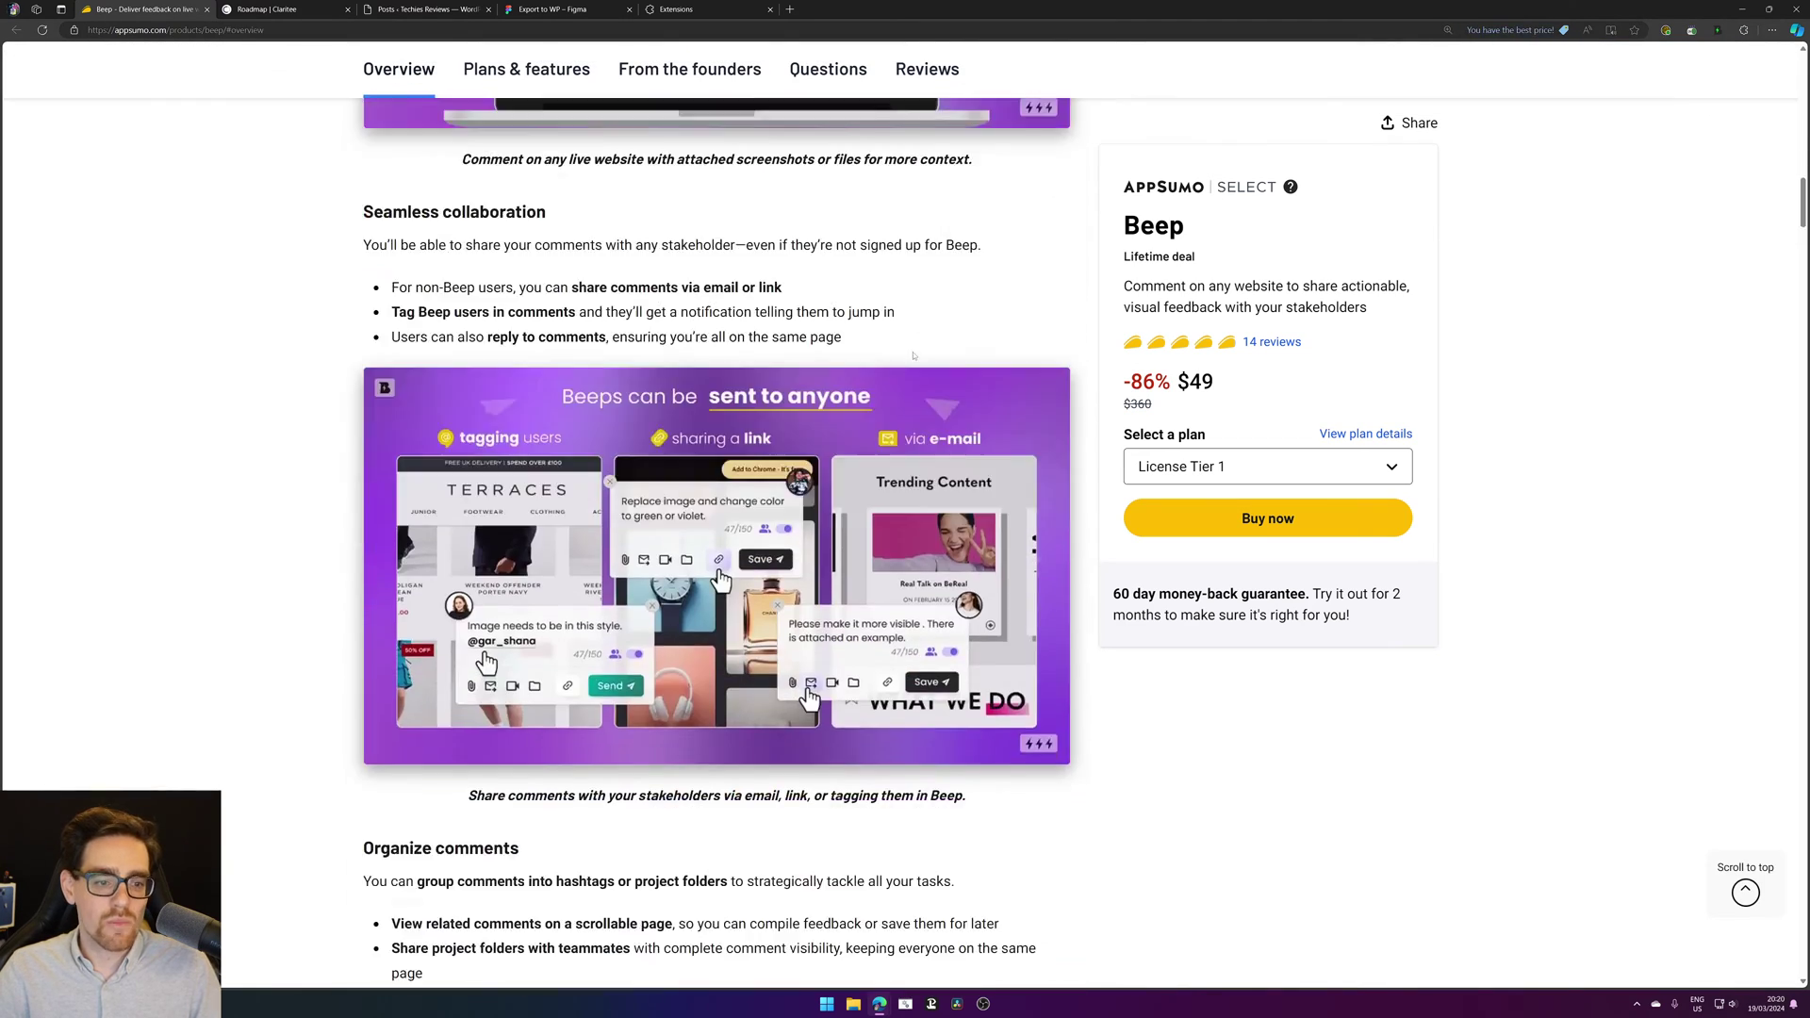
pyautogui.scroll(-12, 913, 355)
pyautogui.click(654, 442)
pyautogui.write('client')
pyautogui.press('Return')
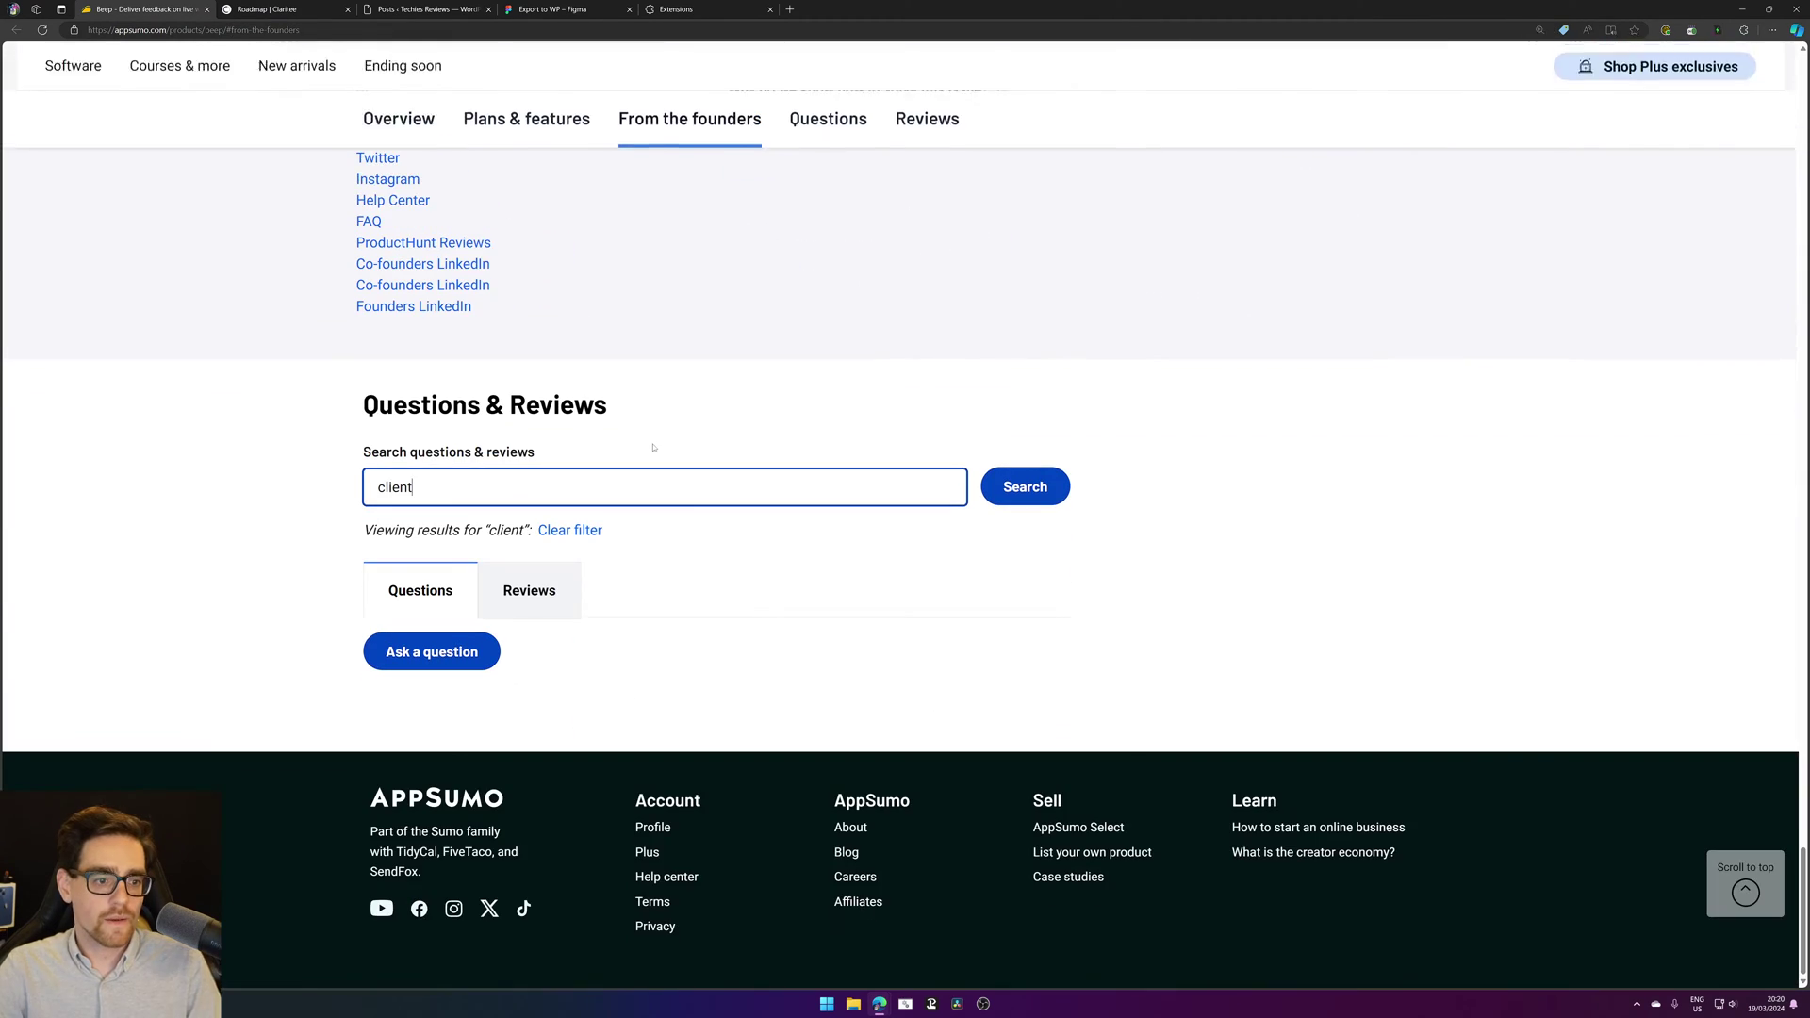
pyautogui.scroll(-3, 721, 422)
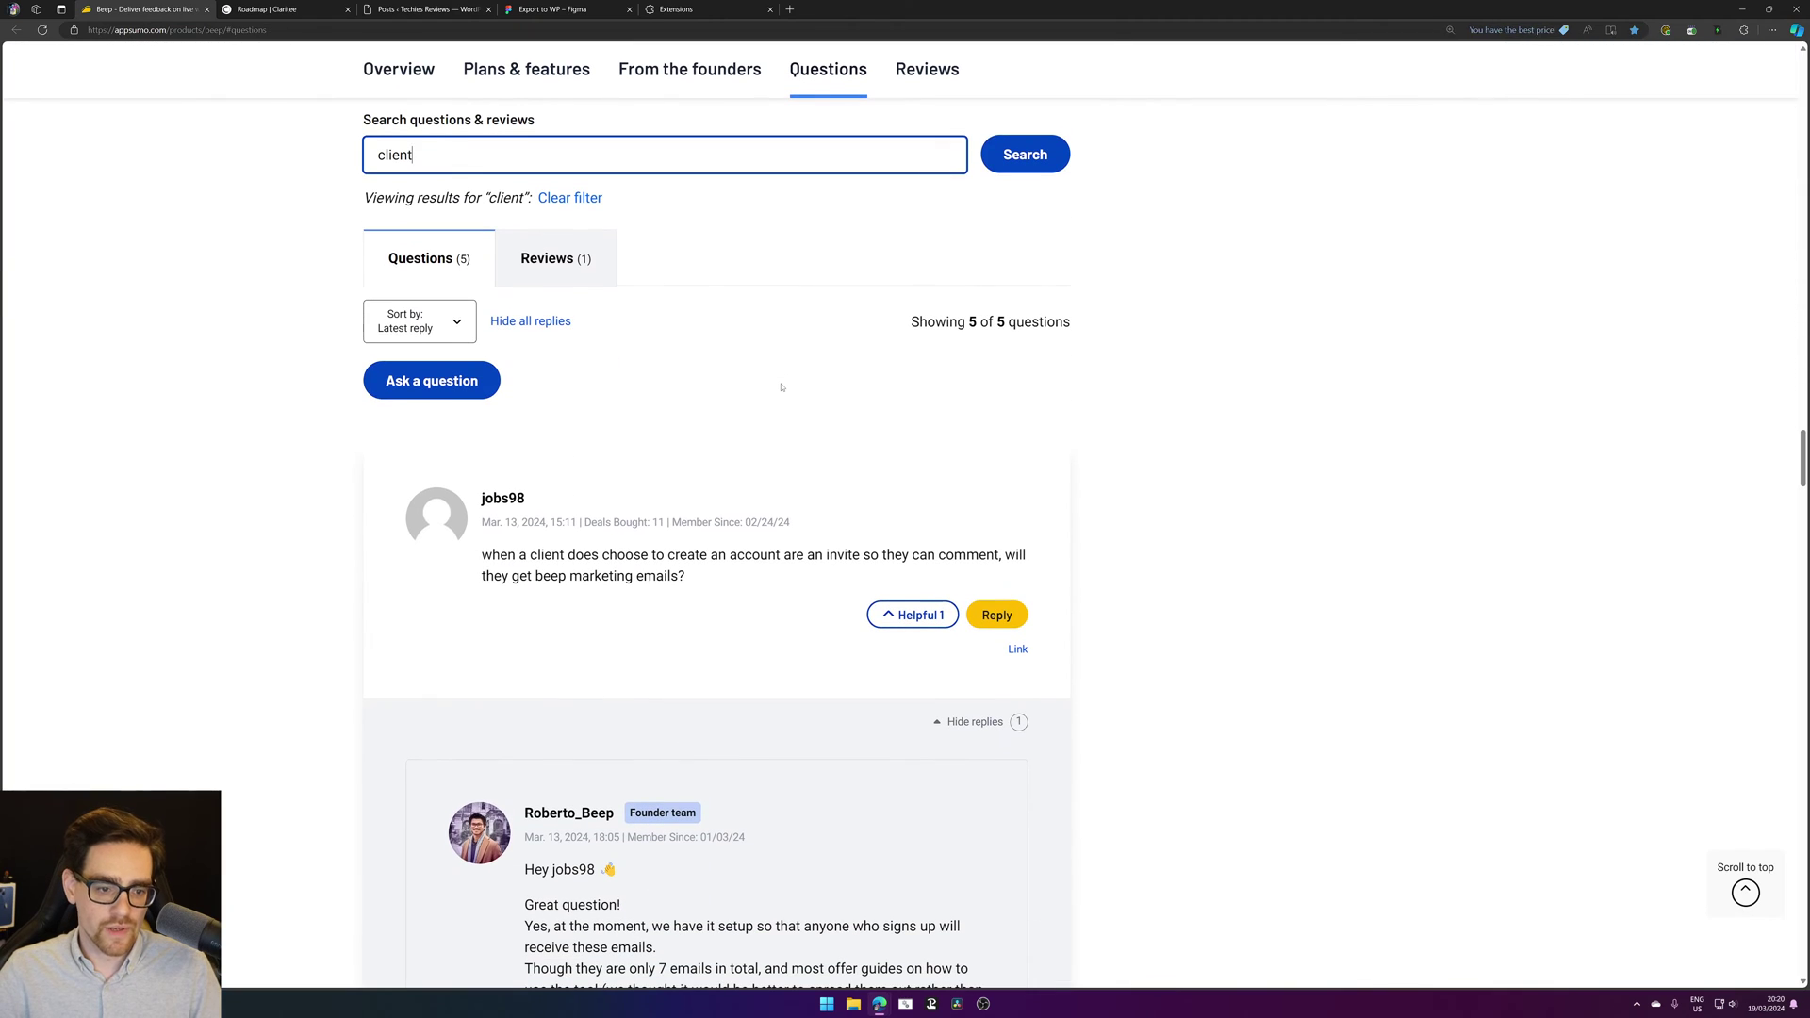
pyautogui.scroll(-3, 781, 386)
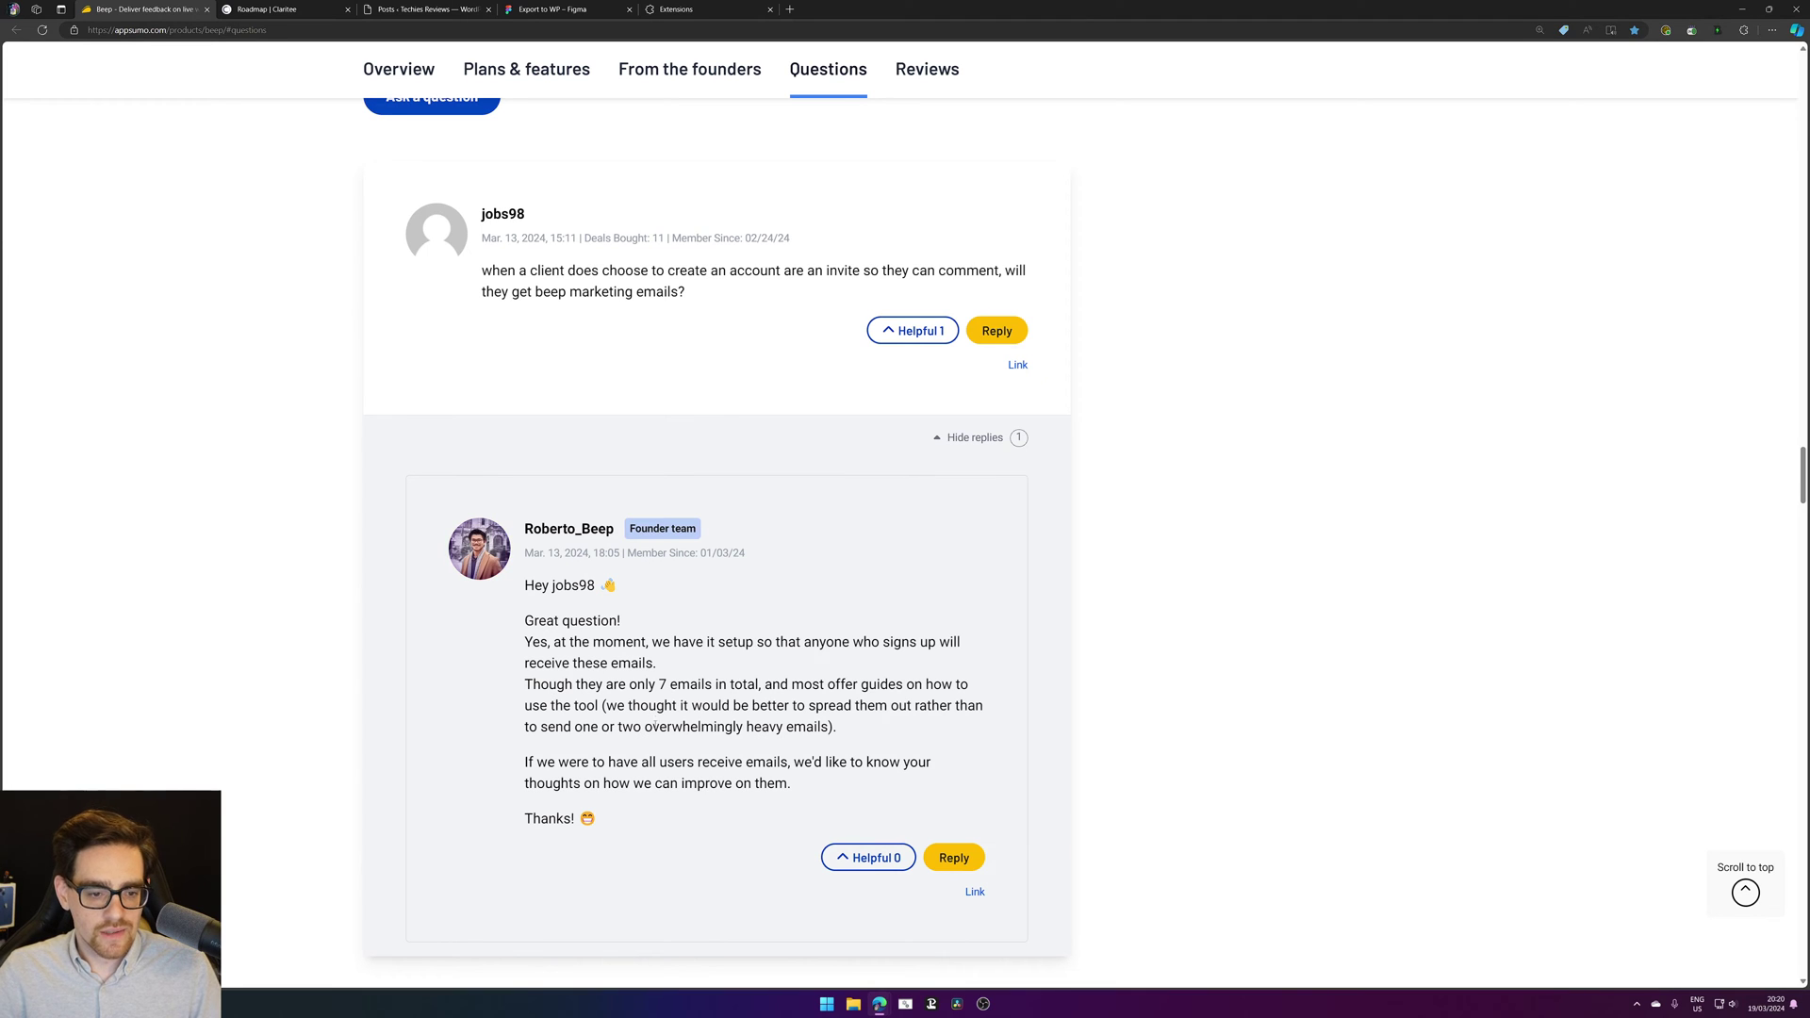
pyautogui.scroll(-3, 1051, 650)
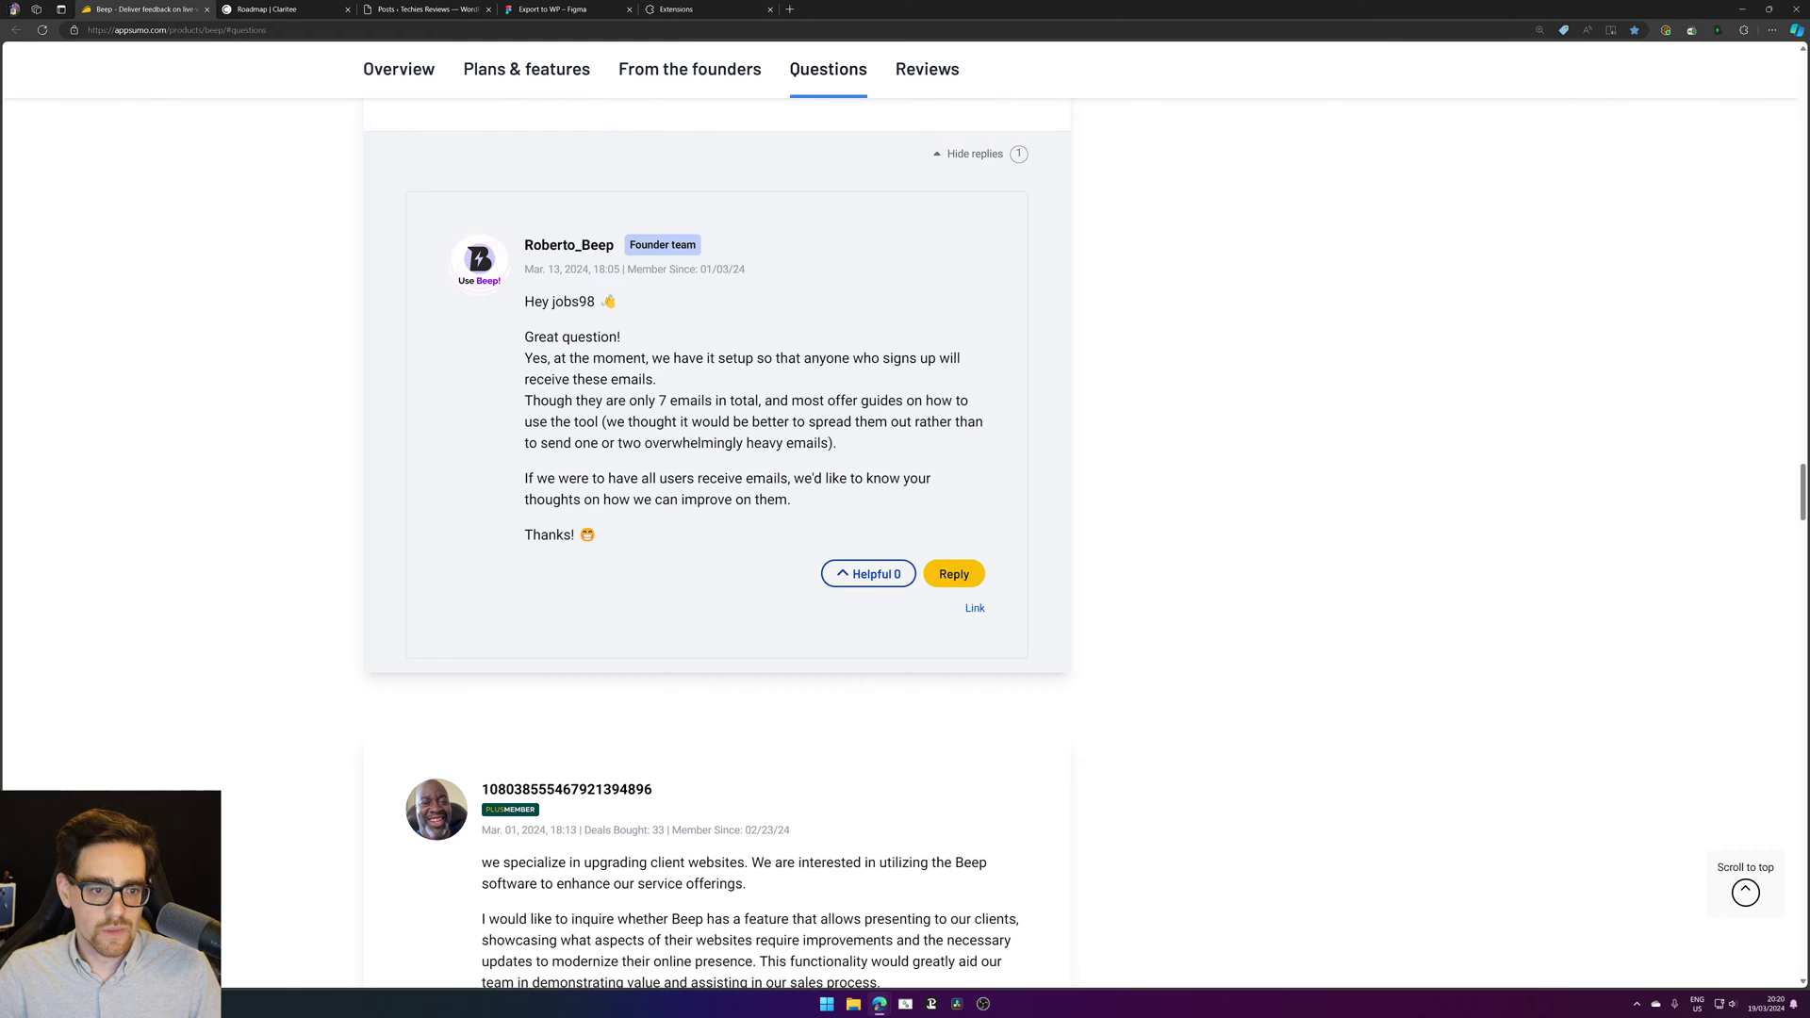
pyautogui.scroll(-10, 563, 460)
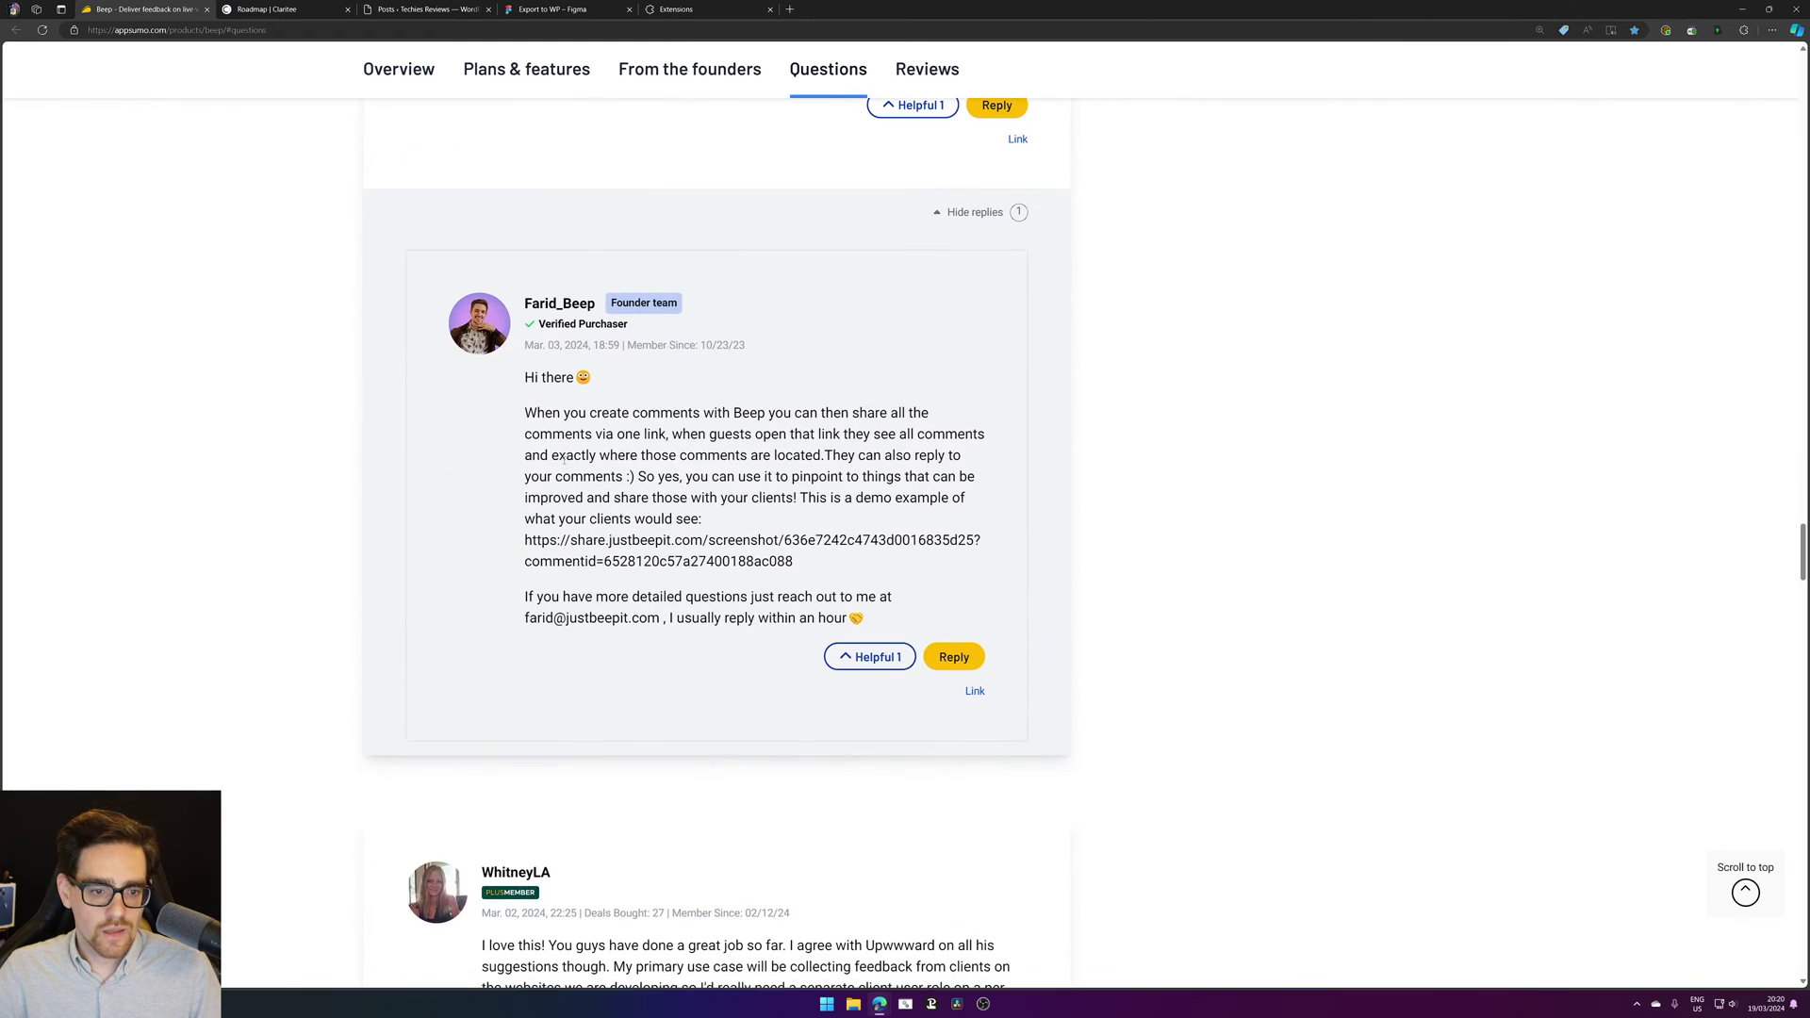
# Step: Find "client" in the page text and read the founder reply about a client user role and advanced guest mode
pyautogui.hotkey('ctrl', 'f')
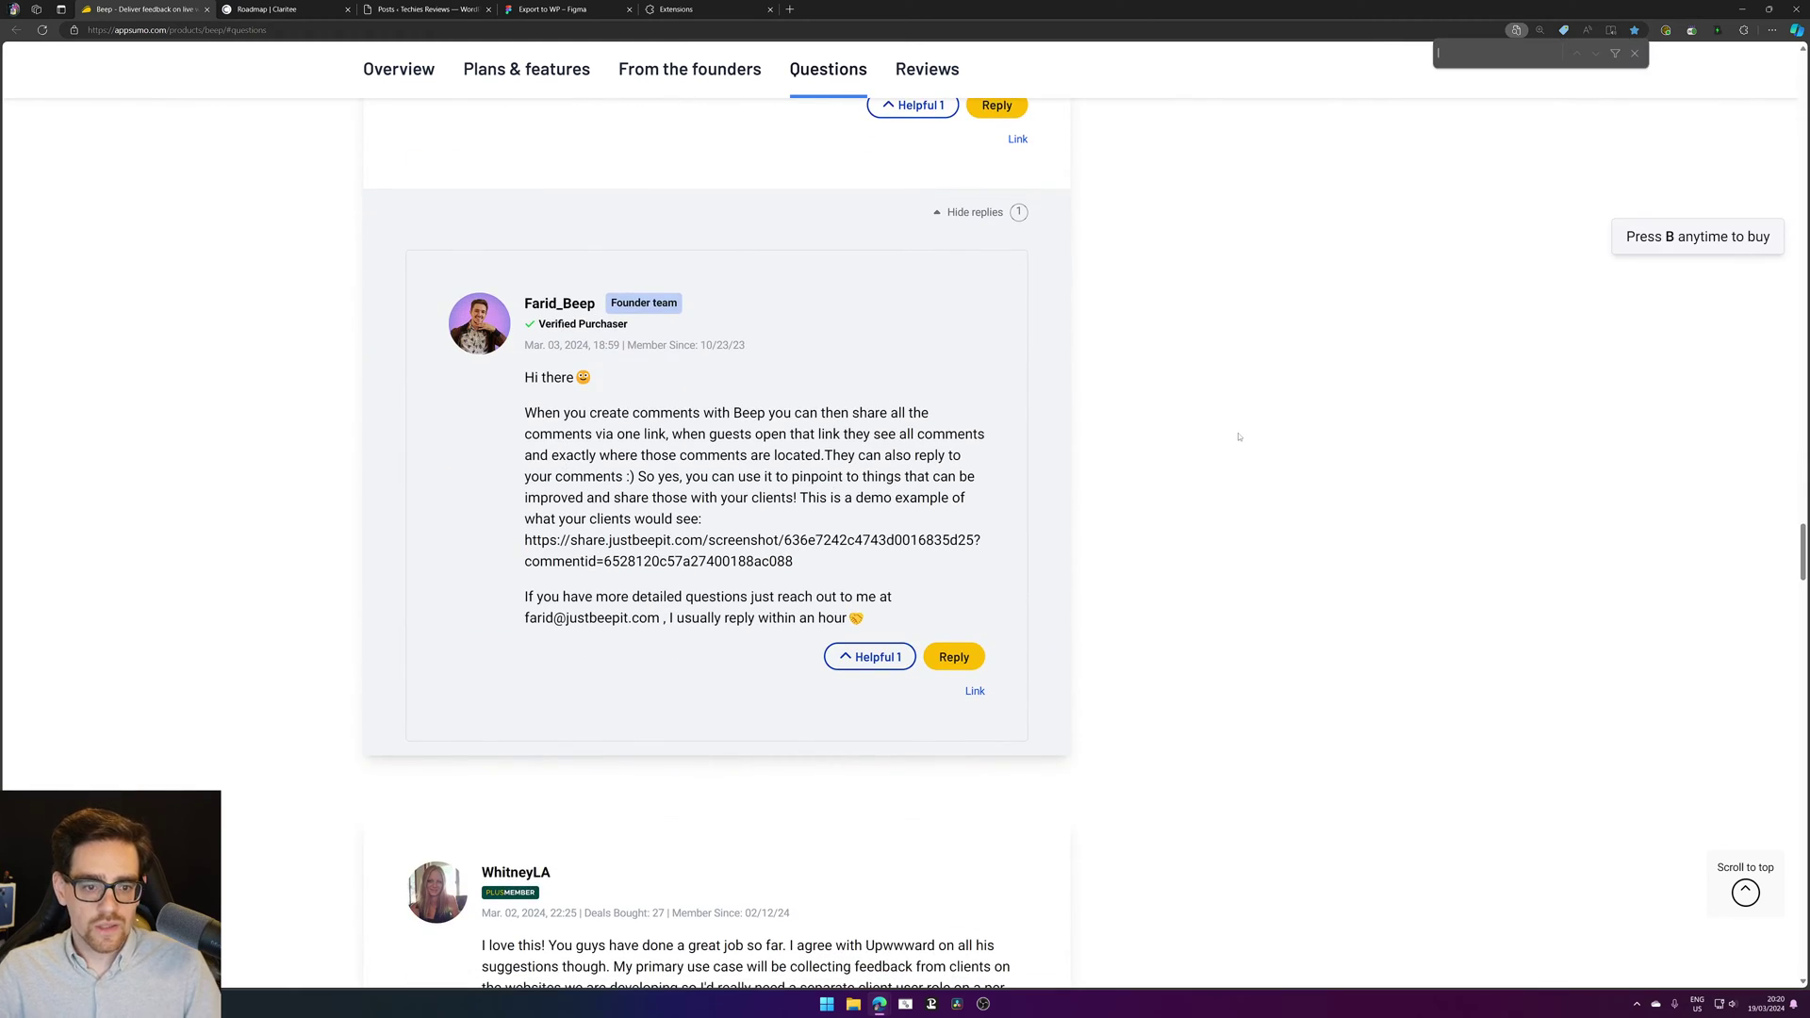
pyautogui.write('client')
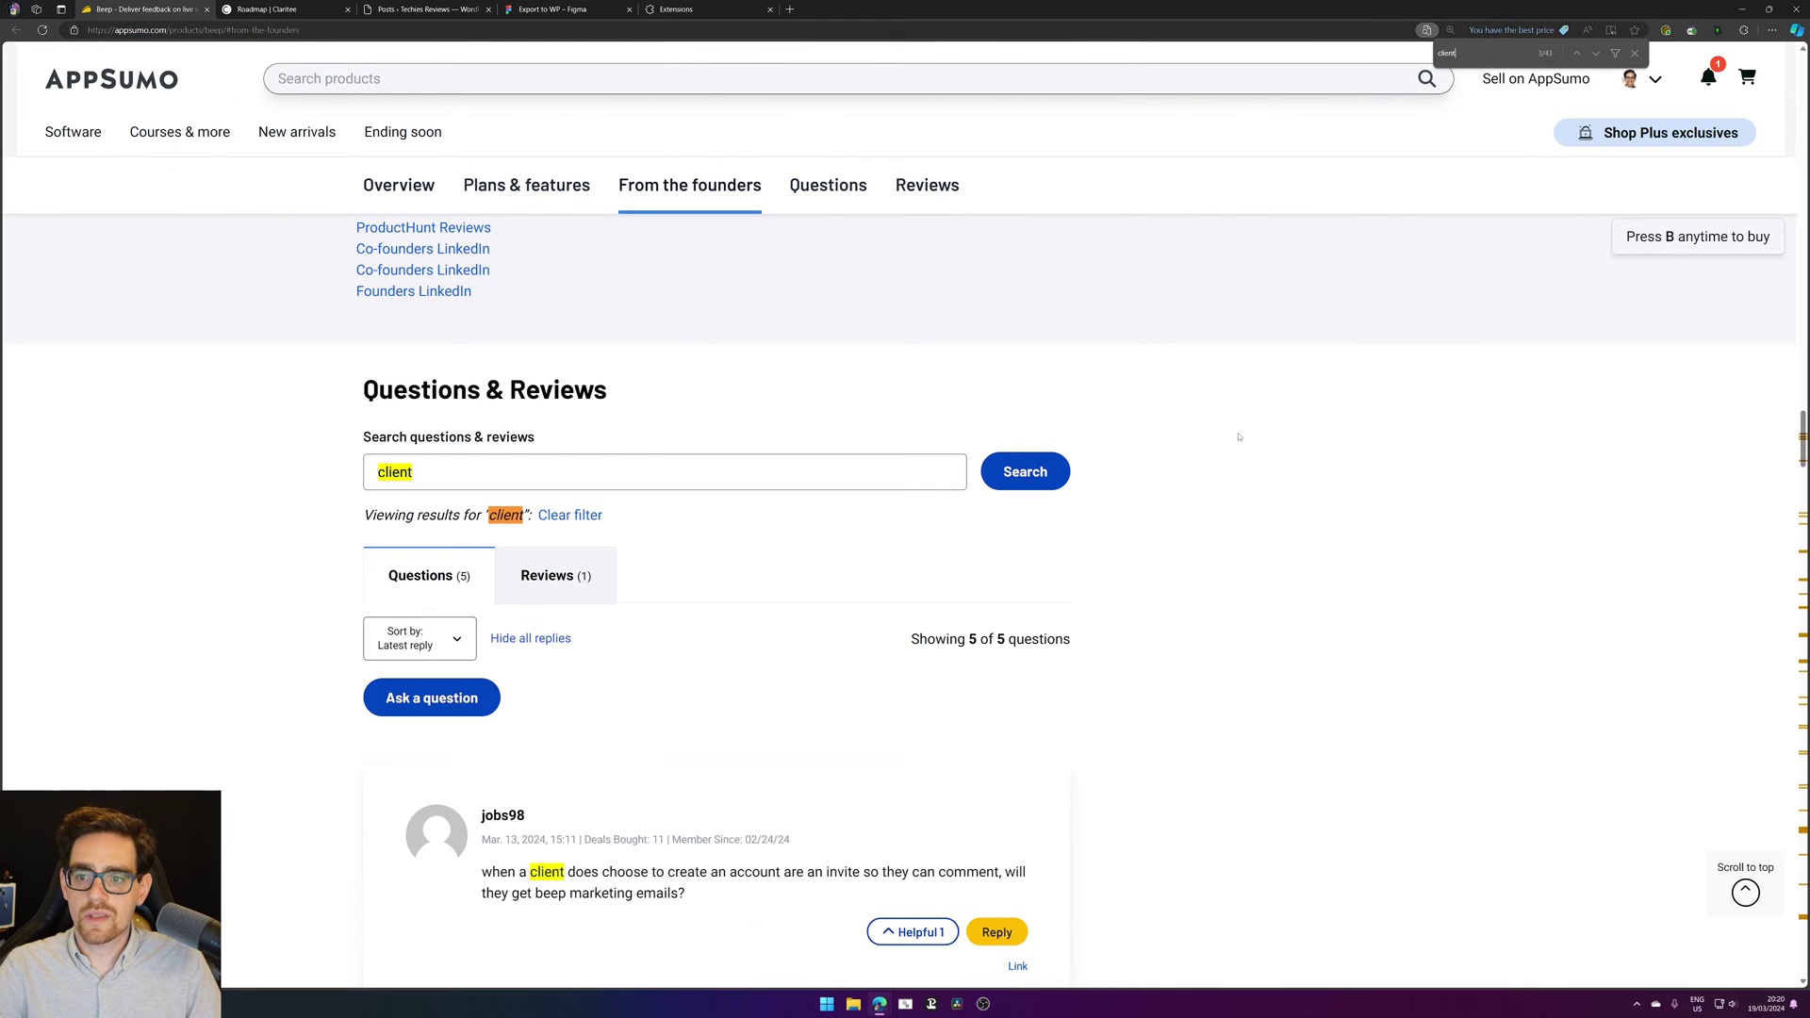
pyautogui.press('Return')
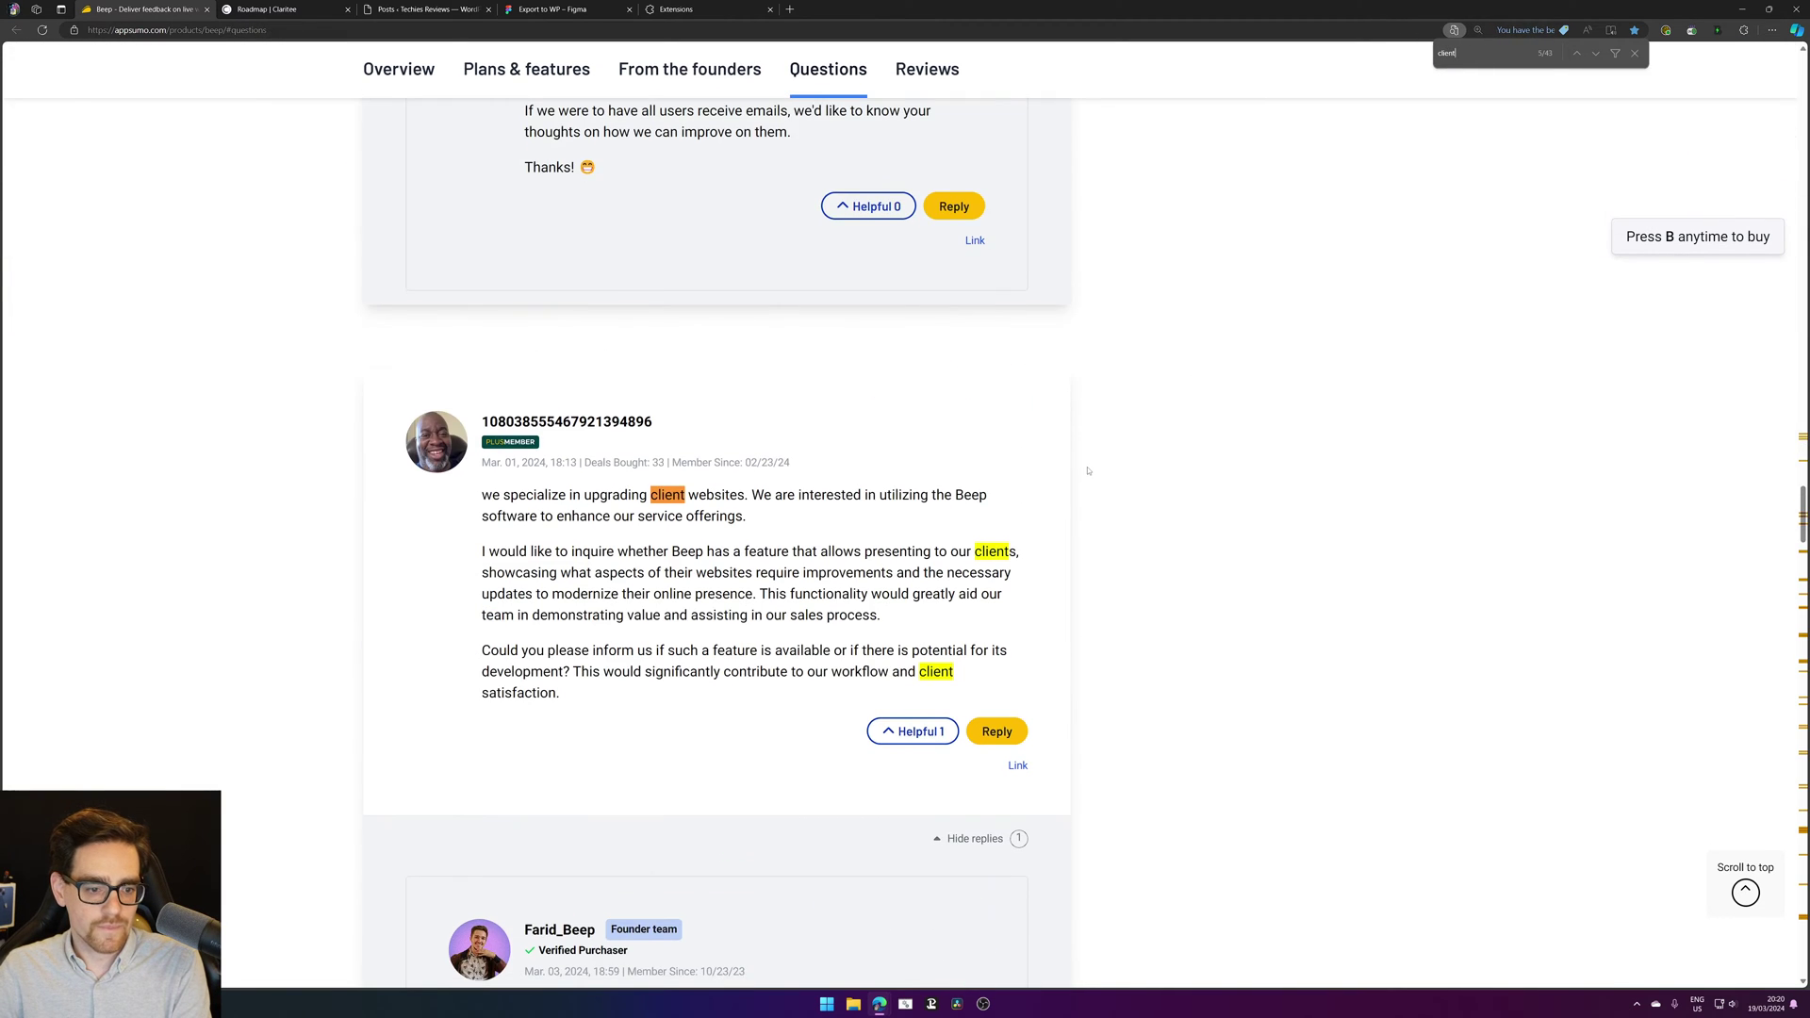
pyautogui.scroll(-4, 1086, 475)
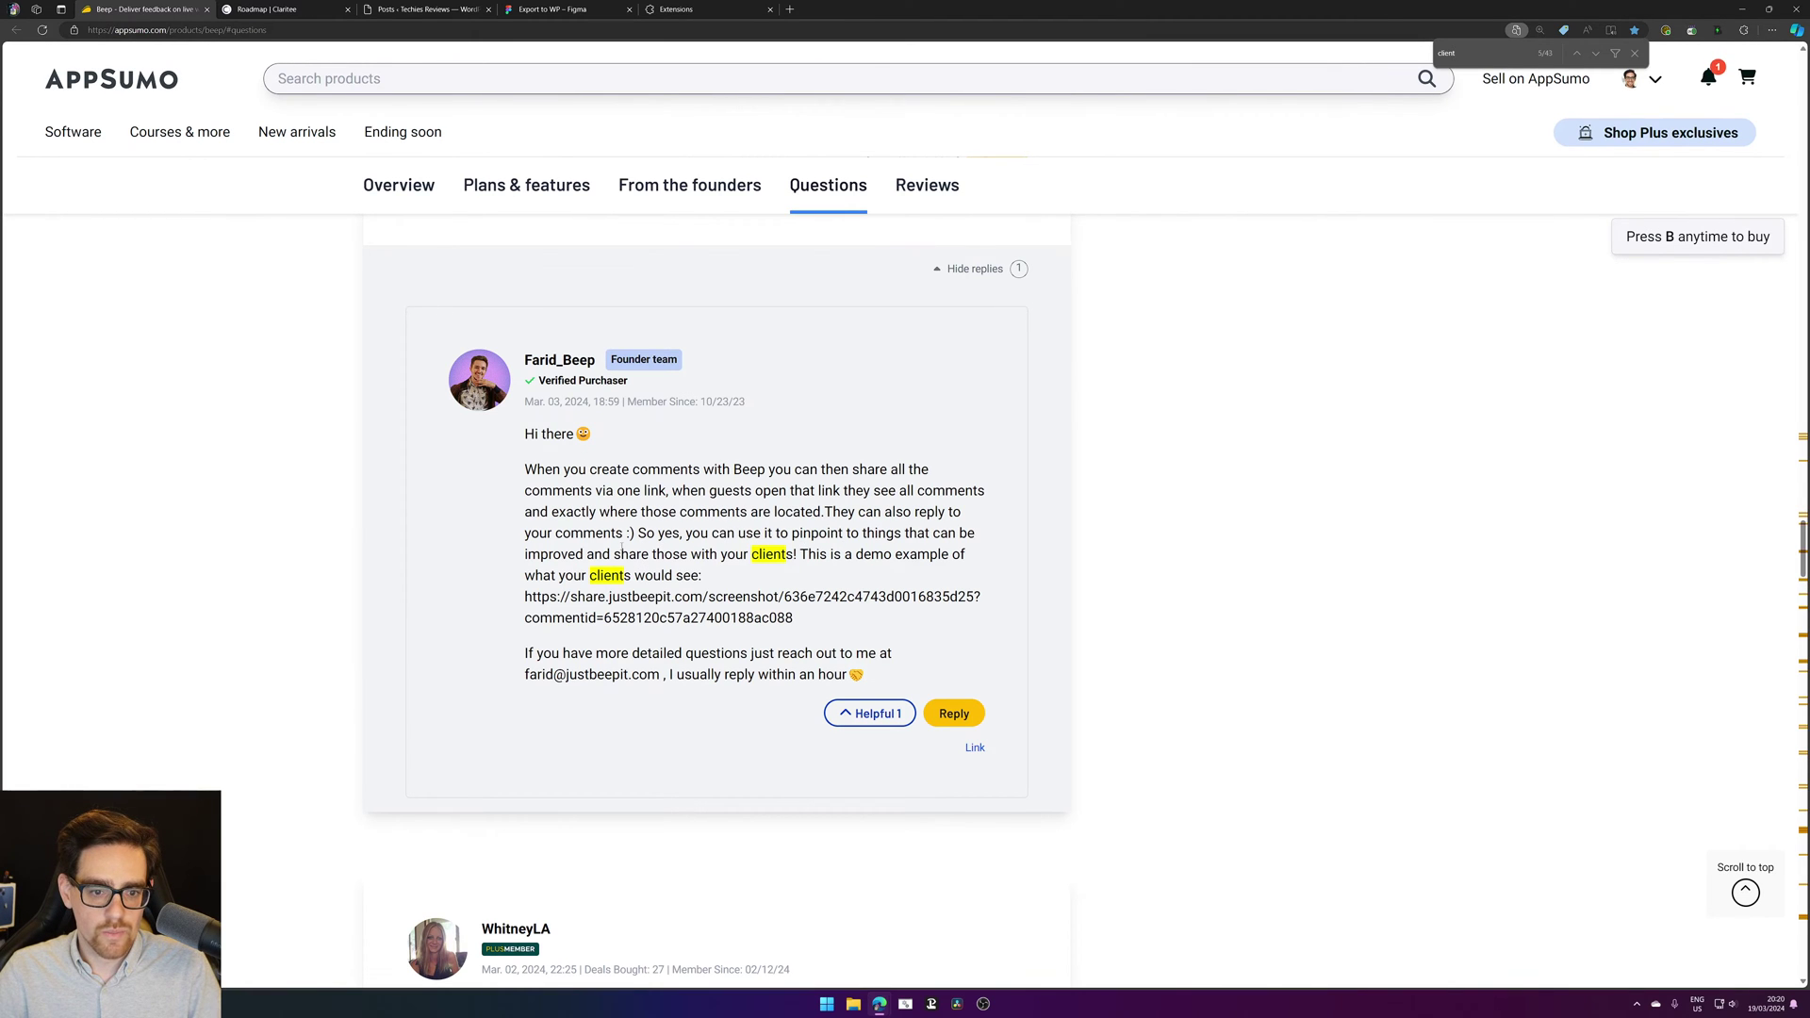
pyautogui.scroll(-12, 716, 583)
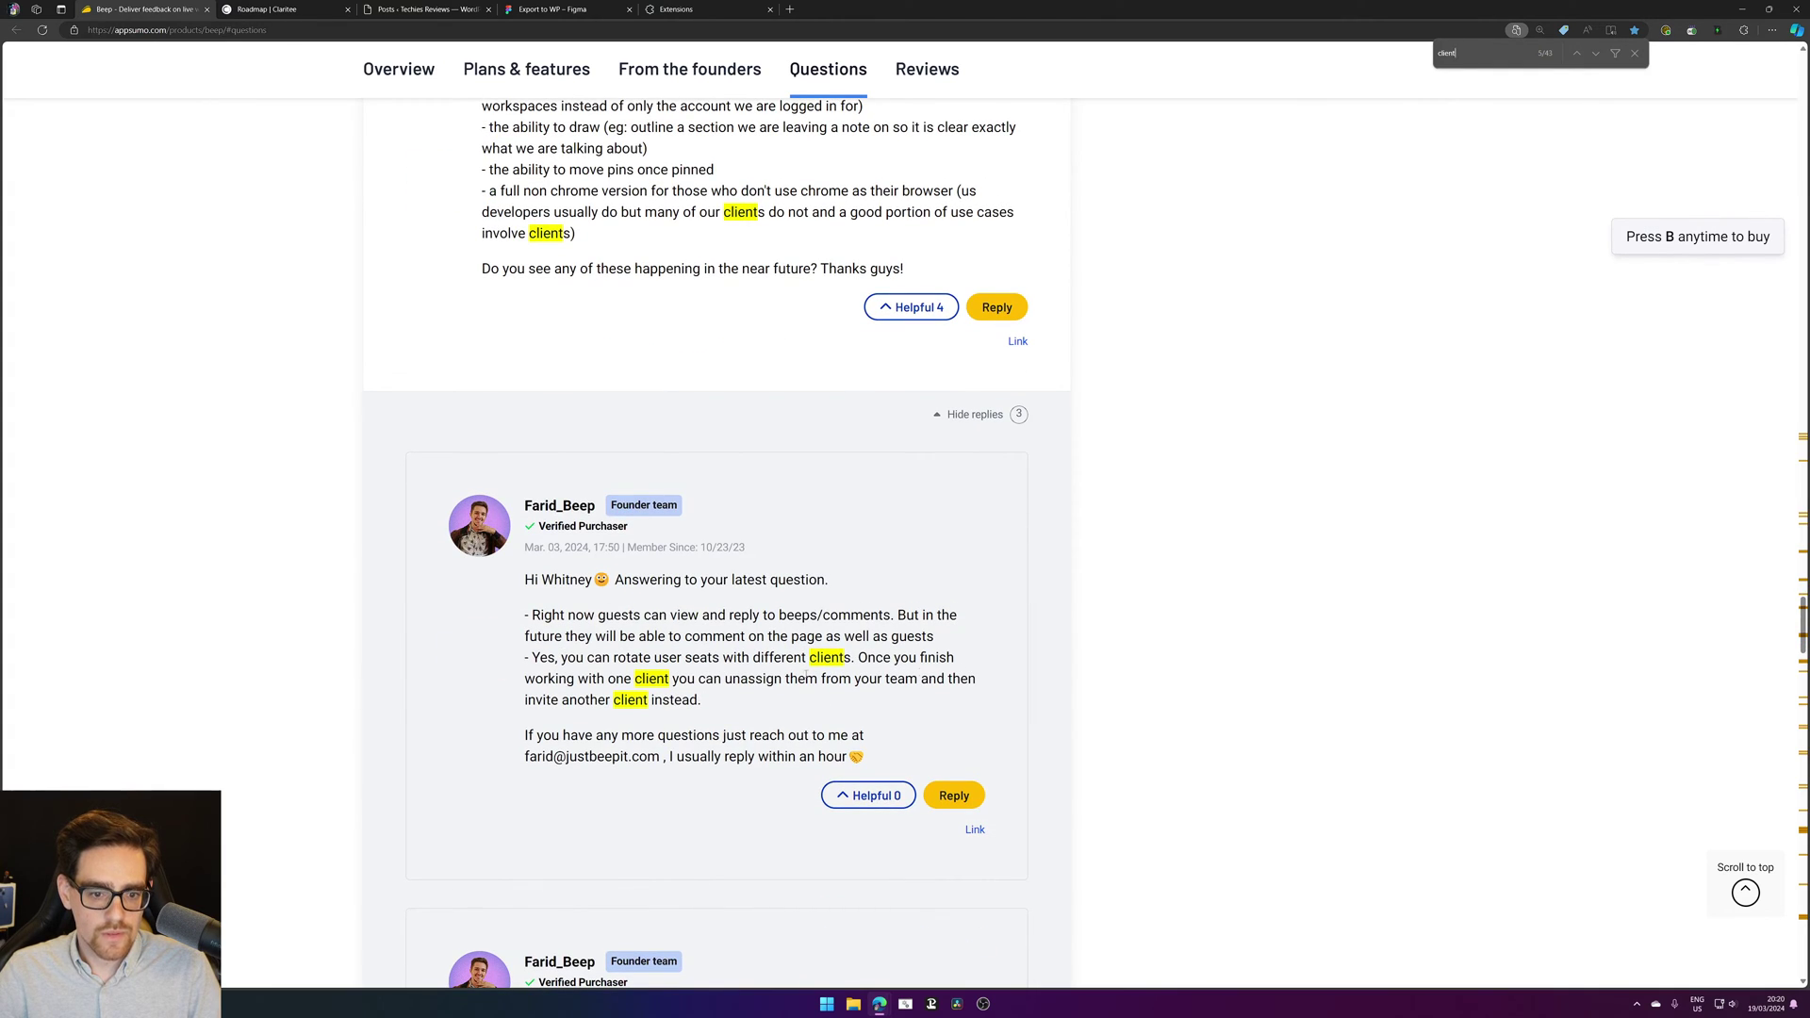
pyautogui.scroll(-7, 712, 600)
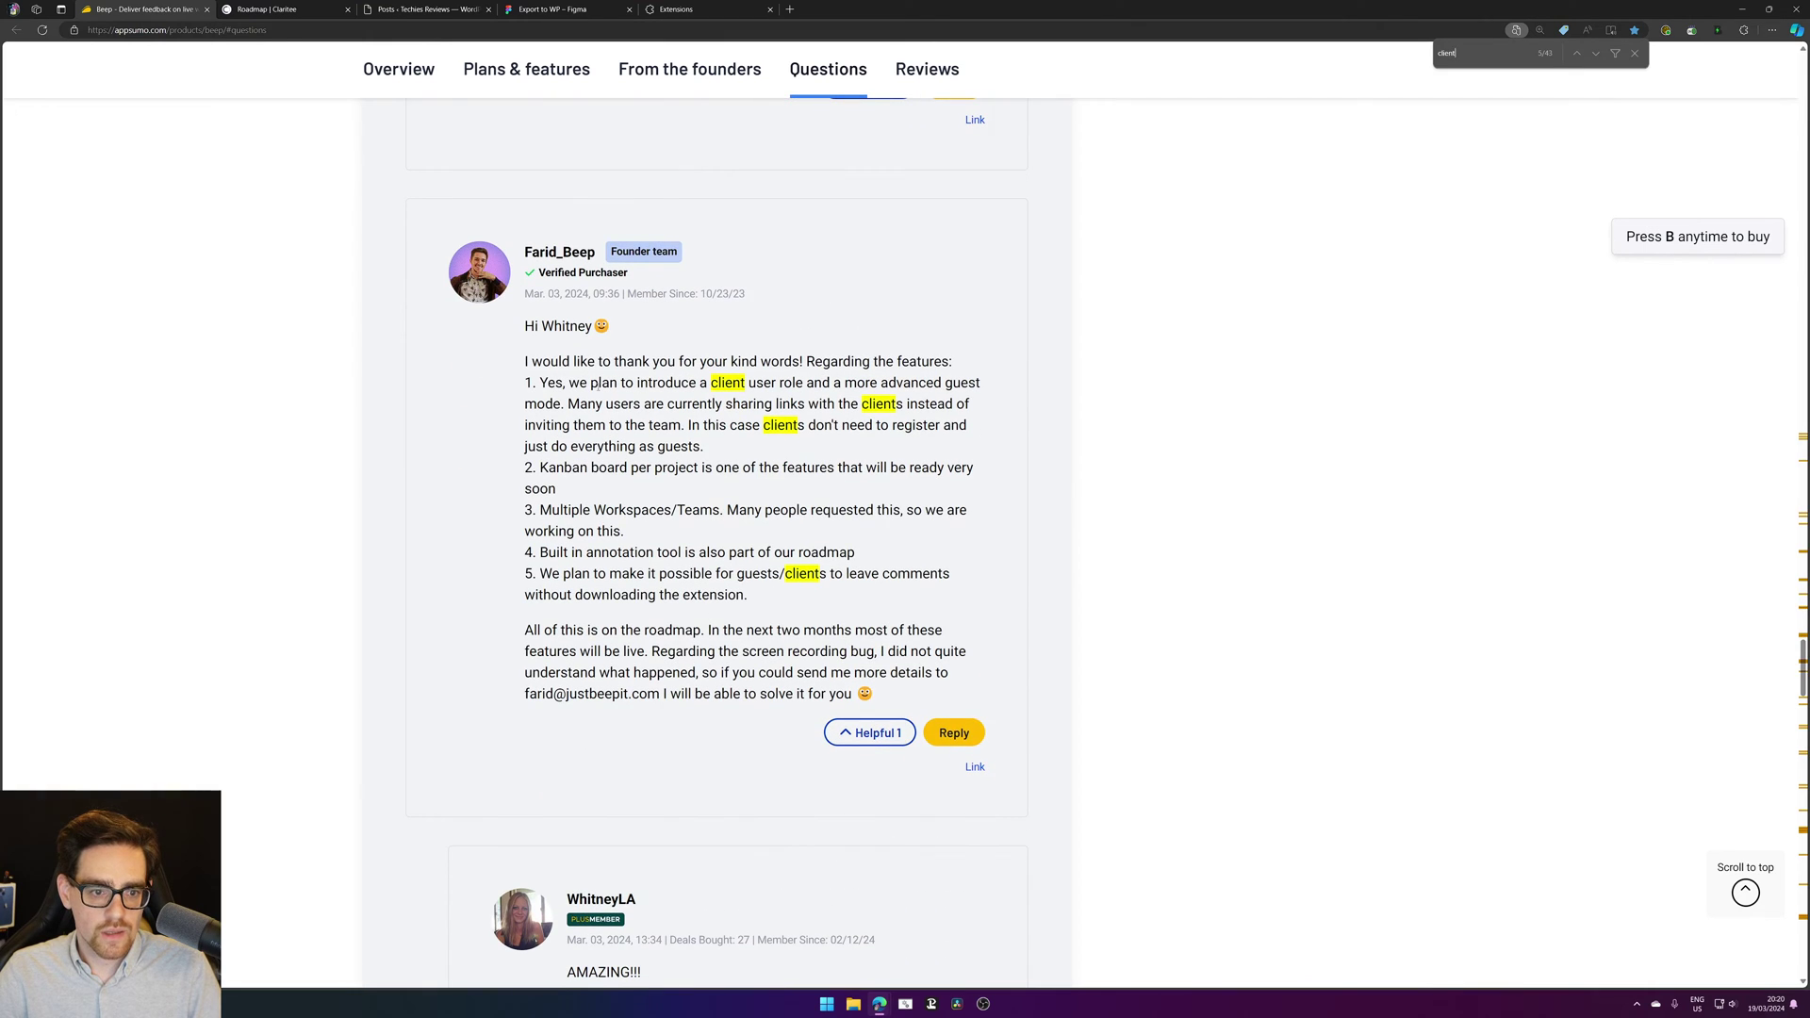
pyautogui.moveTo(539, 382)
pyautogui.mouseDown()
pyautogui.moveTo(978, 383)
pyautogui.moveTo(971, 405)
pyautogui.moveTo(525, 425)
pyautogui.moveTo(611, 406)
pyautogui.moveTo(545, 405)
pyautogui.moveTo(919, 426)
pyautogui.moveTo(704, 446)
pyautogui.moveTo(494, 379)
pyautogui.moveTo(528, 383)
pyautogui.mouseUp()
pyautogui.click(588, 401)
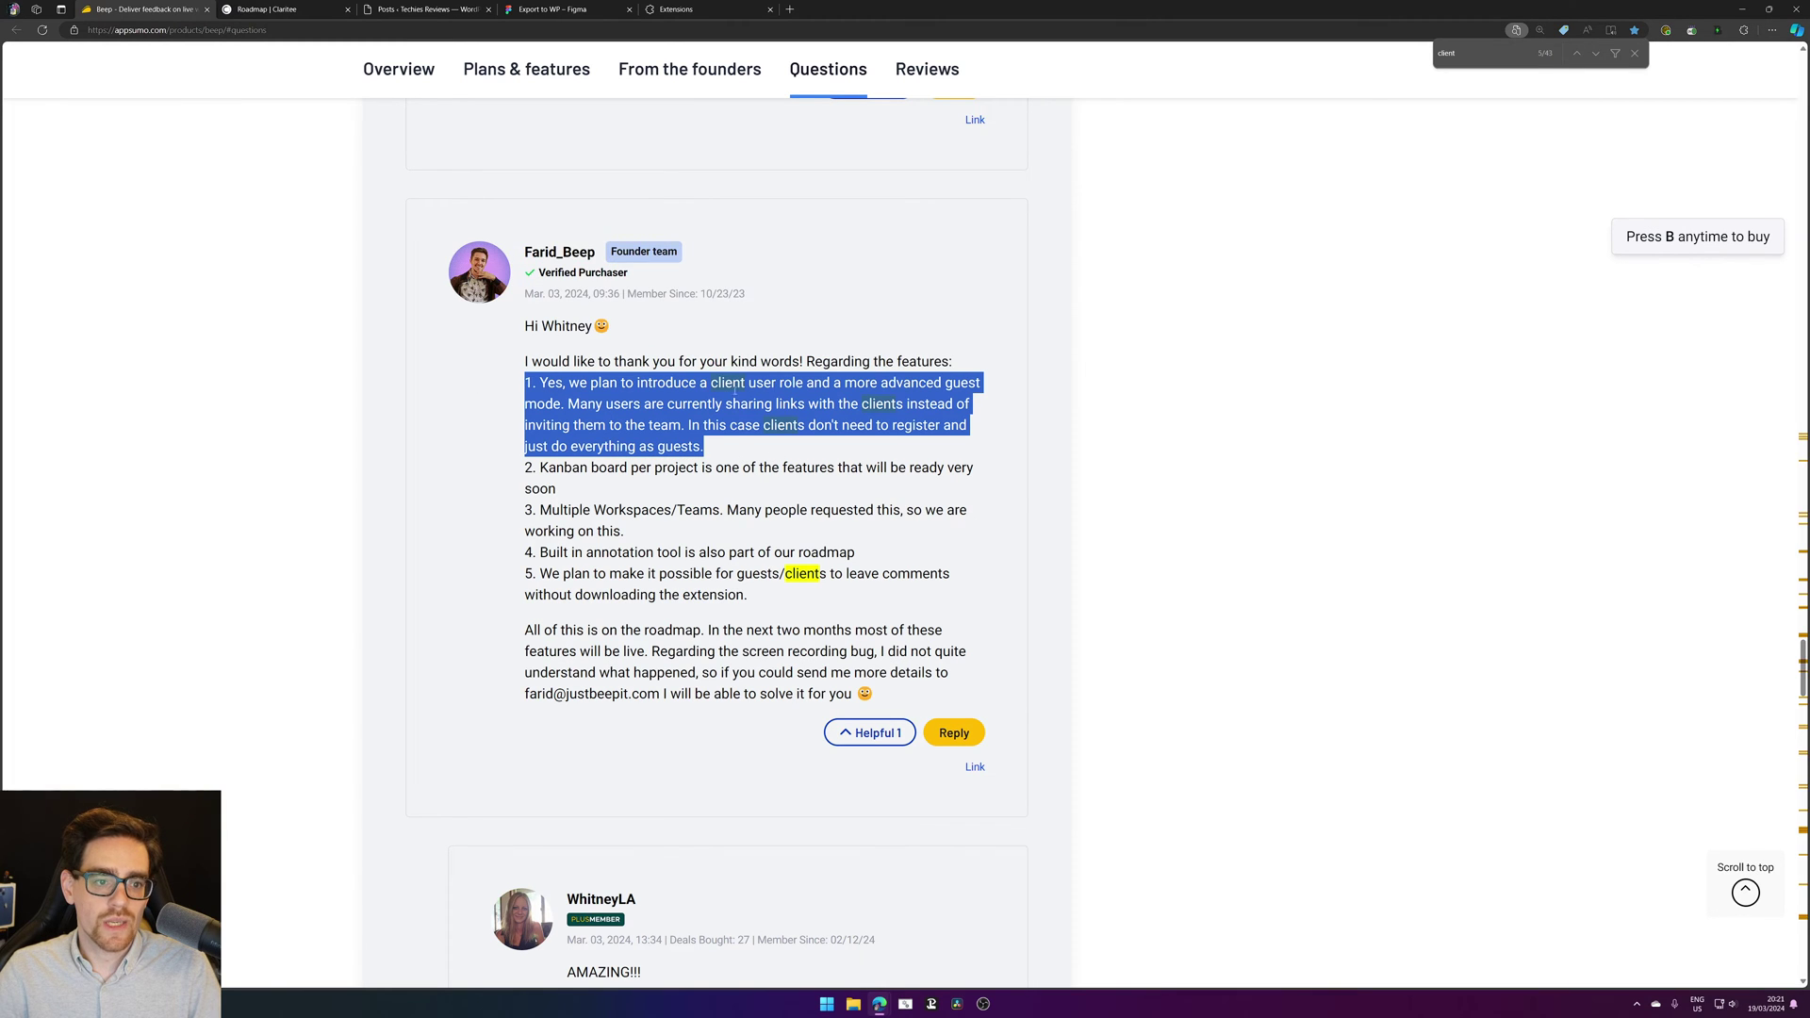
pyautogui.click(779, 386)
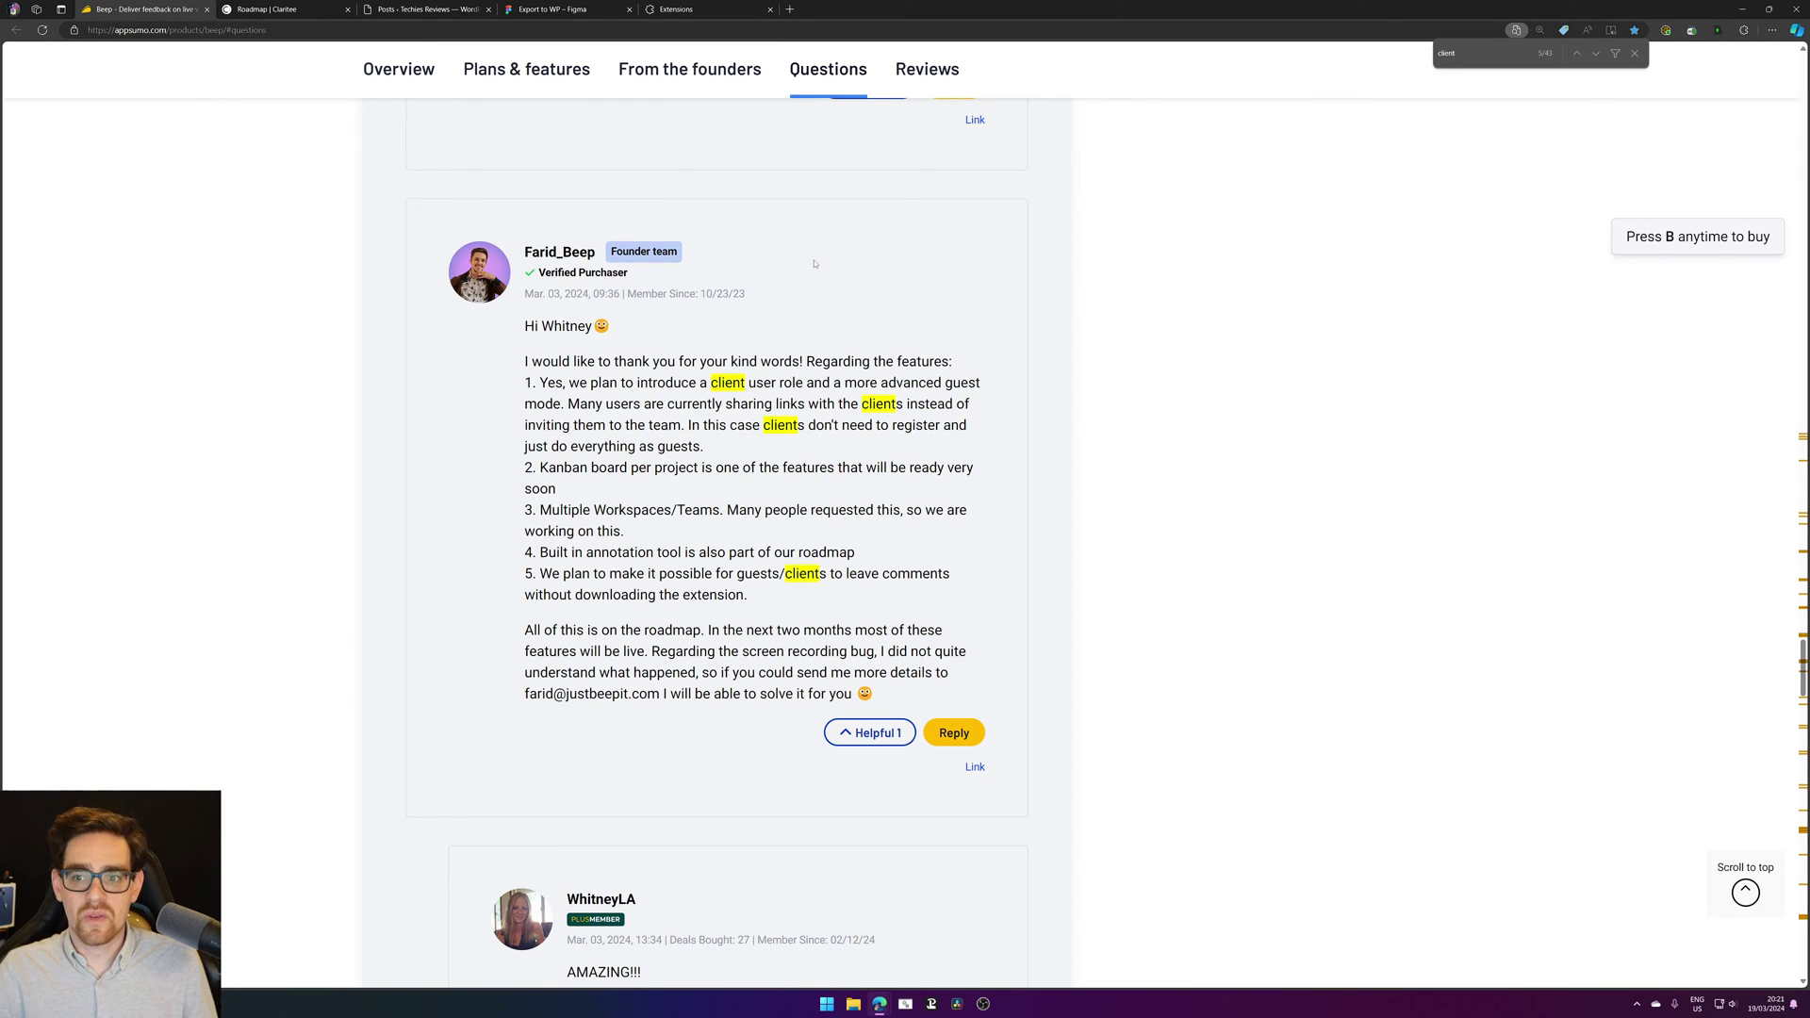
# Step: Add and save a Beep comment reading "feedback" beside the header of the founder's reply on planned features
pyautogui.click(931, 284)
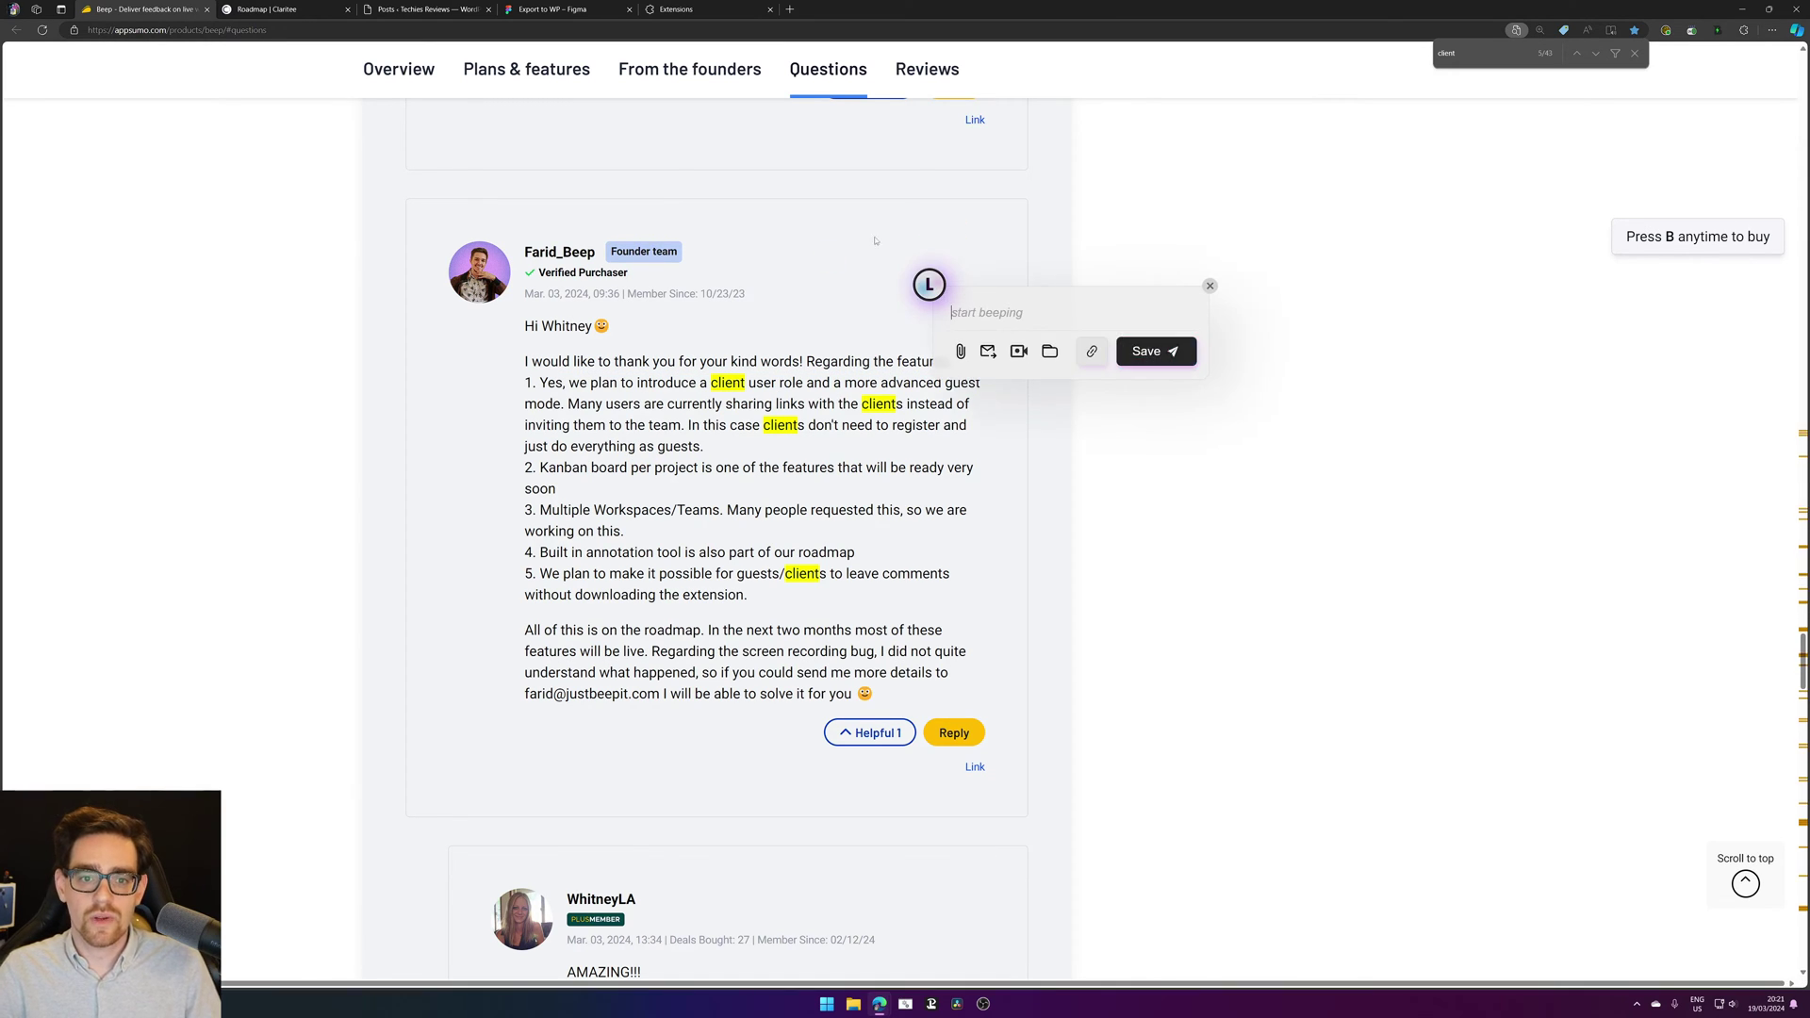
pyautogui.write('t')
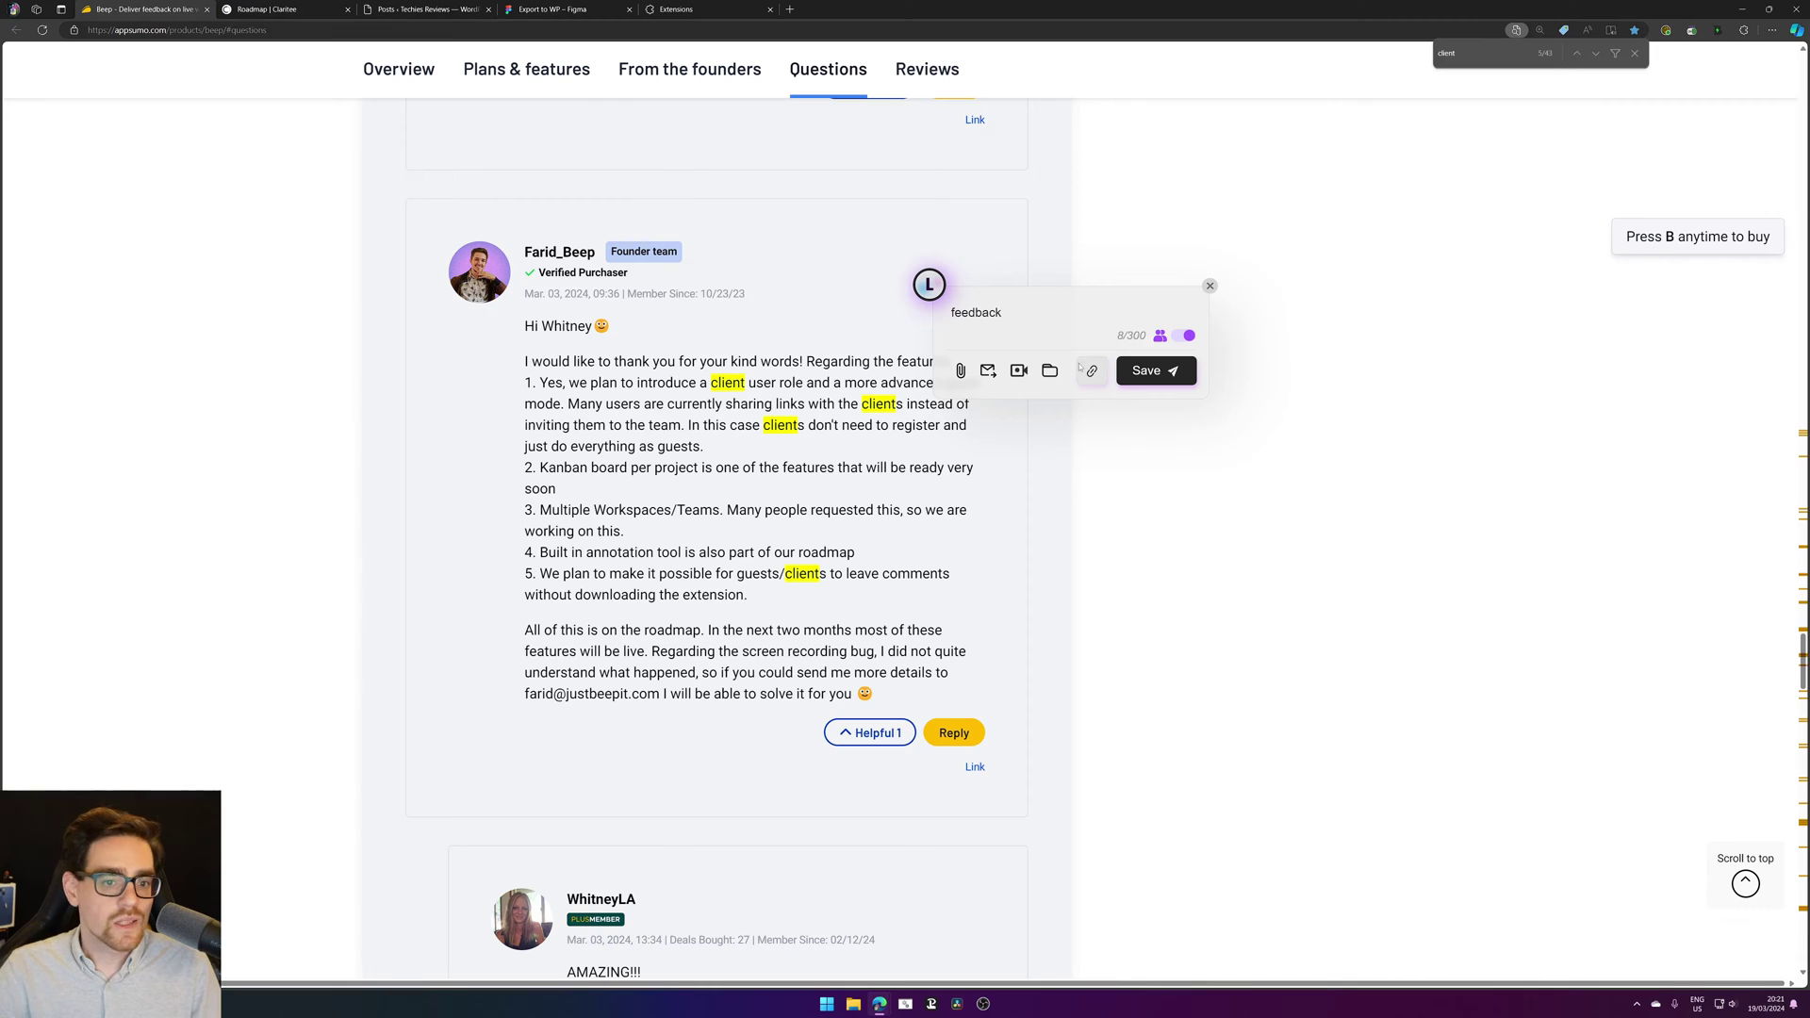
pyautogui.click(1155, 371)
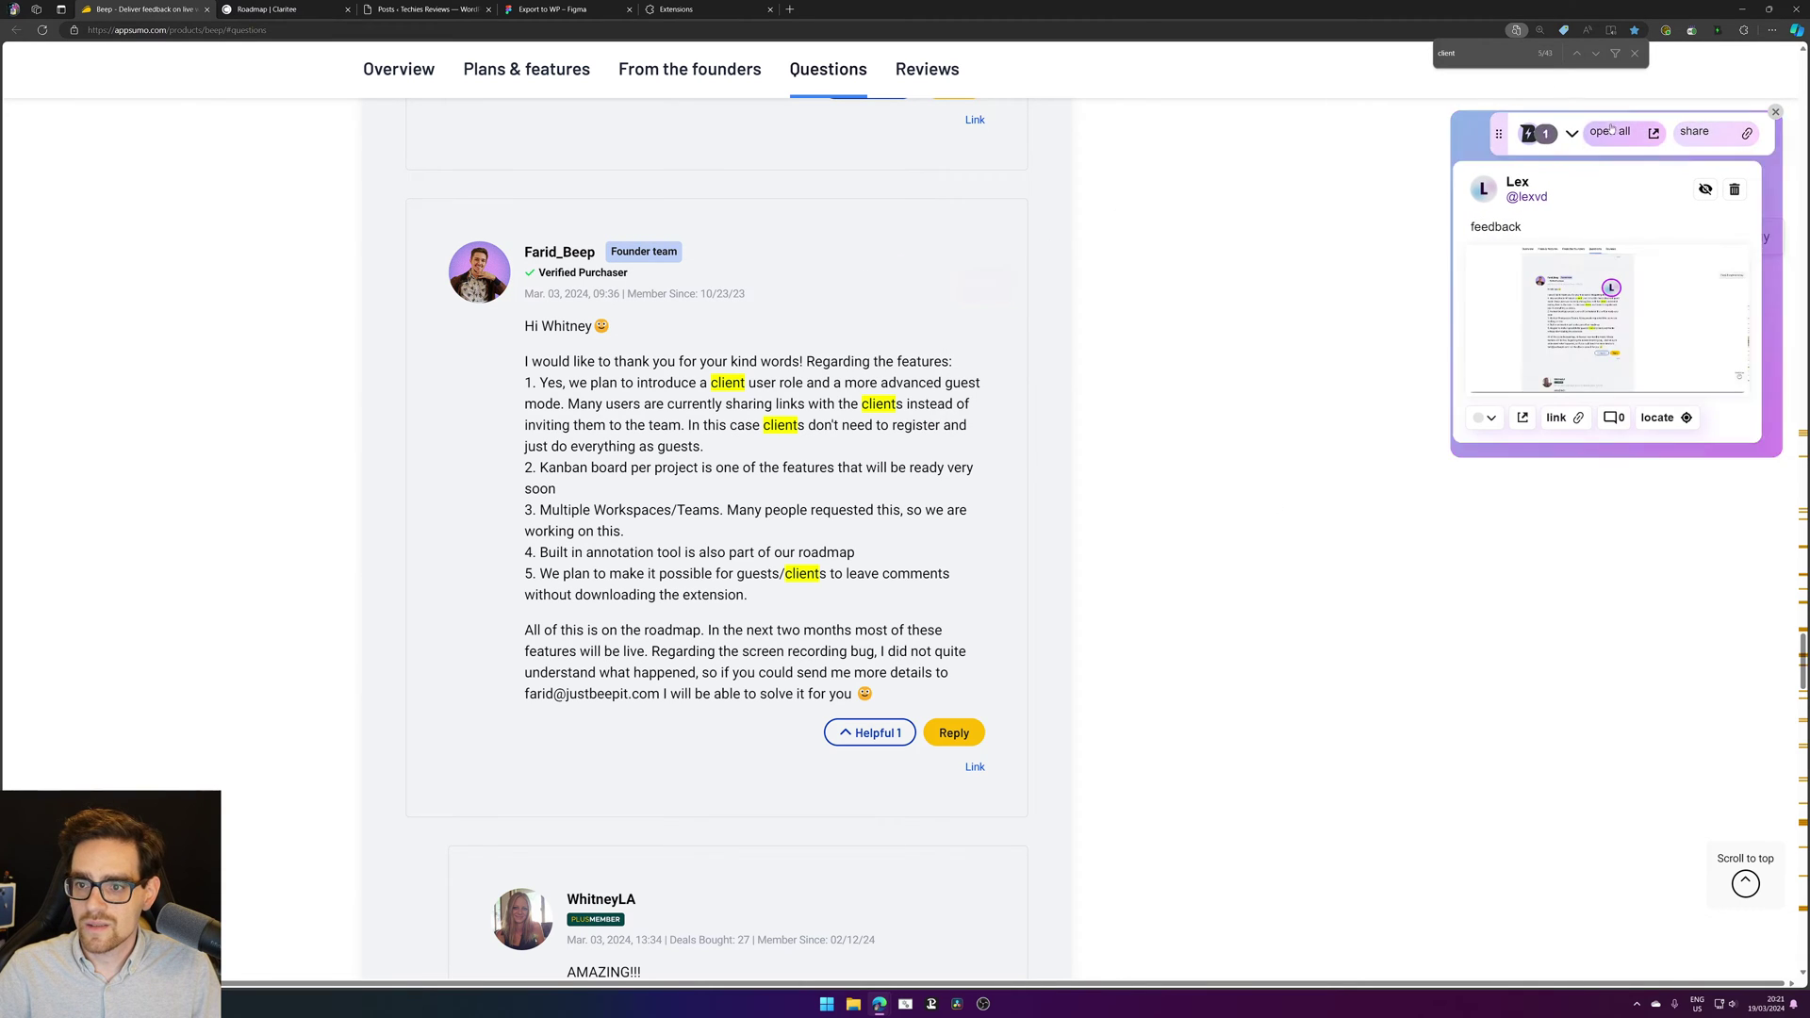
# Step: Open all of the page's Beep comments in the shared view, then collapse and expand its comment sidebar
pyautogui.click(1610, 128)
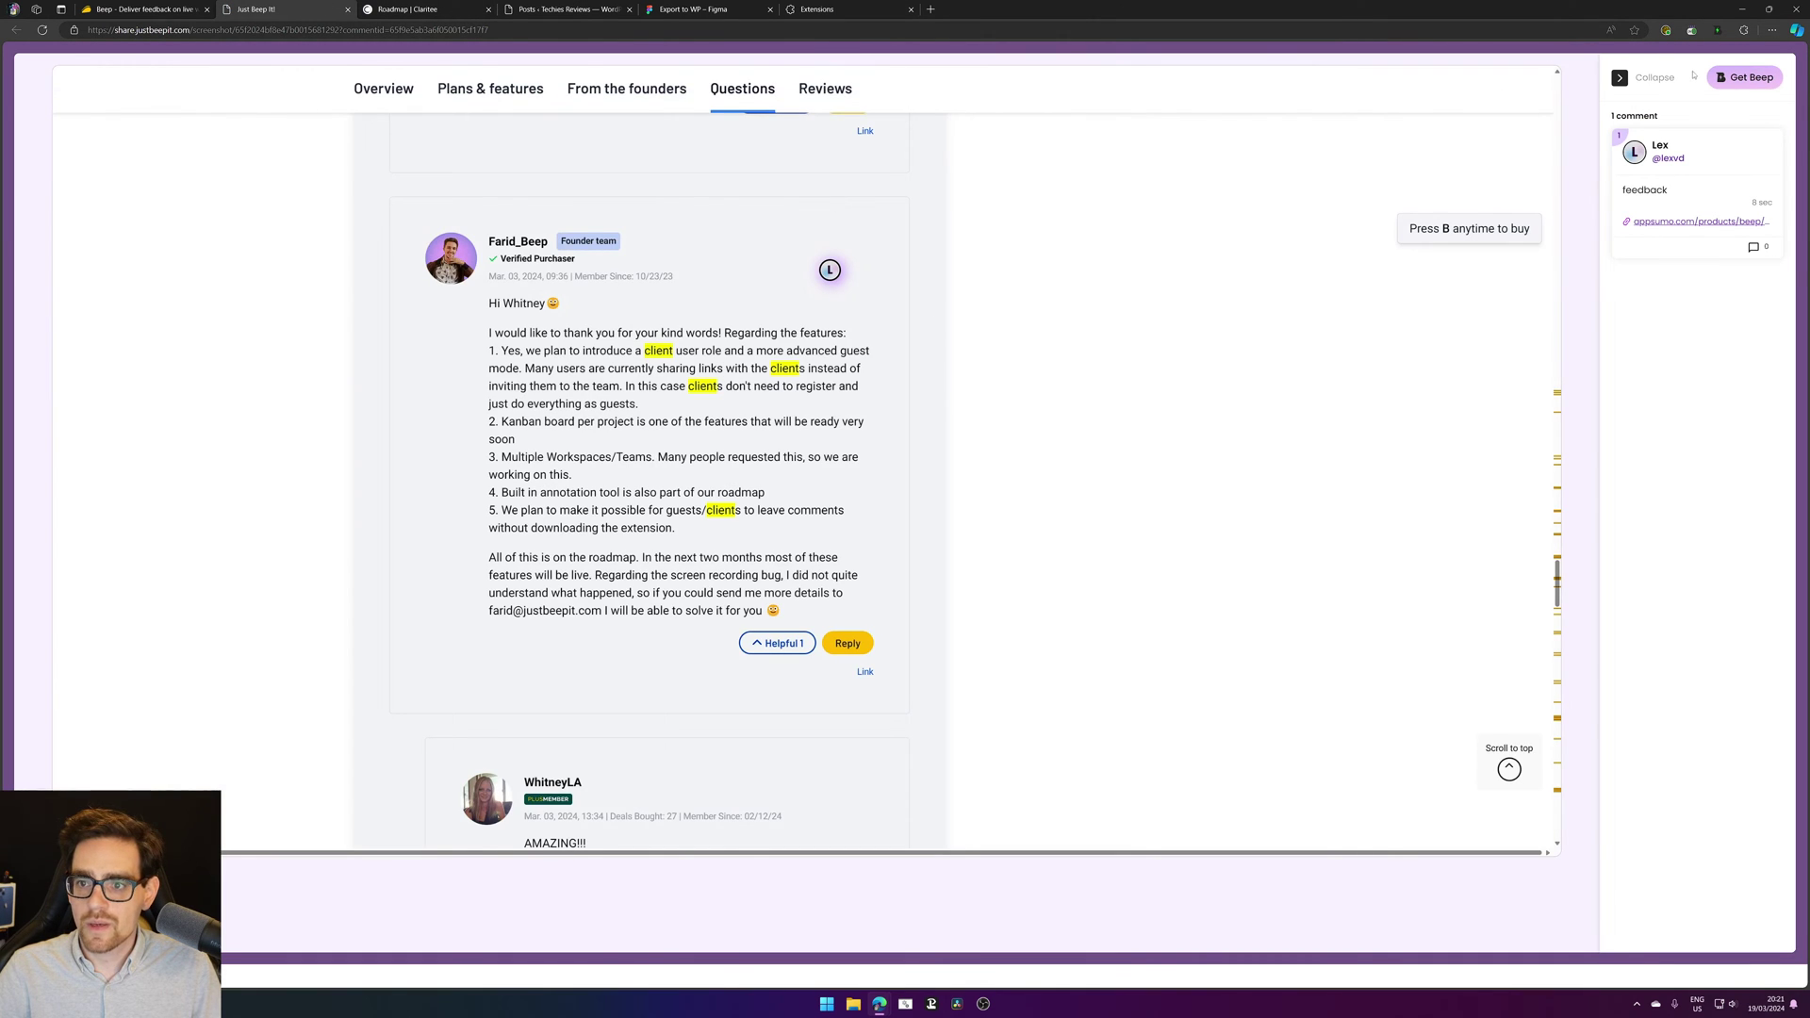
pyautogui.click(1621, 78)
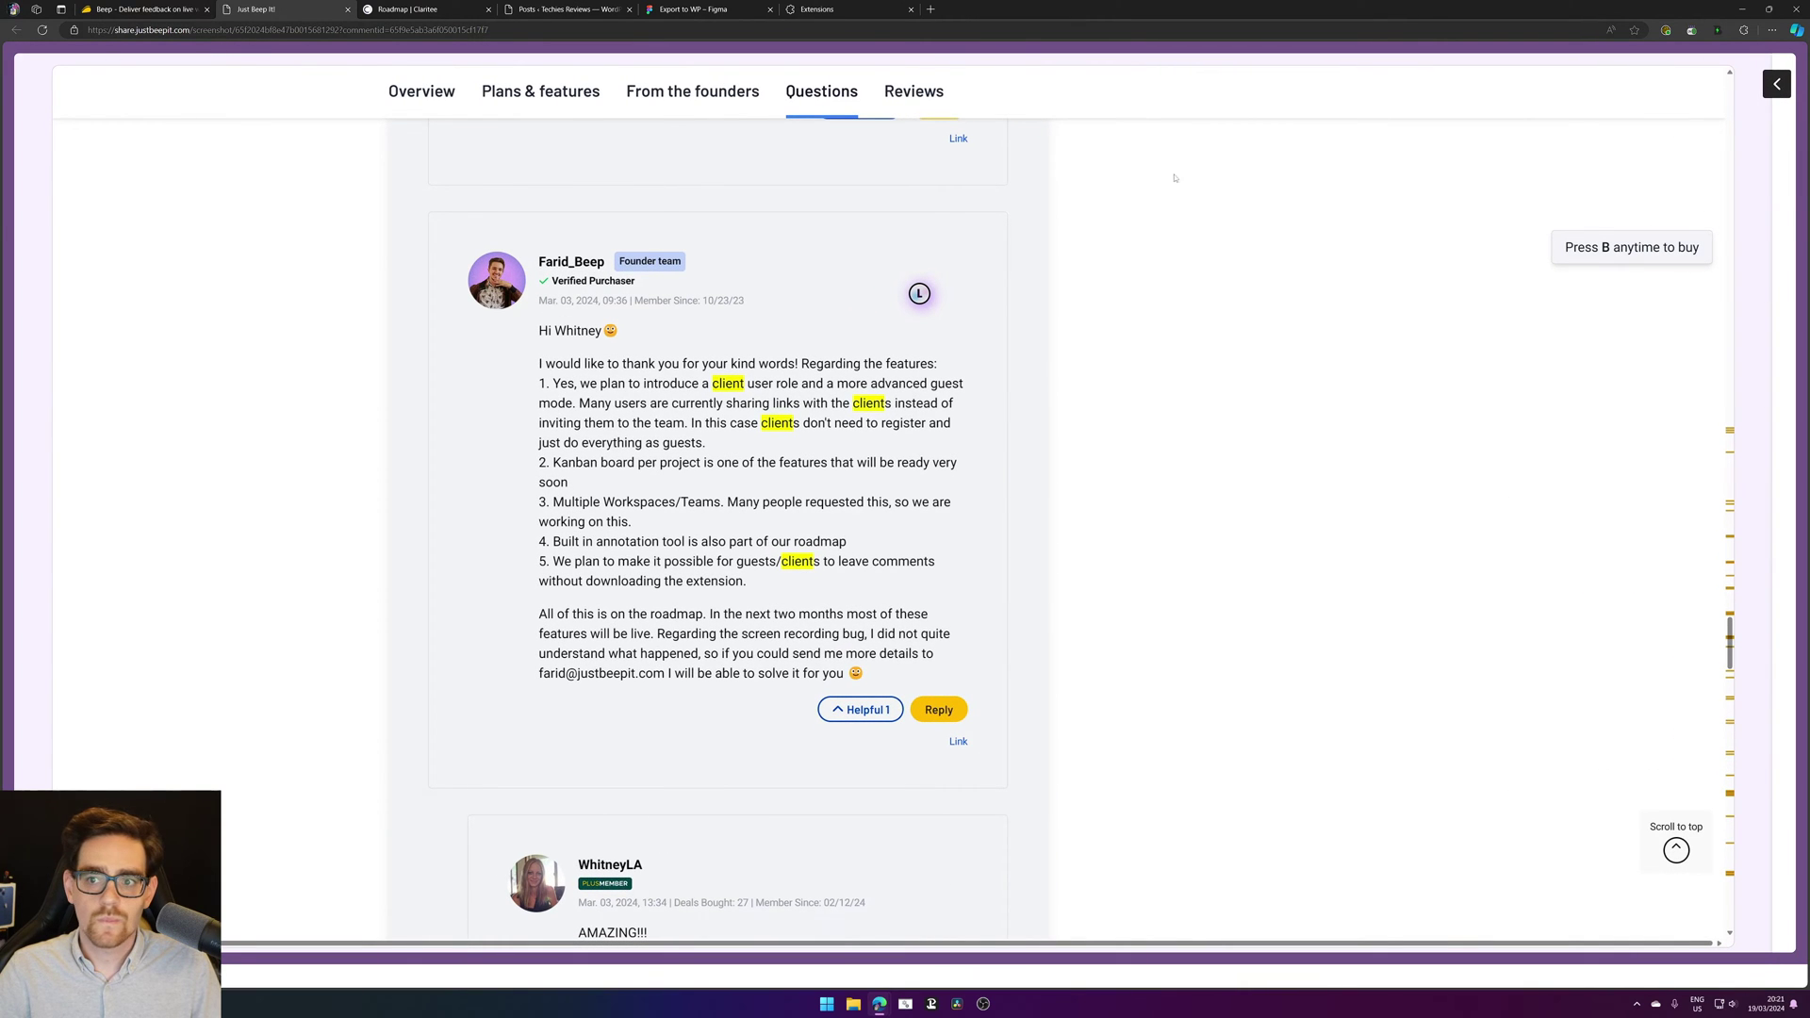
pyautogui.click(1777, 84)
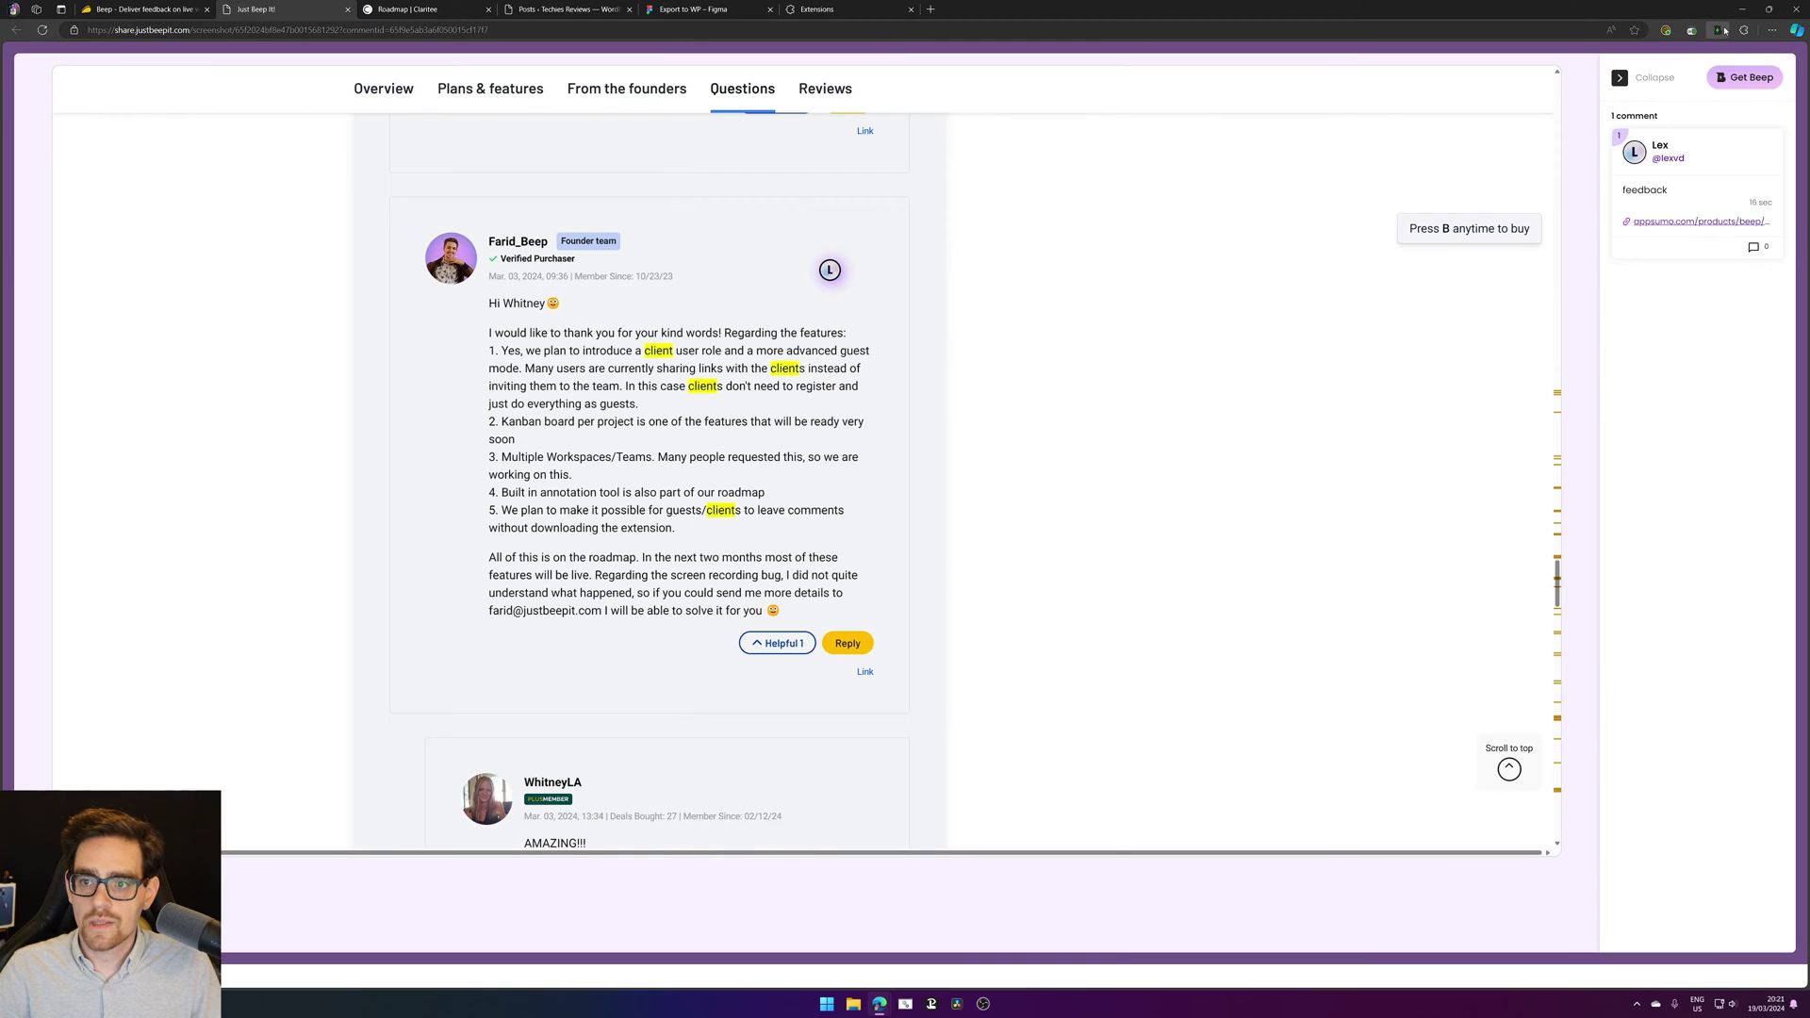
# Step: Open the Beep dashboard from the browser extension, then return to the AppSumo deal page
pyautogui.click(1719, 31)
pyautogui.click(1542, 124)
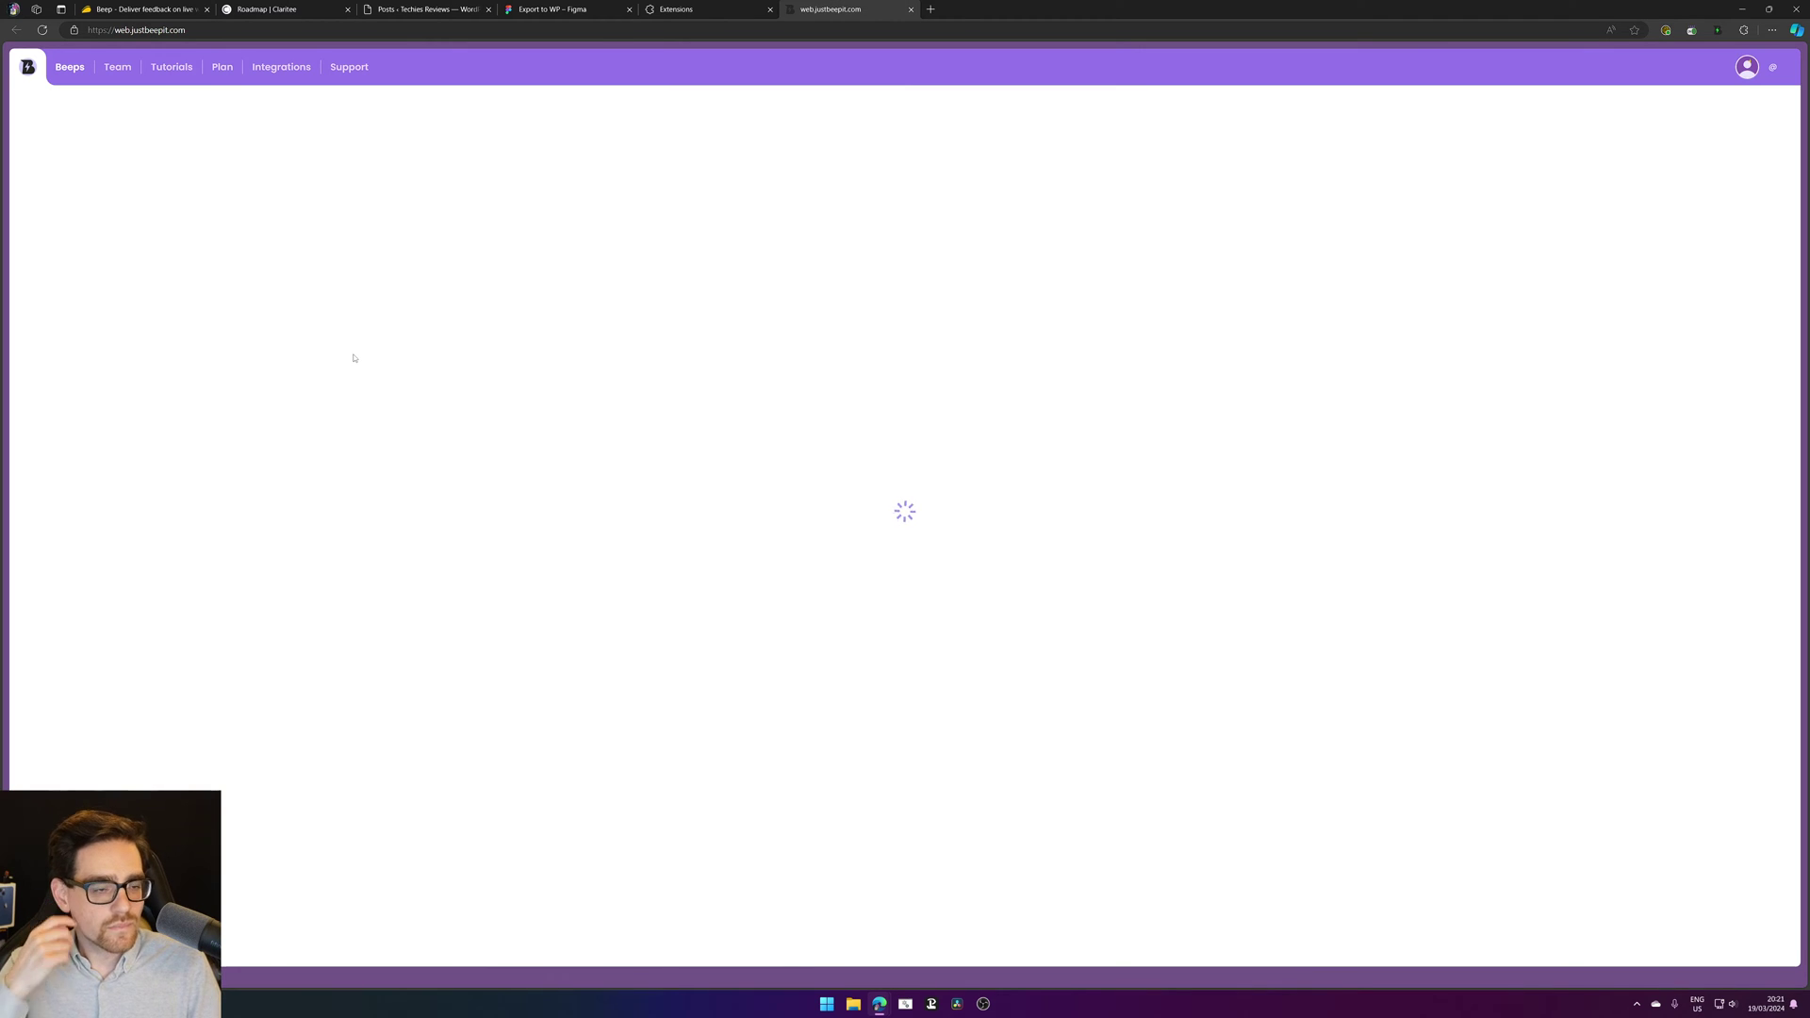
pyautogui.click(212, 6)
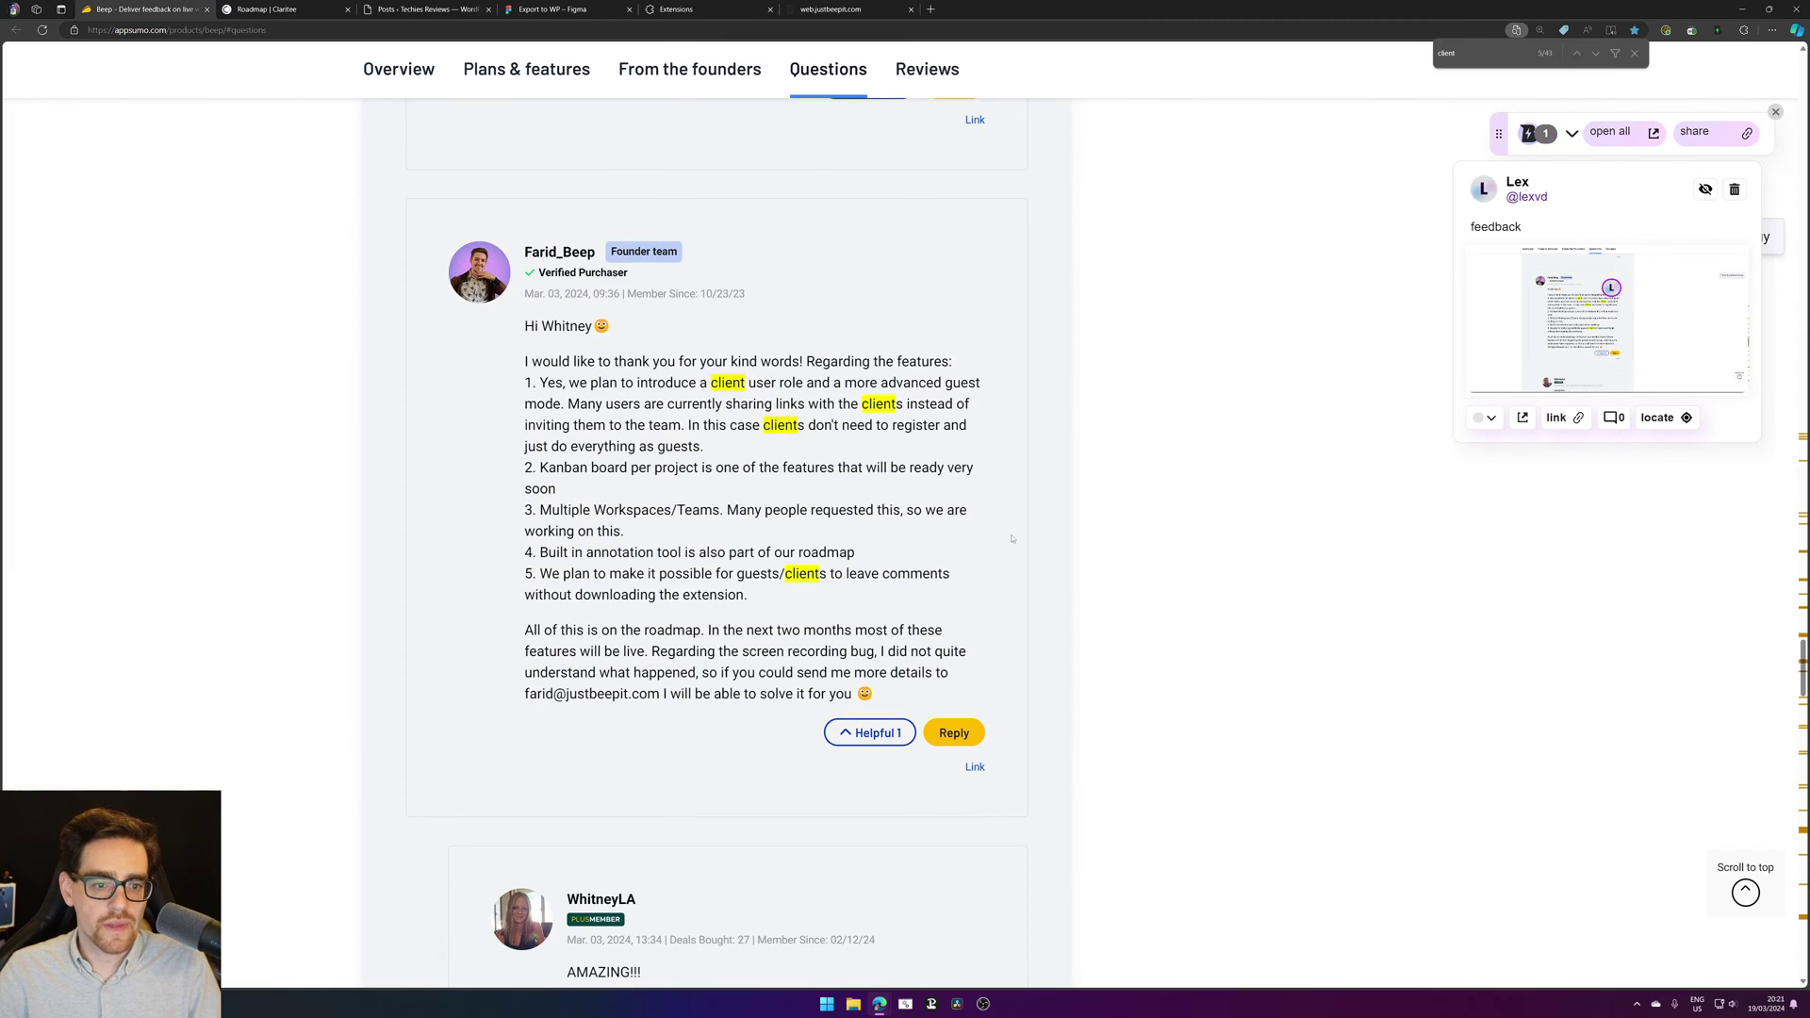
# Step: Reread the founder reply's first point about the client user role, guest mode and clients not needing to register
pyautogui.moveTo(677, 380); pyautogui.dragTo(873, 383)
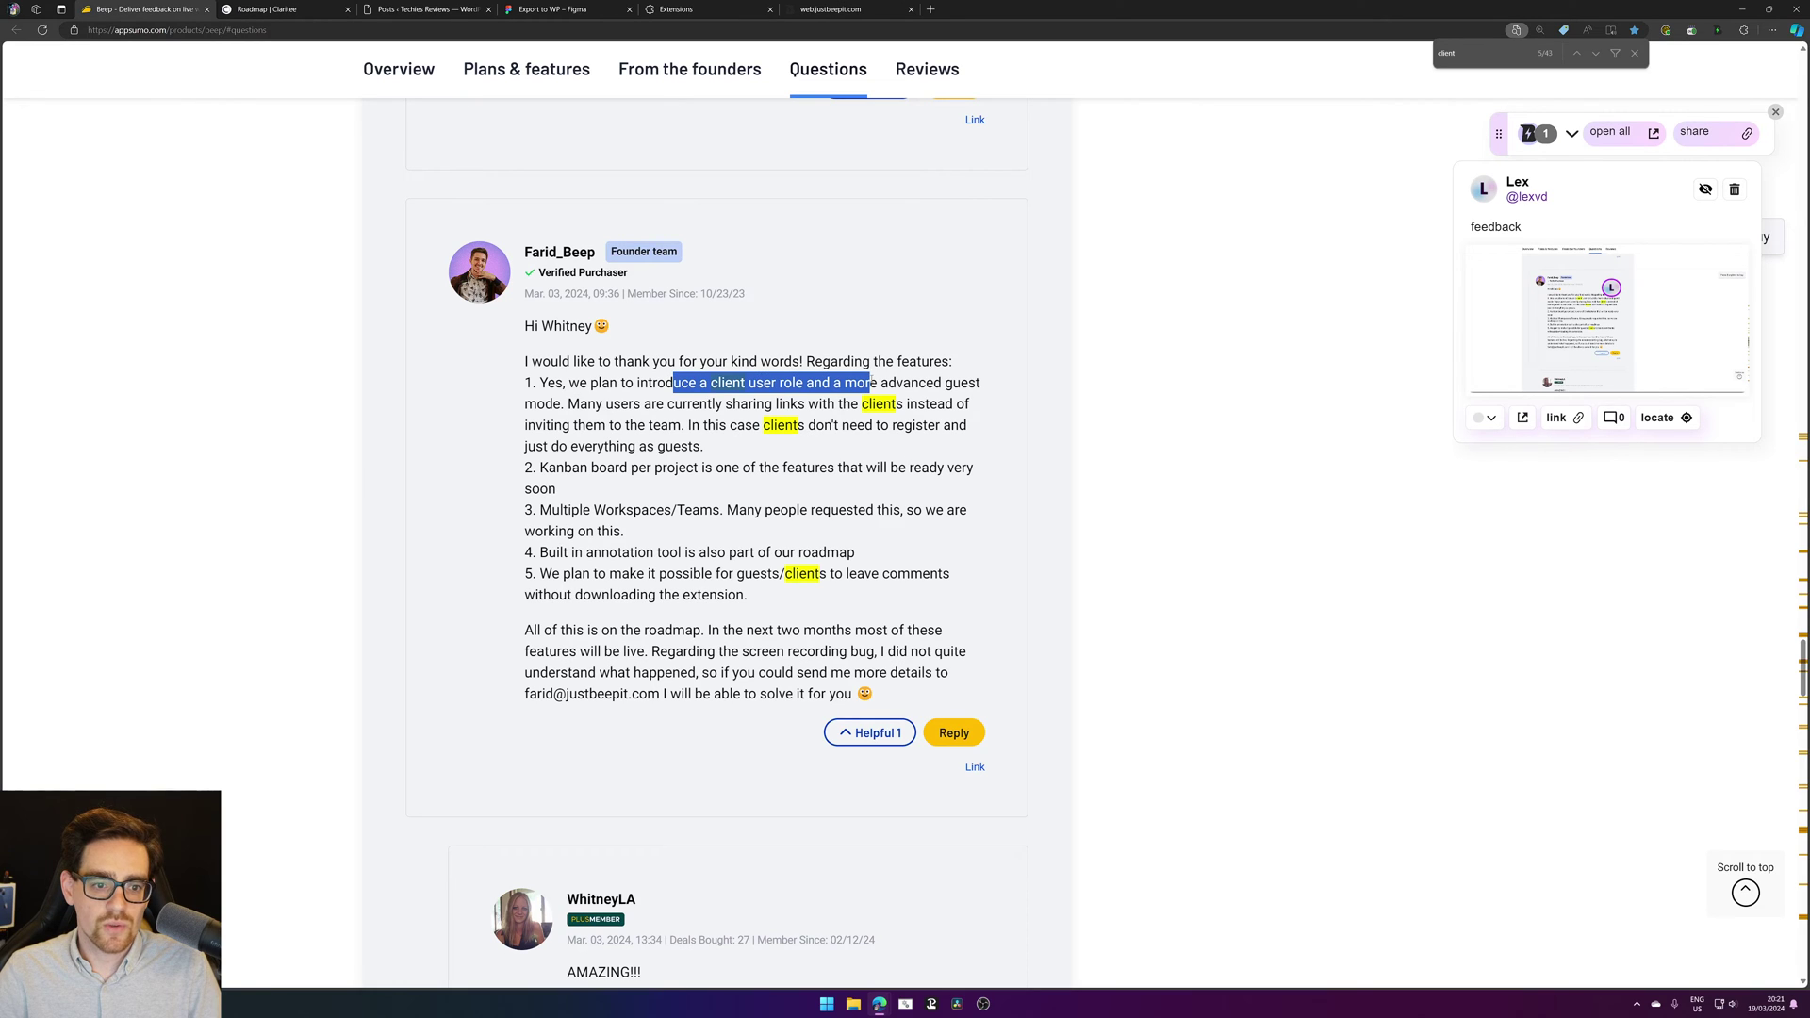
pyautogui.click(756, 359)
pyautogui.moveTo(698, 382); pyautogui.dragTo(941, 406)
pyautogui.click(378, 375)
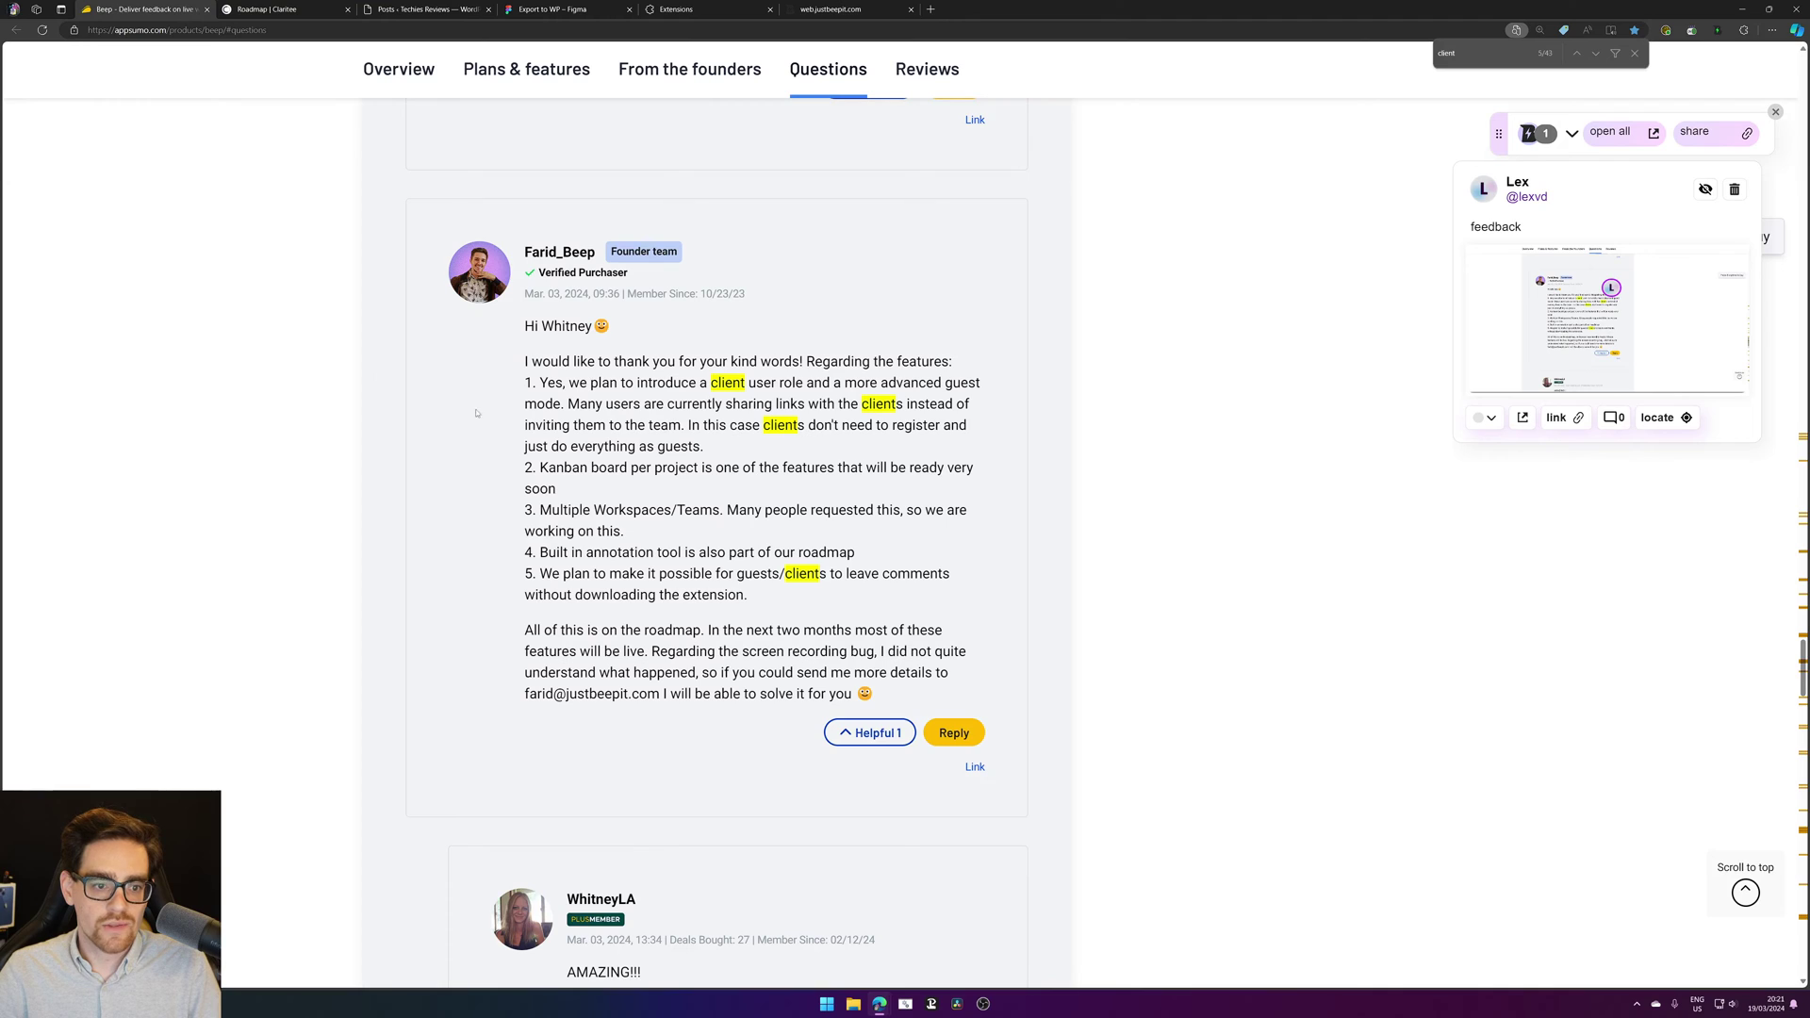
pyautogui.moveTo(725, 384); pyautogui.dragTo(778, 385)
pyautogui.click(745, 430)
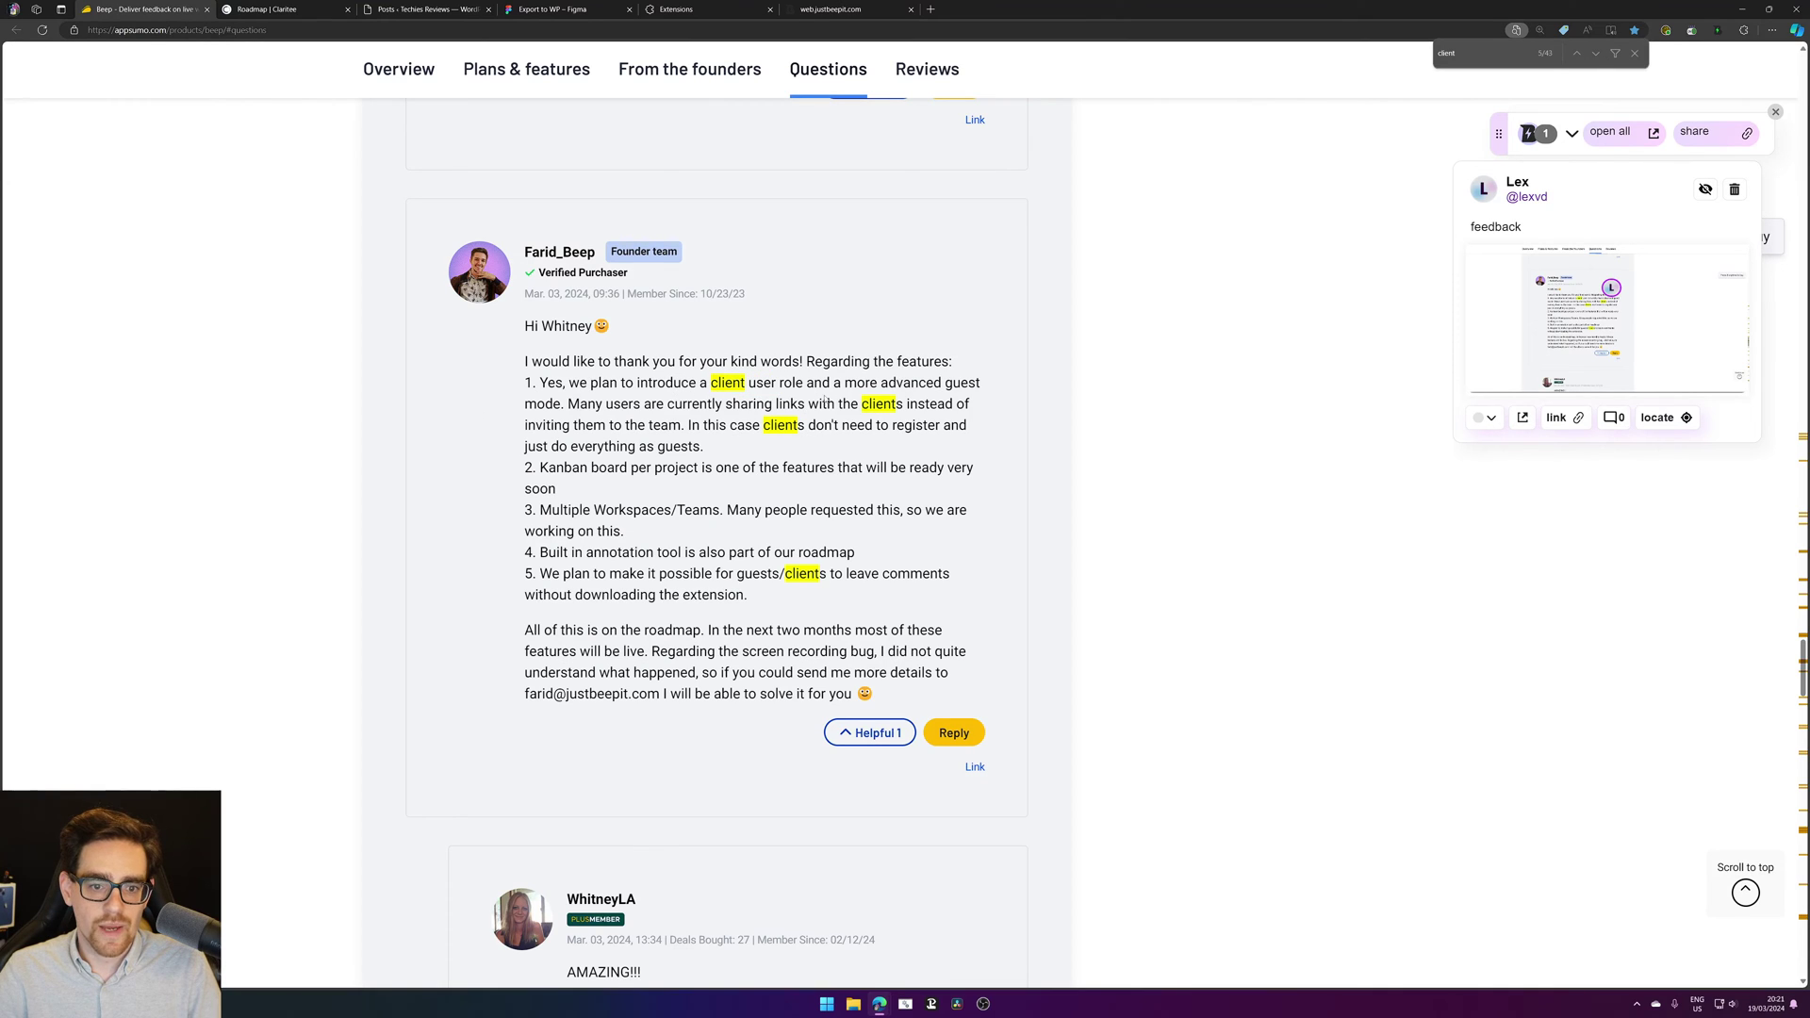
pyautogui.moveTo(605, 424); pyautogui.dragTo(491, 255)
pyautogui.click(717, 426)
pyautogui.click(800, 424)
pyautogui.click(497, 444)
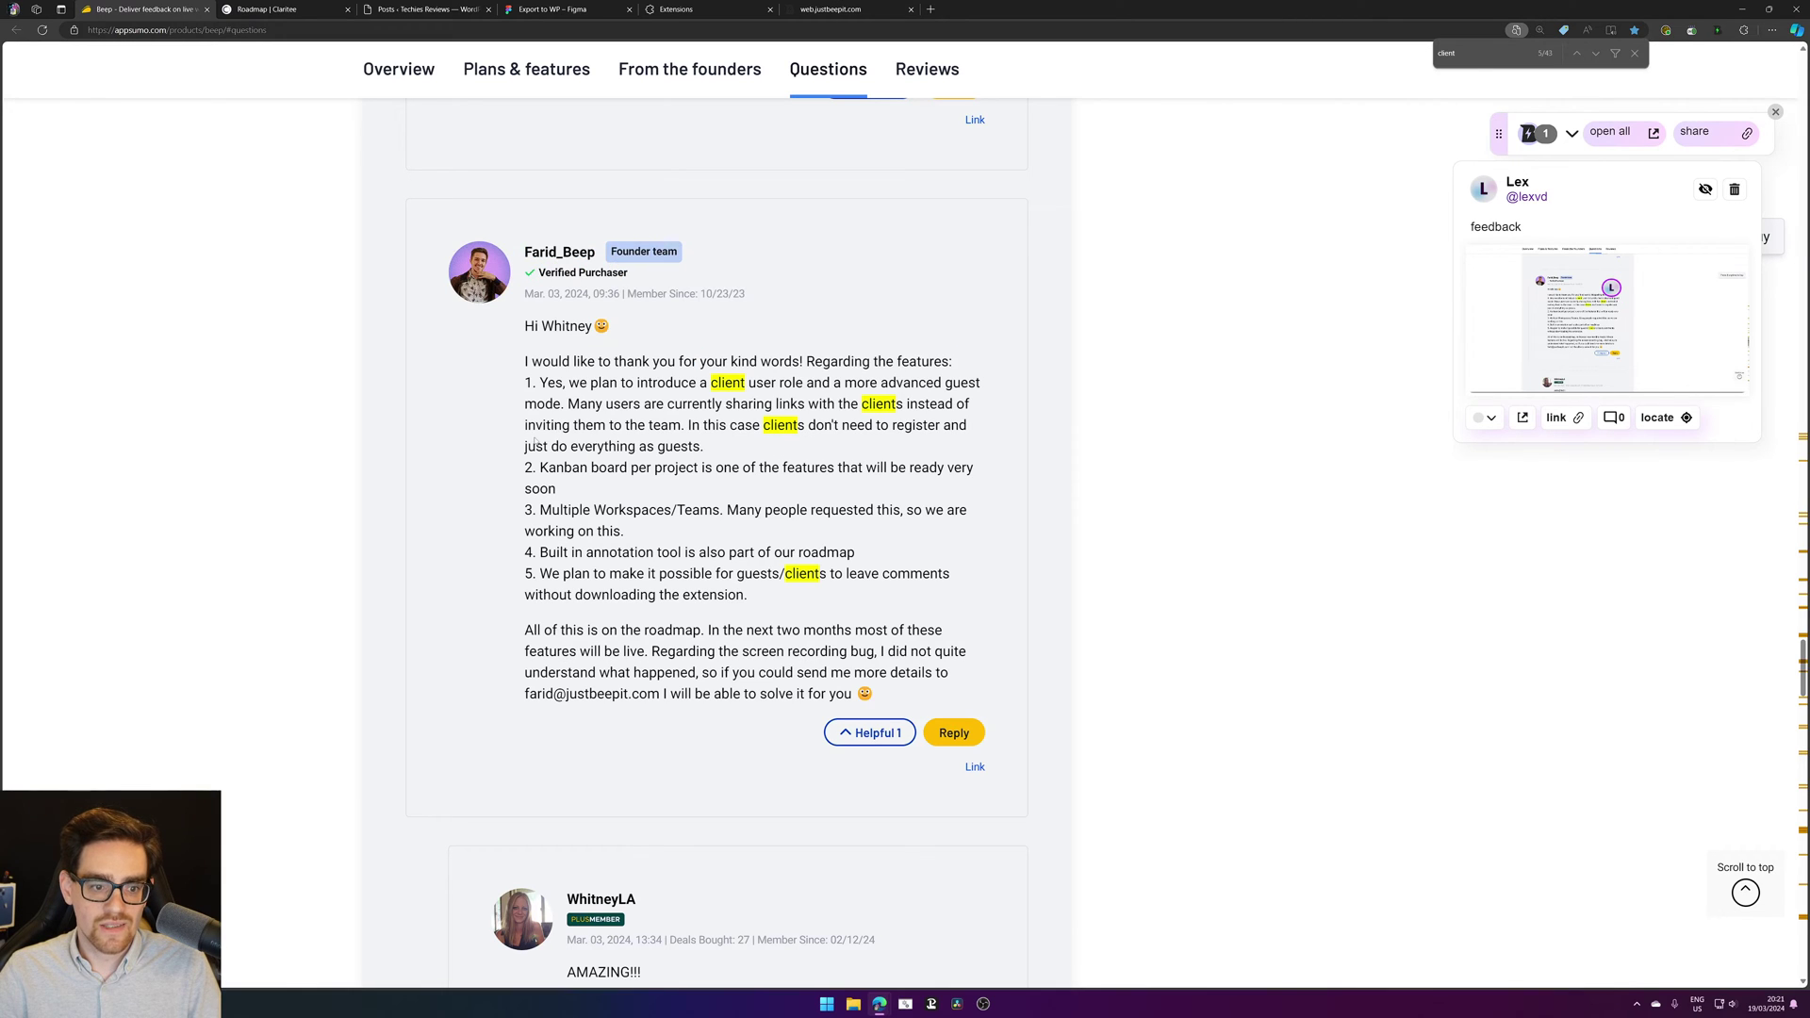
# Step: Go back to the Beep dashboard and reload it, then close it and return to the deal page
pyautogui.click(834, 10)
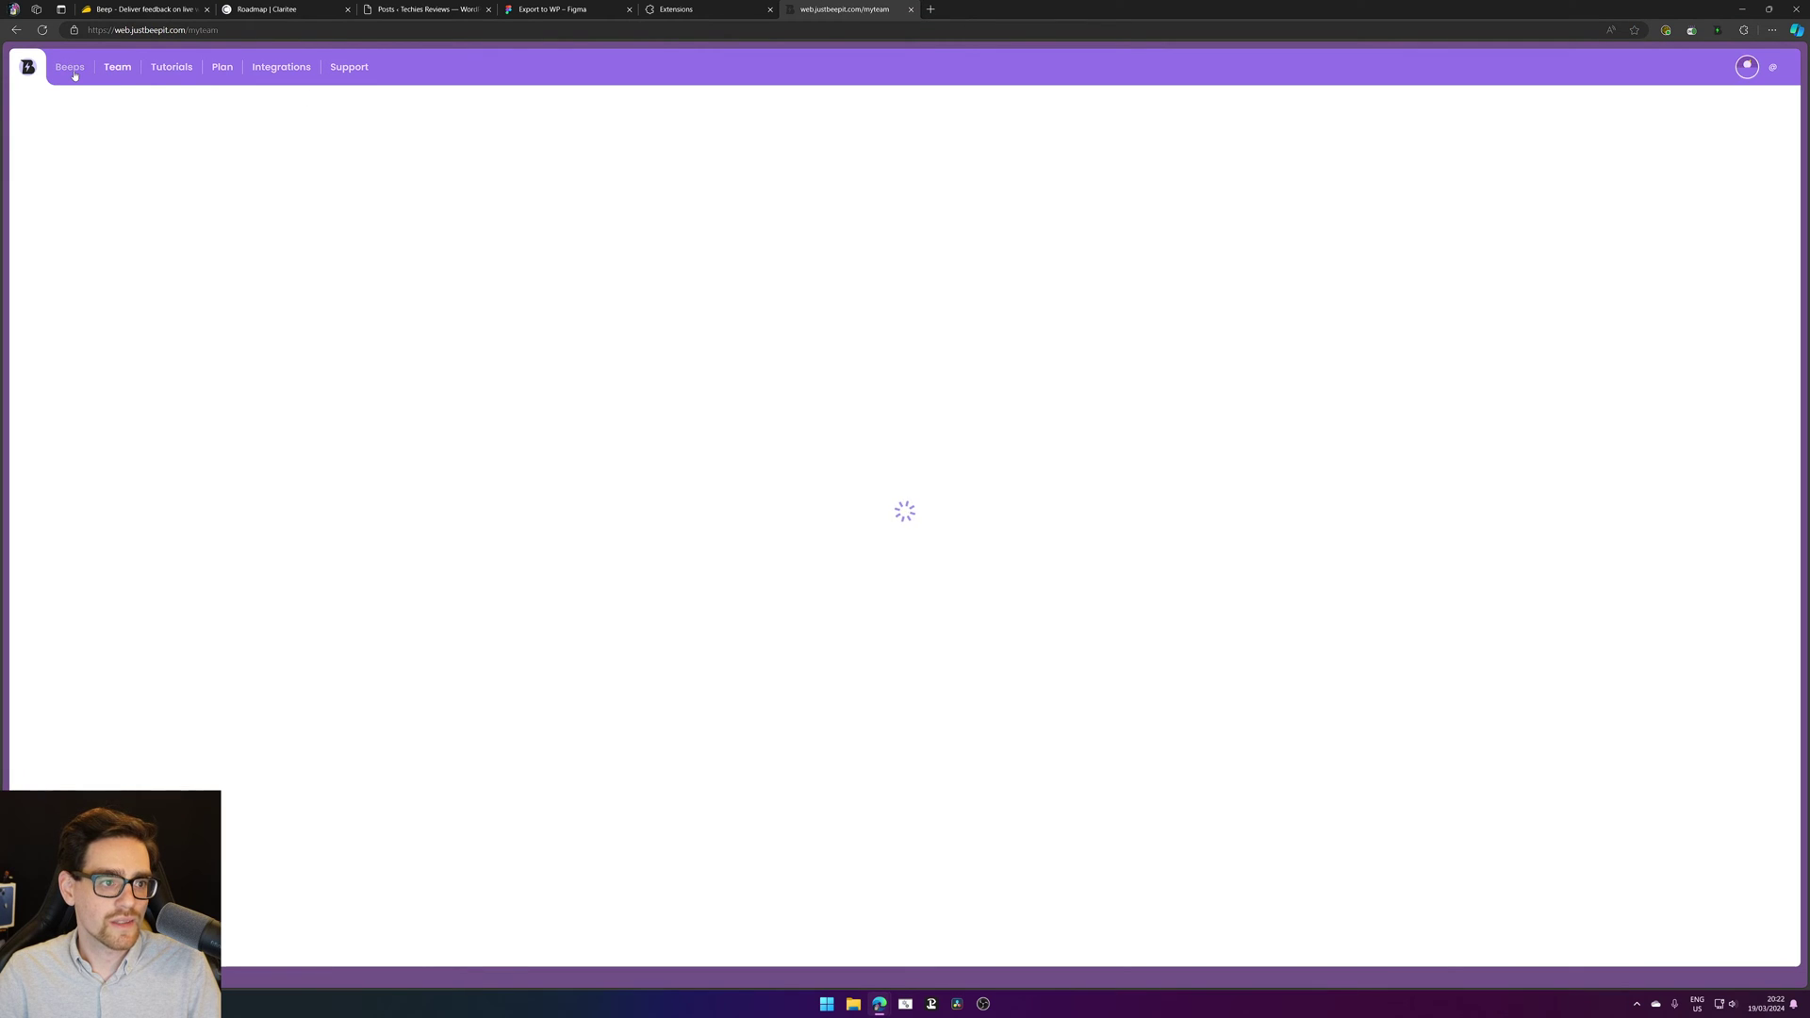
pyautogui.click(42, 31)
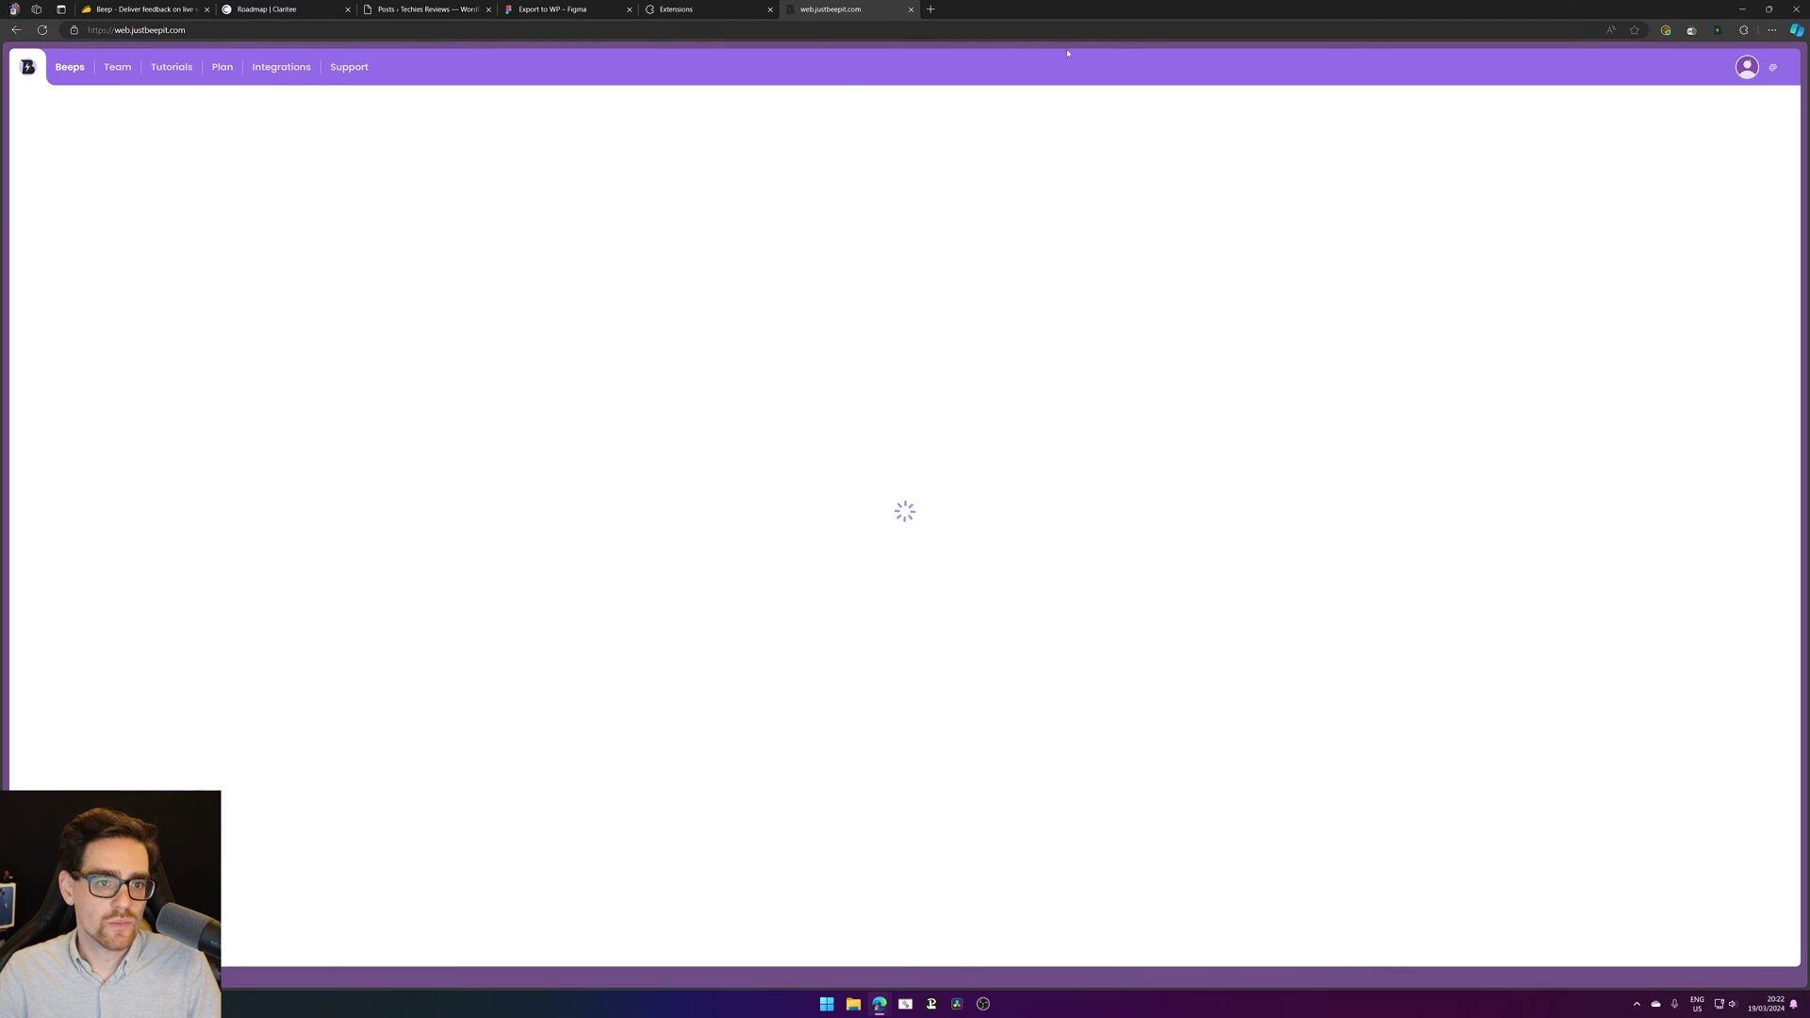
pyautogui.click(911, 10)
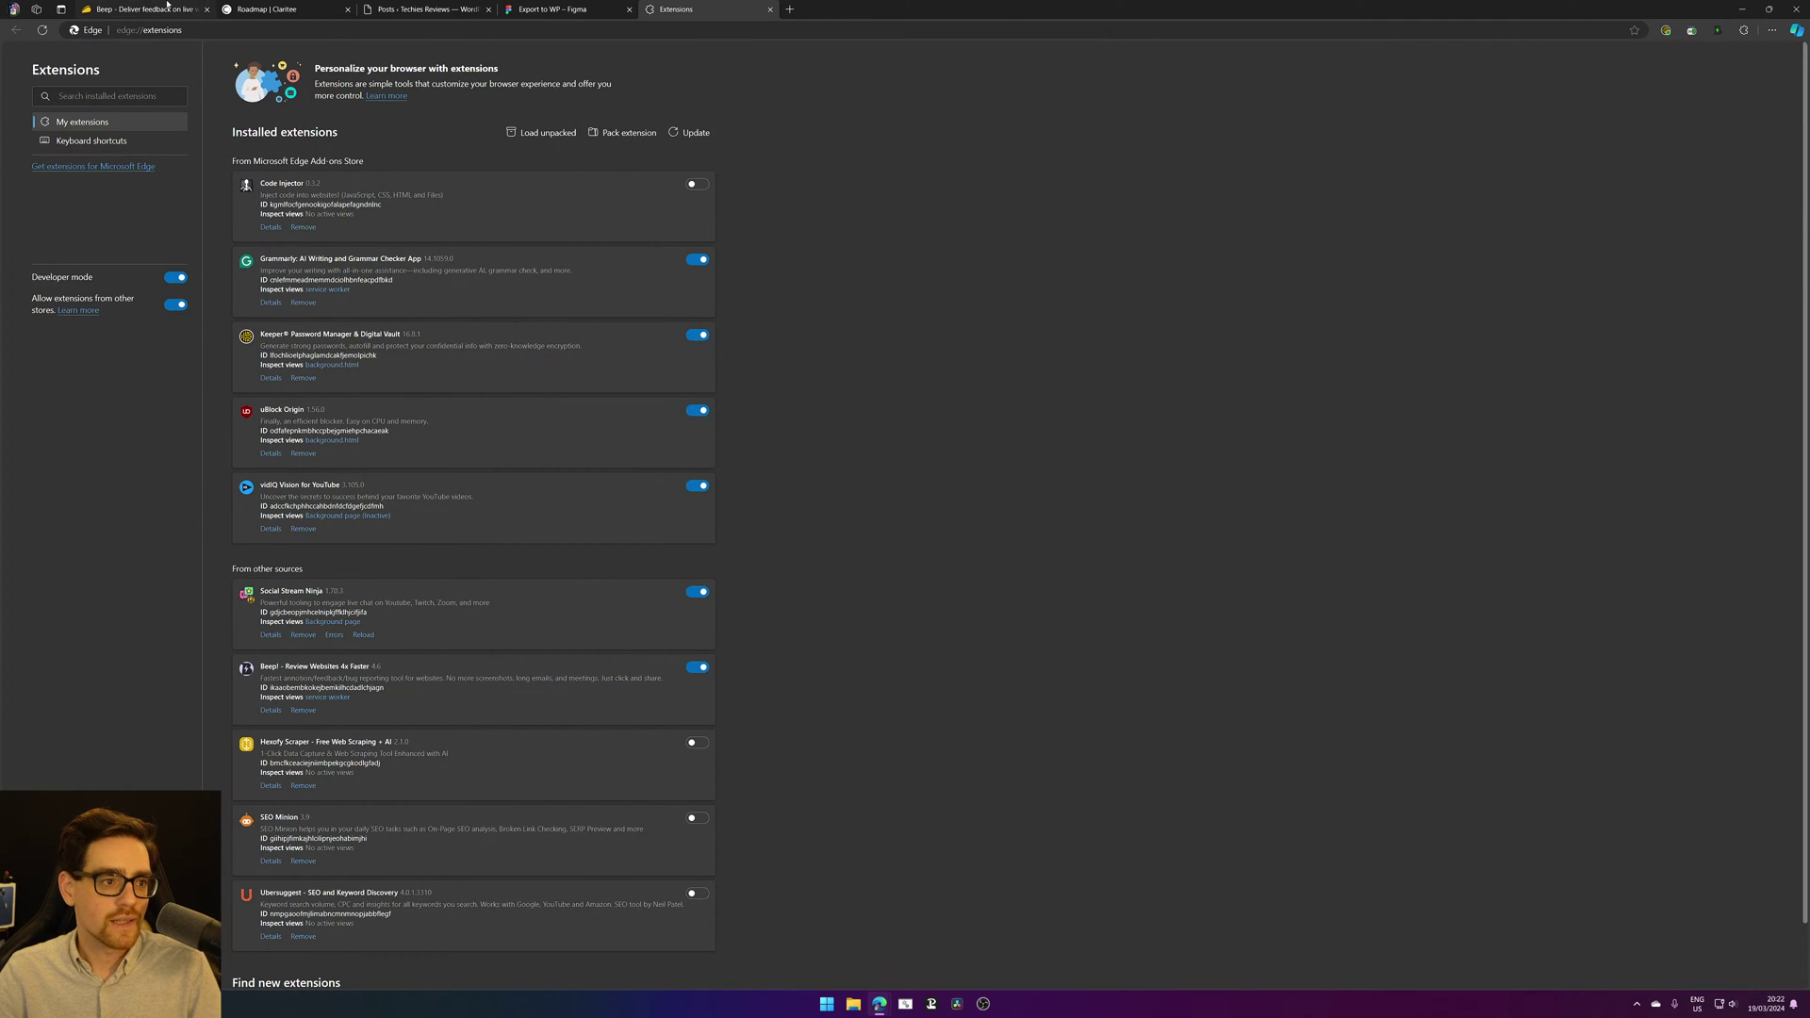
pyautogui.click(141, 9)
# Step: Highlight the founder reply's first point, then open the shared view of the "feedback" comment and close it
pyautogui.scroll(-4, 473, 473)
pyautogui.scroll(5, 473, 473)
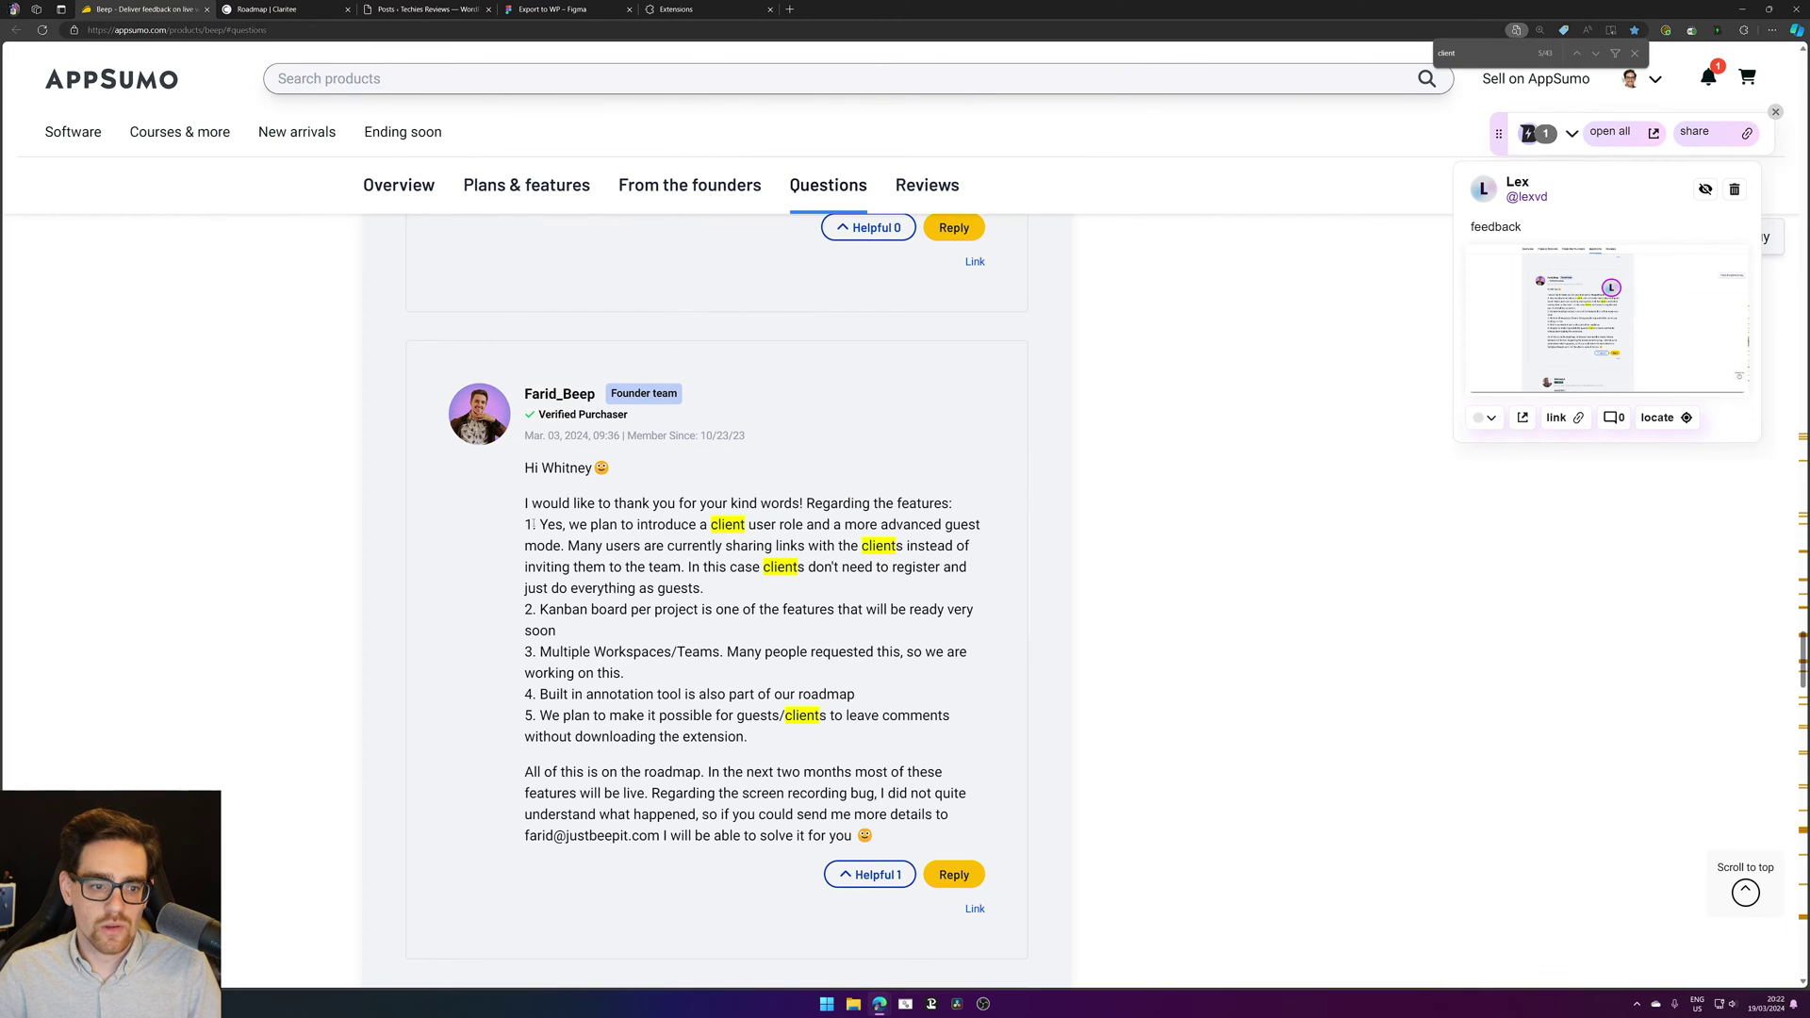
pyautogui.moveTo(528, 524); pyautogui.dragTo(775, 589)
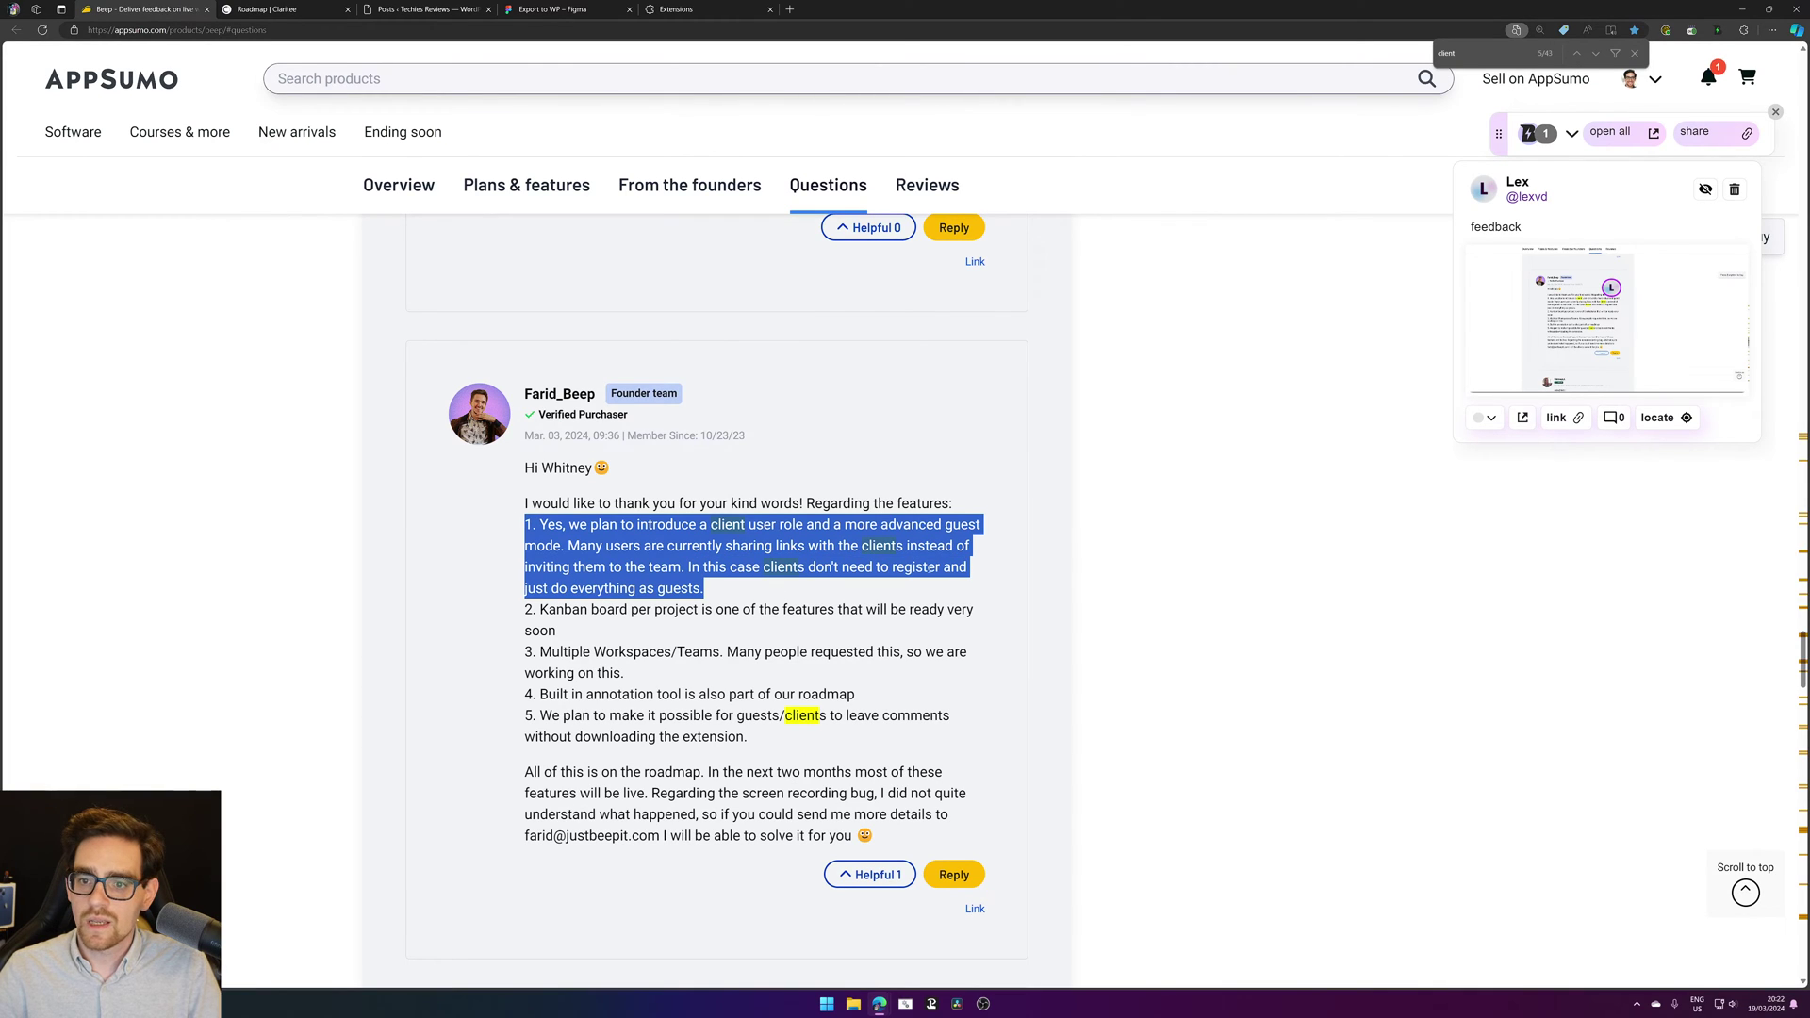
pyautogui.click(1628, 144)
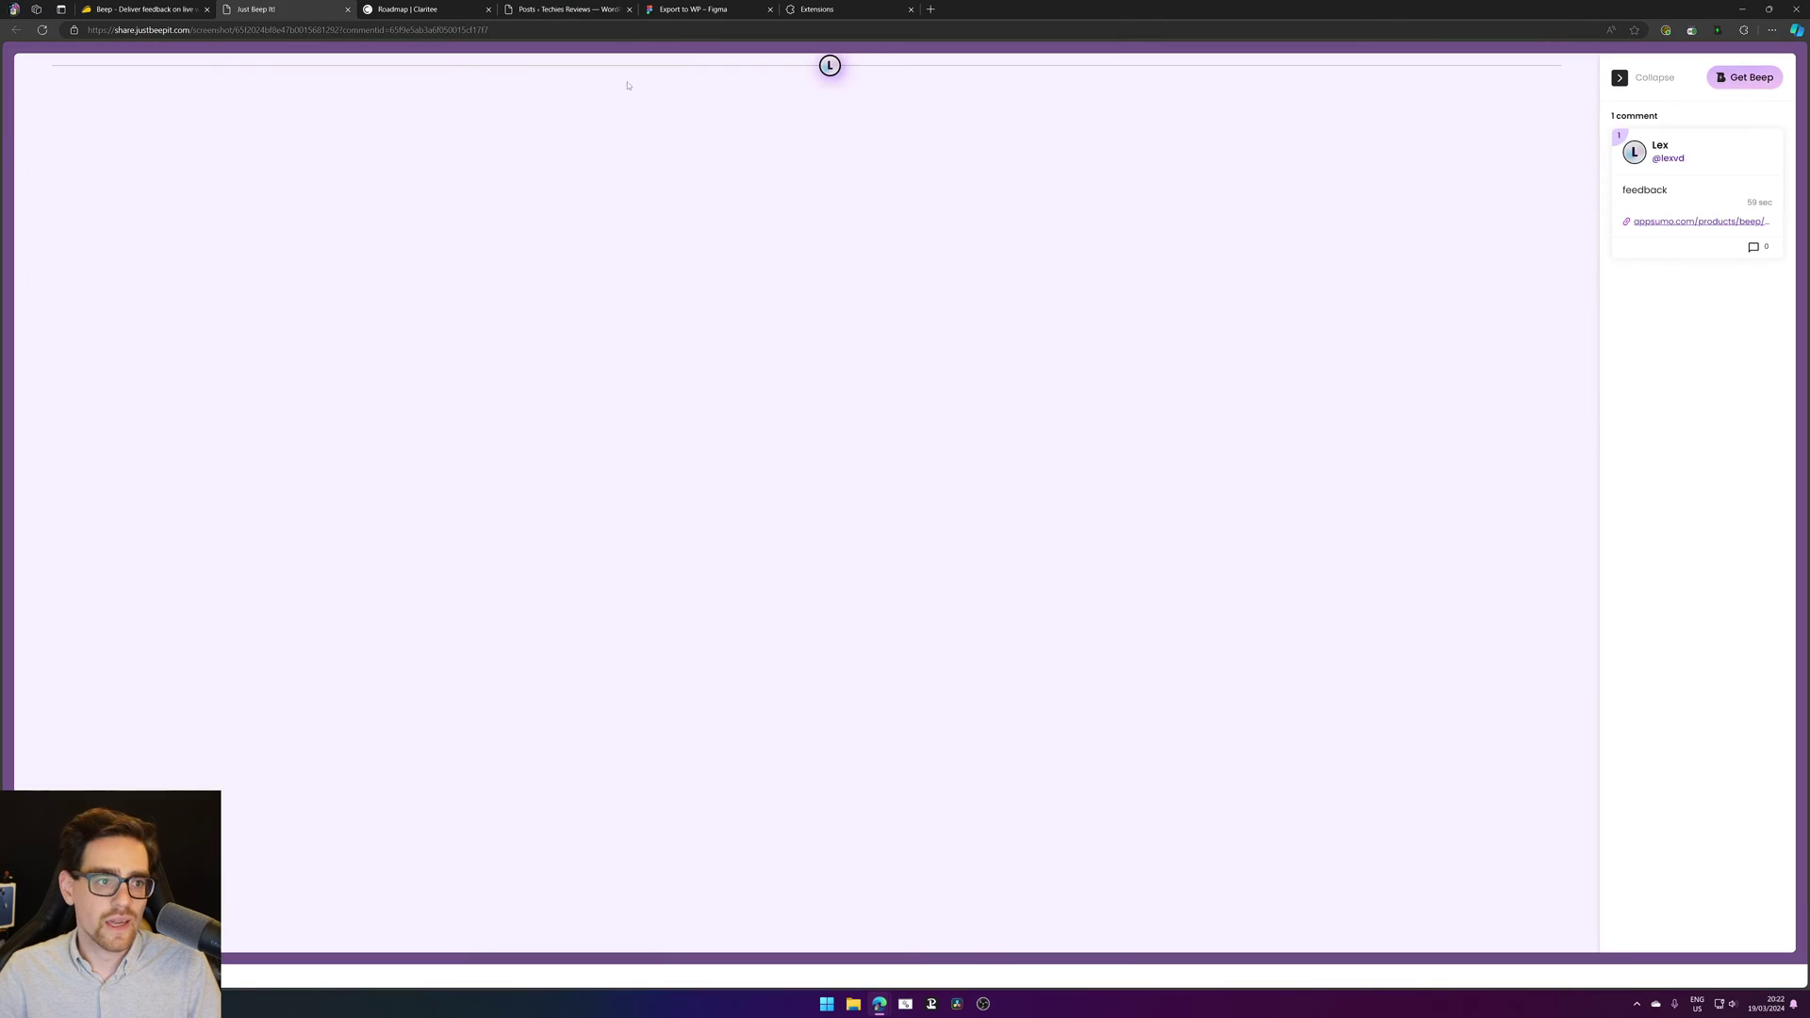
pyautogui.hotkey('ctrl', 'w')
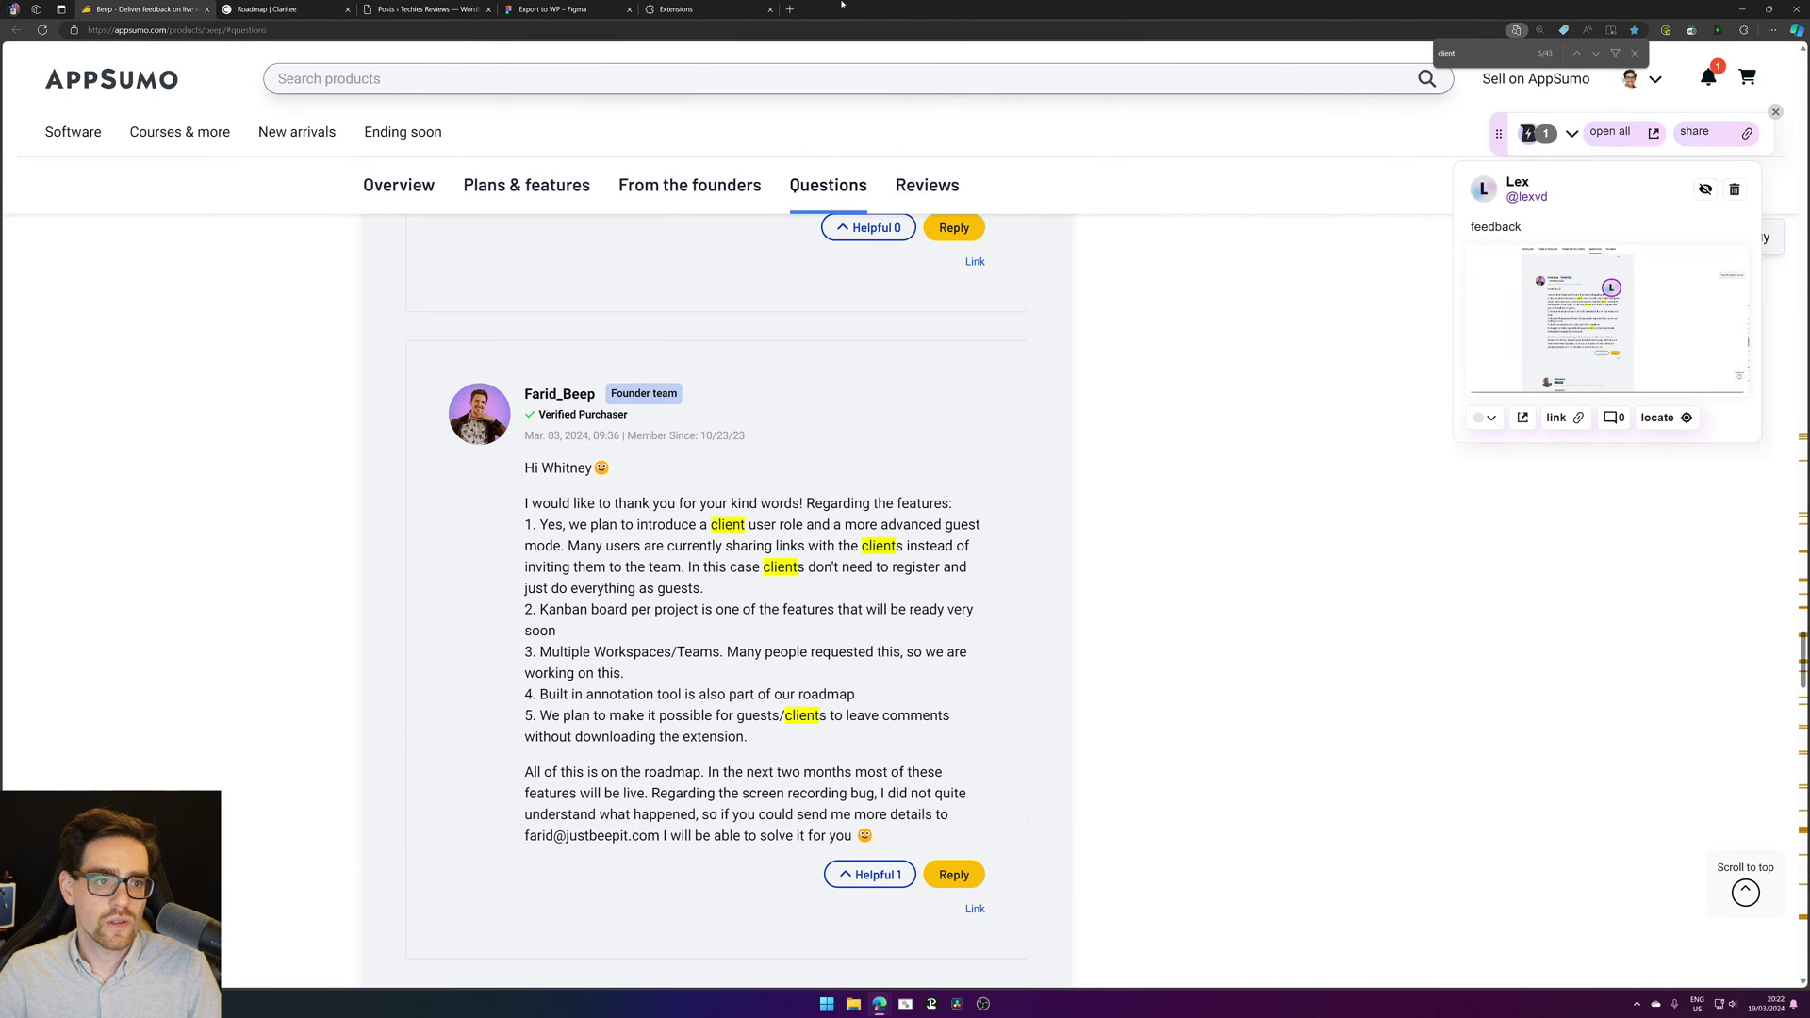
# Step: Open the Beep dashboard from the "feedback" comment in the extension feed, view the profile settings and close them
pyautogui.click(1635, 53)
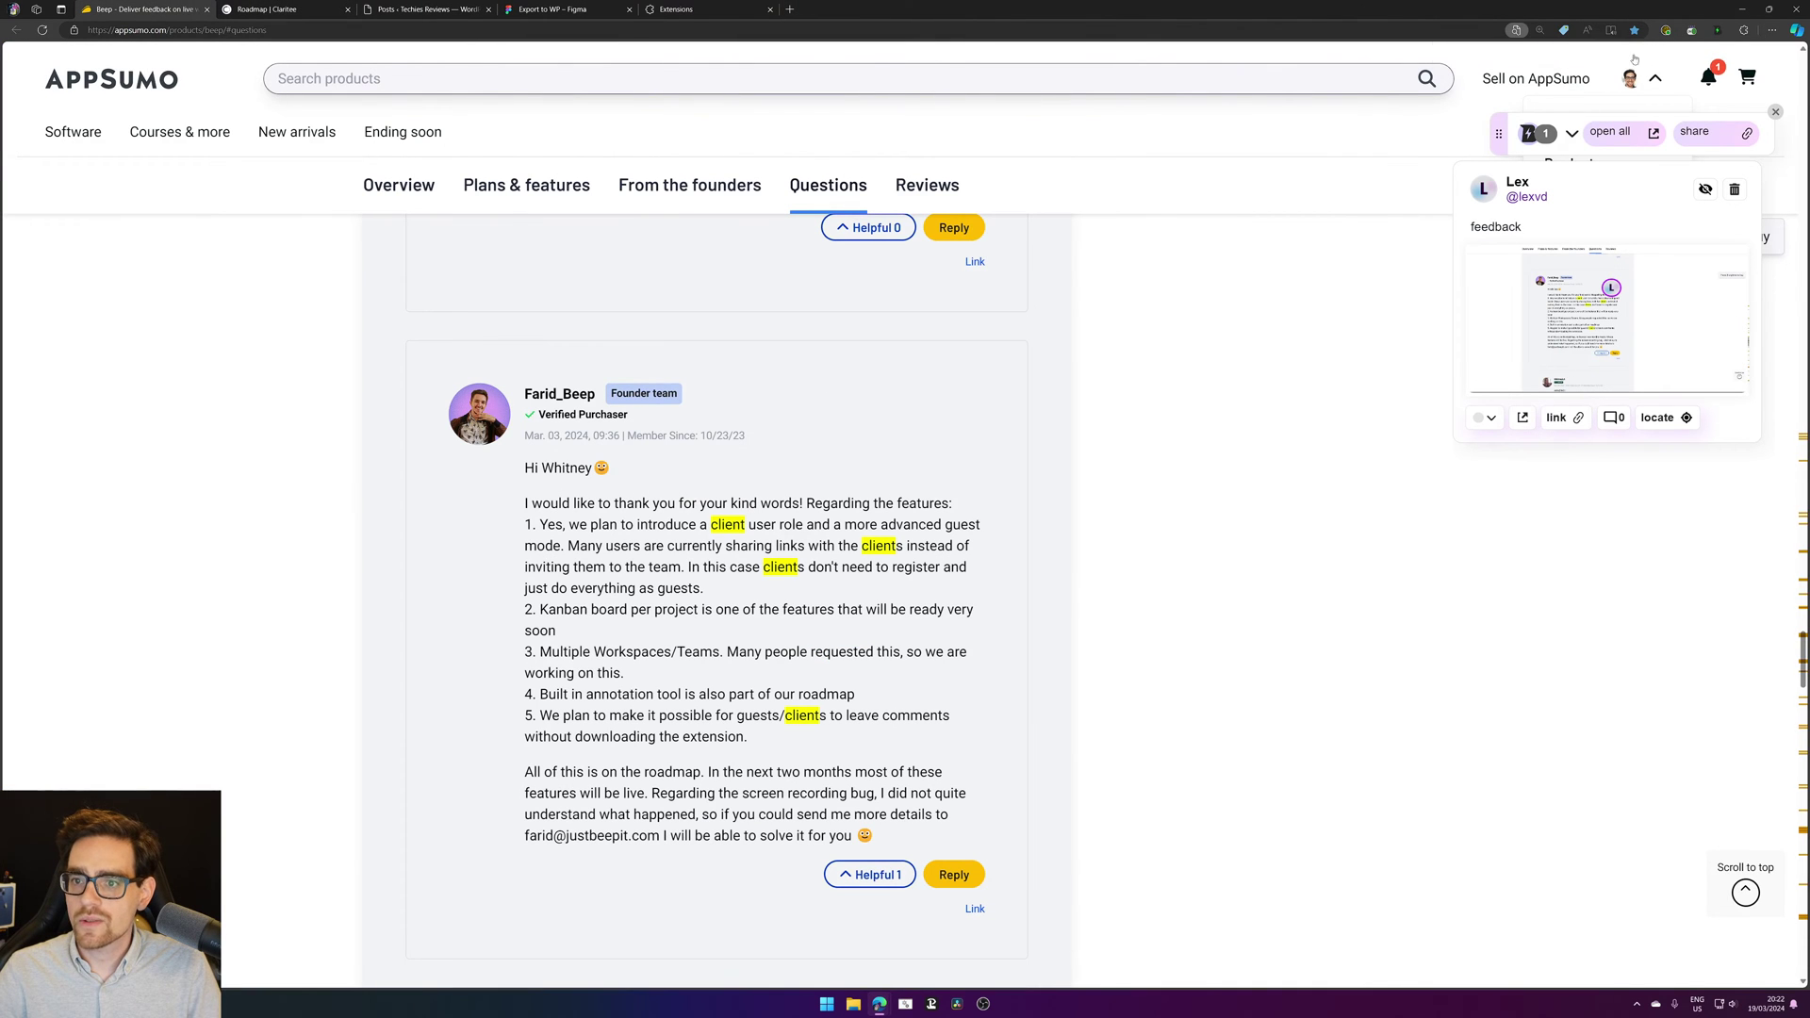
pyautogui.click(1716, 31)
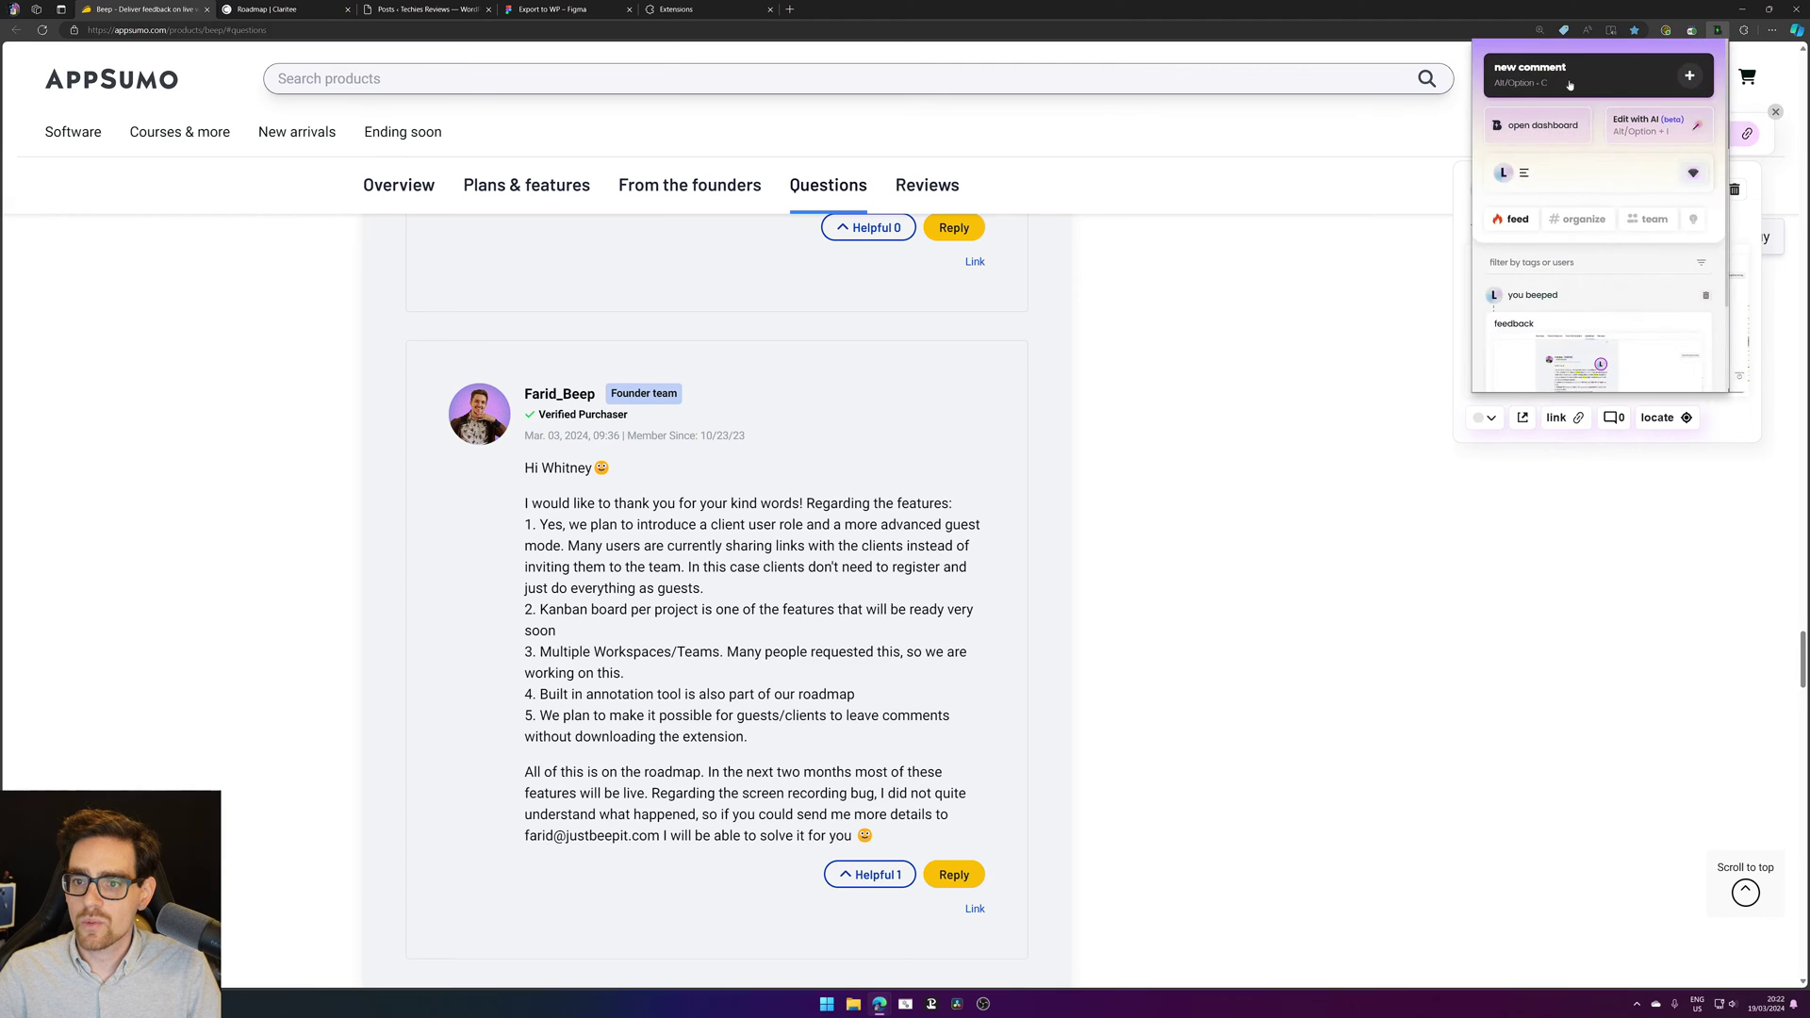
pyautogui.click(1576, 351)
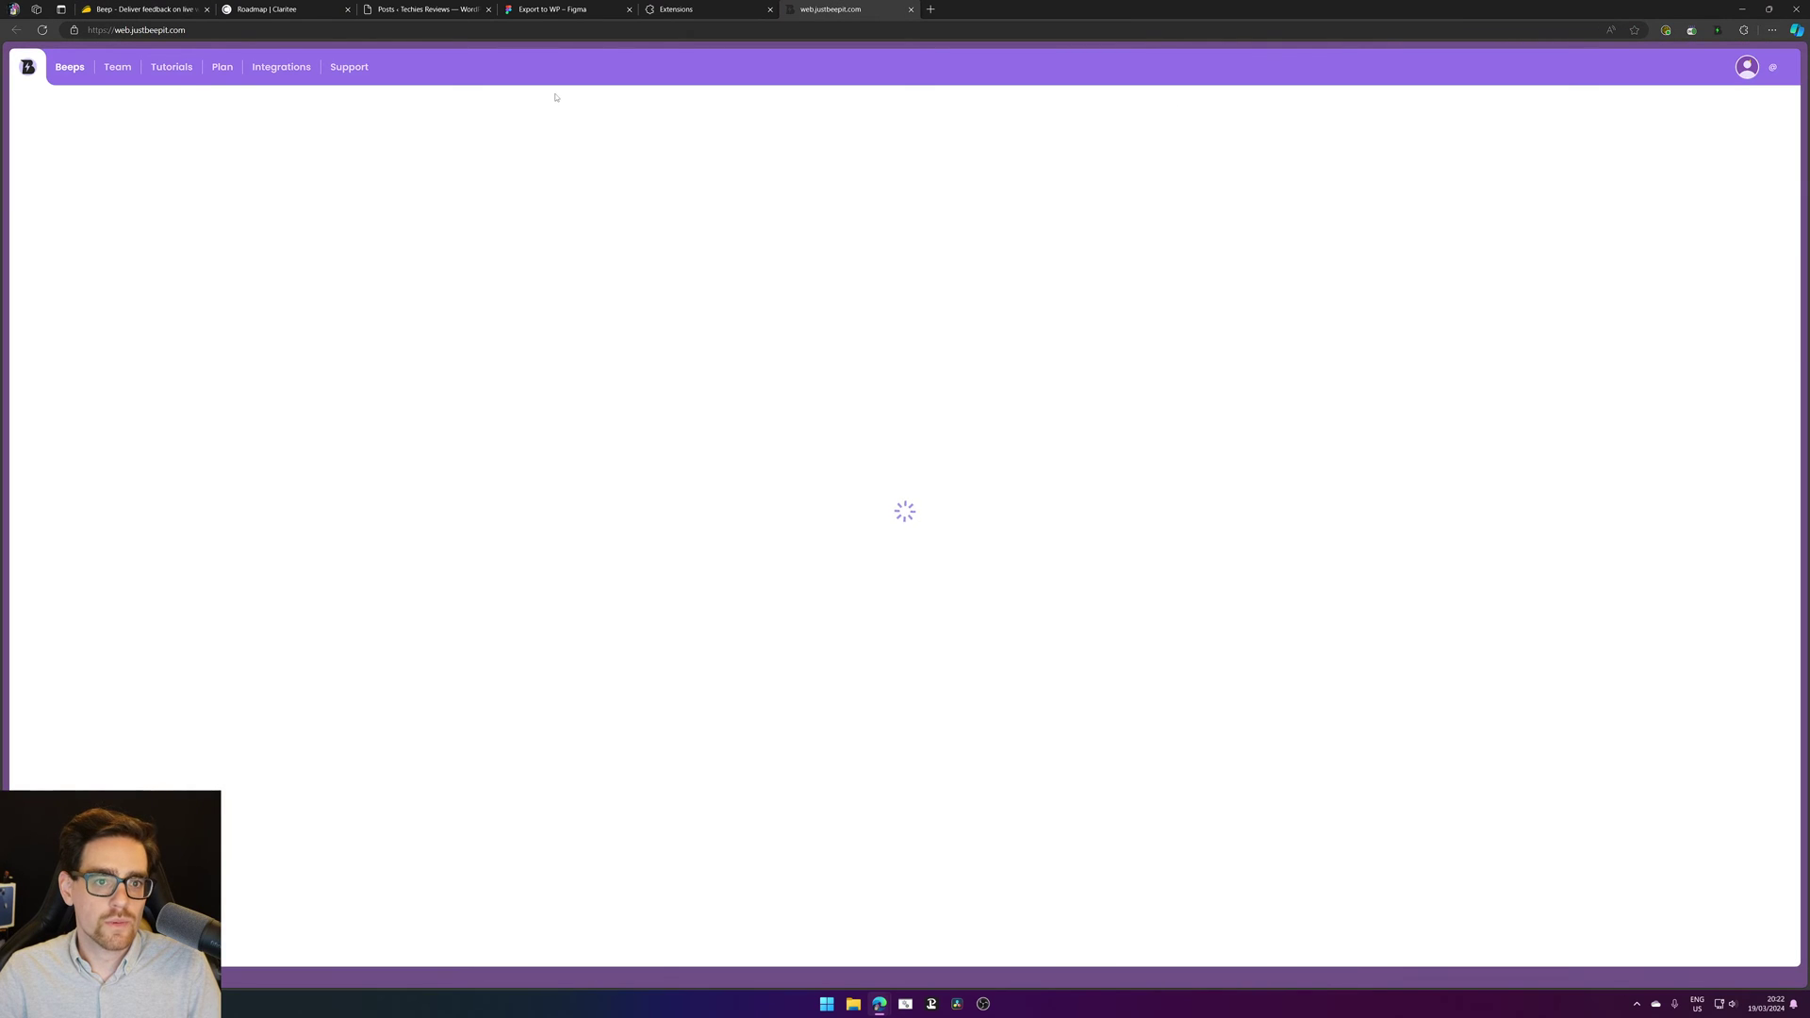
pyautogui.click(1747, 66)
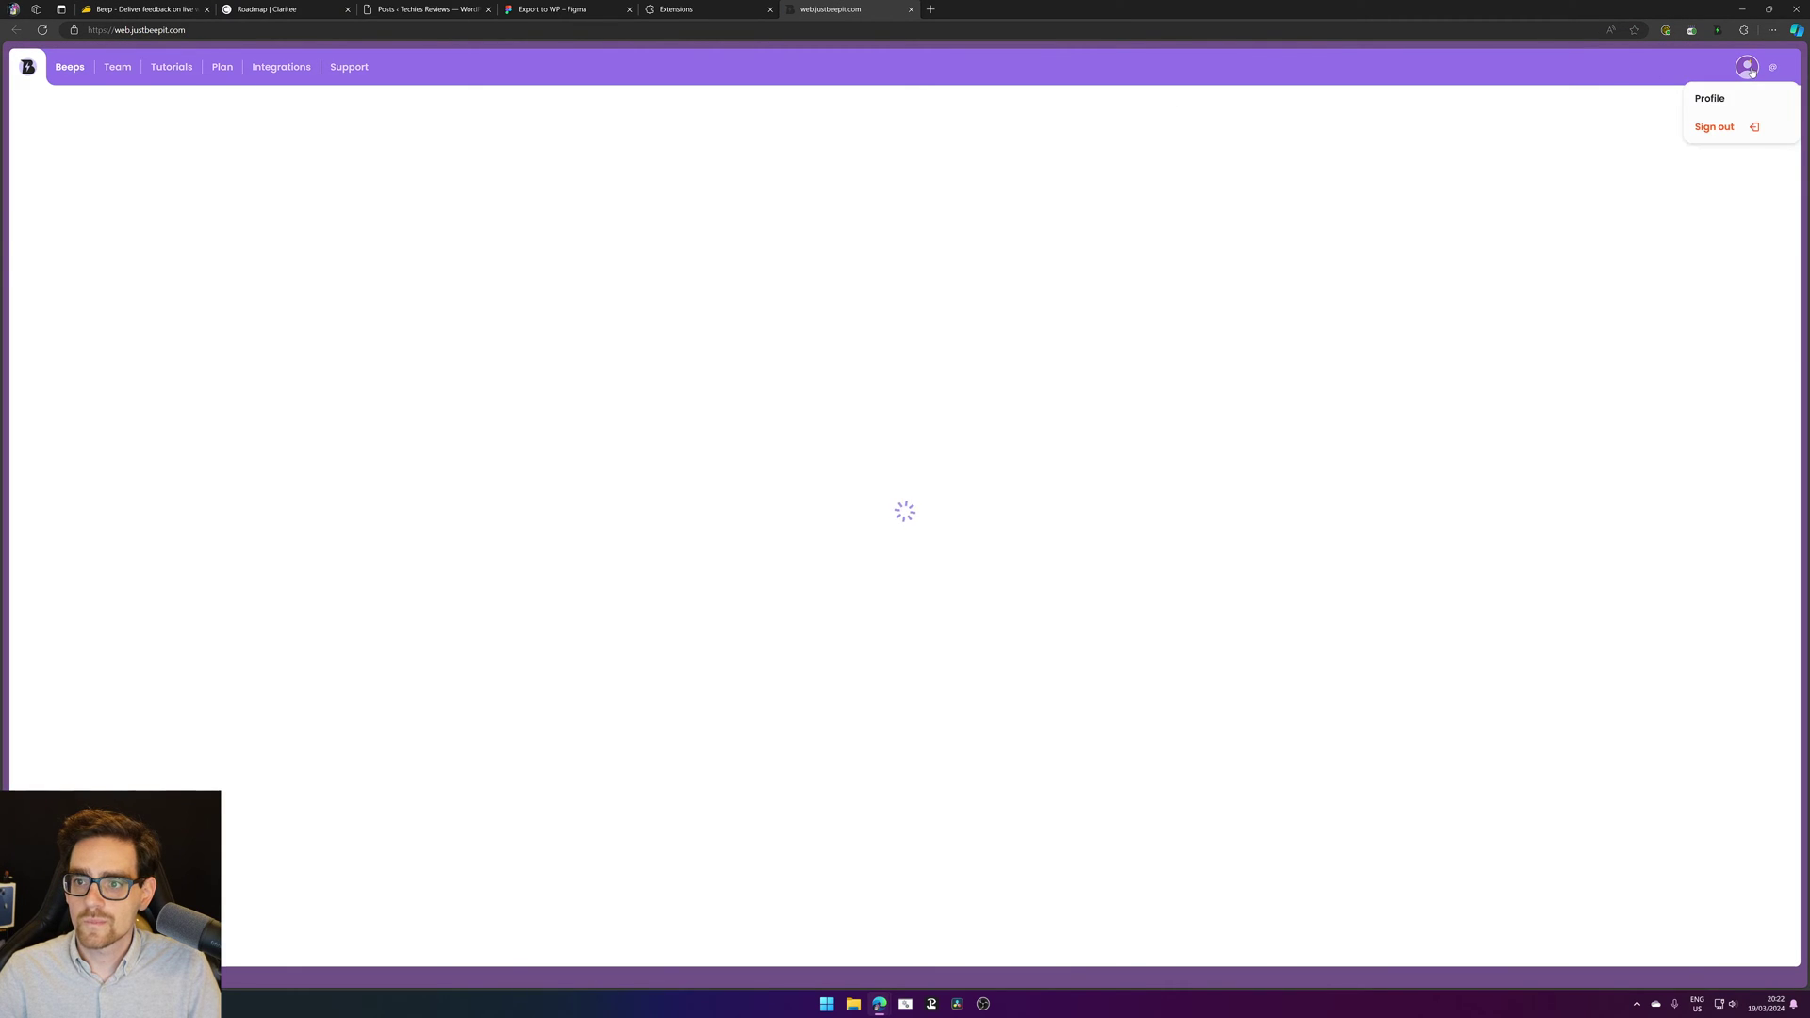
pyautogui.click(1709, 95)
pyautogui.doubleClick(1530, 4)
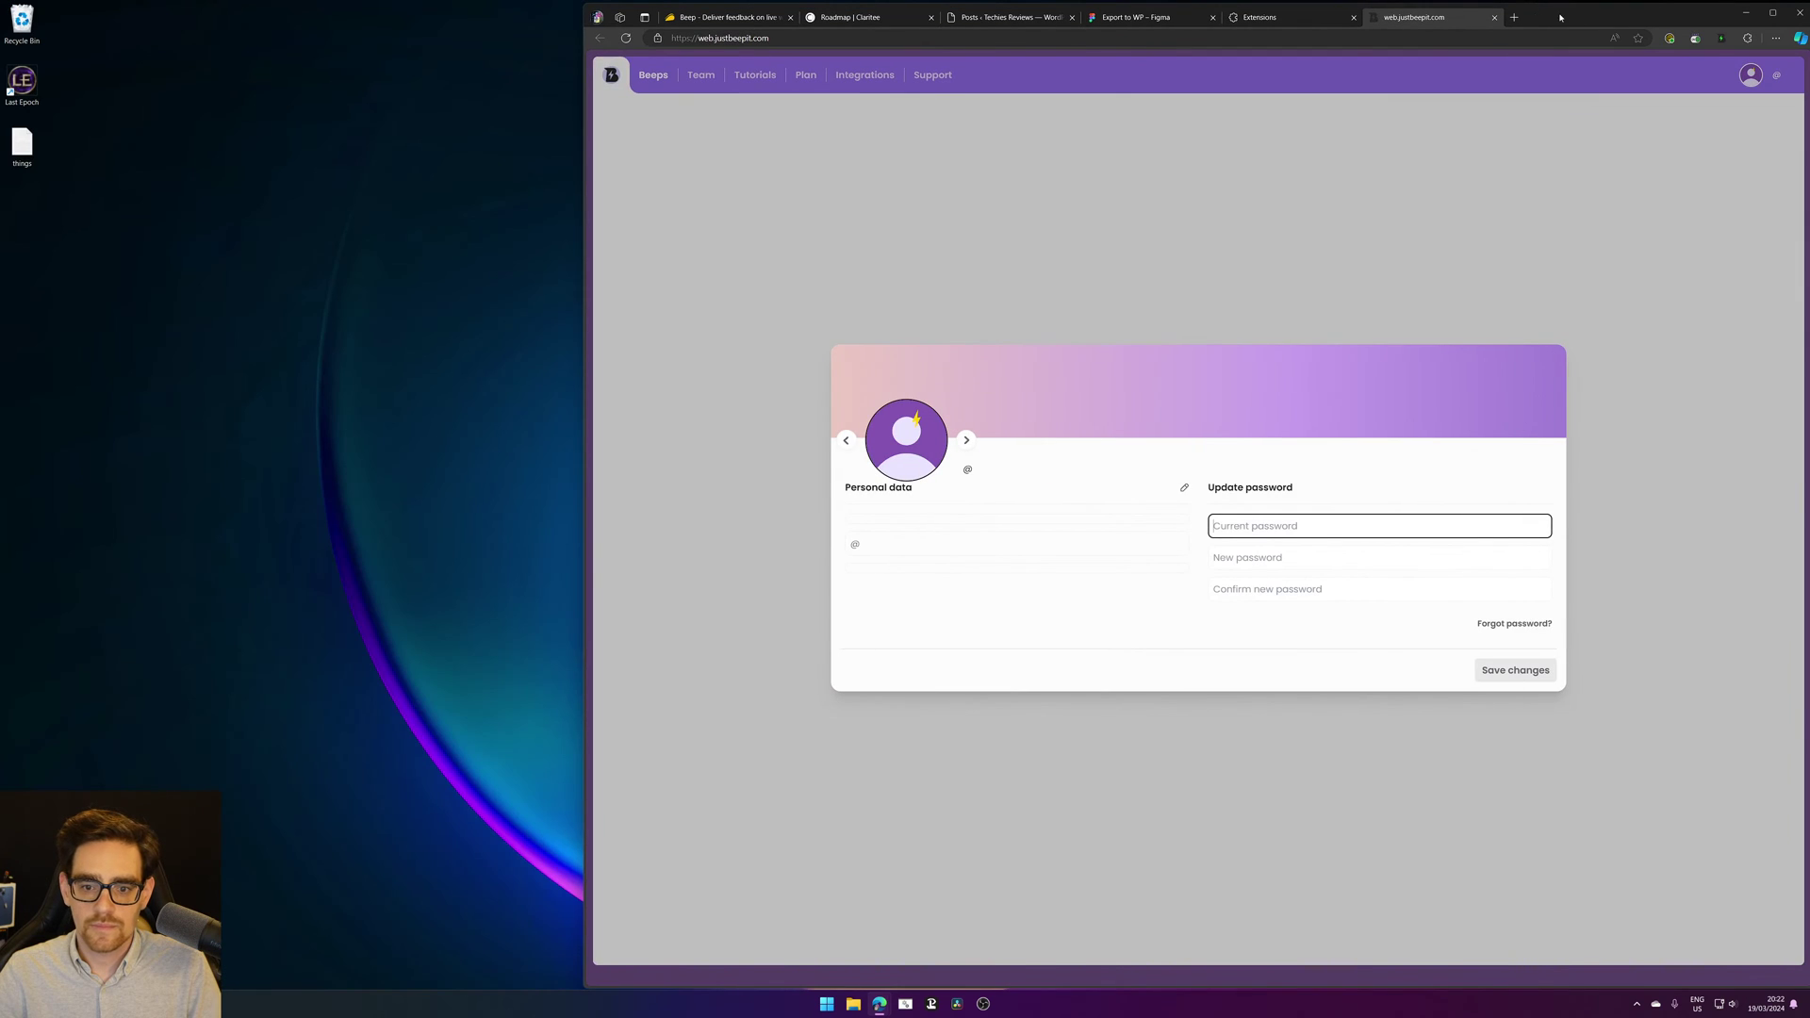
pyautogui.click(1593, 242)
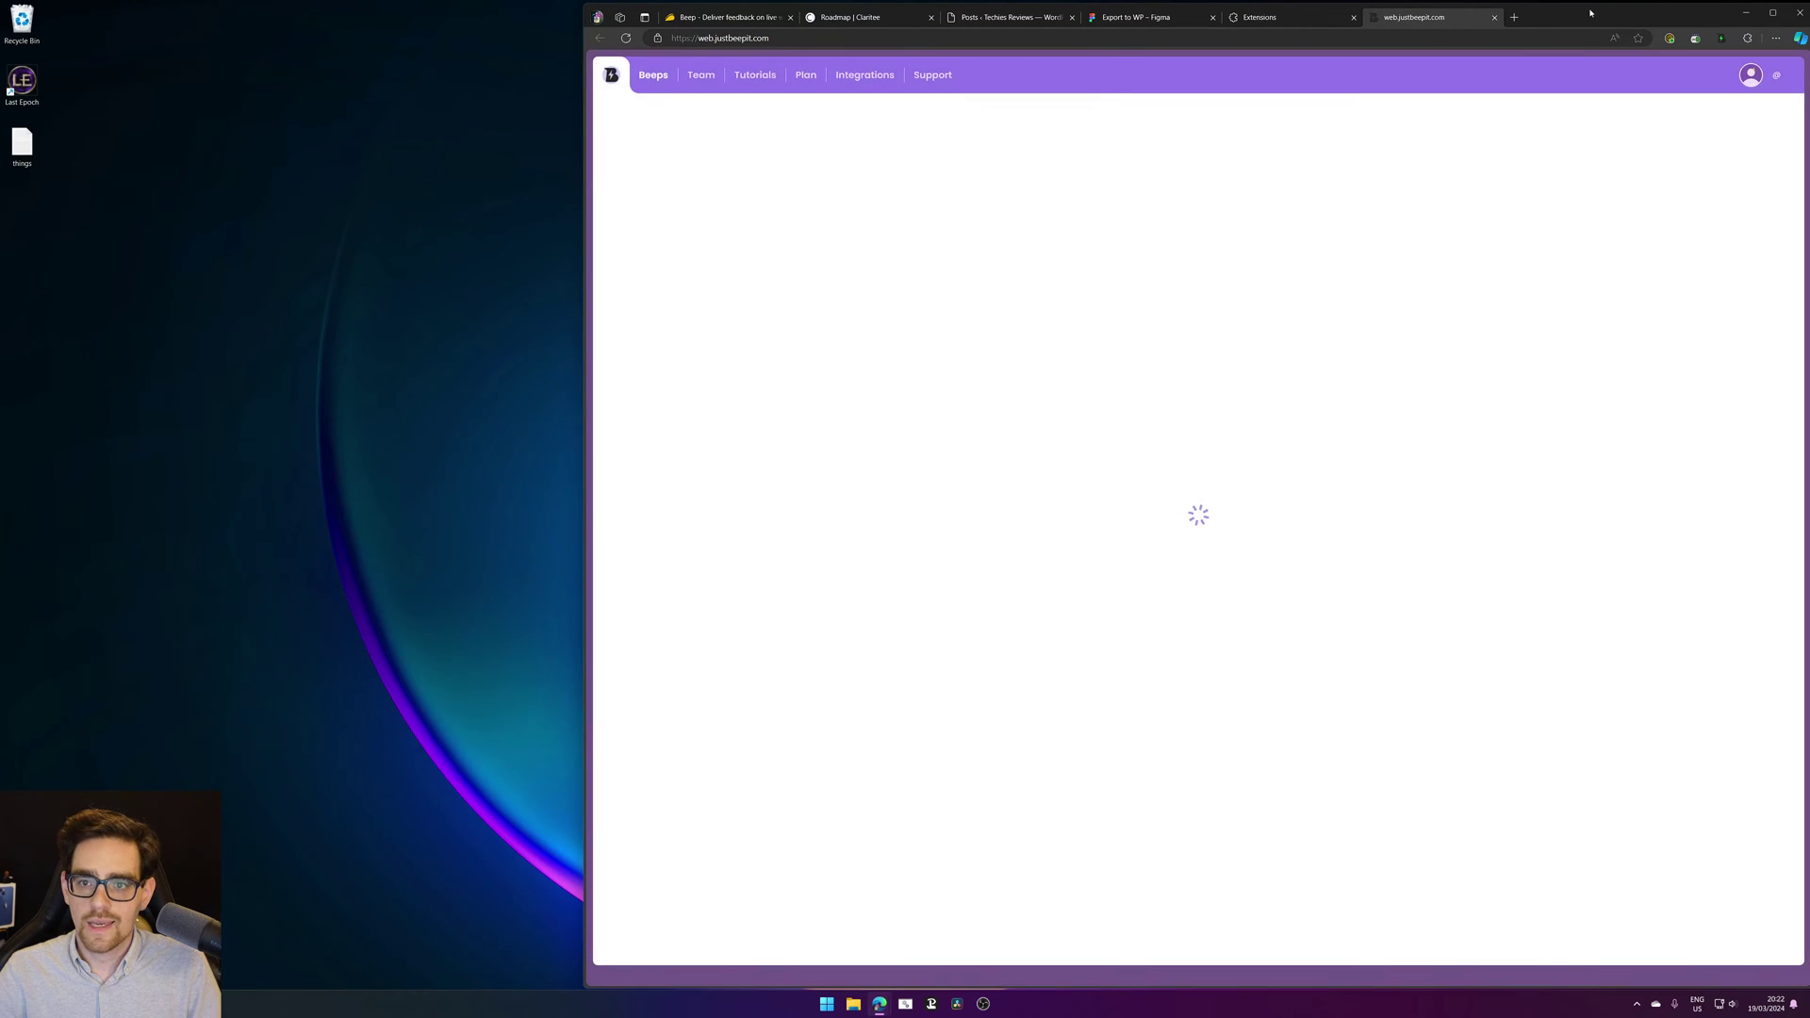
# Step: Move the browser window to the other monitor and back, maximize it and close the Extensions tab
pyautogui.press('super+shift+Right')
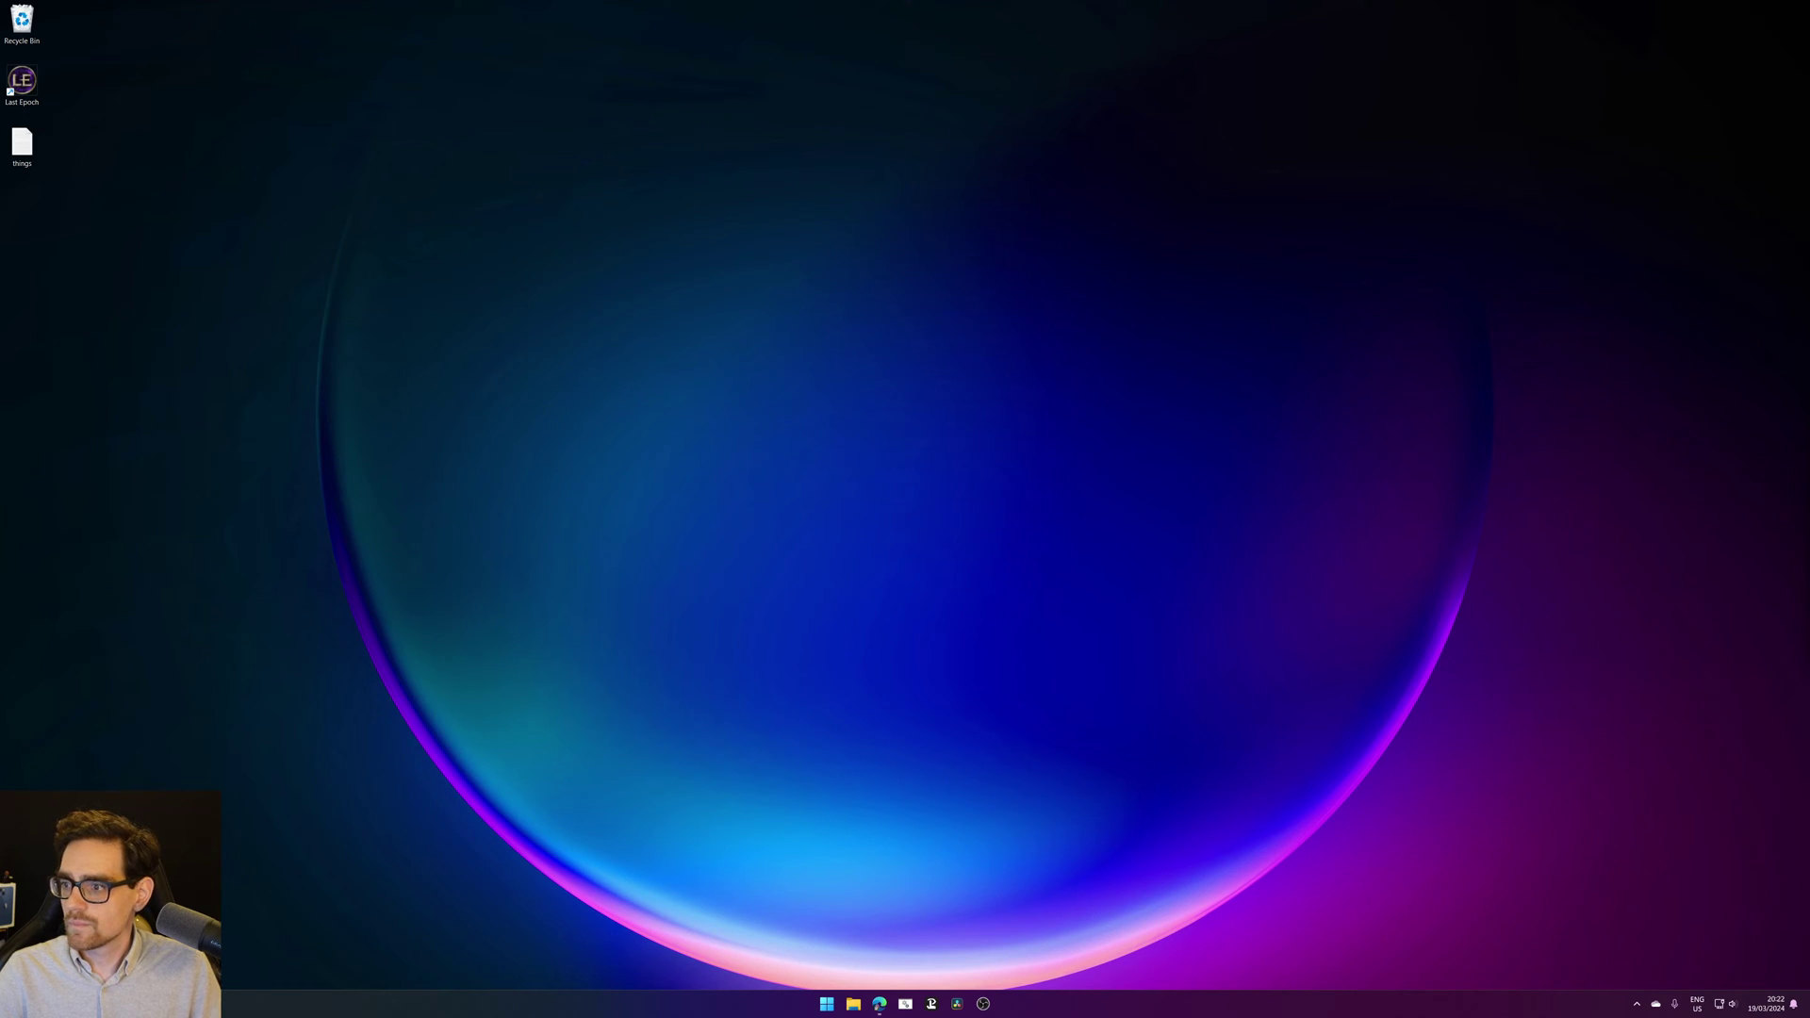
pyautogui.moveTo(848, 0); pyautogui.dragTo(1005, 118)
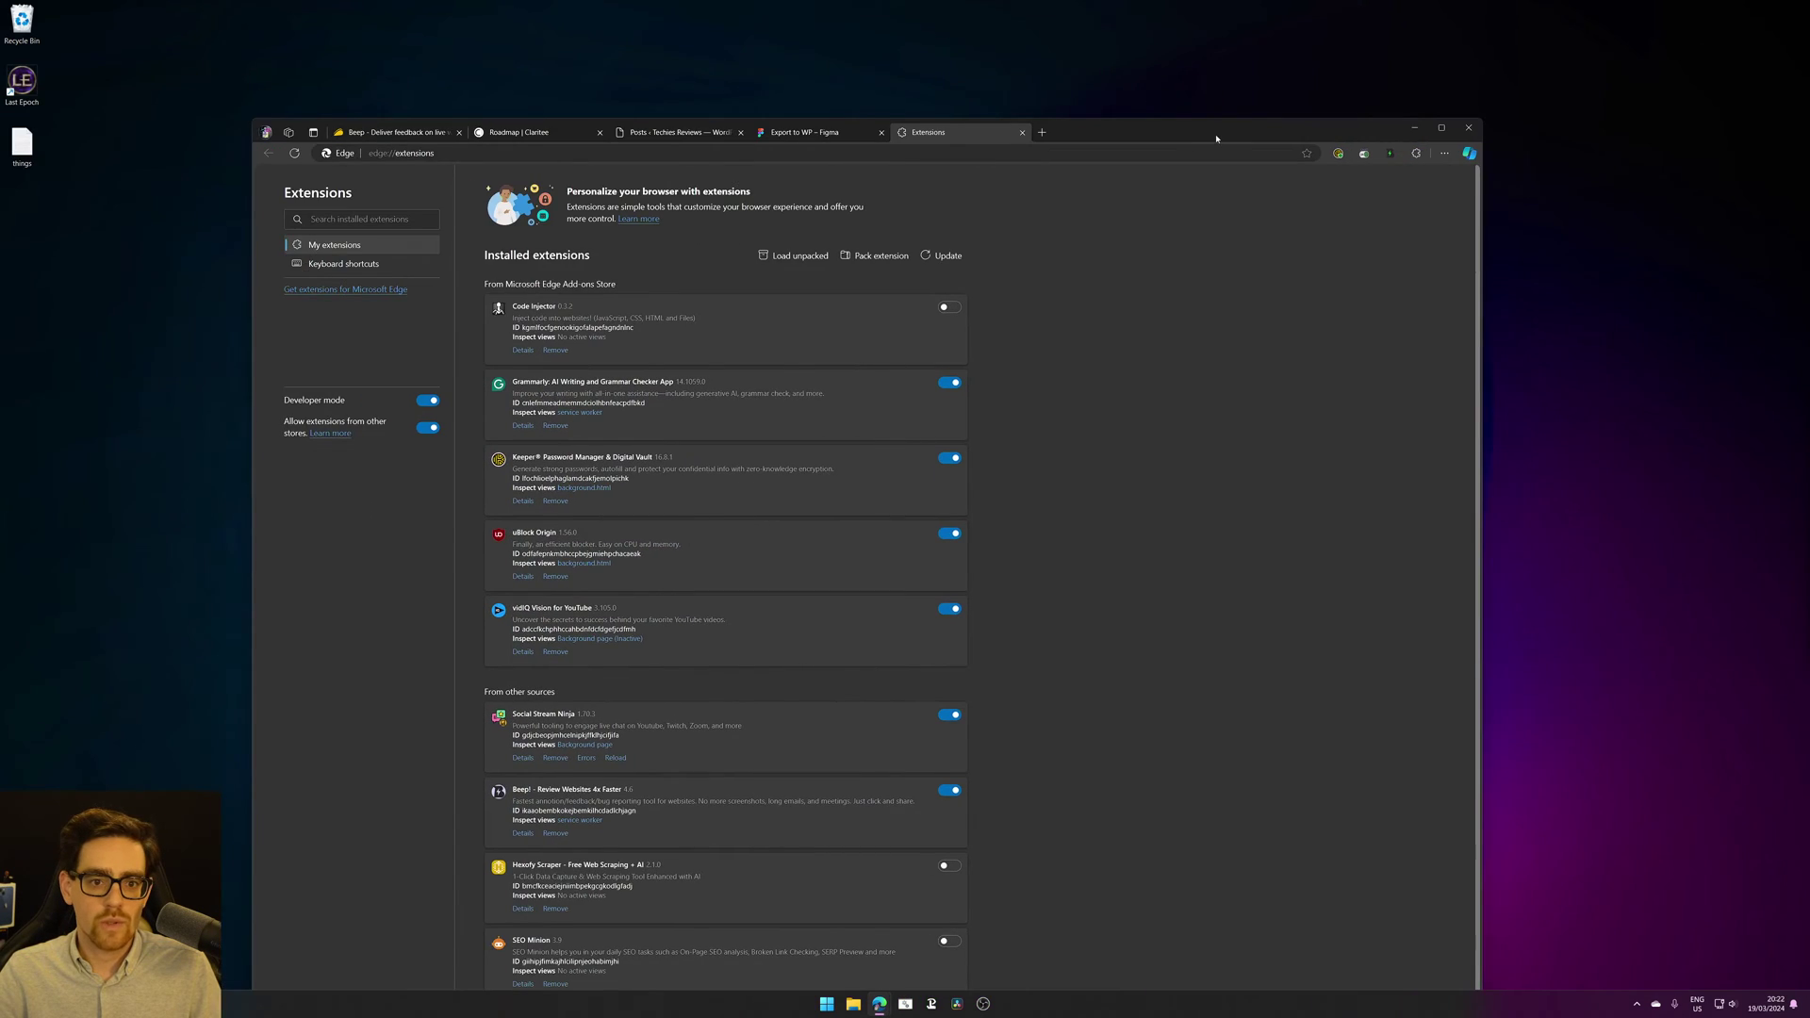
pyautogui.doubleClick(1217, 138)
pyautogui.middleClick(678, 6)
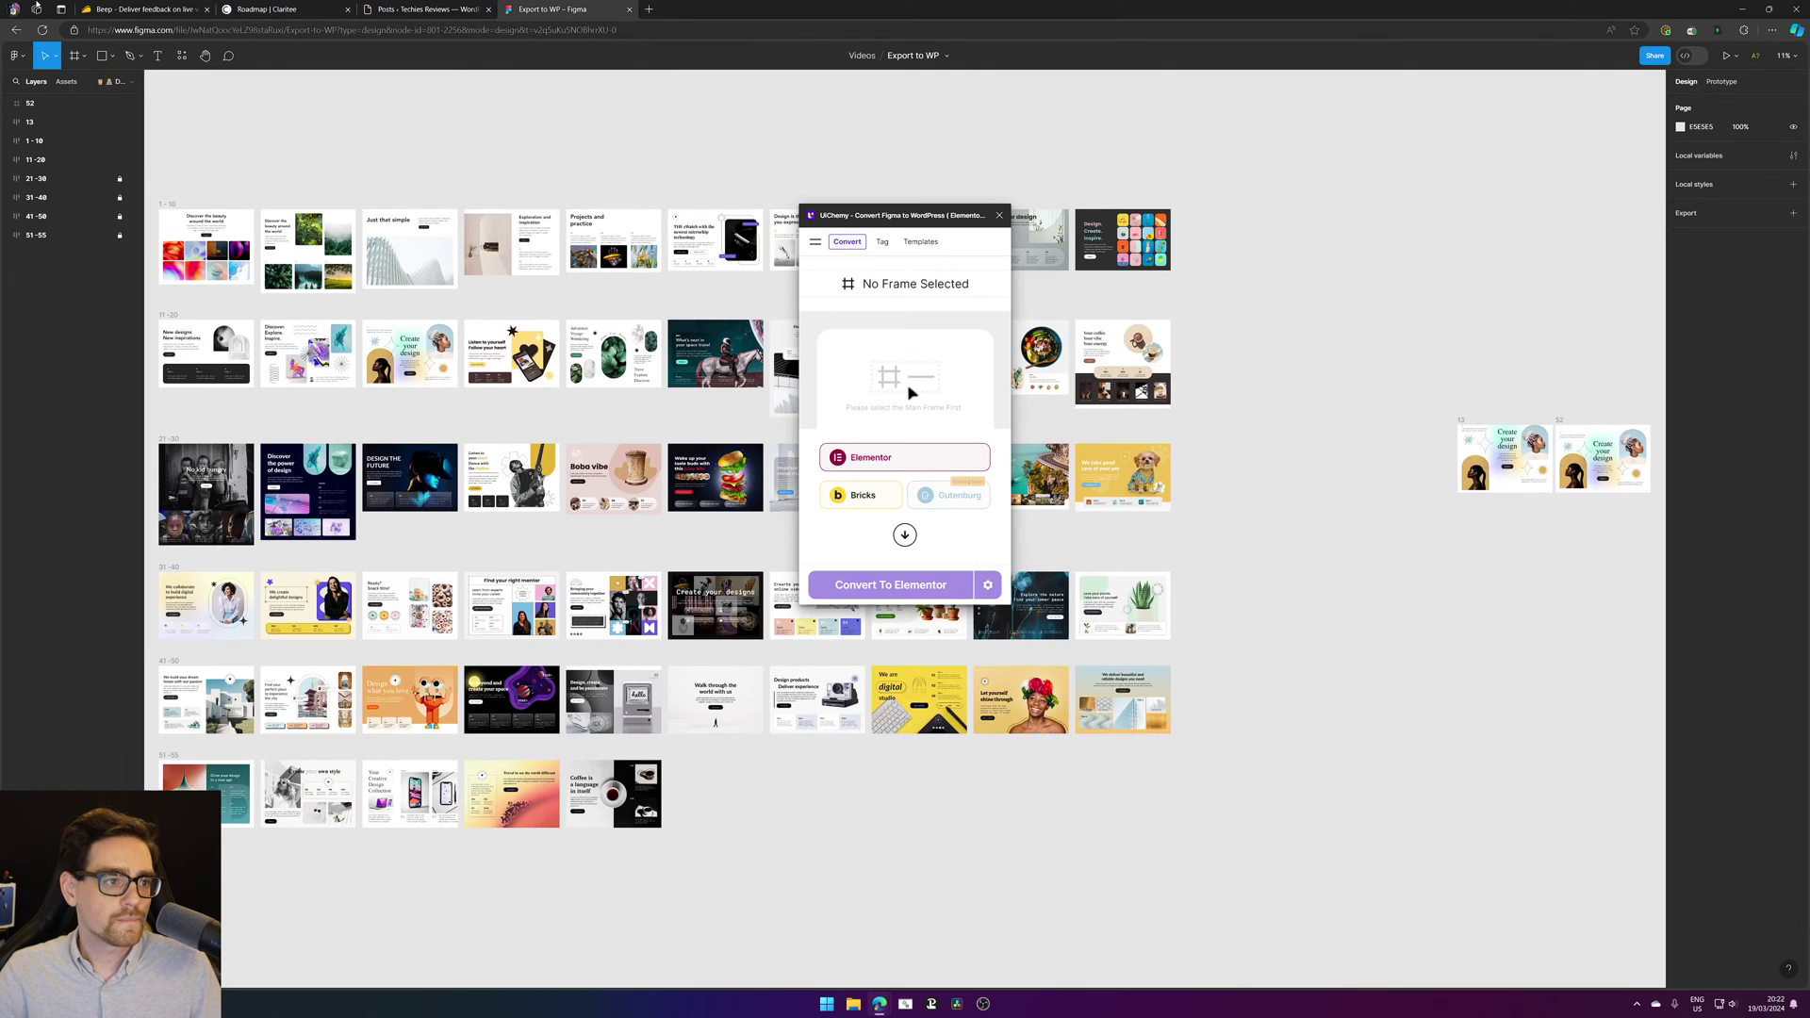
# Step: Return to the Beep deal page on AppSumo for a last look at the founder reply, then close it
pyautogui.click(141, 8)
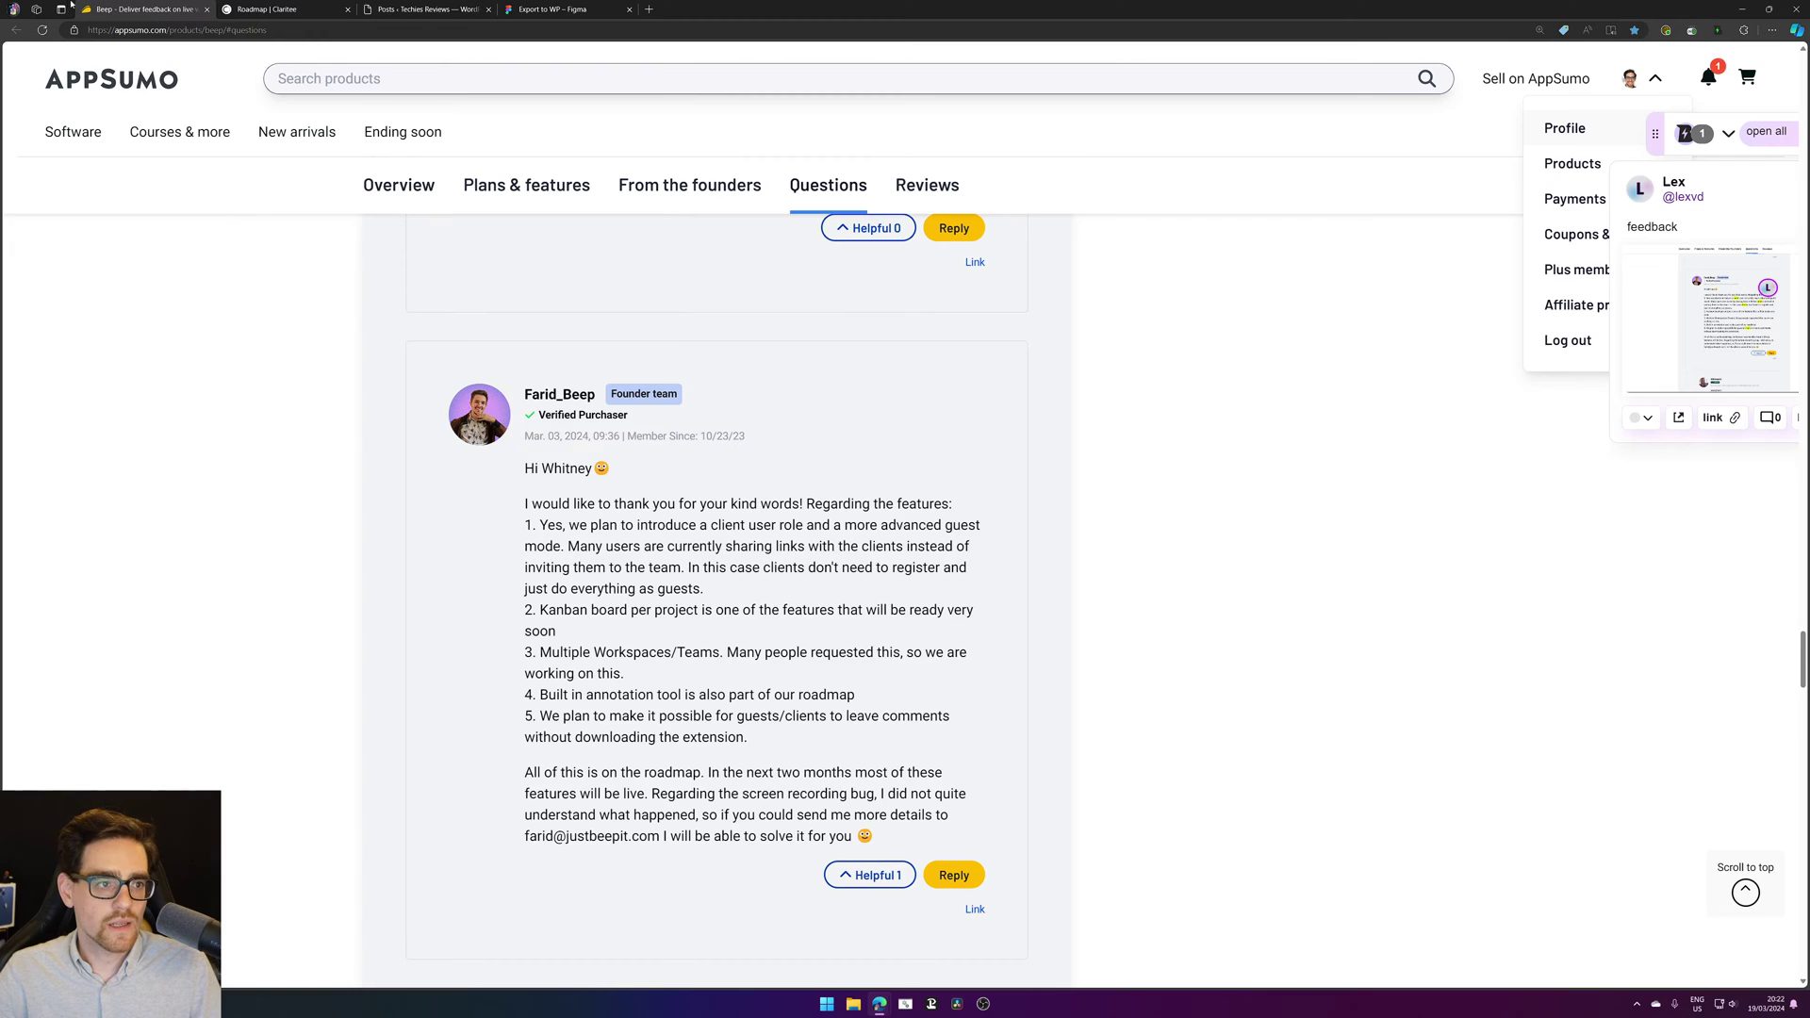
pyautogui.click(501, 526)
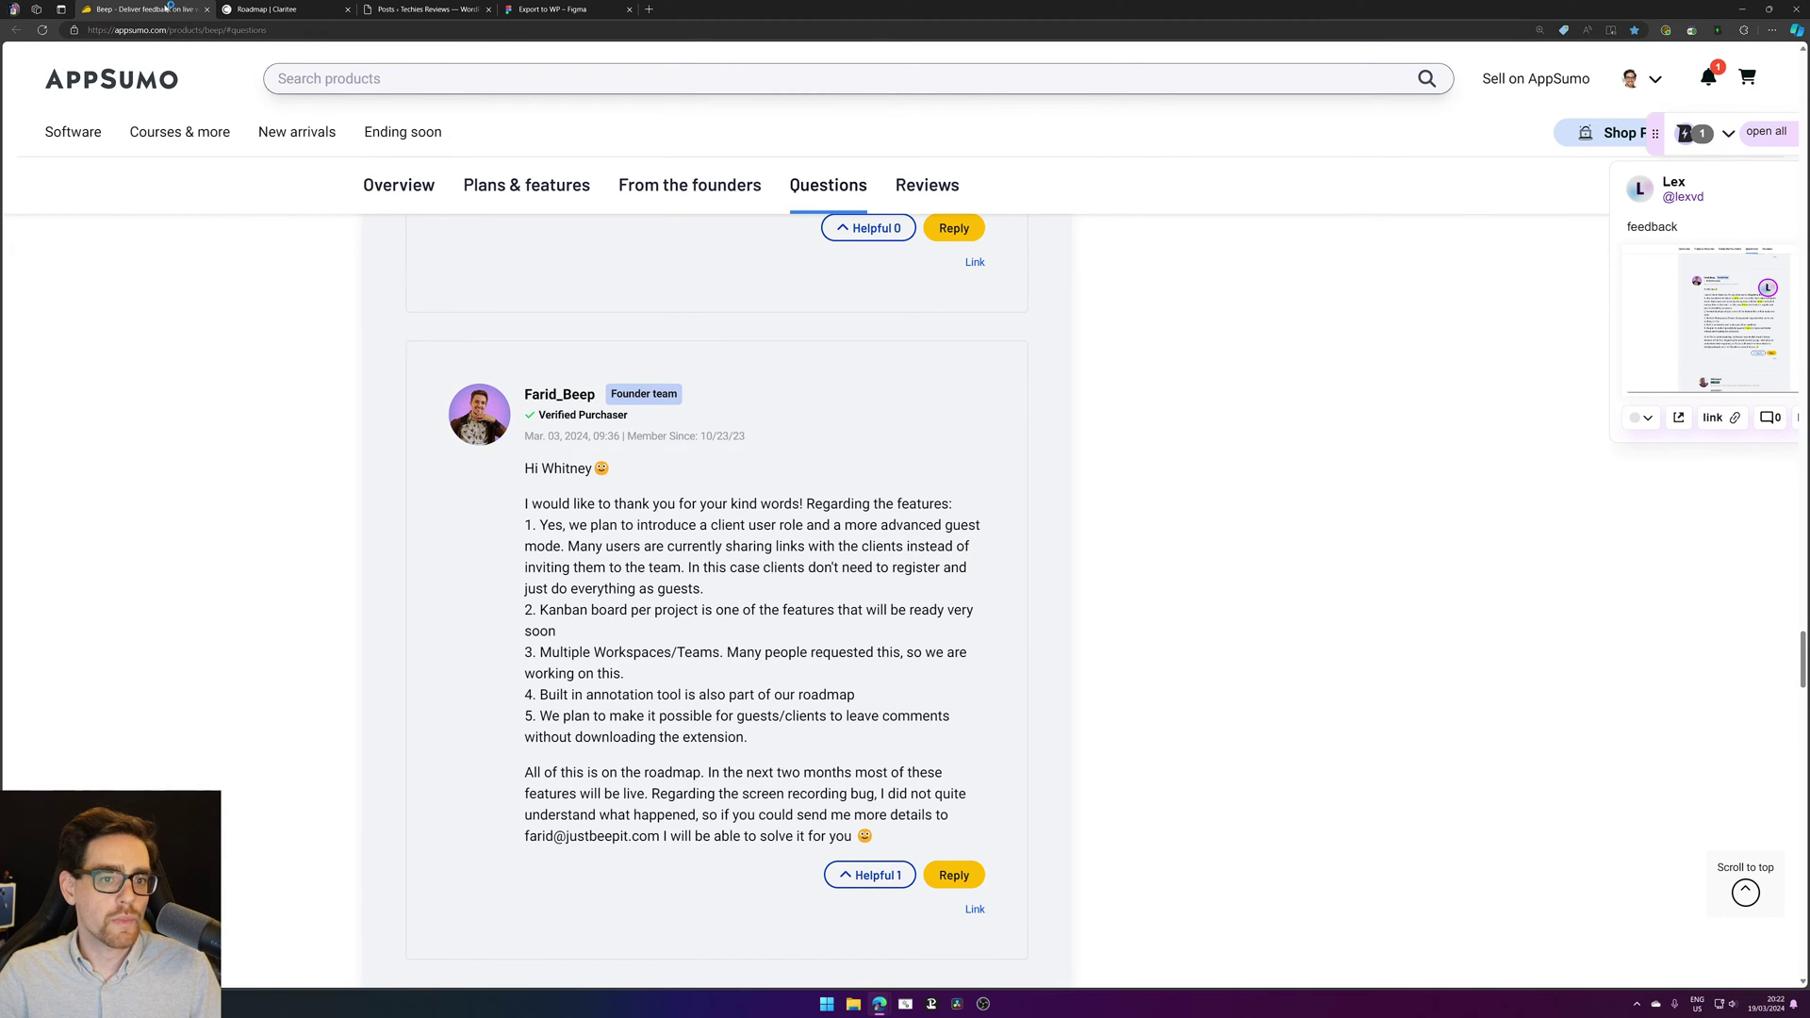
pyautogui.moveTo(505, 526); pyautogui.dragTo(751, 636)
pyautogui.click(751, 636)
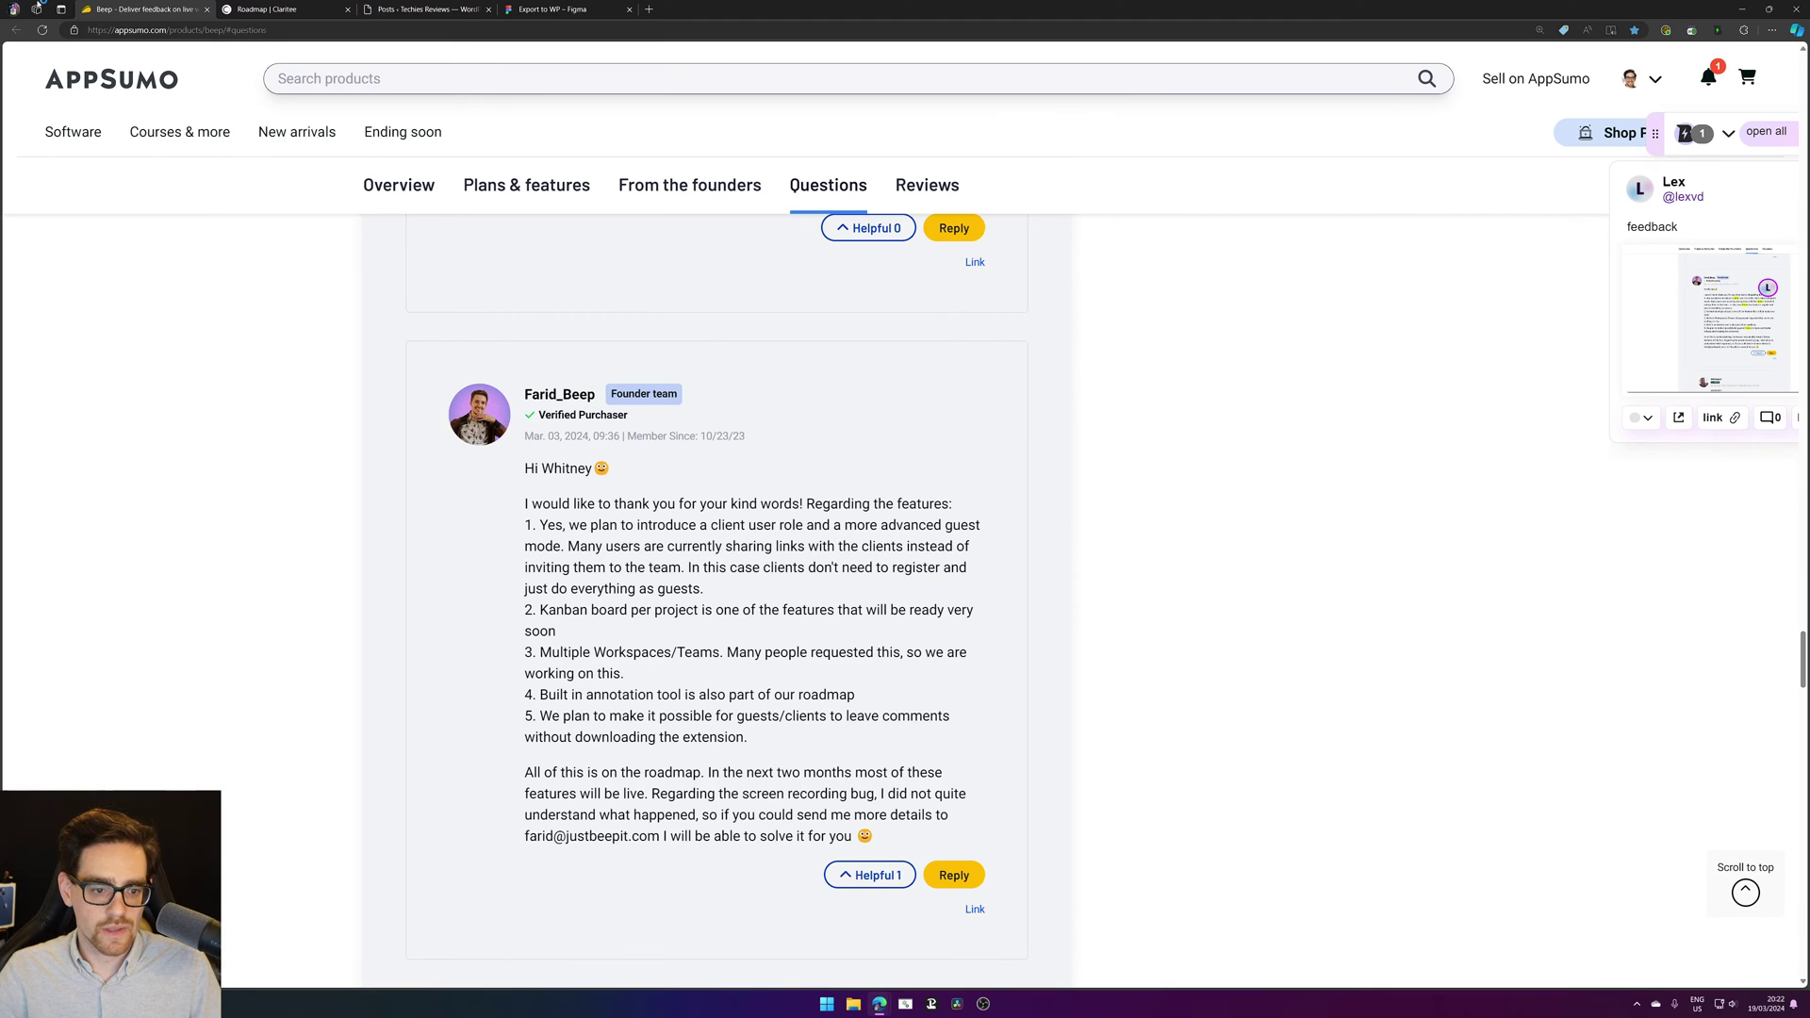
pyautogui.middleClick(171, 10)
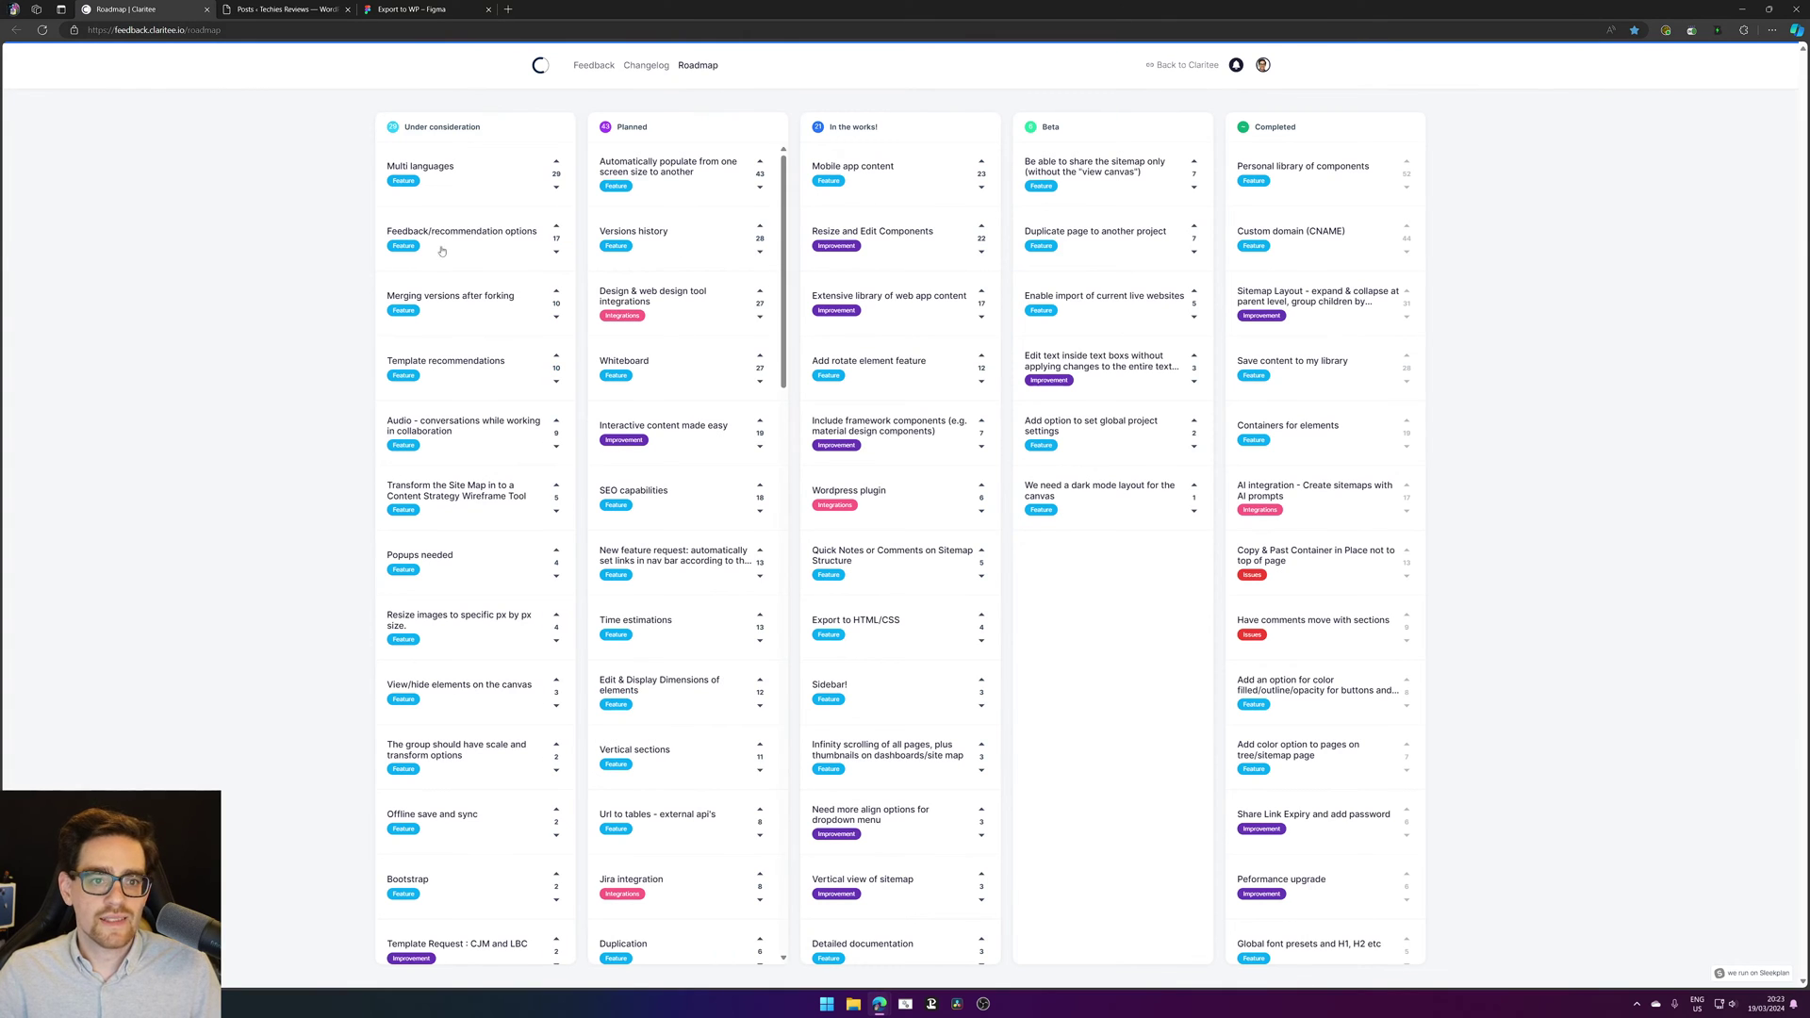
# Step: Open Claritee in a new tab placed beside its roadmap and open the first Sitemapping project
pyautogui.hotkey('ctrl', 't')
pyautogui.write('clari')
pyautogui.press('Return')
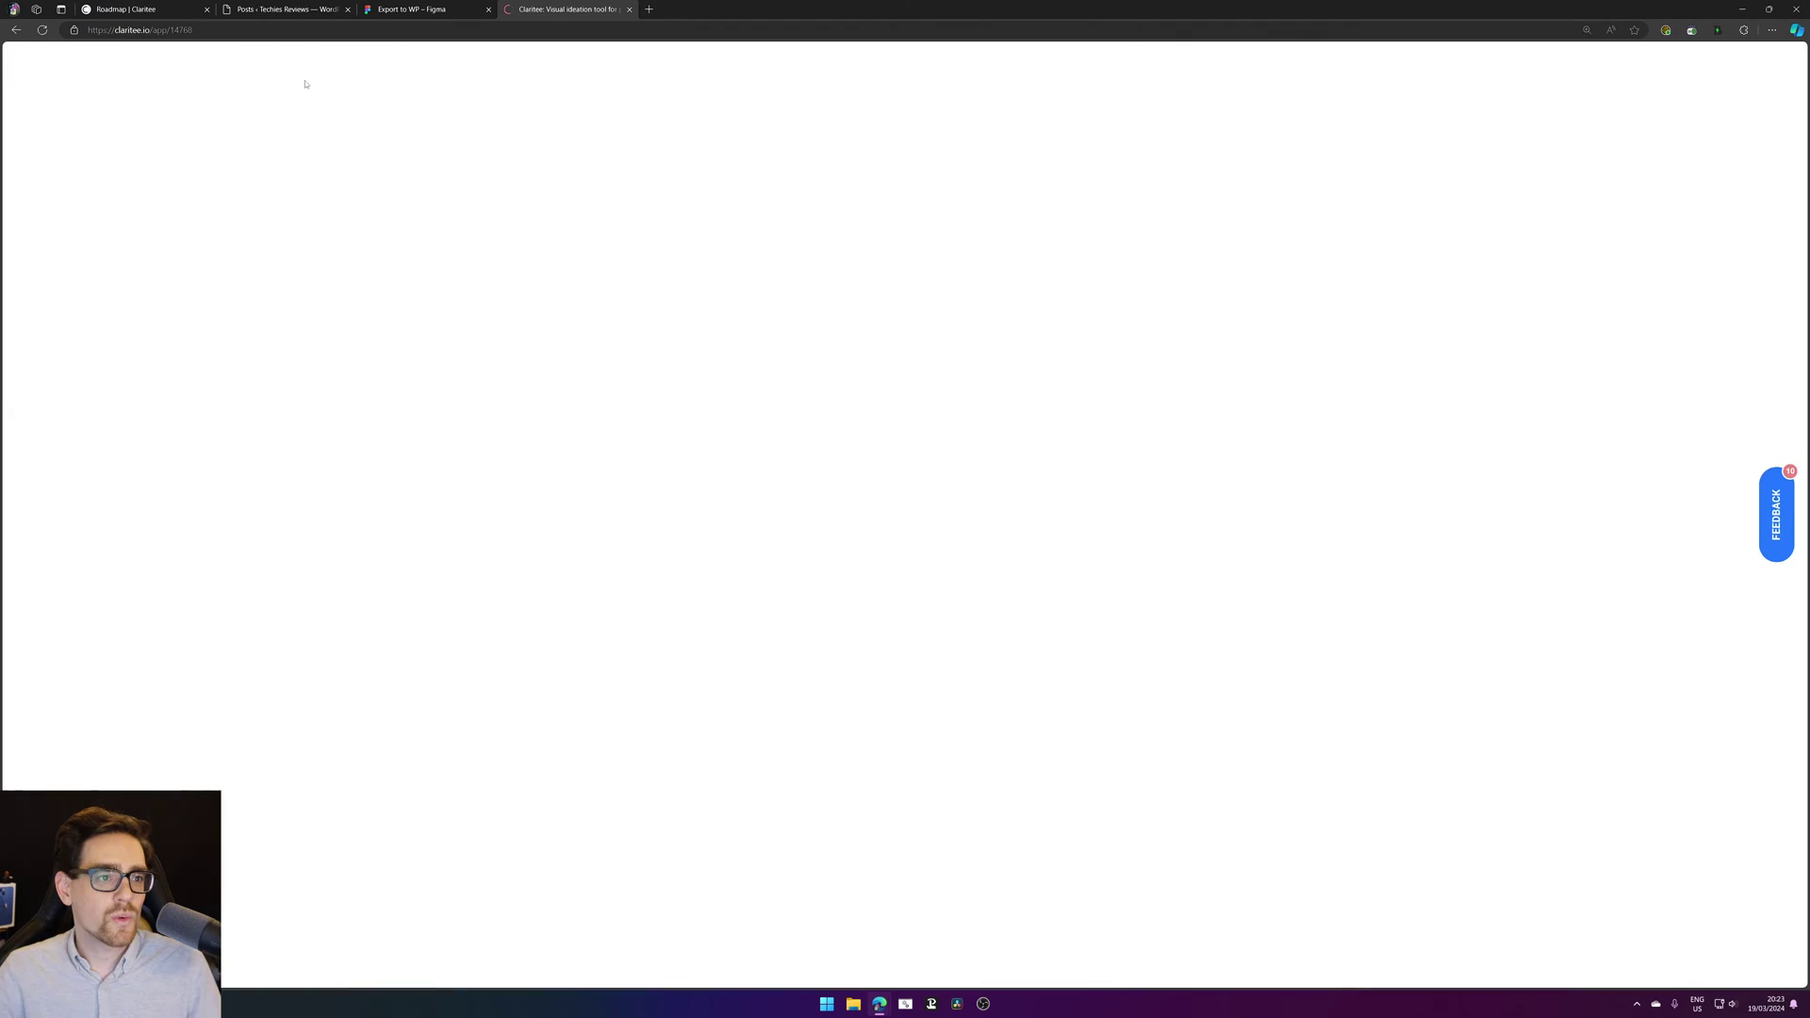
pyautogui.moveTo(578, 5); pyautogui.dragTo(292, 9)
pyautogui.moveTo(444, 270)
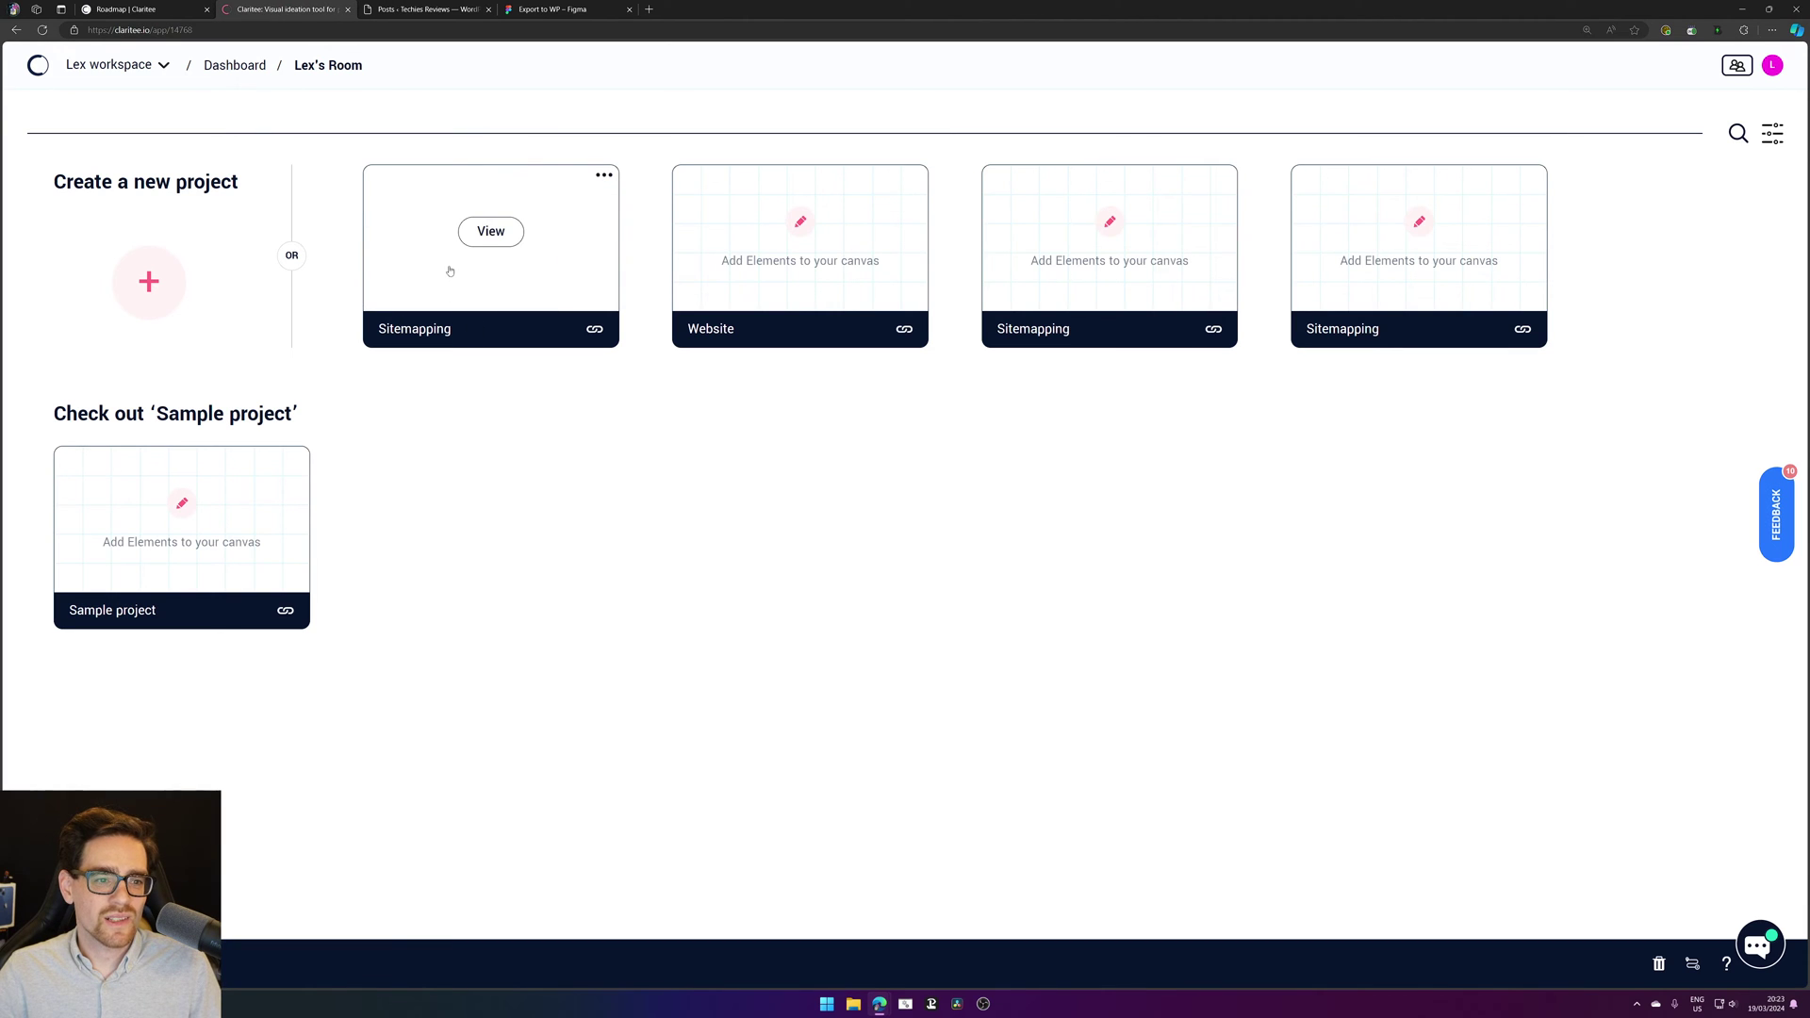
pyautogui.click(490, 230)
# Step: Open Claritee's AppSumo deal page in a new tab and highlight its listed alternatives Canva, Figma and Wix
pyautogui.hotkey('ctrl', 't')
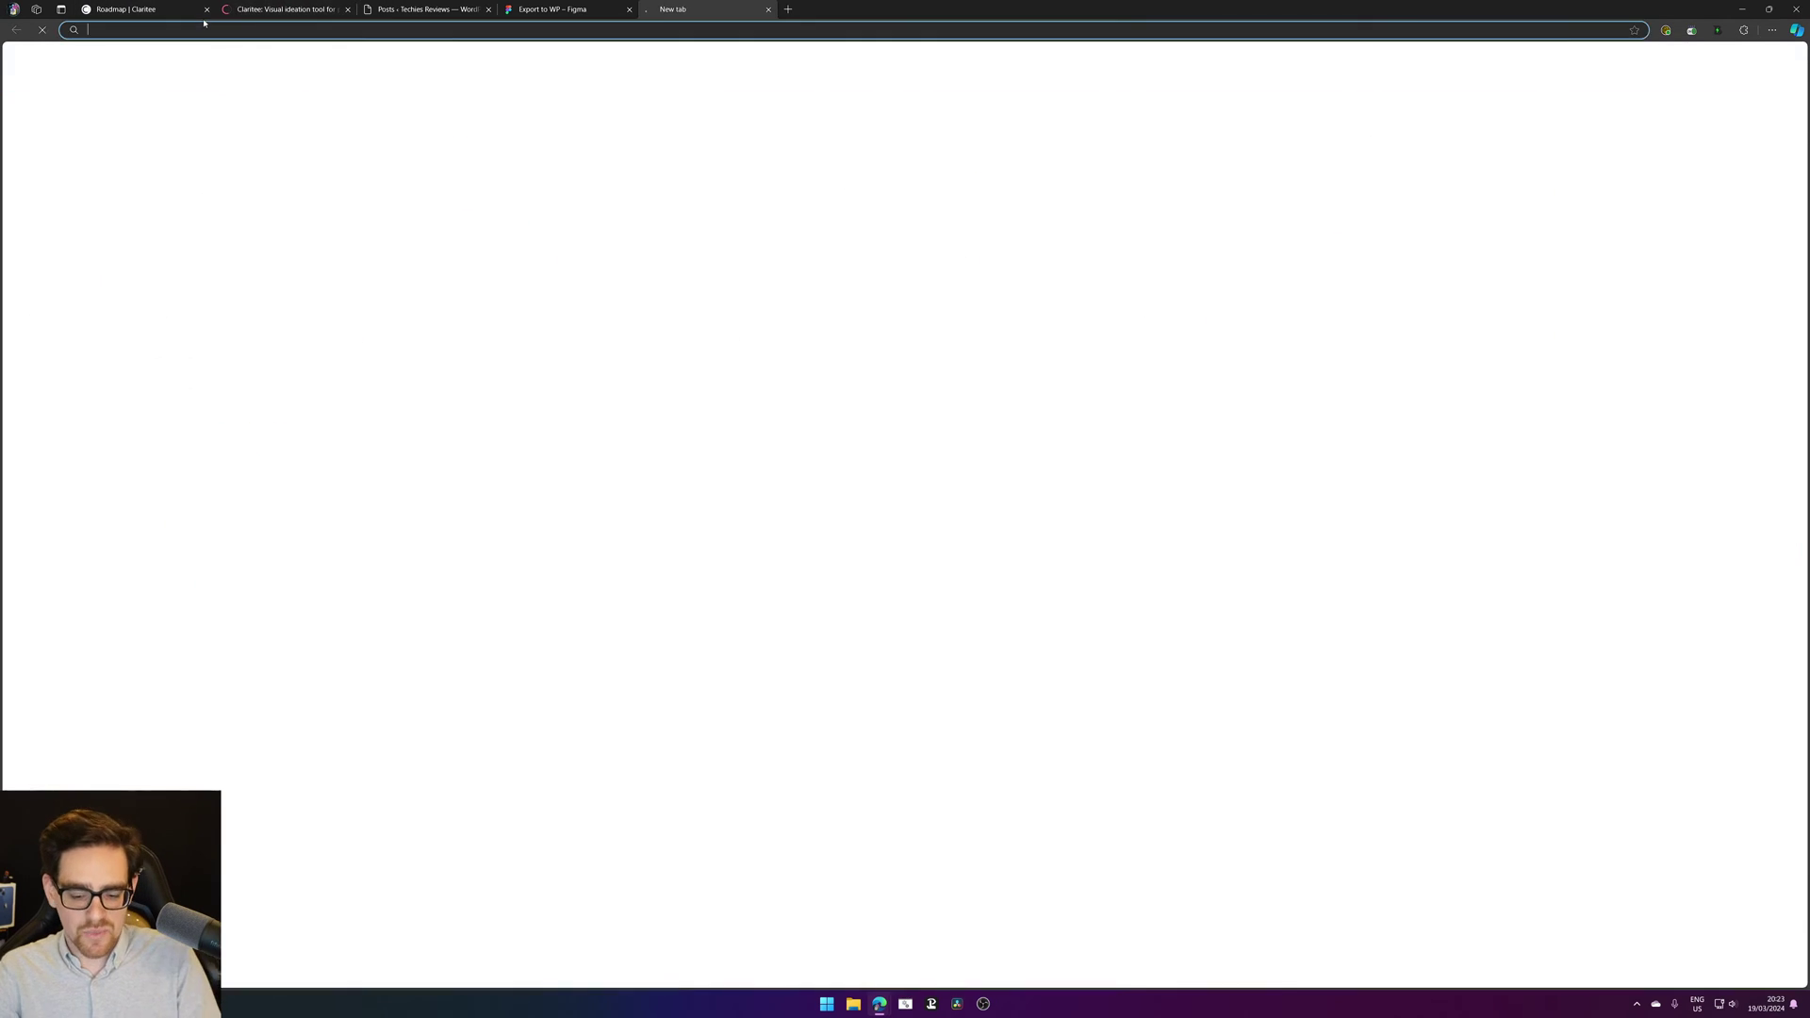
pyautogui.write('apps')
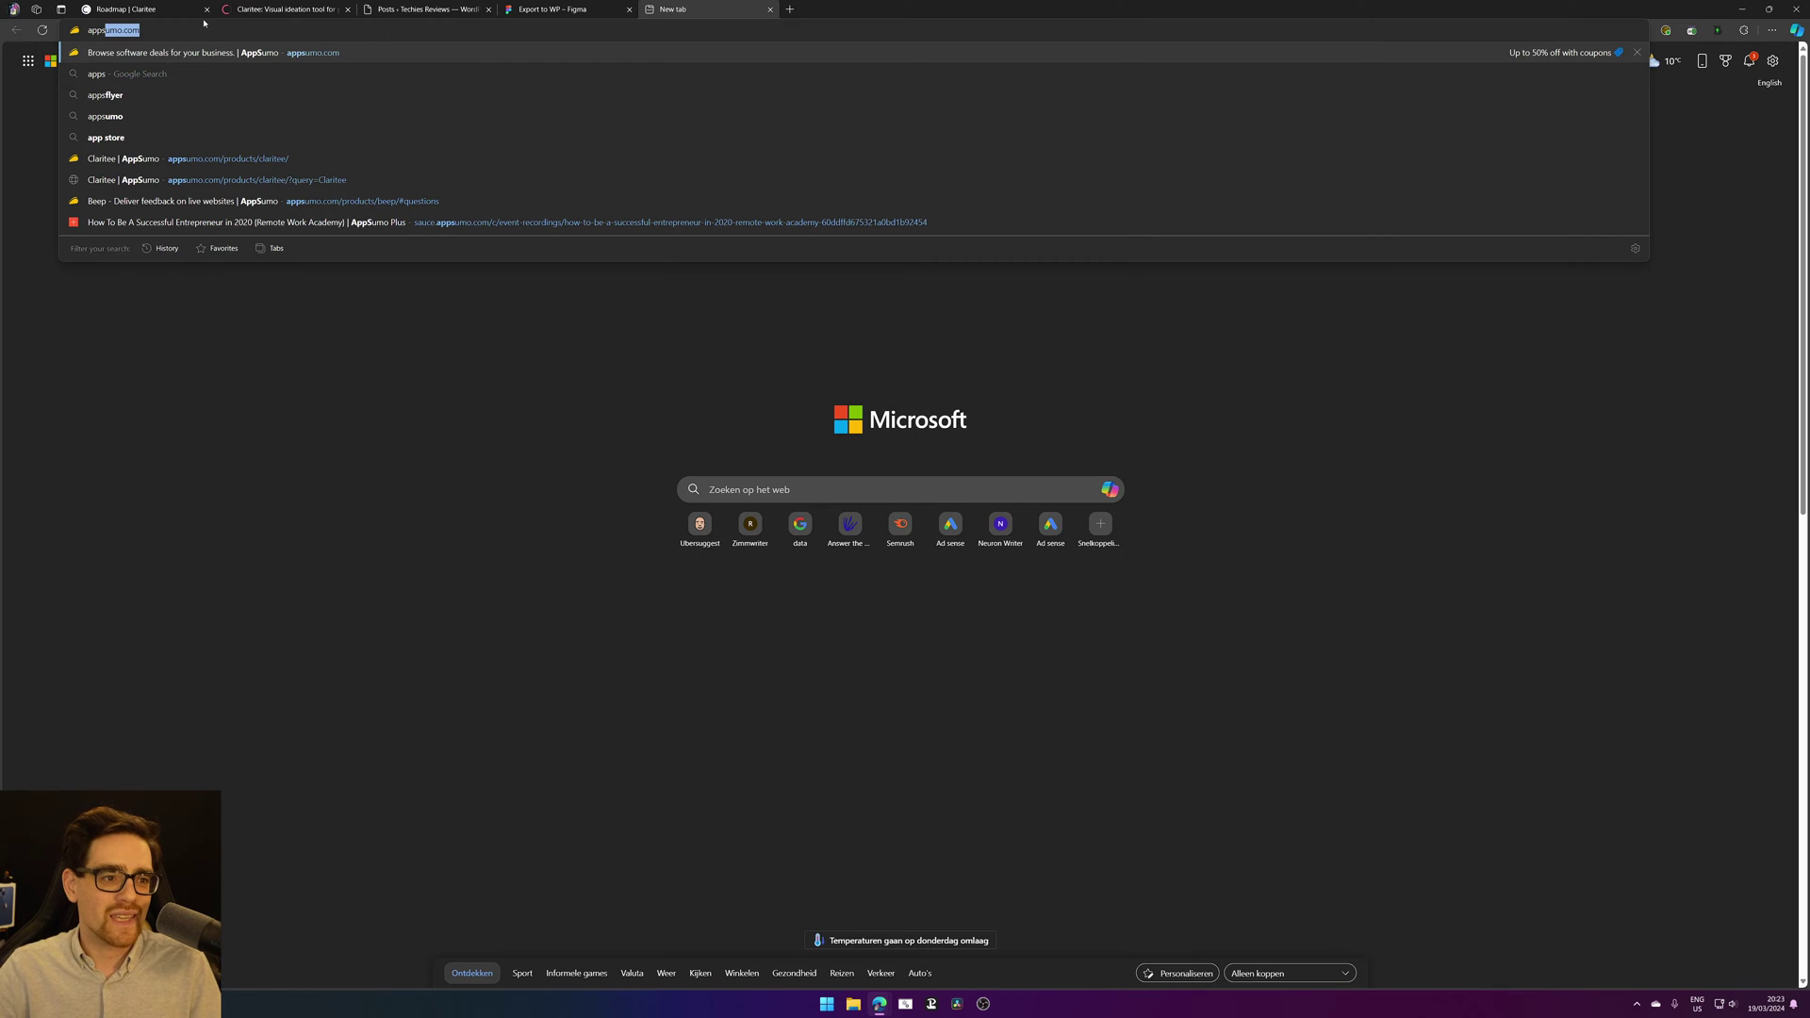
pyautogui.press('Down')
pyautogui.press('Down')
pyautogui.press('Down')
pyautogui.press('Down')
pyautogui.press('Down')
pyautogui.press('Return')
pyautogui.scroll(-12, 706, 403)
pyautogui.moveTo(794, 426); pyautogui.dragTo(771, 379)
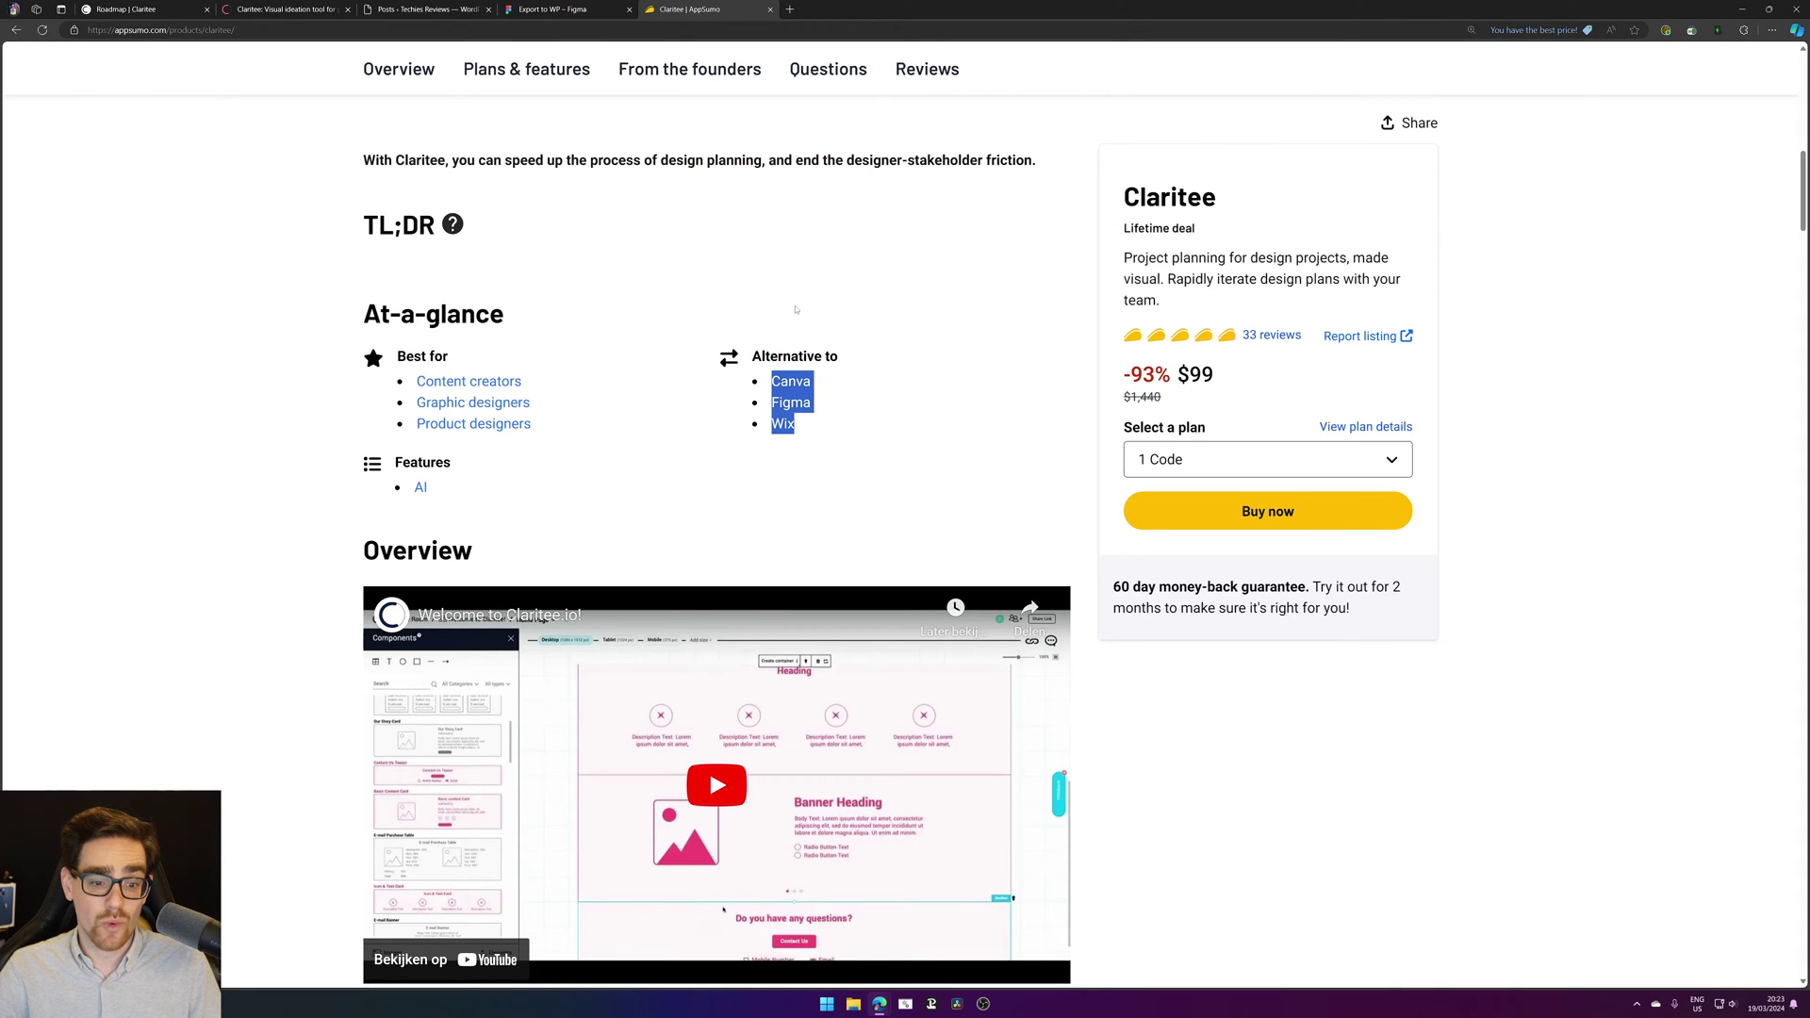
# Step: Go back to the Claritee Sitemapping project and look over the pages under its Roadmap page
pyautogui.click(272, 9)
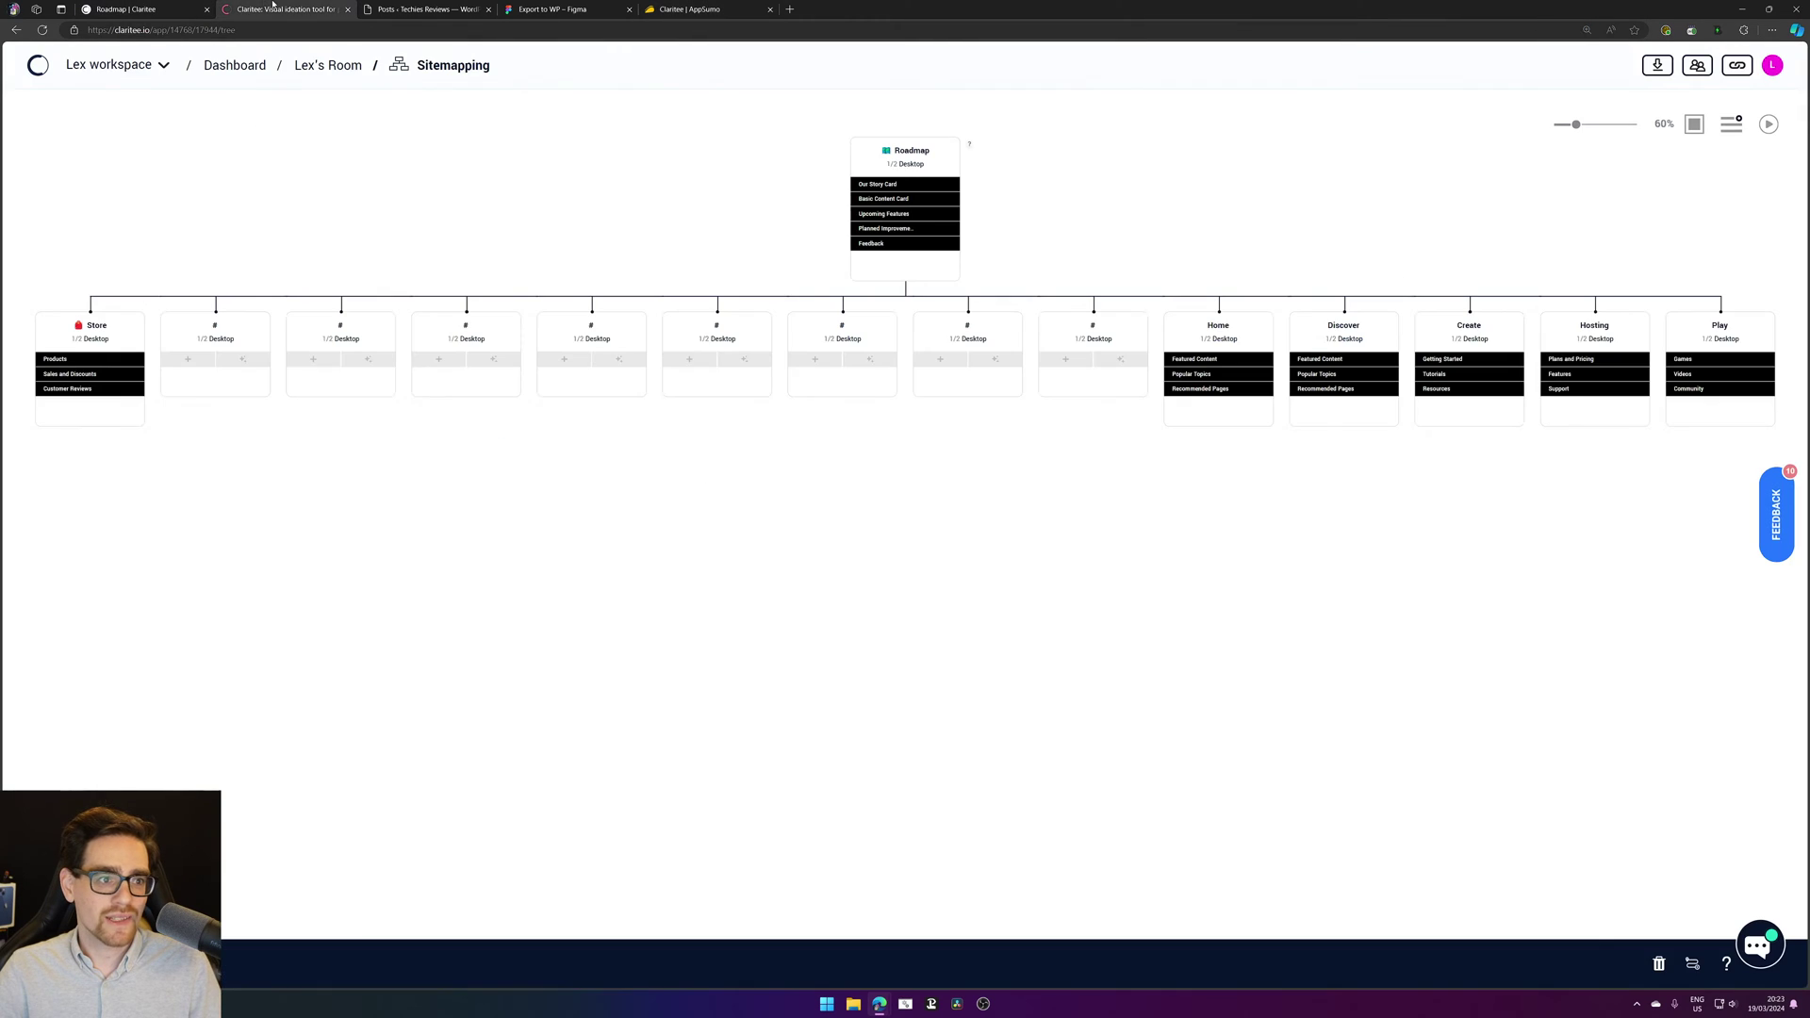
pyautogui.moveTo(561, 634)
pyautogui.mouseDown()
pyautogui.moveTo(1014, 578)
pyautogui.moveTo(546, 619)
pyautogui.mouseUp()
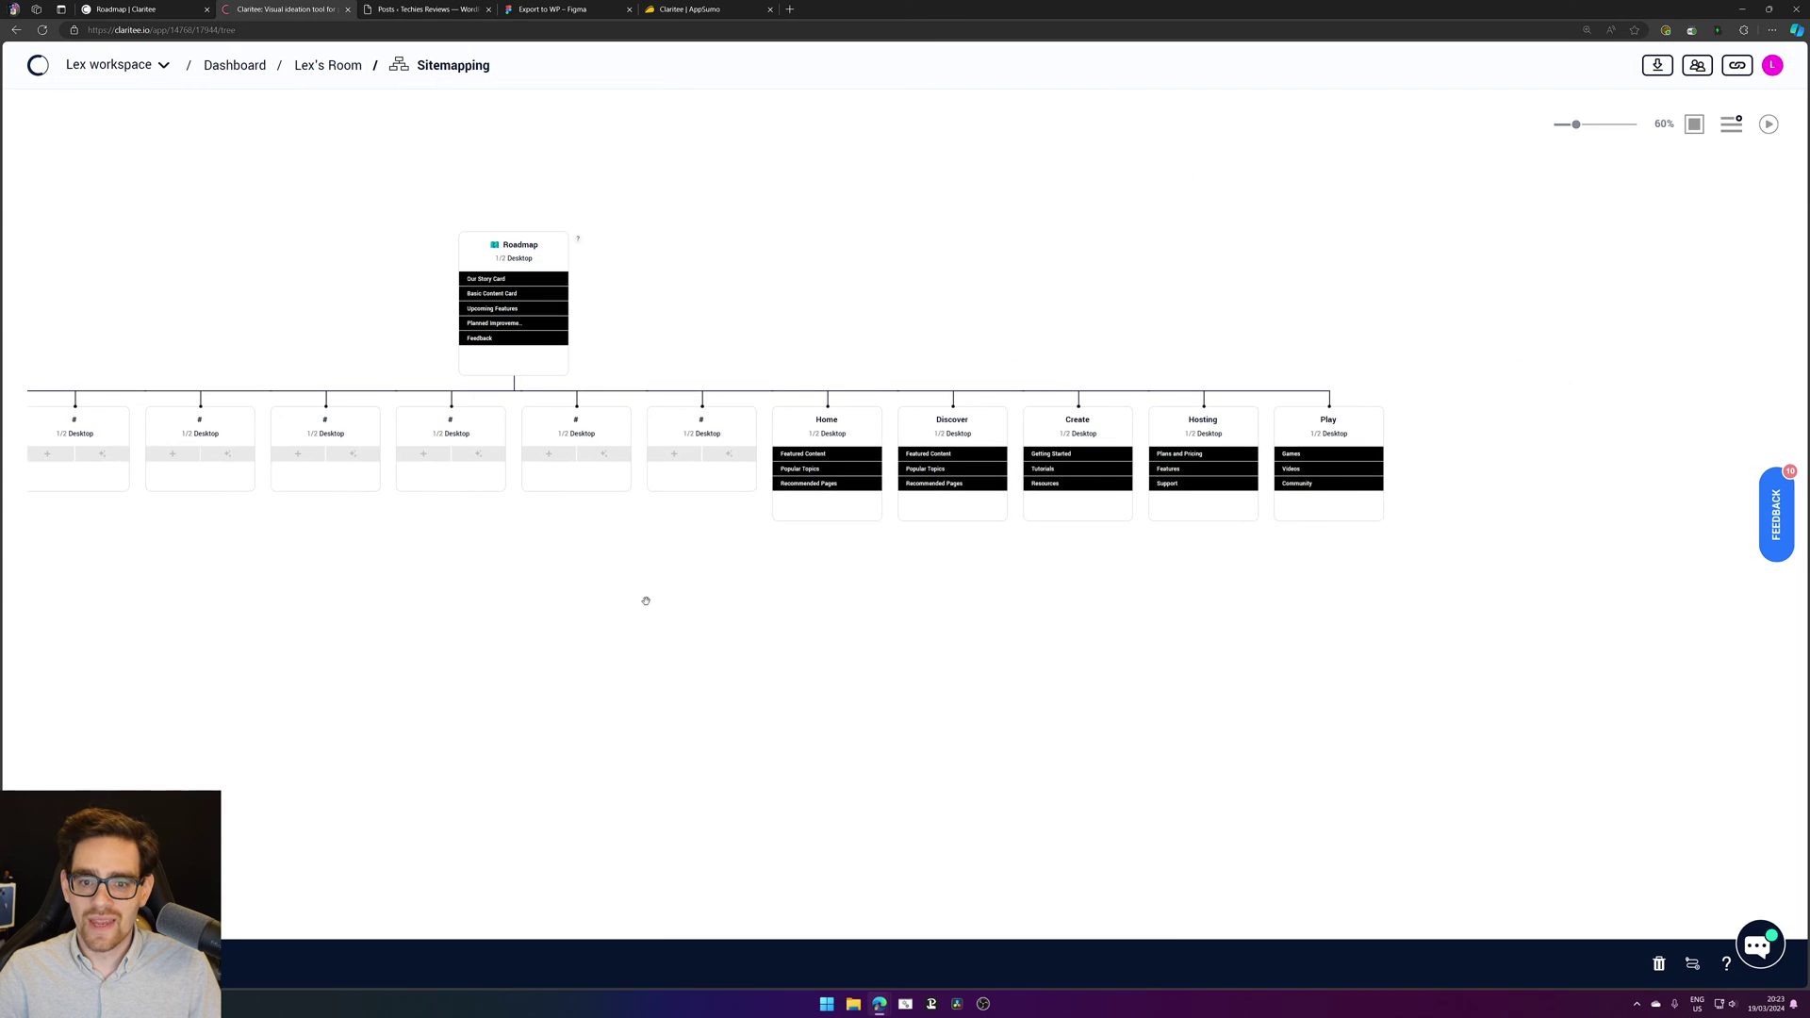
pyautogui.moveTo(631, 769); pyautogui.dragTo(980, 661)
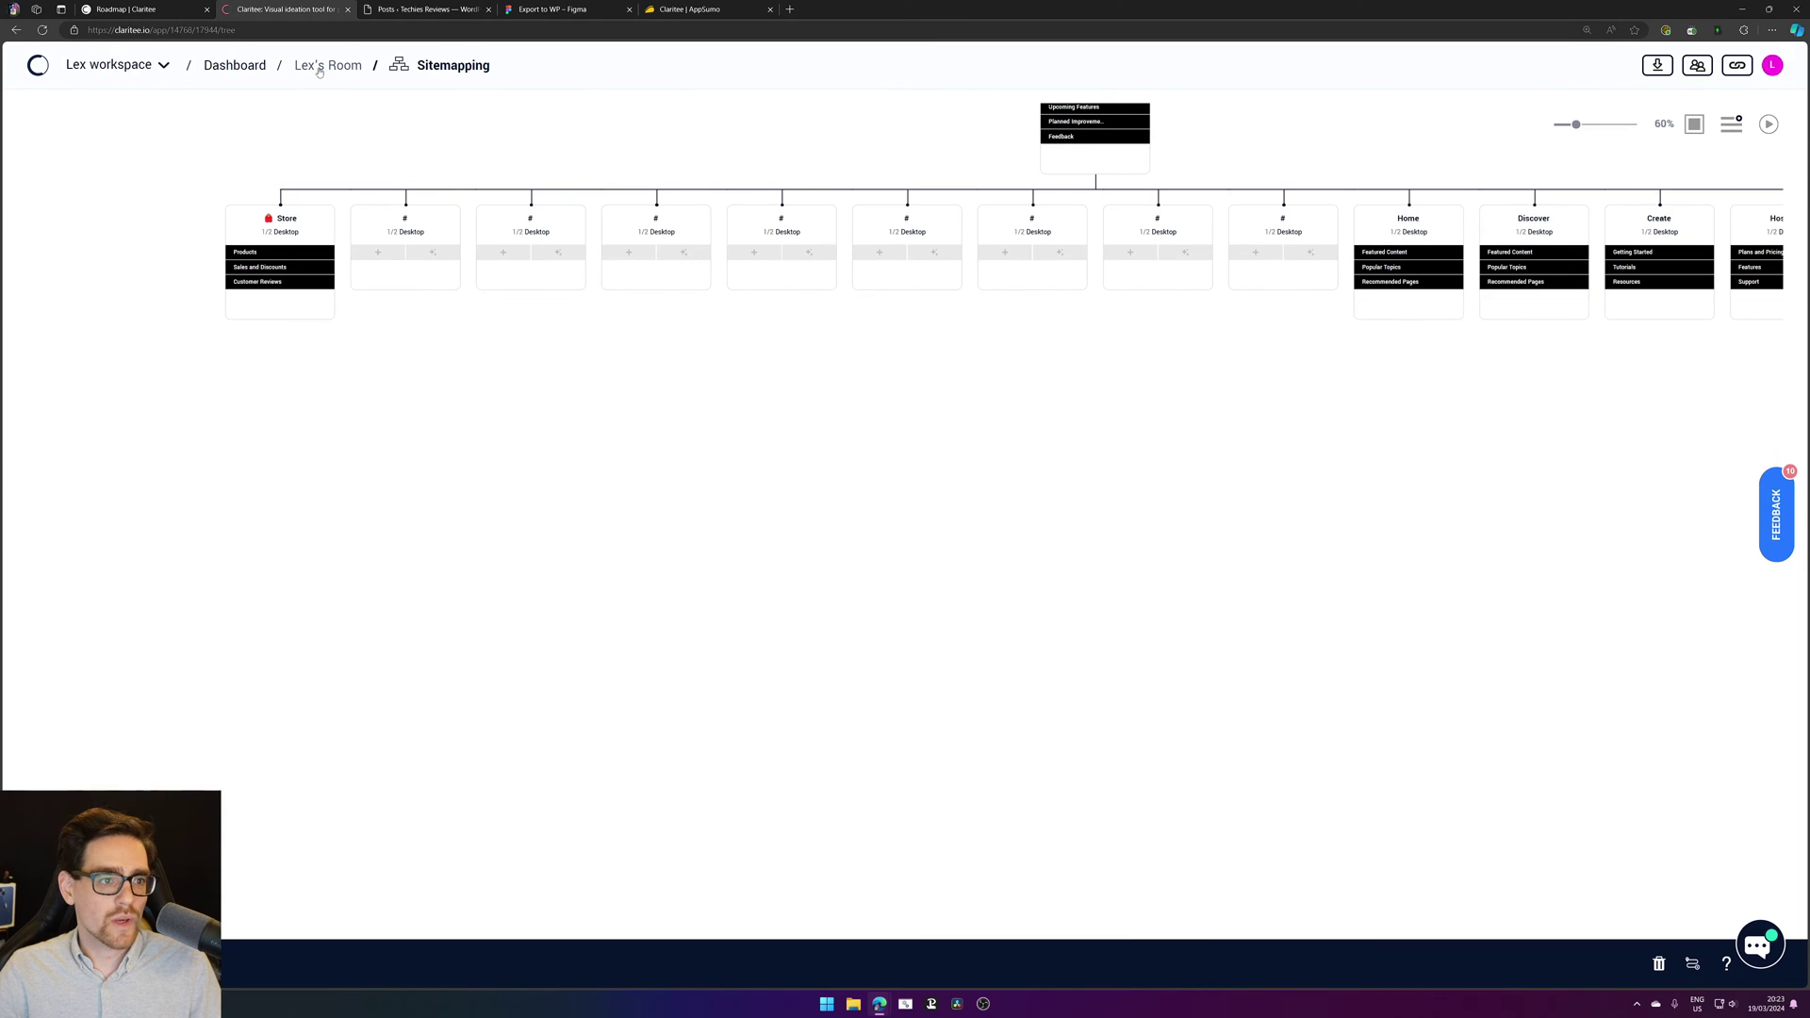
# Step: Return to the project room and start a new Sitemapping project using the AI assistant
pyautogui.click(319, 72)
pyautogui.click(148, 281)
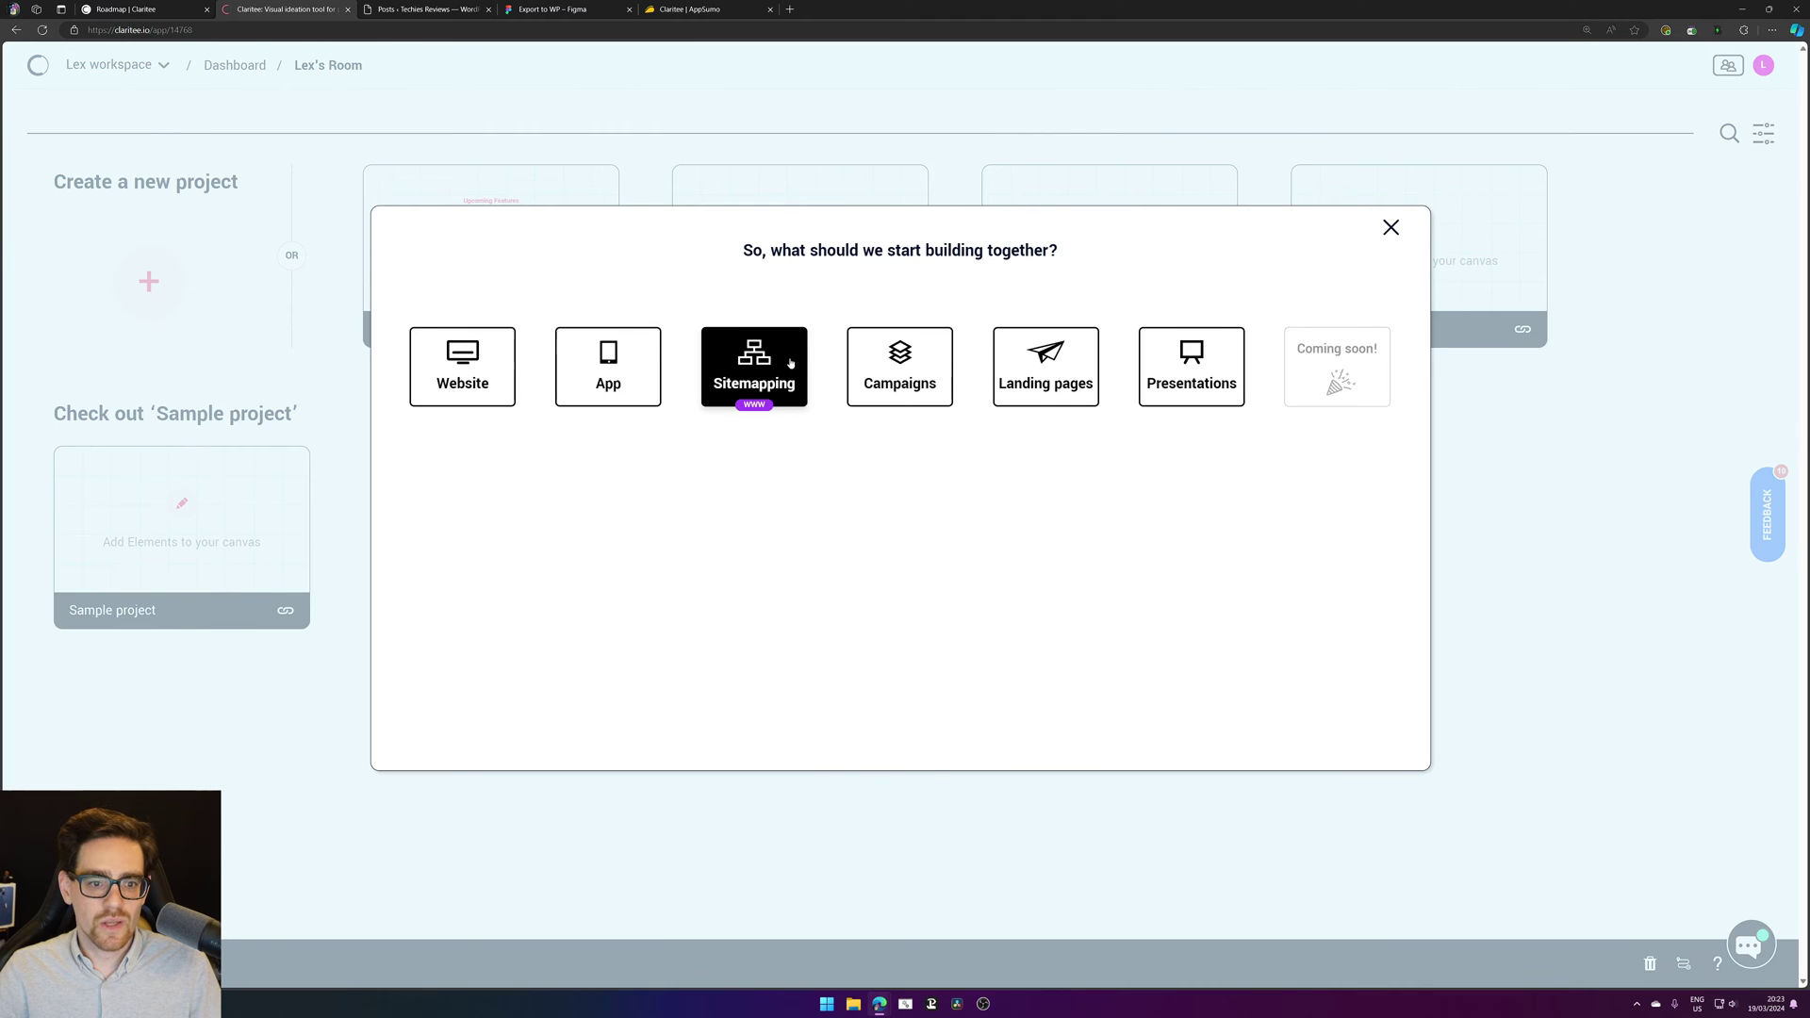
pyautogui.click(754, 368)
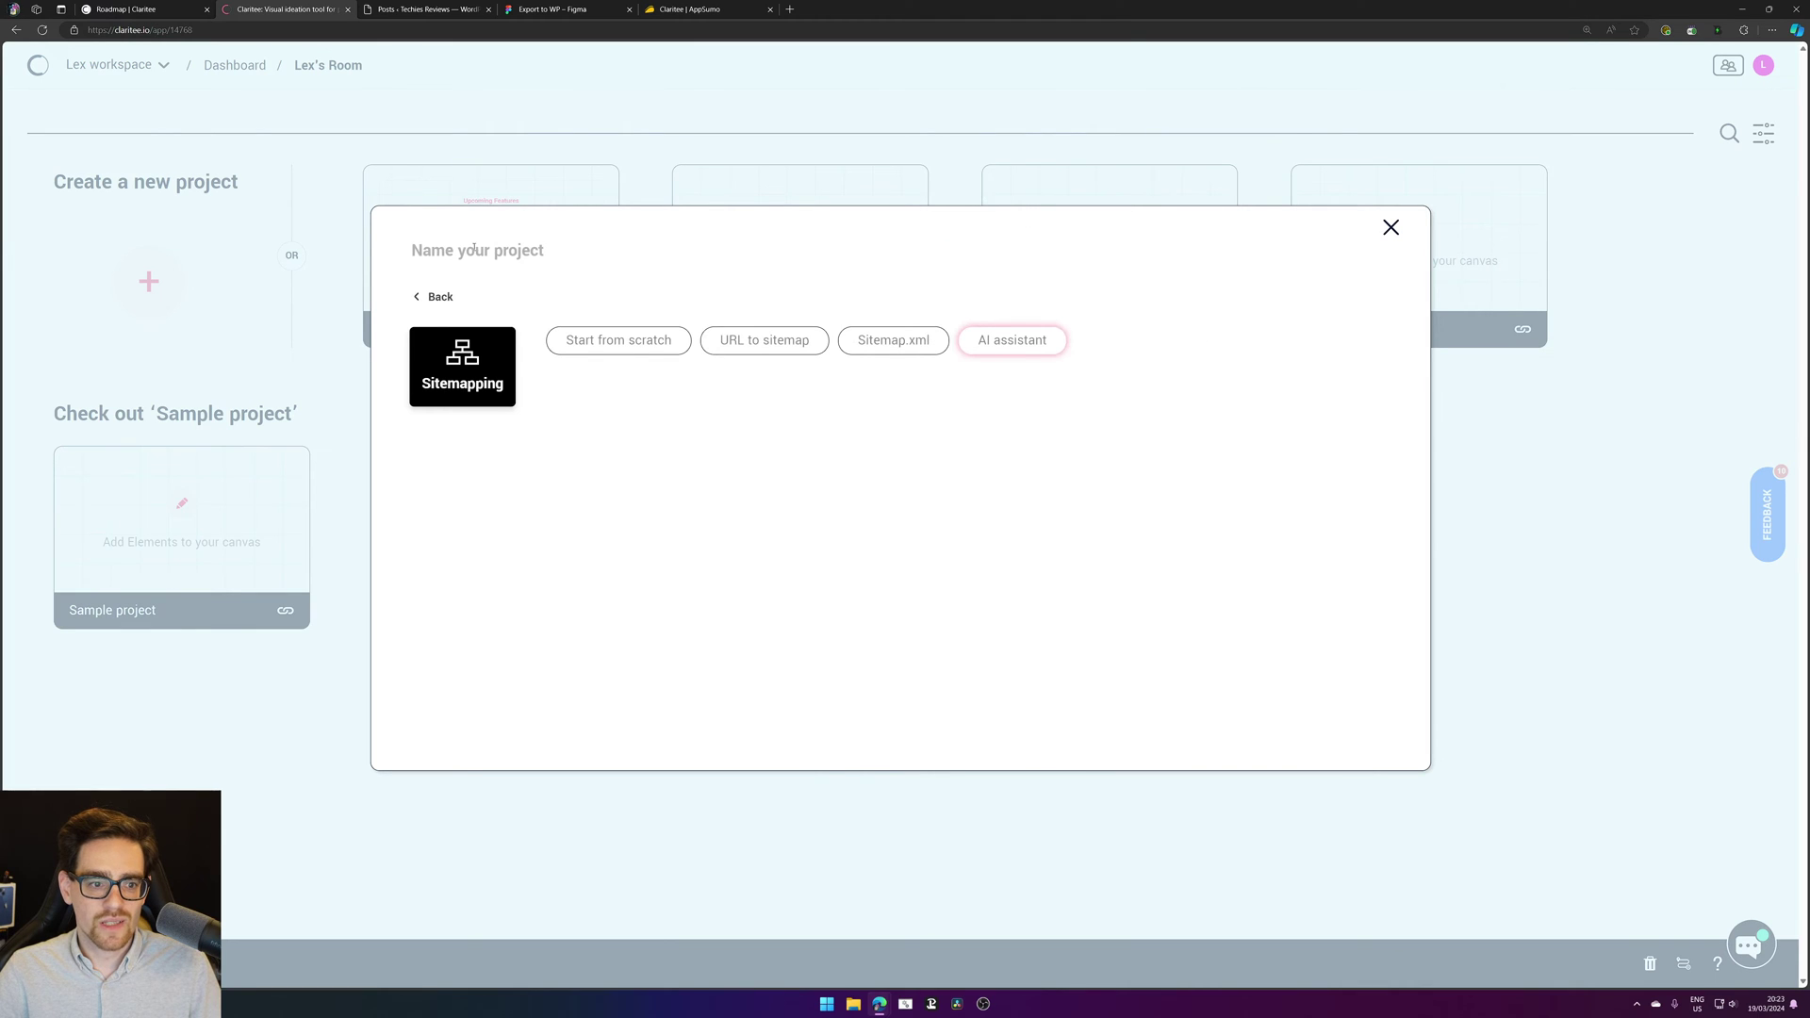
pyautogui.click(1023, 347)
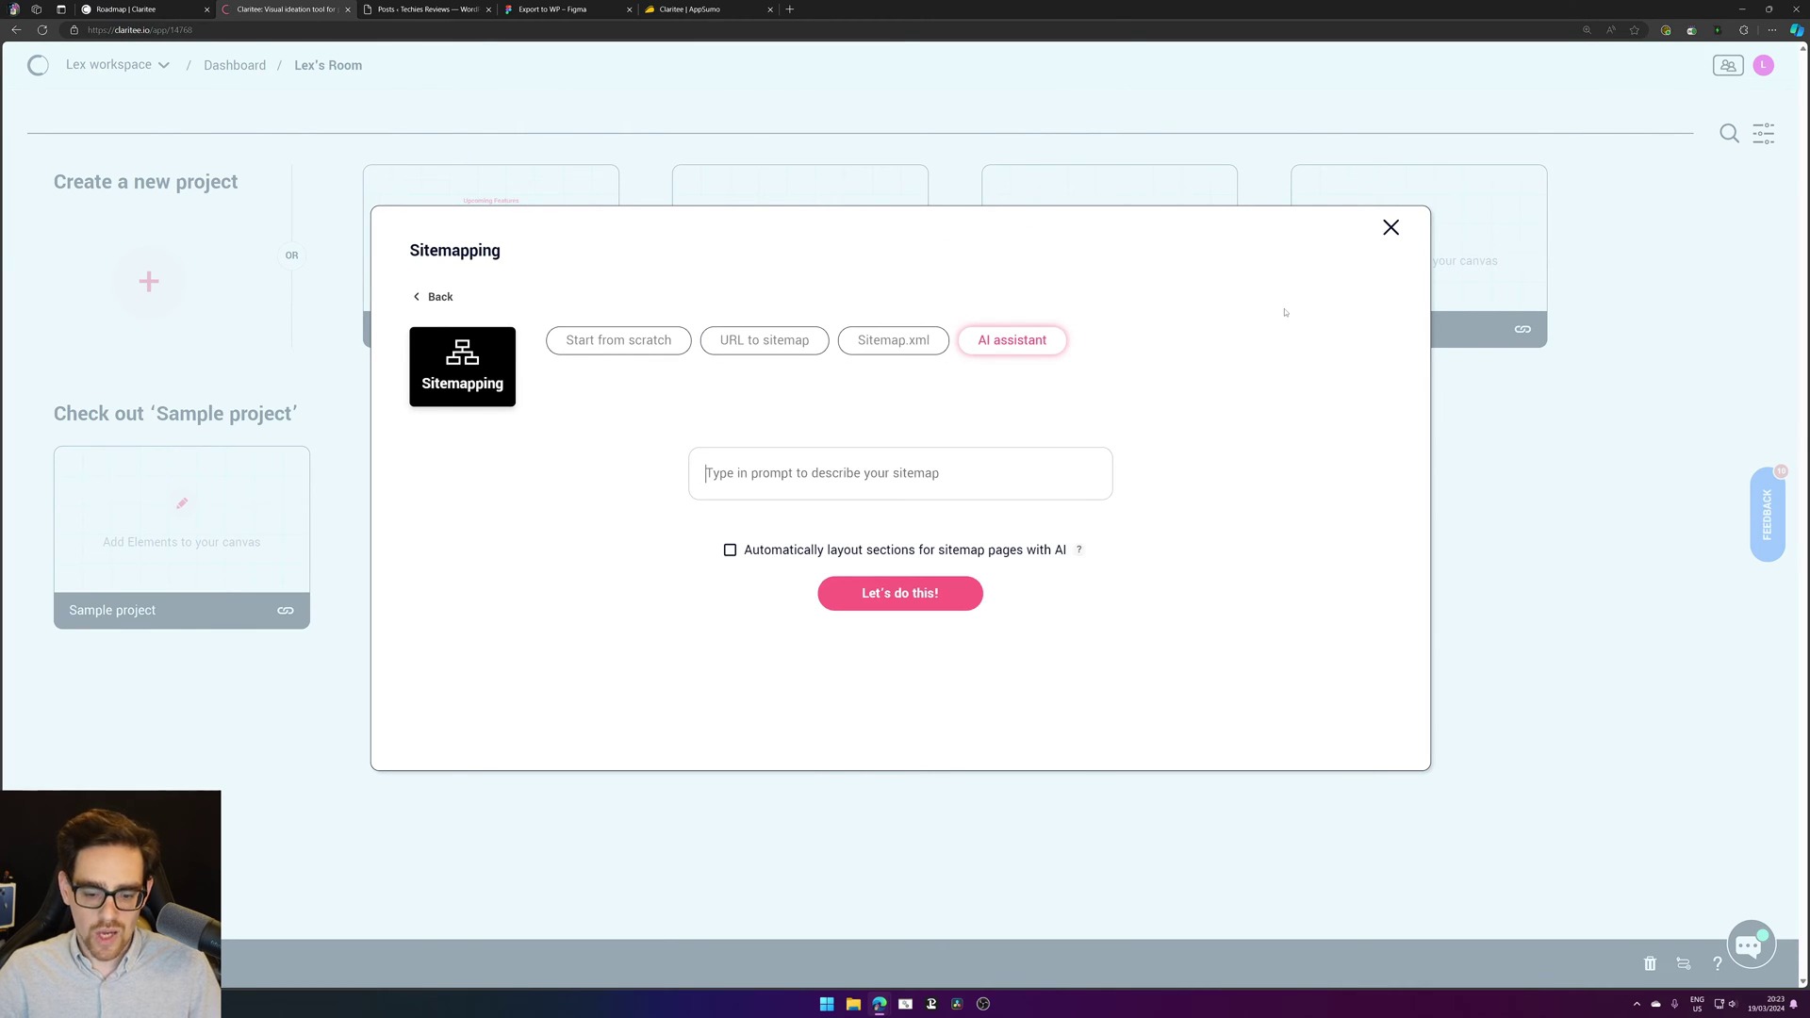
pyautogui.write('Business website')
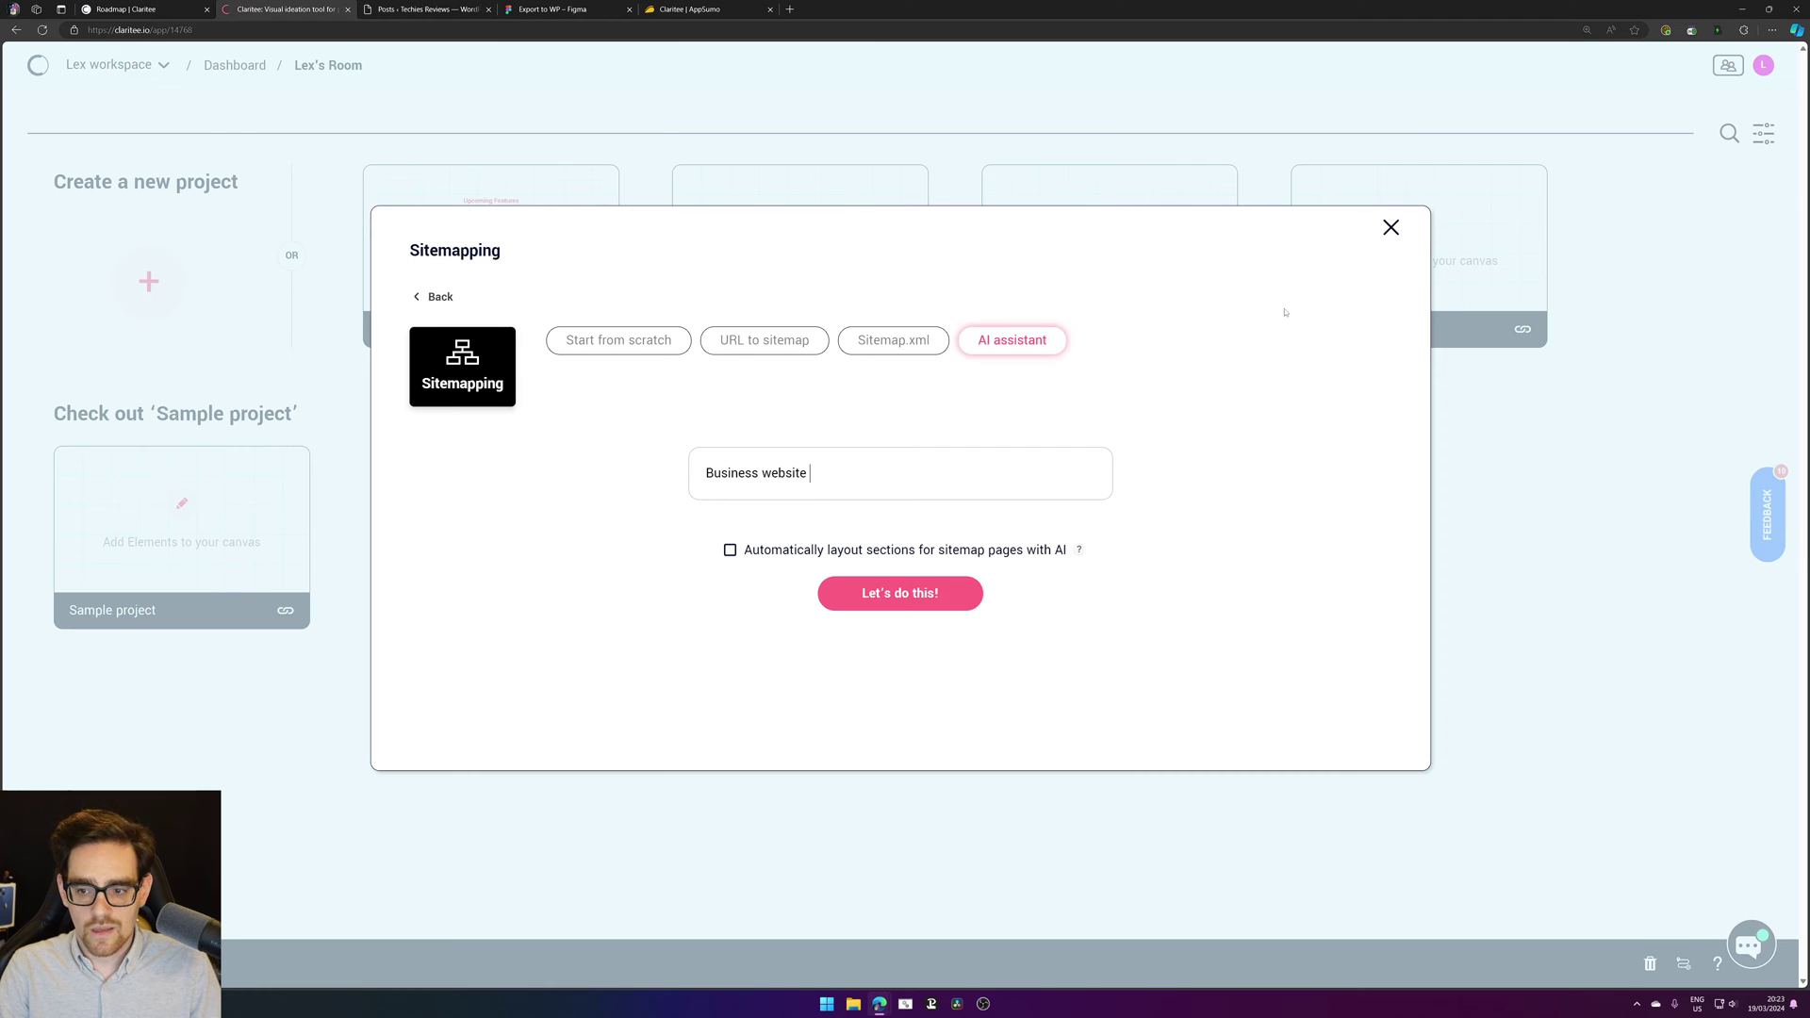
pyautogui.write(' for')
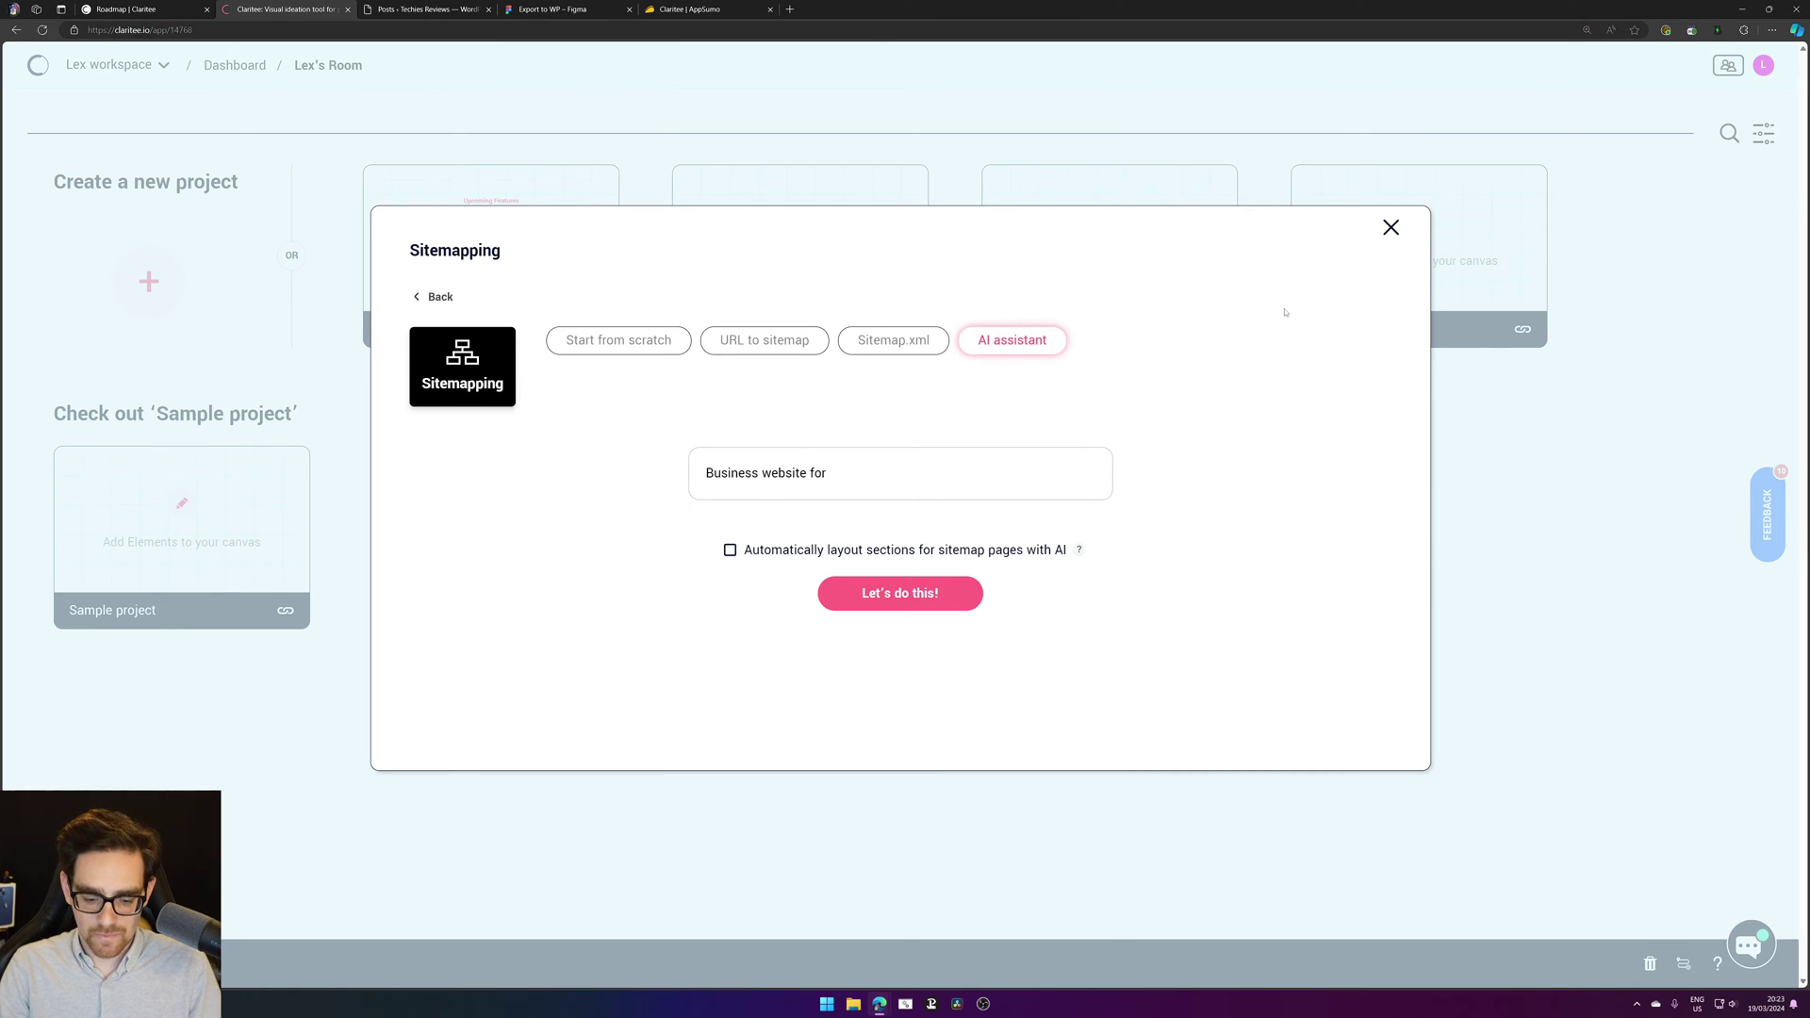
pyautogui.write(' websites')
pyautogui.hotkey('ctrl', 'a')
# Step: Enter "Agency website that build websites" as the AI assistant's sitemap prompt
pyautogui.write('Agenc')
pyautogui.press('BackSpace')
pyautogui.press('BackSpace')
pyautogui.write('nceyt')
pyautogui.press('BackSpace')
pyautogui.press('BackSpace')
pyautogui.write('y website ')
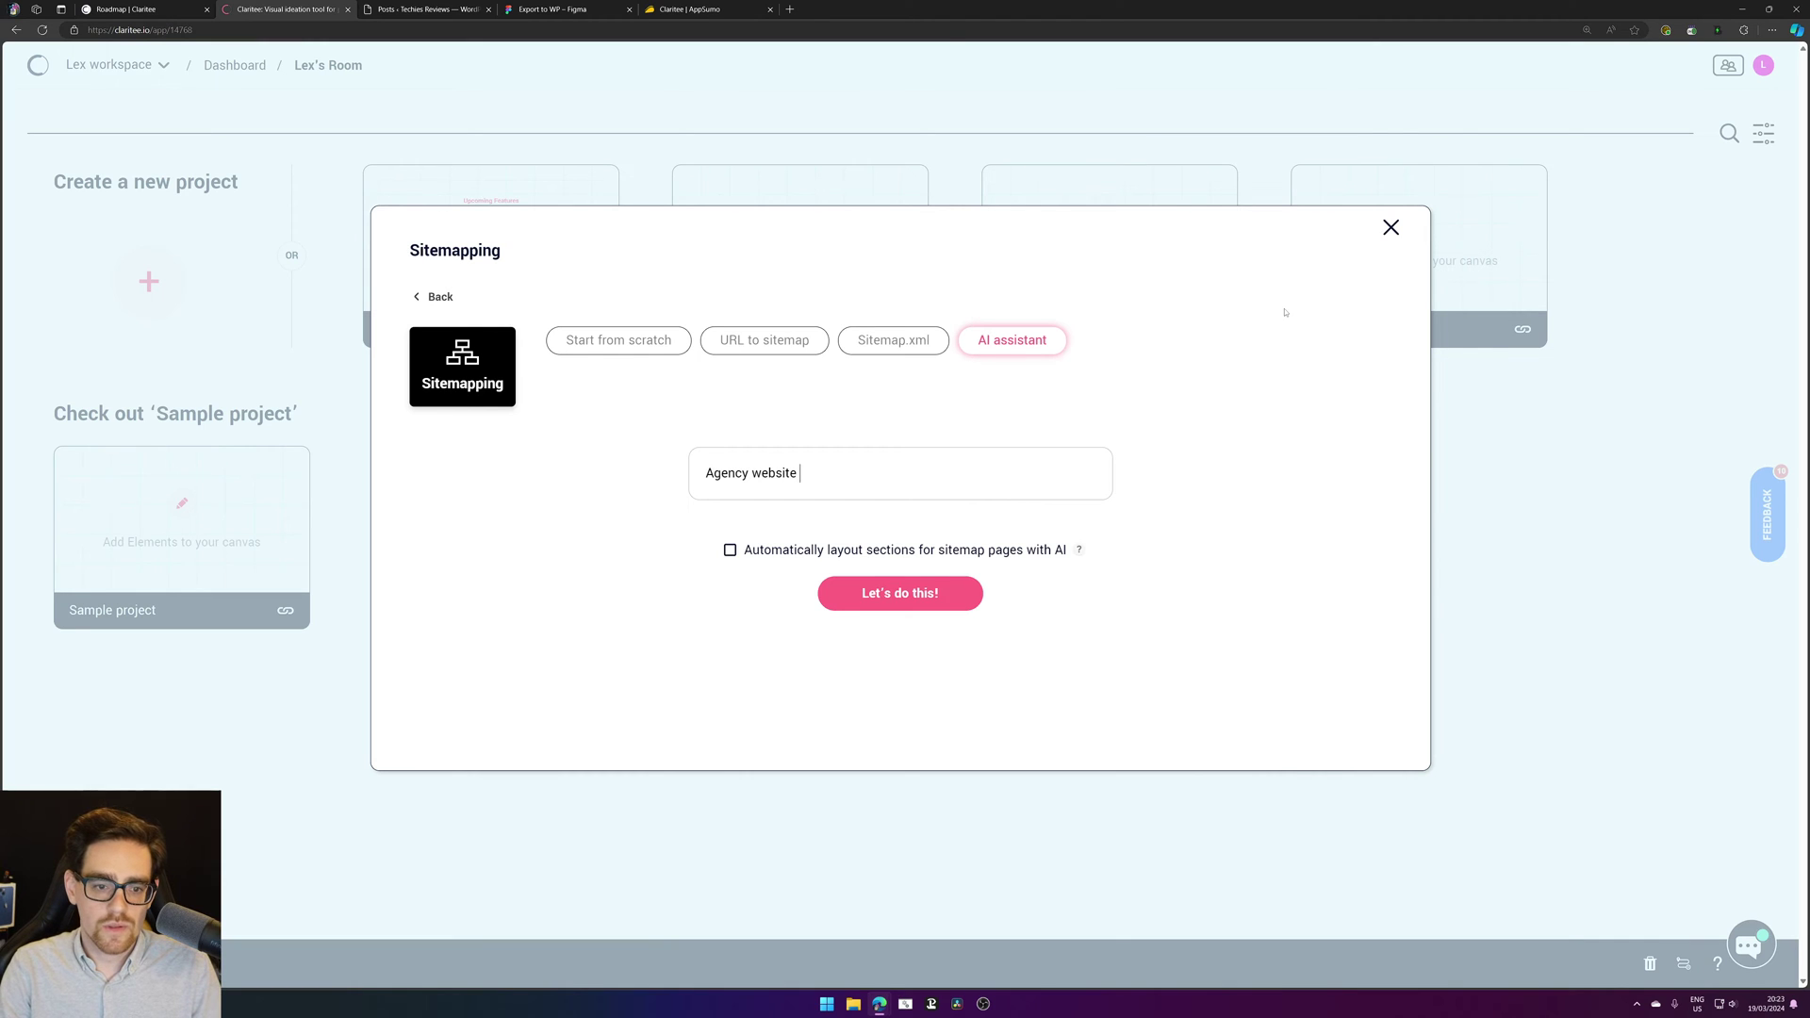
pyautogui.write('sthat ma')
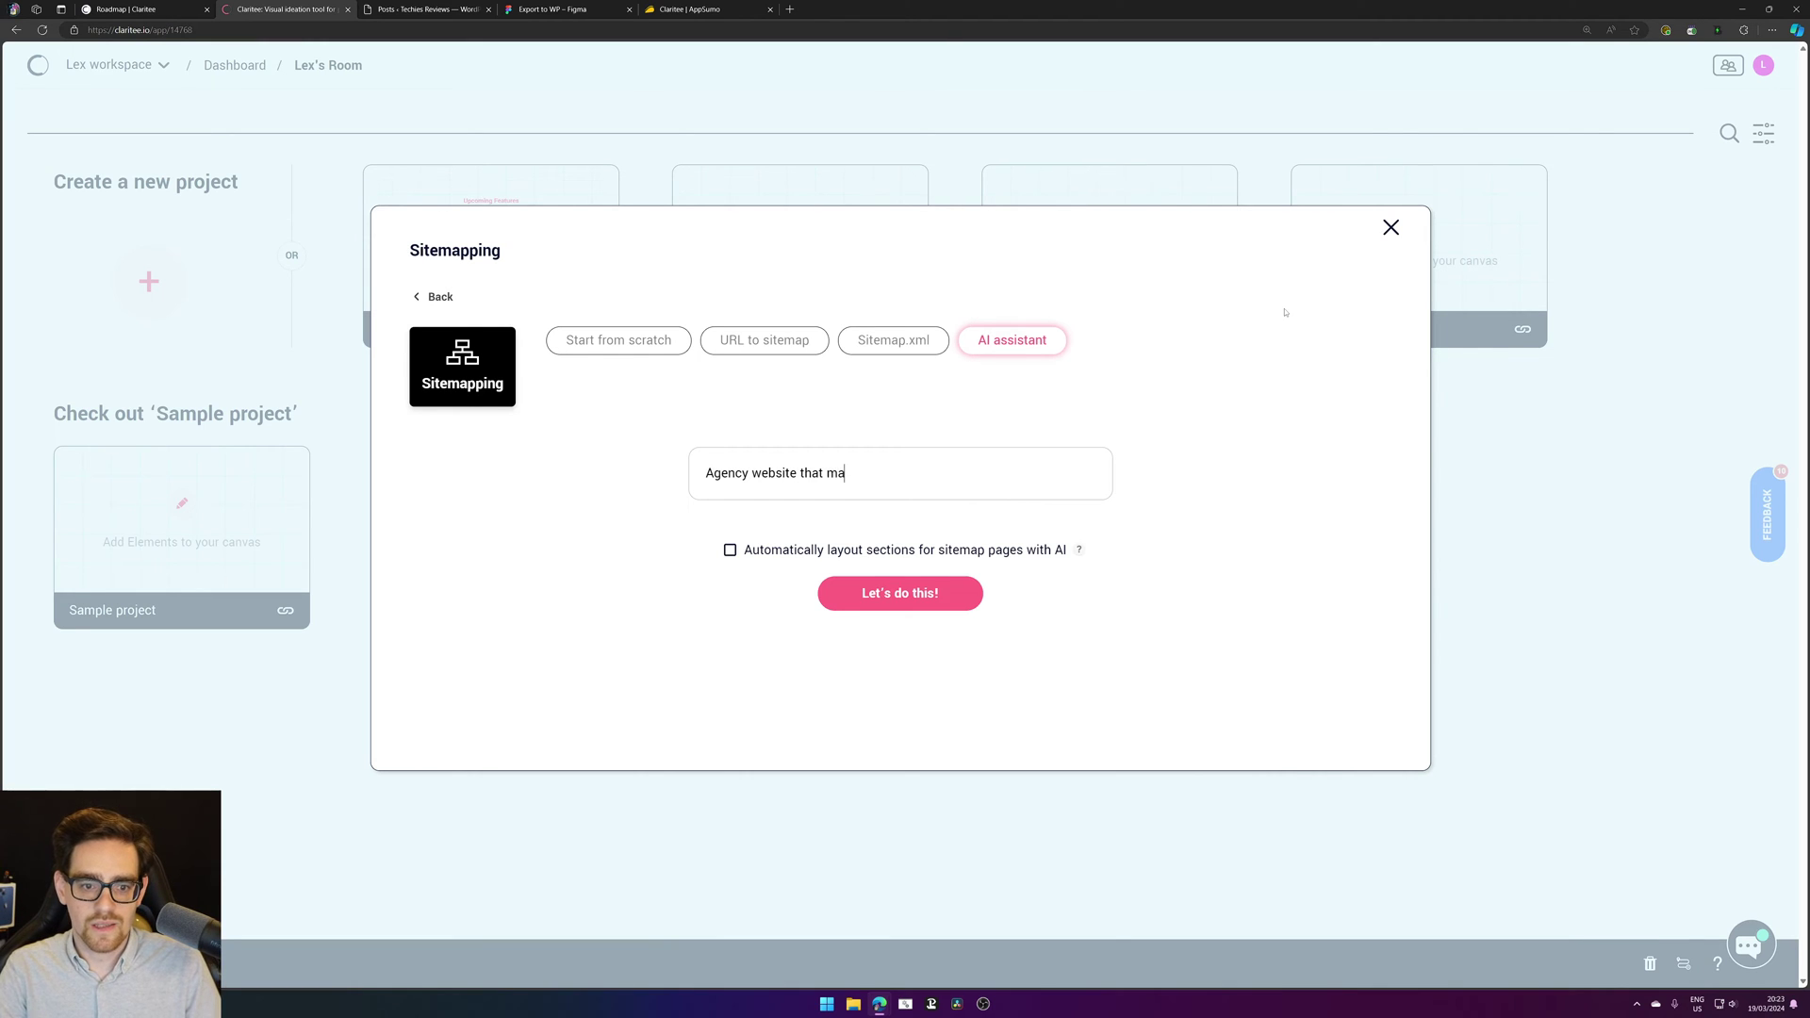
pyautogui.write('uild')
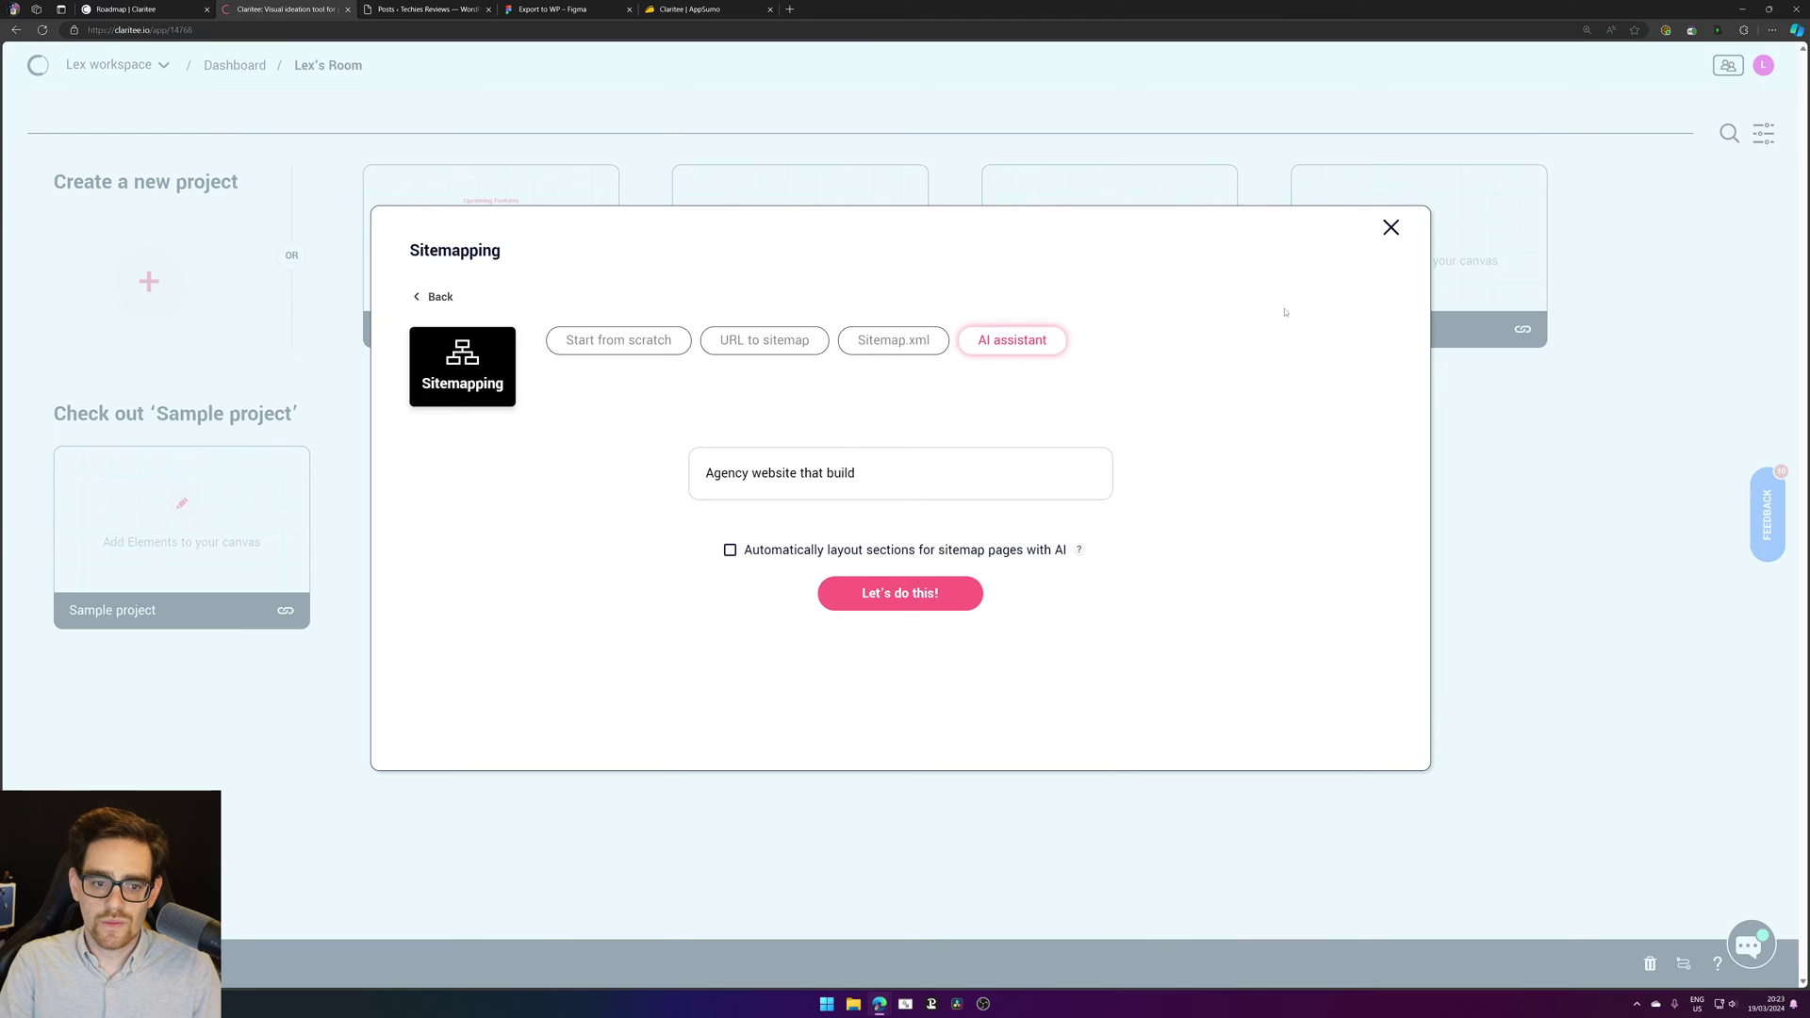
pyautogui.write(' webd')
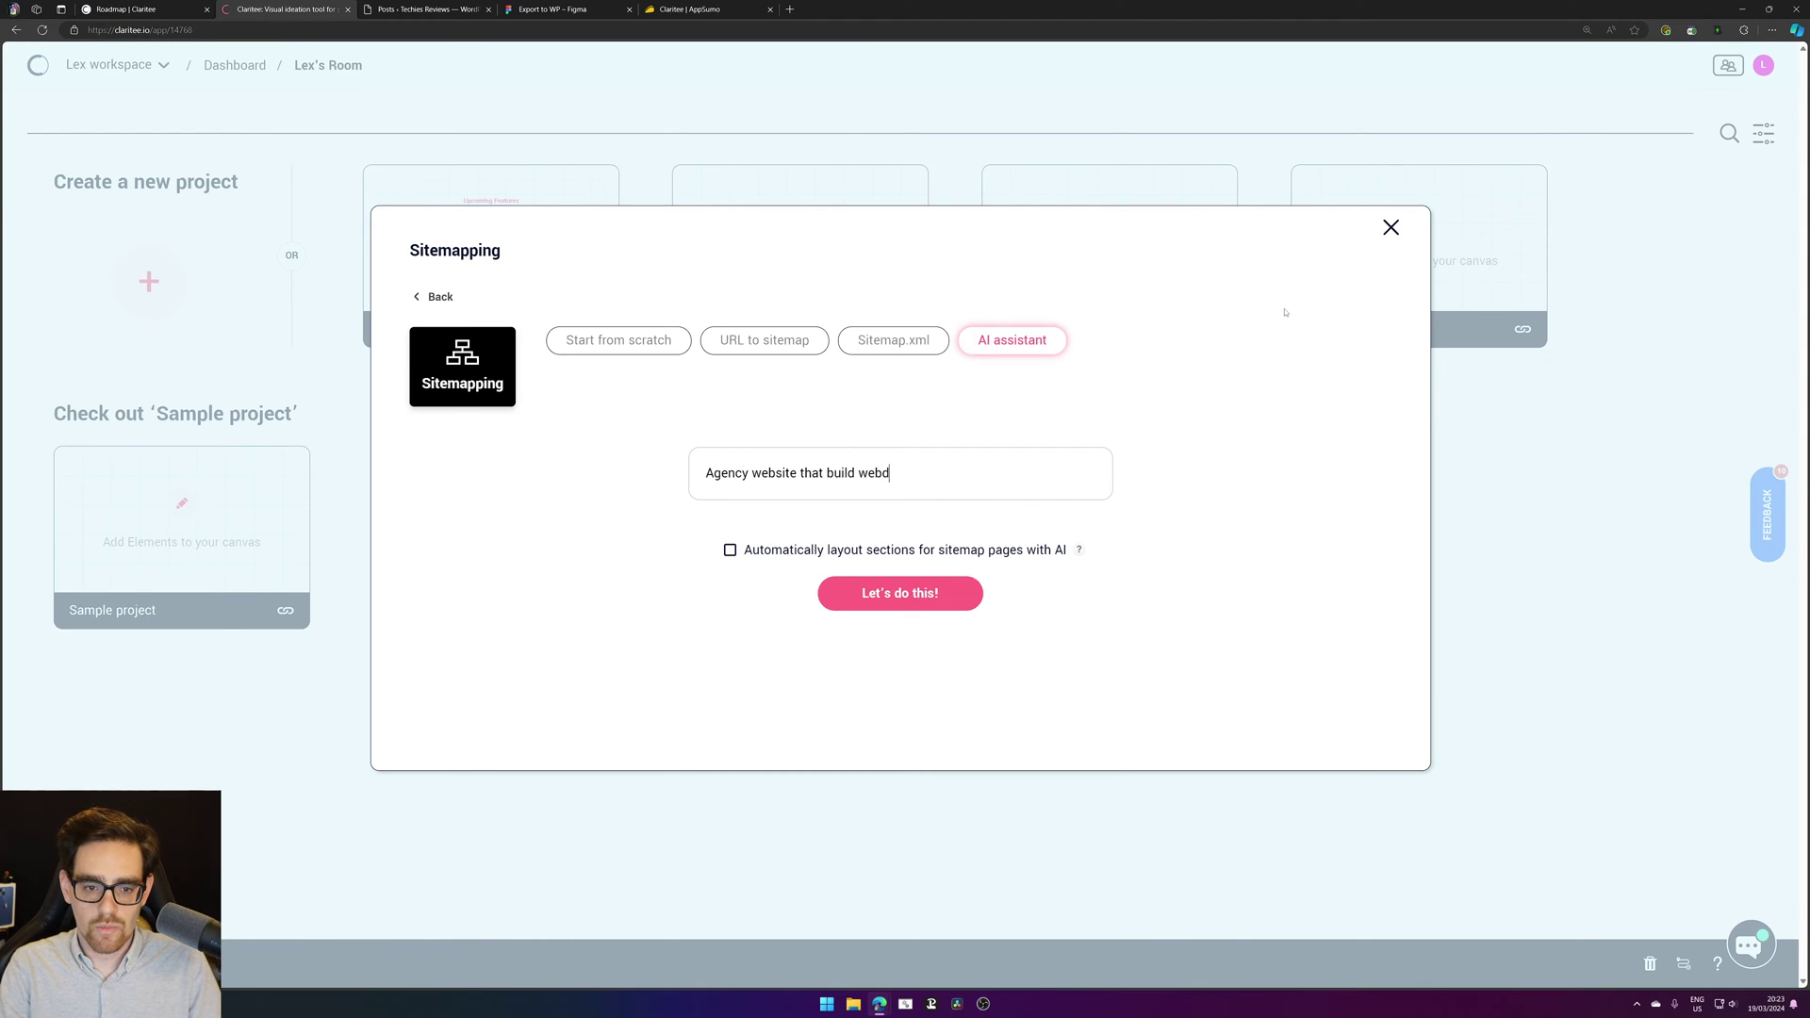
pyautogui.press('BackSpace')
pyautogui.write('sites')
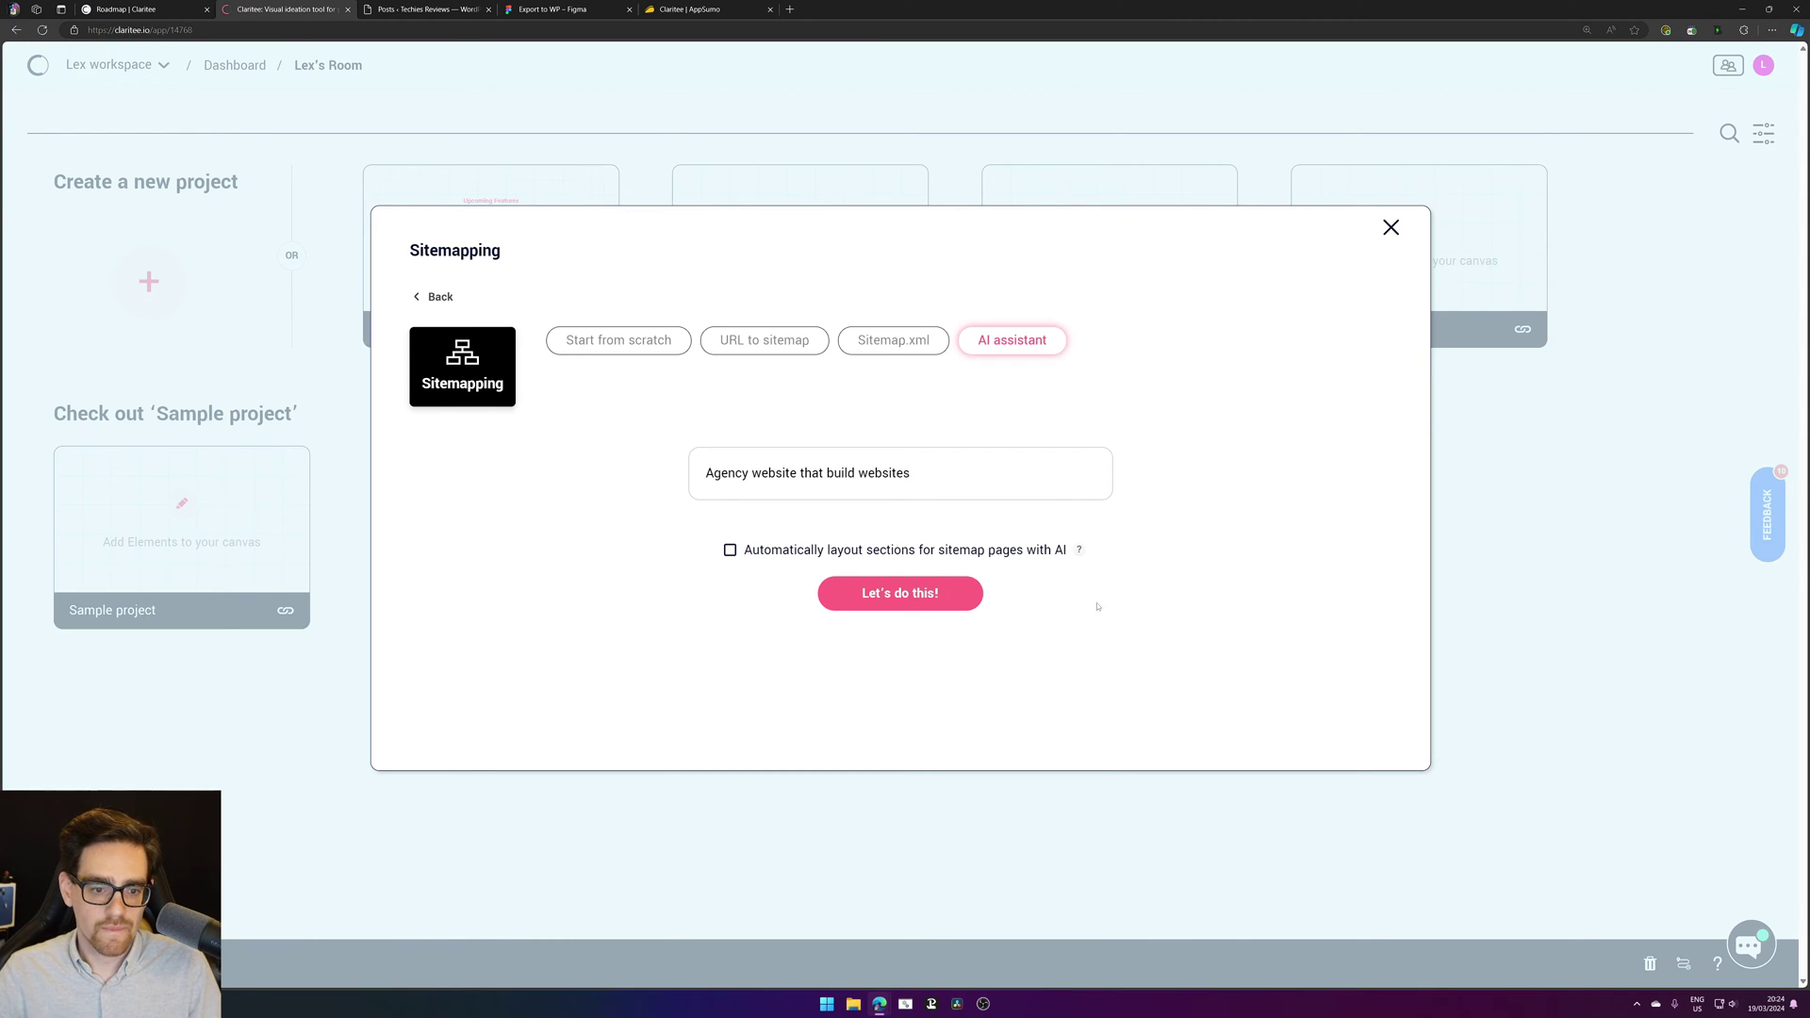
# Step: Generate the sitemap with automatic AI layout of page sections, and view the Claritee roadmap before returning to the project
pyautogui.click(905, 550)
pyautogui.click(872, 595)
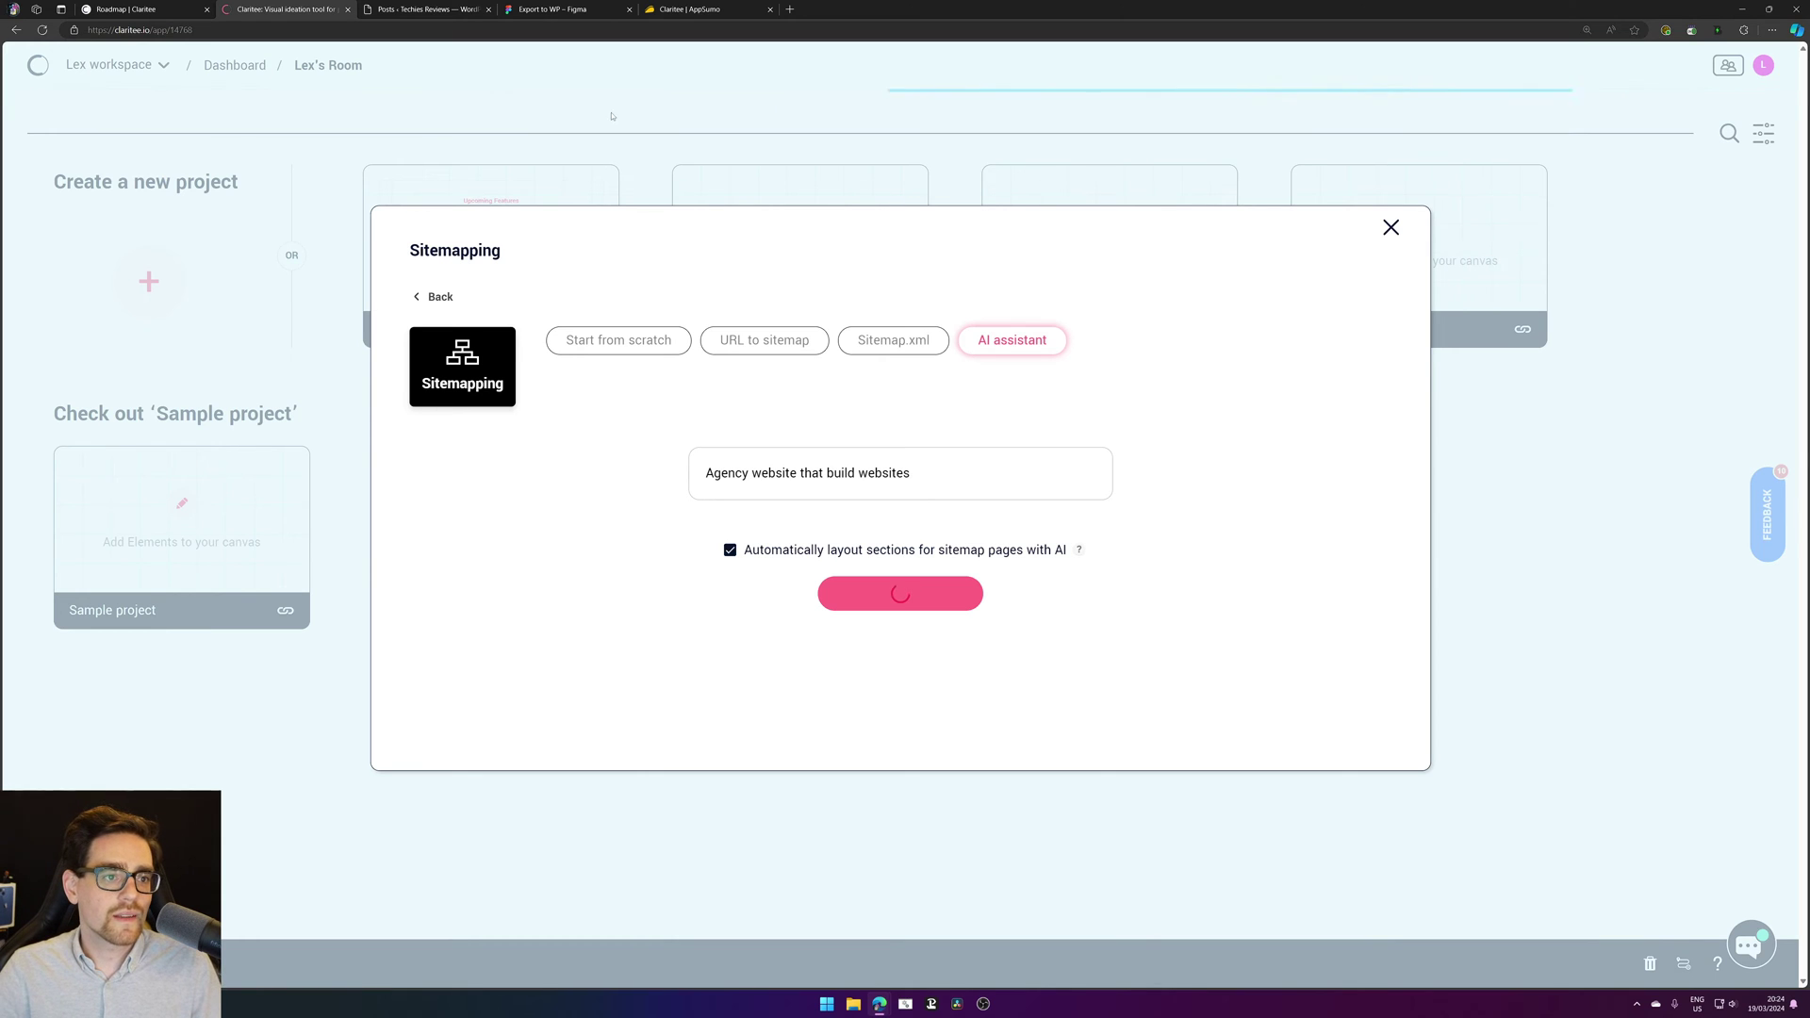
pyautogui.click(147, 6)
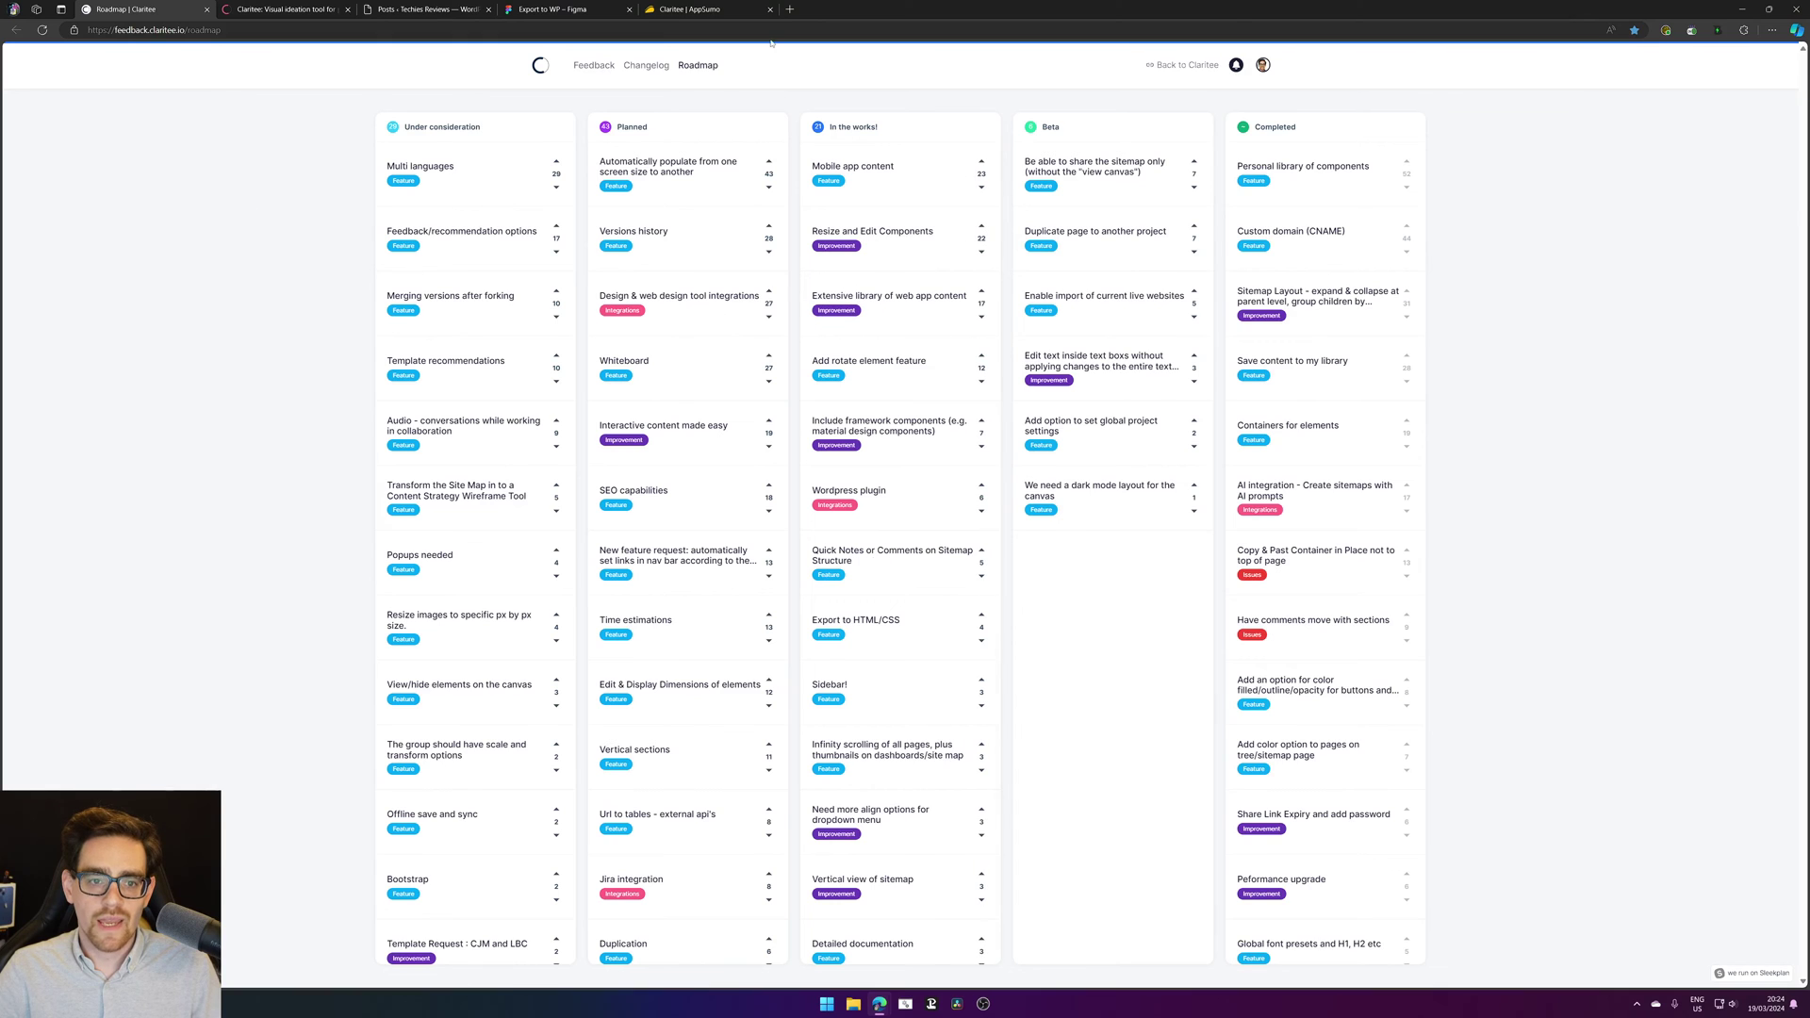
pyautogui.click(286, 9)
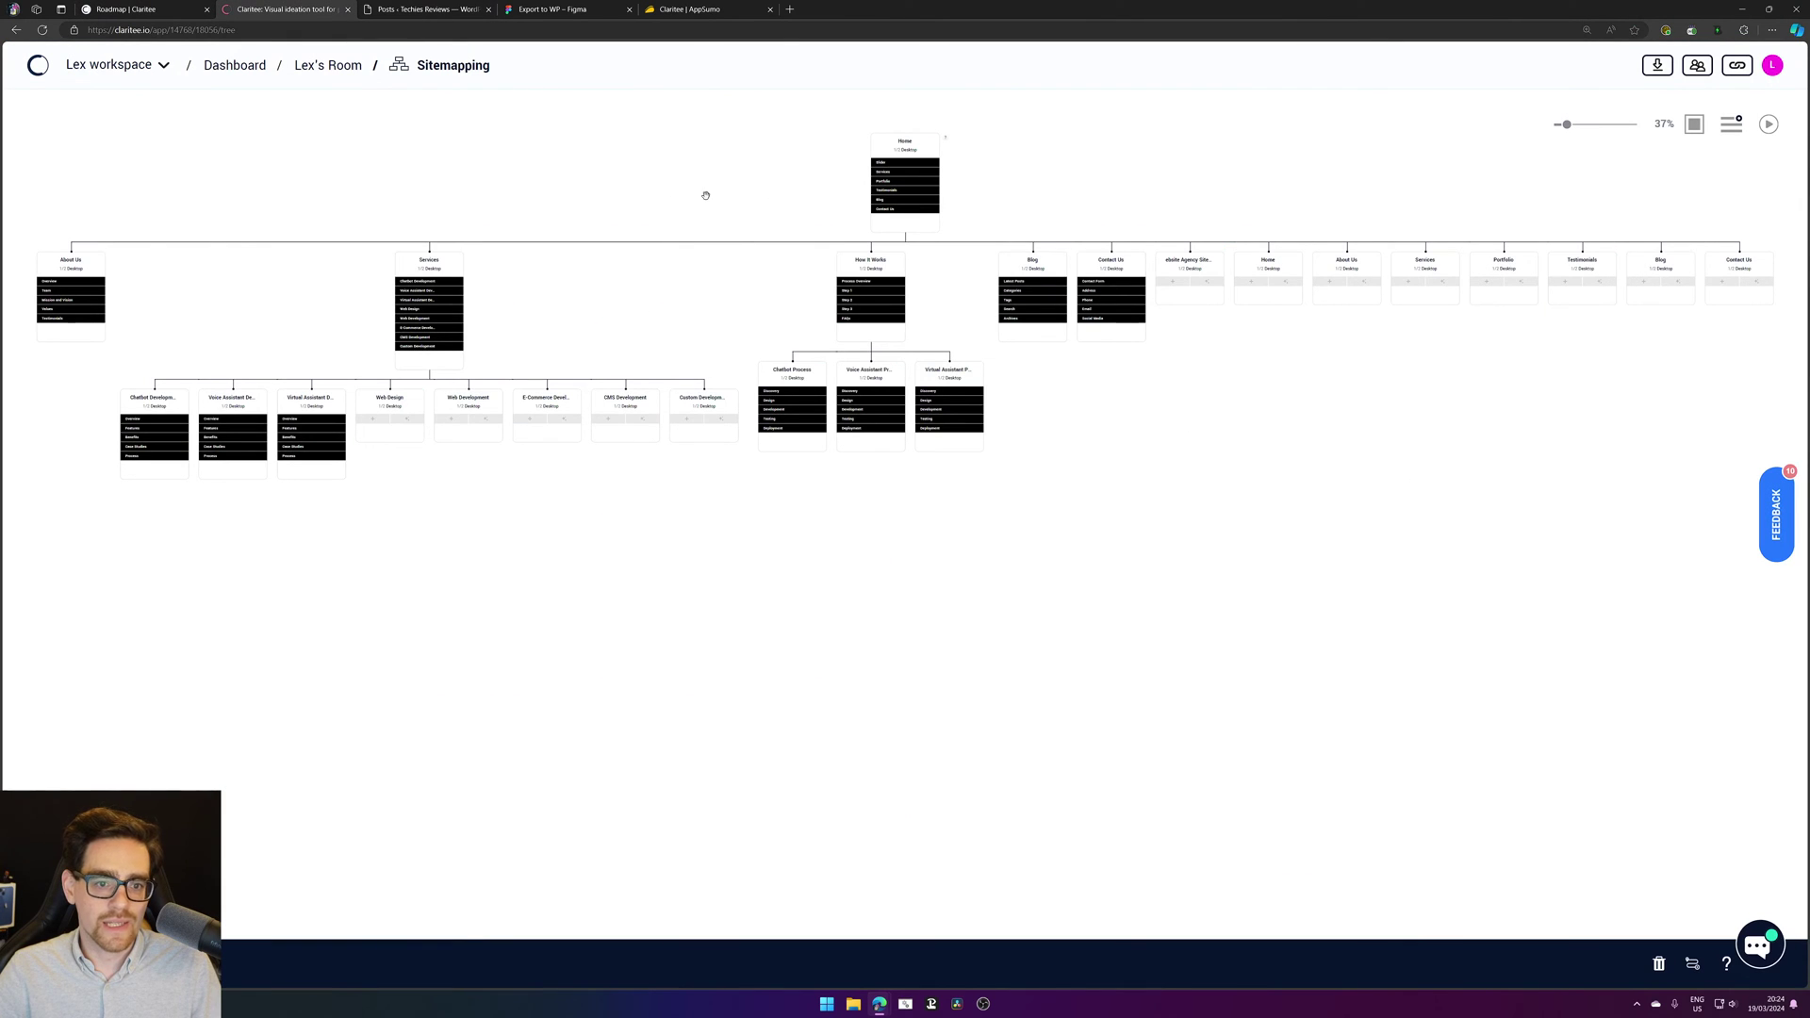
# Step: Examine the generated agency sitemap's pages, including the Services and How It Works branches
pyautogui.scroll(1, 938, 160)
pyautogui.moveTo(460, 322); pyautogui.dragTo(1303, 315)
pyautogui.scroll(3, 907, 339)
pyautogui.moveTo(1038, 338); pyautogui.dragTo(468, 324)
pyautogui.moveTo(686, 279); pyautogui.dragTo(739, 287)
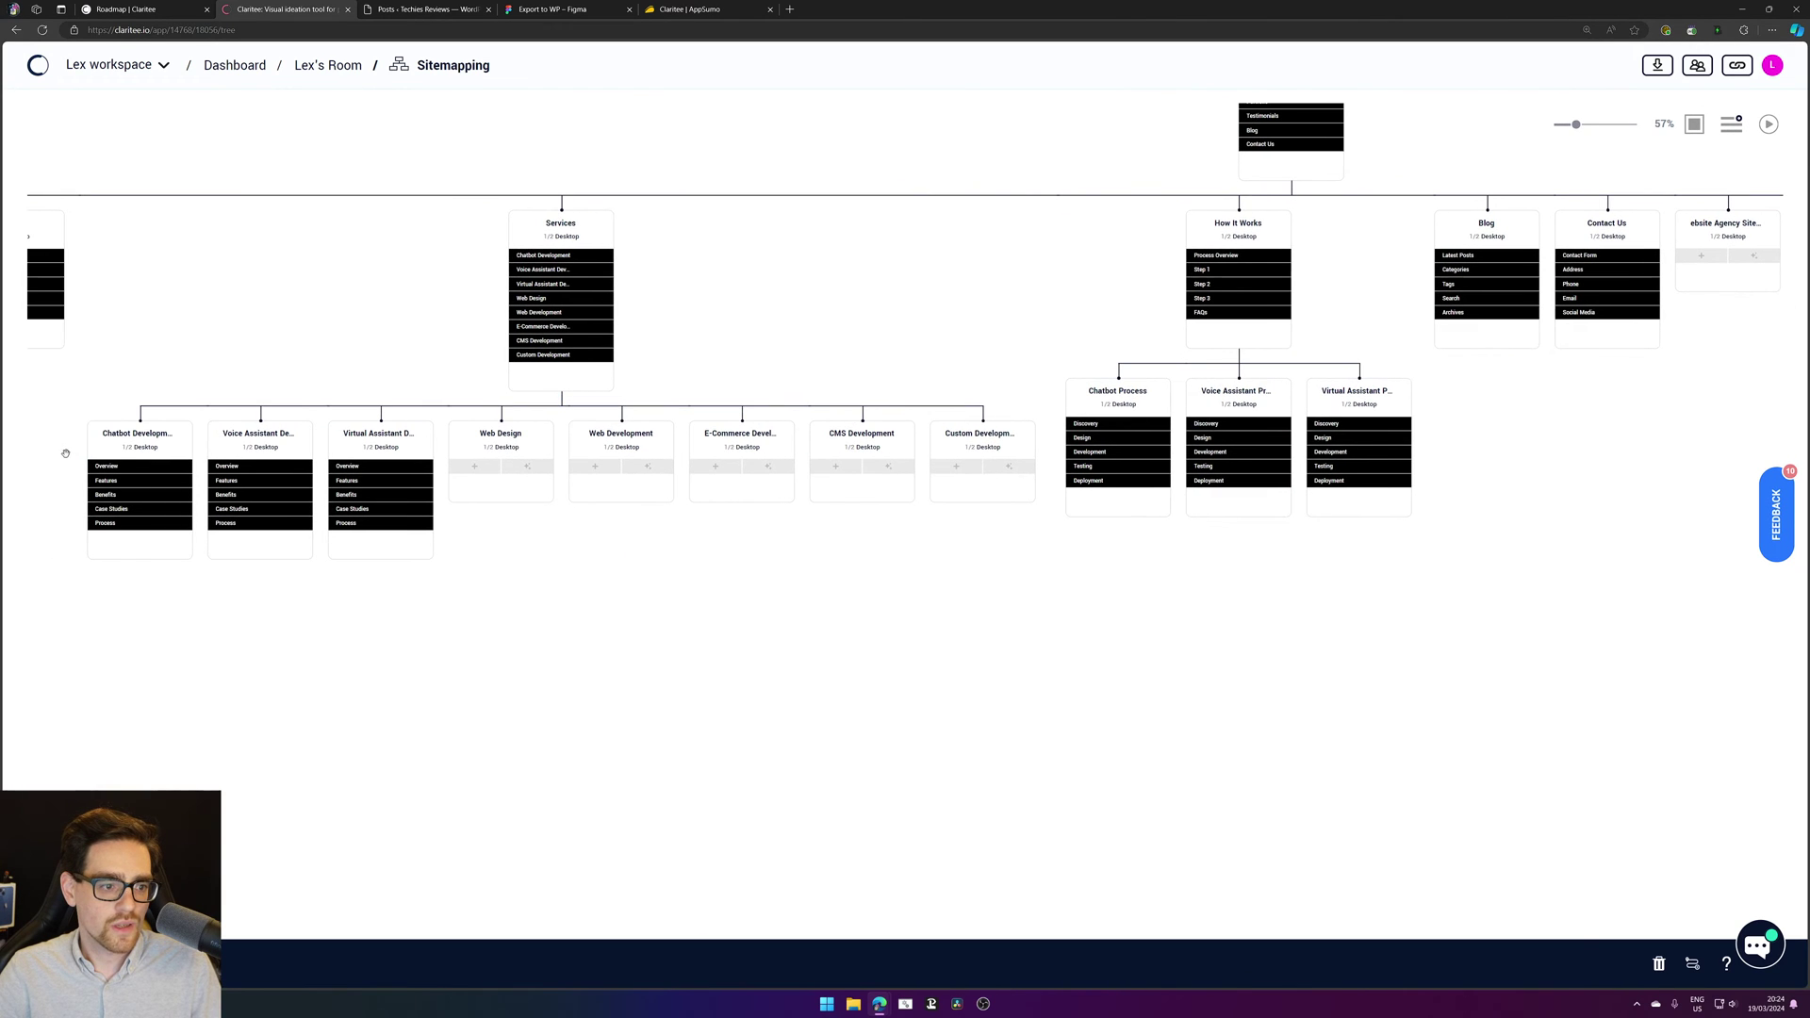
# Step: Inspect the Chatbot Development page's wireframe and return to the sitemap
pyautogui.click(158, 543)
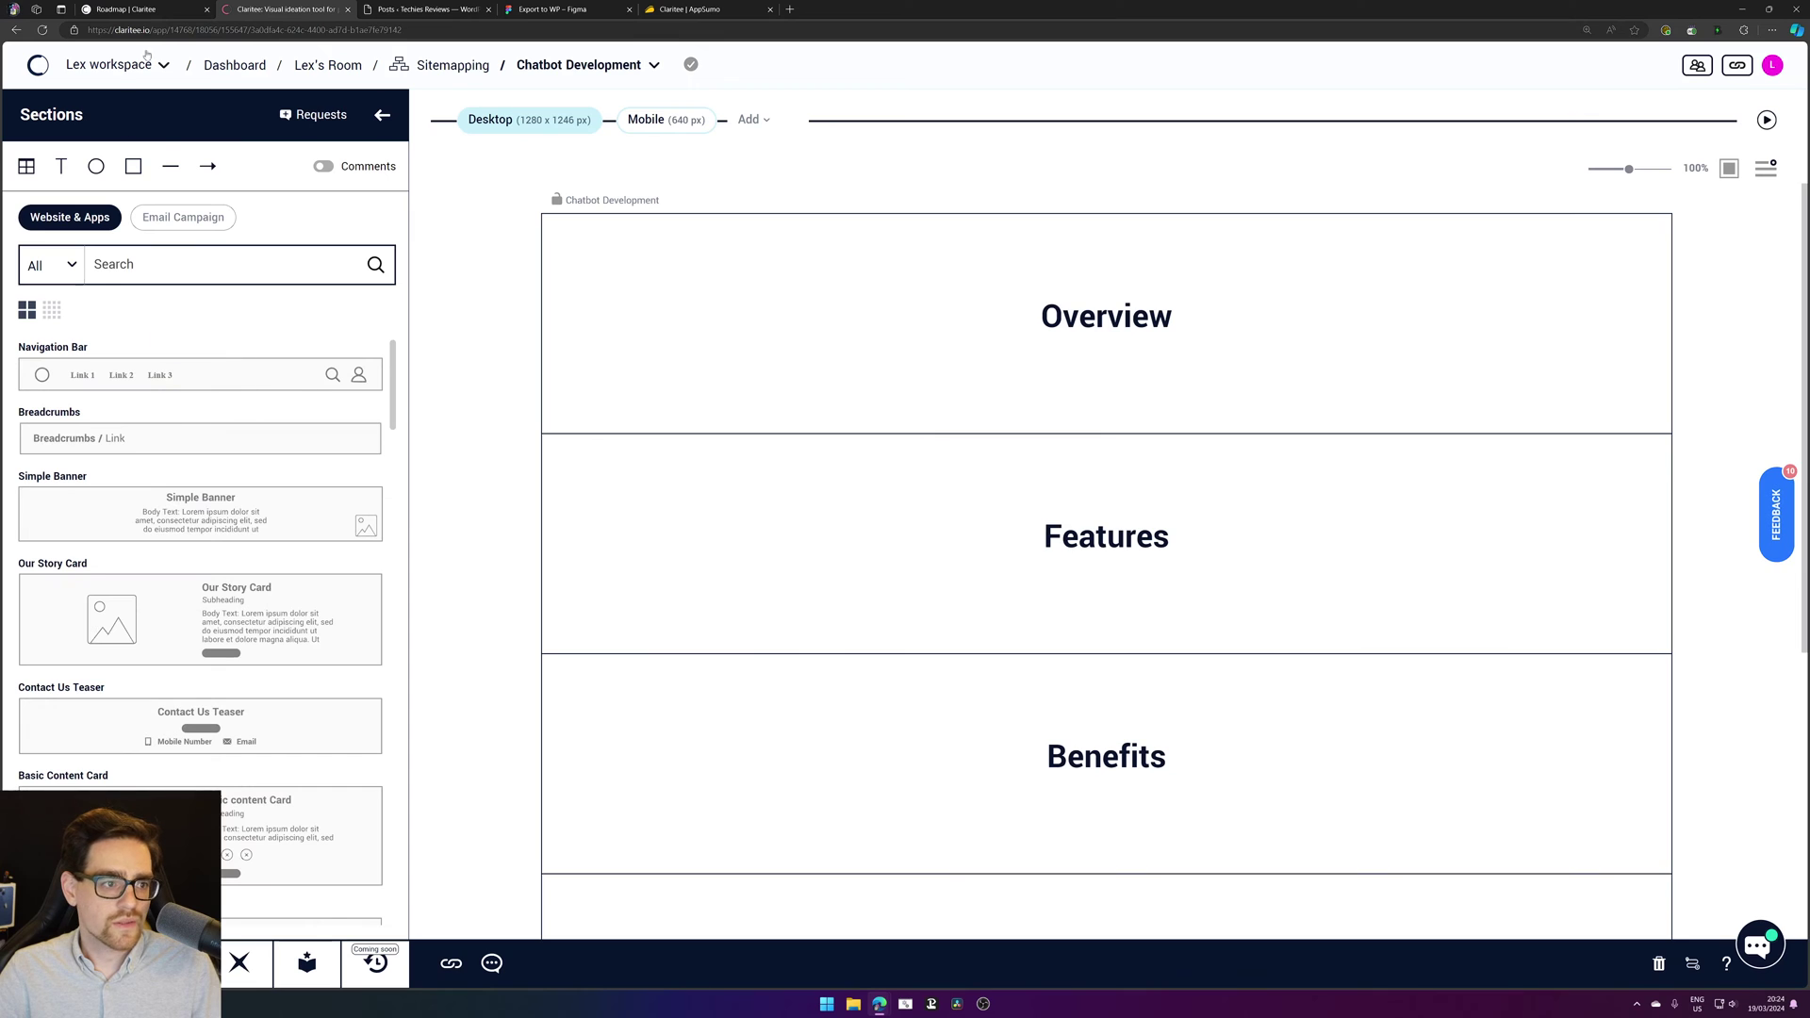
pyautogui.click(453, 65)
pyautogui.moveTo(176, 453)
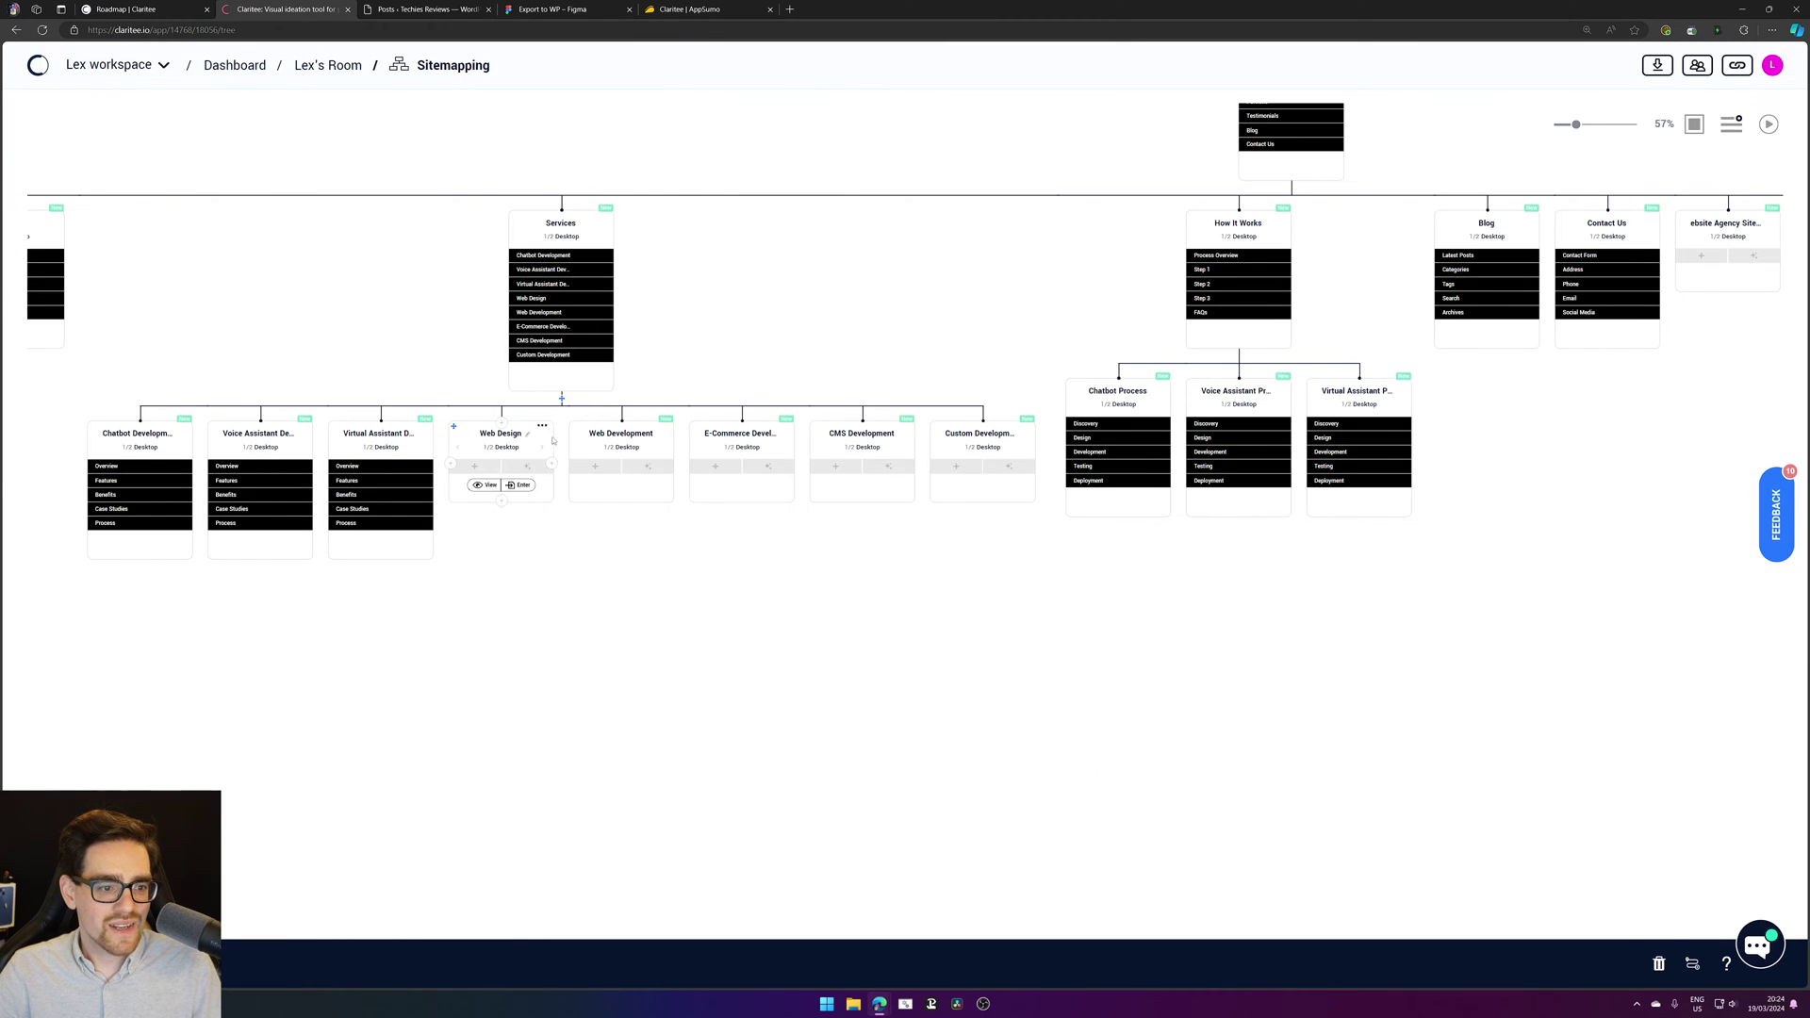
pyautogui.moveTo(271, 453)
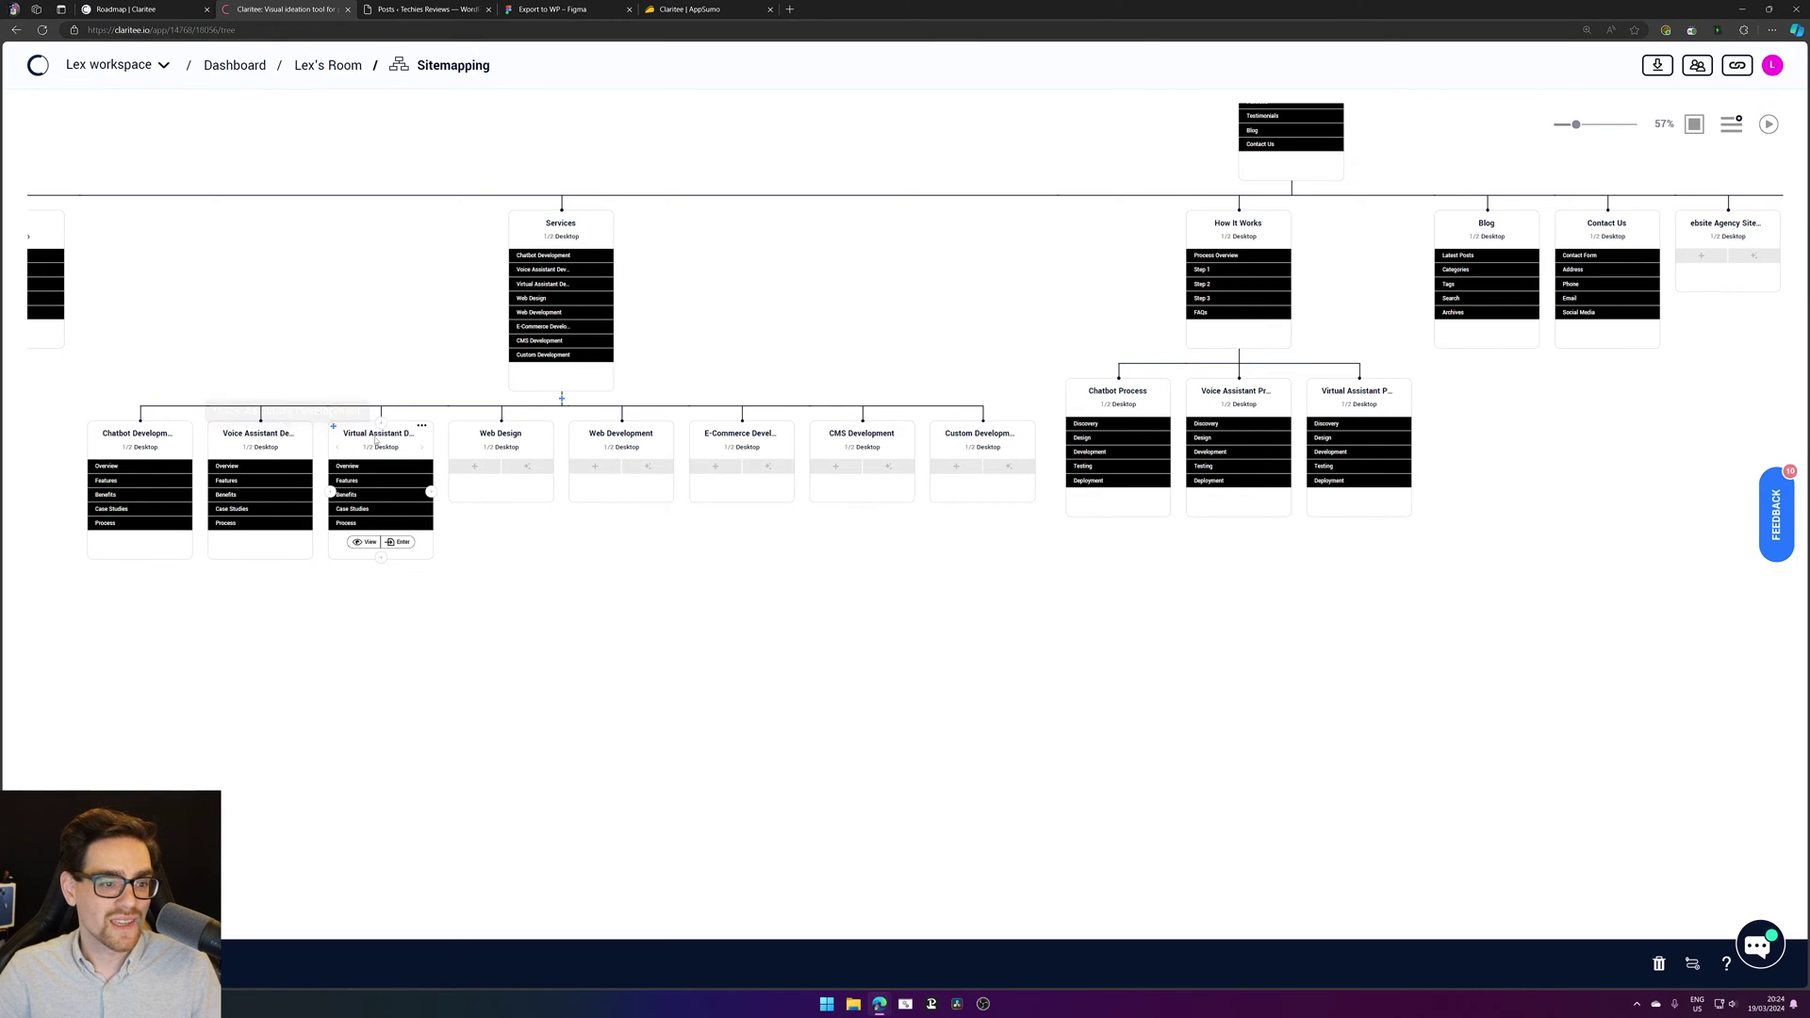
# Step: Check the page options of Voice Assistant Development and examine the remaining top-level pages of the sitemap
pyautogui.moveTo(1043, 578); pyautogui.dragTo(651, 719)
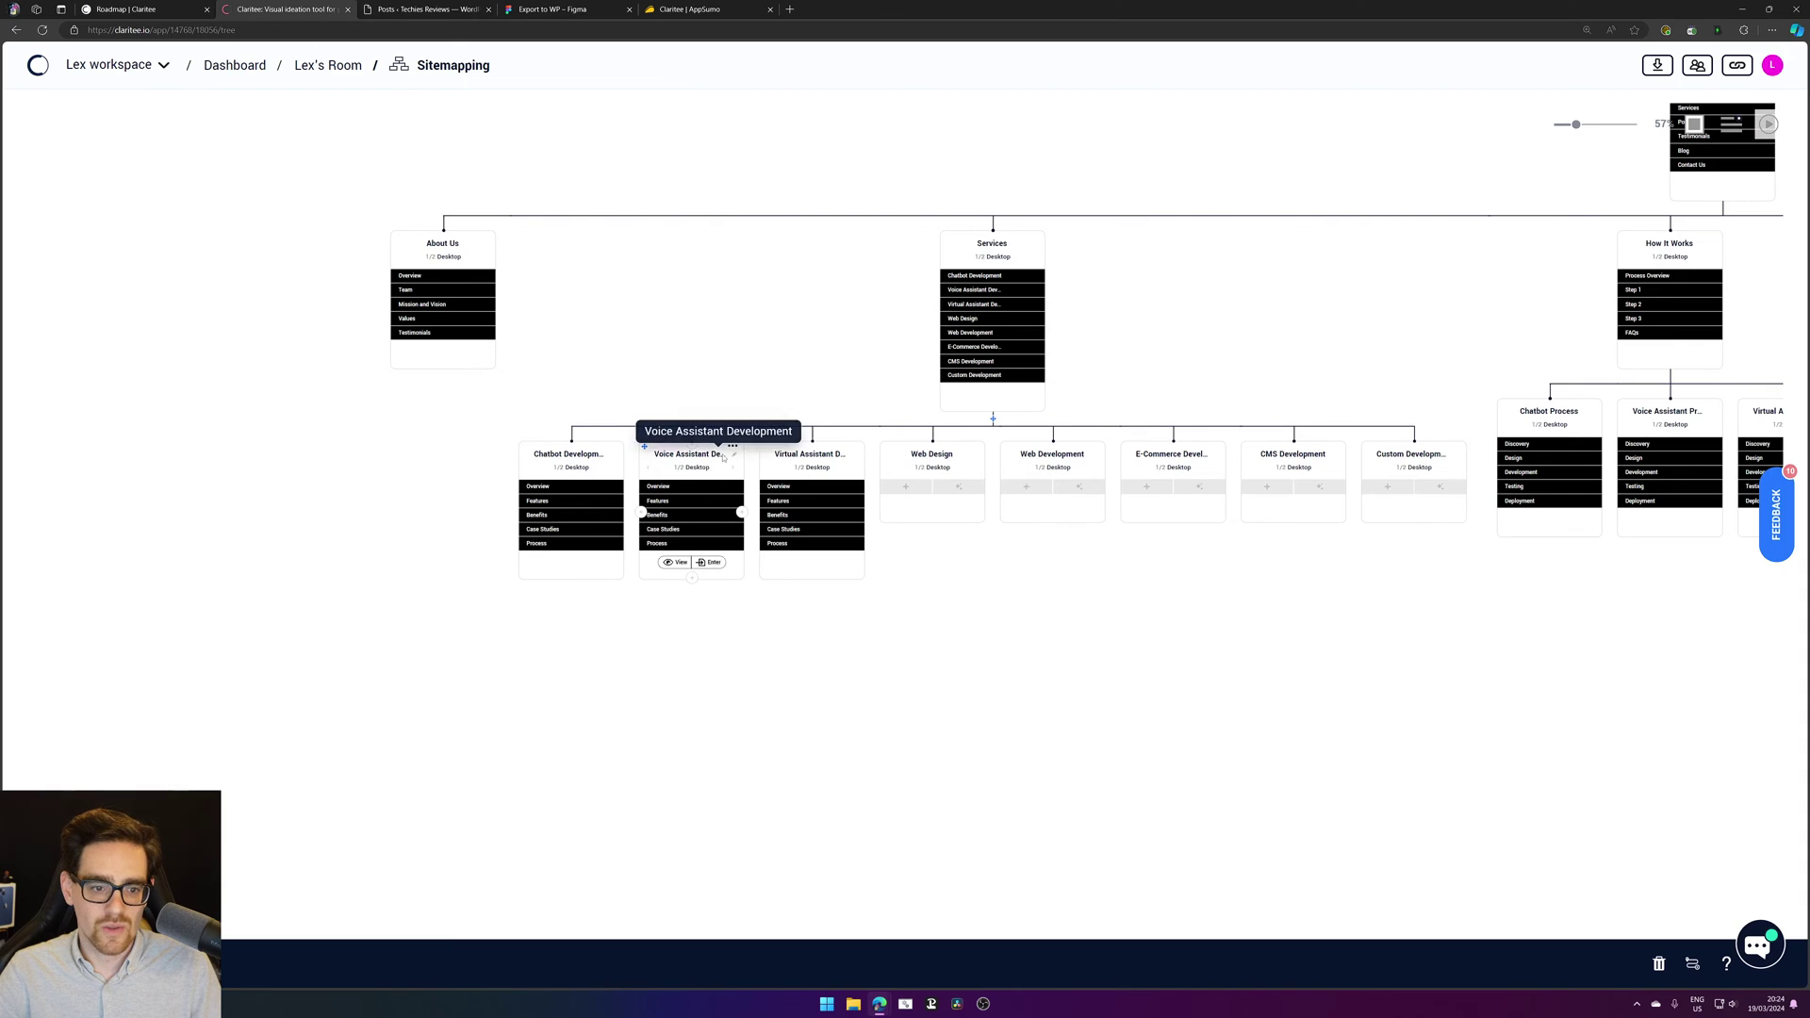
pyautogui.click(732, 445)
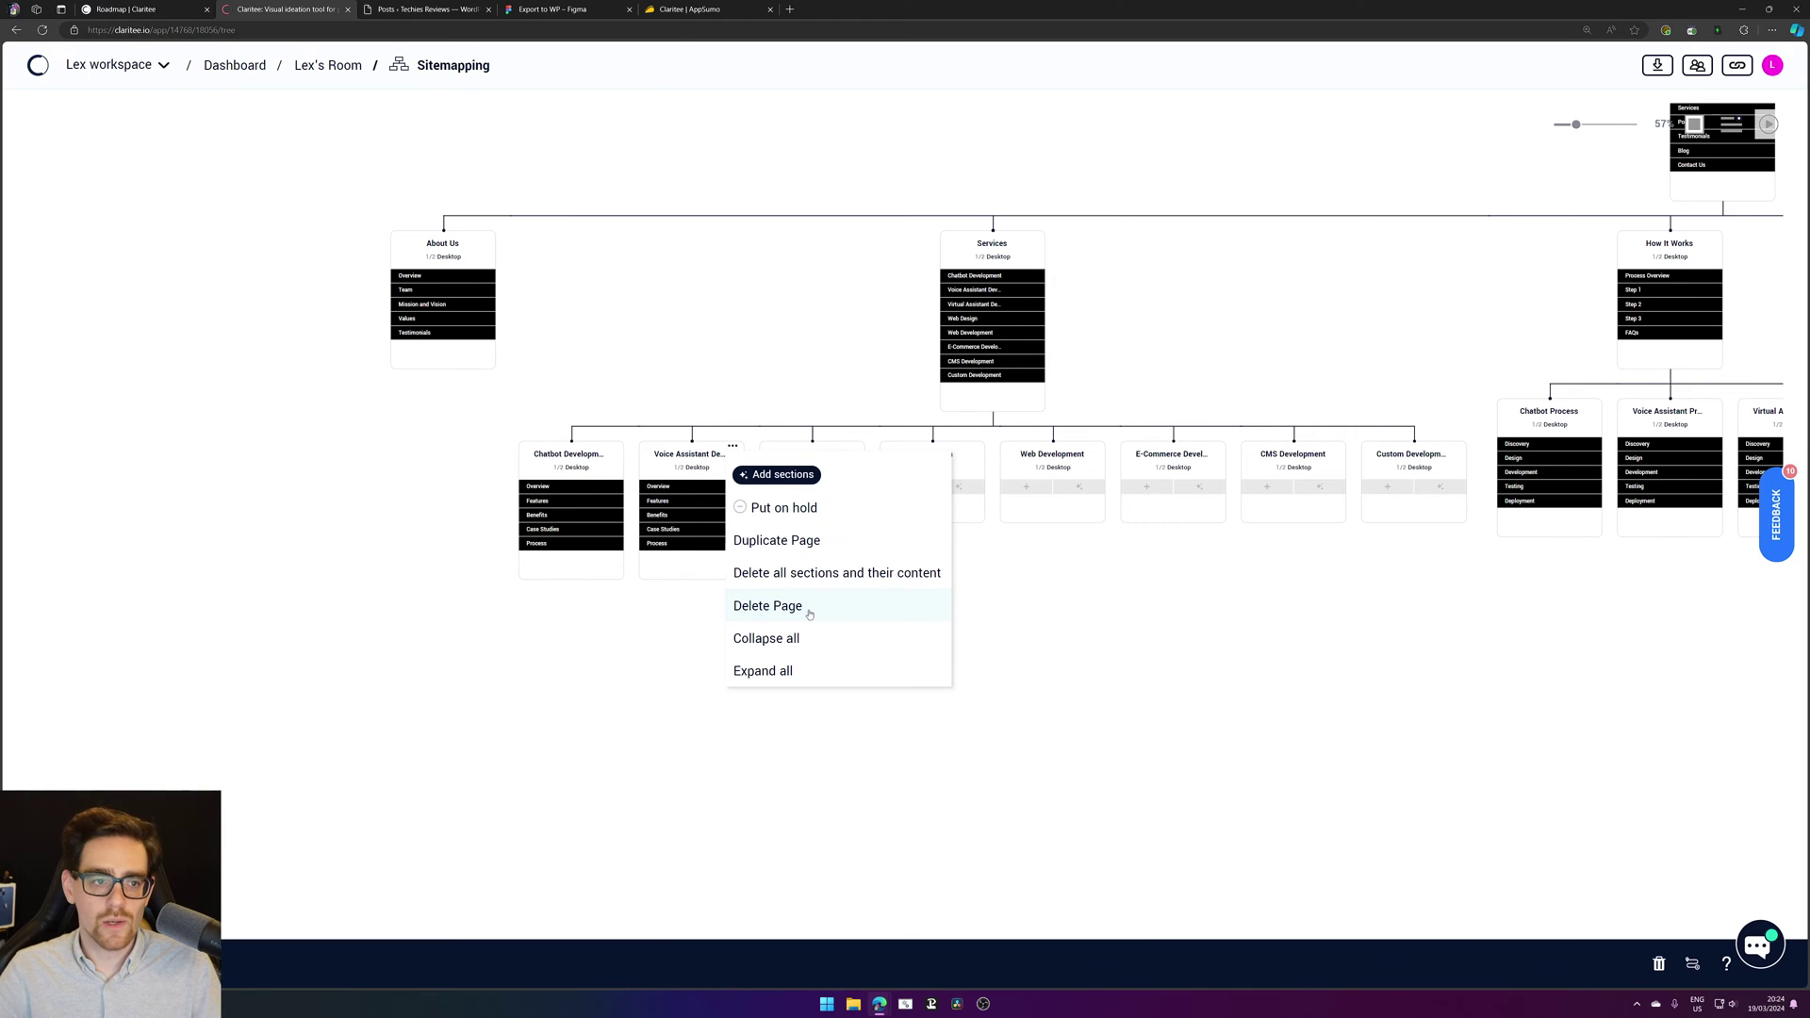
pyautogui.click(1458, 691)
pyautogui.moveTo(1406, 642); pyautogui.dragTo(1216, 744)
pyautogui.moveTo(1333, 749); pyautogui.dragTo(858, 630)
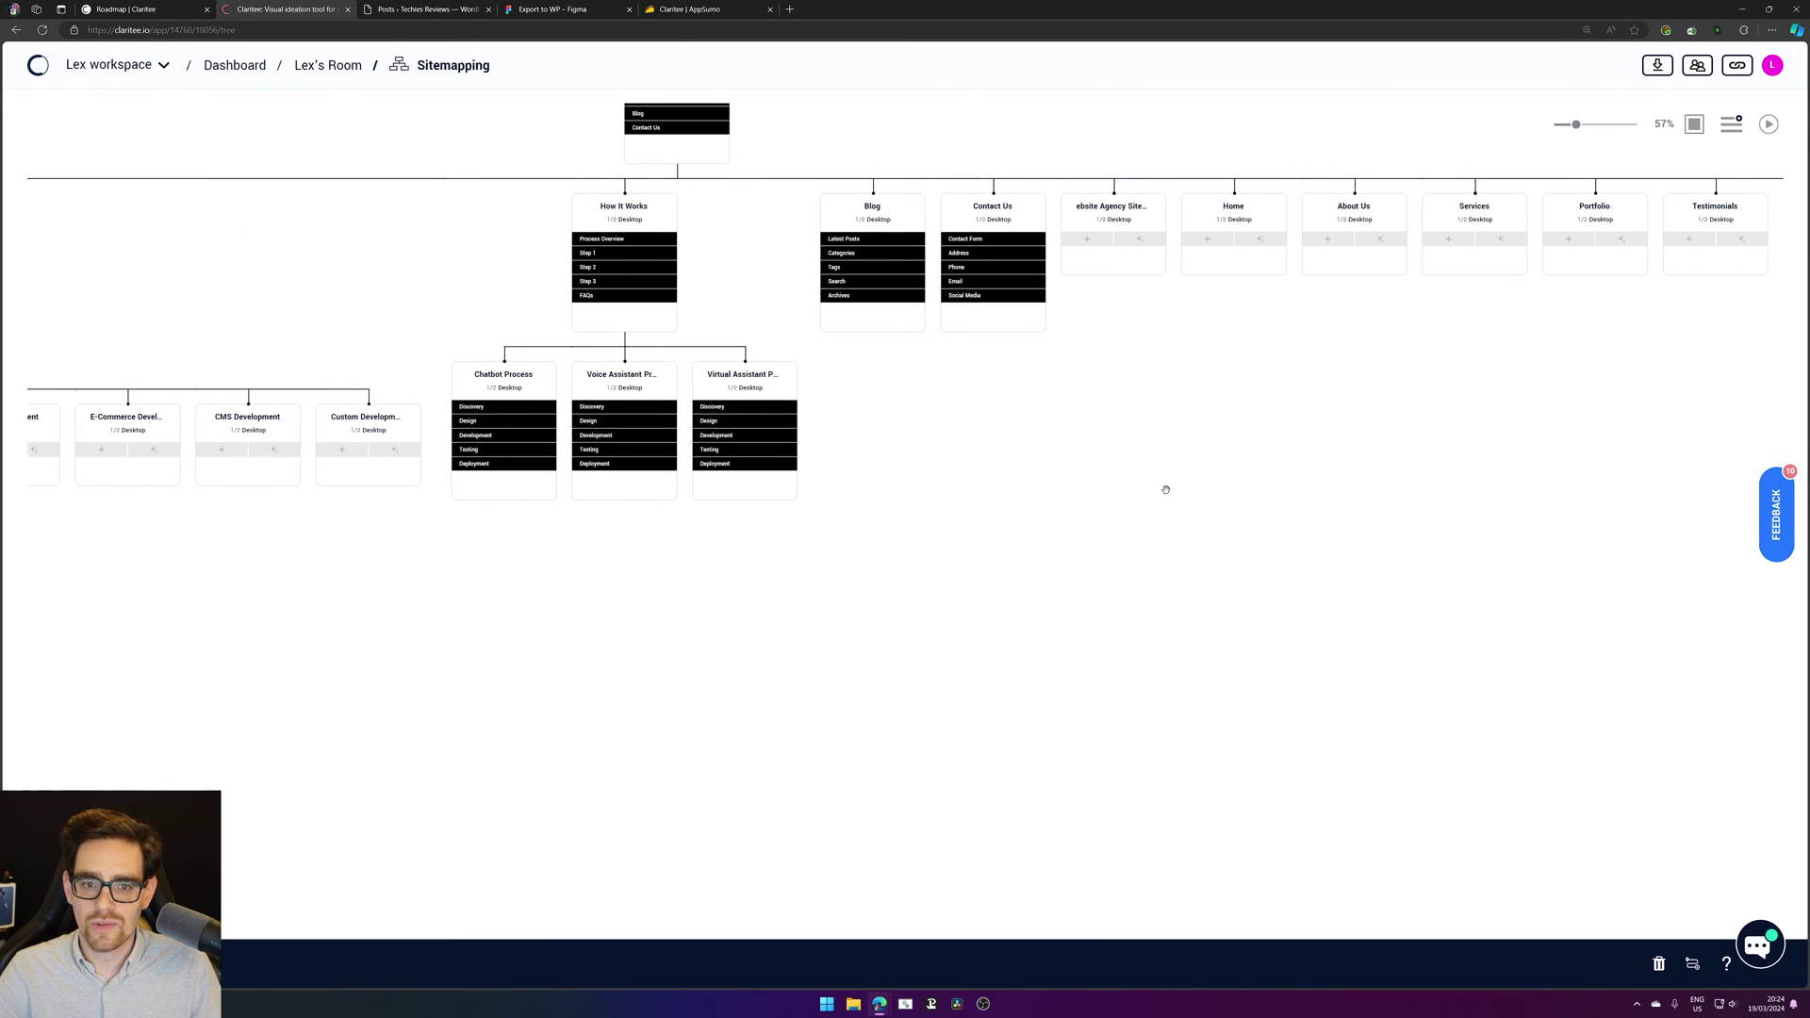
pyautogui.moveTo(1232, 449); pyautogui.dragTo(1006, 465)
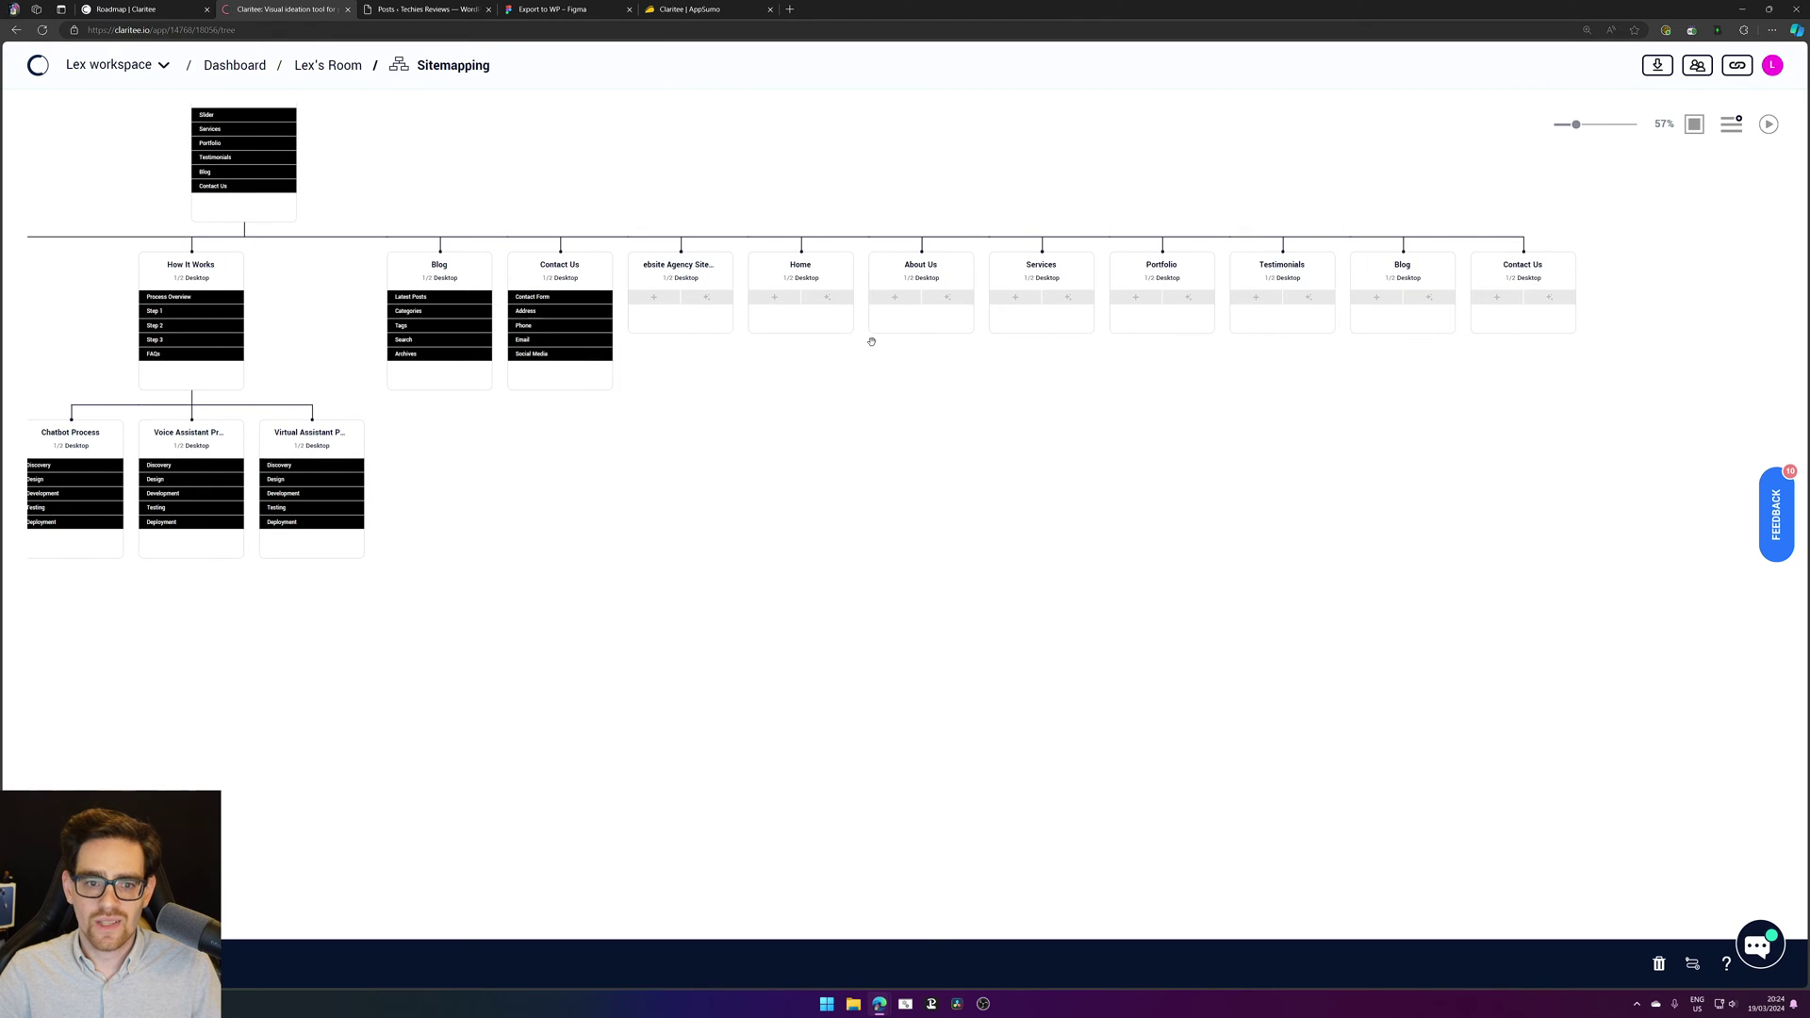
pyautogui.scroll(-3, 872, 341)
pyautogui.moveTo(663, 562); pyautogui.dragTo(852, 586)
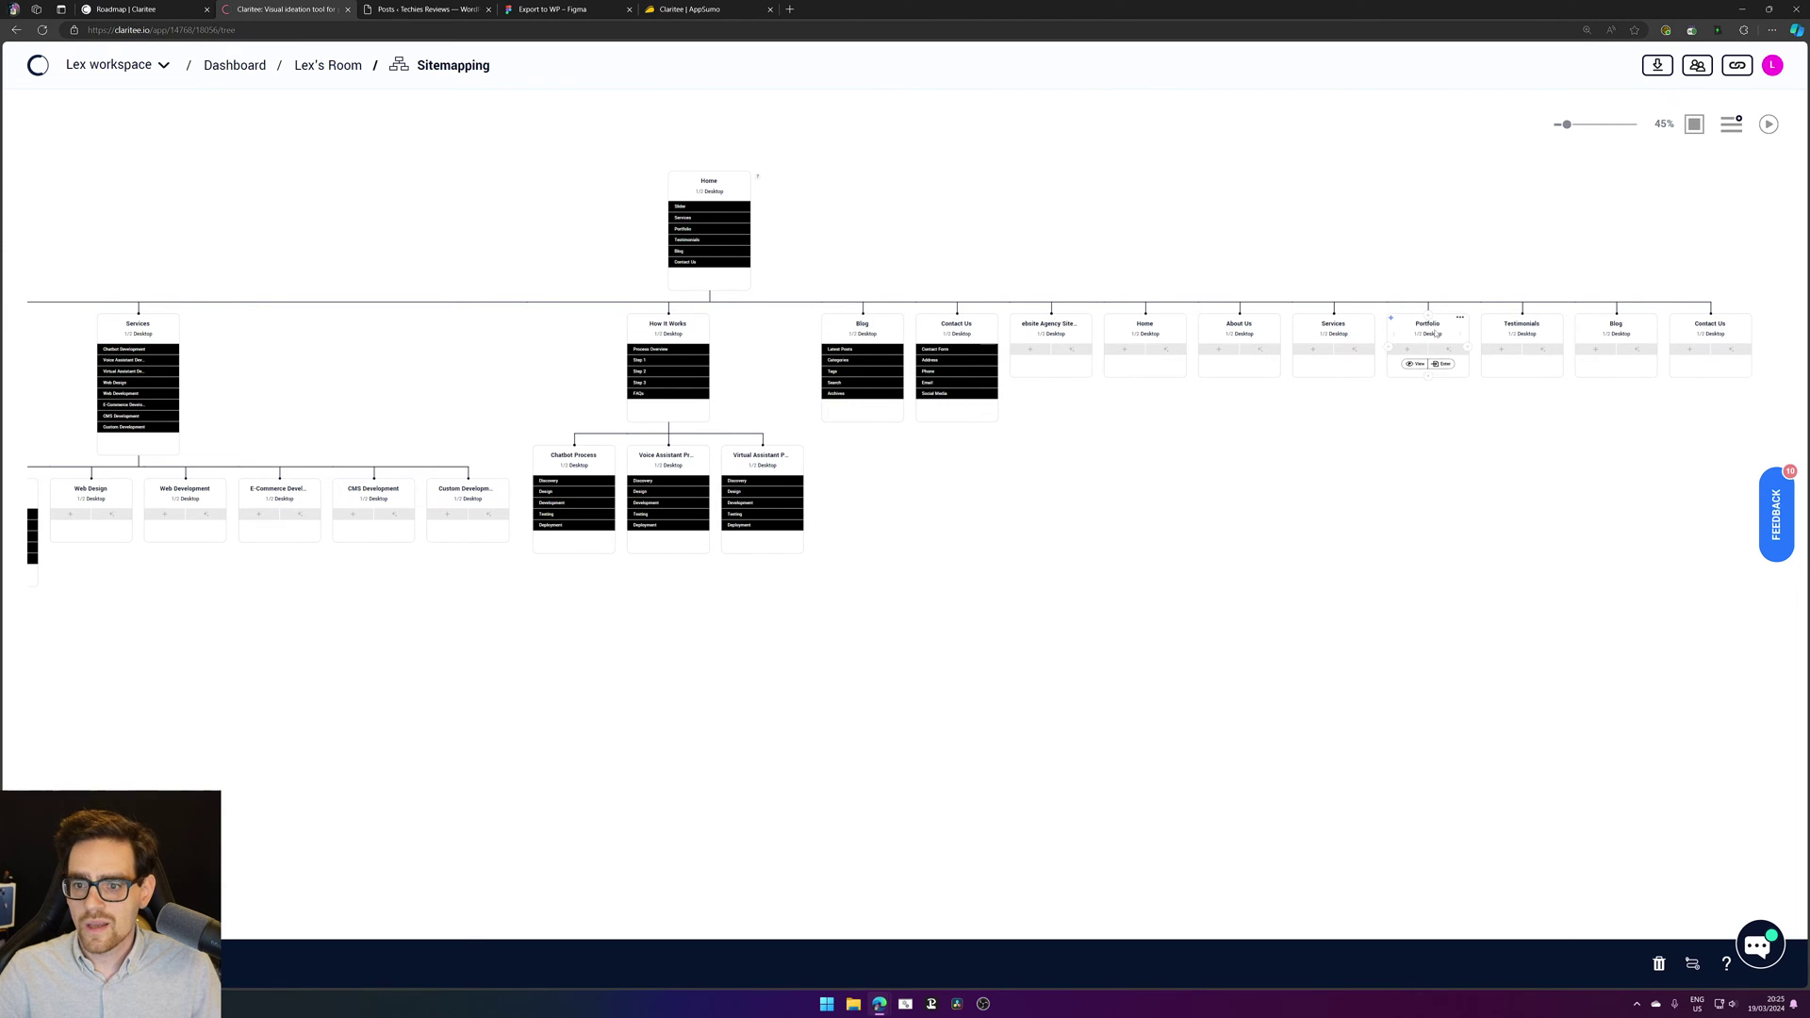
# Step: Delete the empty duplicate Blog page between Testimonials and Contact Us
pyautogui.click(1648, 318)
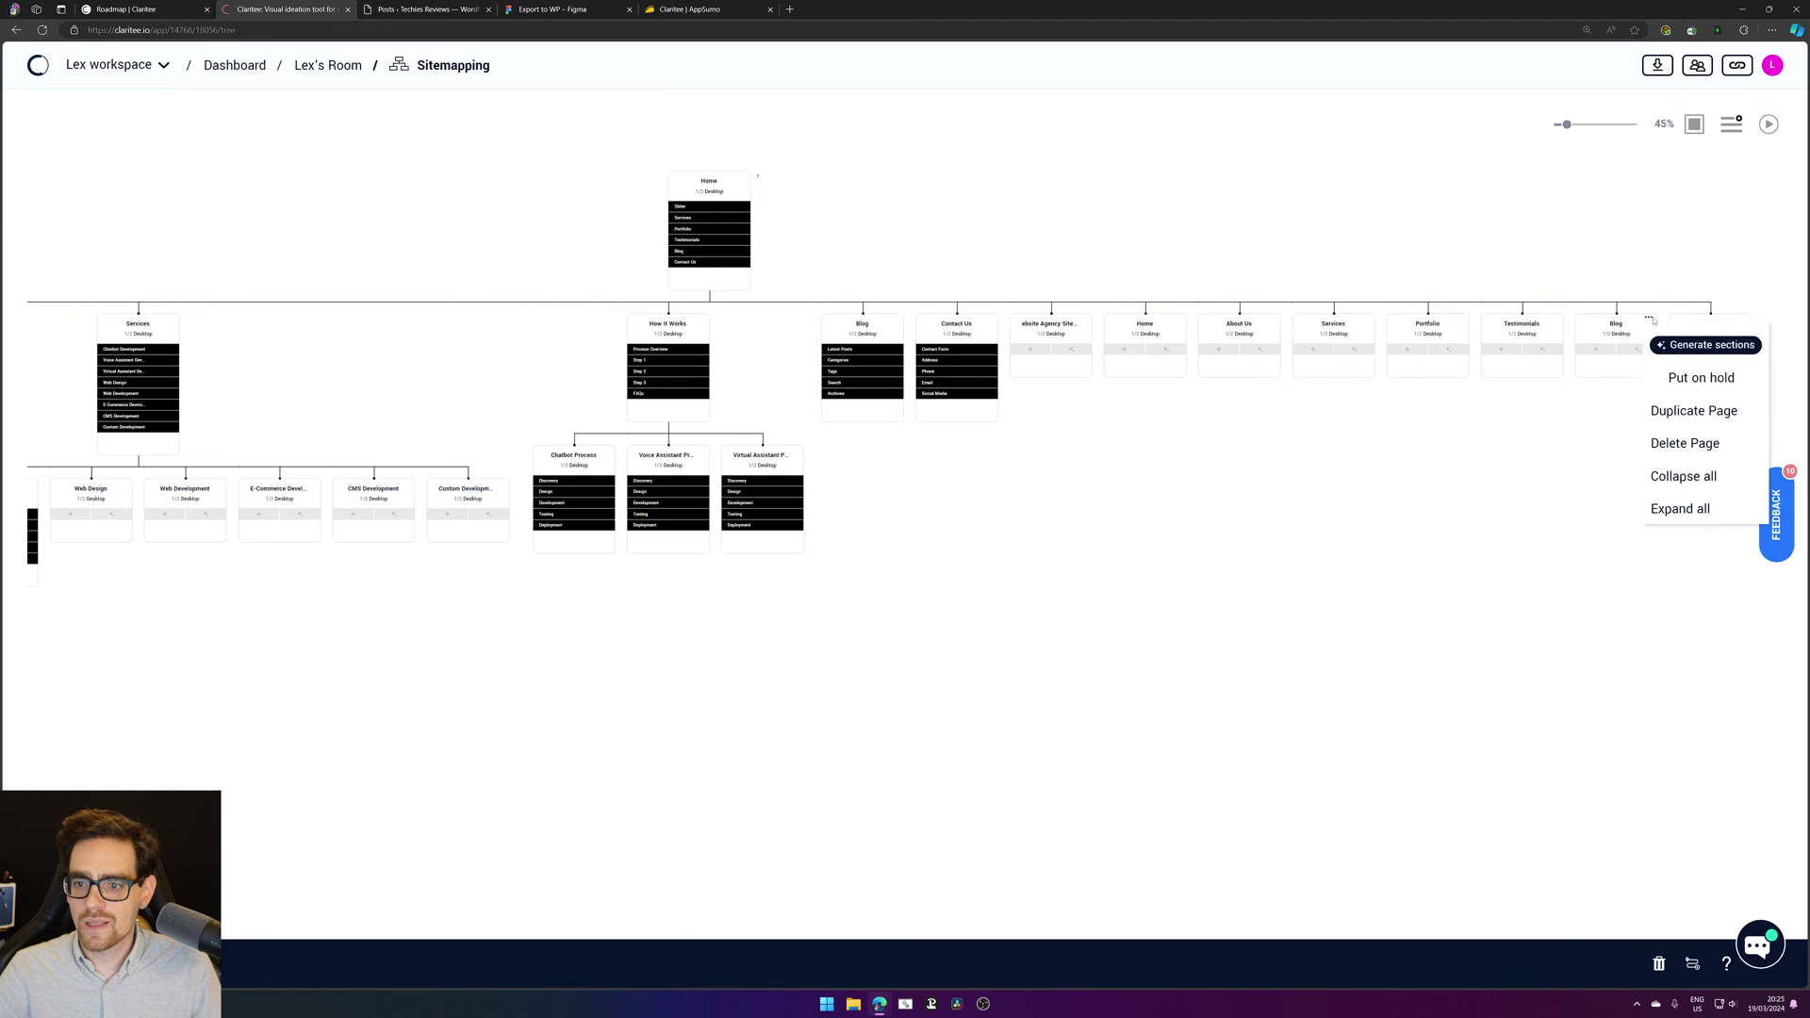
pyautogui.click(1685, 443)
pyautogui.click(823, 535)
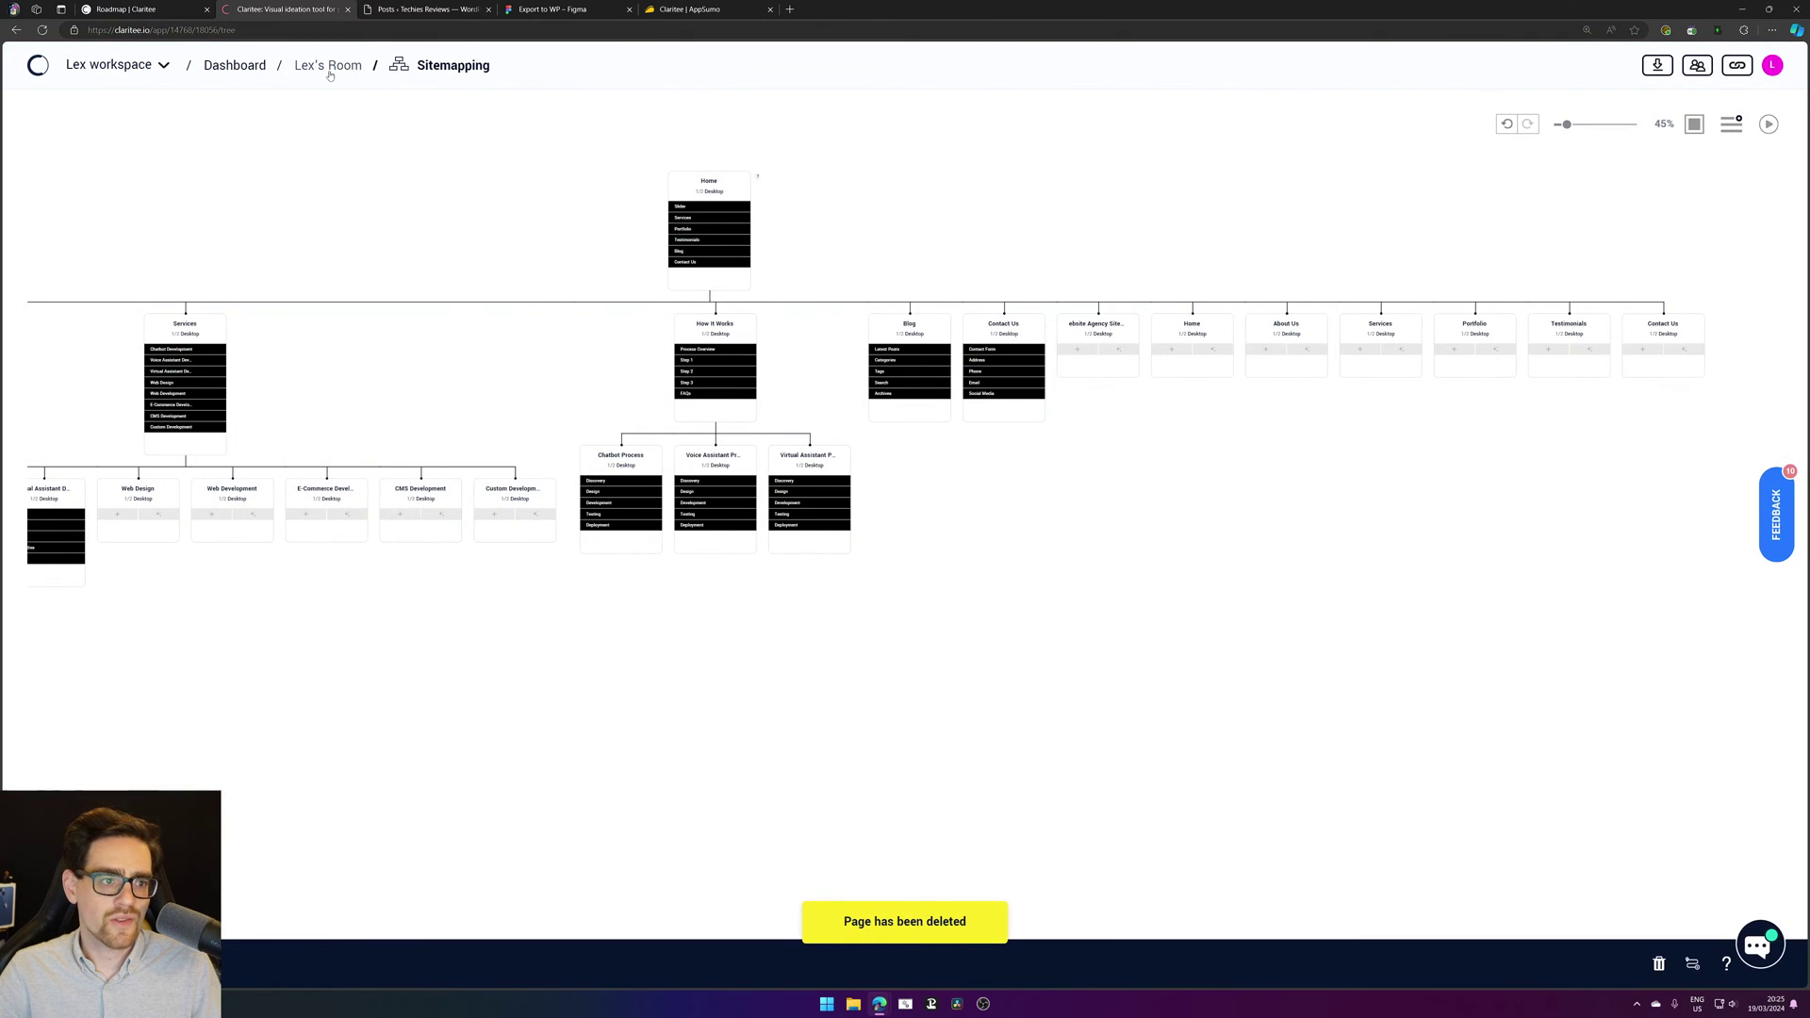
# Step: Return to the project room and create another Sitemapping project with the AI assistant
pyautogui.click(328, 65)
pyautogui.click(149, 279)
pyautogui.click(804, 375)
pyautogui.click(1007, 347)
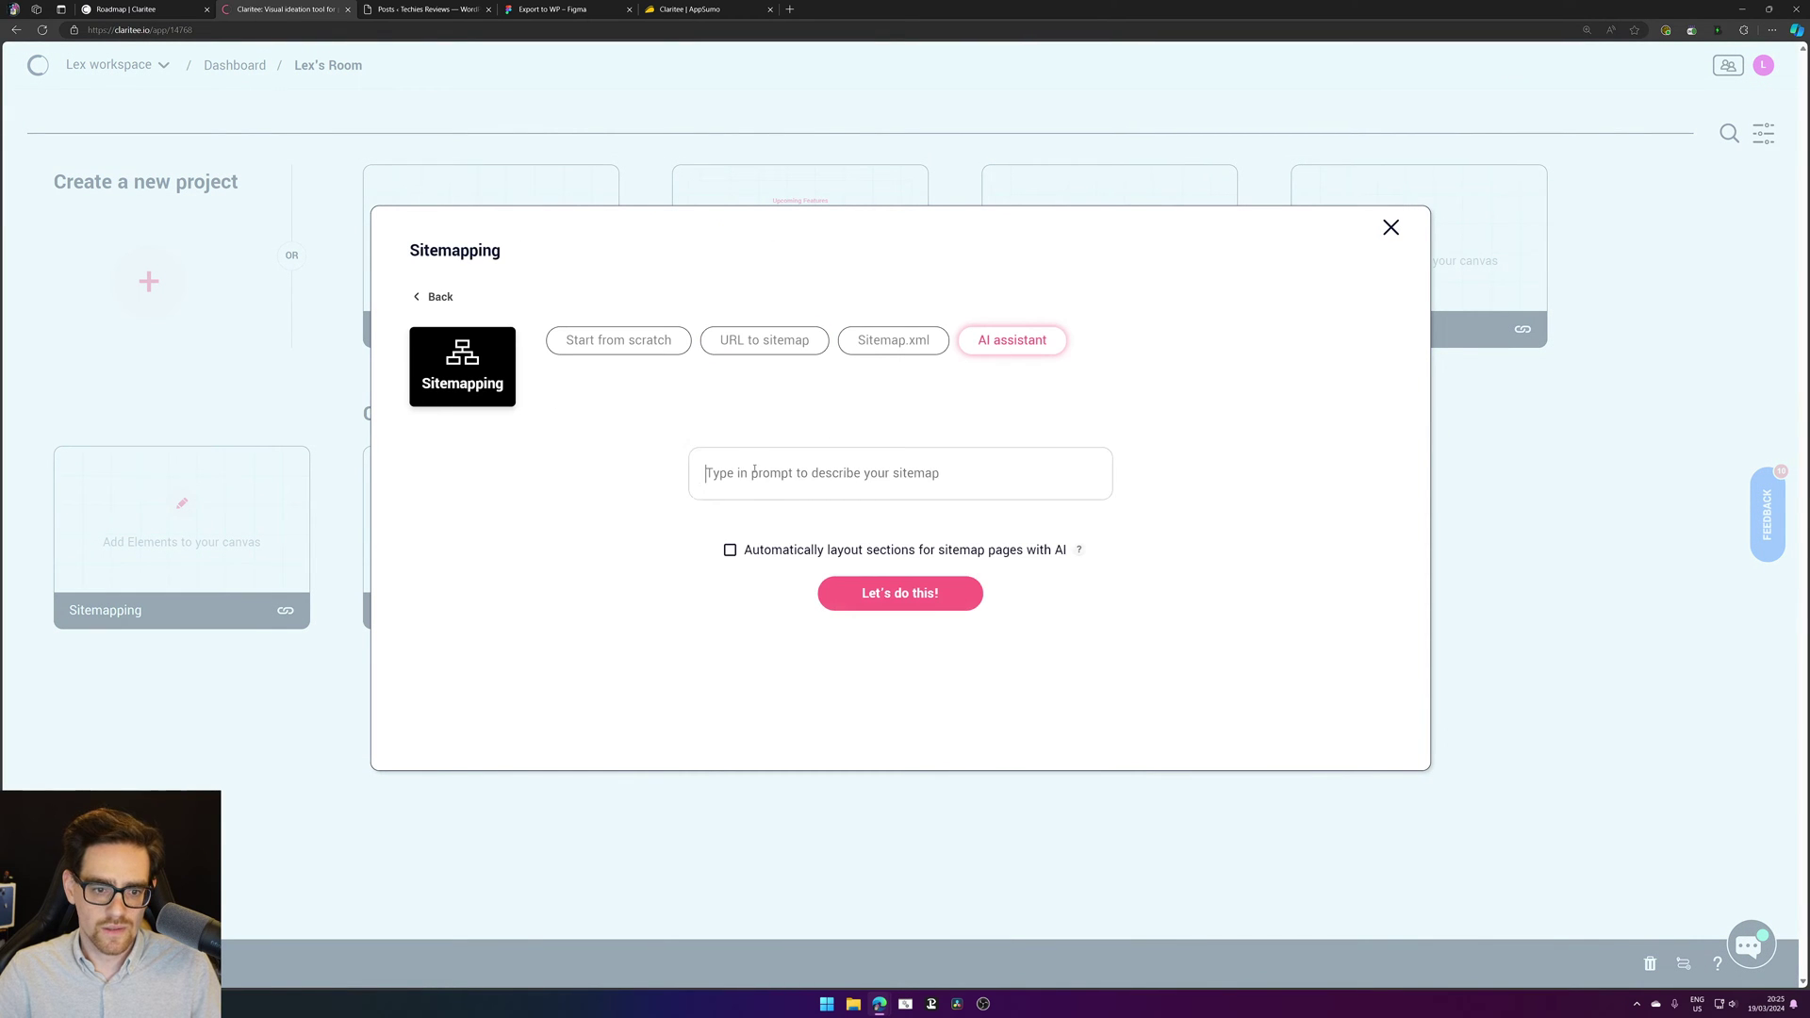
# Step: Generate a sitemap from the prompt "Agency website that creates websites" without automatic section layout
pyautogui.write('Agency website that creates ')
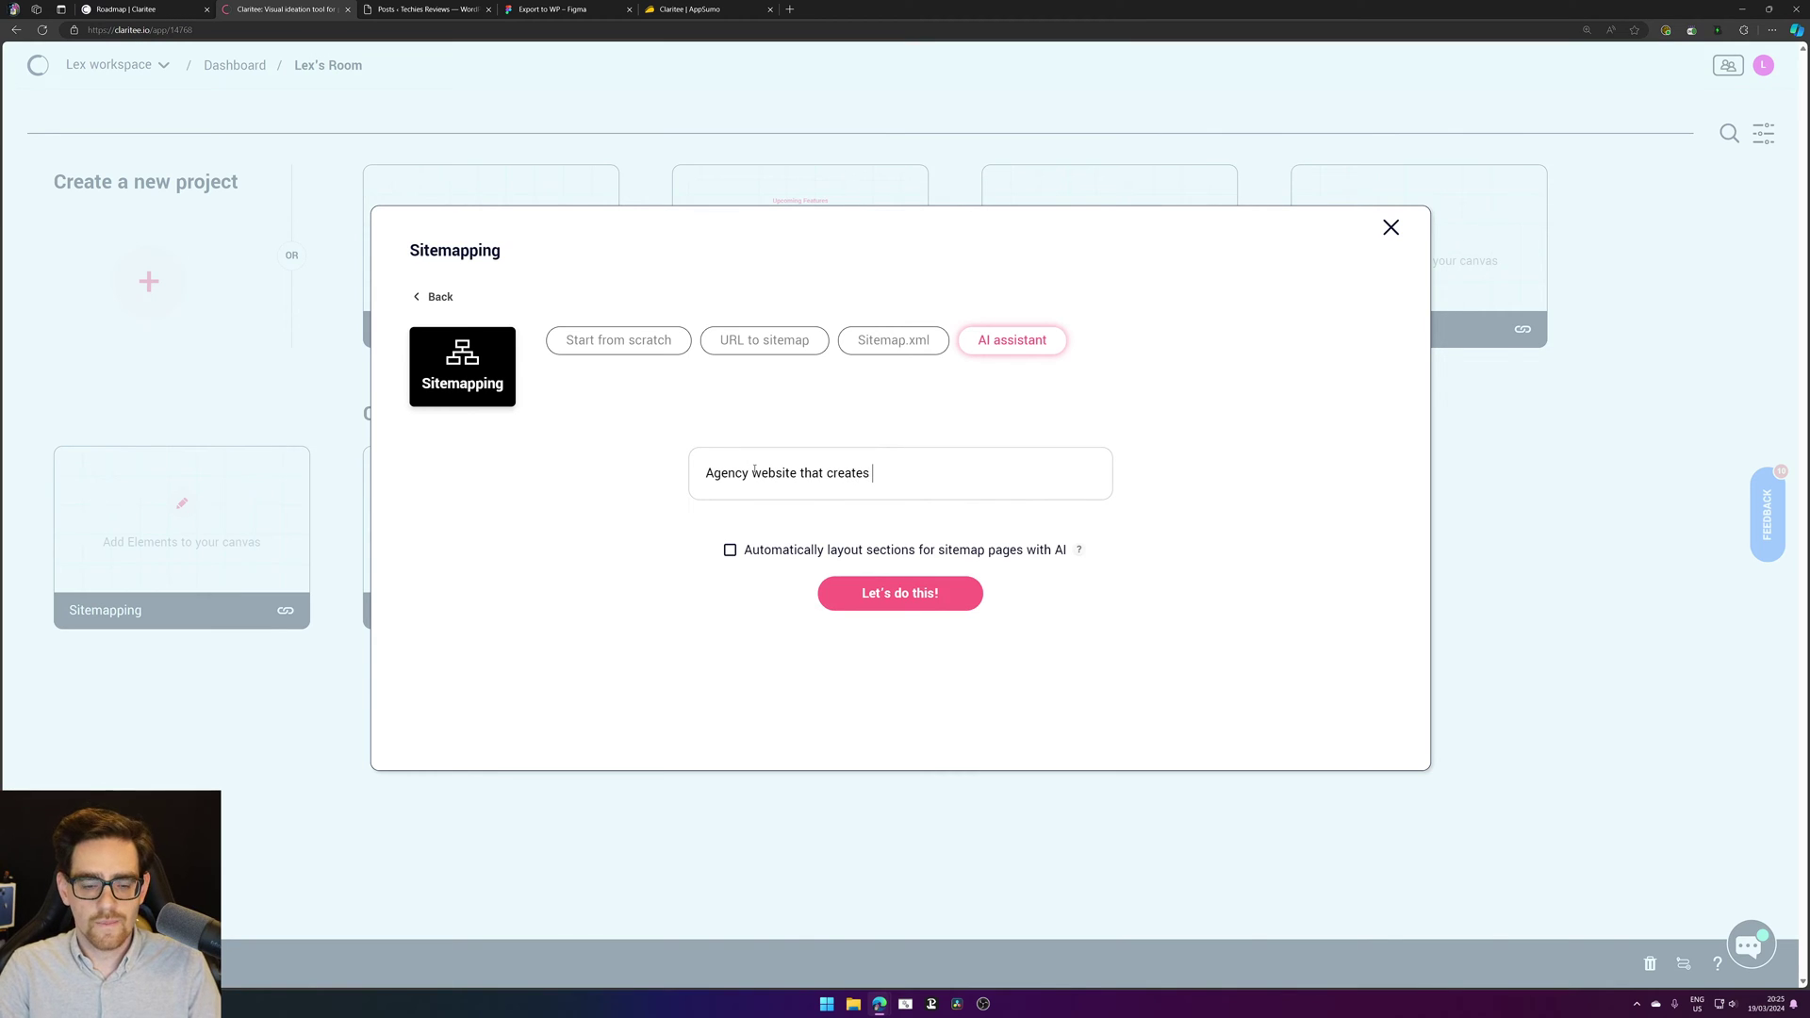
pyautogui.write('websites')
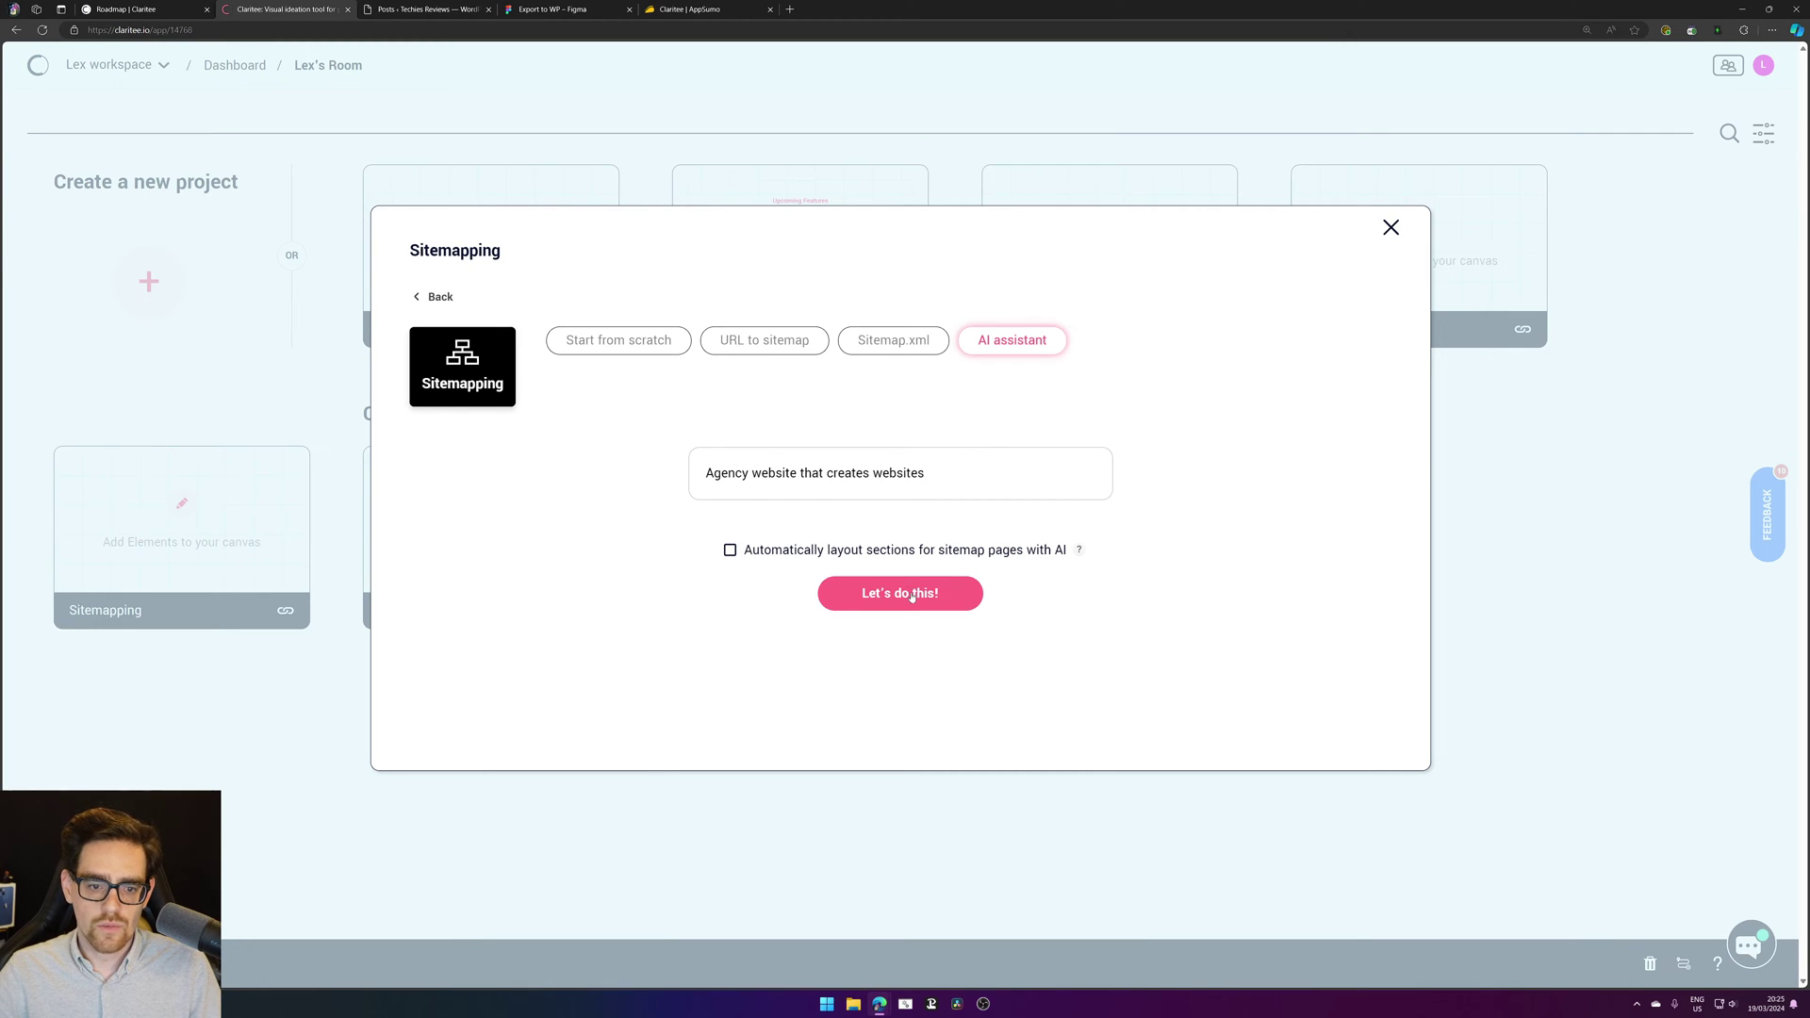
pyautogui.click(886, 609)
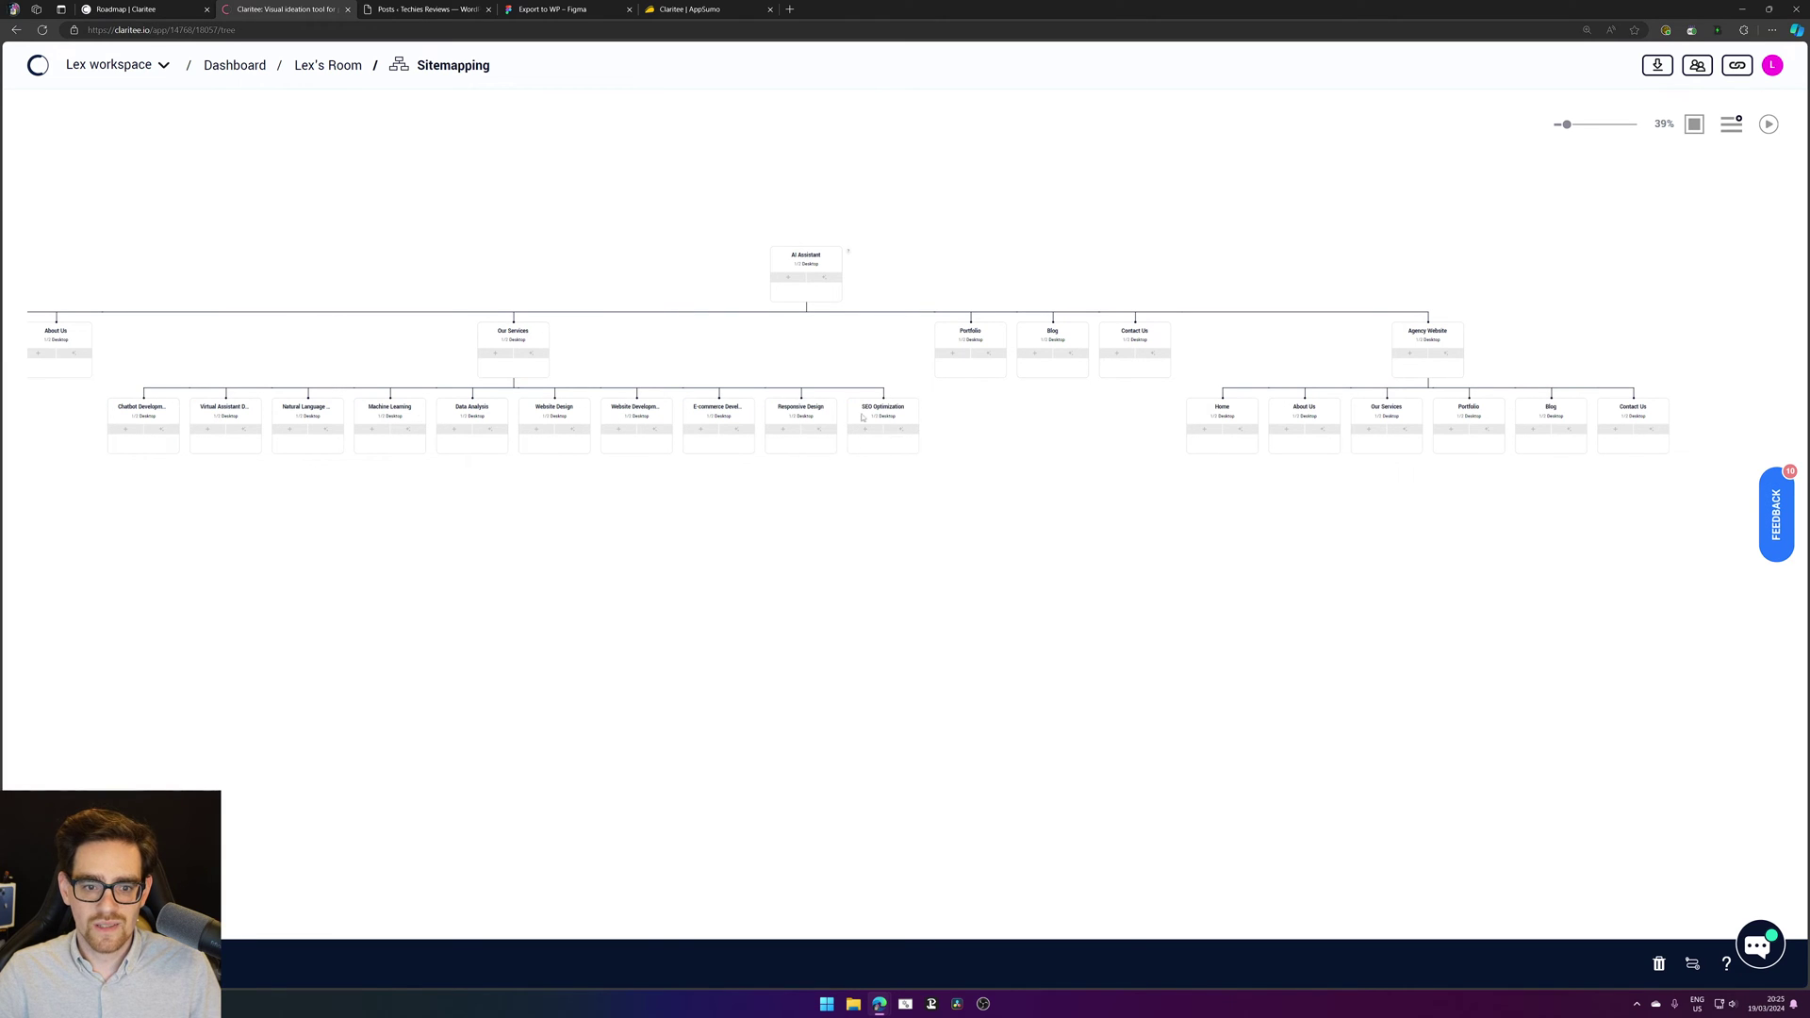
# Step: Check the AI section generation options for the Responsive Design page and close them without generating
pyautogui.scroll(5, 892, 430)
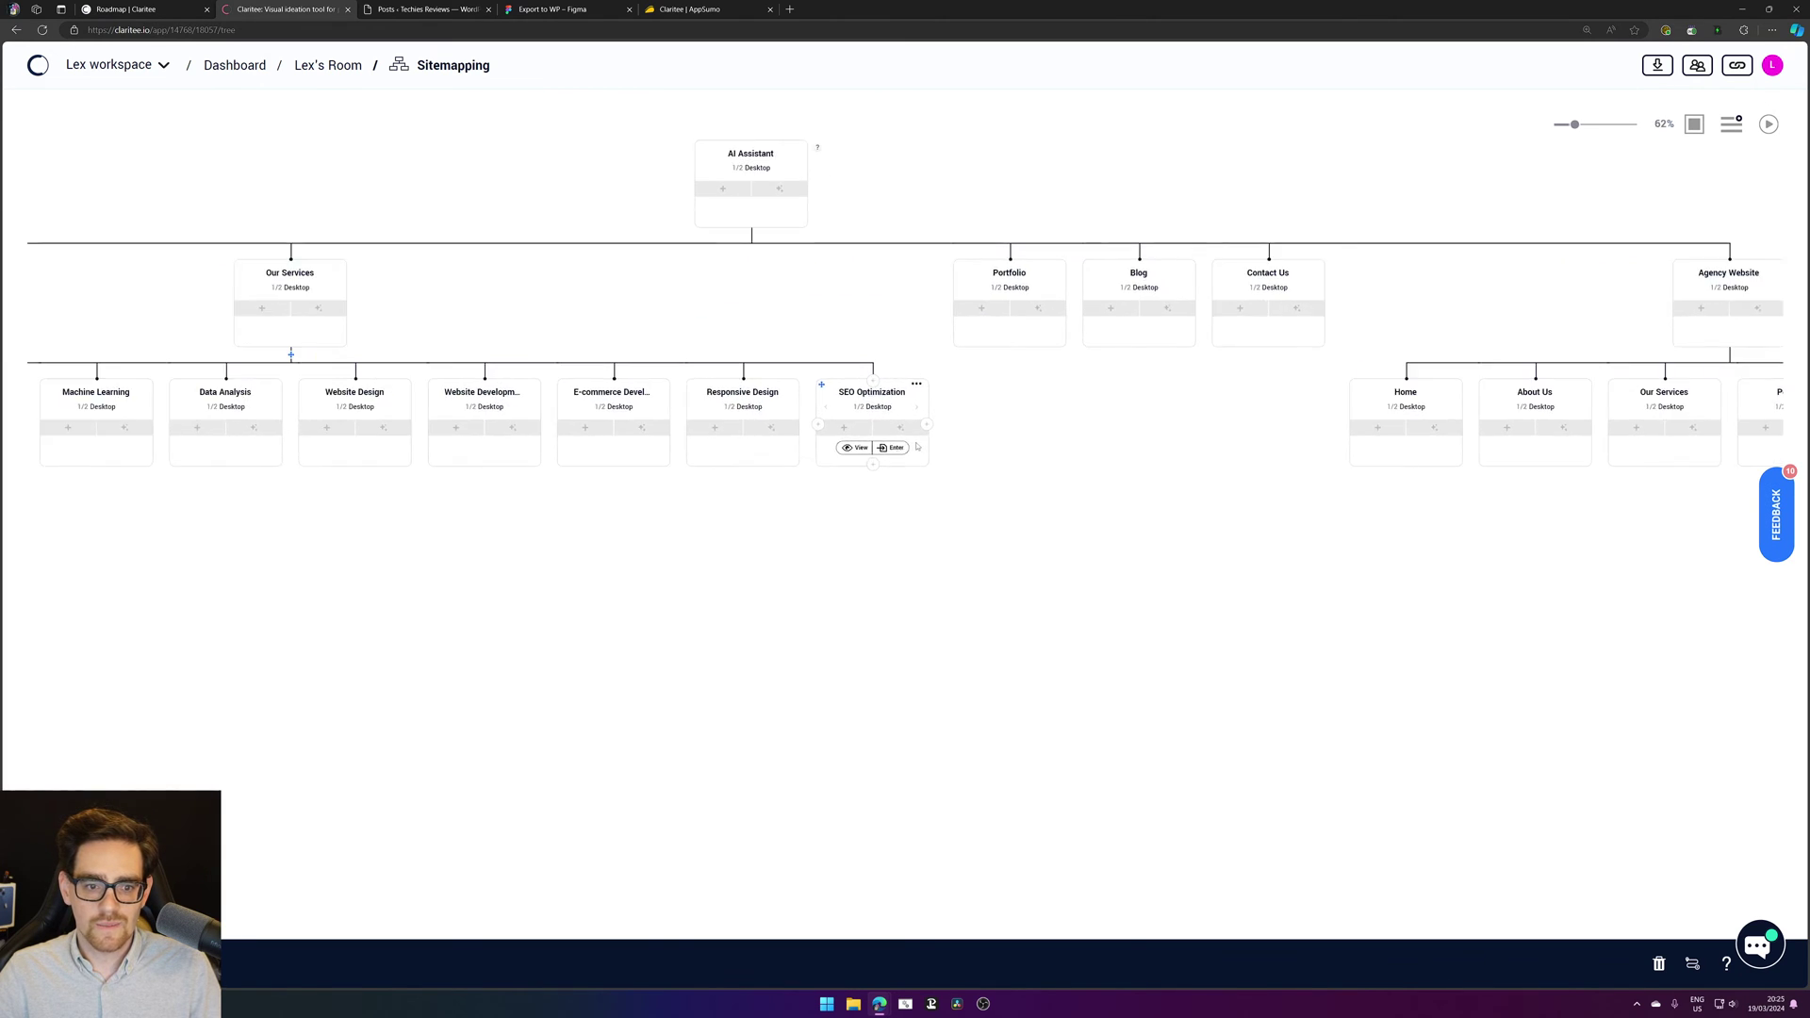
pyautogui.click(771, 430)
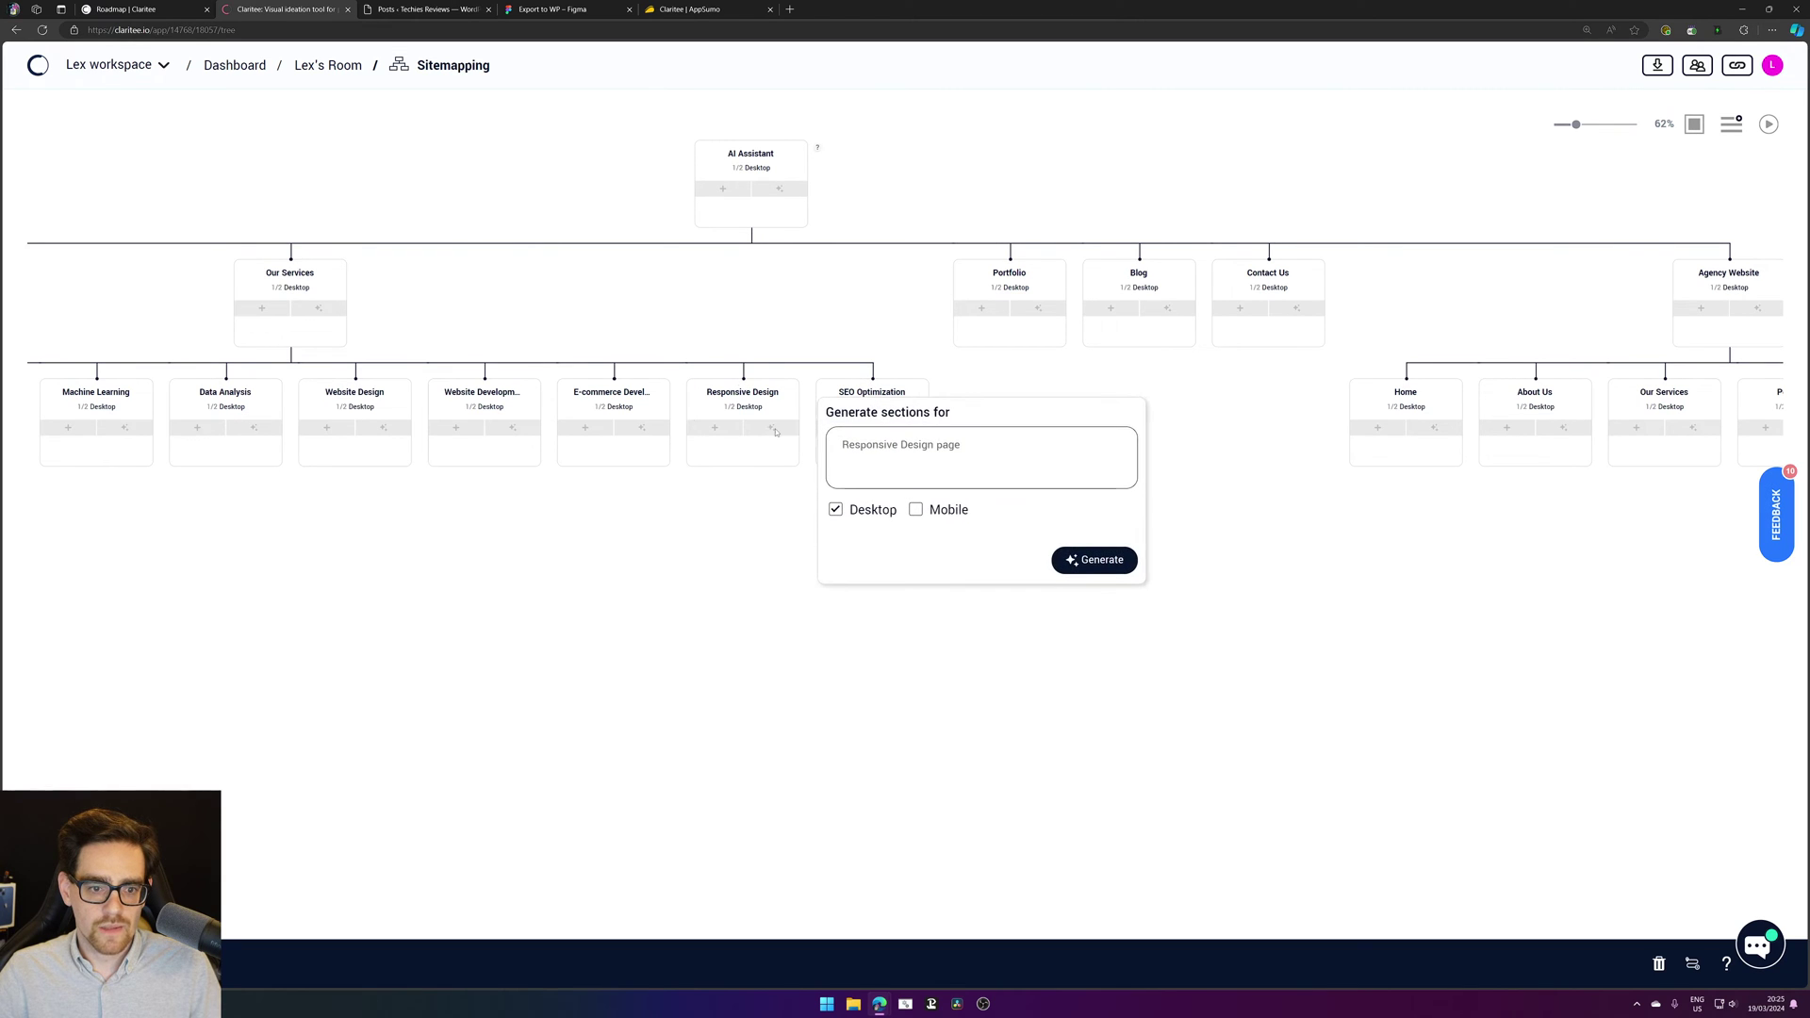
pyautogui.moveTo(856, 412); pyautogui.dragTo(953, 416)
pyautogui.click(651, 544)
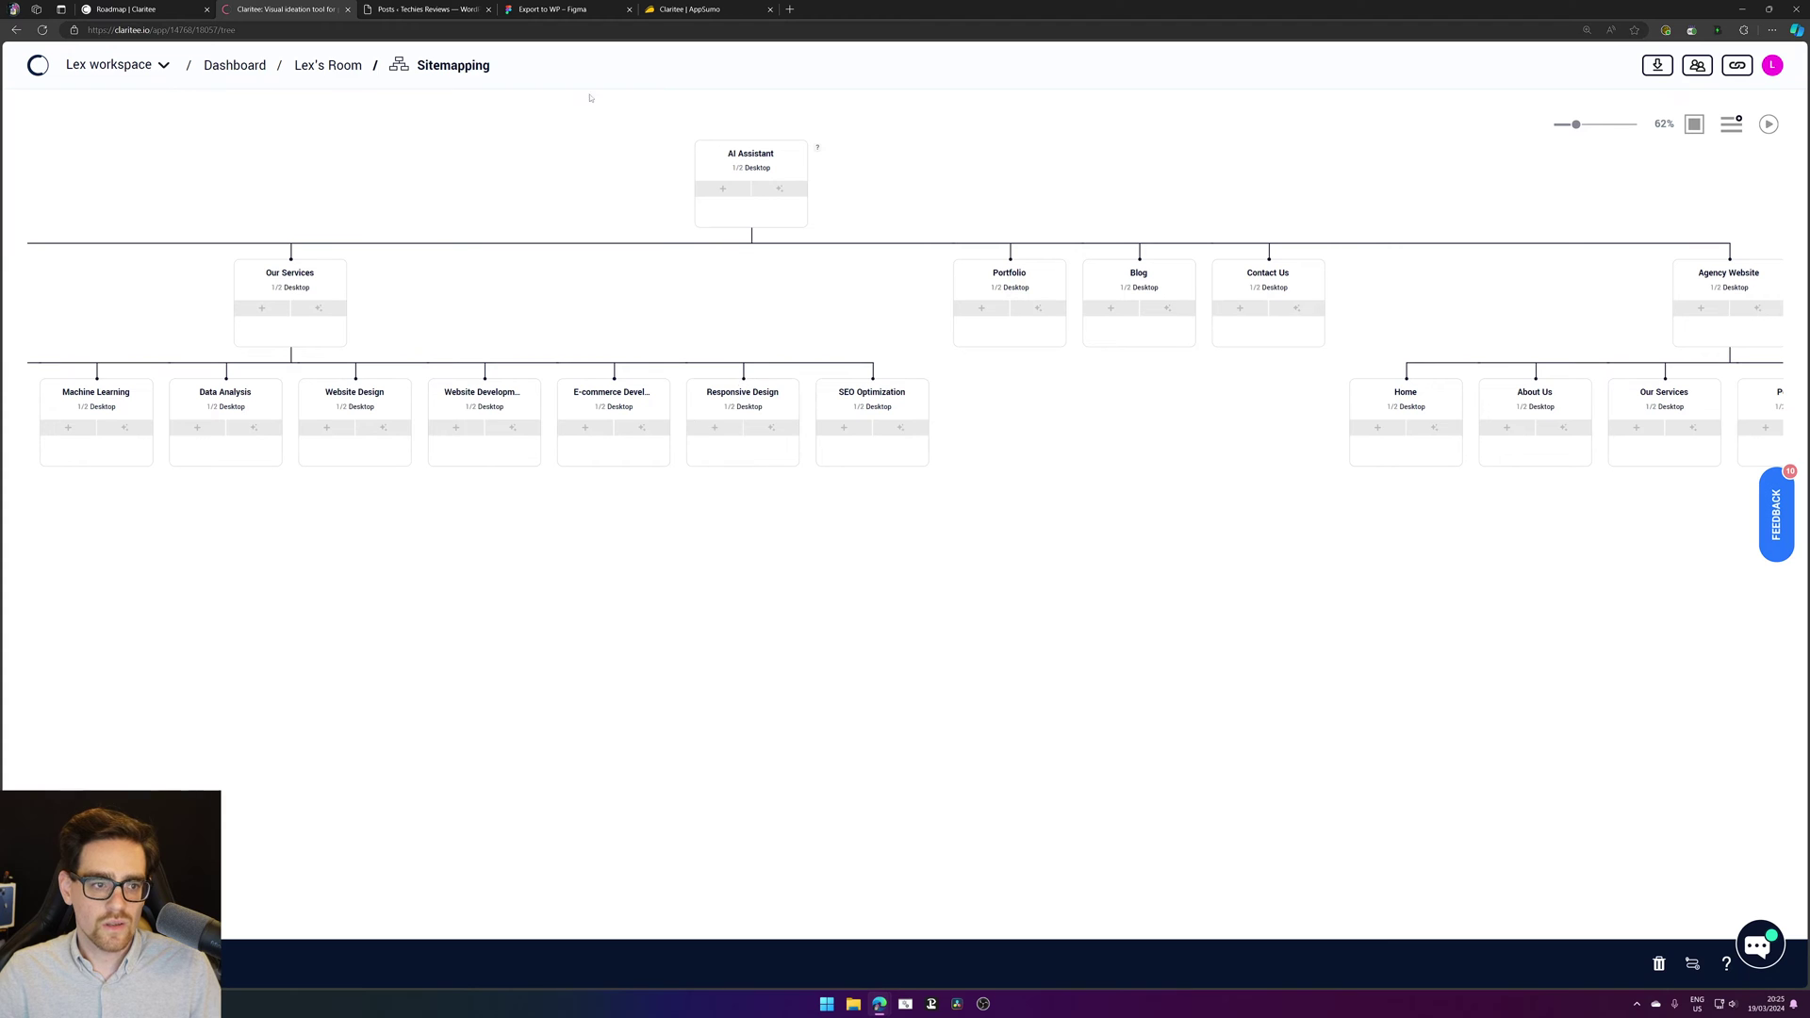
# Step: Reopen the earlier agency sitemap from the project room and preview the How It Works page's desktop layout
pyautogui.click(330, 65)
pyautogui.click(799, 230)
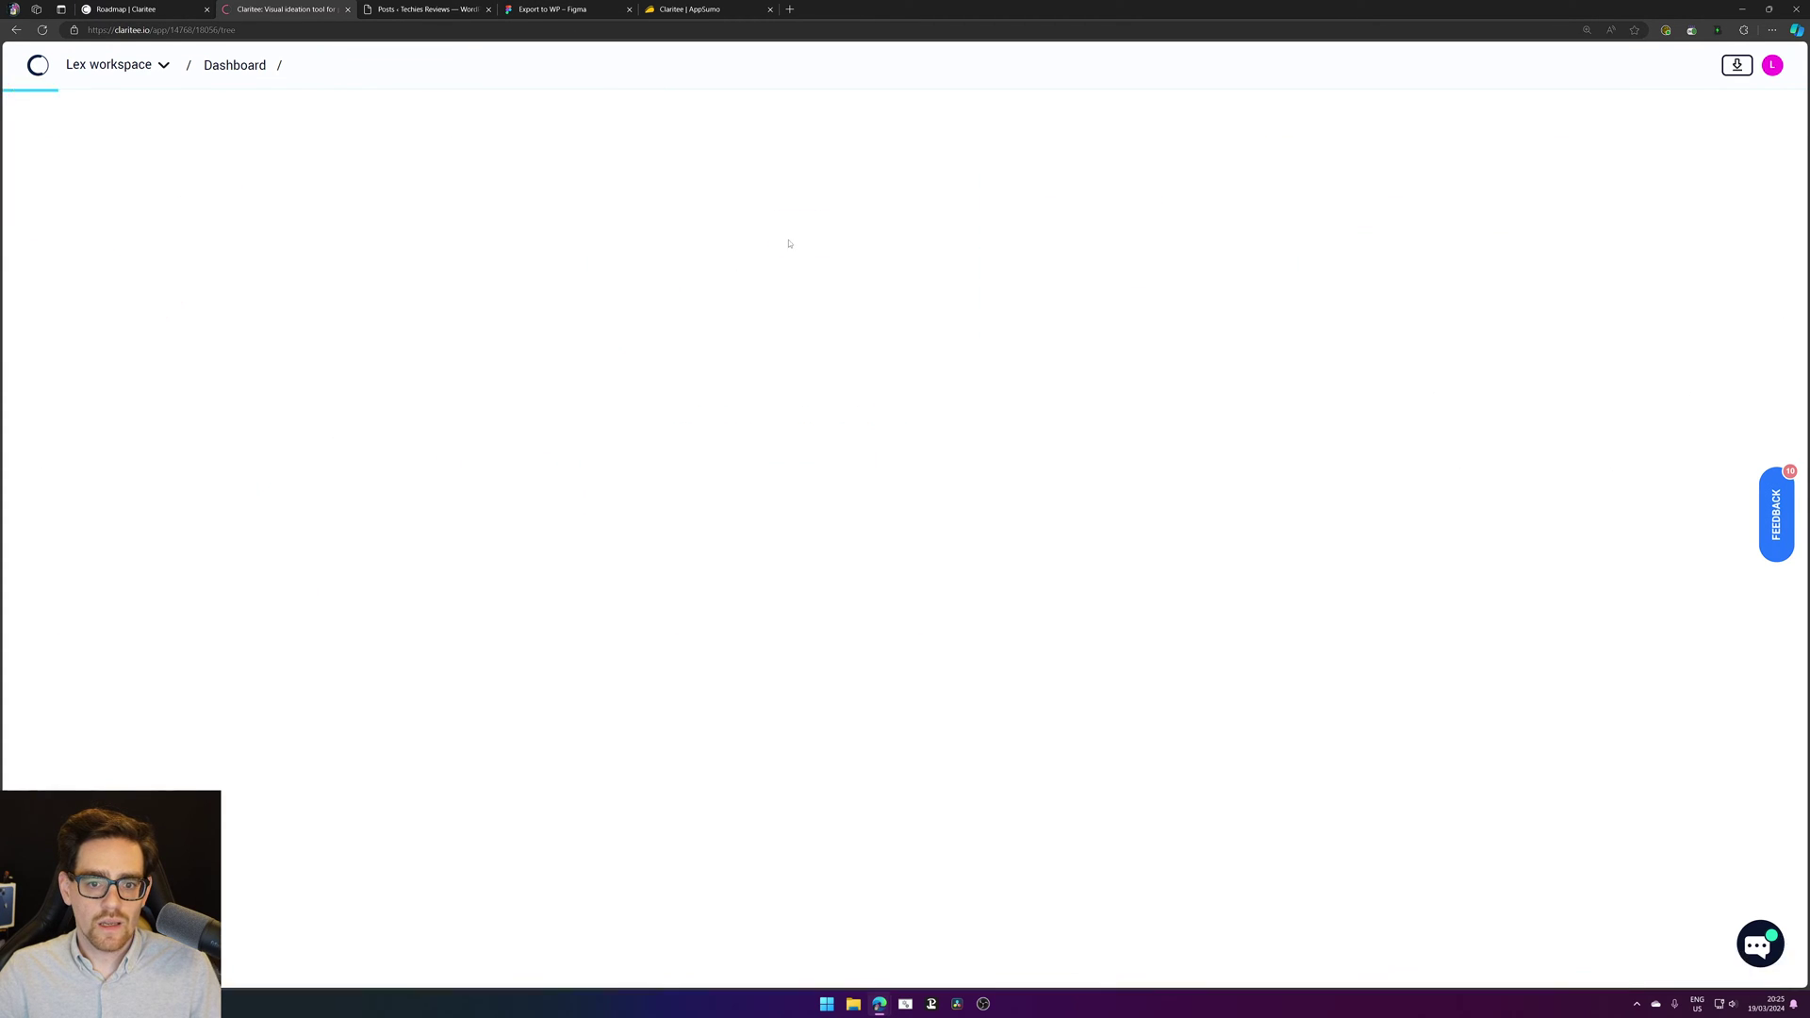
pyautogui.scroll(3, 1051, 431)
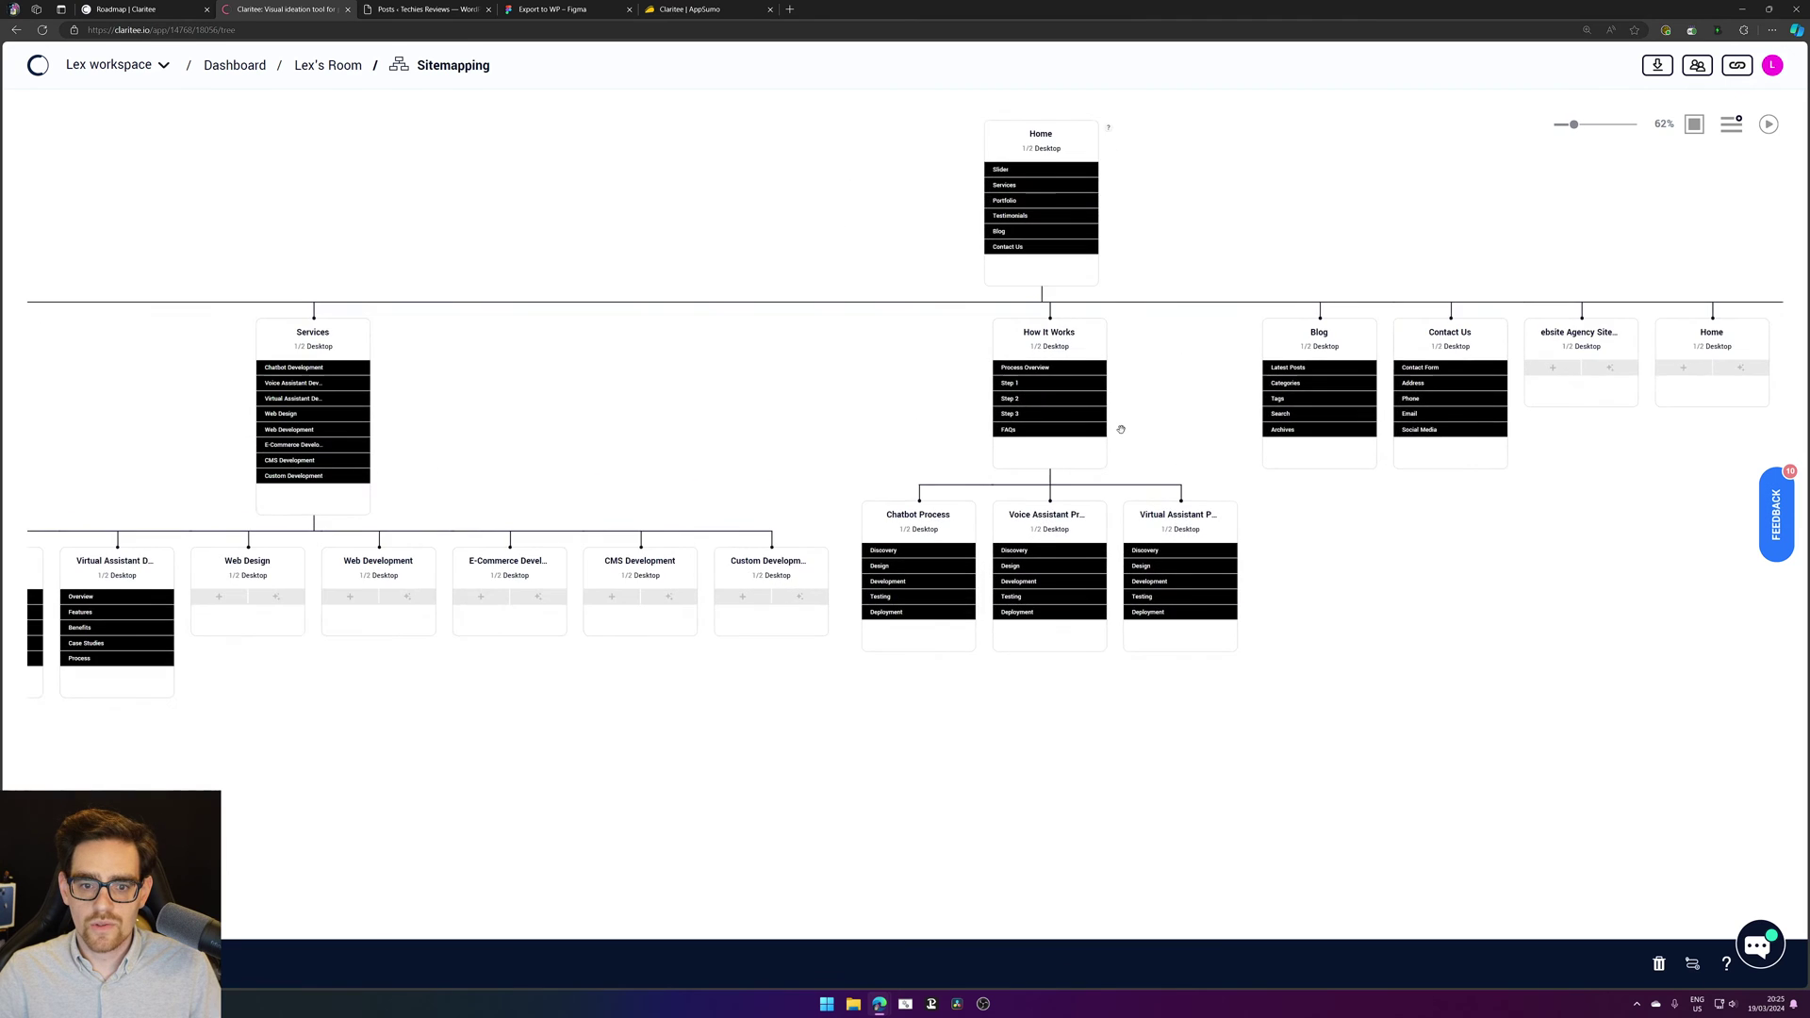
pyautogui.click(1023, 446)
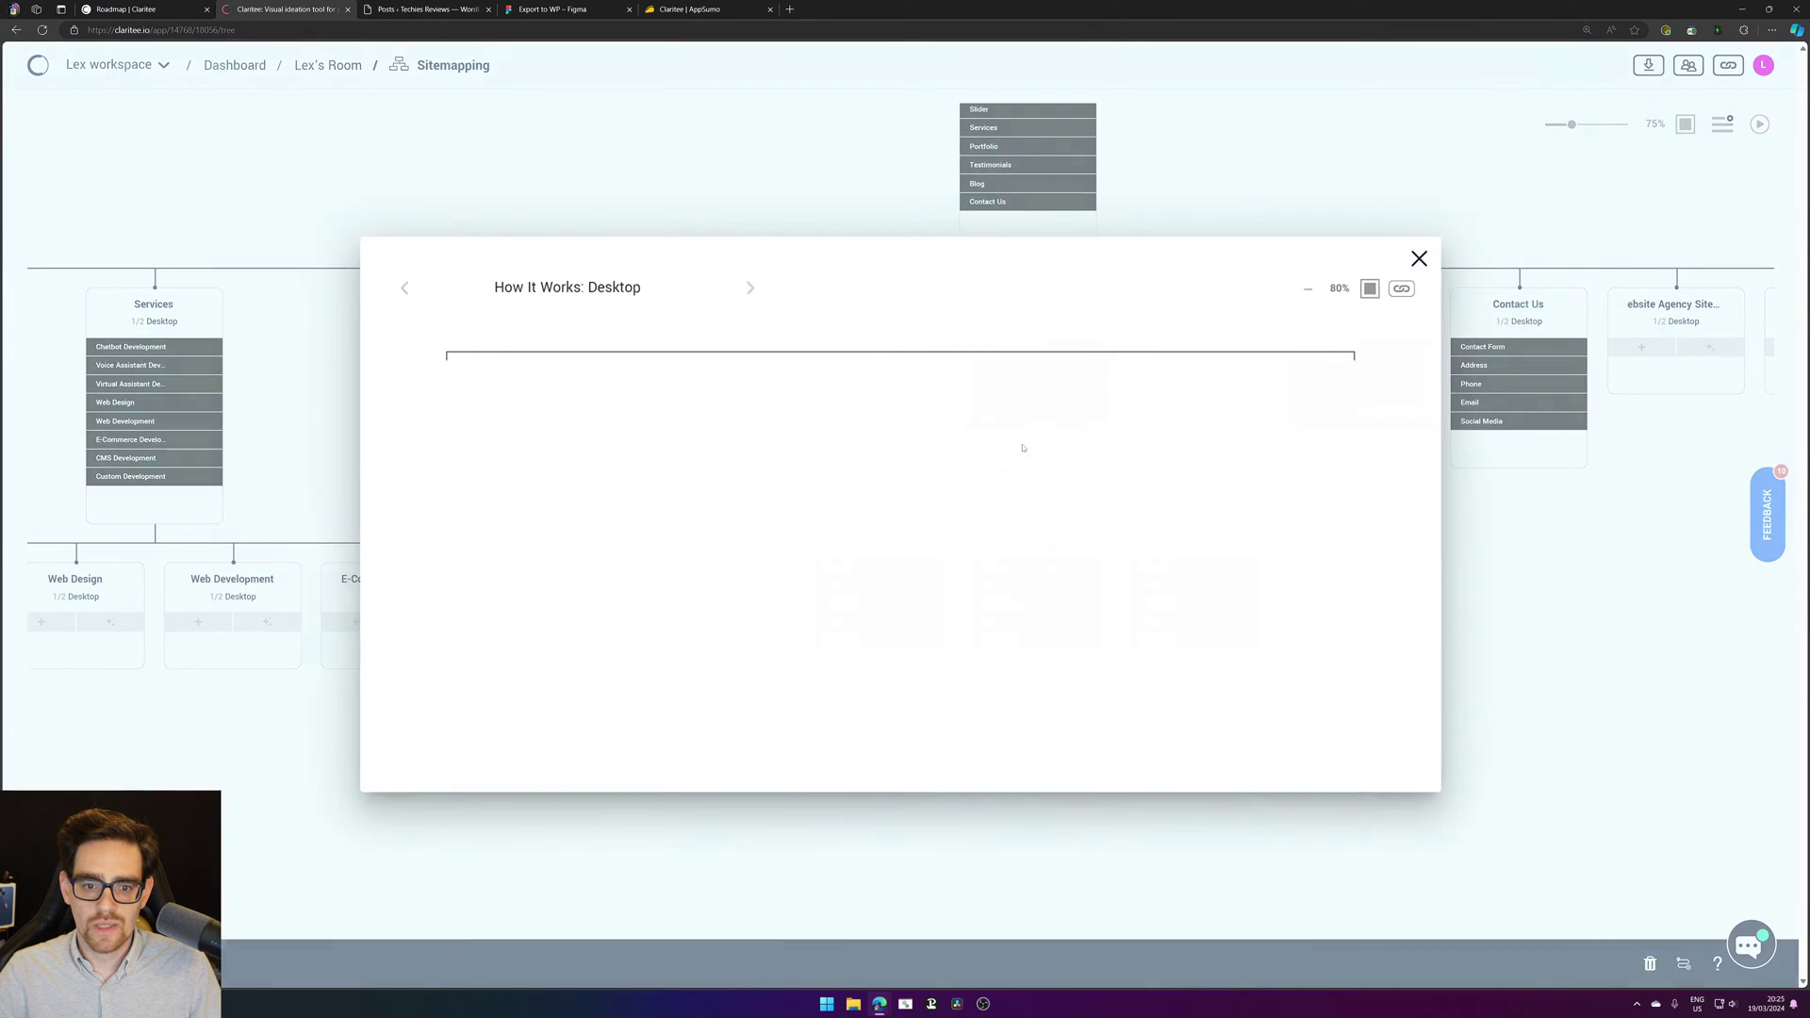
pyautogui.scroll(-3, 1255, 348)
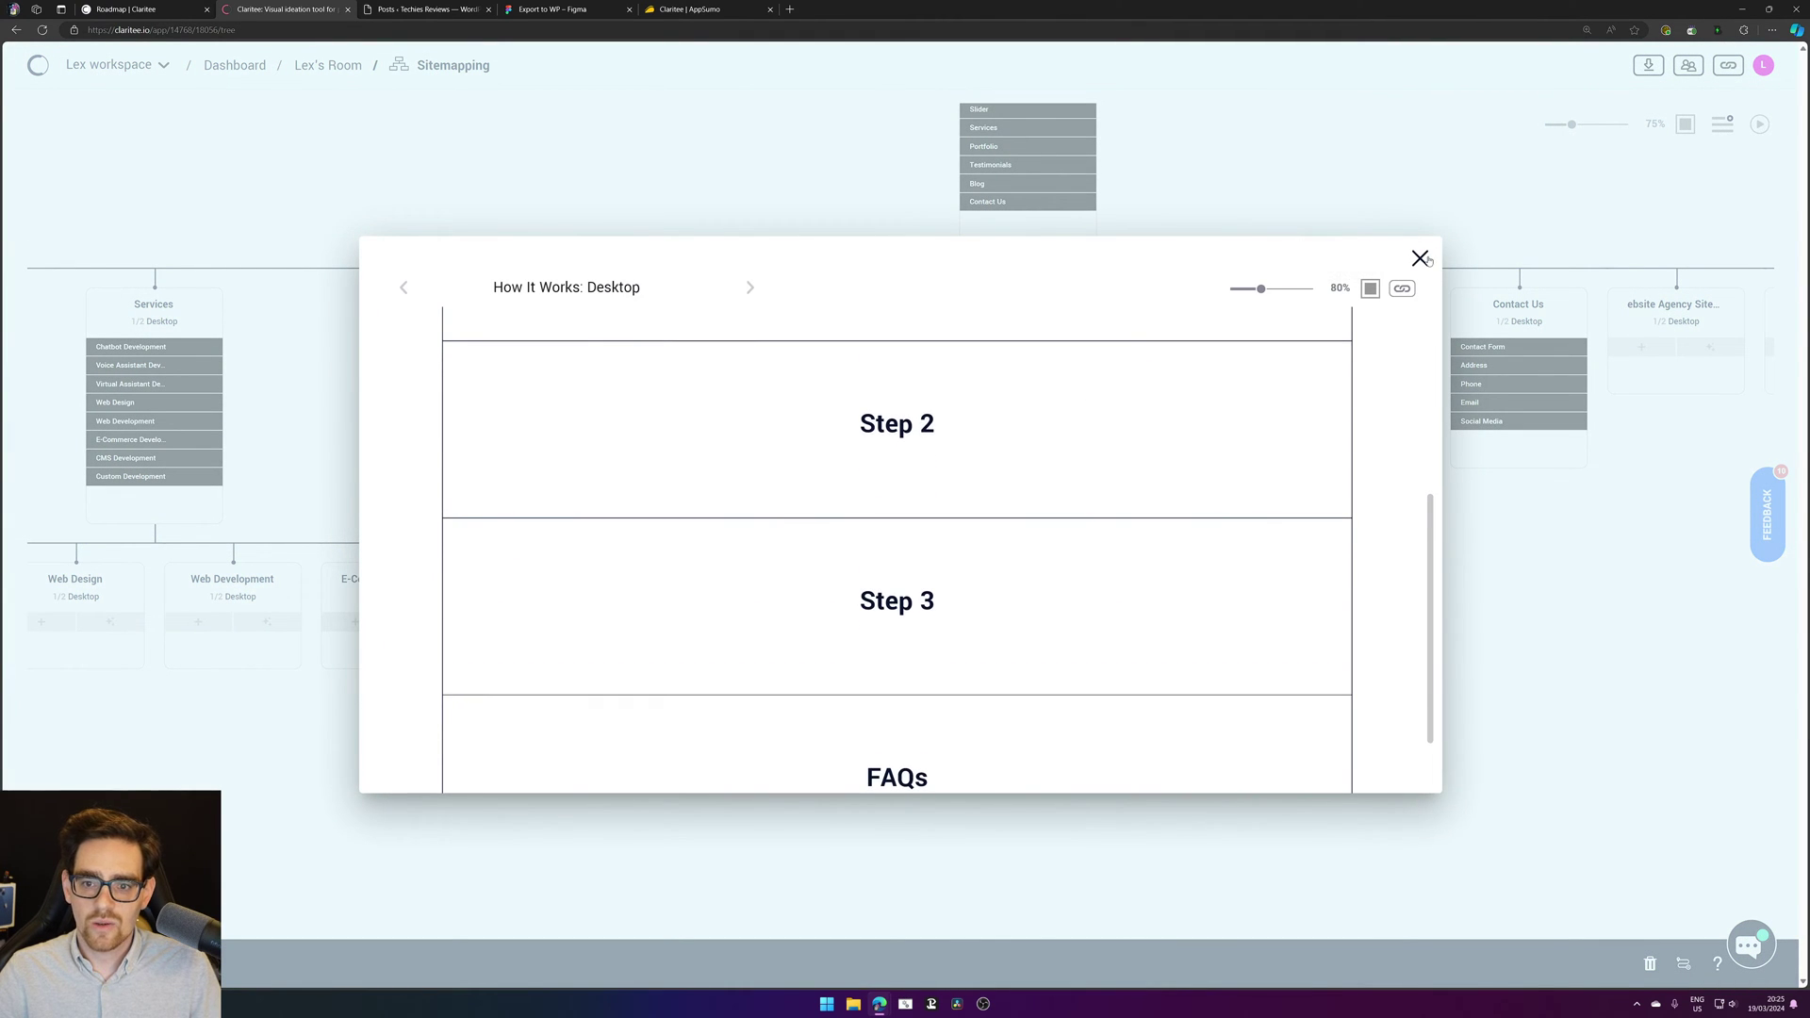
pyautogui.click(1420, 259)
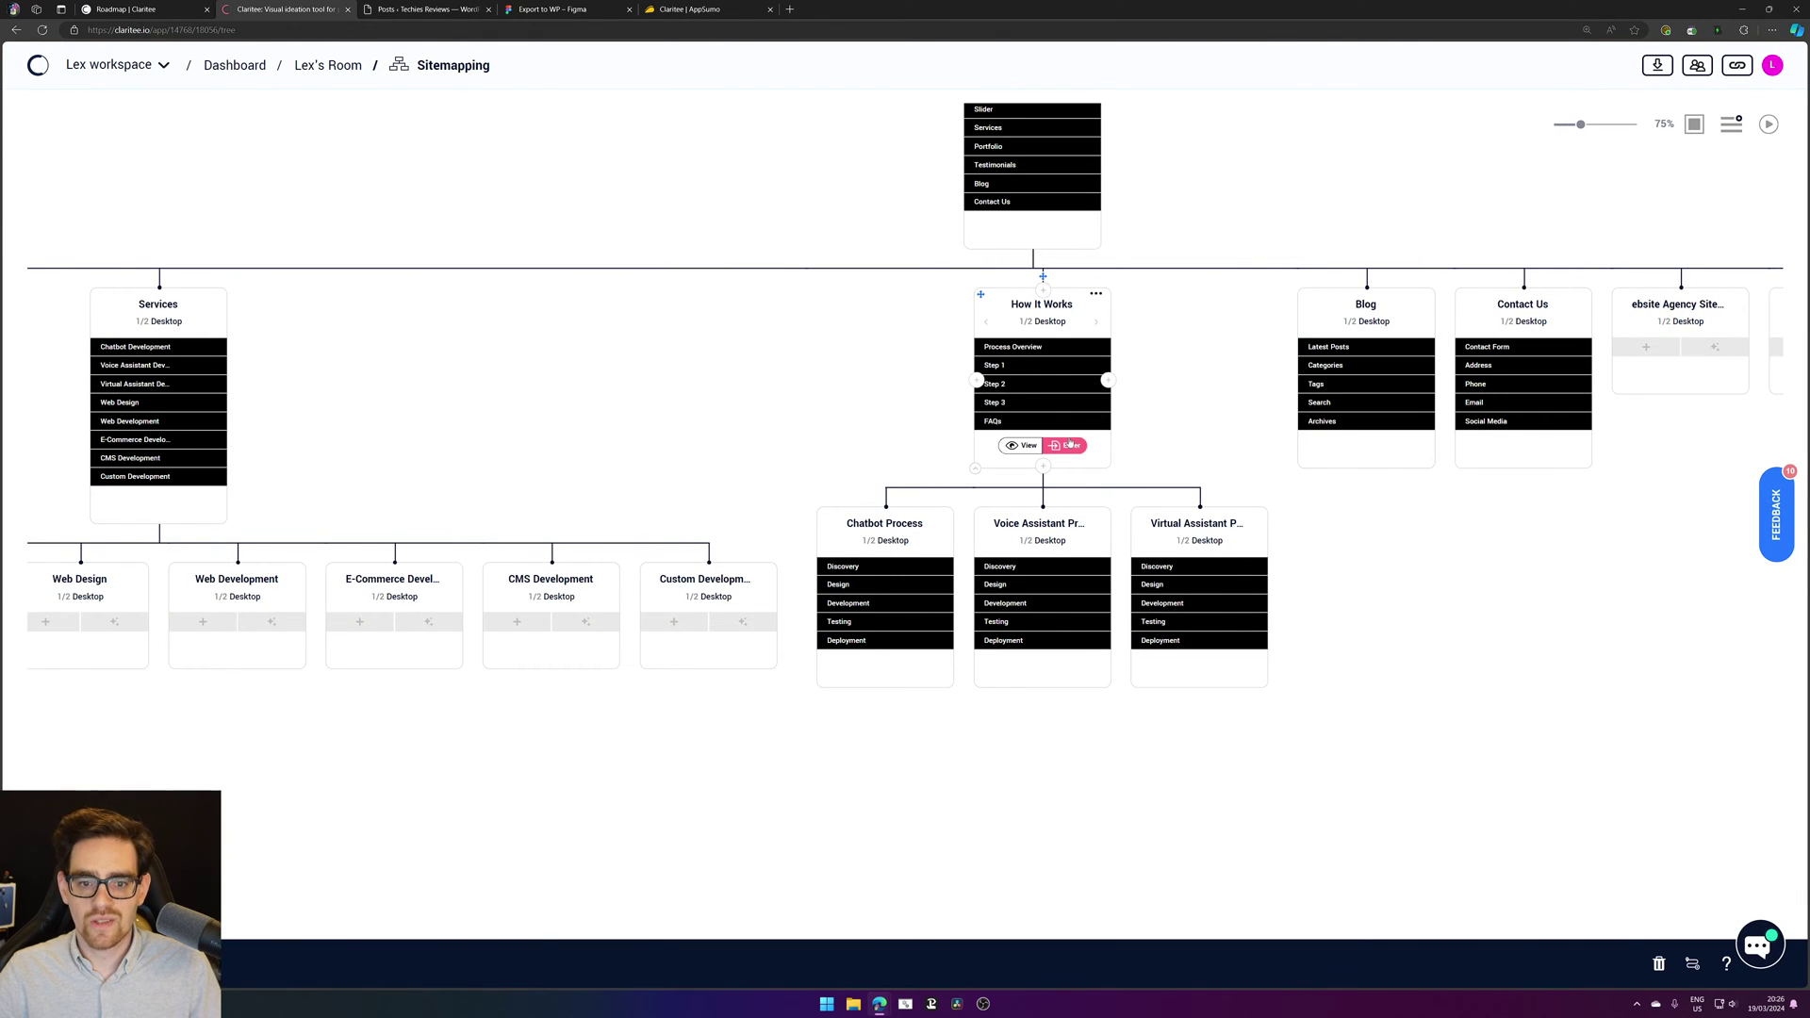
# Step: Open the How It Works page in the wireframe editor, review its sections and select Process Overview
pyautogui.click(1069, 448)
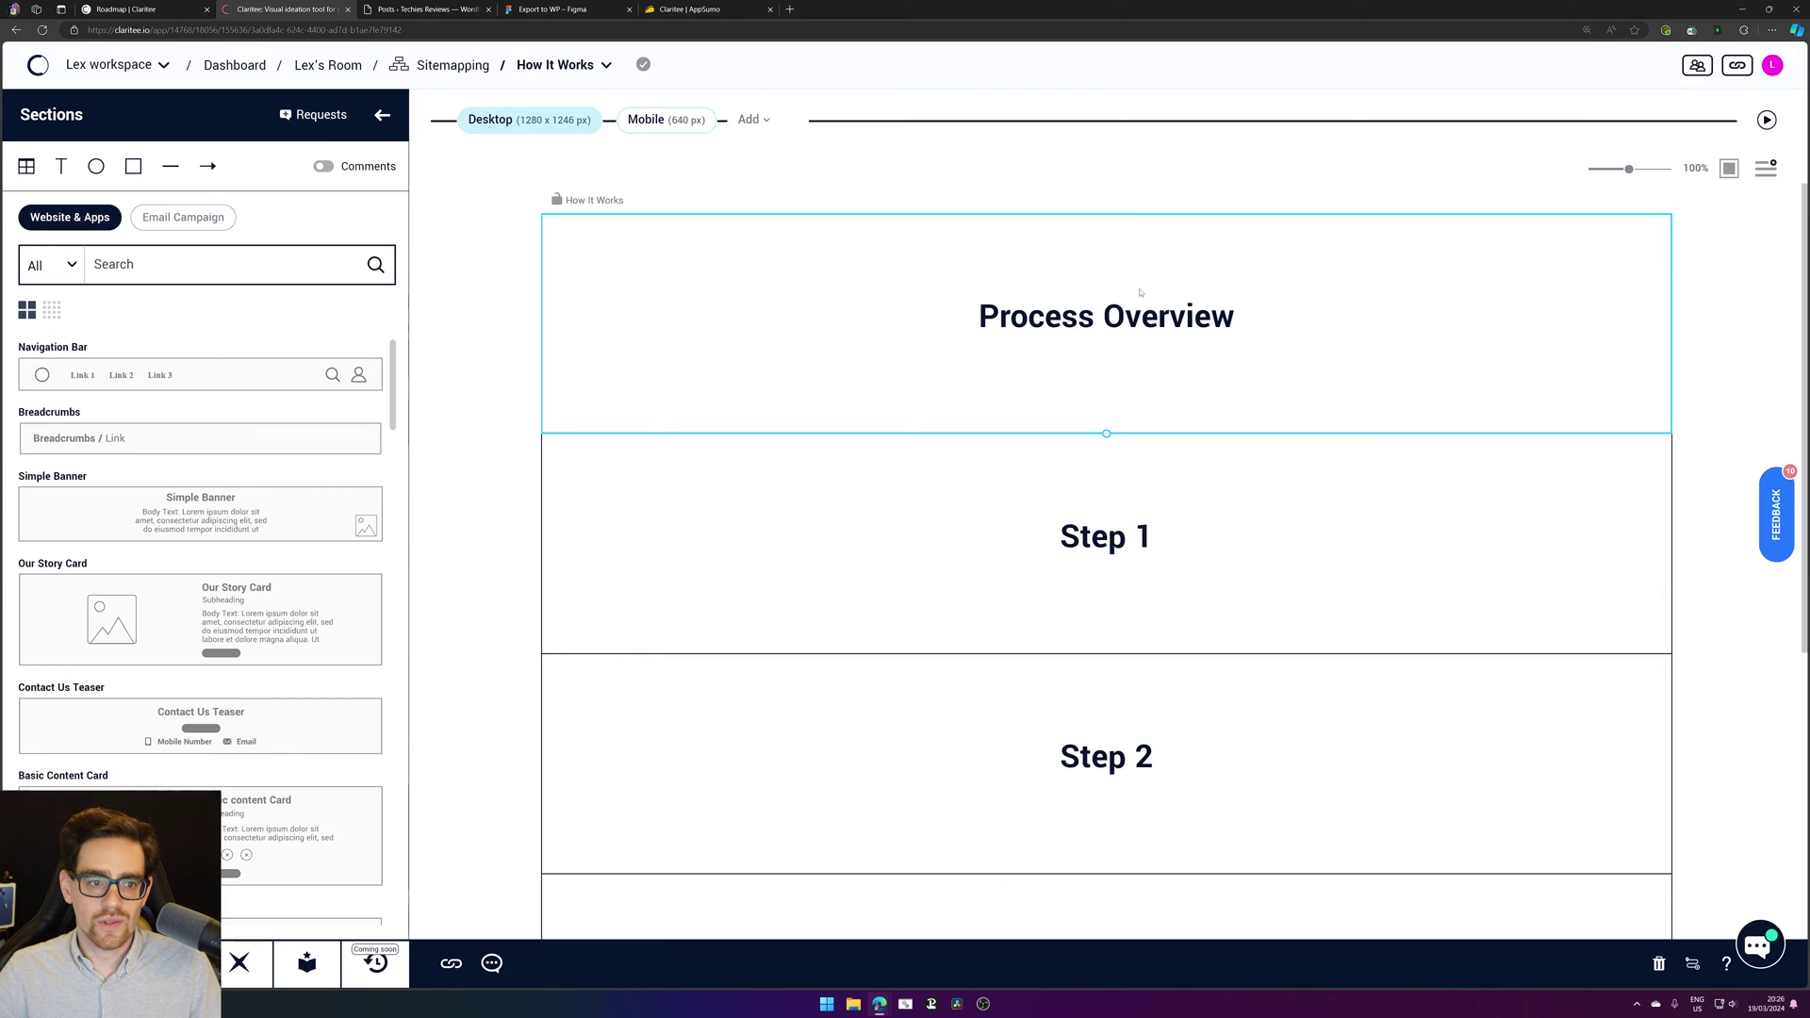
pyautogui.scroll(-3, 1139, 298)
pyautogui.scroll(5, 1138, 301)
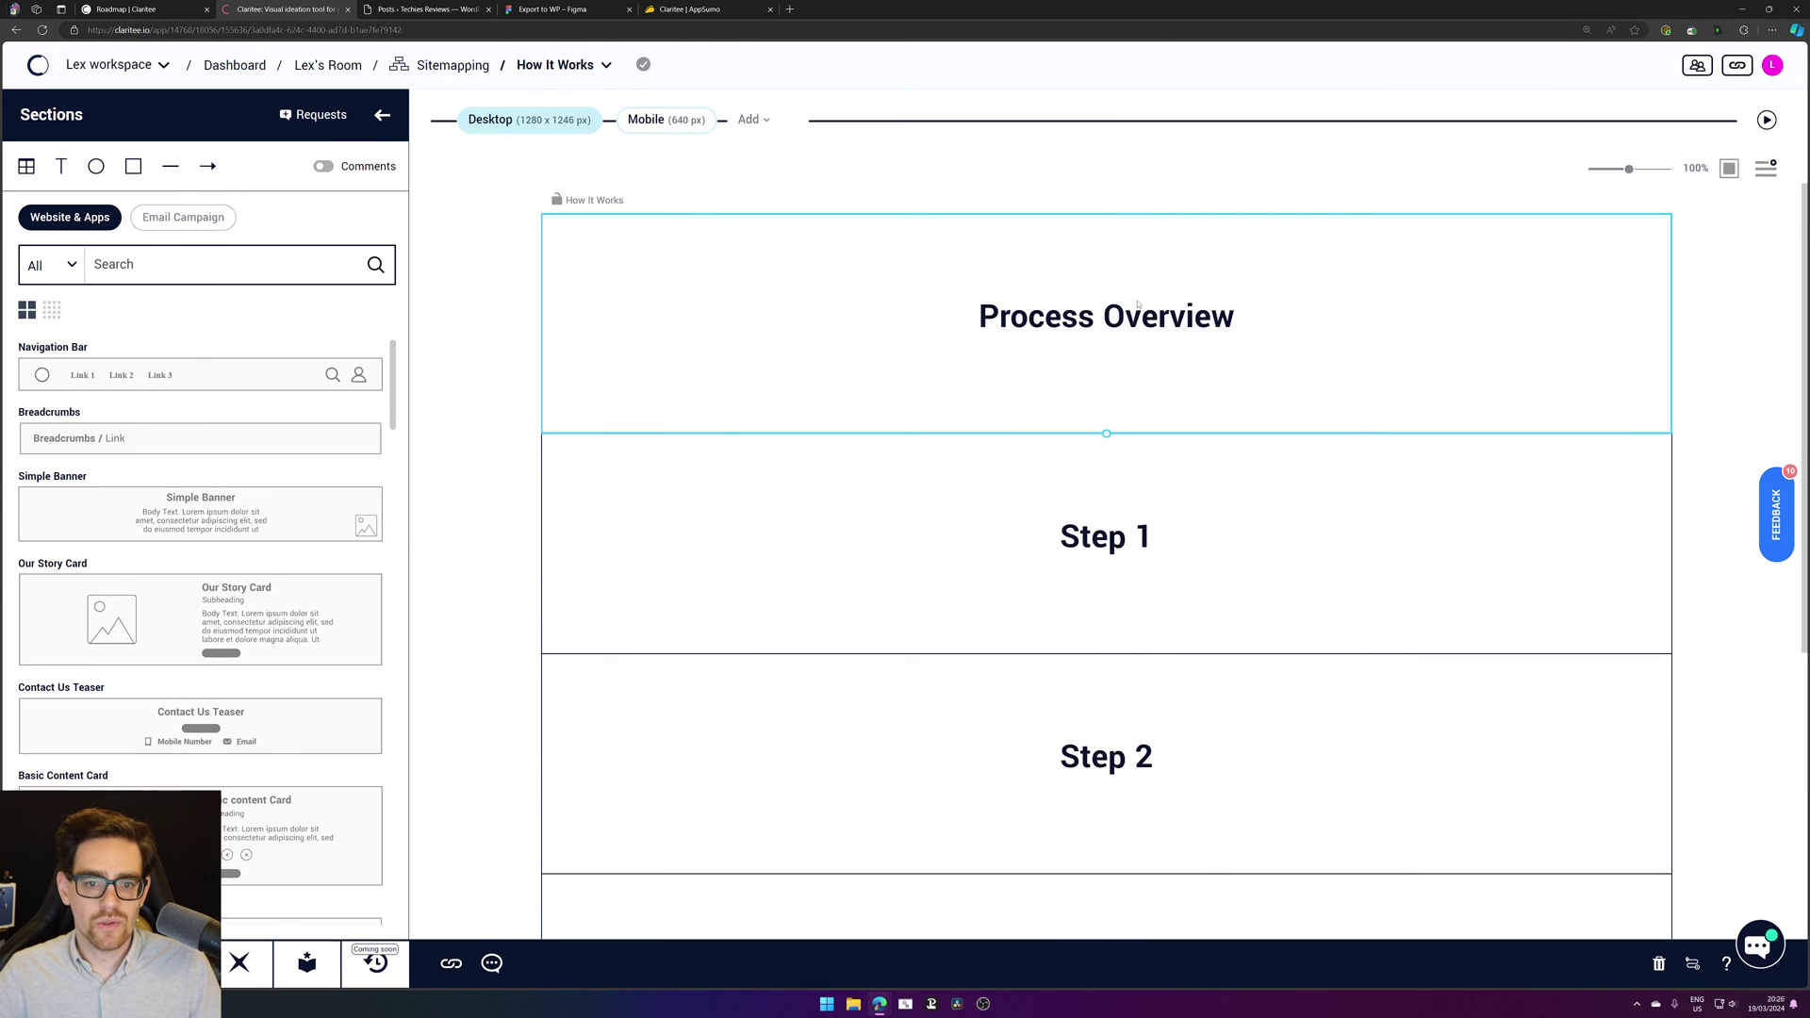
pyautogui.click(1021, 352)
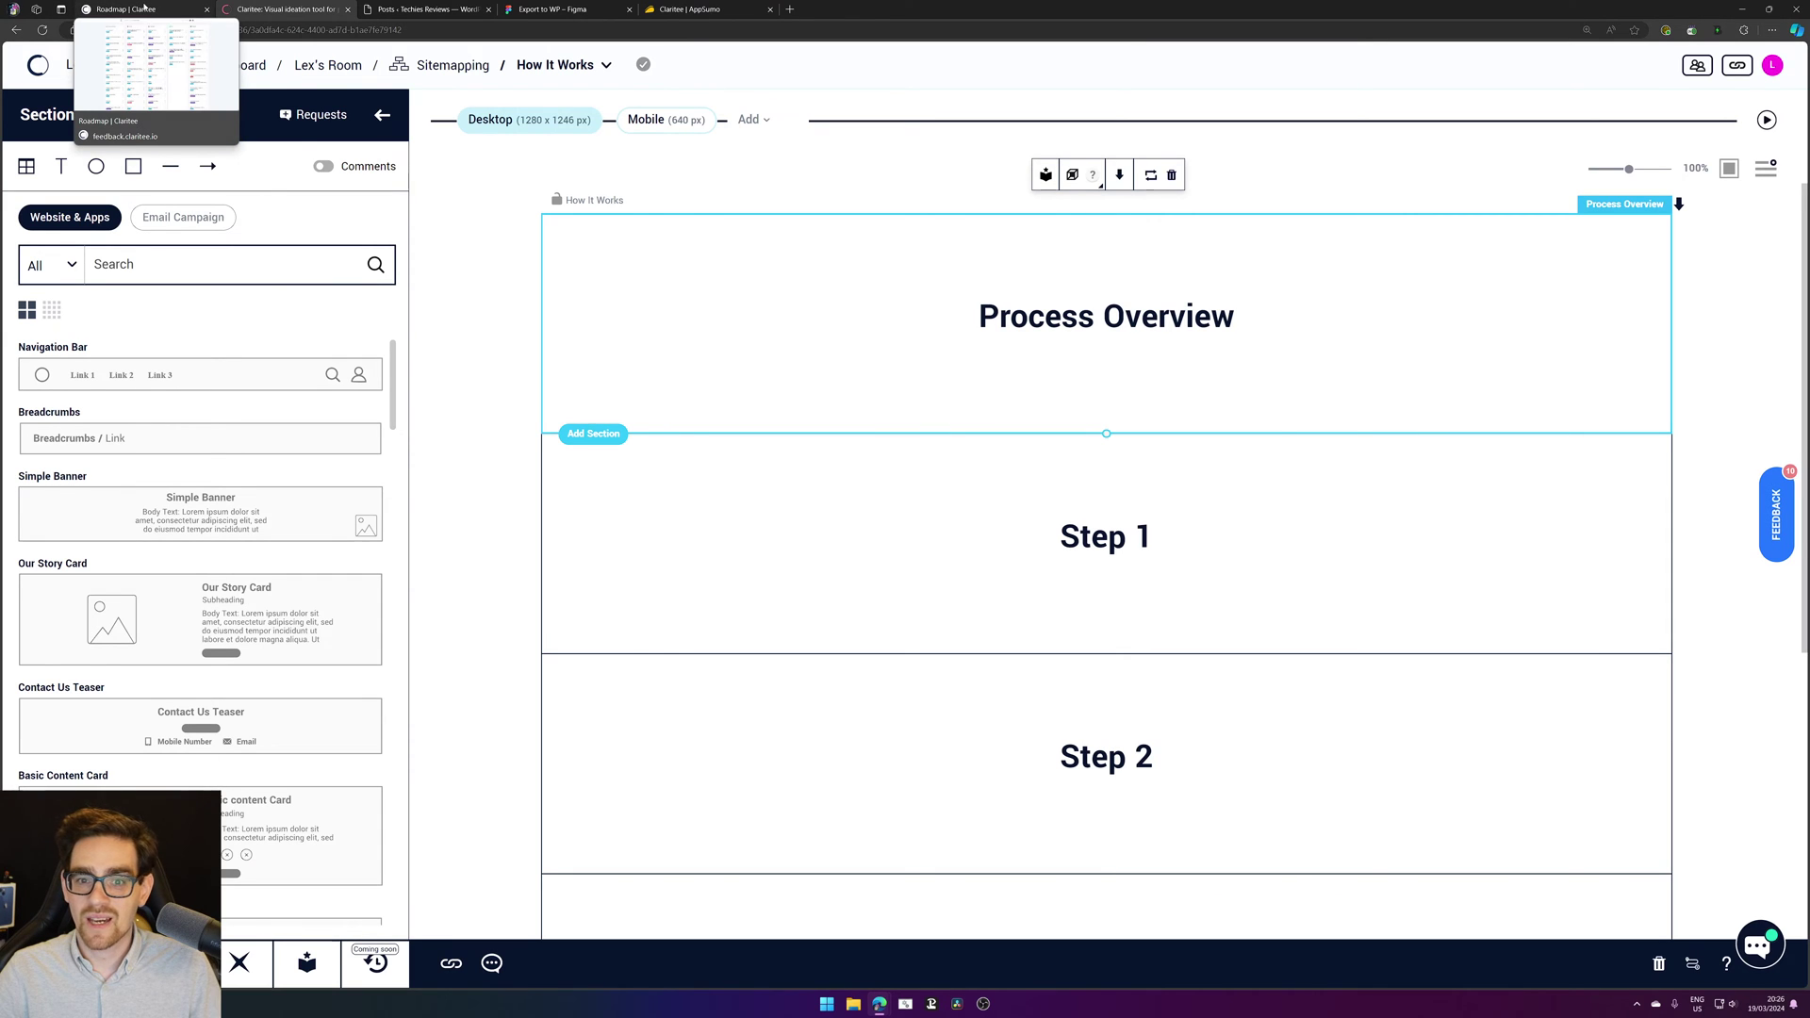
# Step: Review the "In the works!" column of the Claritee roadmap and return to the project
pyautogui.click(143, 7)
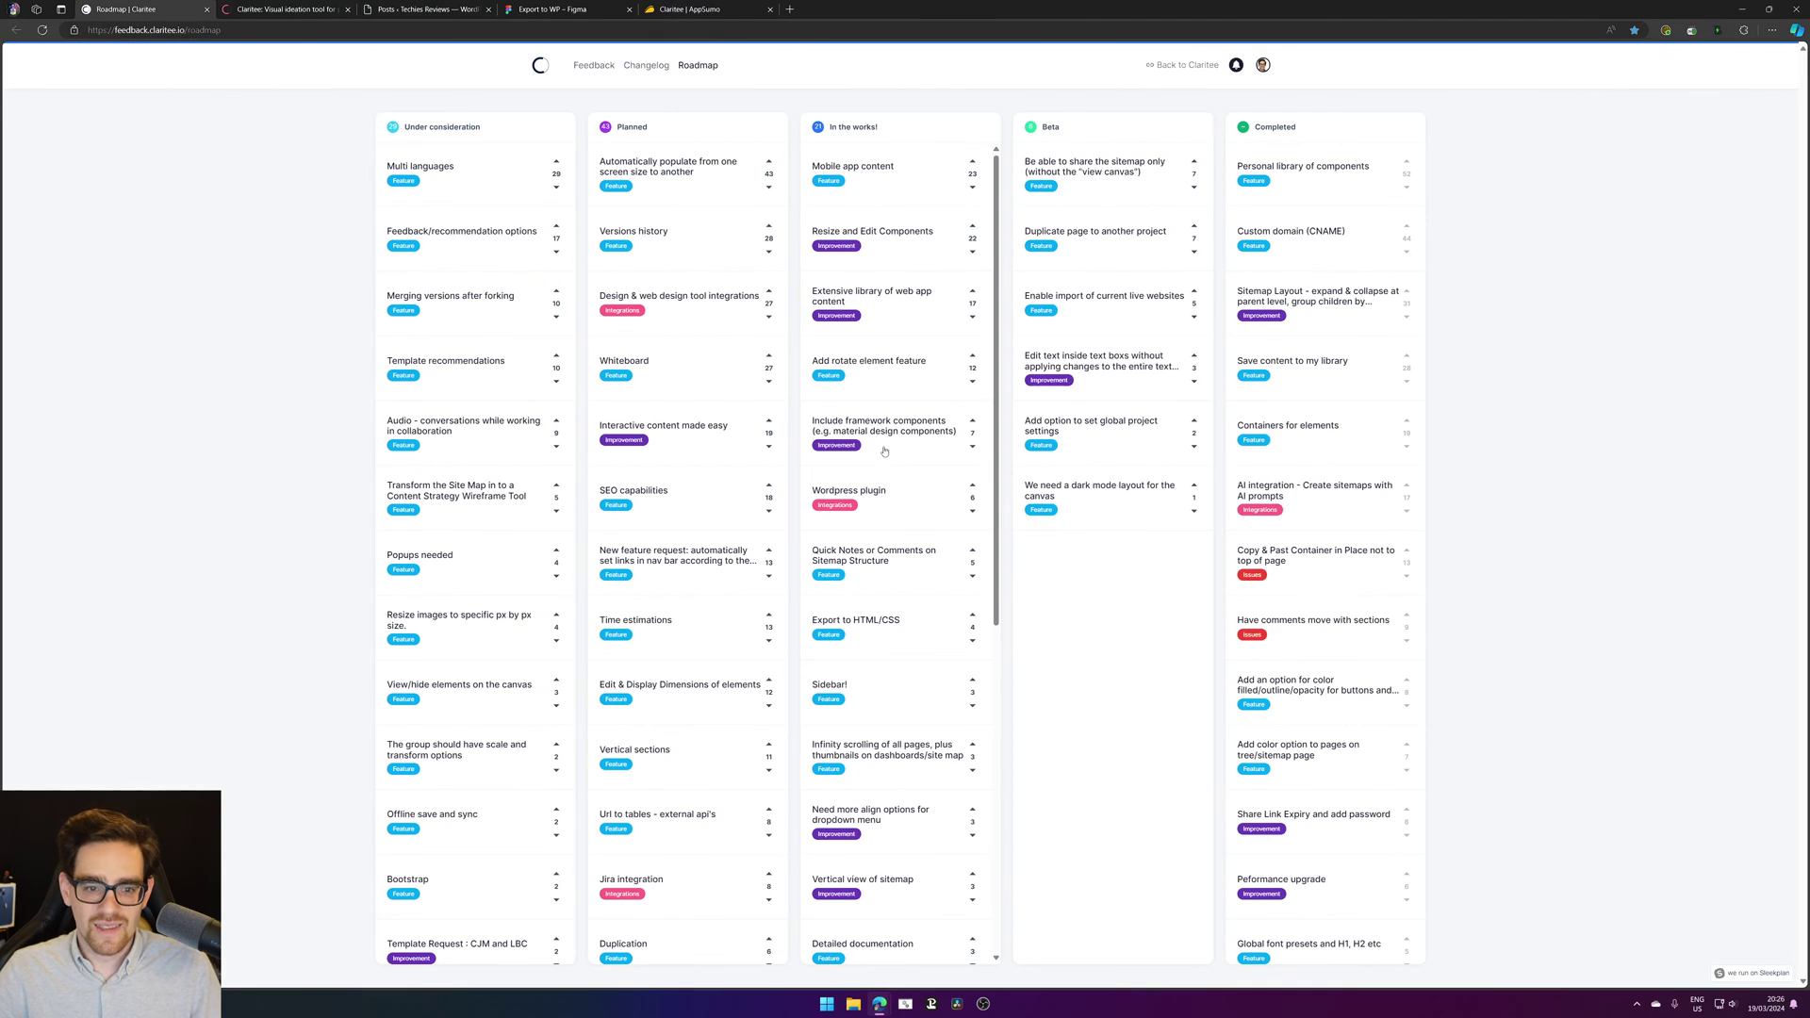
pyautogui.scroll(-4, 938, 415)
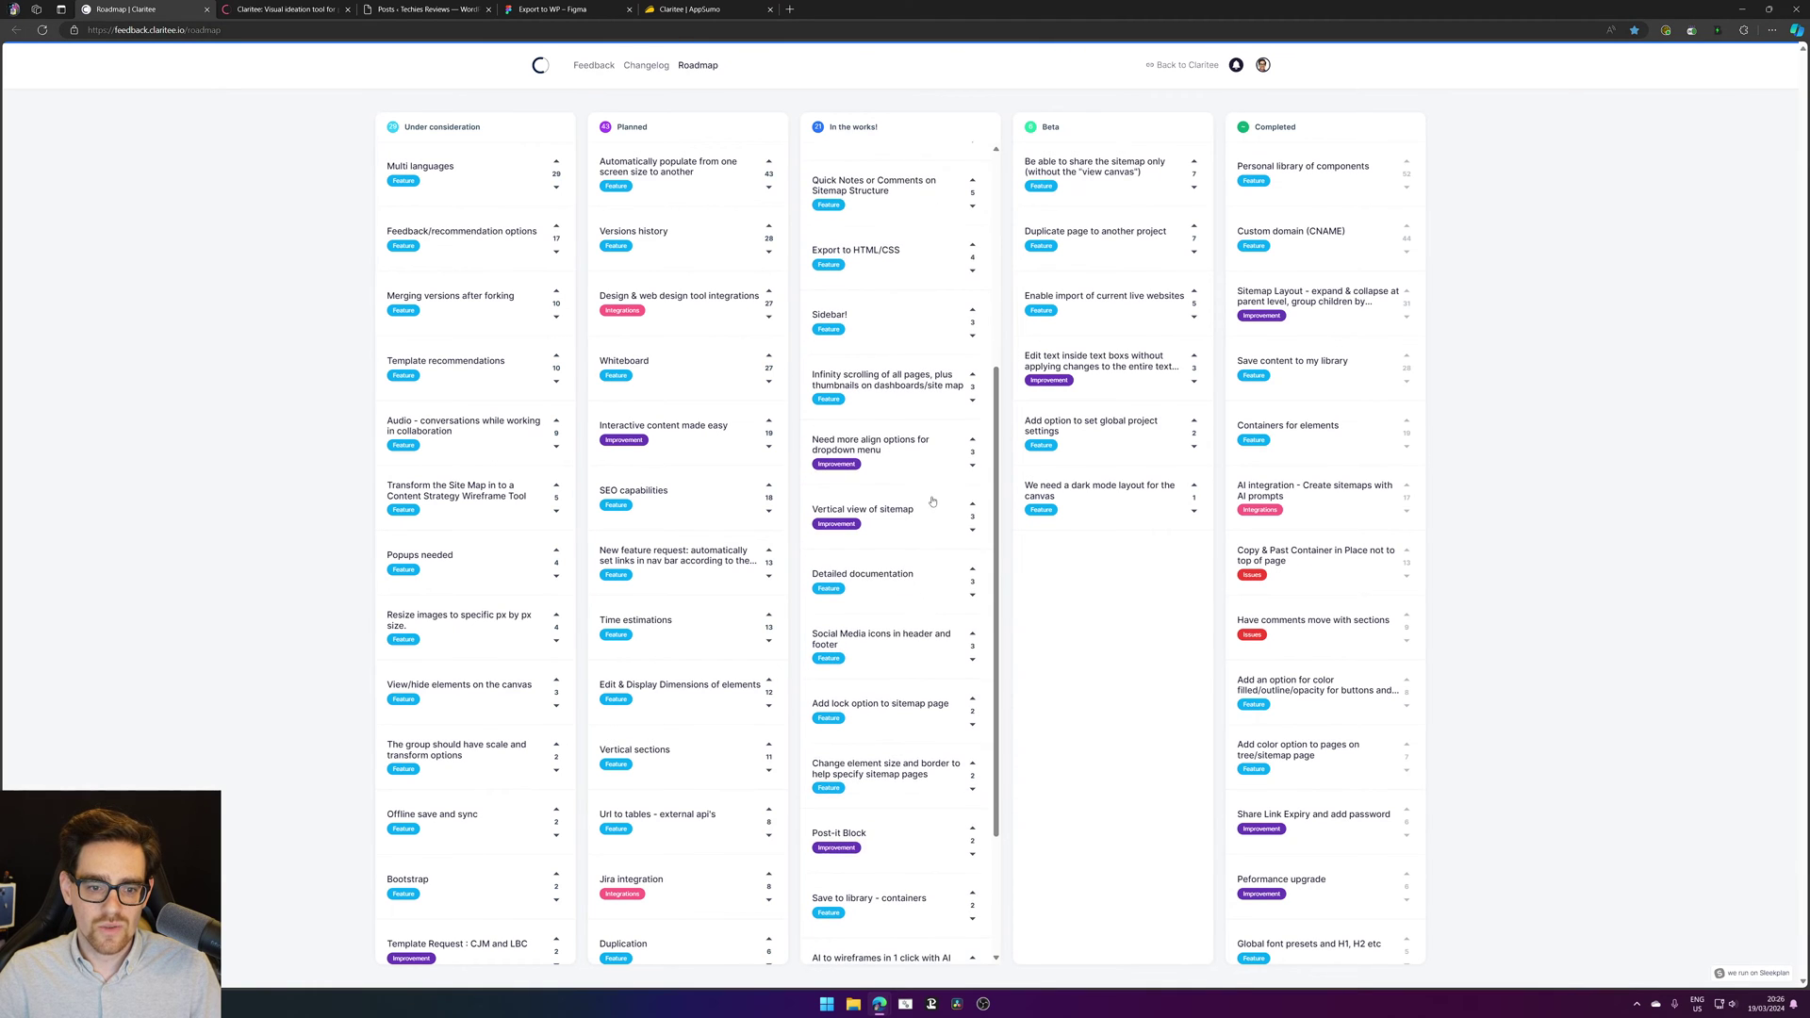
pyautogui.scroll(-2, 932, 501)
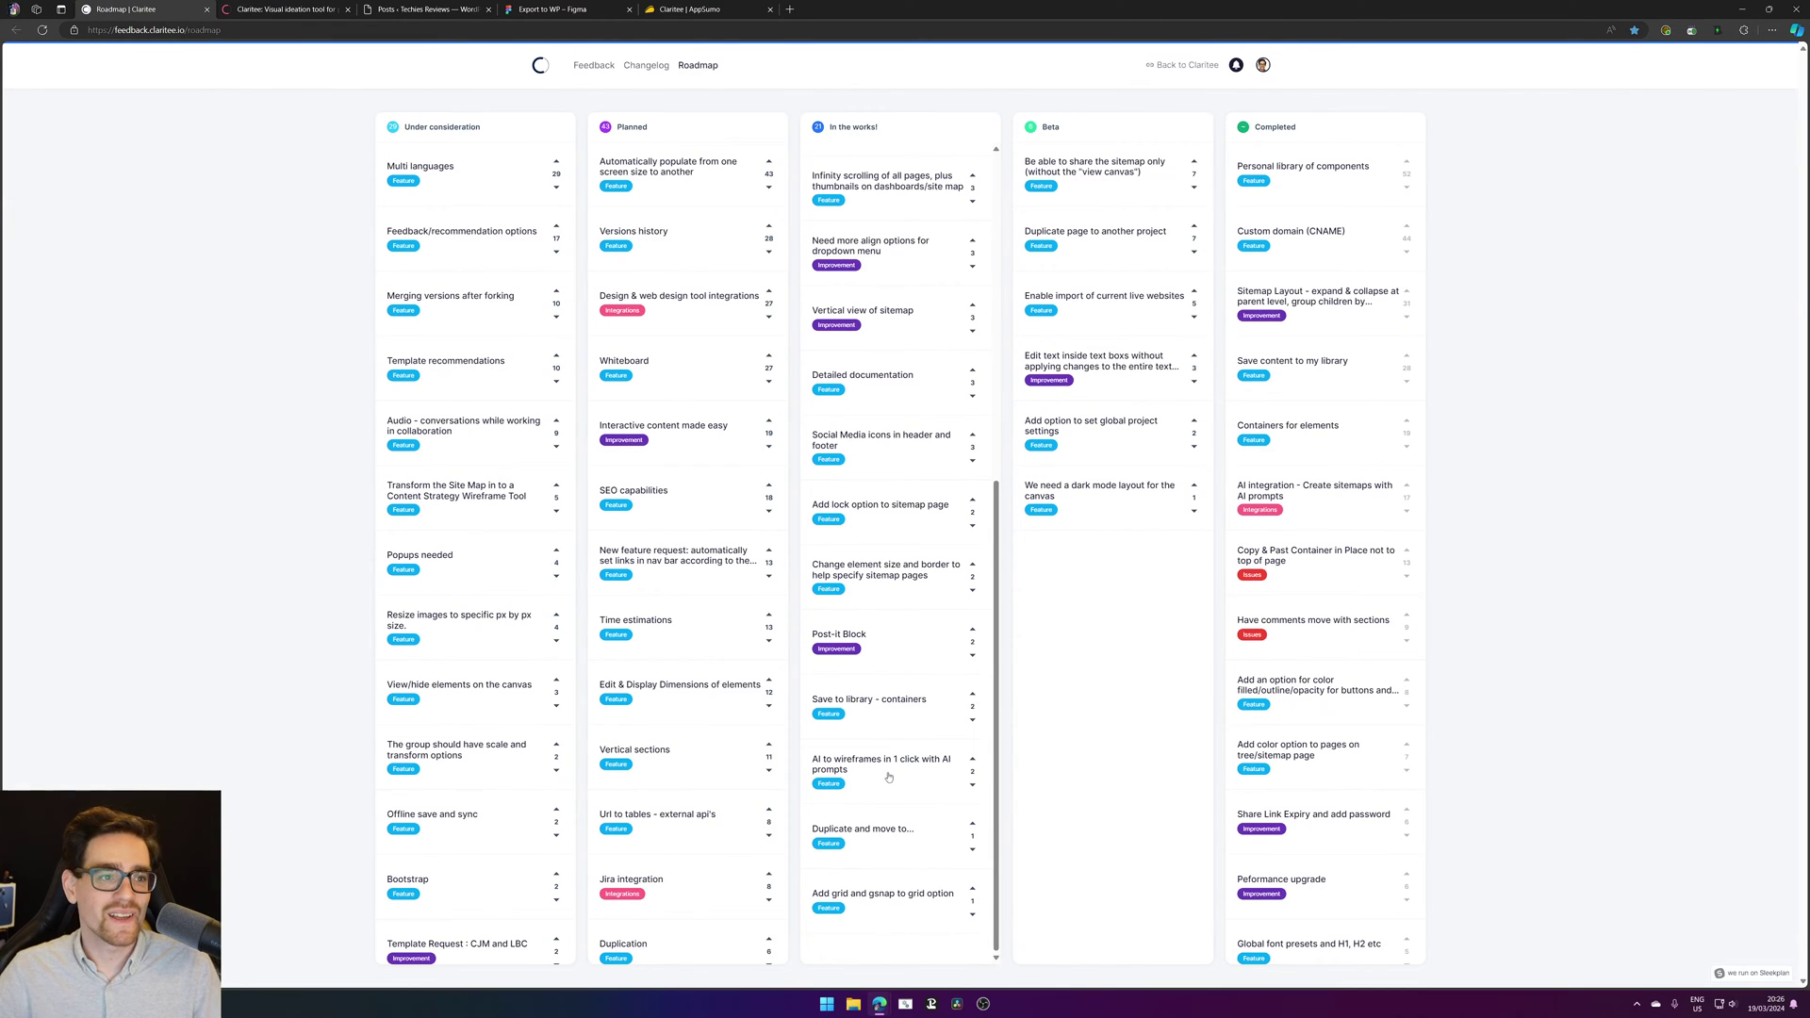
pyautogui.click(290, 9)
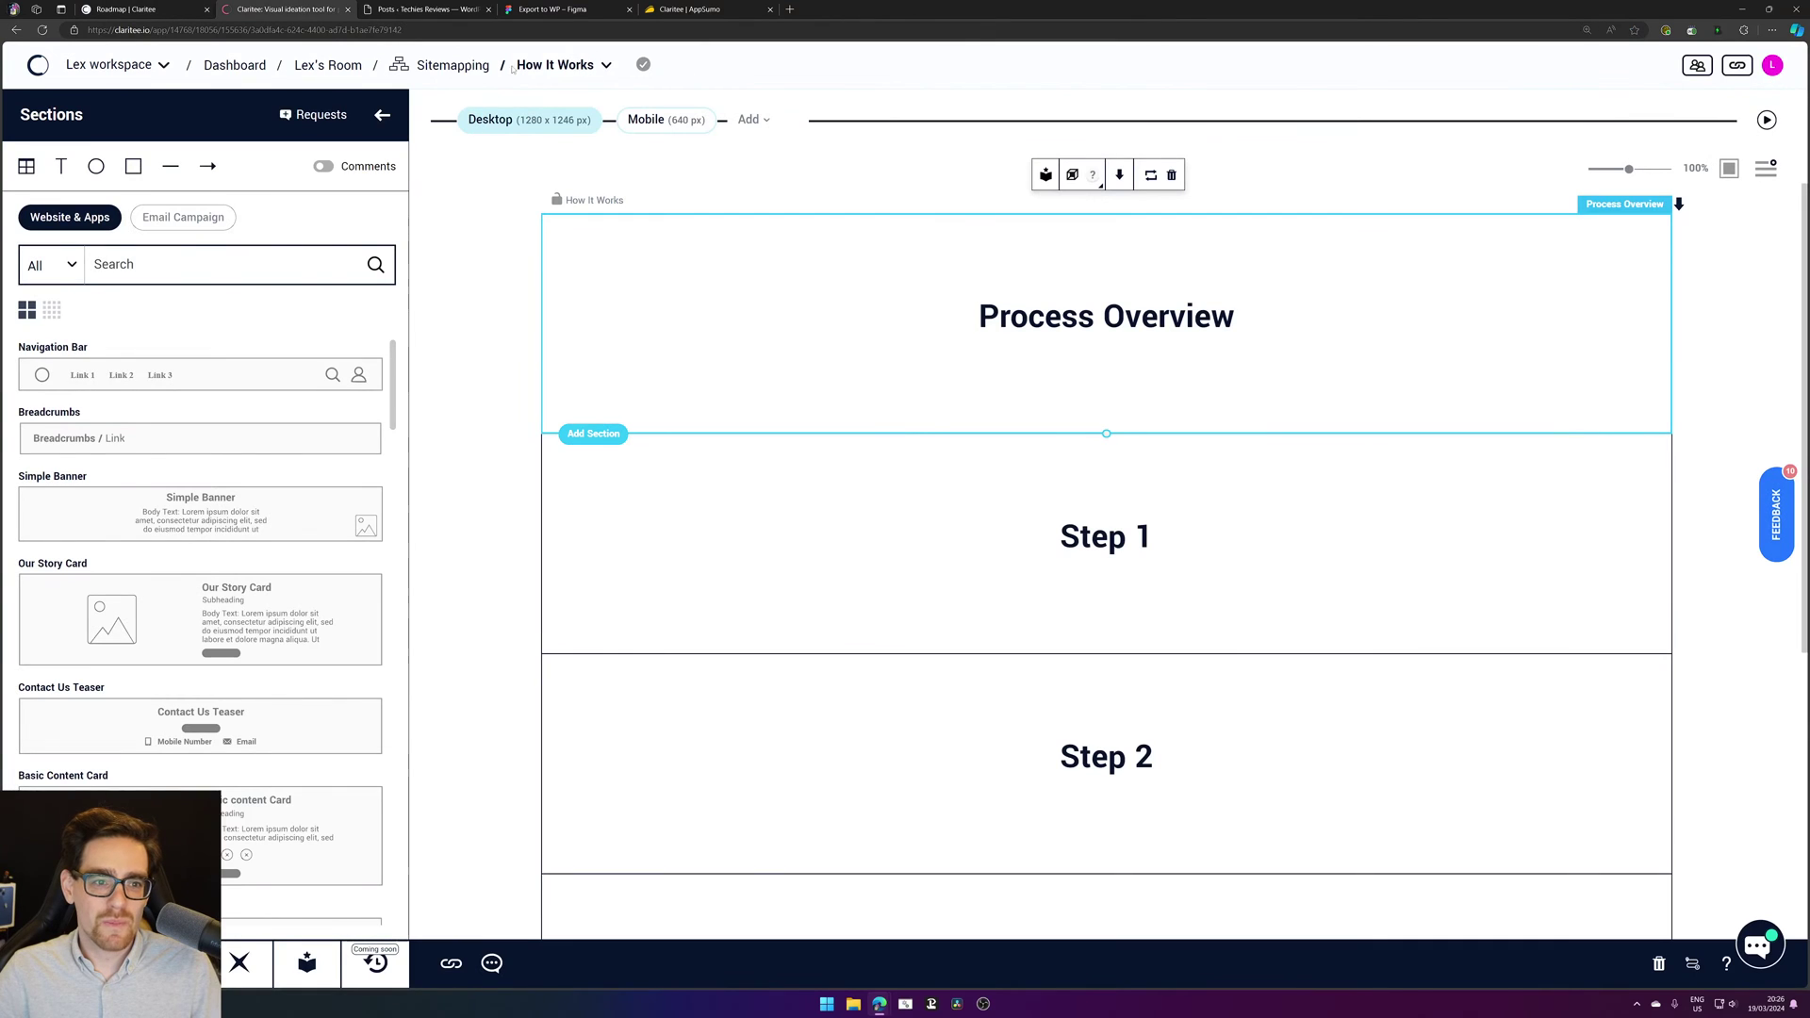
# Step: Return to the sitemap and look over its Services, How It Works and Home pages
pyautogui.click(453, 66)
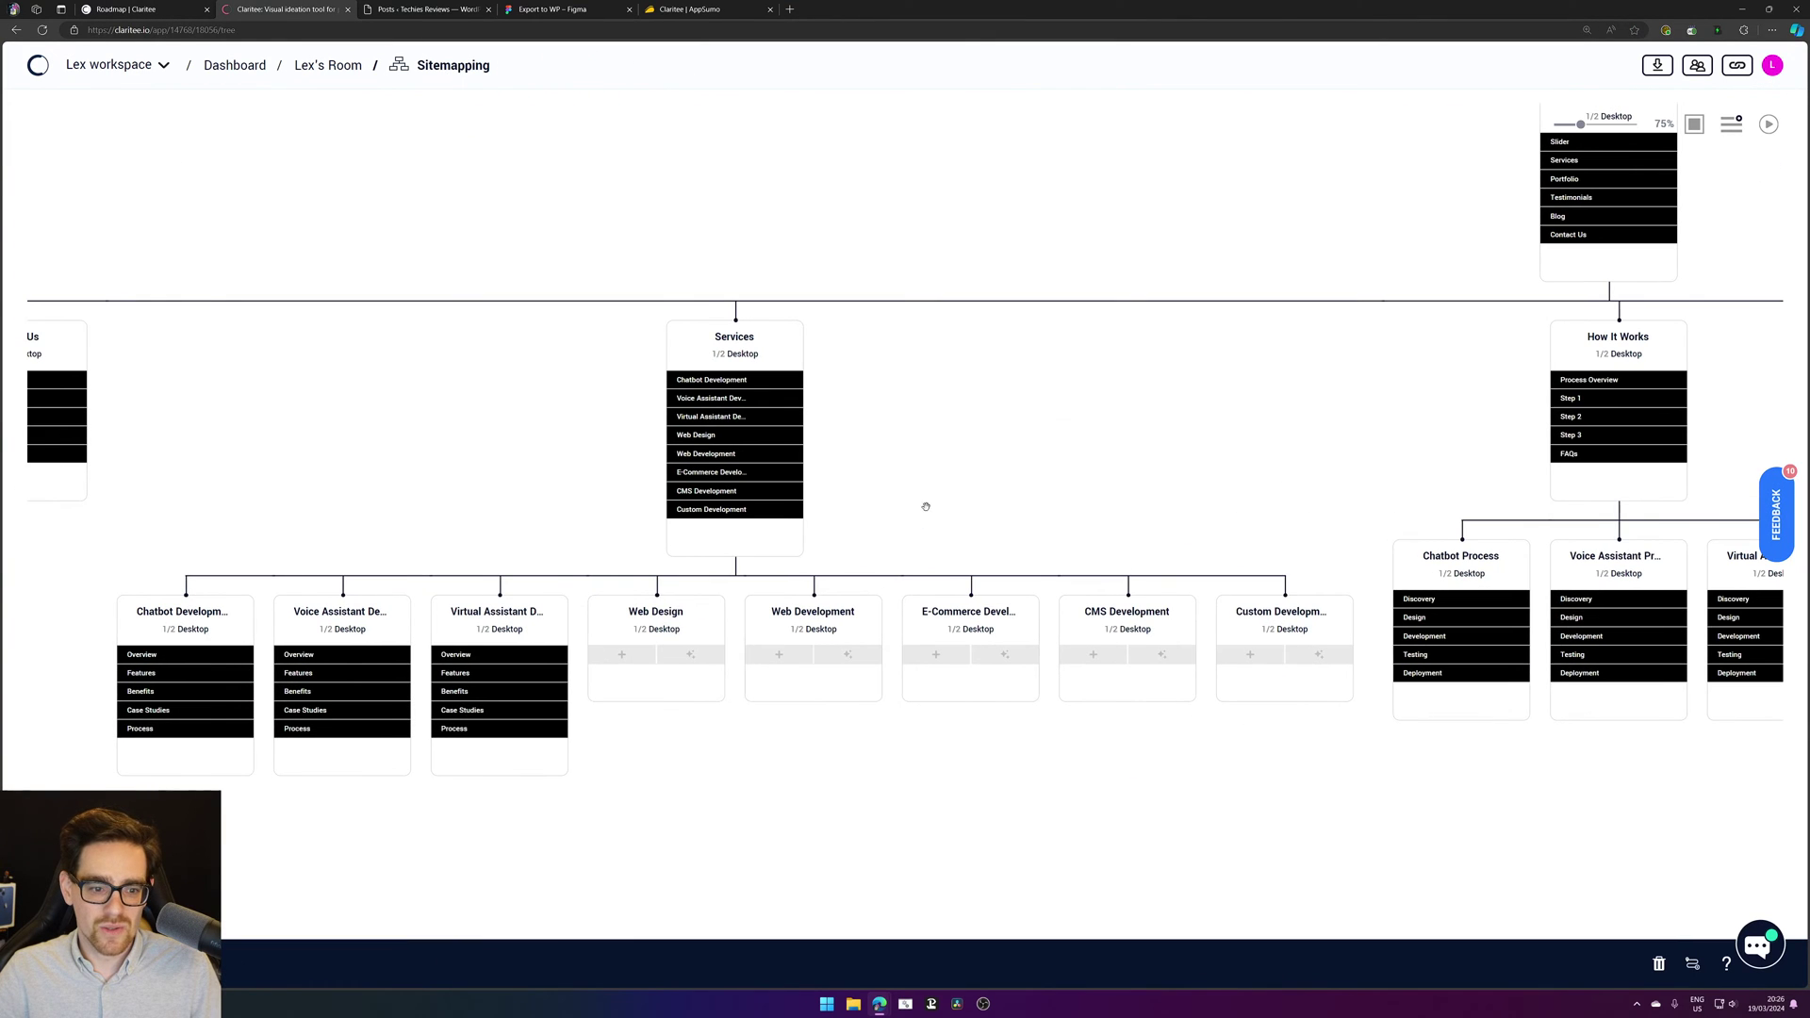
pyautogui.moveTo(1627, 384); pyautogui.dragTo(707, 529)
pyautogui.moveTo(1574, 721); pyautogui.dragTo(1052, 626)
pyautogui.moveTo(1243, 471); pyautogui.dragTo(940, 569)
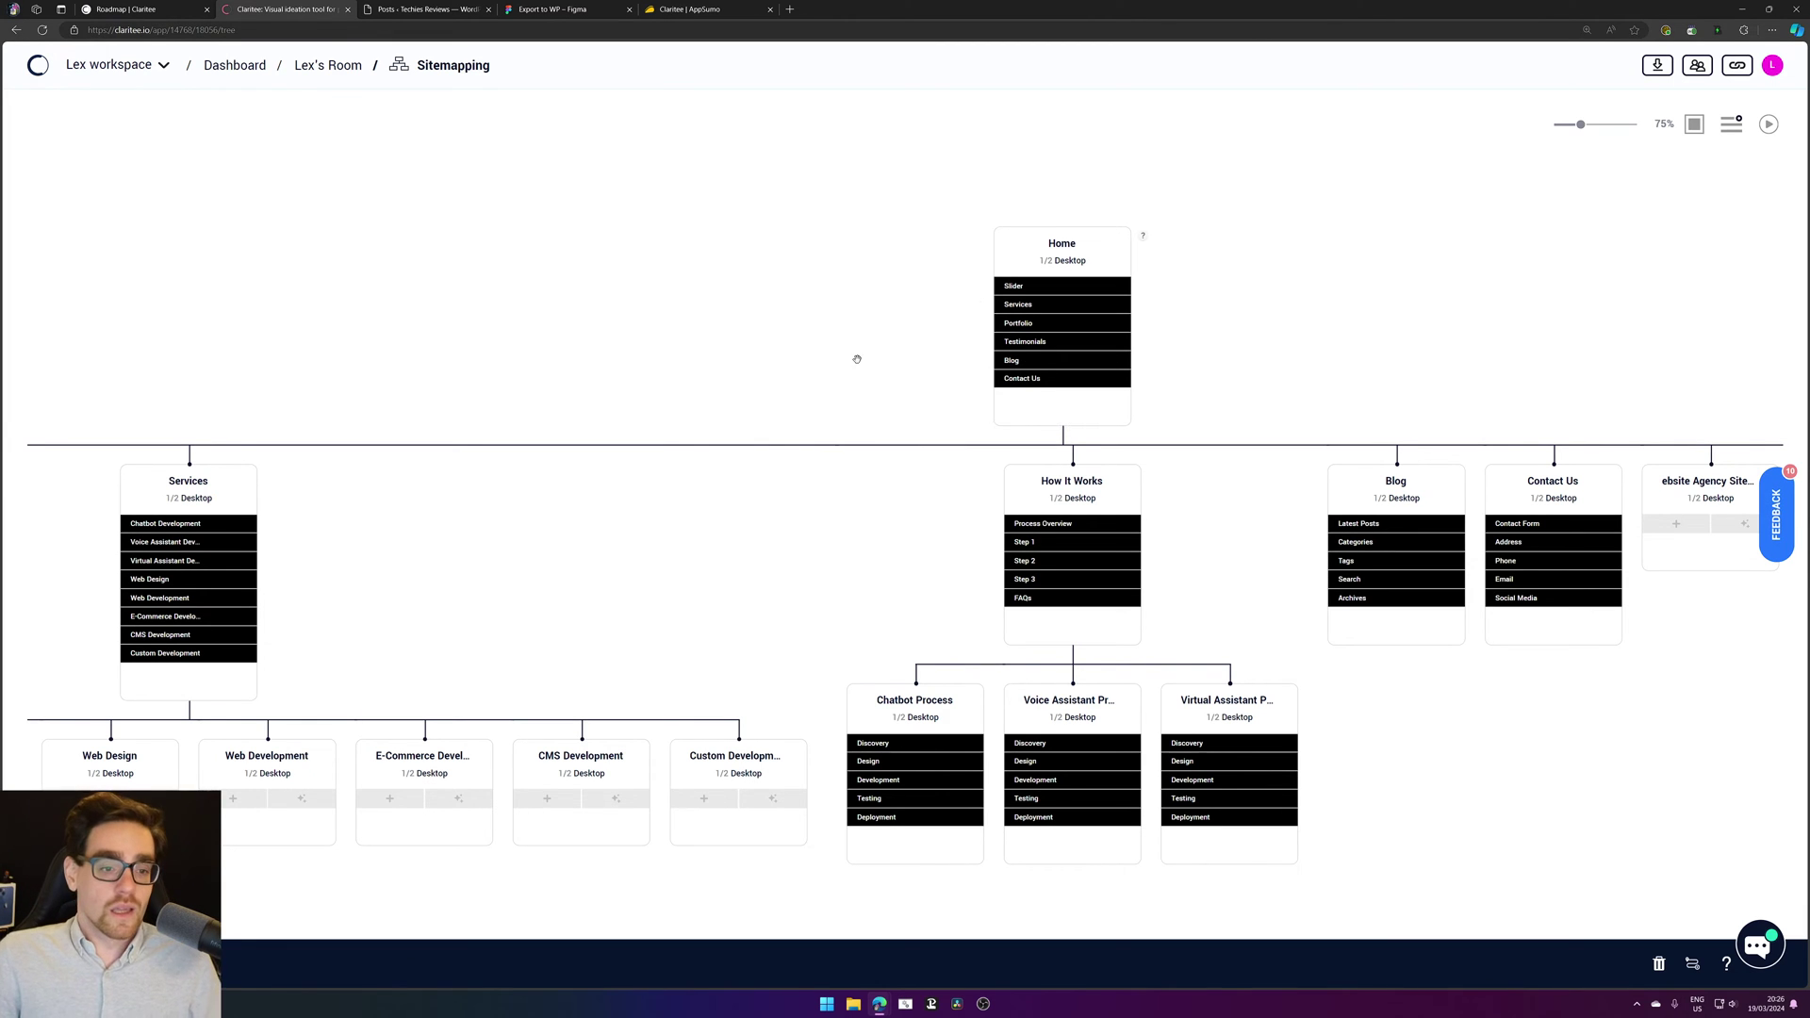
pyautogui.moveTo(826, 357); pyautogui.dragTo(1001, 319)
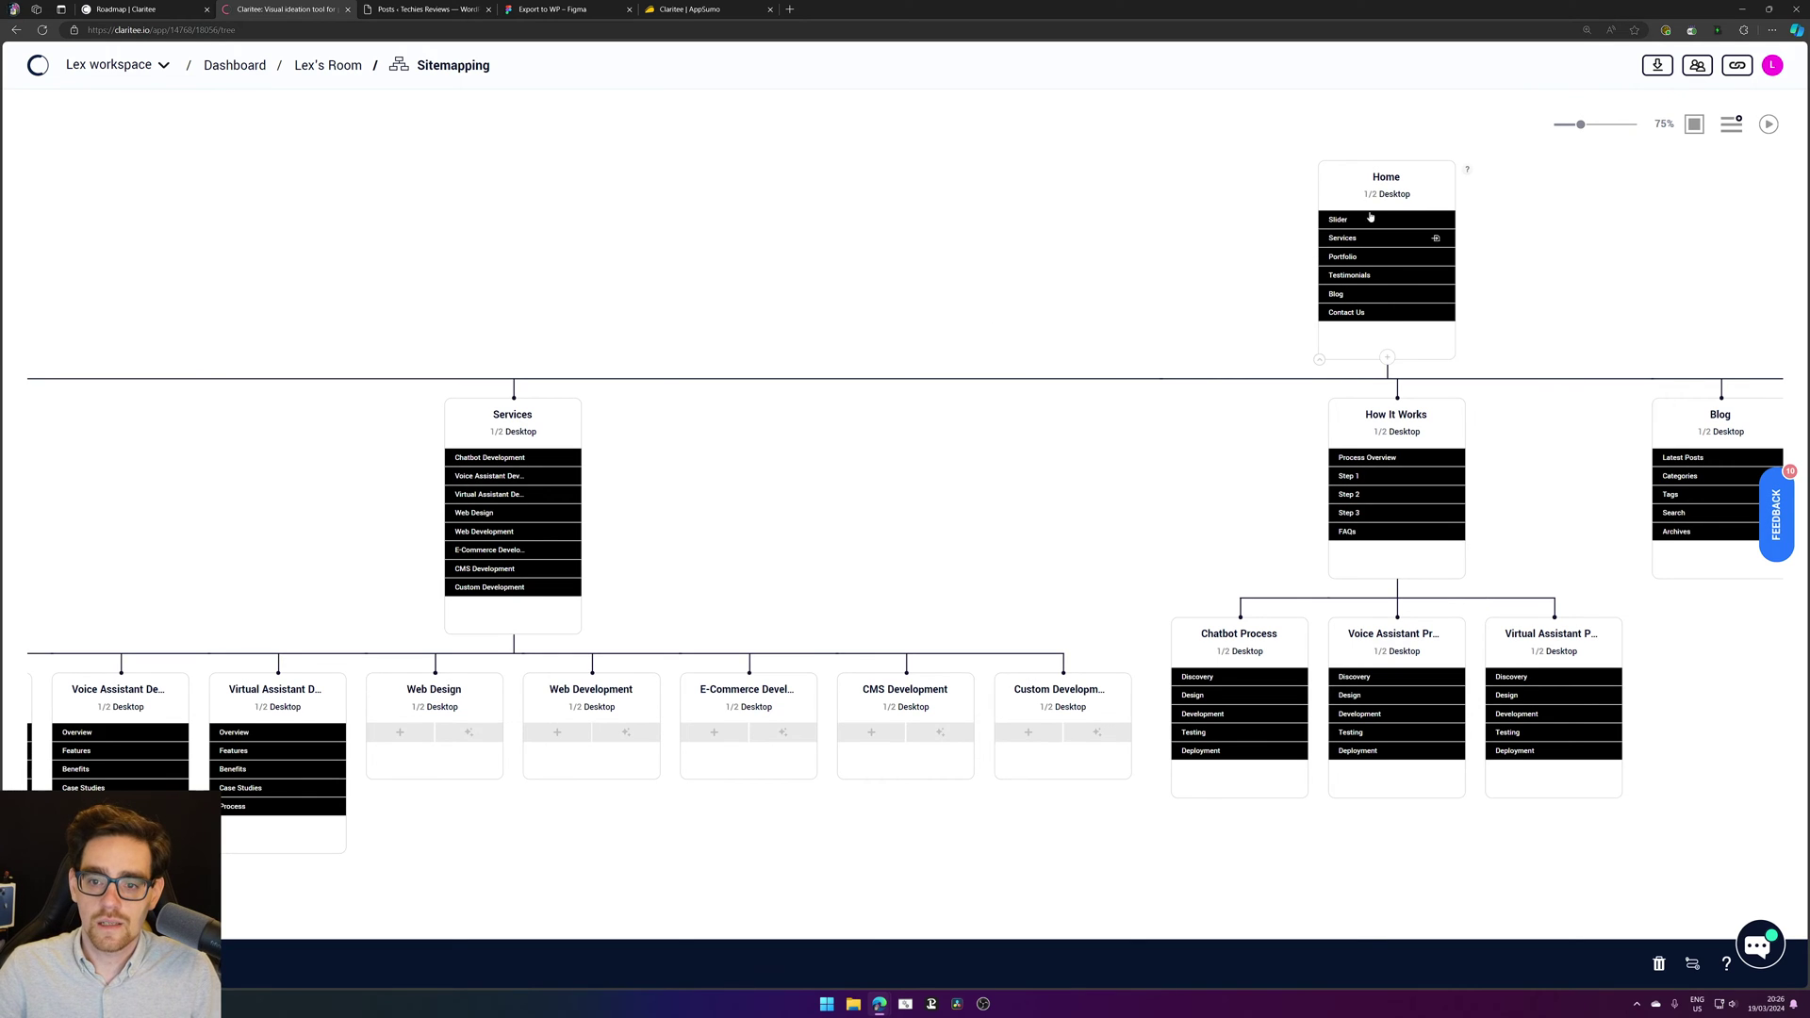
# Step: View the Home page's Mobile version in the sitemap and switch it back to Desktop
pyautogui.click(1440, 195)
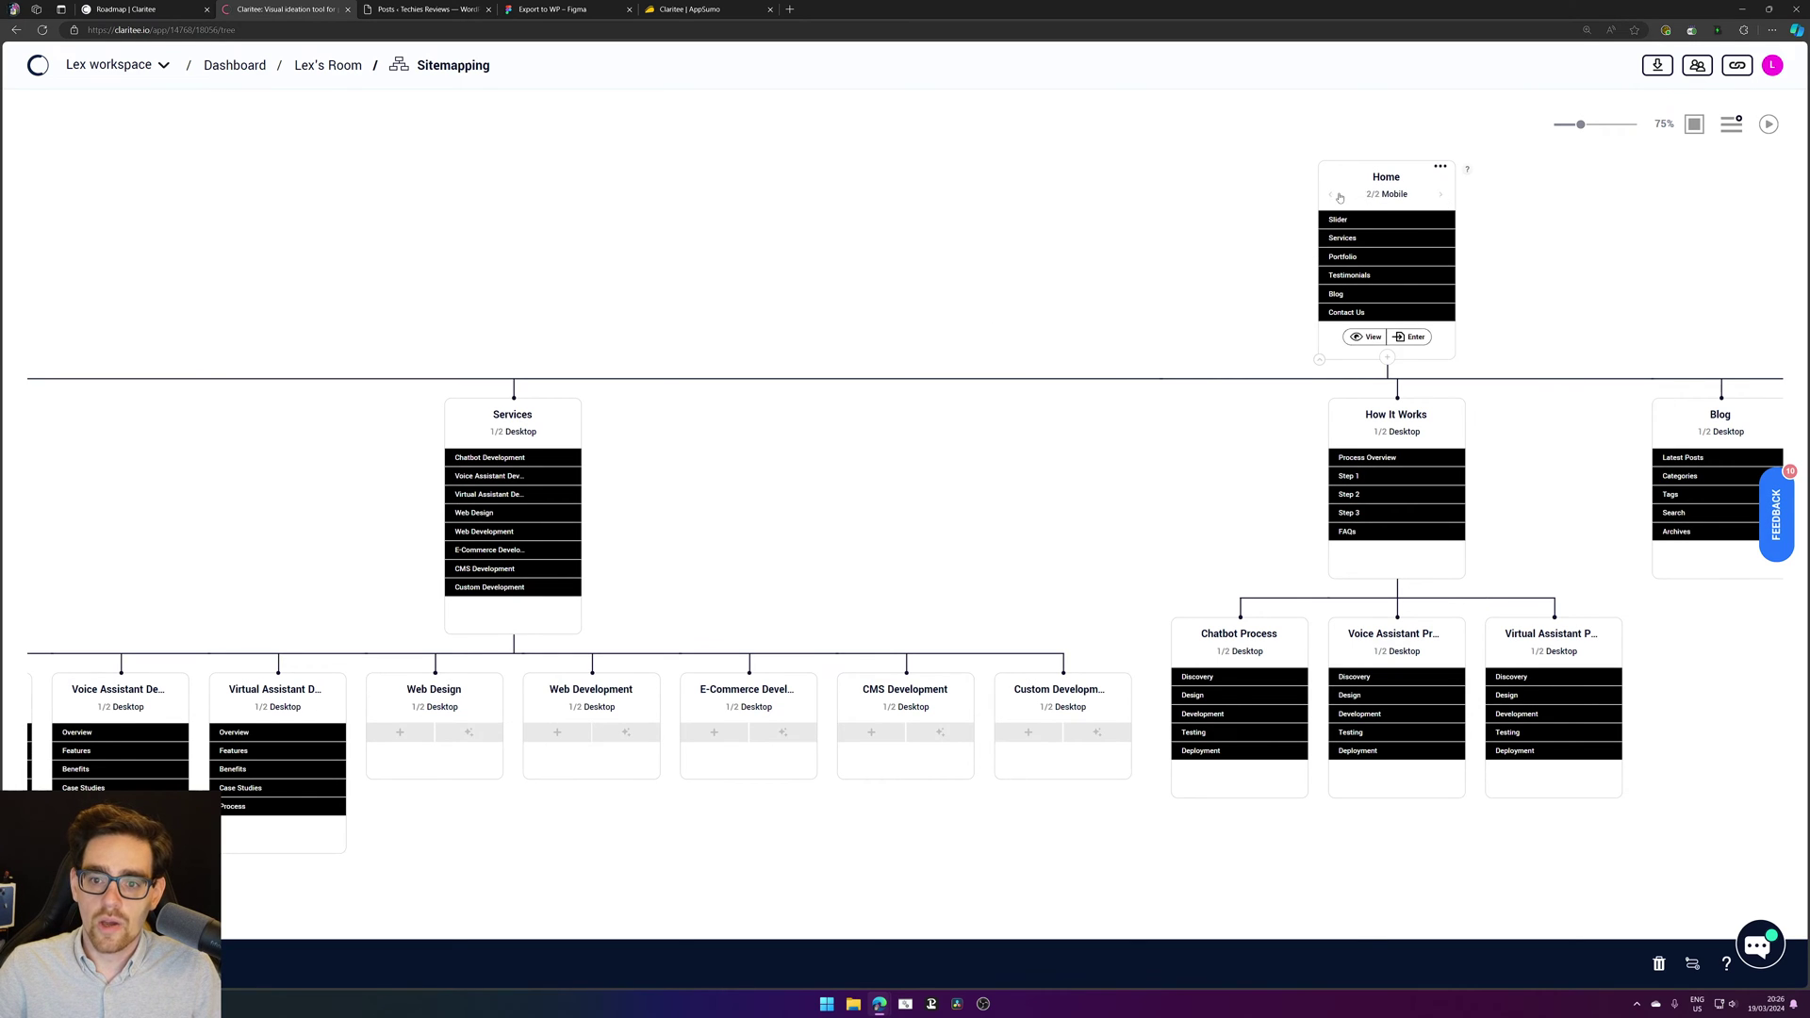
pyautogui.click(1338, 195)
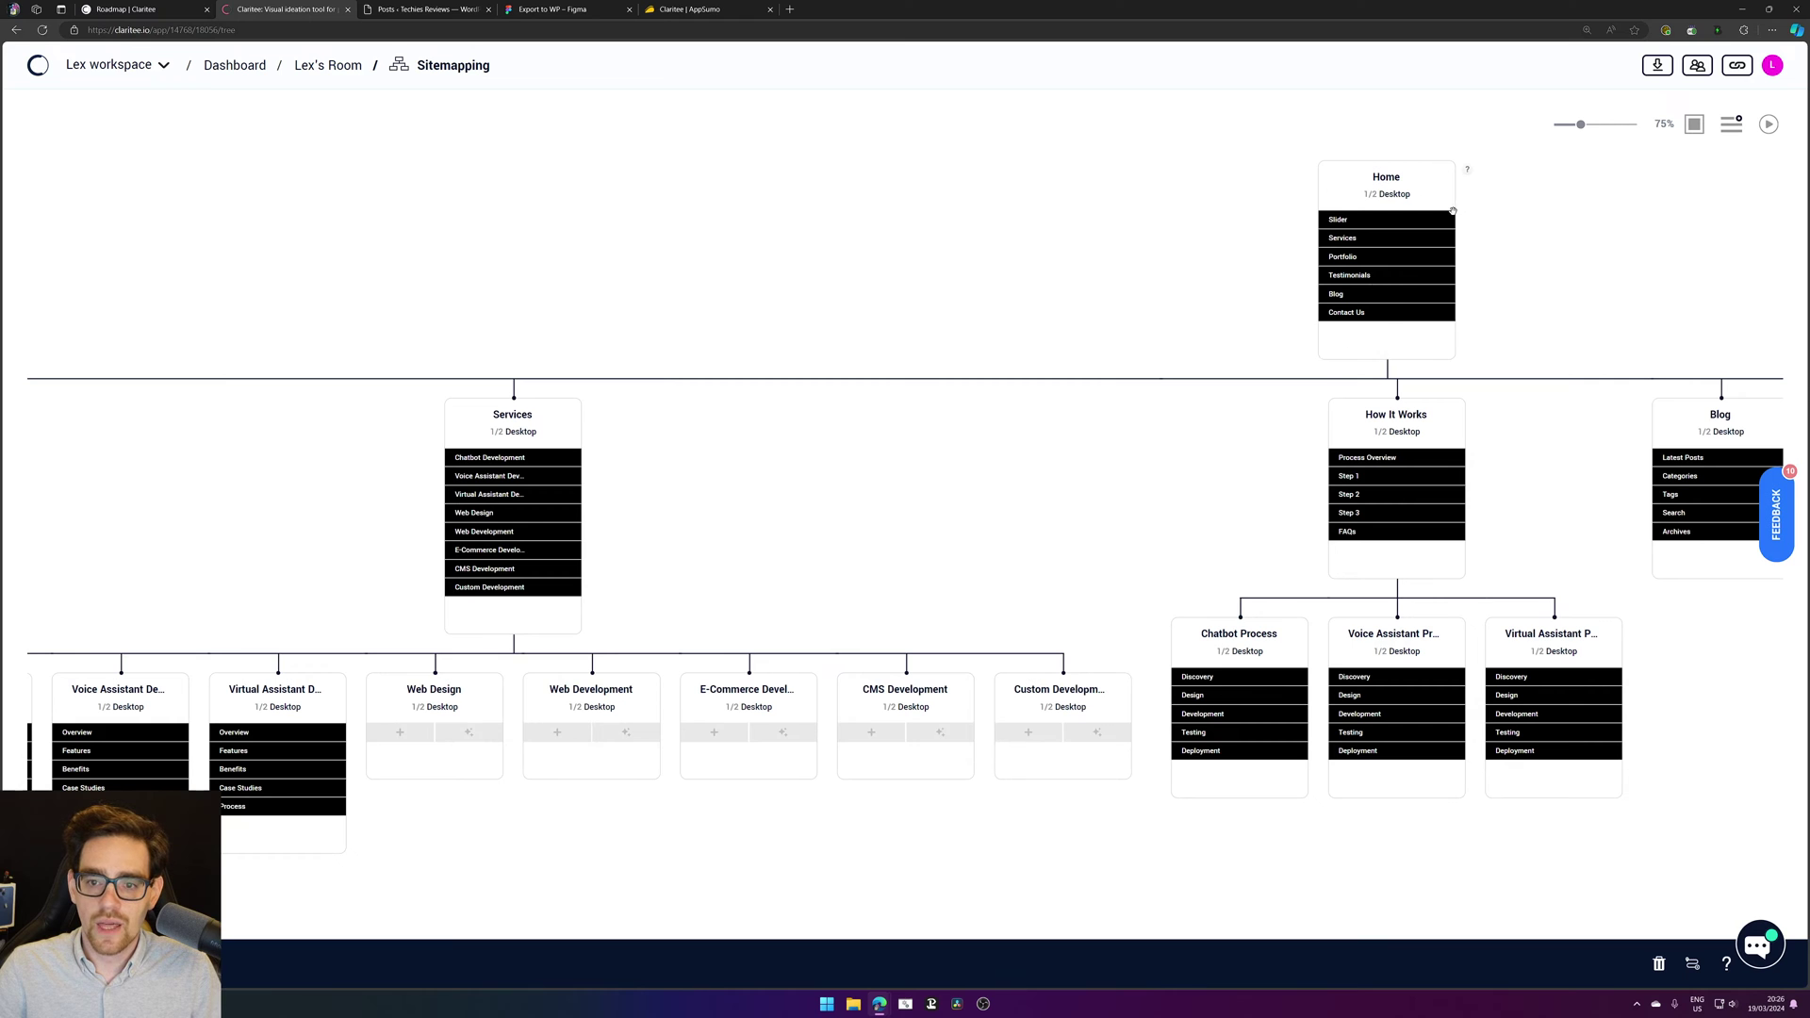
pyautogui.moveTo(1379, 171); pyautogui.dragTo(578, 206)
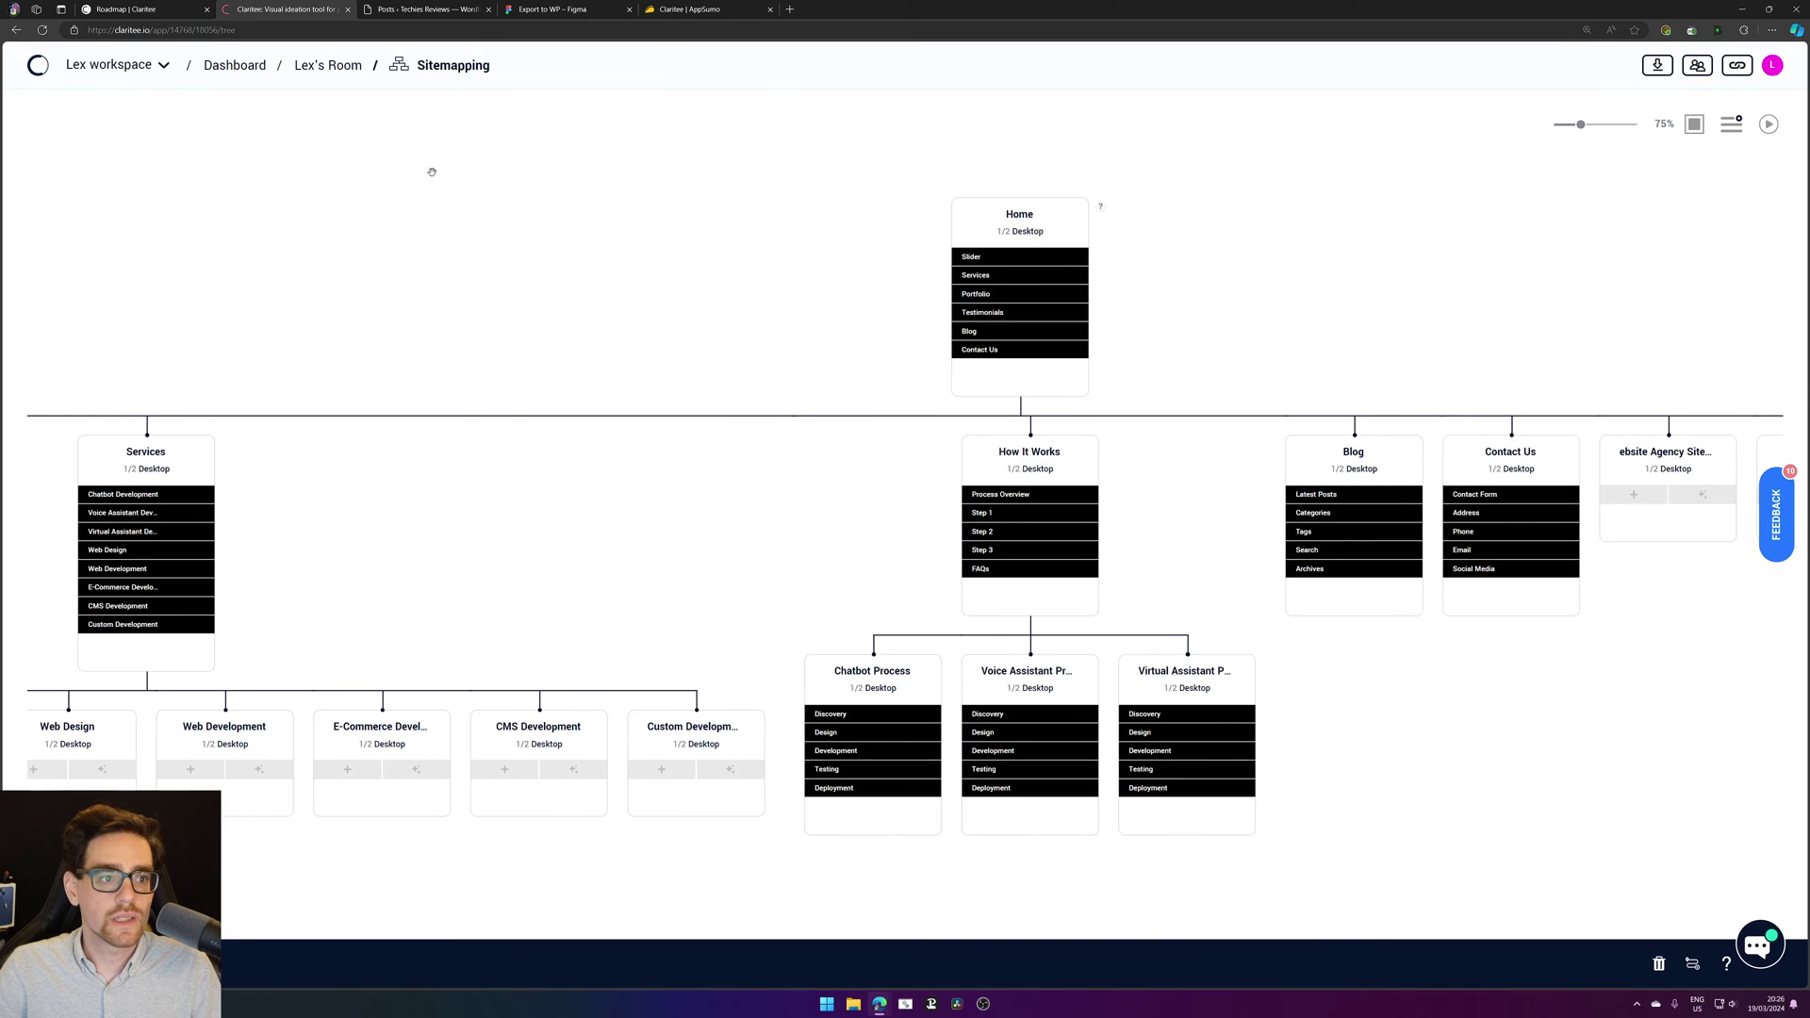
# Step: Open the Wordpress plugin entry on the Claritee roadmap, check its posting date and comments, and return to the roadmap
pyautogui.hotkey('ctrl', 'shift', 'Tab')
pyautogui.scroll(6, 913, 642)
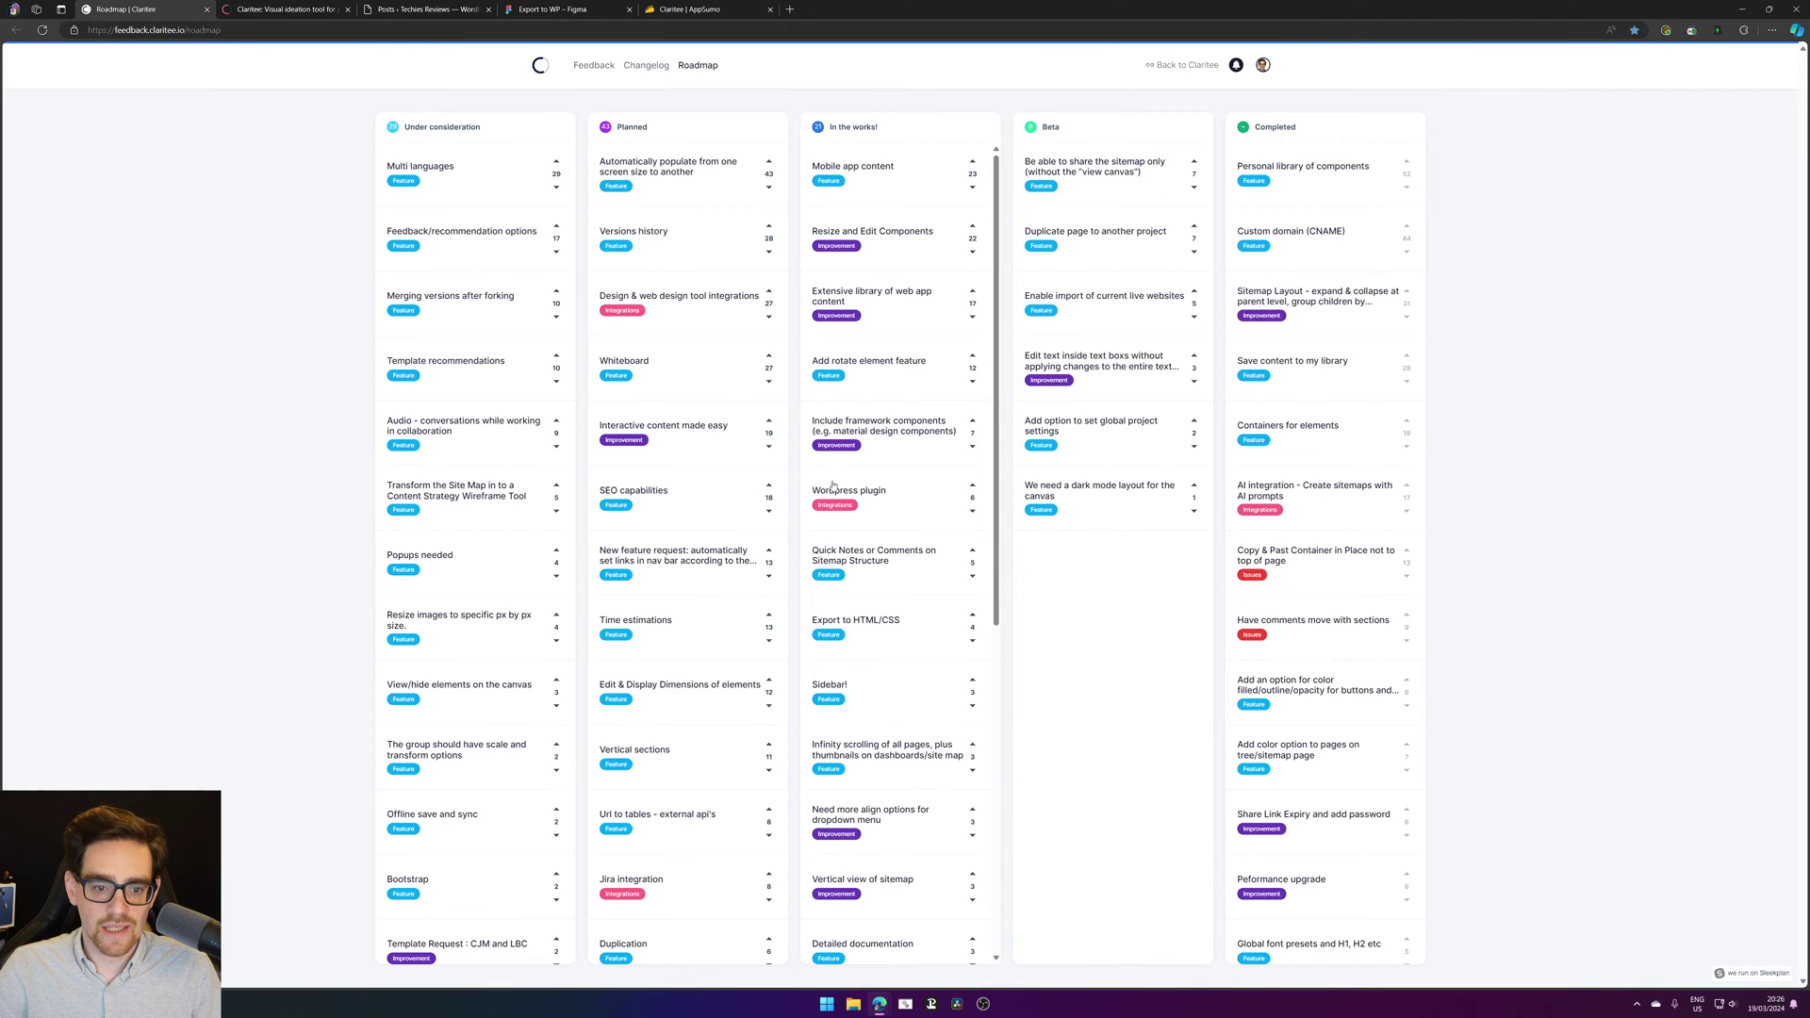
pyautogui.click(832, 488)
pyautogui.moveTo(552, 149); pyautogui.dragTo(646, 164)
pyautogui.click(486, 215)
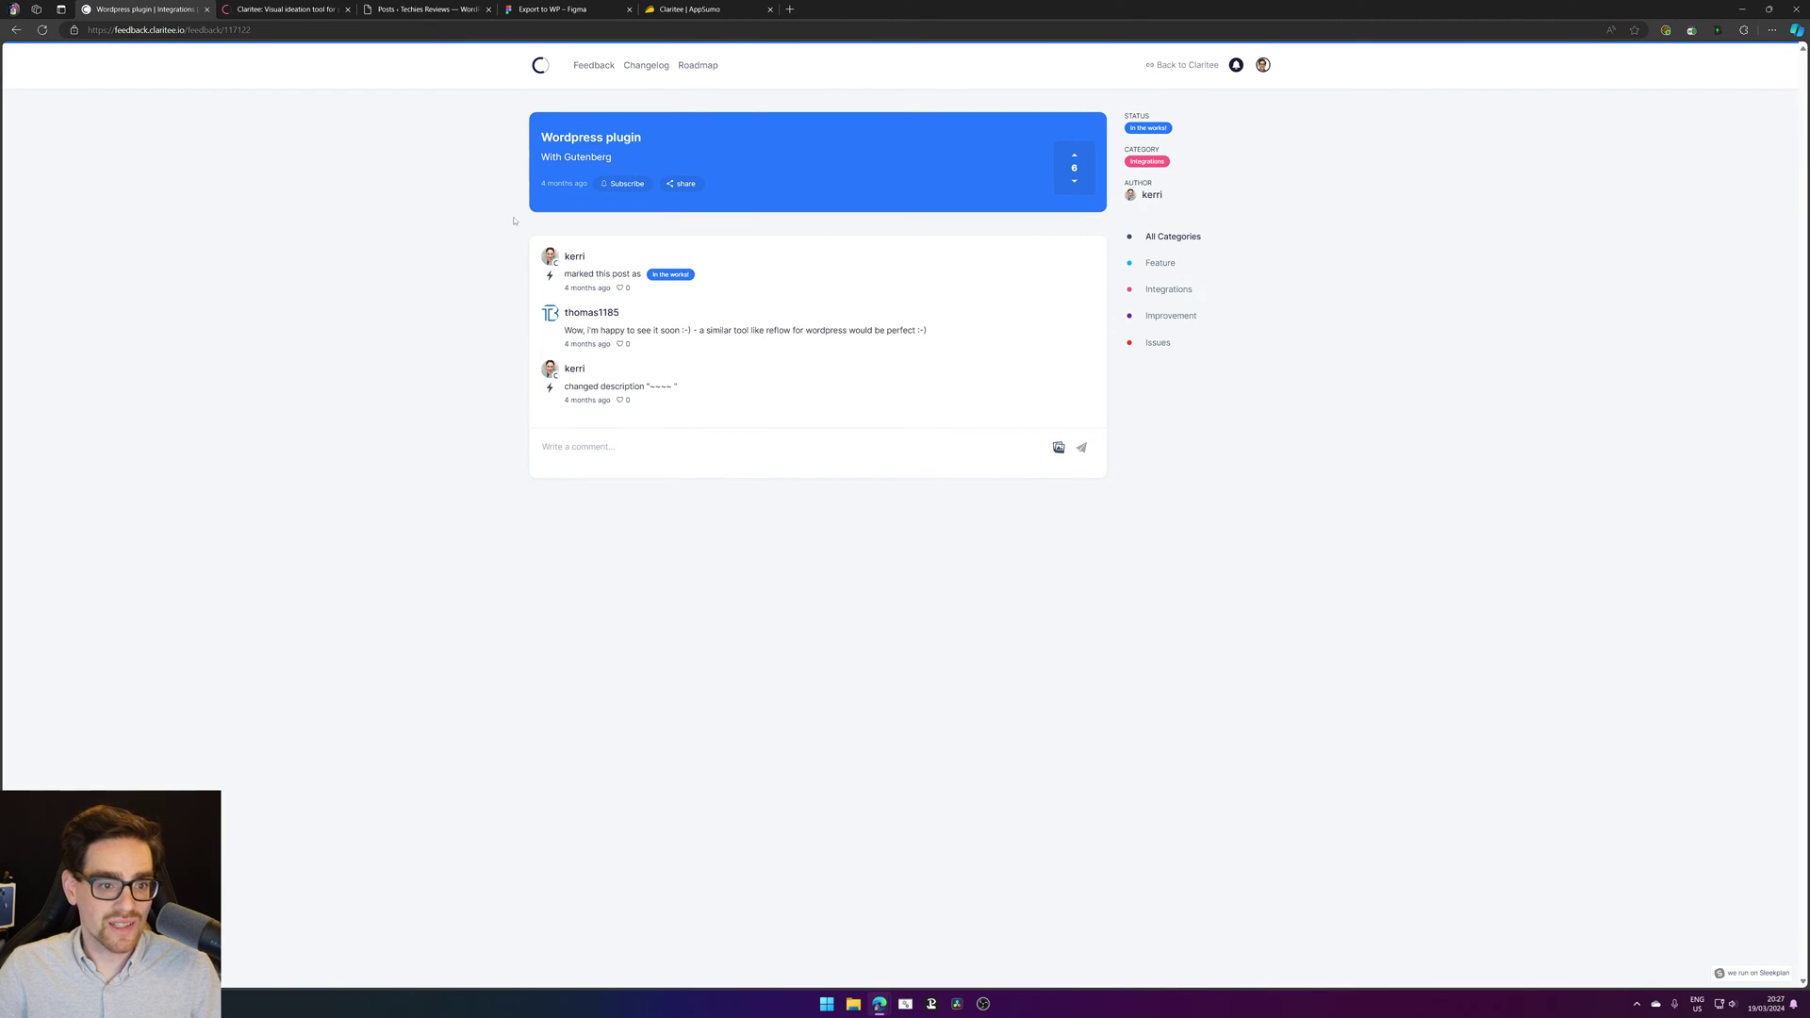
pyautogui.moveTo(538, 190); pyautogui.dragTo(578, 194)
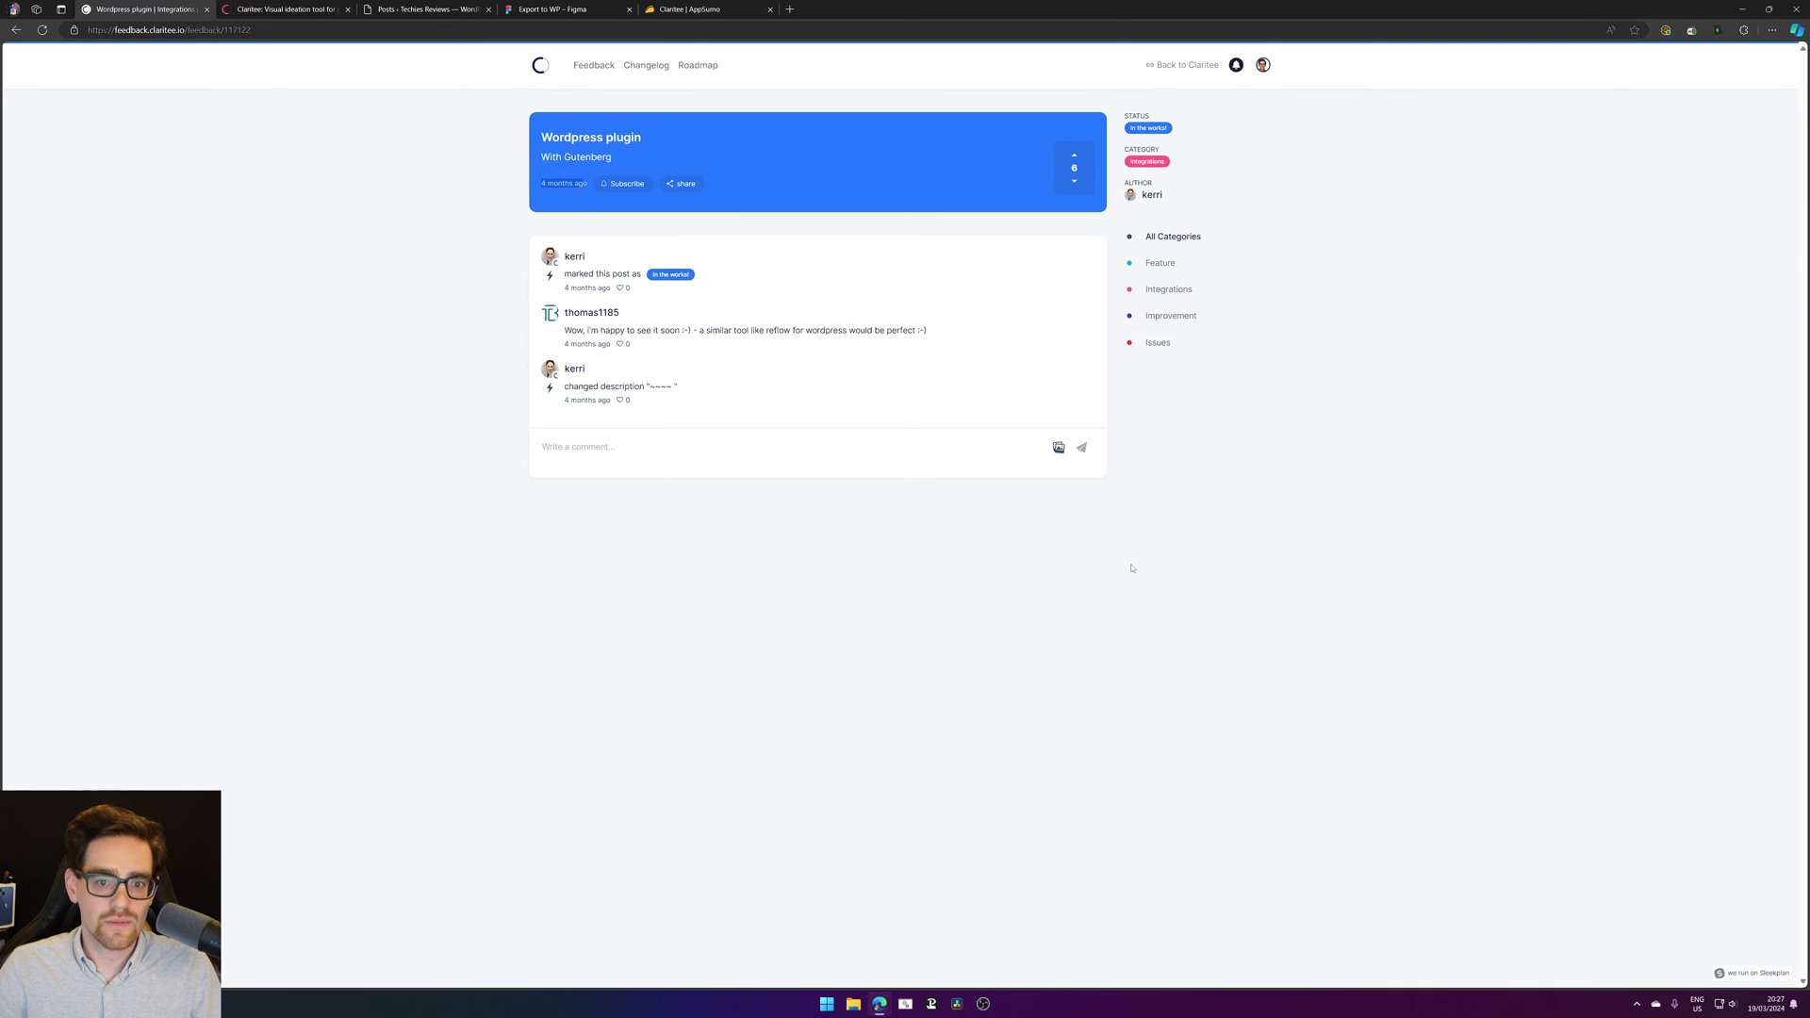
pyautogui.click(1377, 463)
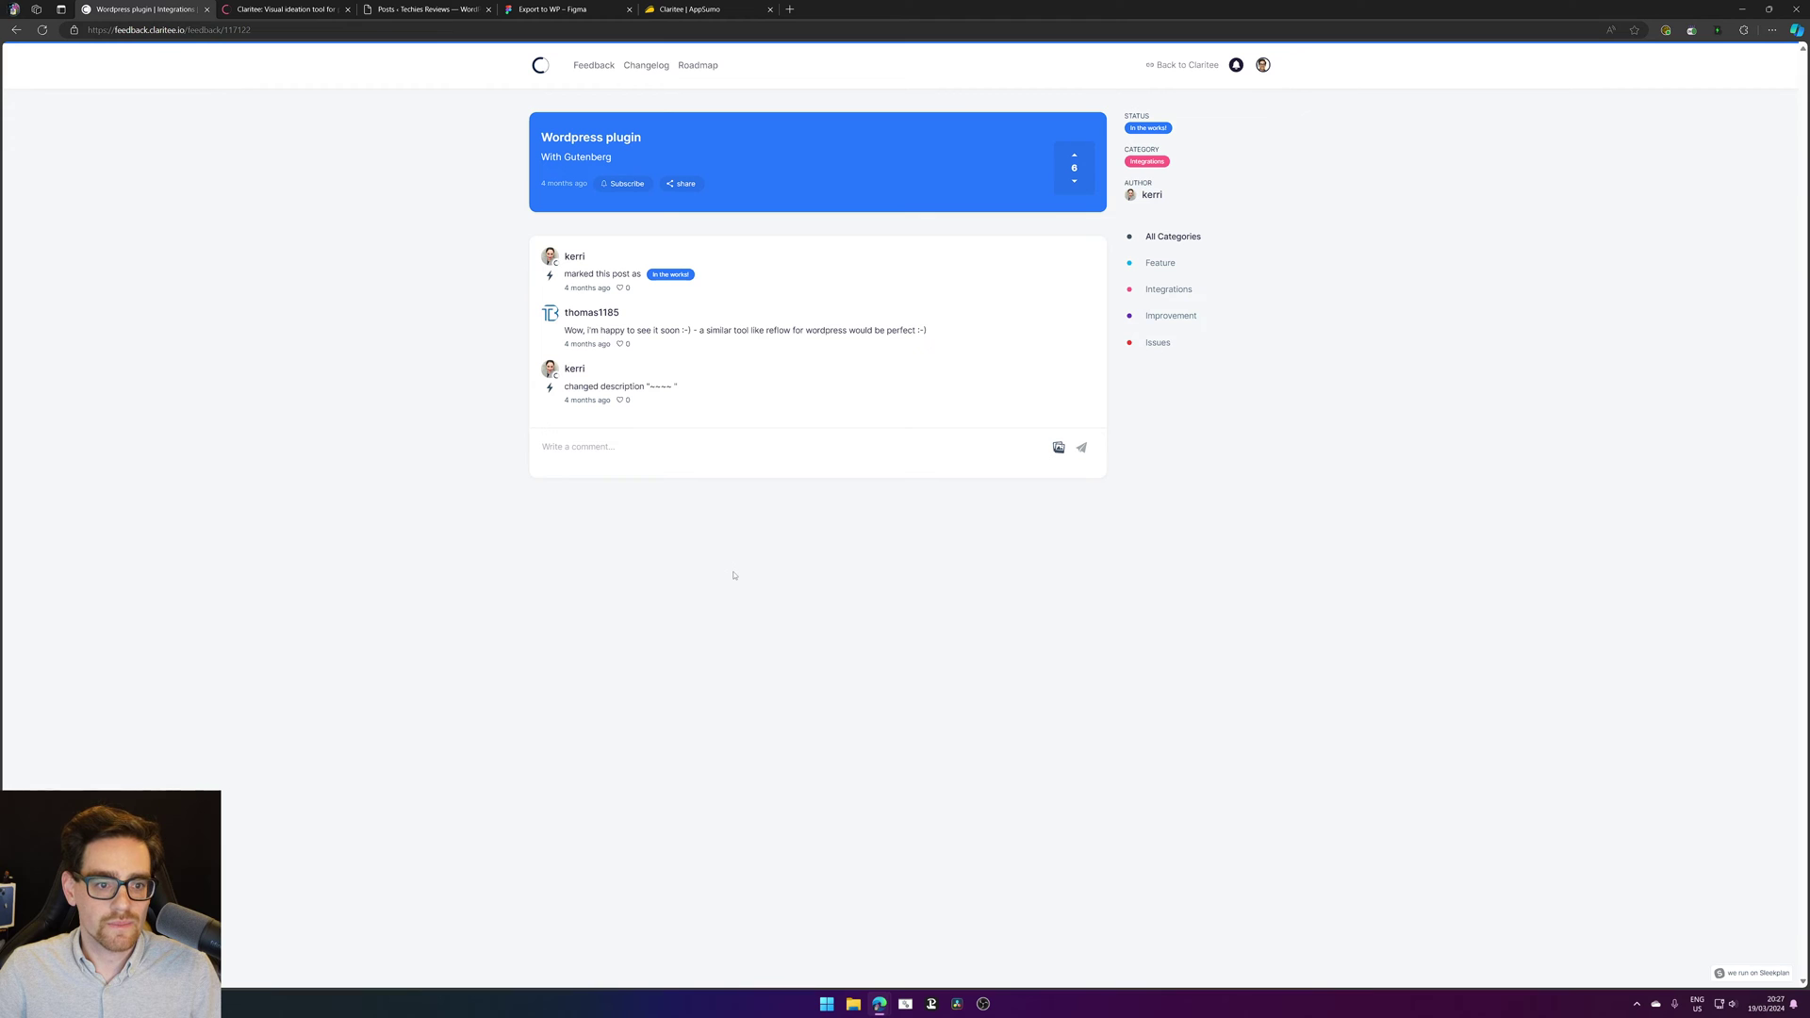
pyautogui.hotkey('alt', 'Left')
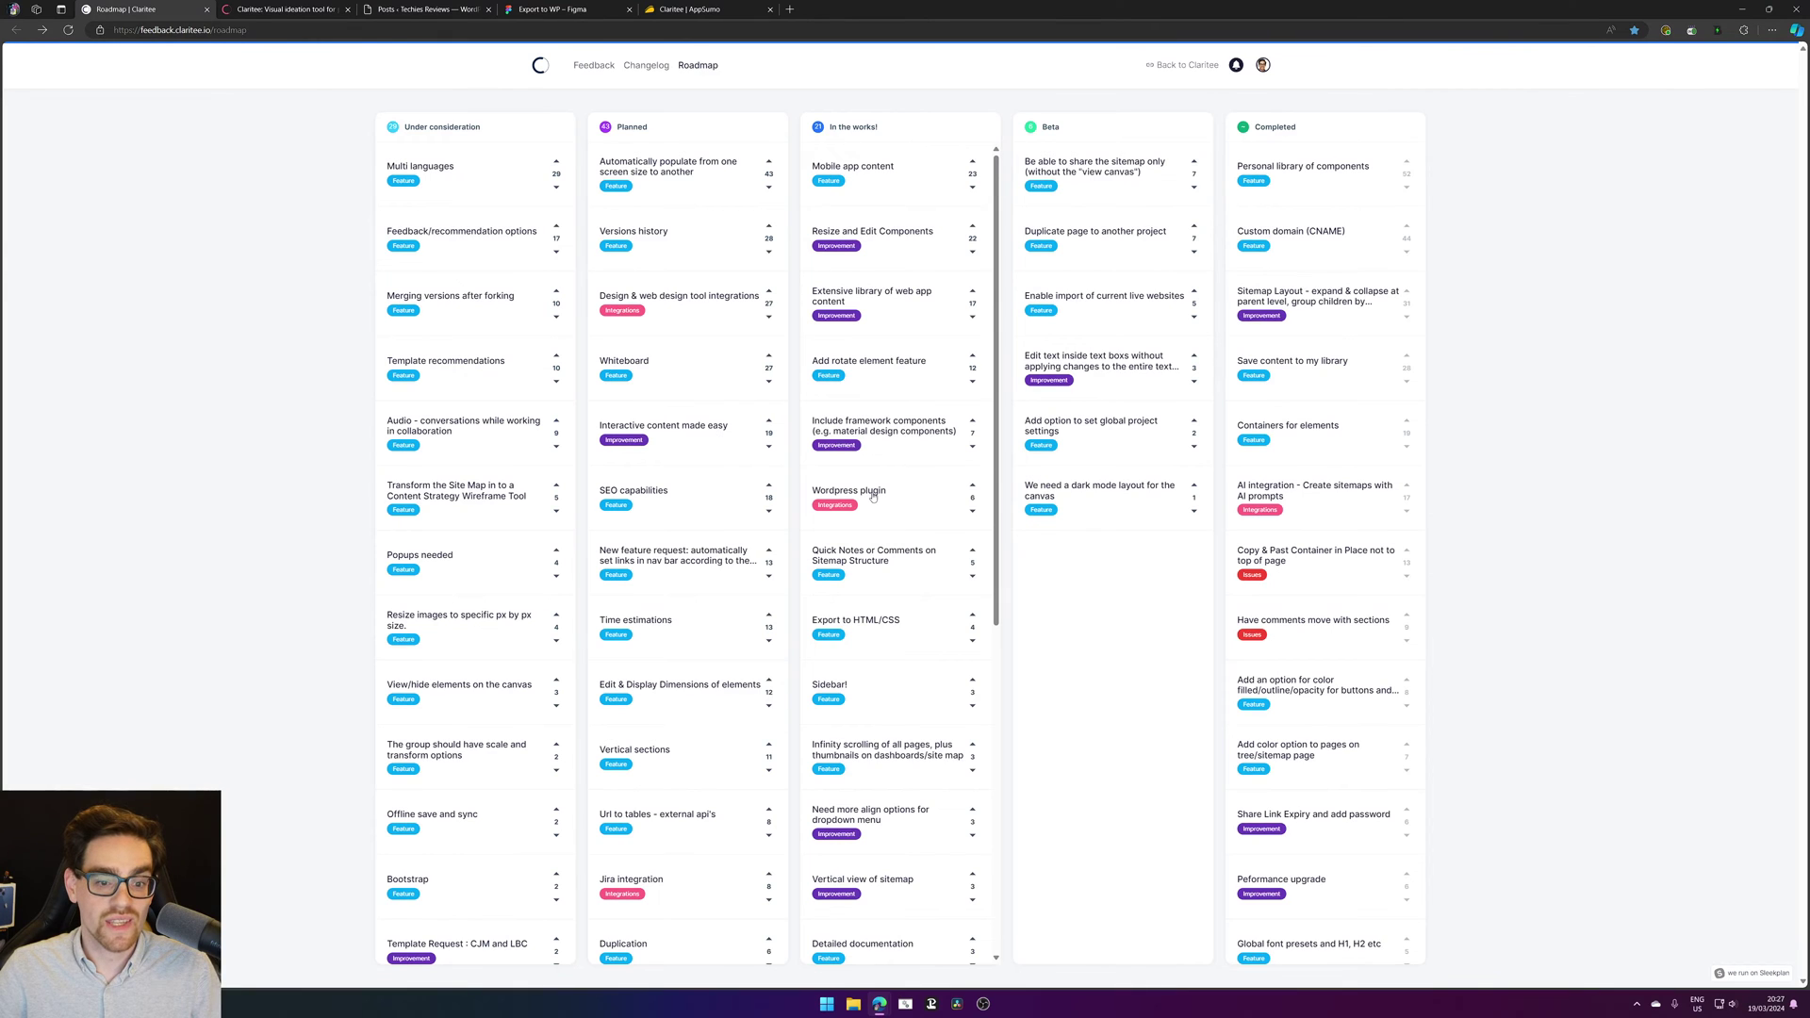
# Step: Look through the full list of features in the roadmap's "In the works!" column
pyautogui.scroll(-6, 873, 496)
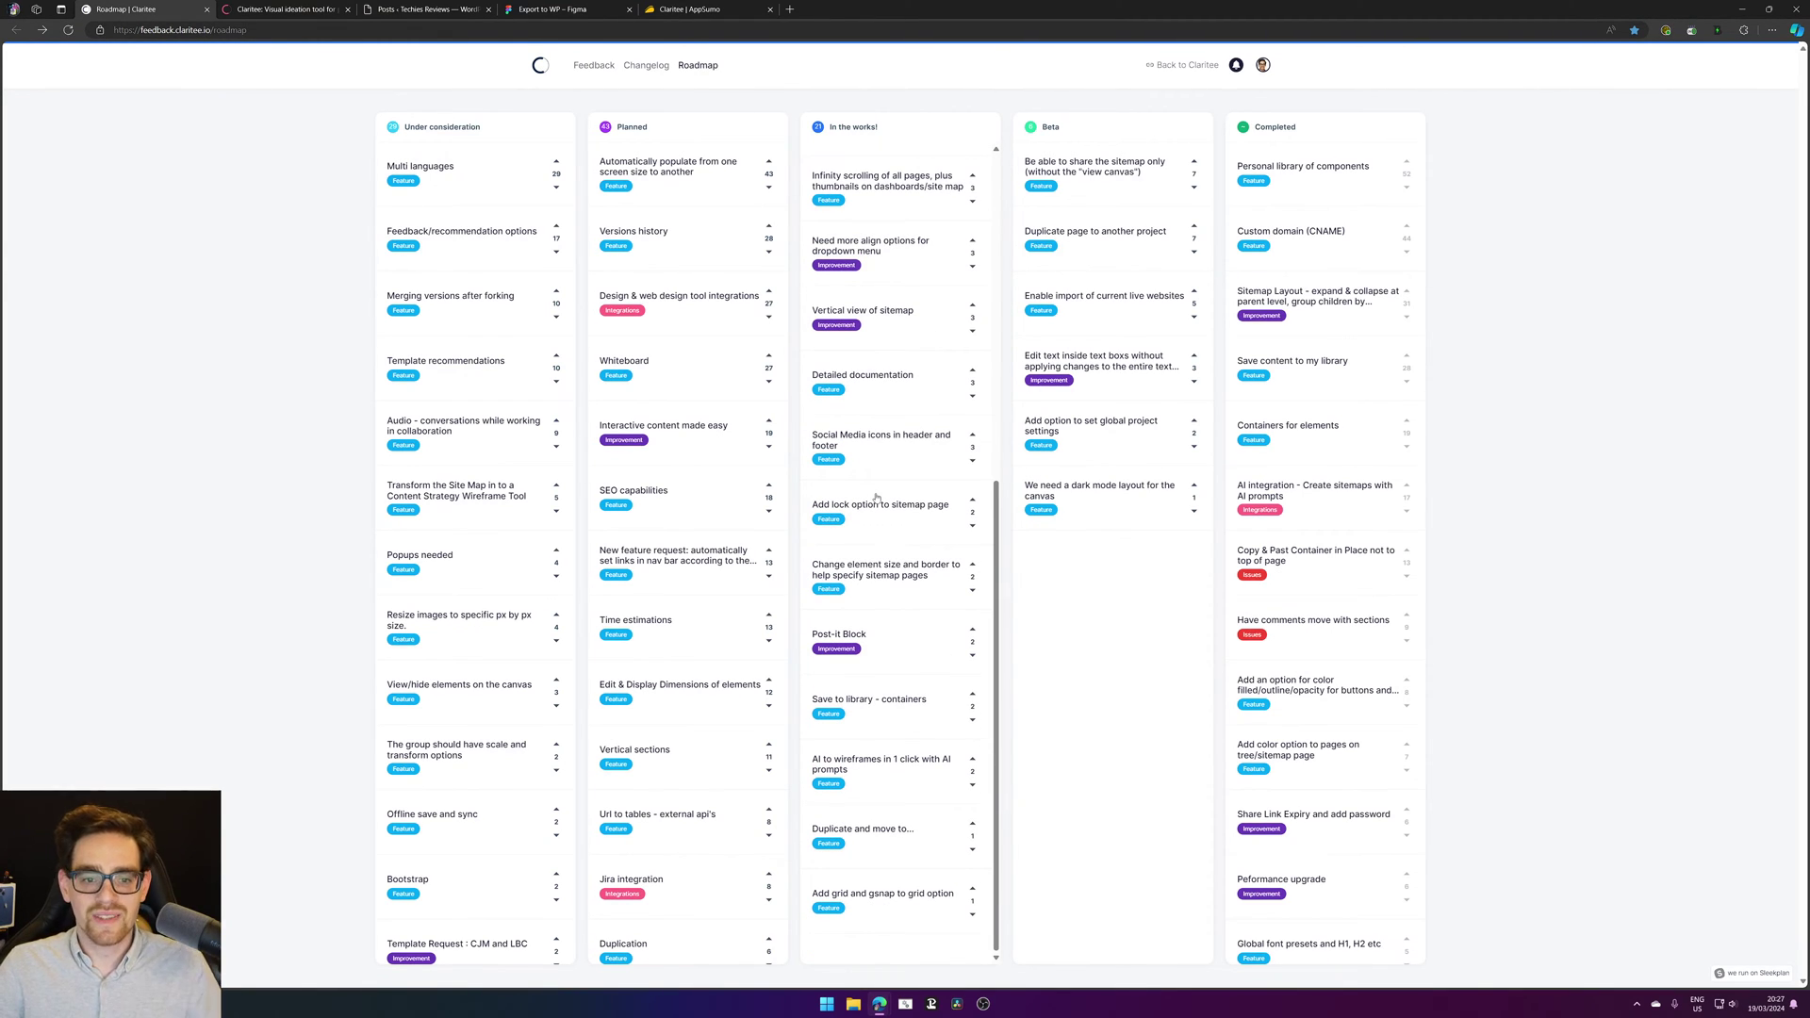
pyautogui.scroll(6, 876, 496)
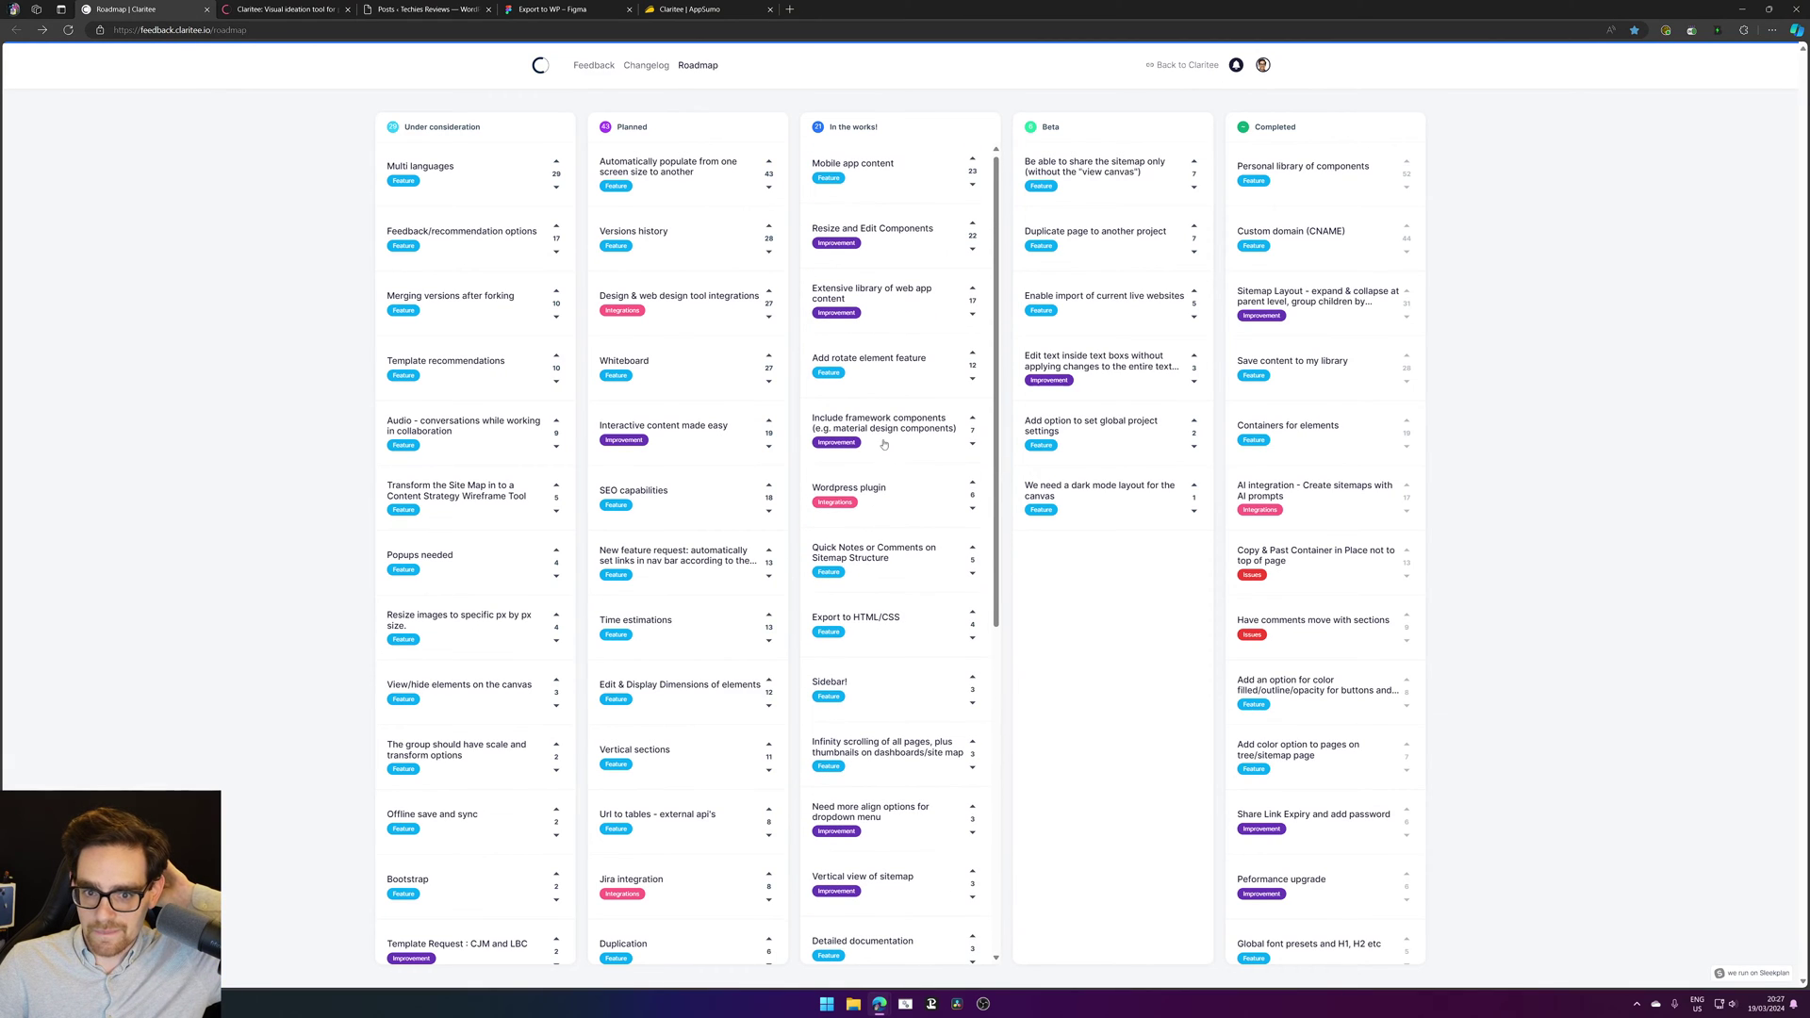
pyautogui.scroll(-6, 891, 504)
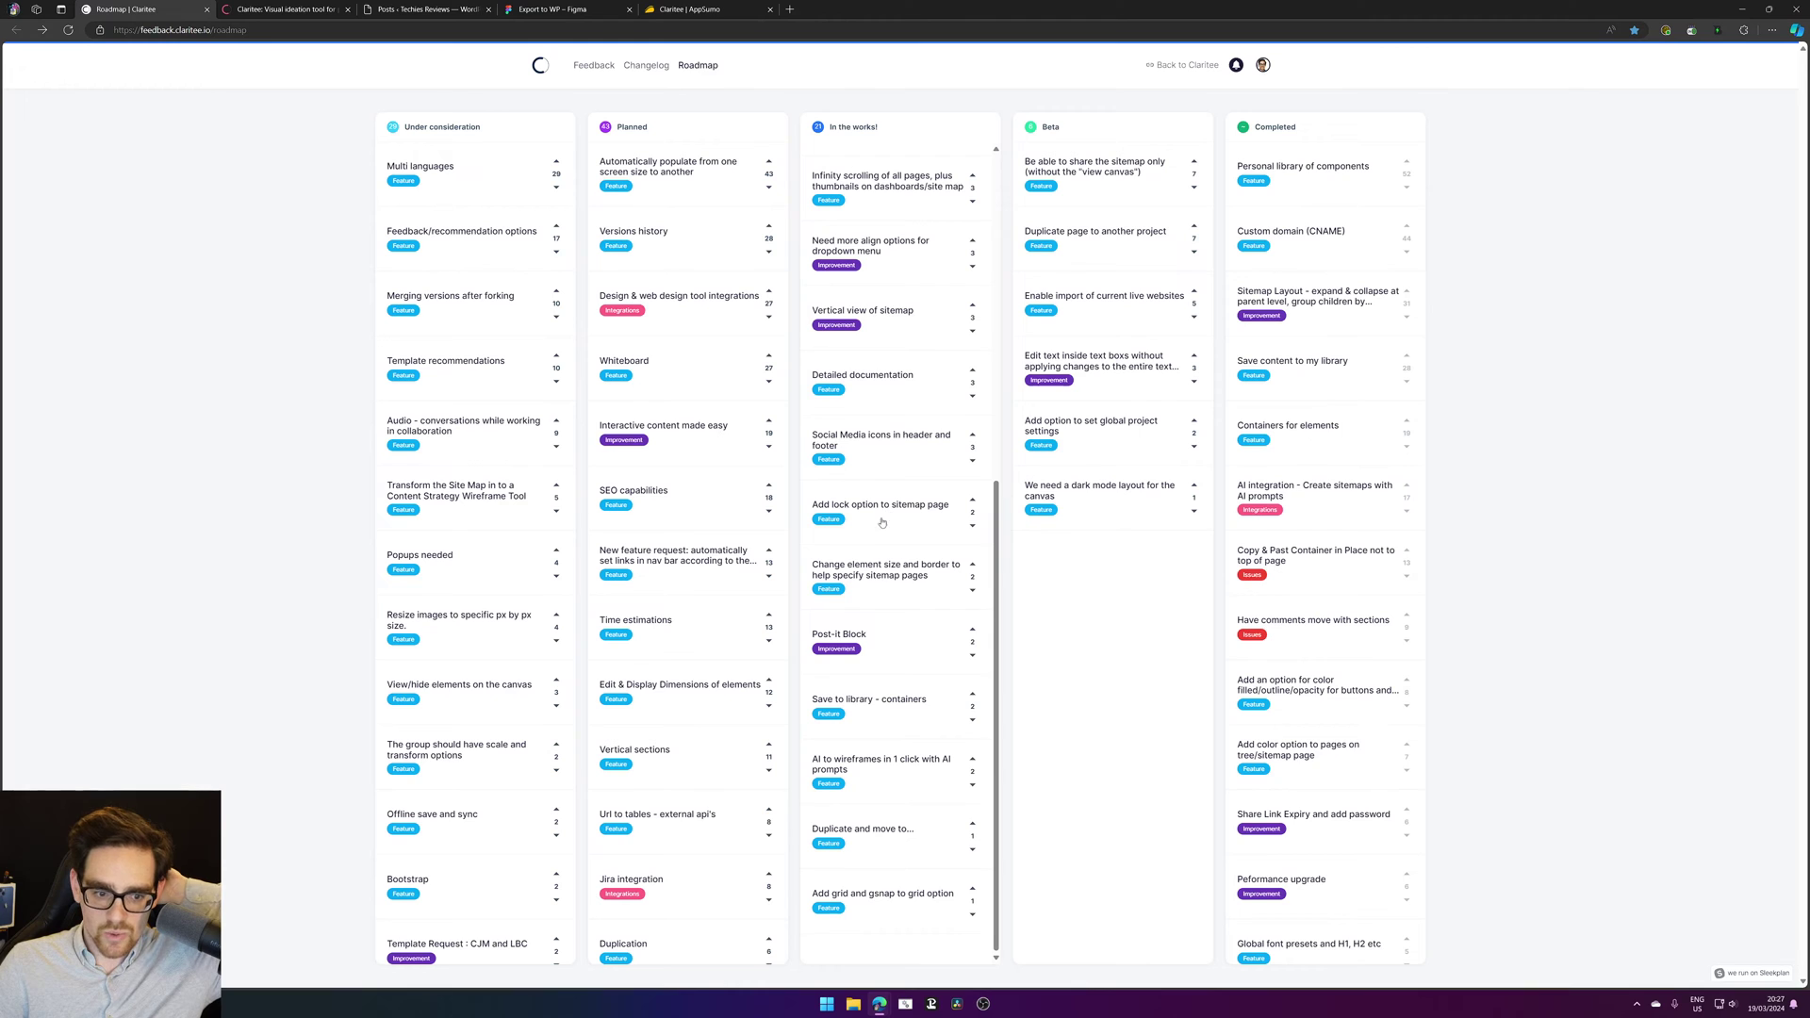
pyautogui.scroll(6, 908, 689)
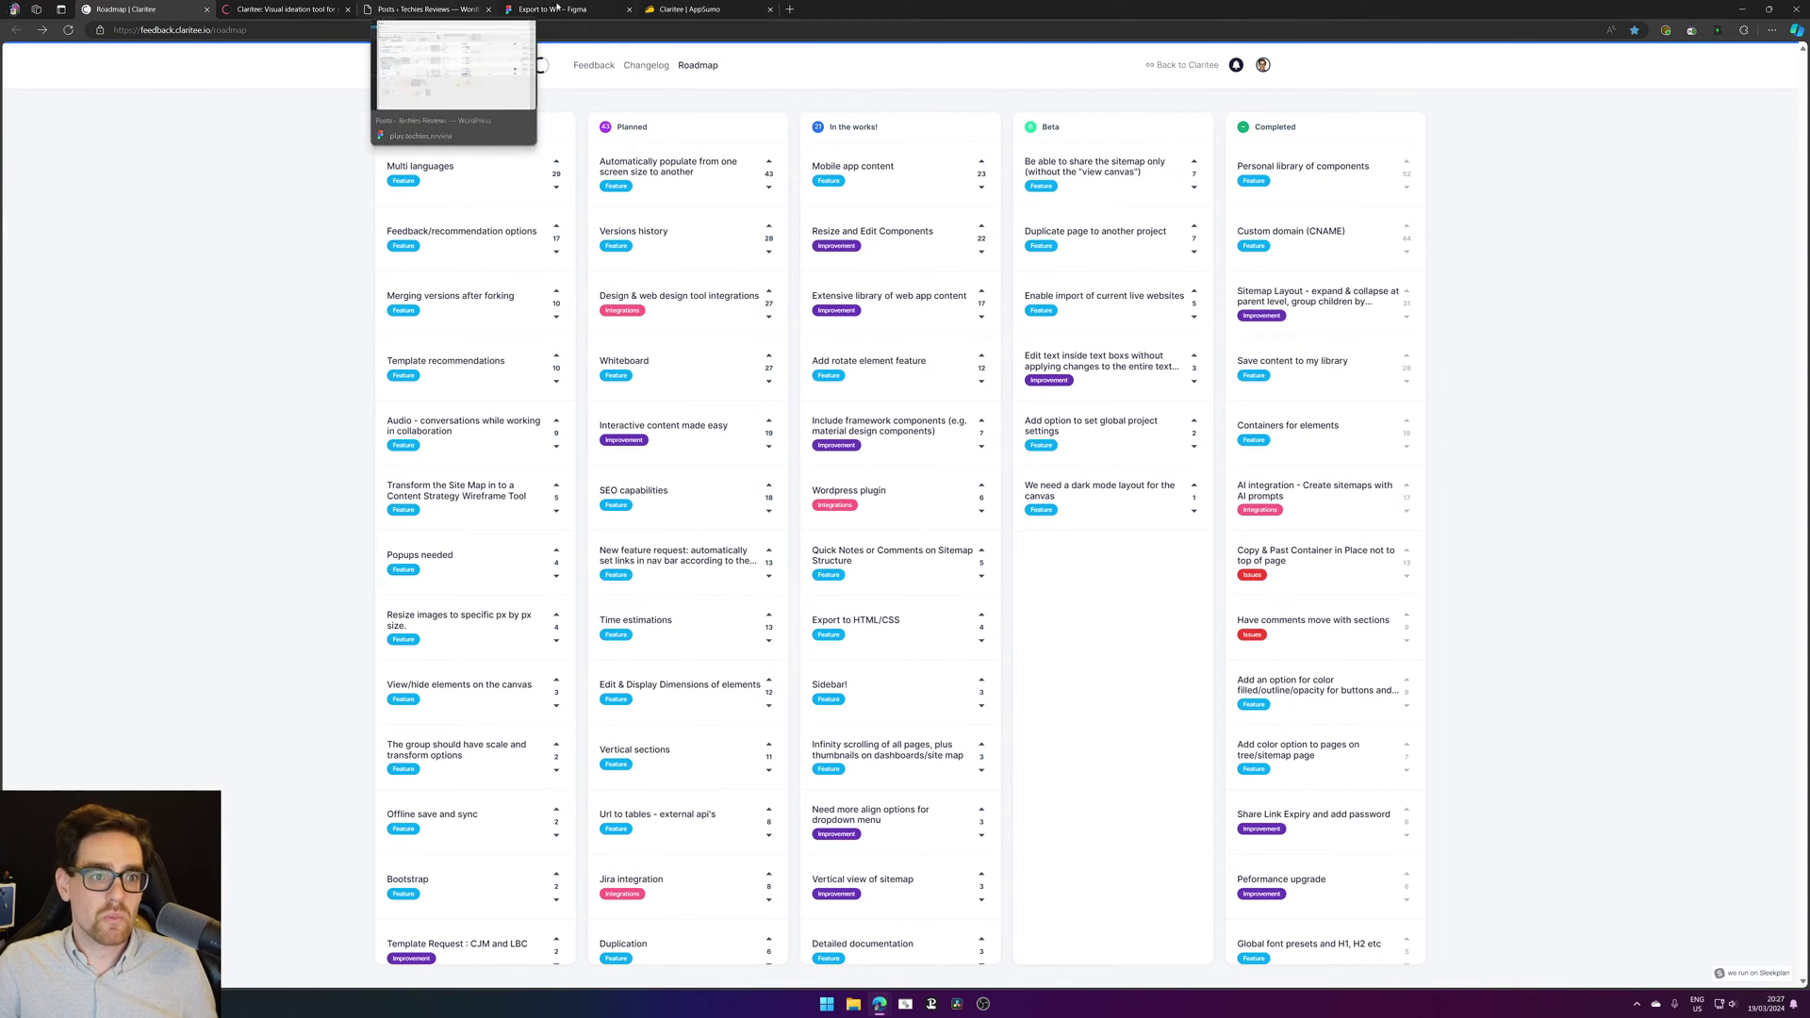
# Step: Switch to Figma, open the Workflow Template file from the Techies Reviews Workflow project and show its Sitemap page
pyautogui.click(522, 9)
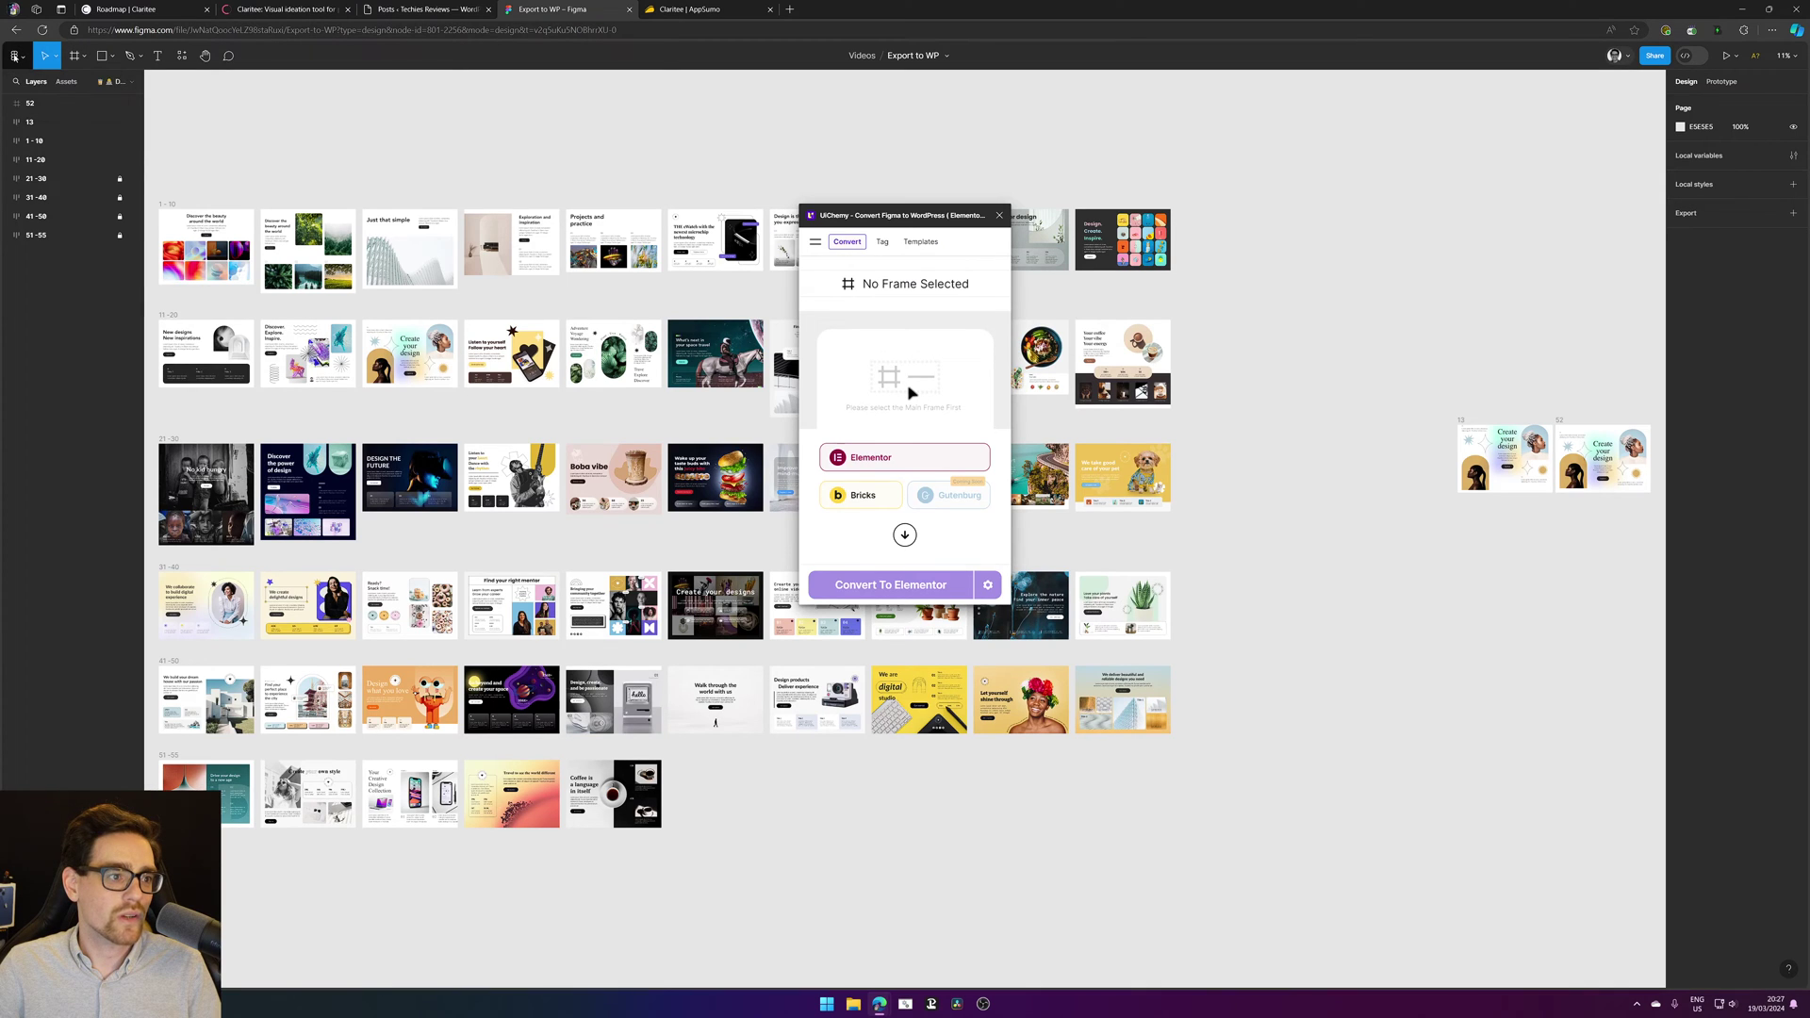
pyautogui.click(28, 54)
pyautogui.click(47, 82)
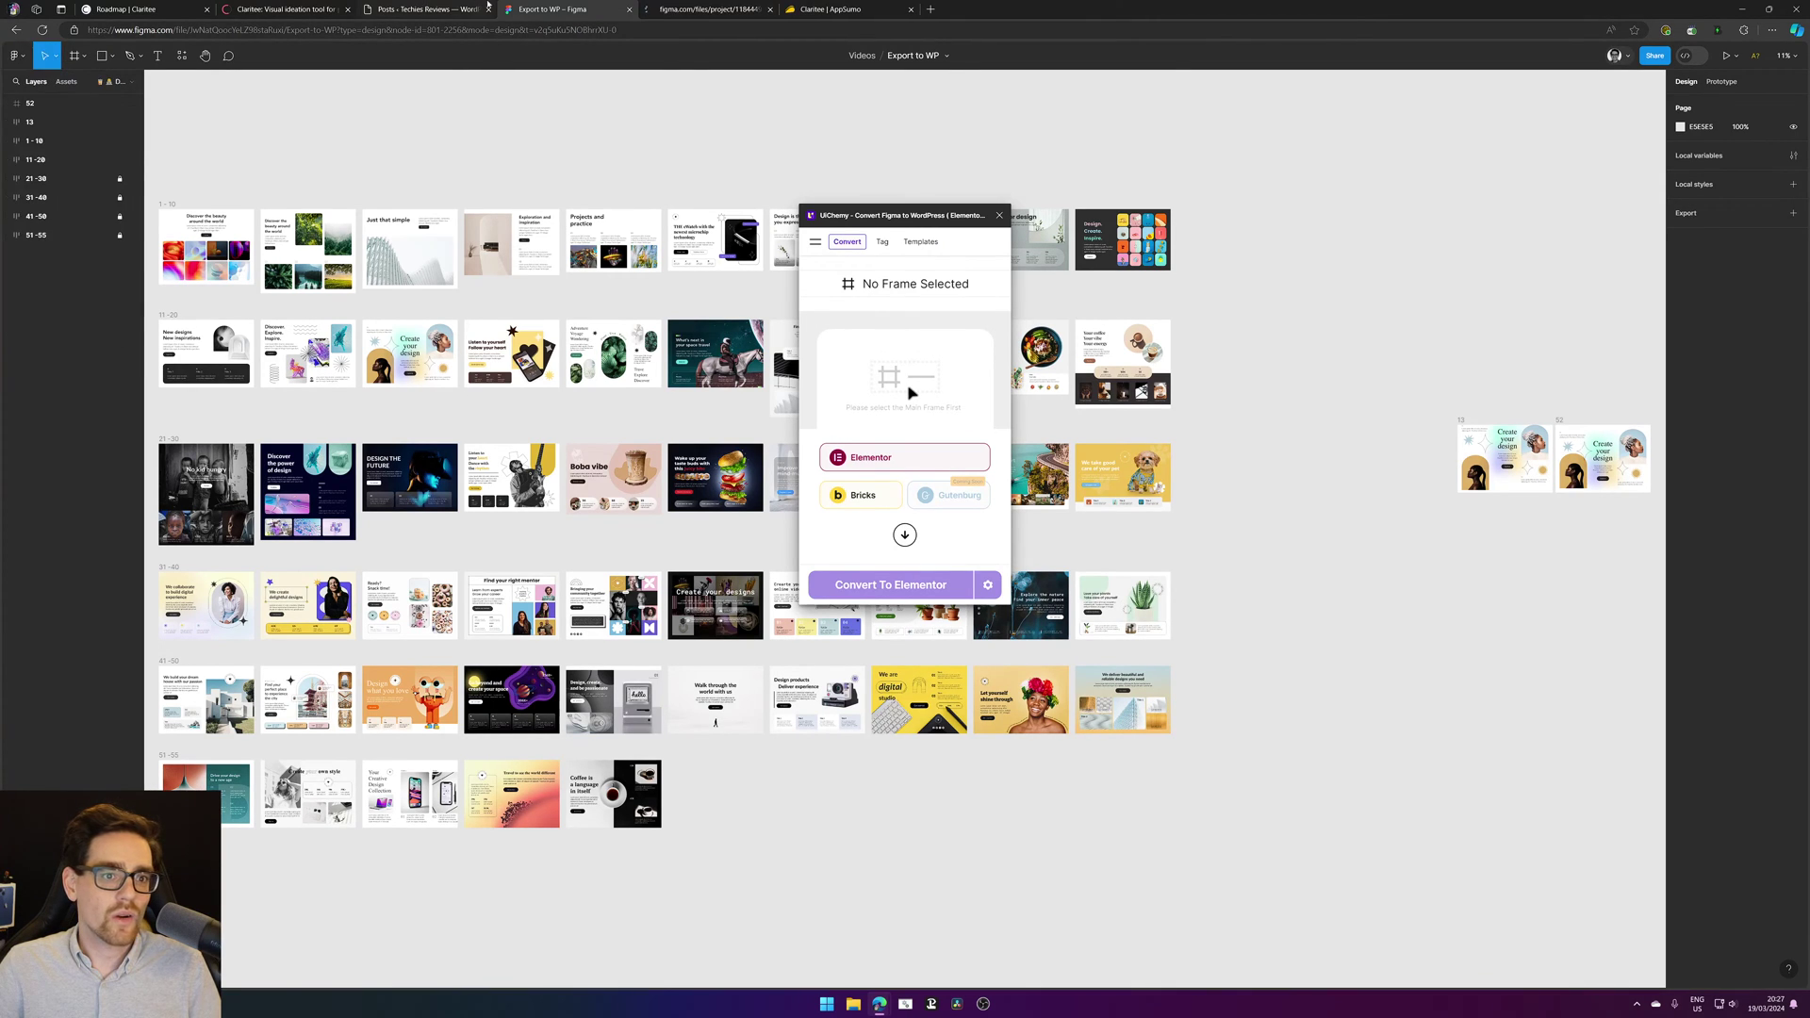
pyautogui.click(702, 8)
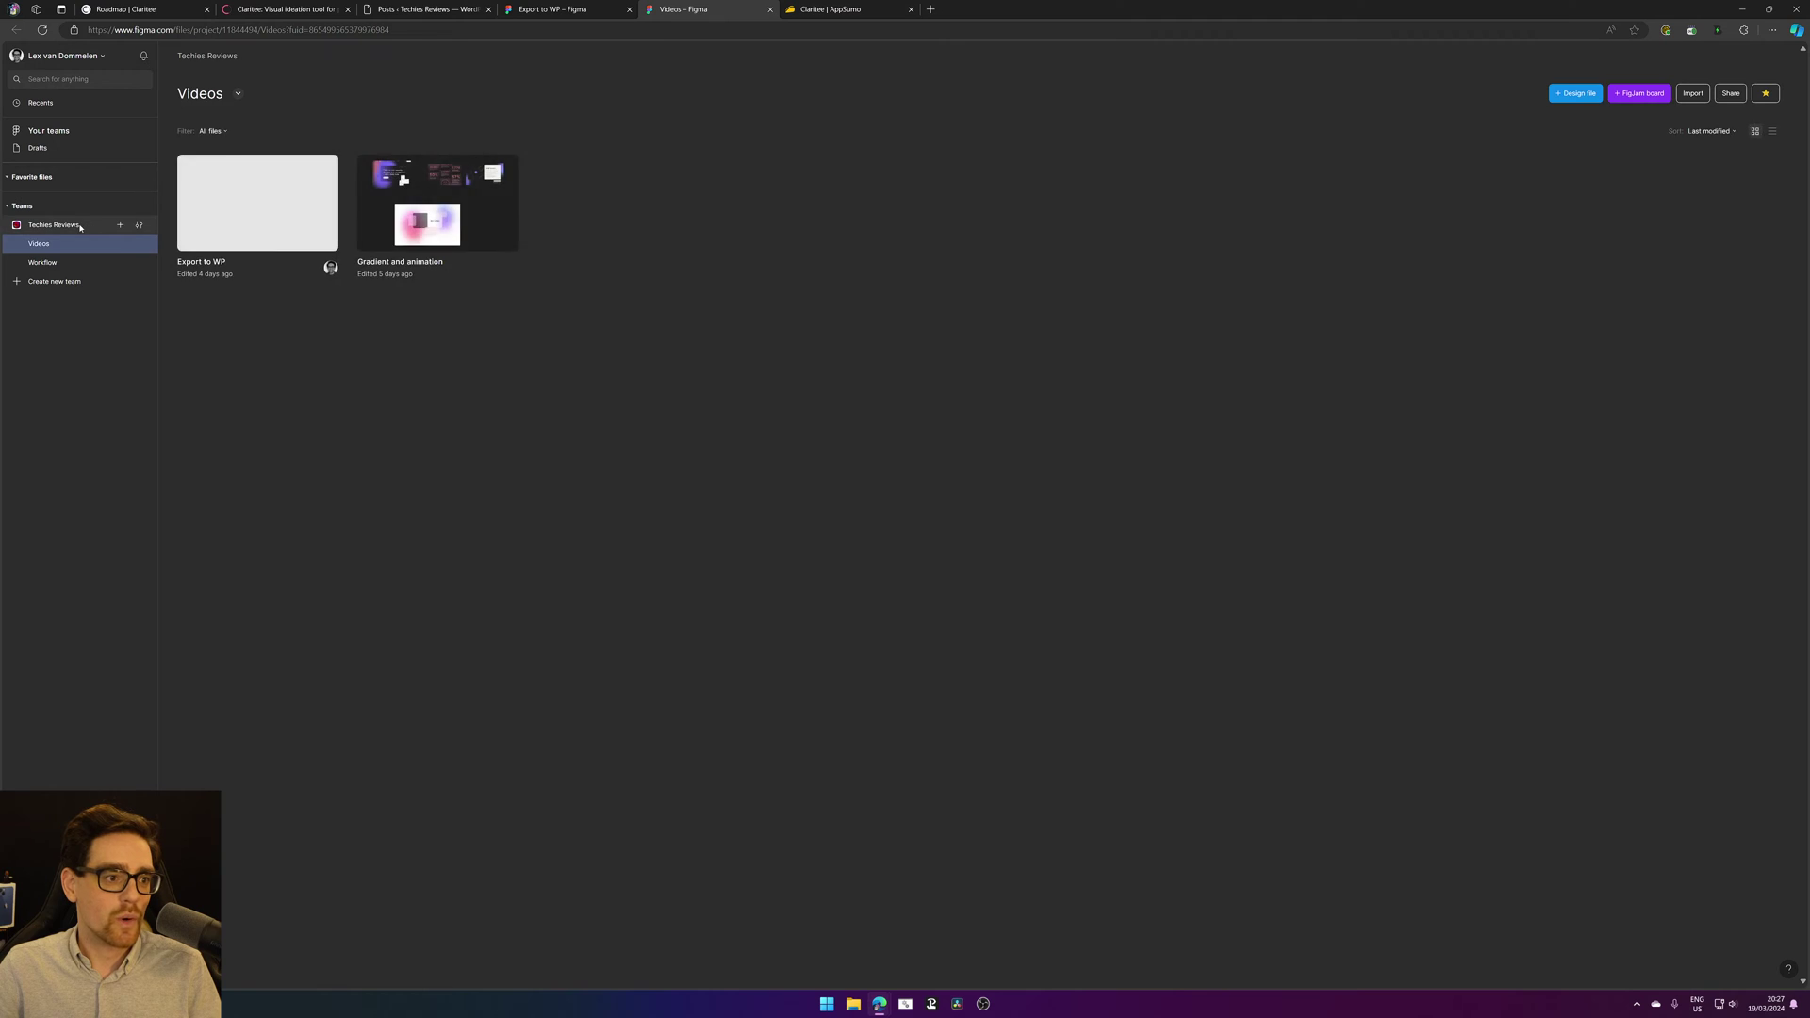
pyautogui.click(84, 227)
pyautogui.click(80, 262)
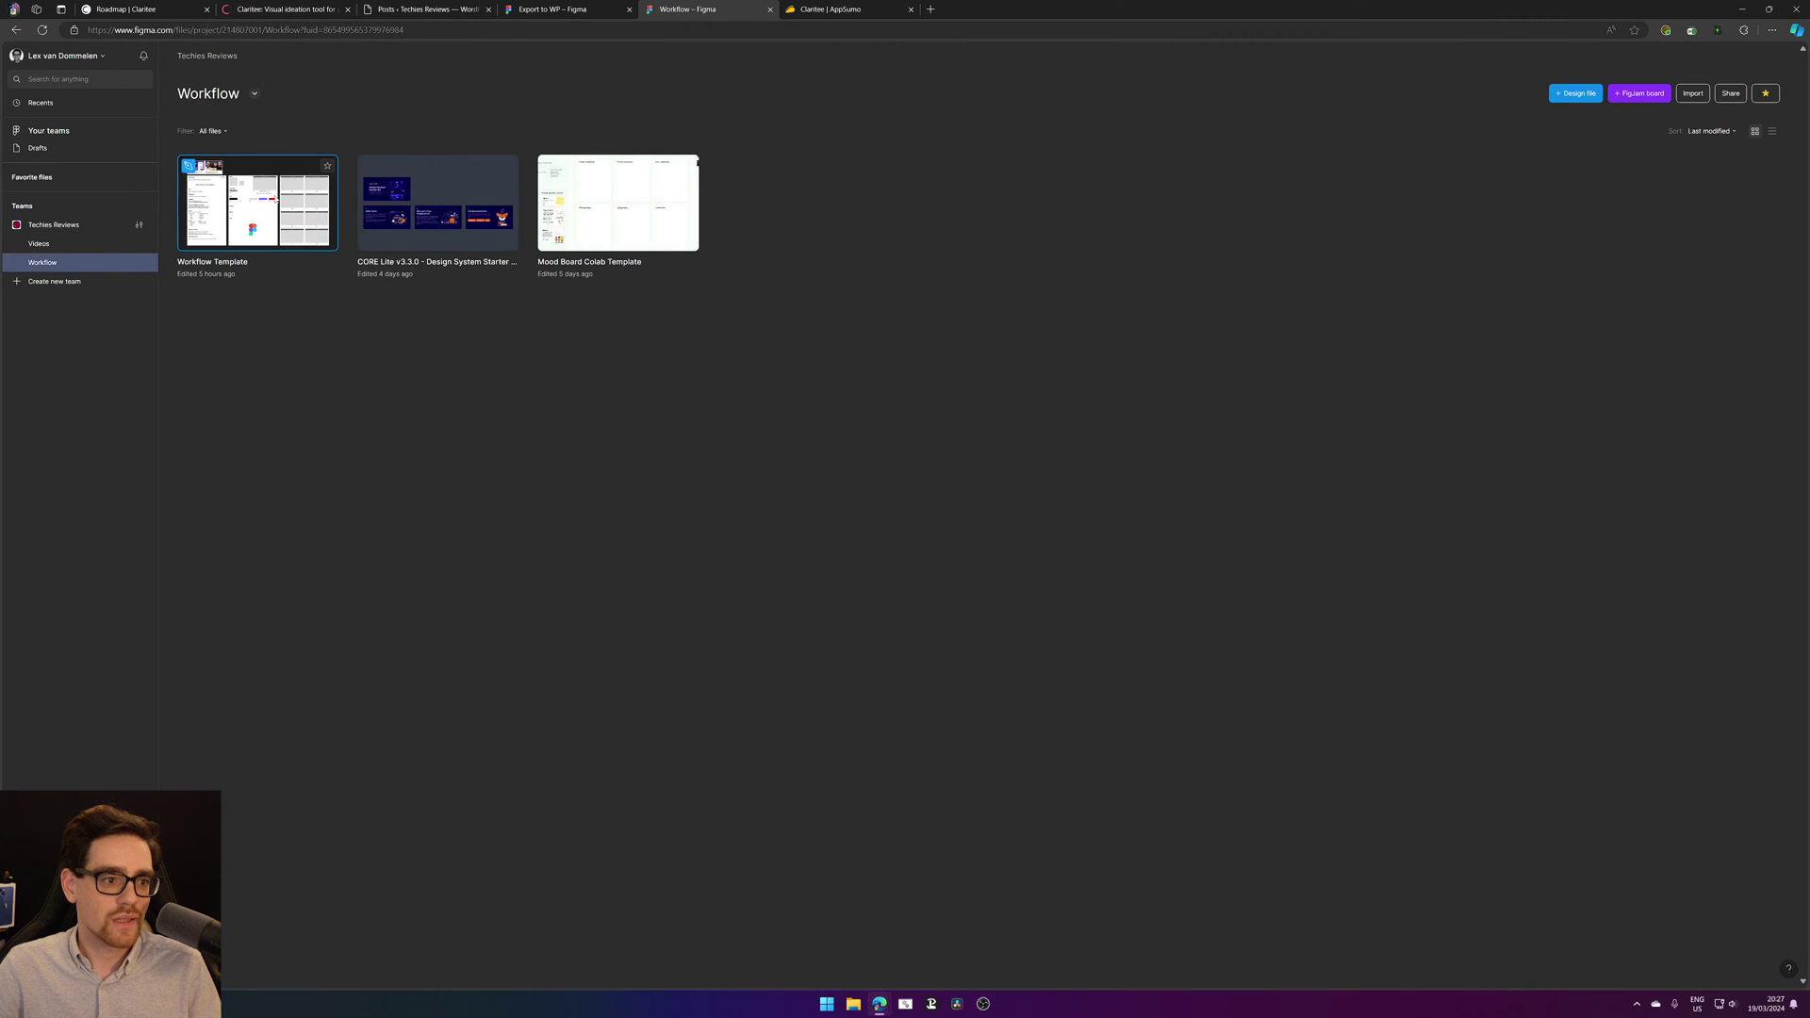
pyautogui.click(670, 199)
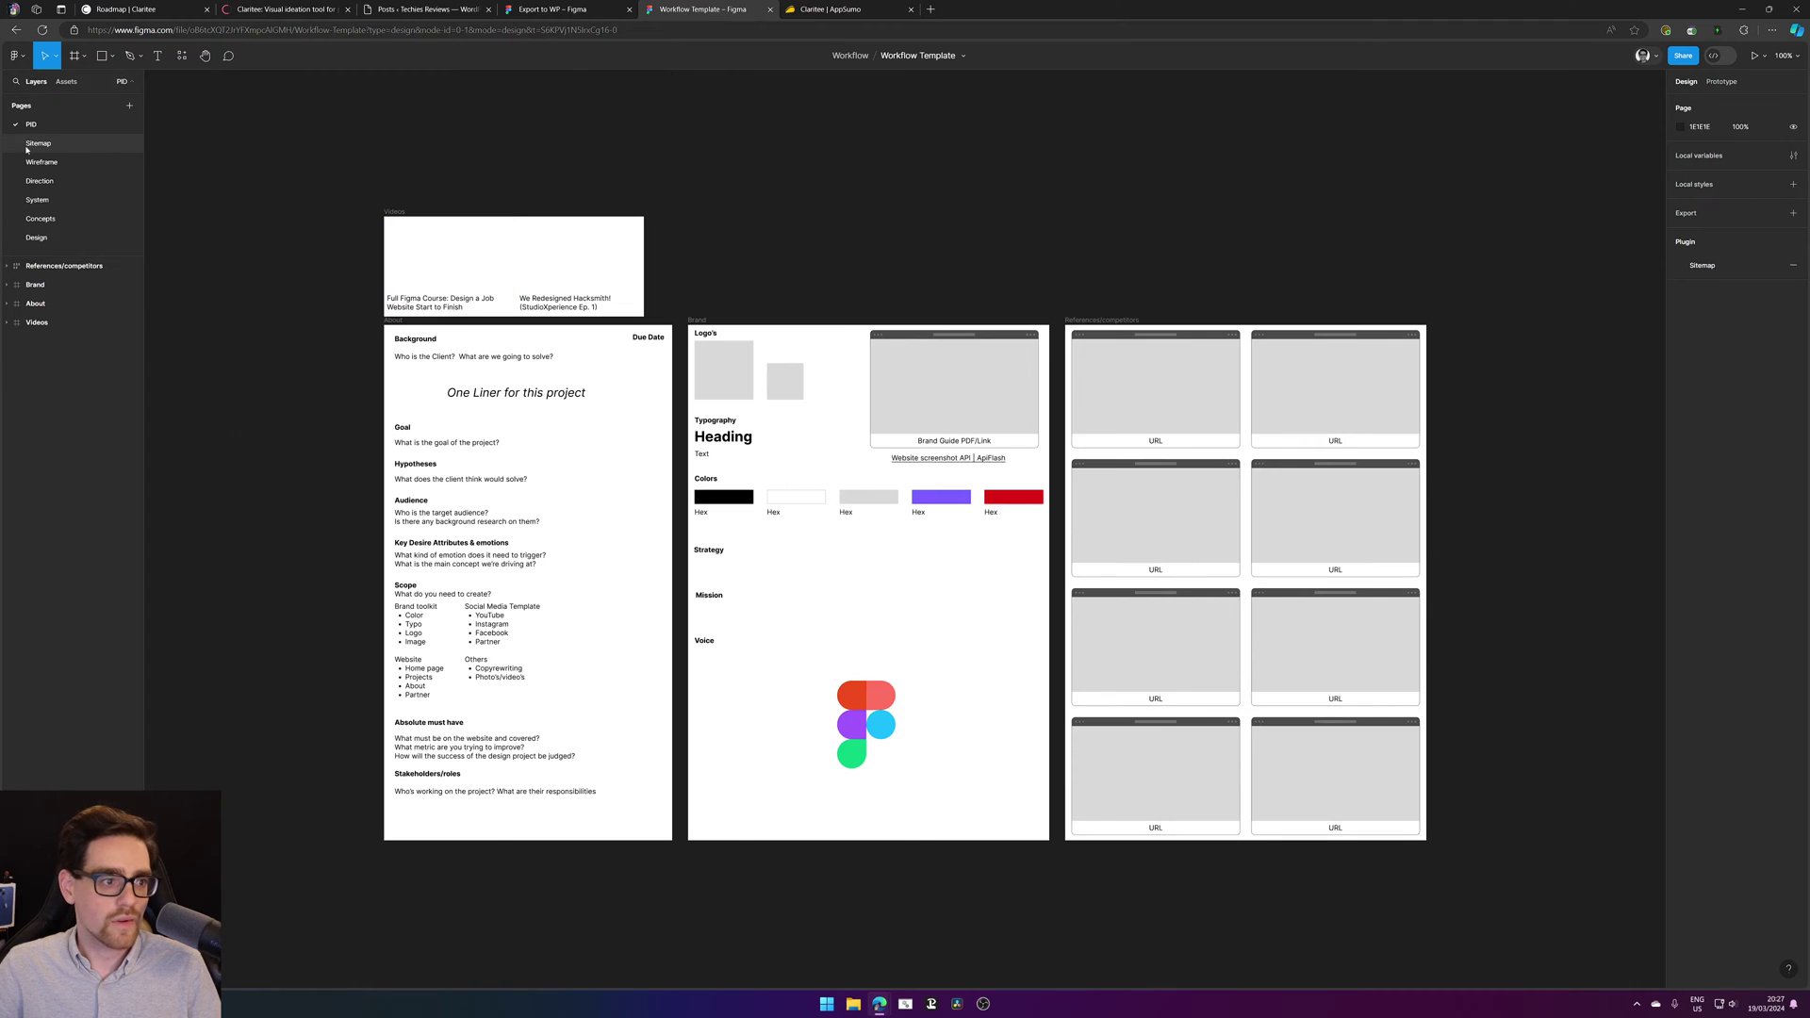
pyautogui.click(31, 144)
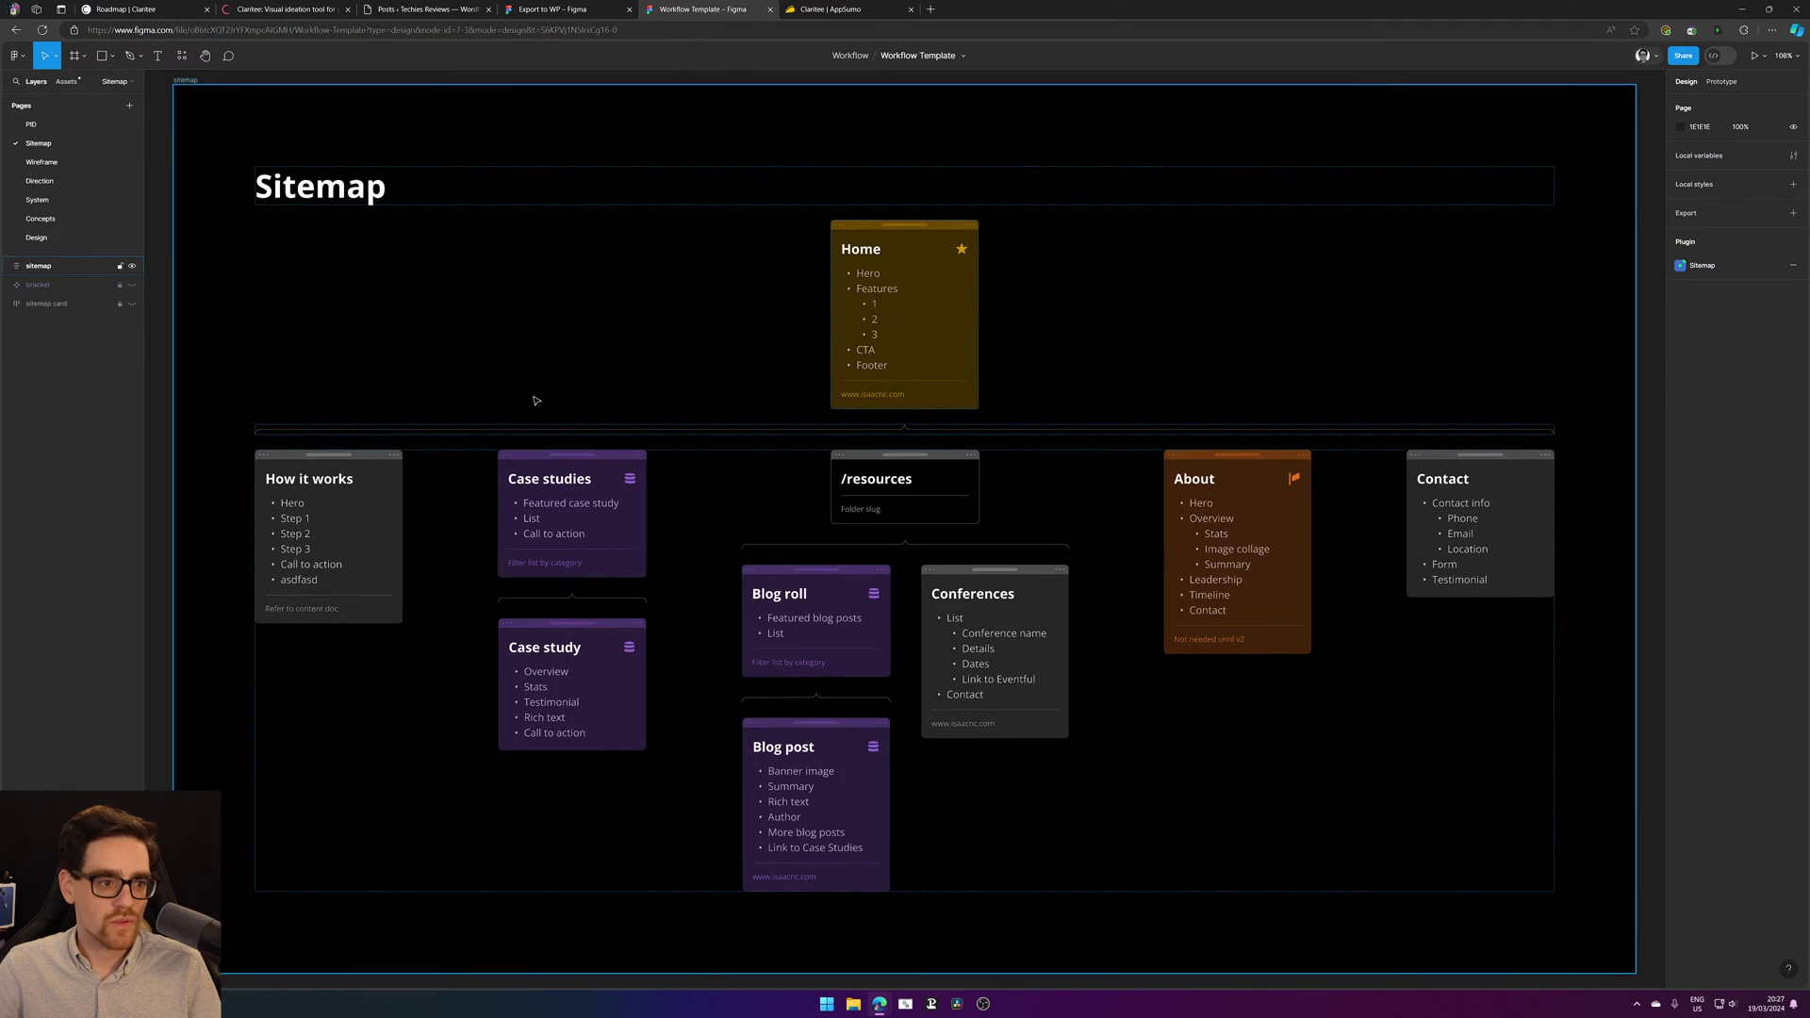
# Step: Try editing the section list text on the Home card of the Figma sitemap
pyautogui.click(887, 290)
pyautogui.doubleClick(887, 290)
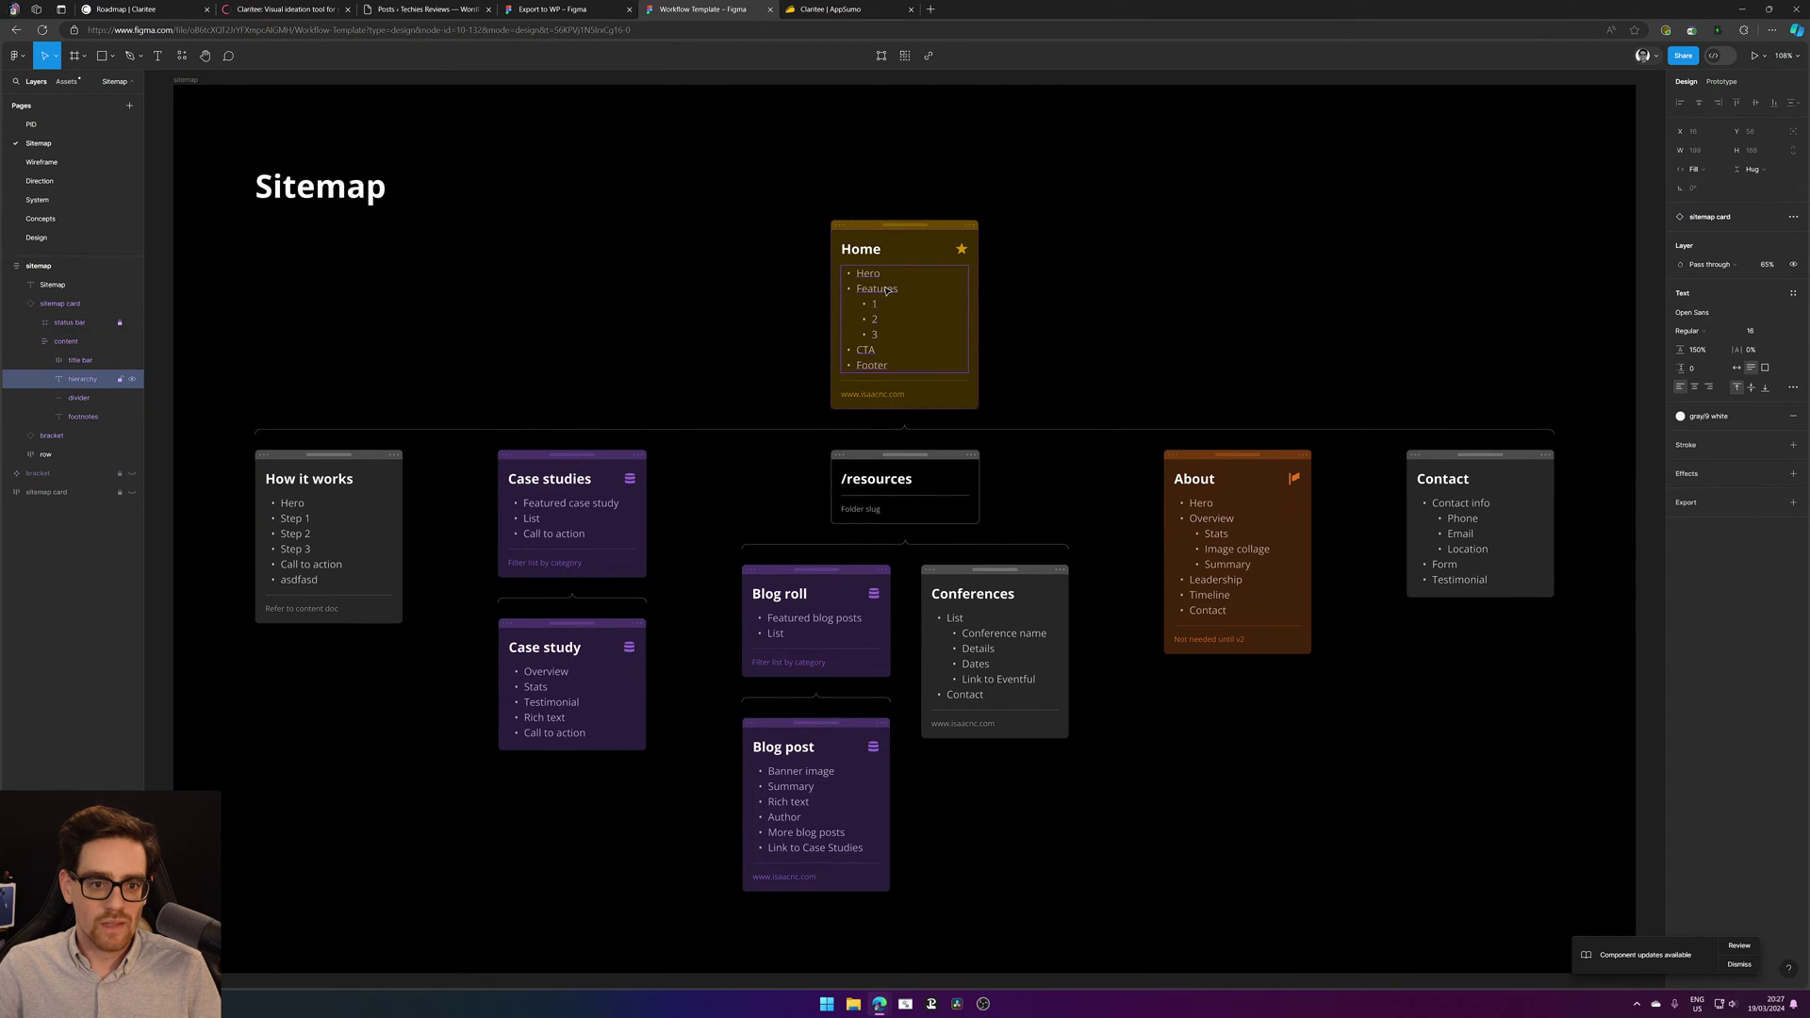
pyautogui.doubleClick(879, 288)
pyautogui.moveTo(889, 366); pyautogui.dragTo(839, 283)
pyautogui.click(899, 296)
pyautogui.write('a')
pyautogui.press('BackSpace')
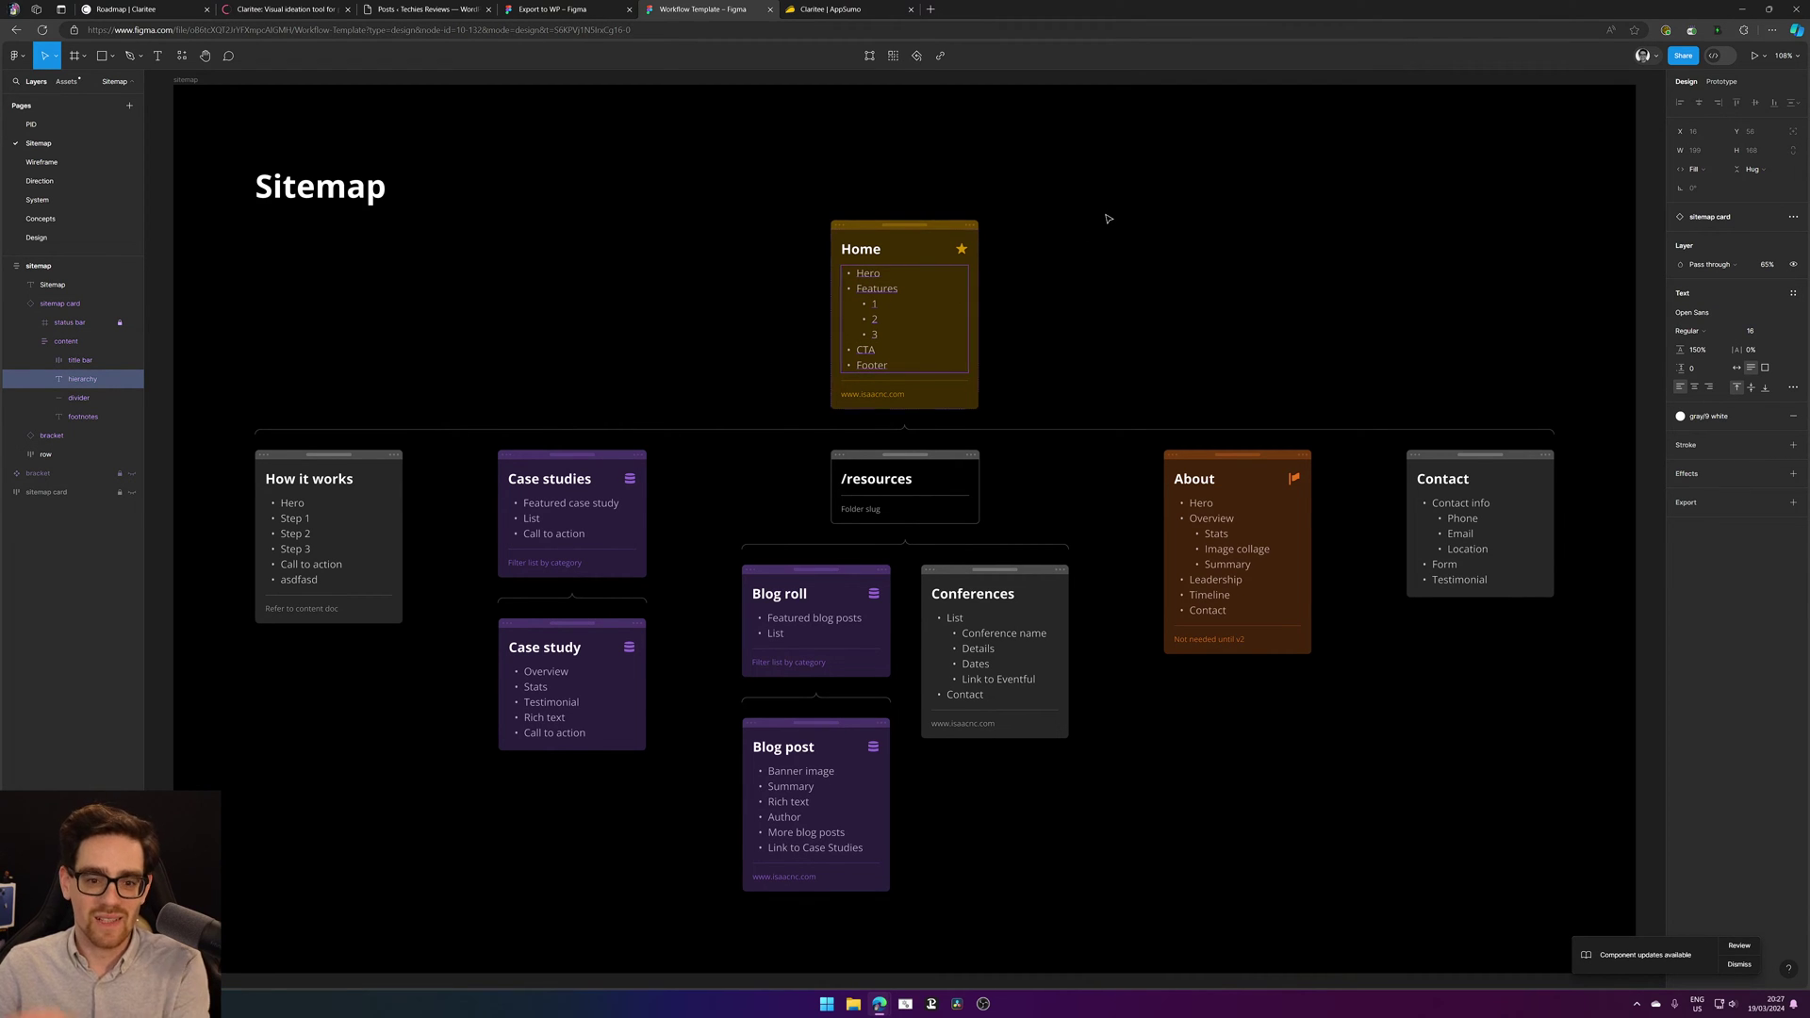
pyautogui.press('Escape')
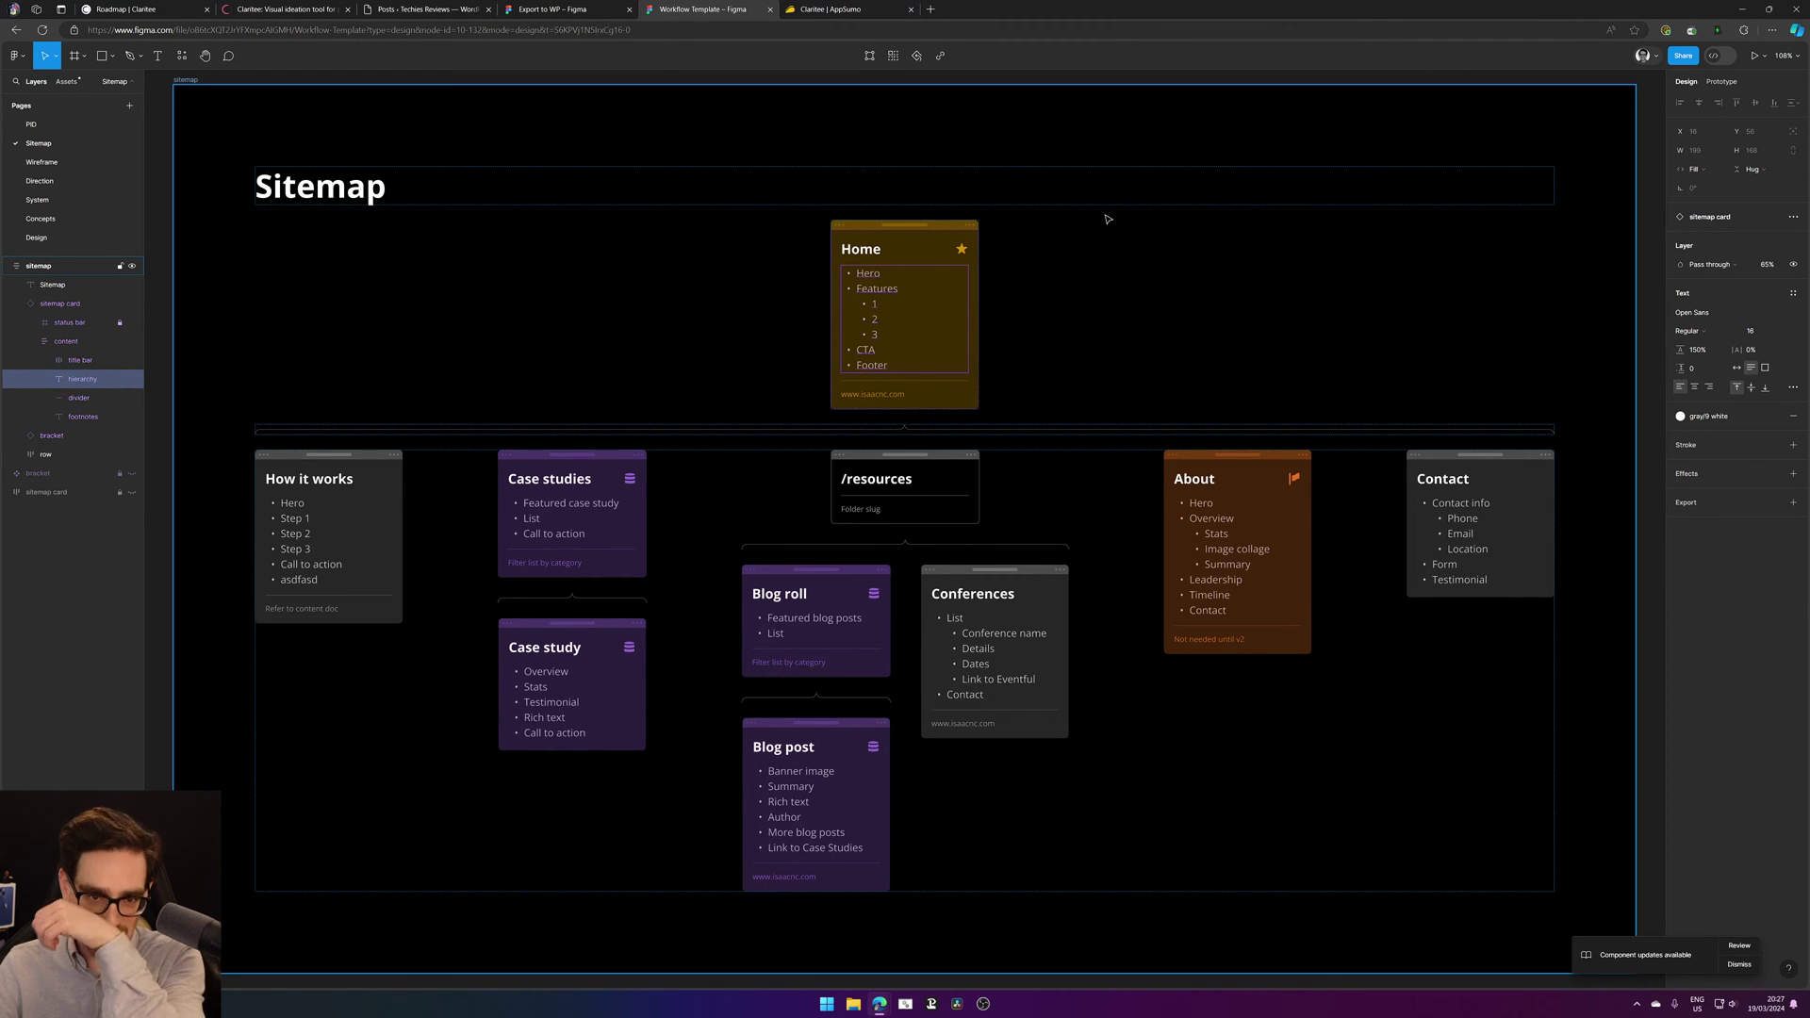
pyautogui.click(1026, 315)
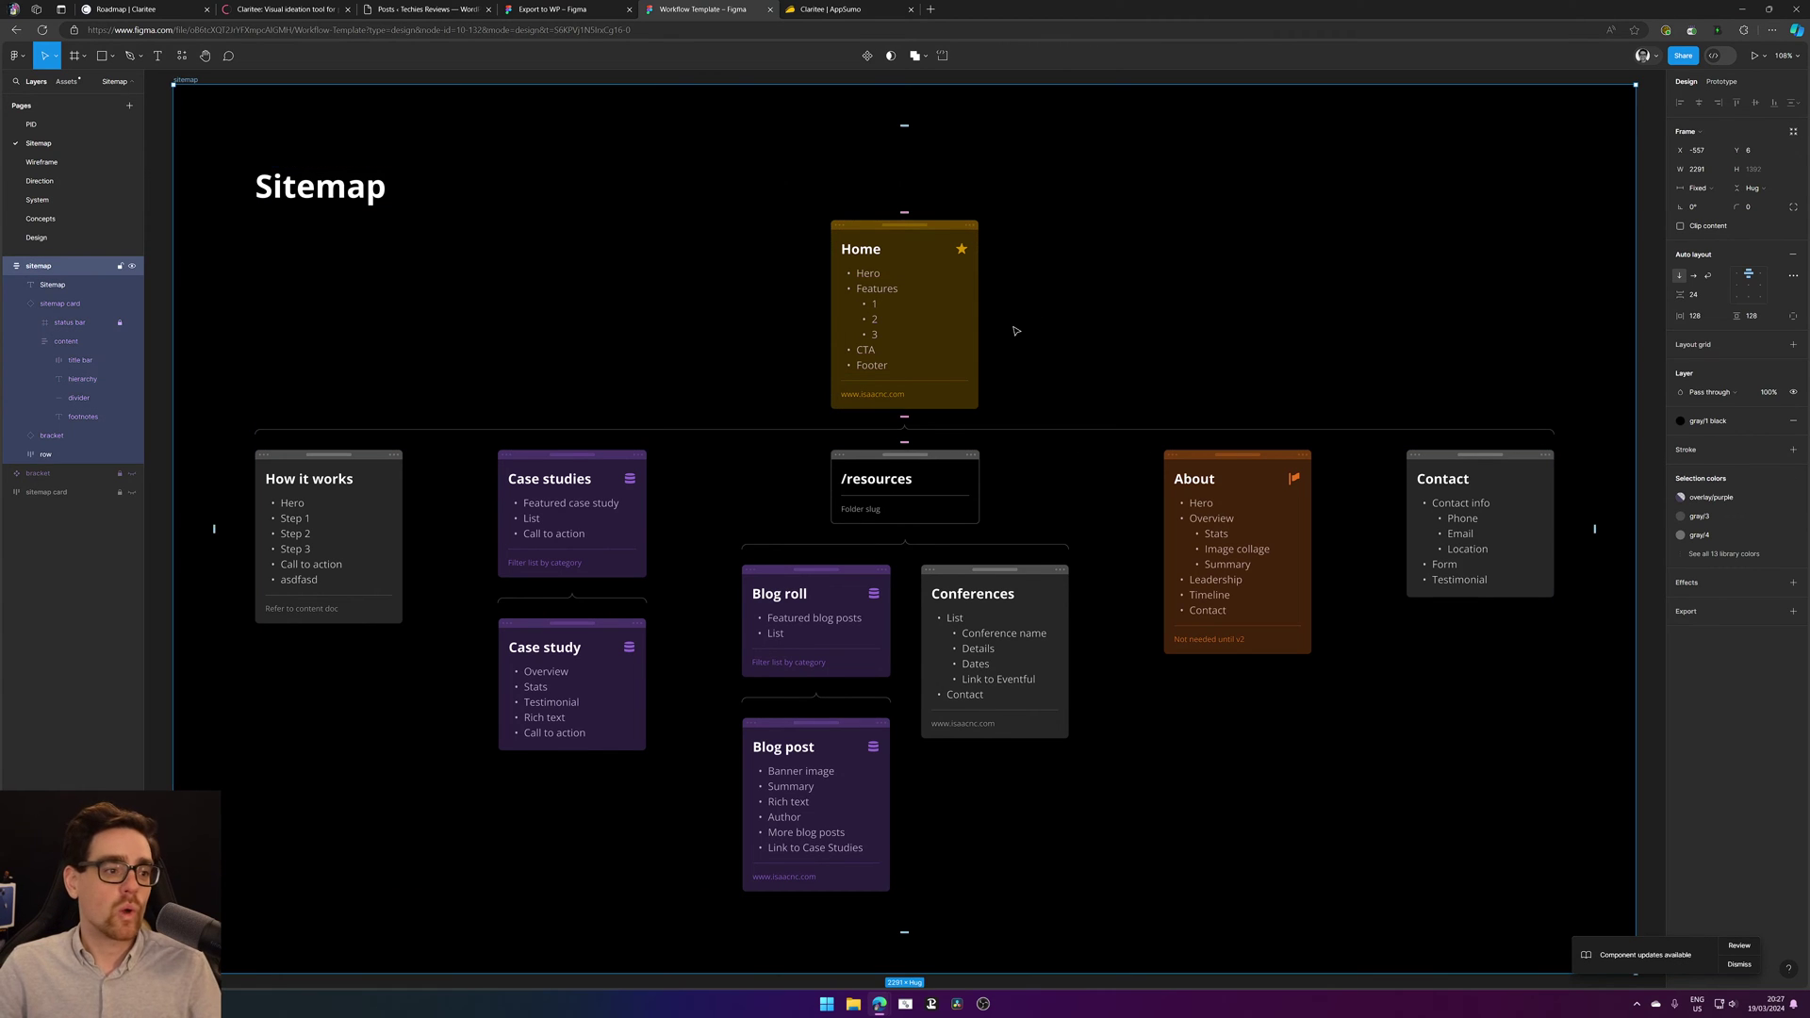
# Step: Look over the whole Figma sitemap frame and select its Home card
pyautogui.scroll(-3, 1018, 325)
pyautogui.scroll(-2, 1002, 335)
pyautogui.click(961, 330)
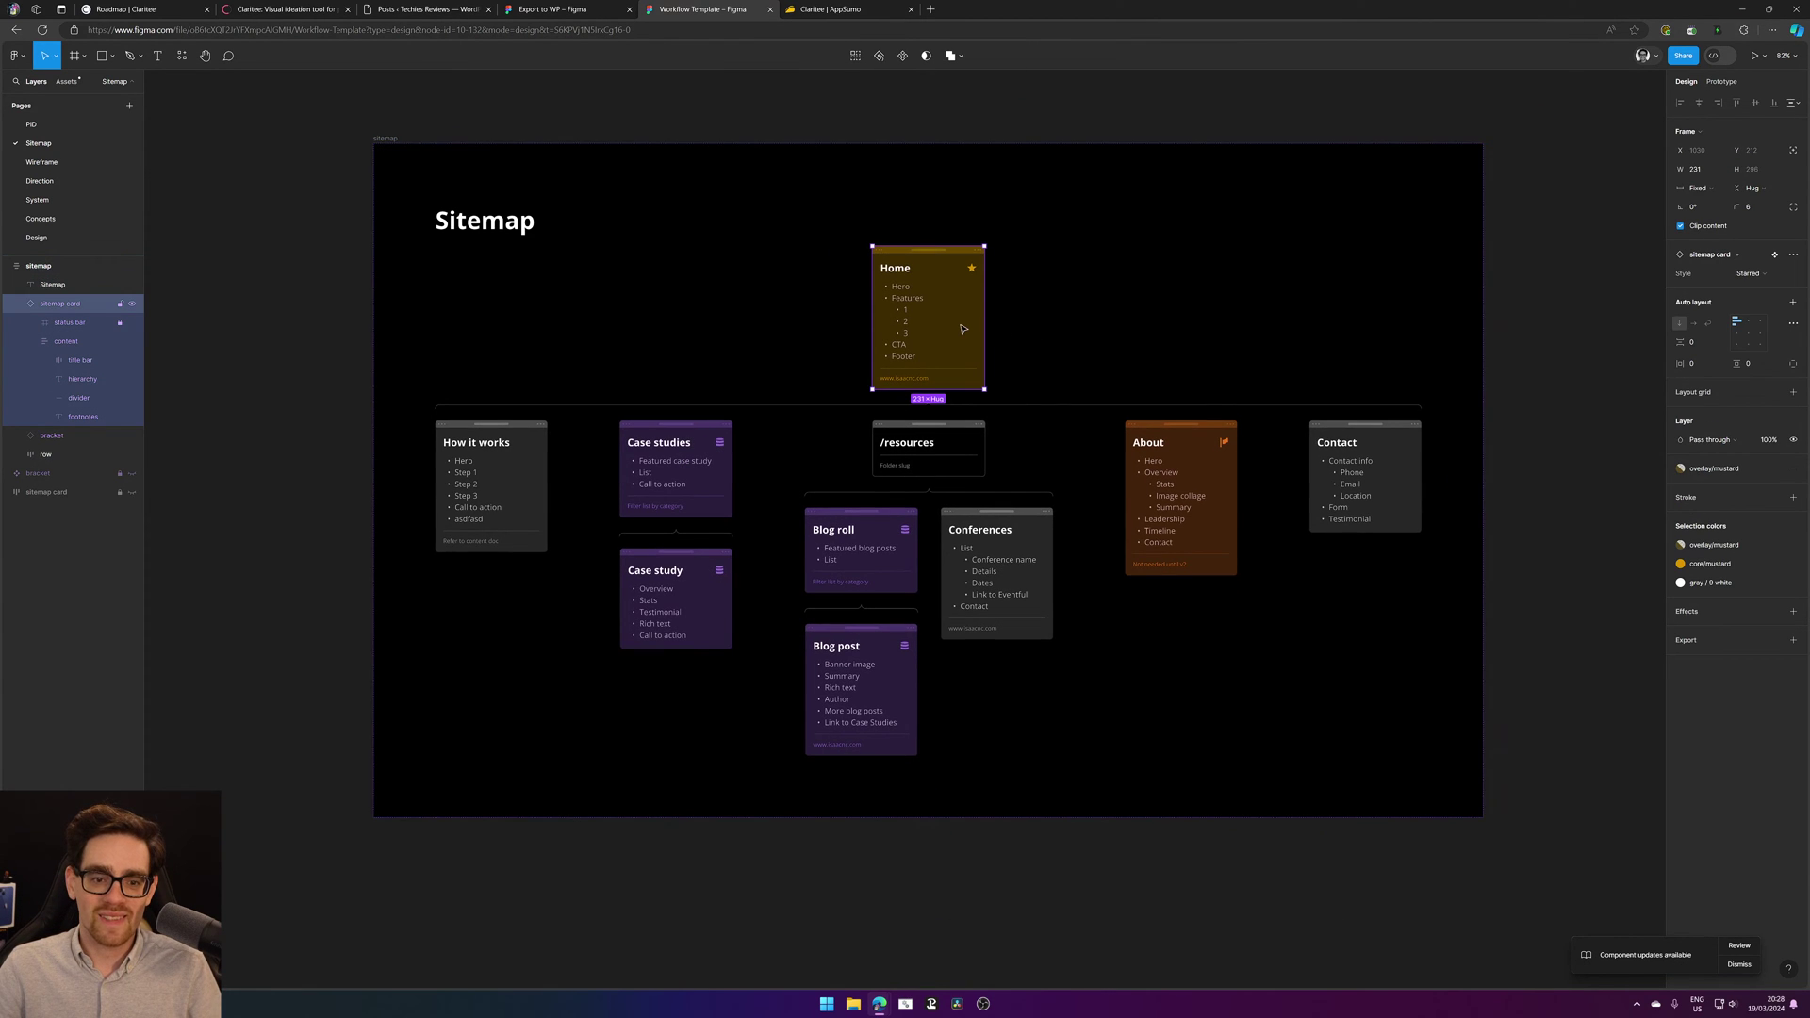
pyautogui.hscroll(5, 1053, 324)
pyautogui.scroll(1, 1053, 324)
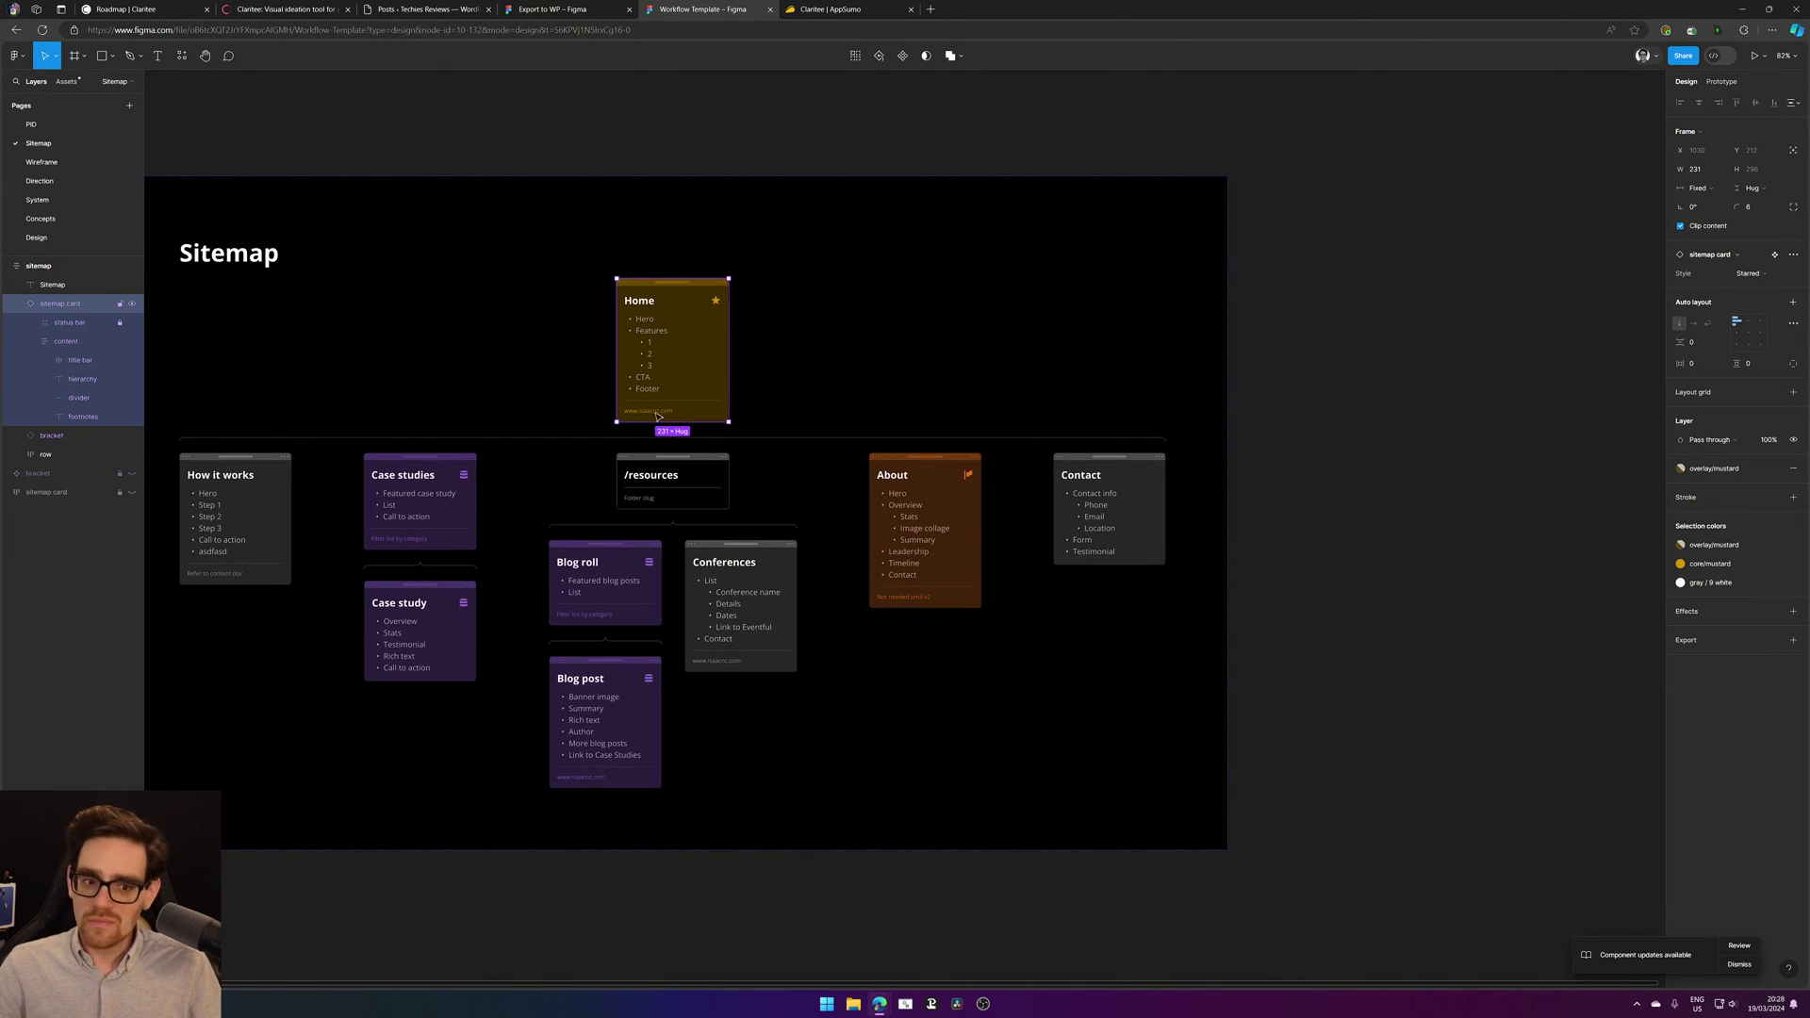
pyautogui.hscroll(-5, 698, 136)
pyautogui.click(948, 182)
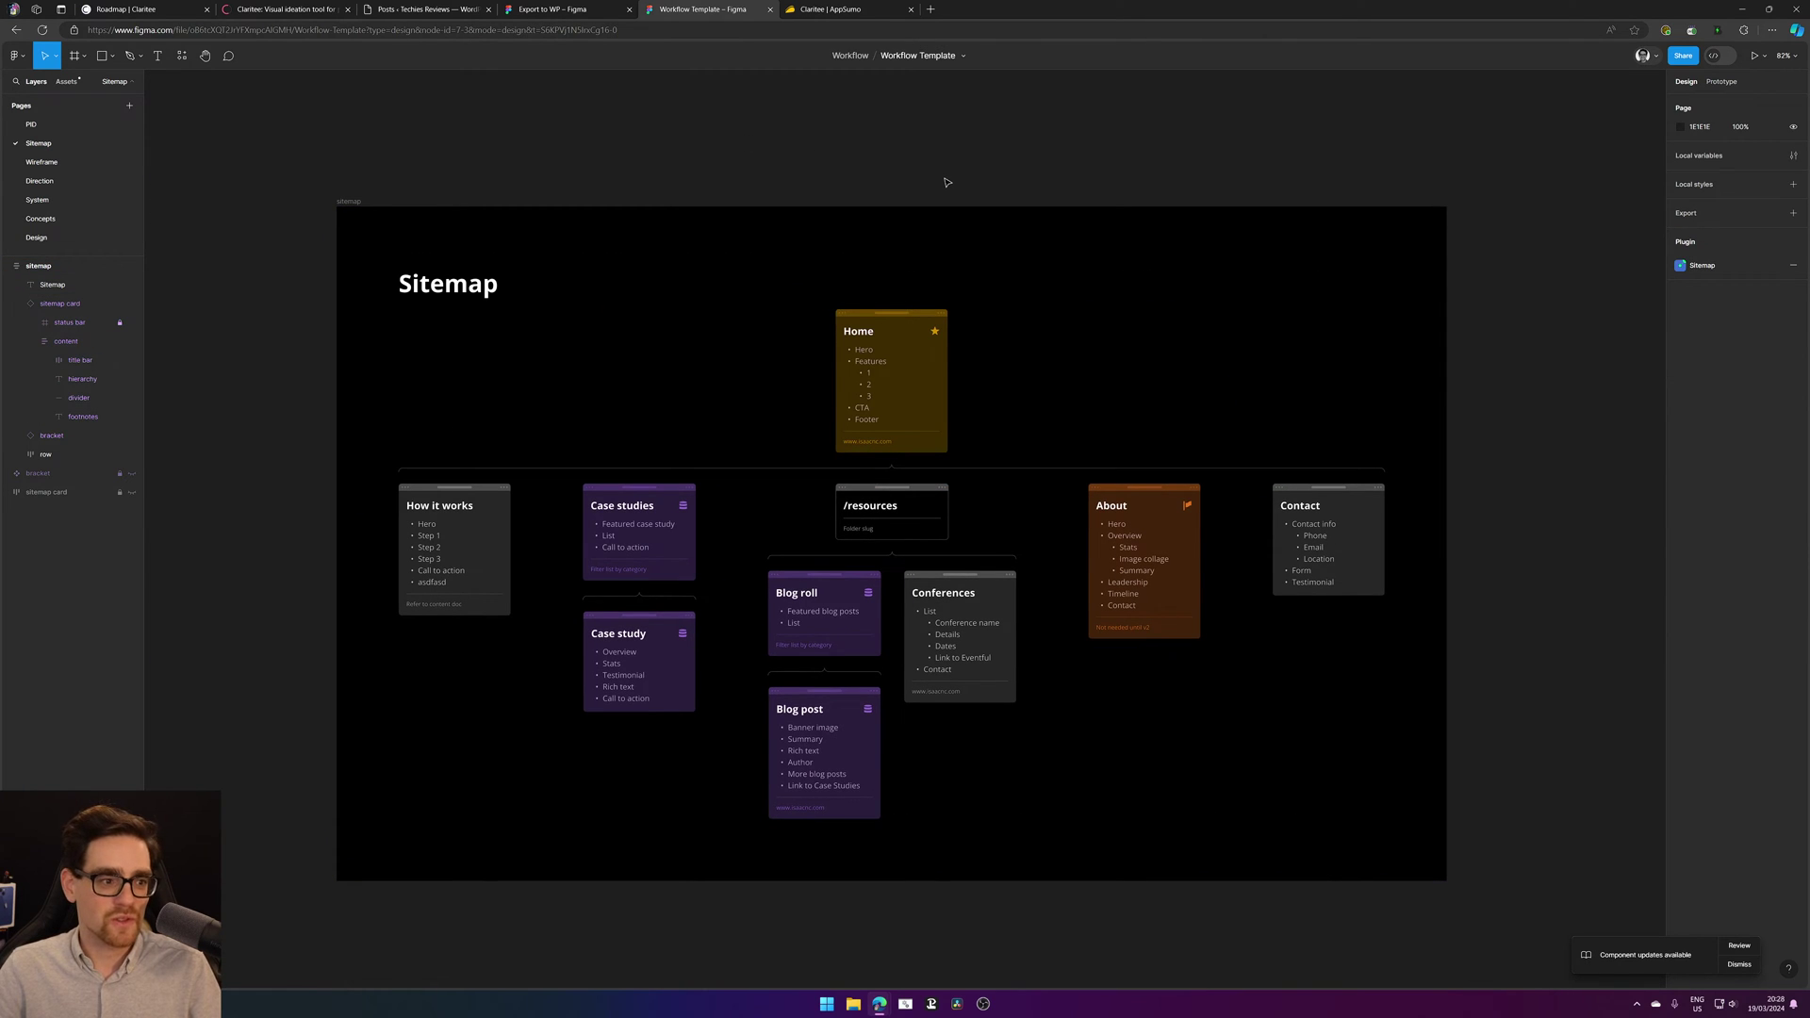
pyautogui.click(863, 332)
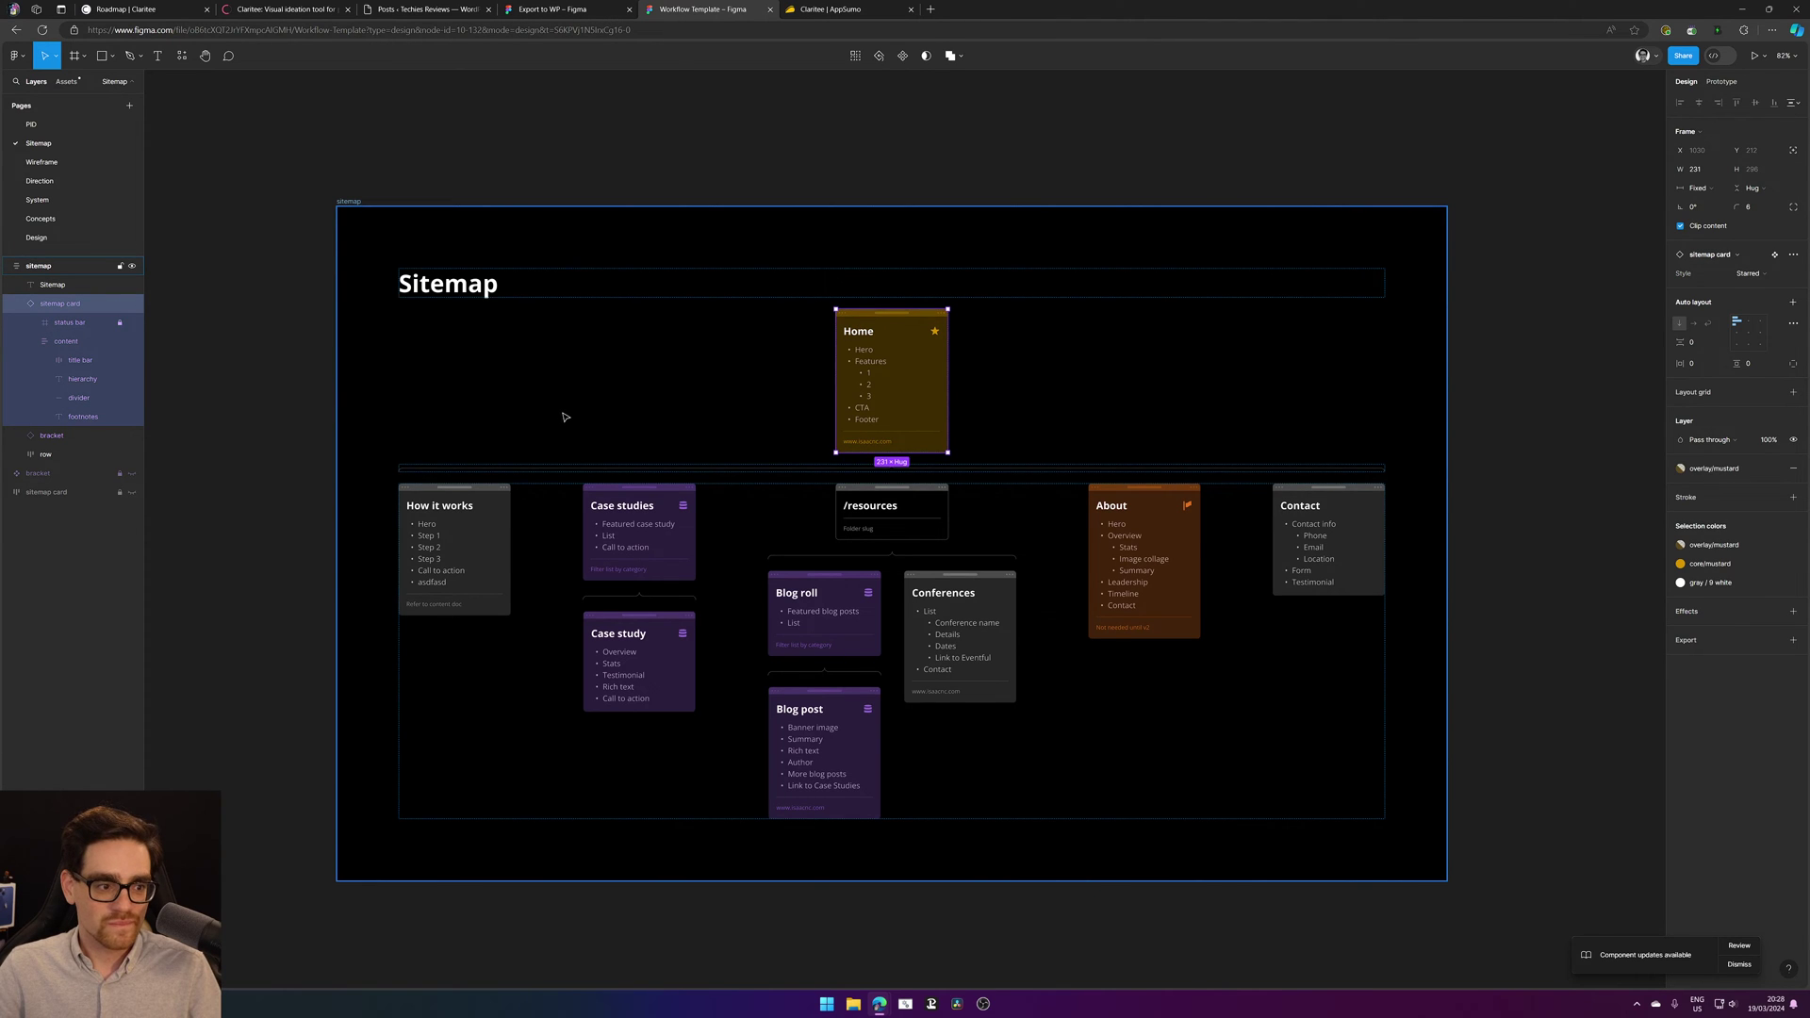
# Step: Close the Workflow Template file and review the "In the works!" column of the Claritee roadmap
pyautogui.middleClick(686, 4)
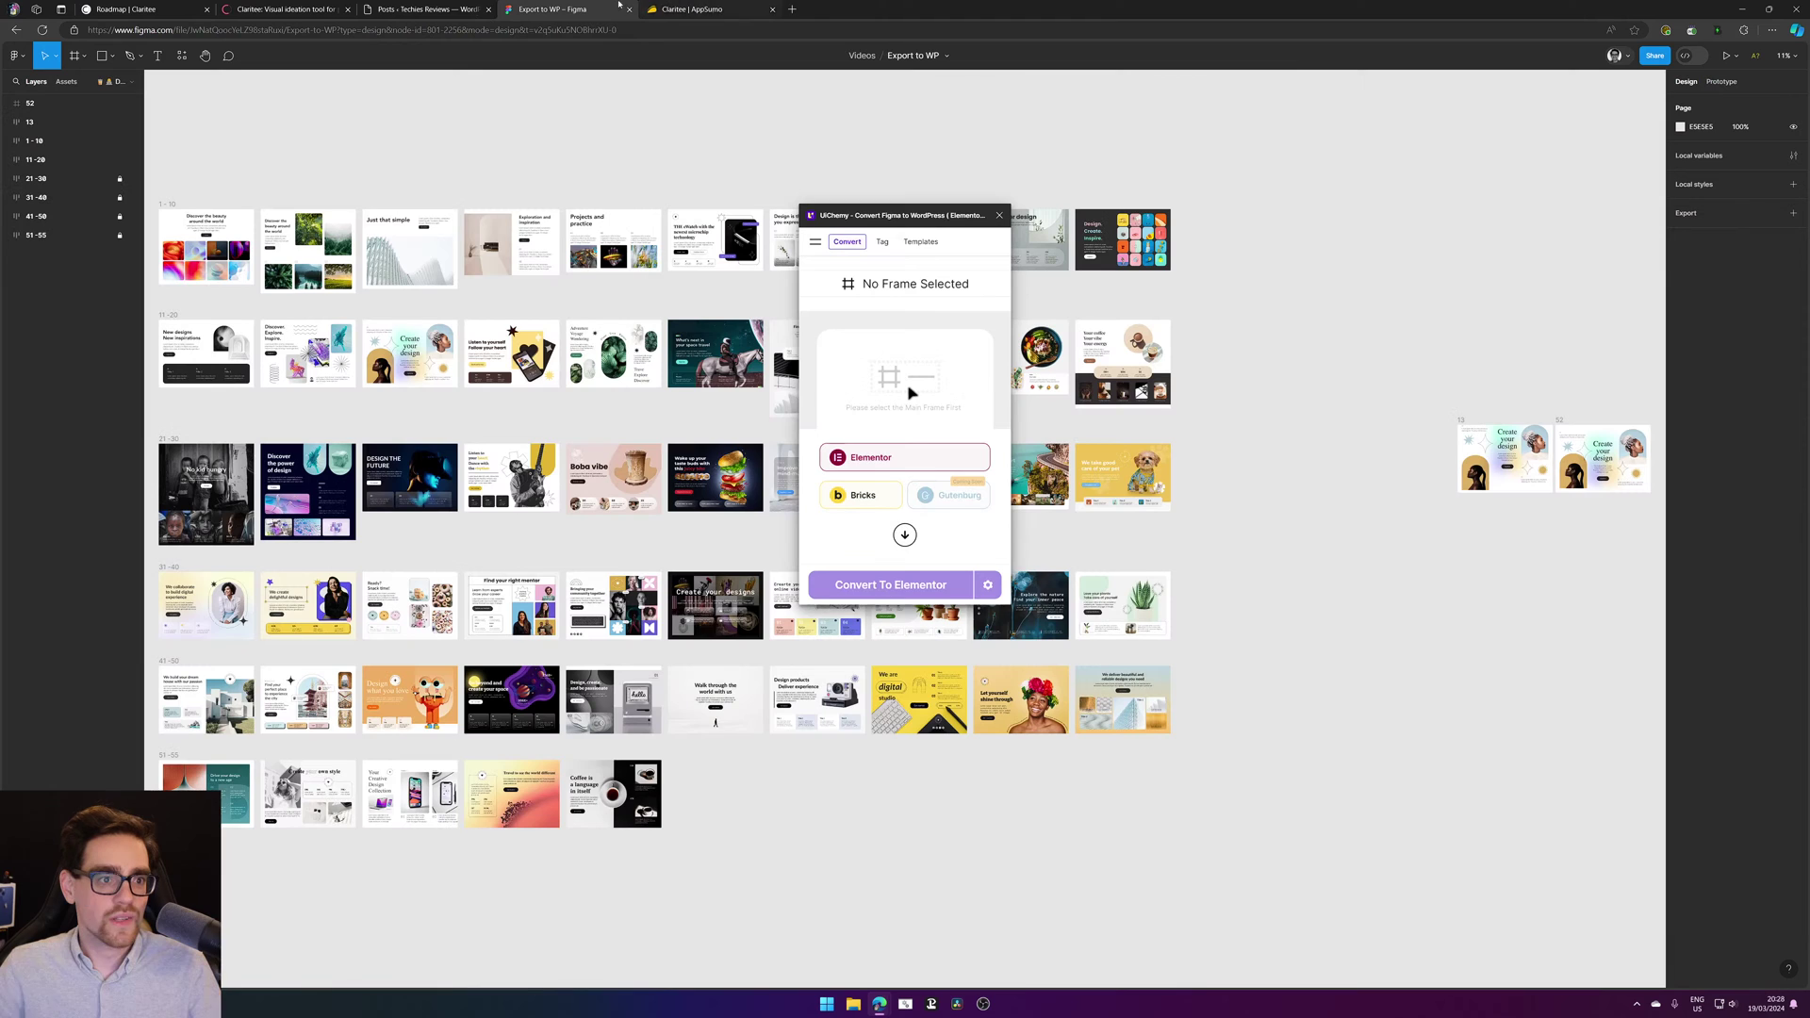
pyautogui.click(160, 4)
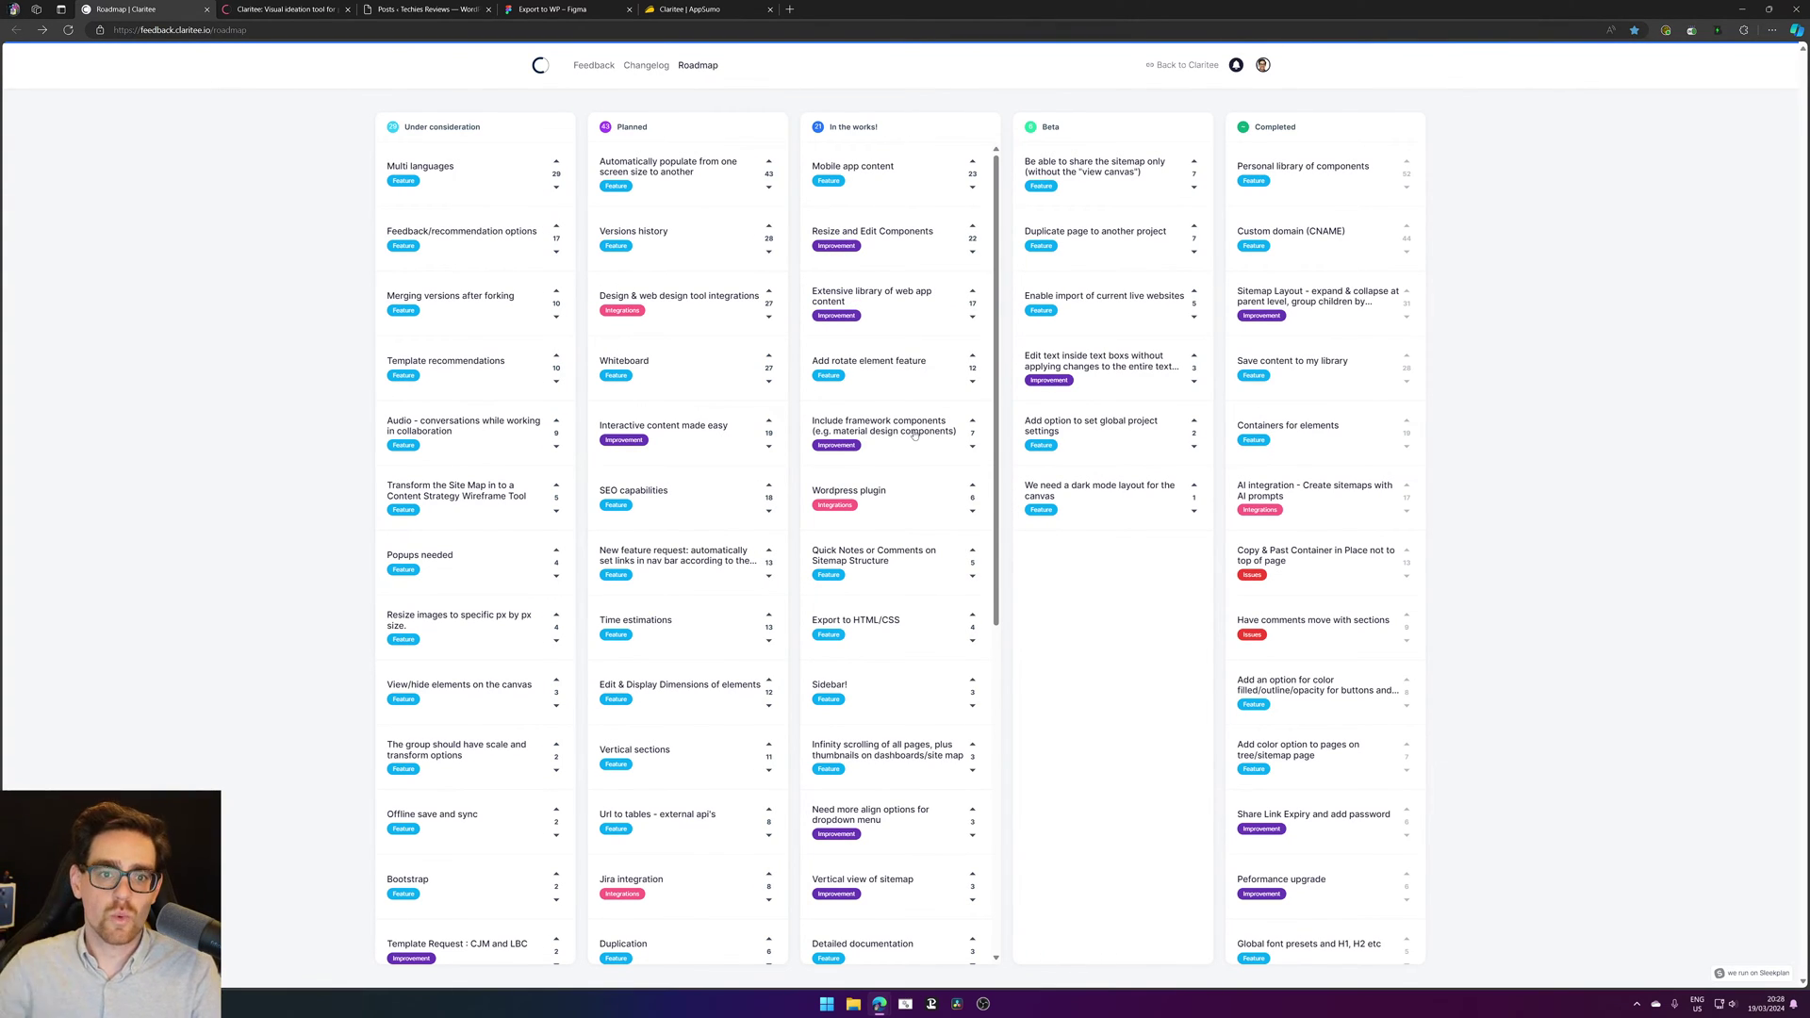
pyautogui.scroll(-6, 859, 544)
pyautogui.scroll(6, 858, 544)
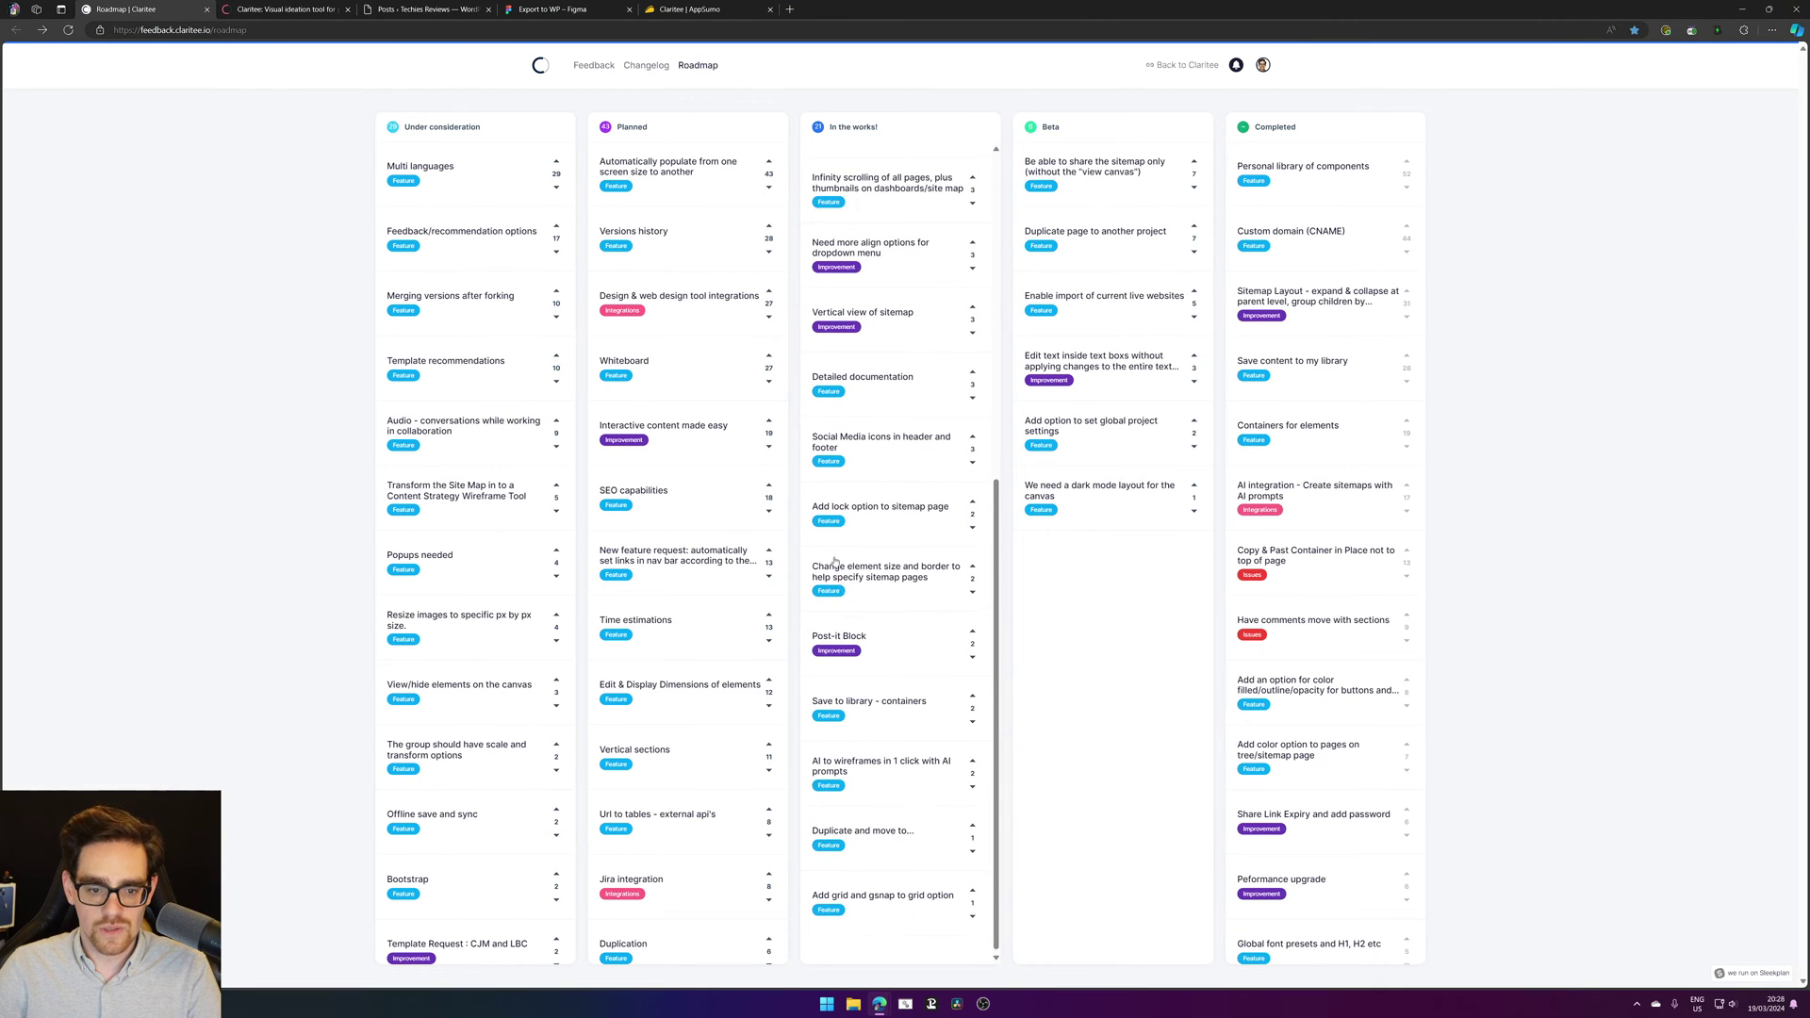
# Step: Switch to Claritee's AppSumo page and highlight its lifetime deal price
pyautogui.click(747, 6)
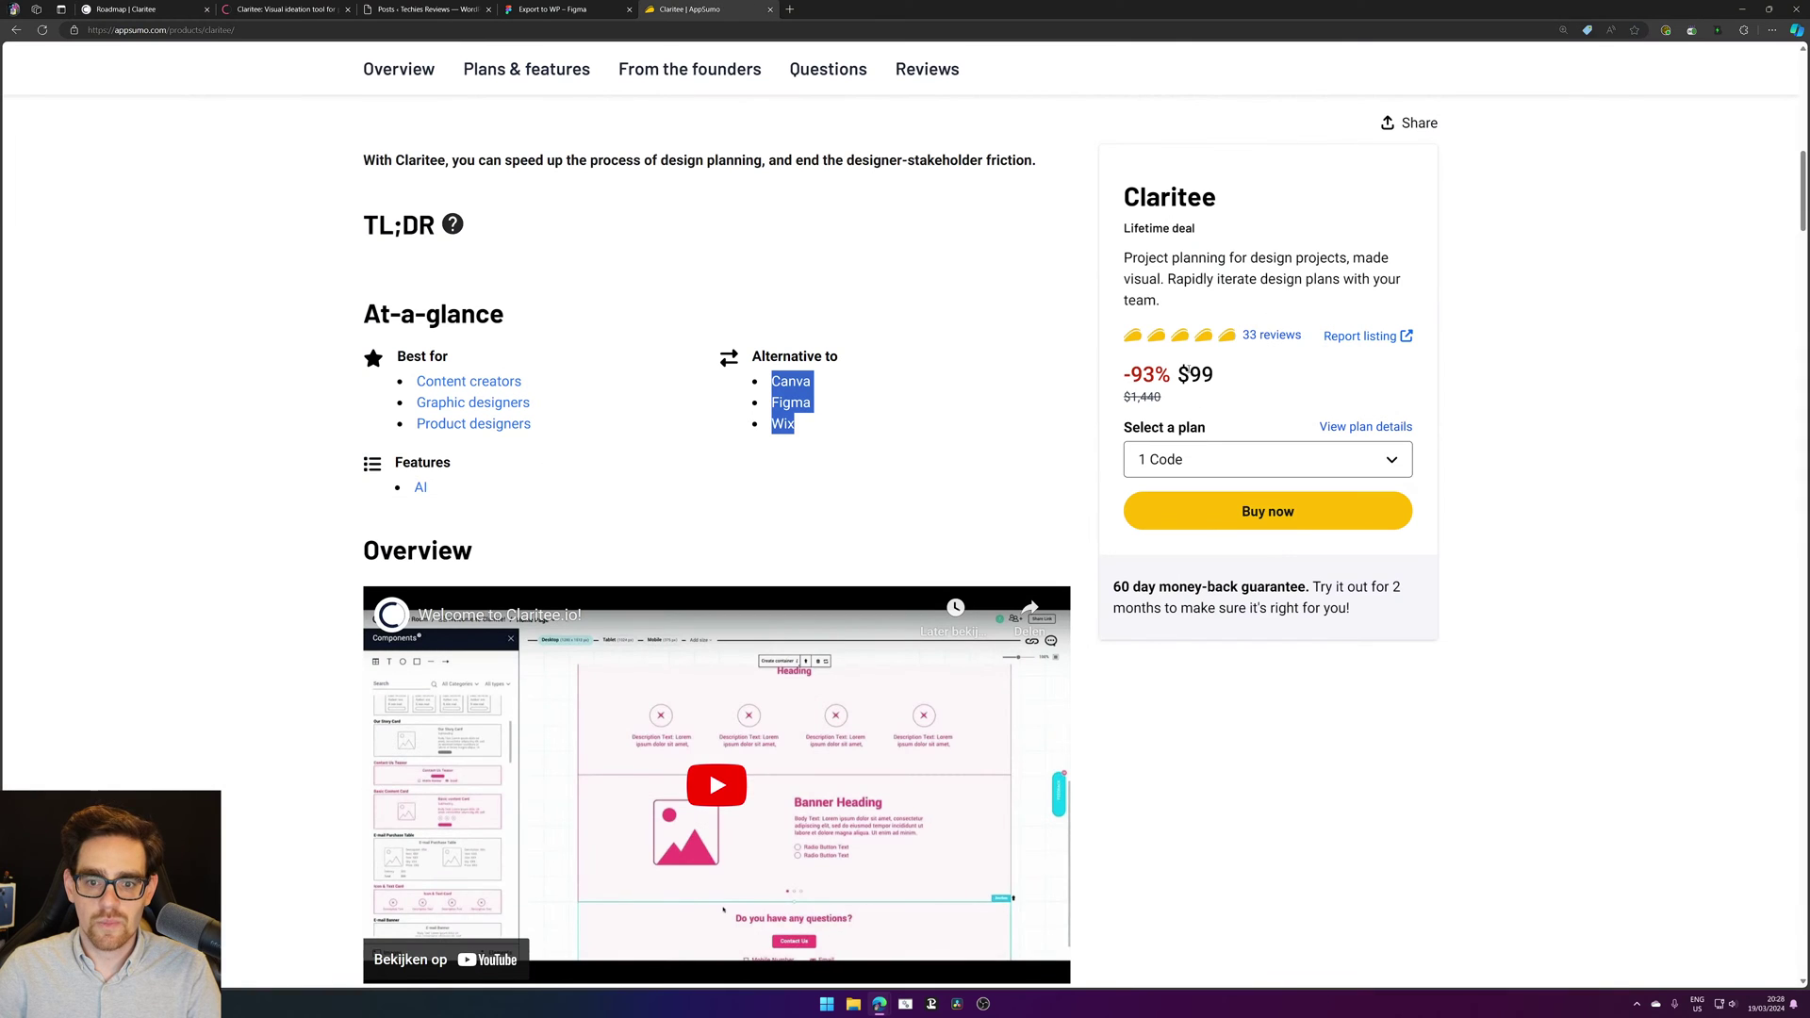
pyautogui.click(1173, 376)
pyautogui.moveTo(1177, 375); pyautogui.dragTo(1214, 375)
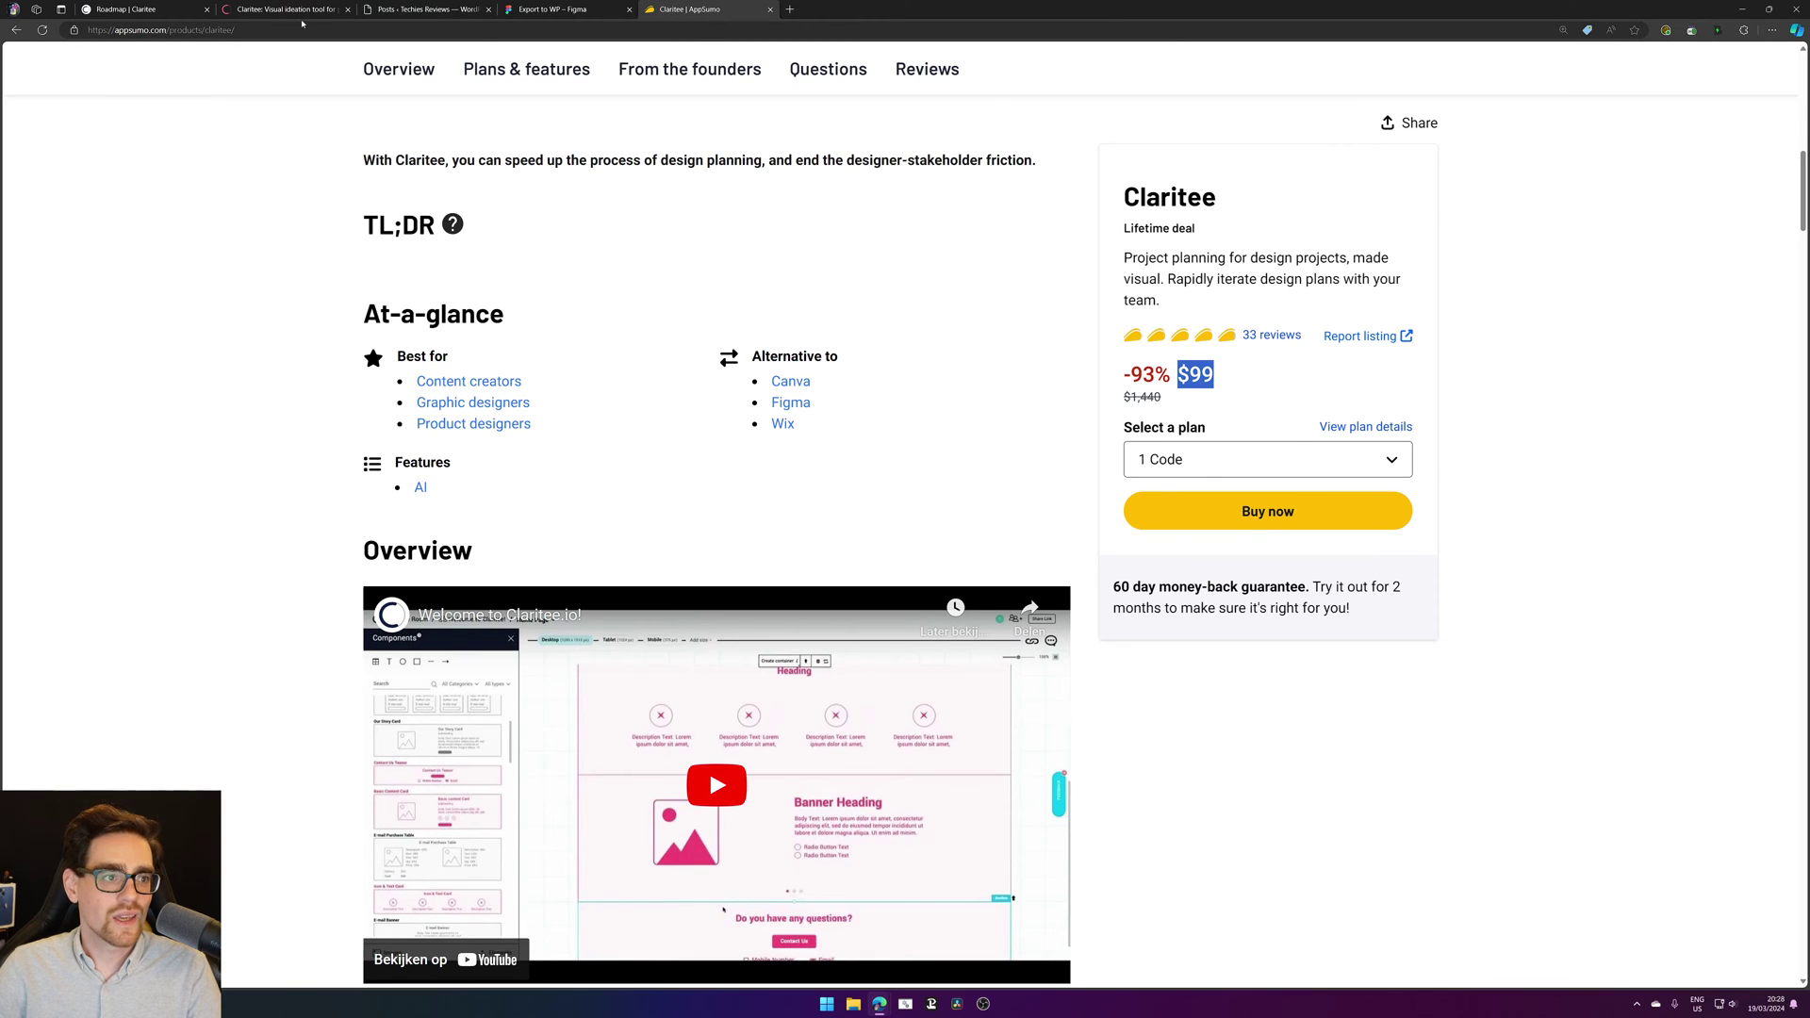
# Step: Make the AppSumo page the first browser tab and return to the Claritee sitemap
pyautogui.moveTo(706, 7); pyautogui.dragTo(136, 7)
pyautogui.click(327, 6)
pyautogui.click(387, 8)
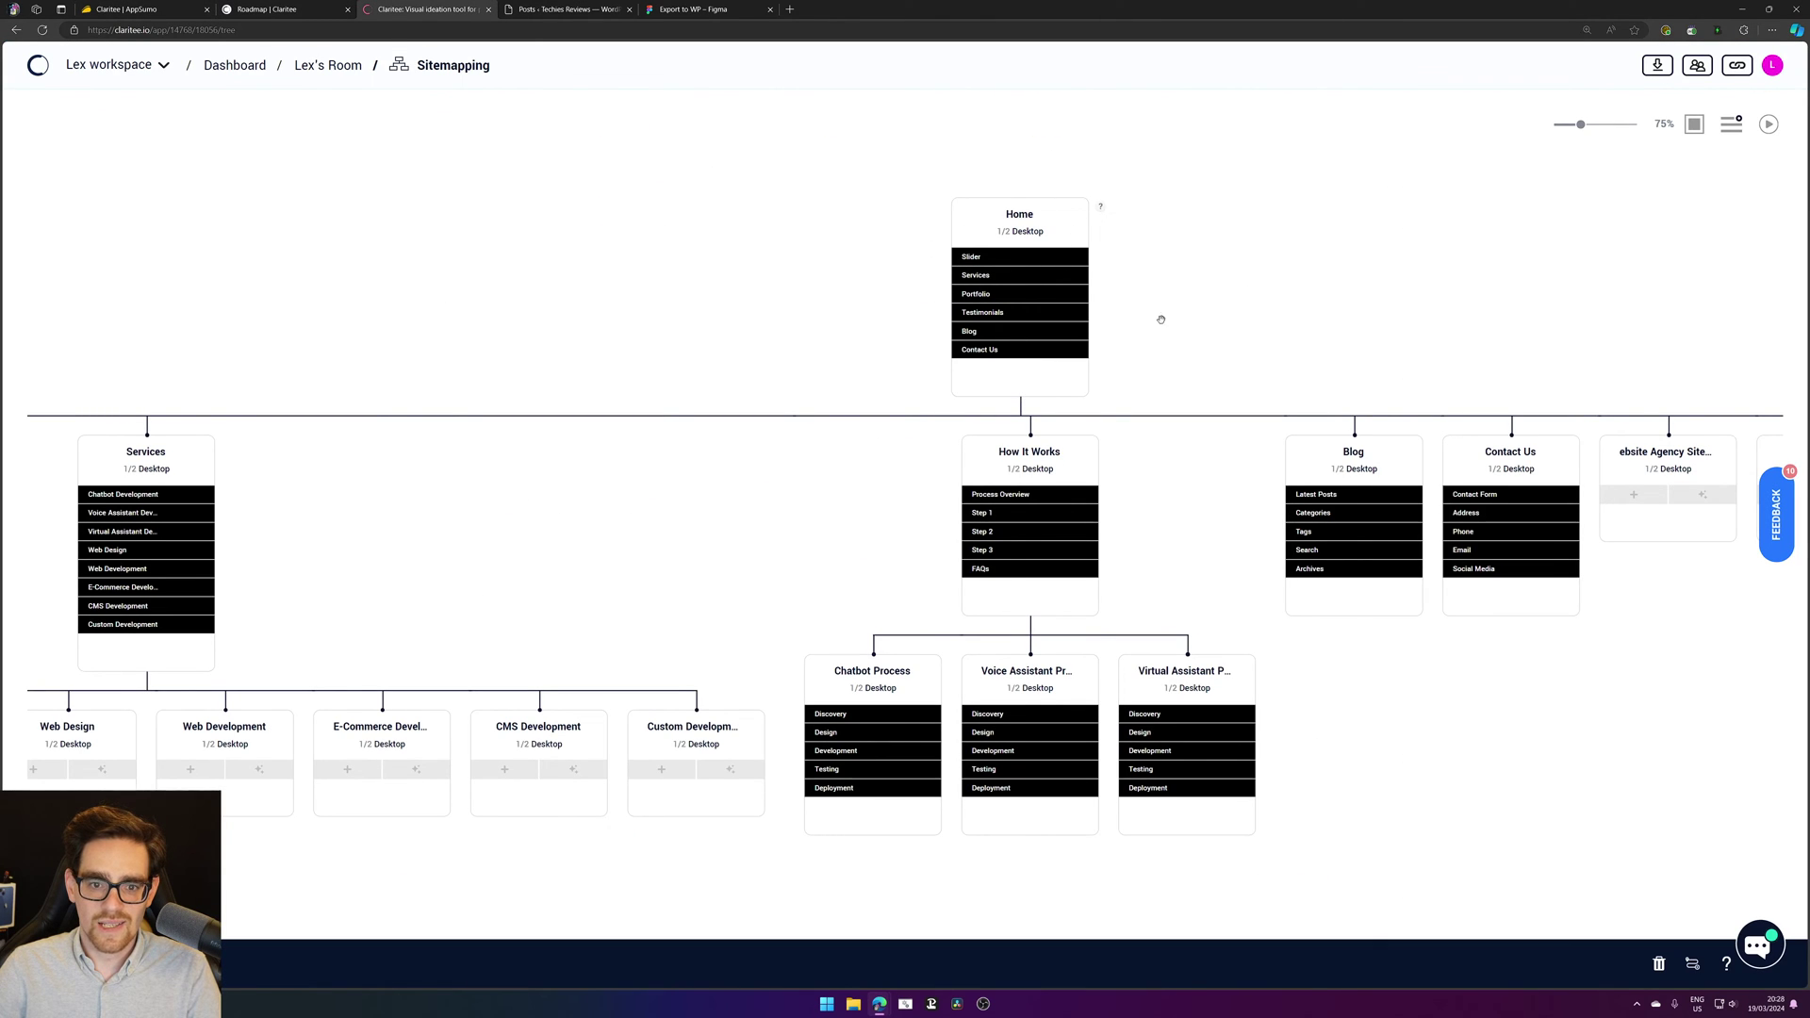
# Step: Rename the Home page's Contact Us section to "Hello" in the Claritee sitemap
pyautogui.moveTo(986, 381)
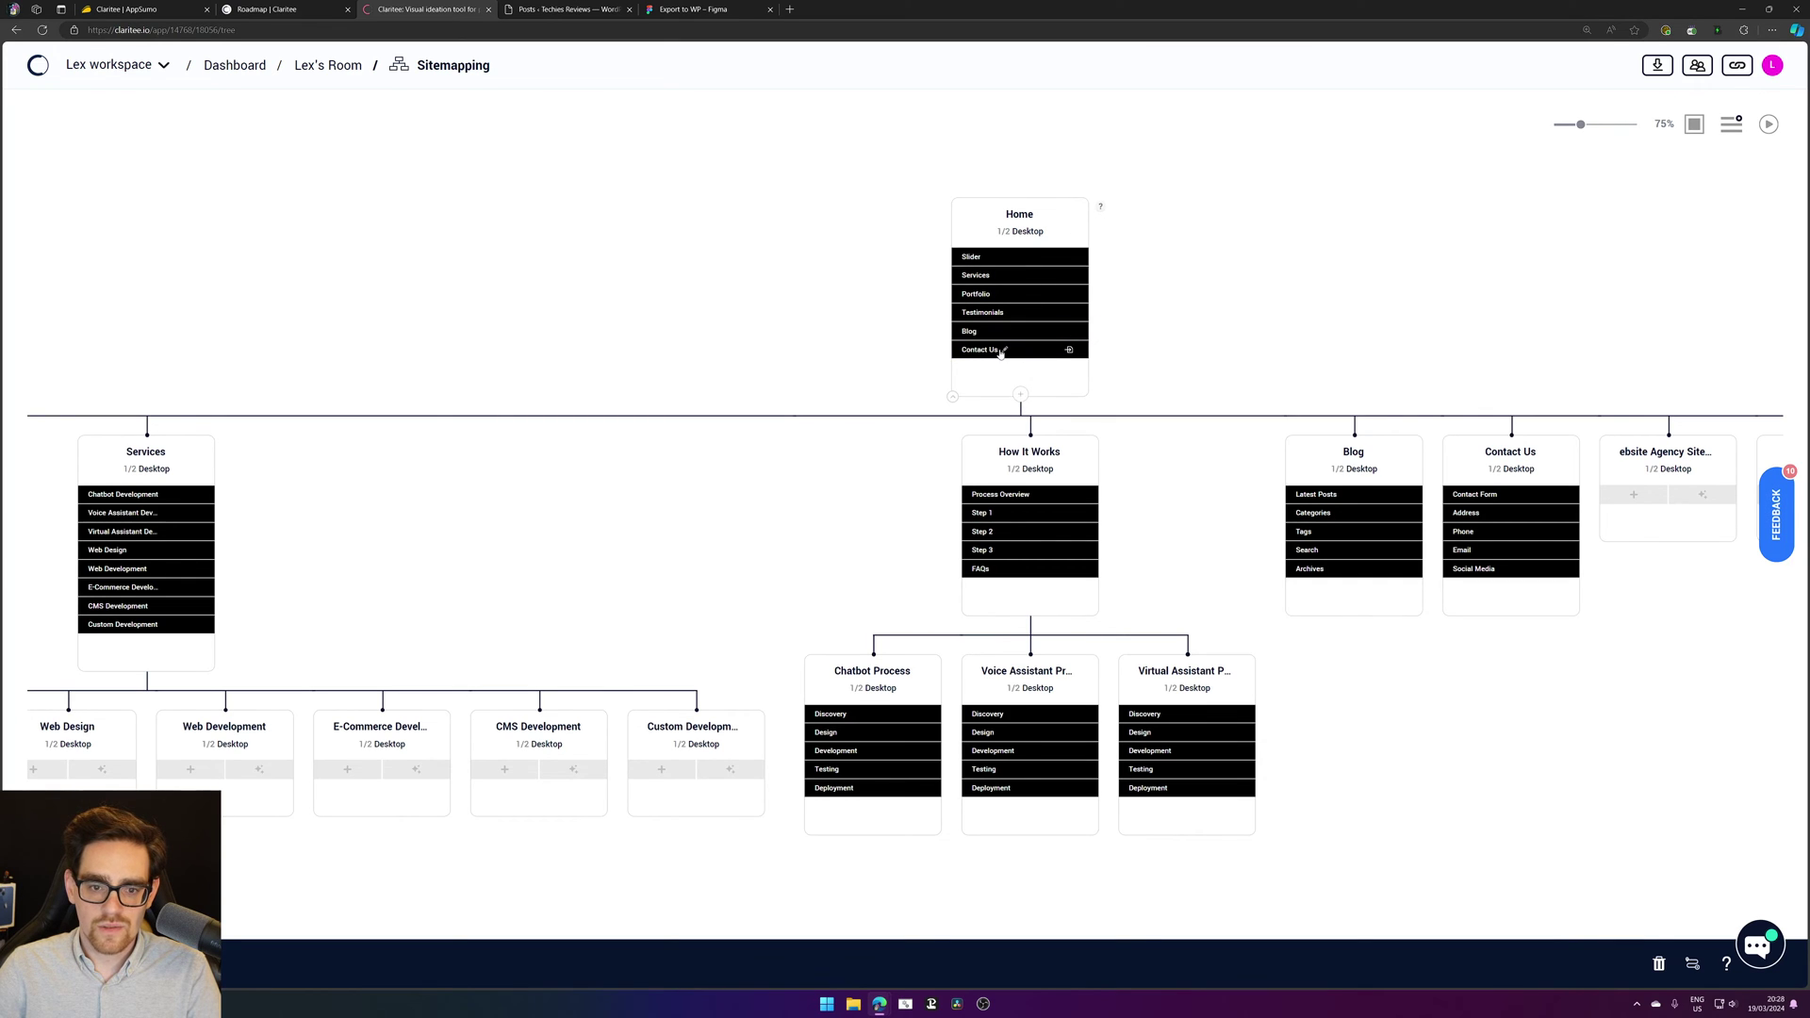
pyautogui.click(1003, 351)
pyautogui.write('Hello')
pyautogui.press('Return')
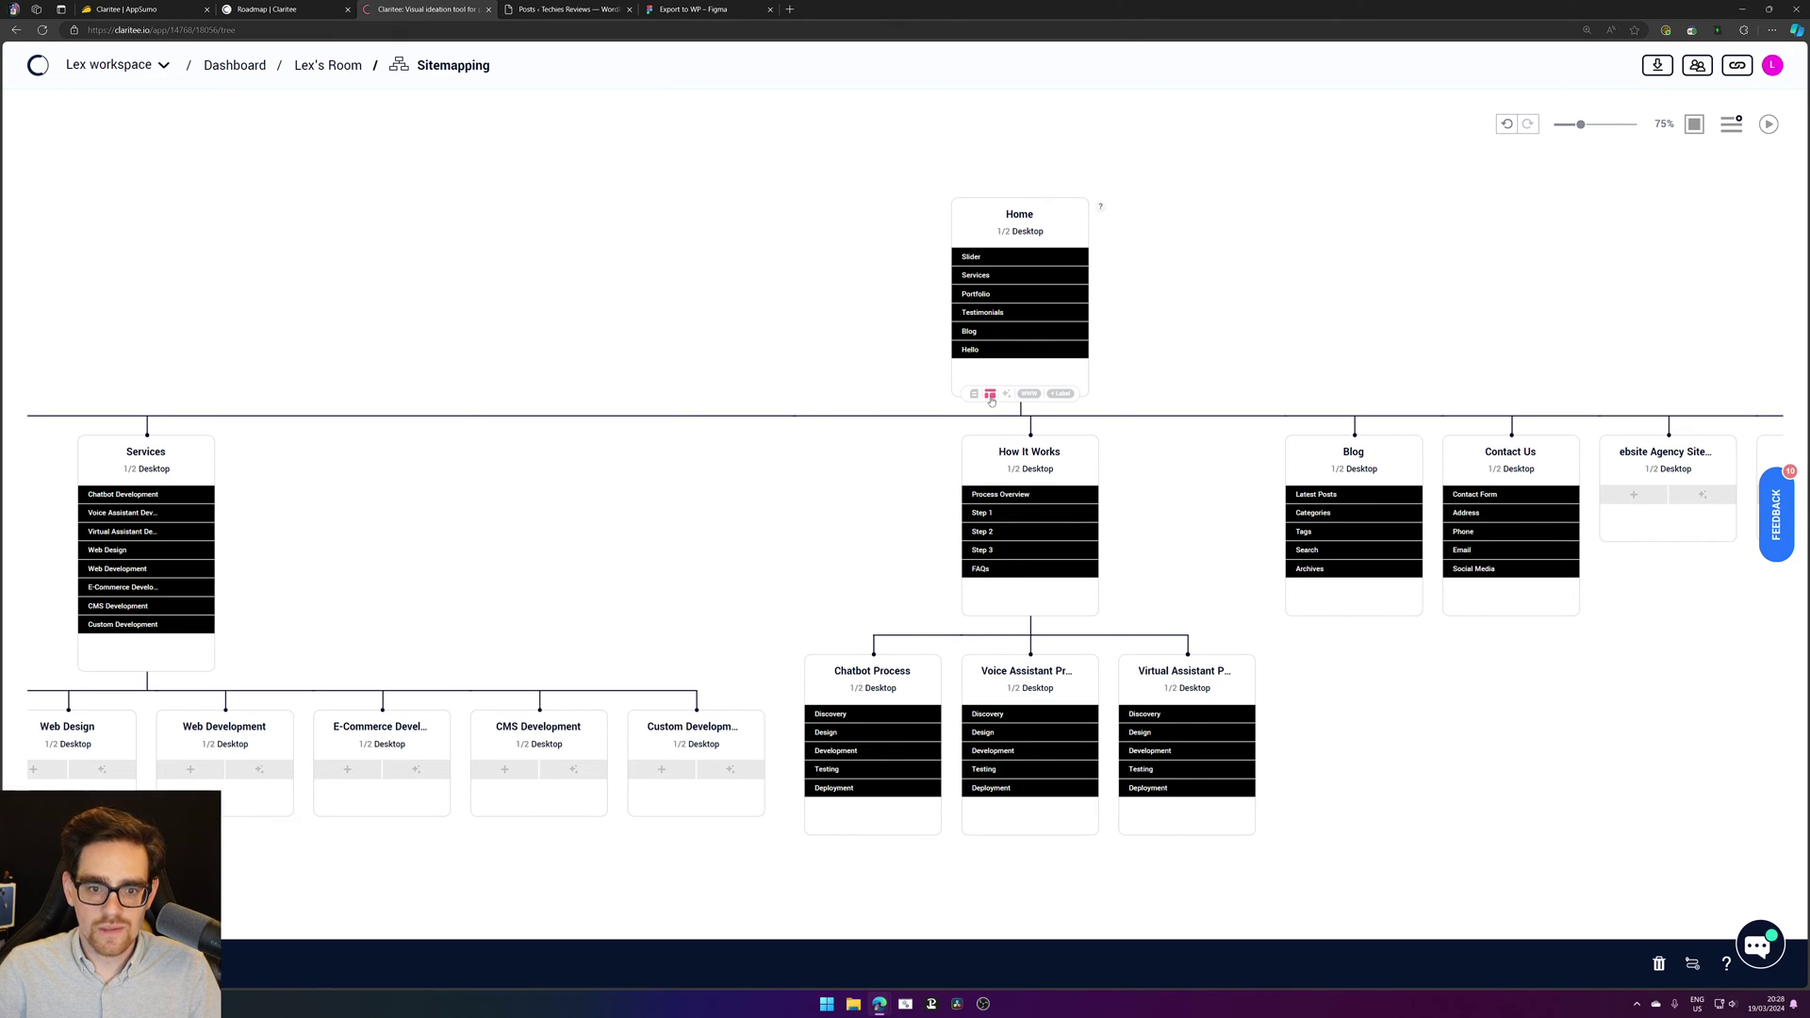
# Step: Add a label beneath the Home page and a new section below its Hello section
pyautogui.click(1061, 394)
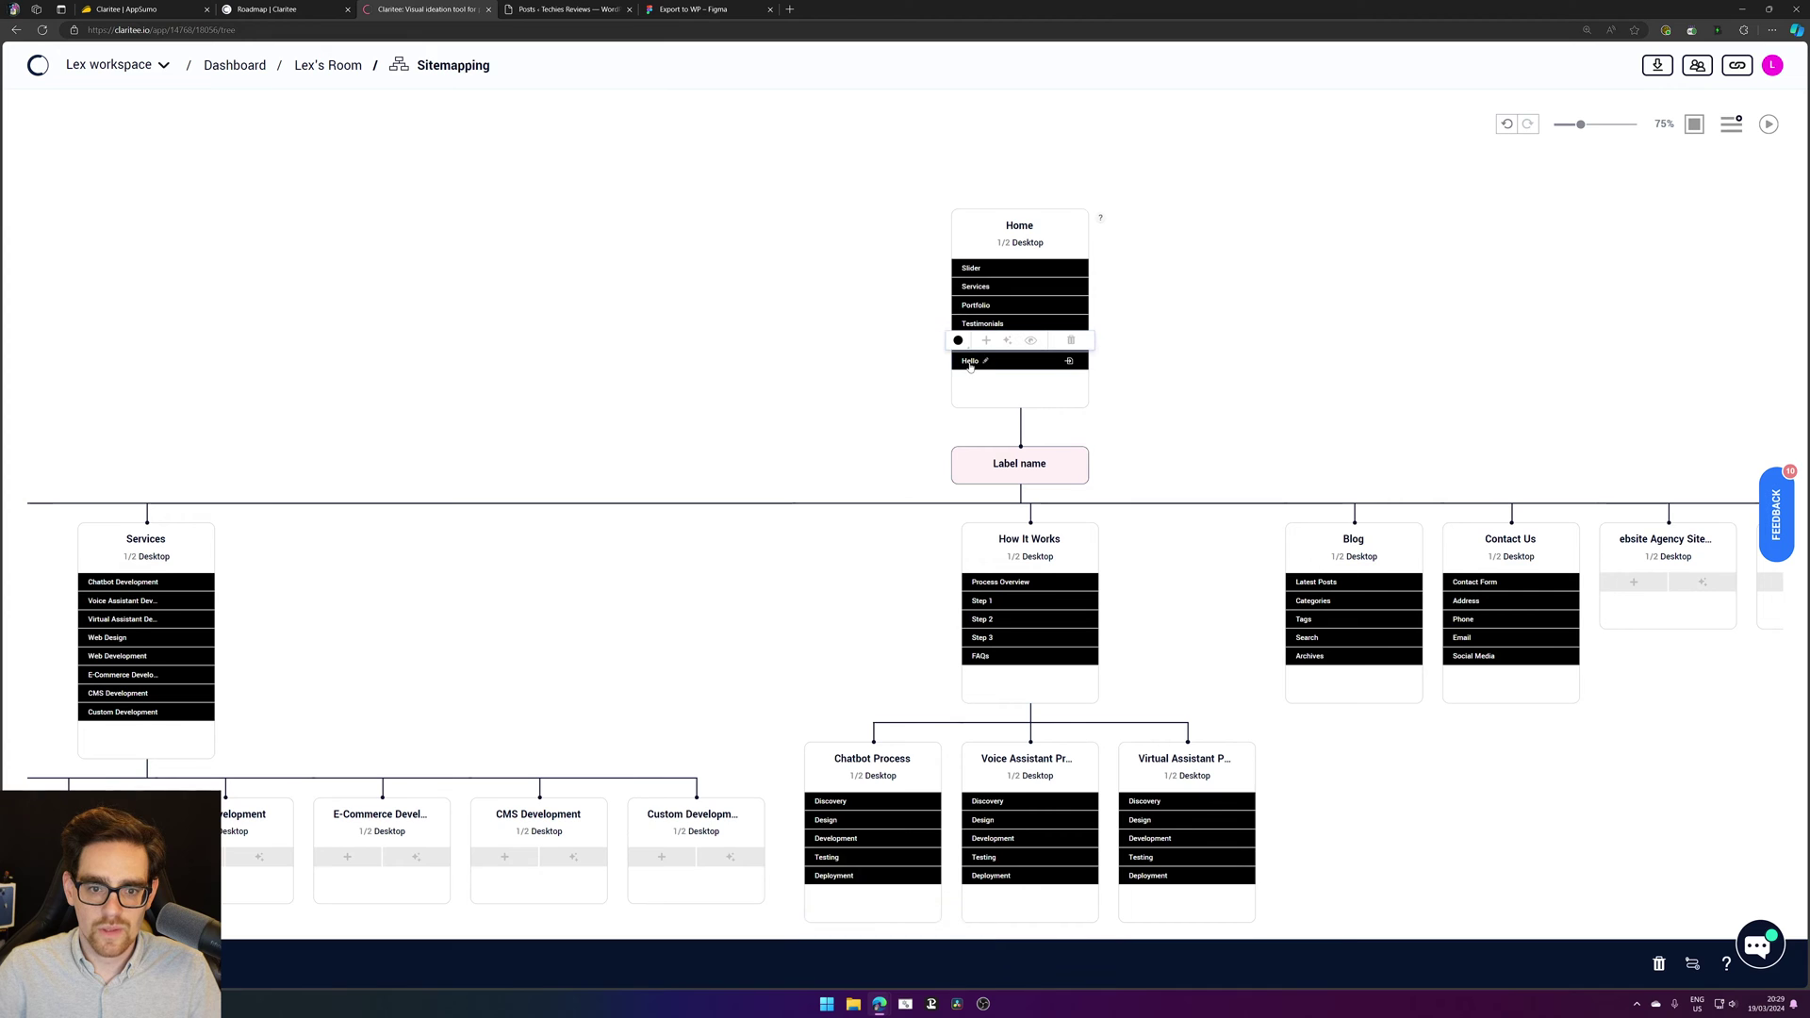
pyautogui.click(986, 341)
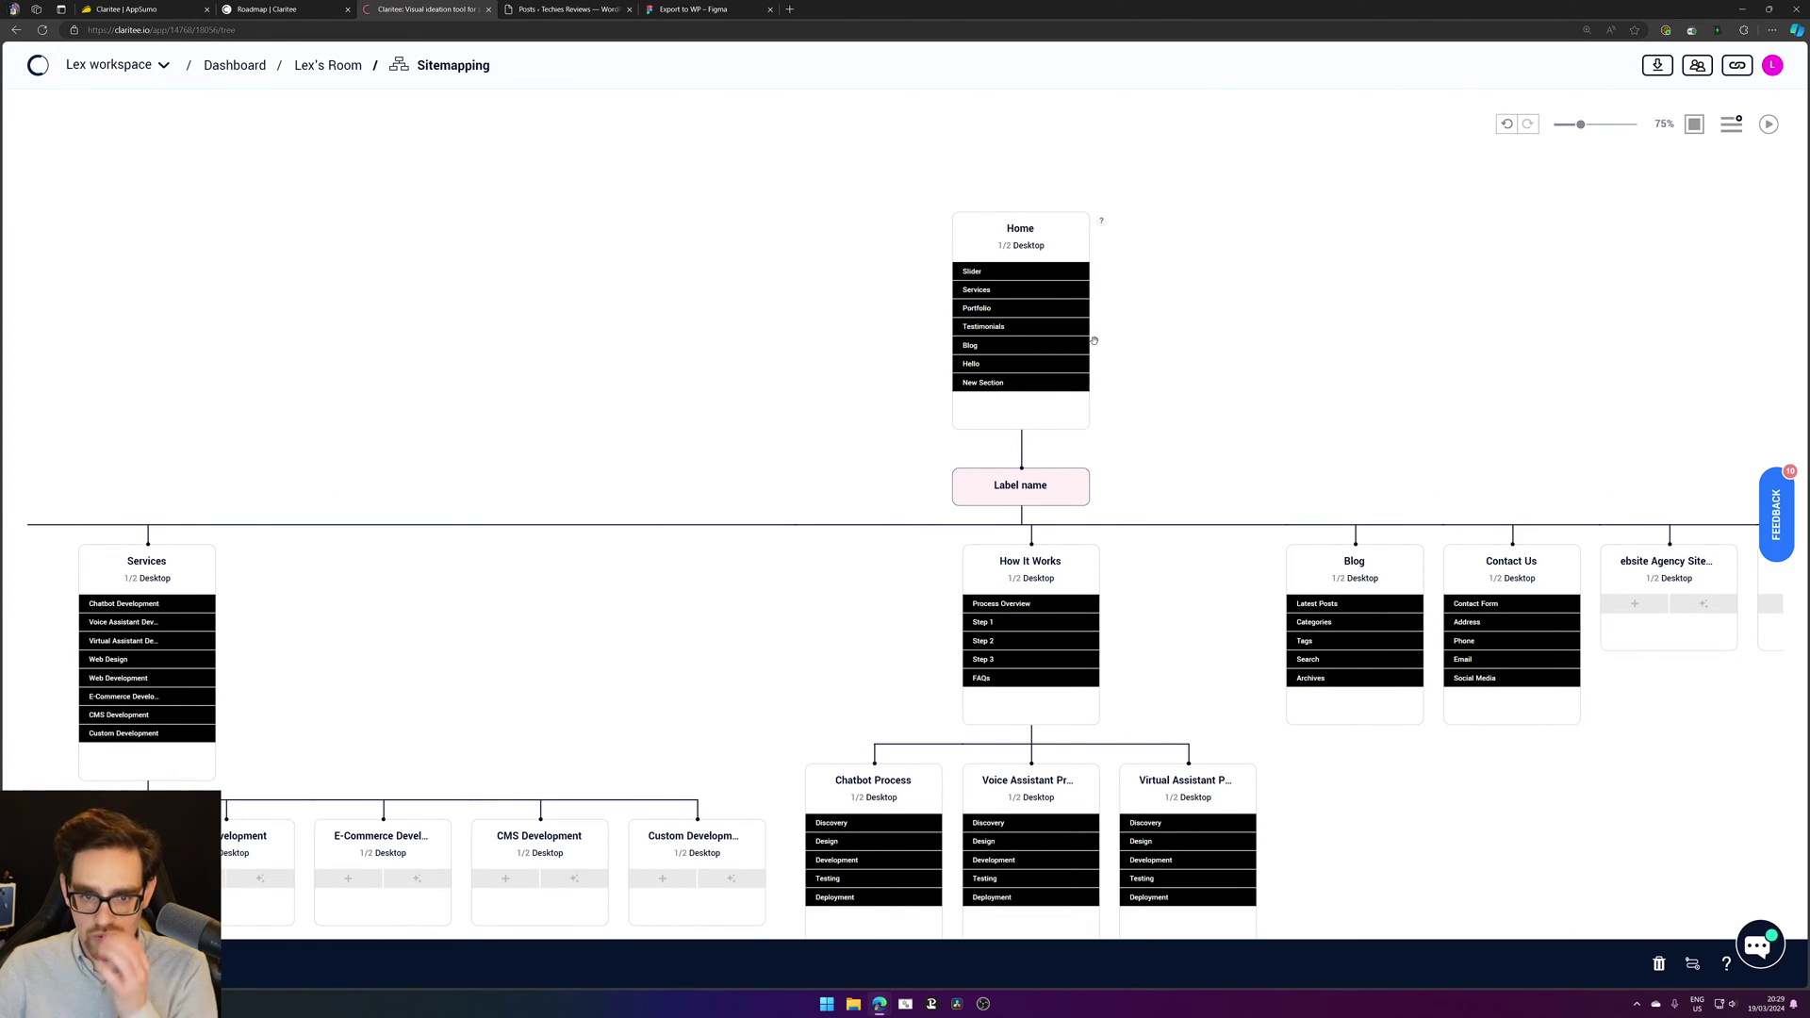
# Step: Check the Claritee roadmap again and go back to Claritee's deal page on AppSumo
pyautogui.click(678, 12)
pyautogui.click(267, 9)
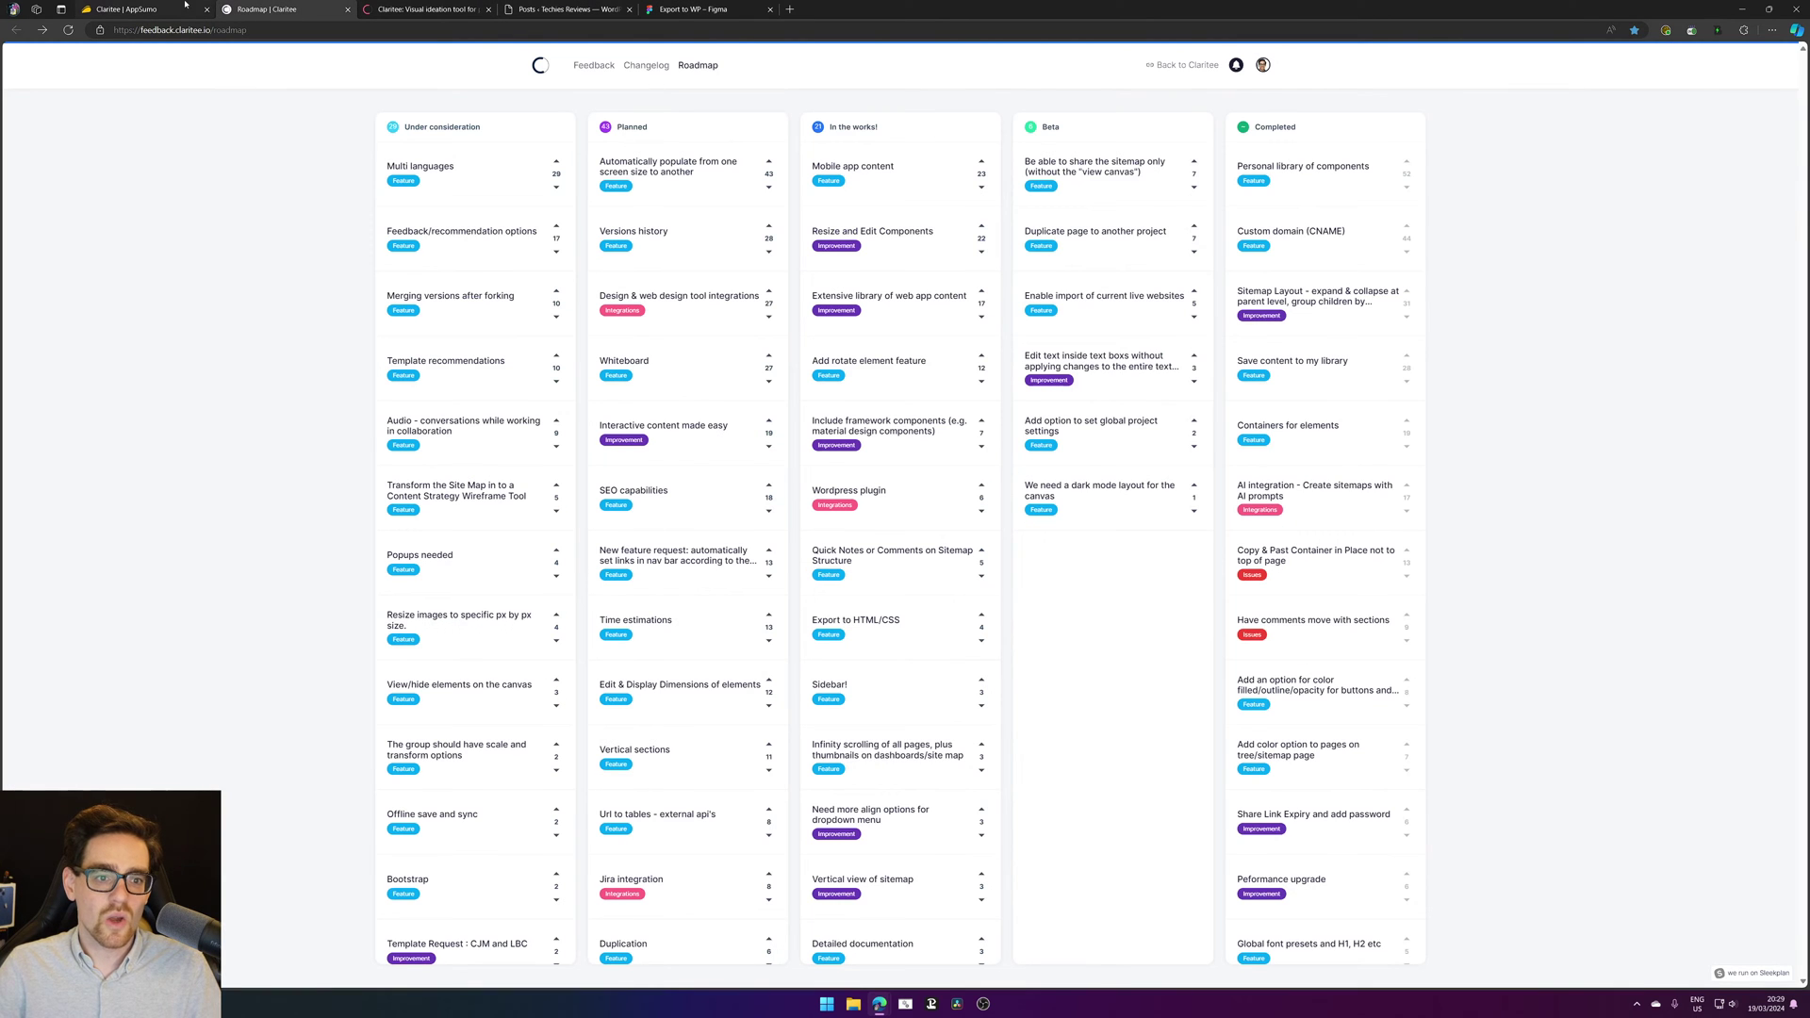
pyautogui.click(144, 5)
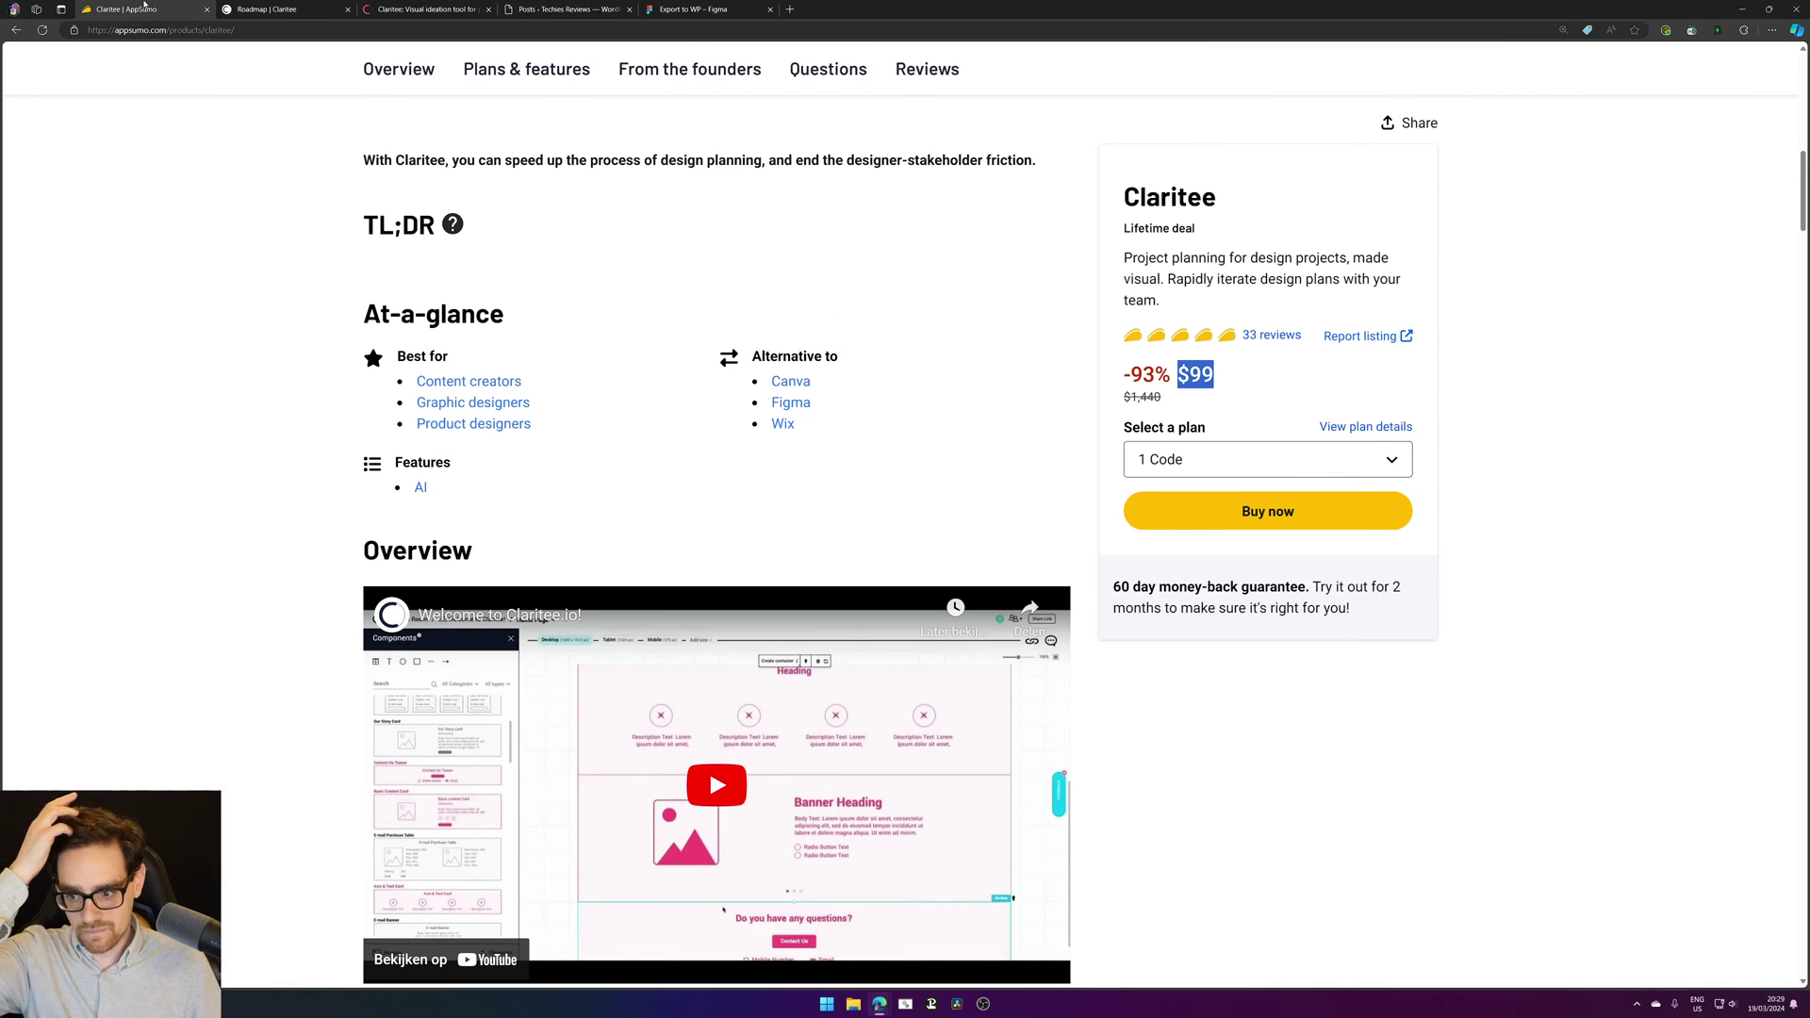
# Step: Close the AppSumo, roadmap and Claritee browser tabs and make the Figma Export to WP file the first tab
pyautogui.click(209, 9)
pyautogui.click(208, 9)
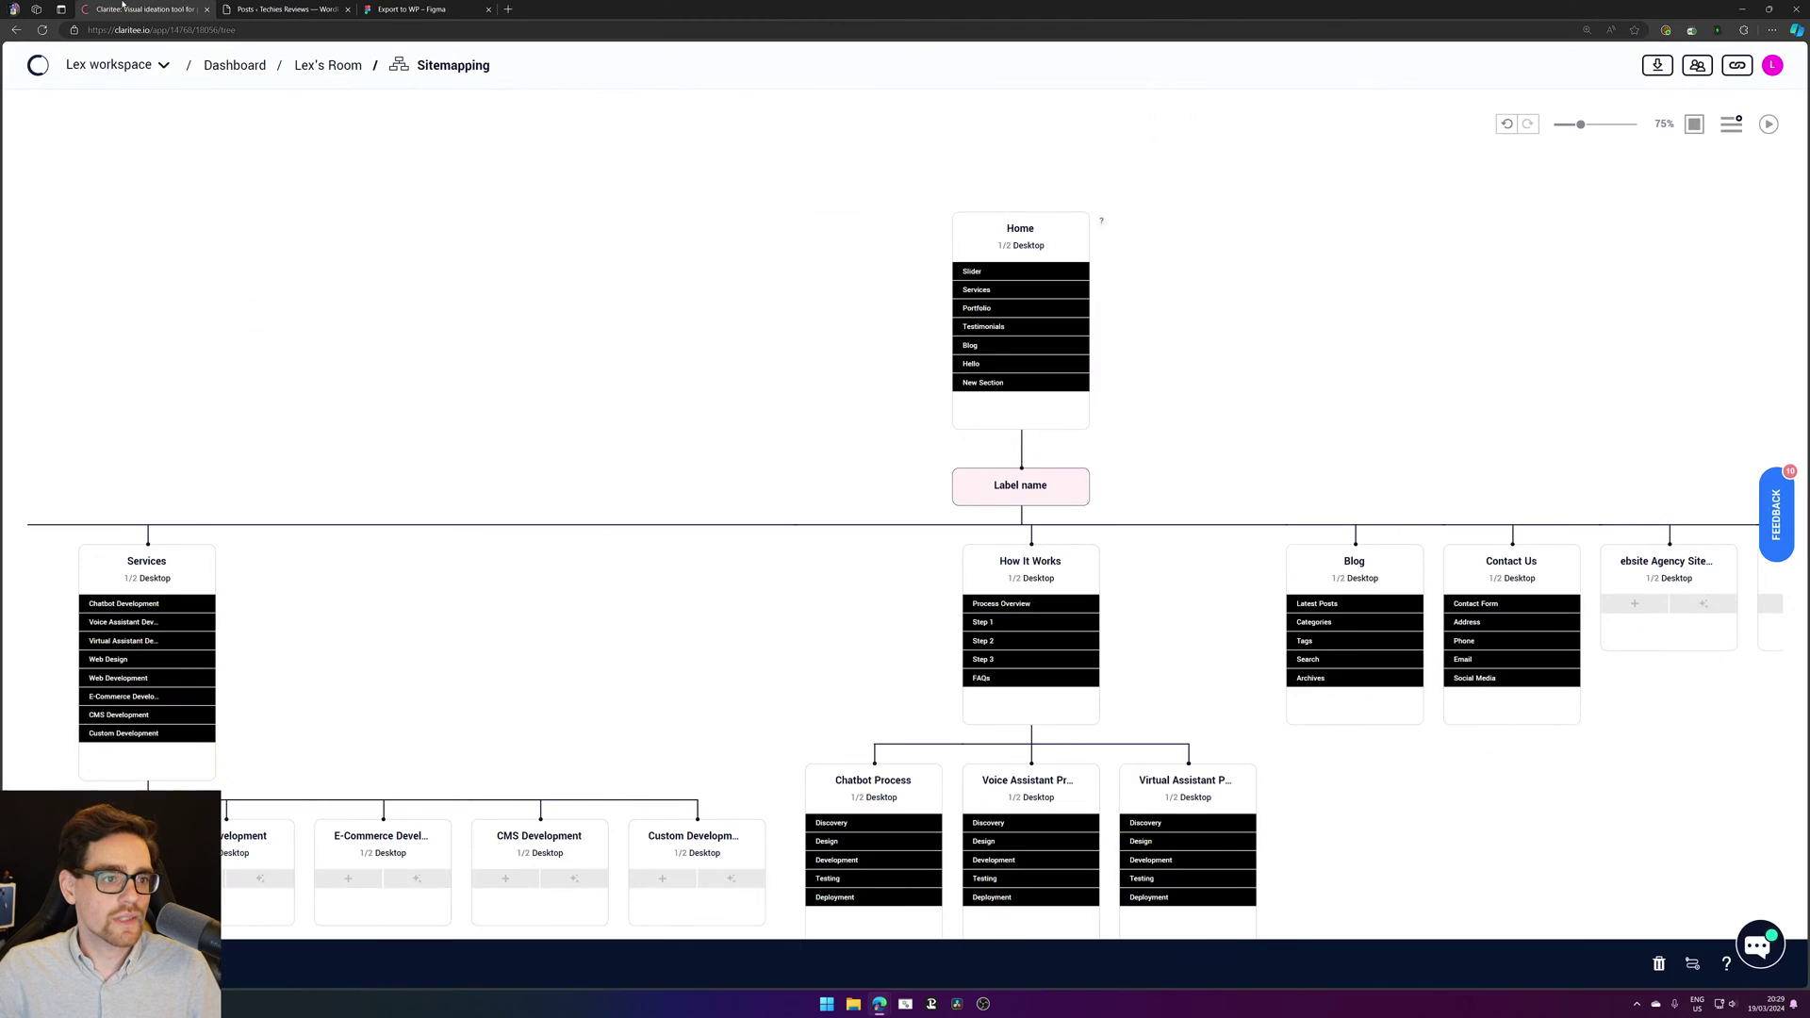
pyautogui.click(209, 9)
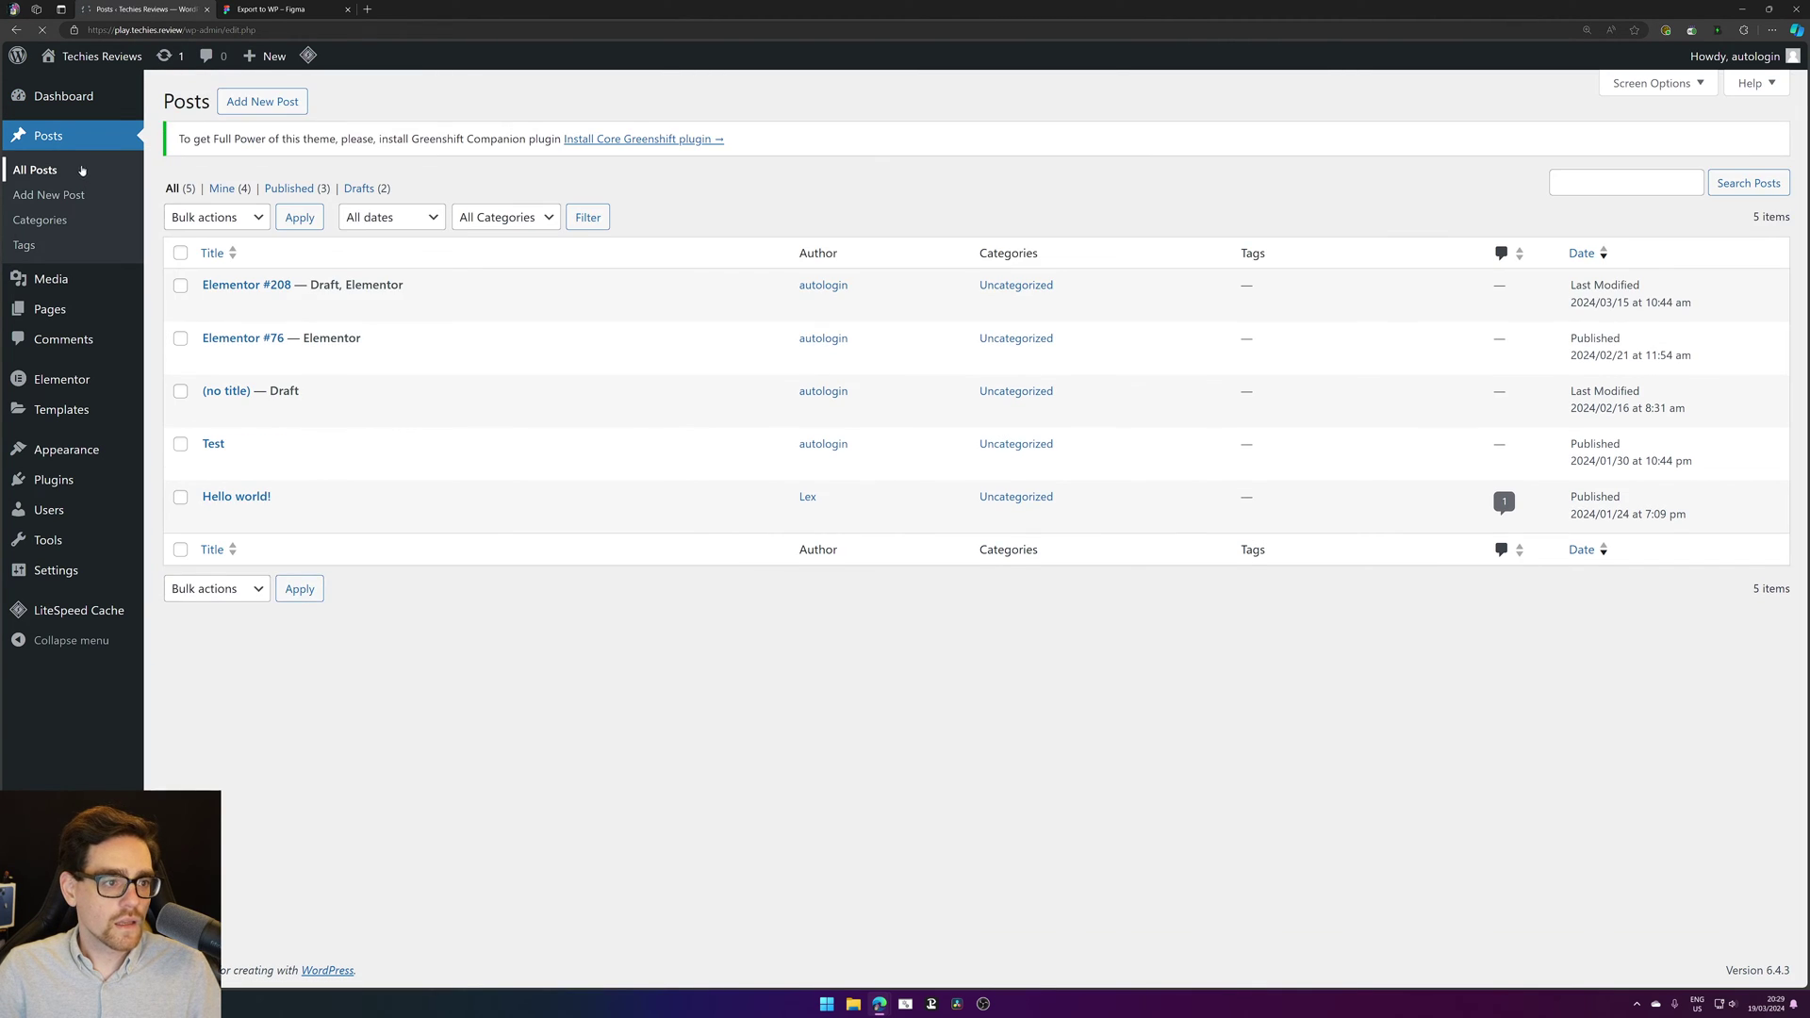
pyautogui.click(285, 8)
pyautogui.moveTo(286, 8); pyautogui.dragTo(142, 8)
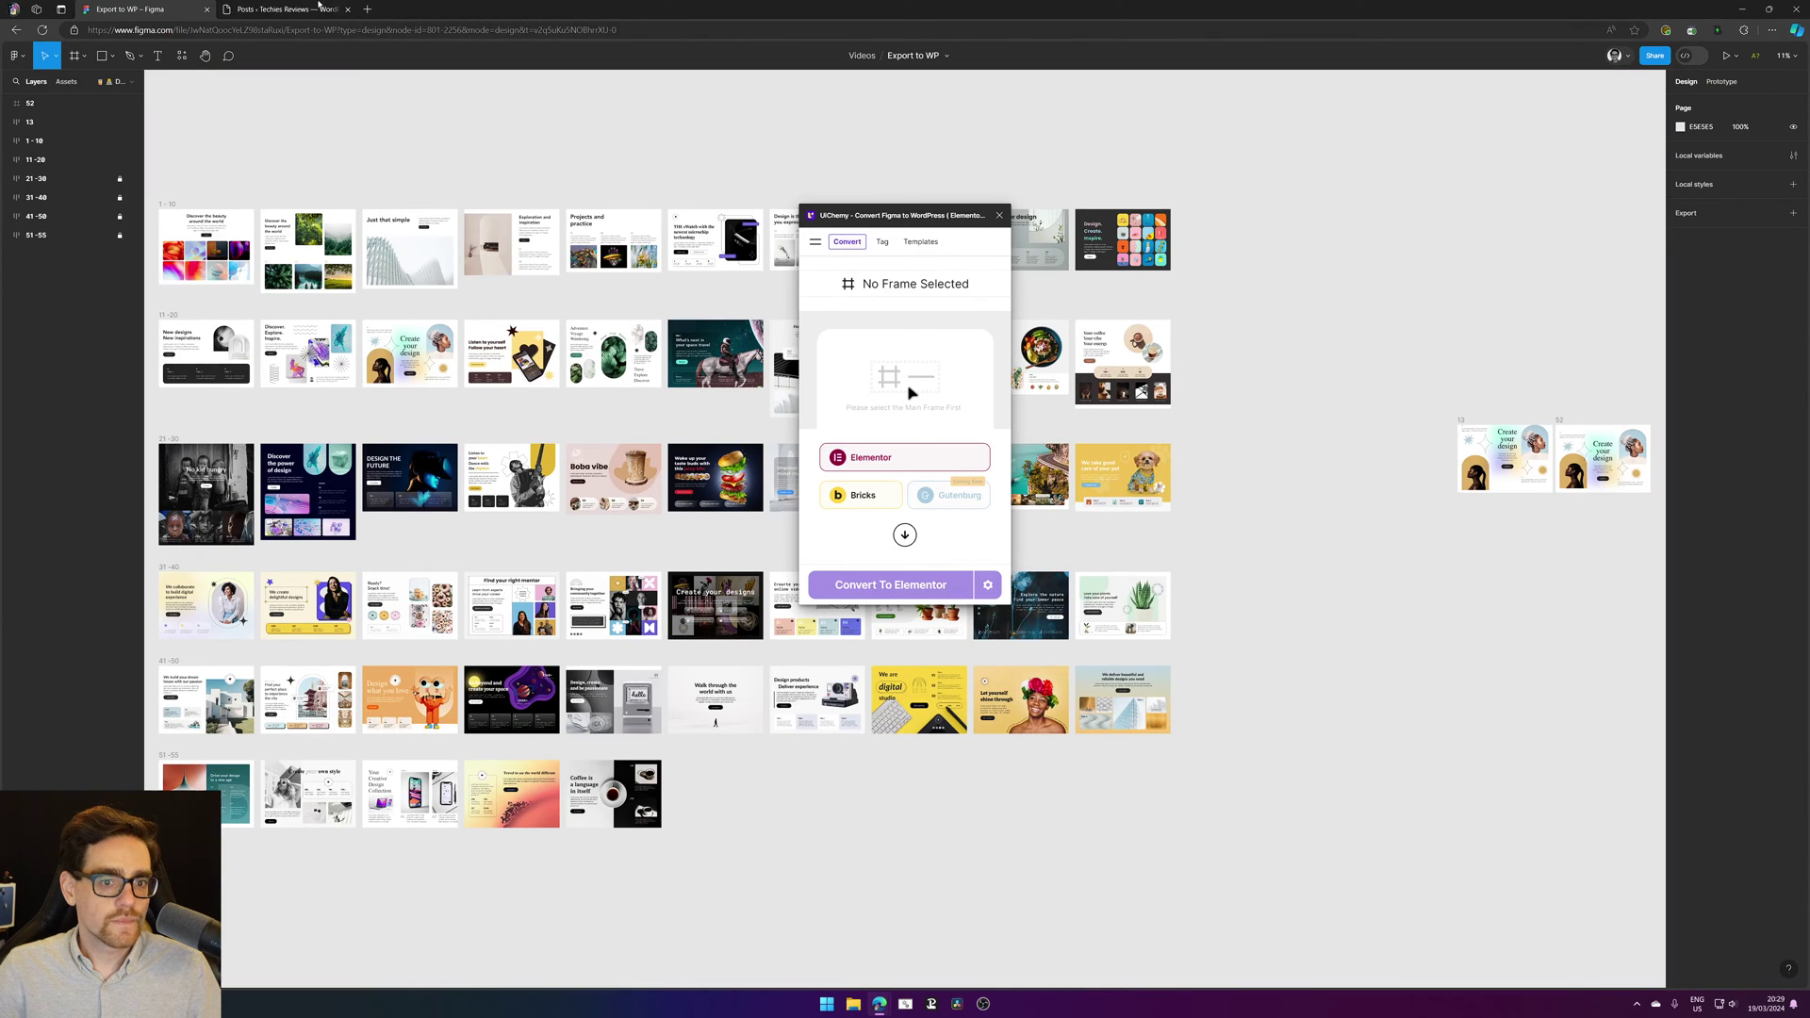
# Step: Open uichemy.com in a new browser tab and make it the first tab
pyautogui.click(367, 9)
pyautogui.write('uich')
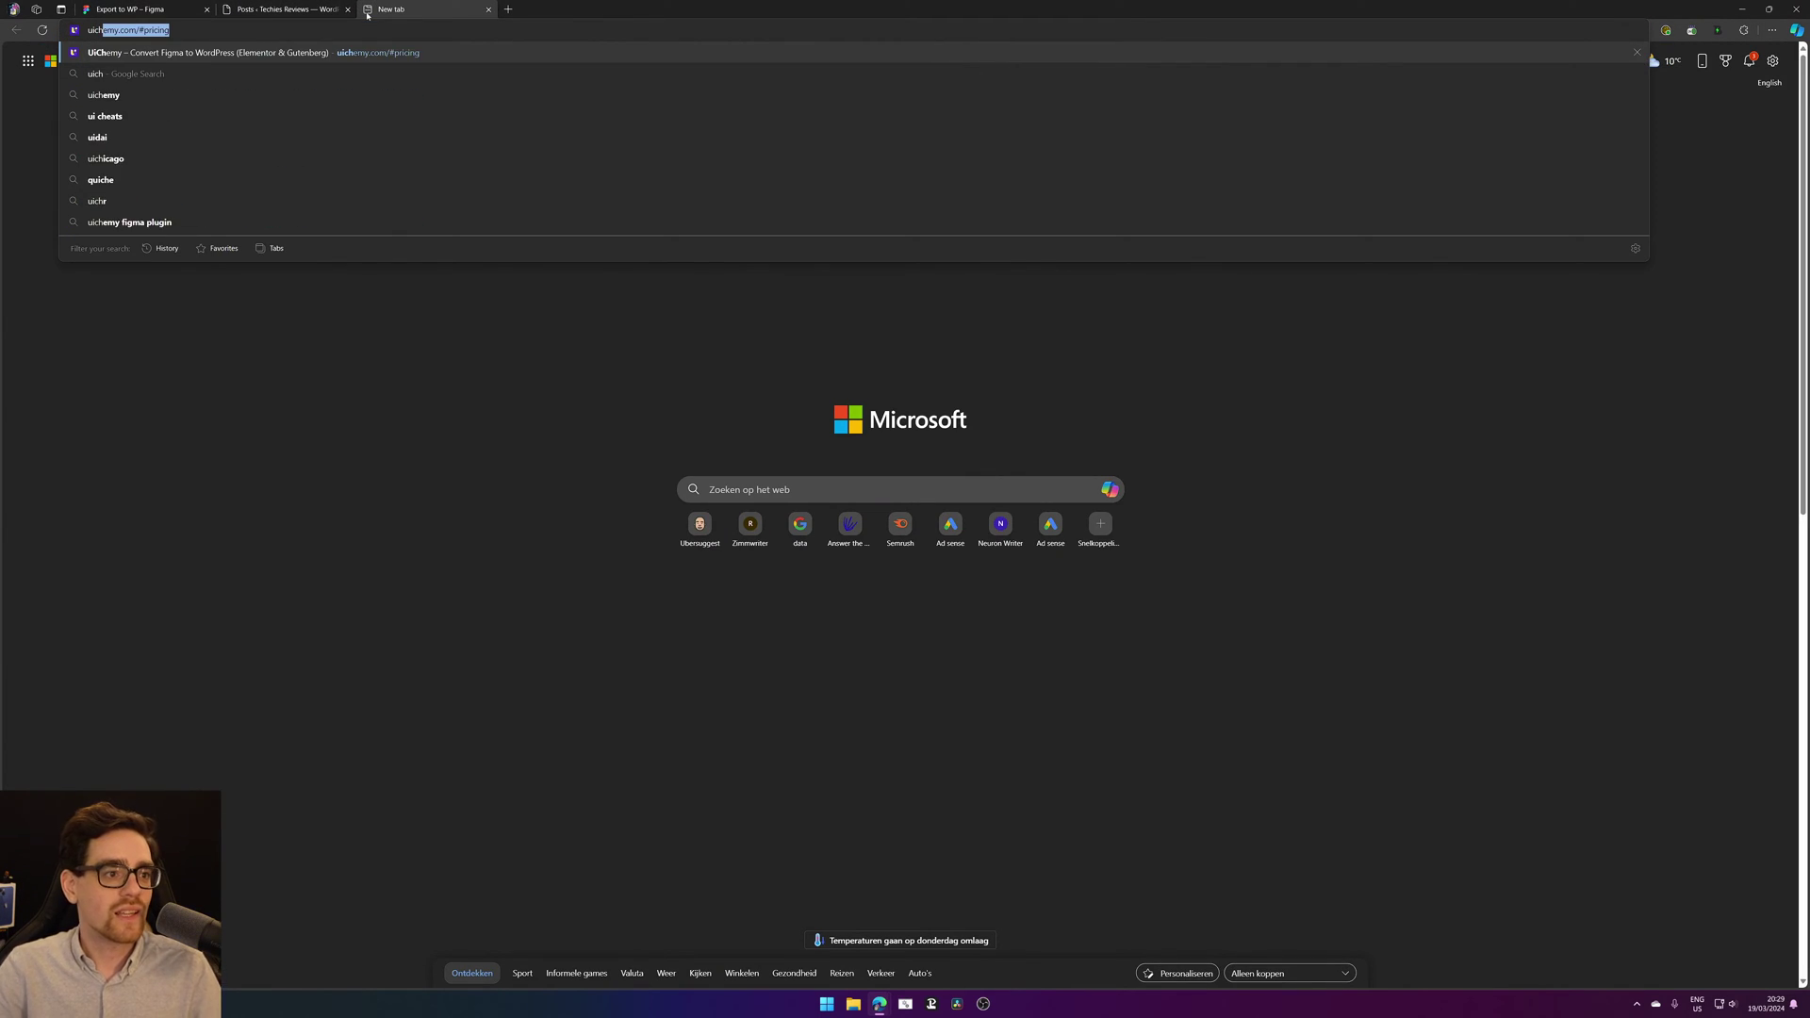
pyautogui.write('emy.com/')
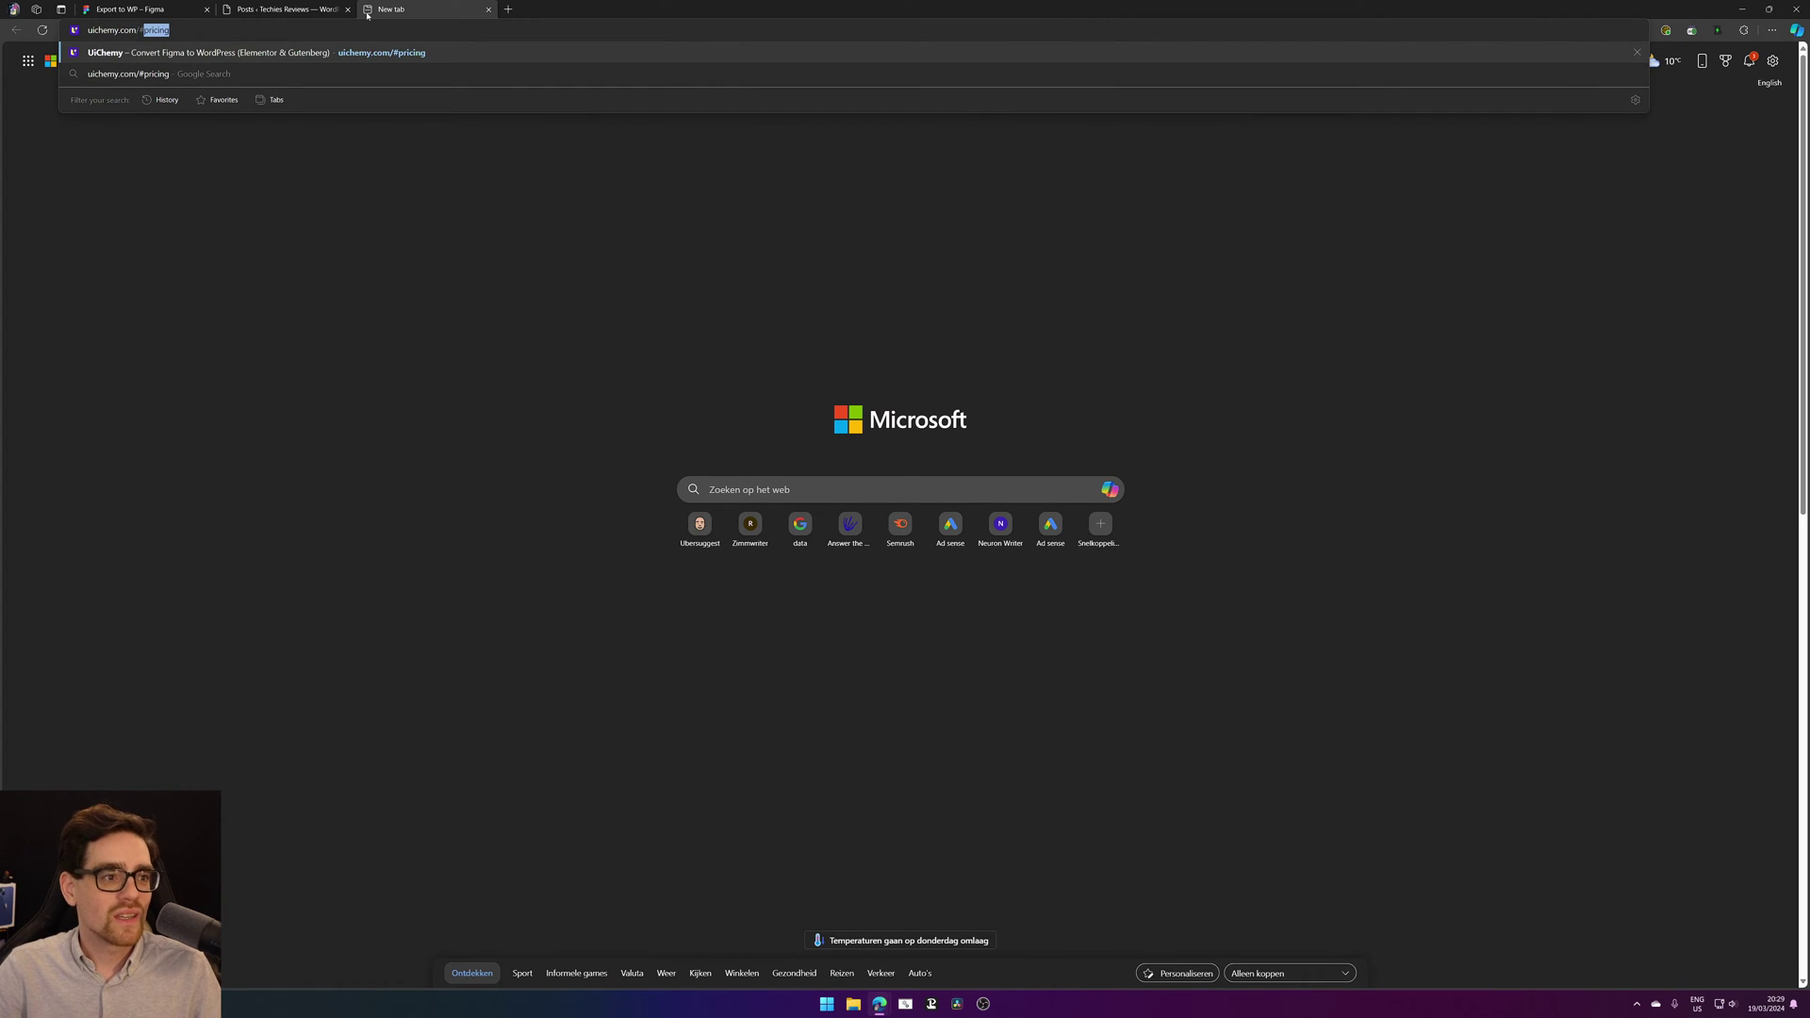
pyautogui.press('Return')
pyautogui.moveTo(366, 15); pyautogui.dragTo(178, 5)
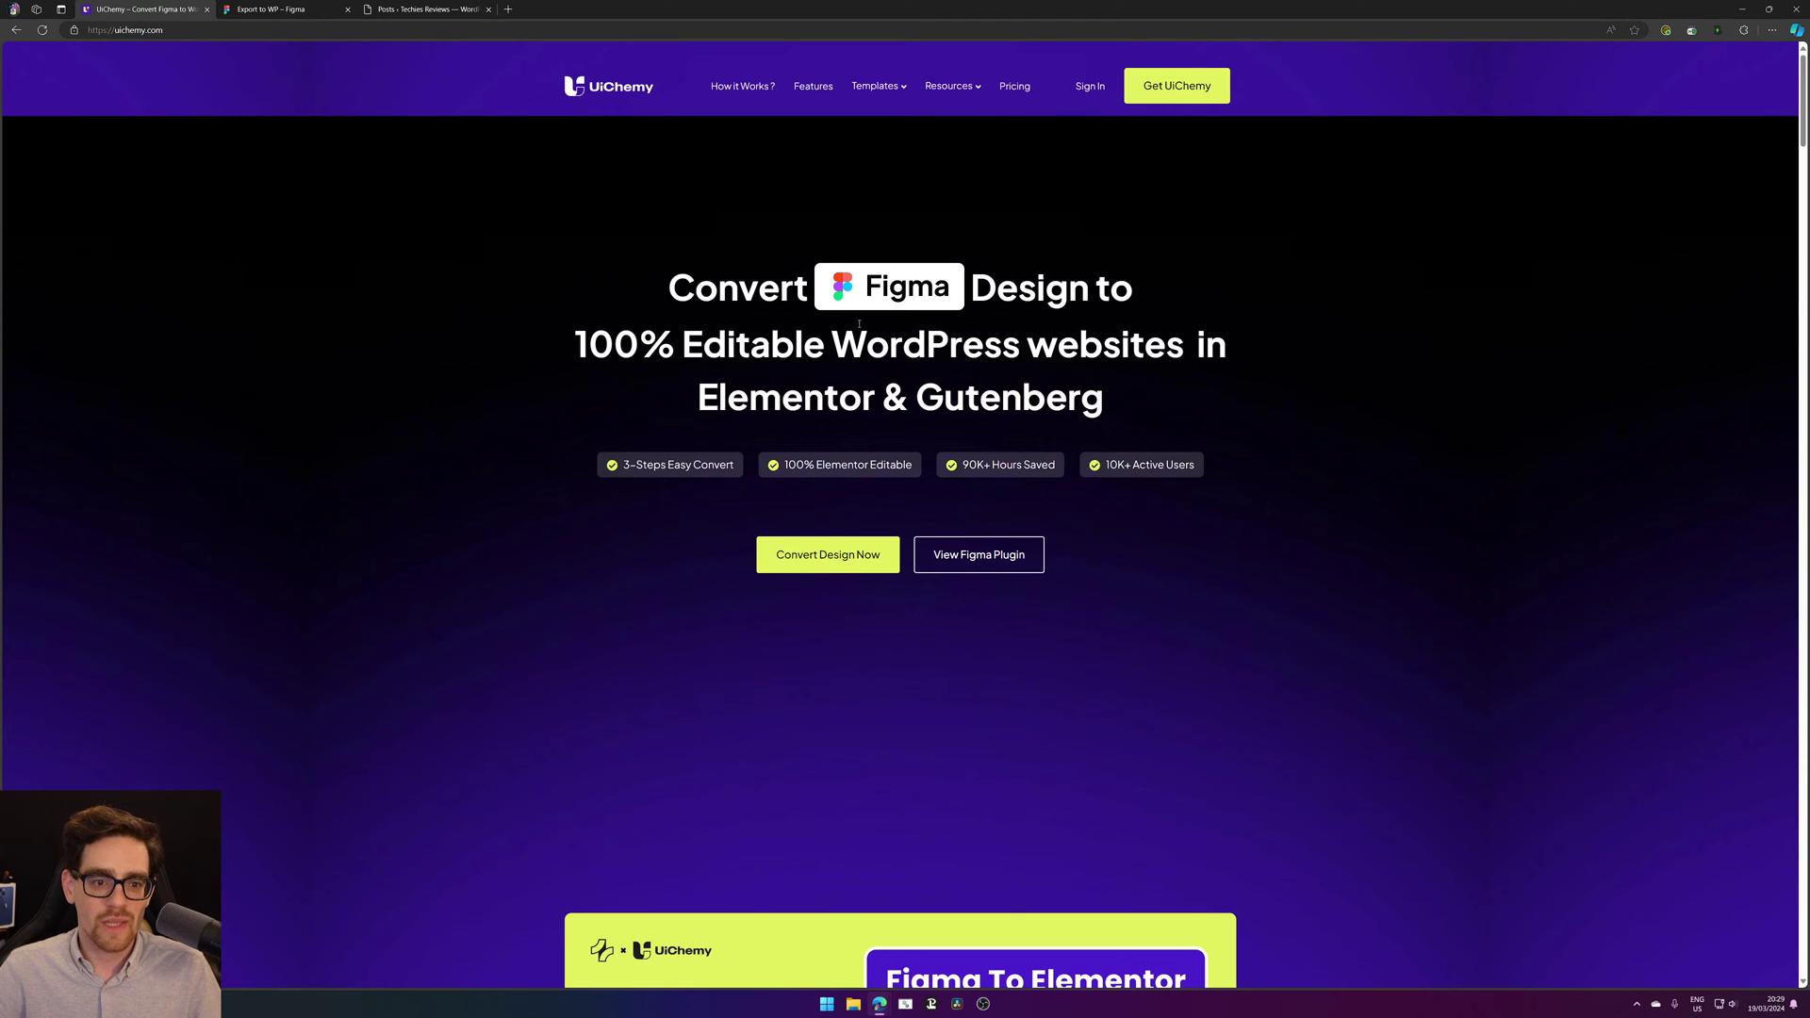
# Step: Examine the UiChemy homepage from the Figma-to-WordPress headline through features, supported widgets and pricing to the footer's Bricks and Gutenberg entries
pyautogui.moveTo(655, 299); pyautogui.dragTo(1046, 290)
pyautogui.click(688, 335)
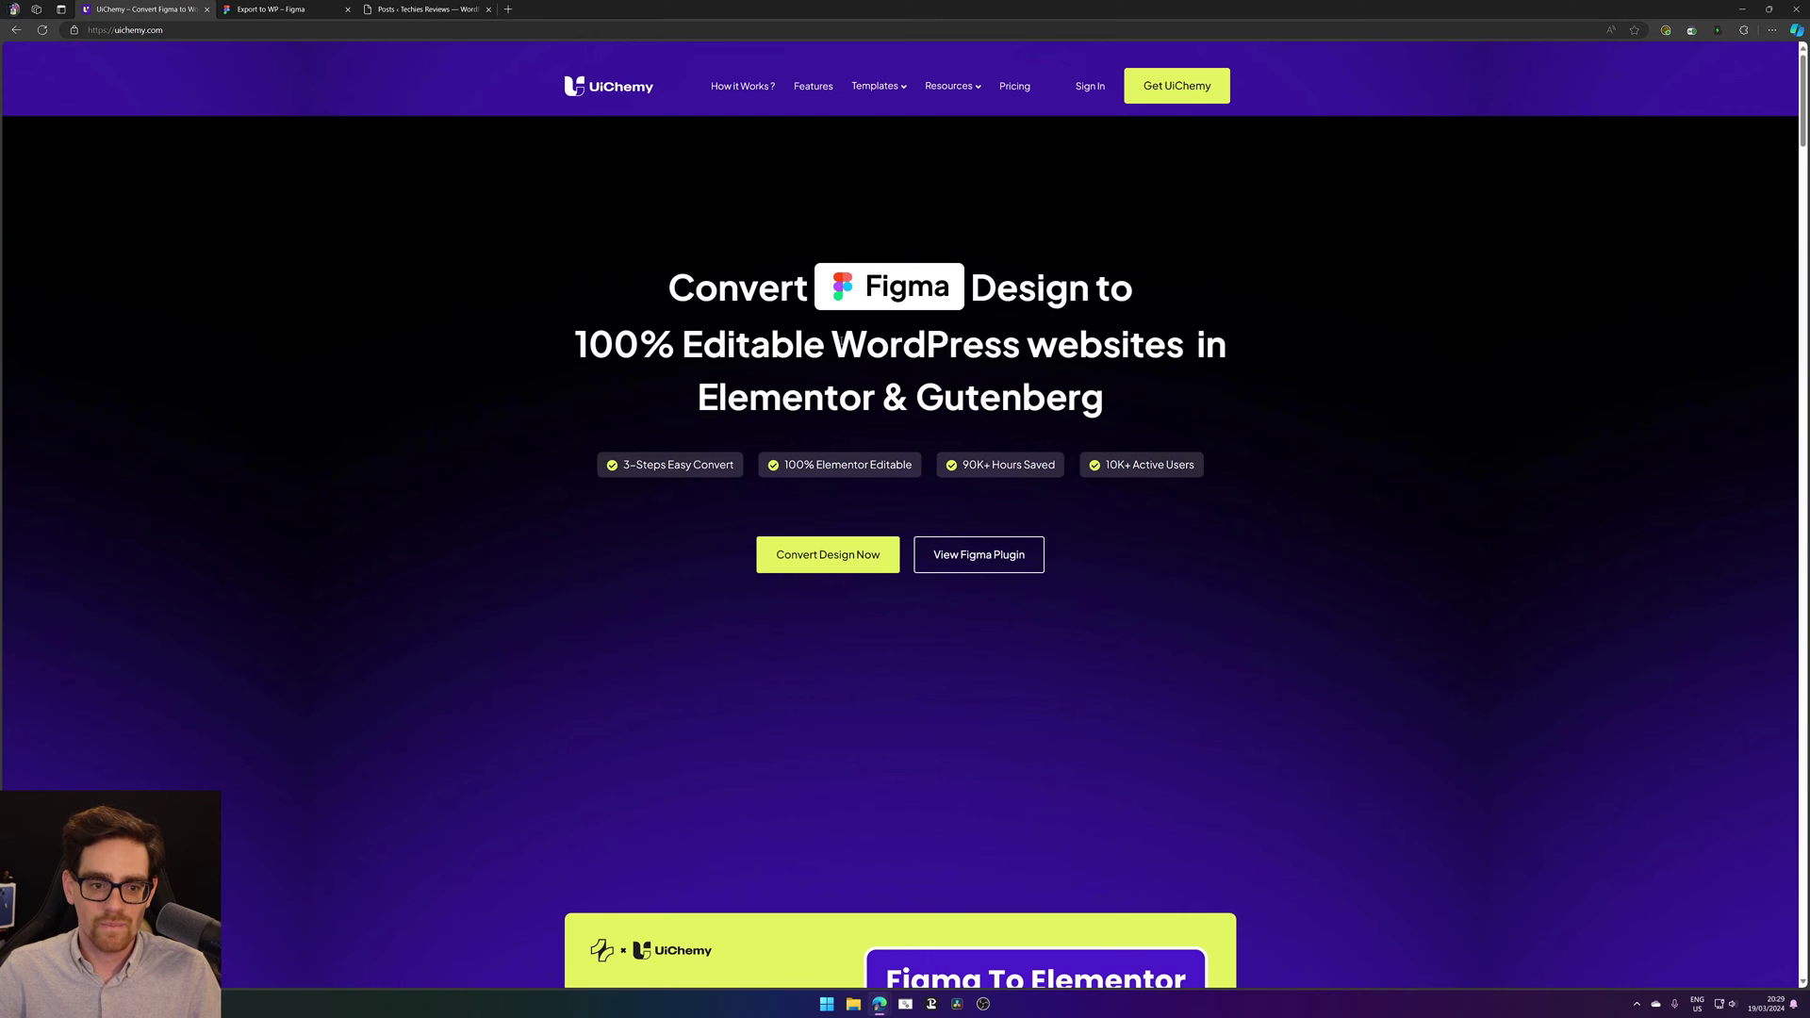
pyautogui.moveTo(898, 345); pyautogui.dragTo(1080, 345)
pyautogui.click(816, 387)
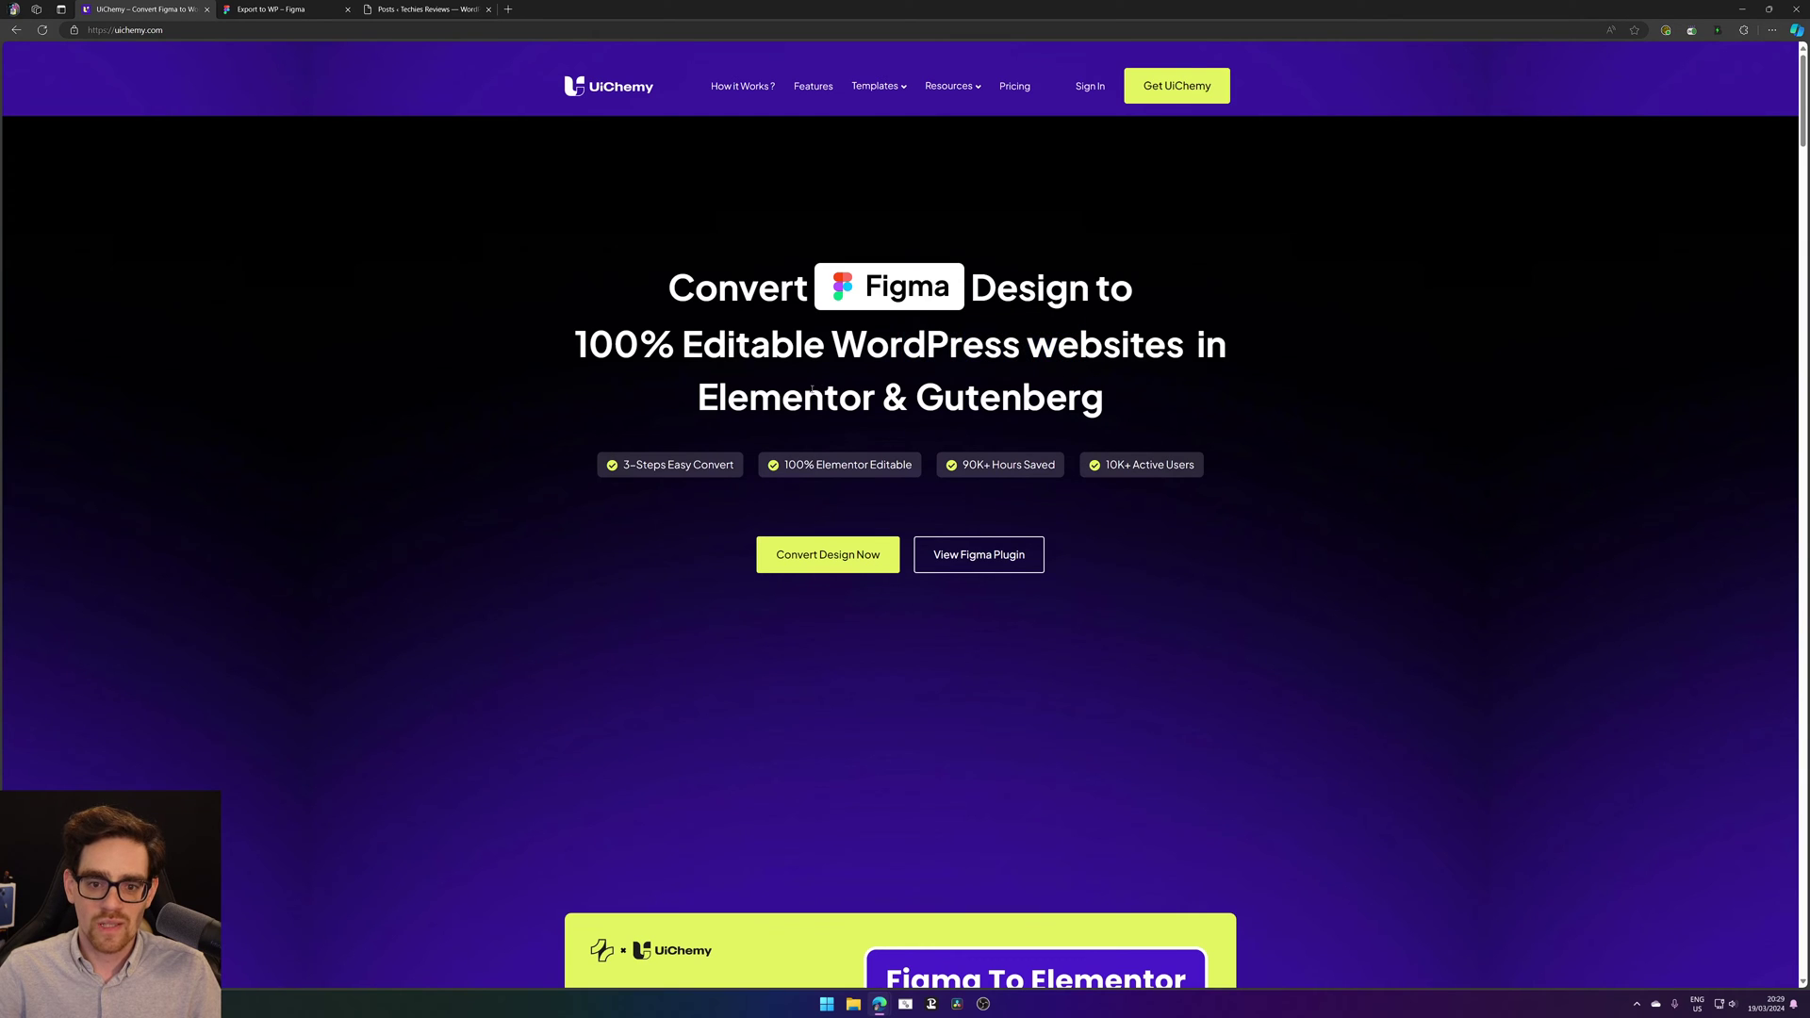
pyautogui.moveTo(689, 412); pyautogui.dragTo(1277, 396)
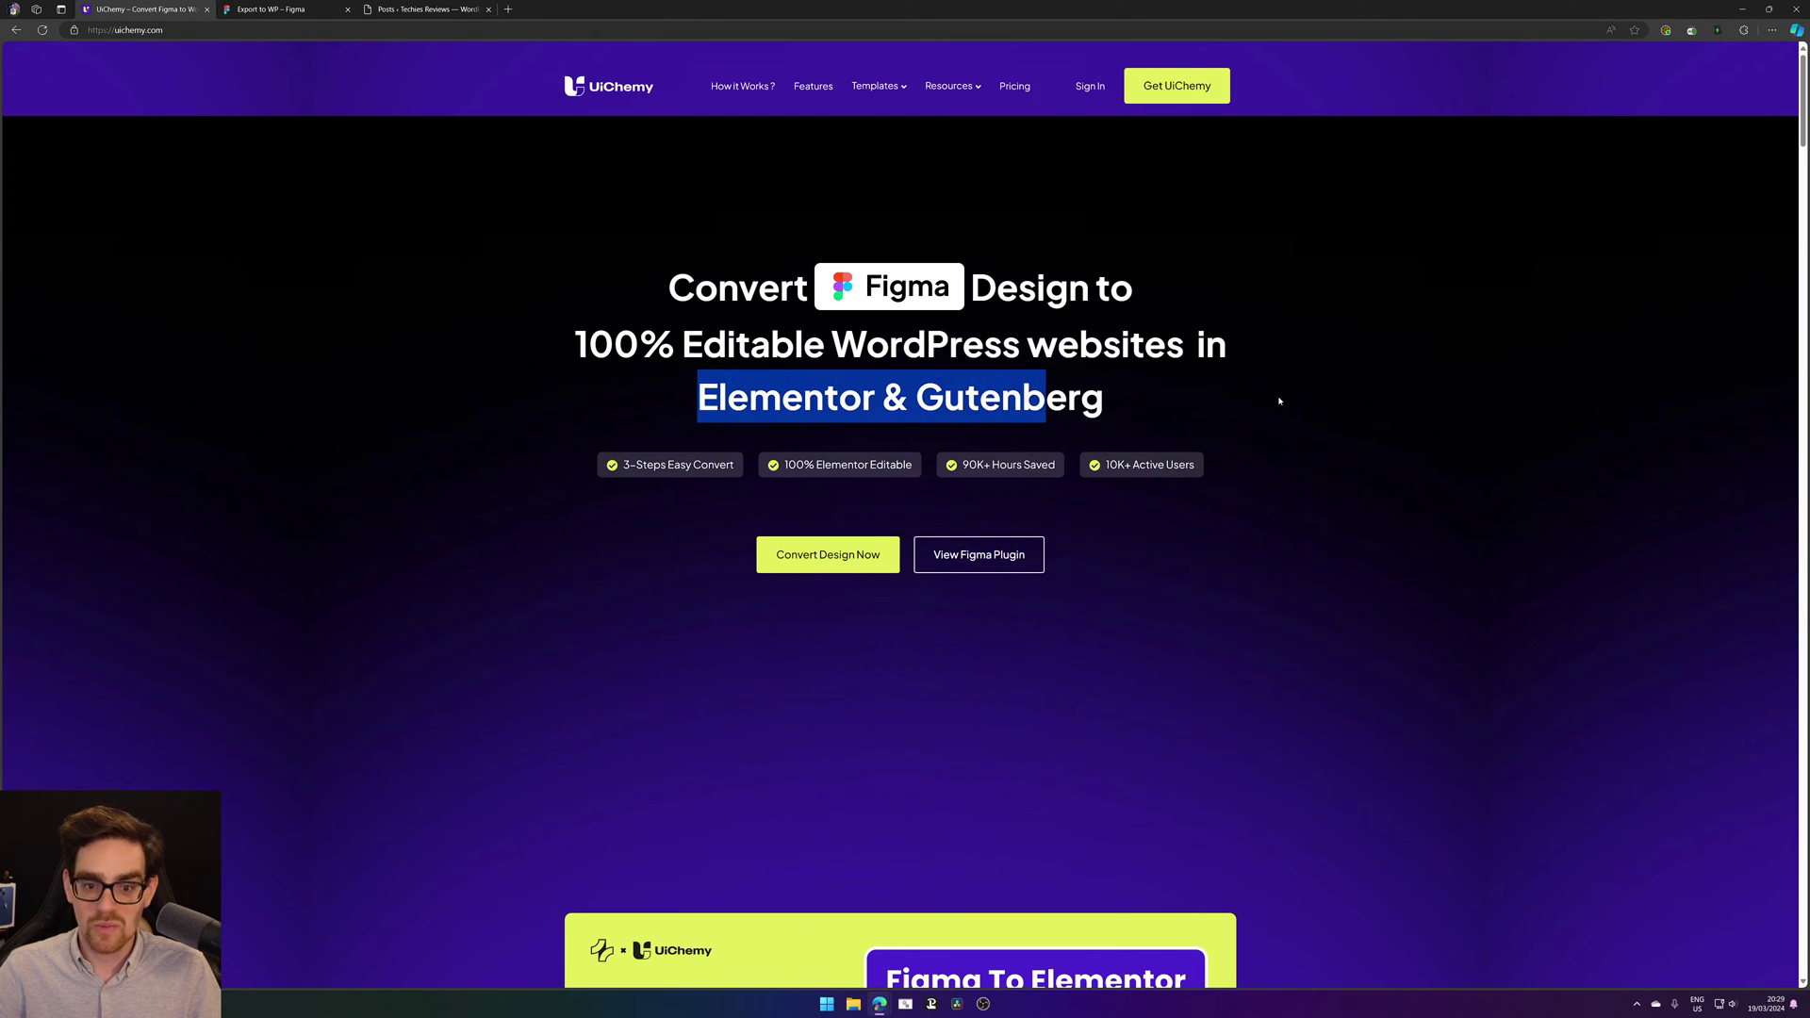
pyautogui.scroll(-3, 1263, 386)
pyautogui.scroll(-10, 1184, 343)
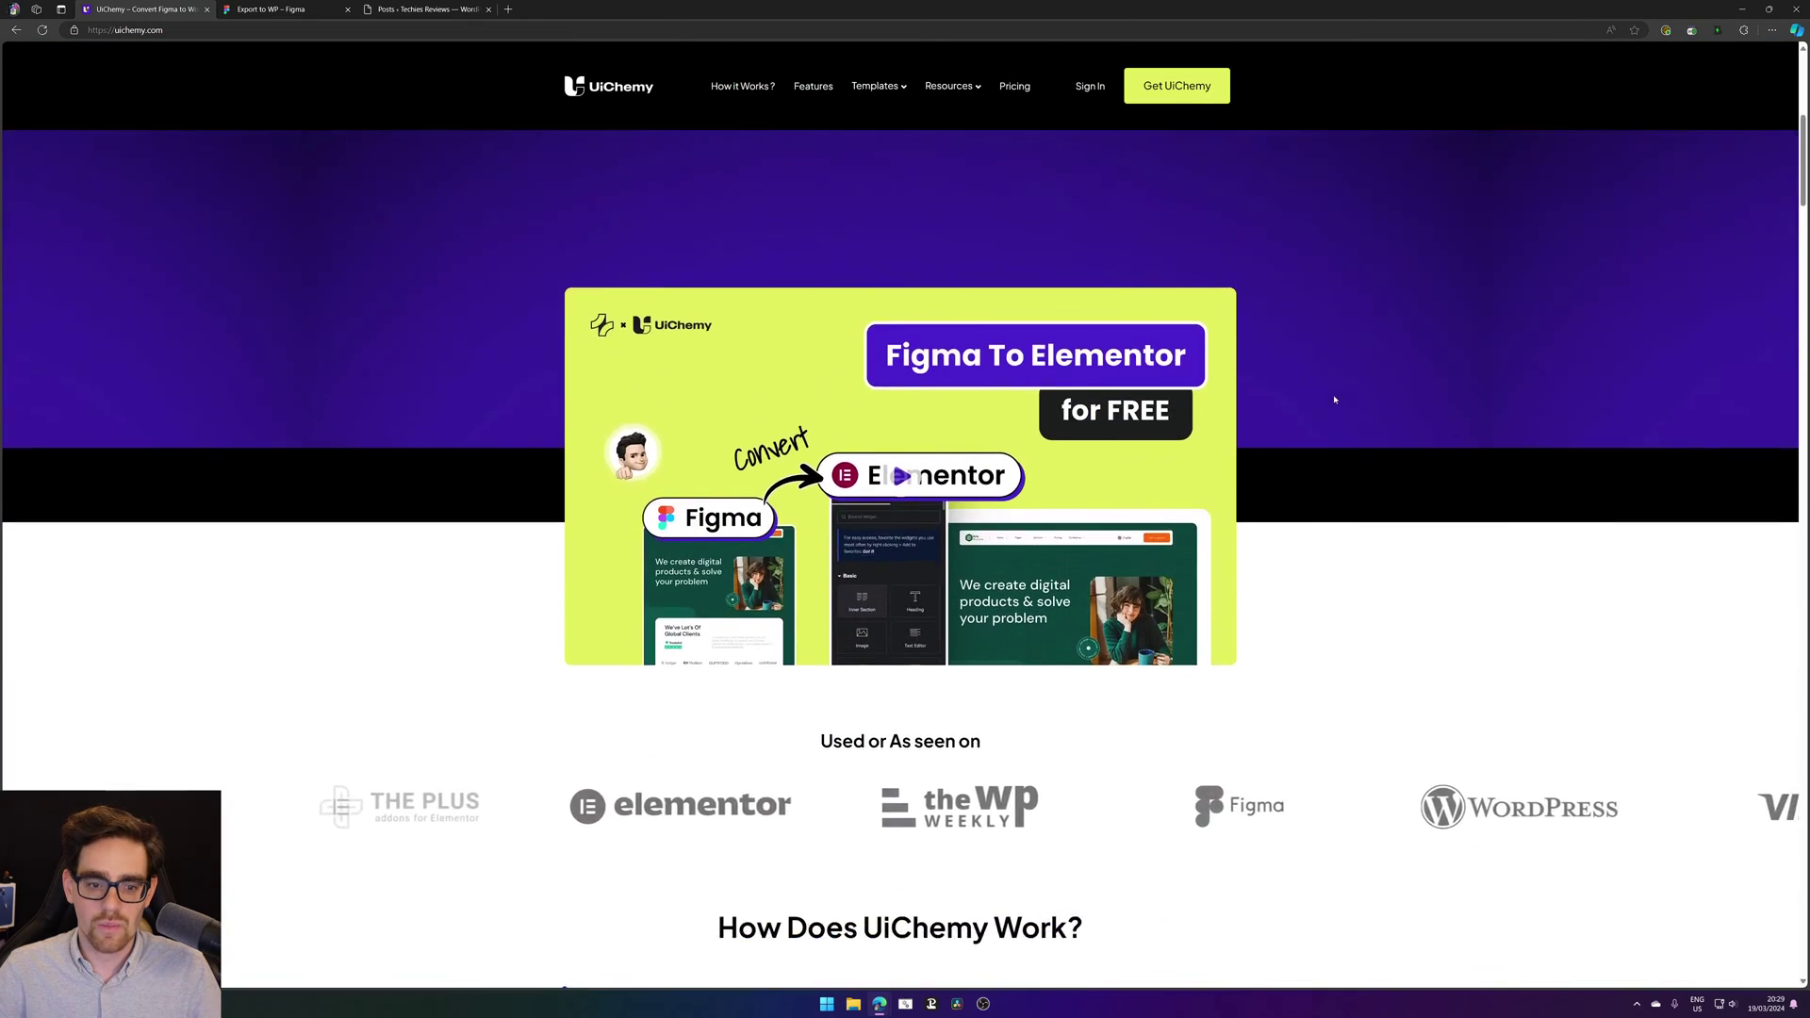
pyautogui.scroll(-3, 1332, 421)
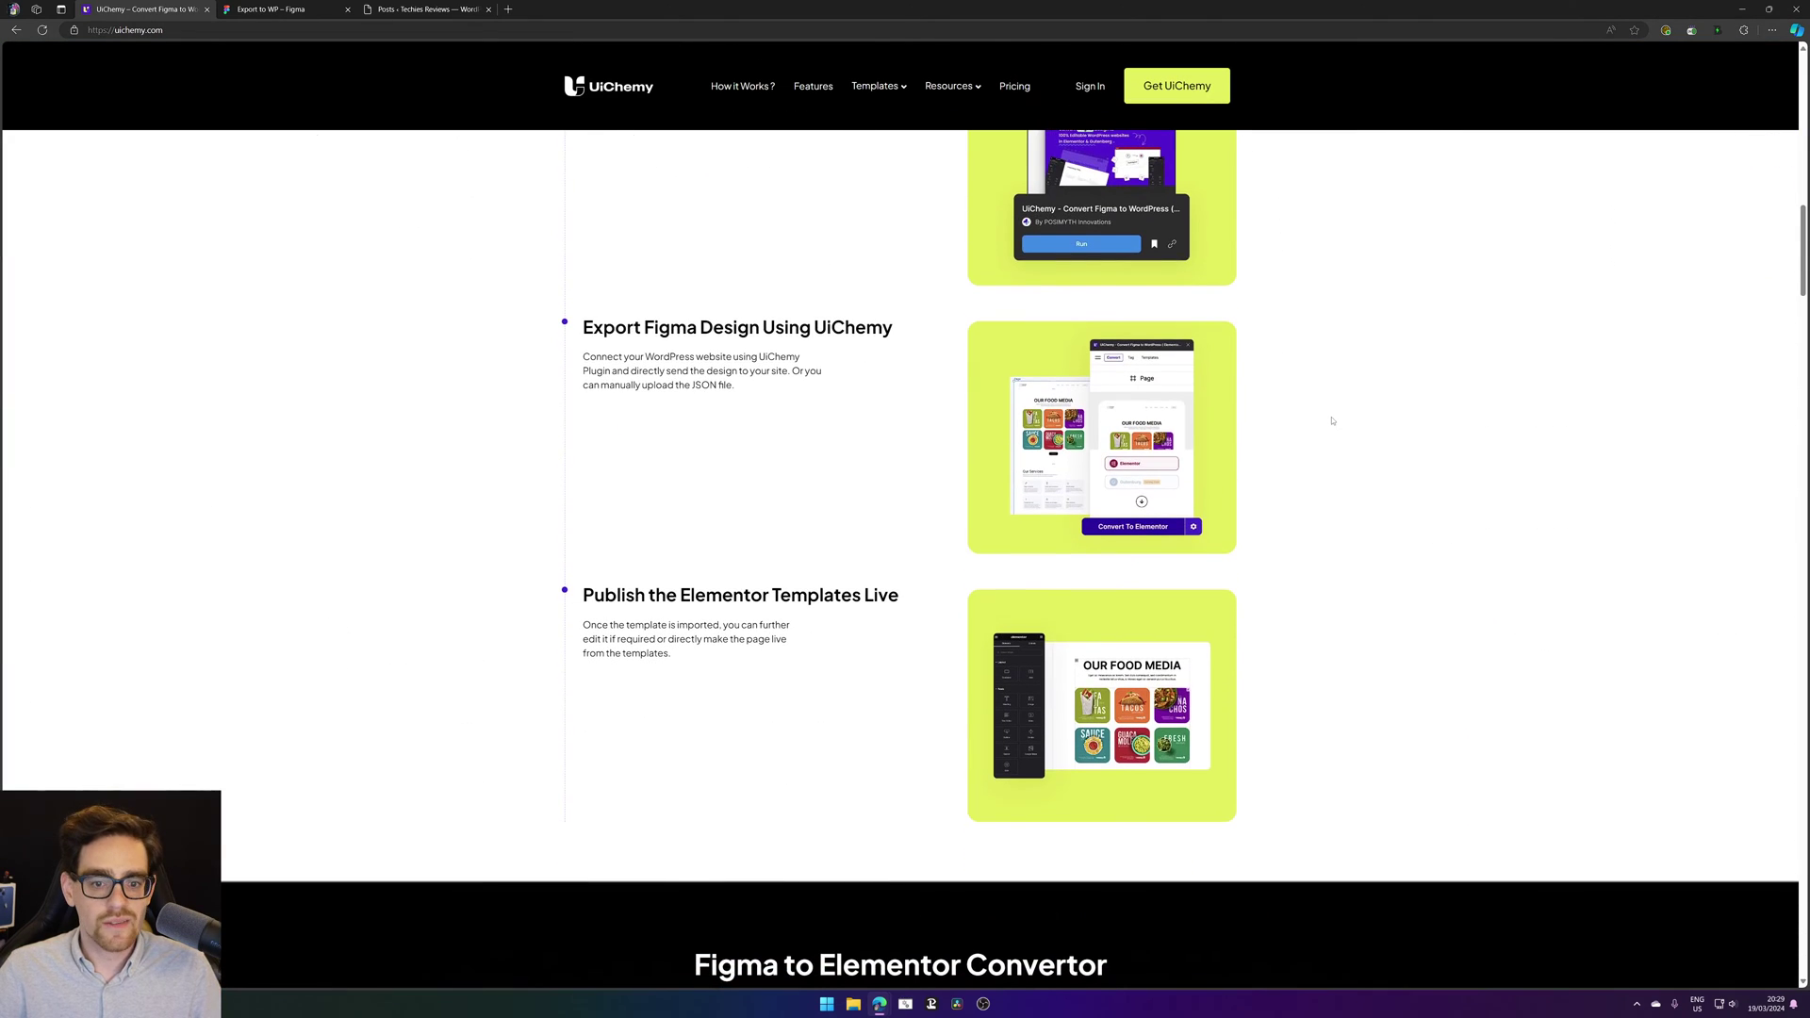
pyautogui.scroll(-9, 1332, 420)
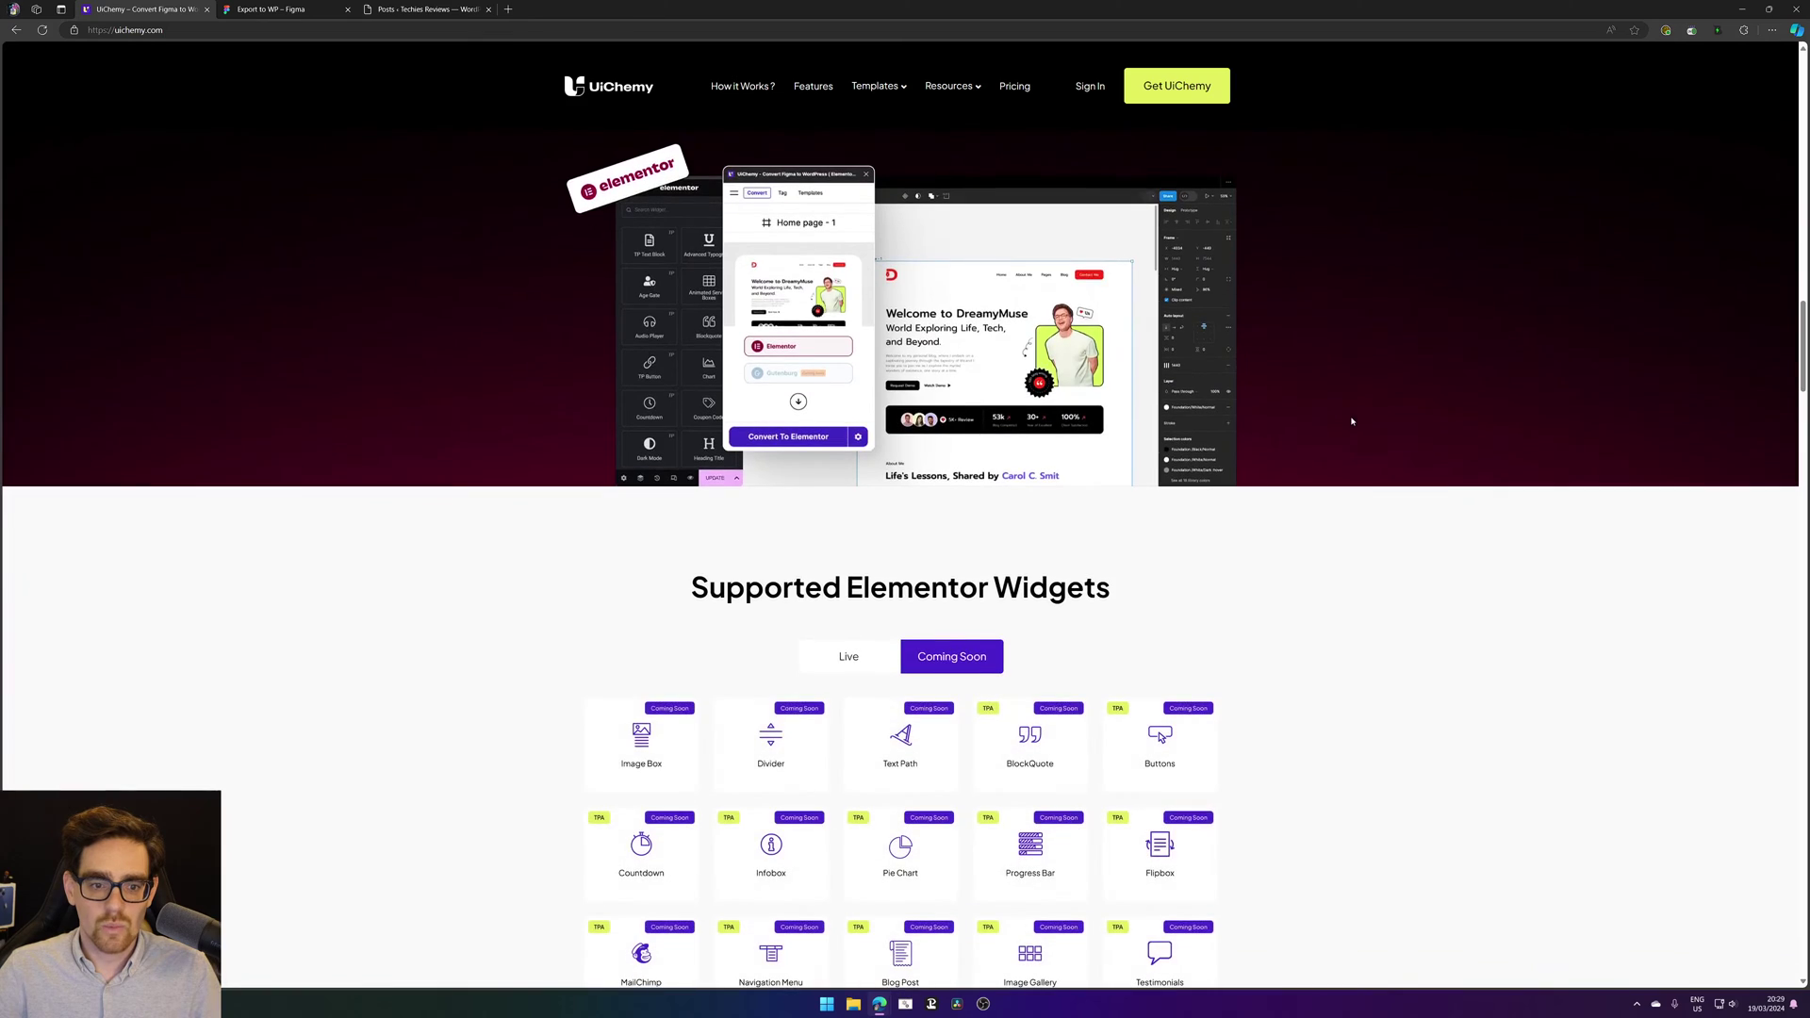
pyautogui.scroll(-20, 1351, 421)
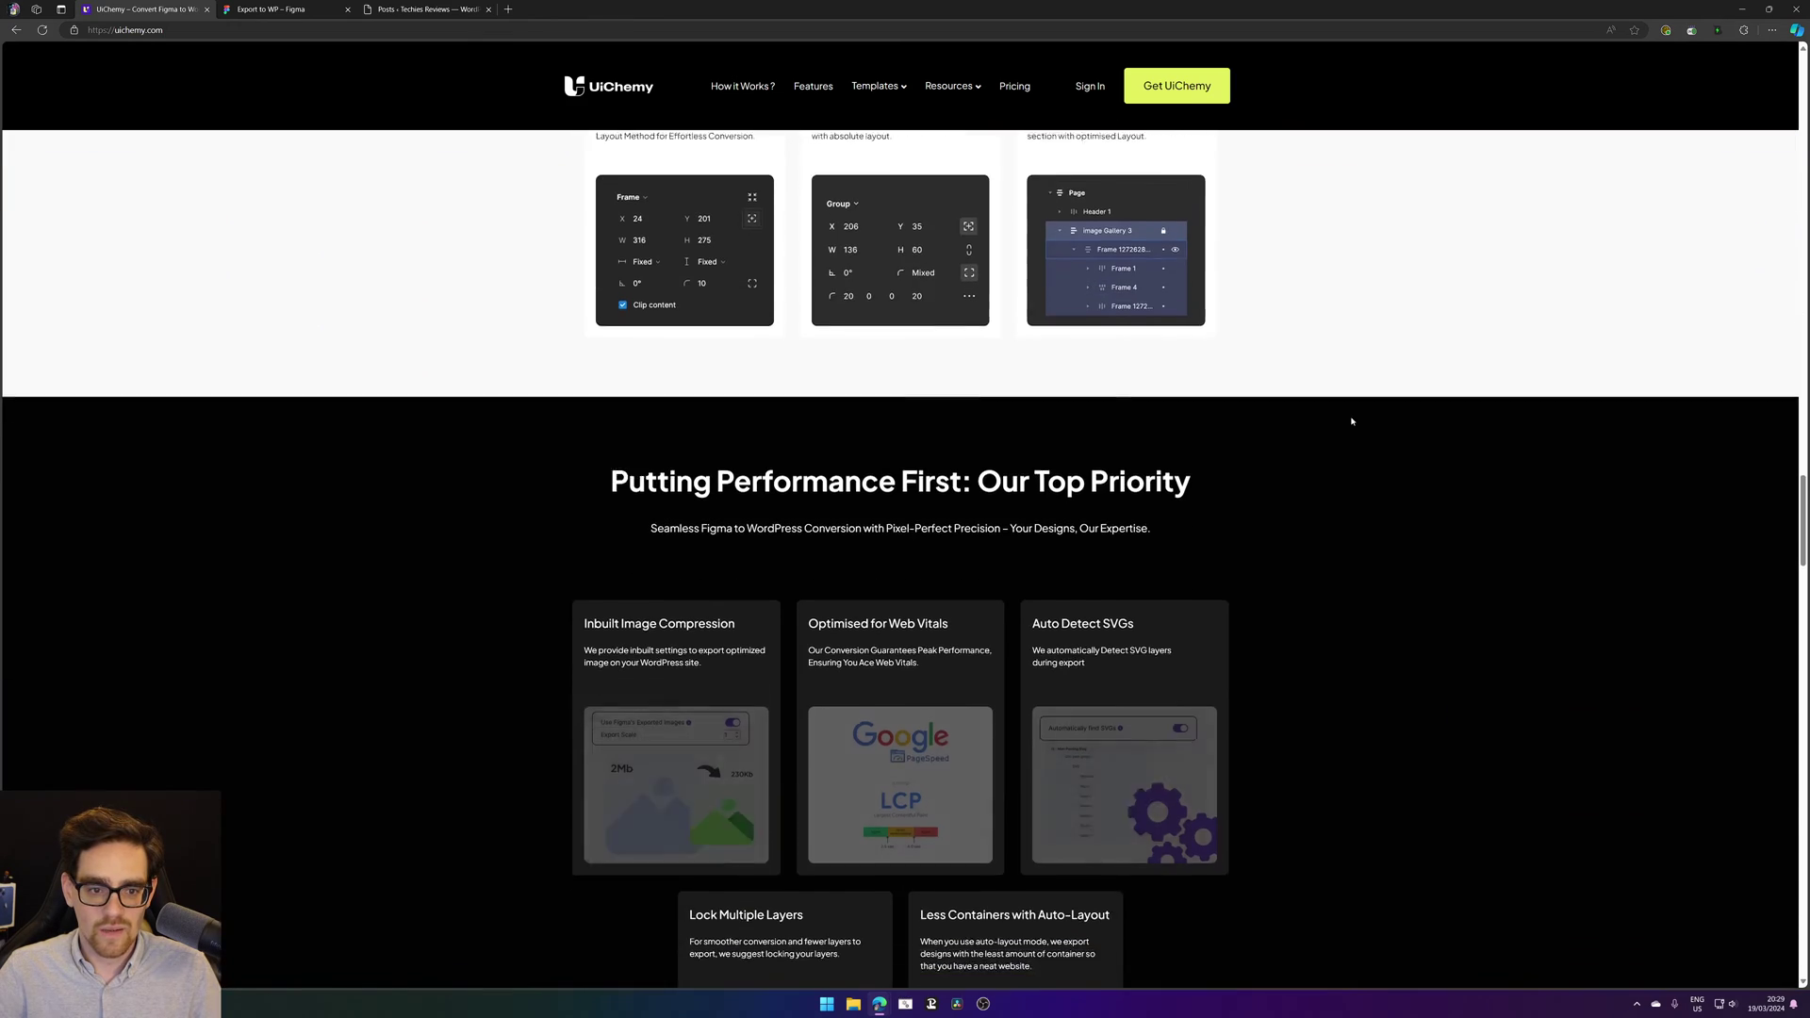
pyautogui.scroll(-20, 1351, 424)
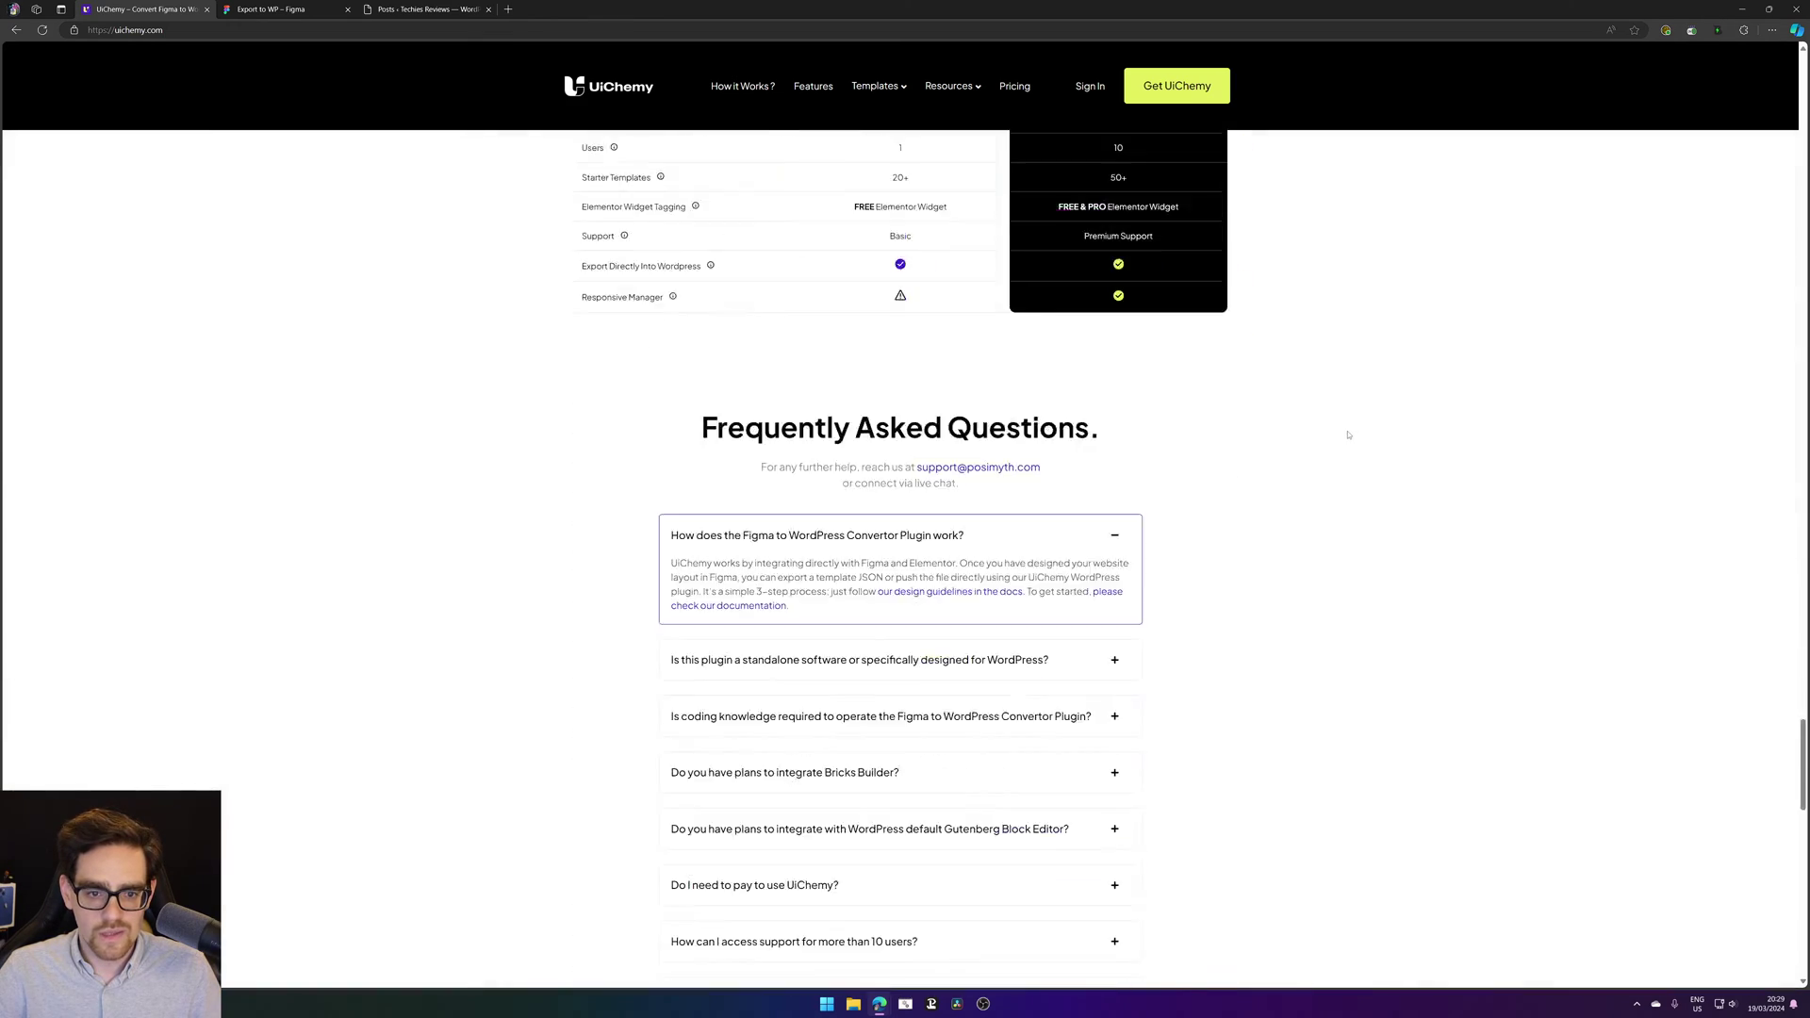
pyautogui.scroll(-6, 1347, 438)
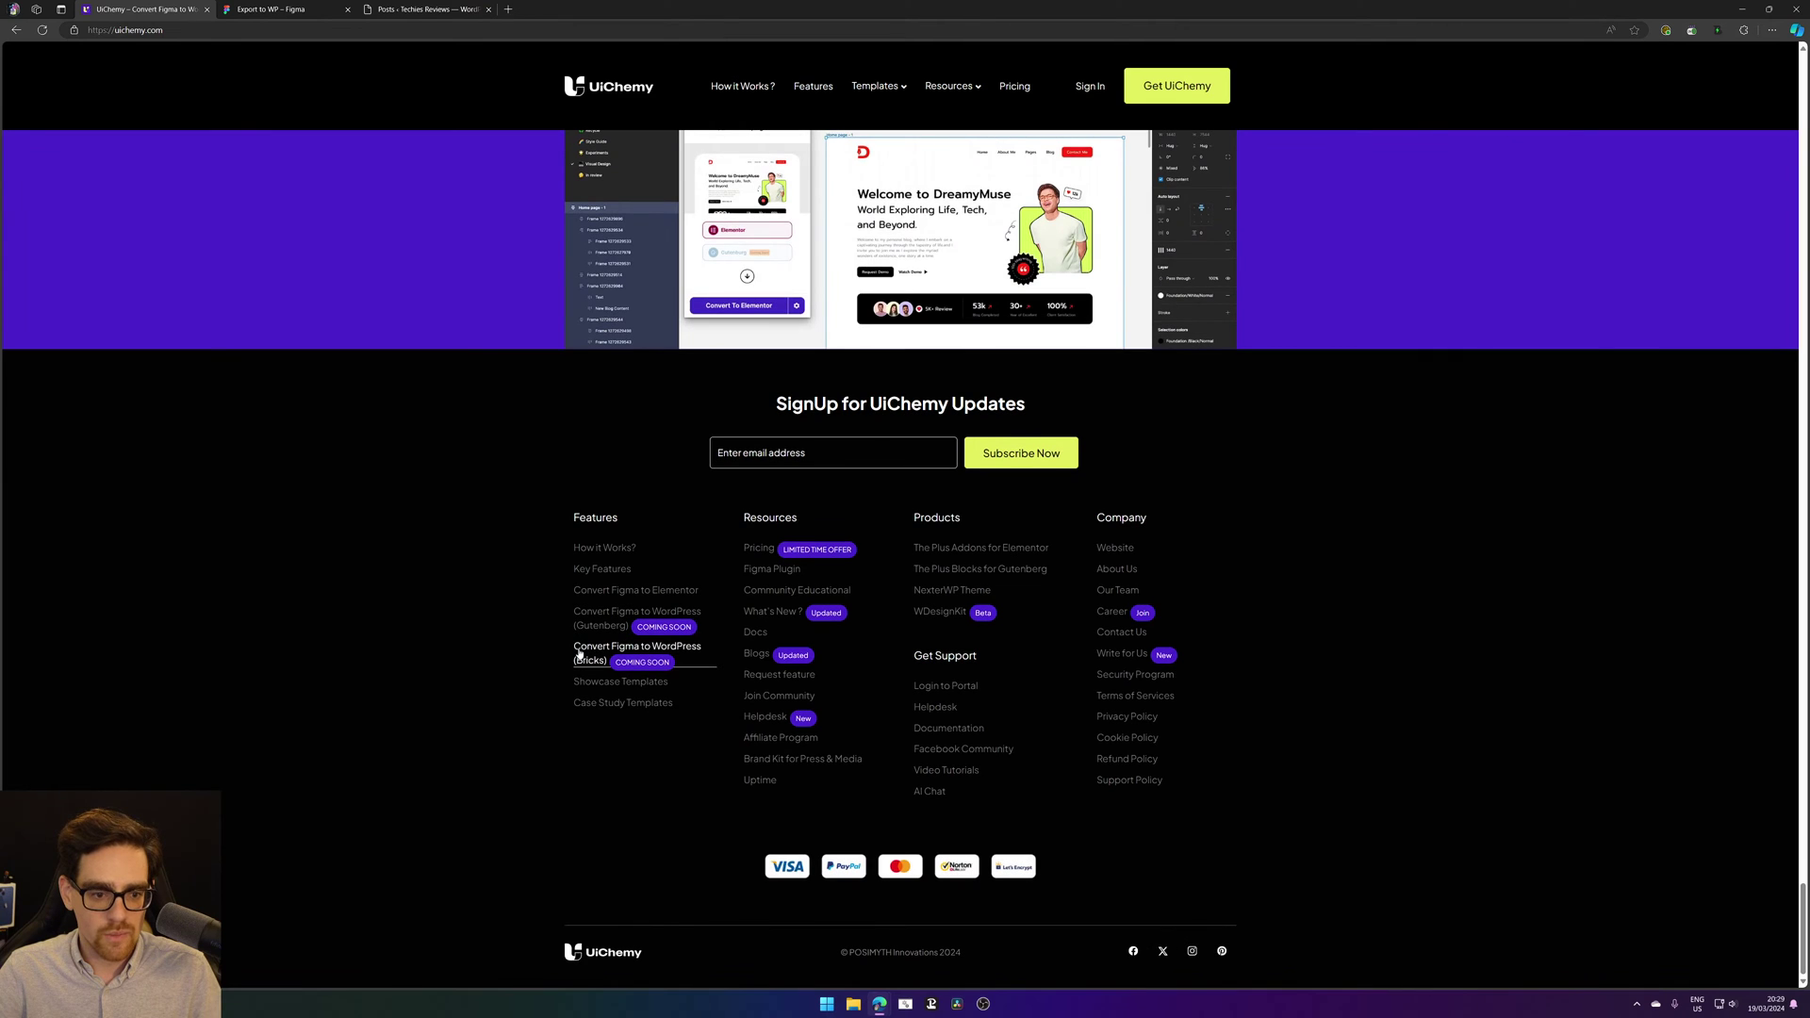
# Step: Switch to the Figma Export to WP file, look up UiChemy in the plugin list, and close the running UiChemy plugin window
pyautogui.click(282, 10)
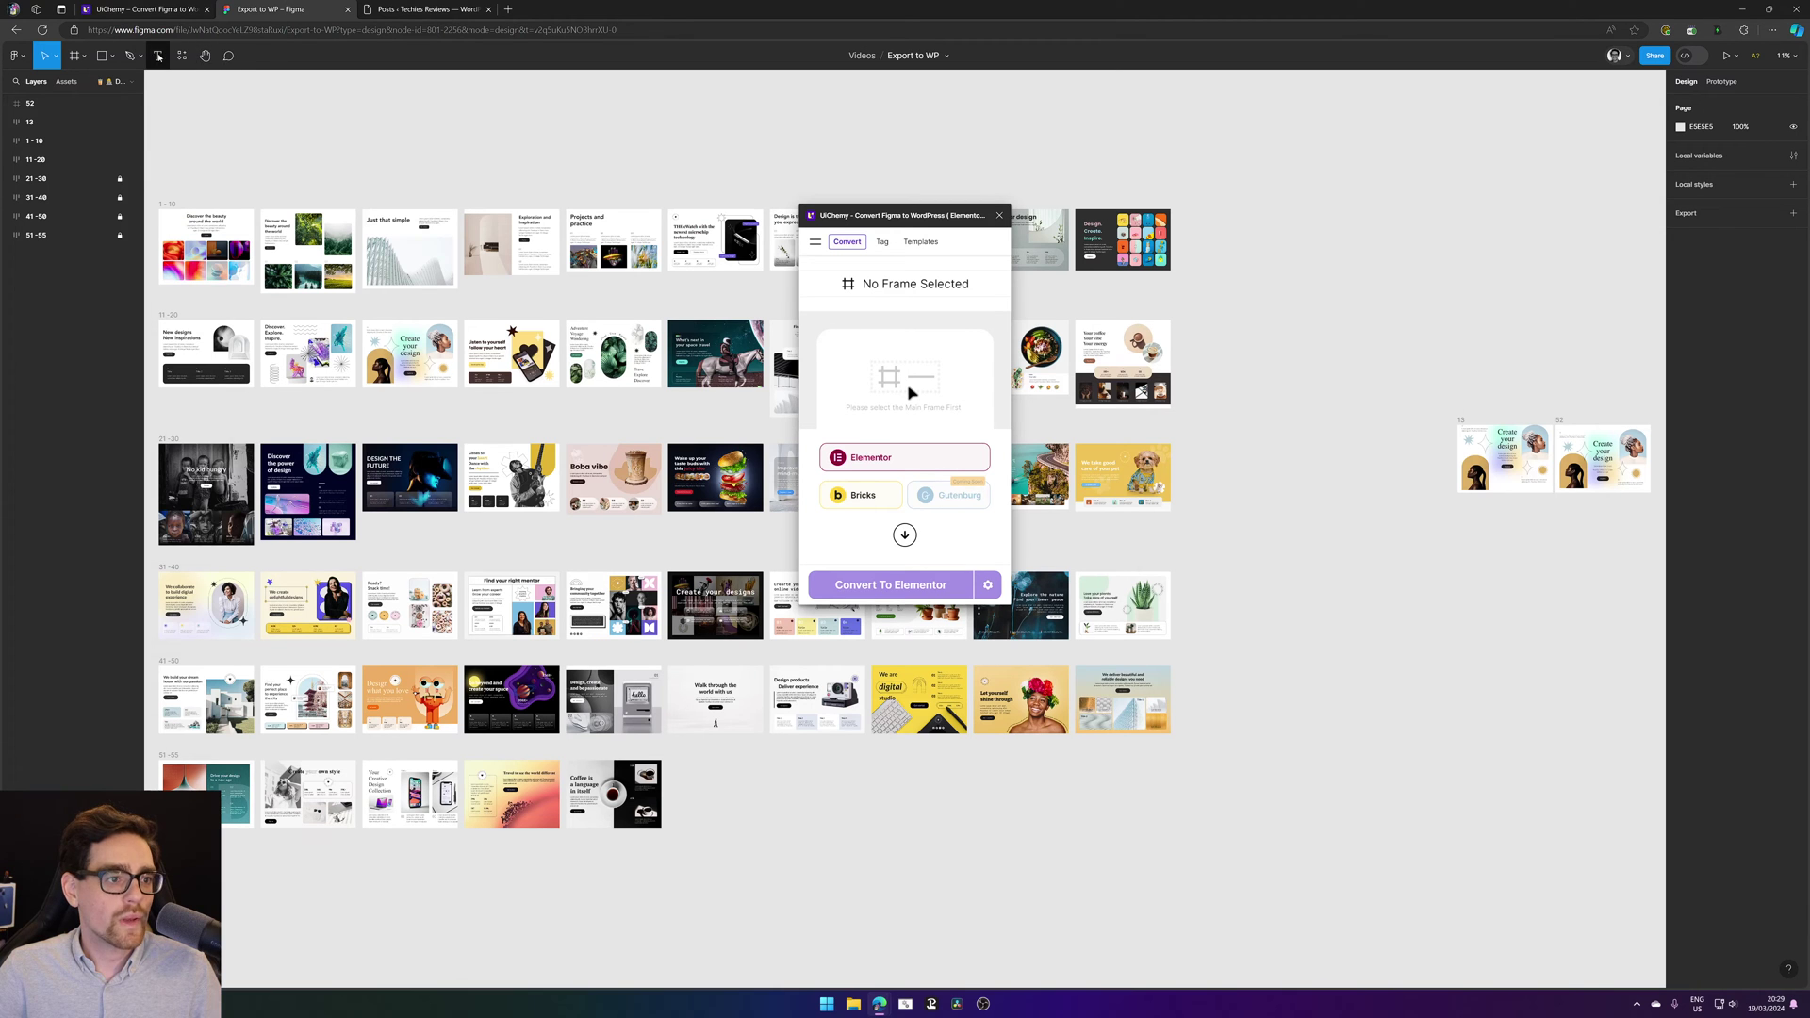
pyautogui.click(179, 55)
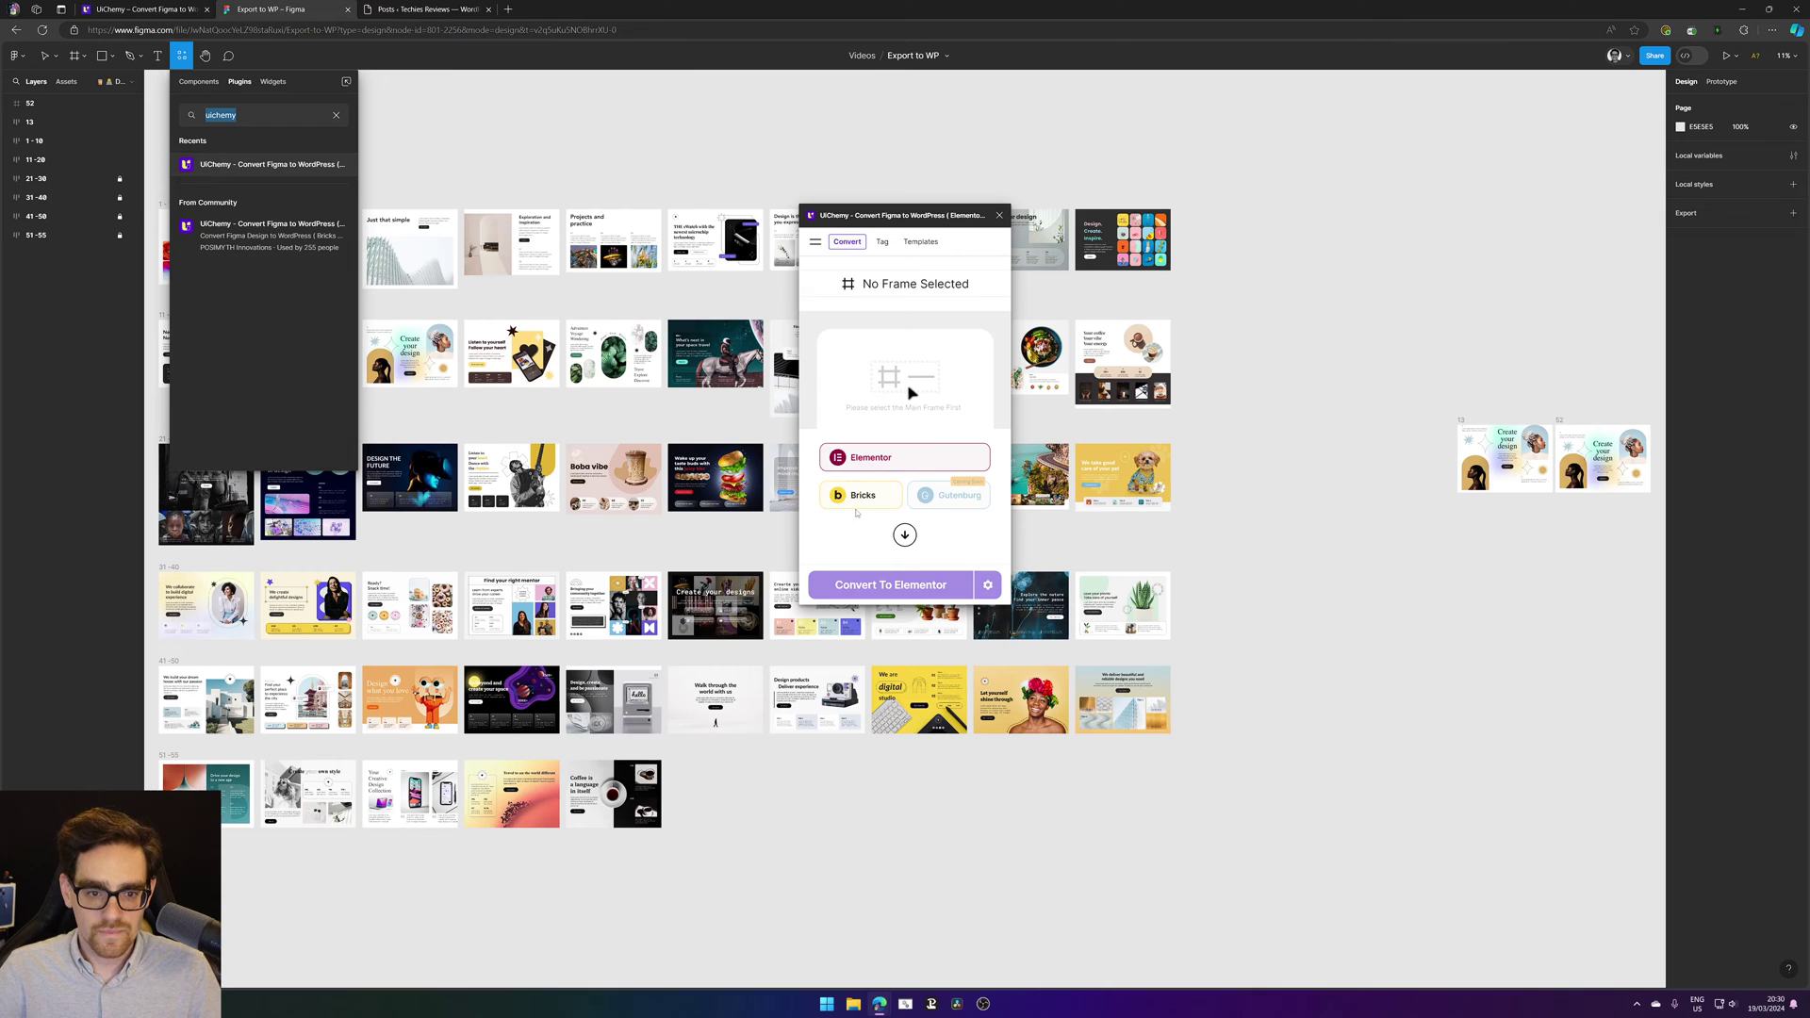
pyautogui.click(868, 539)
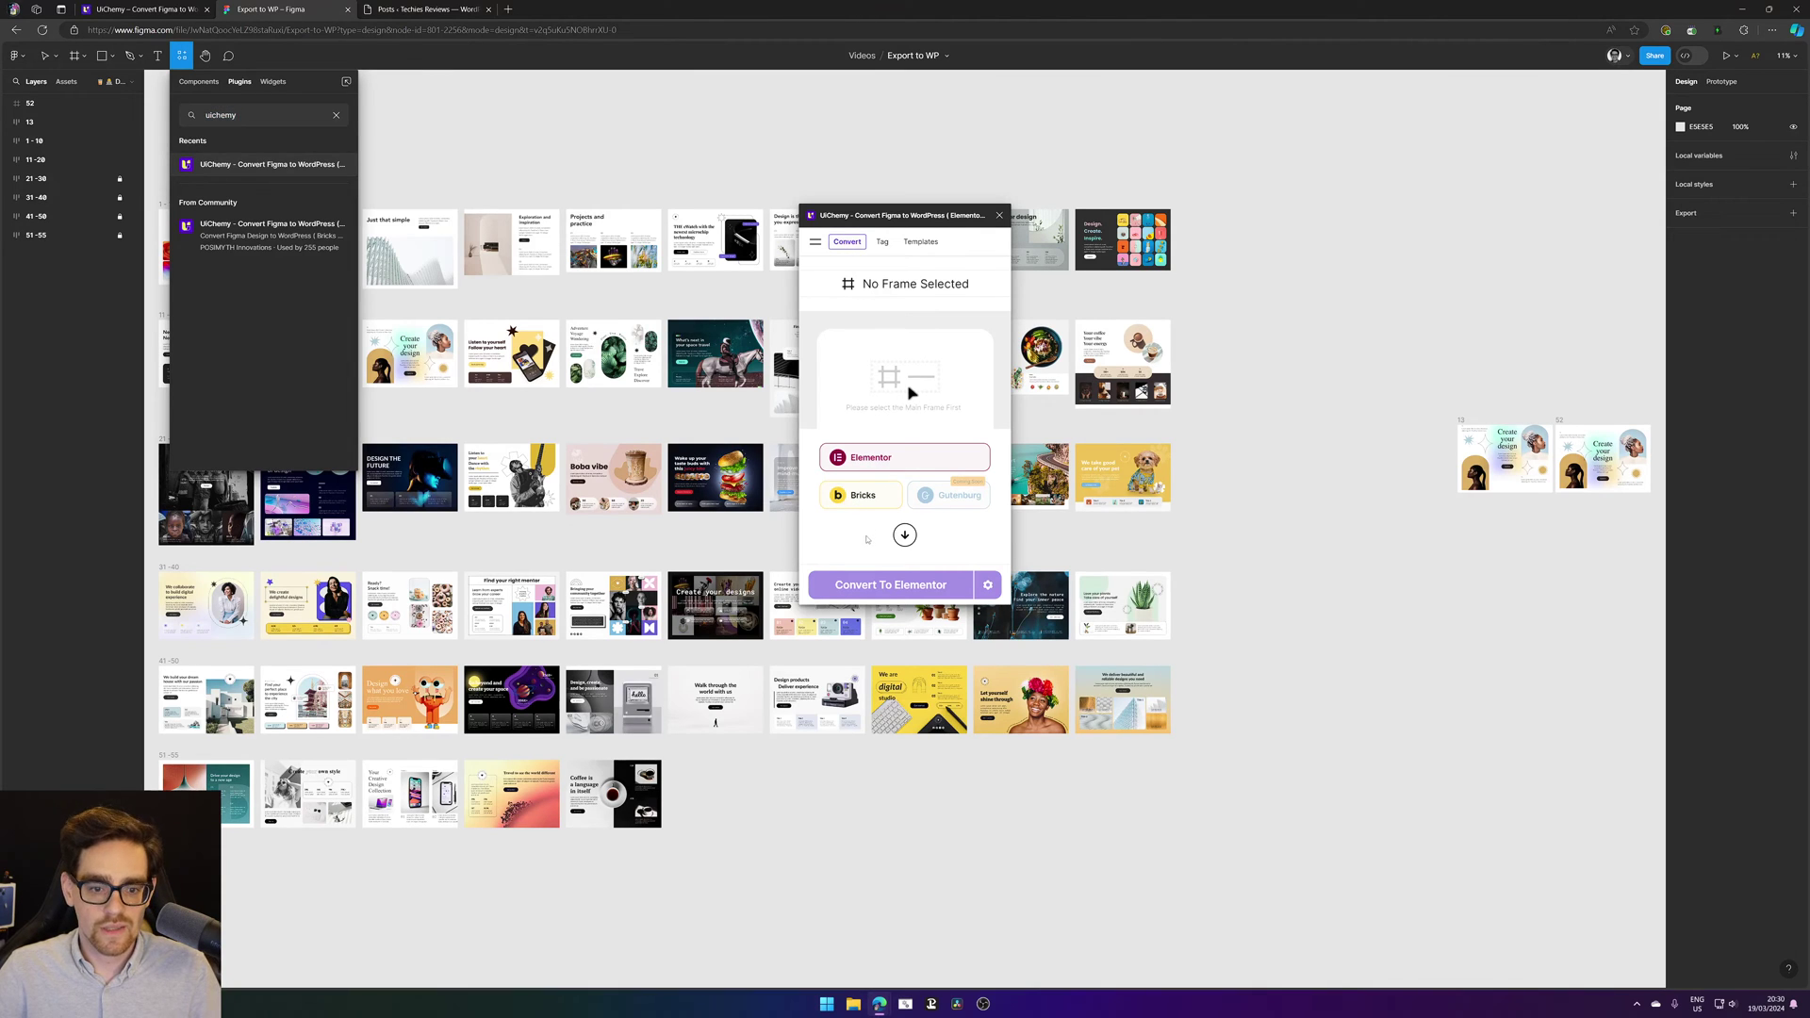
pyautogui.click(1000, 216)
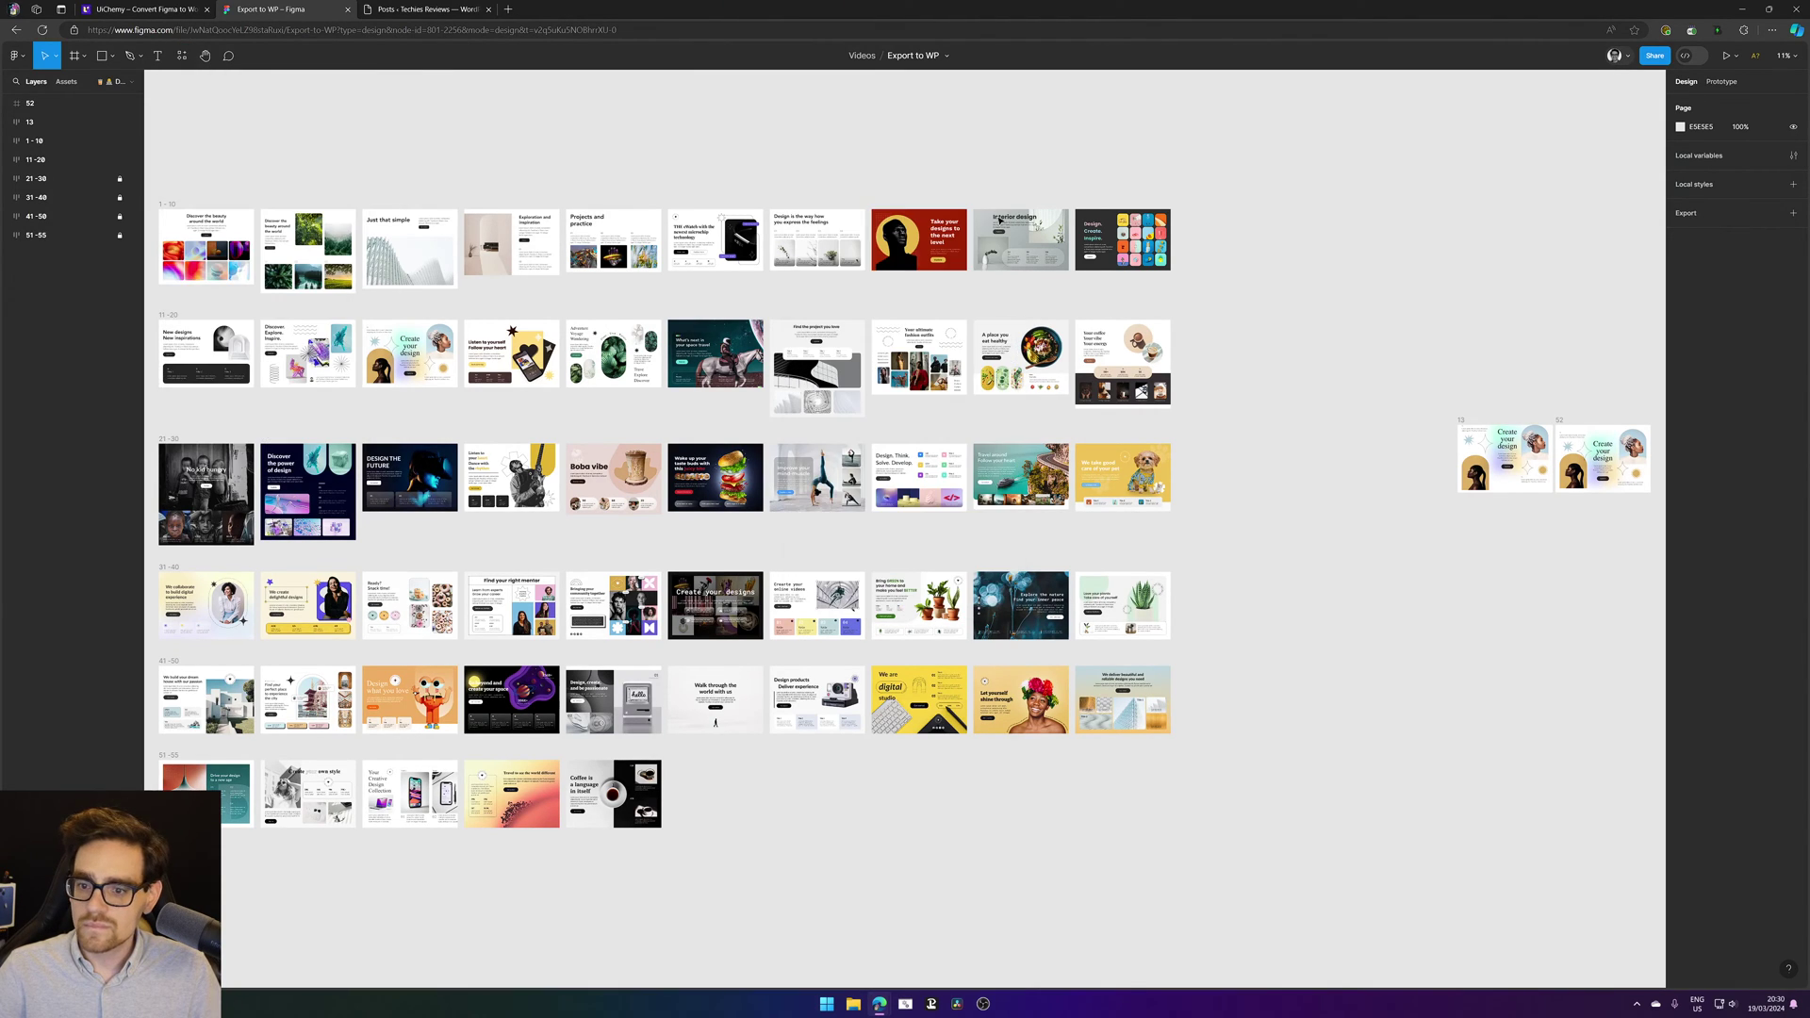
# Step: Delete both separate "Create your design" frames, 52 and 13, from the empty area beside the template rows
pyautogui.hscroll(6, 1385, 320)
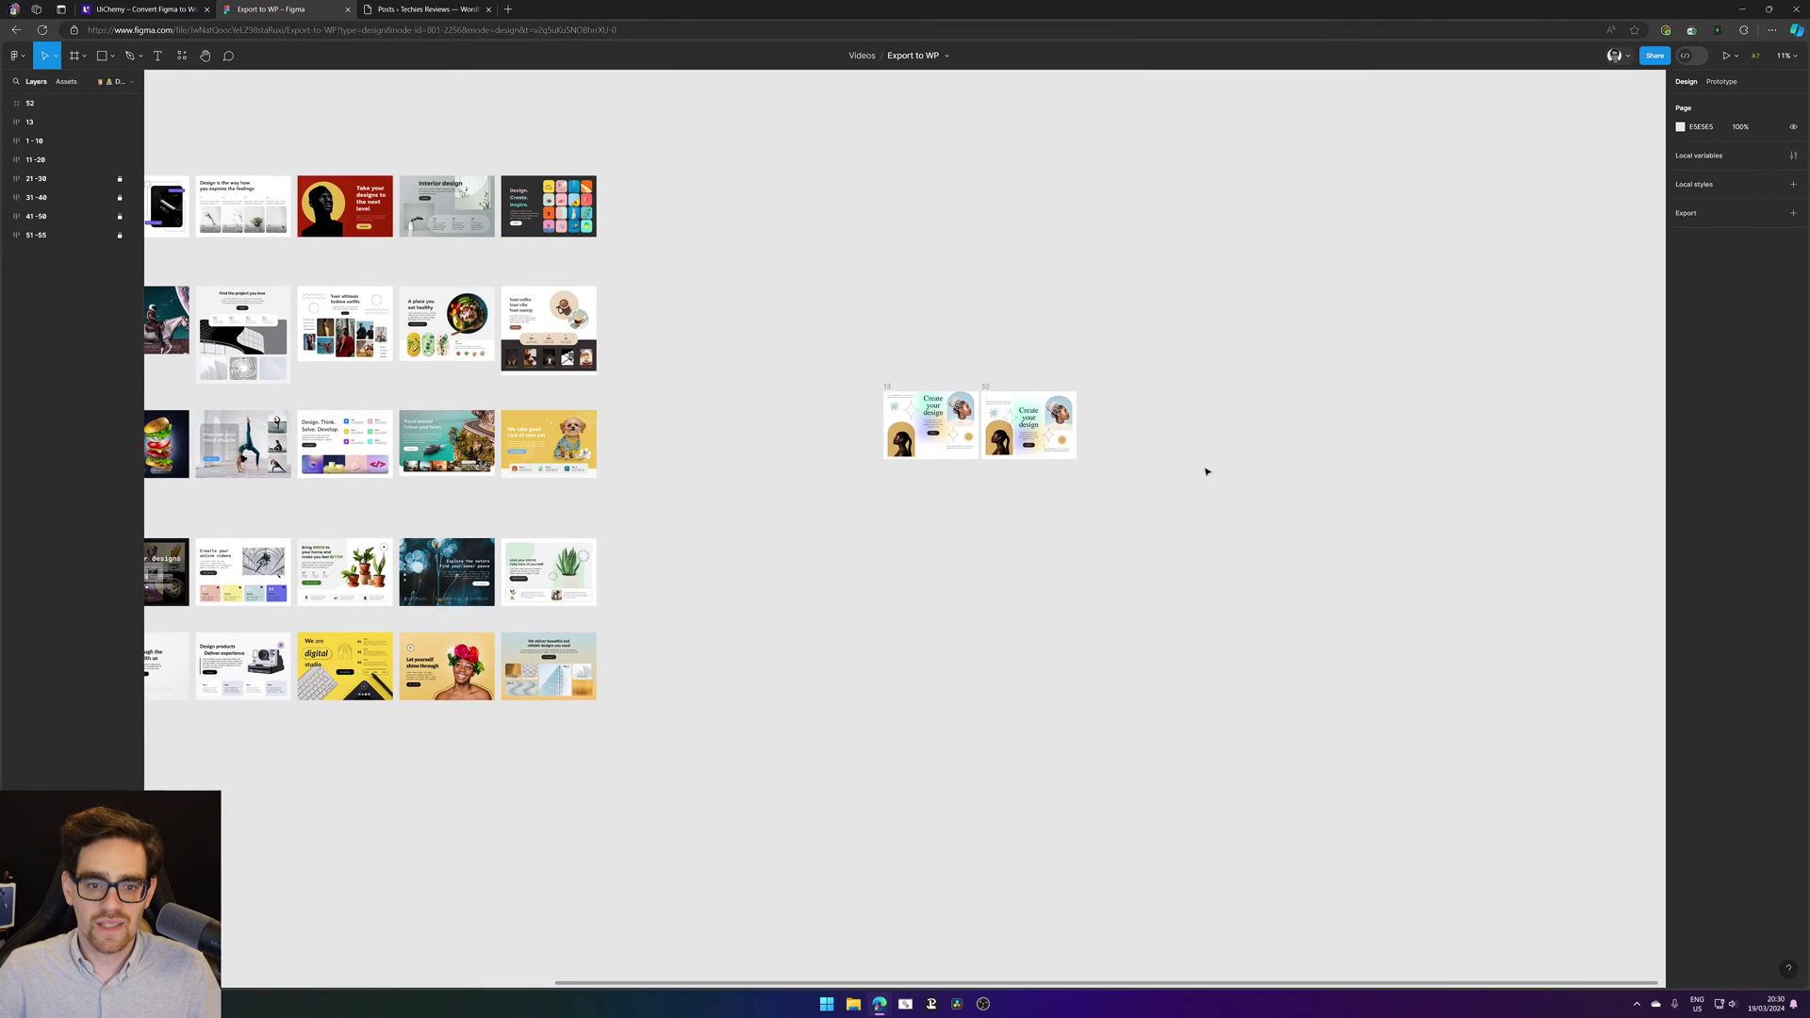
pyautogui.scroll(5, 1043, 471)
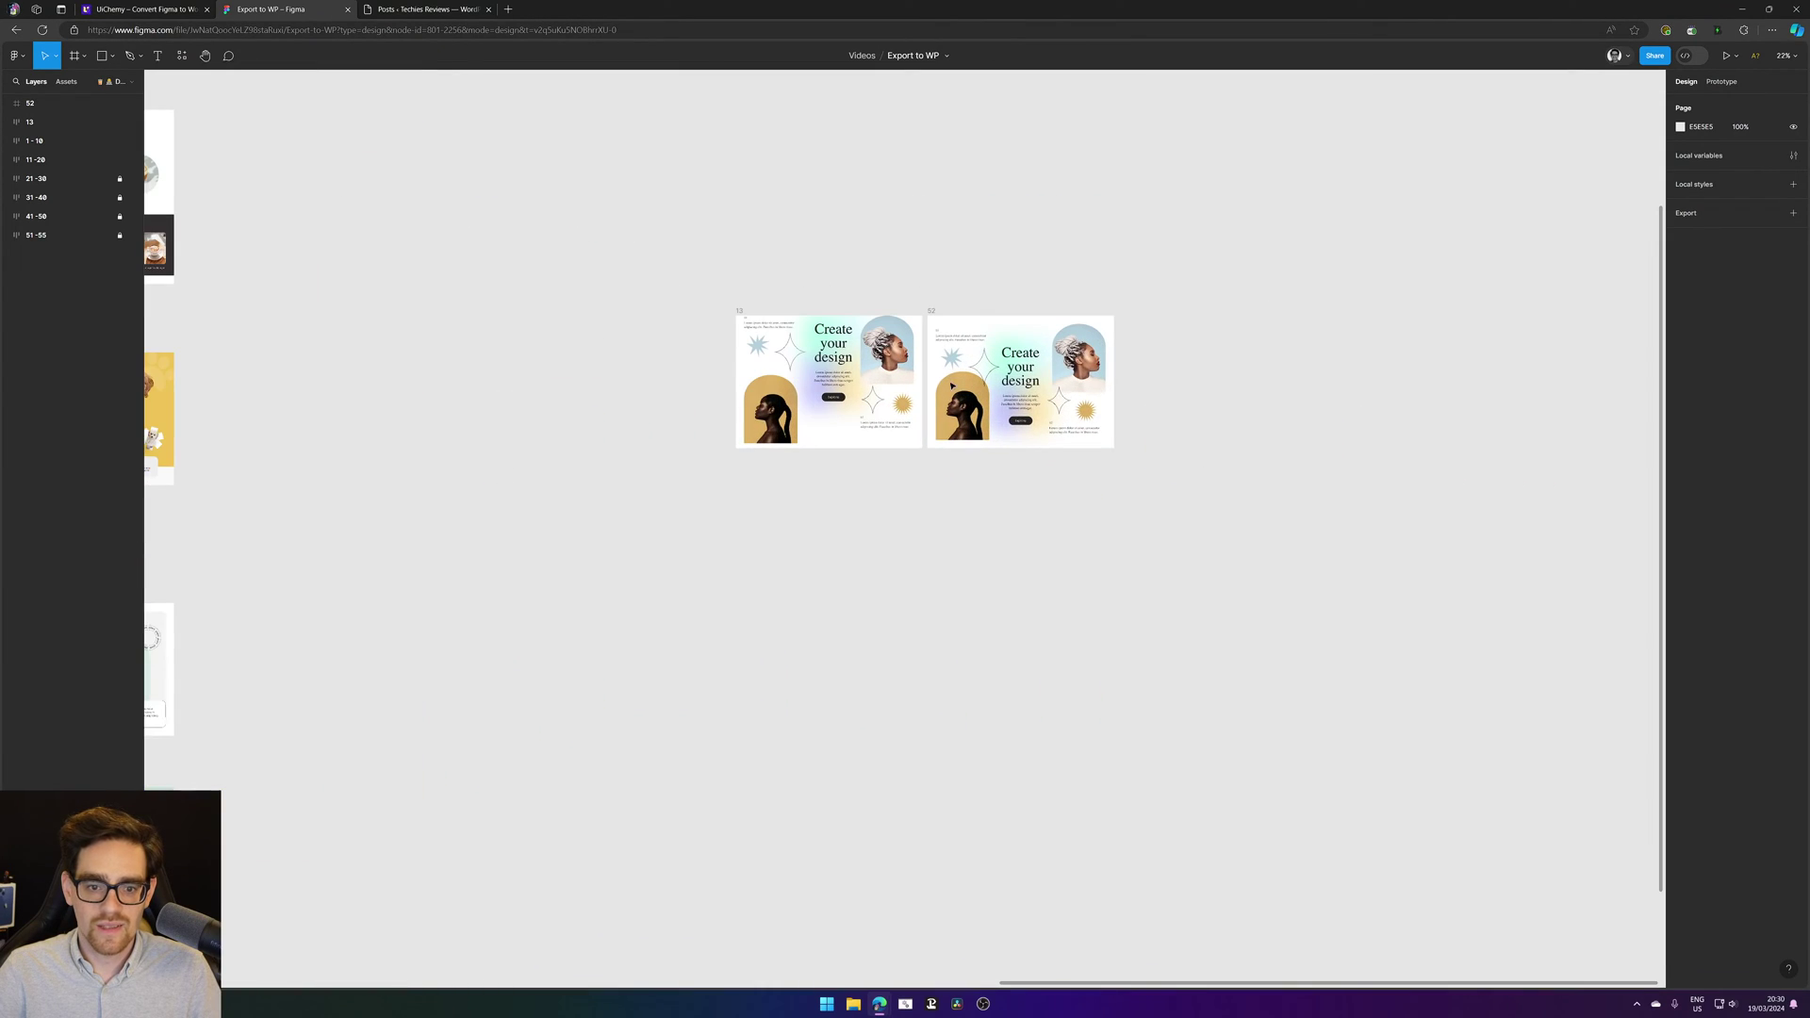
pyautogui.click(967, 391)
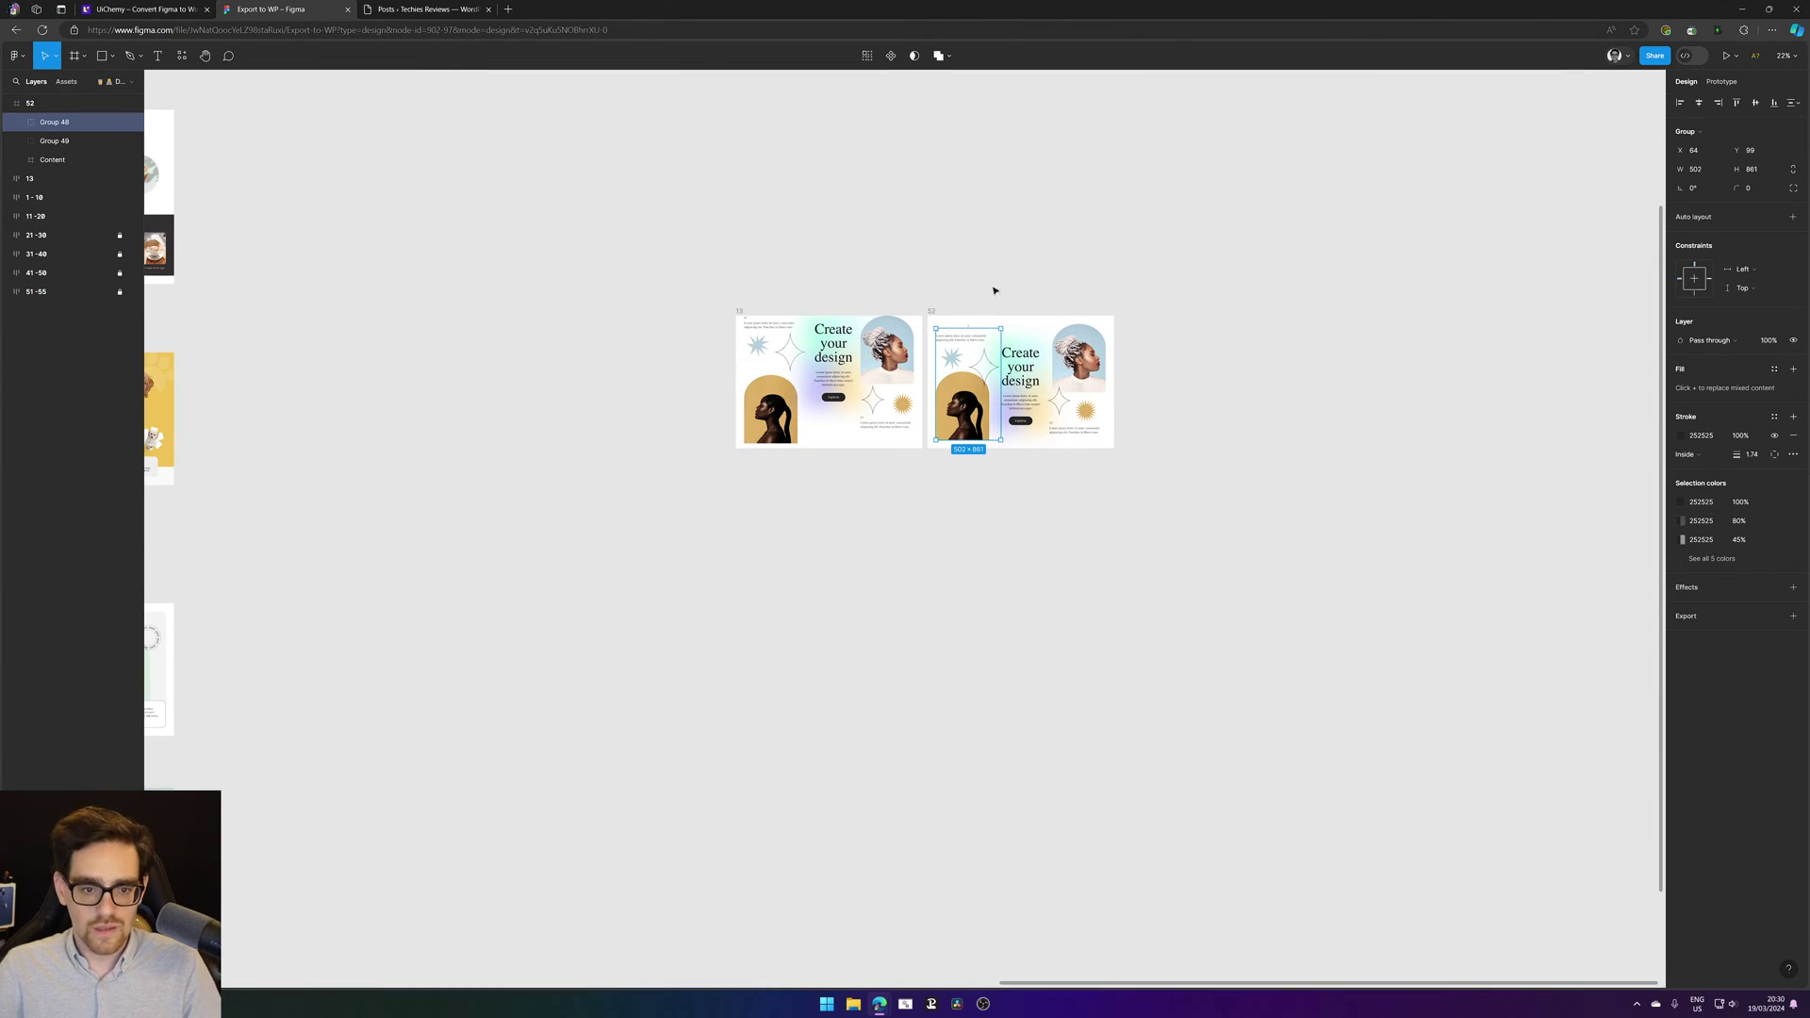
pyautogui.click(936, 310)
pyautogui.press('Delete')
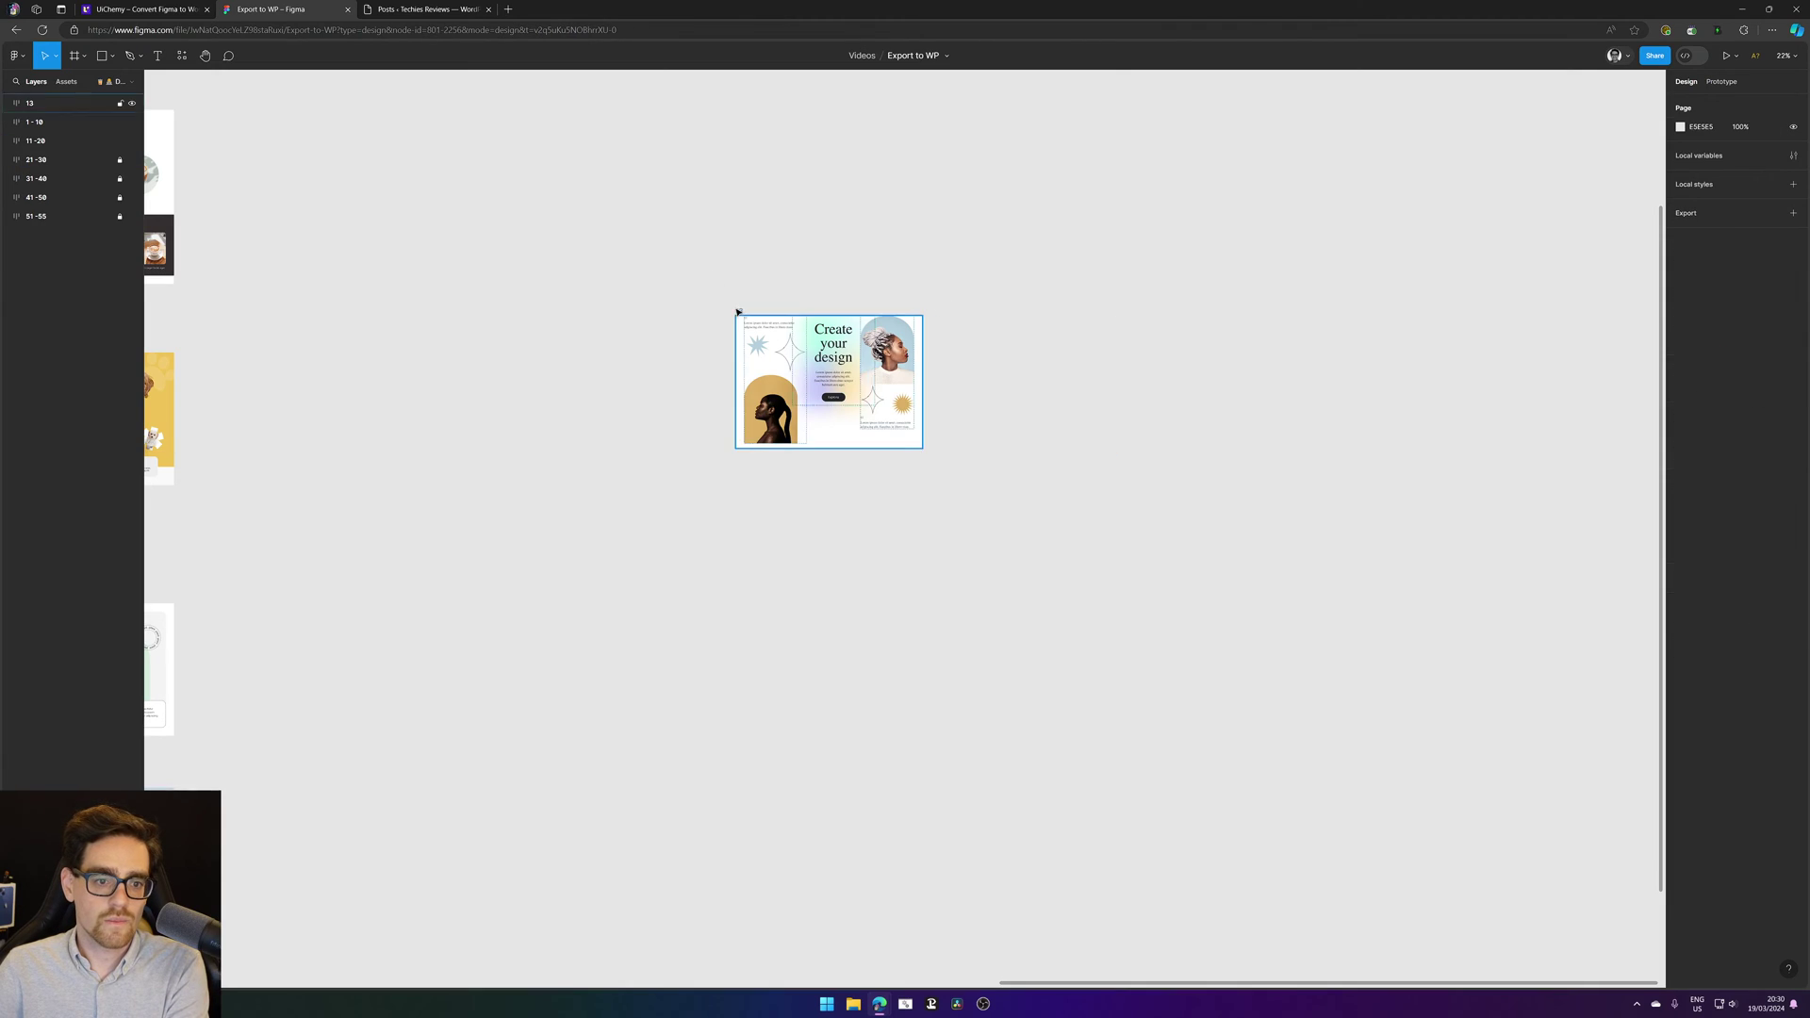
pyautogui.click(738, 310)
pyautogui.press('Delete')
# Step: Examine the hero section templates in the 1-10, 11-20 and 21-30 rows of the Figma file
pyautogui.scroll(-6, 1037, 405)
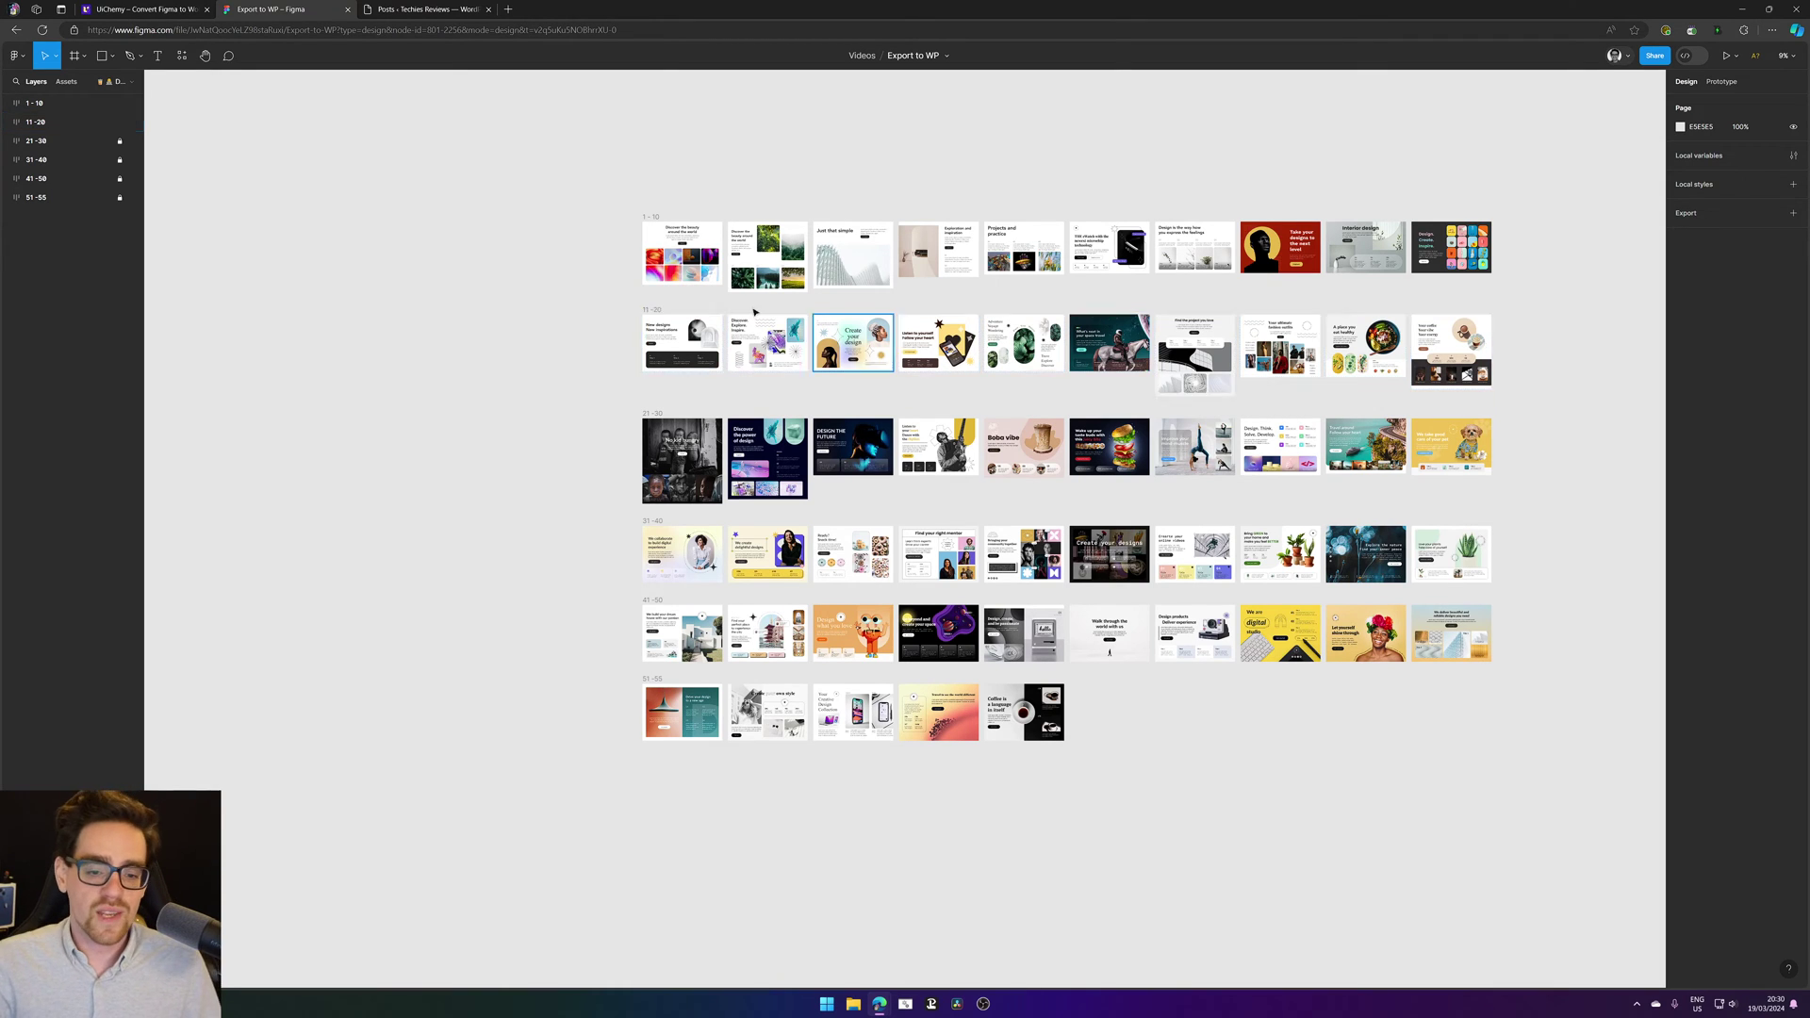
pyautogui.scroll(5, 778, 466)
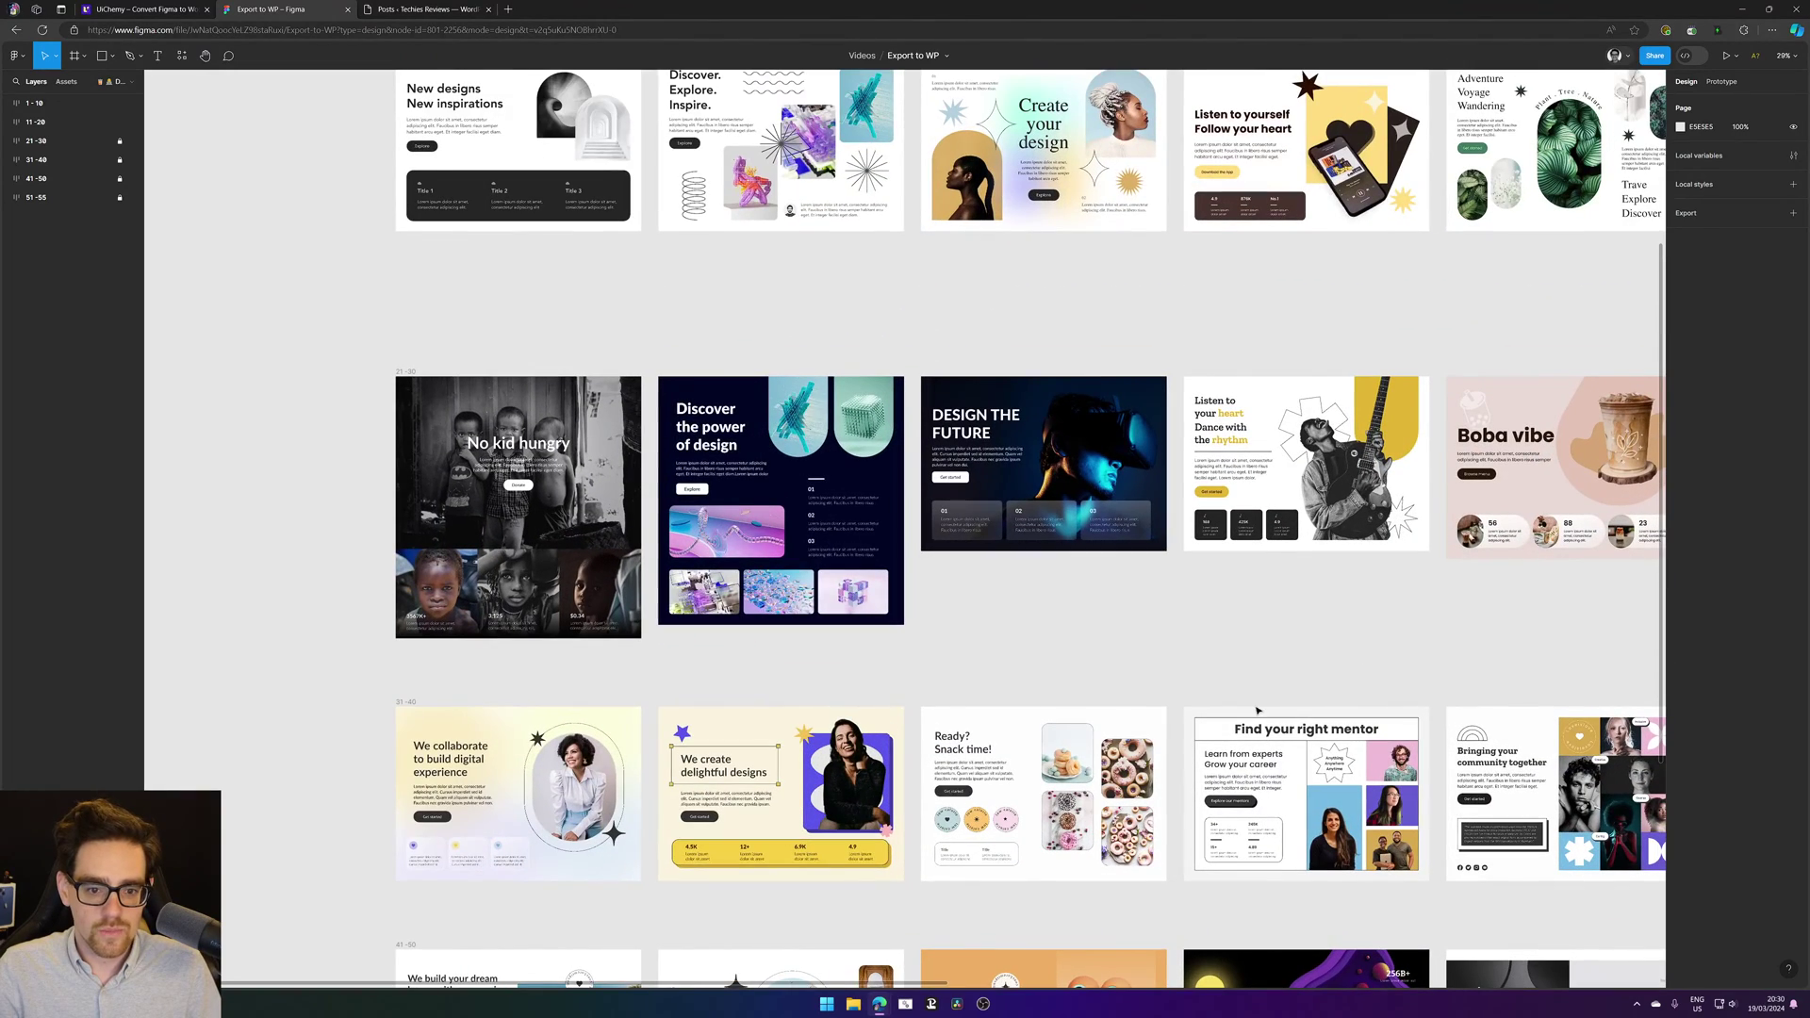
pyautogui.hscroll(3, 983, 708)
pyautogui.scroll(1, 983, 708)
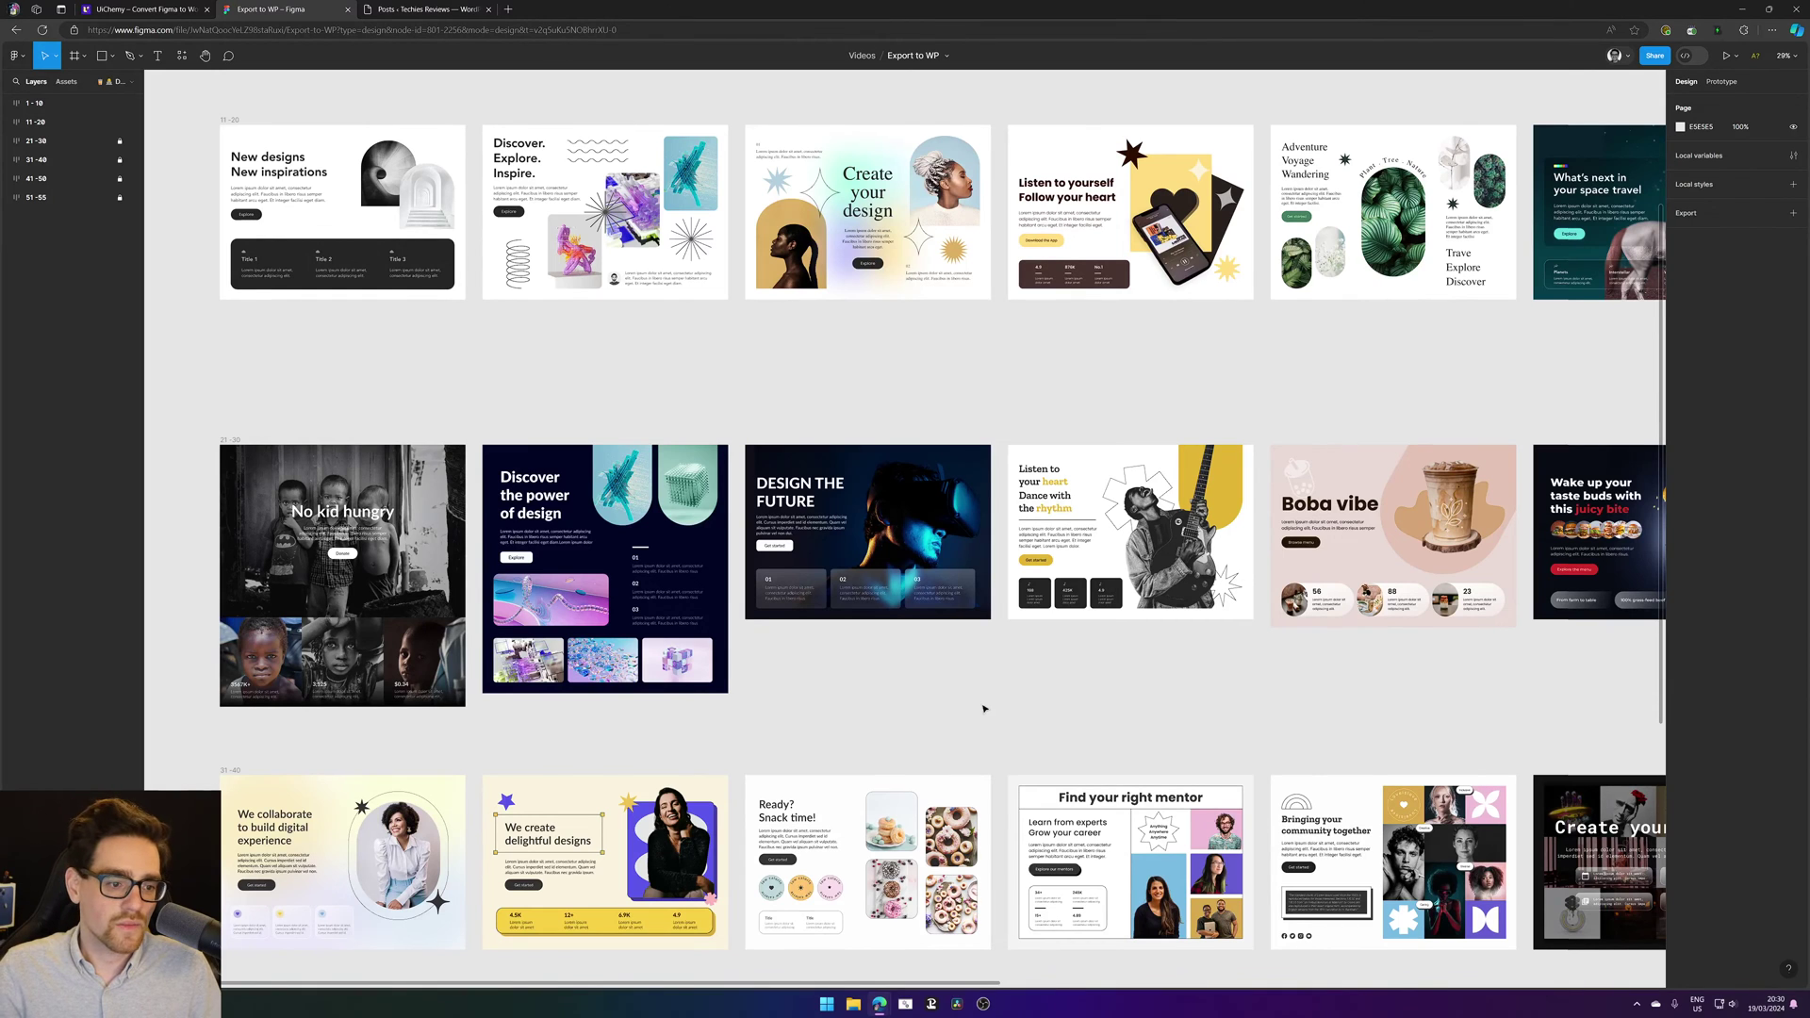
pyautogui.scroll(1, 1249, 761)
pyautogui.hscroll(2, 1249, 760)
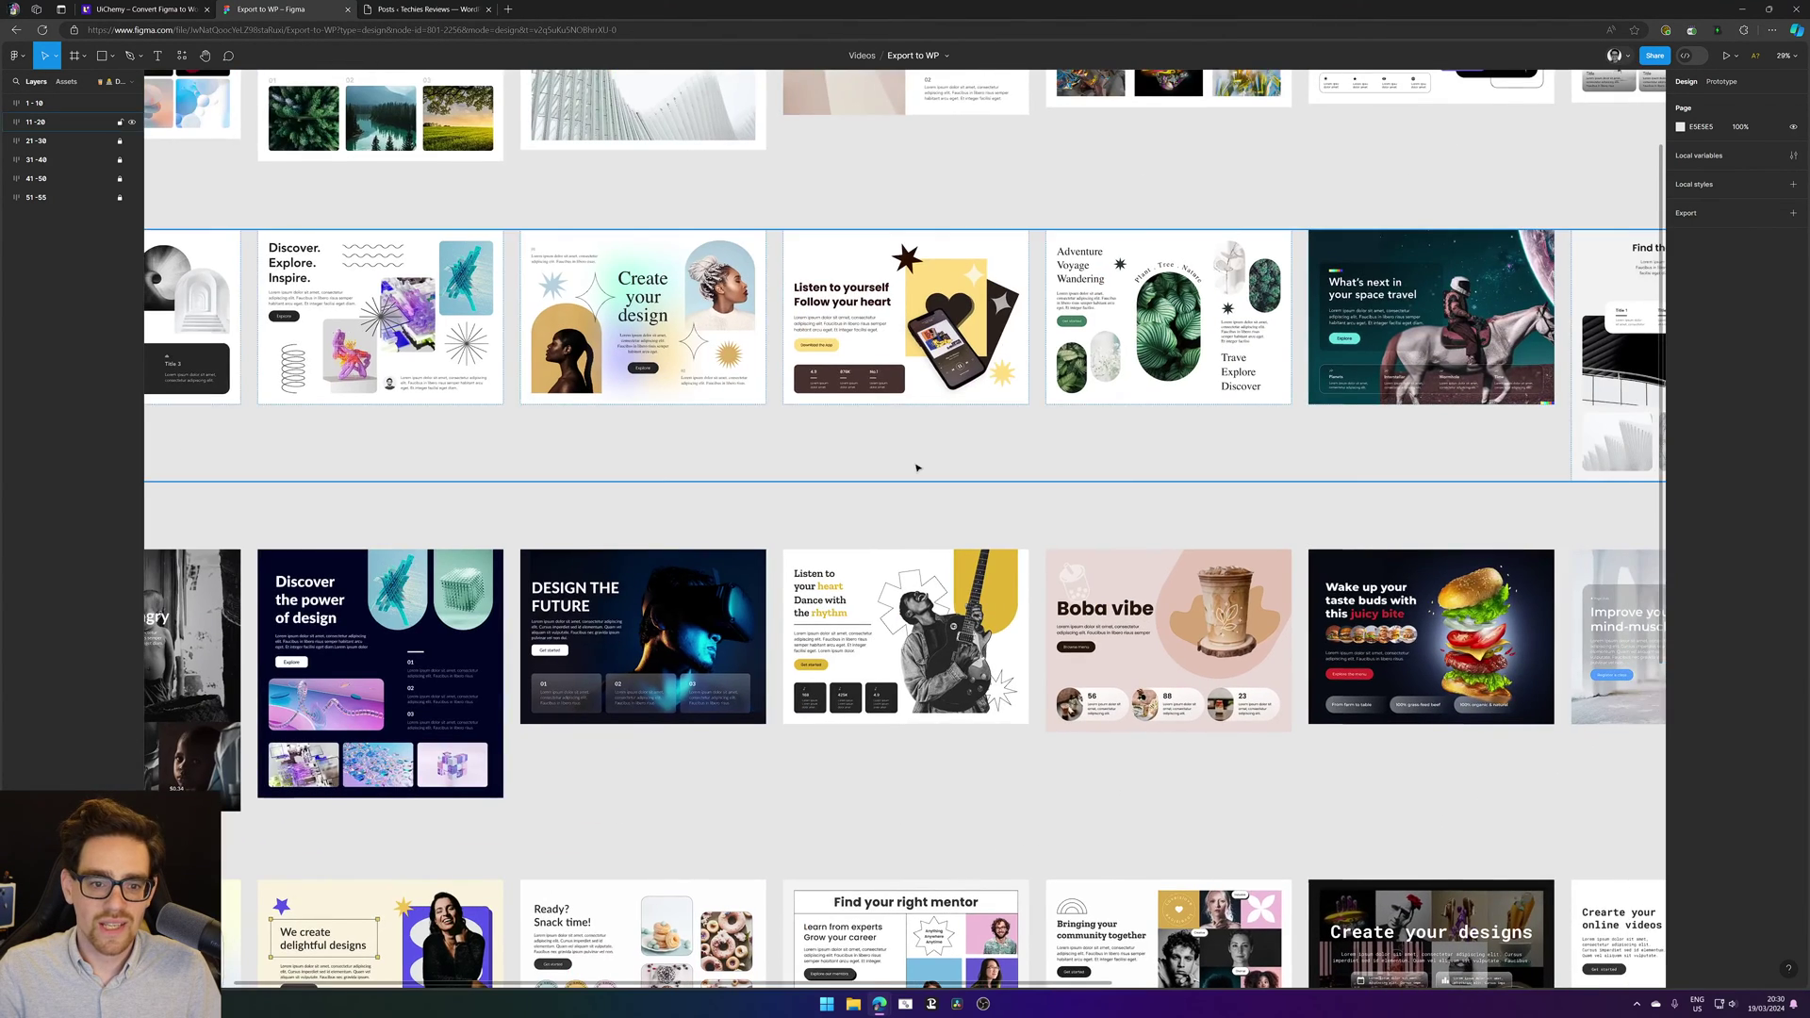
pyautogui.hscroll(-5, 1037, 490)
pyautogui.scroll(1, 1037, 490)
pyautogui.click(1068, 524)
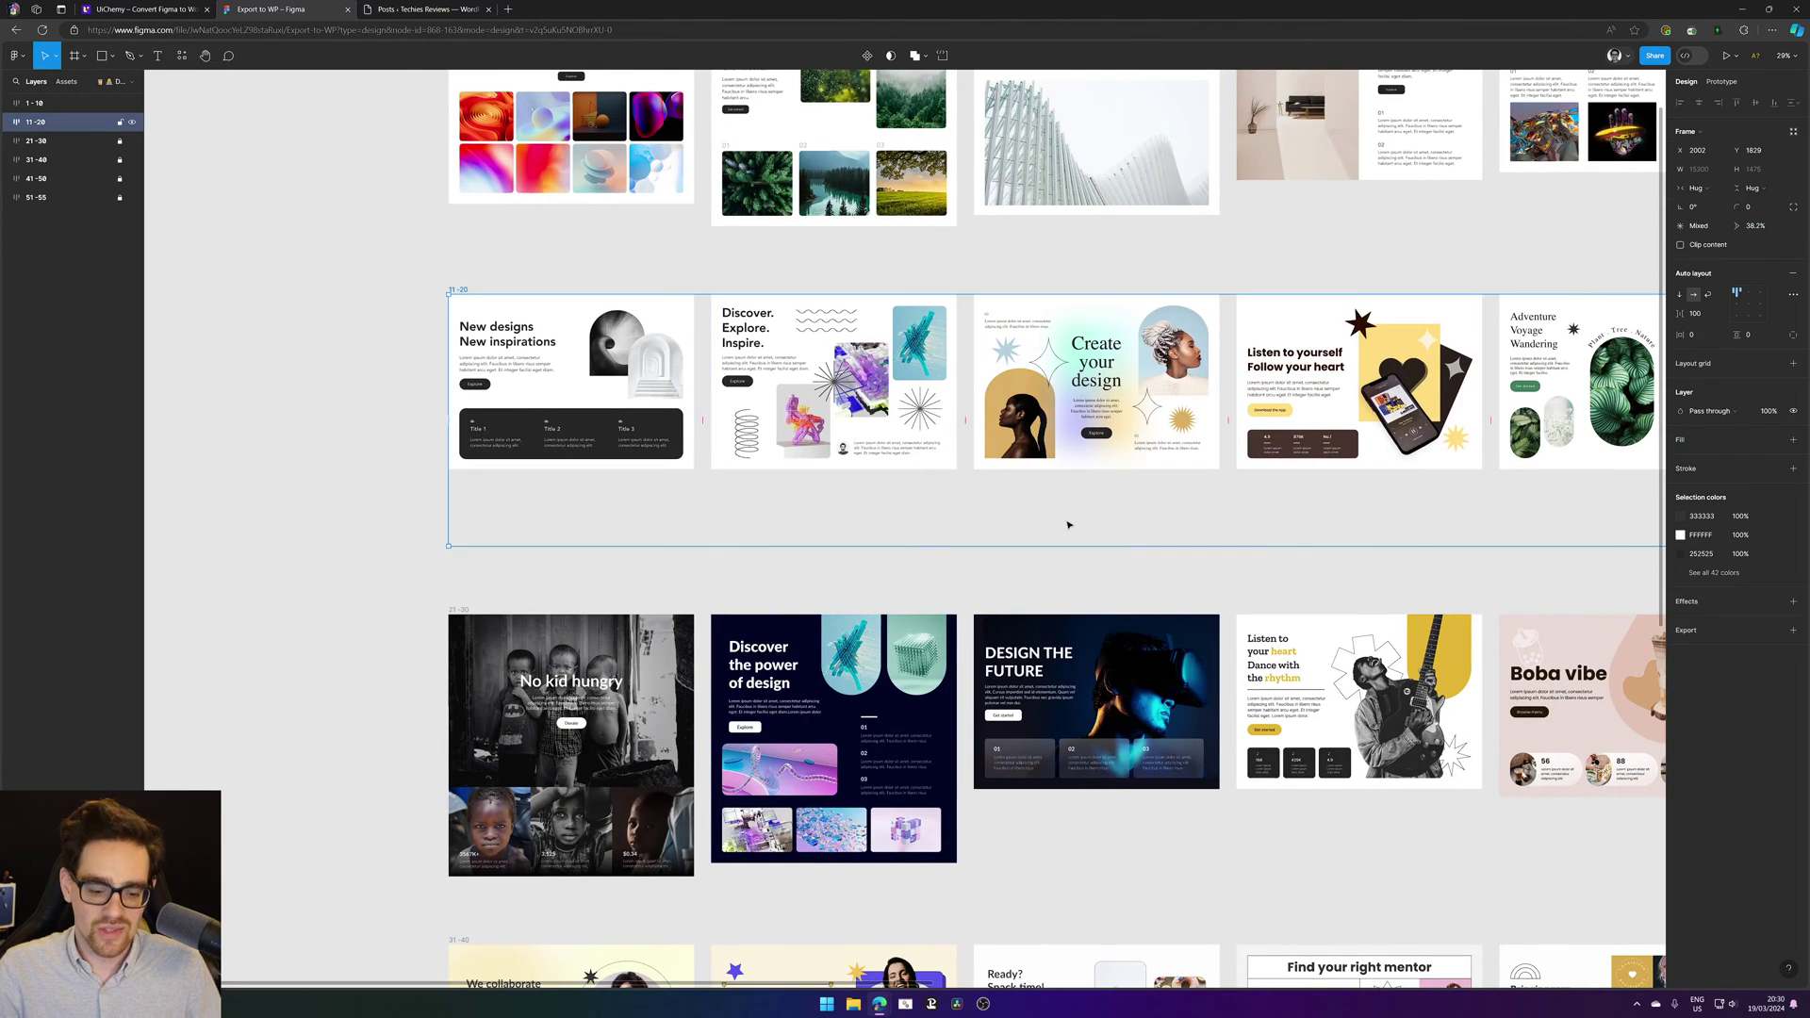
pyautogui.scroll(1, 1054, 557)
pyautogui.hscroll(-1, 1054, 557)
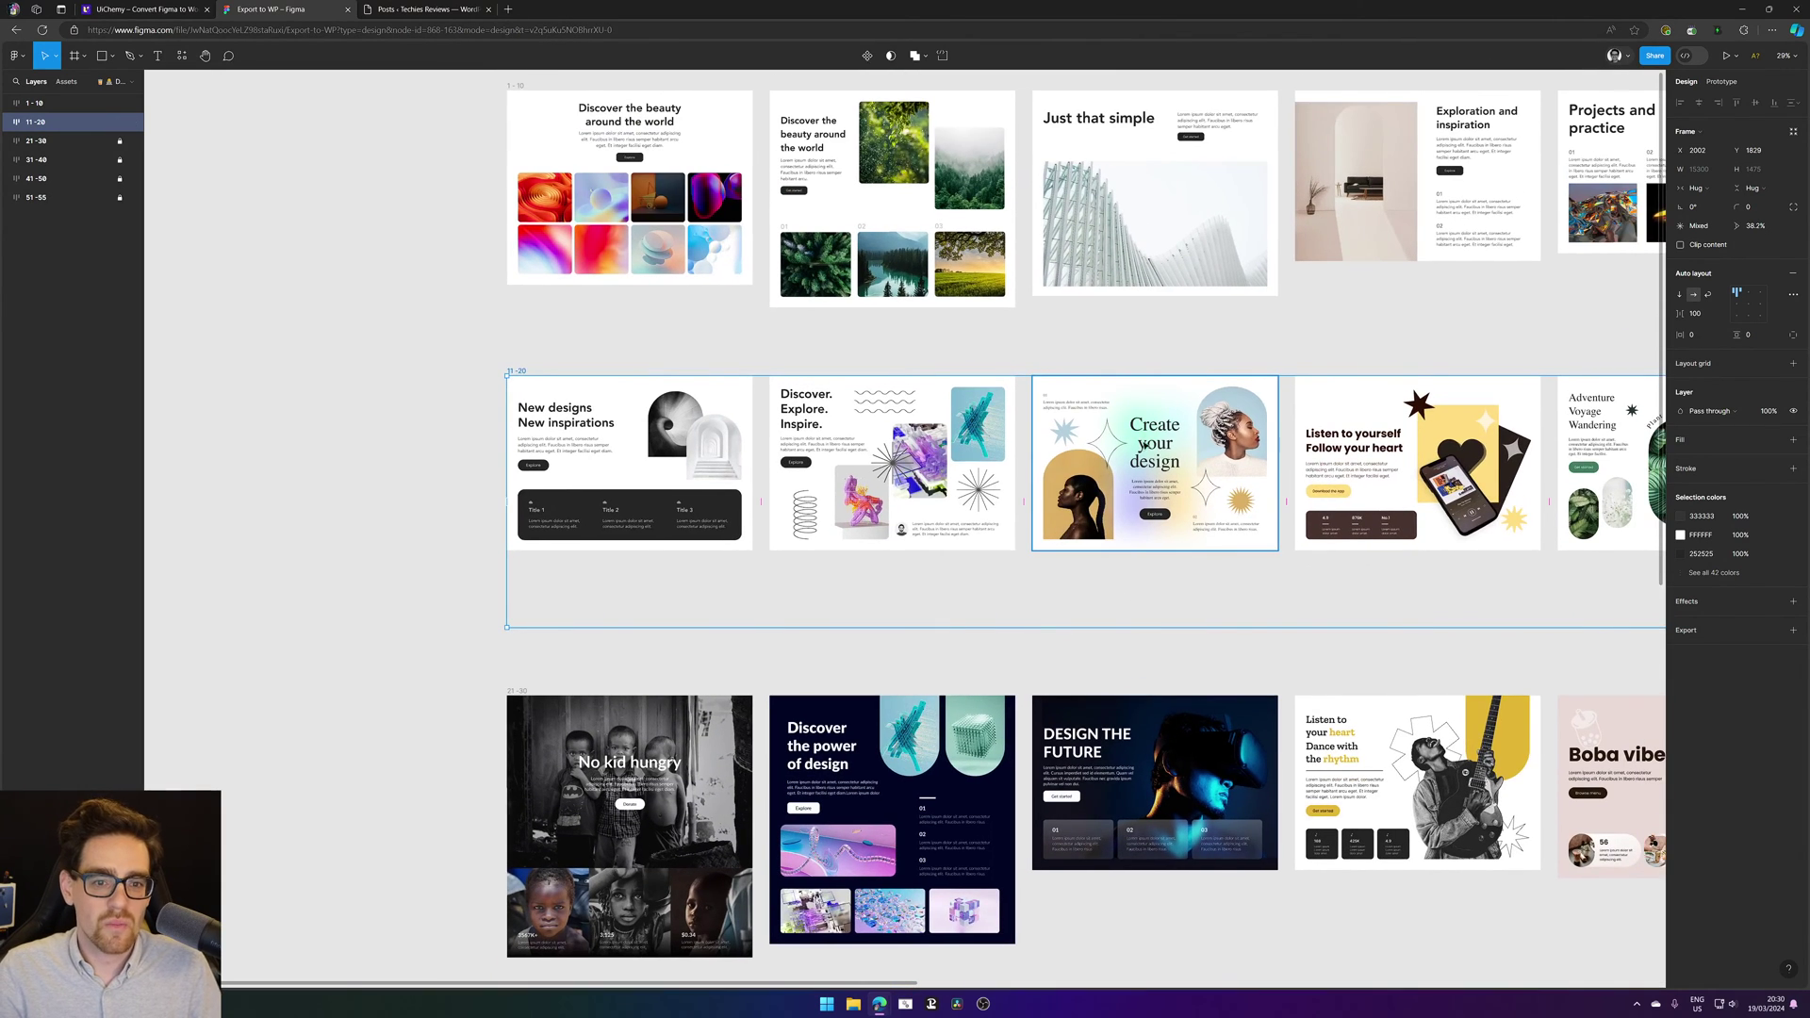
pyautogui.hscroll(8, 1054, 557)
pyautogui.scroll(1, 1054, 557)
pyautogui.hscroll(-4, 1446, 436)
pyautogui.scroll(1, 1446, 437)
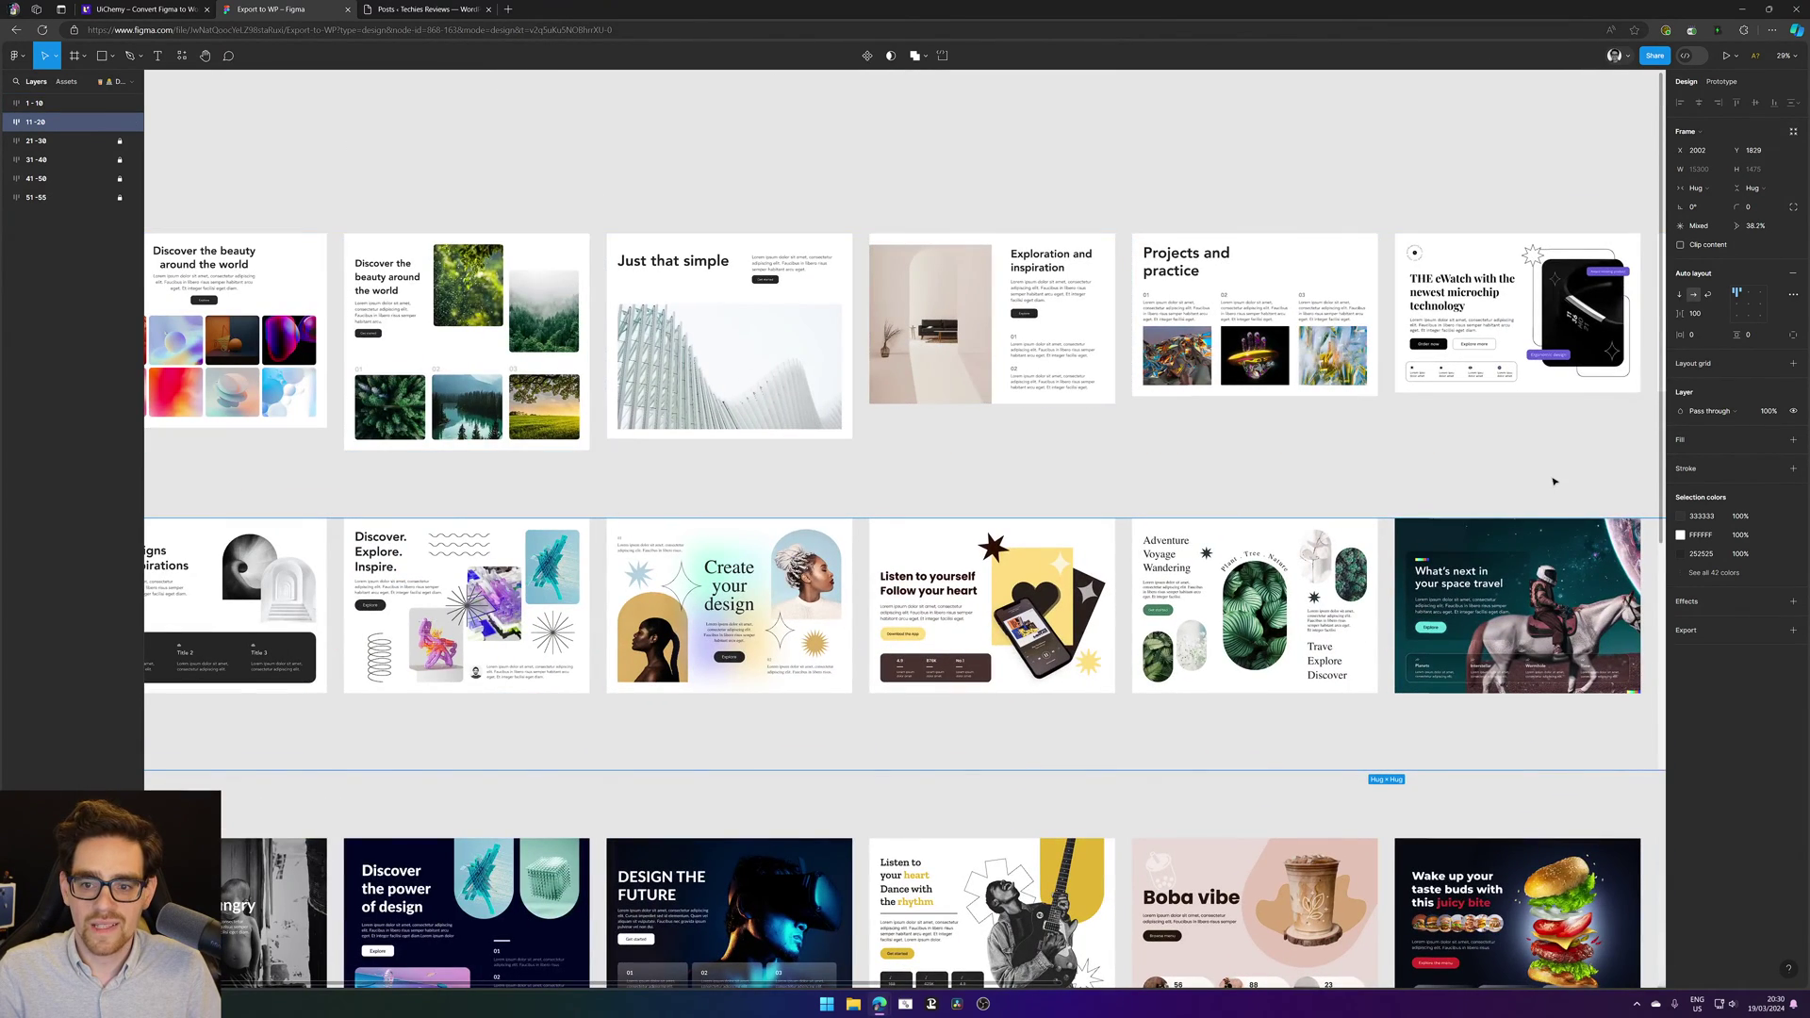
pyautogui.hscroll(8, 1367, 501)
pyautogui.scroll(-1, 1367, 500)
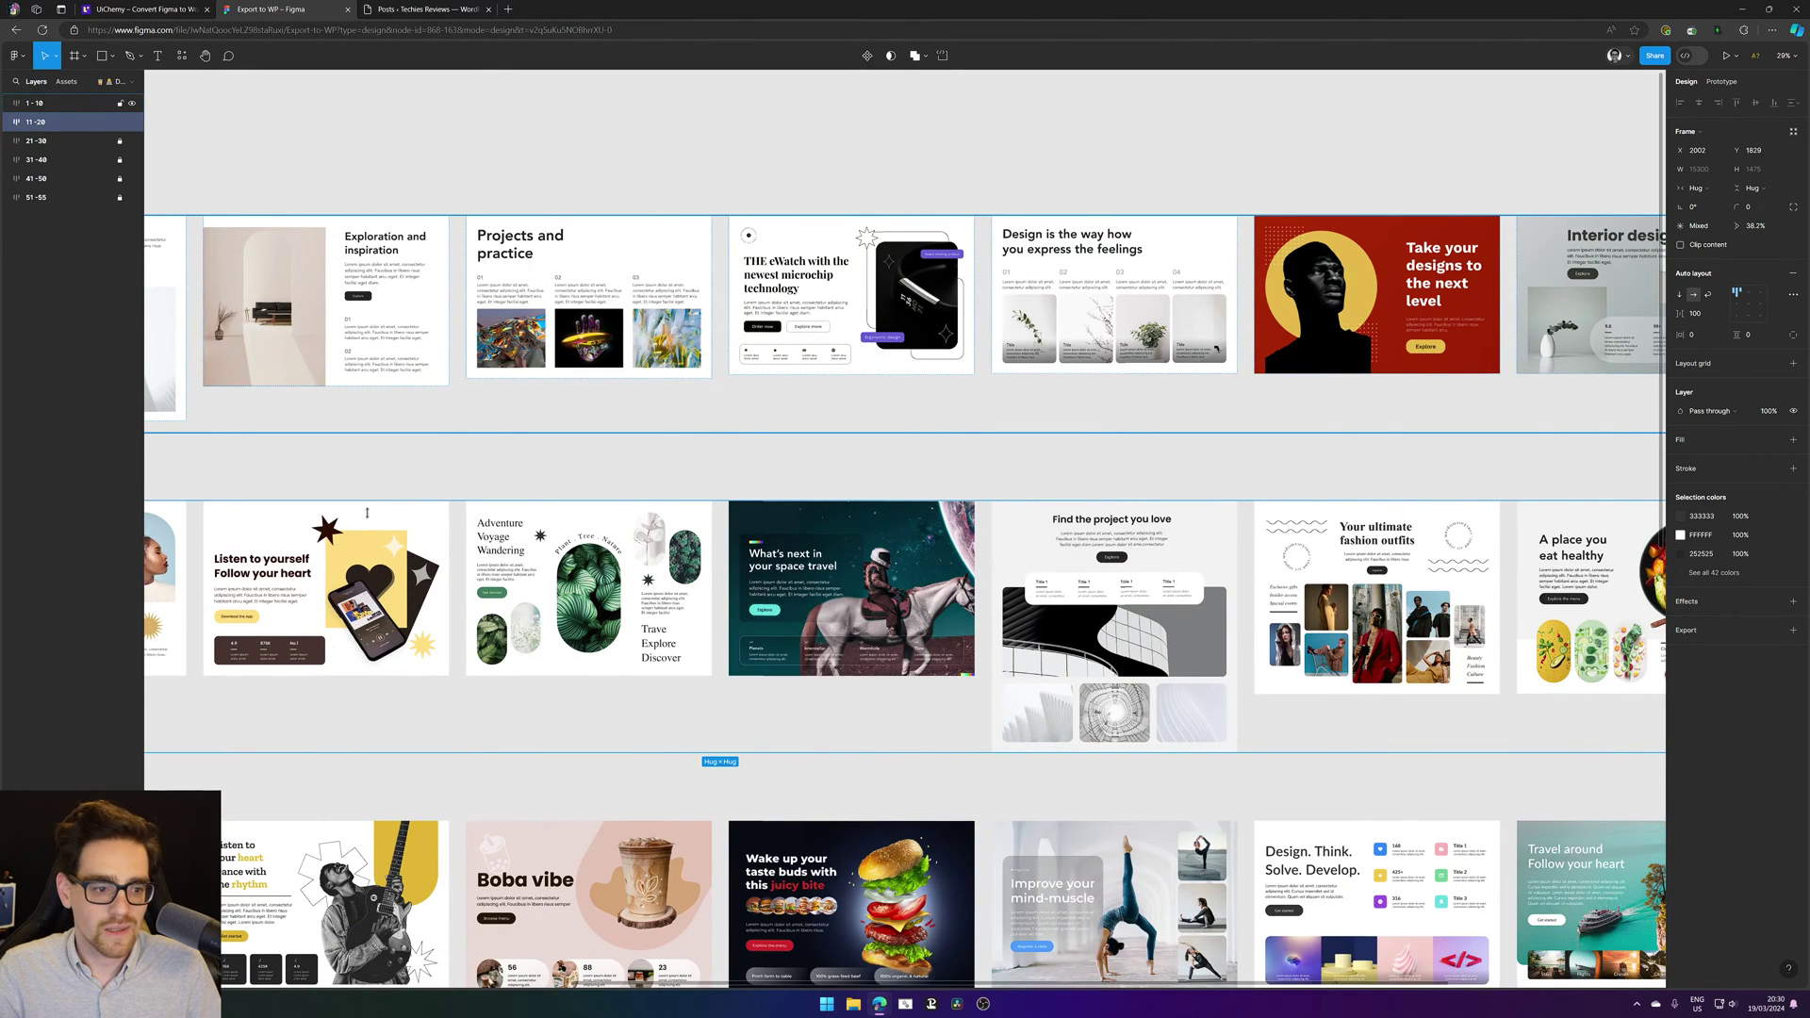
# Step: Place a copy of the "Create your design" frame 13 on the empty canvas beyond the end of the template rows
pyautogui.scroll(-2, 441, 493)
pyautogui.hscroll(-4, 441, 493)
pyautogui.doubleClick(418, 452)
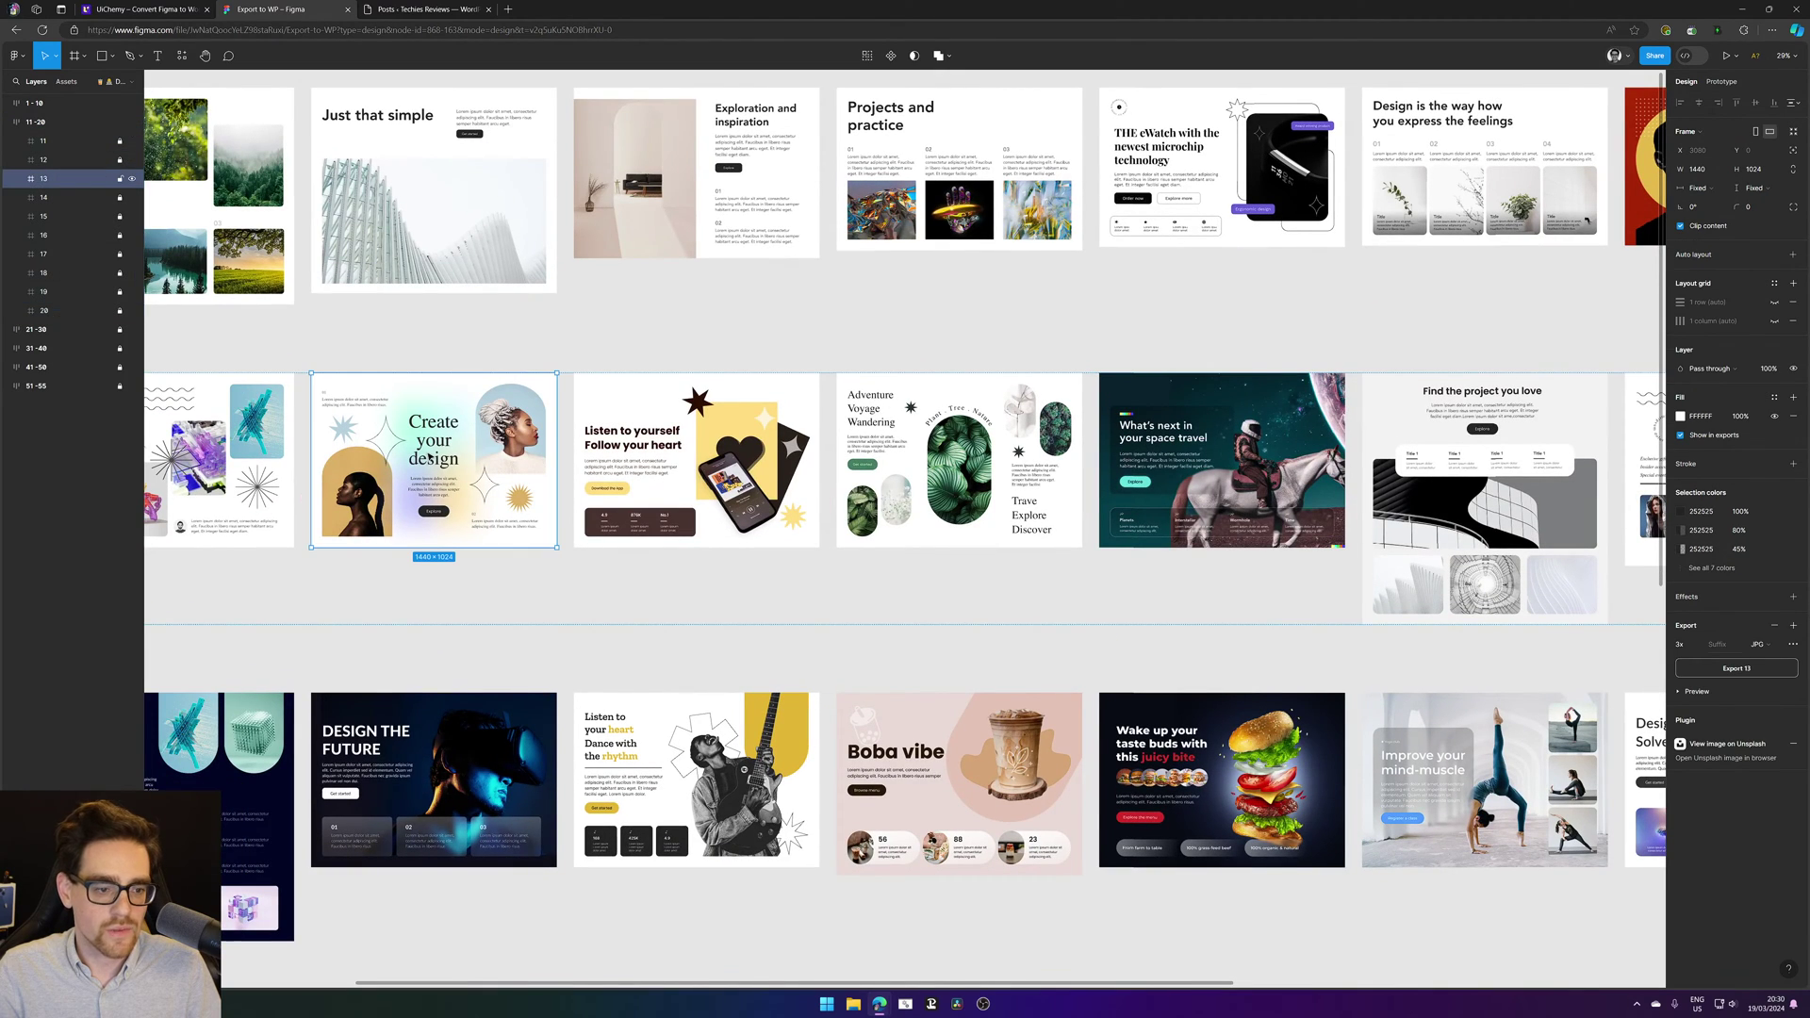
pyautogui.moveTo(713, 482); pyautogui.dragTo(1, 498)
pyautogui.hscroll(15, 1075, 440)
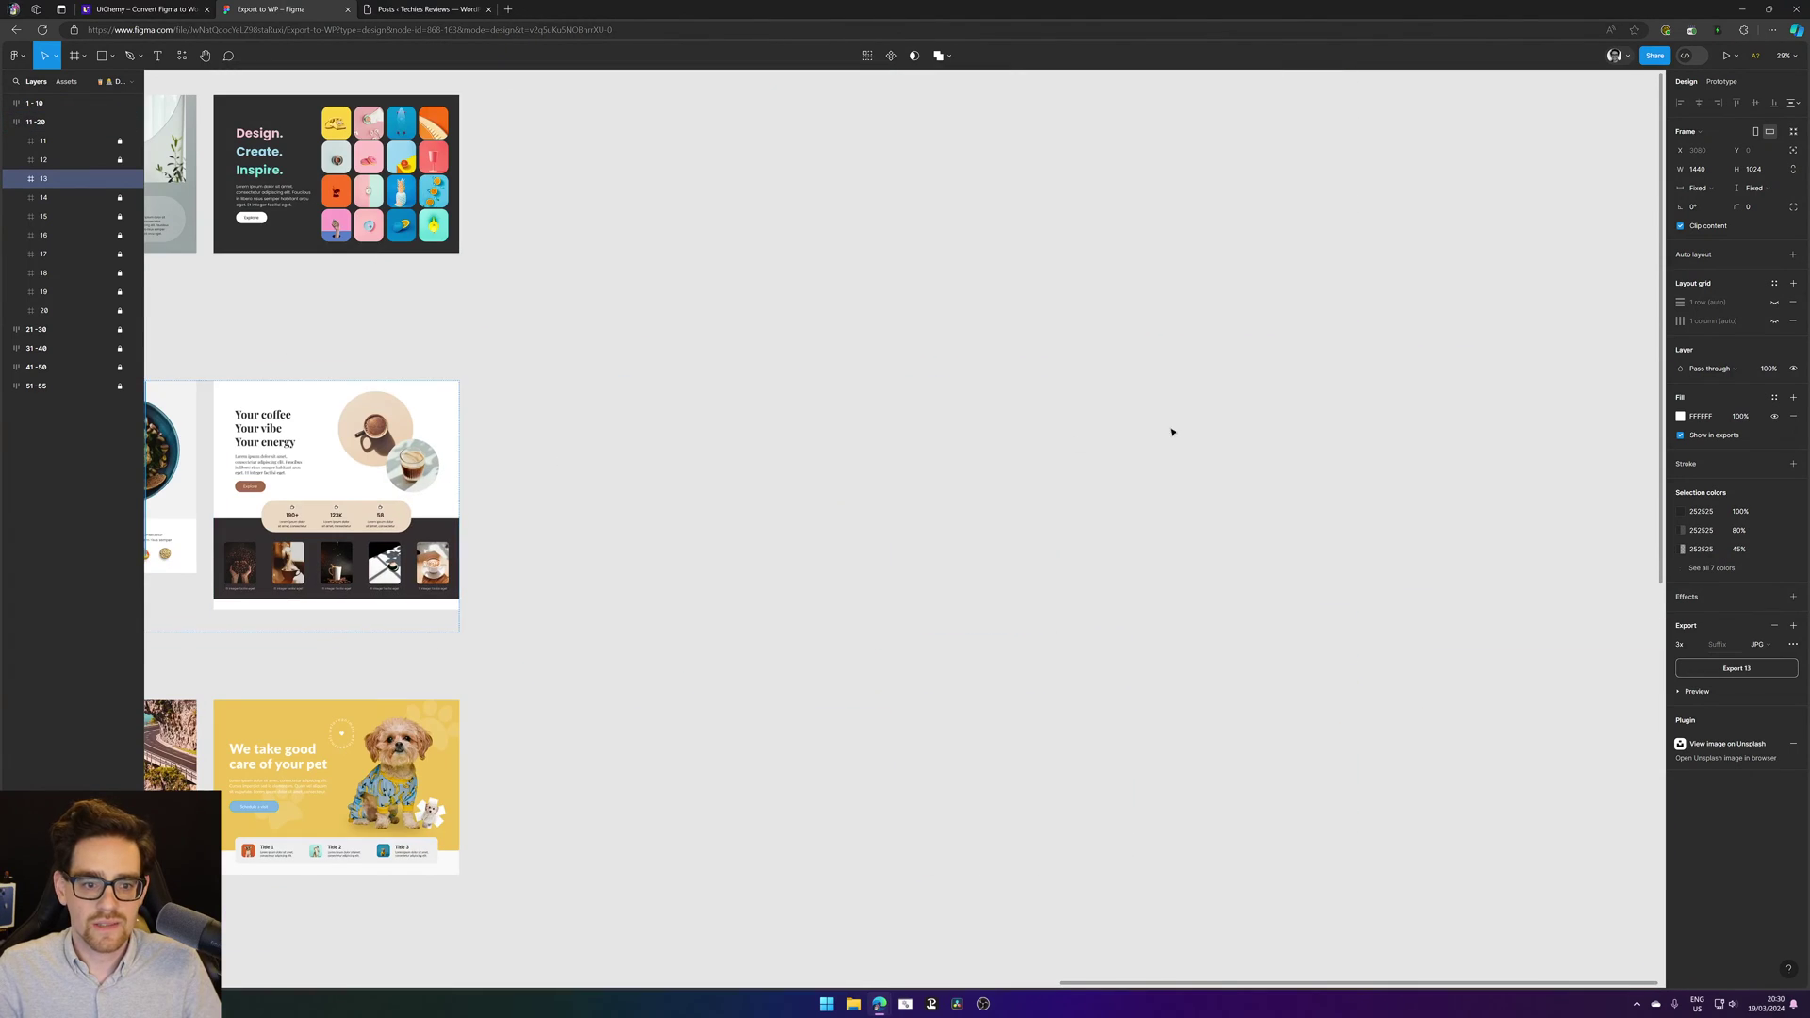
pyautogui.hotkey('ctrl', 'v')
pyautogui.click(1221, 400)
pyautogui.scroll(4, 895, 563)
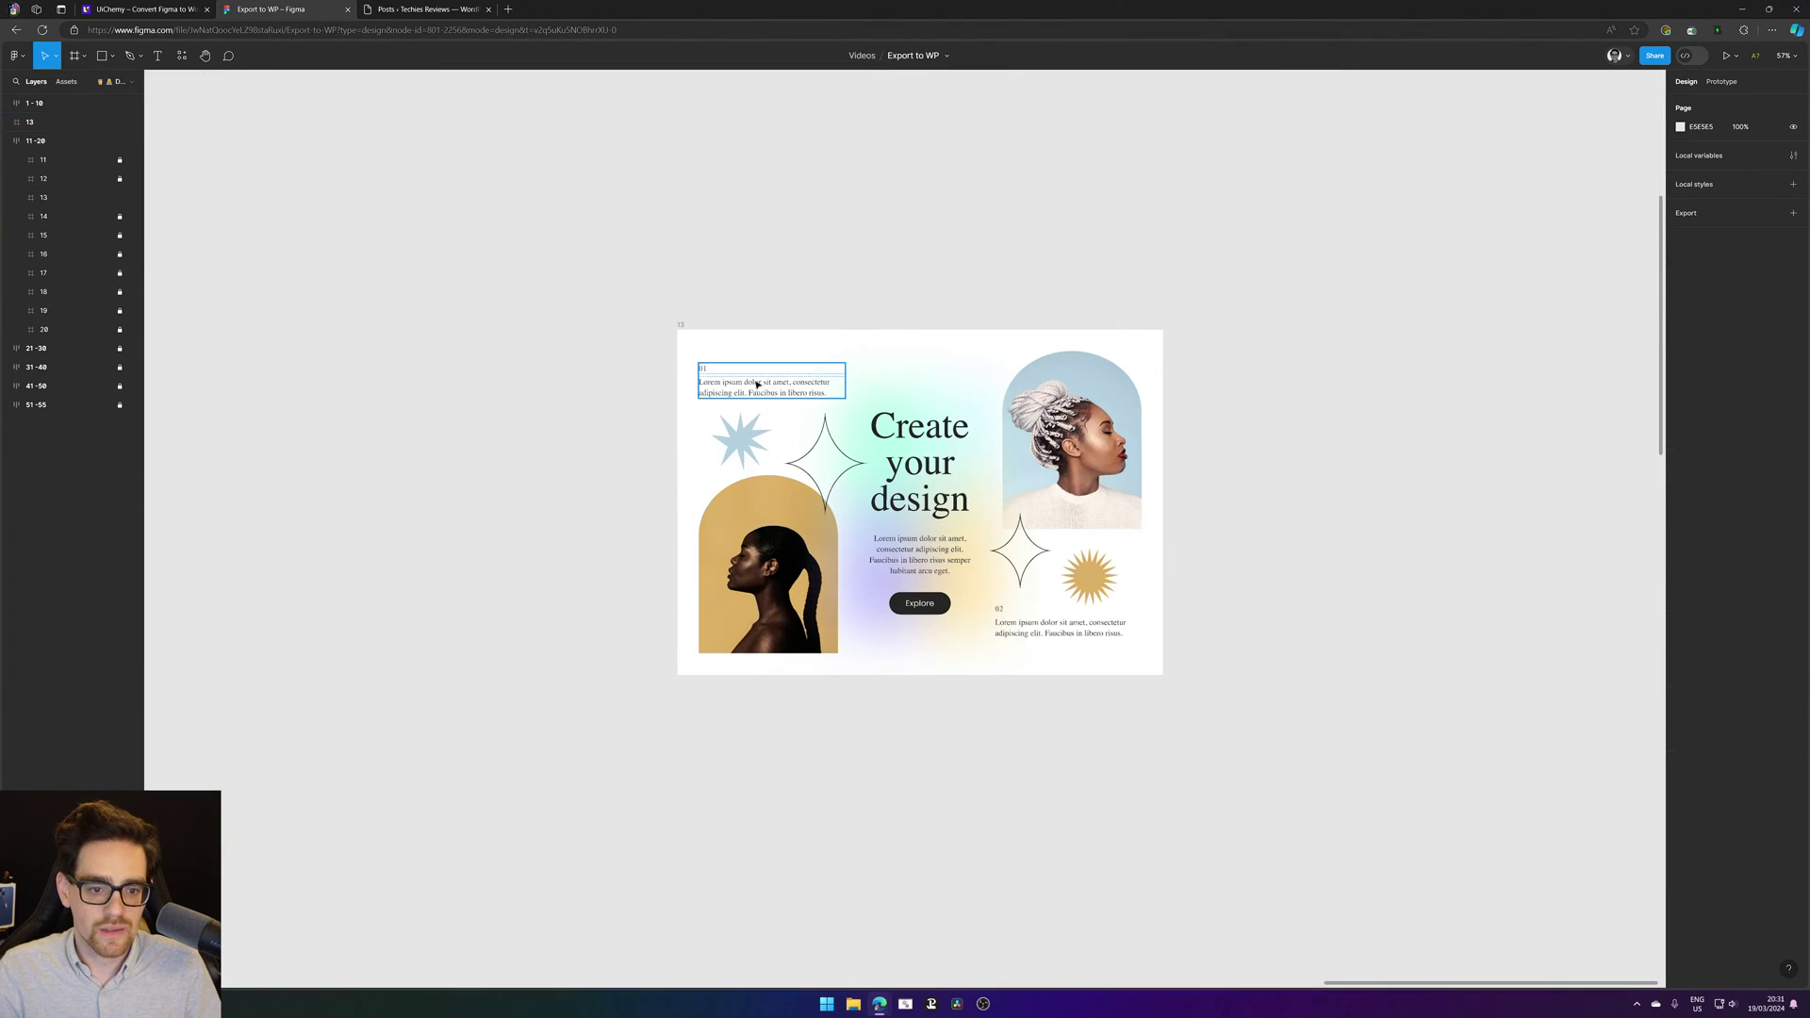
# Step: Look up the UiChemy plugin from the Export to WP file and run it
pyautogui.click(178, 8)
pyautogui.click(271, 8)
pyautogui.click(180, 55)
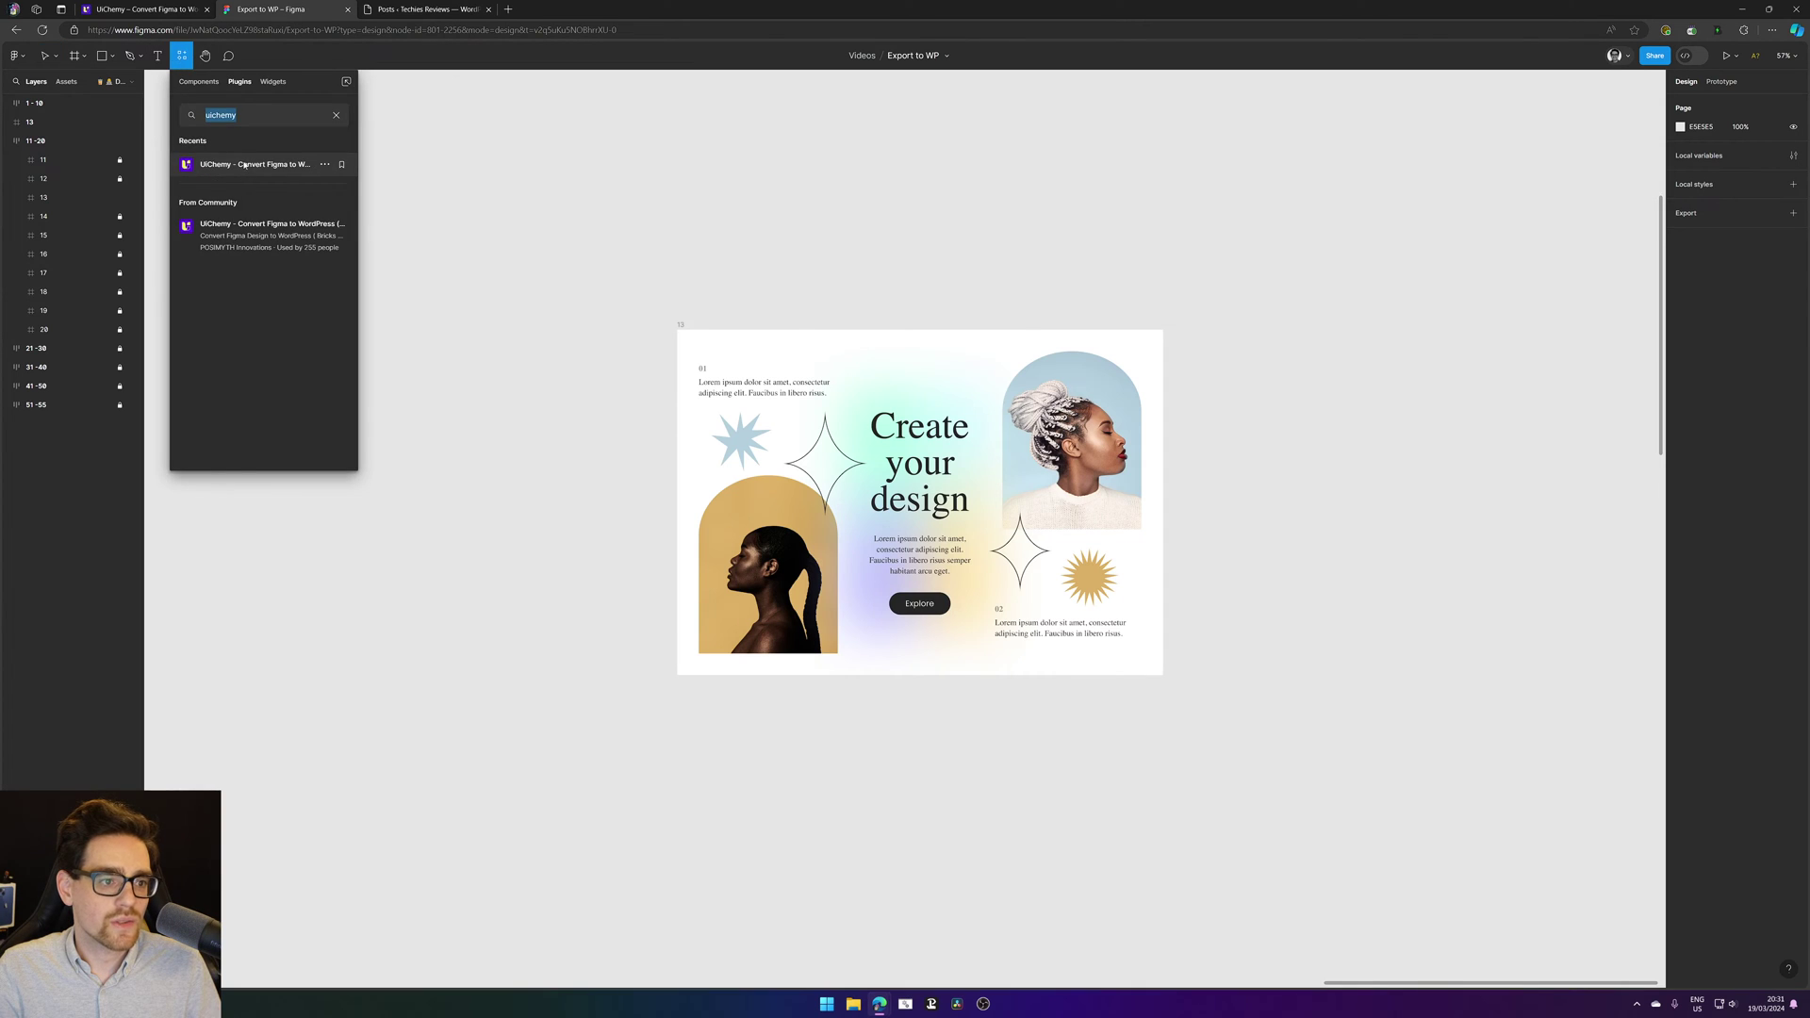
pyautogui.click(231, 165)
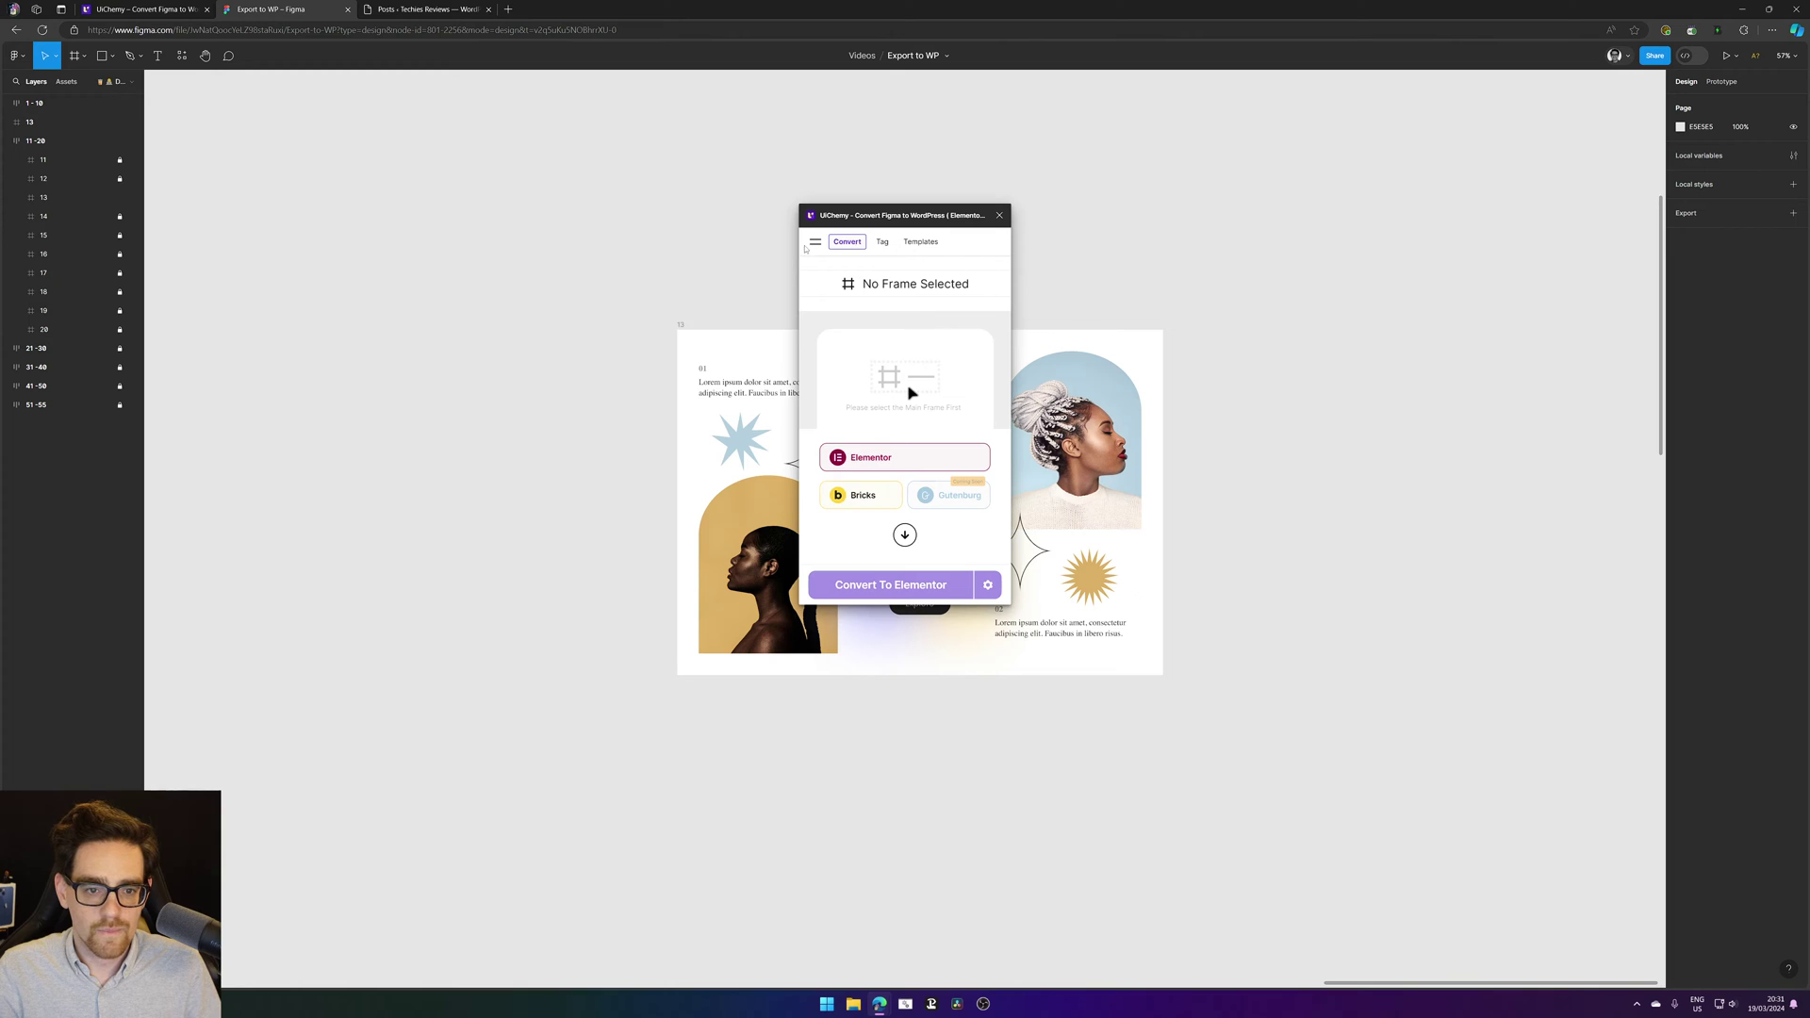
# Step: Open the HelpDesk page from the UiChemy plugin, view the support tickets, and close the page to return to the Figma file
pyautogui.click(812, 244)
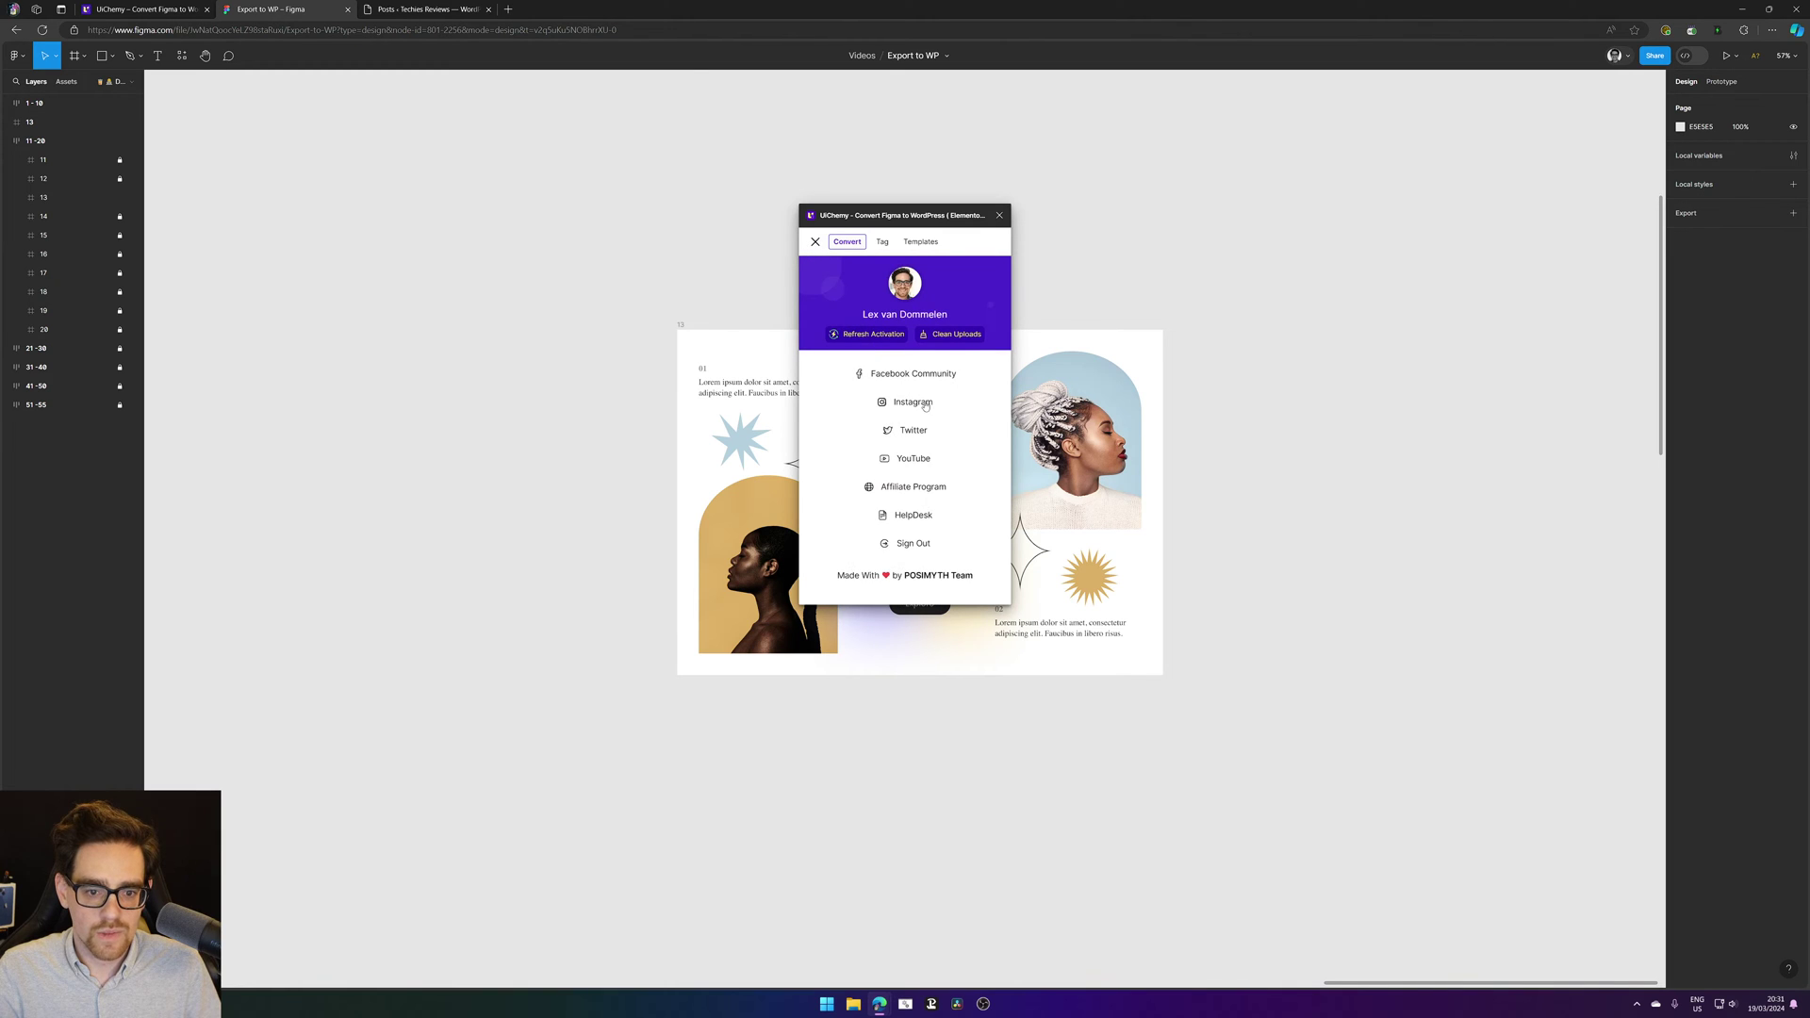
pyautogui.click(912, 516)
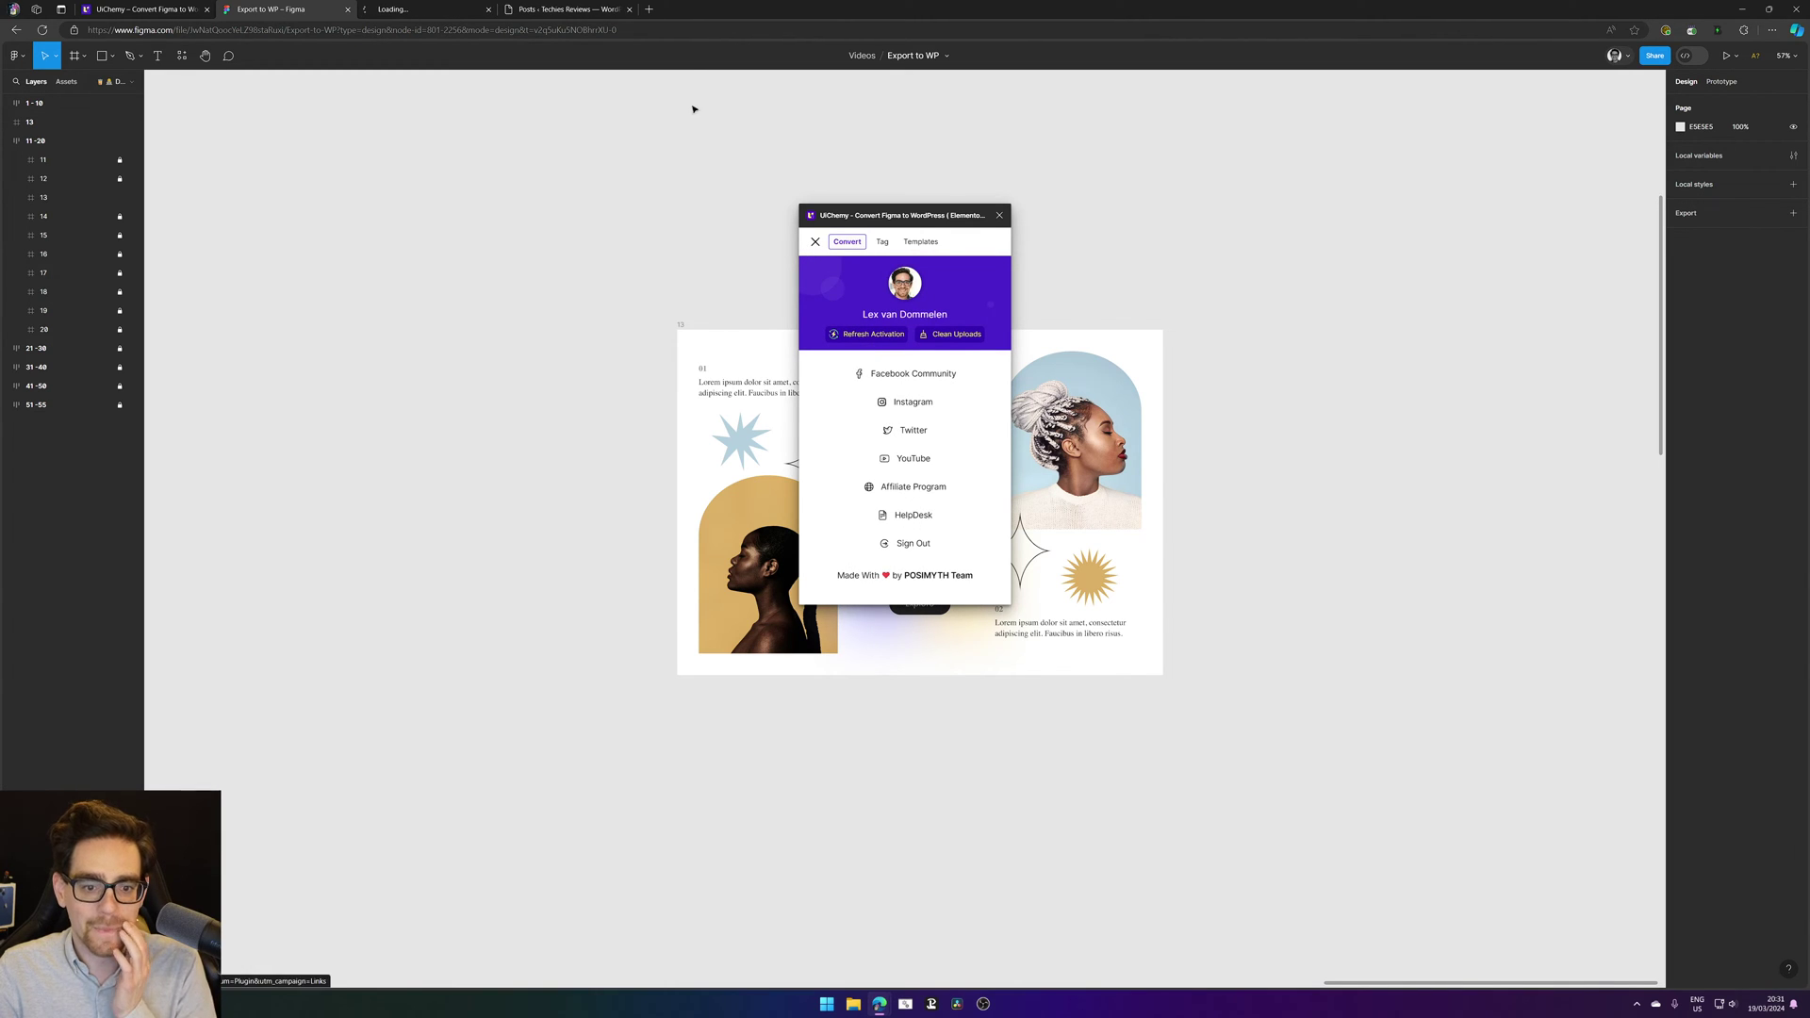
pyautogui.click(410, 7)
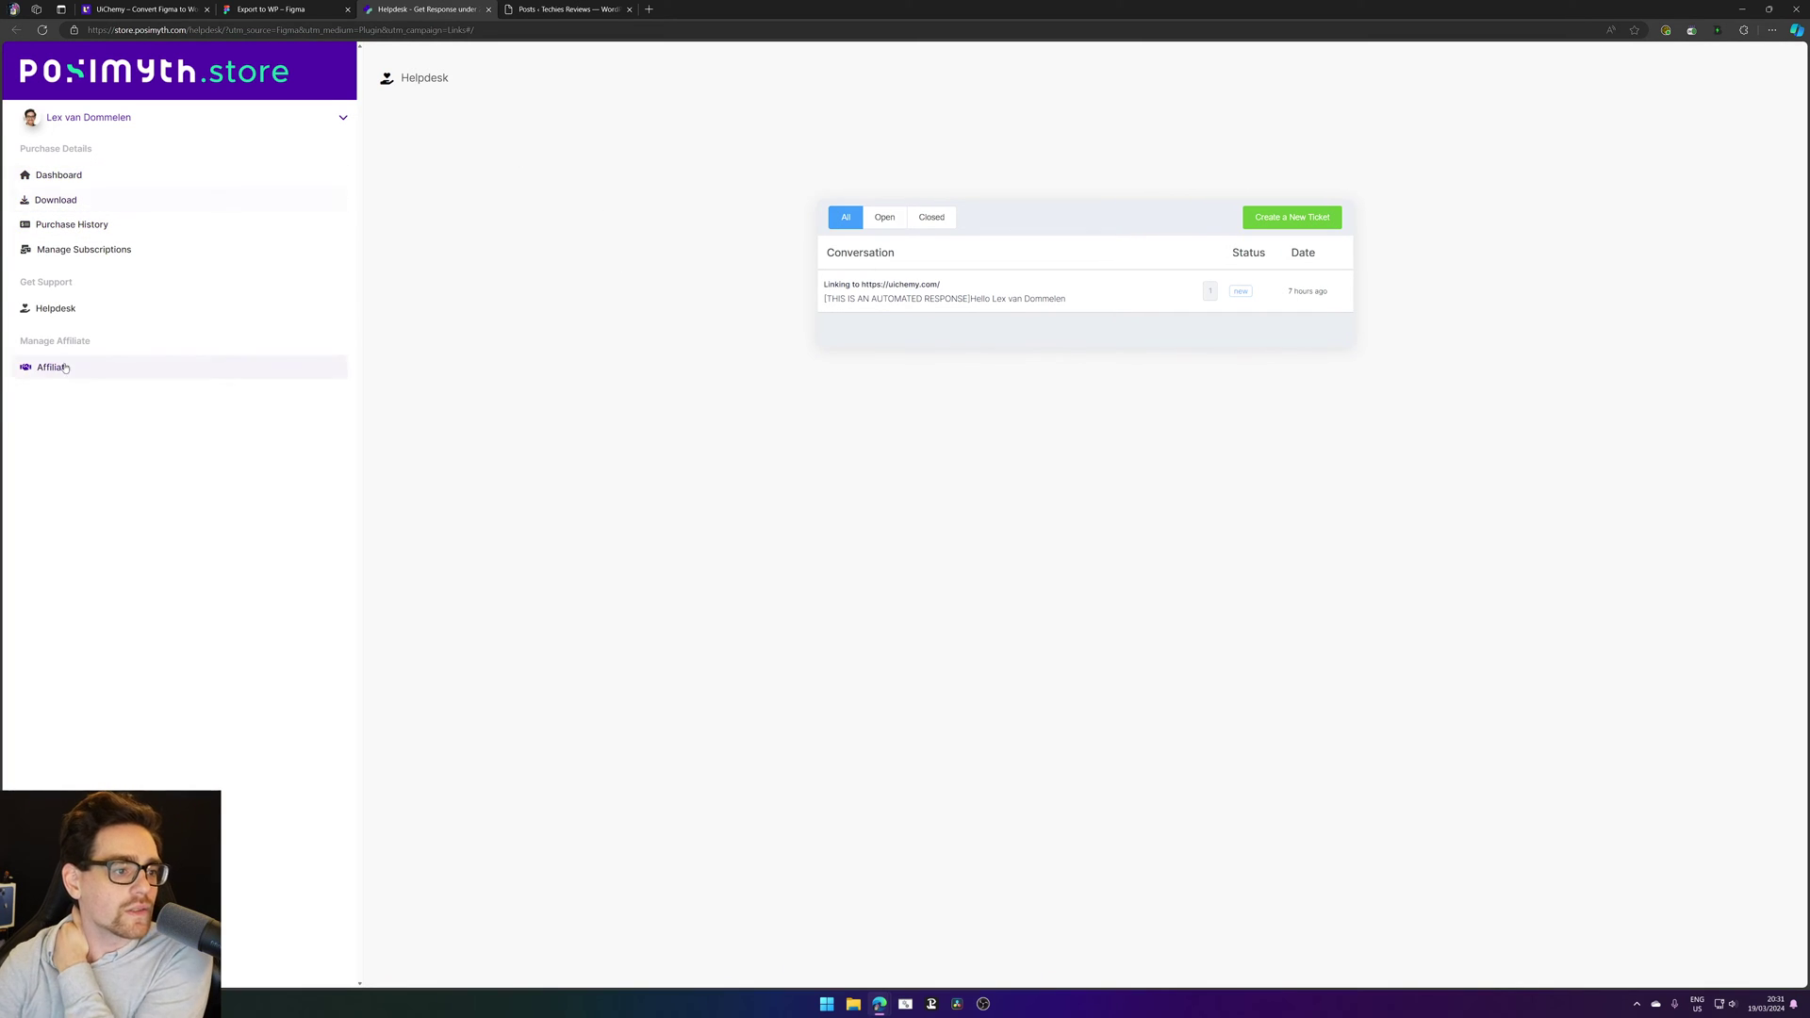
pyautogui.click(65, 305)
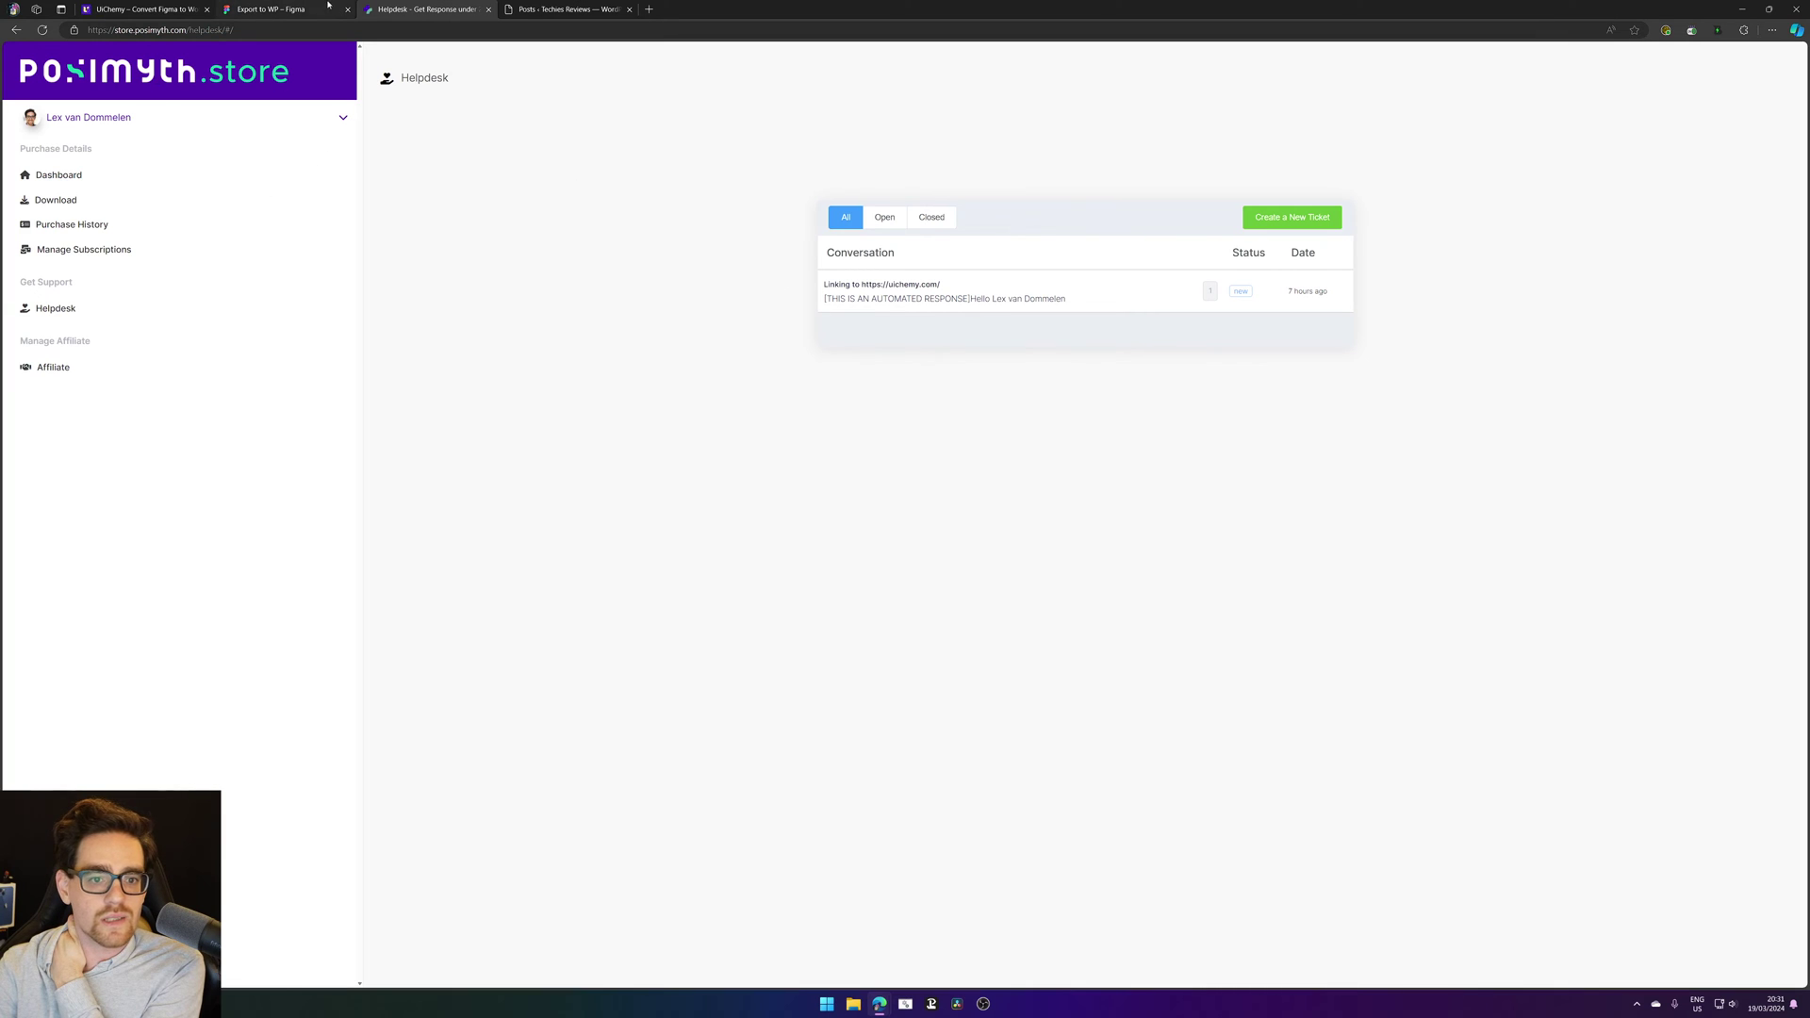
pyautogui.click(286, 9)
pyautogui.middleClick(376, 9)
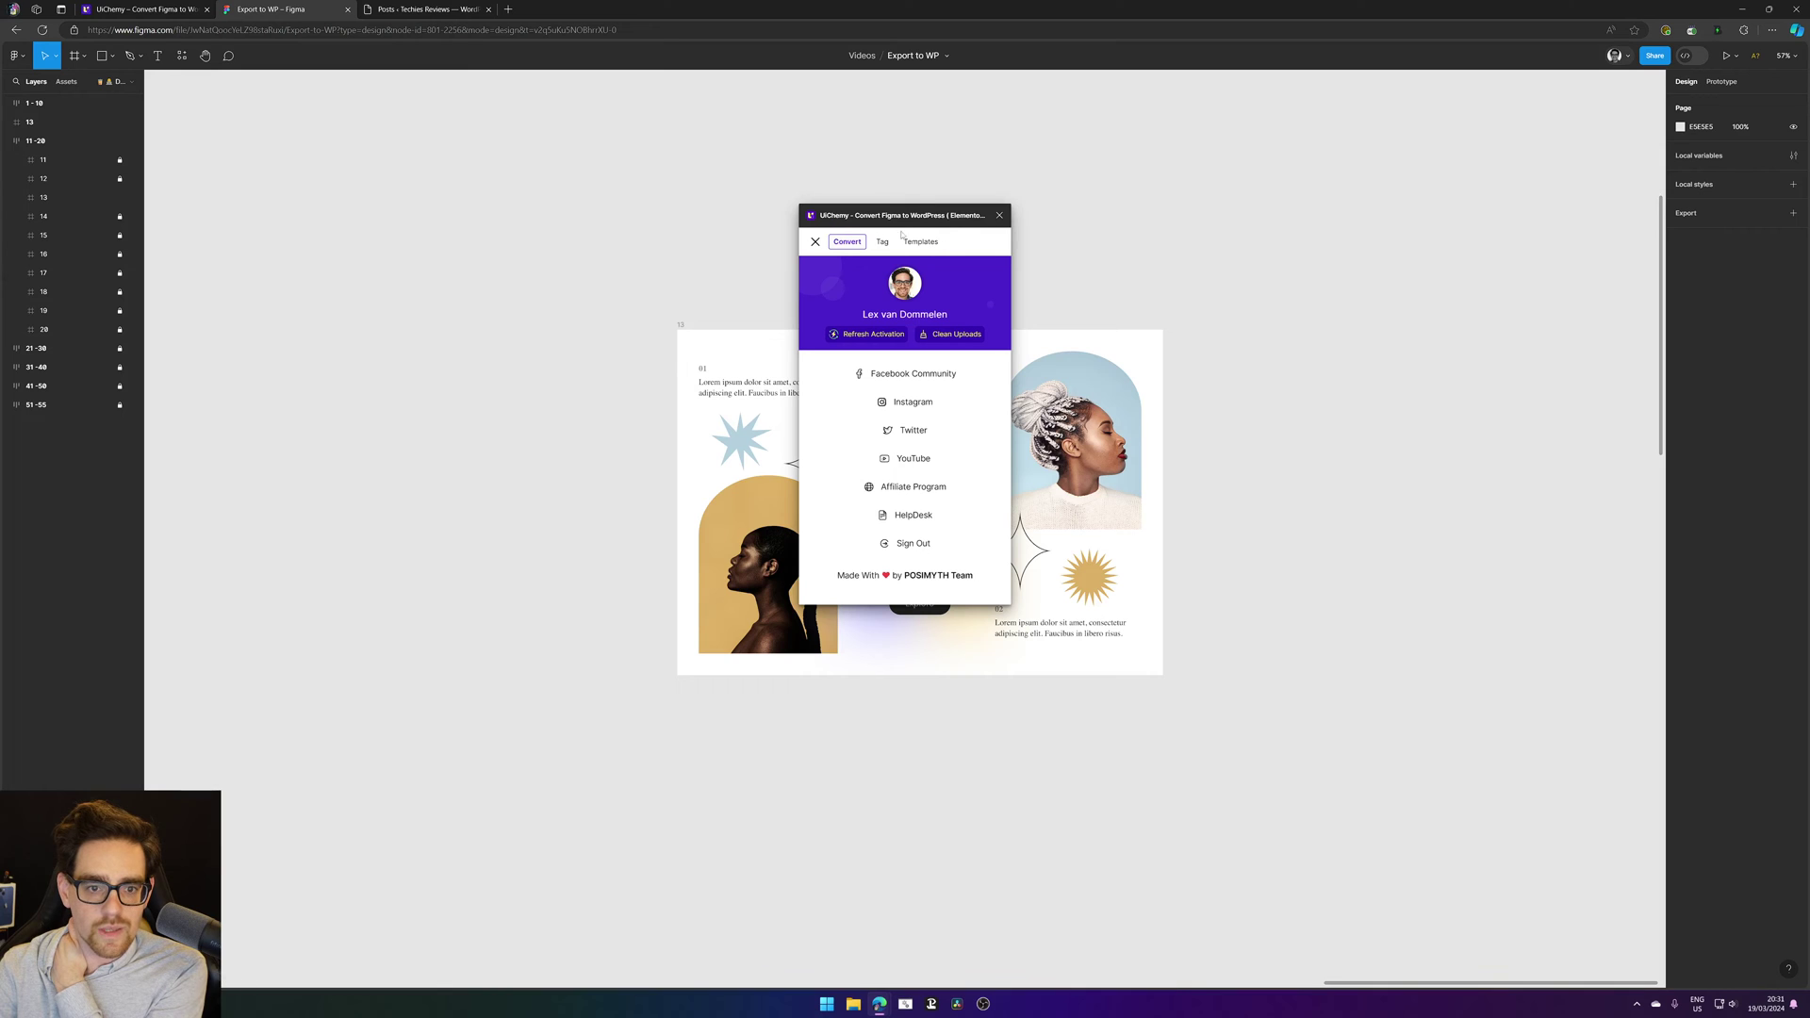
# Step: Leave the Export to WP file for the recent files and open the UiChemy Educational Community File in its own browser tab
pyautogui.click(17, 56)
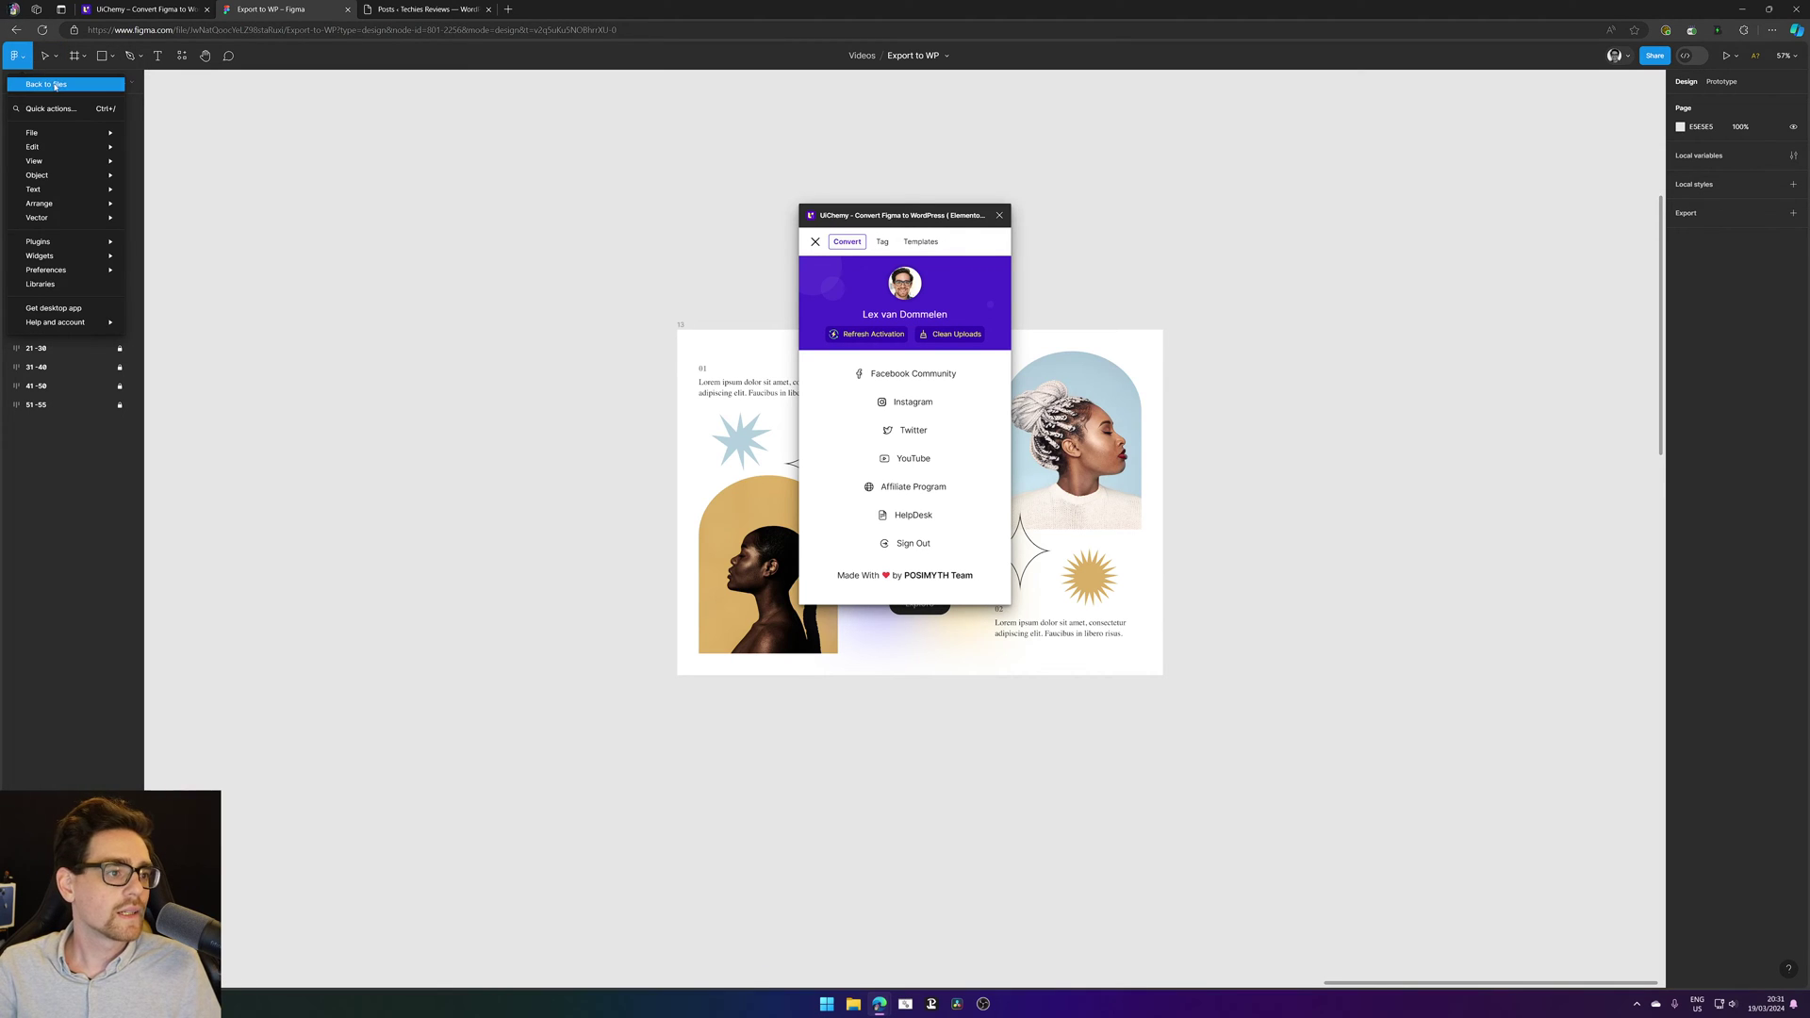
pyautogui.click(49, 84)
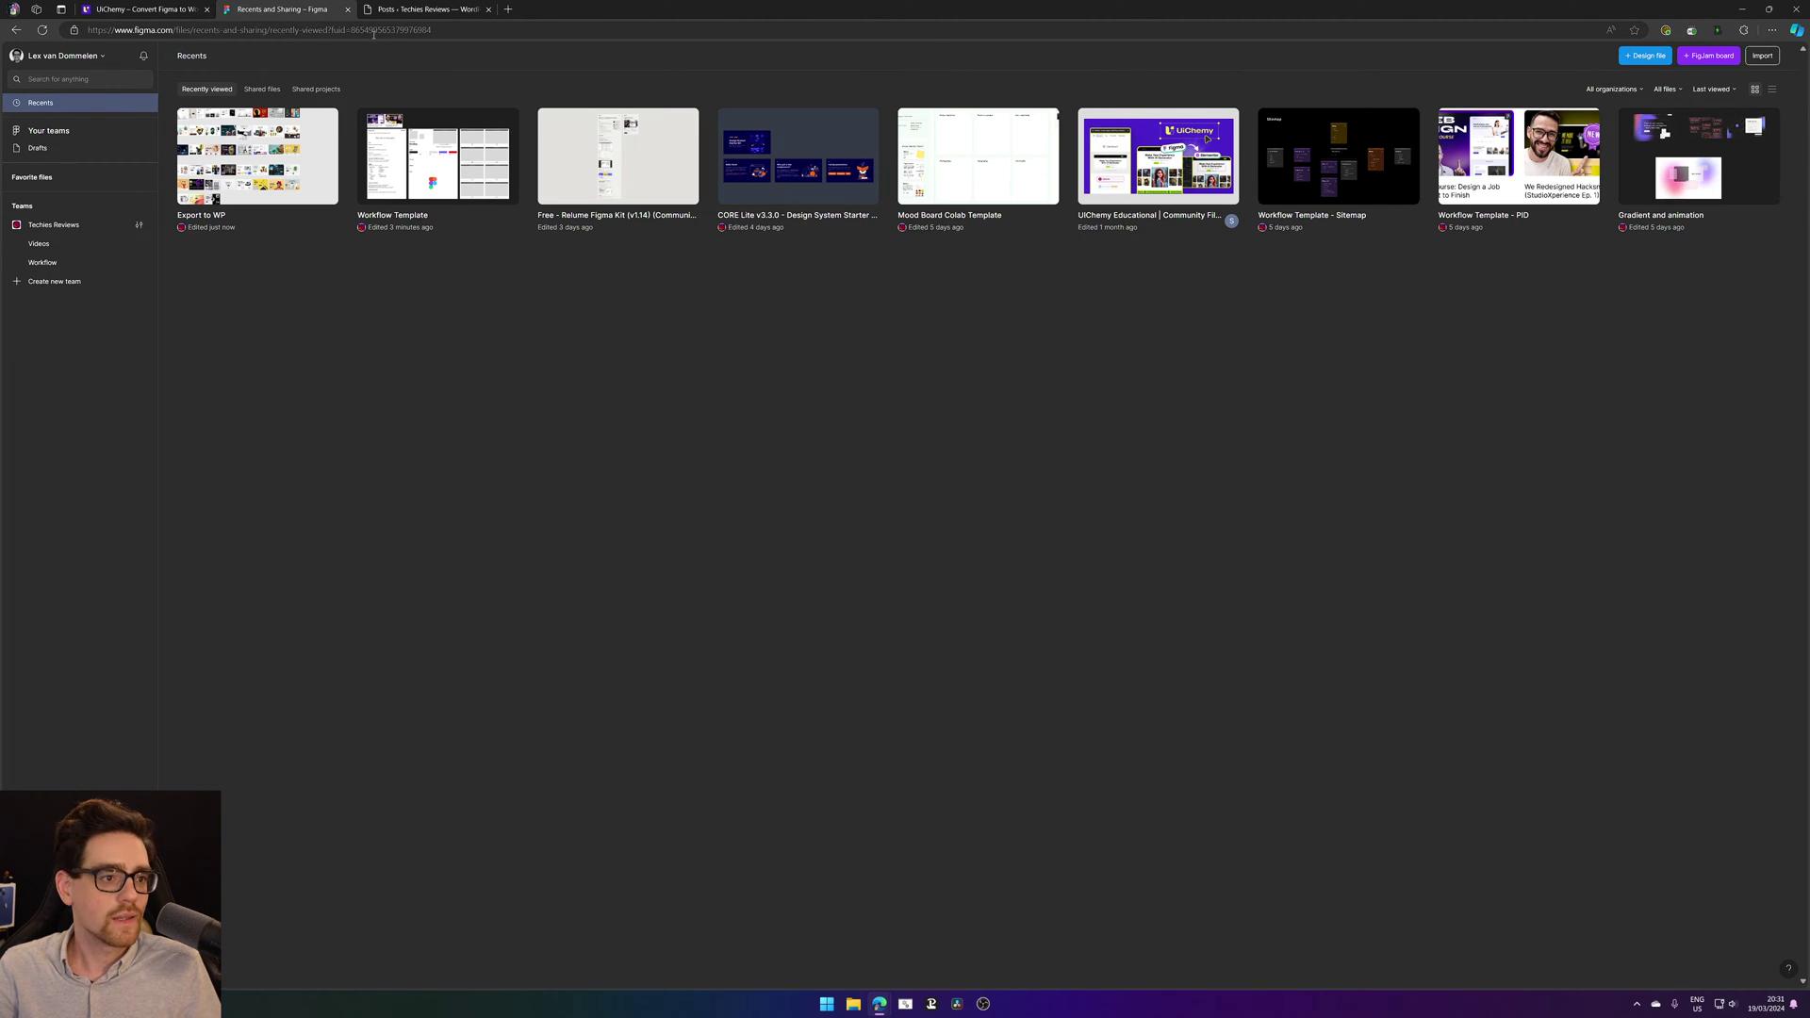
pyautogui.hotkey('ctrl', 'l')
pyautogui.click(1158, 156)
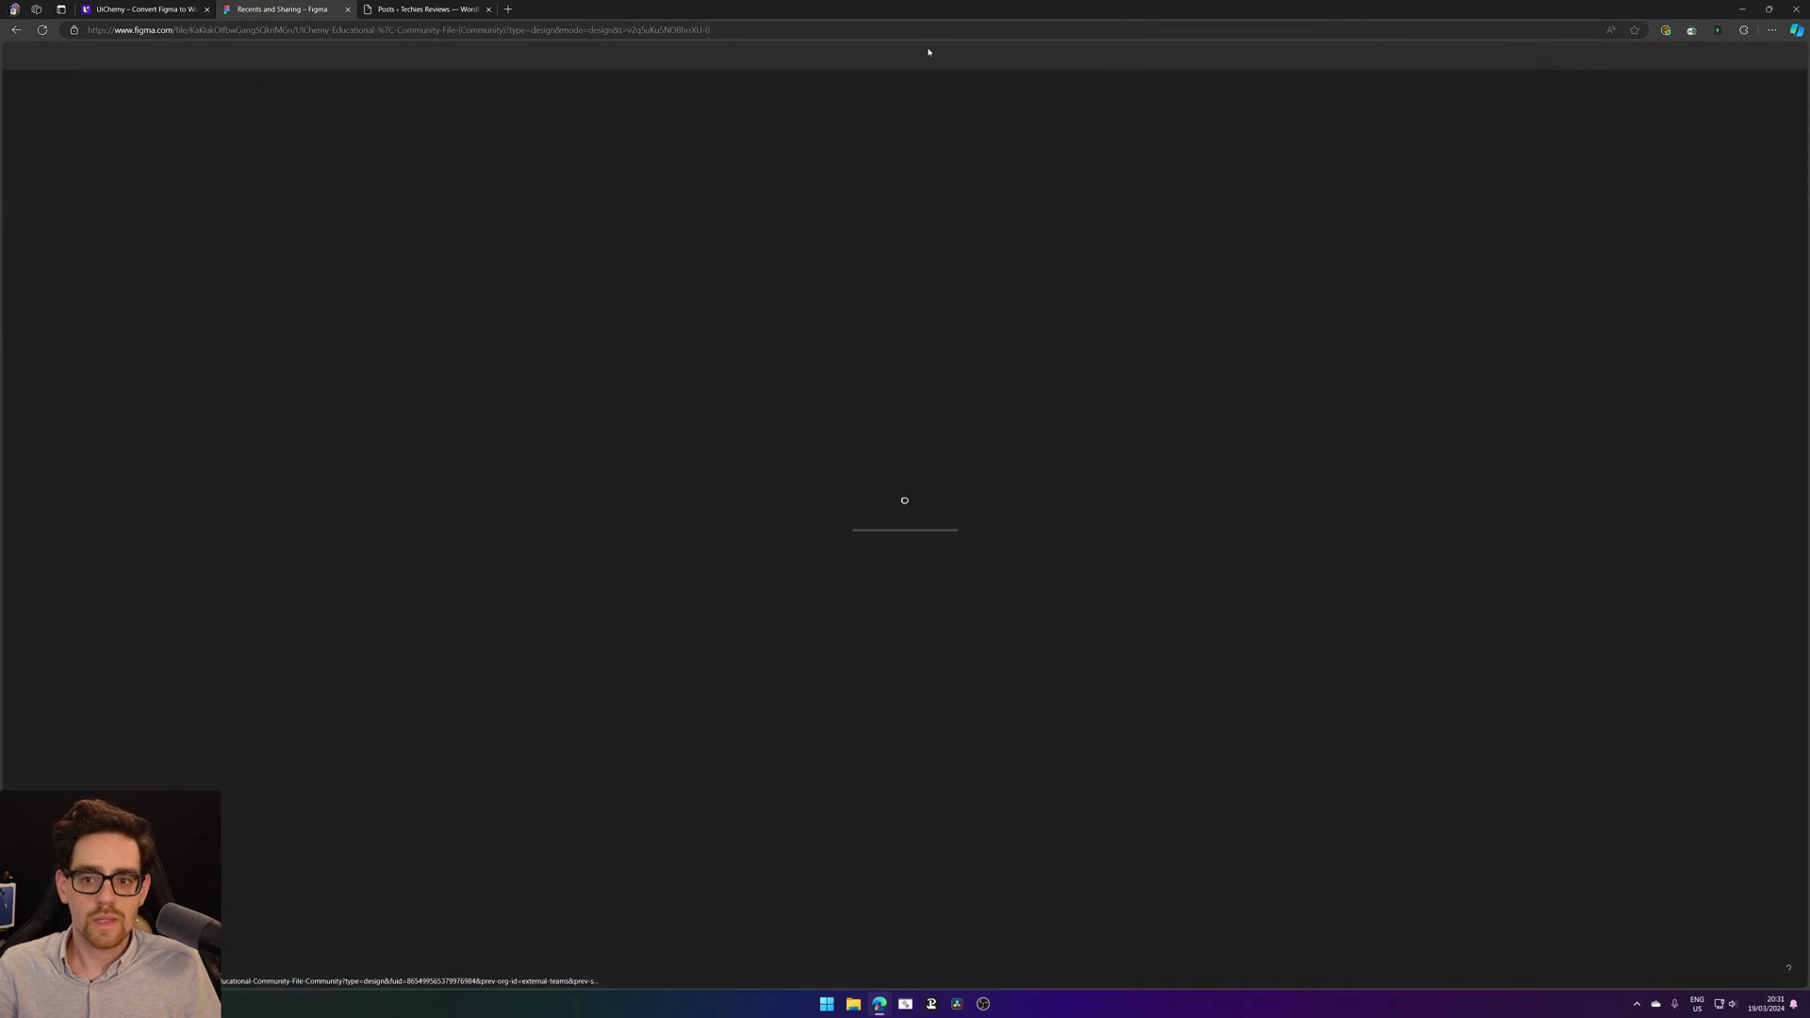
pyautogui.click(507, 8)
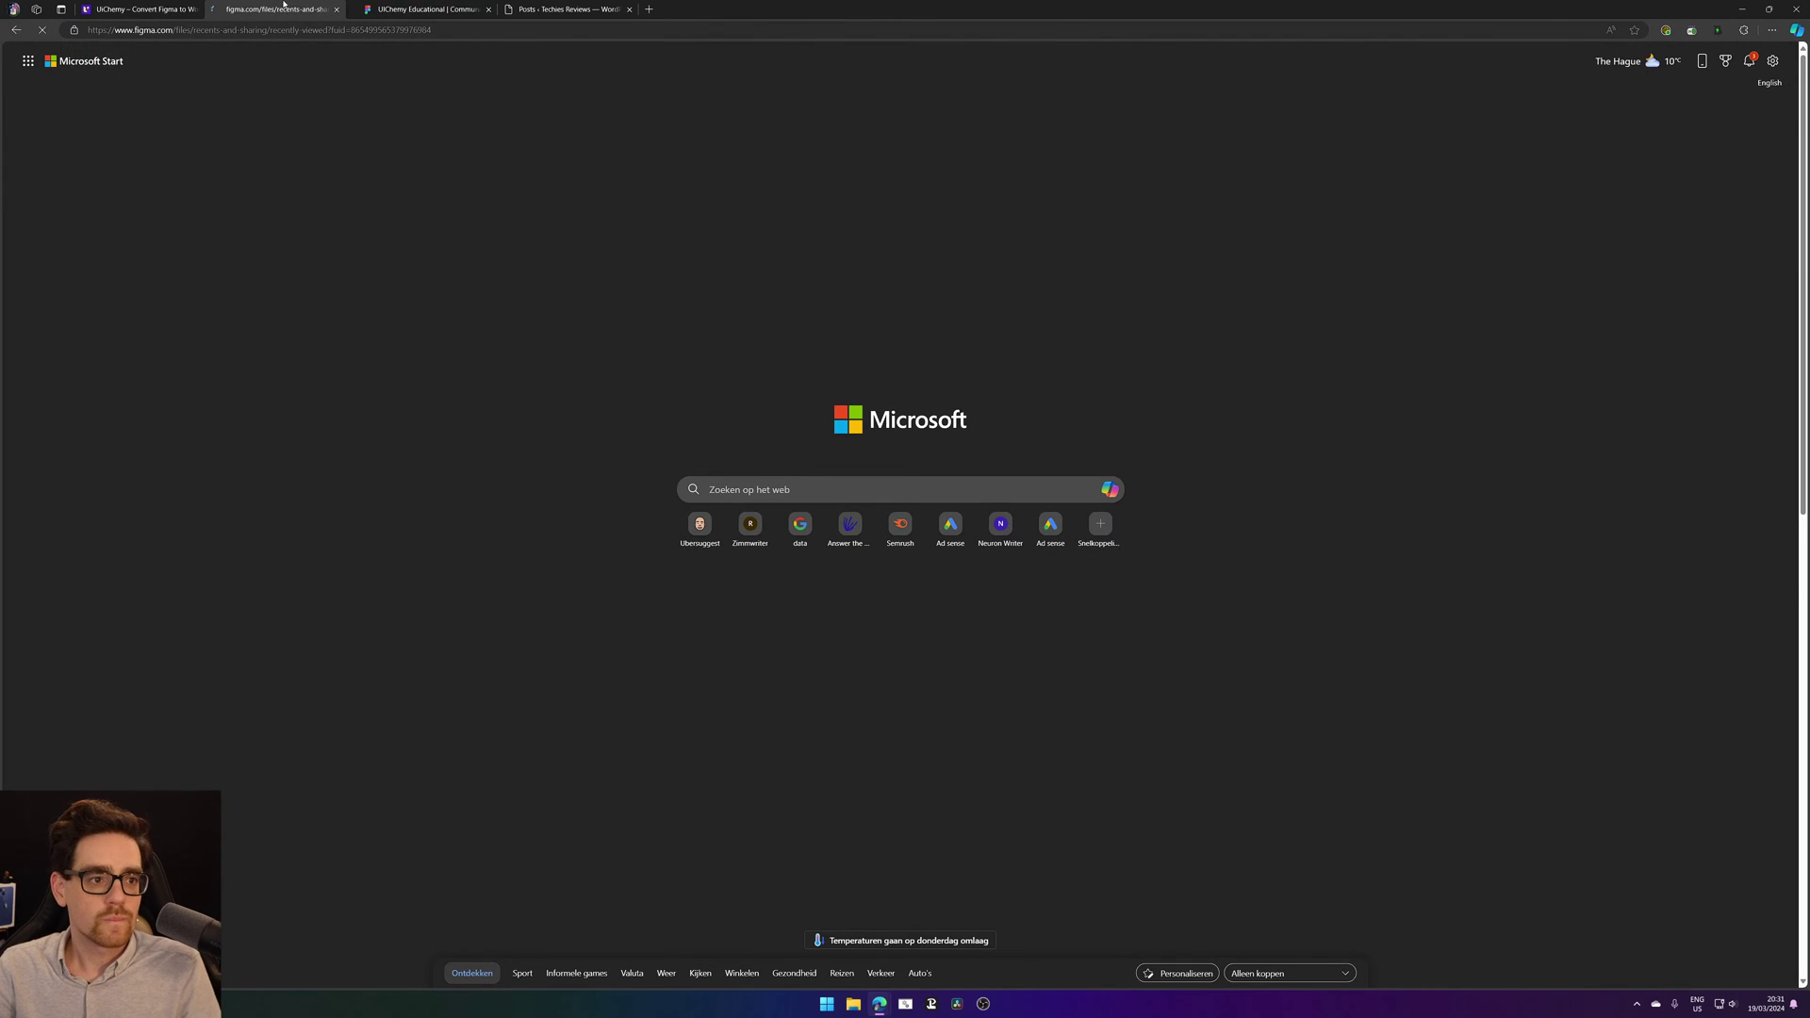
pyautogui.click(416, 8)
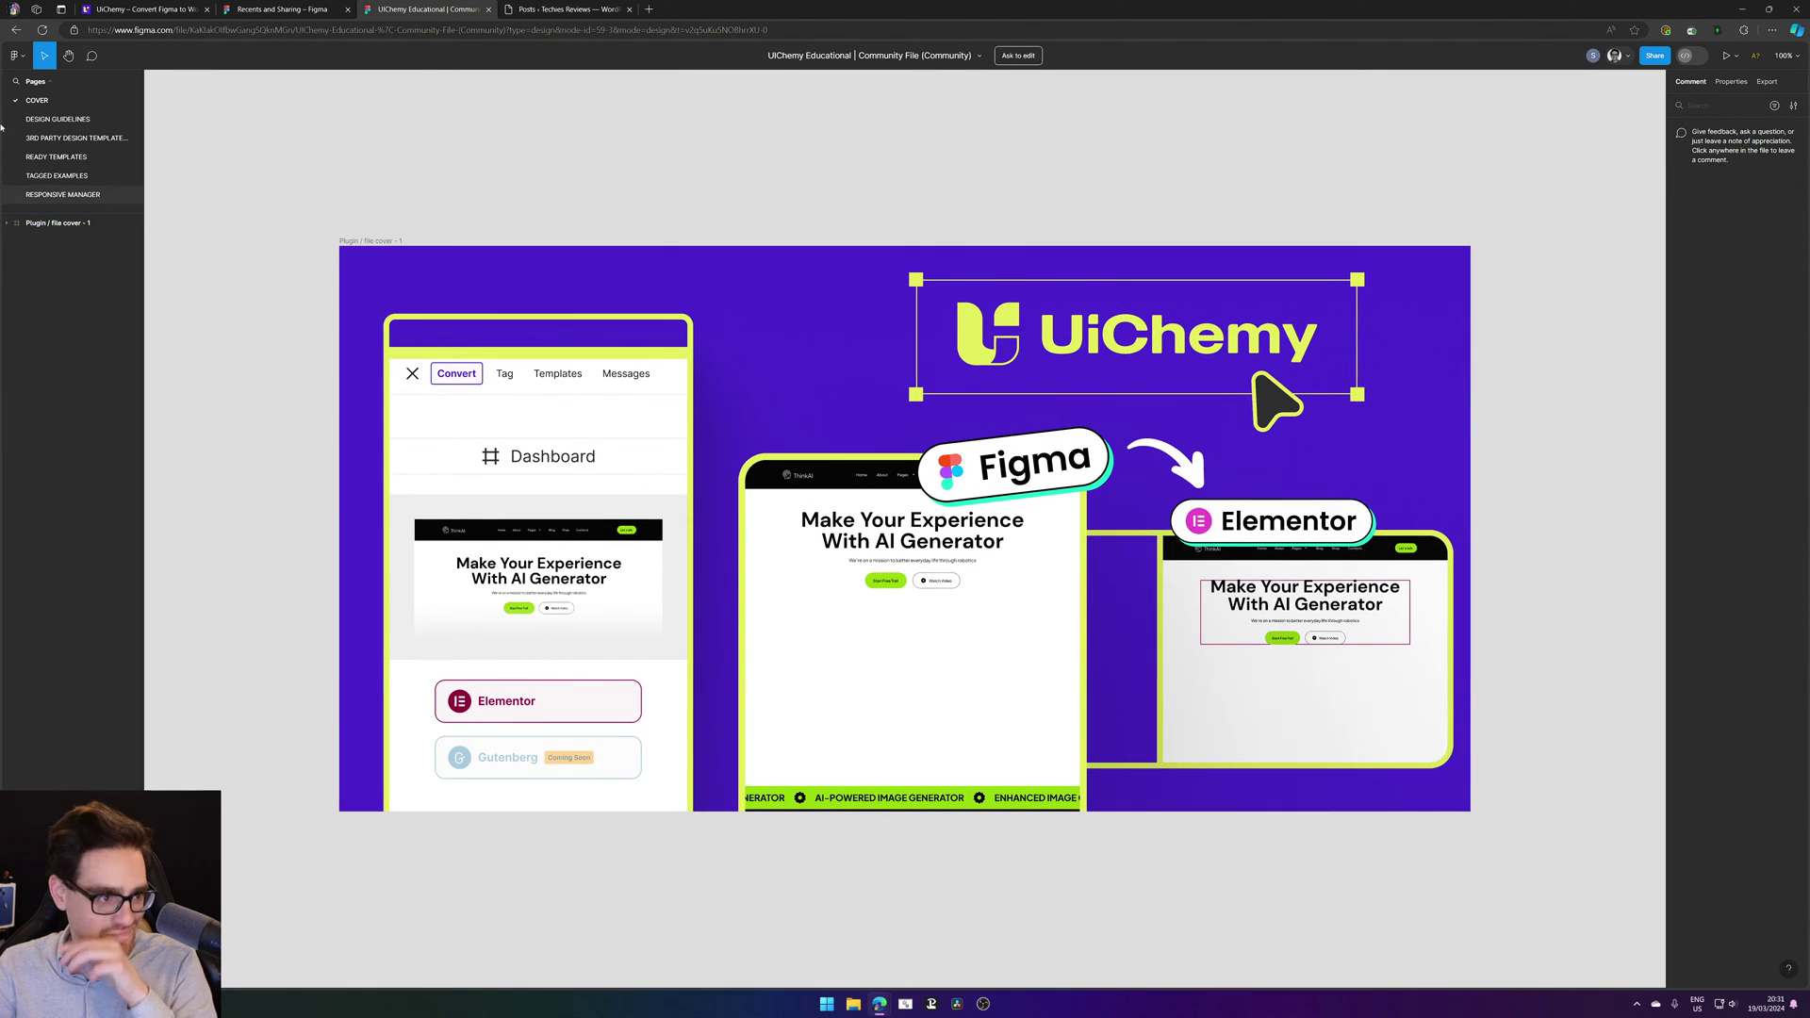
# Step: Open the DESIGN GUIDELINES page and examine guideline 01's auto layout and page sizing settings for the main parent frame
pyautogui.click(118, 122)
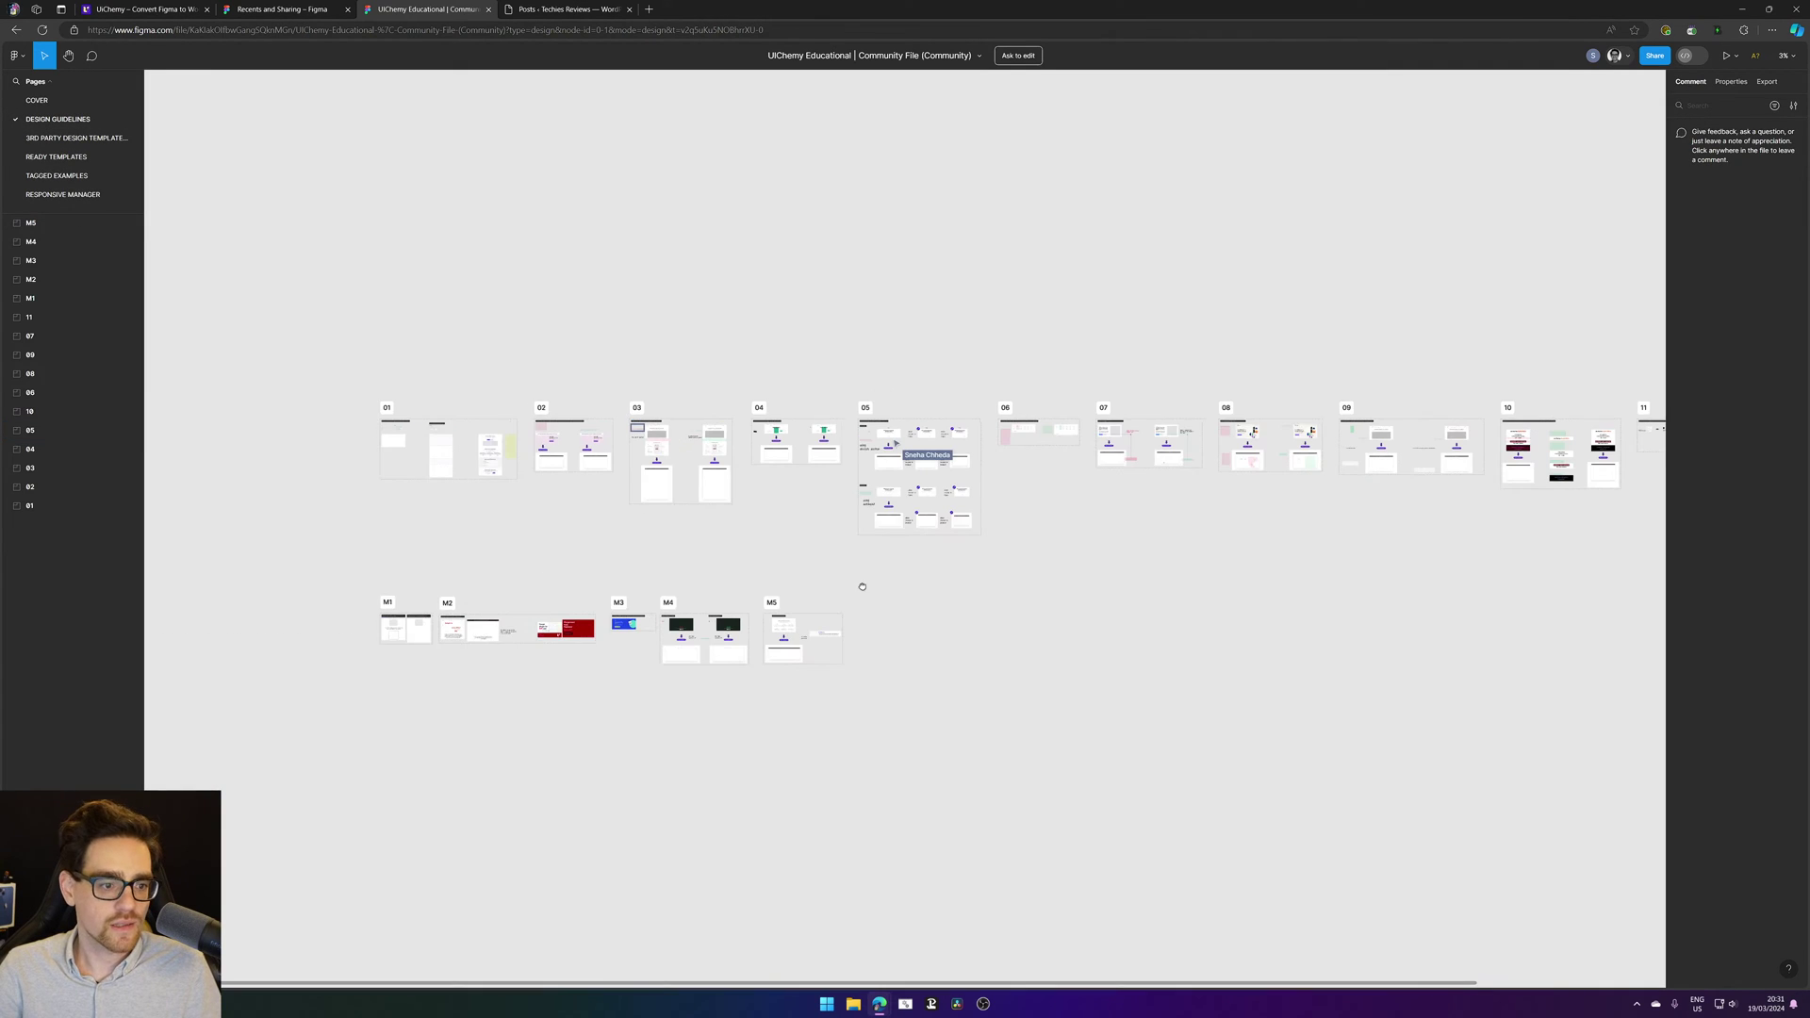
pyautogui.scroll(5, 369, 474)
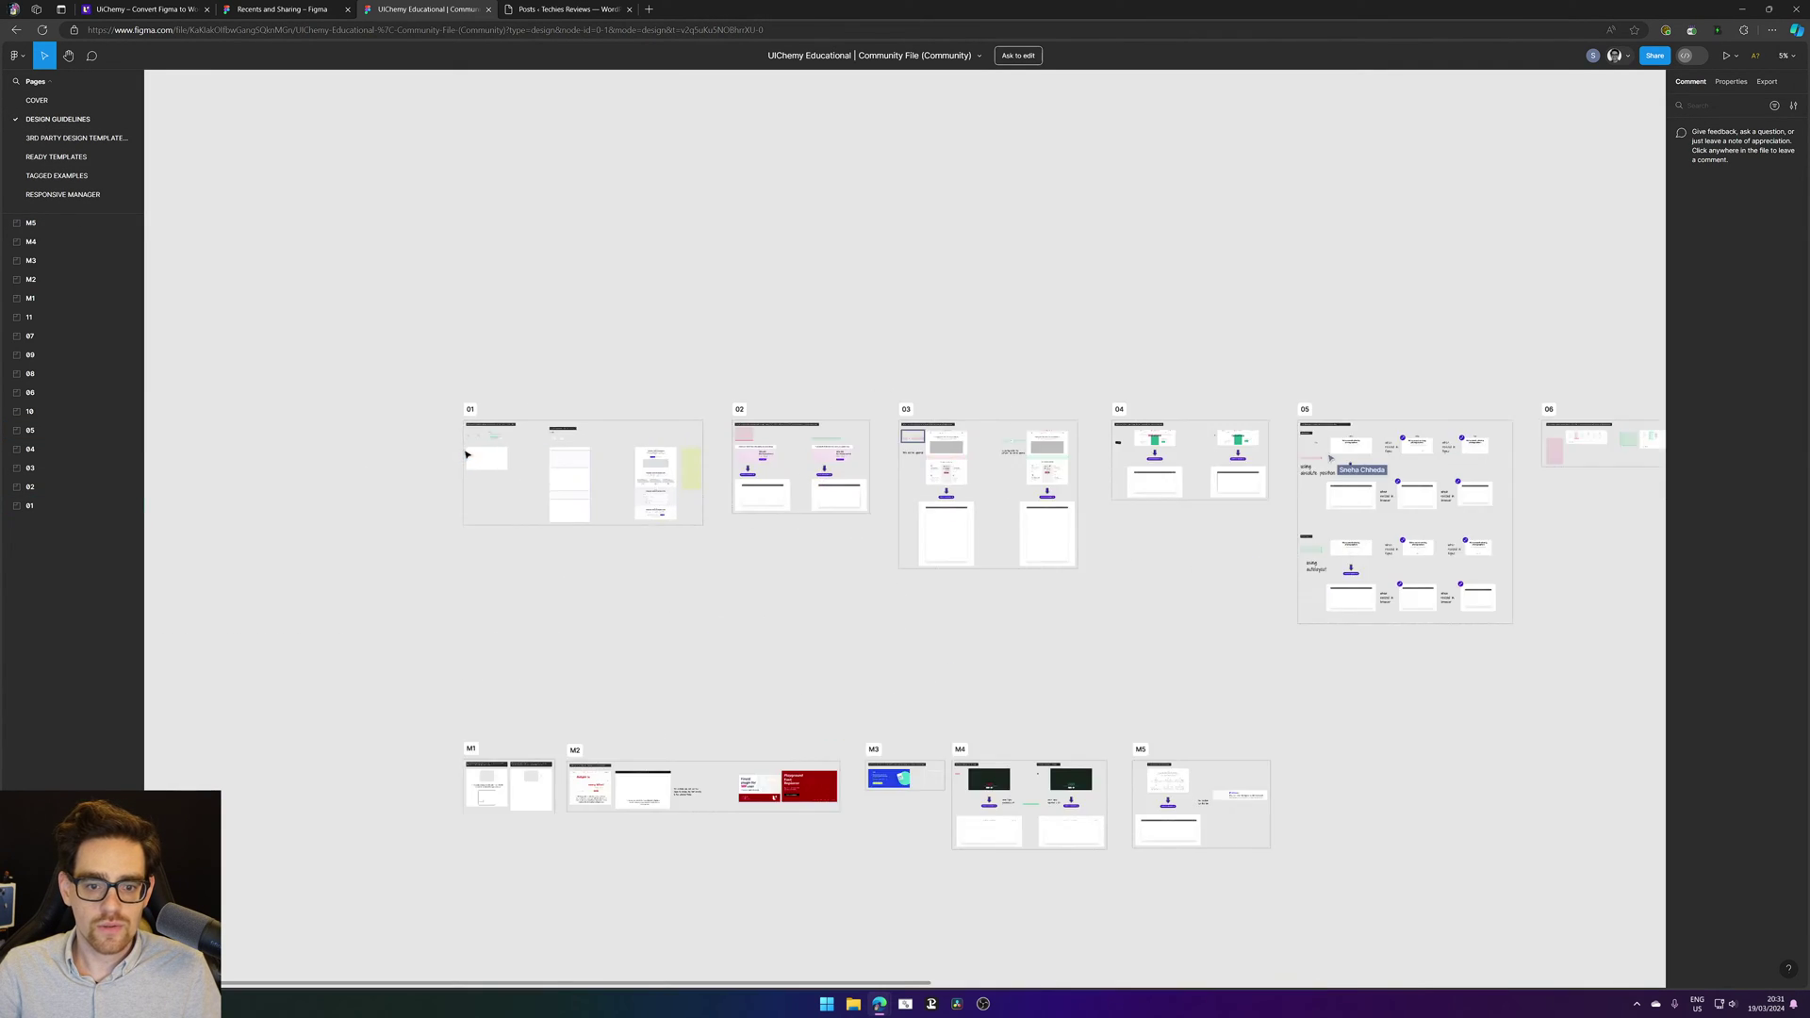
pyautogui.scroll(8, 466, 456)
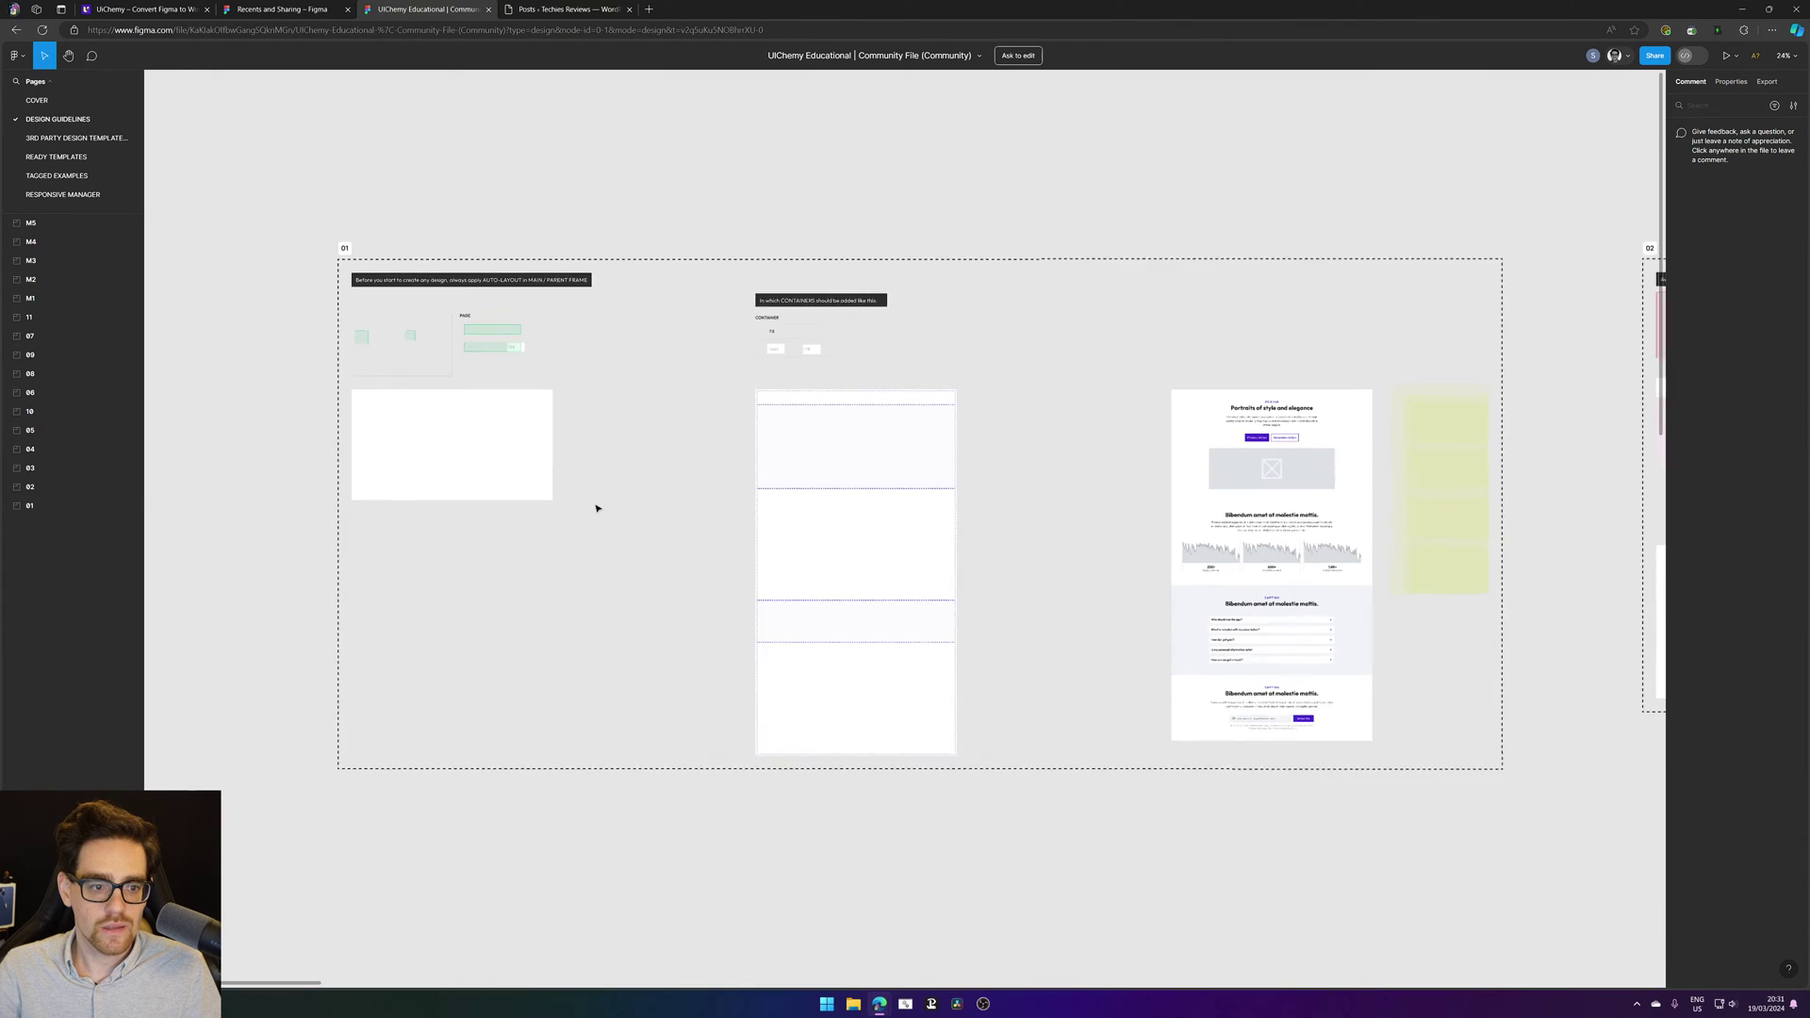
pyautogui.click(612, 514)
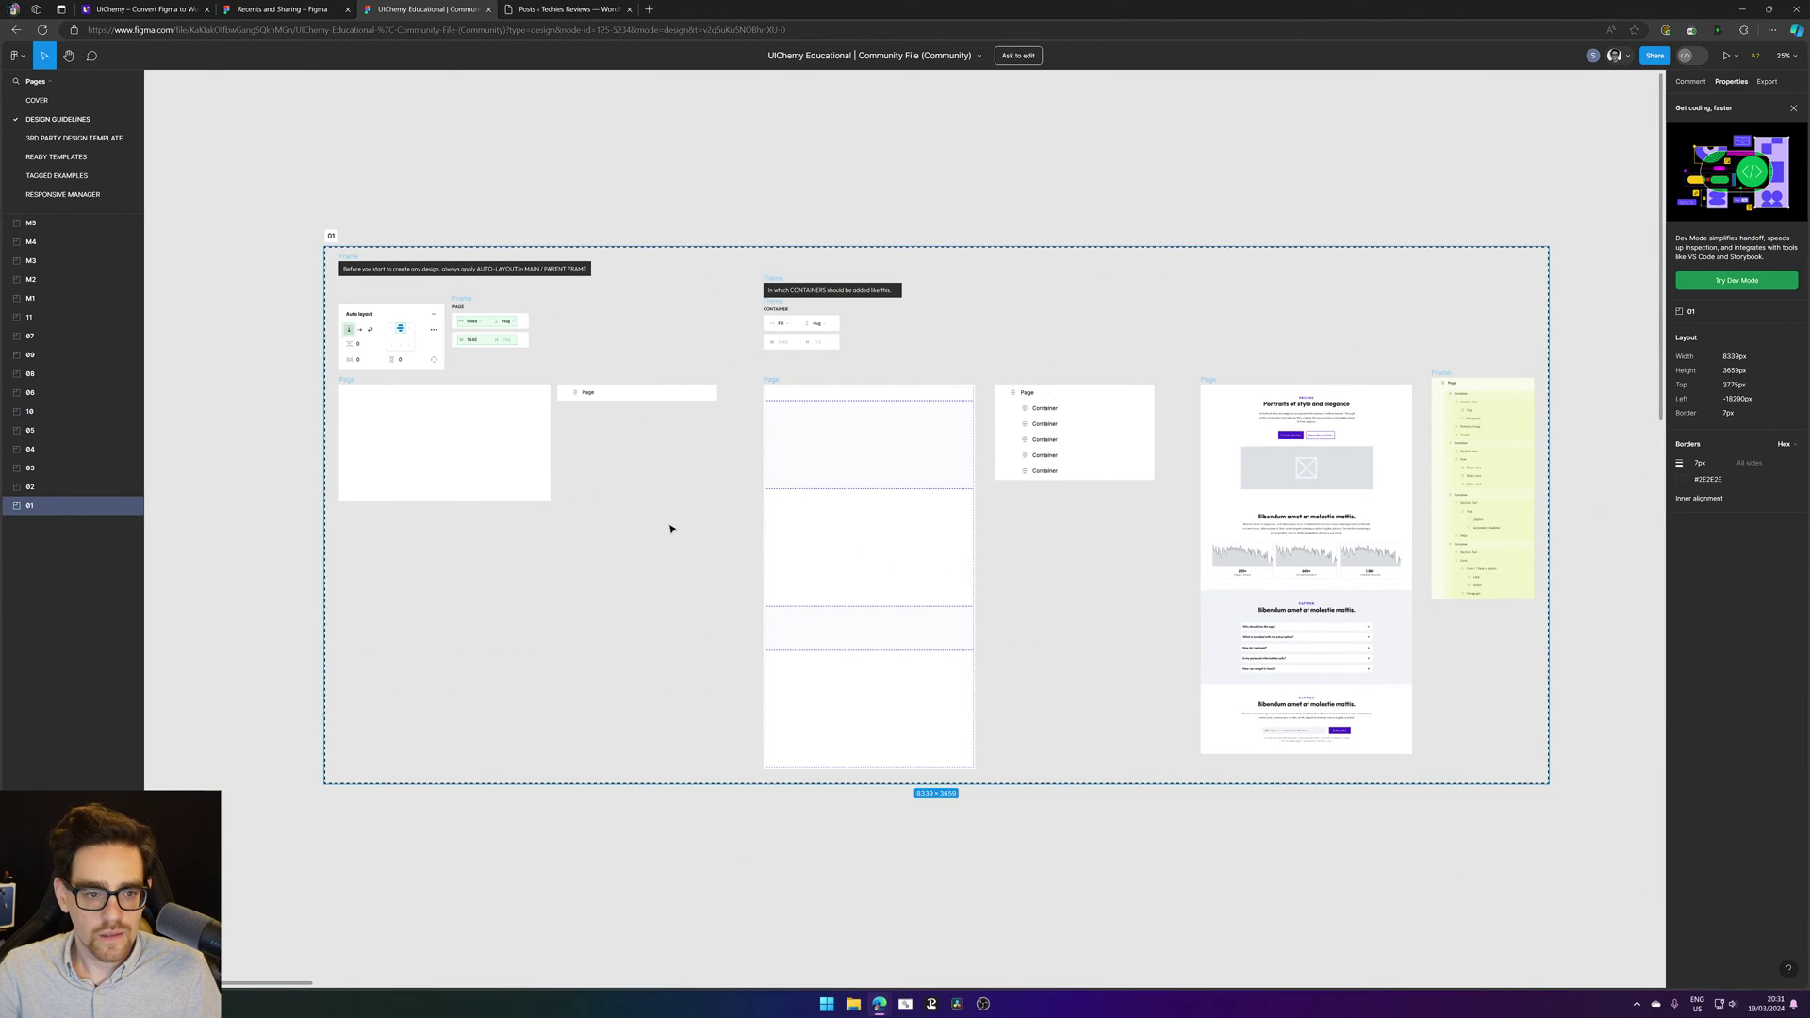
pyautogui.scroll(3, 629, 515)
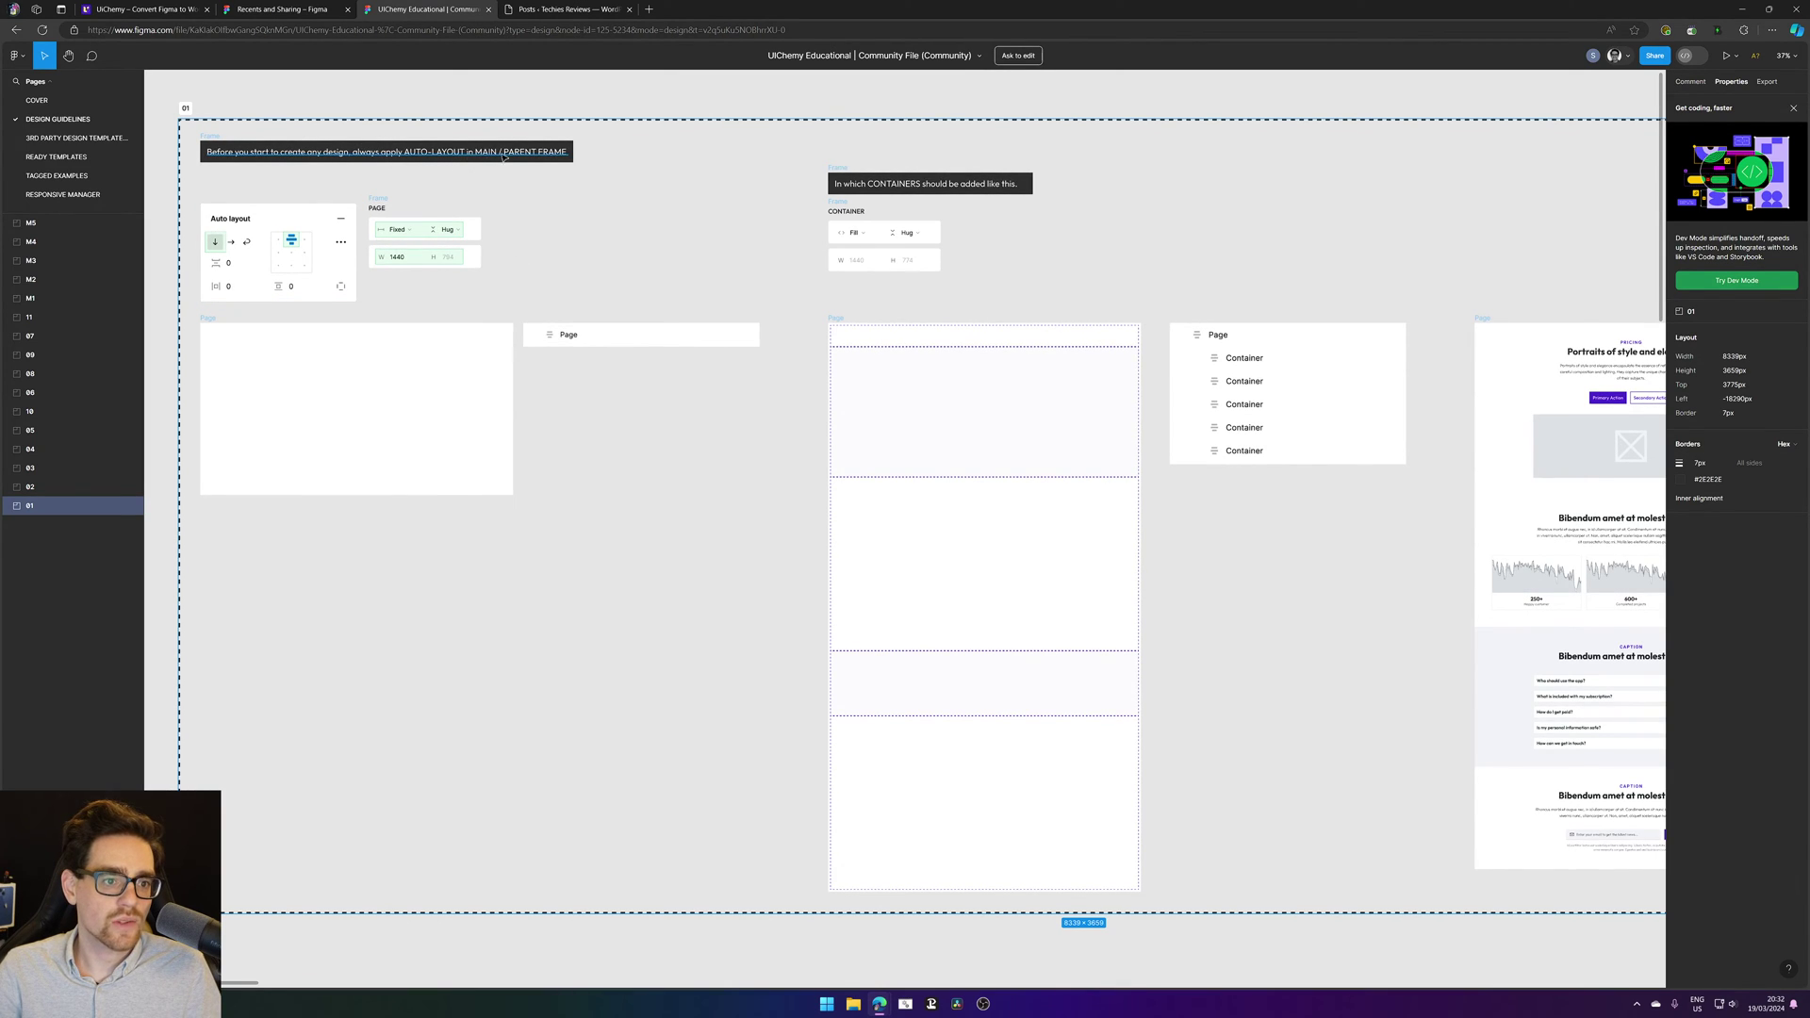
pyautogui.click(226, 246)
pyautogui.click(291, 244)
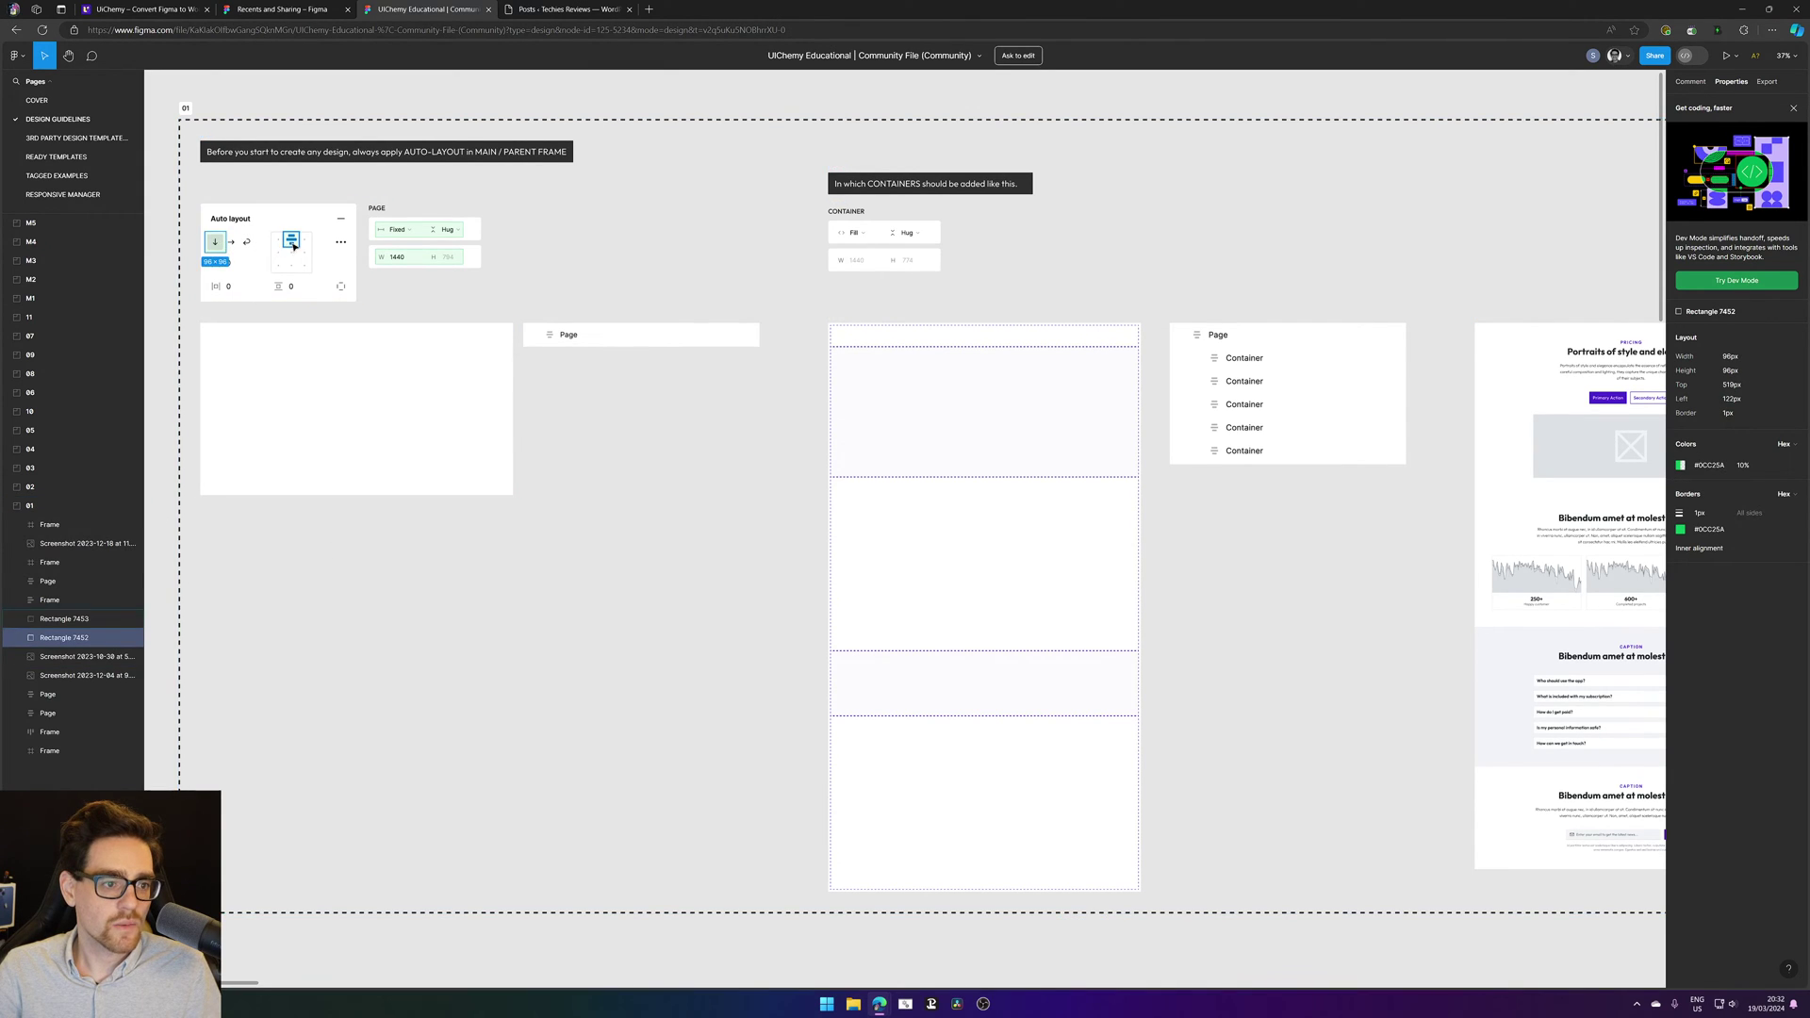
pyautogui.click(399, 235)
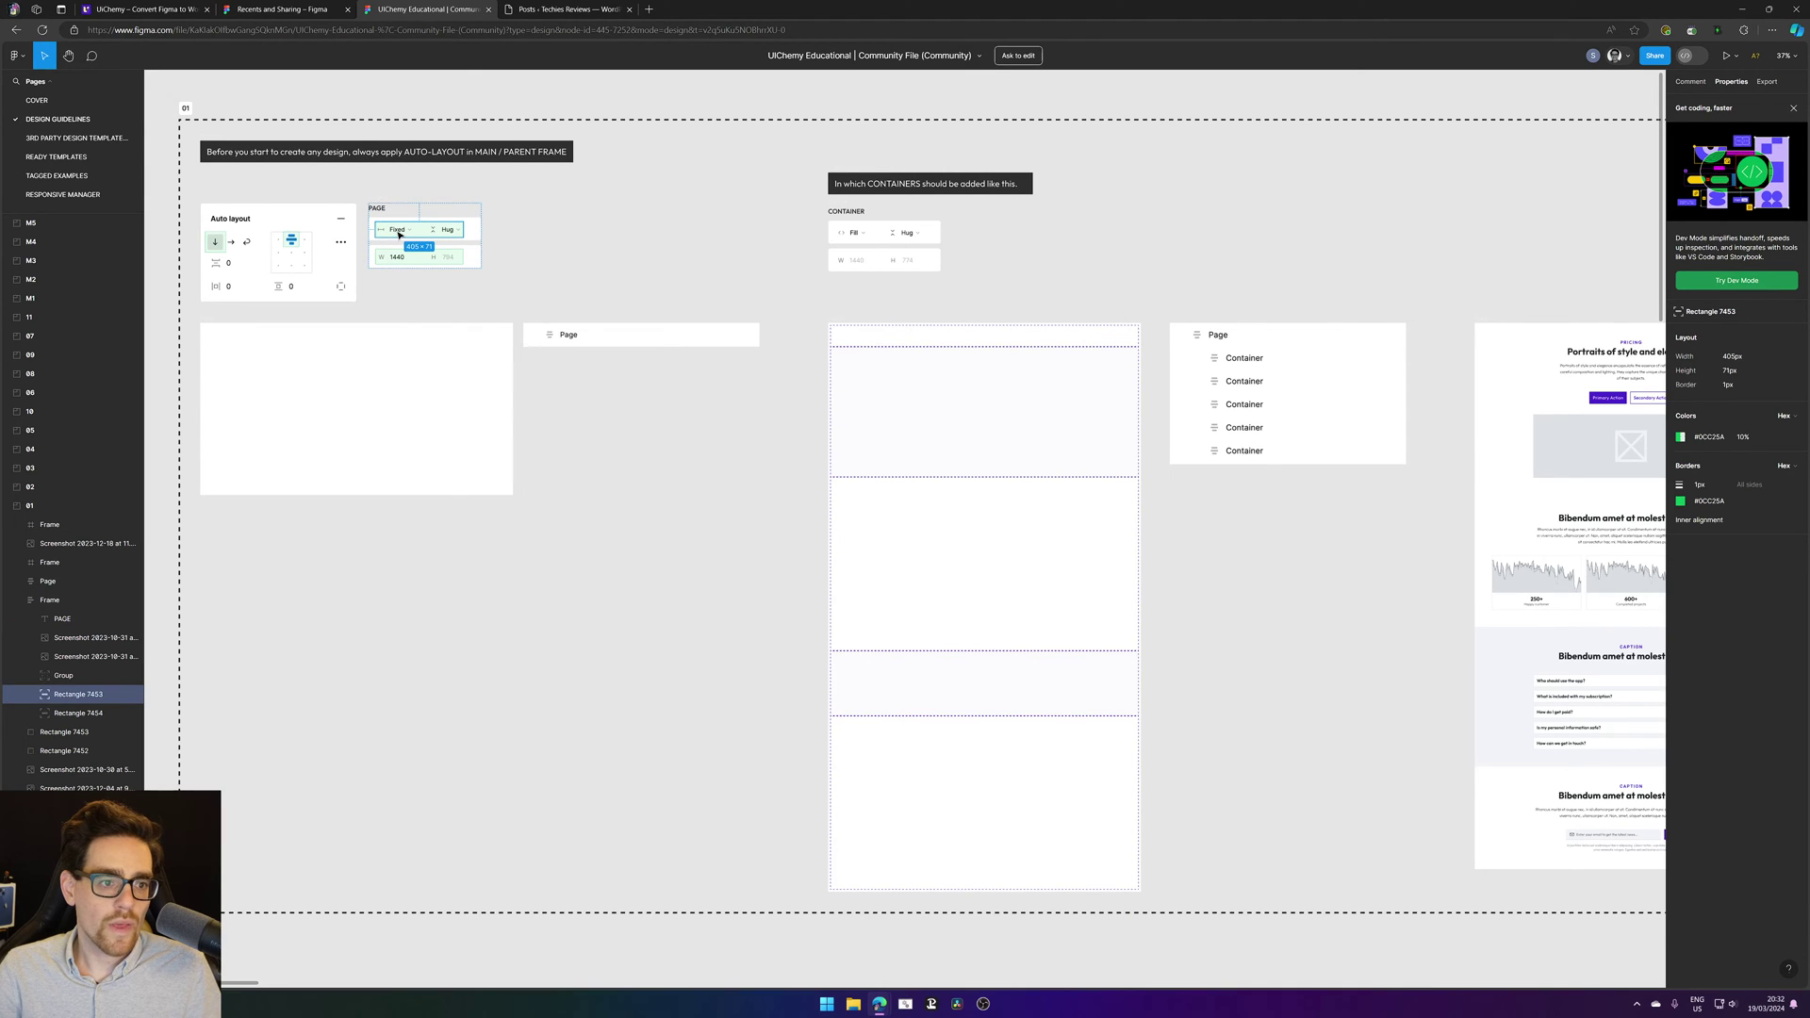
pyautogui.click(401, 257)
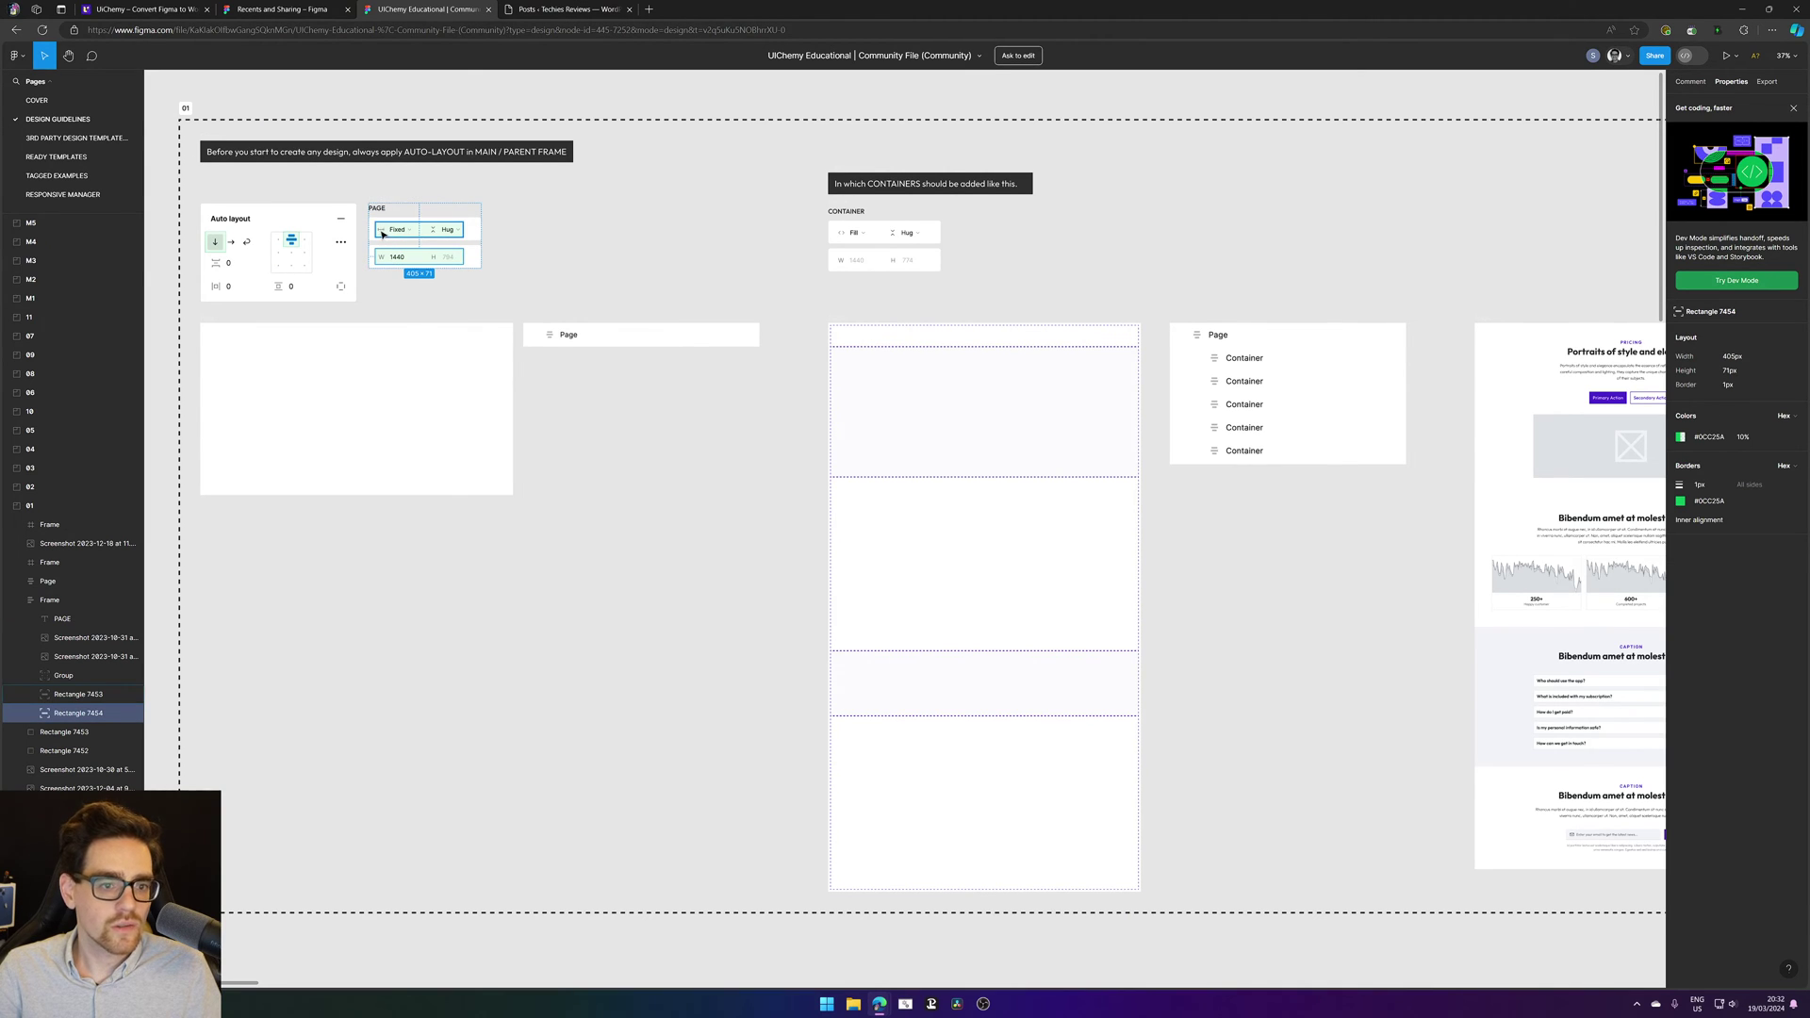
pyautogui.click(1690, 82)
pyautogui.click(462, 420)
pyautogui.press('Escape')
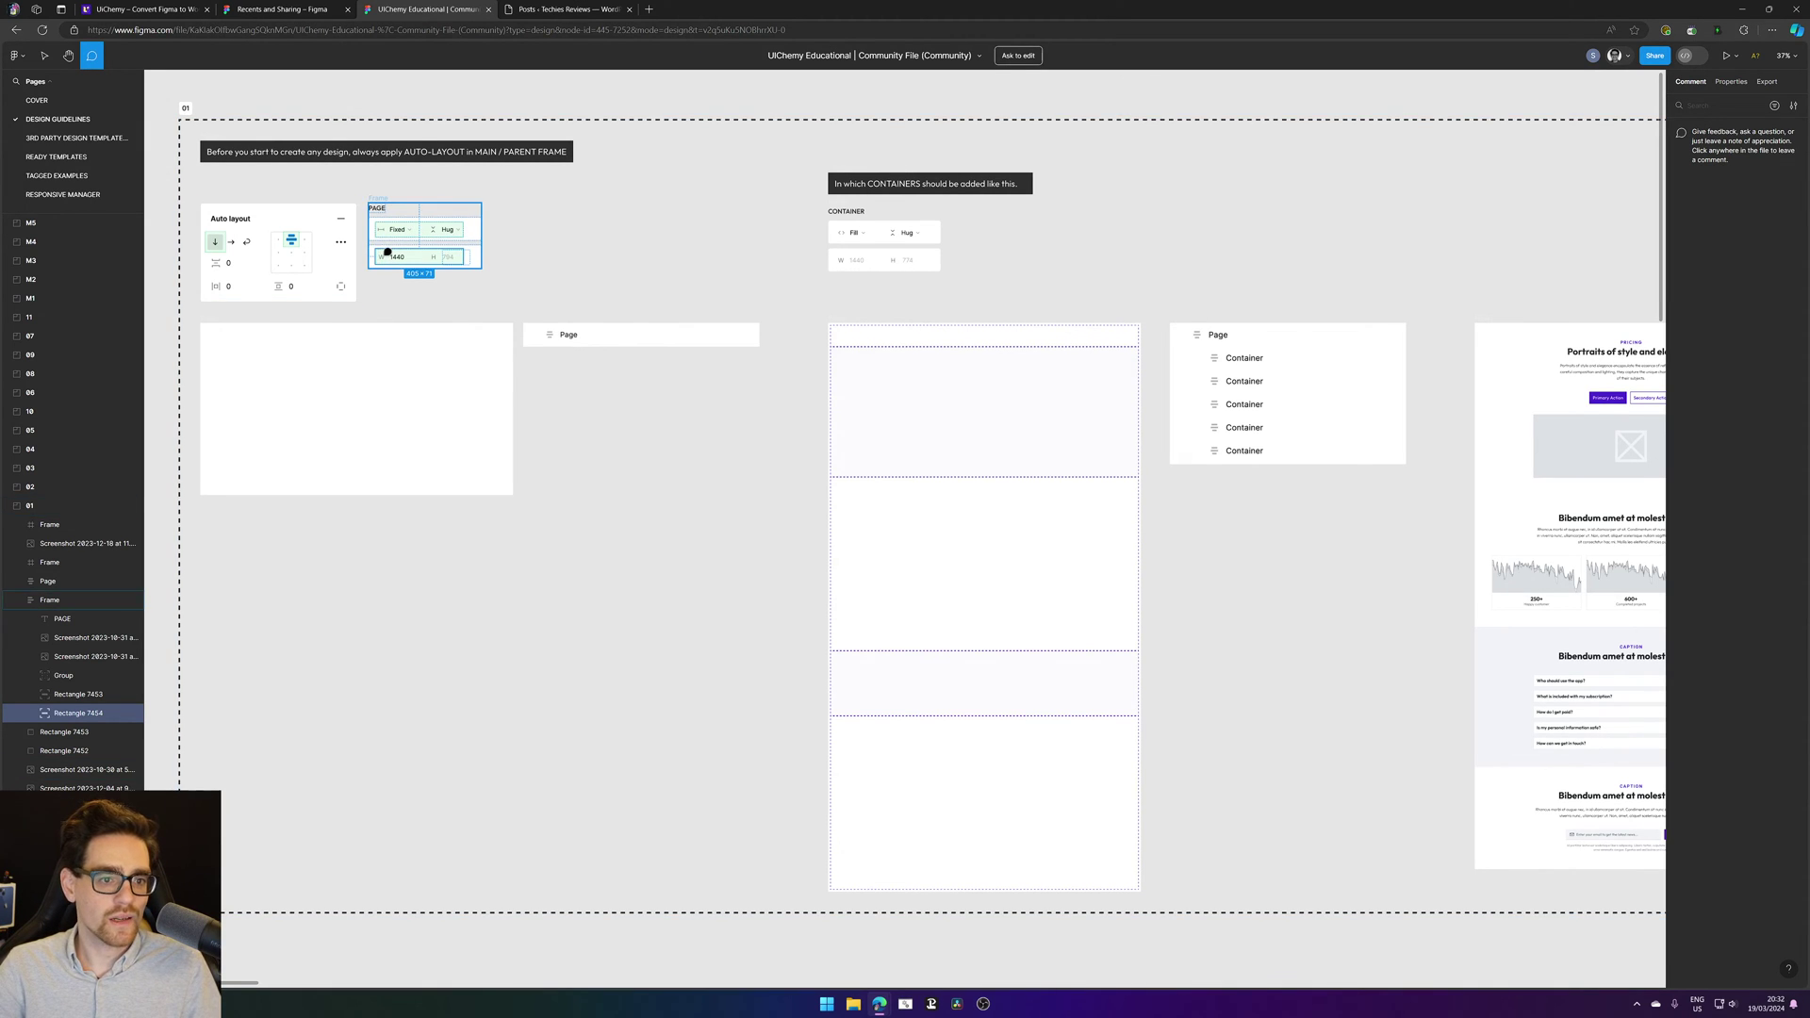
# Step: Examine guideline 01's container arrangement and the nested layer structure of its sample page
pyautogui.hscroll(5, 521, 255)
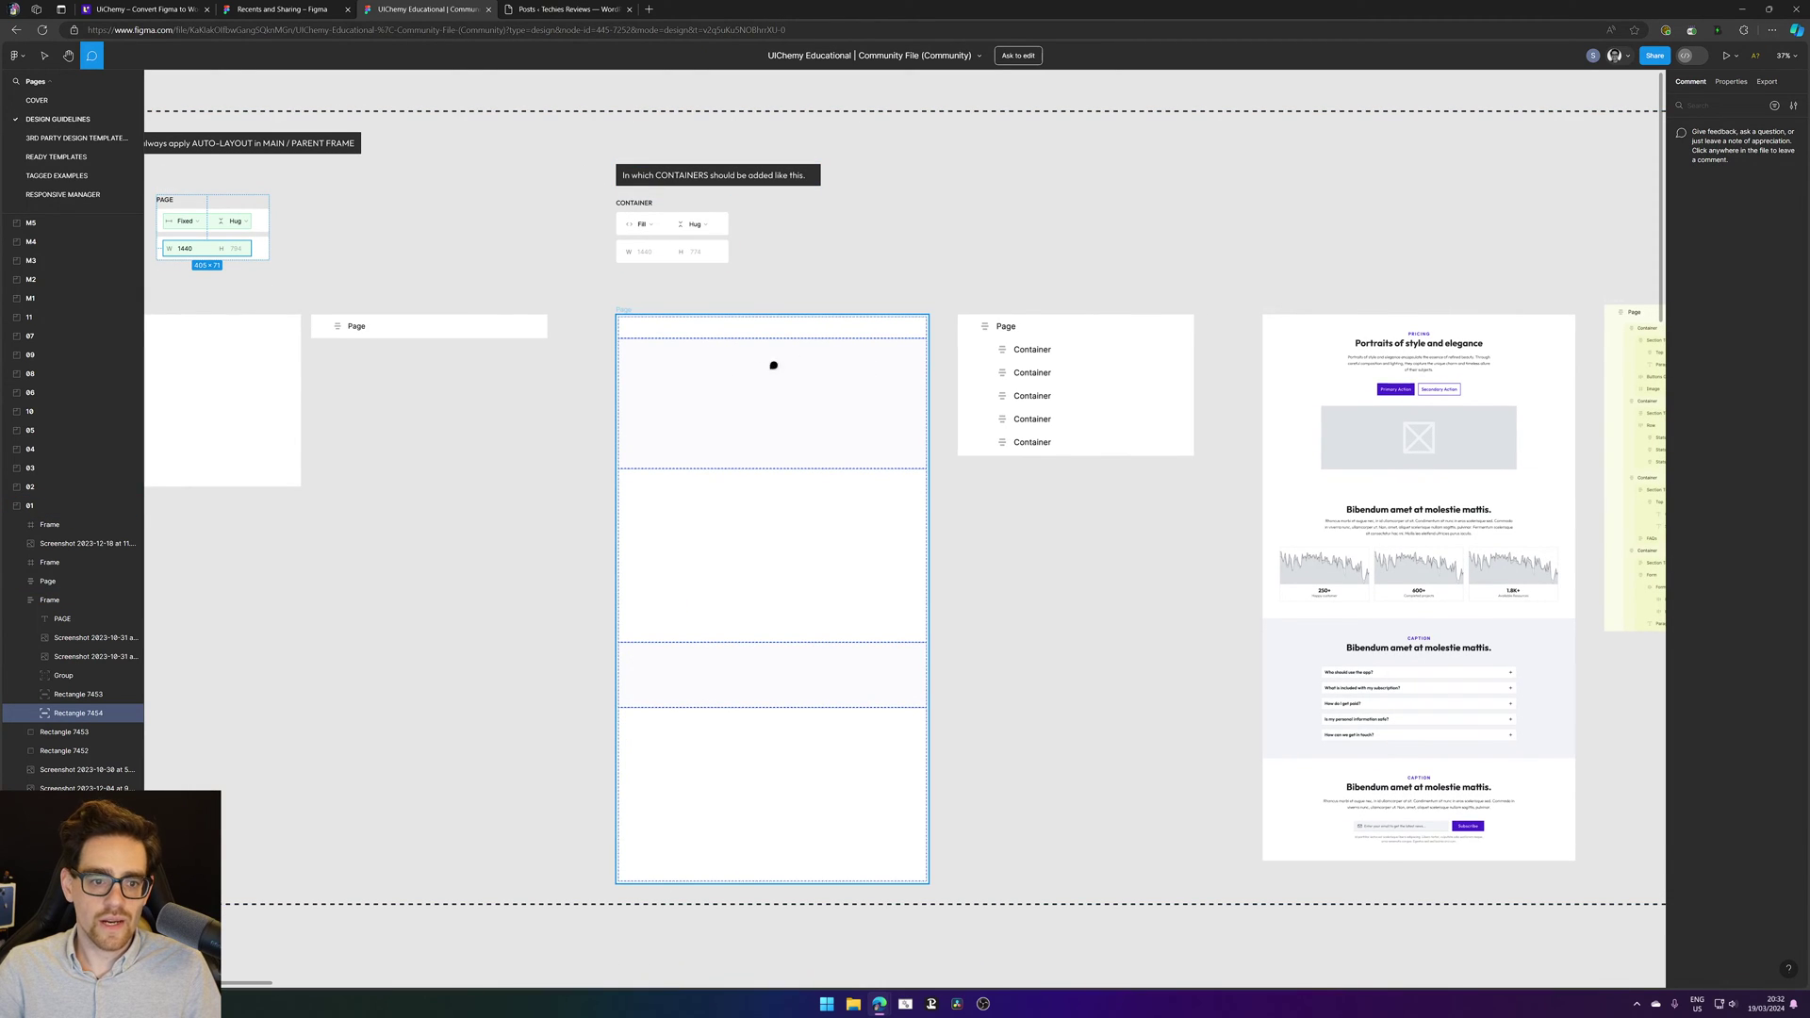
pyautogui.click(1042, 408)
pyautogui.press('Escape')
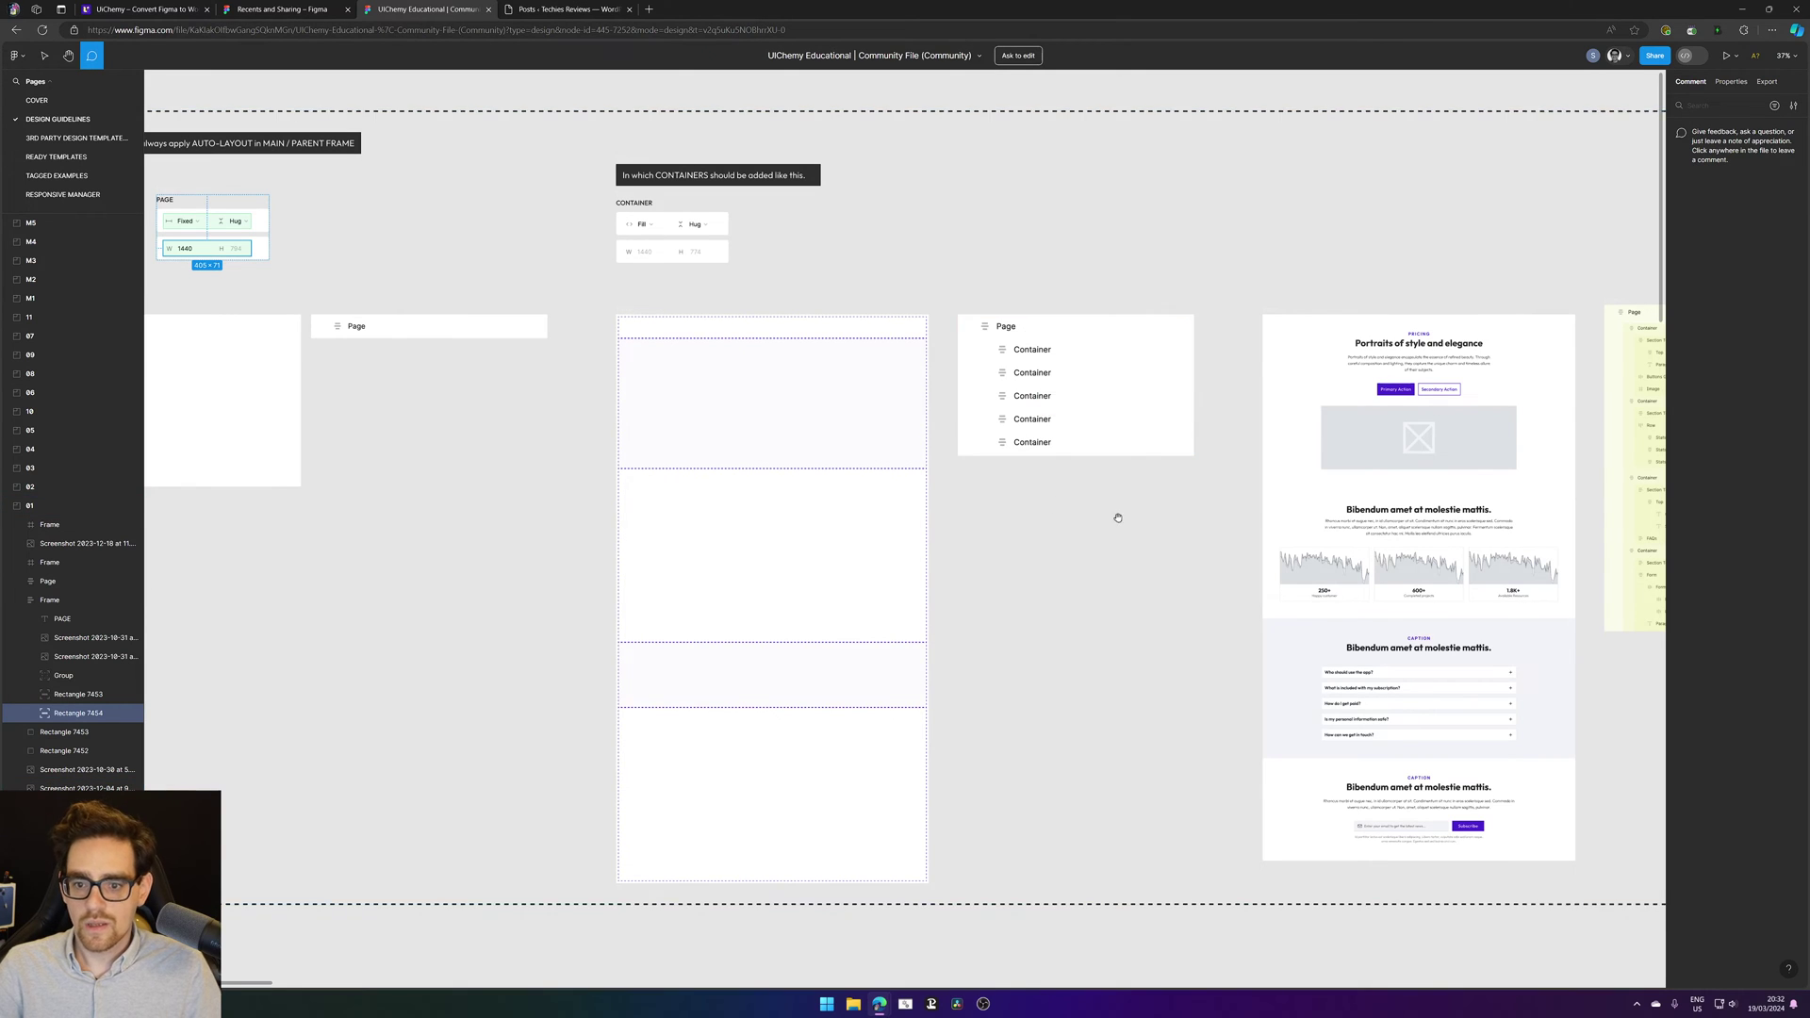
pyautogui.moveTo(1115, 513); pyautogui.dragTo(509, 549)
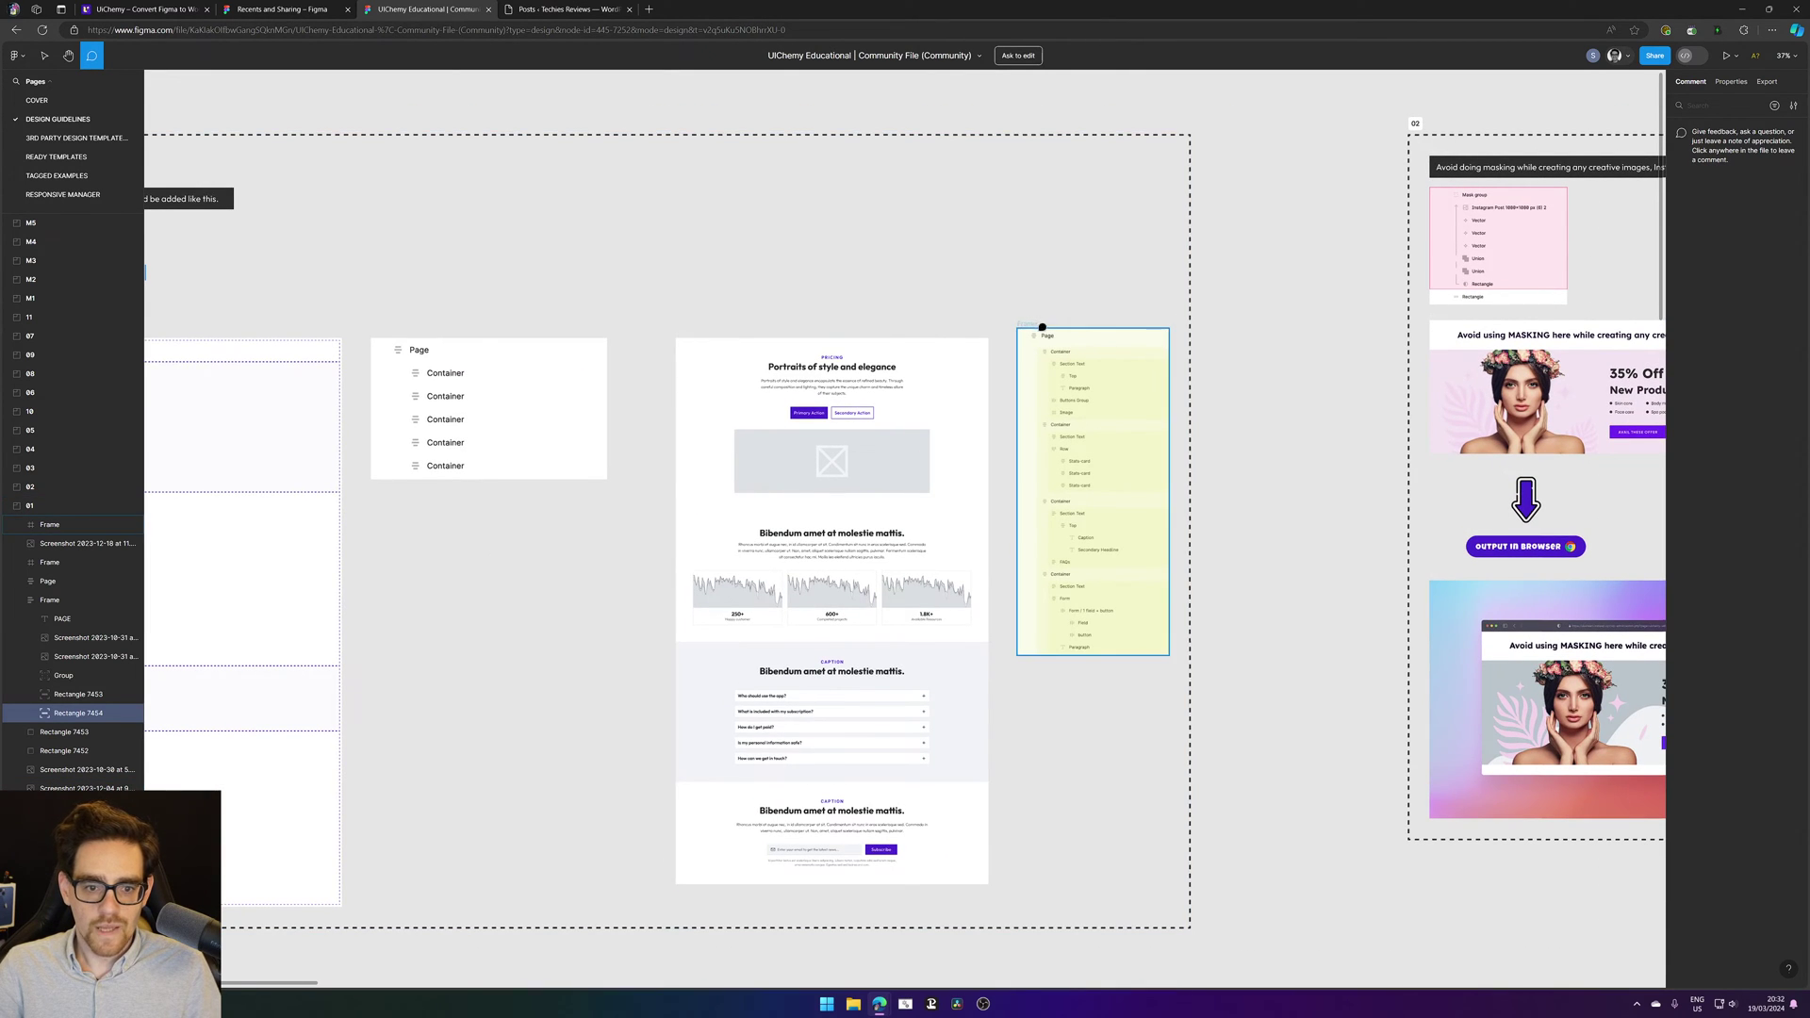
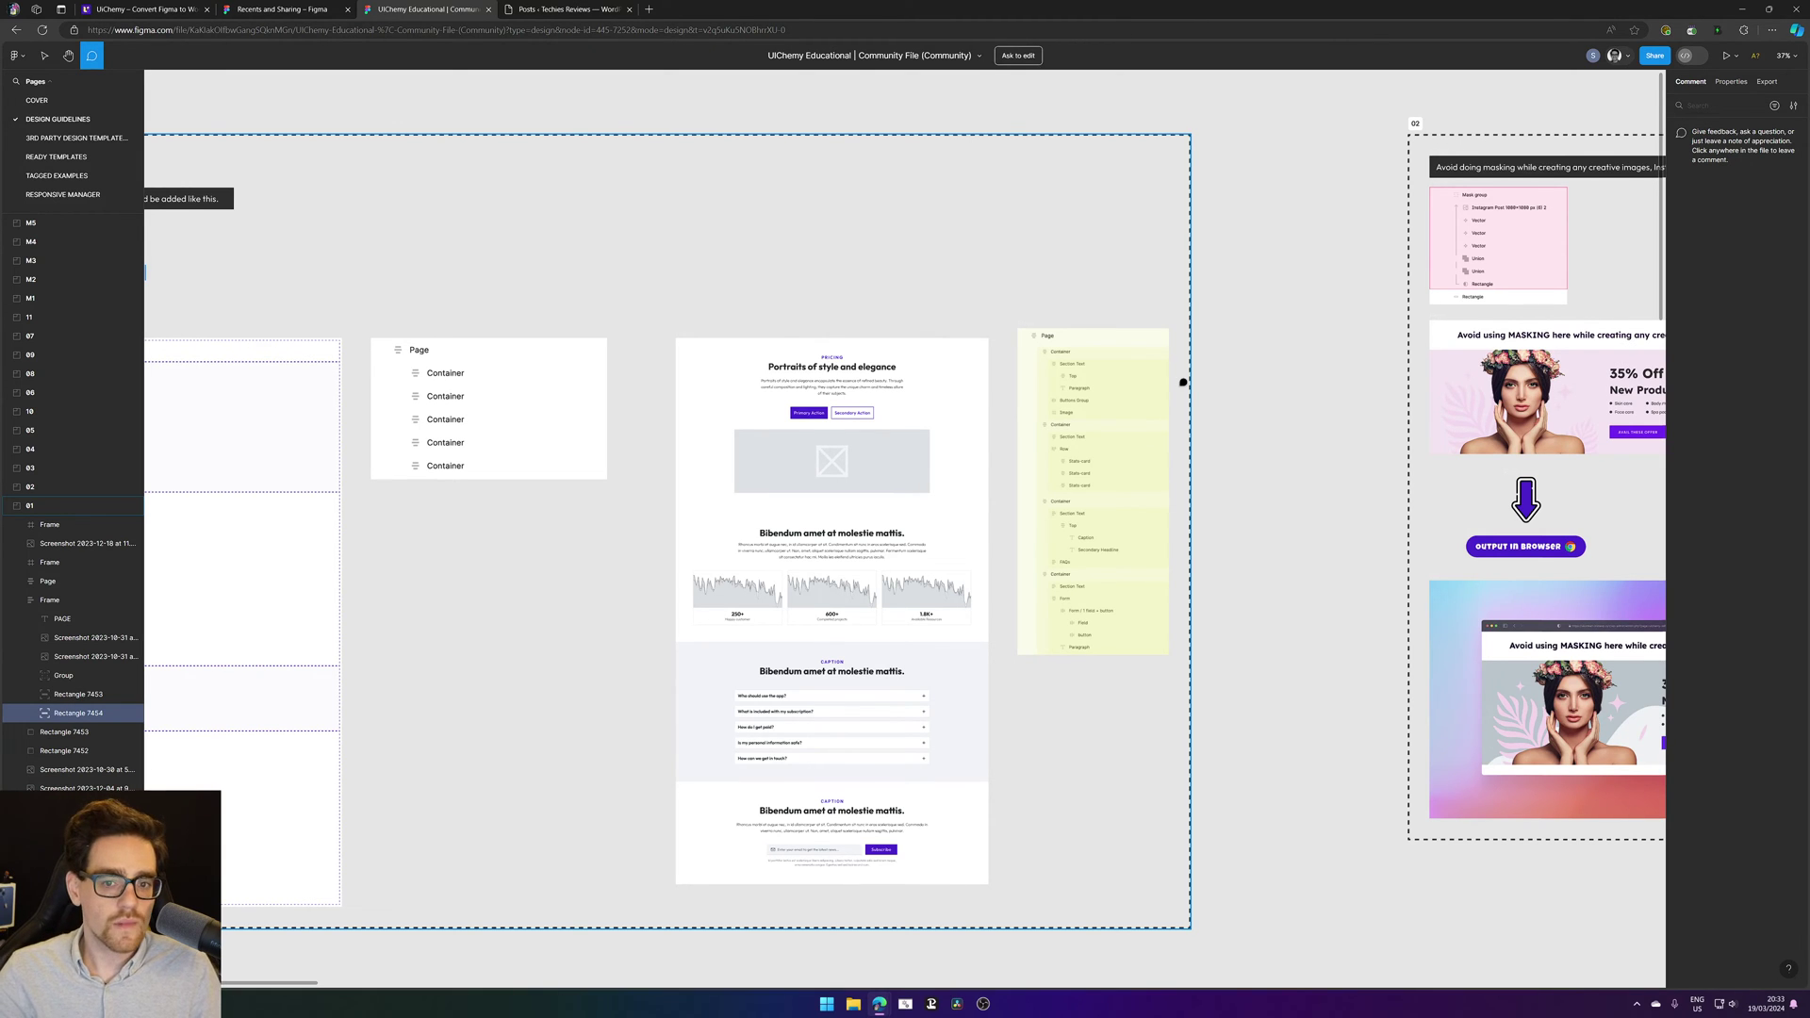
# Step: Examine guideline 02 on grouping or framing and locking layers instead of masking creative images, including its browser output examples
pyautogui.moveTo(1198, 427); pyautogui.dragTo(598, 466)
pyautogui.moveTo(1175, 364); pyautogui.dragTo(728, 352)
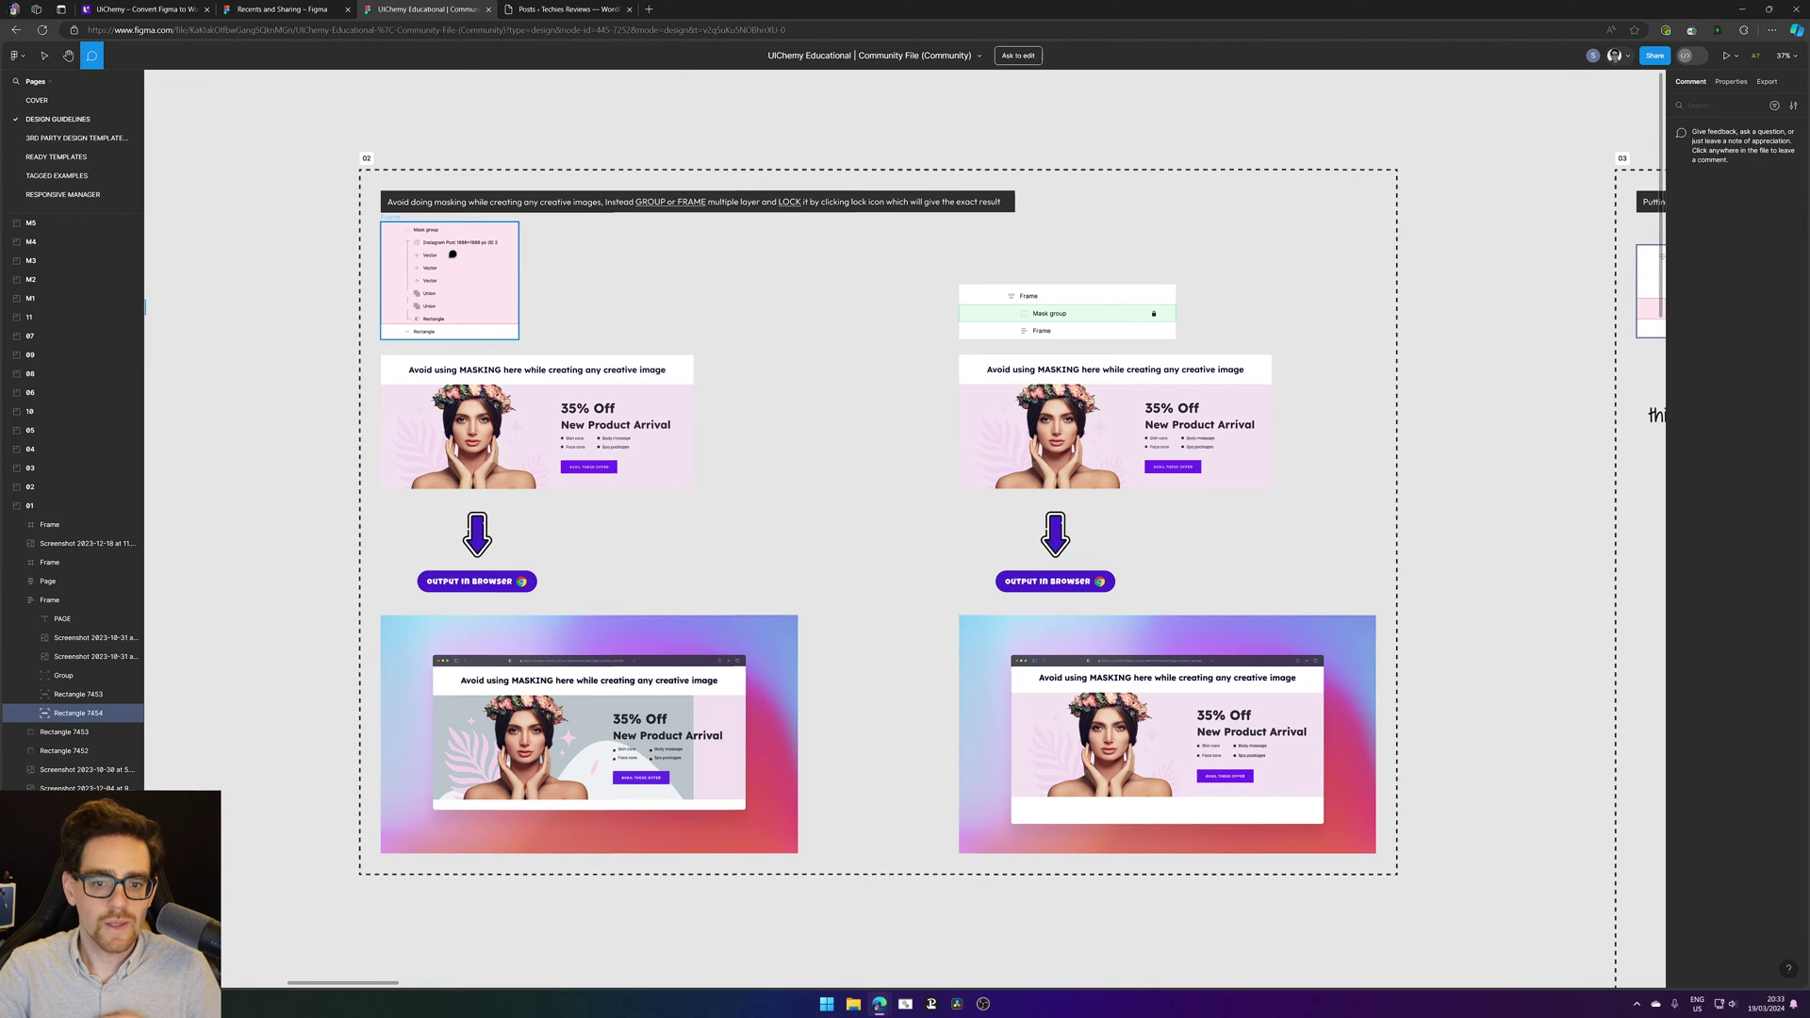
pyautogui.moveTo(1157, 528); pyautogui.dragTo(843, 481)
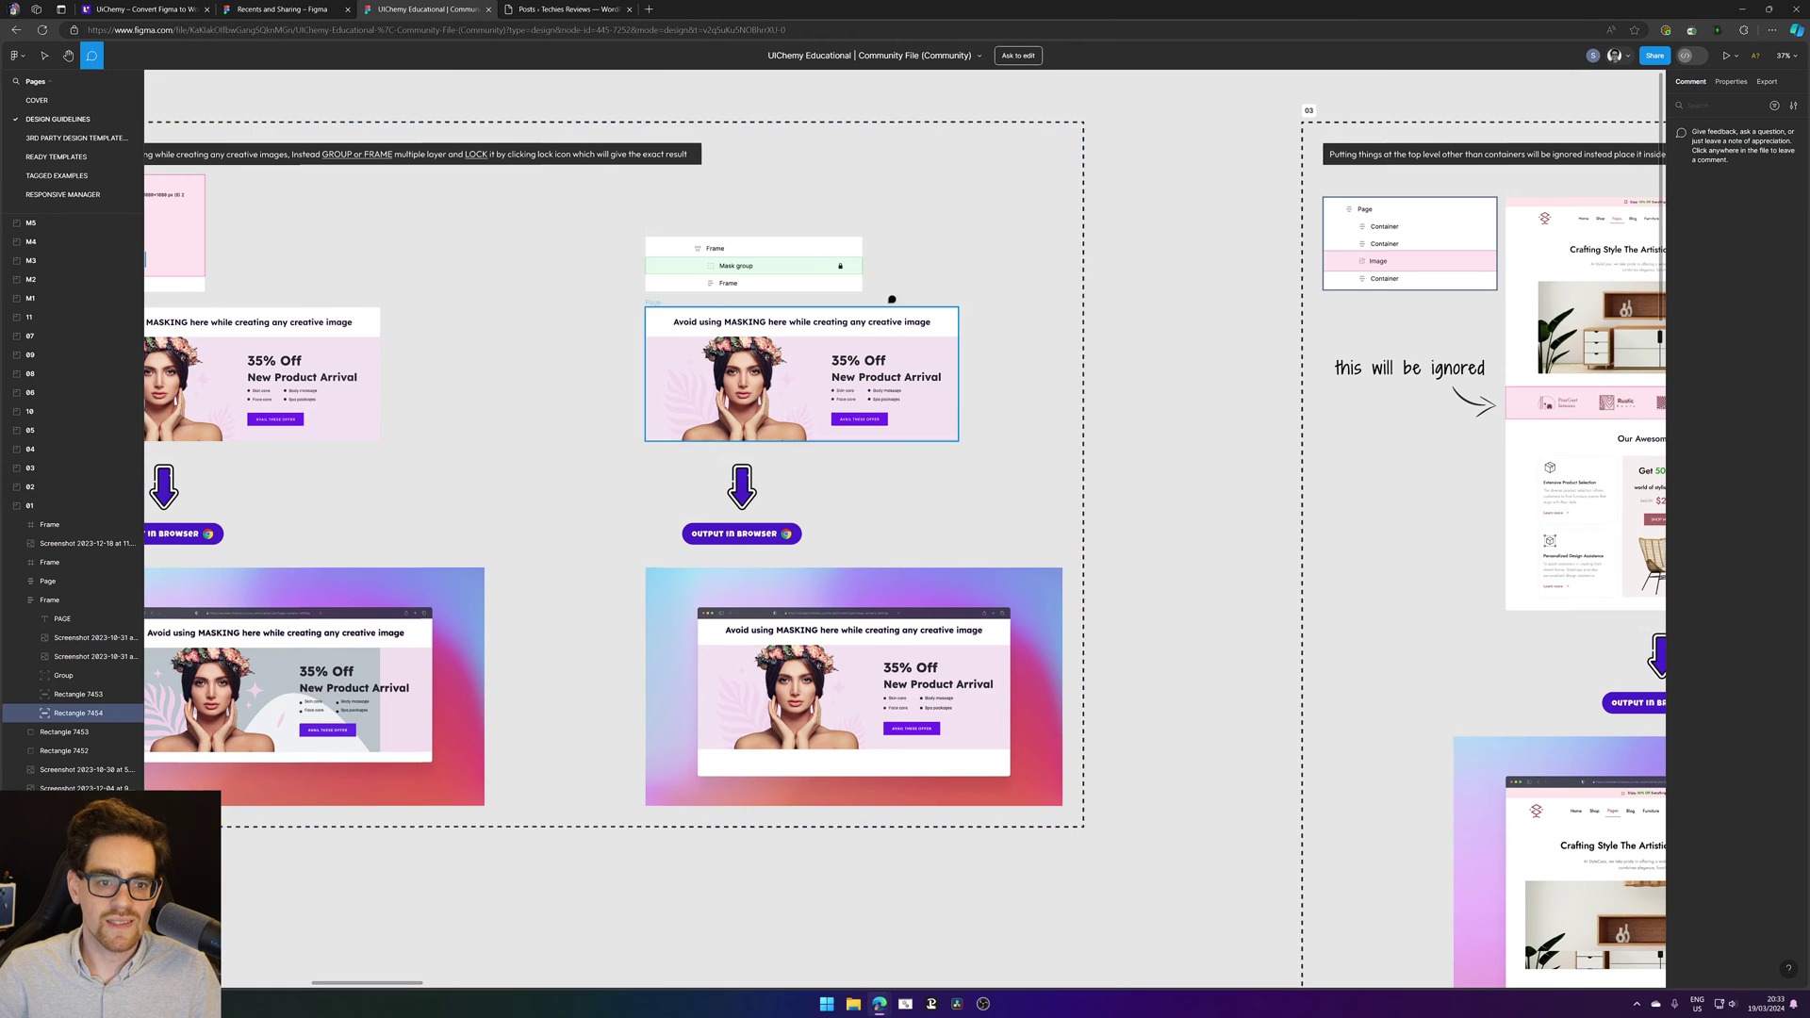
pyautogui.scroll(5, 829, 244)
pyautogui.scroll(-3, 837, 293)
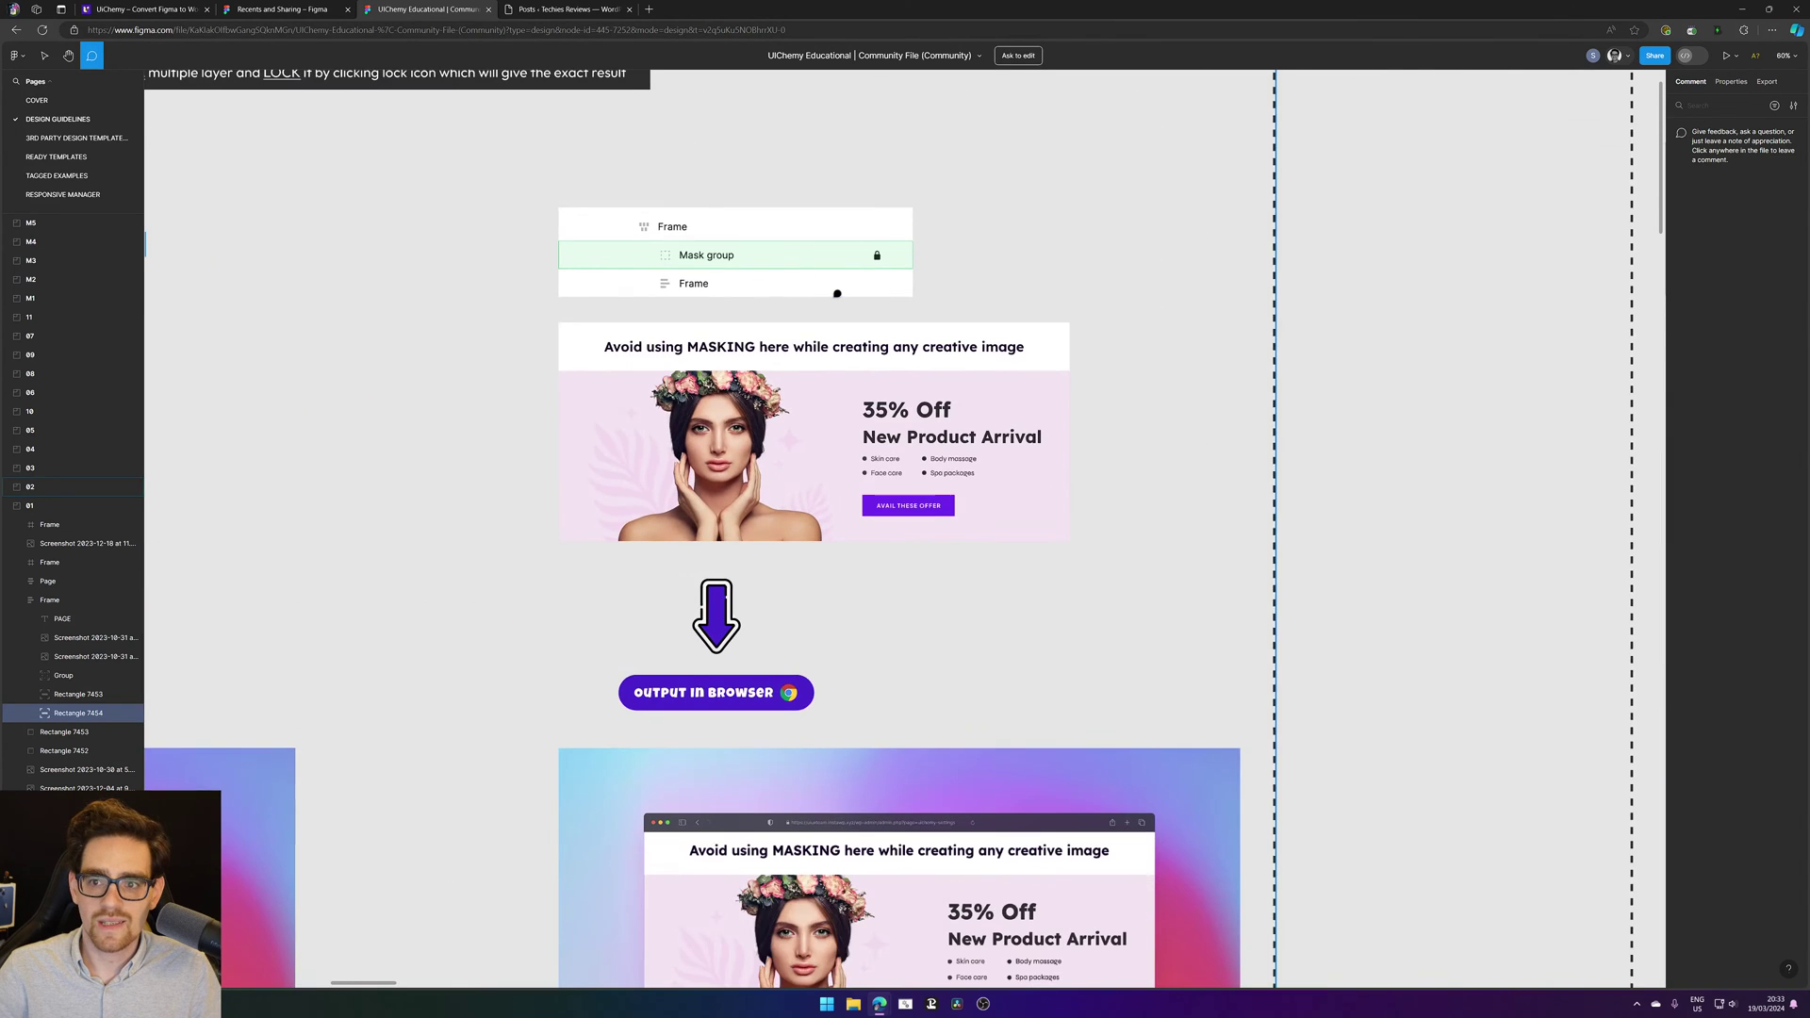
pyautogui.scroll(-2, 1103, 384)
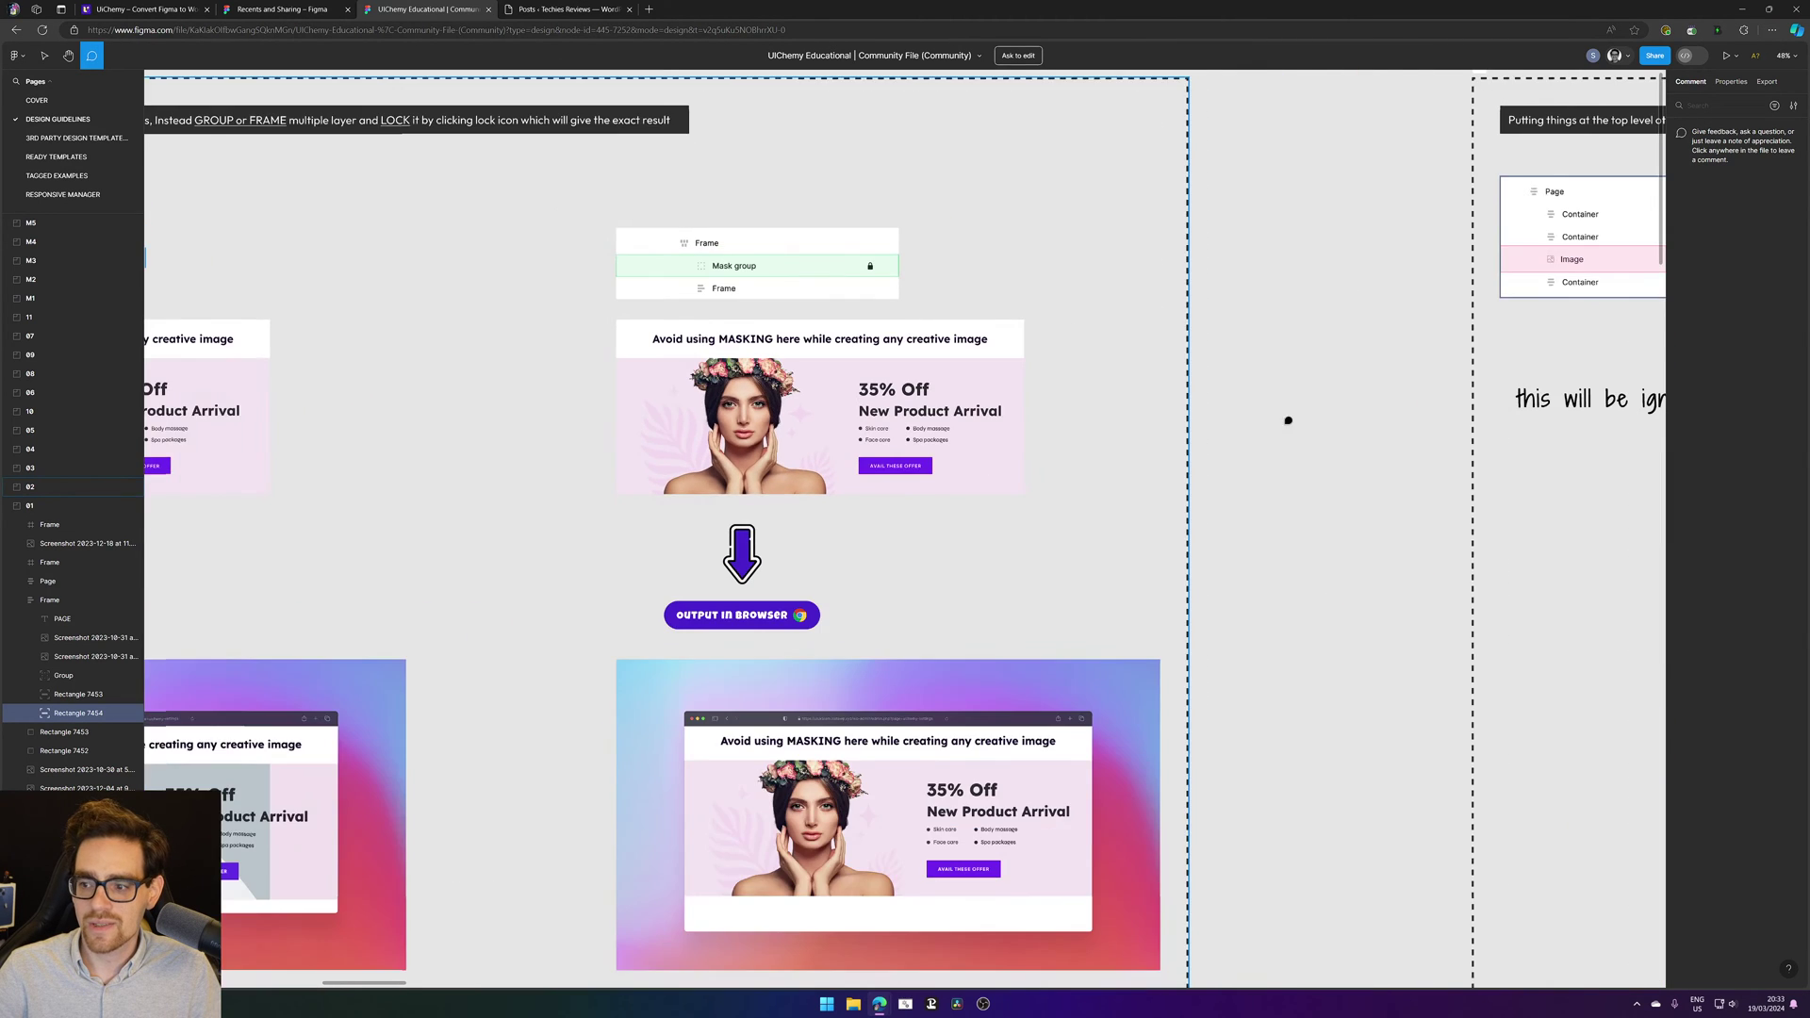
# Step: Examine guideline 03 on placing top-level elements inside containers, comparing both layer structures and their browser outputs
pyautogui.hscroll(5, 606, 415)
pyautogui.scroll(1, 837, 444)
pyautogui.scroll(2, 602, 227)
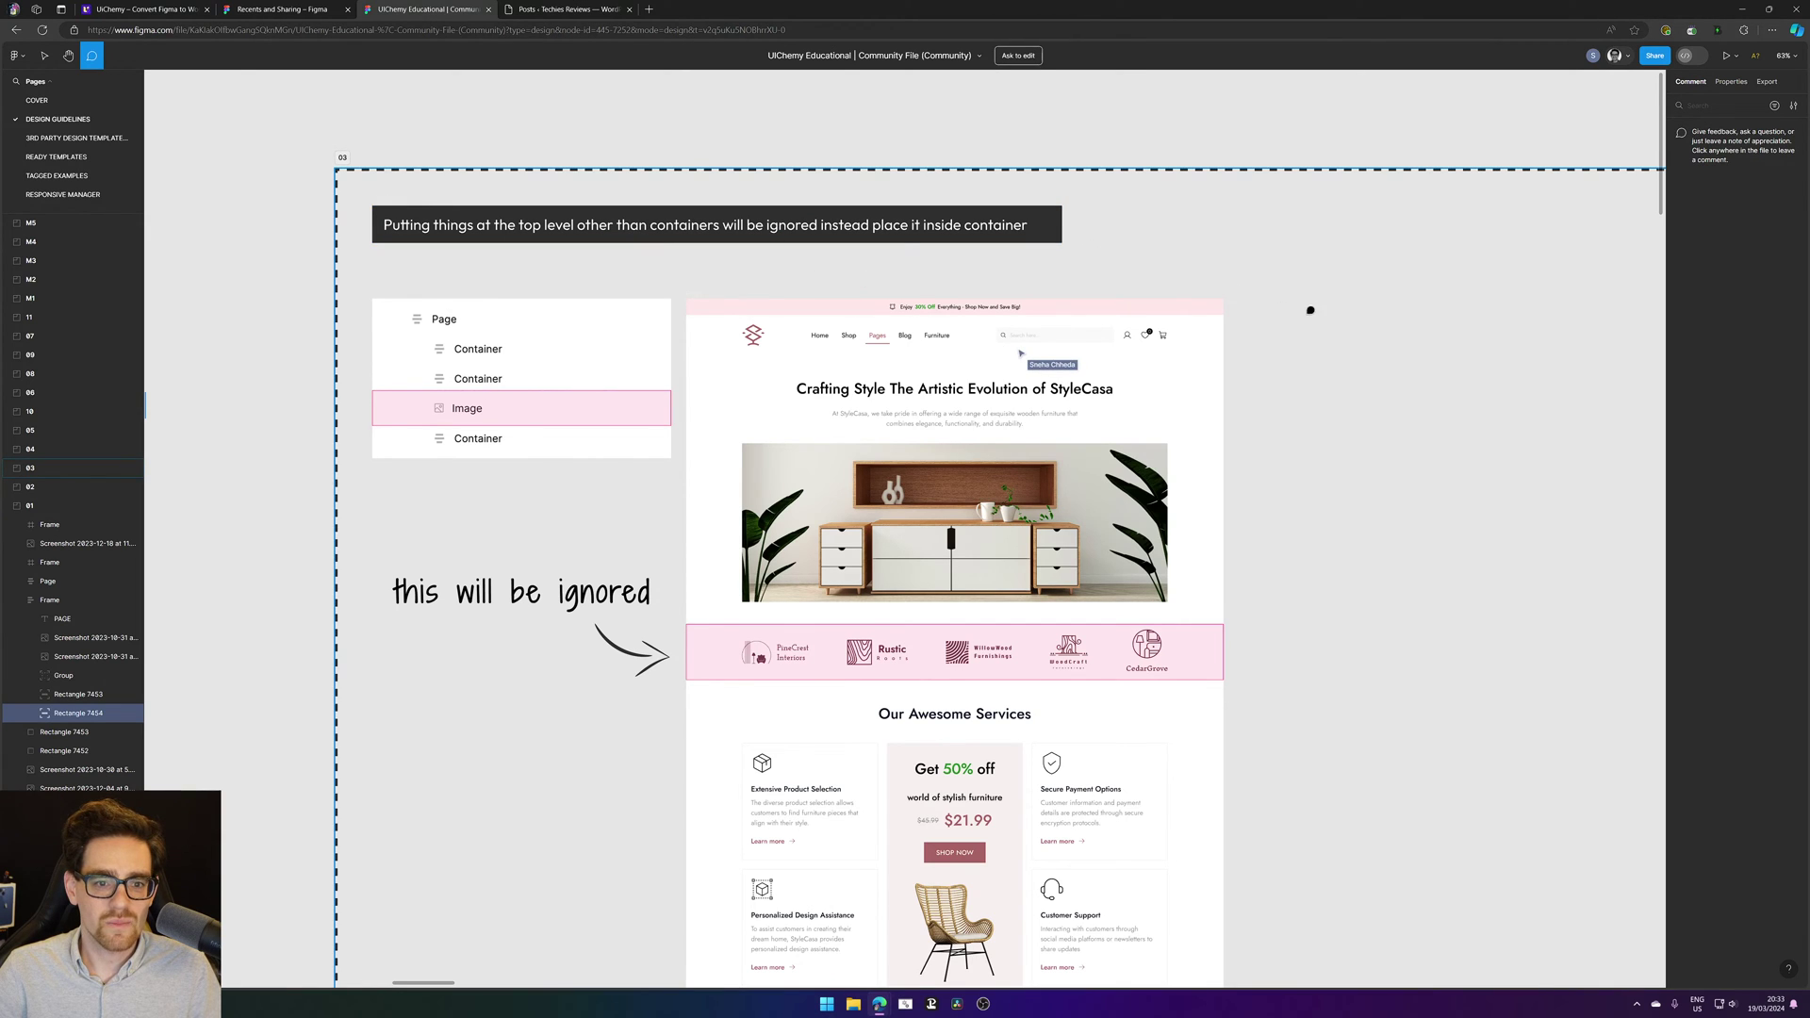
pyautogui.scroll(-1, 1310, 308)
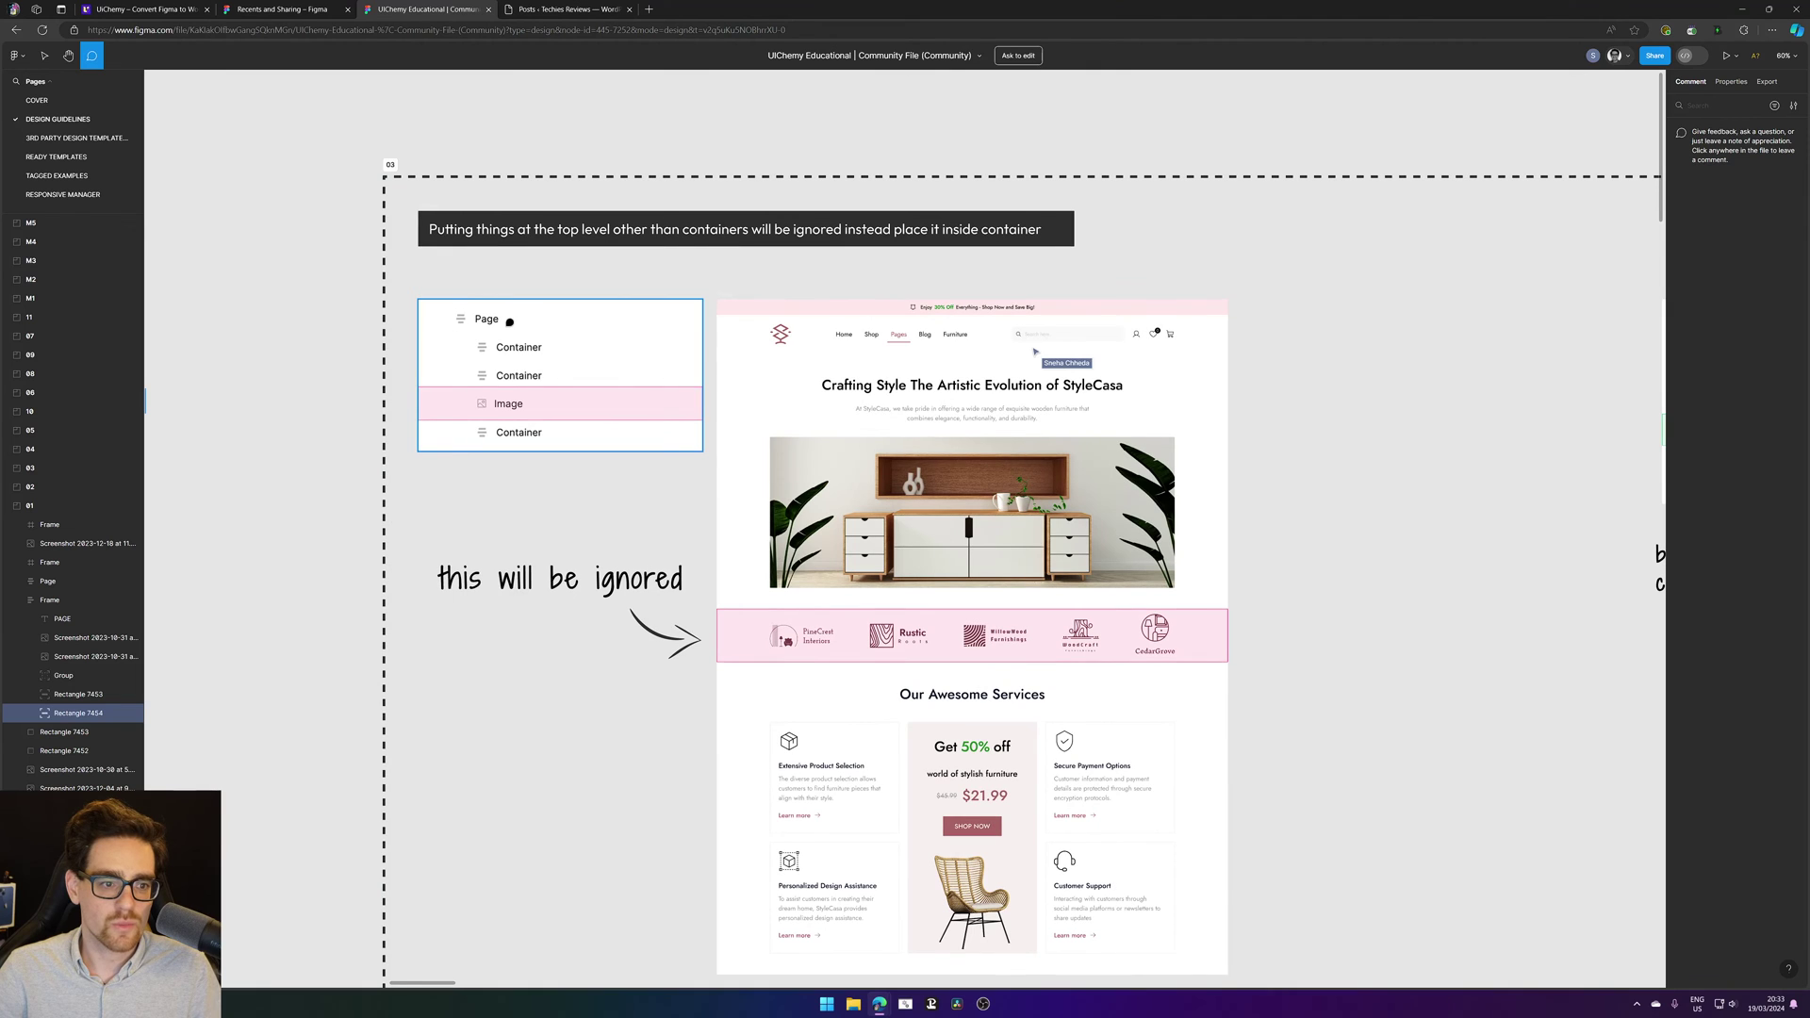
pyautogui.hscroll(10, 1403, 574)
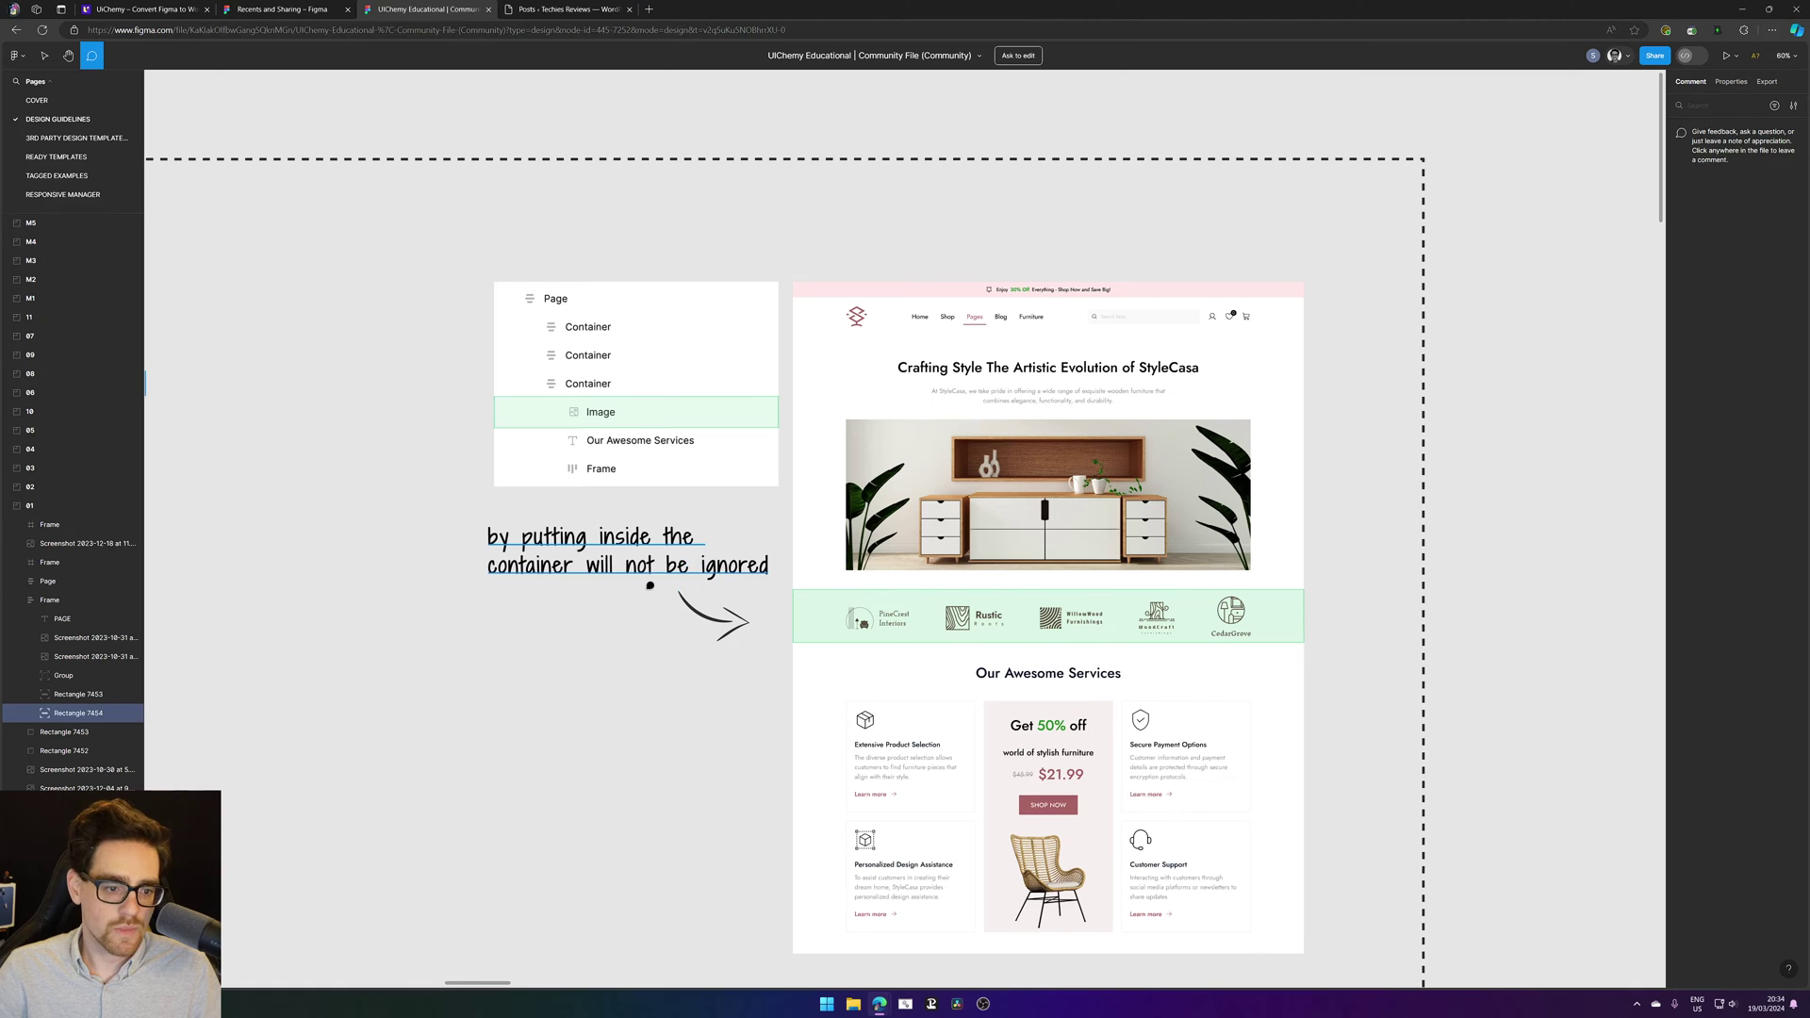
pyautogui.scroll(-4, 1048, 528)
pyautogui.moveTo(1320, 582); pyautogui.dragTo(1522, 213)
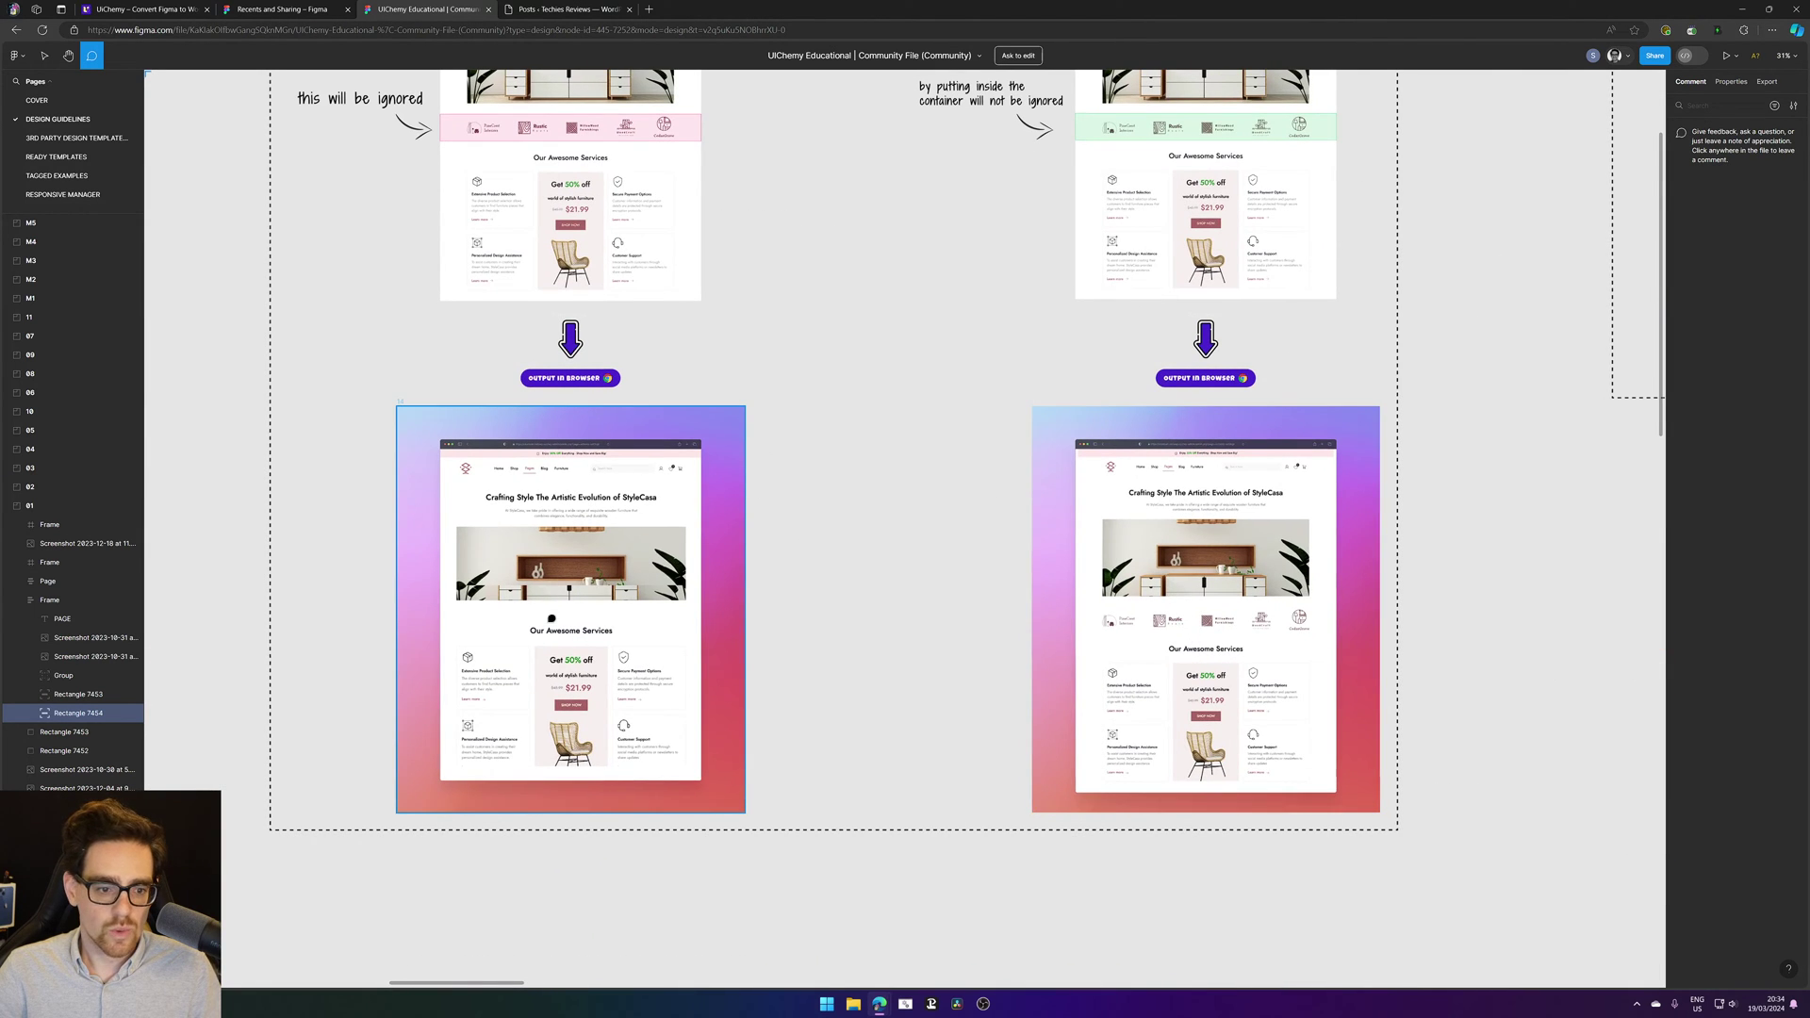
# Step: Examine guideline 04 on avoiding negative gaps in auto layout, comparing both designs with their browser outputs
pyautogui.moveTo(1509, 471); pyautogui.dragTo(827, 727)
pyautogui.moveTo(1047, 511); pyautogui.dragTo(487, 614)
pyautogui.scroll(2, 657, 291)
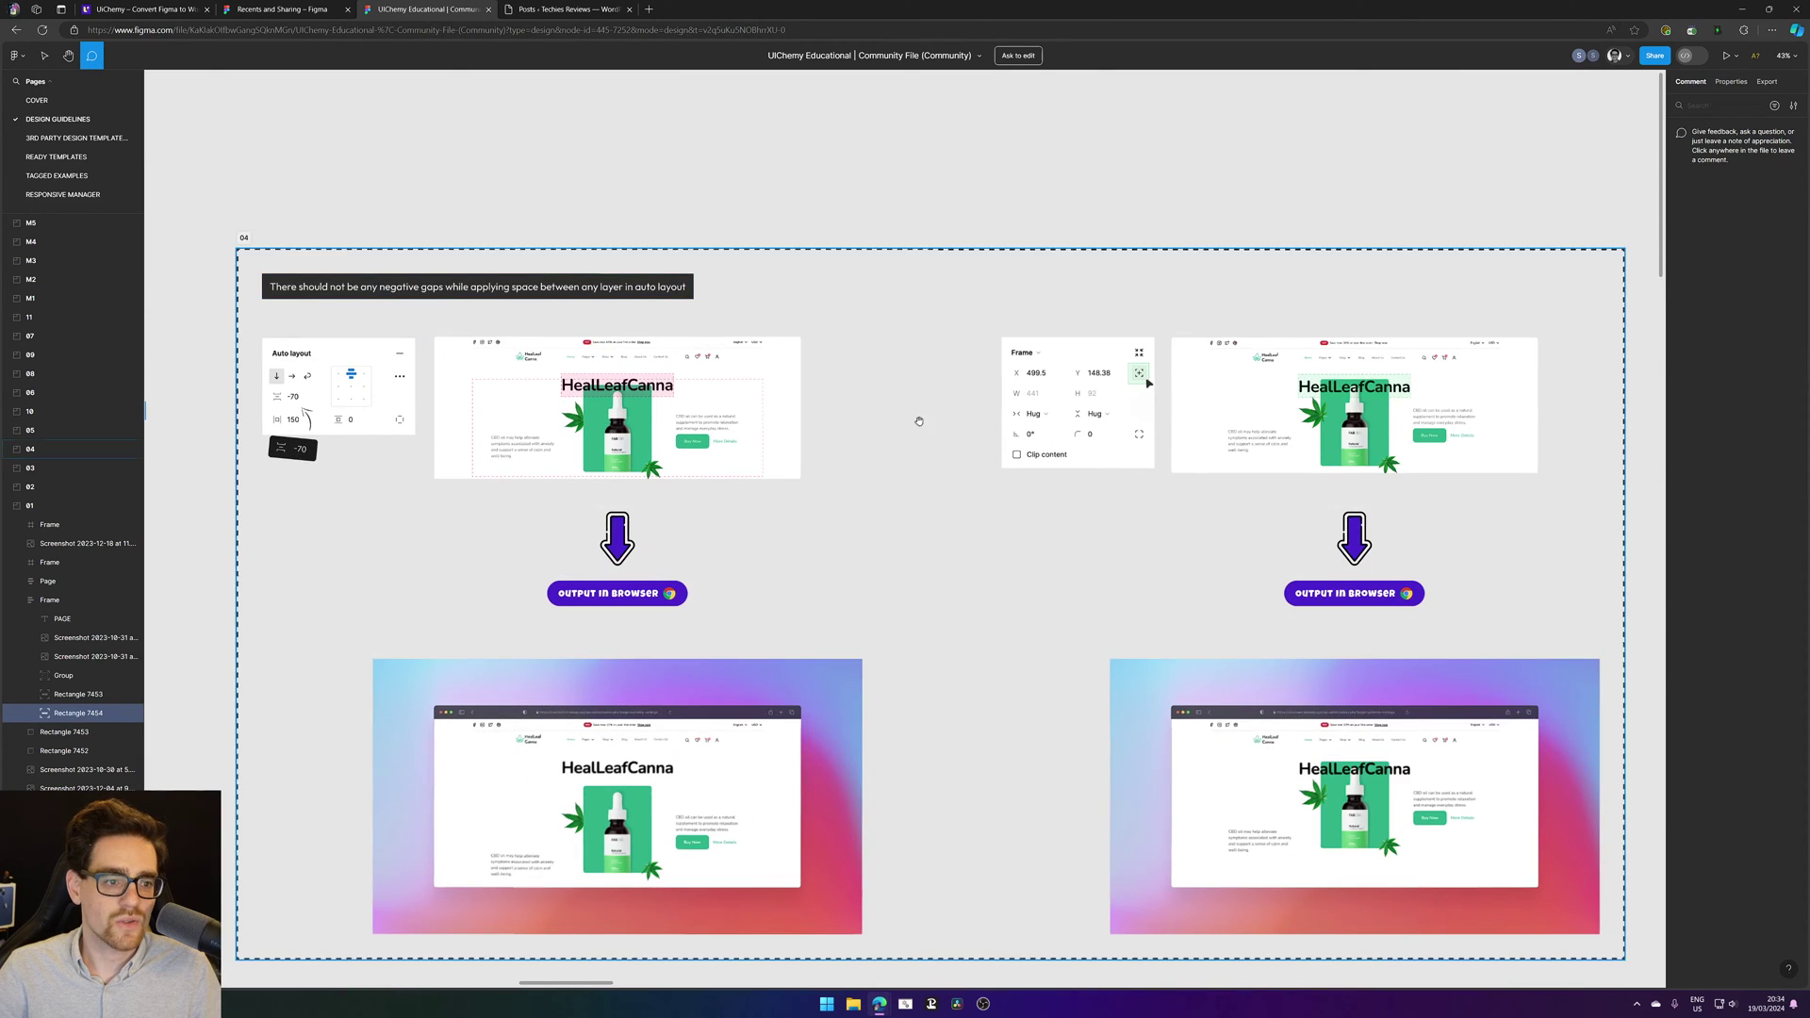
# Step: Examine guideline 05's comparison of absolute position and auto layout when the design is resized in Figma and the browser
pyautogui.hscroll(15, 921, 408)
pyautogui.scroll(-6, 991, 557)
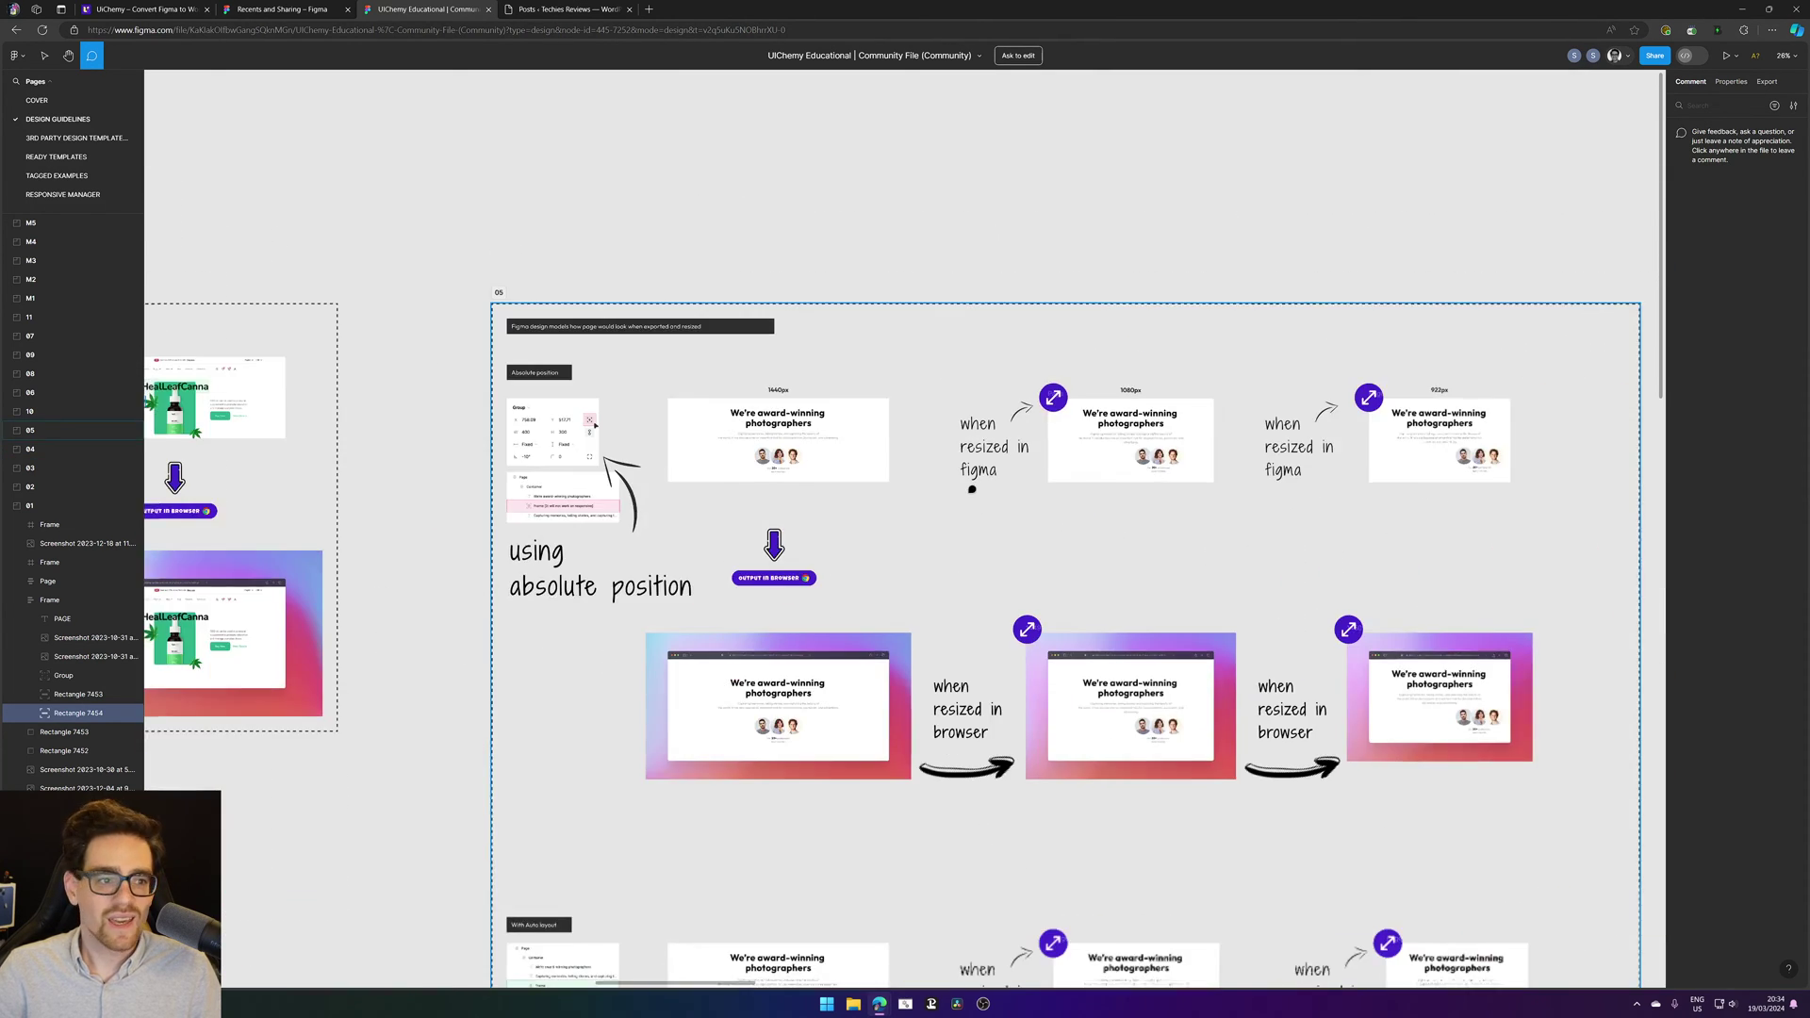
pyautogui.hscroll(5, 1165, 525)
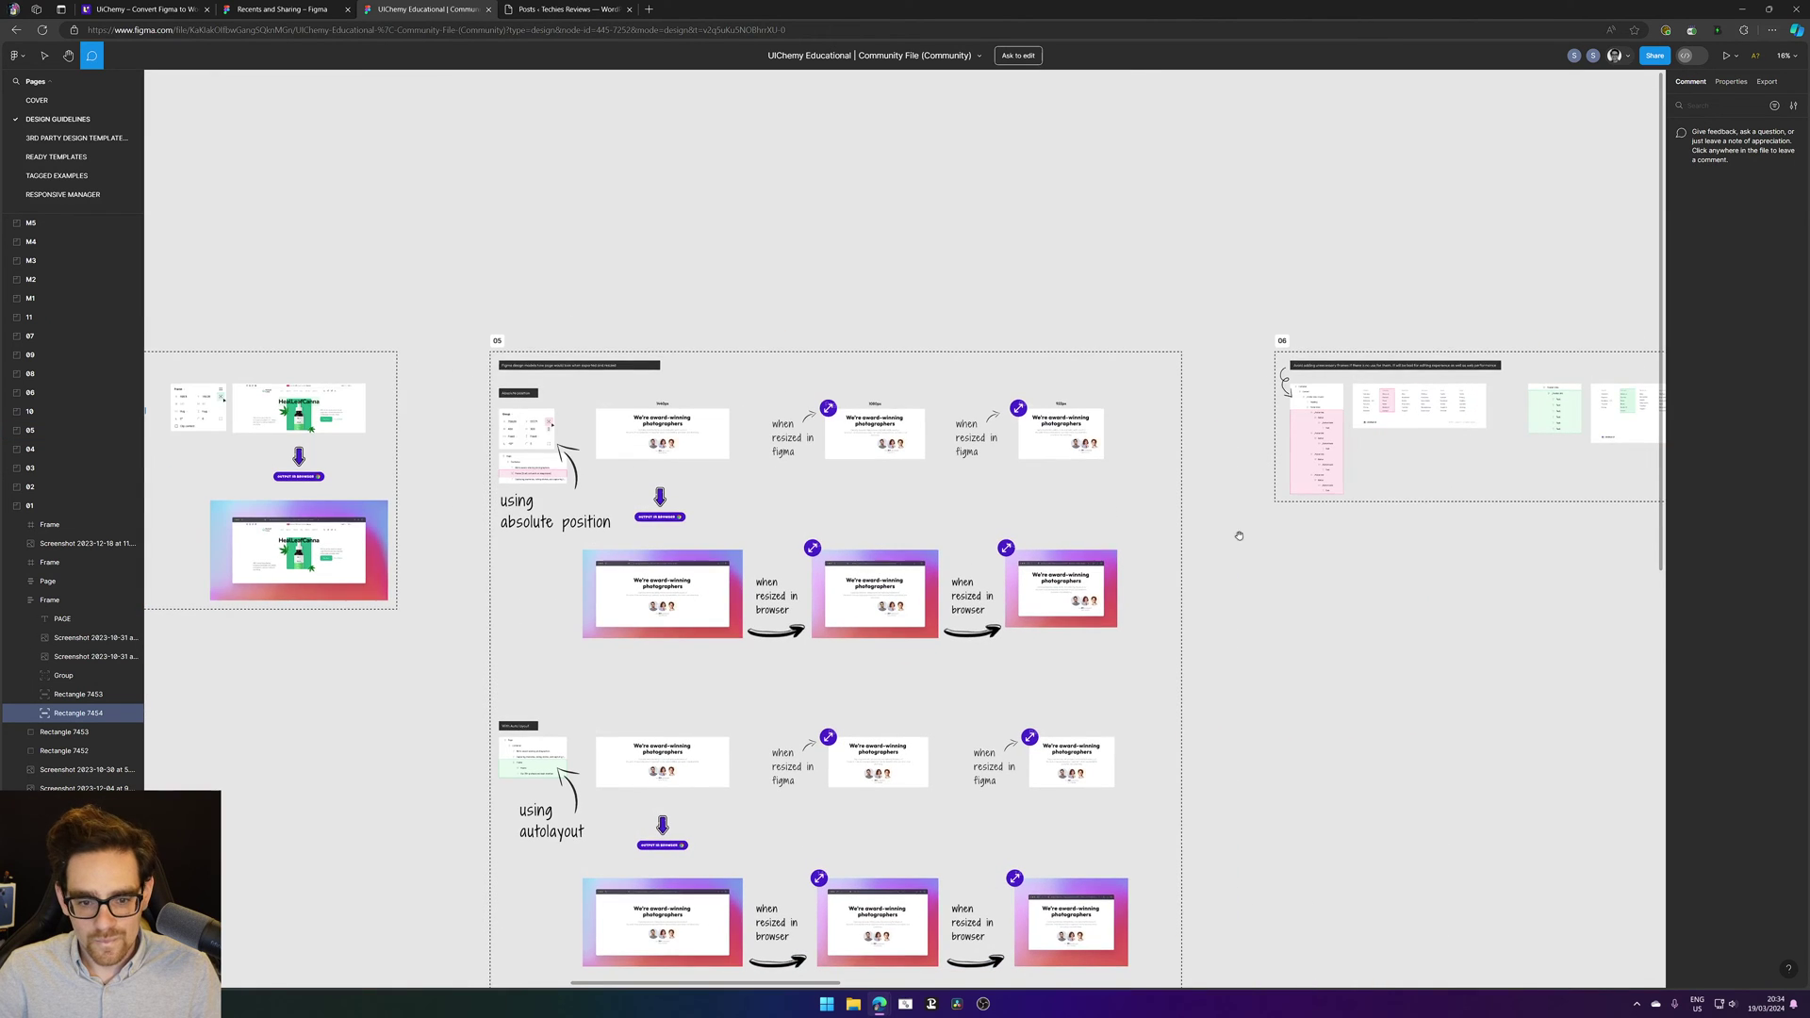
# Step: Skim guidelines 06 to 10 and examine guideline 11's instructions on making and duplicating a parent component
pyautogui.hscroll(10, 1216, 522)
pyautogui.hscroll(20, 1106, 497)
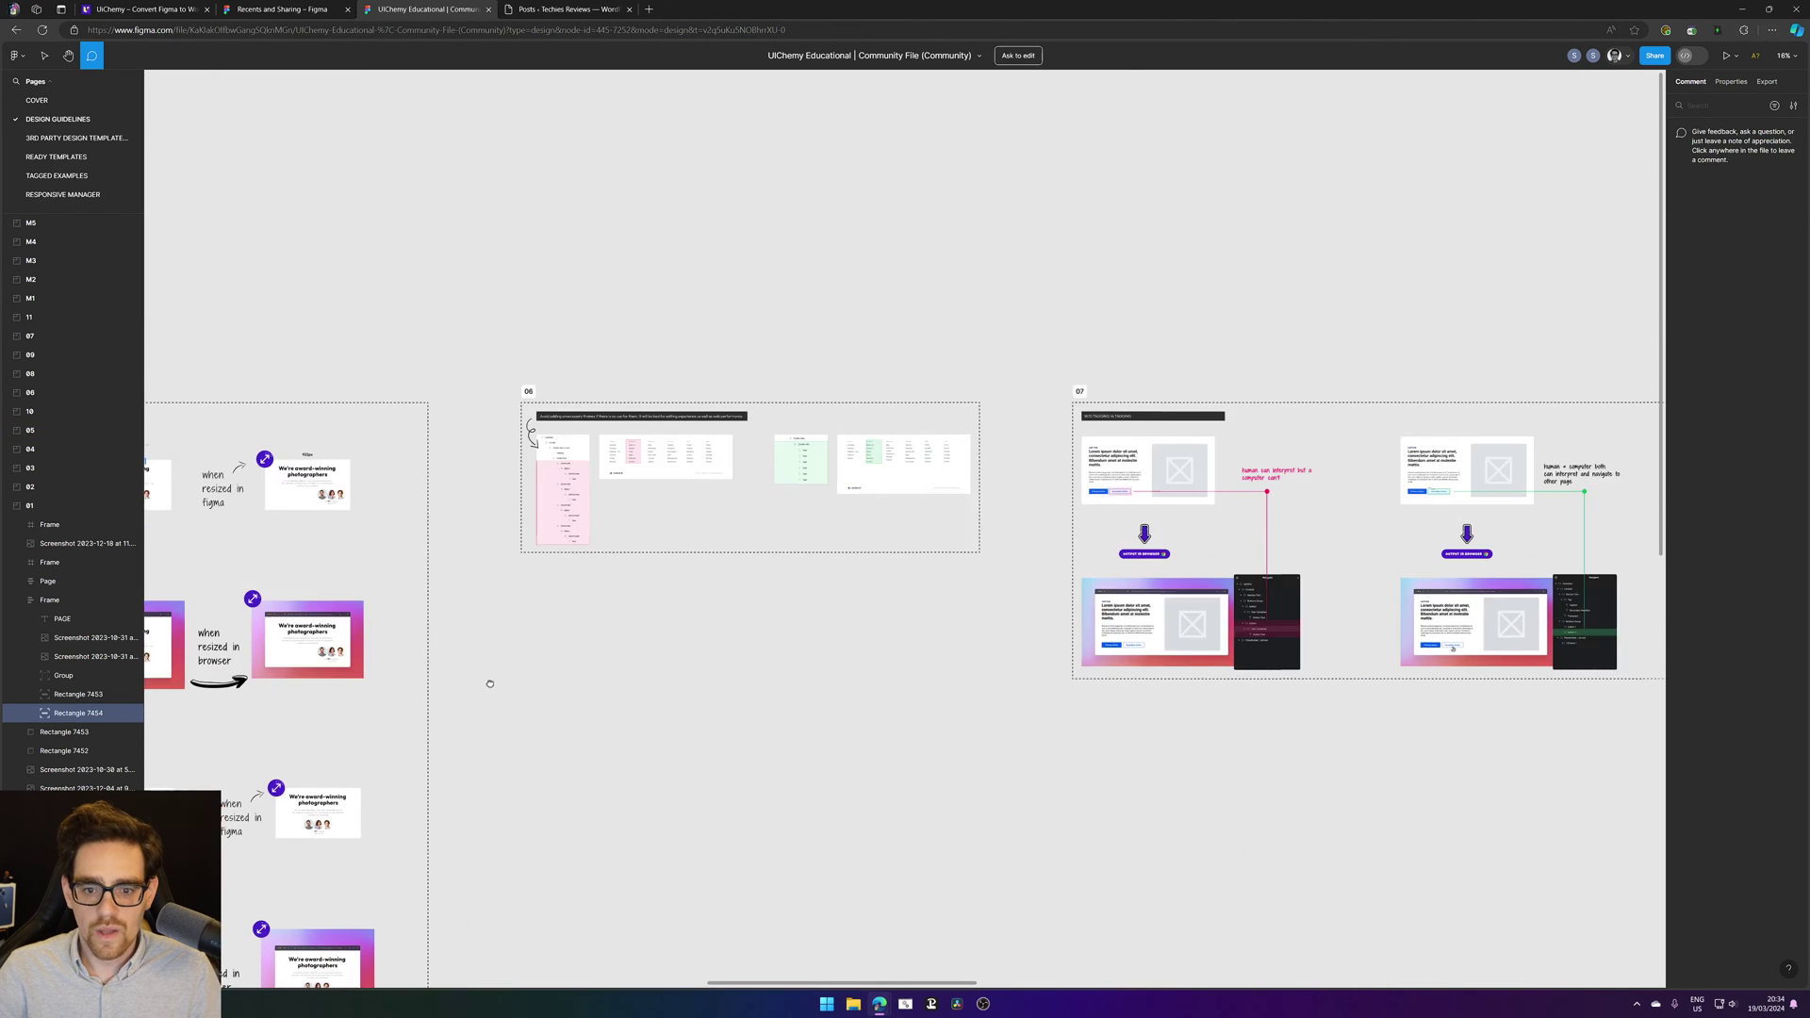
pyautogui.hscroll(20, 485, 726)
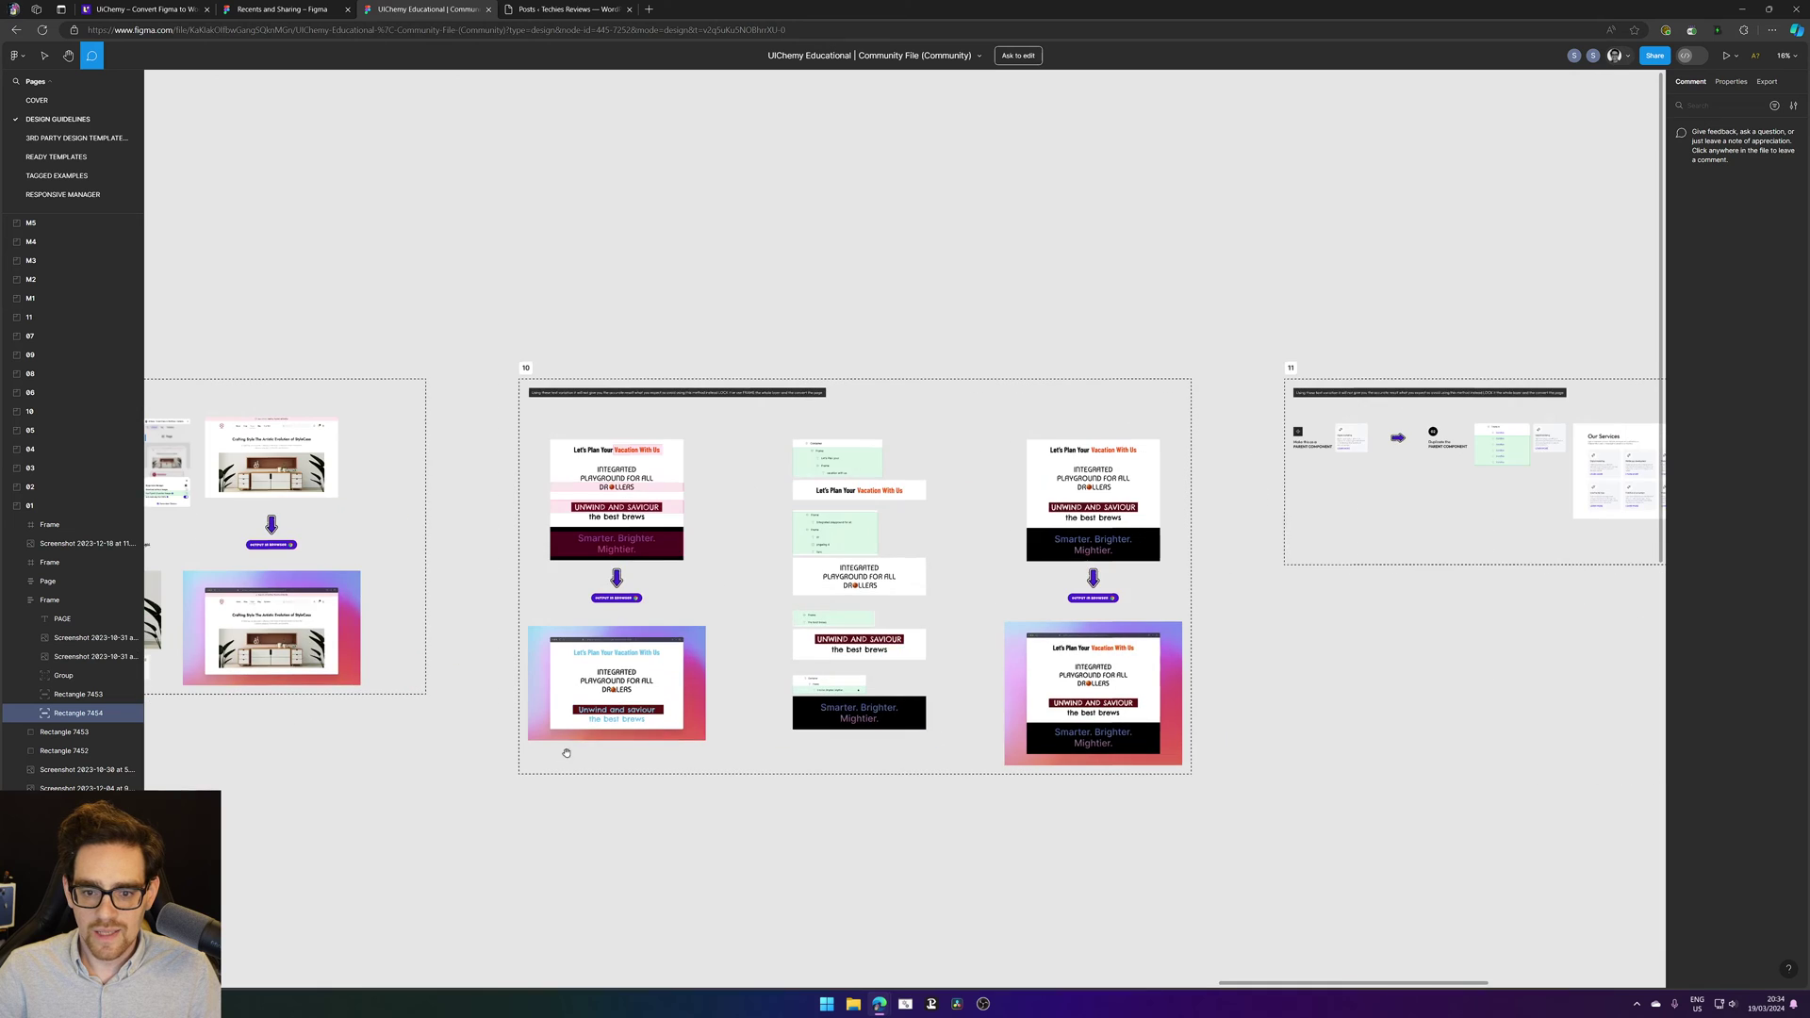
pyautogui.hscroll(-10, 1042, 607)
pyautogui.scroll(5, 671, 642)
pyautogui.scroll(3, 769, 420)
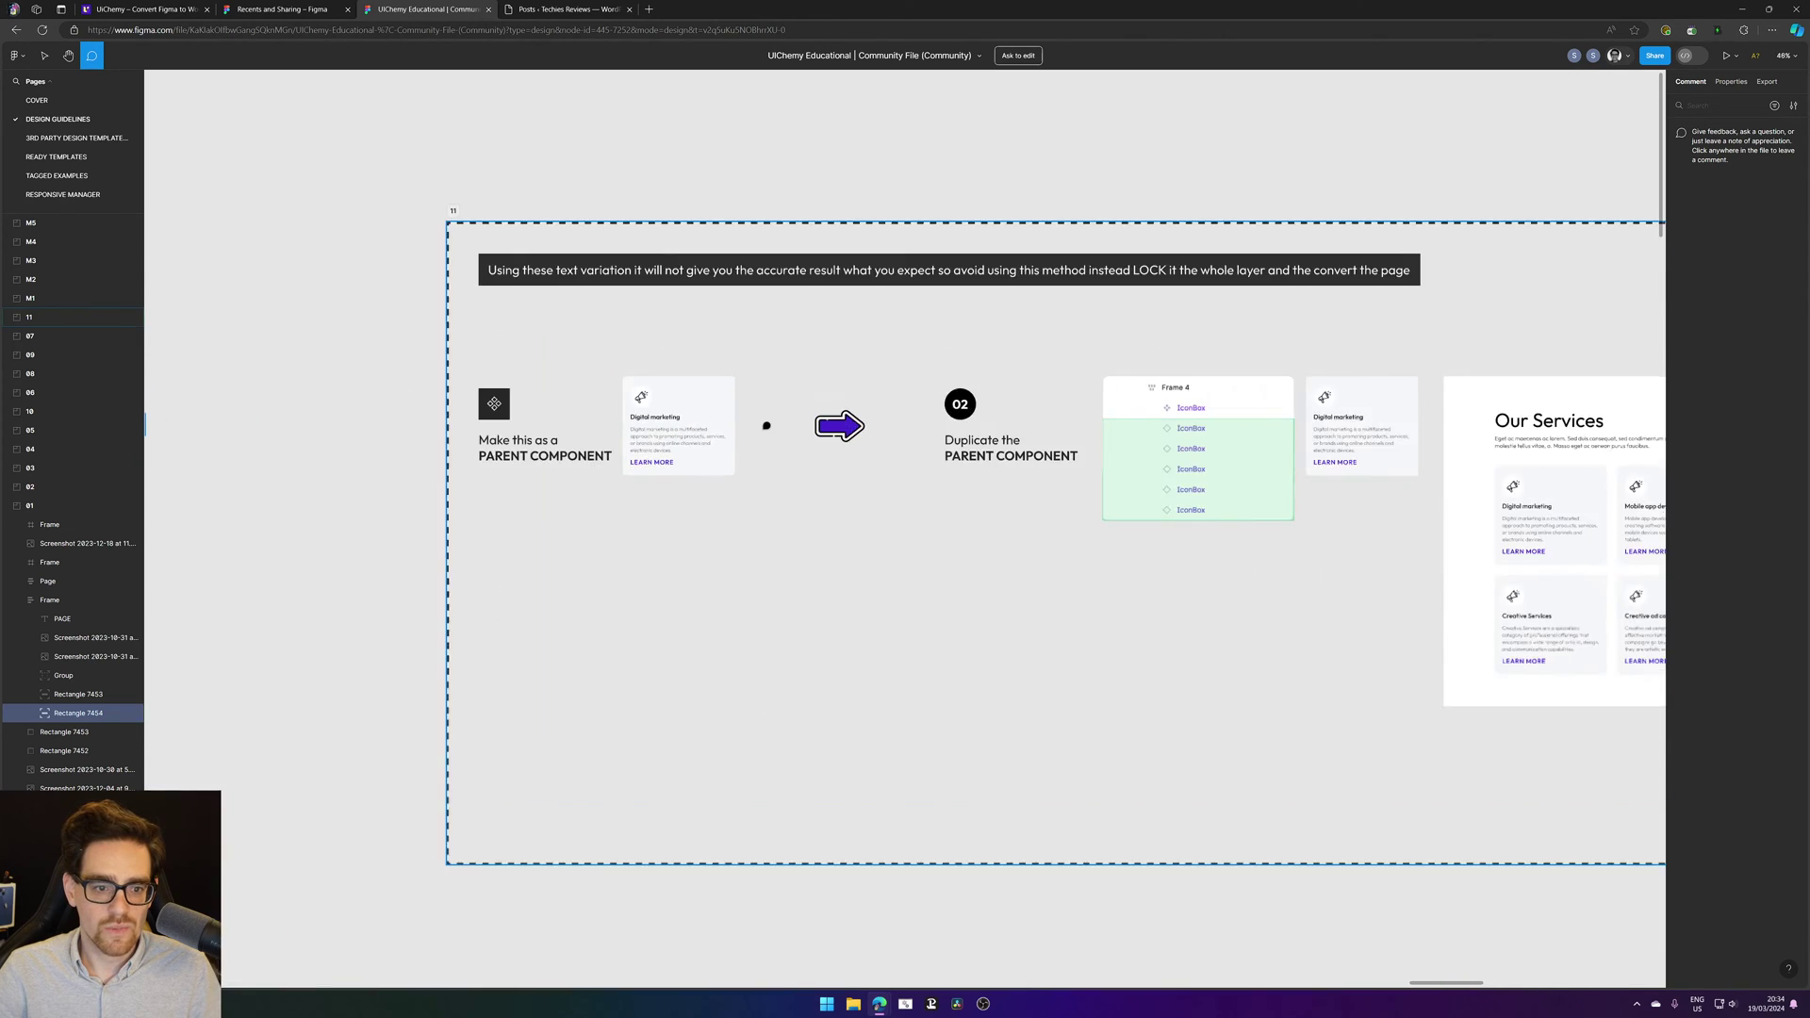
# Step: Examine guideline 10's text variation examples with their layer structures, and look over guideline 09's image comparison
pyautogui.hscroll(-5, 740, 457)
pyautogui.hscroll(-15, 660, 453)
pyautogui.hscroll(-5, 493, 373)
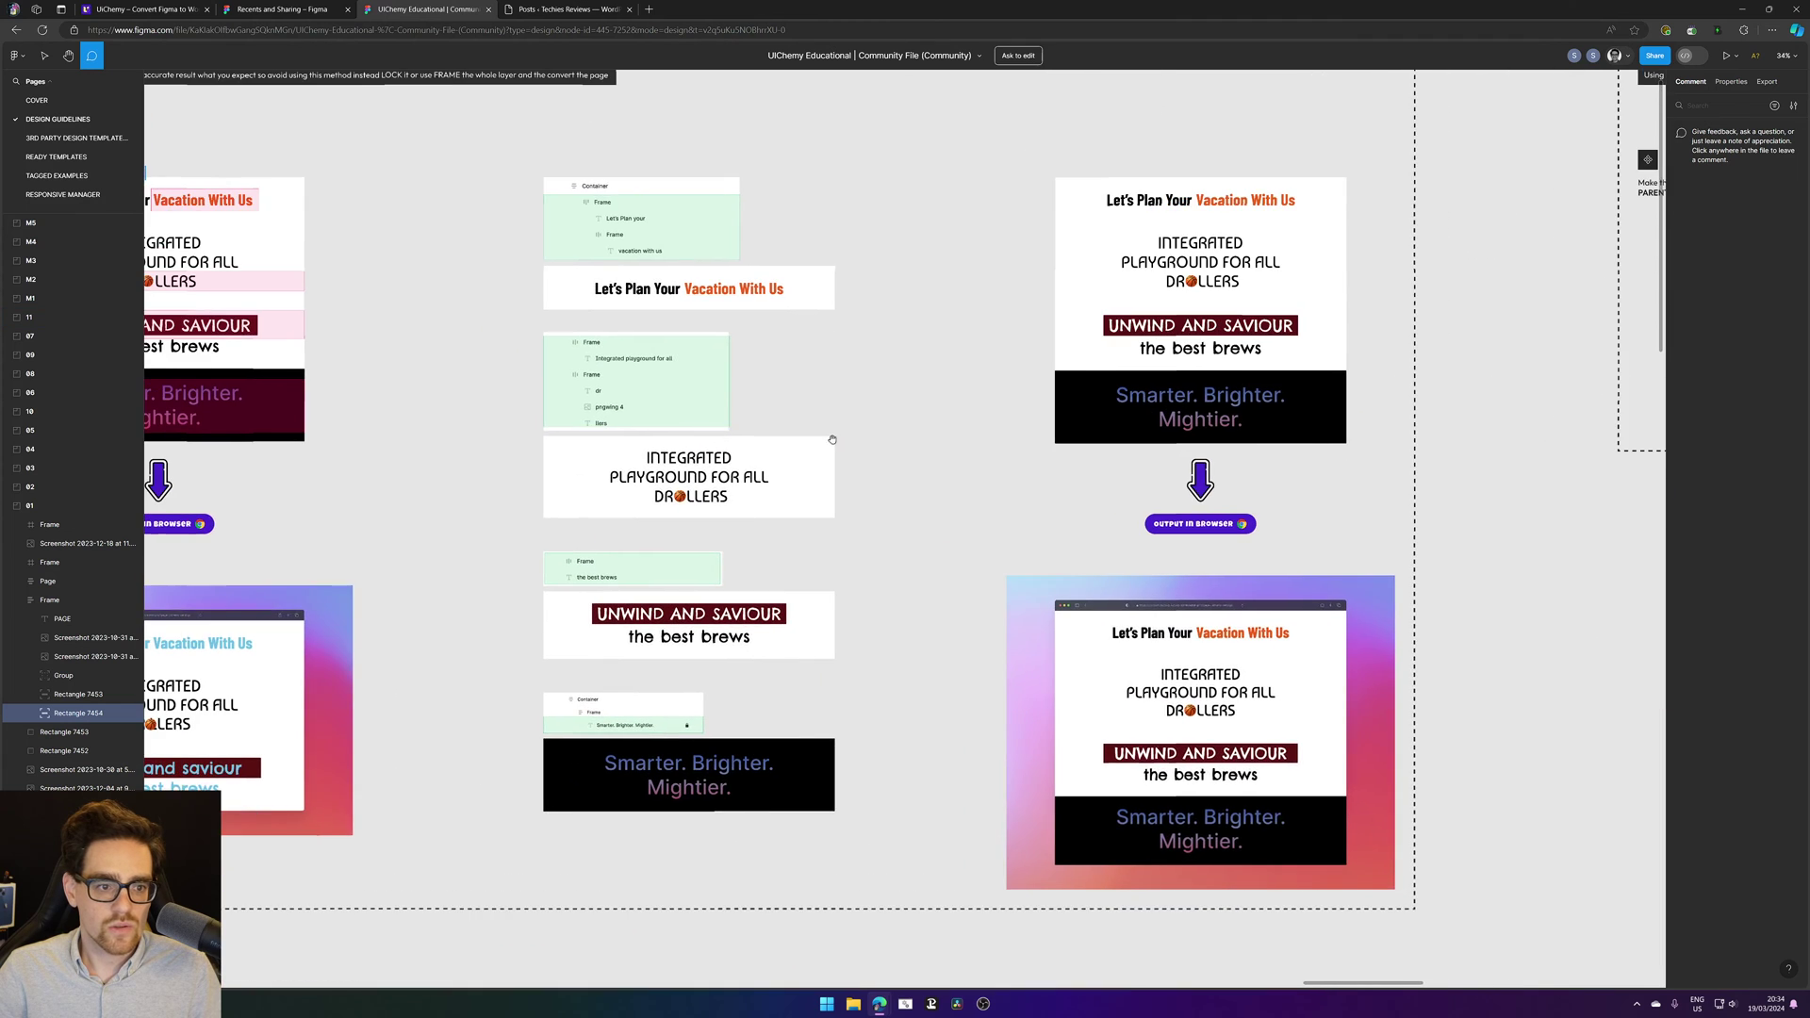
pyautogui.scroll(-4, 660, 472)
pyautogui.hscroll(5, 972, 626)
pyautogui.scroll(-5, 1014, 590)
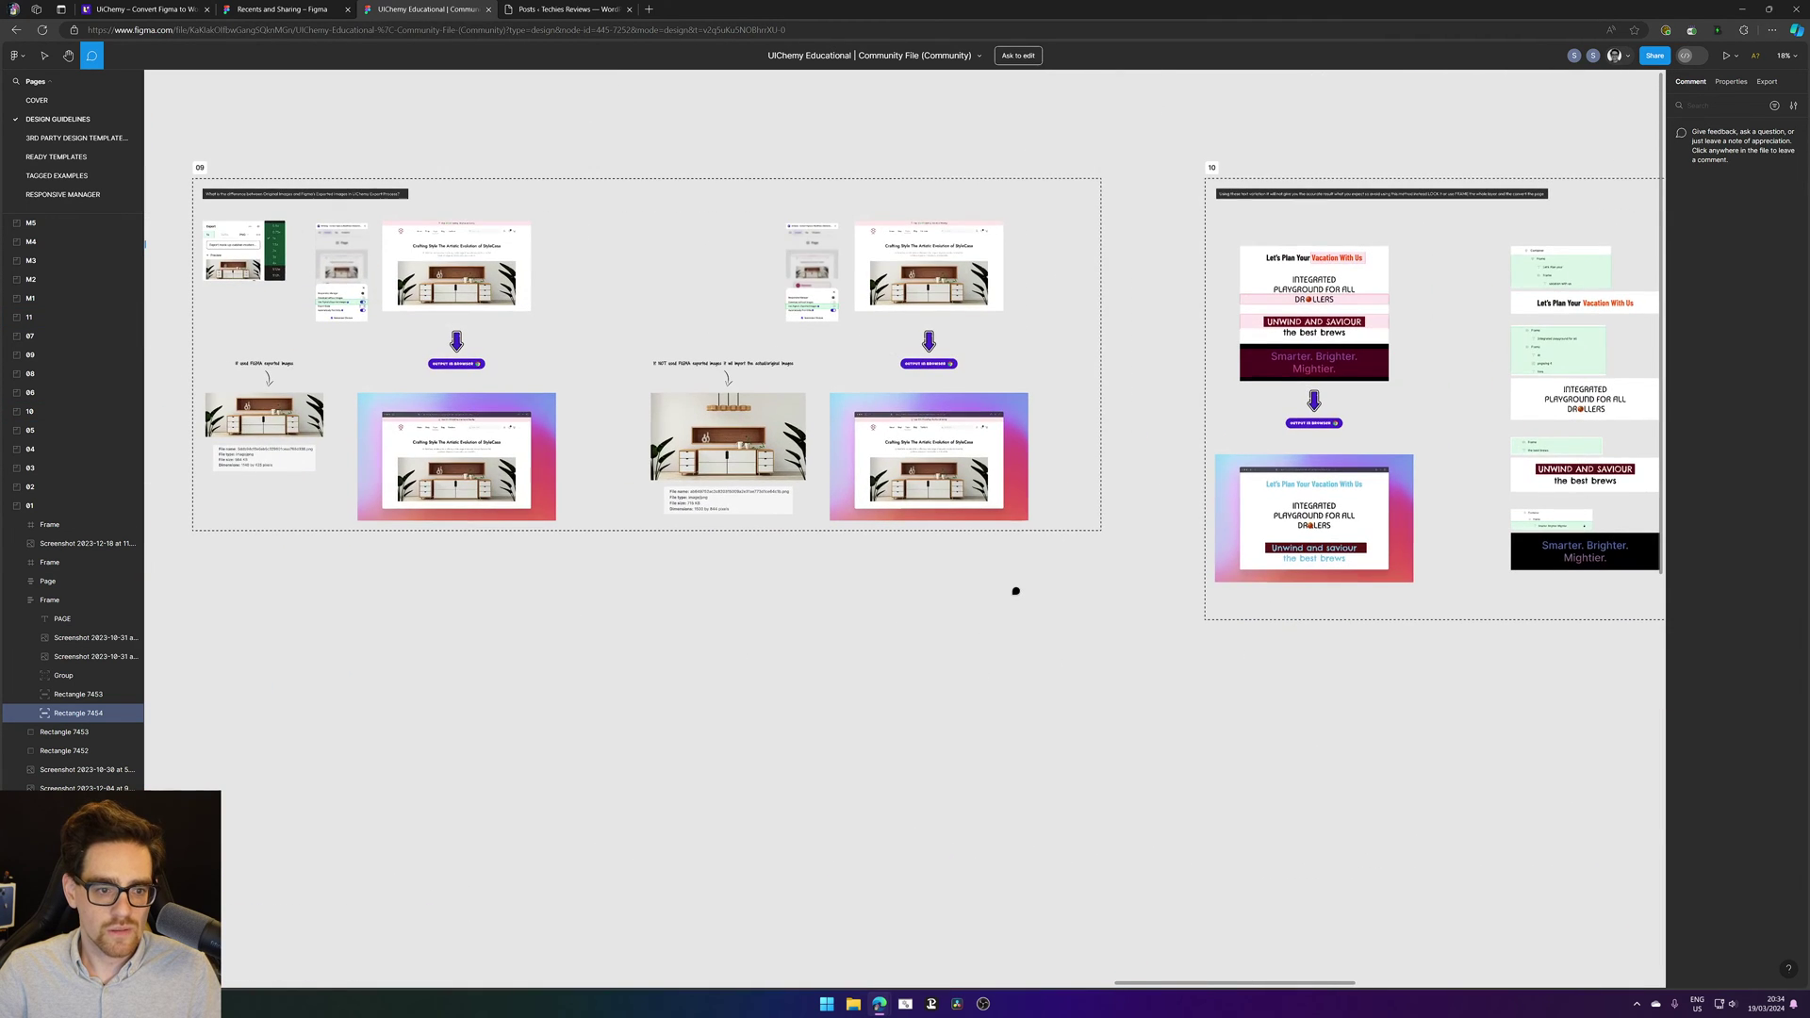
# Step: Survey the full guideline board and examine M2 on installed fonts and M4 on the image crop issue
pyautogui.hscroll(15, 461, 667)
pyautogui.hscroll(-10, 716, 565)
pyautogui.scroll(-6, 650, 496)
pyautogui.scroll(15, 352, 562)
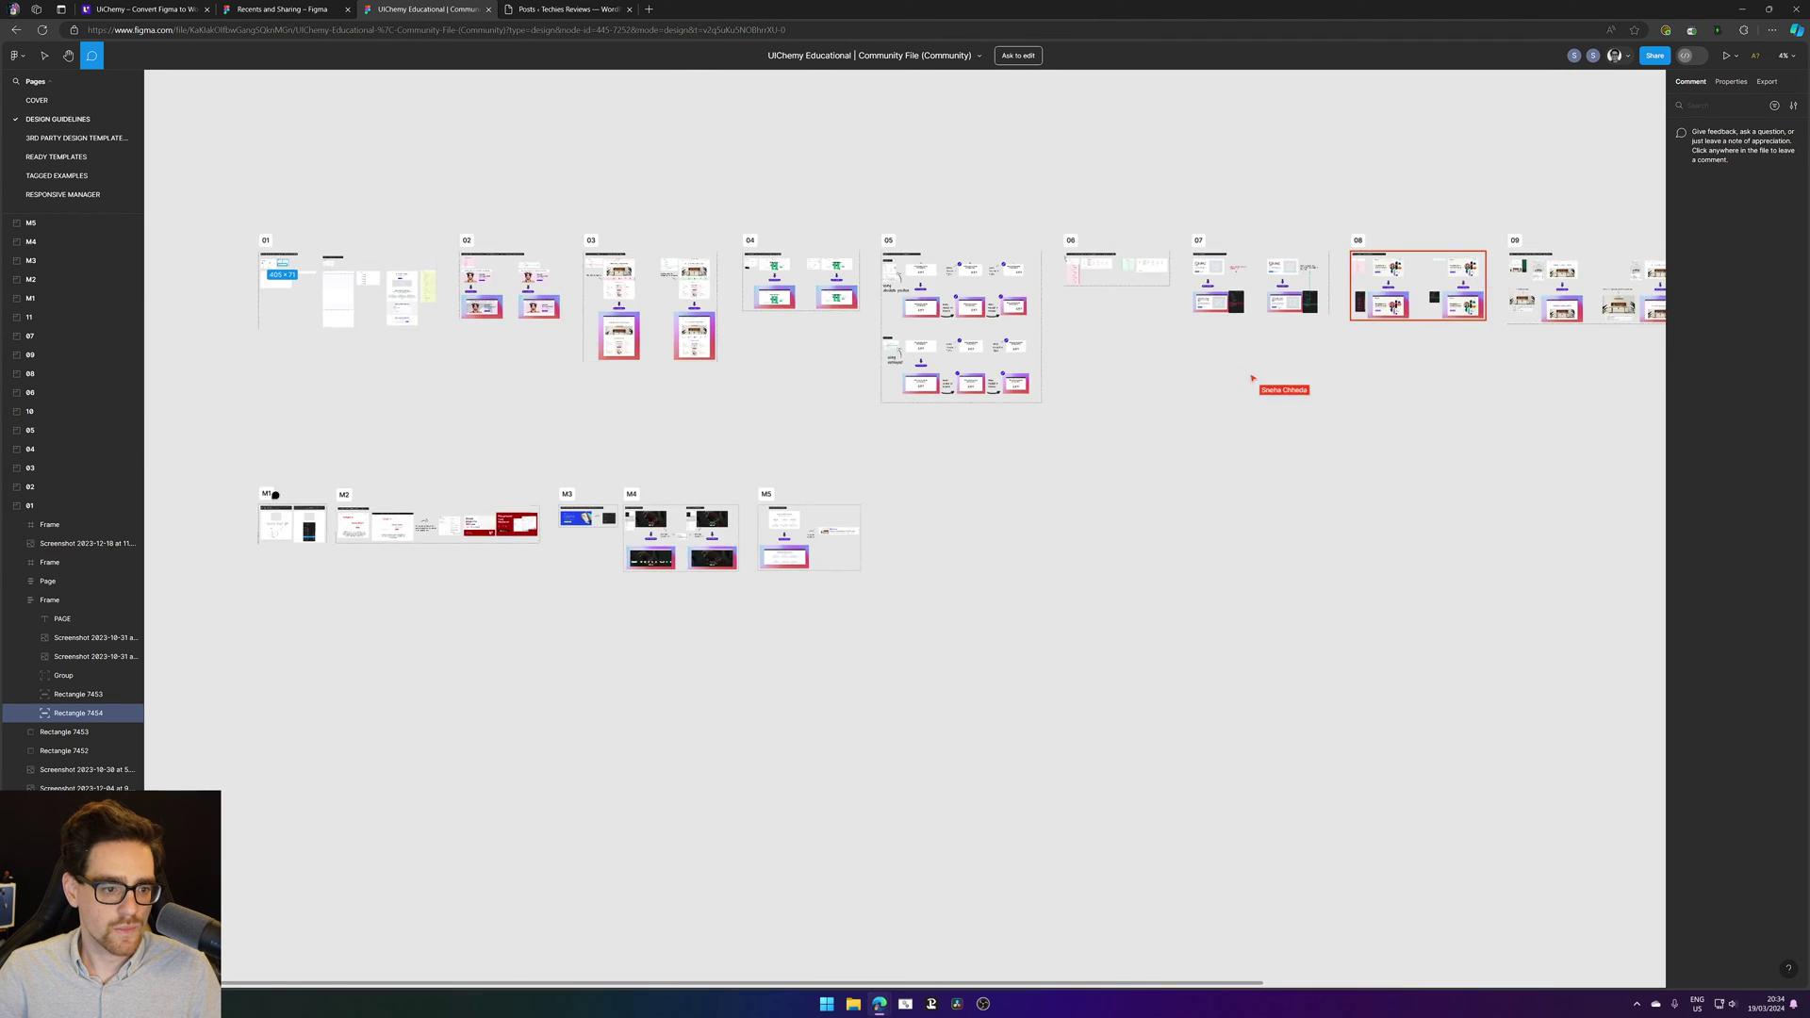
pyautogui.hscroll(20, 467, 660)
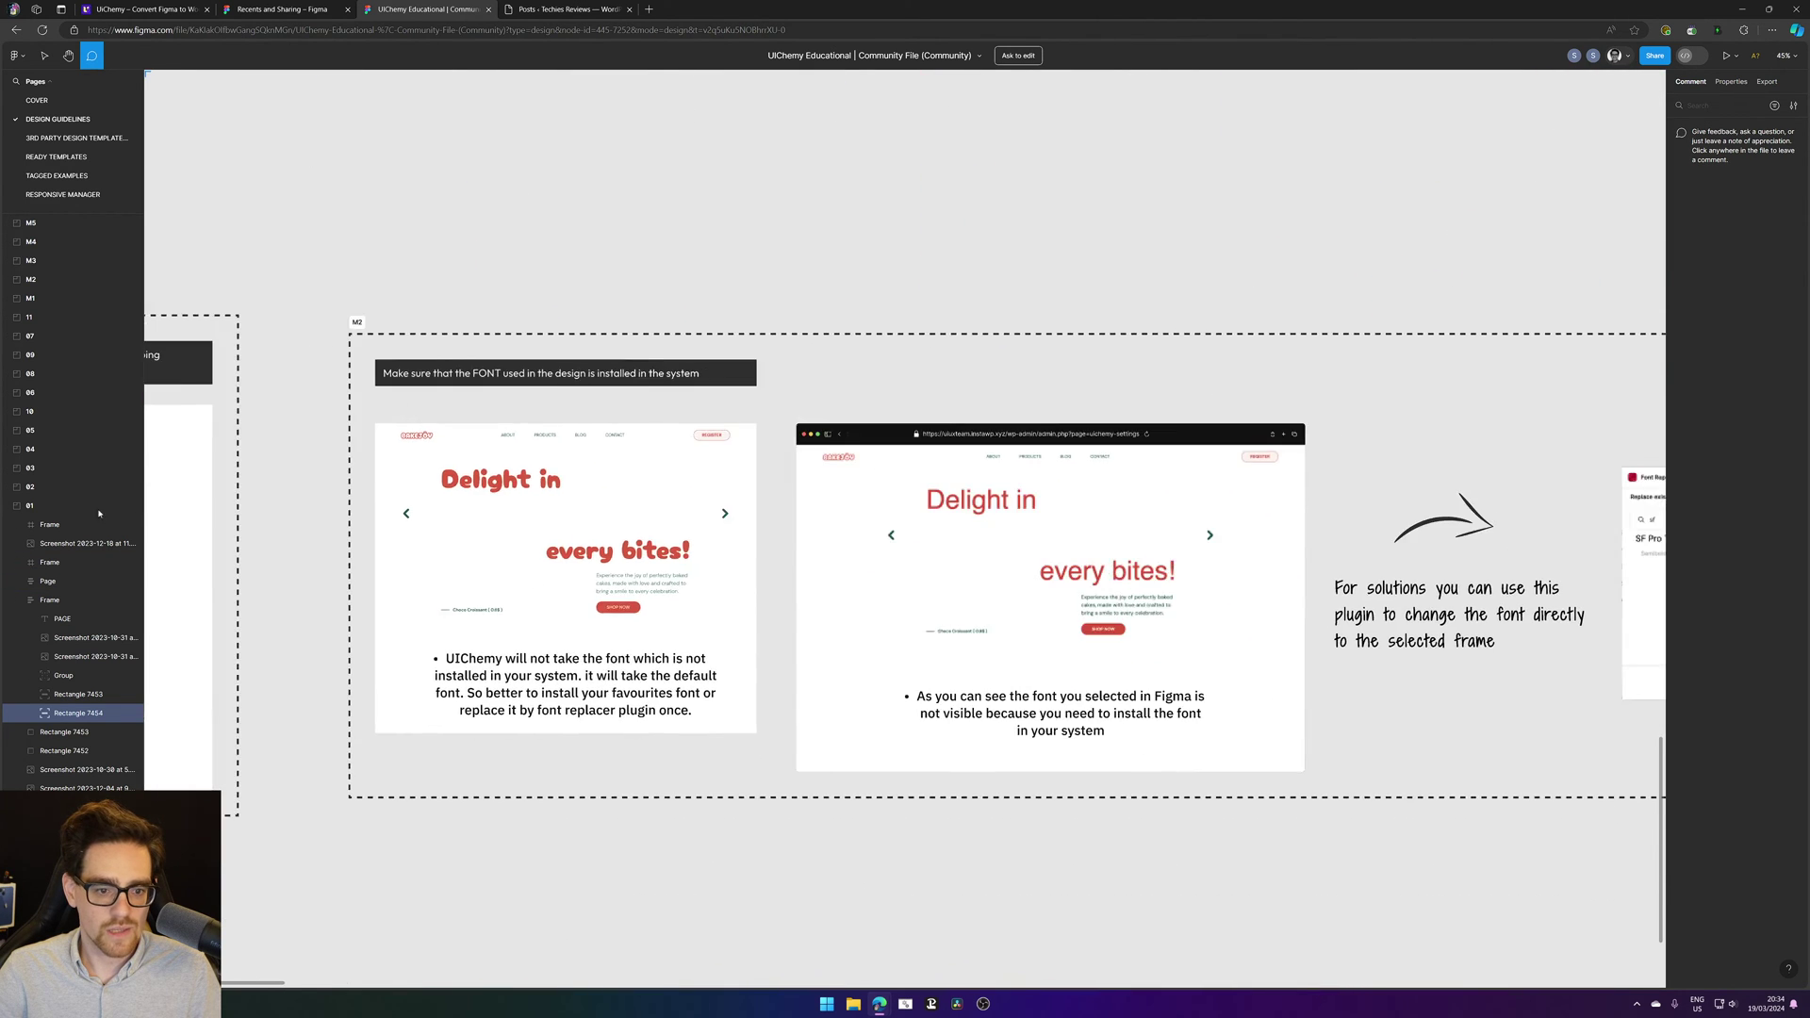
pyautogui.scroll(-3, 257, 419)
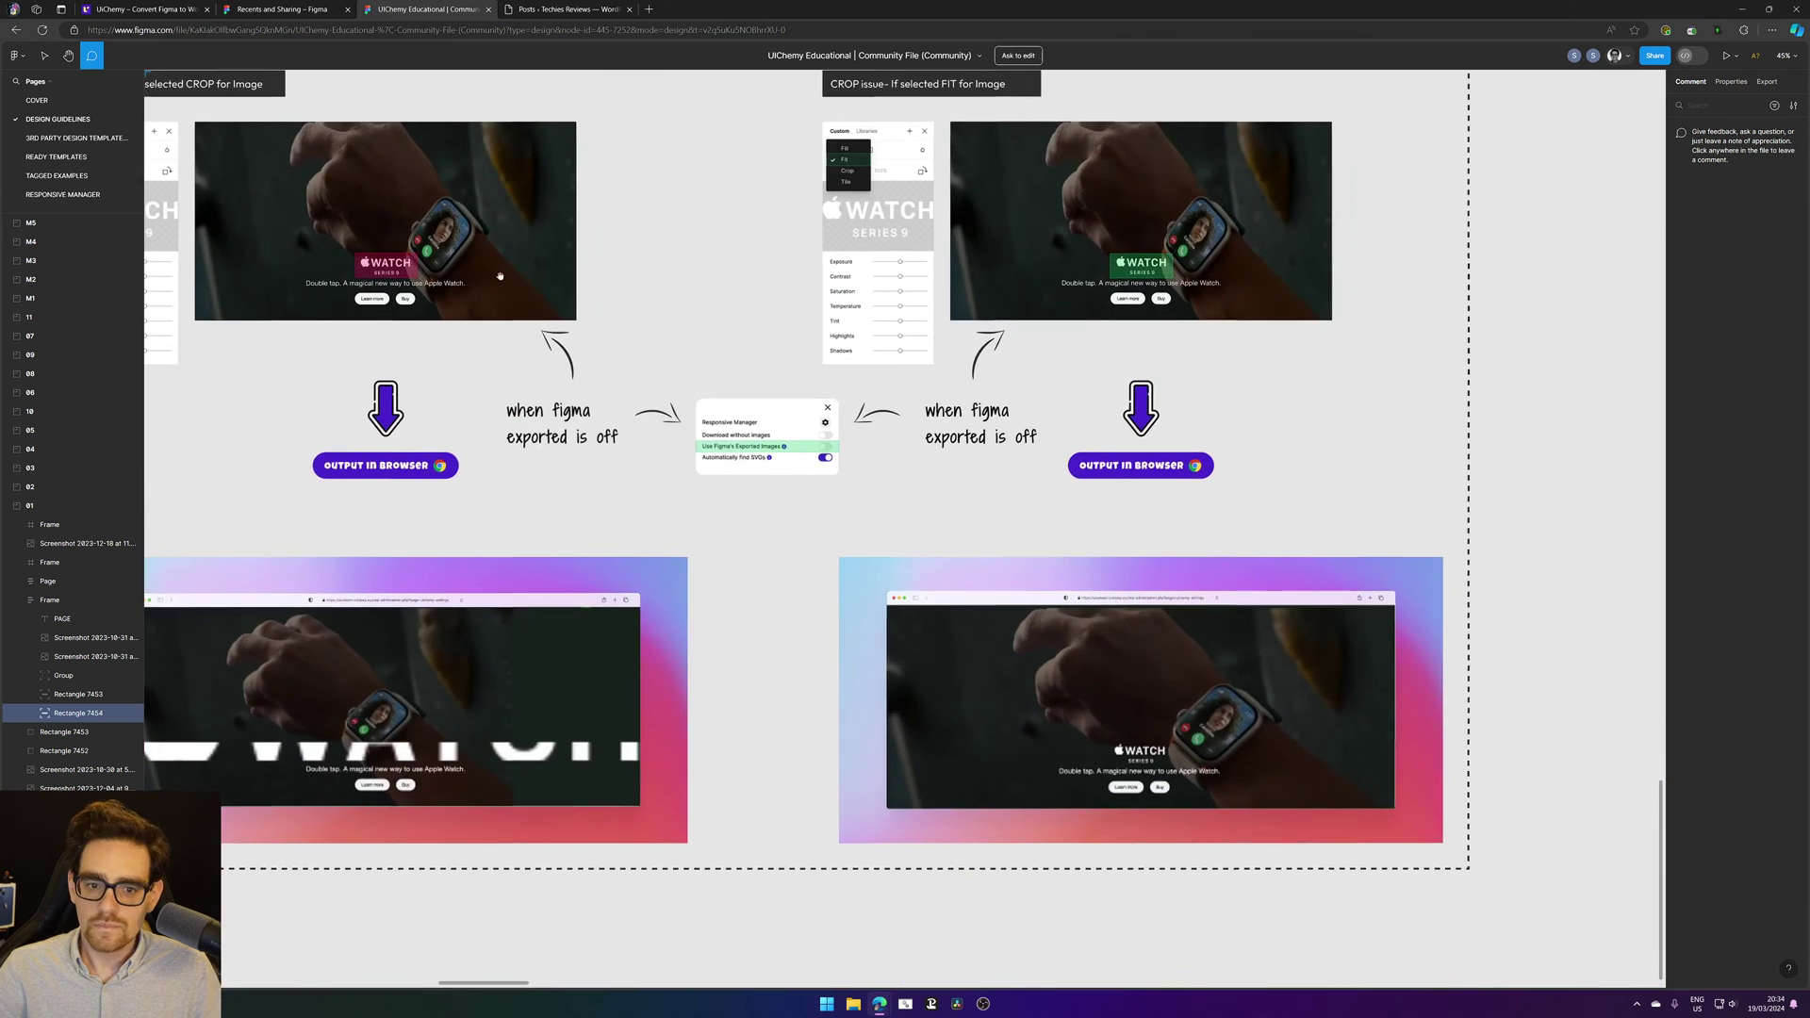
pyautogui.scroll(-6, 659, 347)
# Step: Return to the numbered guidelines and look over the design and browser comparisons in 07, 08 and 09
pyautogui.scroll(-5, 856, 503)
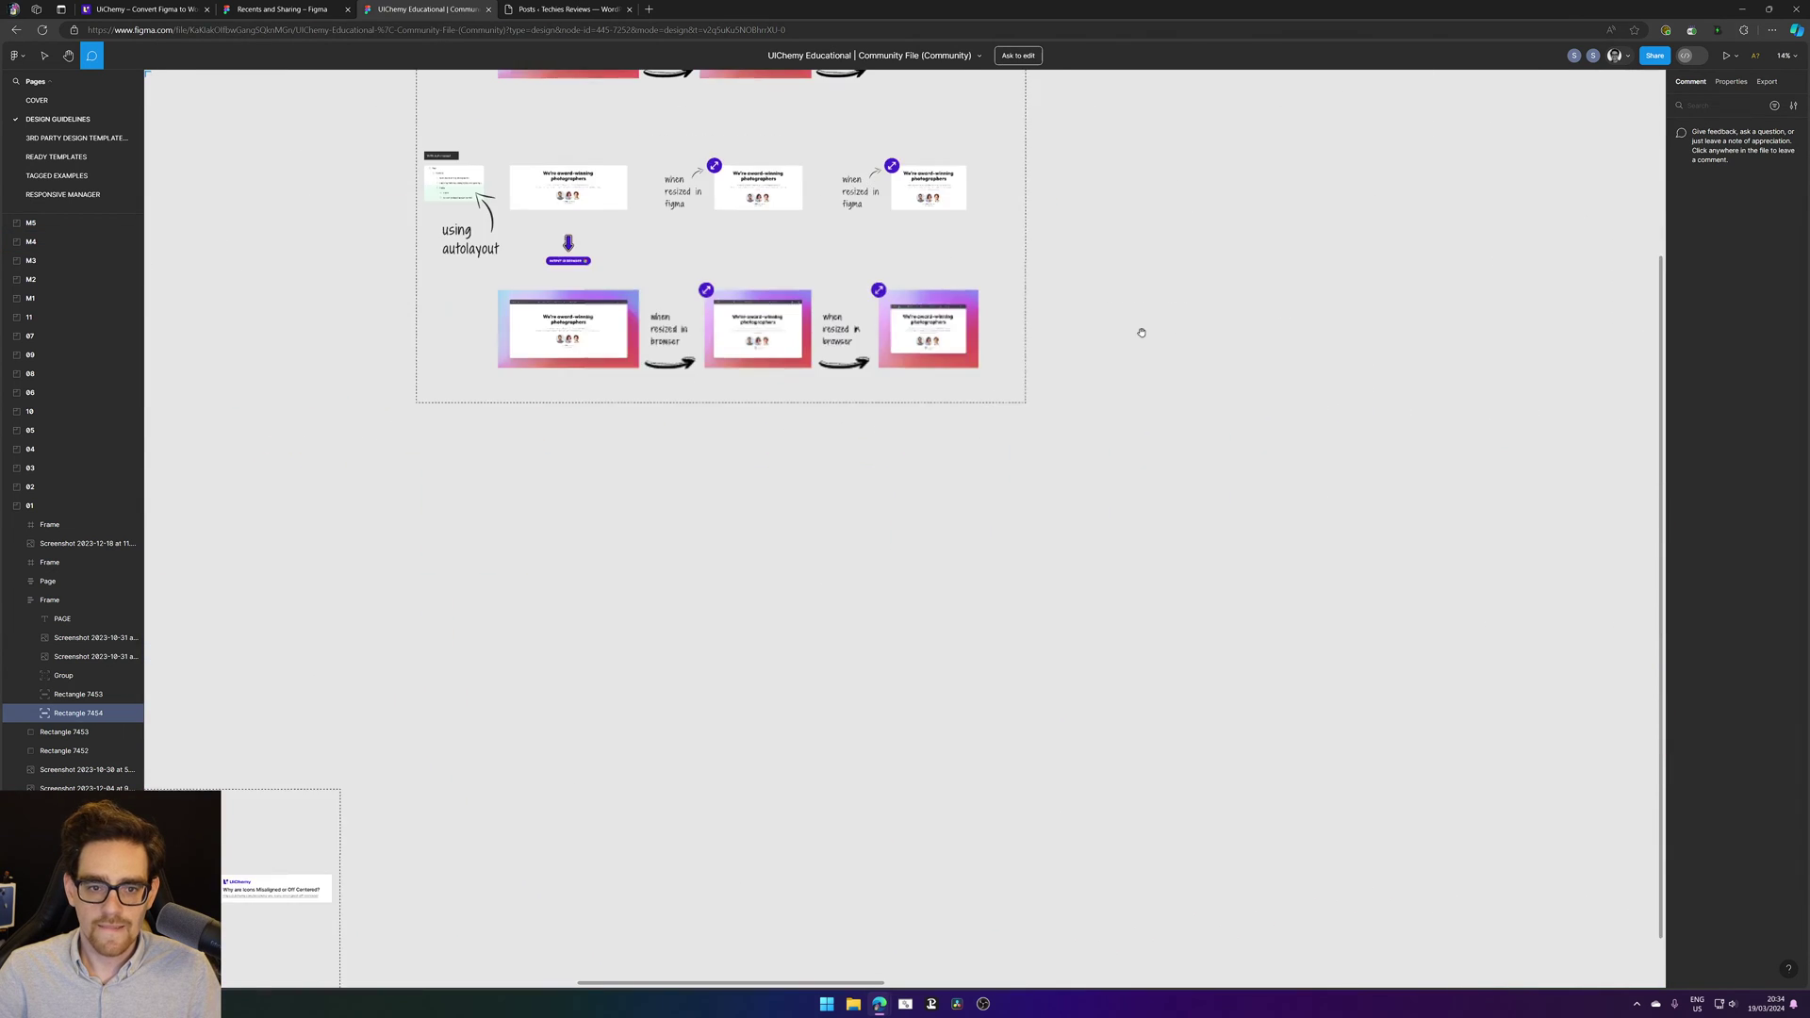
pyautogui.hscroll(5, 1140, 330)
pyautogui.hscroll(5, 1175, 529)
pyautogui.hscroll(3, 878, 496)
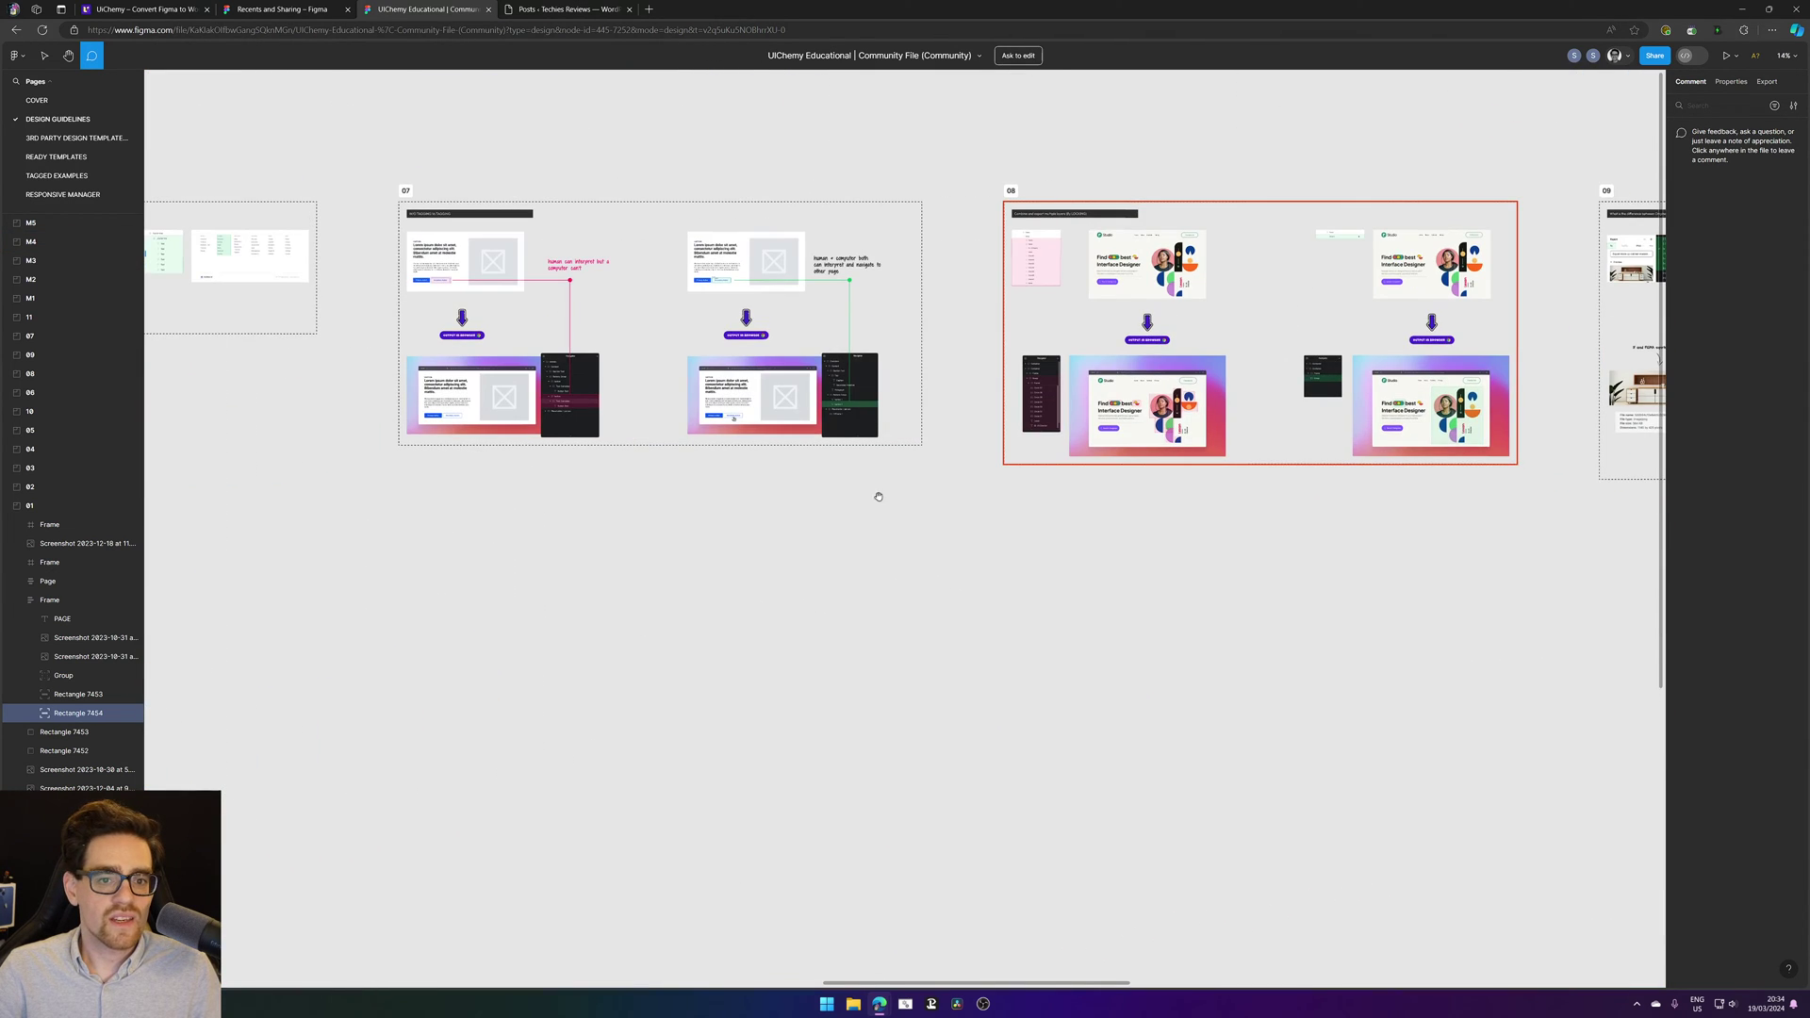
pyautogui.moveTo(1358, 510); pyautogui.dragTo(540, 631)
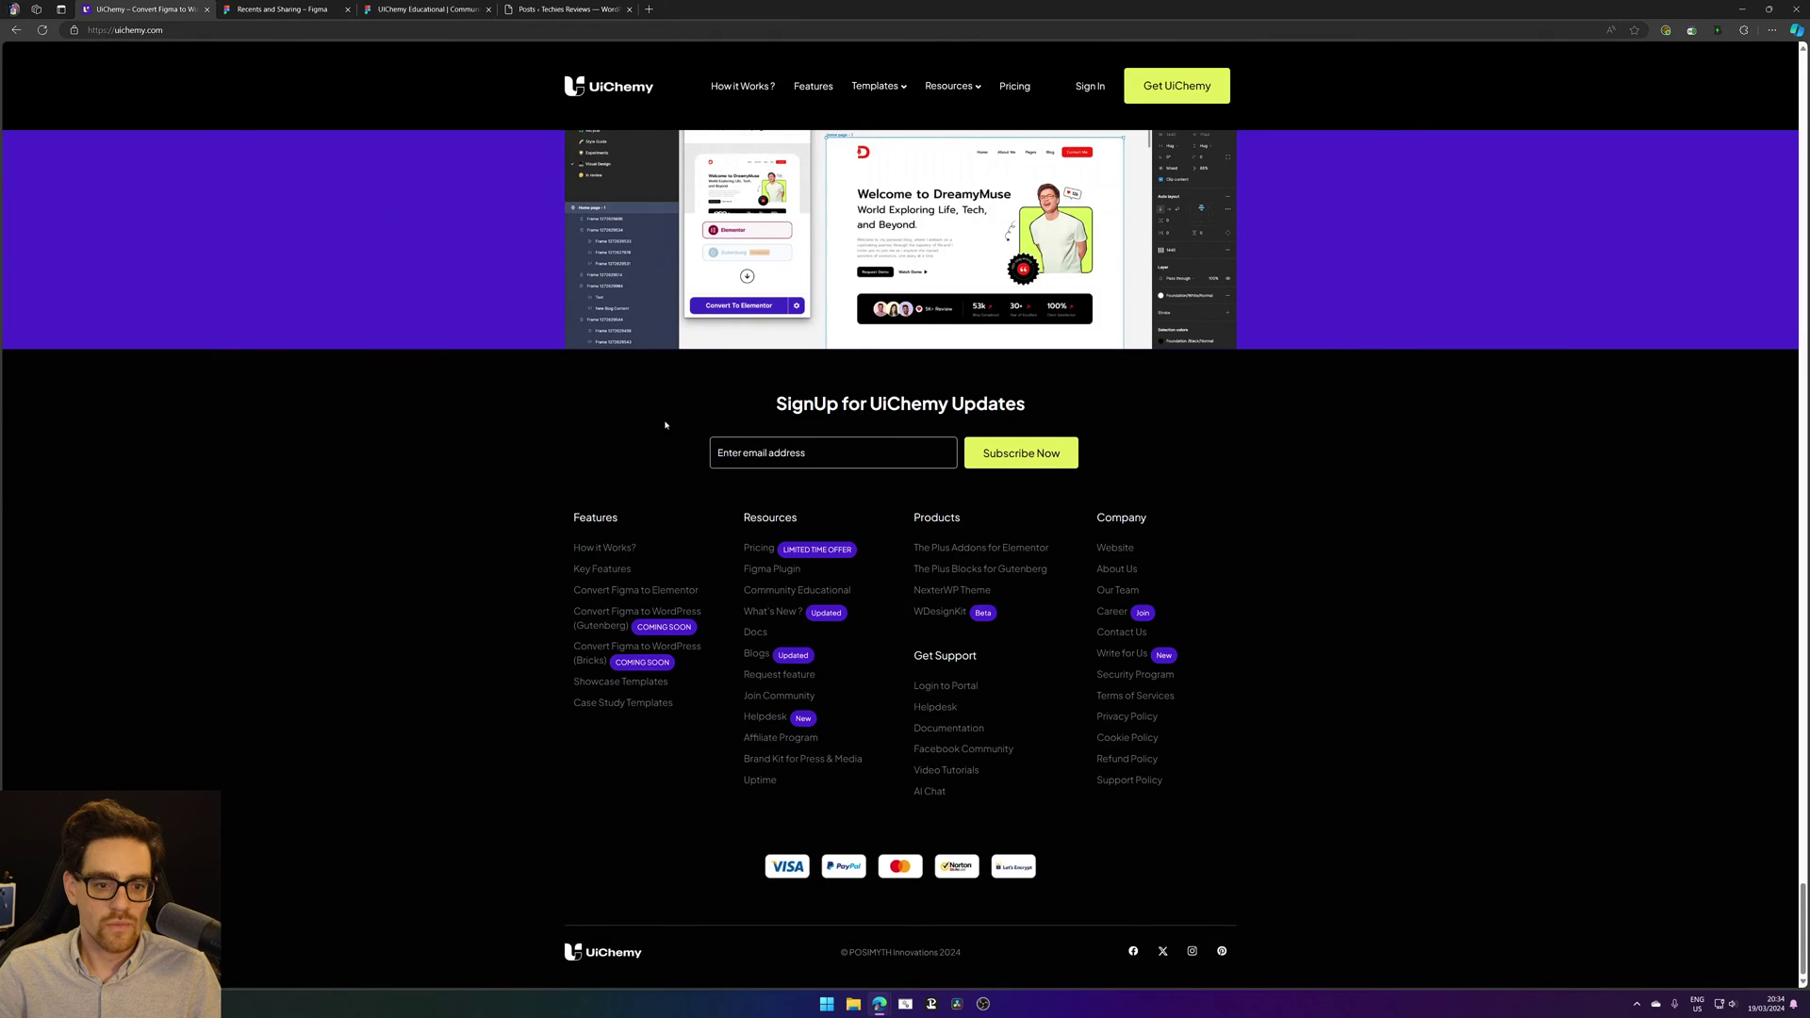
# Step: Switch to the UiChemy website and compare the Free and Agency pricing plans, including Elementor Conversion and Design Export
pyautogui.scroll(20, 663, 421)
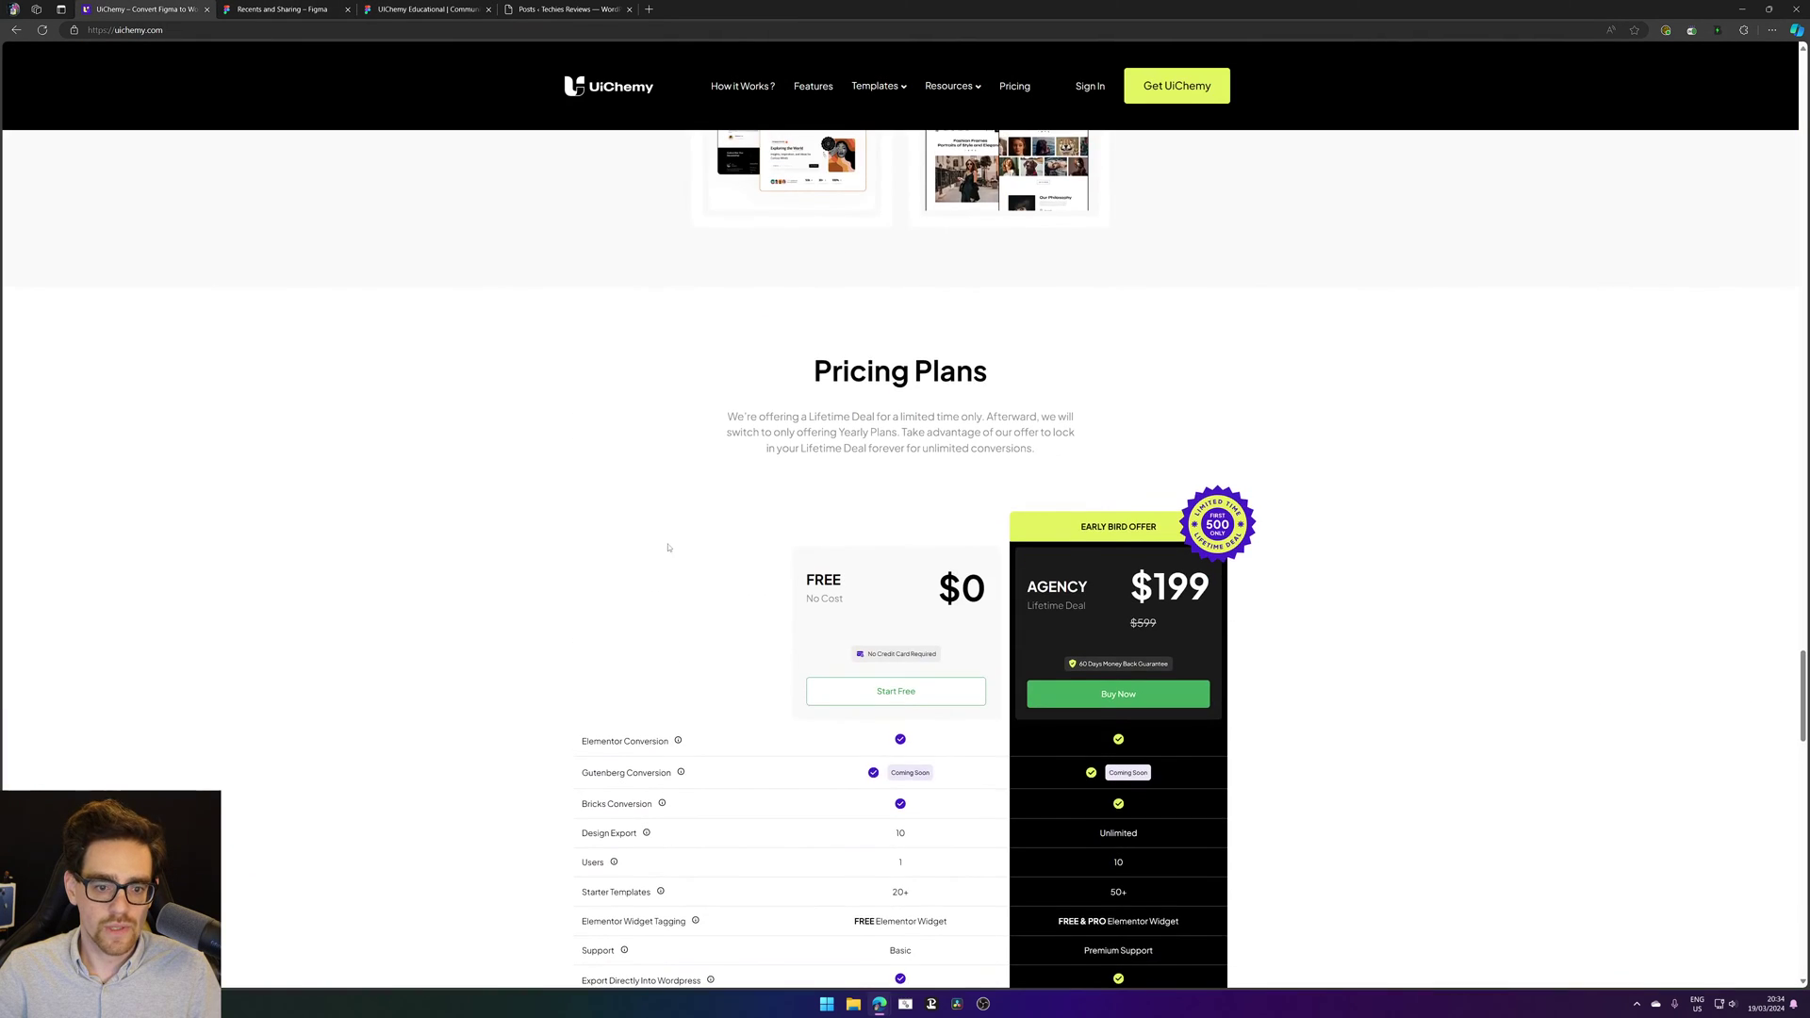
pyautogui.scroll(-3, 666, 550)
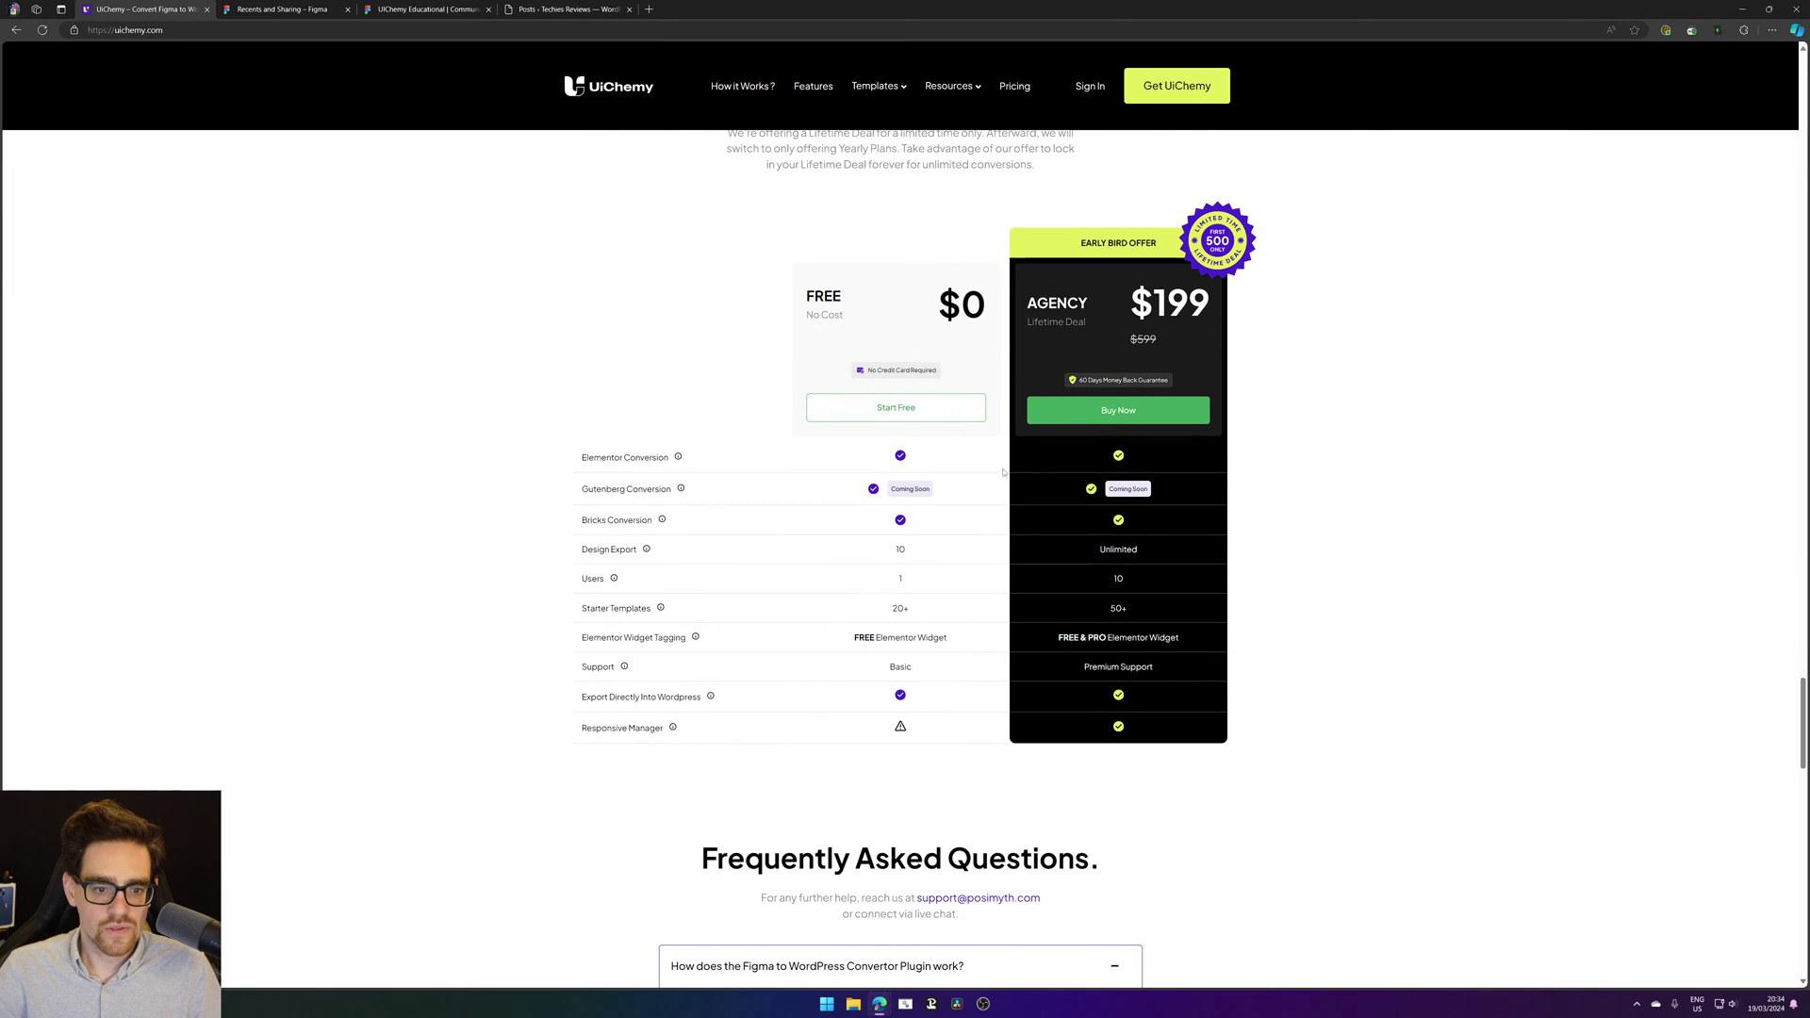
pyautogui.doubleClick(585, 462)
pyautogui.click(609, 547)
pyautogui.moveTo(579, 549); pyautogui.dragTo(755, 549)
pyautogui.click(764, 555)
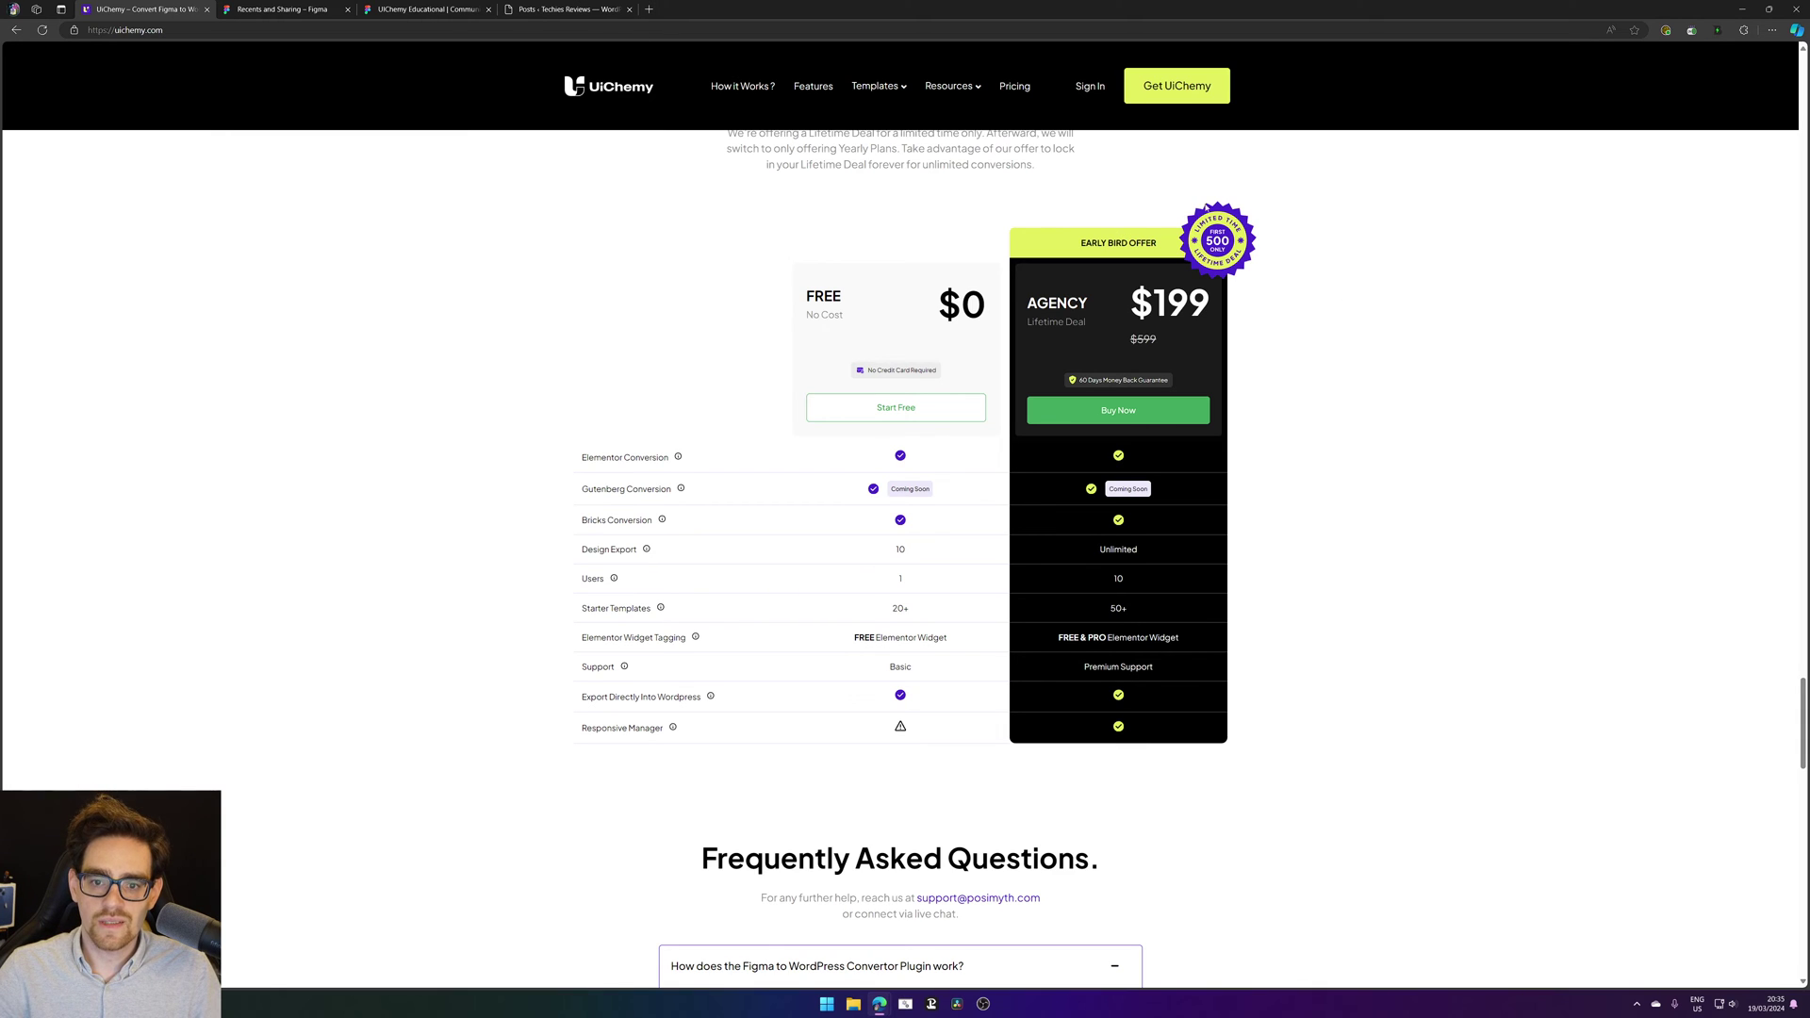
# Step: Examine the Agency plan's lifetime deal price by highlighting it in the pricing table
pyautogui.moveTo(1132, 300); pyautogui.dragTo(1269, 302)
pyautogui.click(1305, 298)
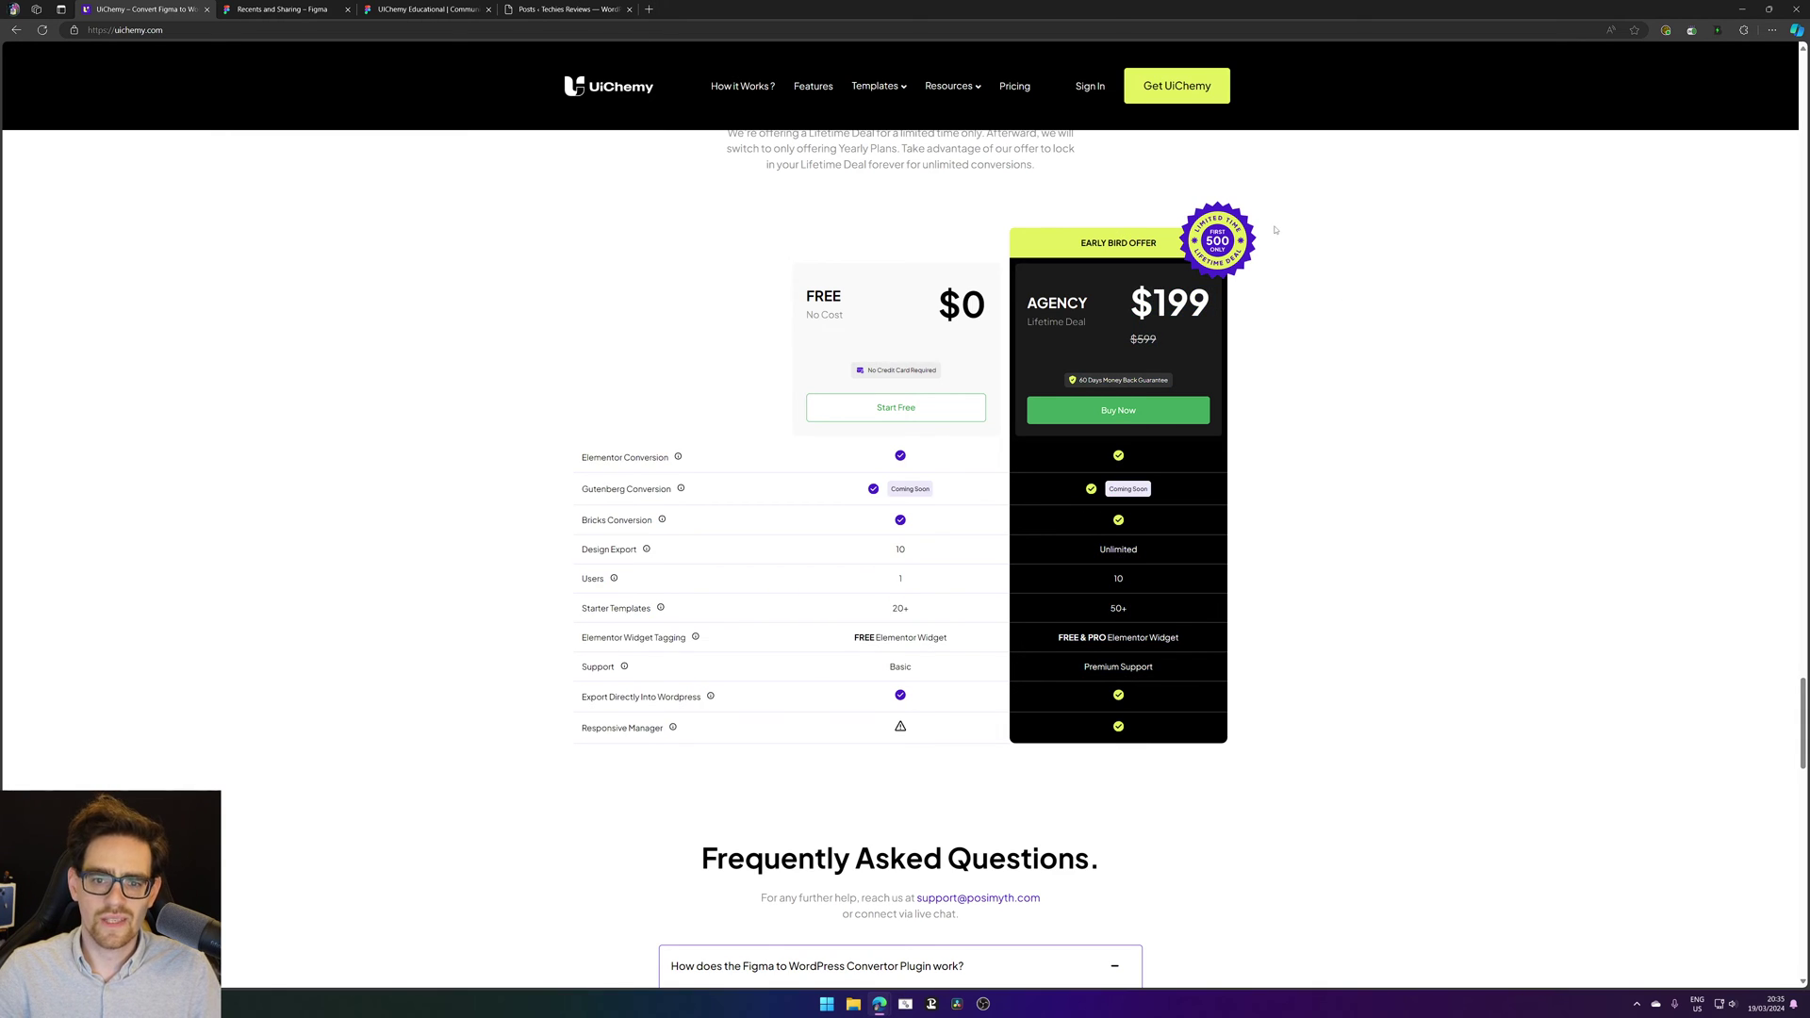
pyautogui.moveTo(1132, 303)
pyautogui.mouseDown()
pyautogui.moveTo(1215, 308)
pyautogui.moveTo(1131, 304)
pyautogui.mouseUp()
pyautogui.click(1413, 347)
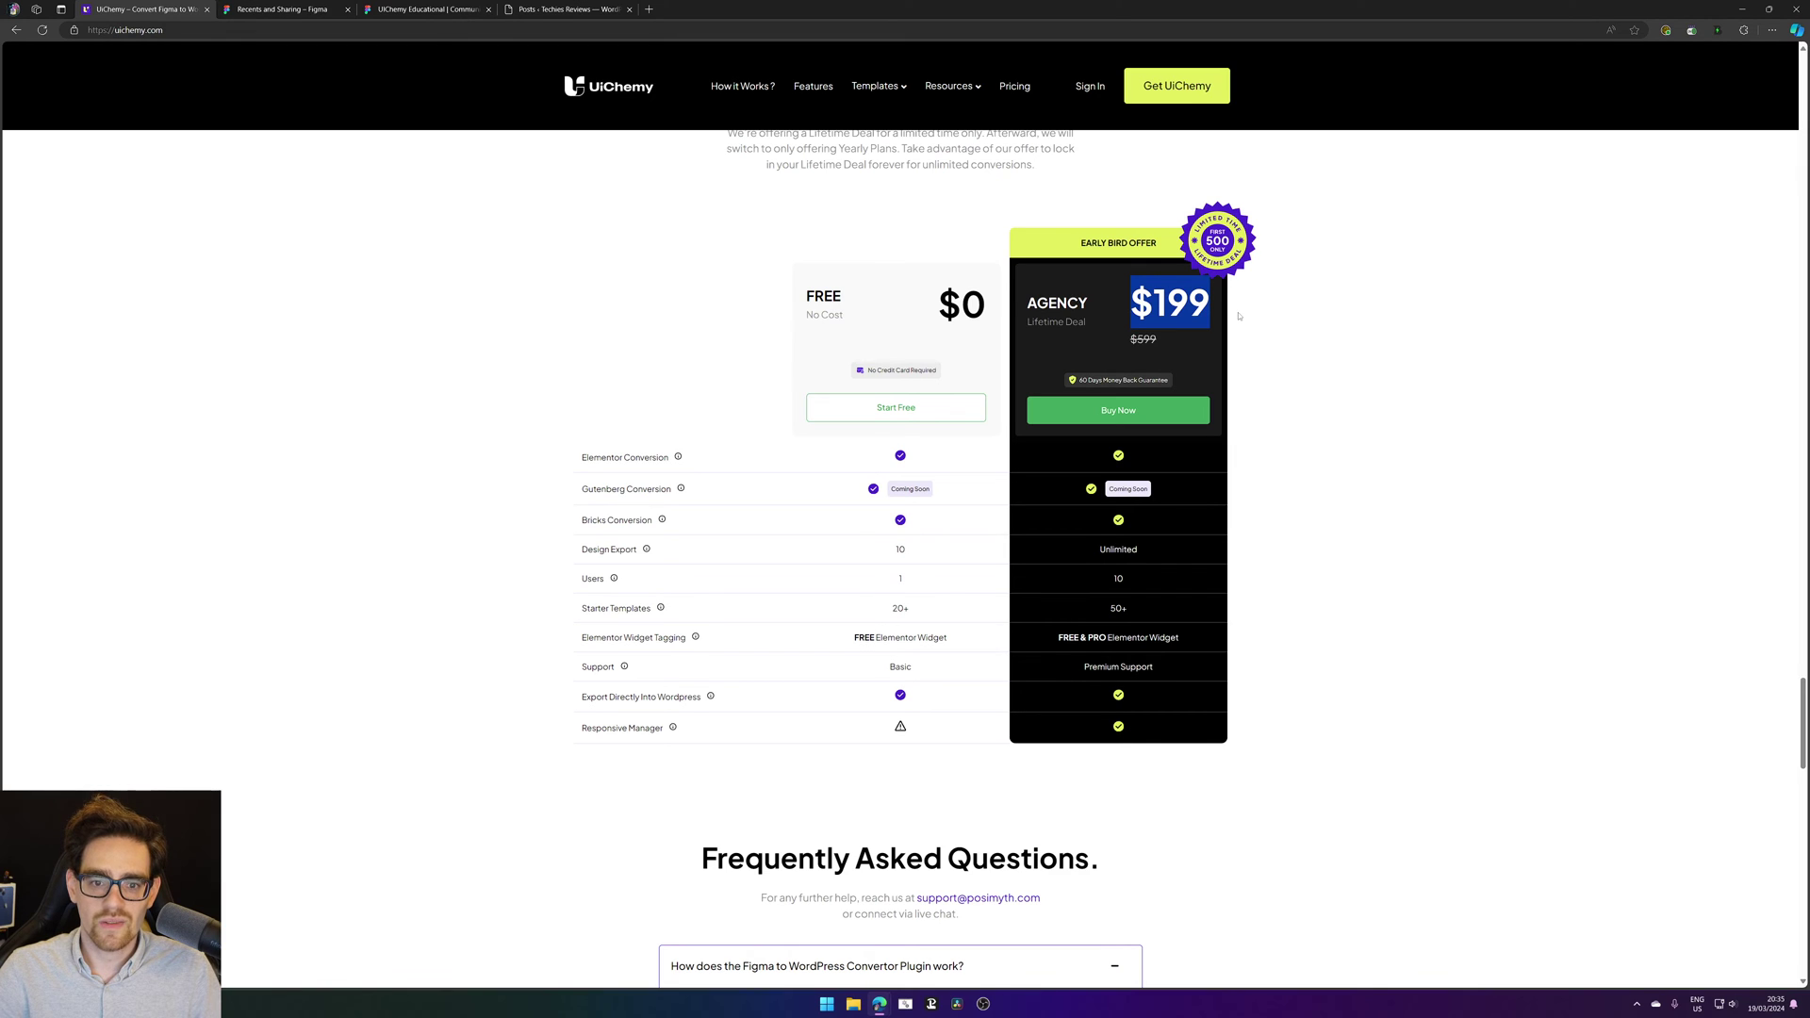
pyautogui.click(1259, 343)
pyautogui.moveTo(1157, 298); pyautogui.dragTo(1259, 329)
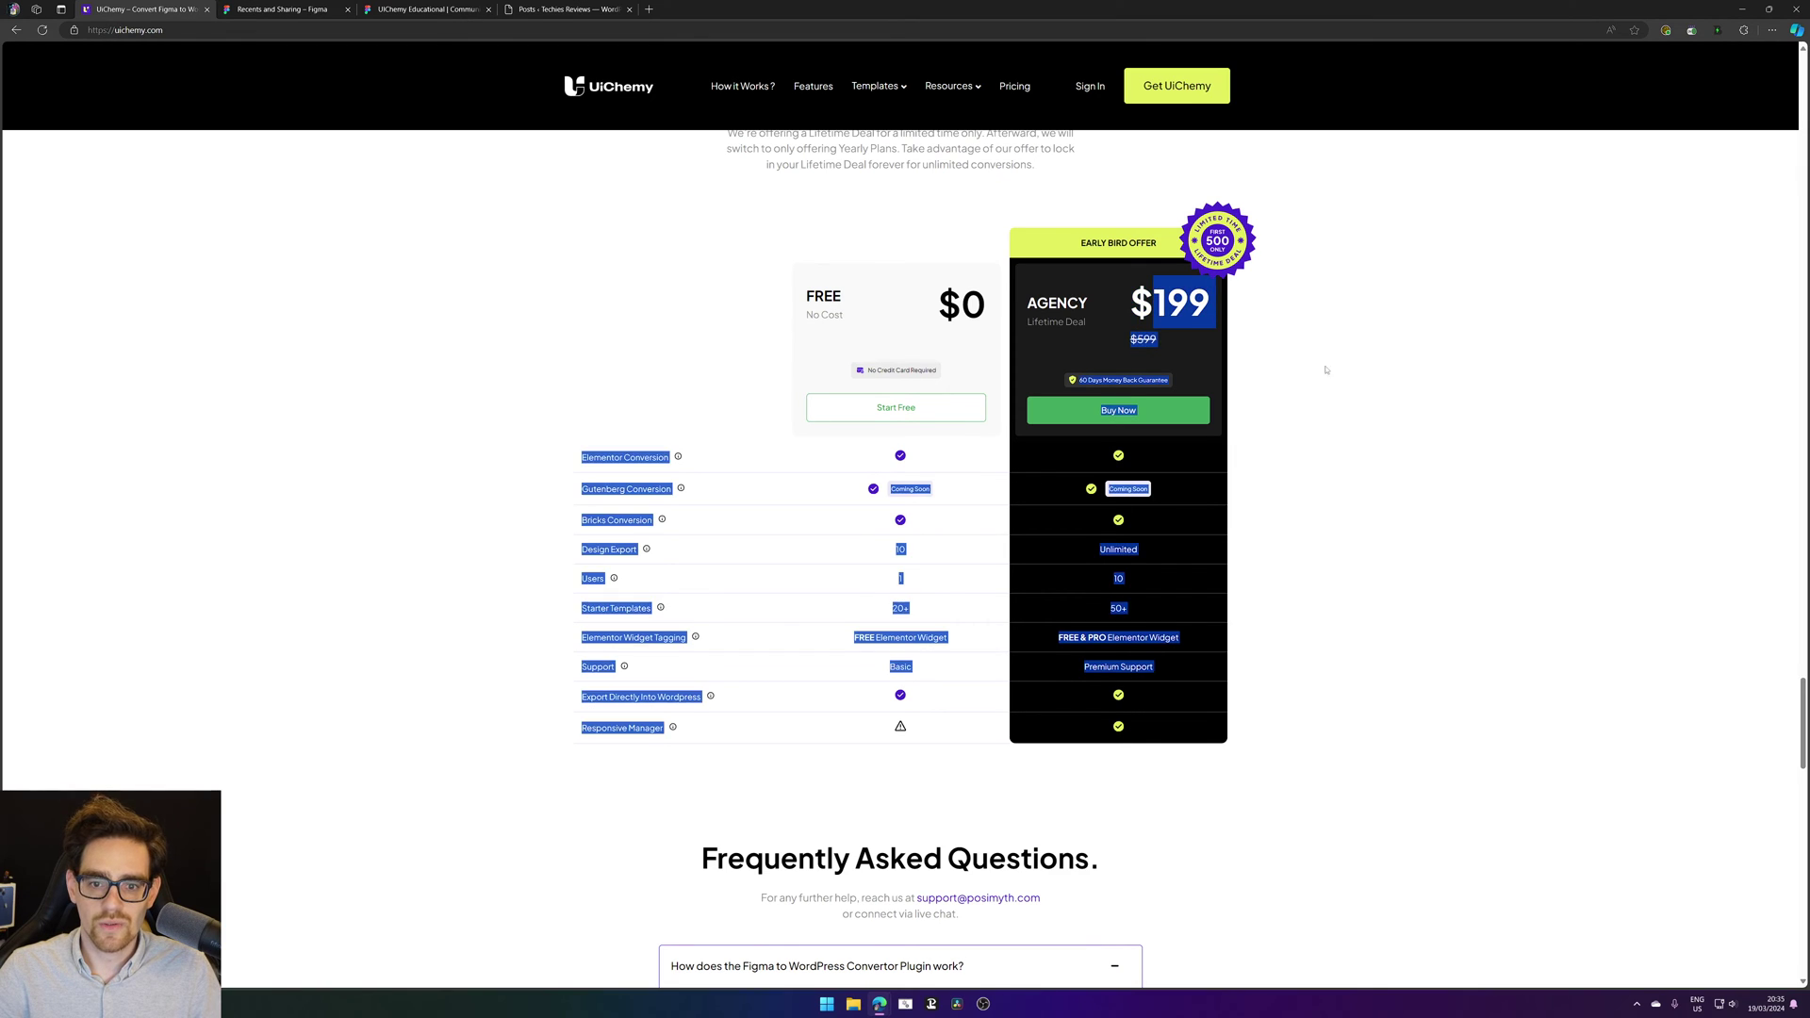
pyautogui.click(1357, 428)
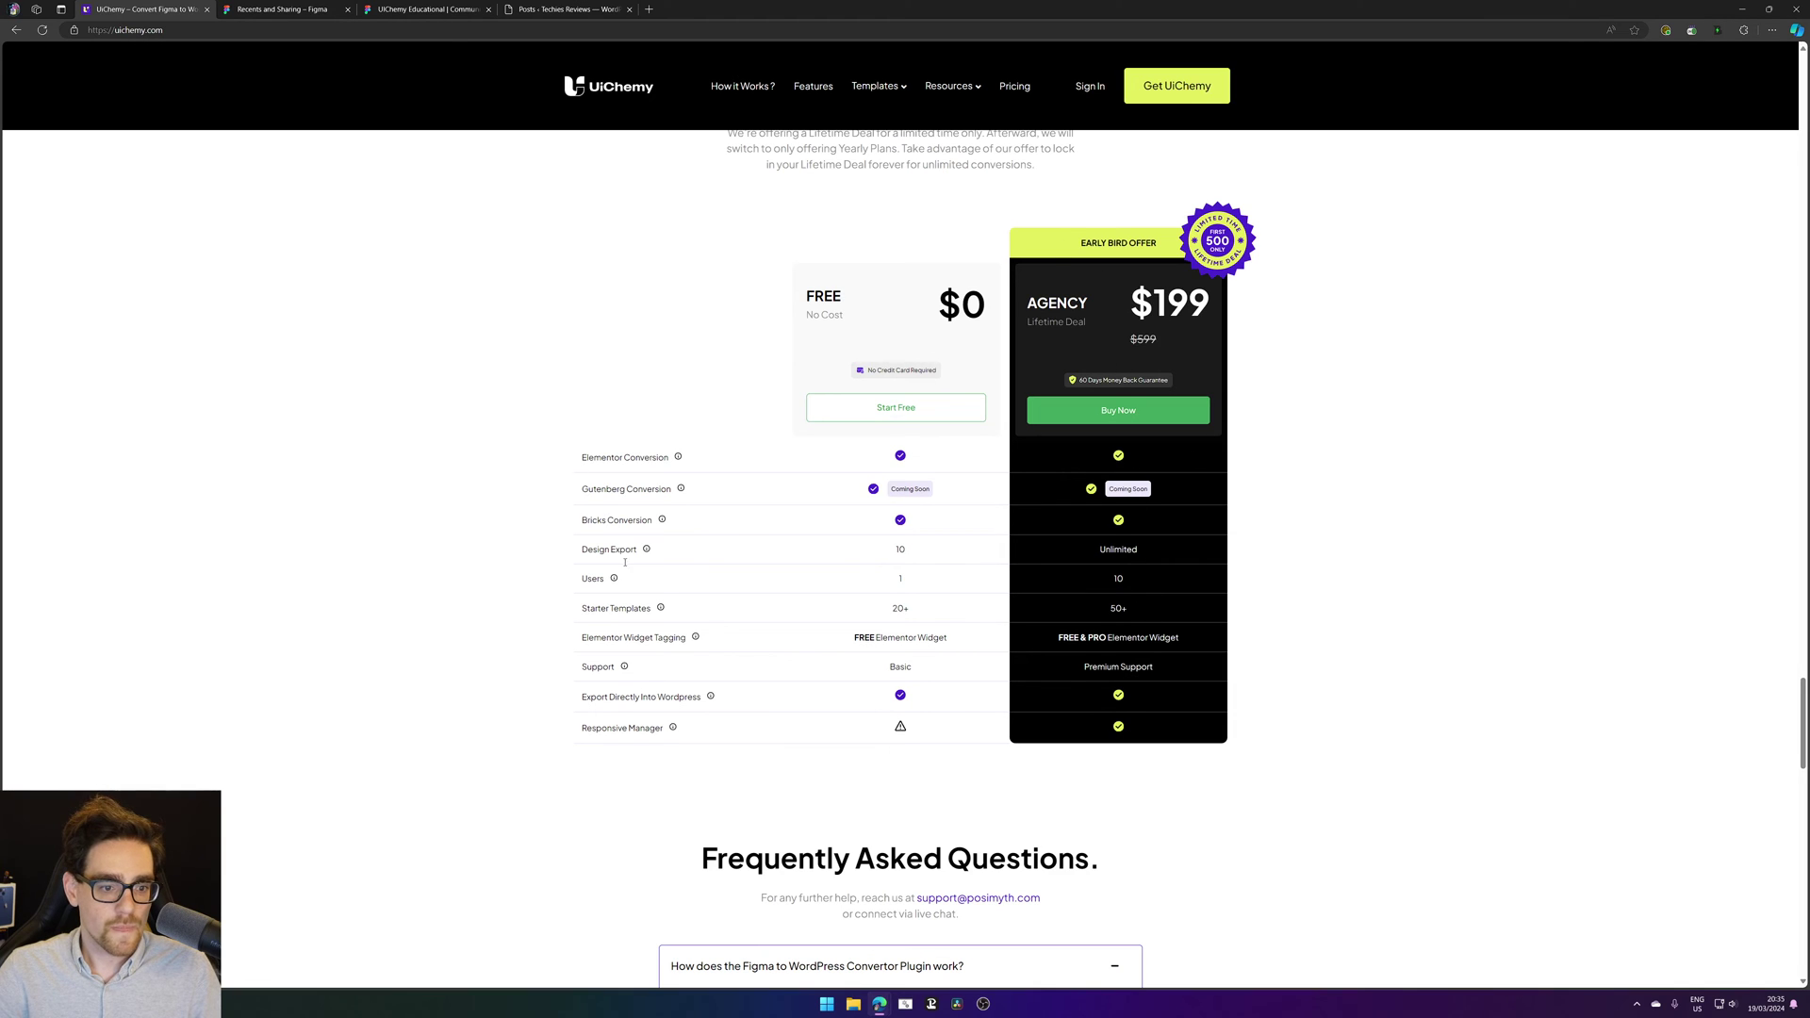
# Step: Review the Bricks Conversion and Elementor Conversion rows of the pricing comparison
pyautogui.moveTo(618, 519); pyautogui.dragTo(580, 519)
pyautogui.moveTo(602, 457); pyautogui.dragTo(644, 461)
pyautogui.click(405, 246)
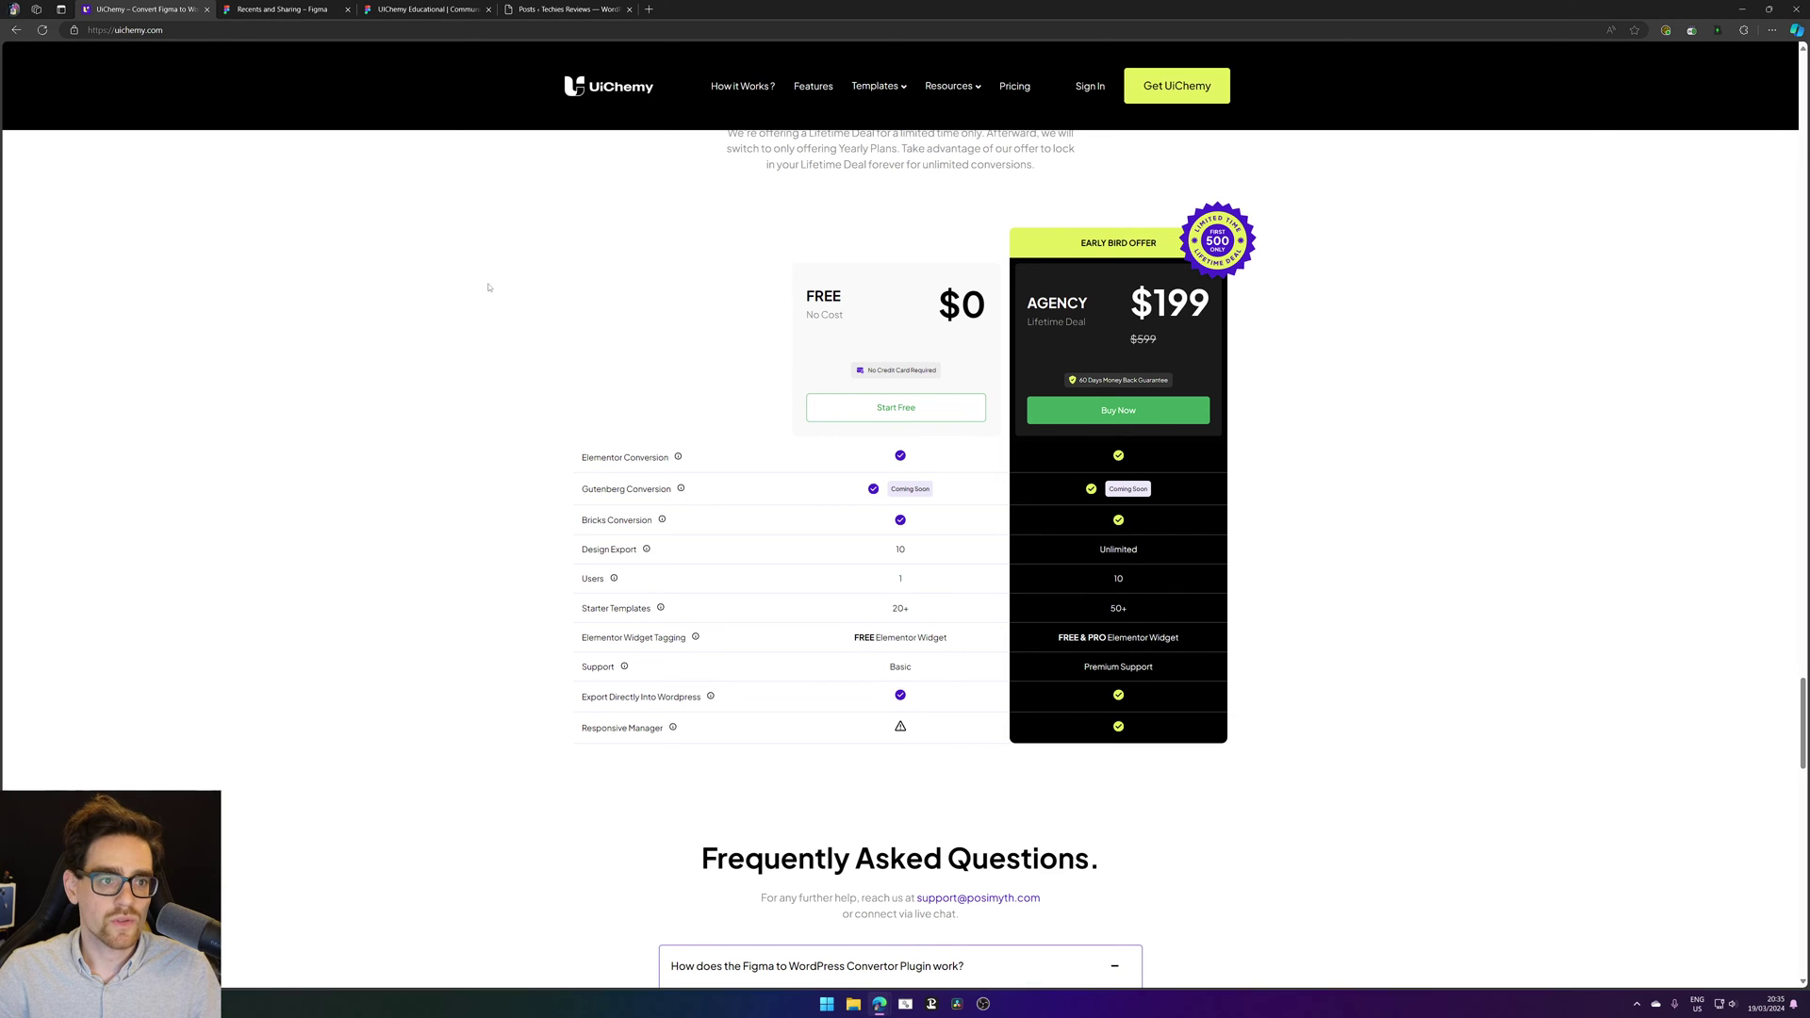
# Step: Switch back to the Figma design guidelines and examine guideline 11's tagging workflow through to its browser output
pyautogui.click(405, 8)
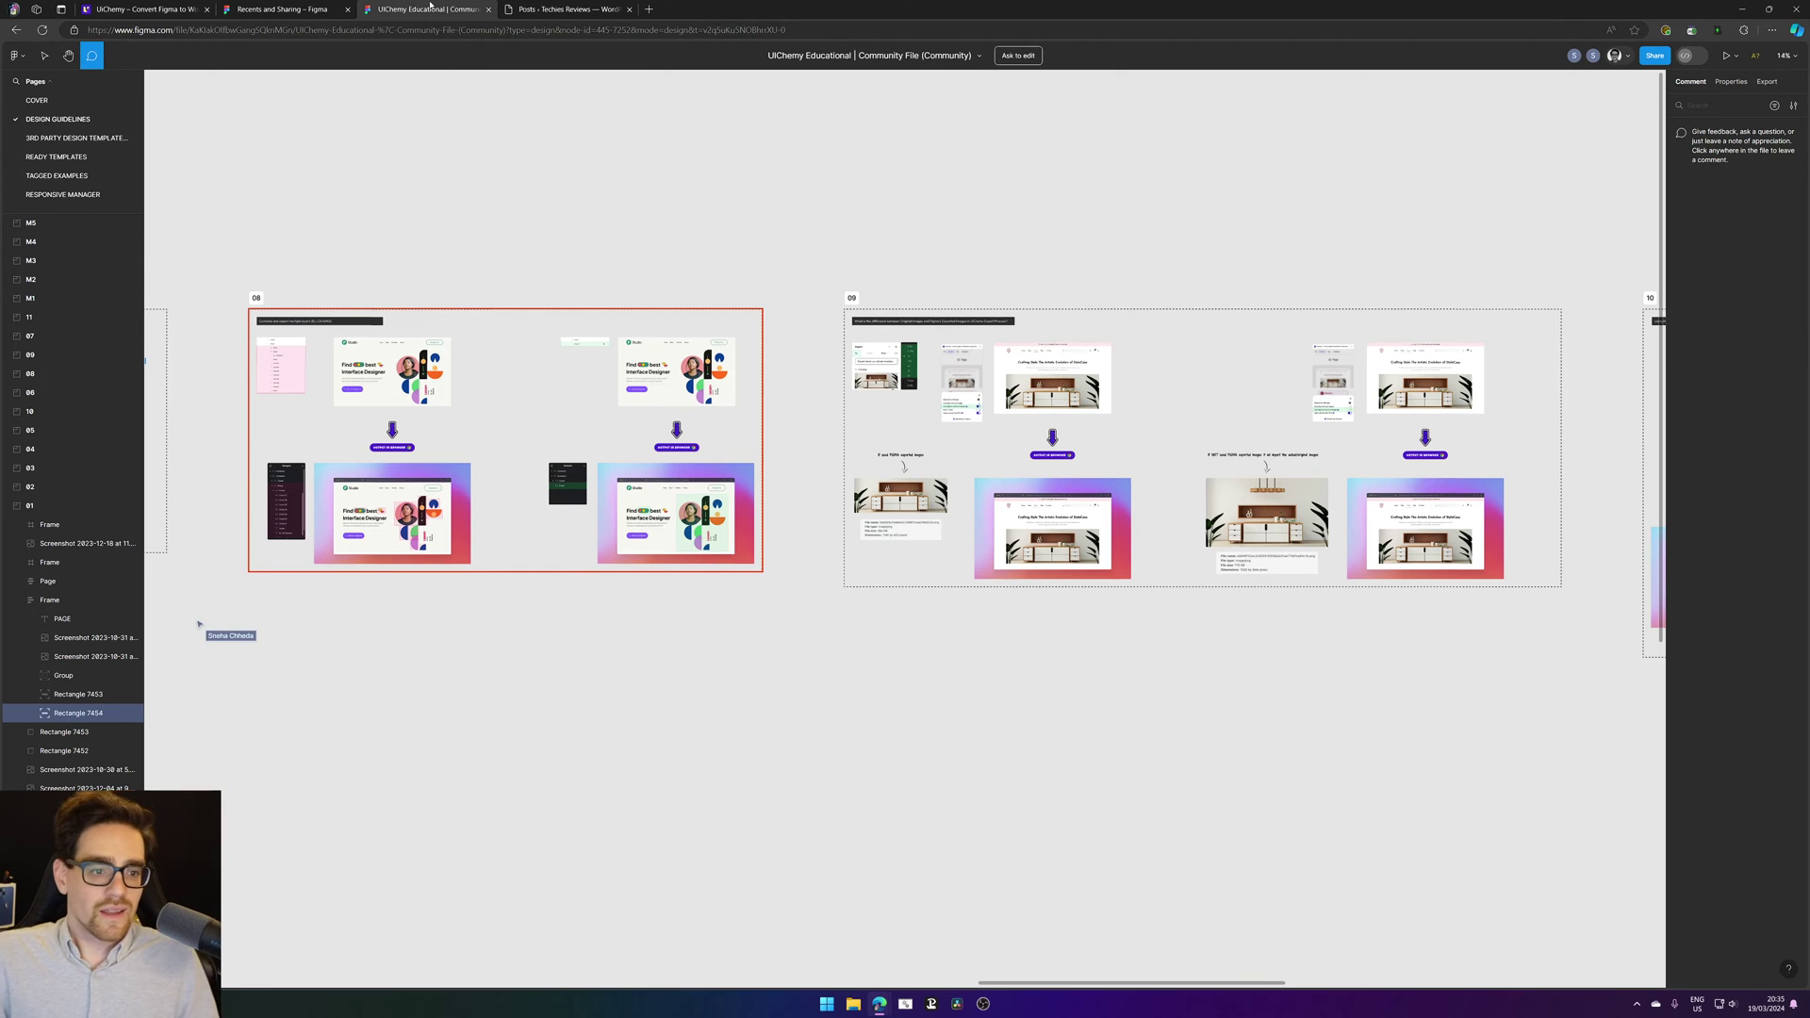
pyautogui.hscroll(15, 953, 597)
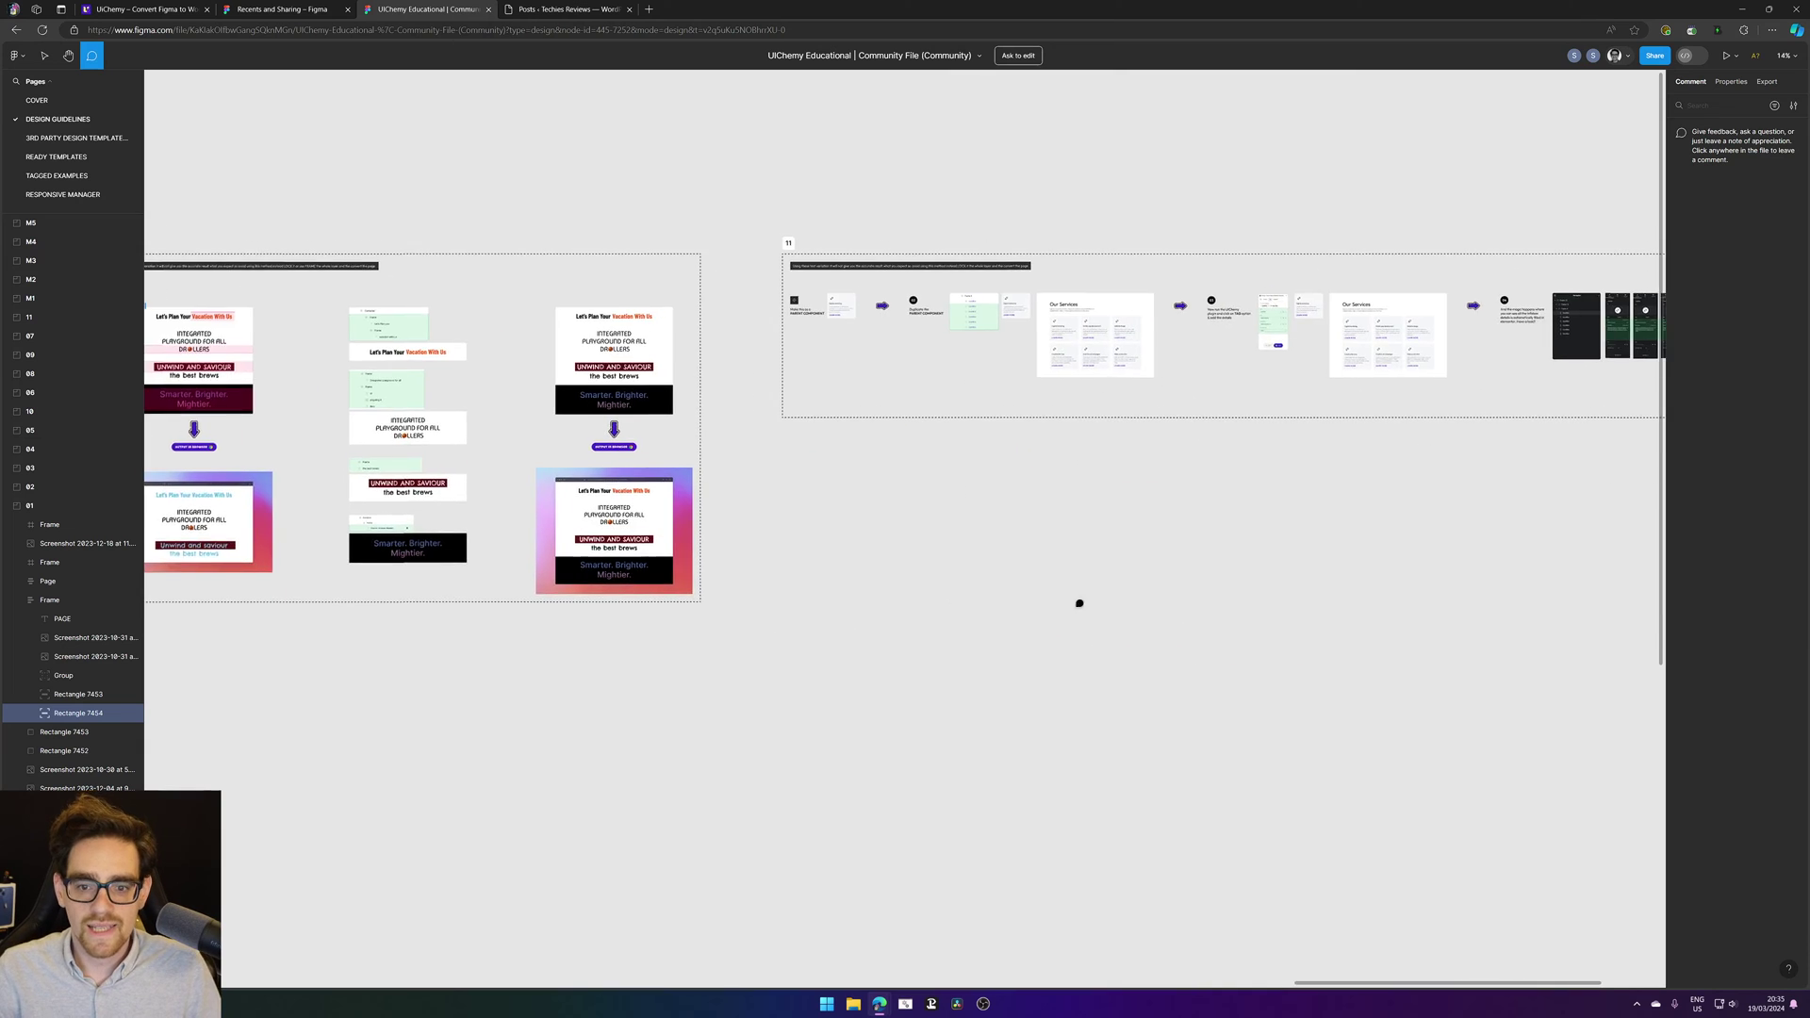
pyautogui.scroll(5, 1071, 562)
pyautogui.hscroll(8, 1071, 561)
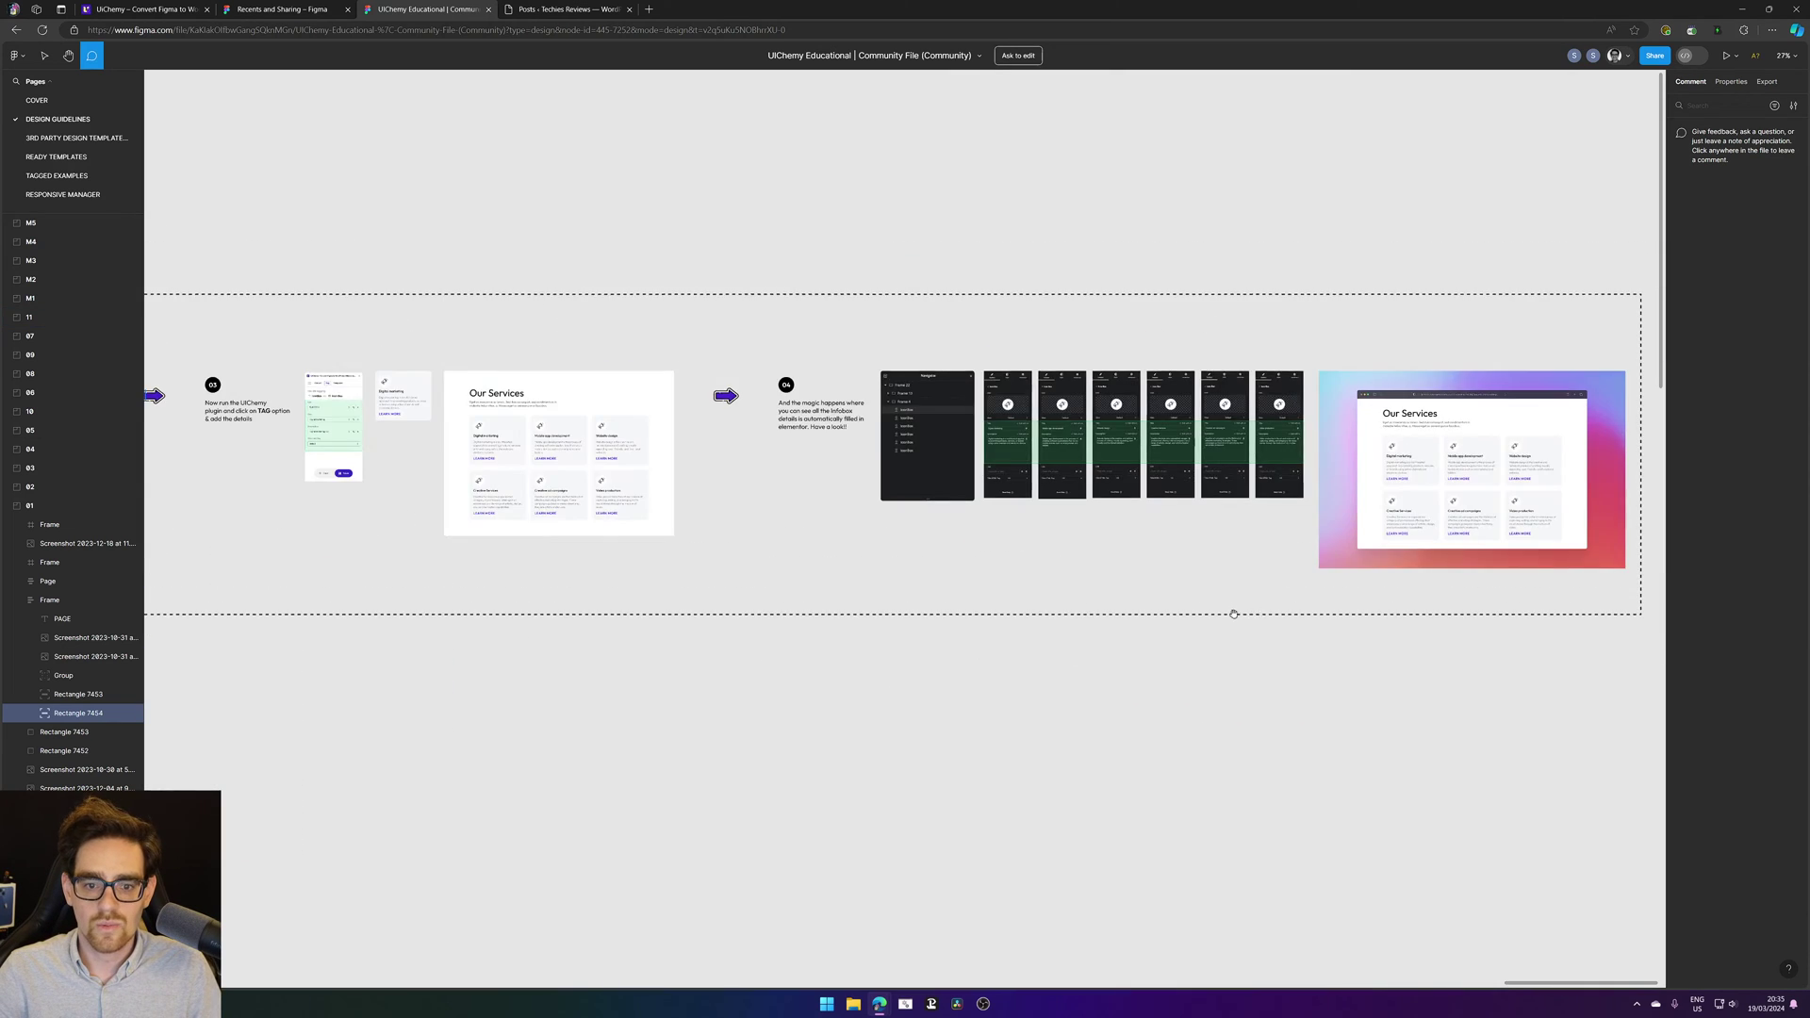
pyautogui.scroll(-10, 981, 635)
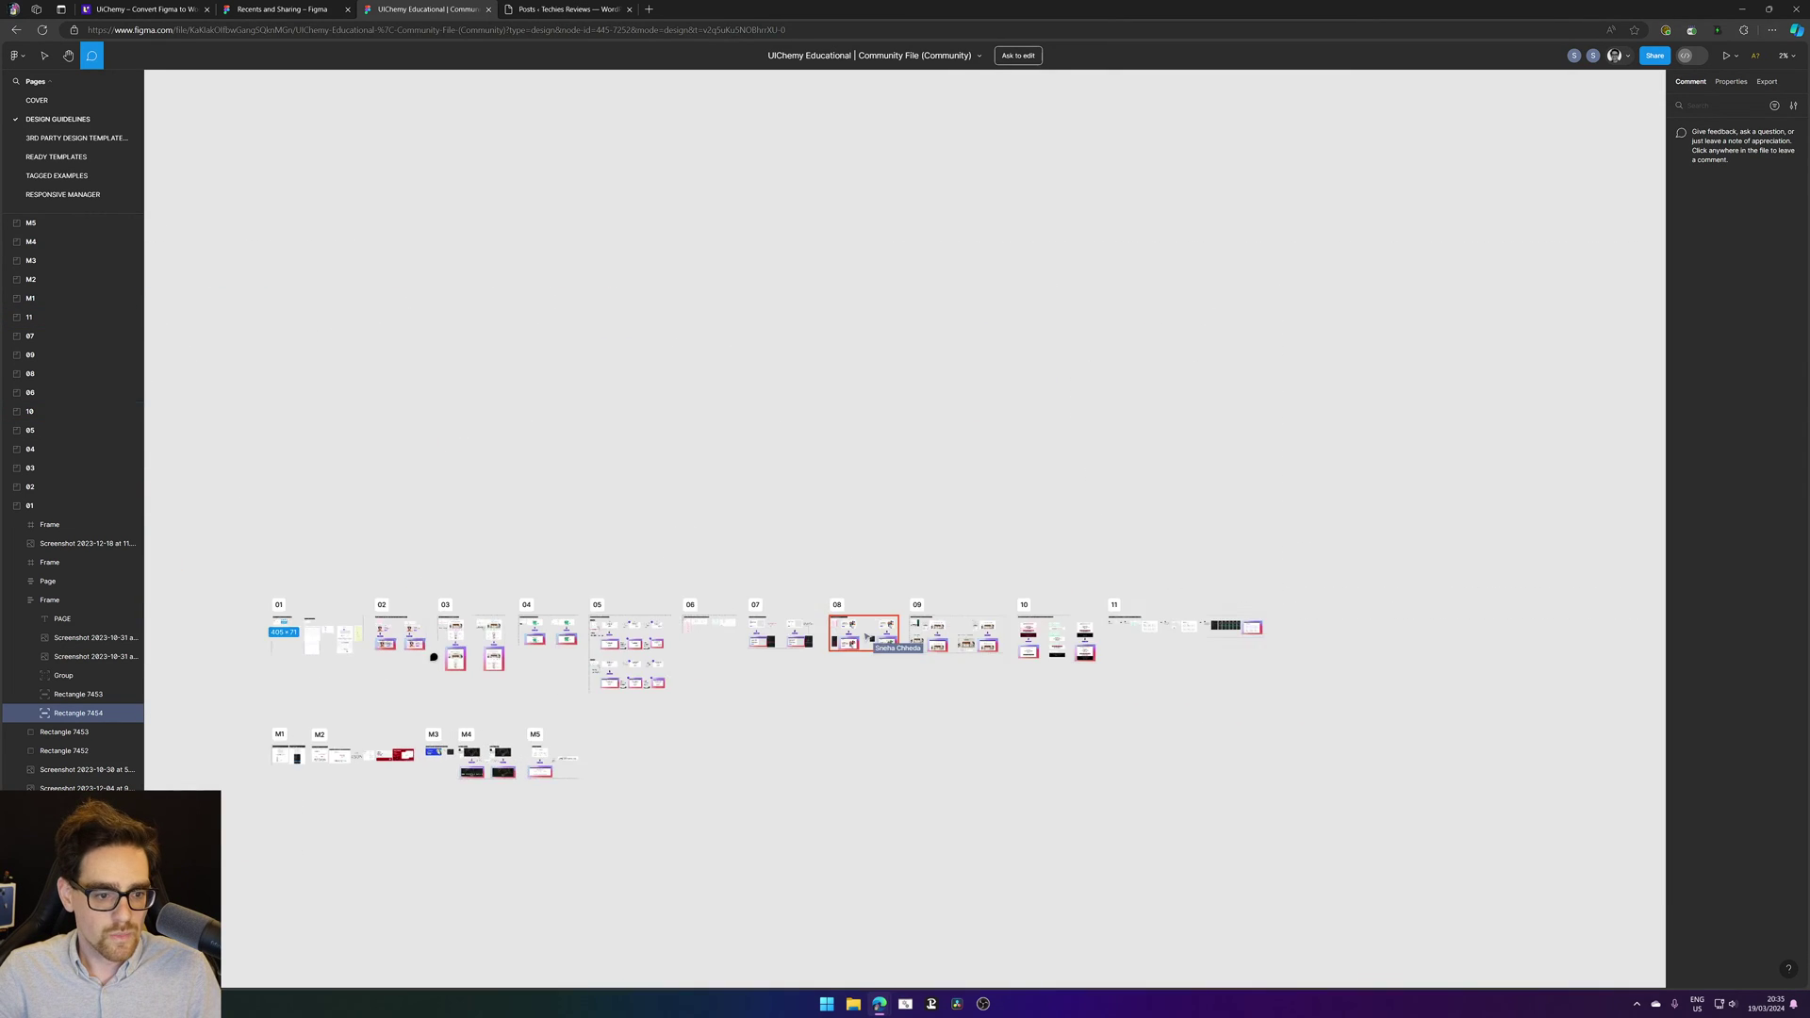
# Step: Look over the guideline board again, covering guidelines 01 to 11 and the M4 and M5 frames
pyautogui.scroll(5, 617, 657)
pyautogui.hscroll(-6, 578, 705)
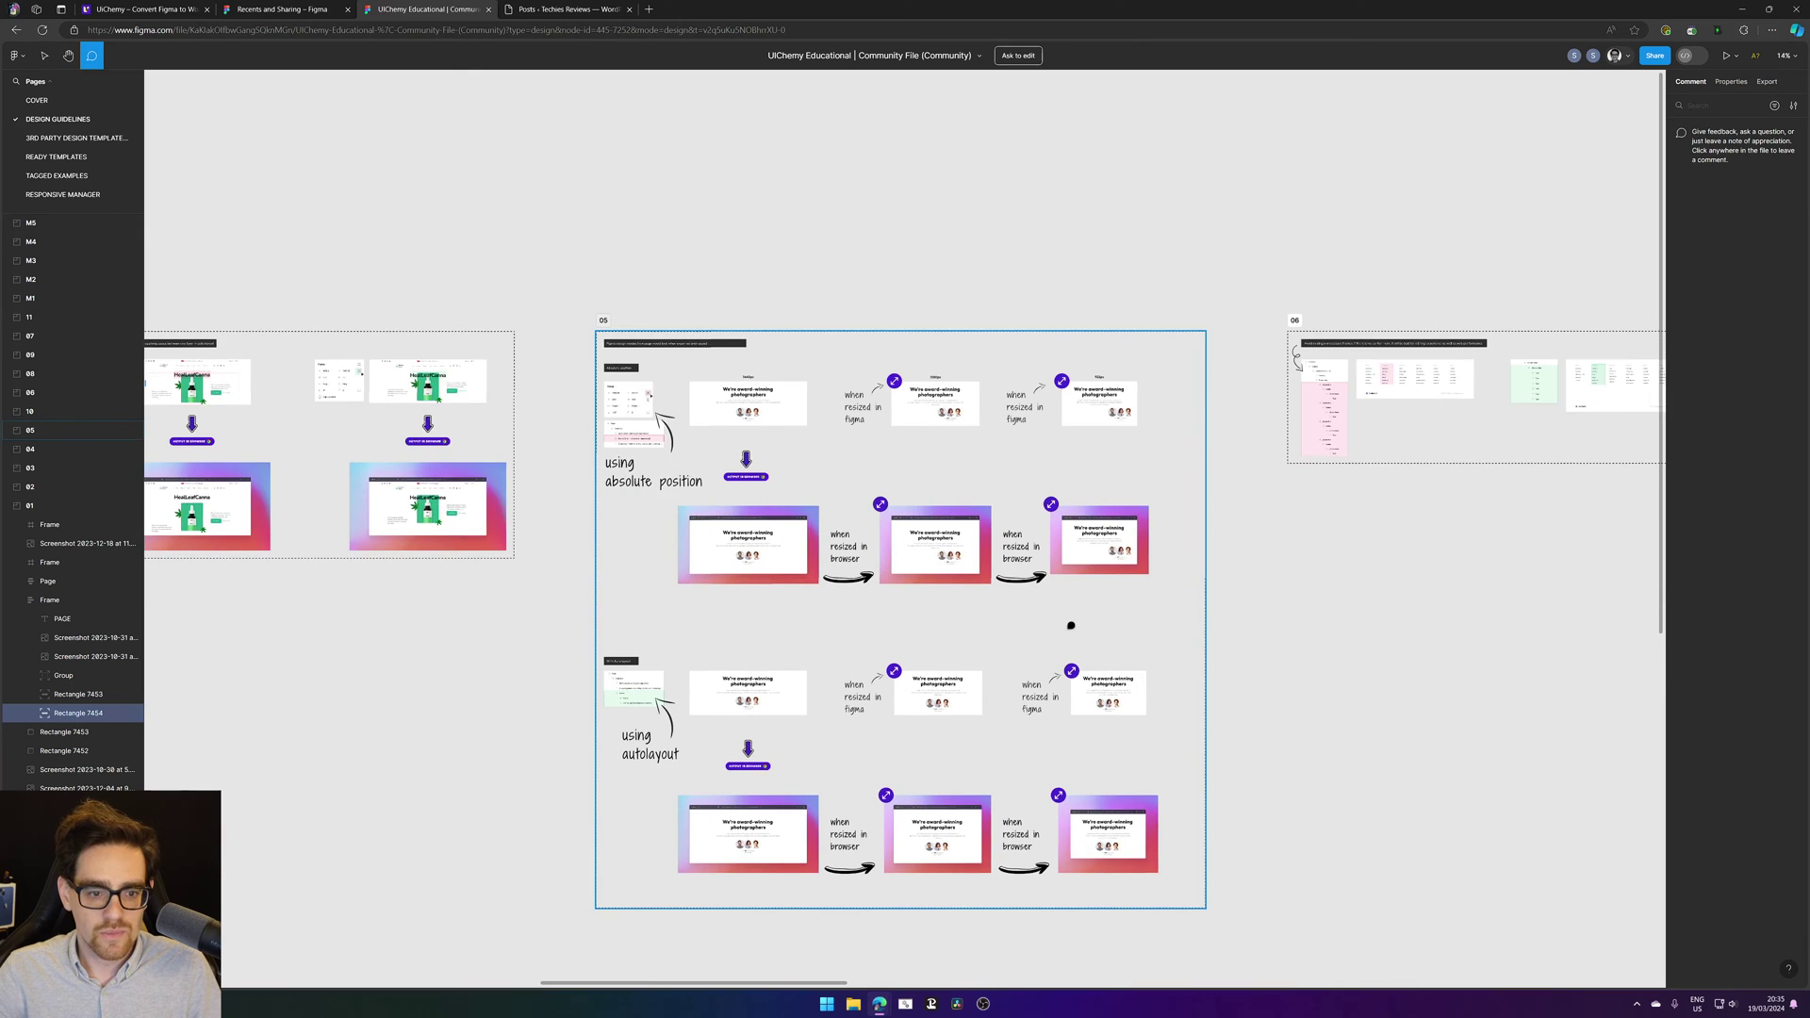
pyautogui.hscroll(-10, 812, 703)
pyautogui.hscroll(-10, 1115, 691)
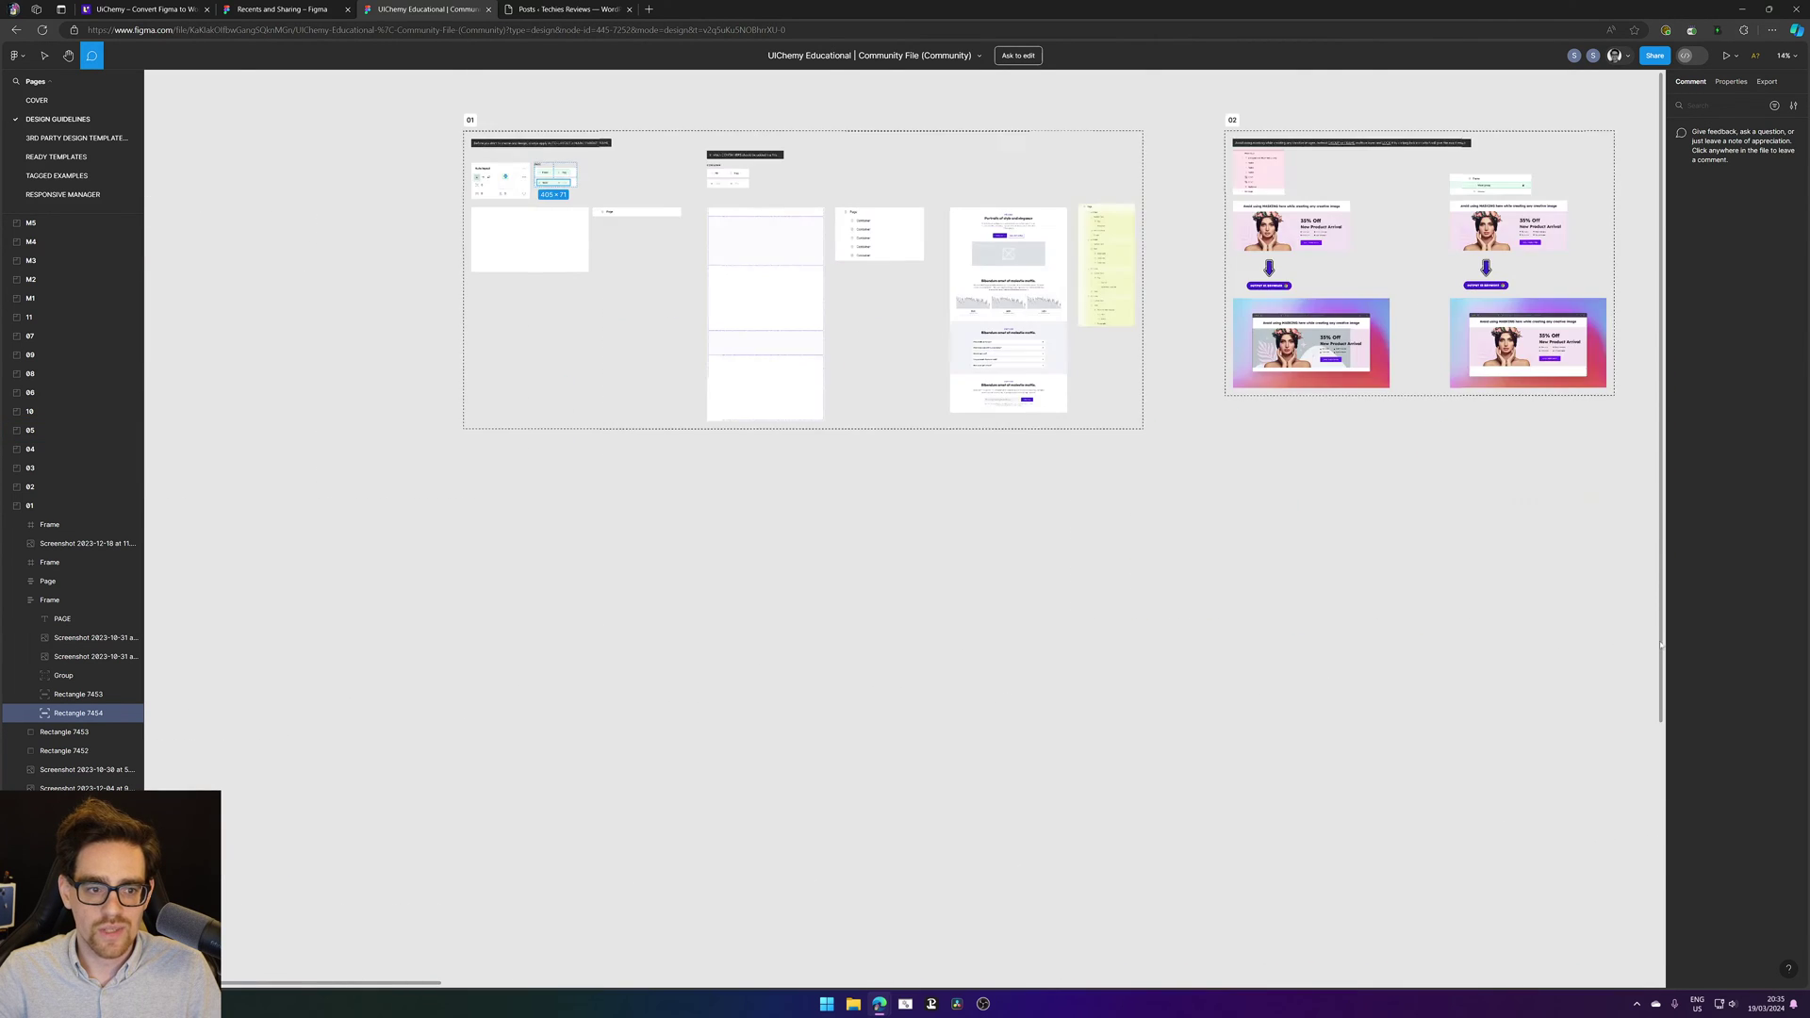
pyautogui.hscroll(10, 302, 658)
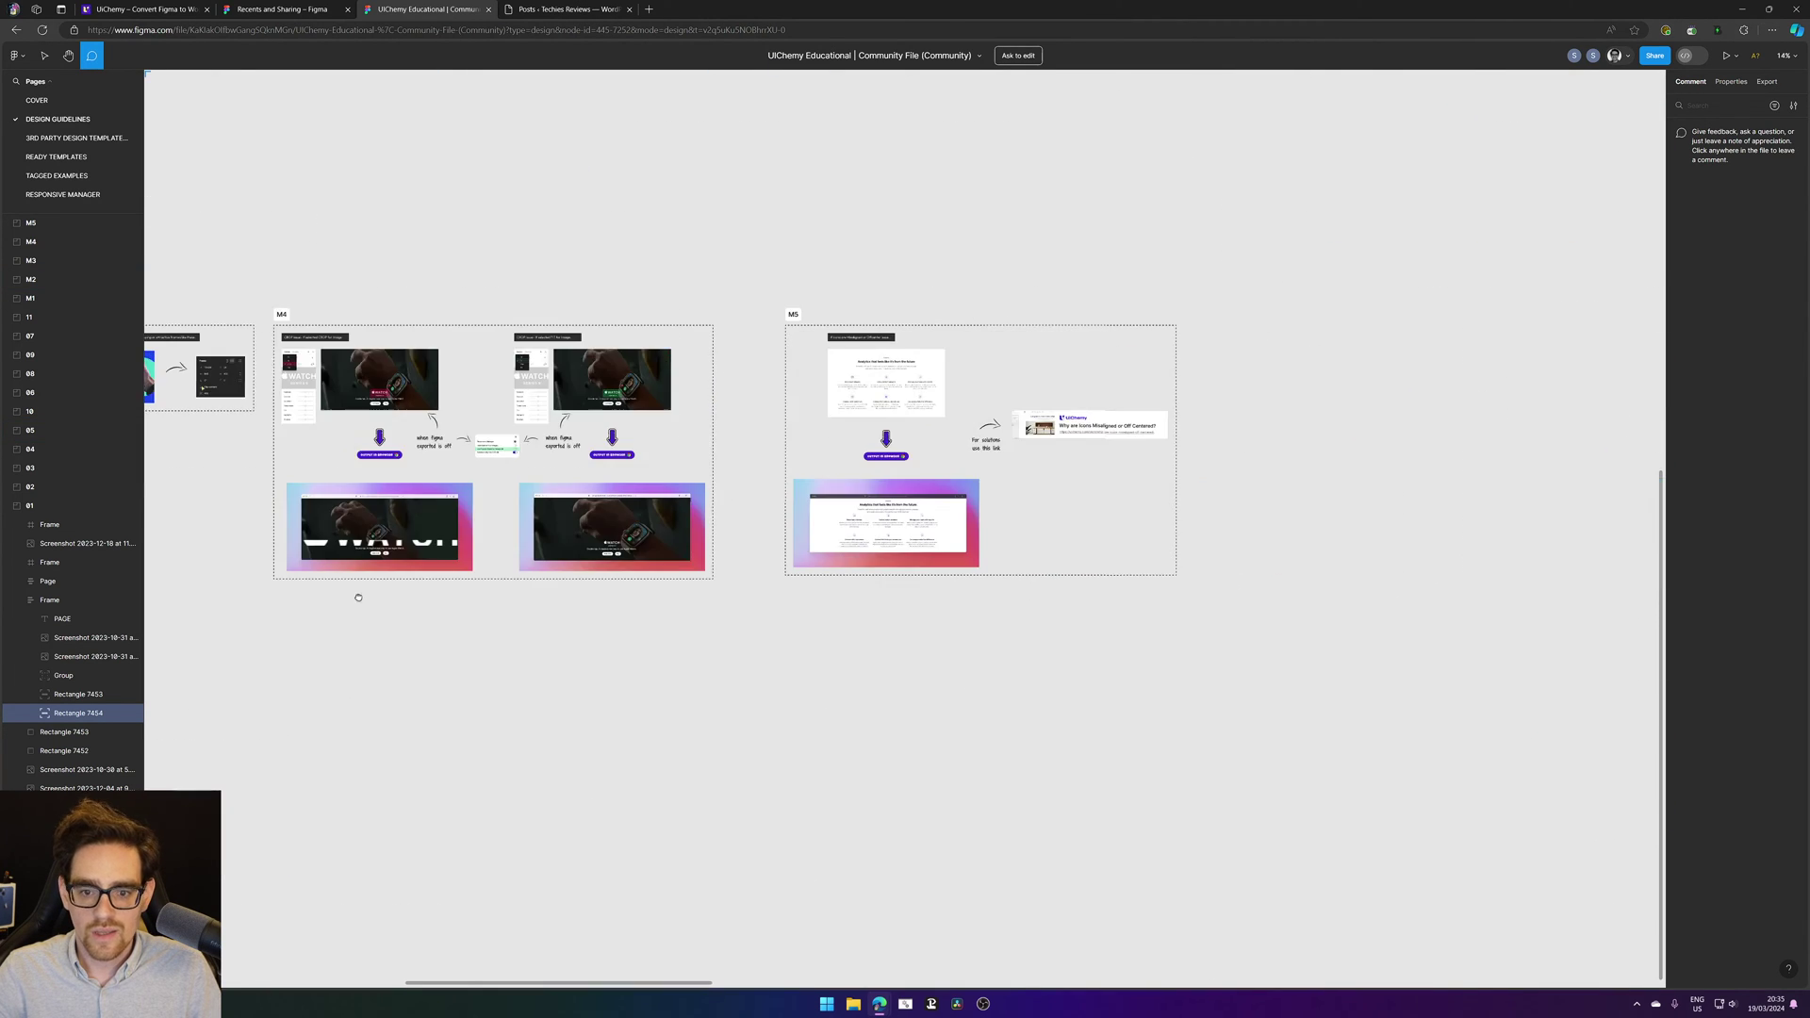
pyautogui.scroll(-8, 925, 606)
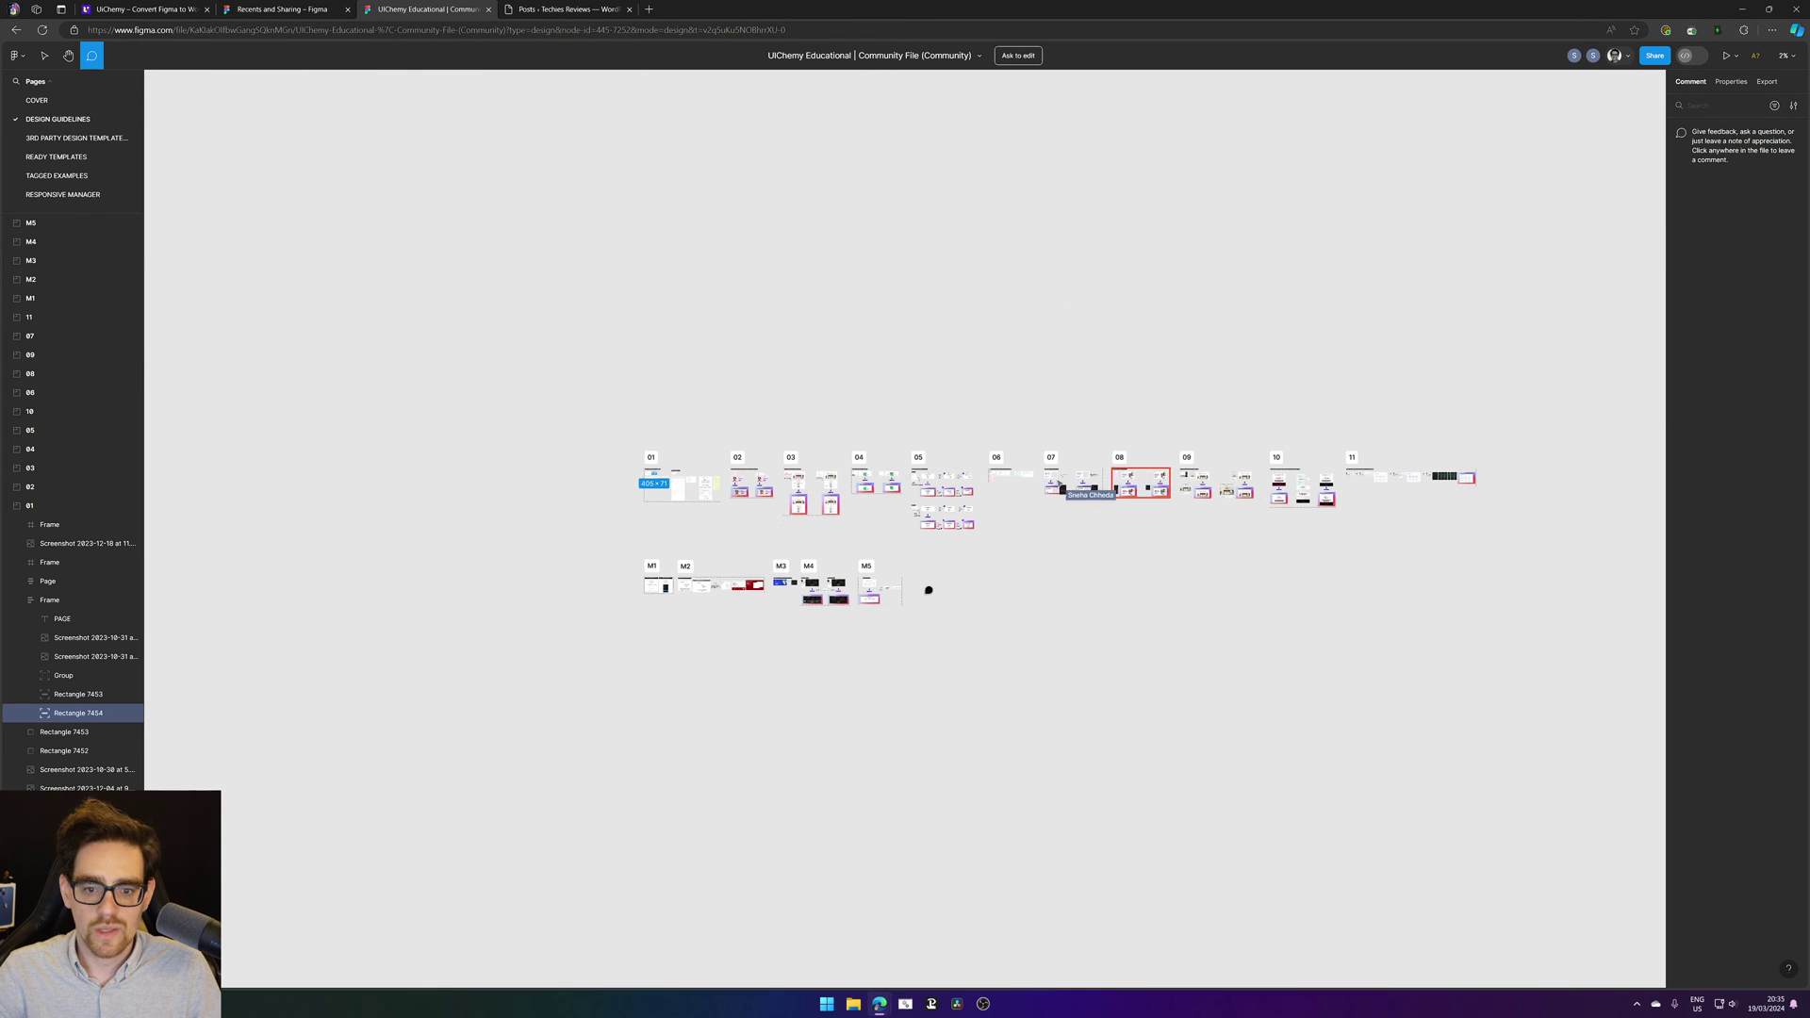
pyautogui.scroll(5, 1200, 509)
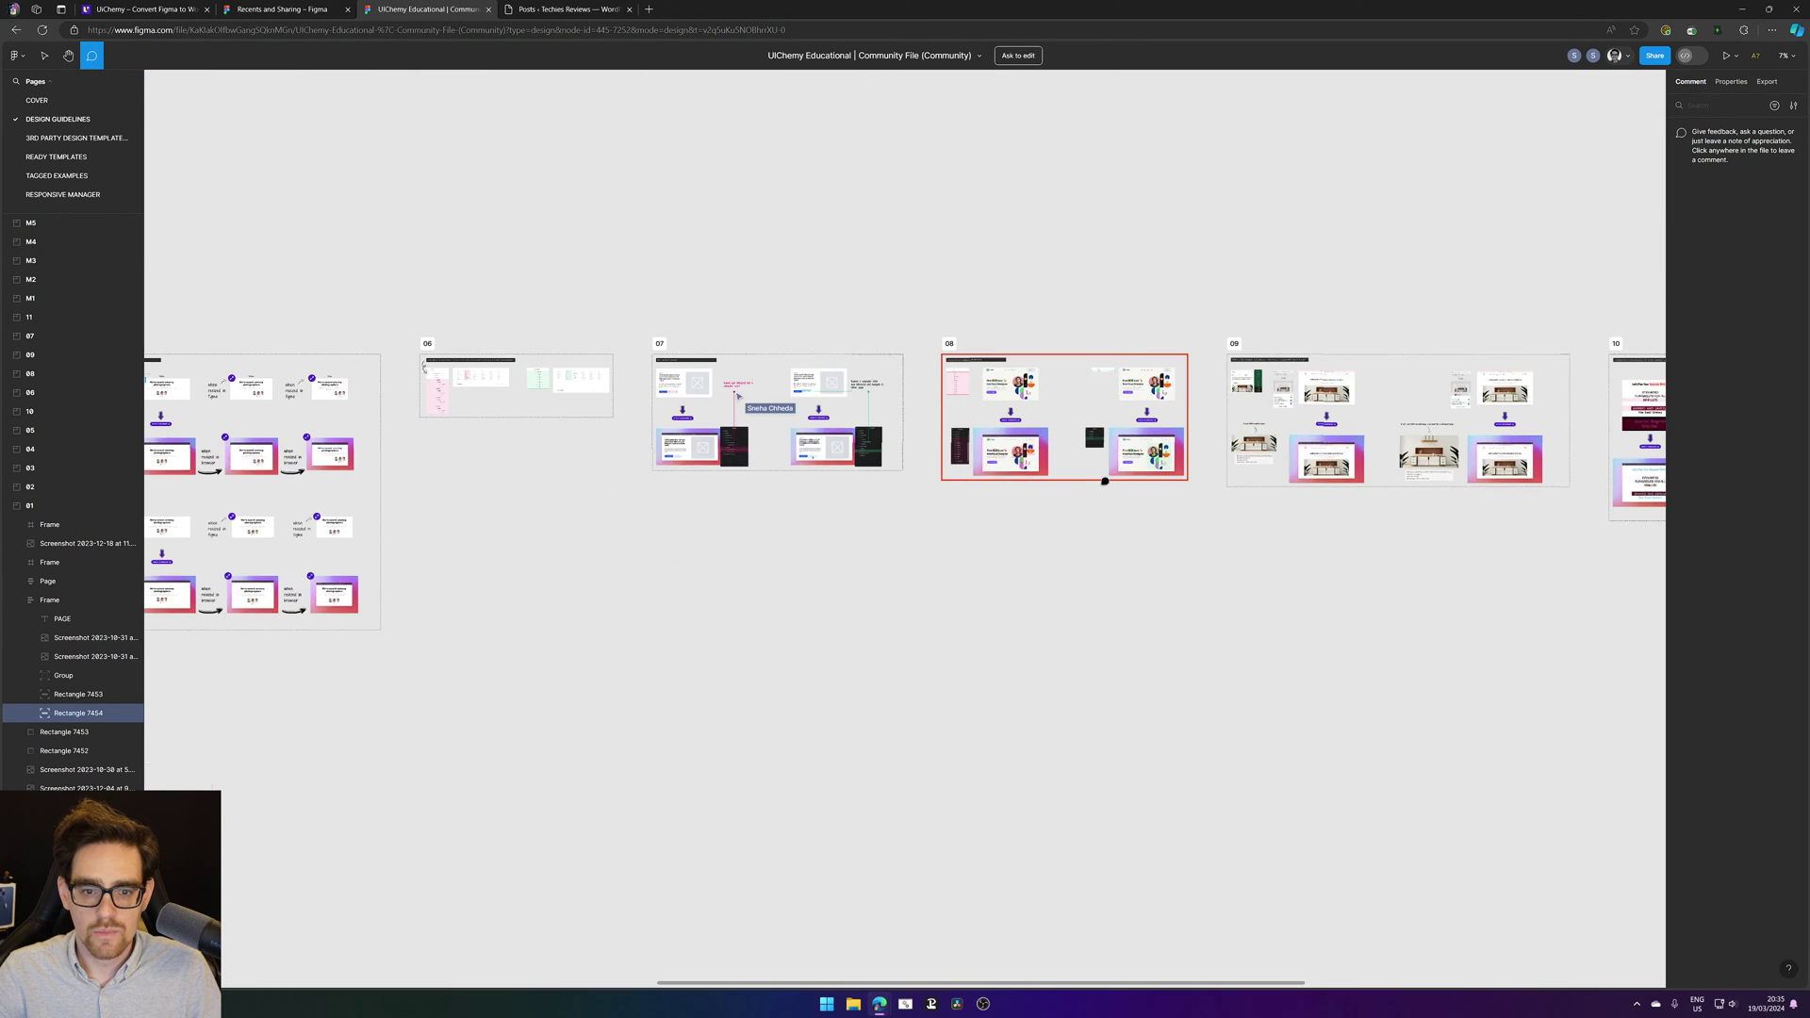
pyautogui.hscroll(10, 1103, 503)
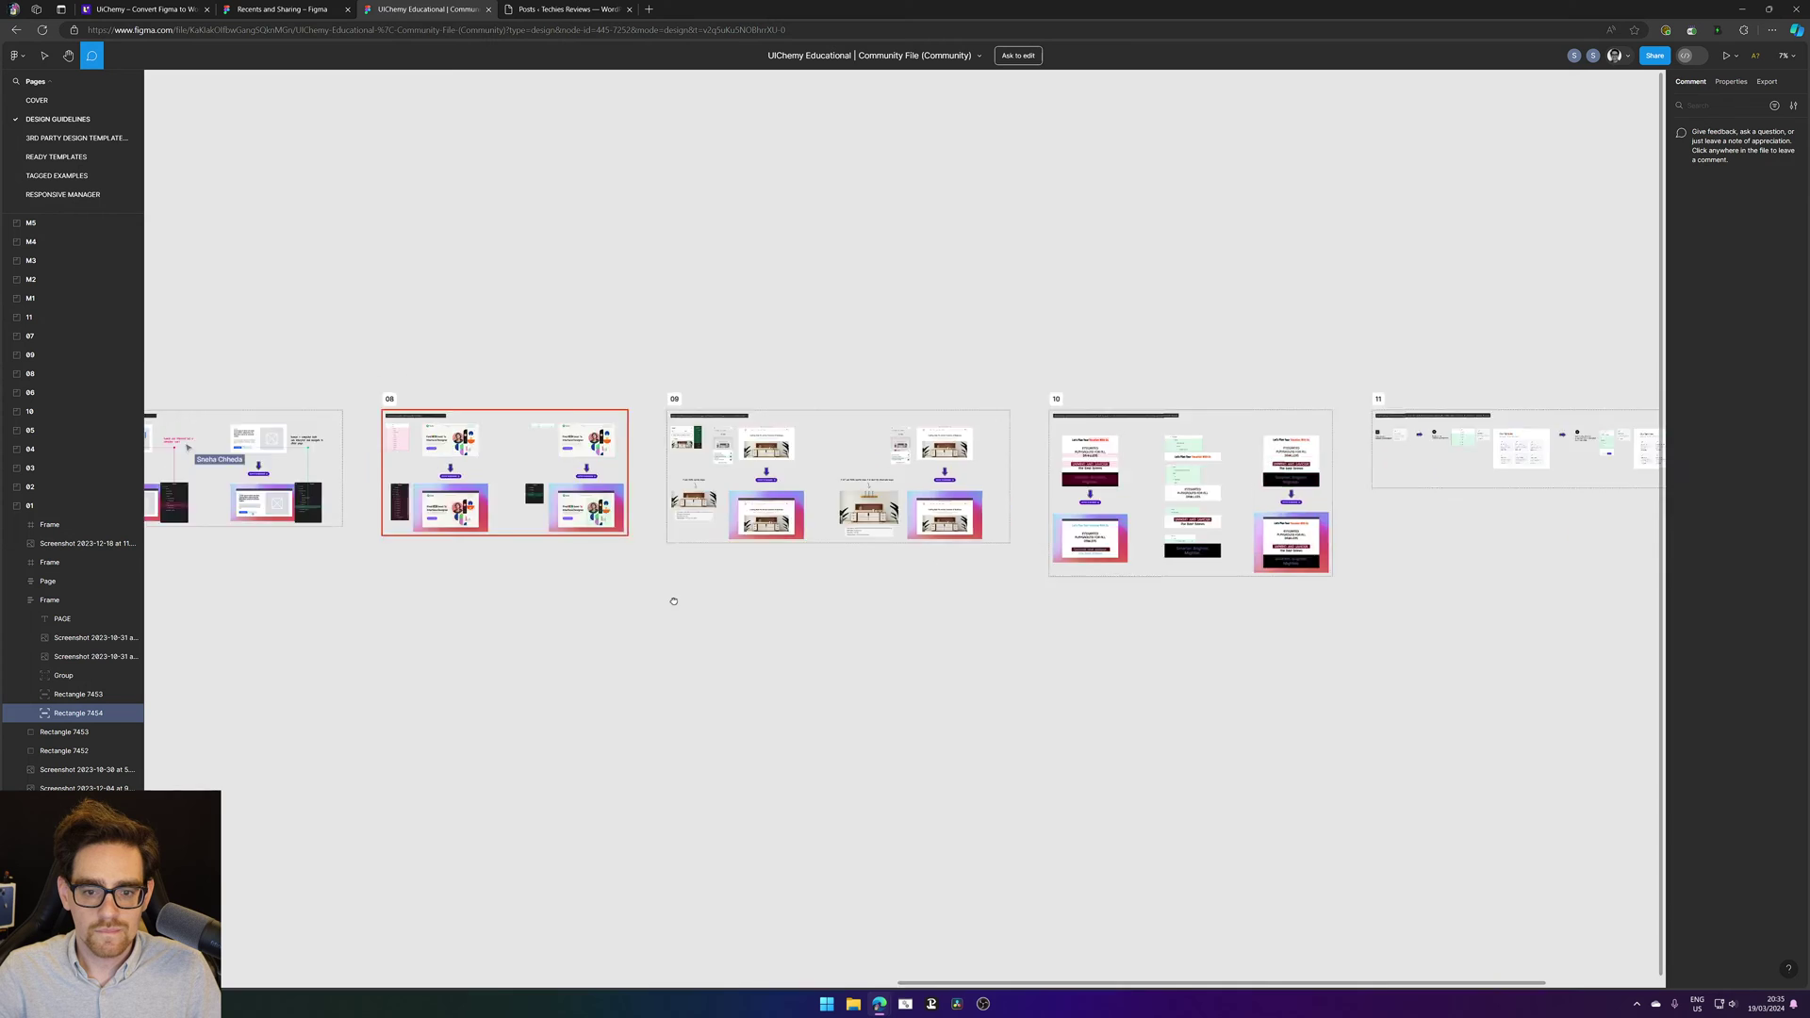
pyautogui.hscroll(3, 1201, 651)
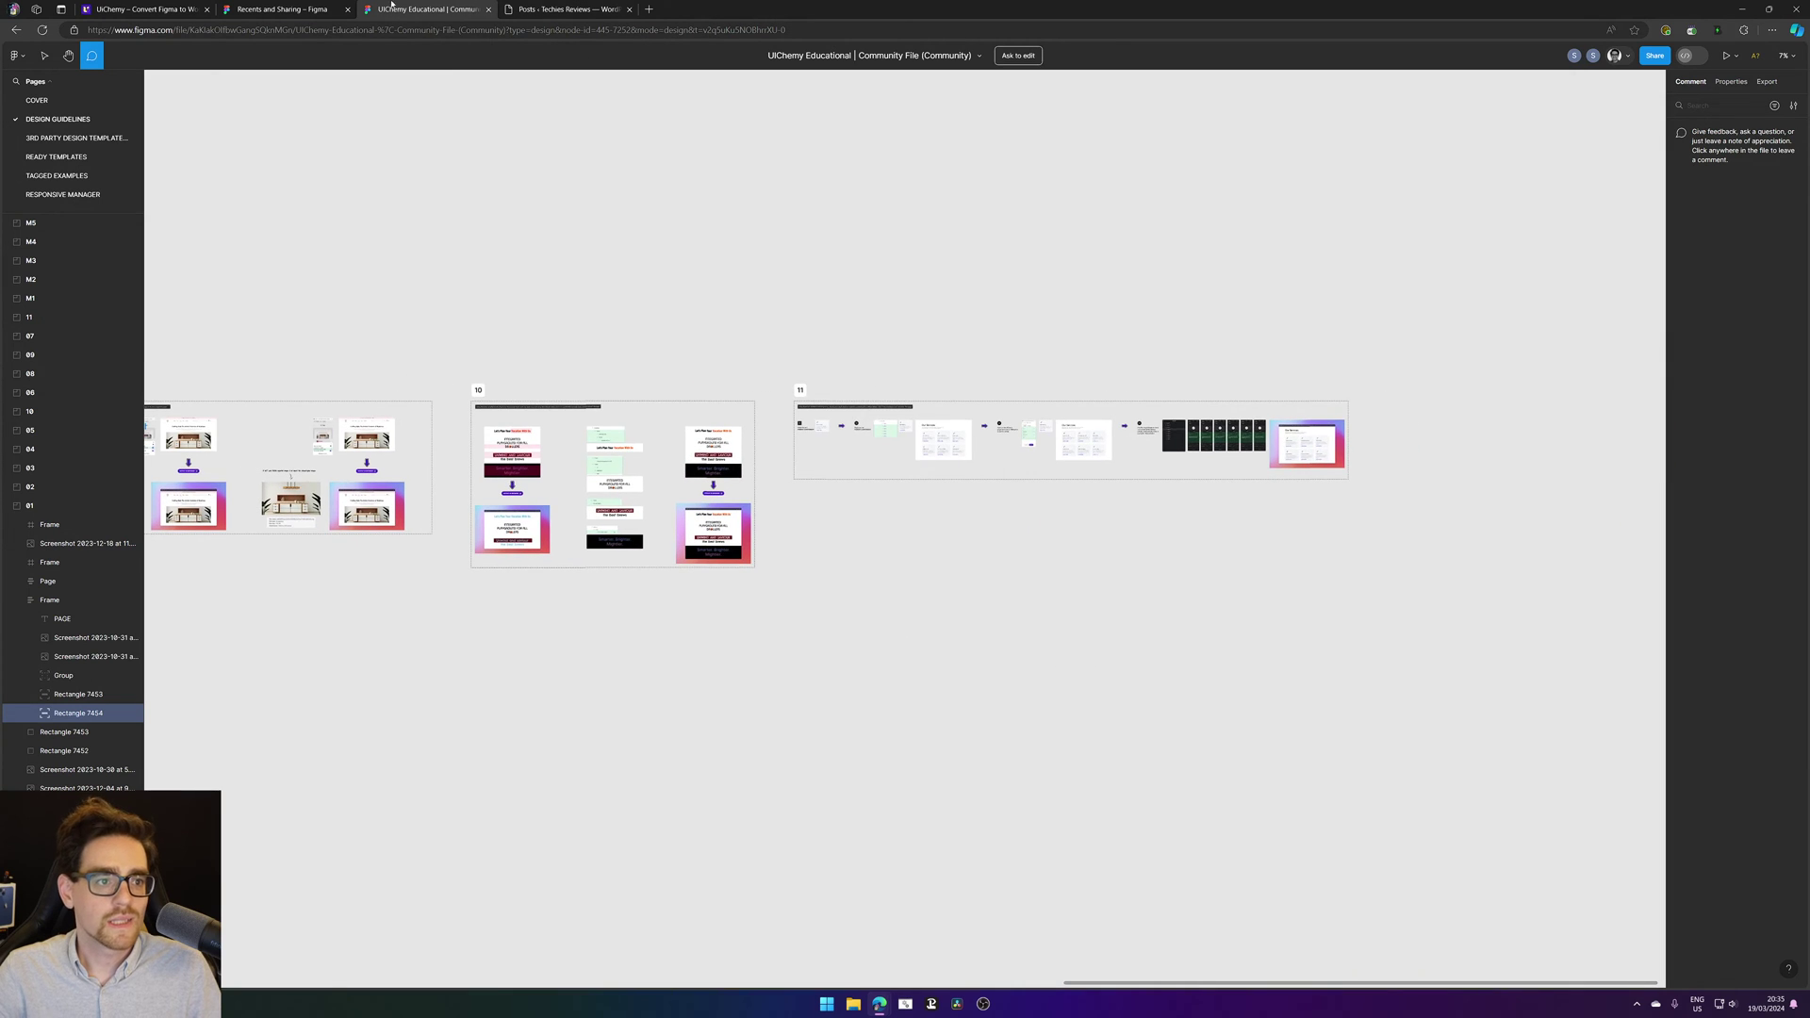
# Step: Open the "Export to WP" design file from the recently viewed files
pyautogui.click(311, 9)
pyautogui.click(381, 9)
pyautogui.click(283, 8)
pyautogui.click(438, 185)
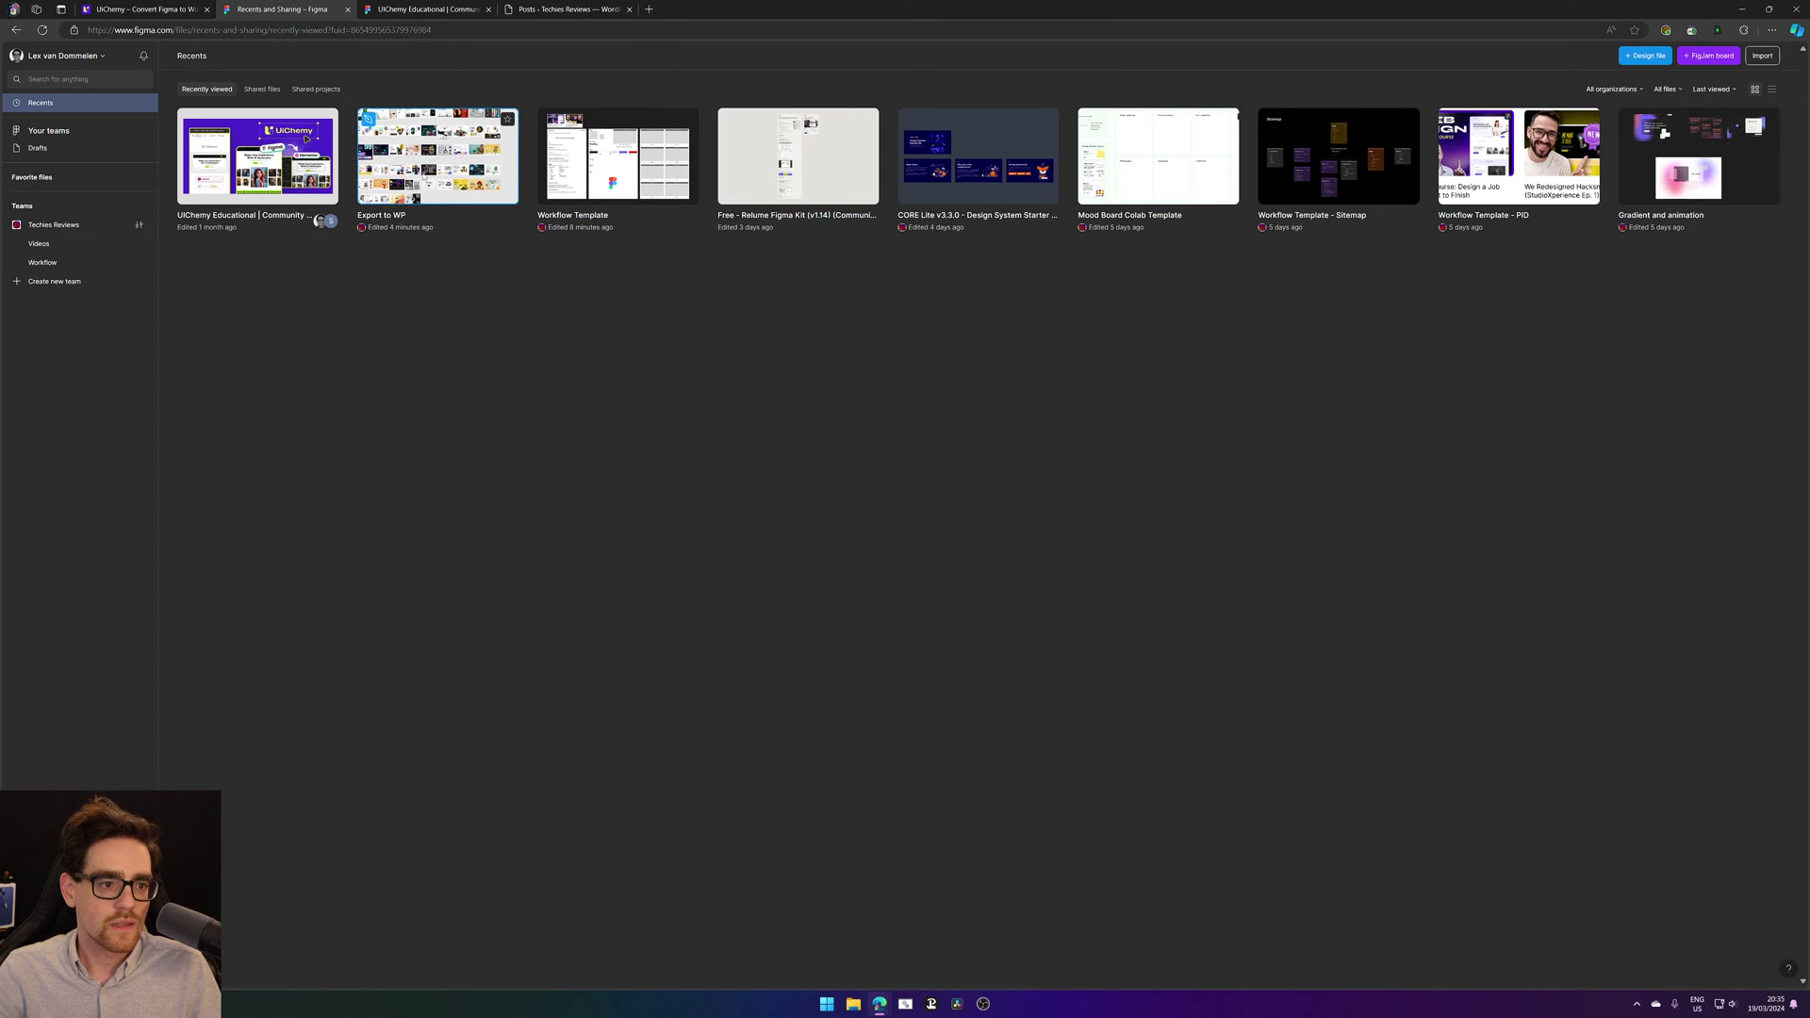
pyautogui.doubleClick(421, 173)
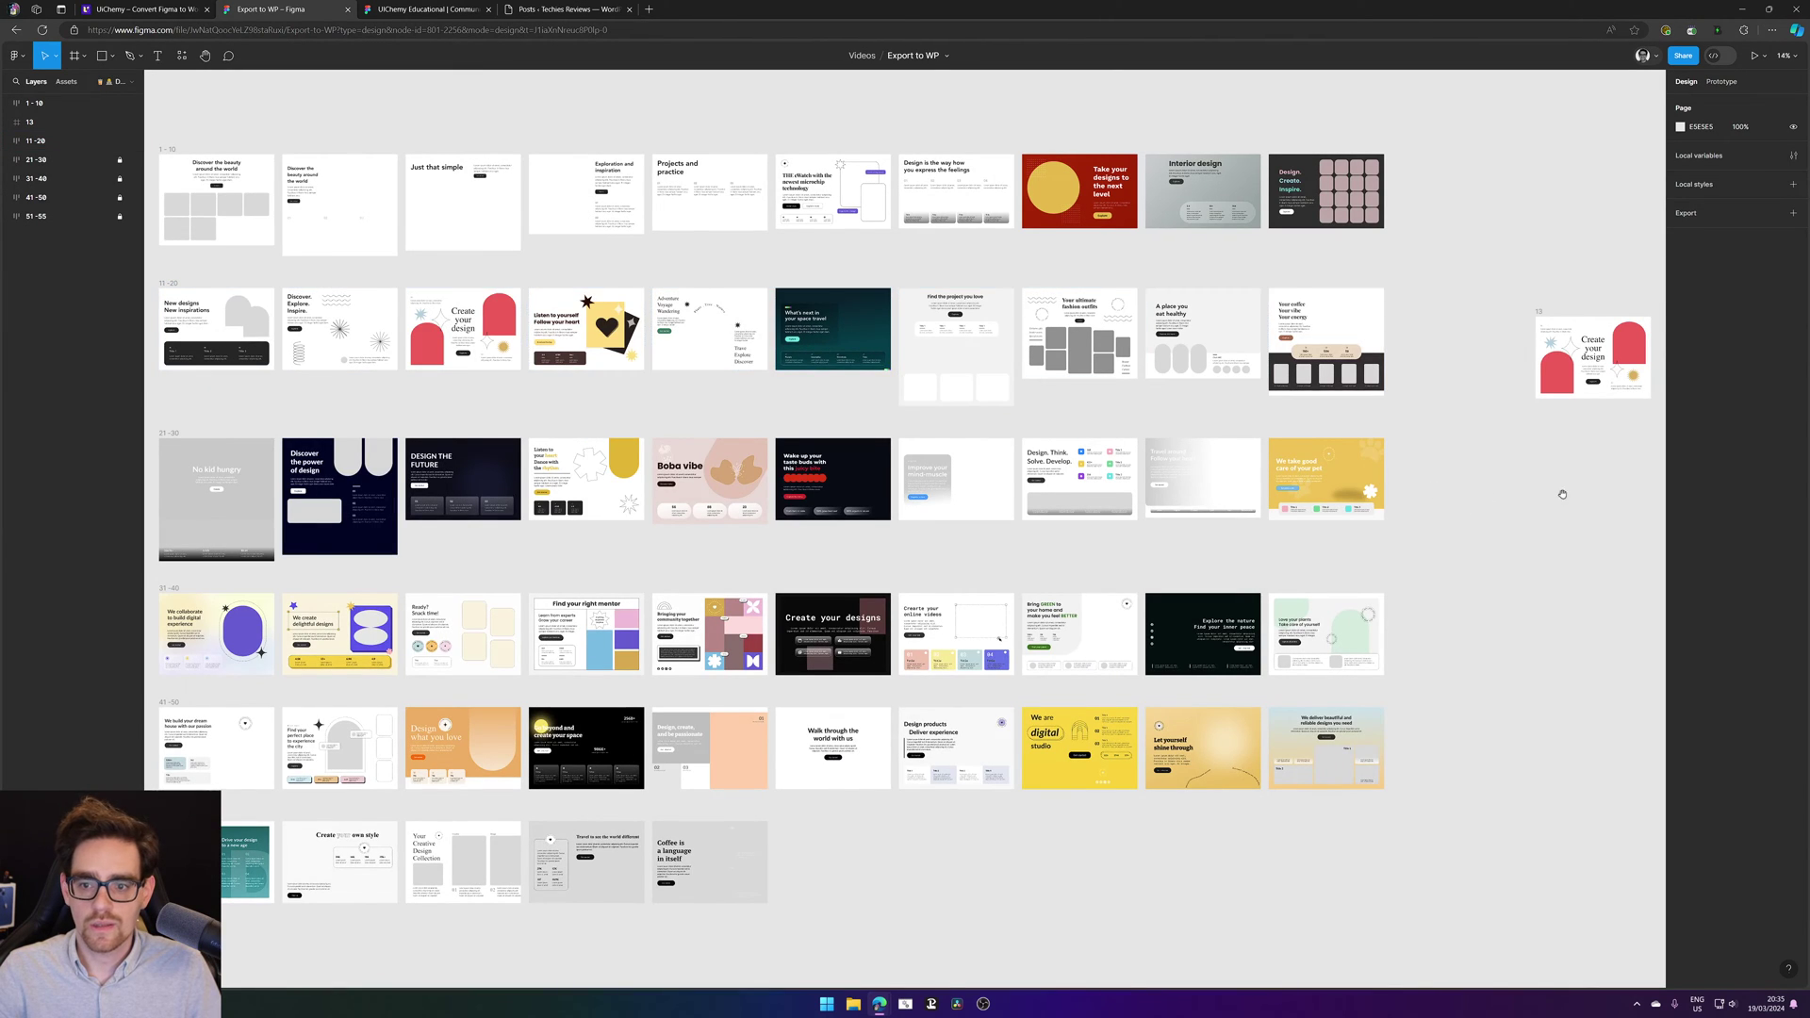
# Step: Reload the file to load its images and examine the standalone "Create your design" frame 13 up close
pyautogui.moveTo(1589, 479); pyautogui.dragTo(920, 498)
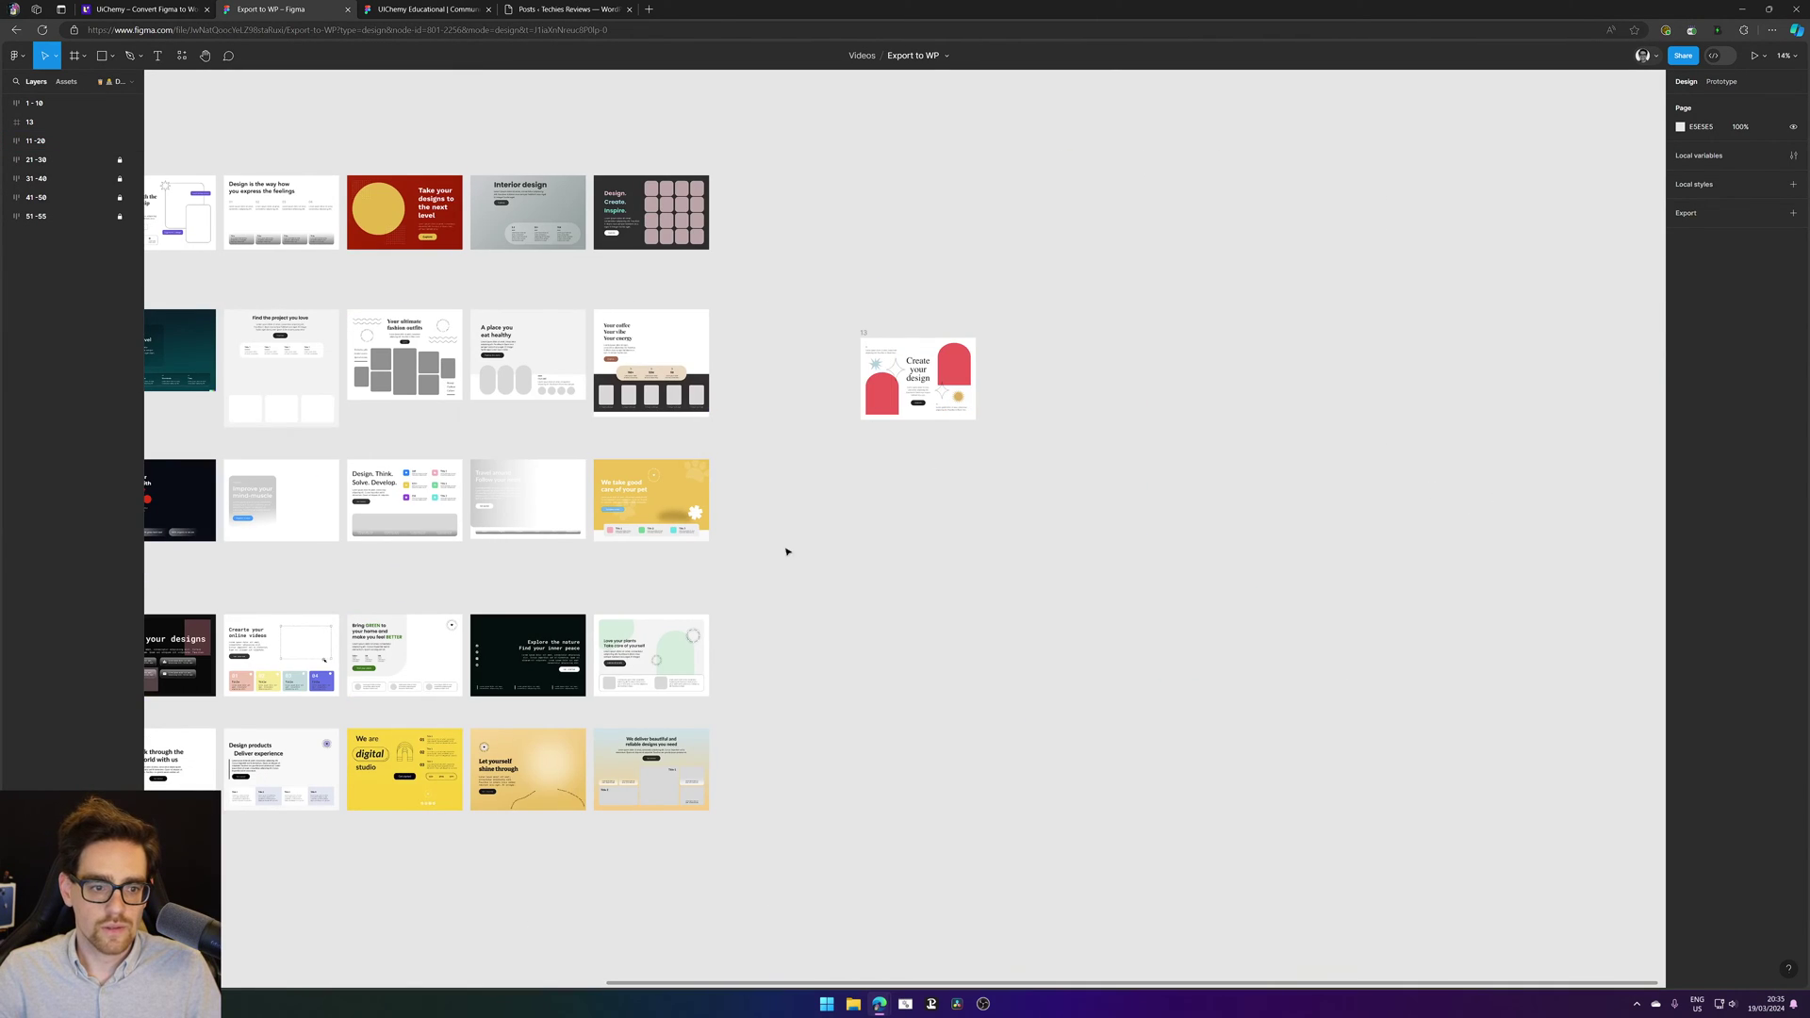
pyautogui.moveTo(787, 551); pyautogui.dragTo(1128, 619)
pyautogui.hscroll(-3, 1098, 579)
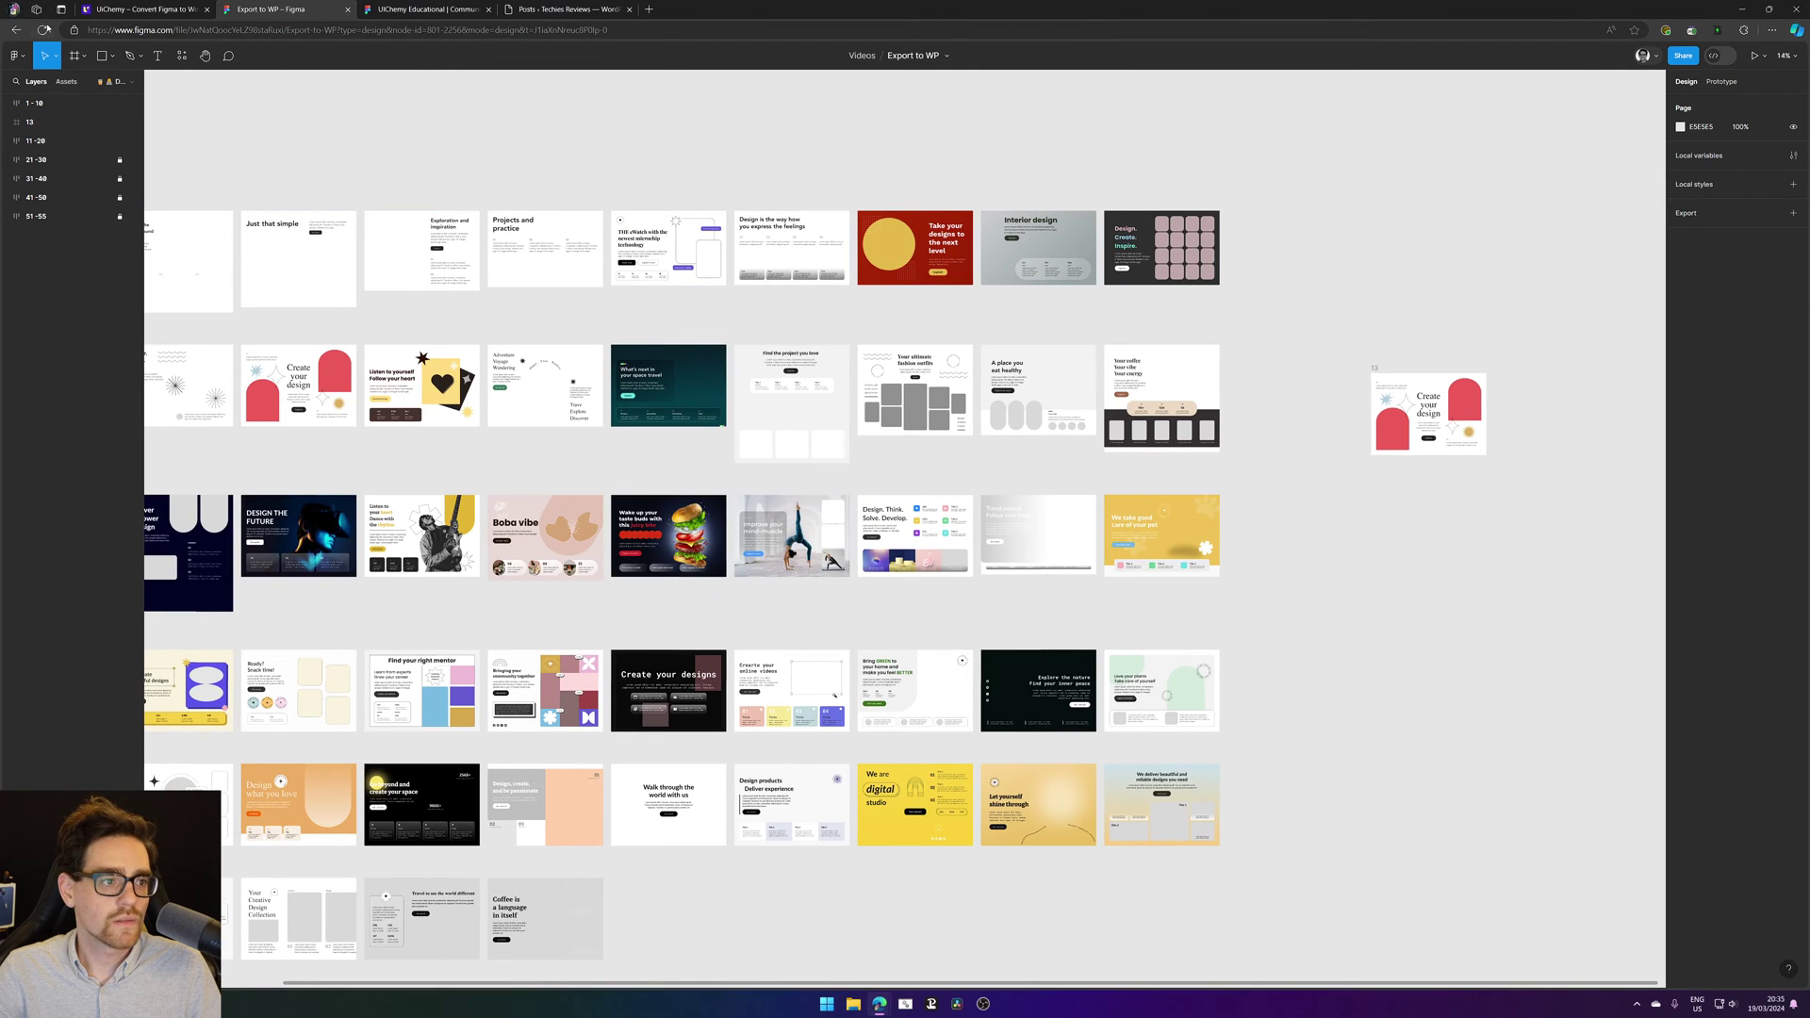
pyautogui.click(44, 29)
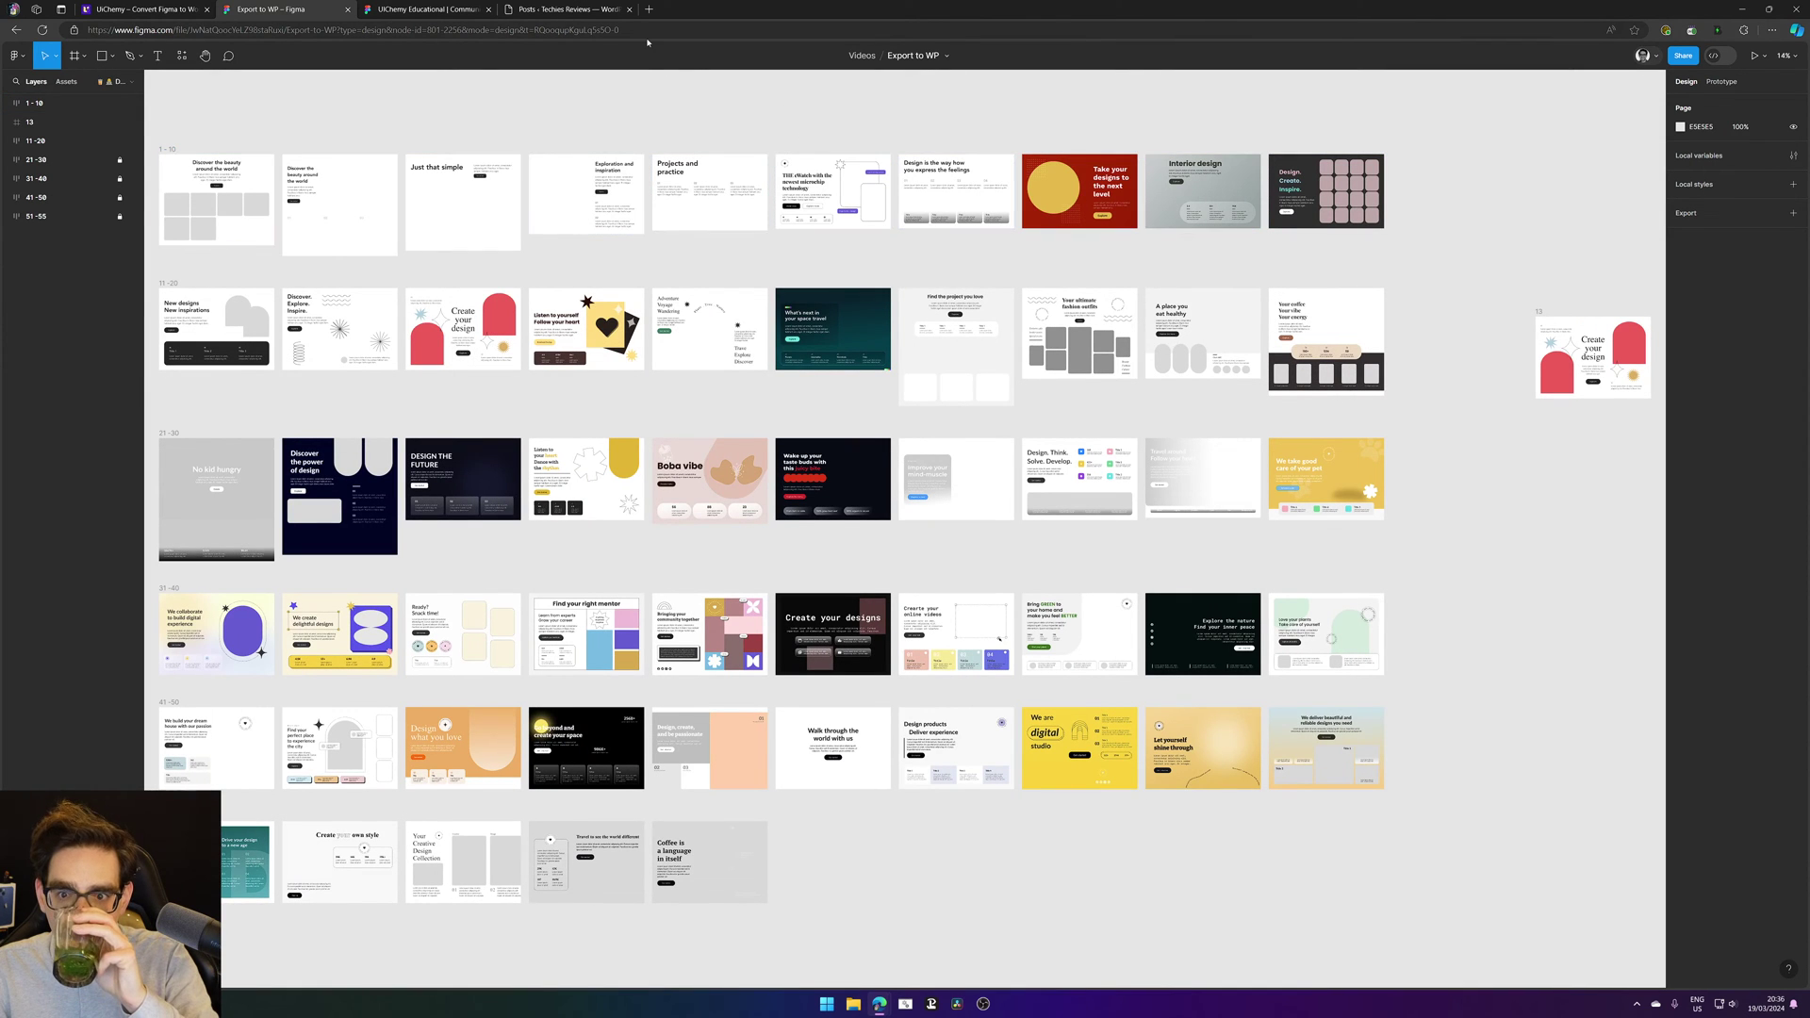
pyautogui.hscroll(5, 1446, 493)
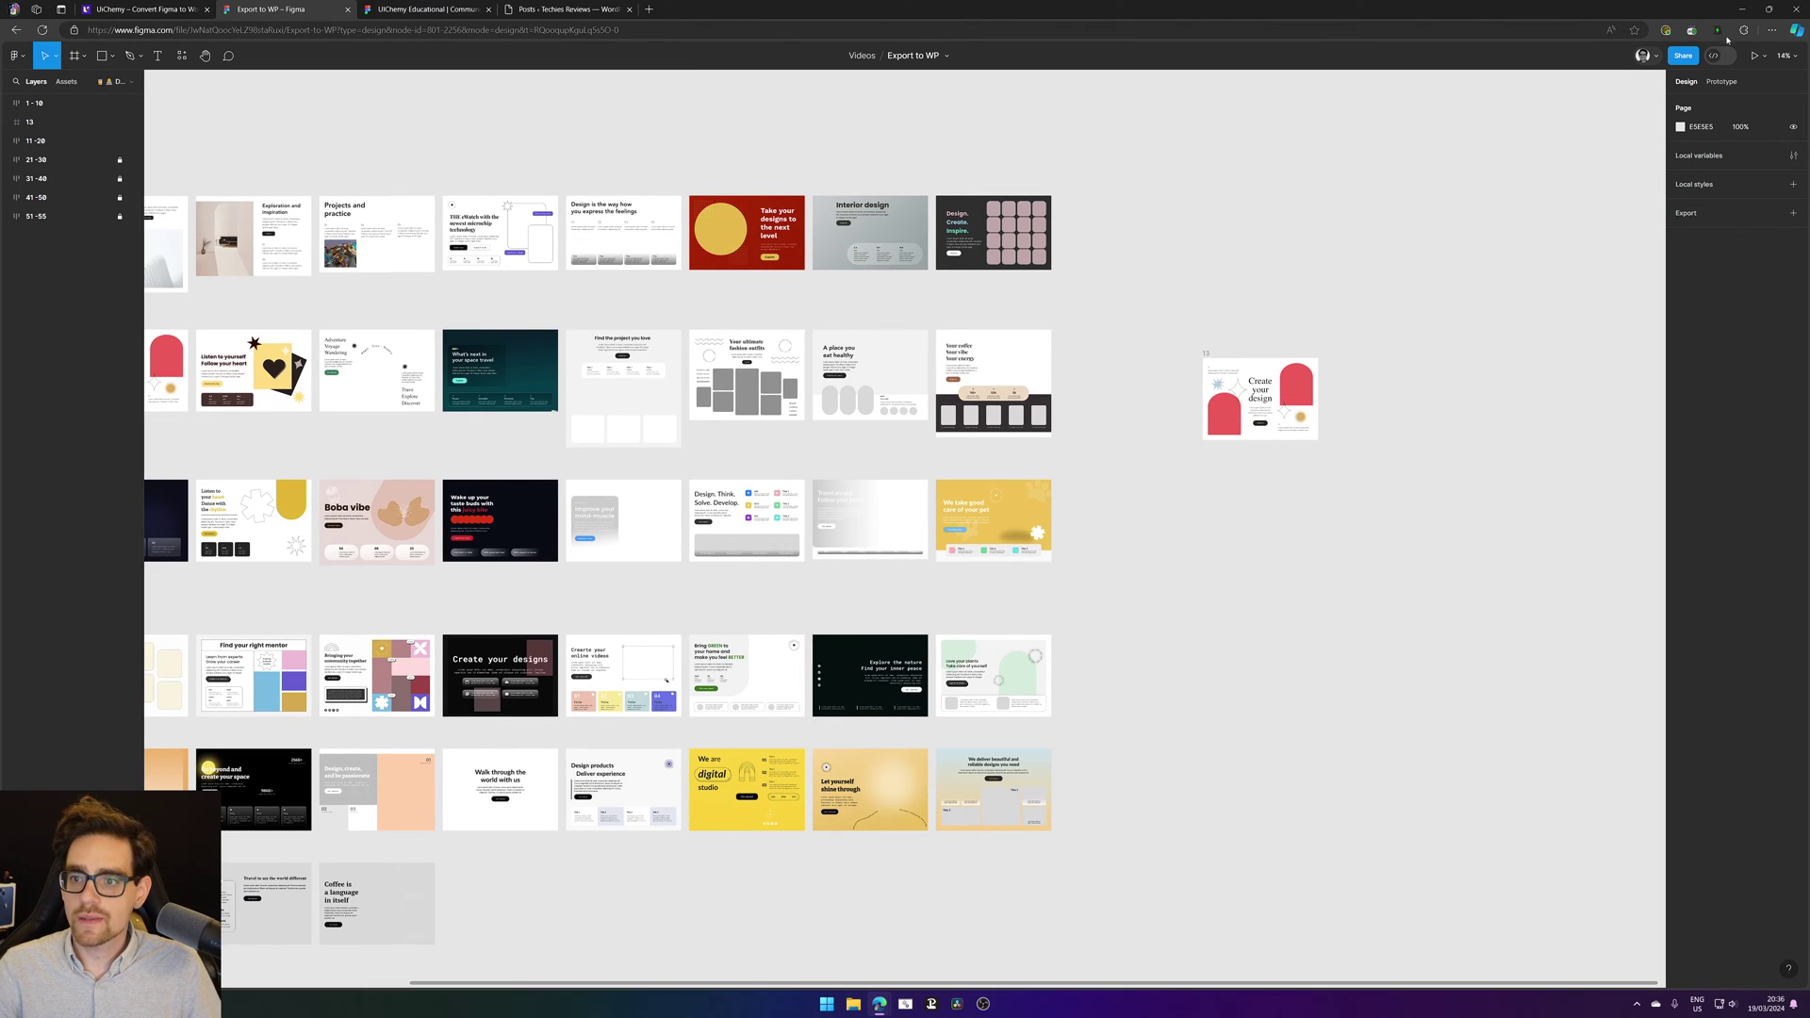
pyautogui.click(1302, 430)
pyautogui.hotkey('shift', '2')
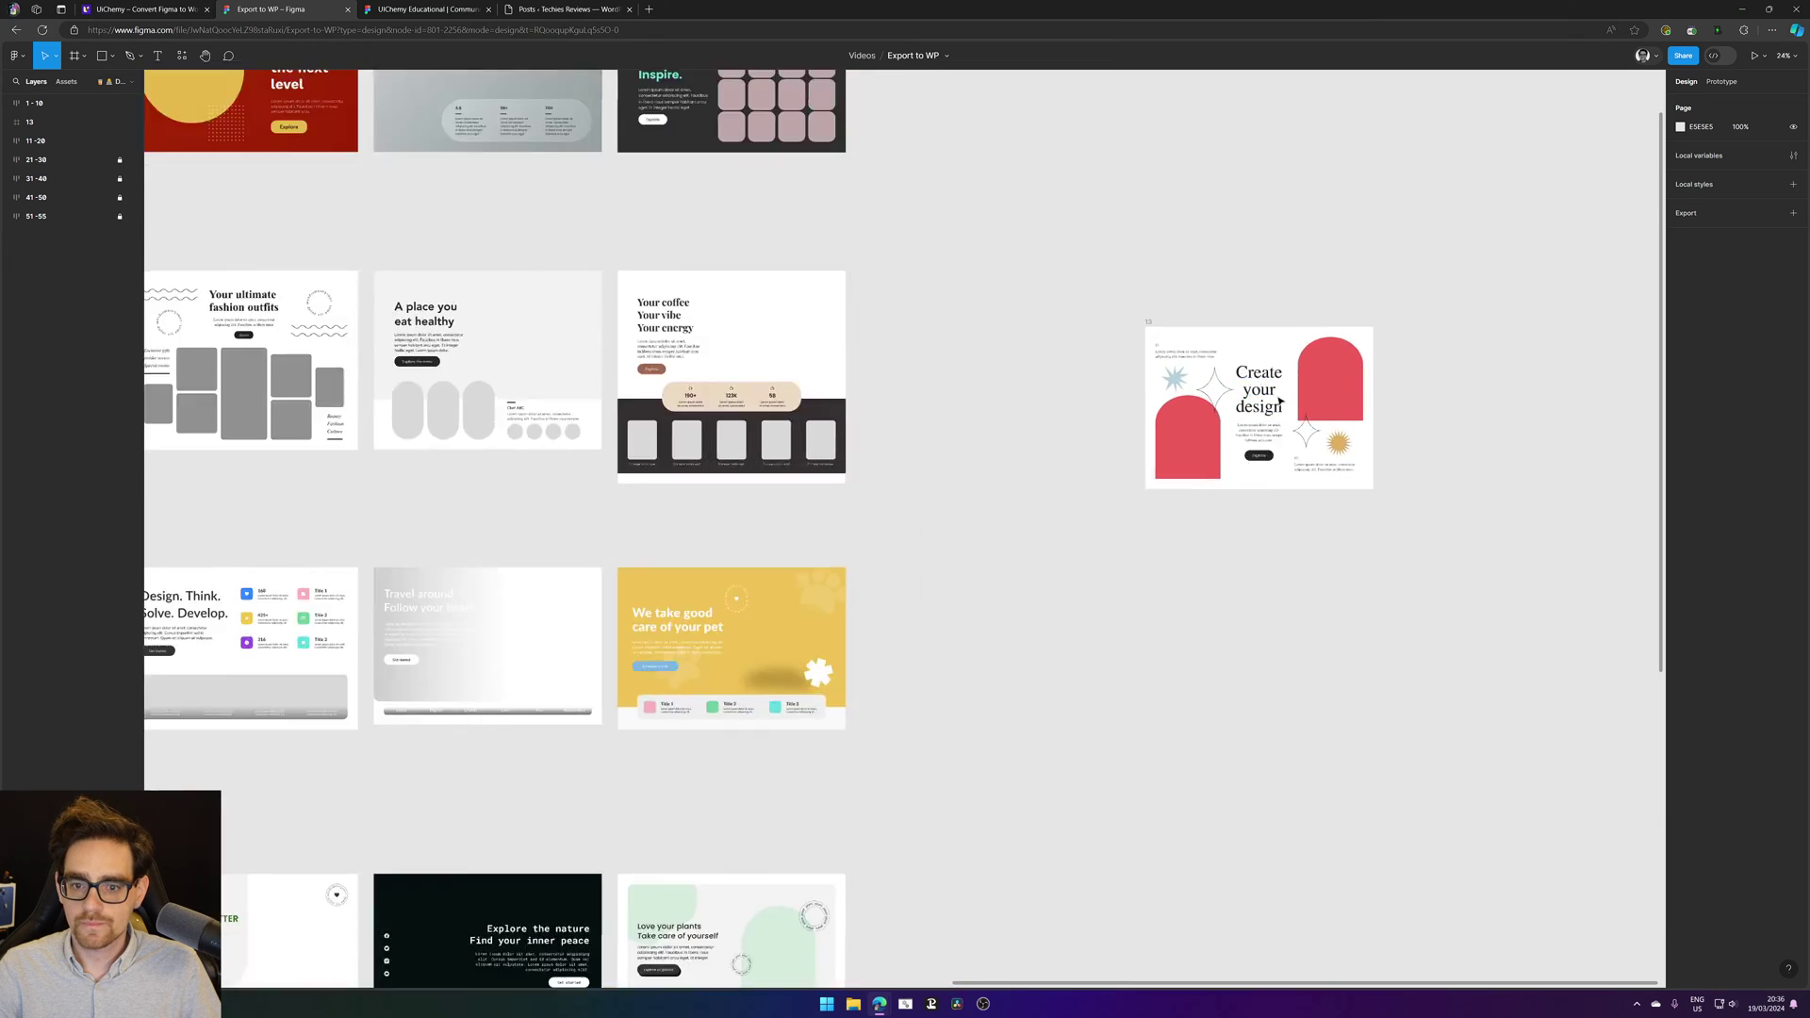
pyautogui.moveTo(1159, 627); pyautogui.dragTo(747, 658)
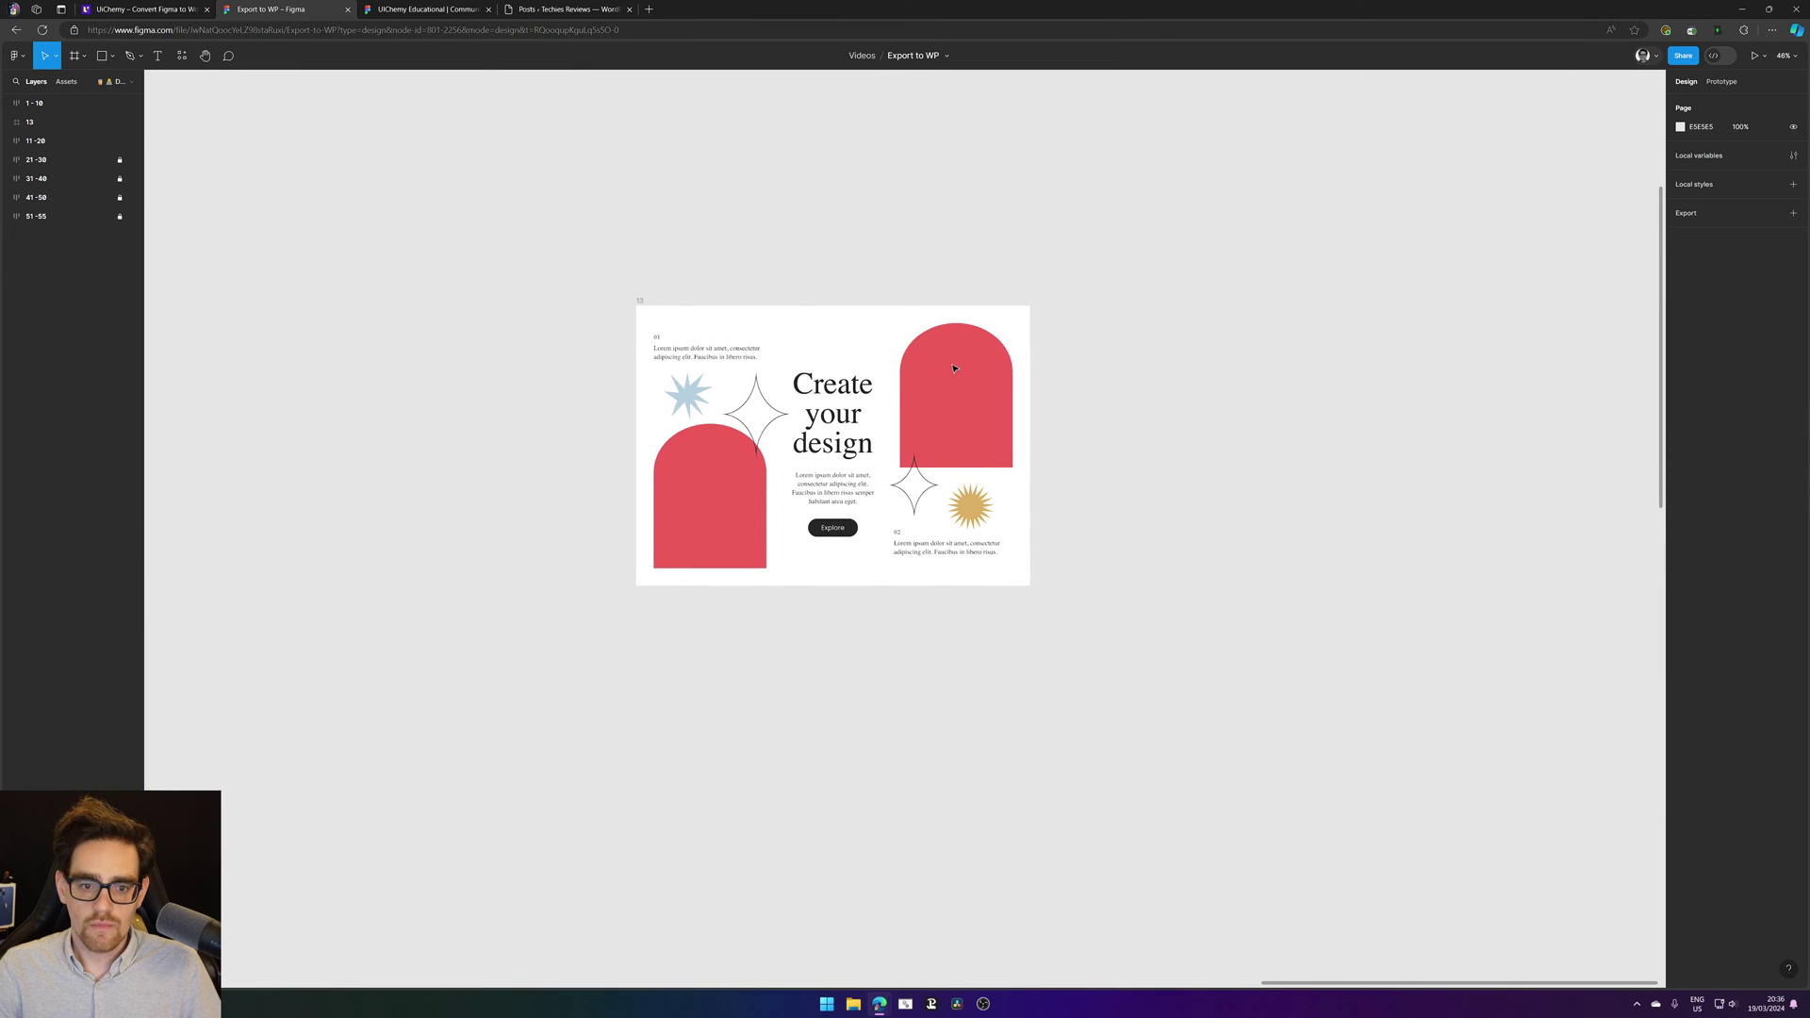
pyautogui.click(42, 29)
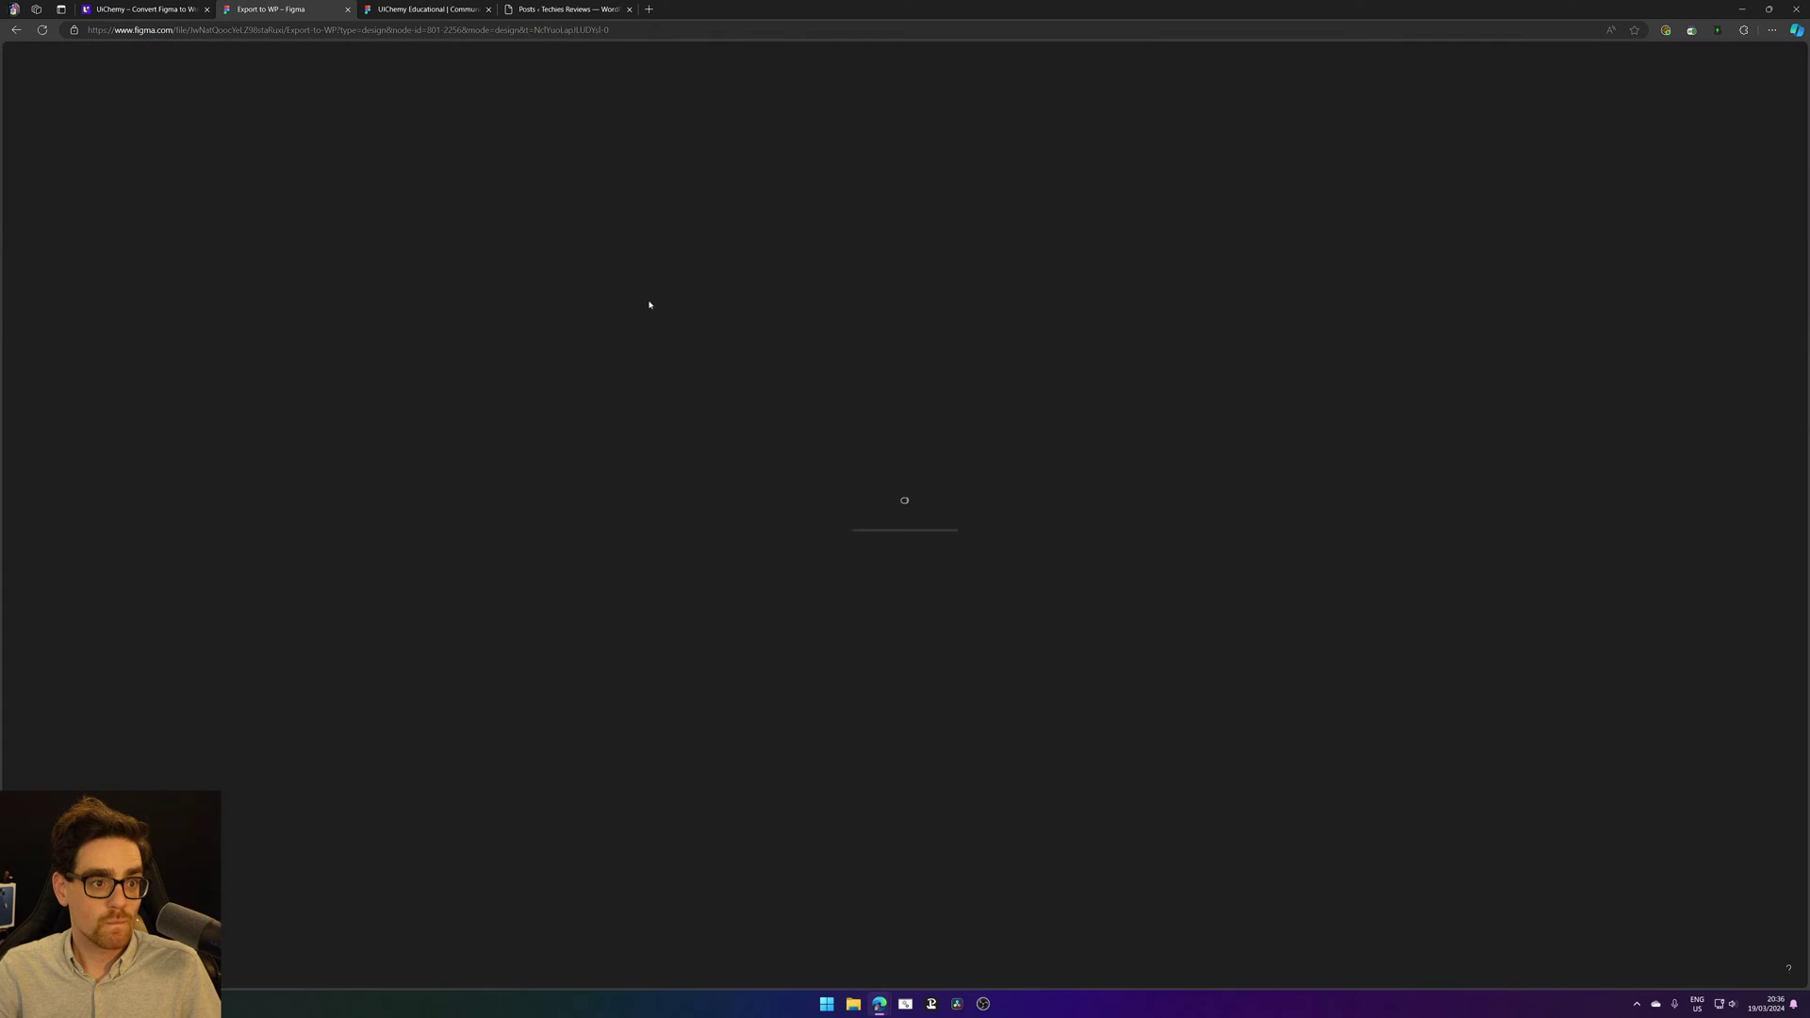
pyautogui.hscroll(10, 834, 362)
pyautogui.scroll(5, 665, 400)
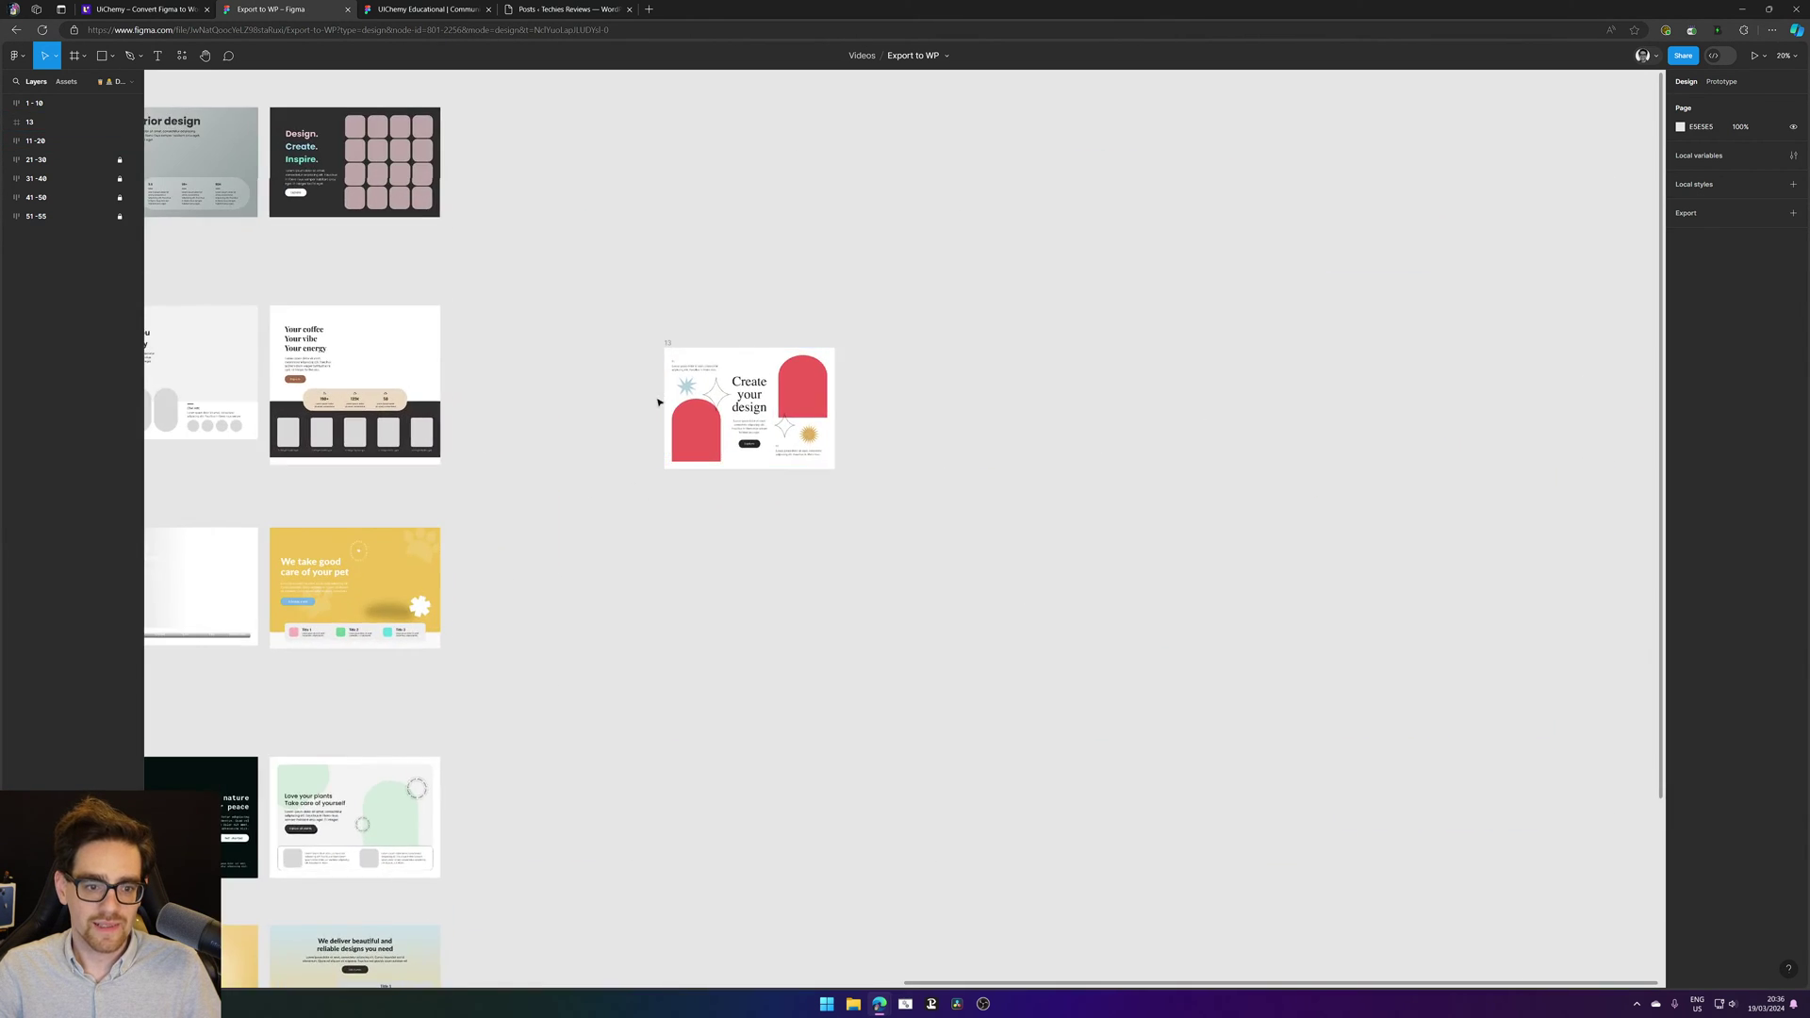
pyautogui.hscroll(3, 775, 500)
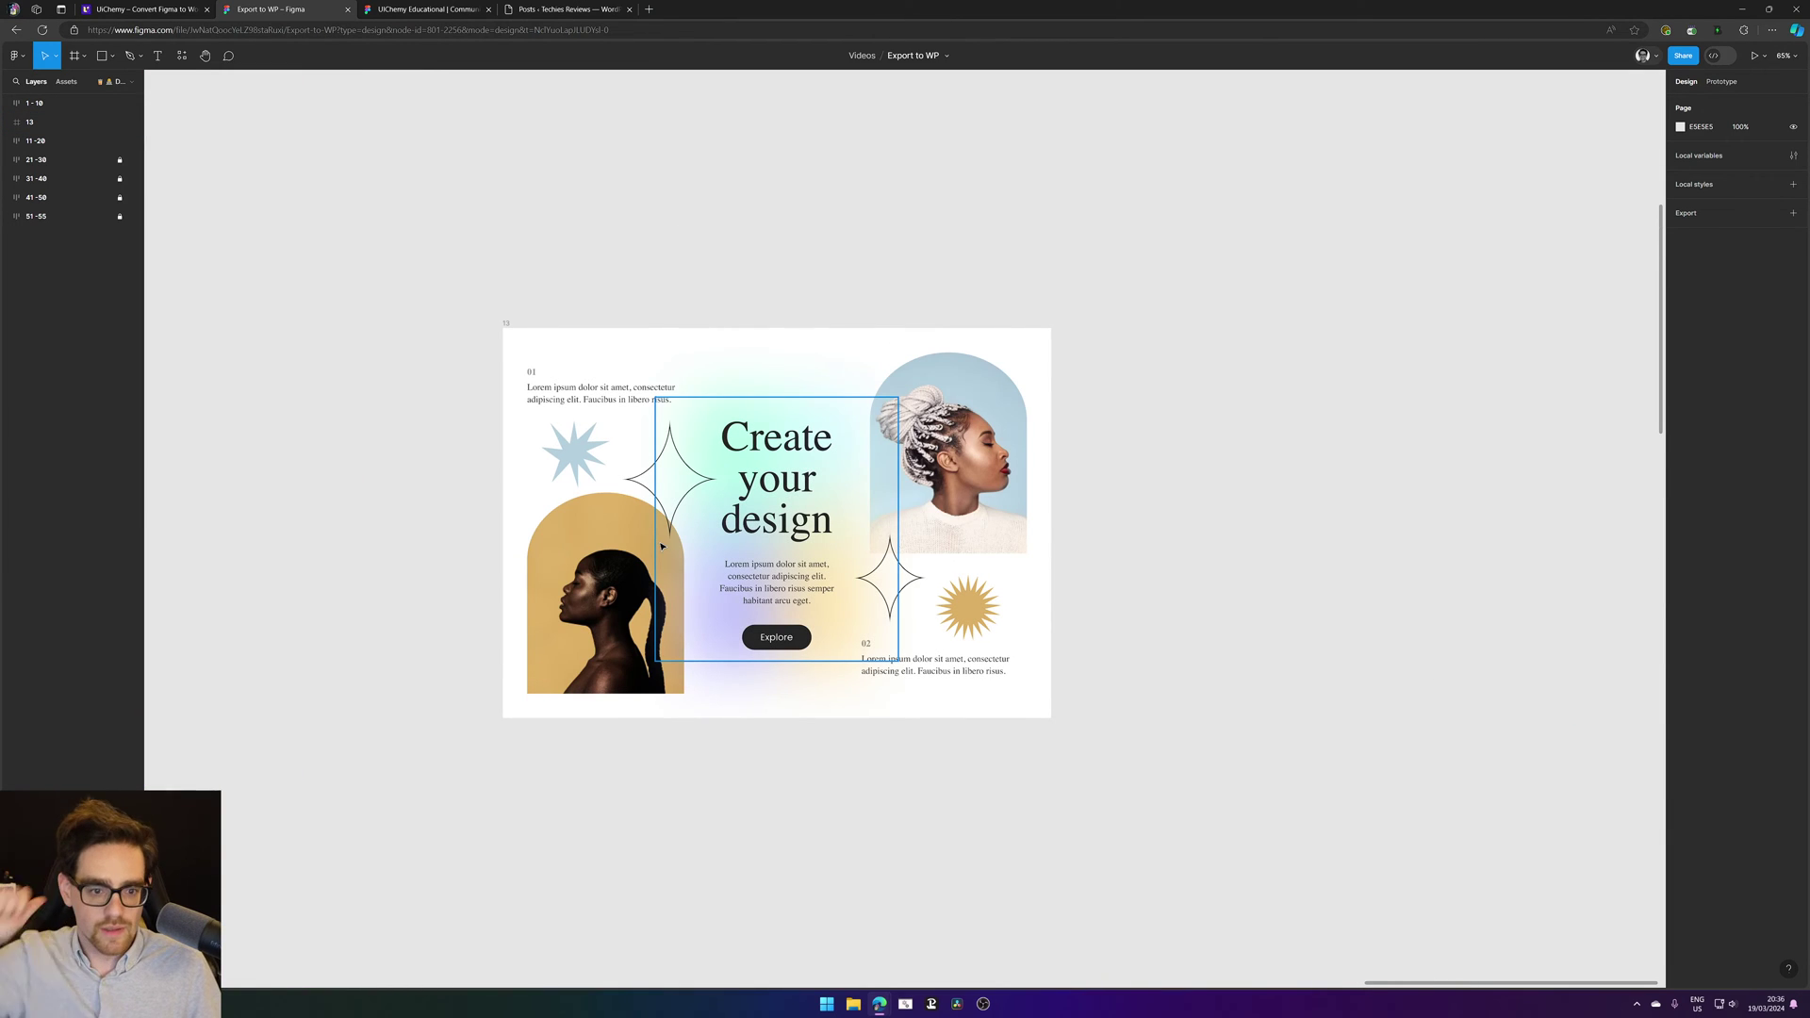
# Step: Try auto layout on frame 13 with top-centre alignment and a horizontal gap of 0
pyautogui.click(732, 512)
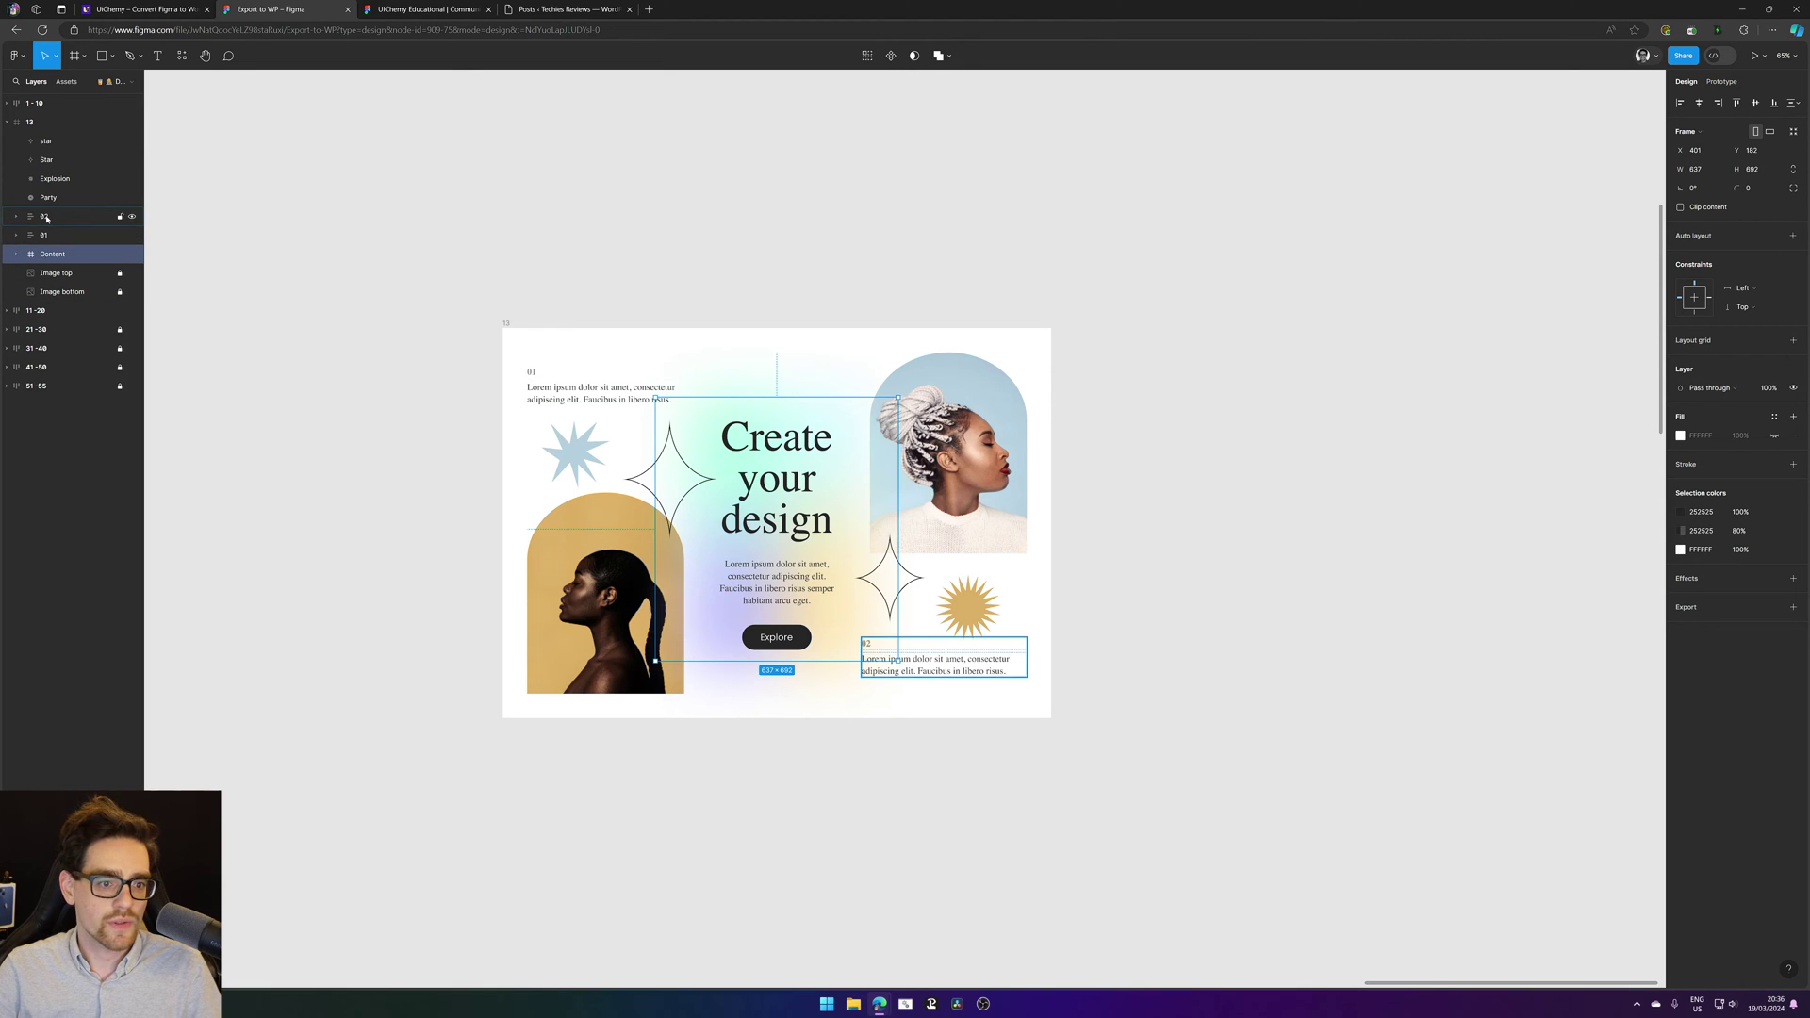
pyautogui.click(53, 123)
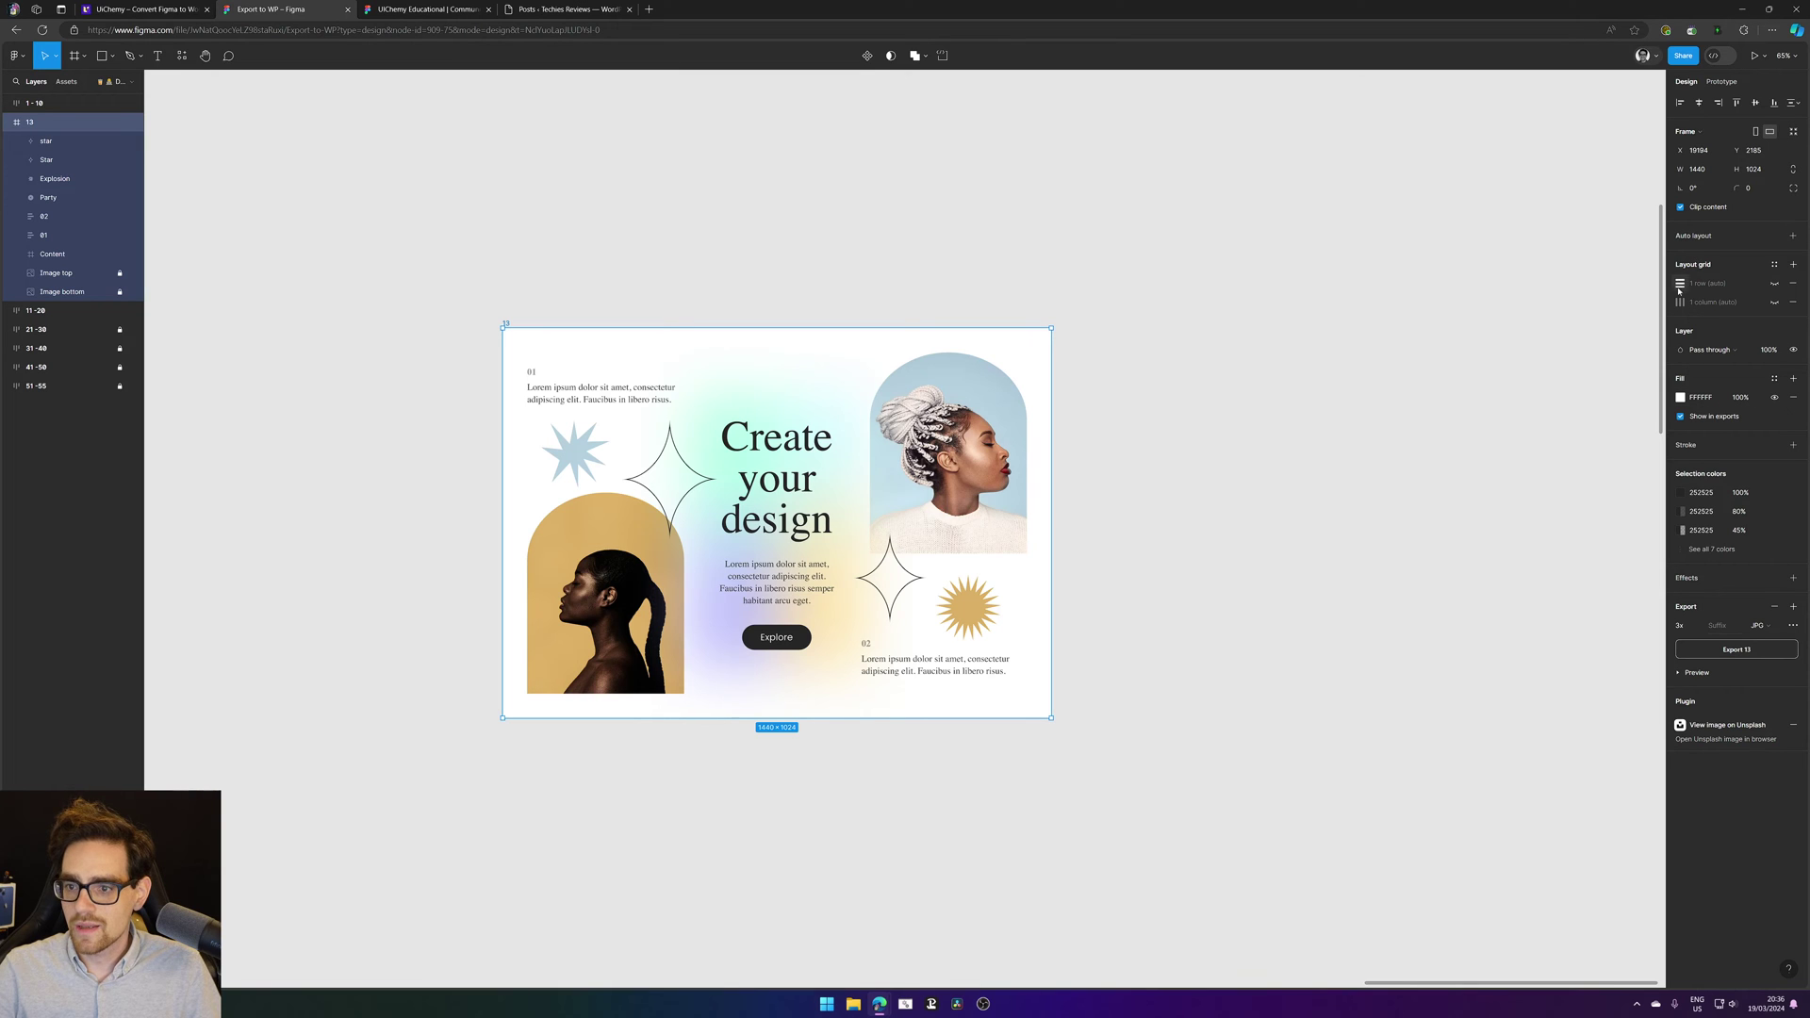
pyautogui.click(1688, 240)
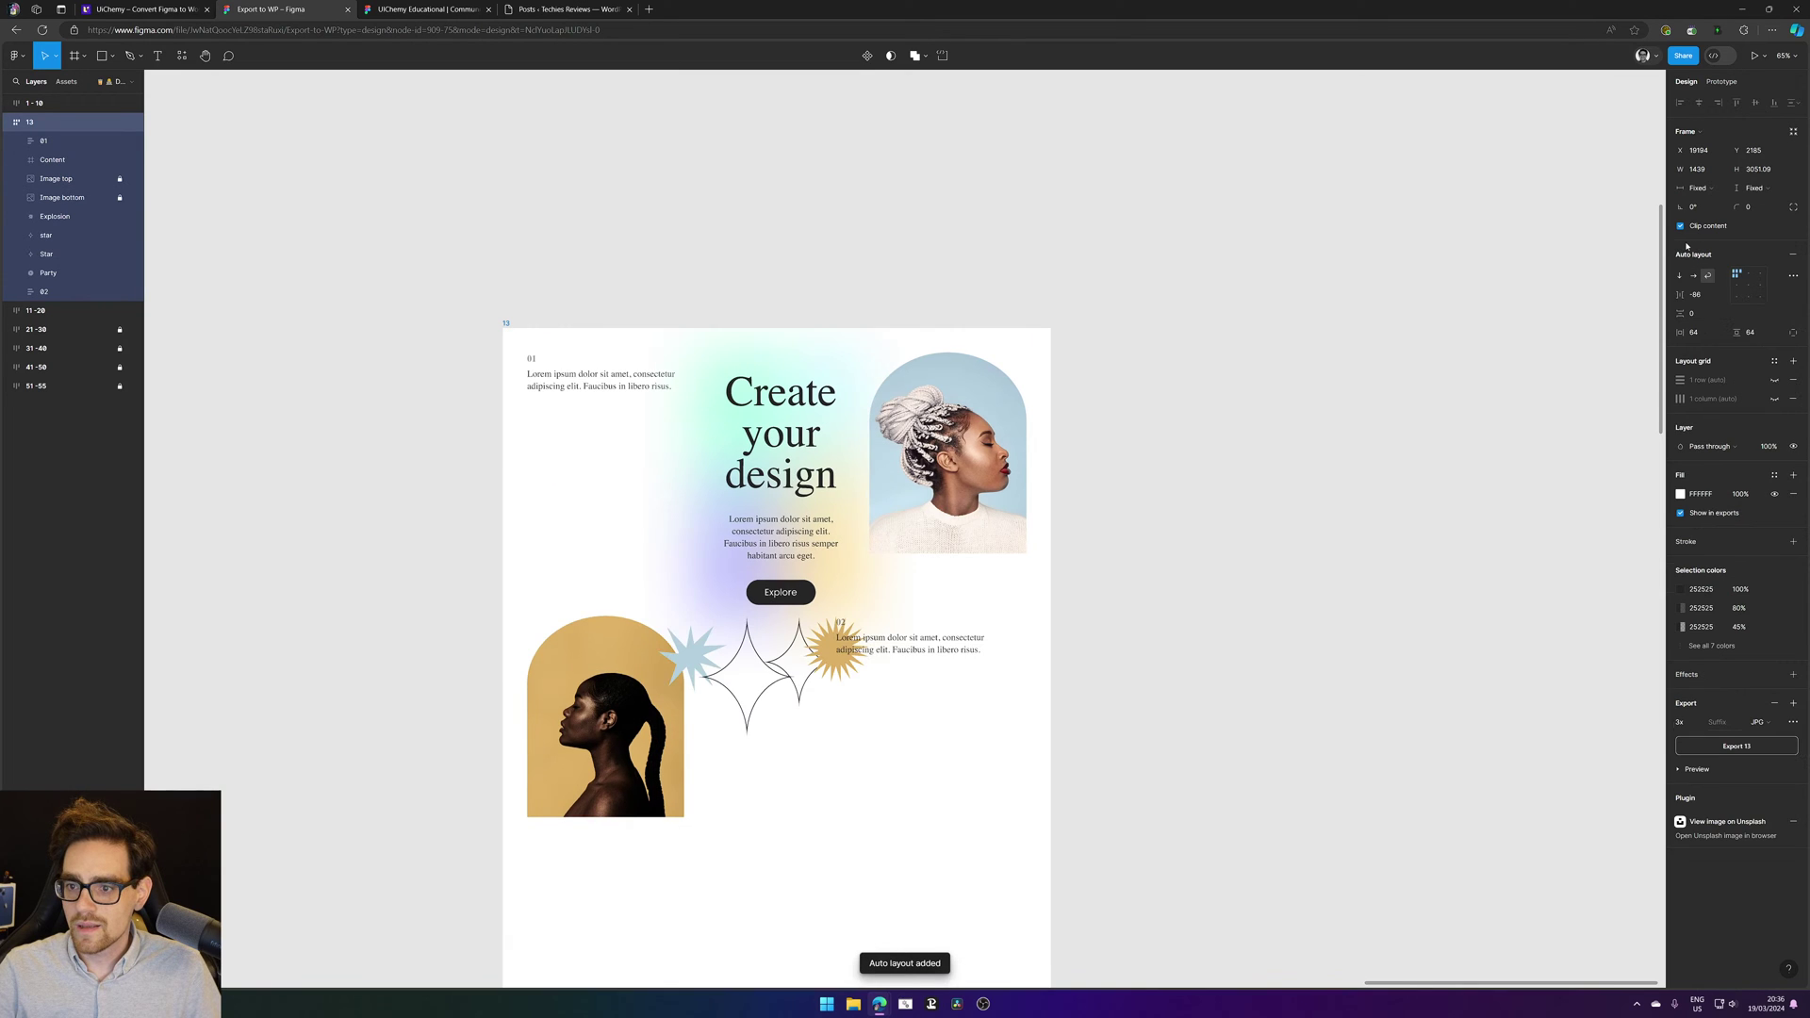
pyautogui.click(1747, 275)
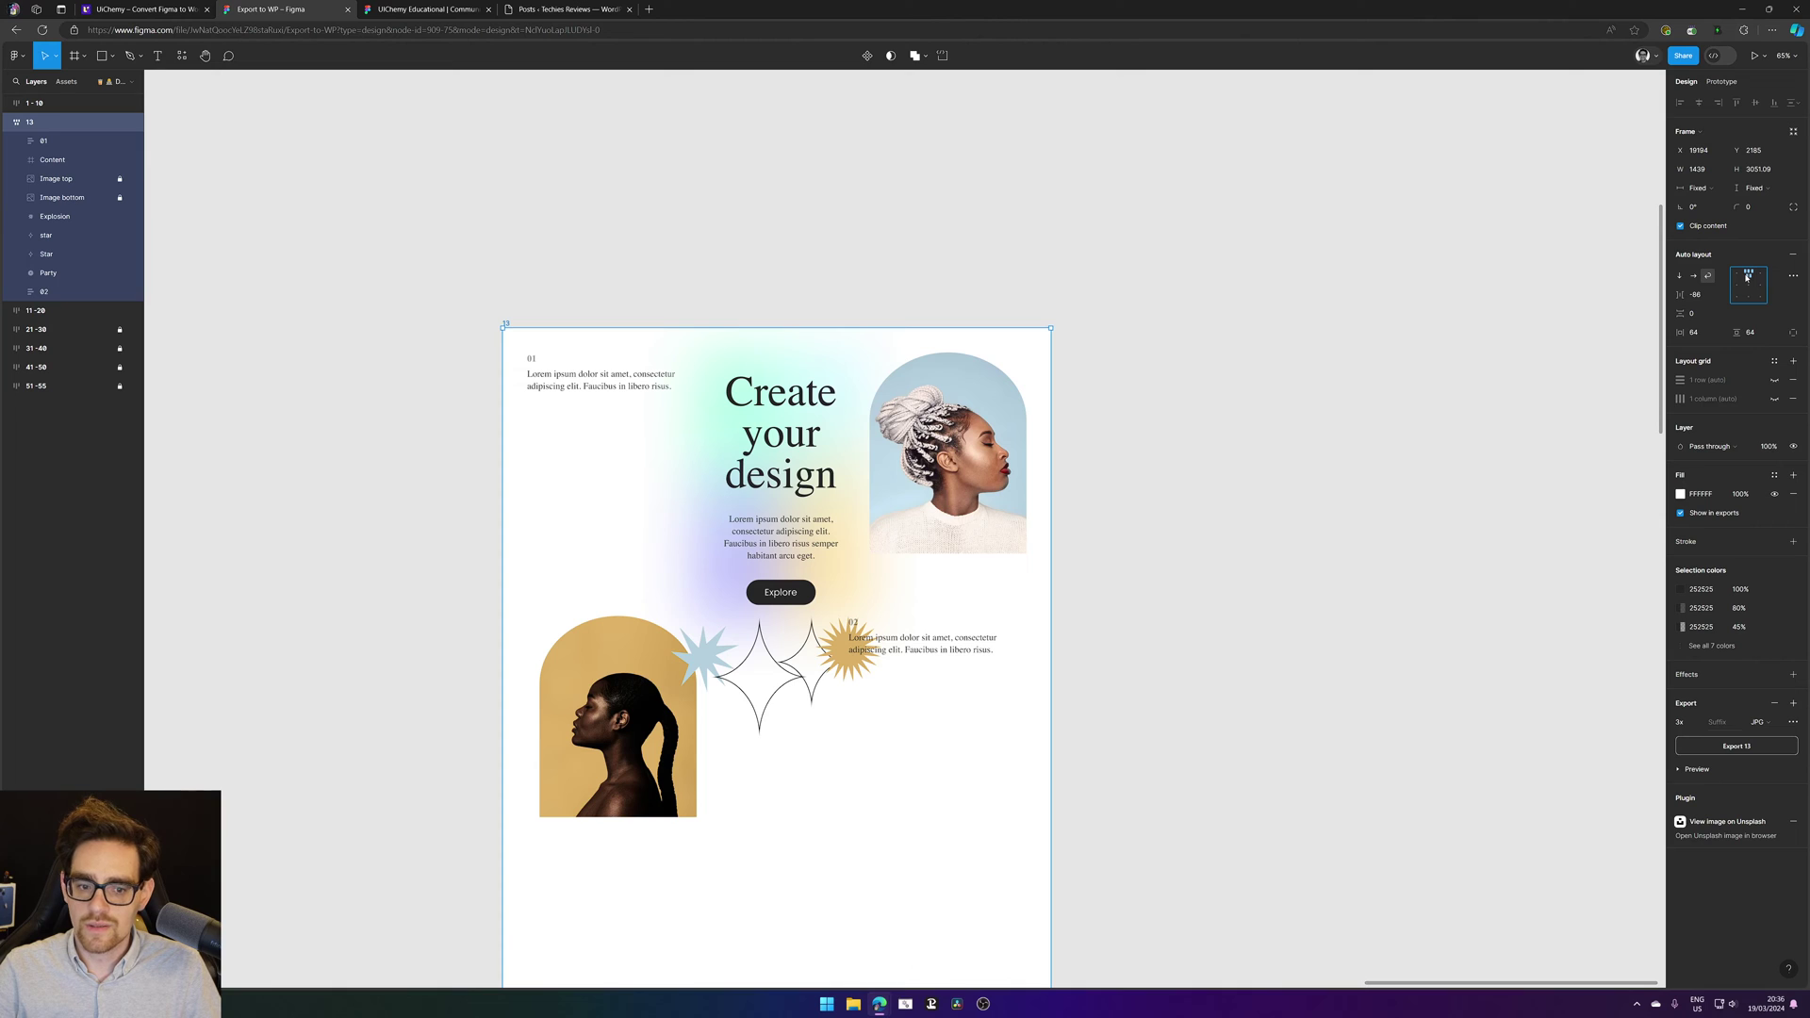
pyautogui.click(1694, 295)
pyautogui.write('0')
pyautogui.press('Return')
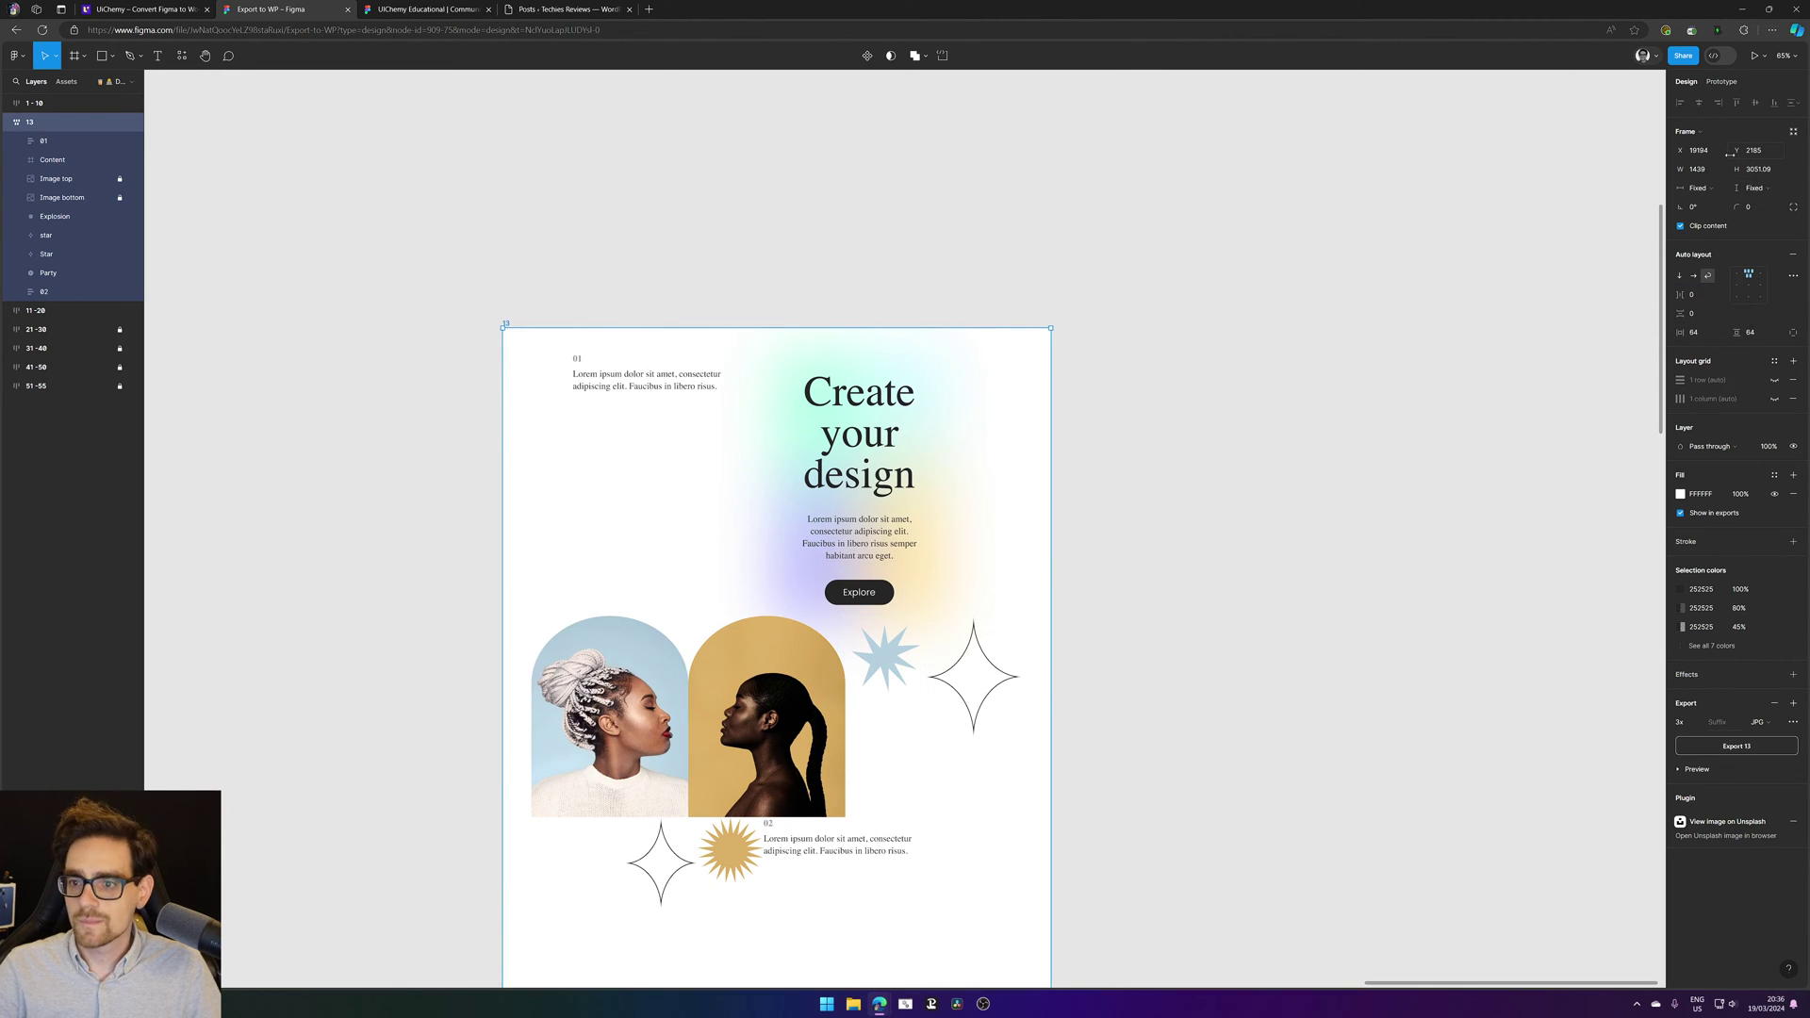
# Step: Try making frame 13's height hug its contents, and select the 01 text block
pyautogui.click(1776, 189)
pyautogui.click(1775, 203)
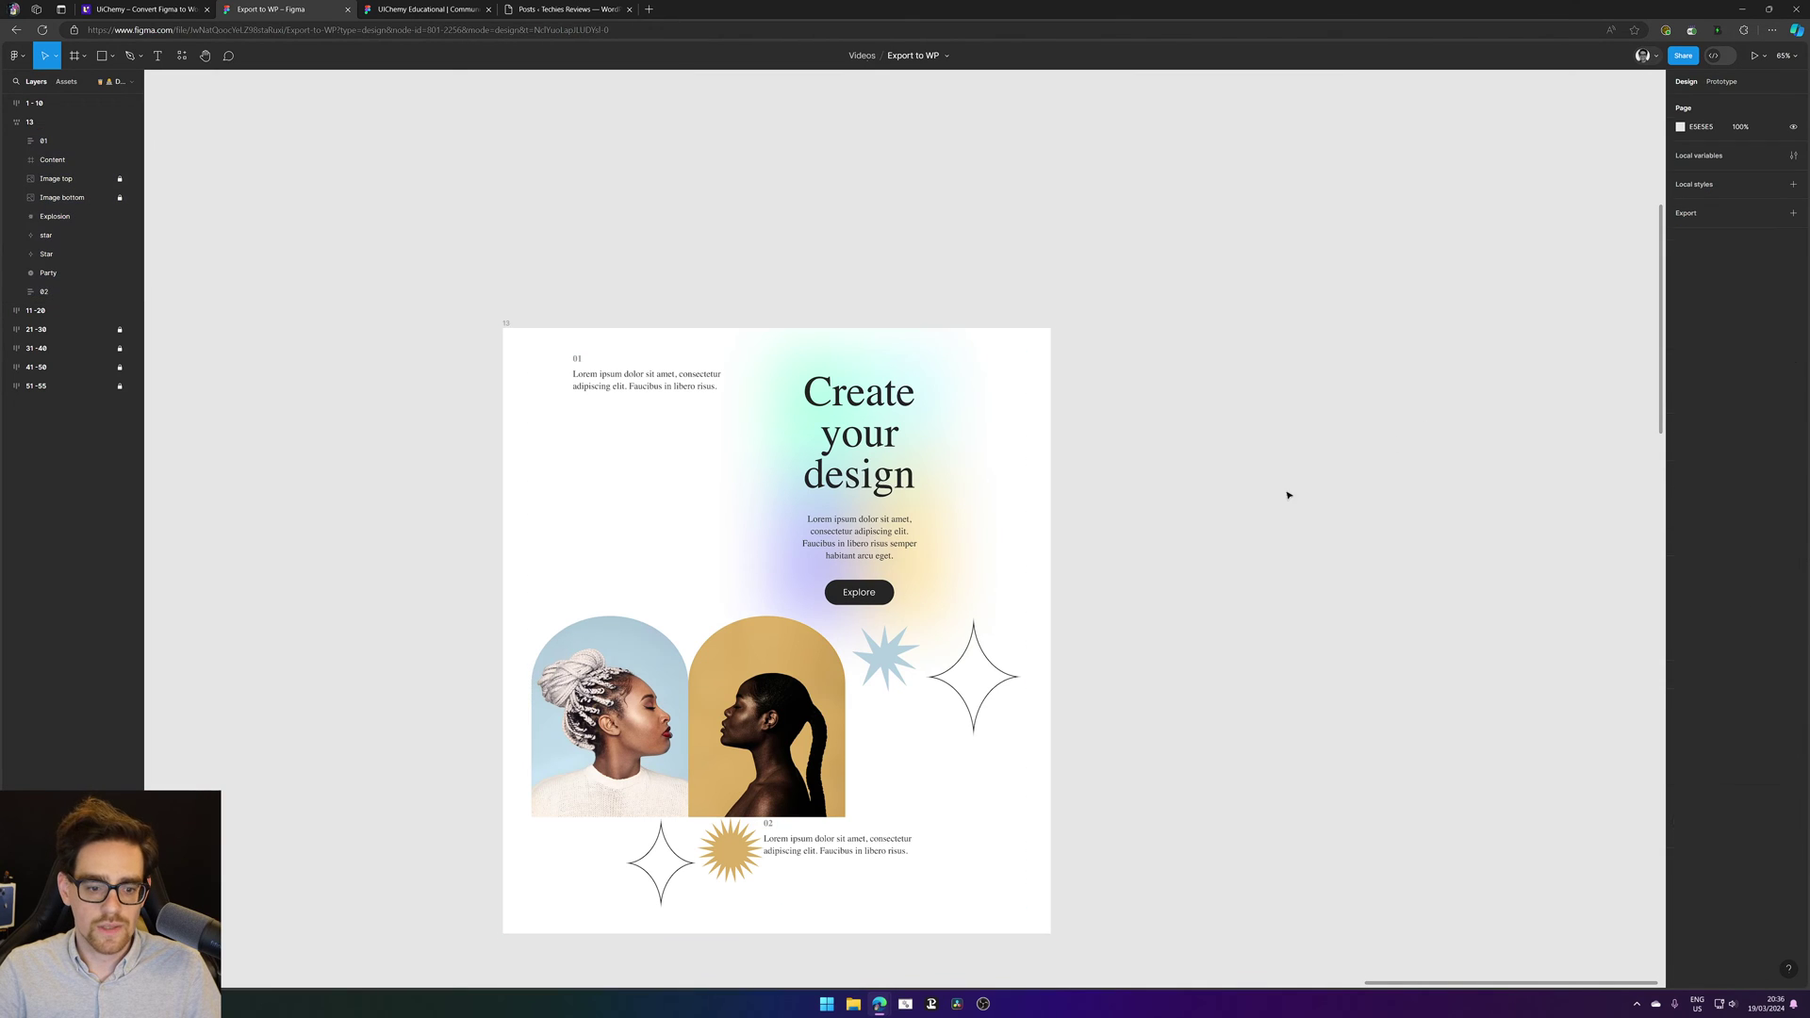
pyautogui.click(1396, 443)
pyautogui.scroll(-3, 1172, 456)
pyautogui.hscroll(-2, 1172, 456)
pyautogui.click(777, 241)
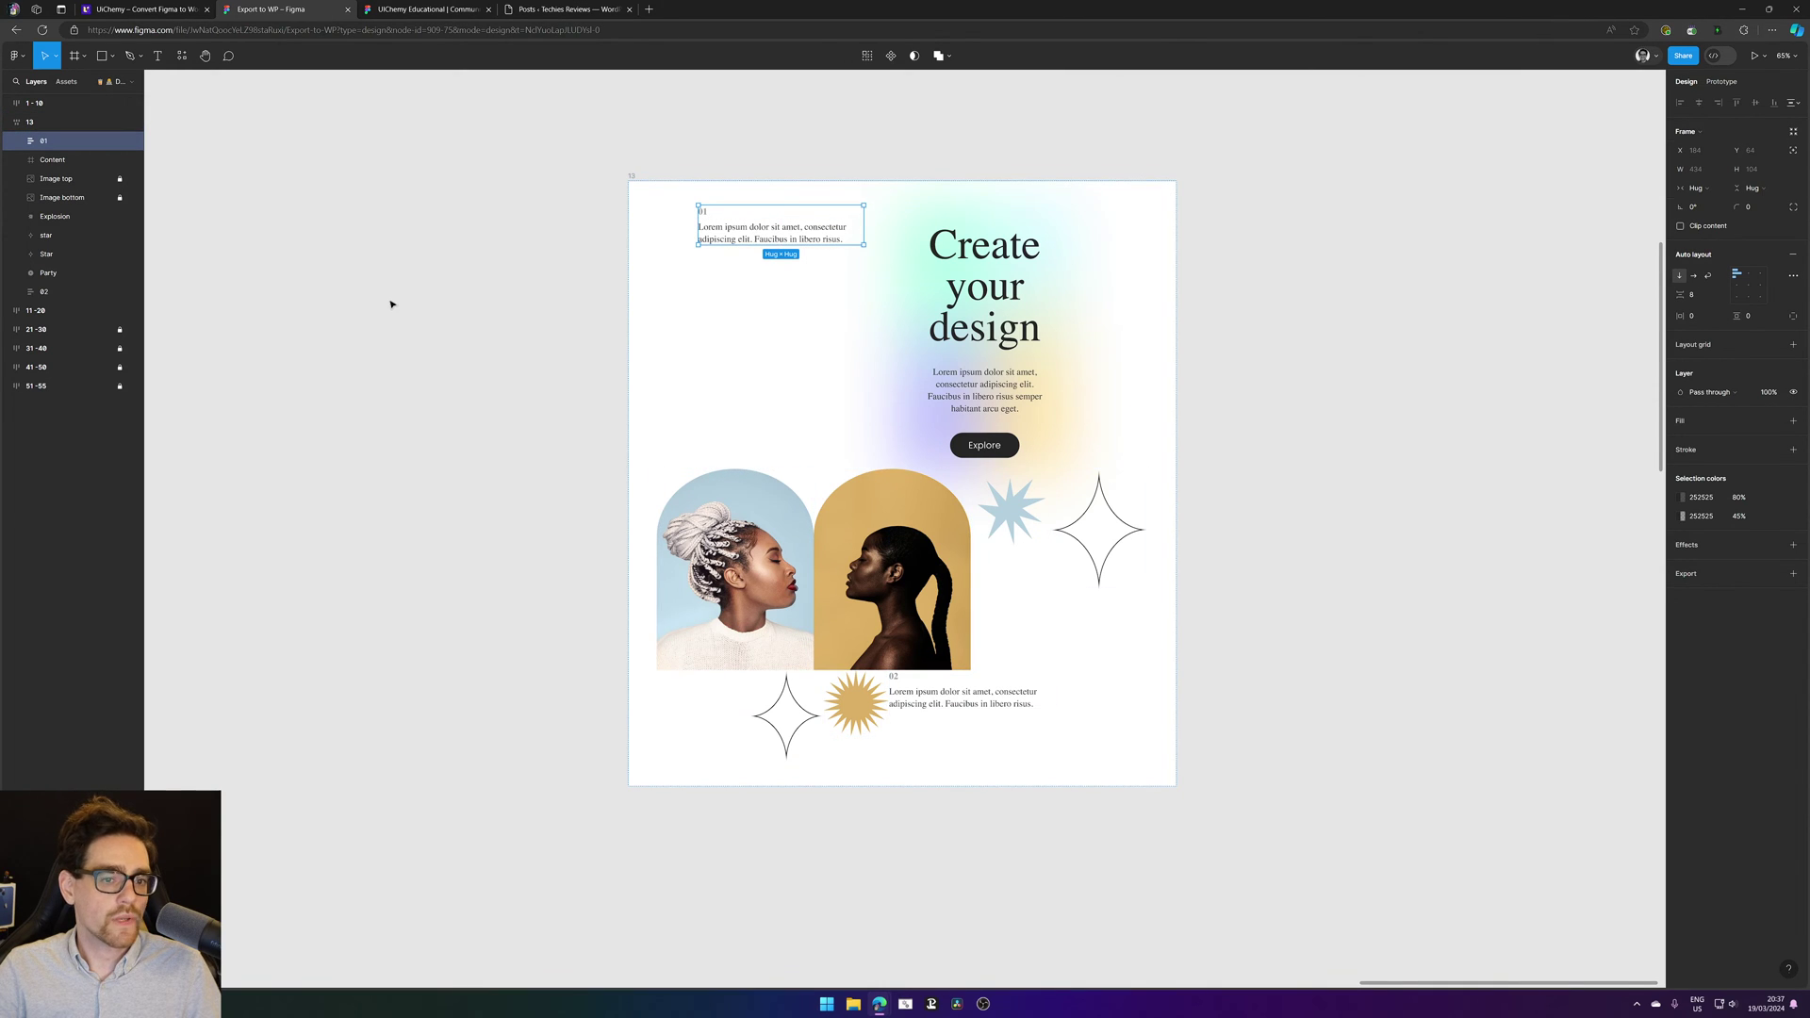
# Step: Undo the auto layout, alignment, gap and height changes on frame 13, then deselect it
pyautogui.hotkey('ctrl', 'z')
pyautogui.hotkey('ctrl', 'z')
pyautogui.hotkey('ctrl', 'z')
pyautogui.hotkey('ctrl', 'z')
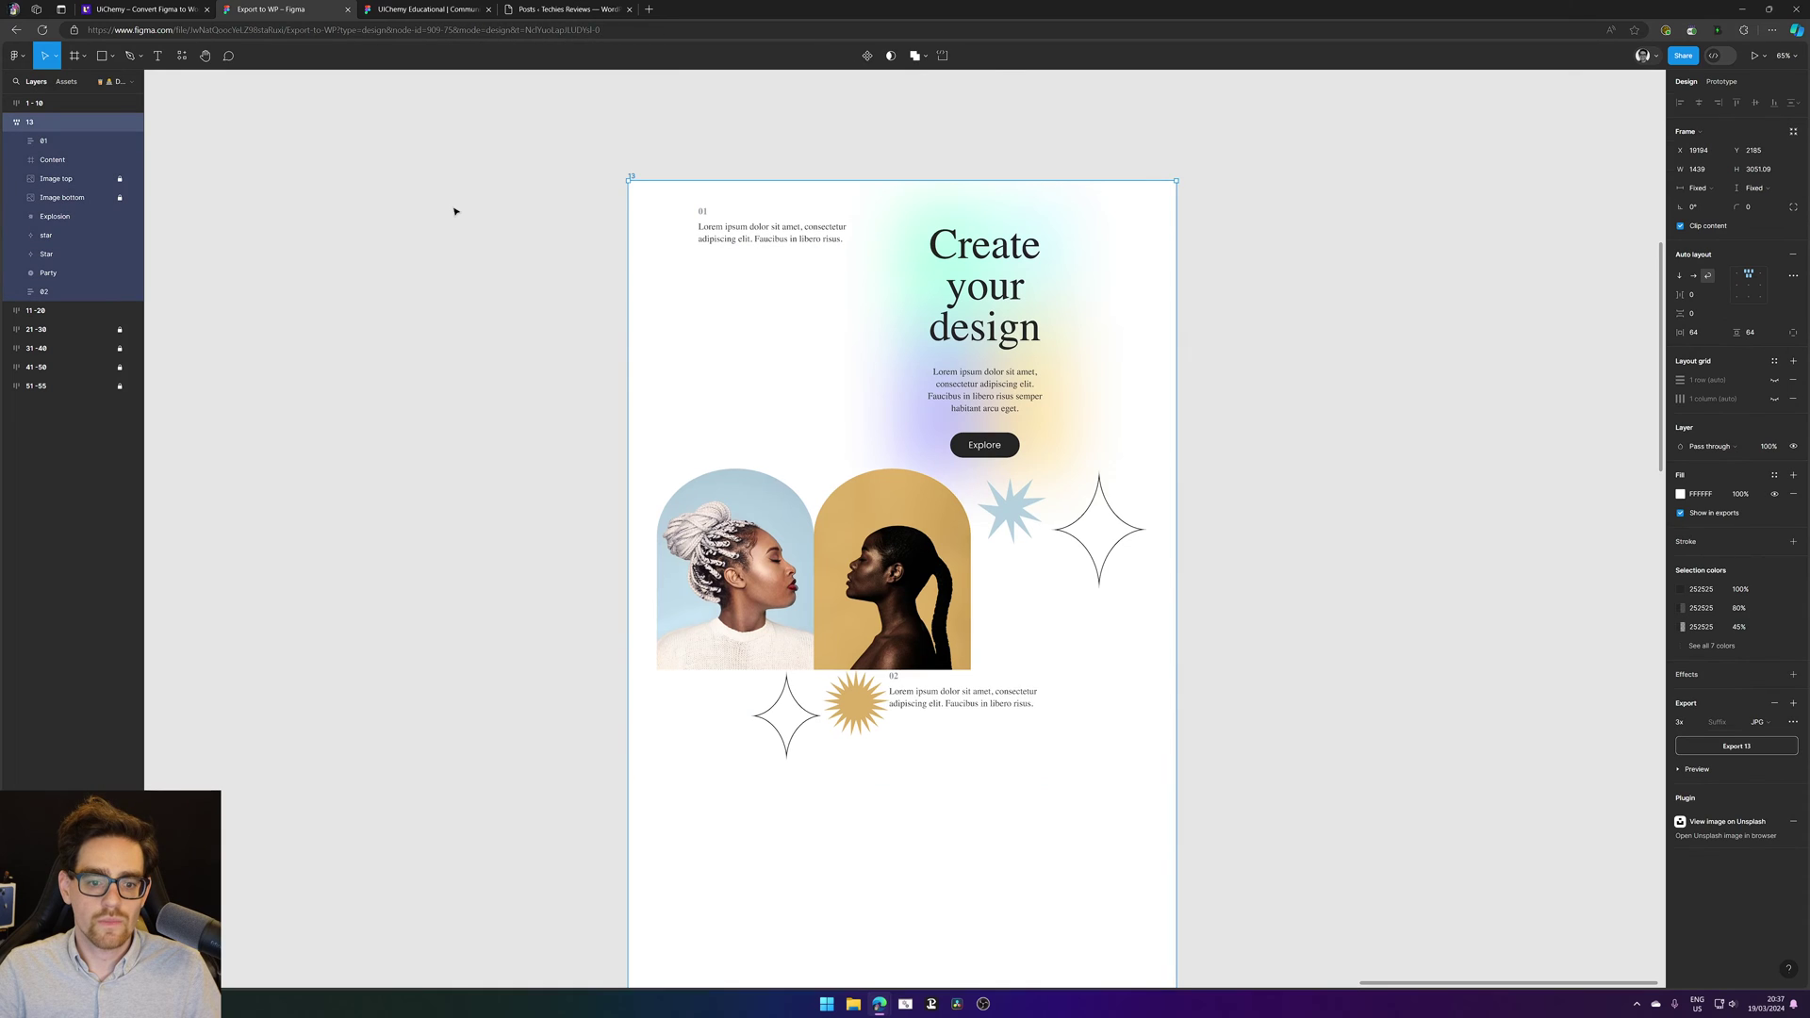
pyautogui.hotkey('ctrl', 'z')
pyautogui.hotkey('ctrl', 'z')
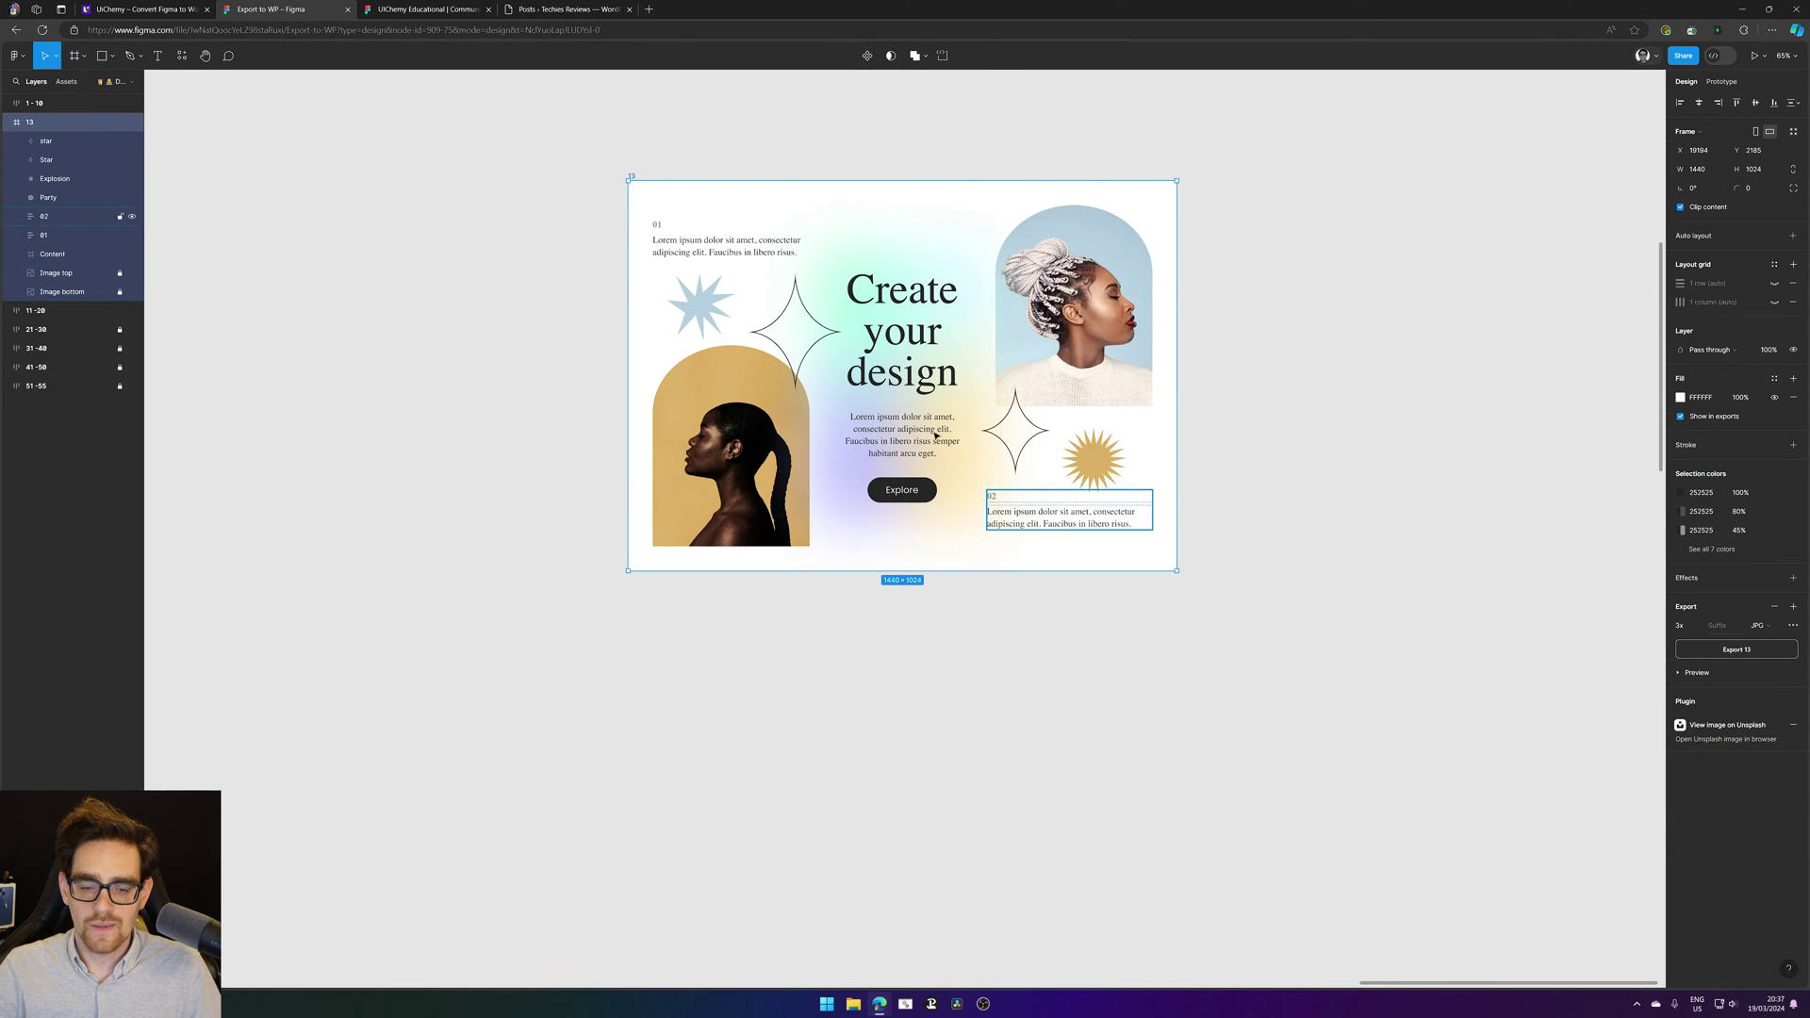
pyautogui.click(1063, 383)
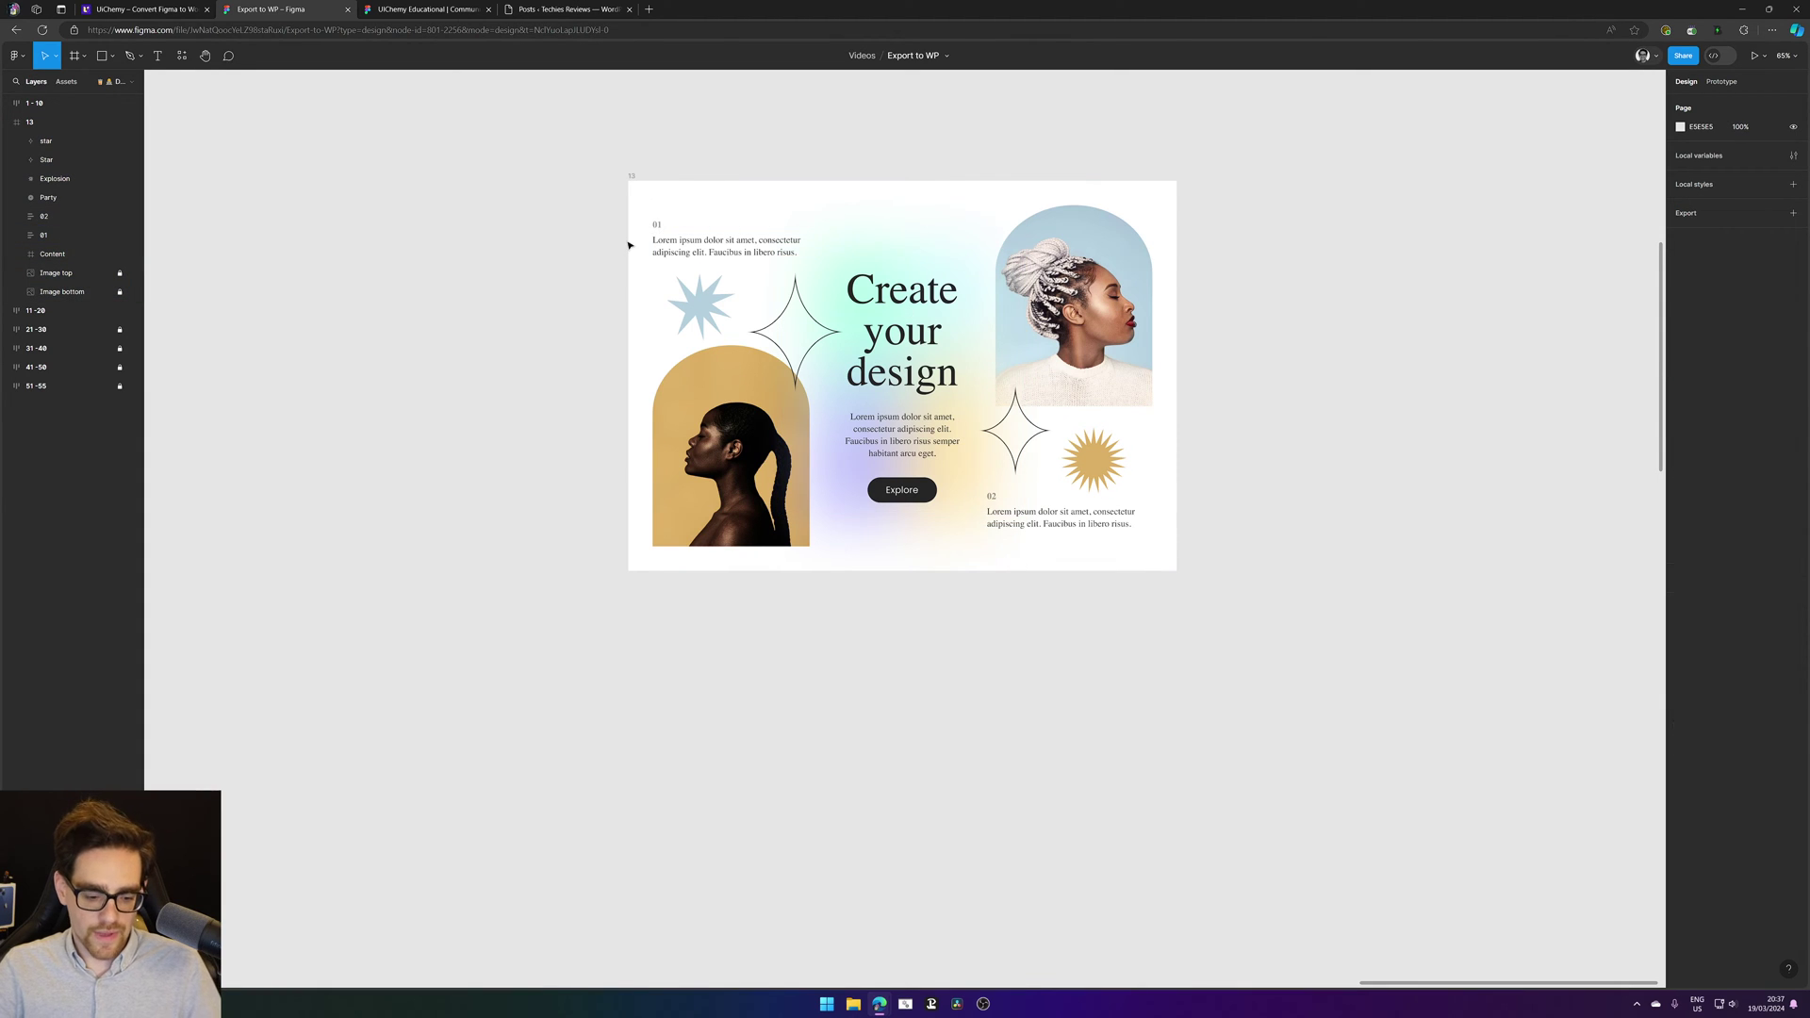
# Step: Draw a rectangle about 434 × 150 over the 01 text block and set its fill opacity to 0%
pyautogui.press('r')
pyautogui.moveTo(640, 207); pyautogui.dragTo(806, 265)
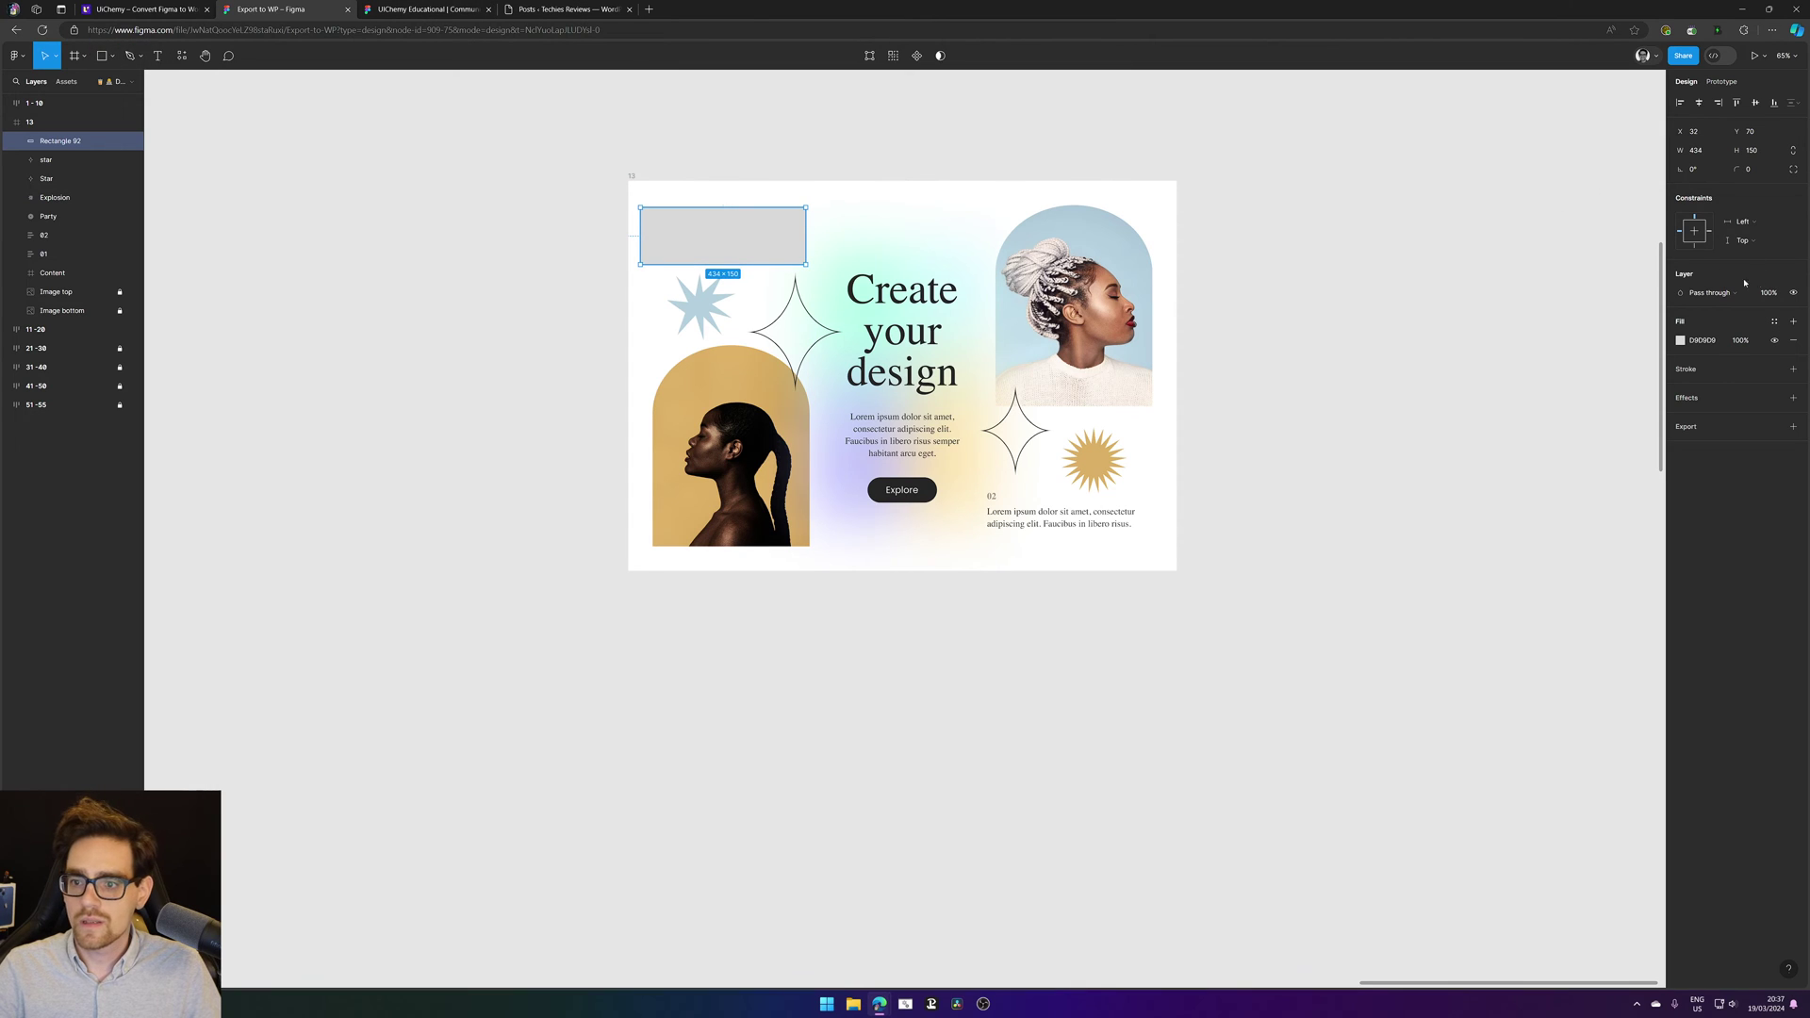
pyautogui.click(1680, 342)
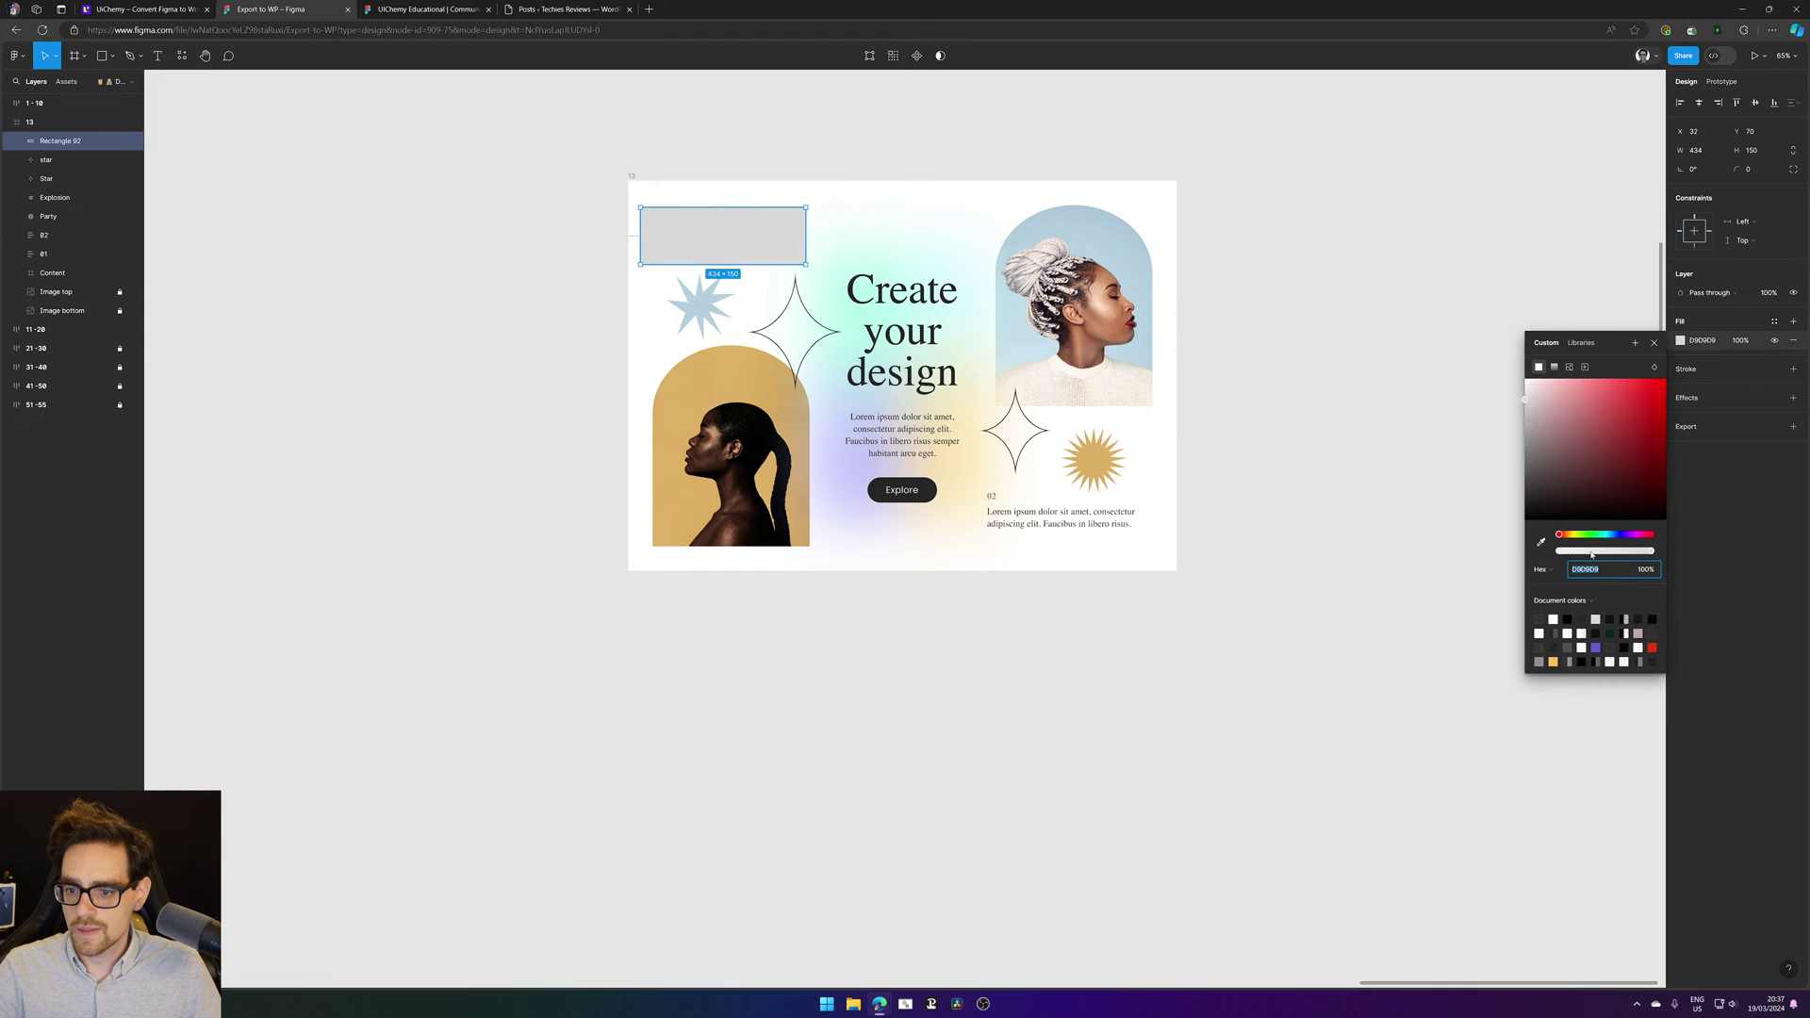
pyautogui.moveTo(1591, 554); pyautogui.dragTo(1557, 552)
pyautogui.click(1689, 380)
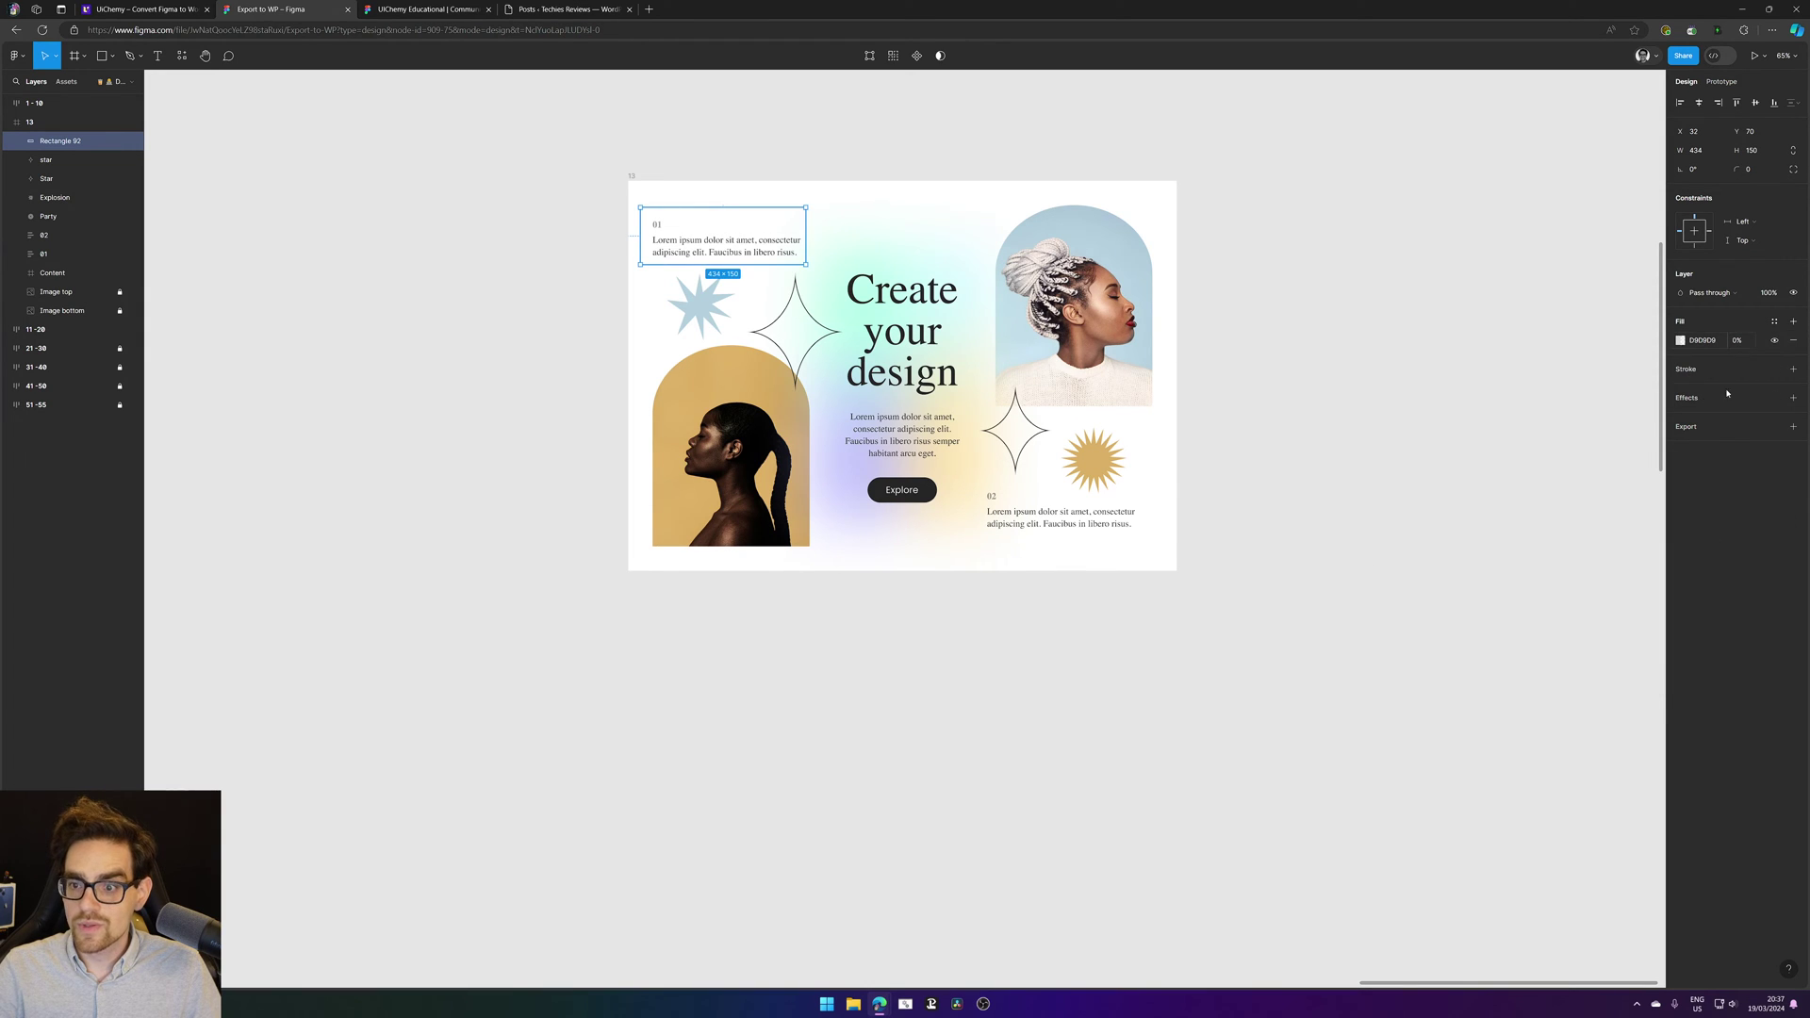
# Step: Add a 1 px inside stroke to the rectangle around the 01 text and colour it red, FF0000
pyautogui.click(1793, 368)
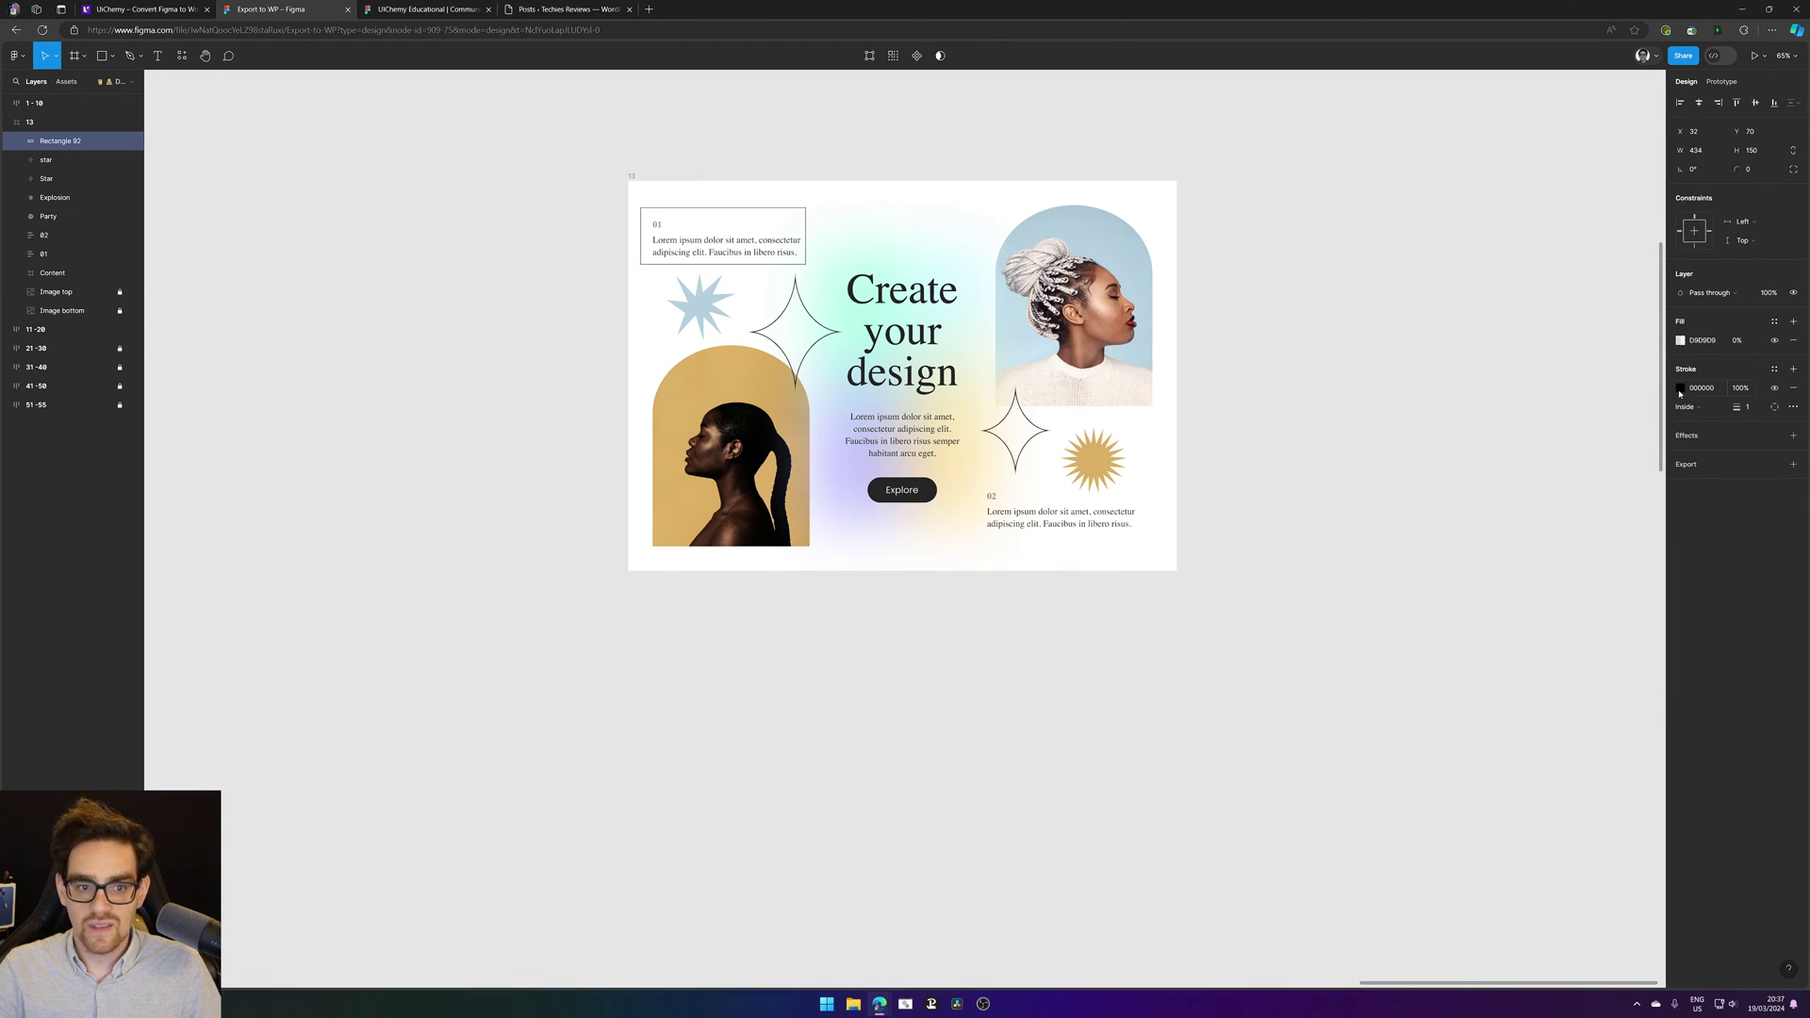
pyautogui.click(1679, 388)
pyautogui.press('Escape')
pyautogui.press('Escape')
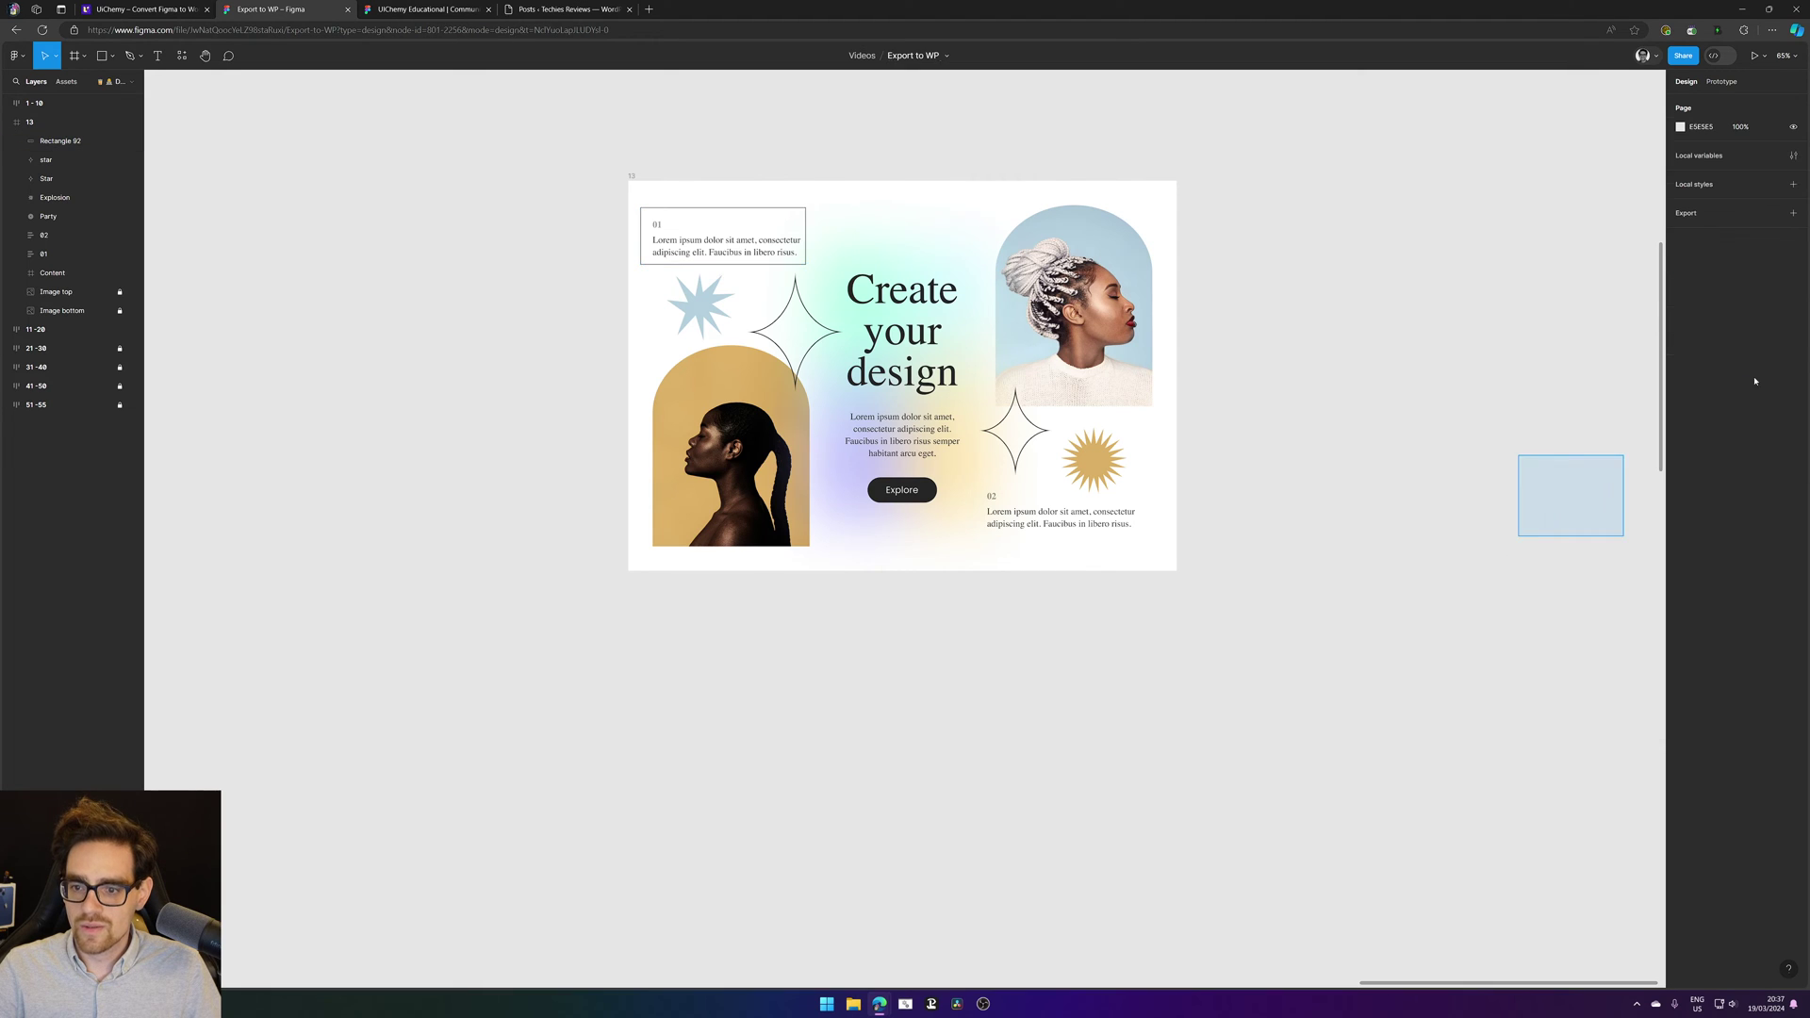
pyautogui.hscroll(3, 1755, 381)
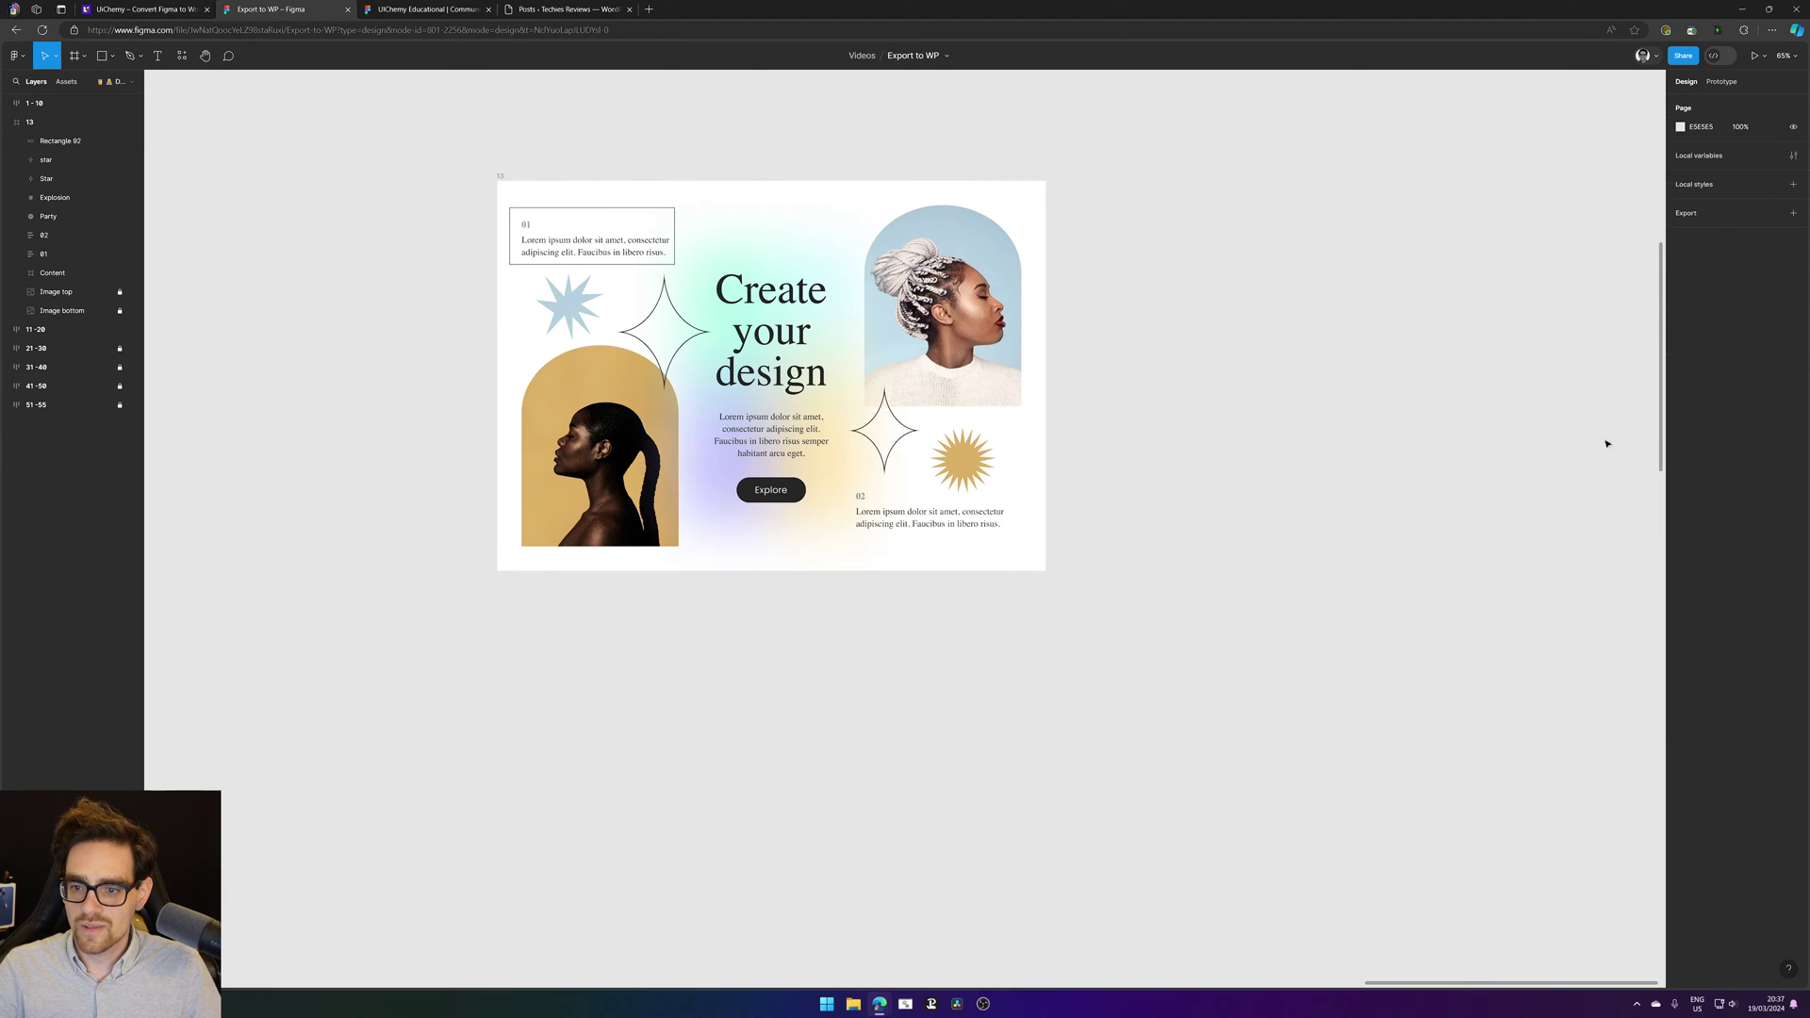
pyautogui.click(660, 214)
pyautogui.click(1680, 389)
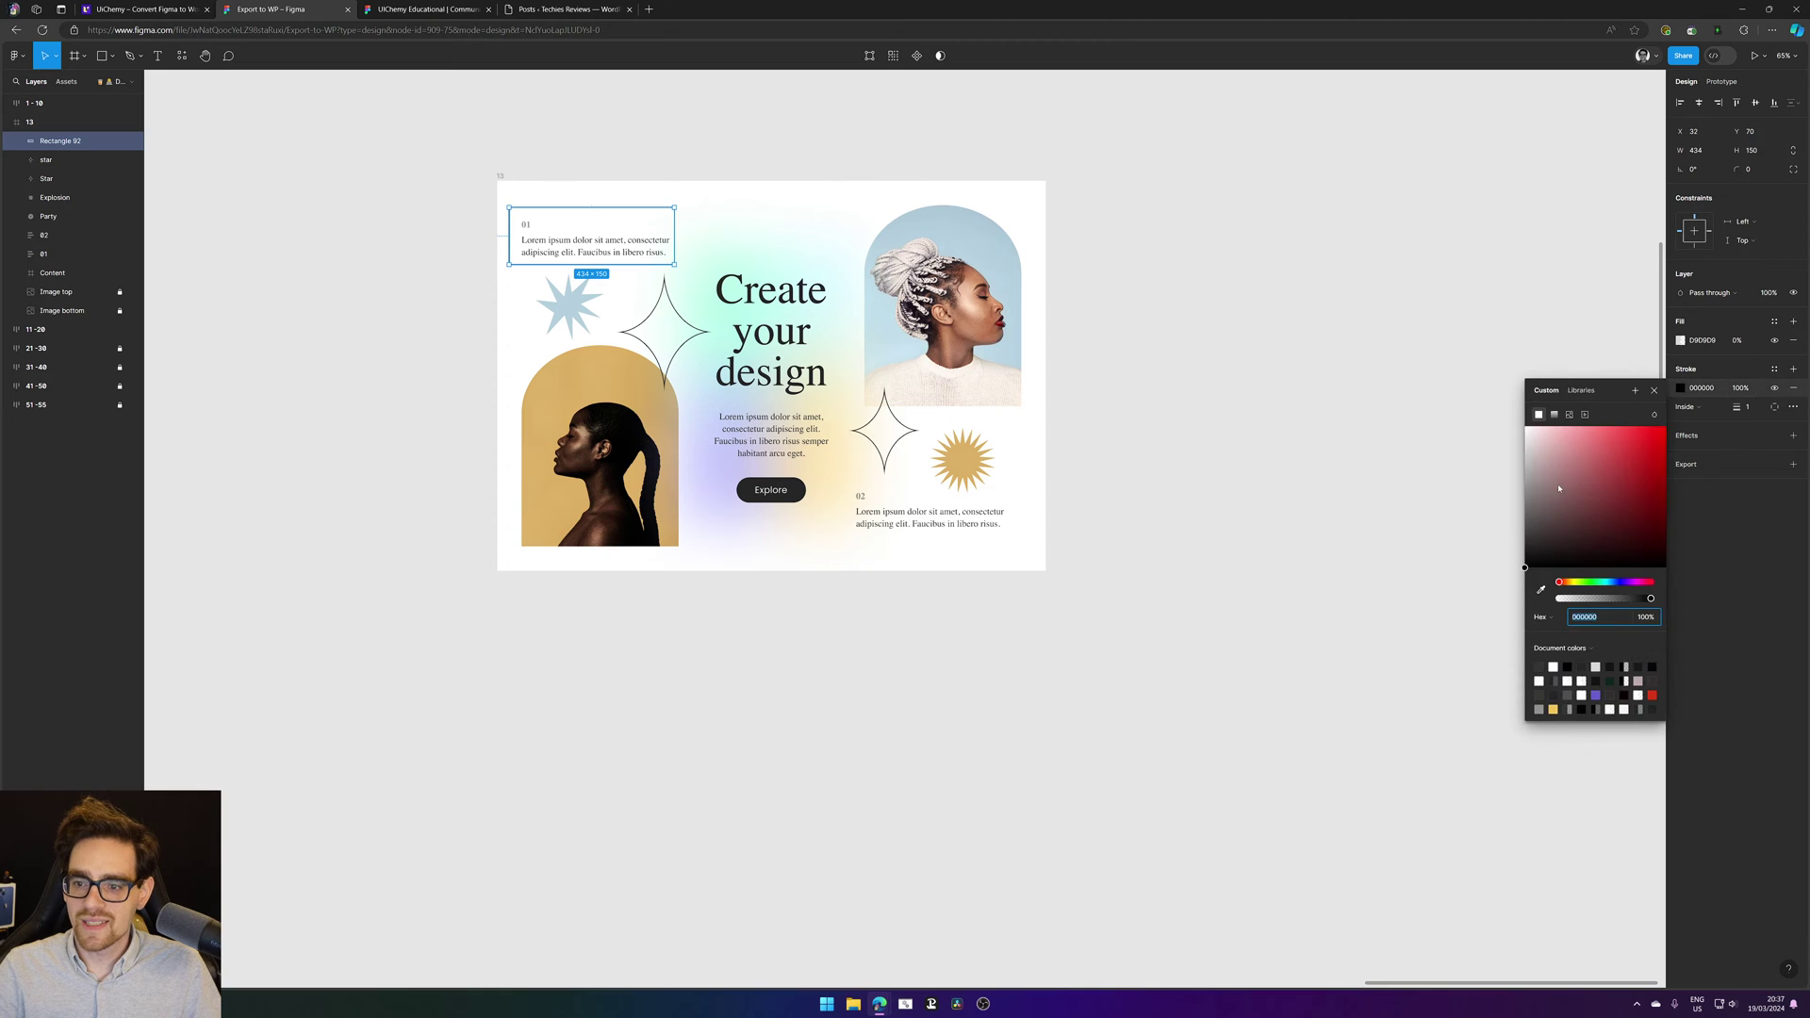
pyautogui.moveTo(1659, 431); pyautogui.dragTo(1677, 422)
pyautogui.click(1414, 348)
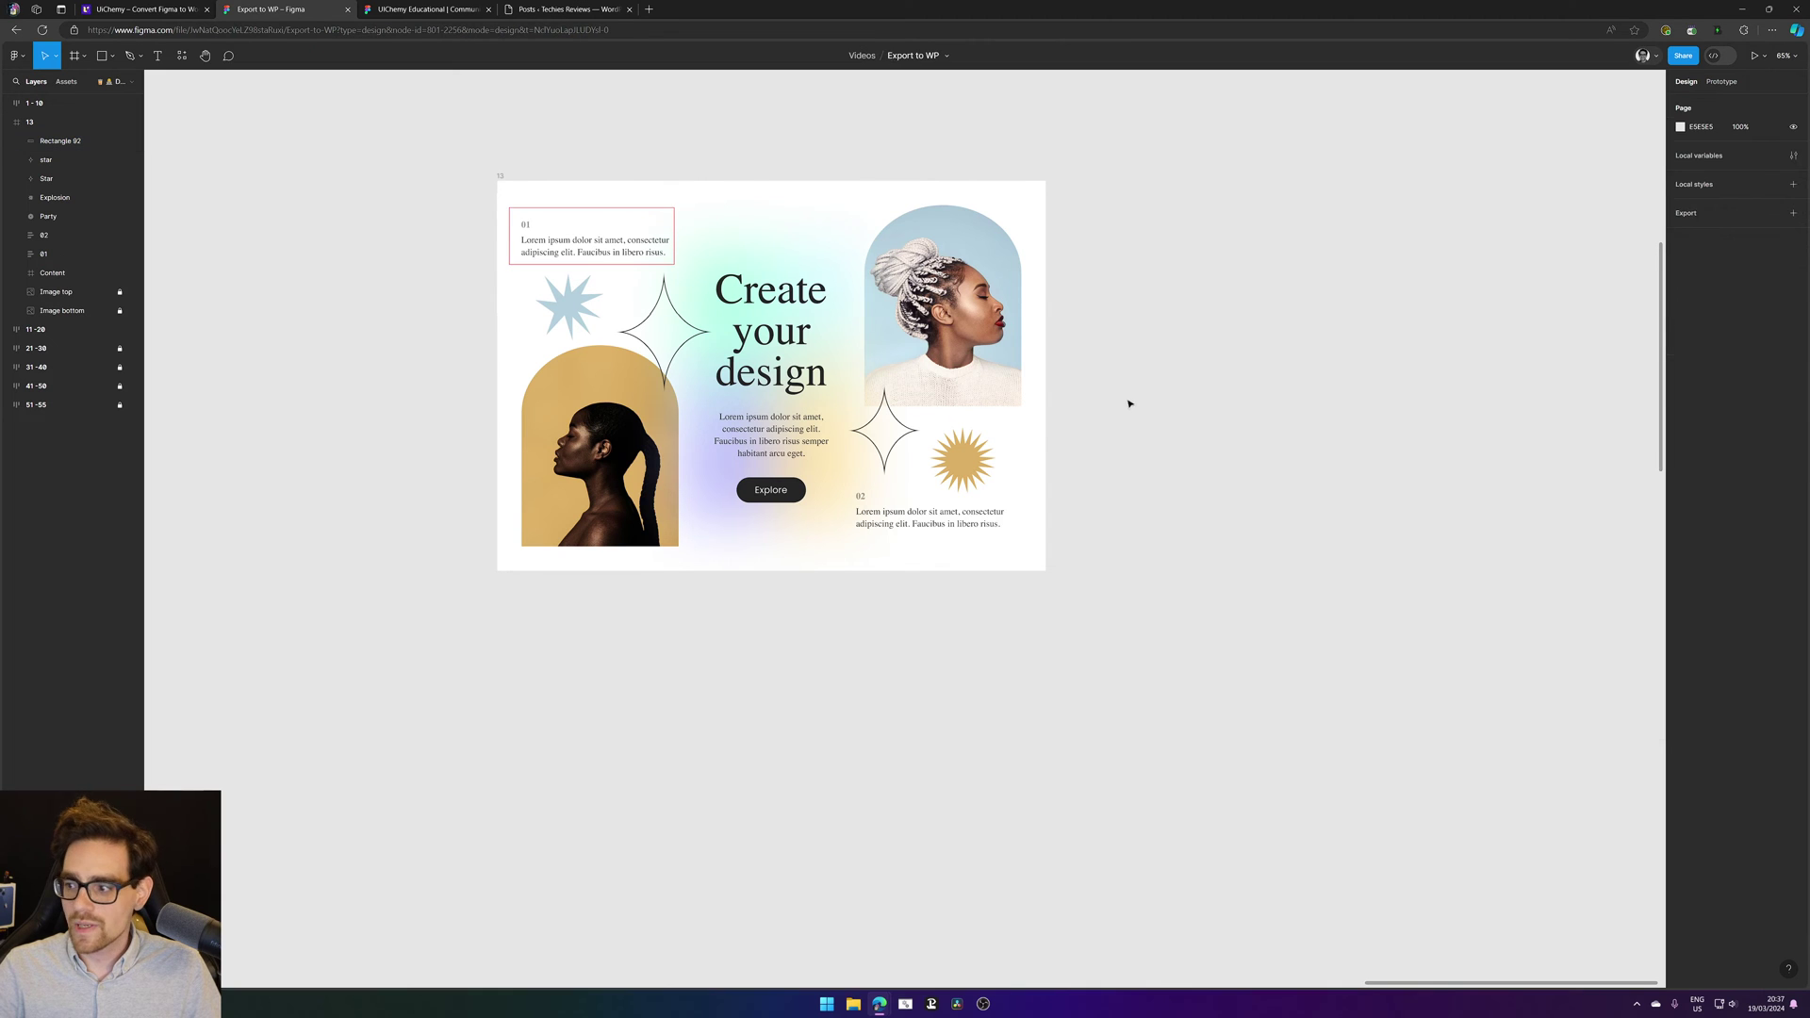
# Step: Widen the red rectangle to about 541 so it encloses the whole 01 text block
pyautogui.hscroll(-3, 989, 320)
pyautogui.scroll(3, 834, 232)
pyautogui.scroll(1, 834, 233)
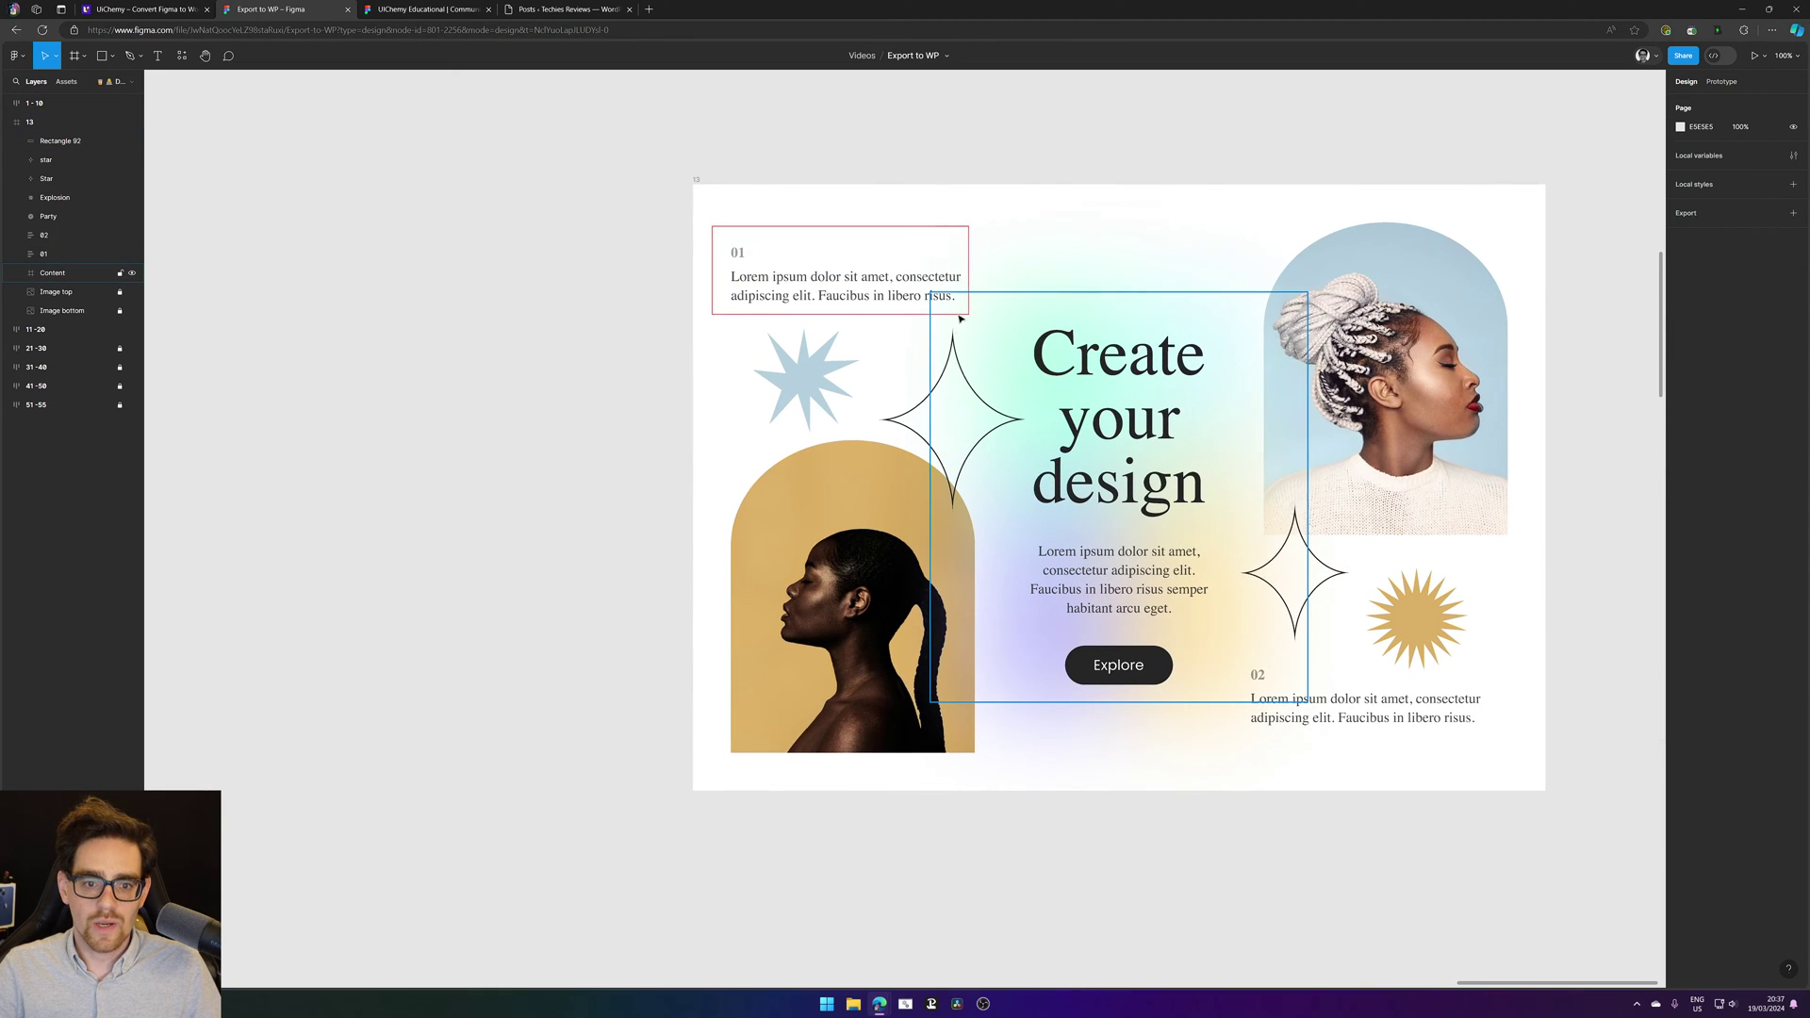
pyautogui.click(965, 247)
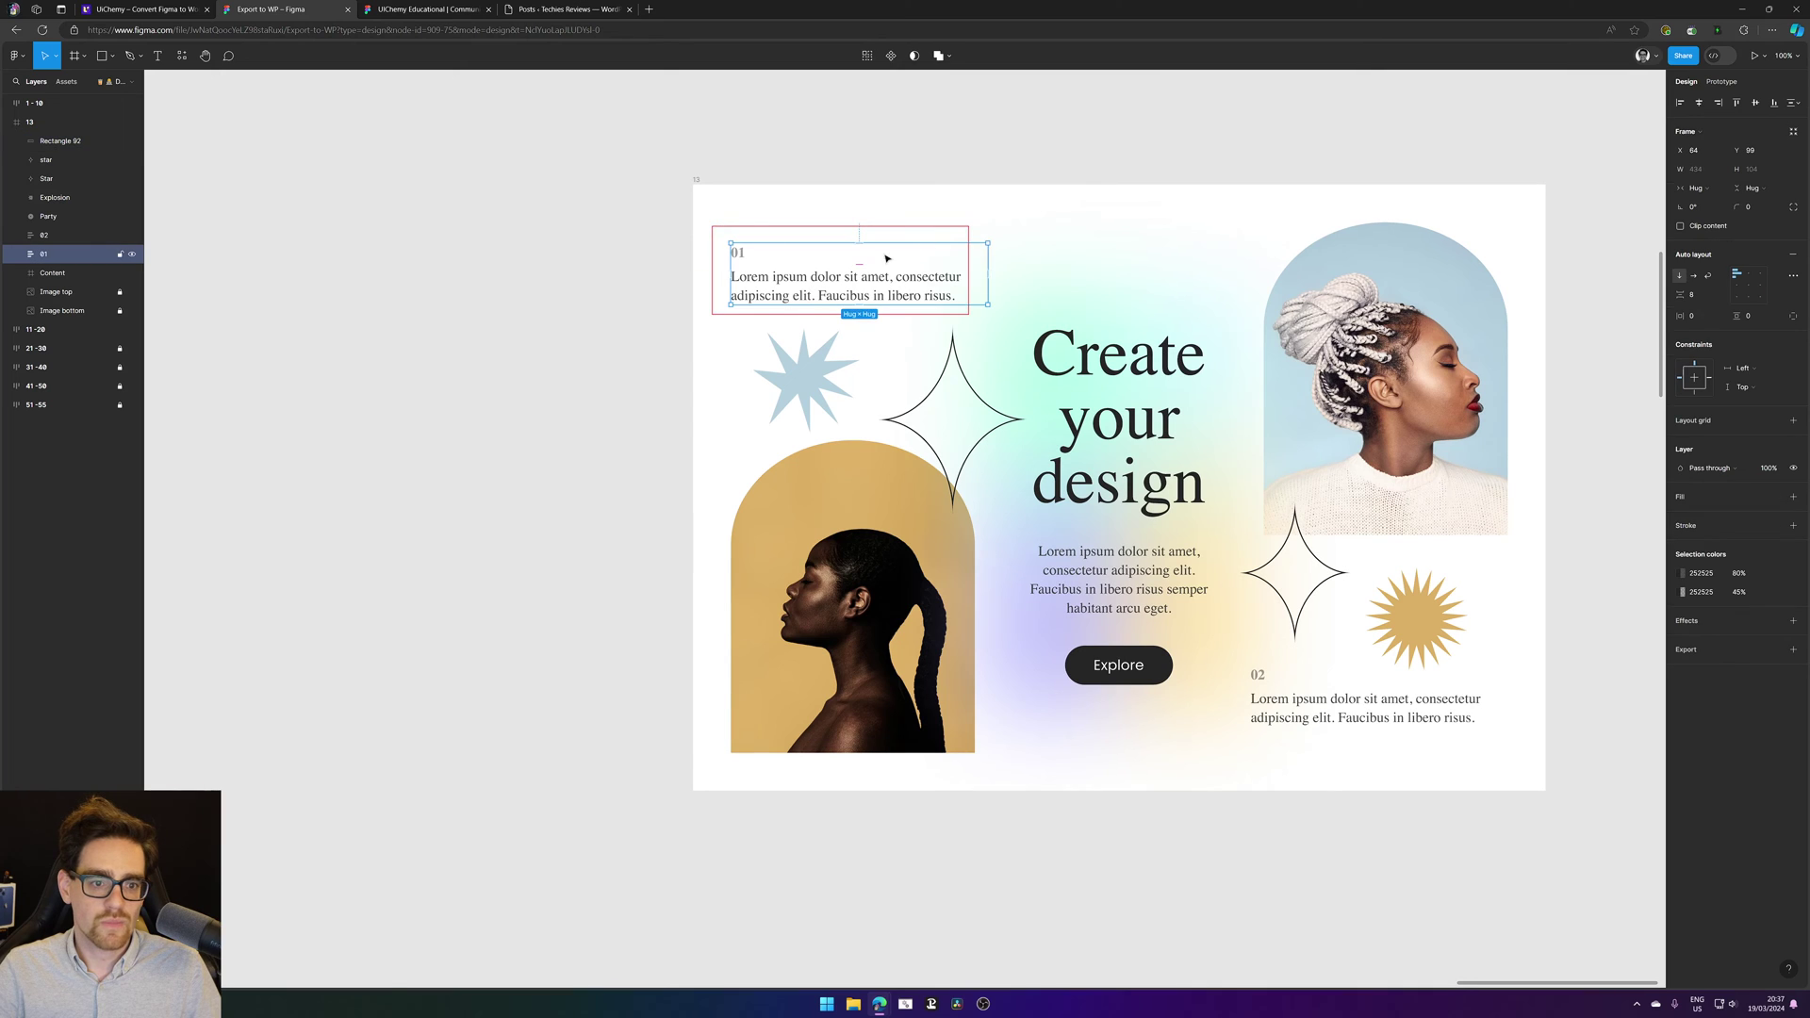
pyautogui.moveTo(970, 256); pyautogui.dragTo(1032, 257)
# Step: Duplicate the red rectangle, move the copy directly below the original to Y 220, and extend its height to about 335
pyautogui.hotkey('ctrl', 'd')
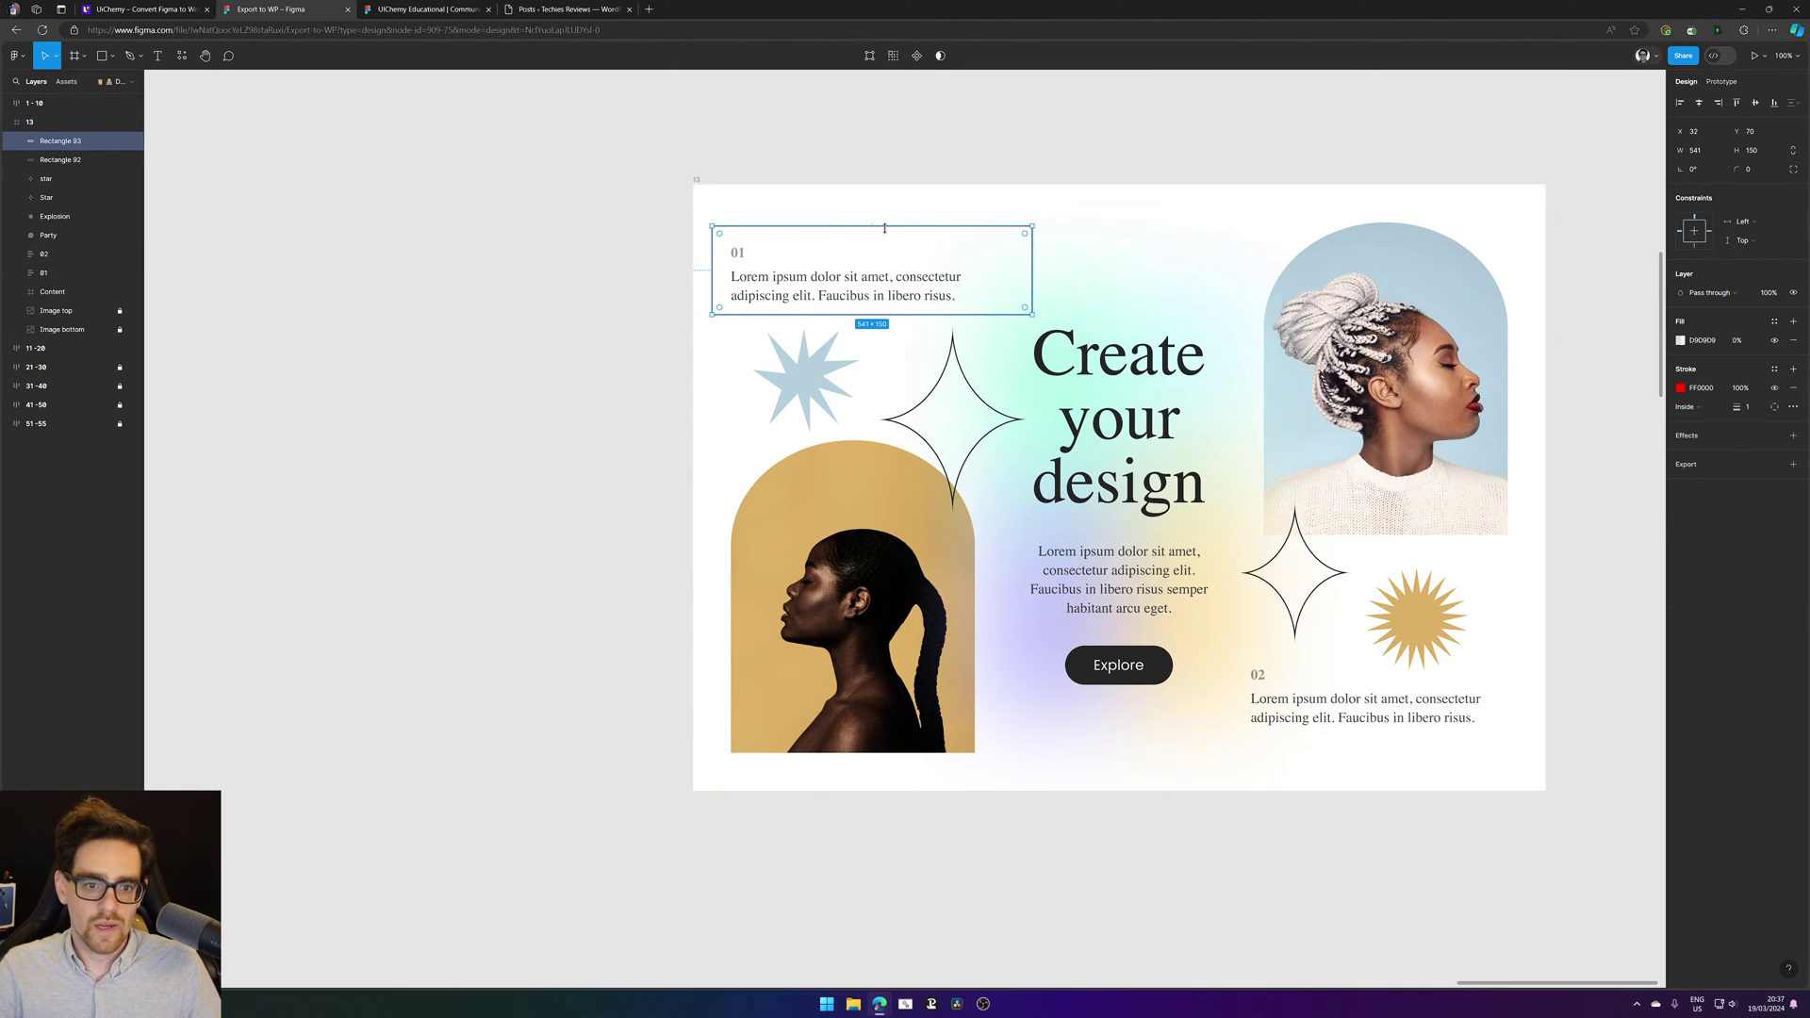
pyautogui.hotkey('shift', 'Down')
pyautogui.hotkey('shift', 'Down')
pyautogui.hotkey('shift', 'Down')
pyautogui.hotkey('shift', 'Down')
pyautogui.hotkey('shift', 'Down')
pyautogui.hotkey('shift', 'Down')
pyautogui.hotkey('shift', 'Down')
pyautogui.hotkey('shift', 'Down')
pyautogui.hotkey('shift', 'Down')
pyautogui.hotkey('shift', 'Down')
pyautogui.hotkey('shift', 'Down')
pyautogui.hotkey('shift', 'Down')
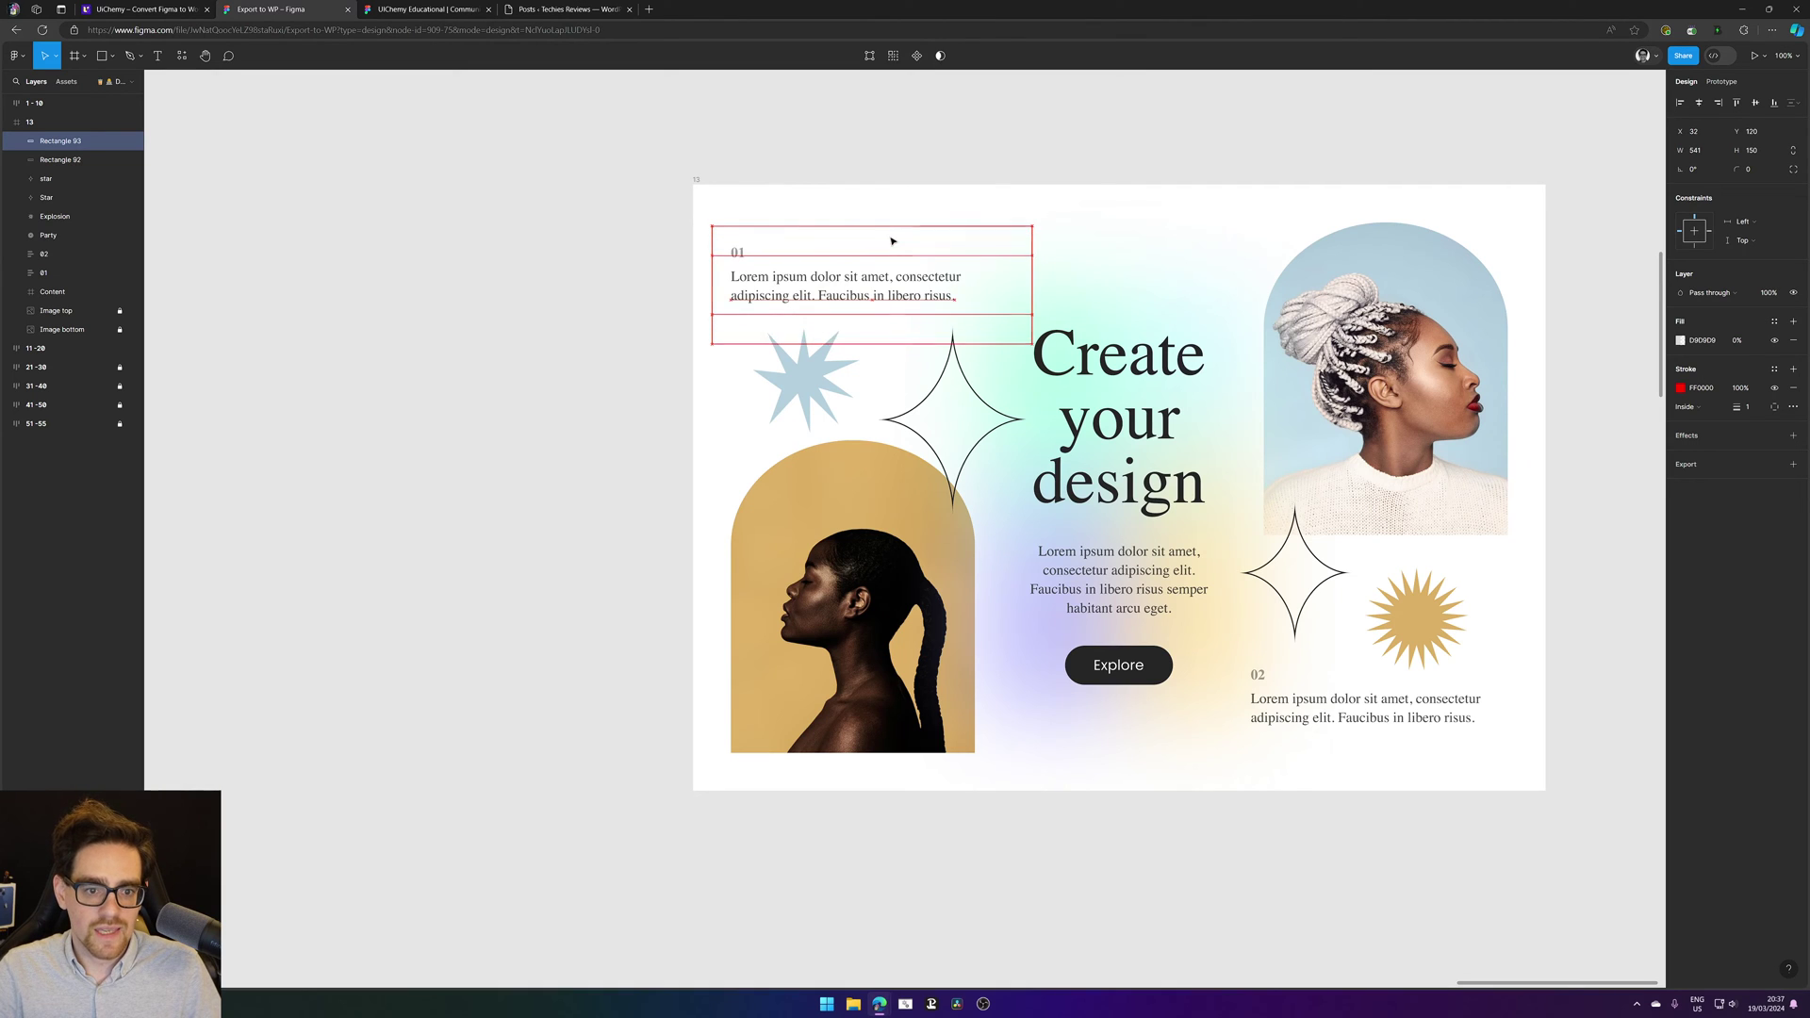
pyautogui.hotkey('shift', 'Down')
pyautogui.hotkey('shift', 'Down')
pyautogui.hotkey('shift', 'Down')
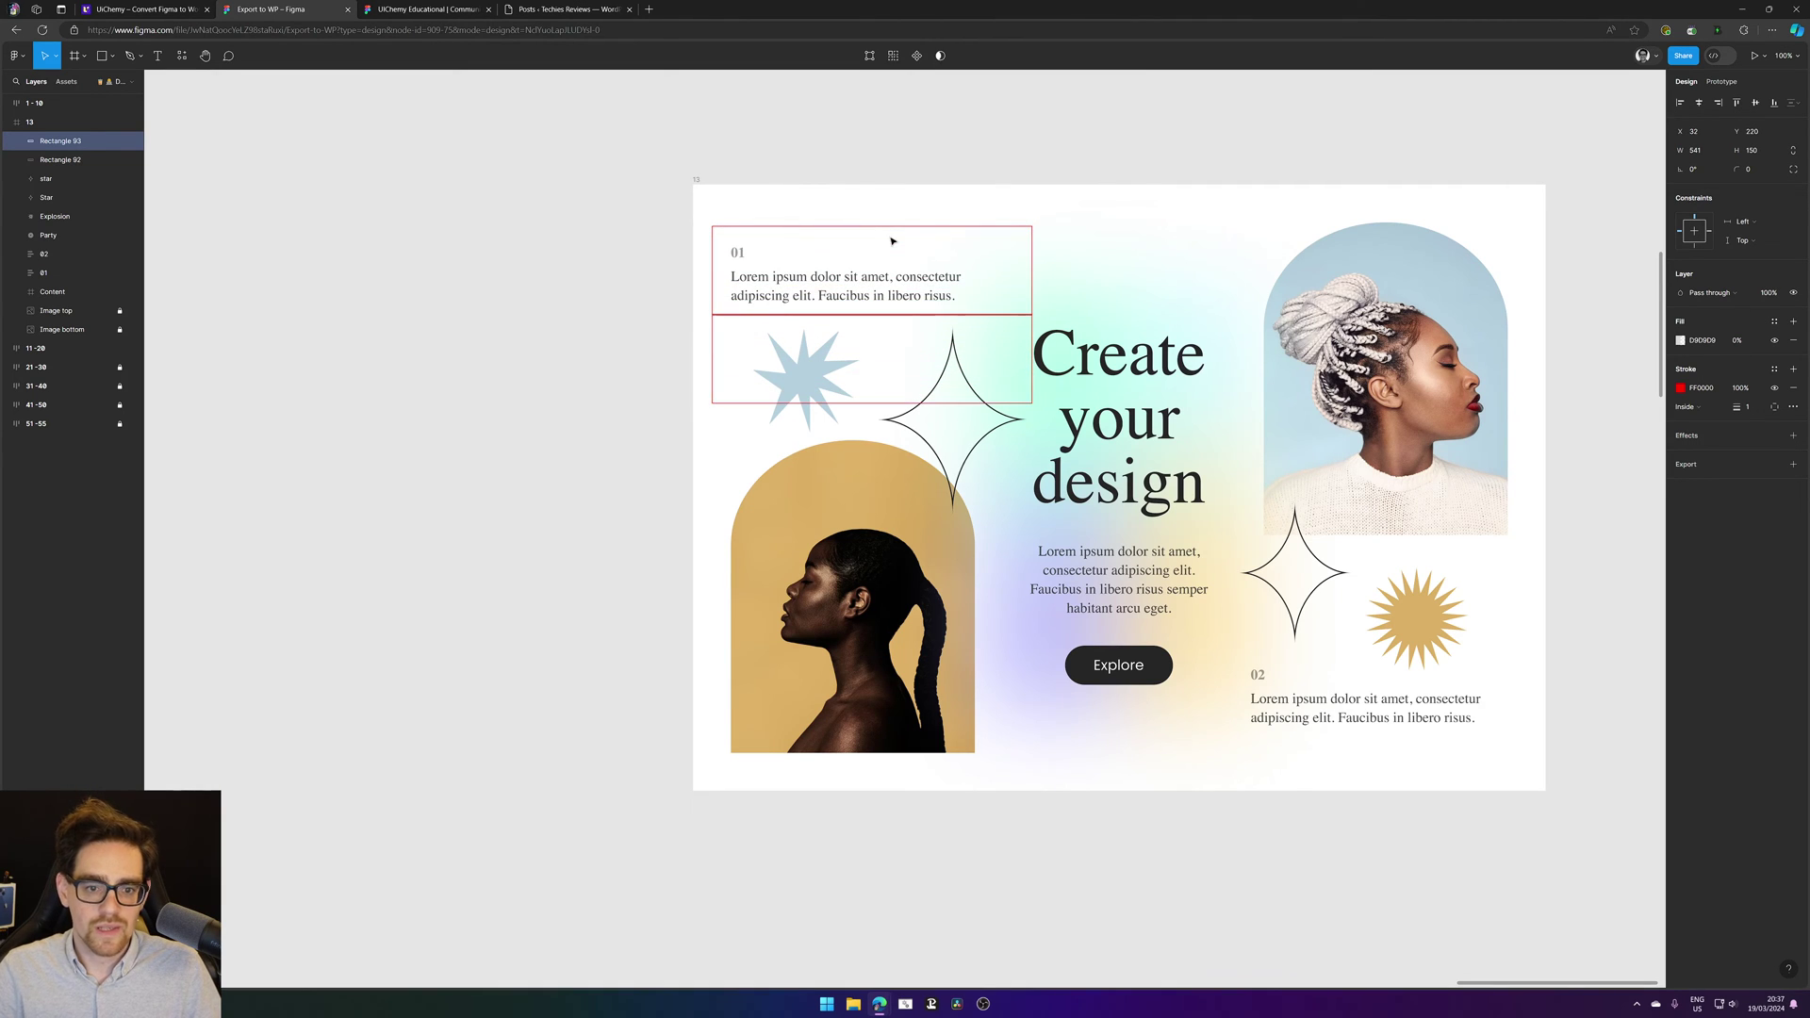
pyautogui.moveTo(915, 403); pyautogui.dragTo(906, 512)
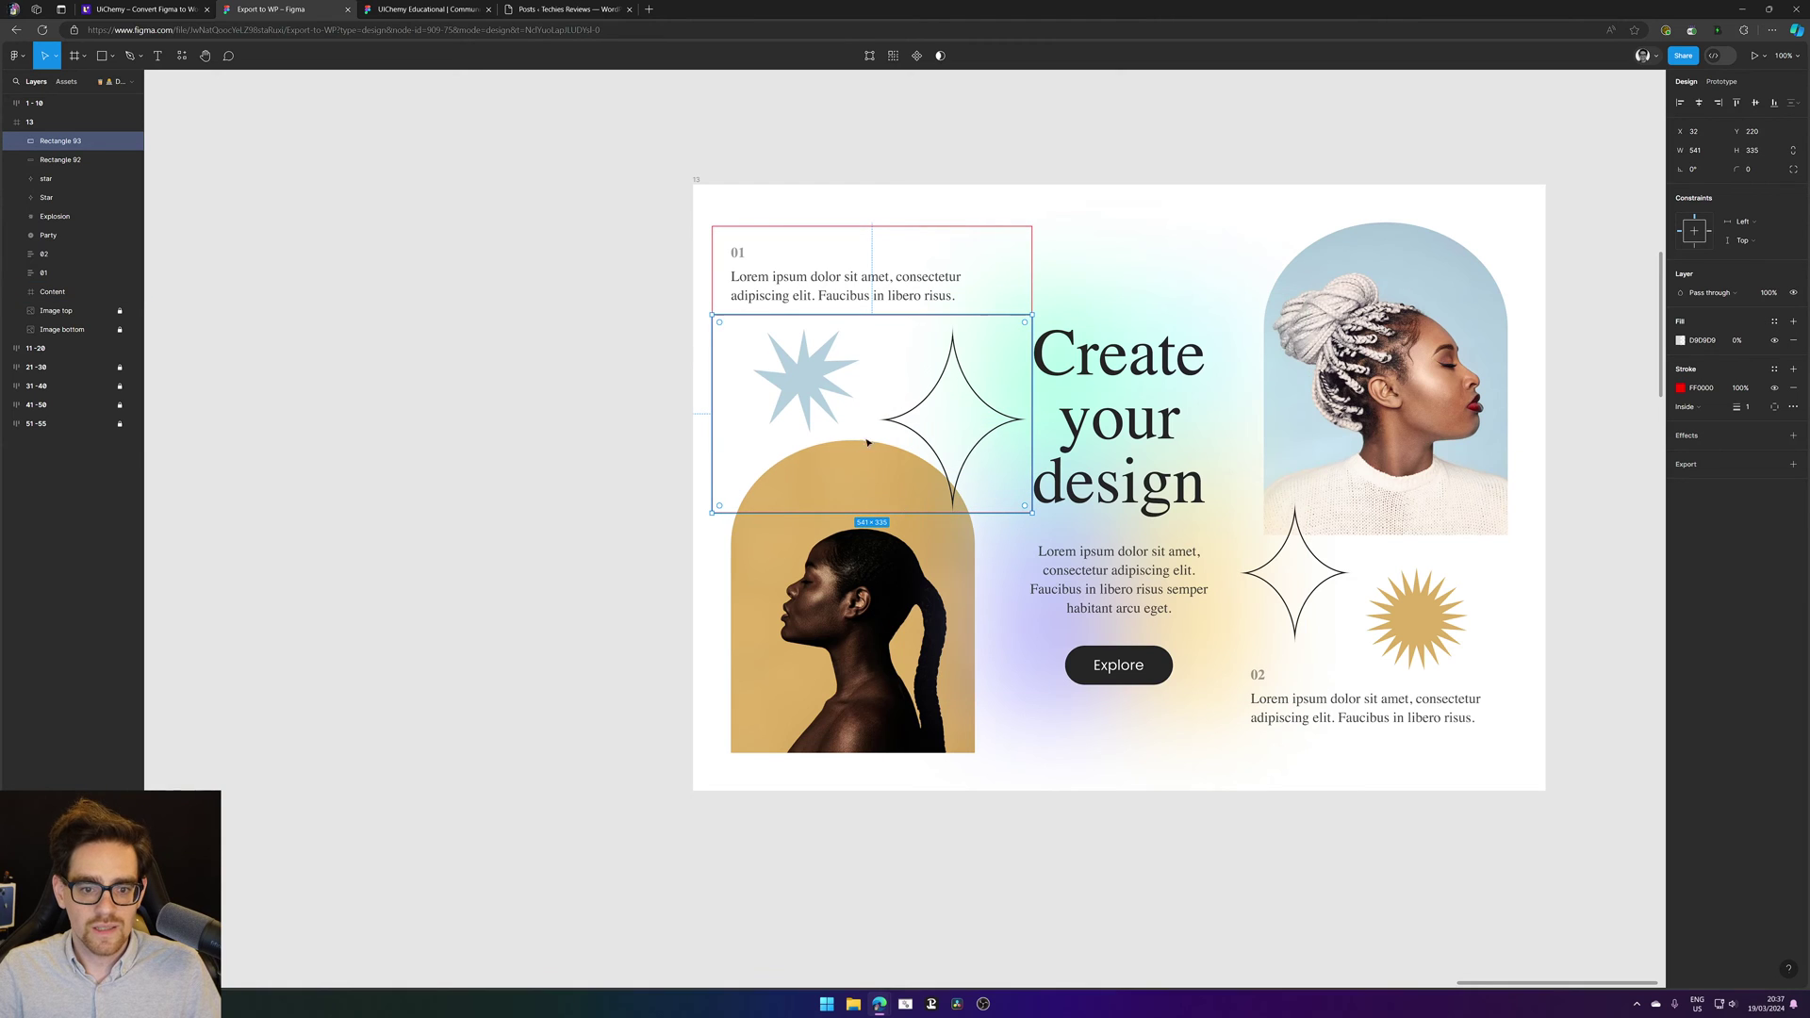
# Step: Extend the lower red rectangle down past the yellow arched portrait and move it off the frame onto the empty canvas
pyautogui.click(787, 391)
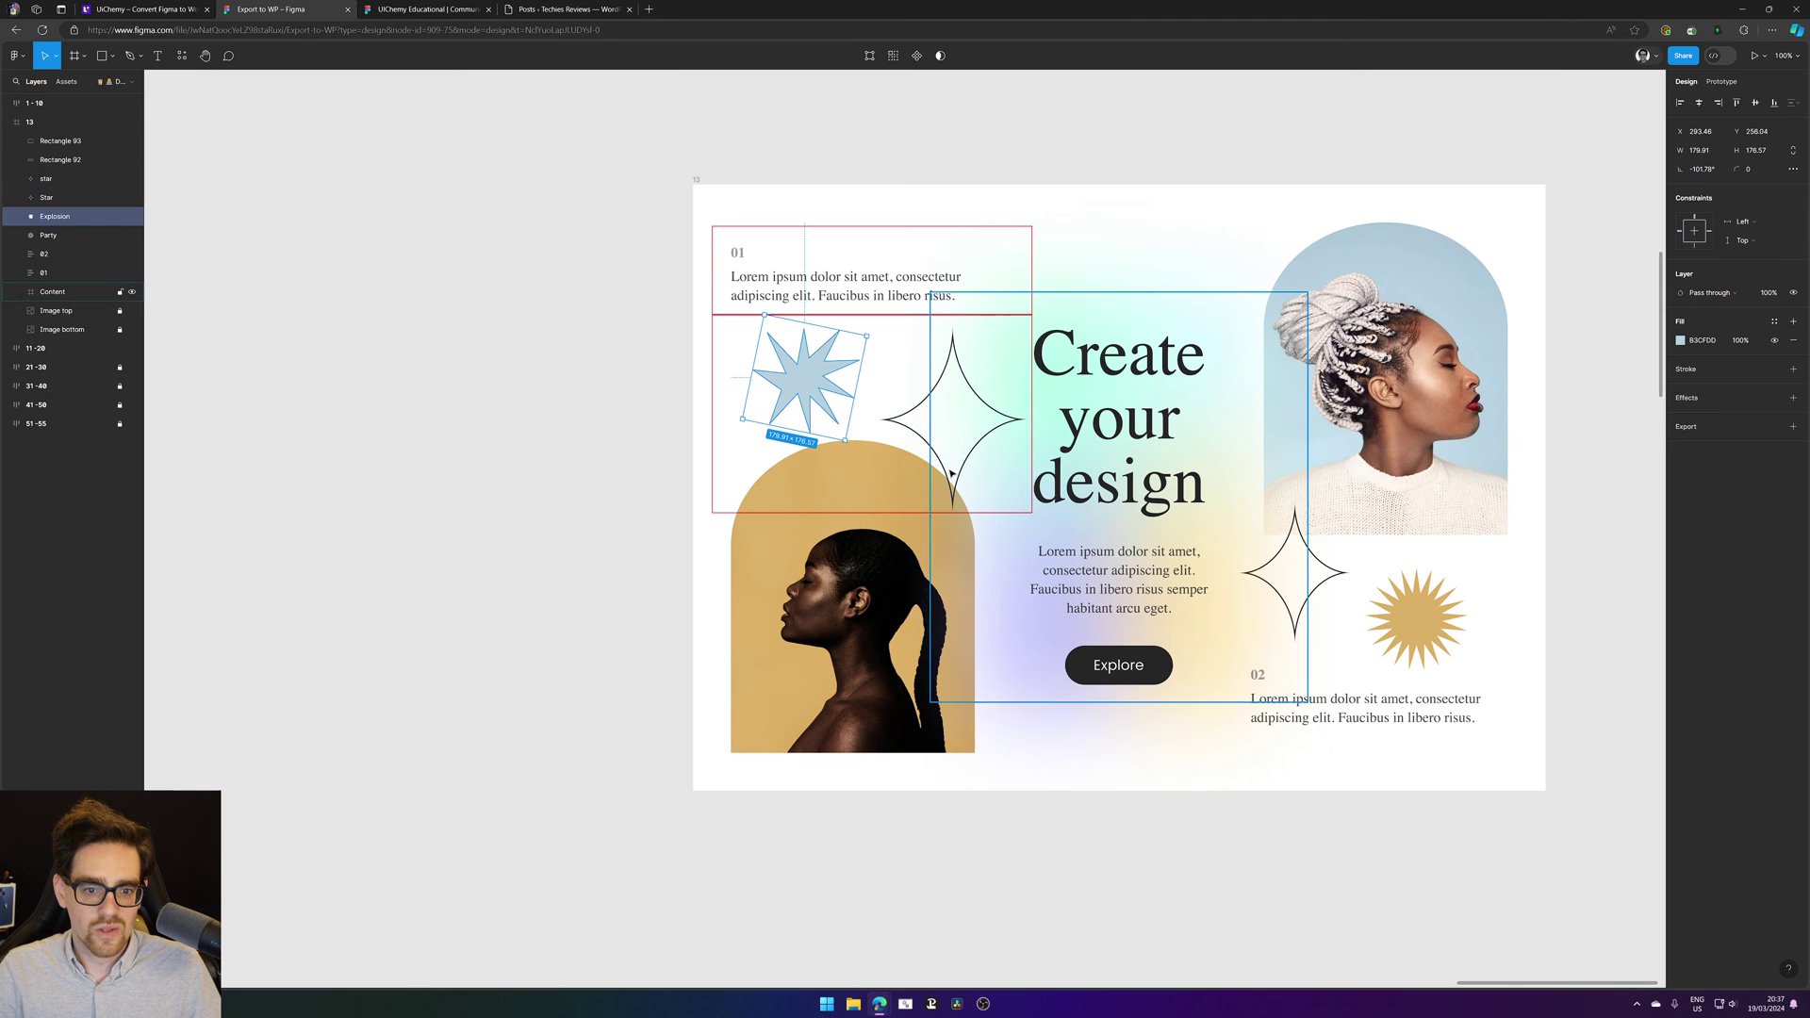
pyautogui.click(869, 511)
pyautogui.moveTo(878, 513); pyautogui.dragTo(832, 762)
pyautogui.click(907, 557)
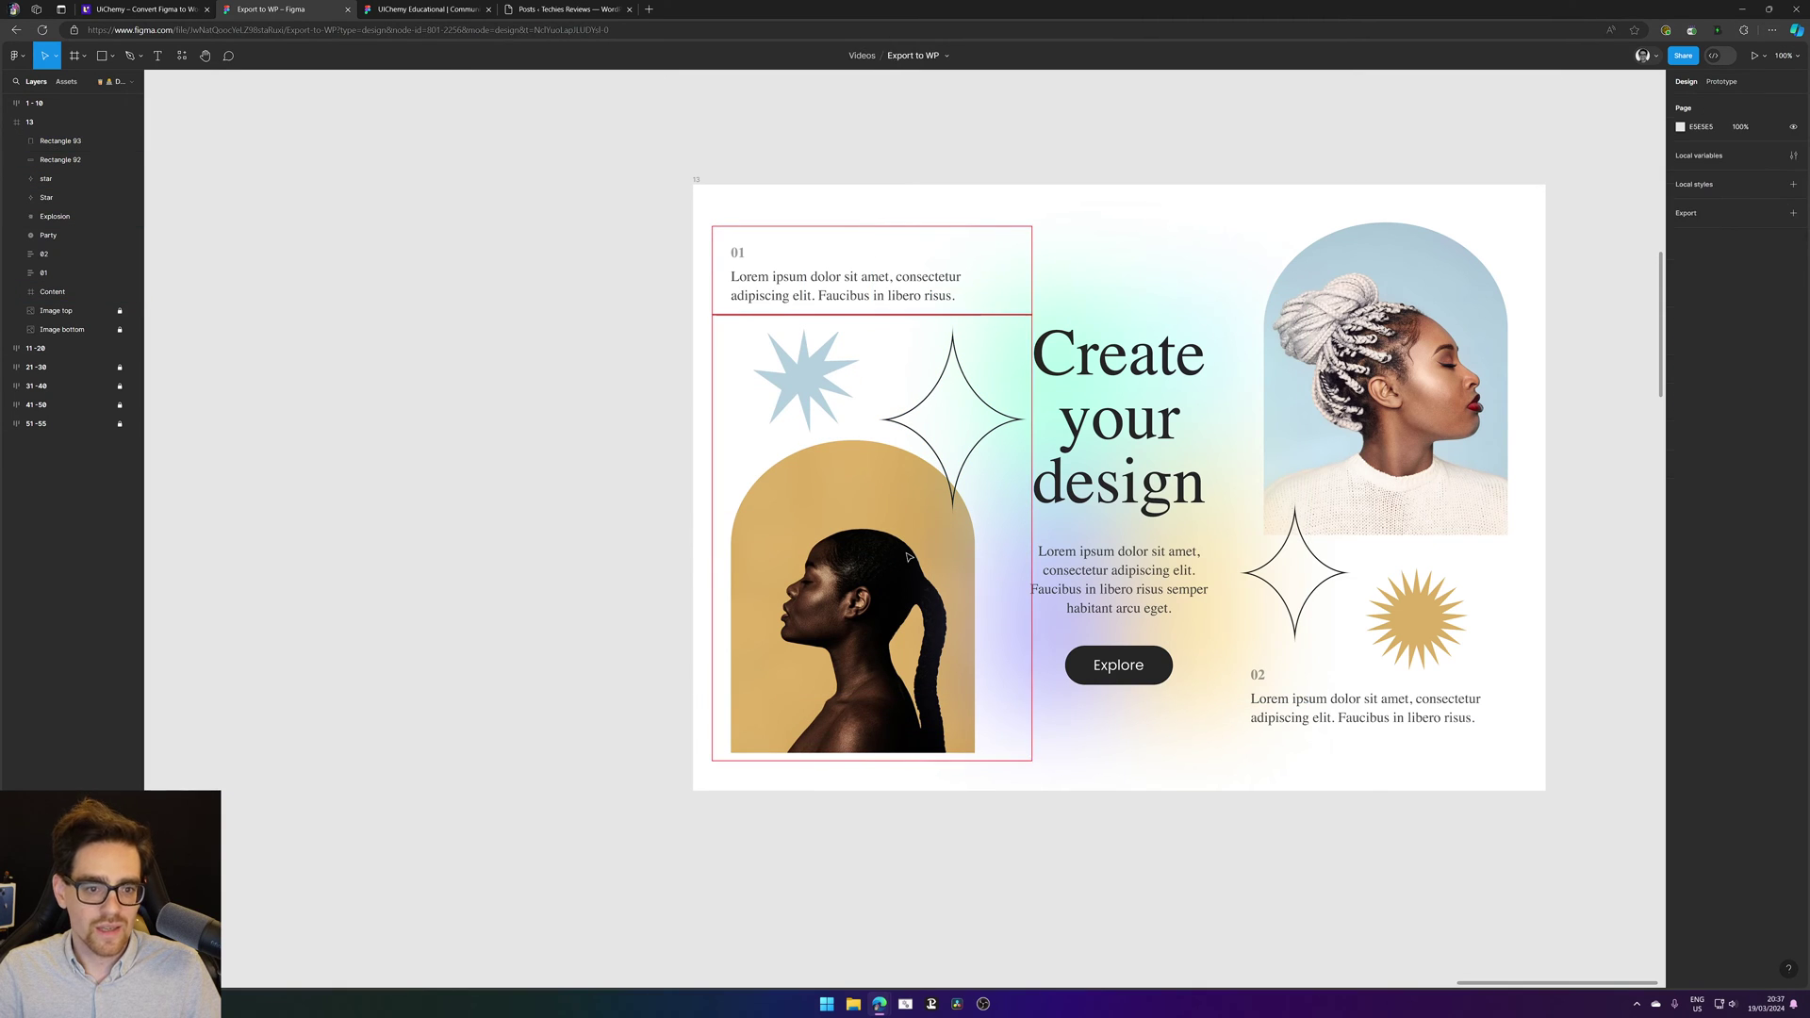
pyautogui.moveTo(883, 577); pyautogui.dragTo(323, 695)
# Step: Unlock both image layers, then group the blue star, the outlined star and the yellow arched portrait as a locked group
pyautogui.click(815, 367)
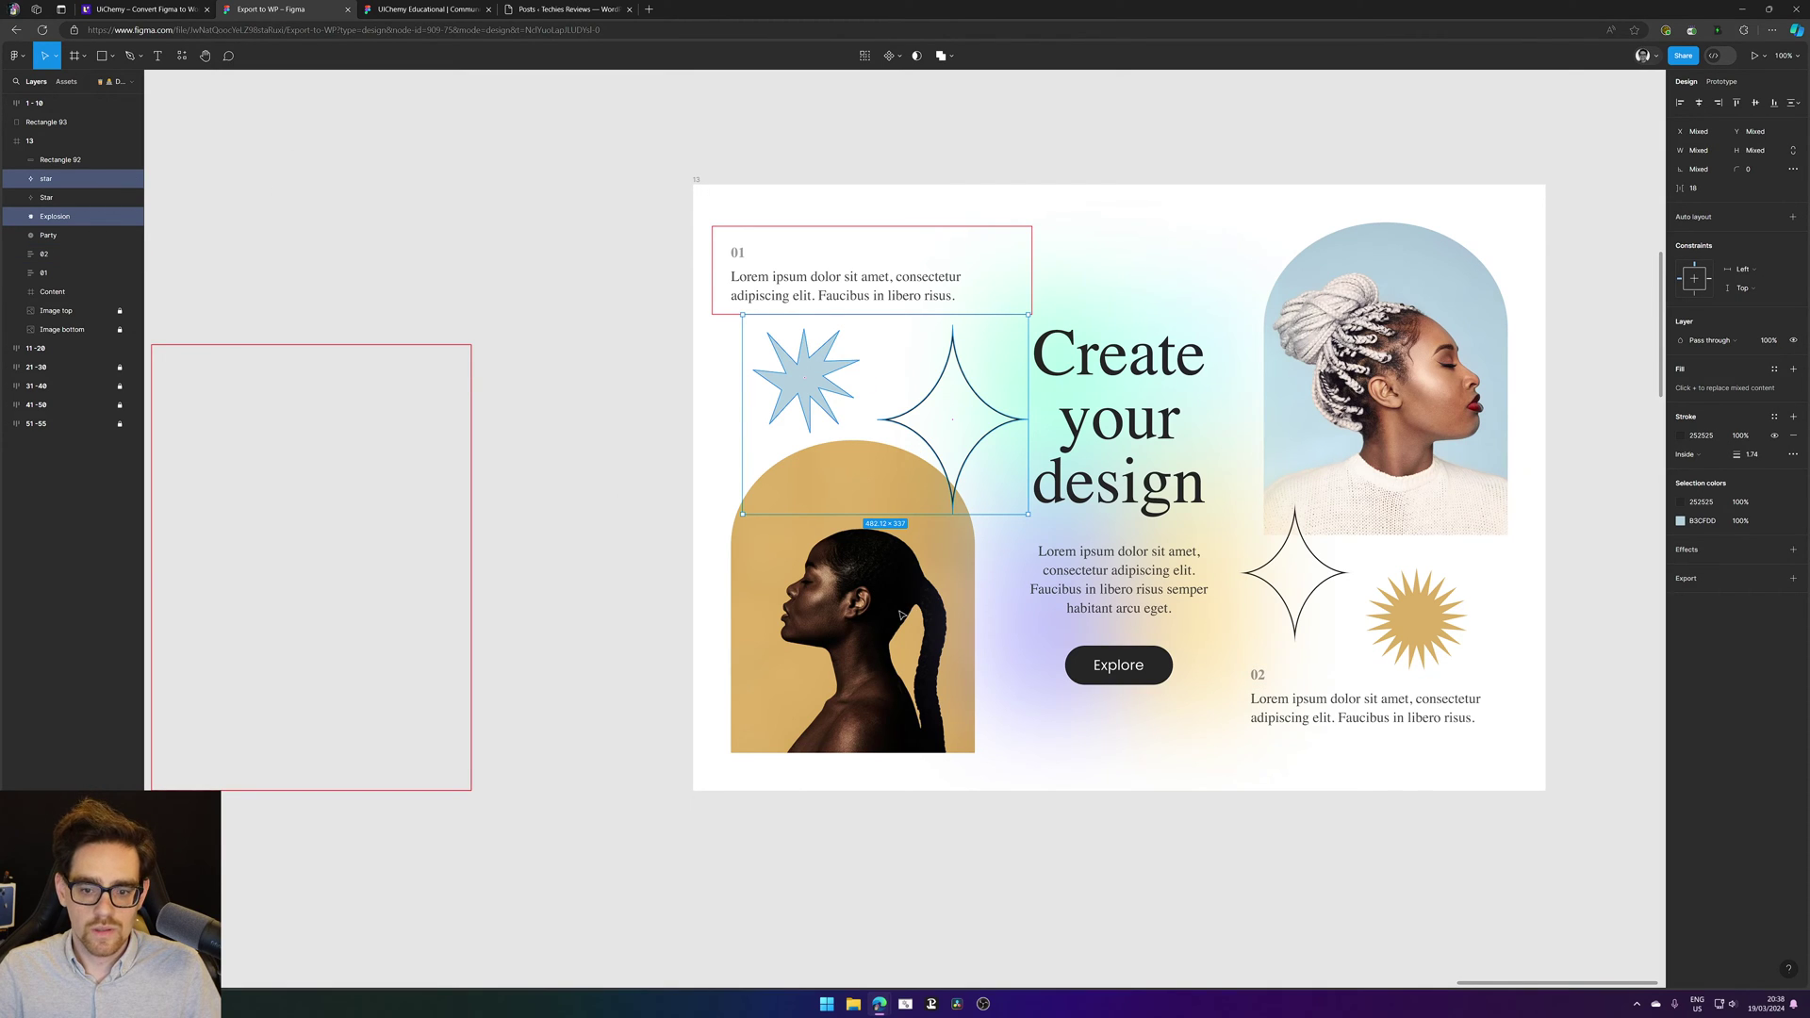
pyautogui.click(119, 313)
pyautogui.click(119, 329)
pyautogui.keyDown('shift'); pyautogui.click(859, 638); pyautogui.keyUp('shift')
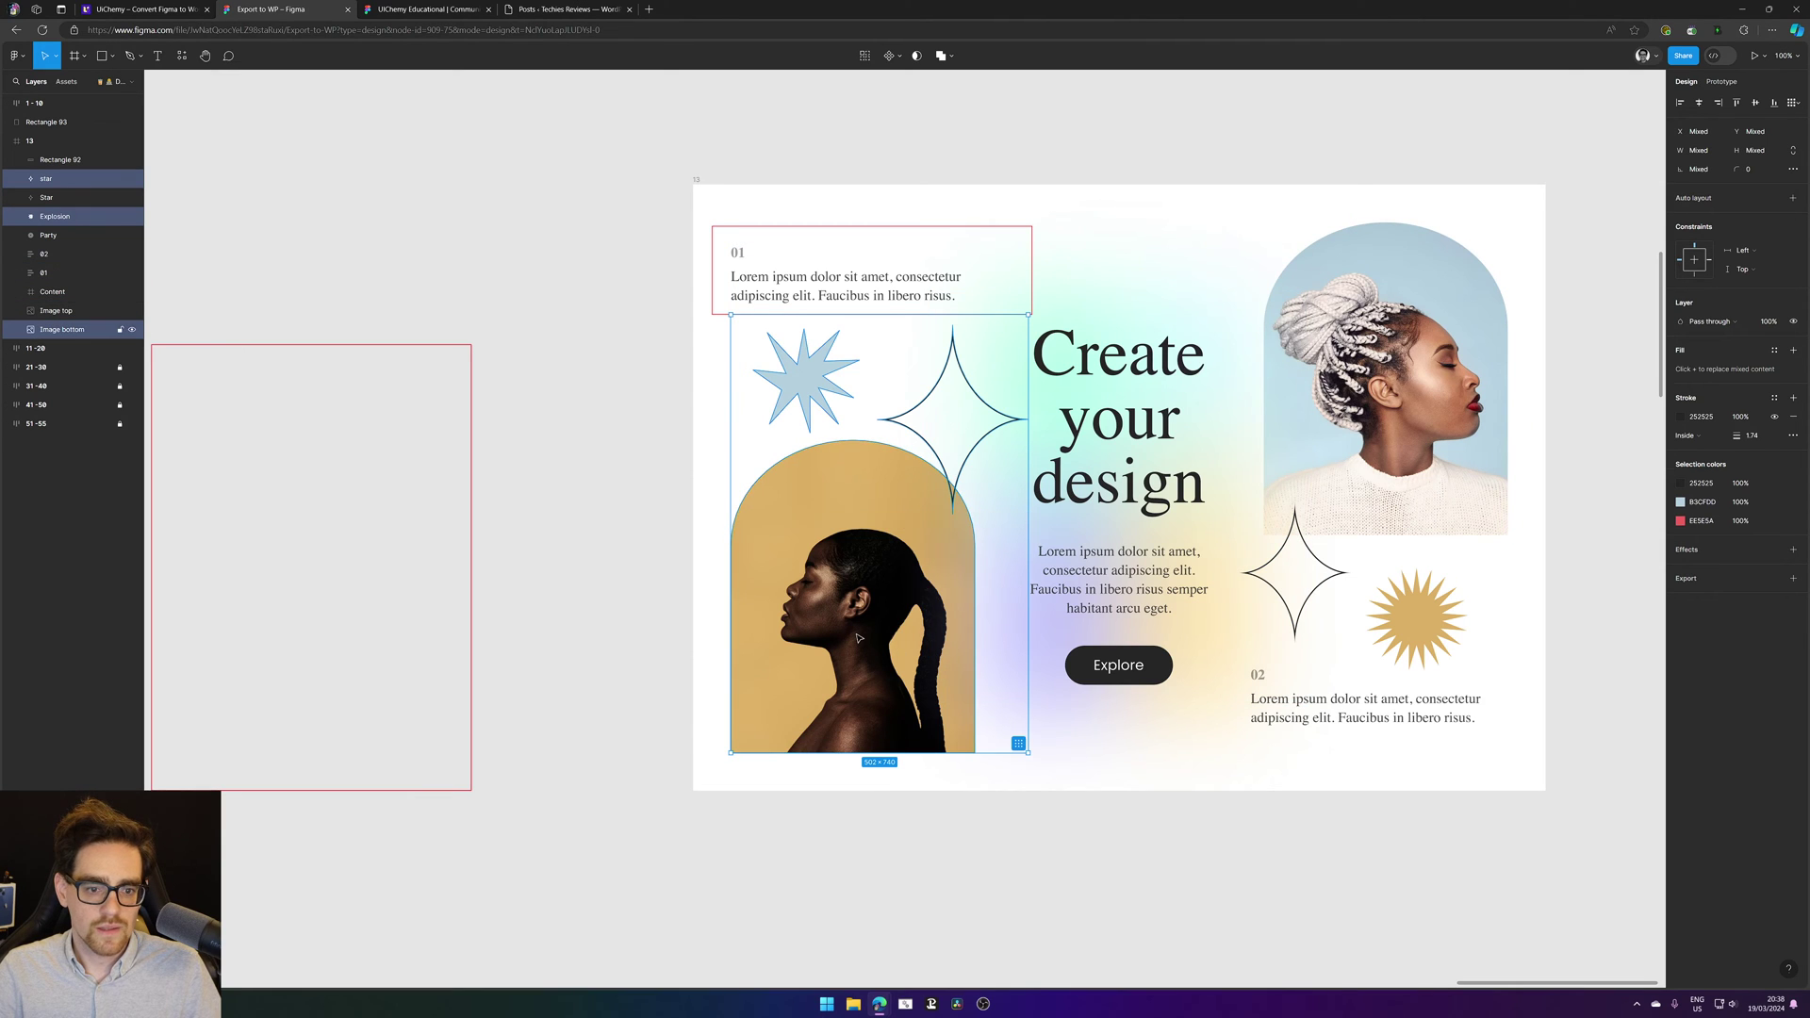
pyautogui.hotkey('ctrl', 'g')
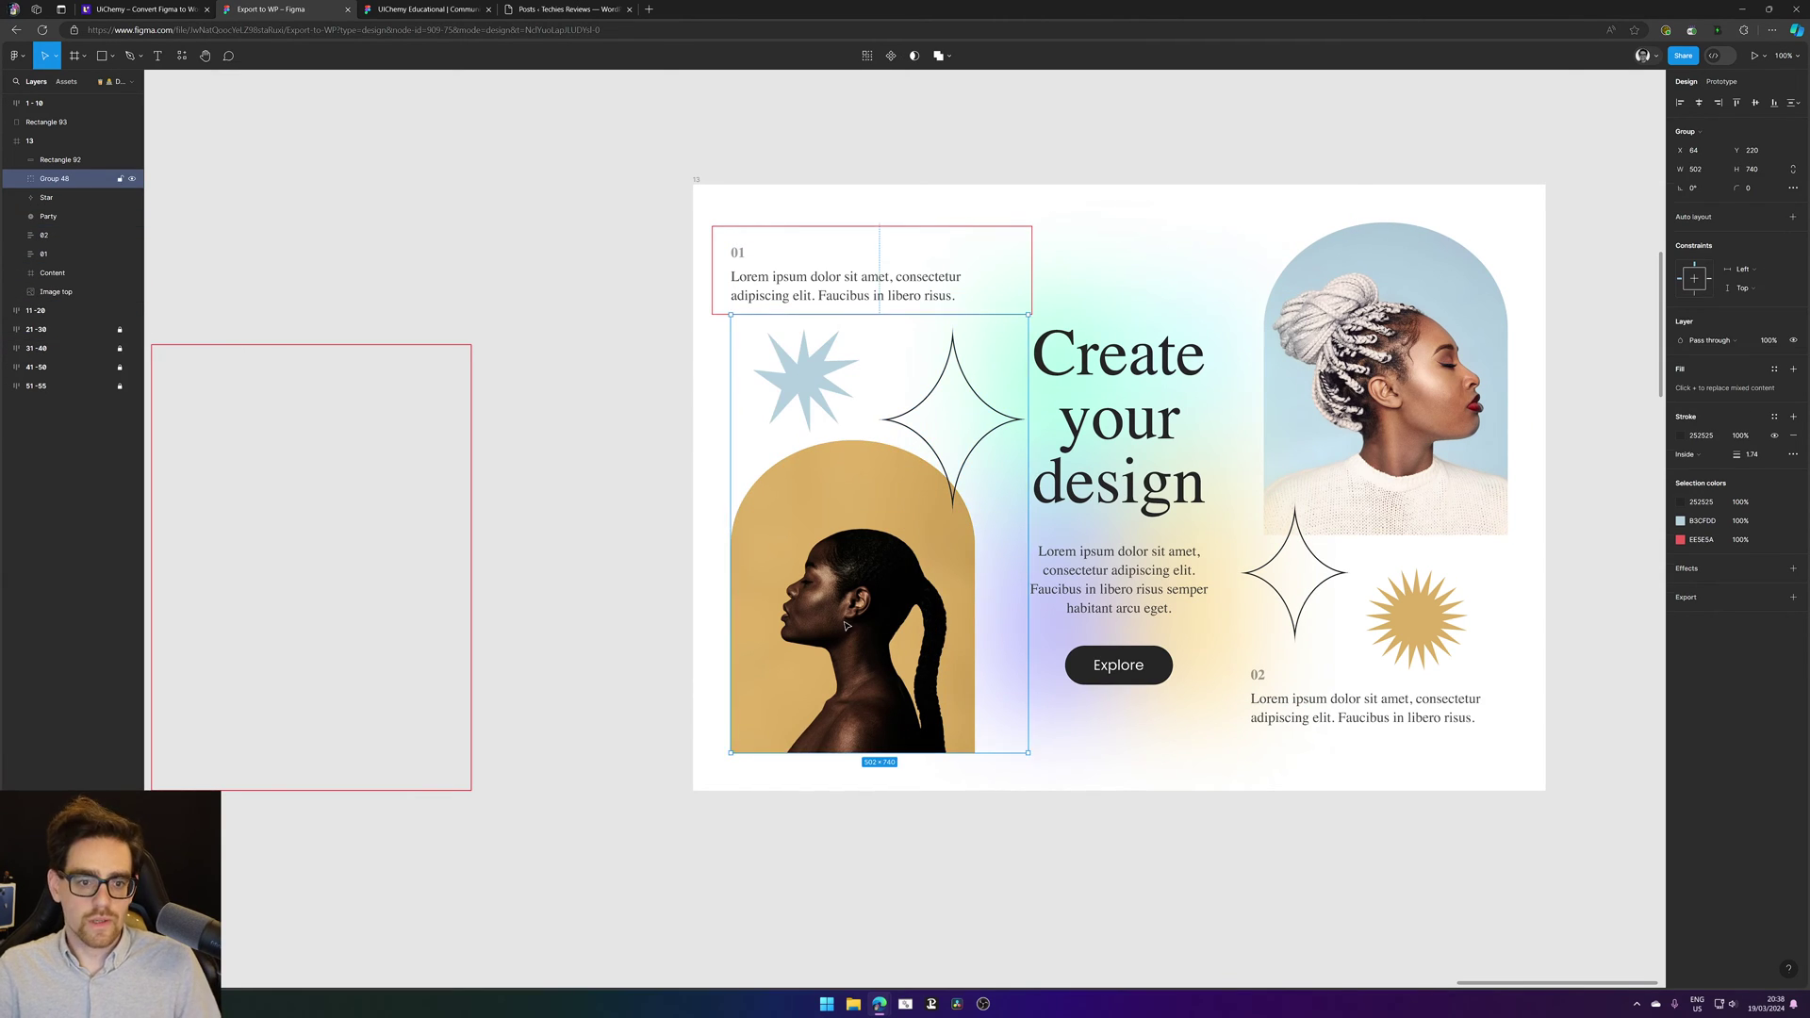
pyautogui.click(120, 179)
# Step: Move the Content frame with the "Create your design" heading slightly down and right to X 416, Y 211
pyautogui.click(1139, 443)
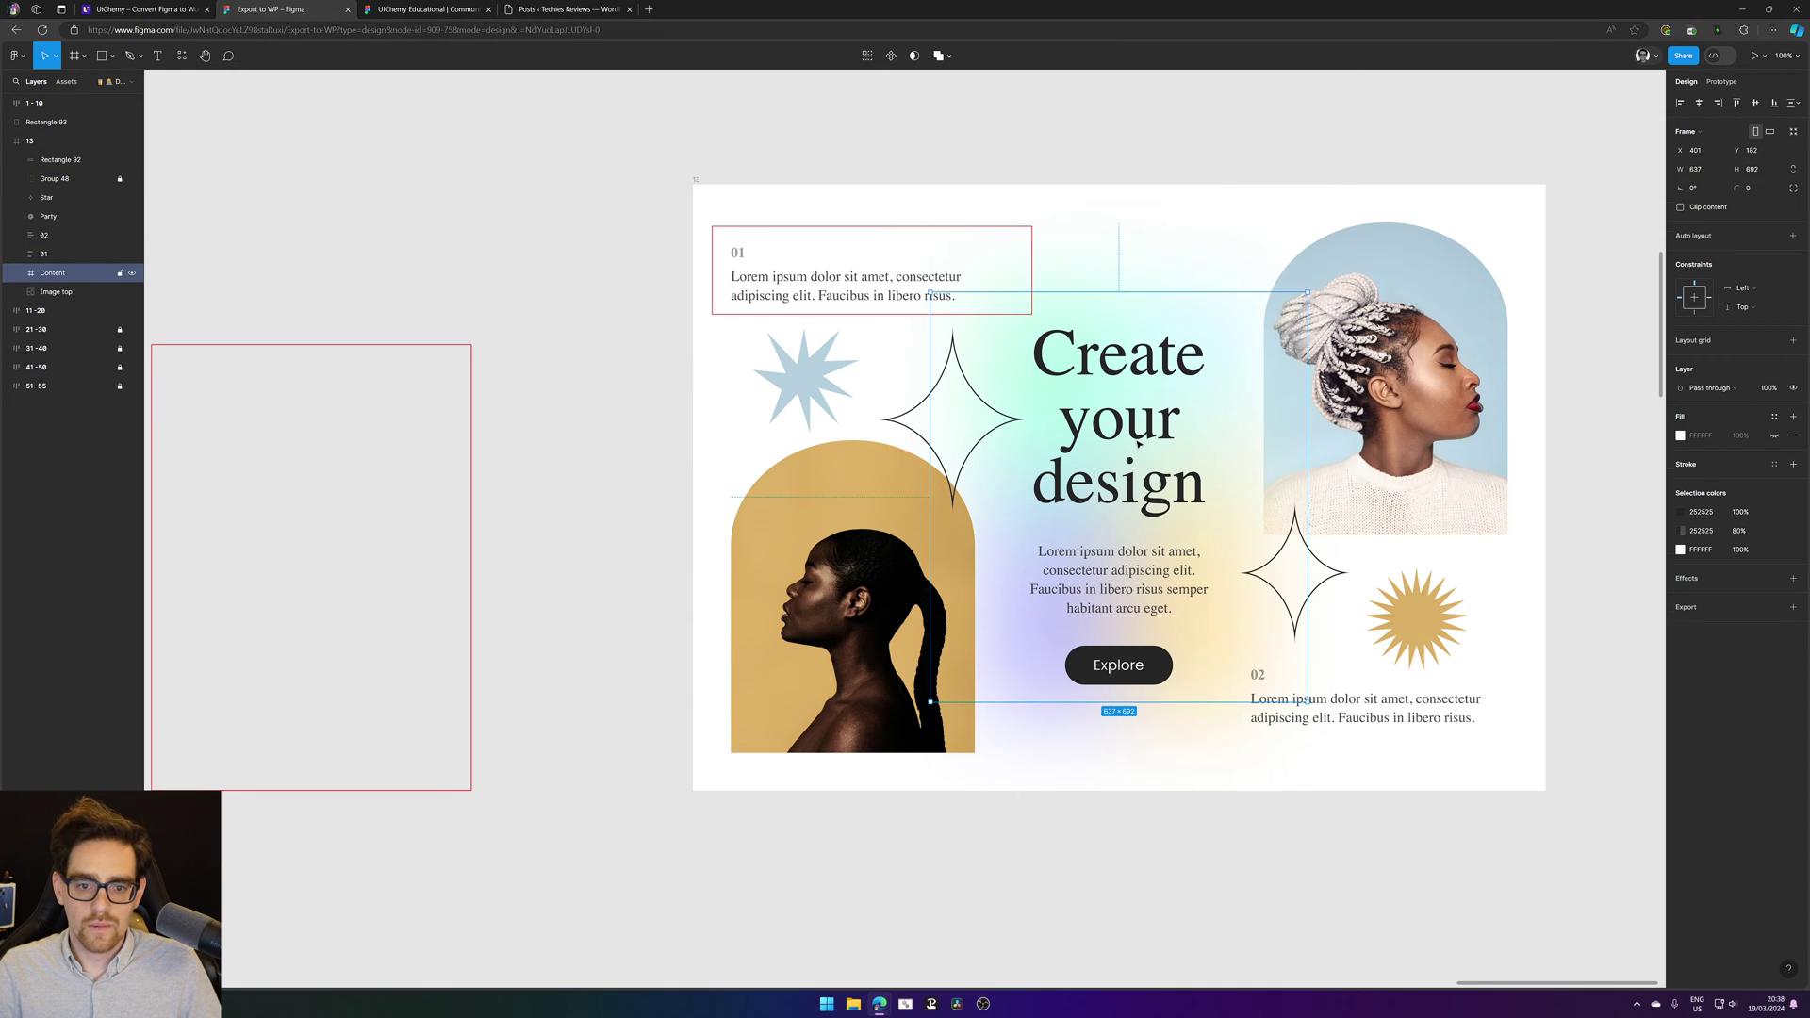
pyautogui.hscroll(5, 1159, 397)
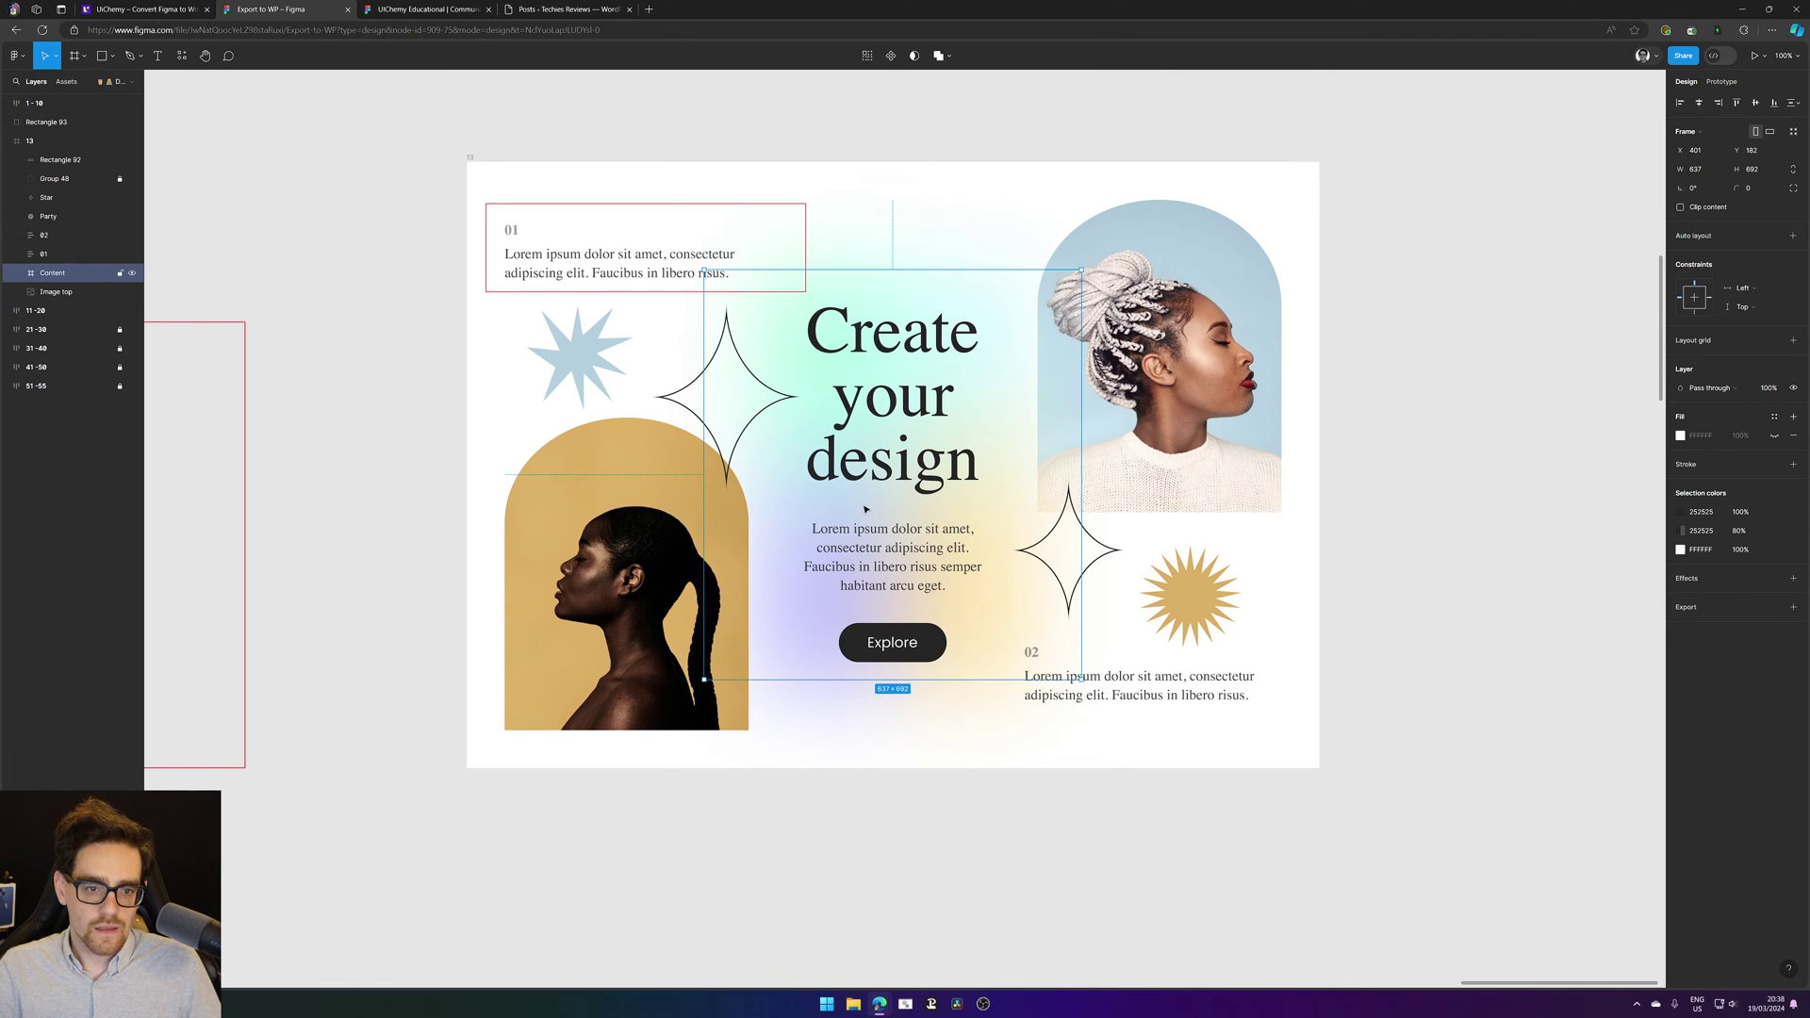
pyautogui.doubleClick(897, 575)
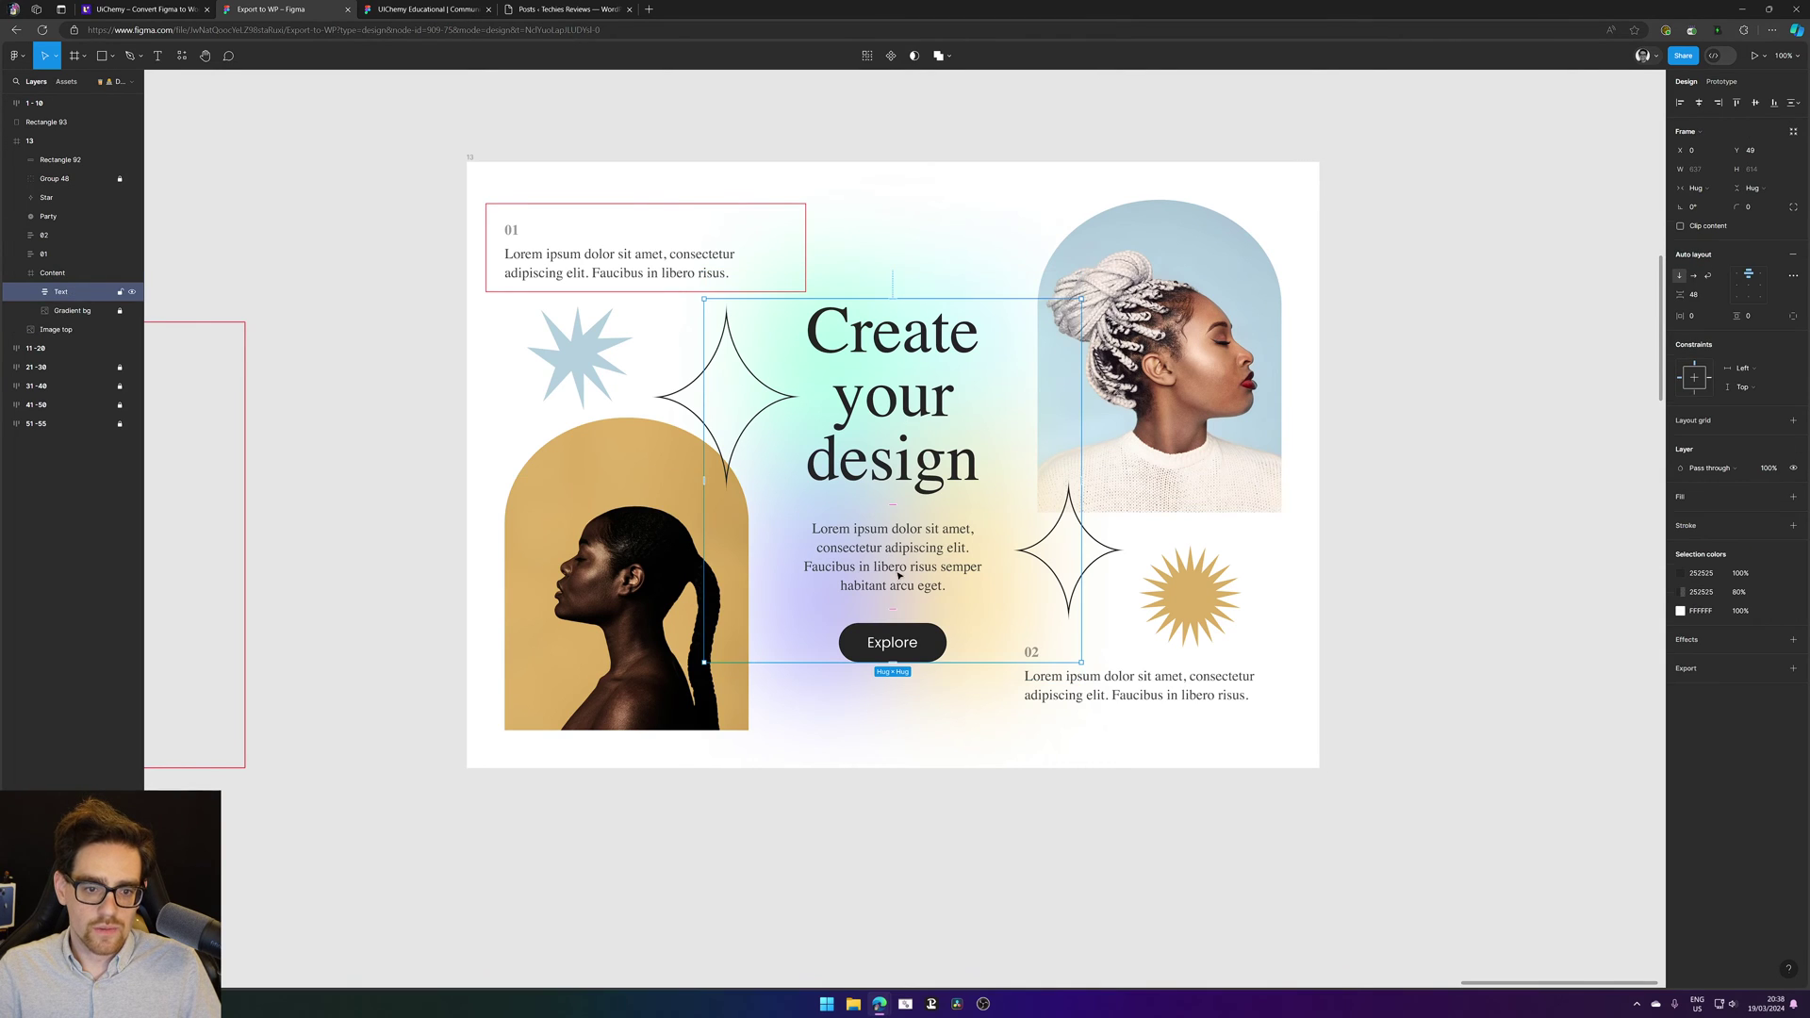
pyautogui.click(1474, 295)
pyautogui.click(887, 442)
pyautogui.moveTo(887, 441)
pyautogui.mouseDown()
pyautogui.moveTo(893, 473)
pyautogui.moveTo(882, 387)
pyautogui.moveTo(908, 464)
pyautogui.mouseUp()
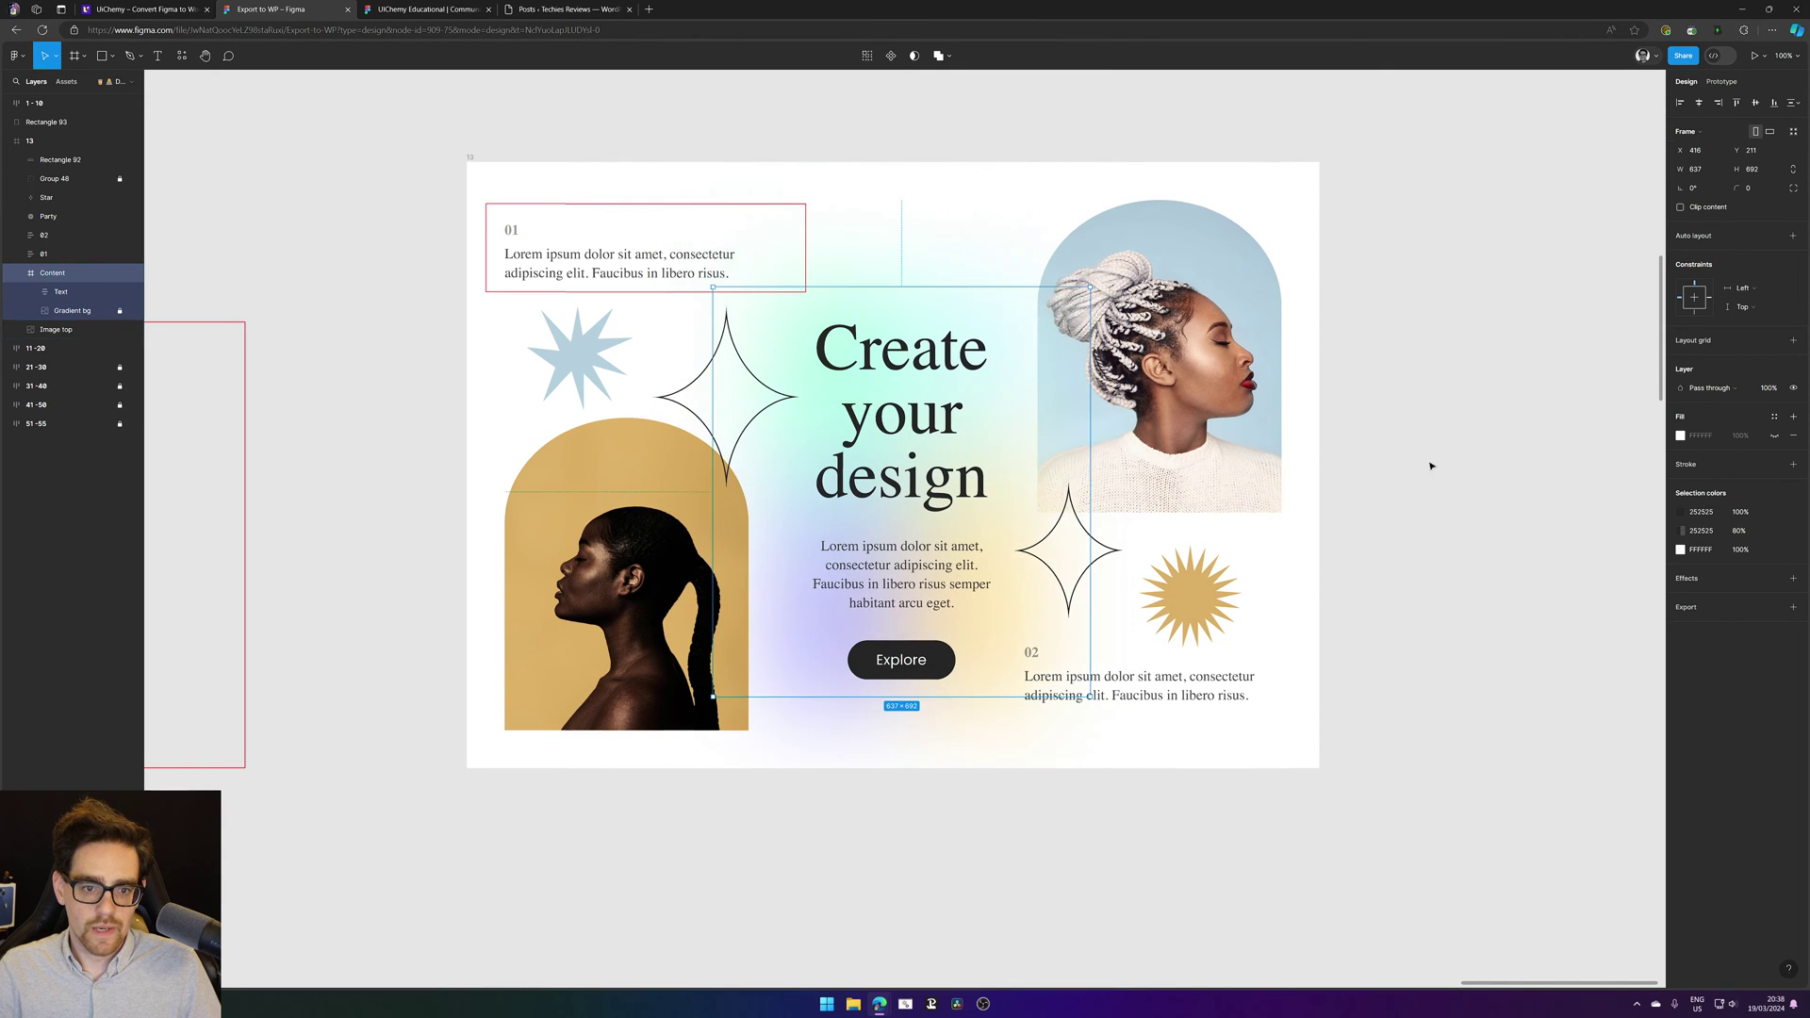
pyautogui.click(1418, 476)
# Step: Group the blue arched portrait with the outlined star and the gold sunburst beneath it
pyautogui.click(1223, 447)
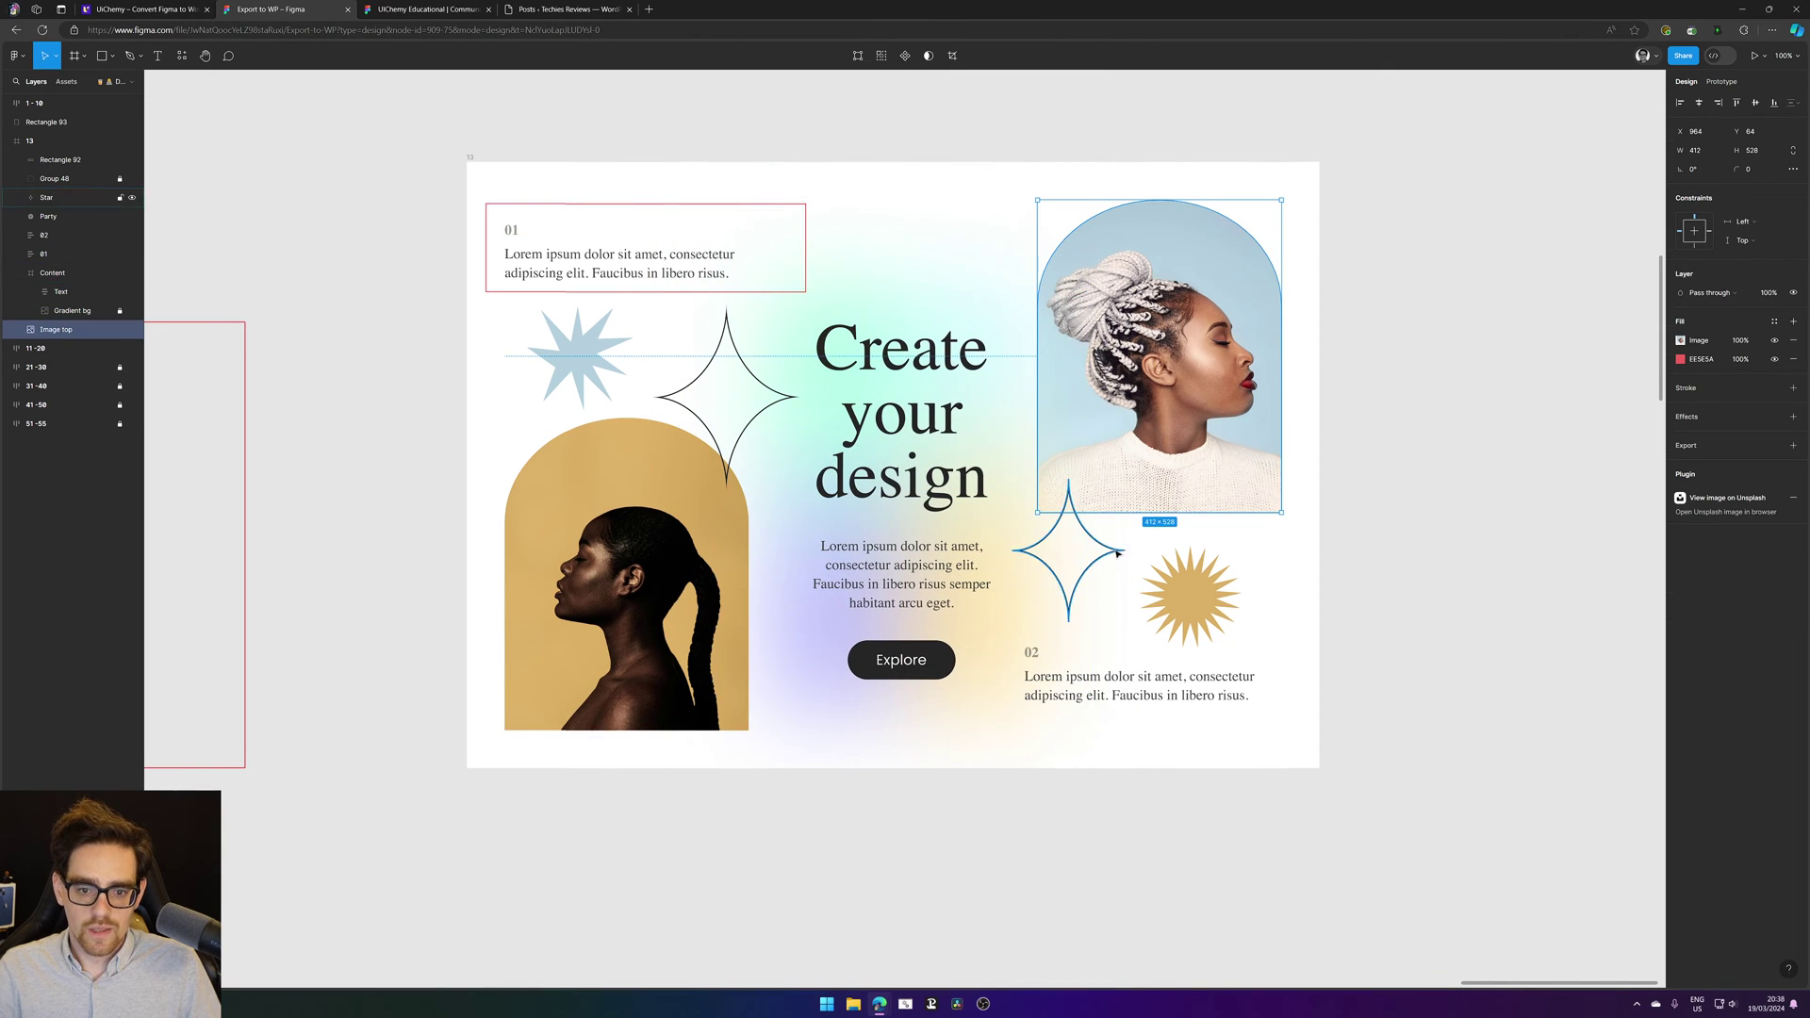
pyautogui.keyDown('shift'); pyautogui.click(1101, 552); pyautogui.keyUp('shift')
pyautogui.keyDown('shift'); pyautogui.click(1188, 599); pyautogui.keyUp('shift')
pyautogui.hotkey('ctrl', 'g')
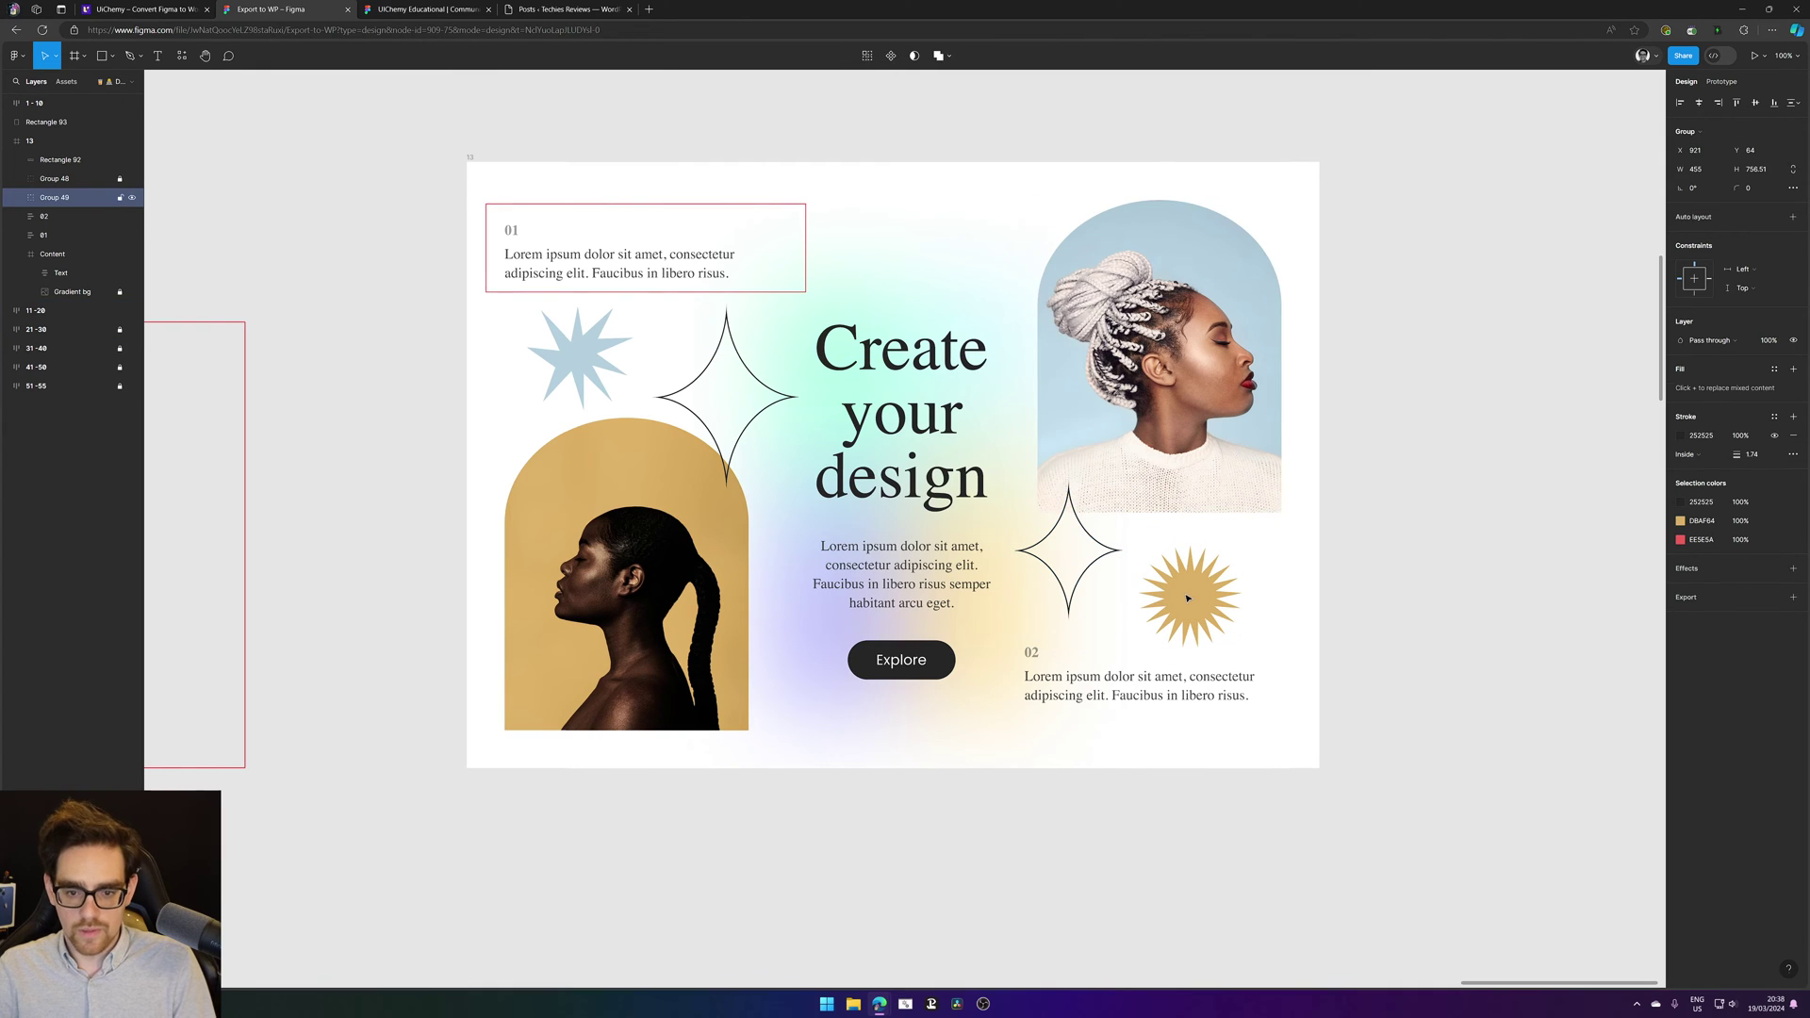
# Step: Delete the red rectangle around the 01 text block
pyautogui.click(1163, 677)
pyautogui.click(803, 261)
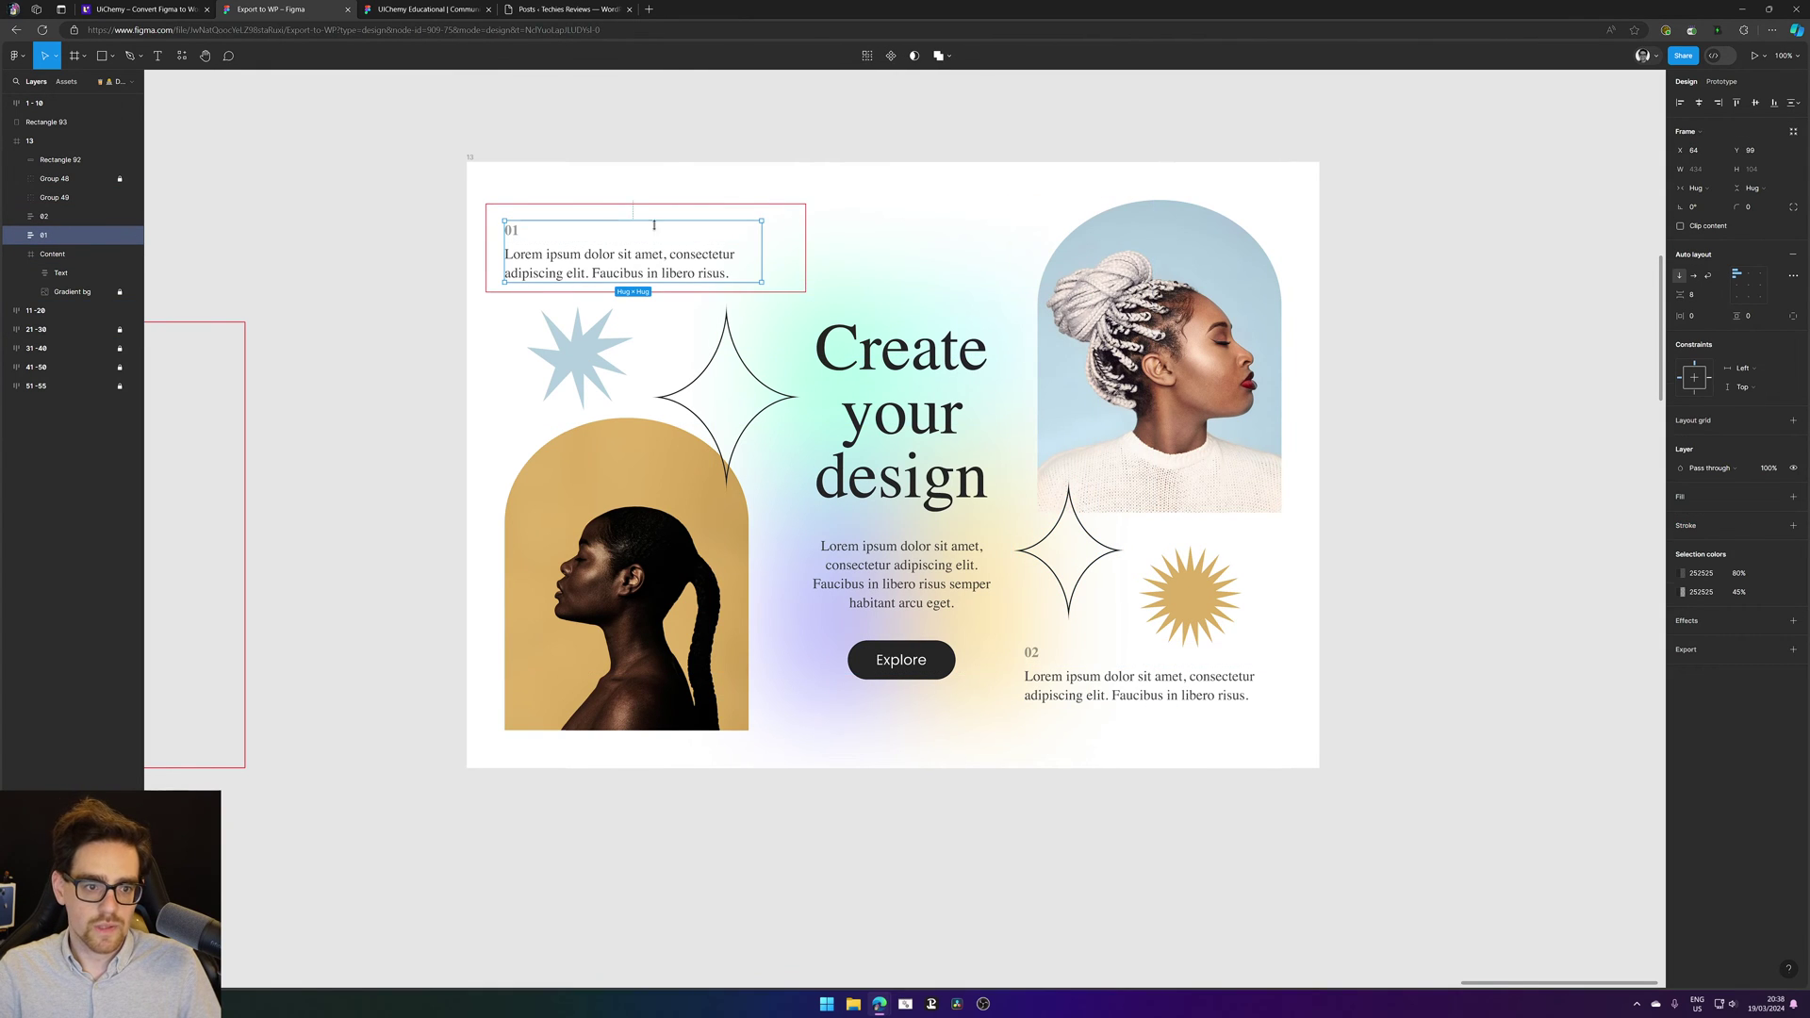
pyautogui.press('Delete')
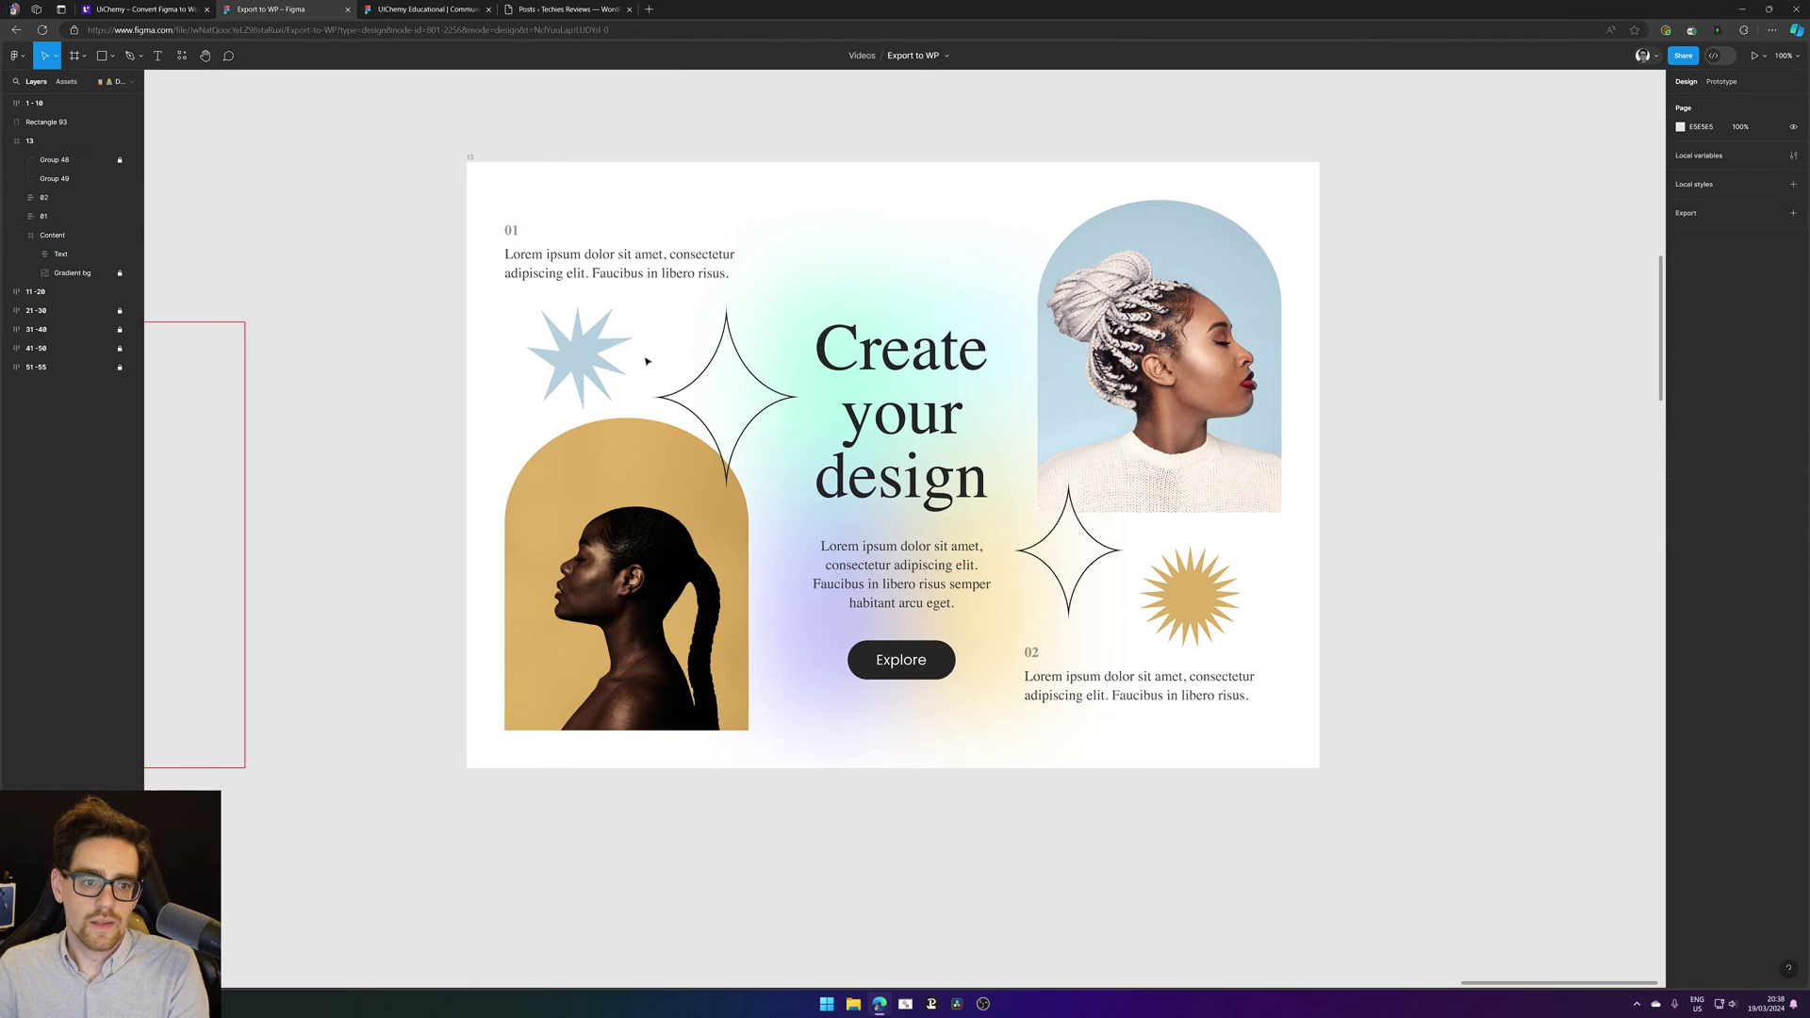
# Step: Lock the group containing the blue arched portrait, outlined star and gold sunburst
pyautogui.click(639, 276)
pyautogui.click(643, 510)
pyautogui.click(1230, 698)
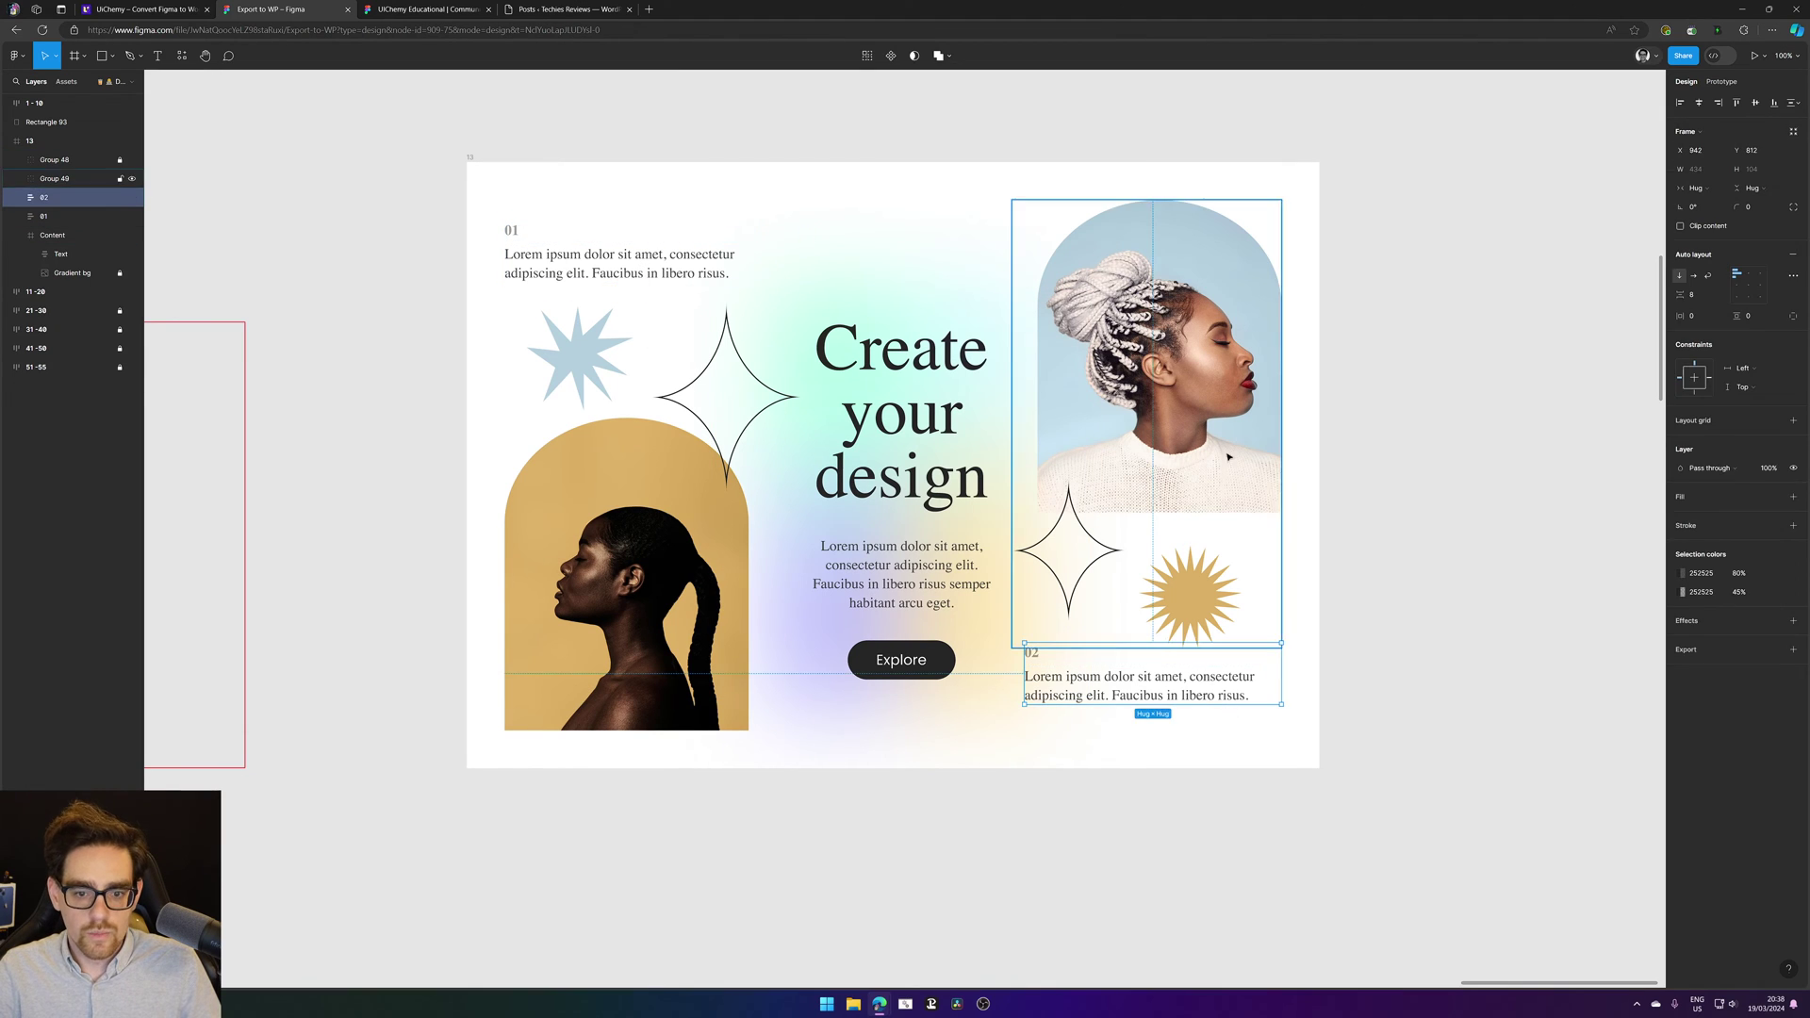
pyautogui.click(1230, 451)
pyautogui.click(120, 178)
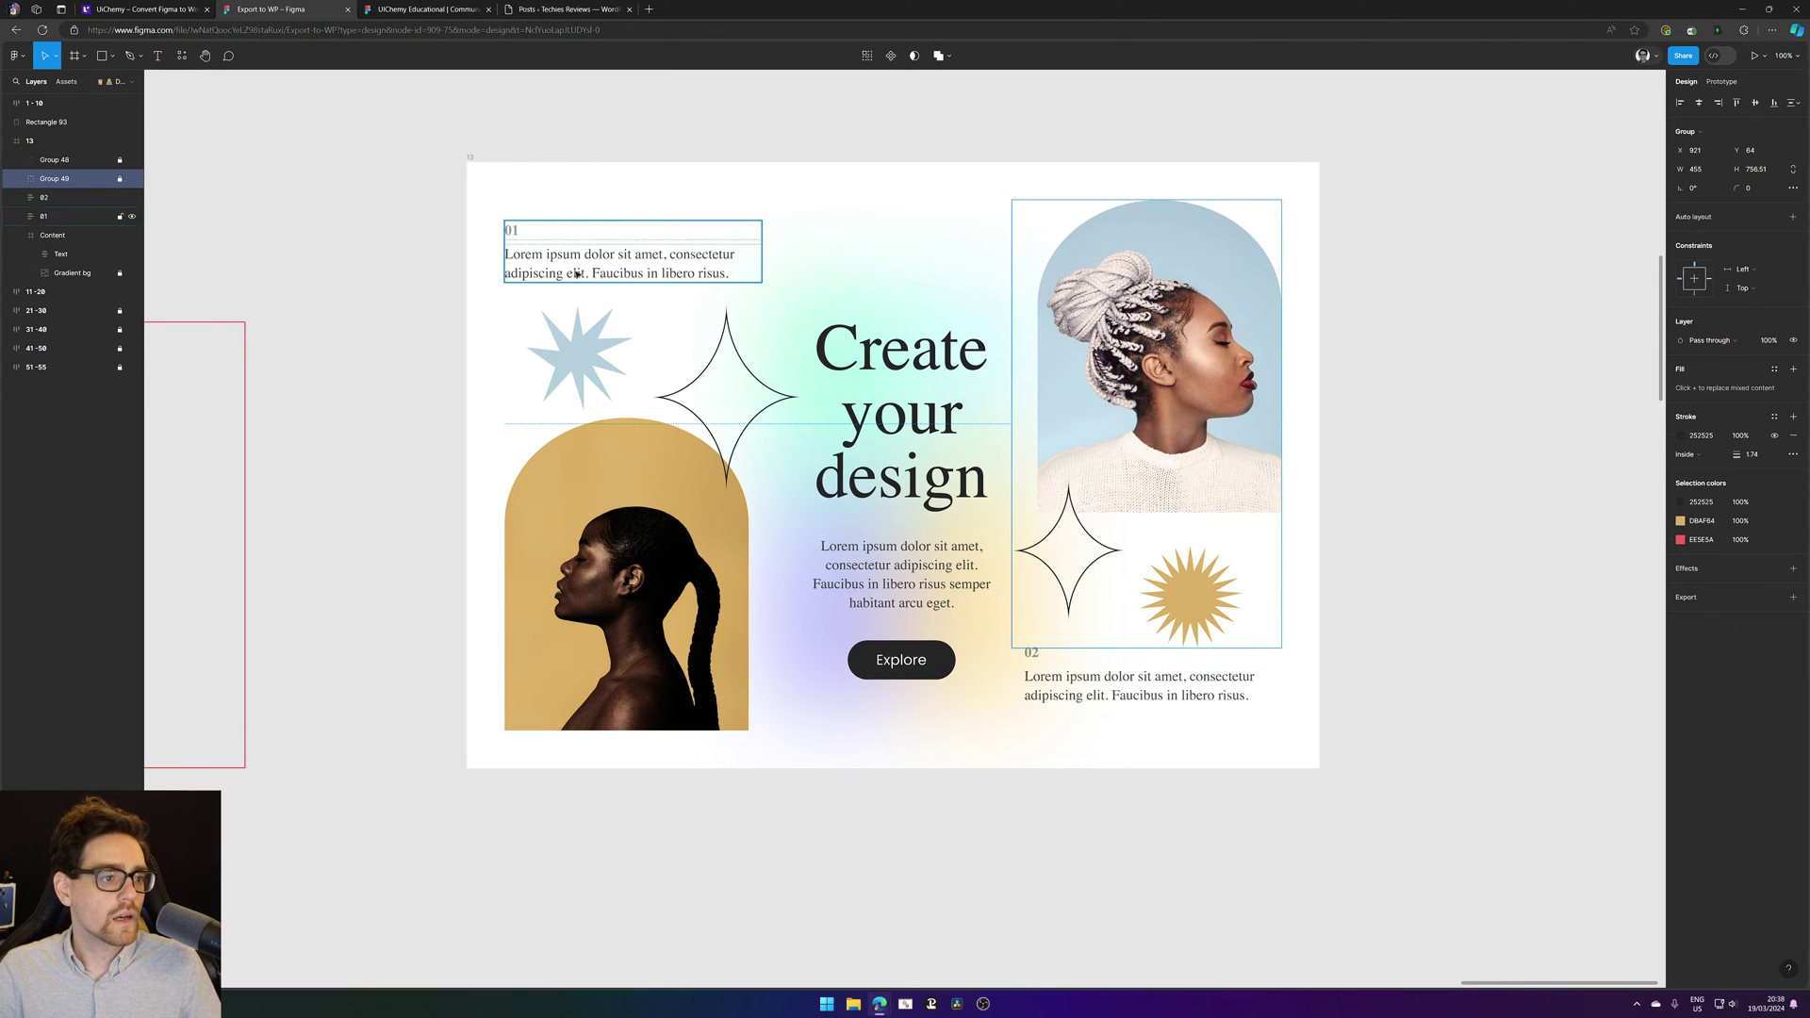
# Step: Unlock both image groups and group the 01 text block with the yellow portrait group below it
pyautogui.click(650, 276)
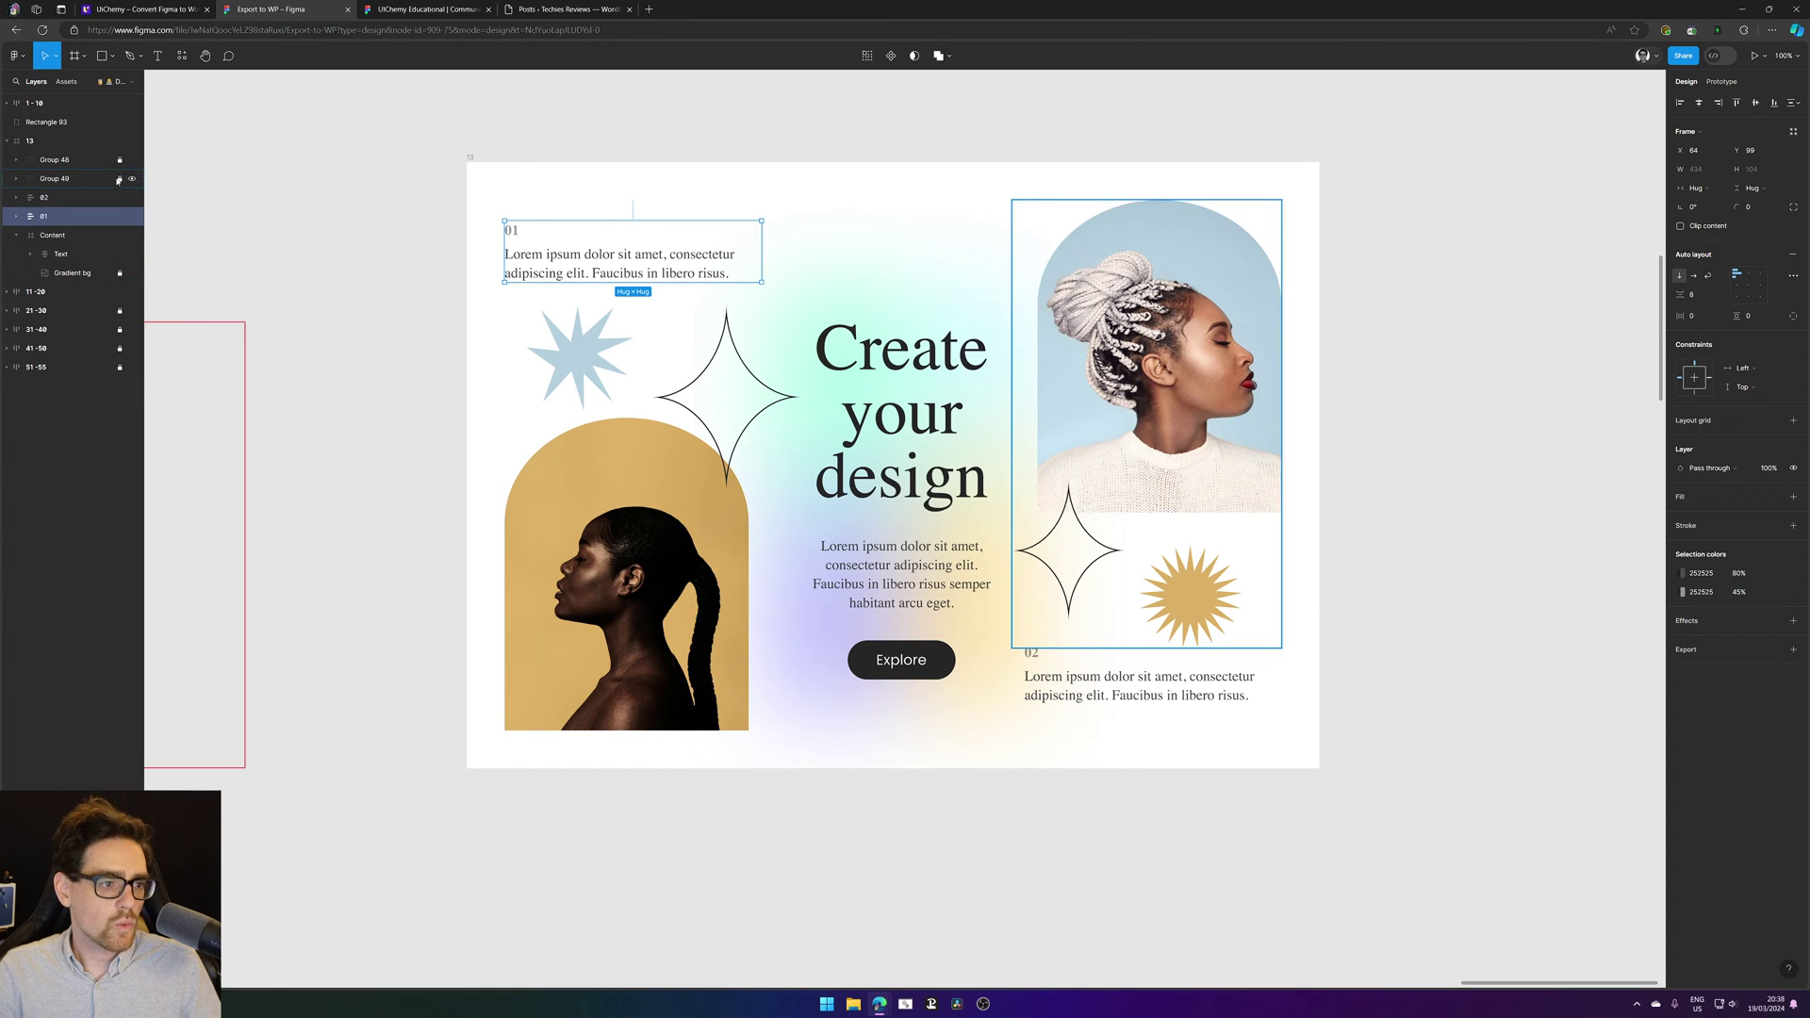
pyautogui.keyDown('shift'); pyautogui.click(71, 184); pyautogui.keyUp('shift')
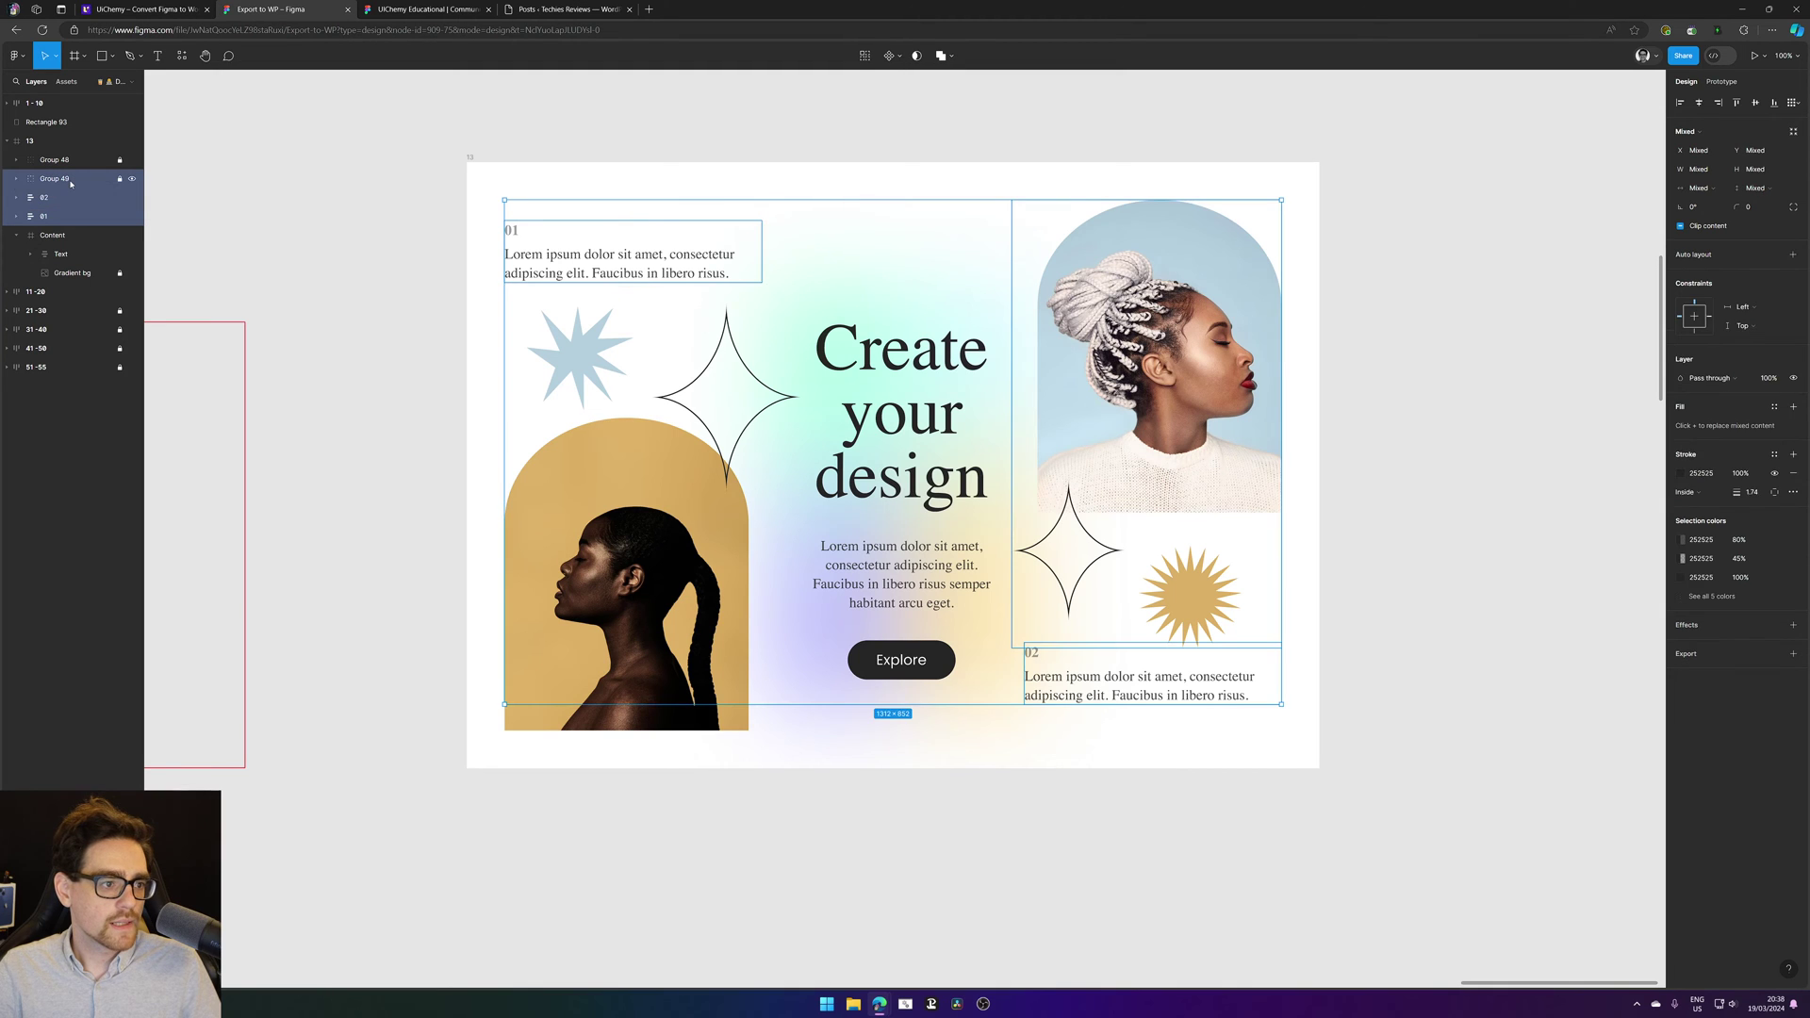
pyautogui.click(117, 186)
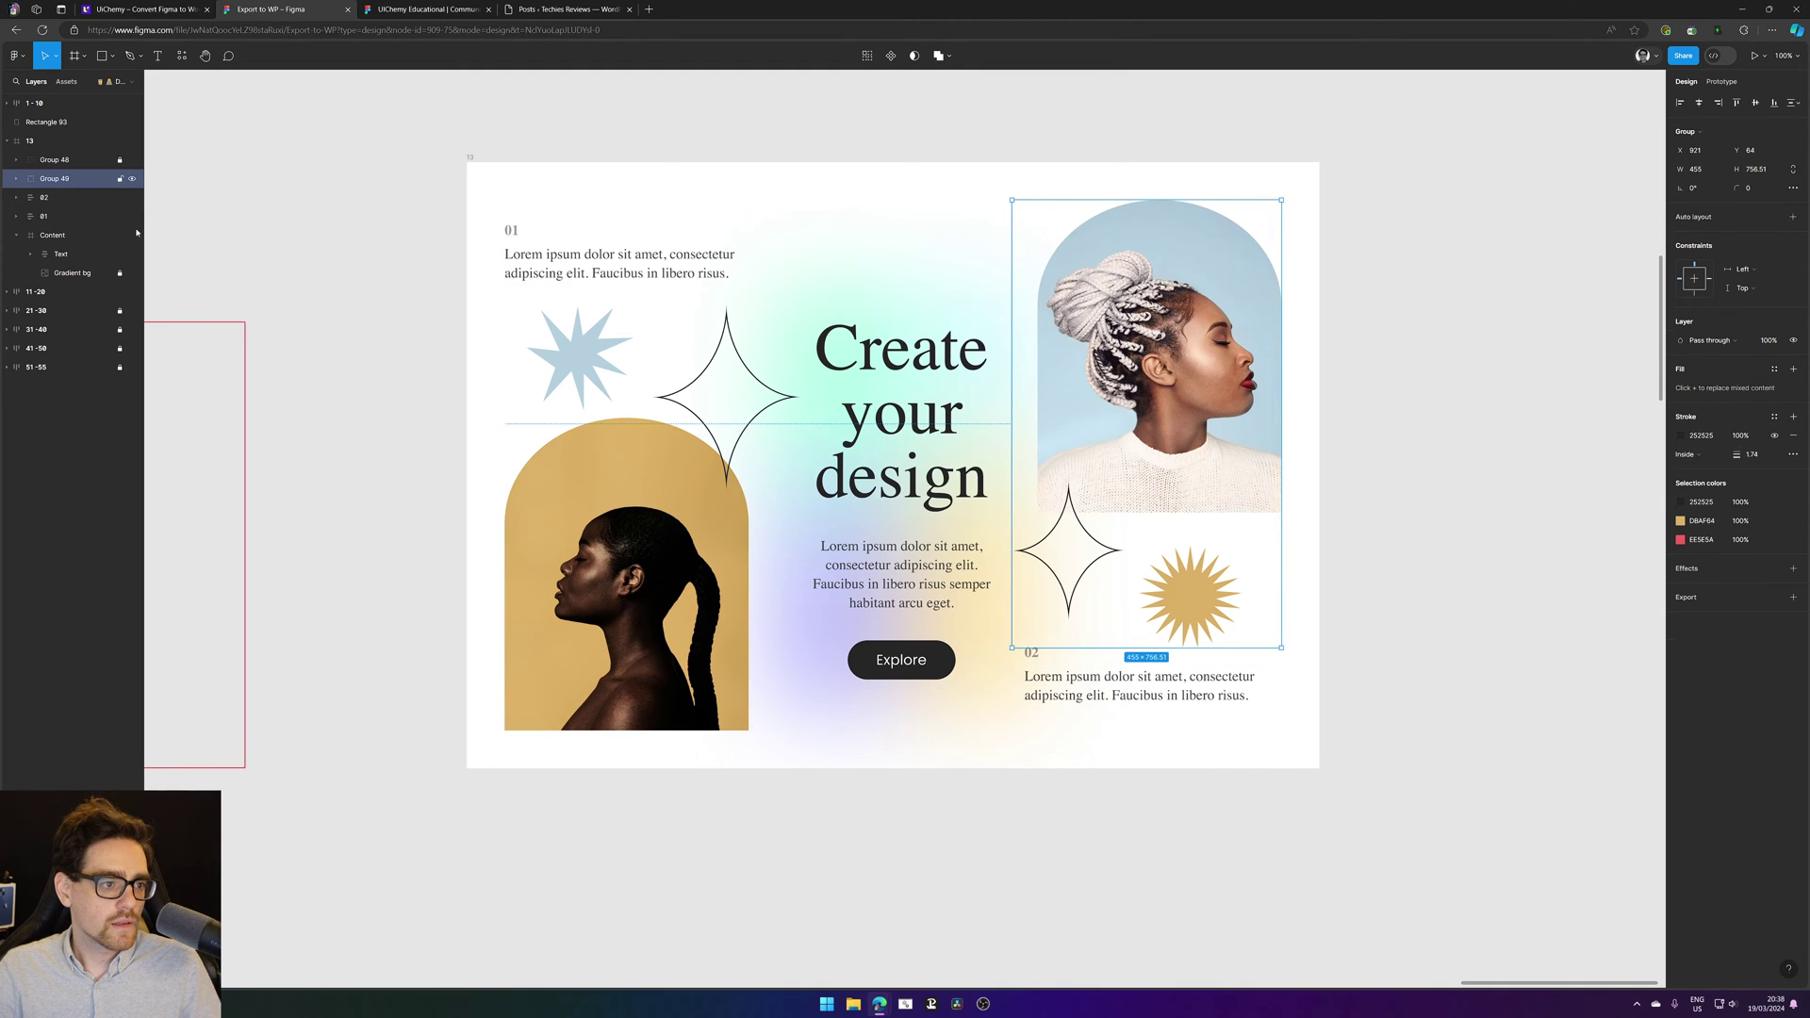
pyautogui.moveTo(332, 247); pyautogui.dragTo(671, 444)
pyautogui.hotkey('ctrl', 'g')
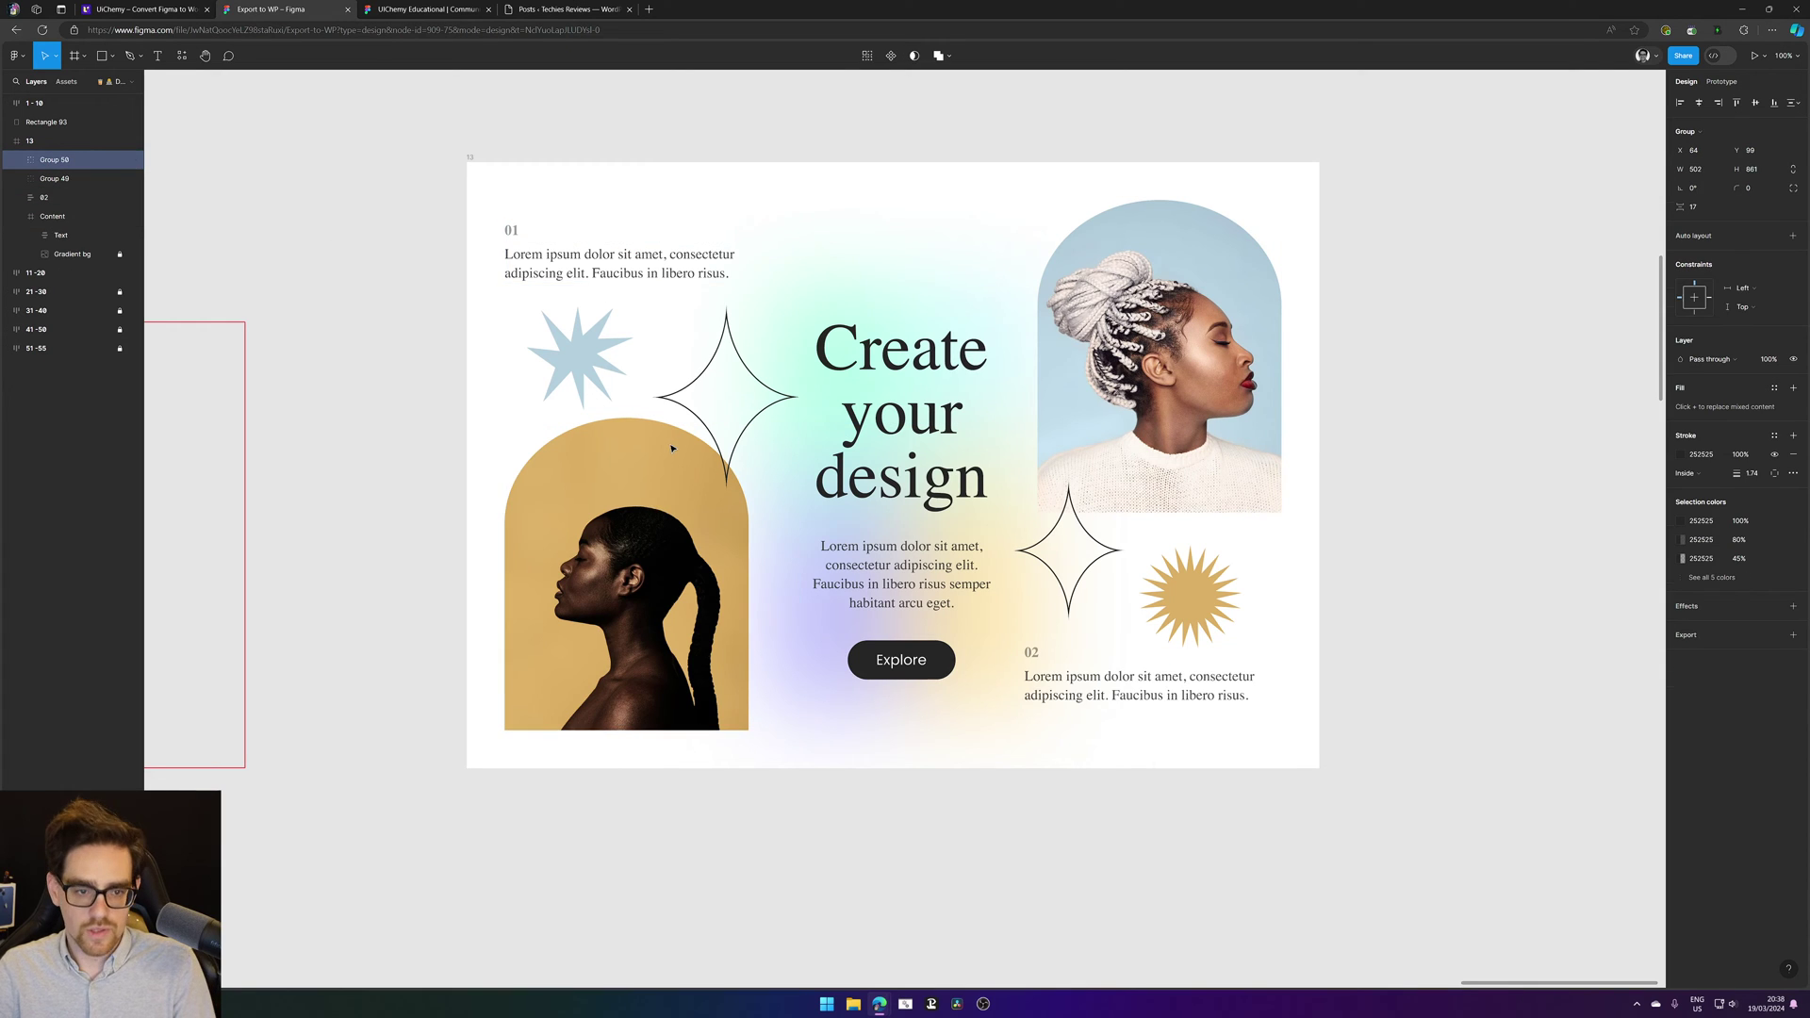
# Step: Group the blue portrait group with the 02 text block as one column
pyautogui.click(1223, 346)
pyautogui.keyDown('shift'); pyautogui.click(1131, 681); pyautogui.keyUp('shift')
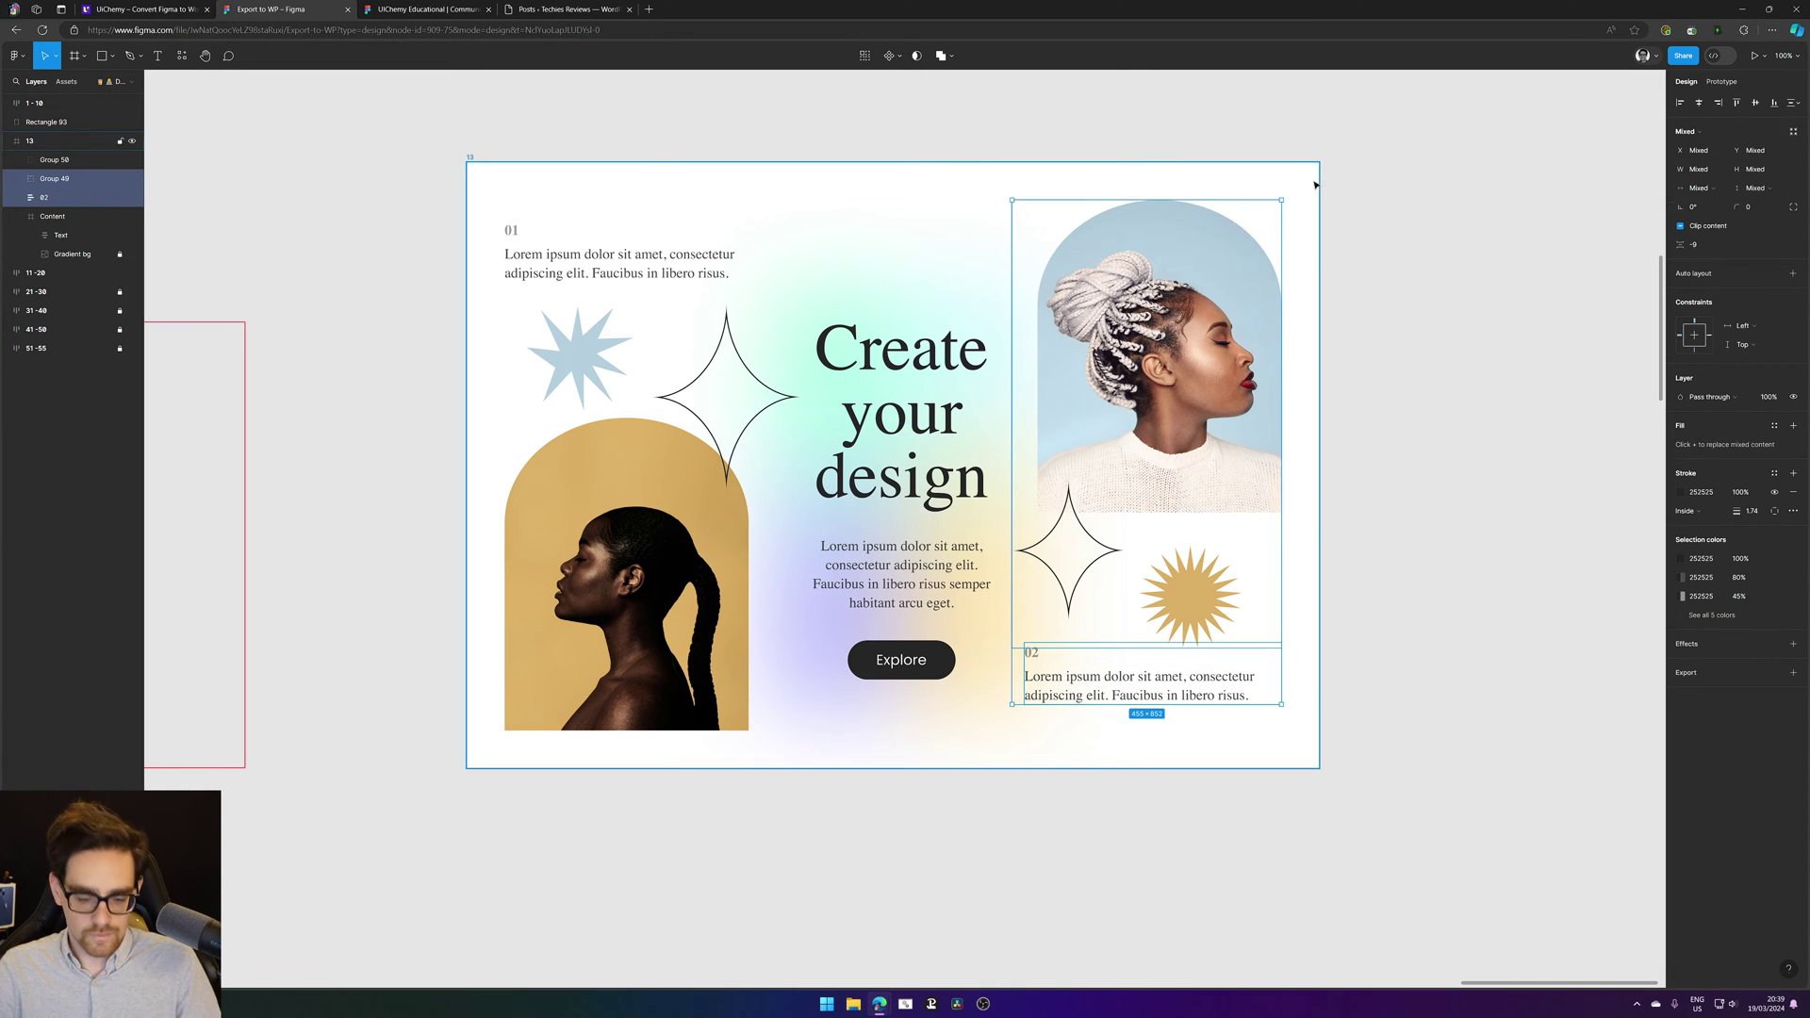
pyautogui.hotkey('ctrl', 'g')
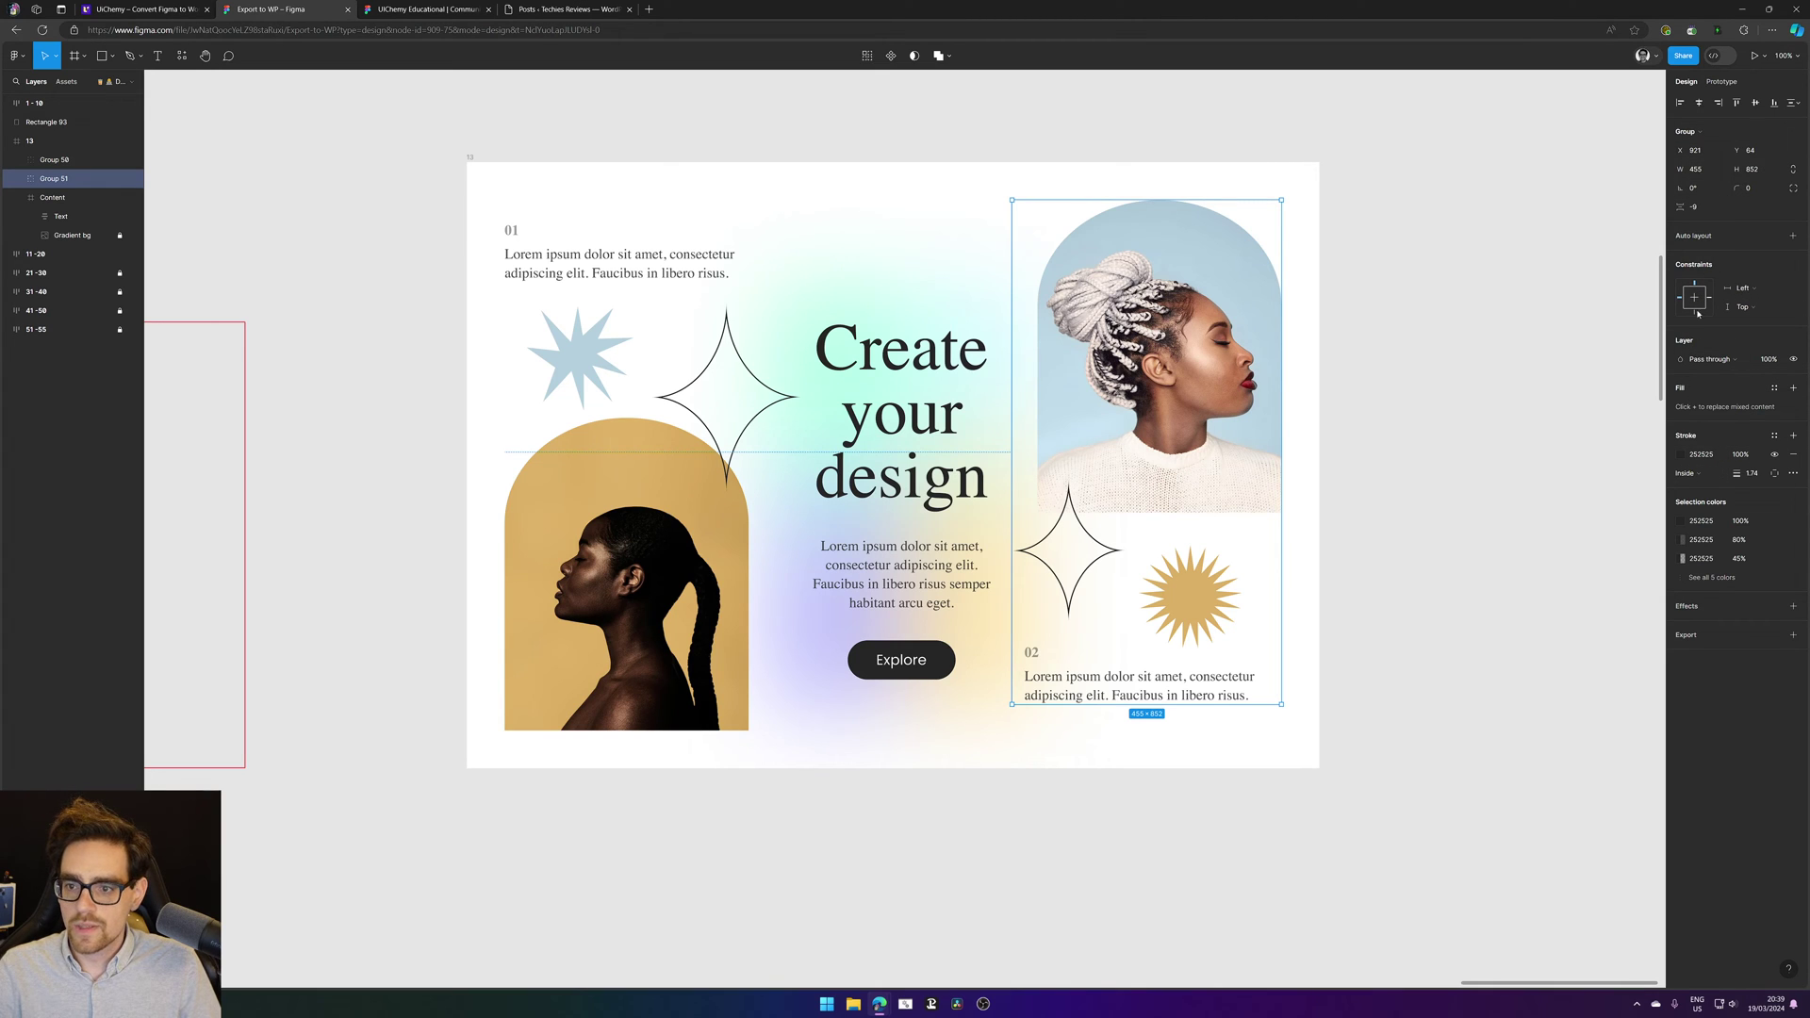
# Step: Add auto layout to the 02 column and to the 01 column
pyautogui.click(1794, 235)
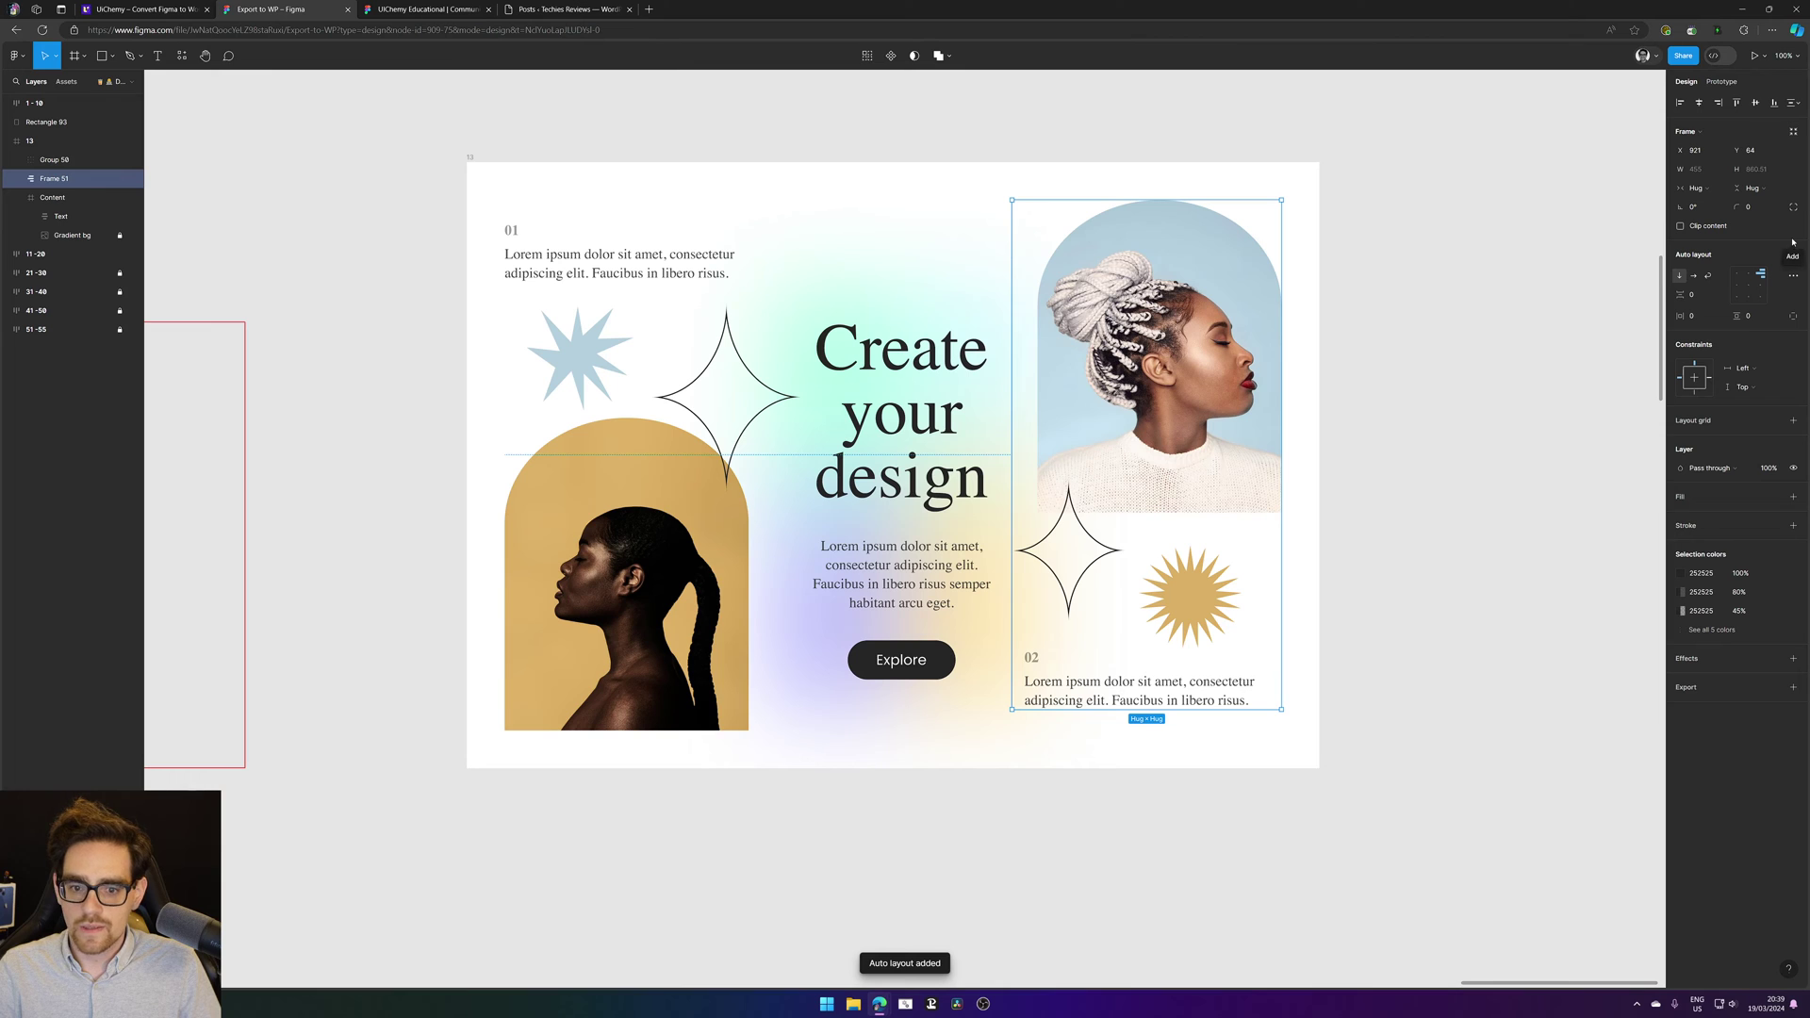
pyautogui.click(703, 455)
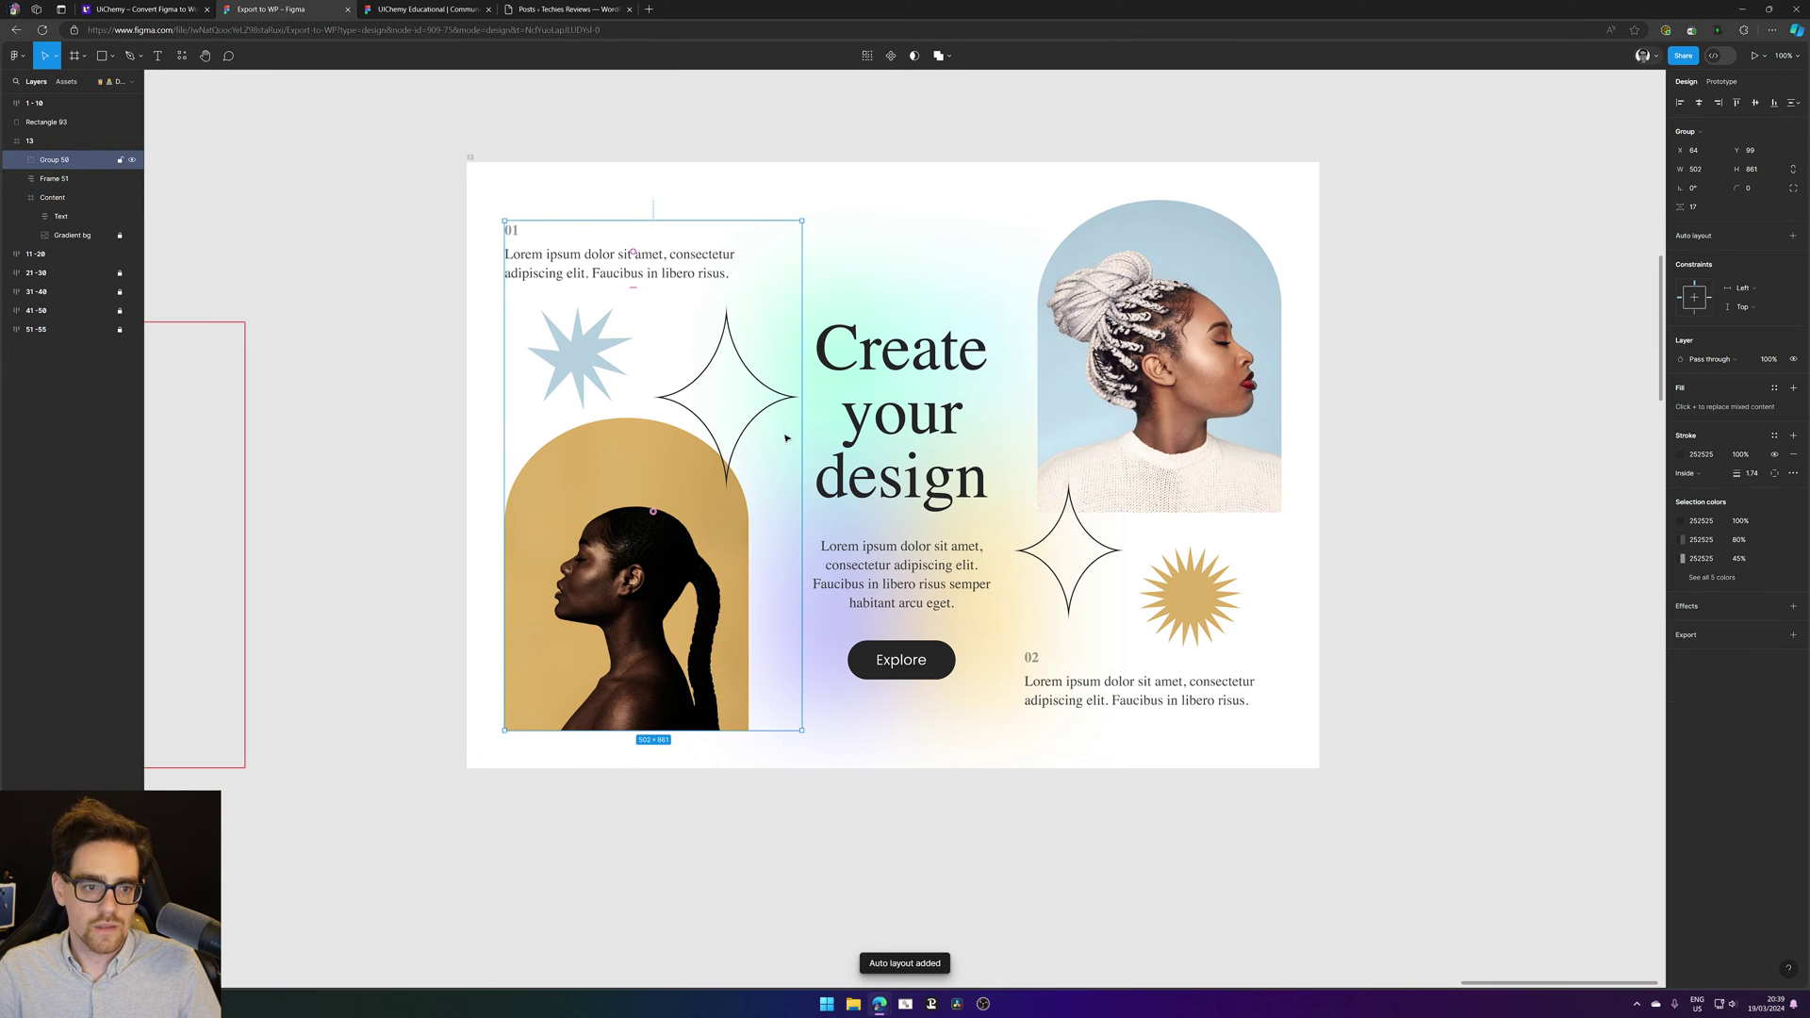
pyautogui.click(1793, 235)
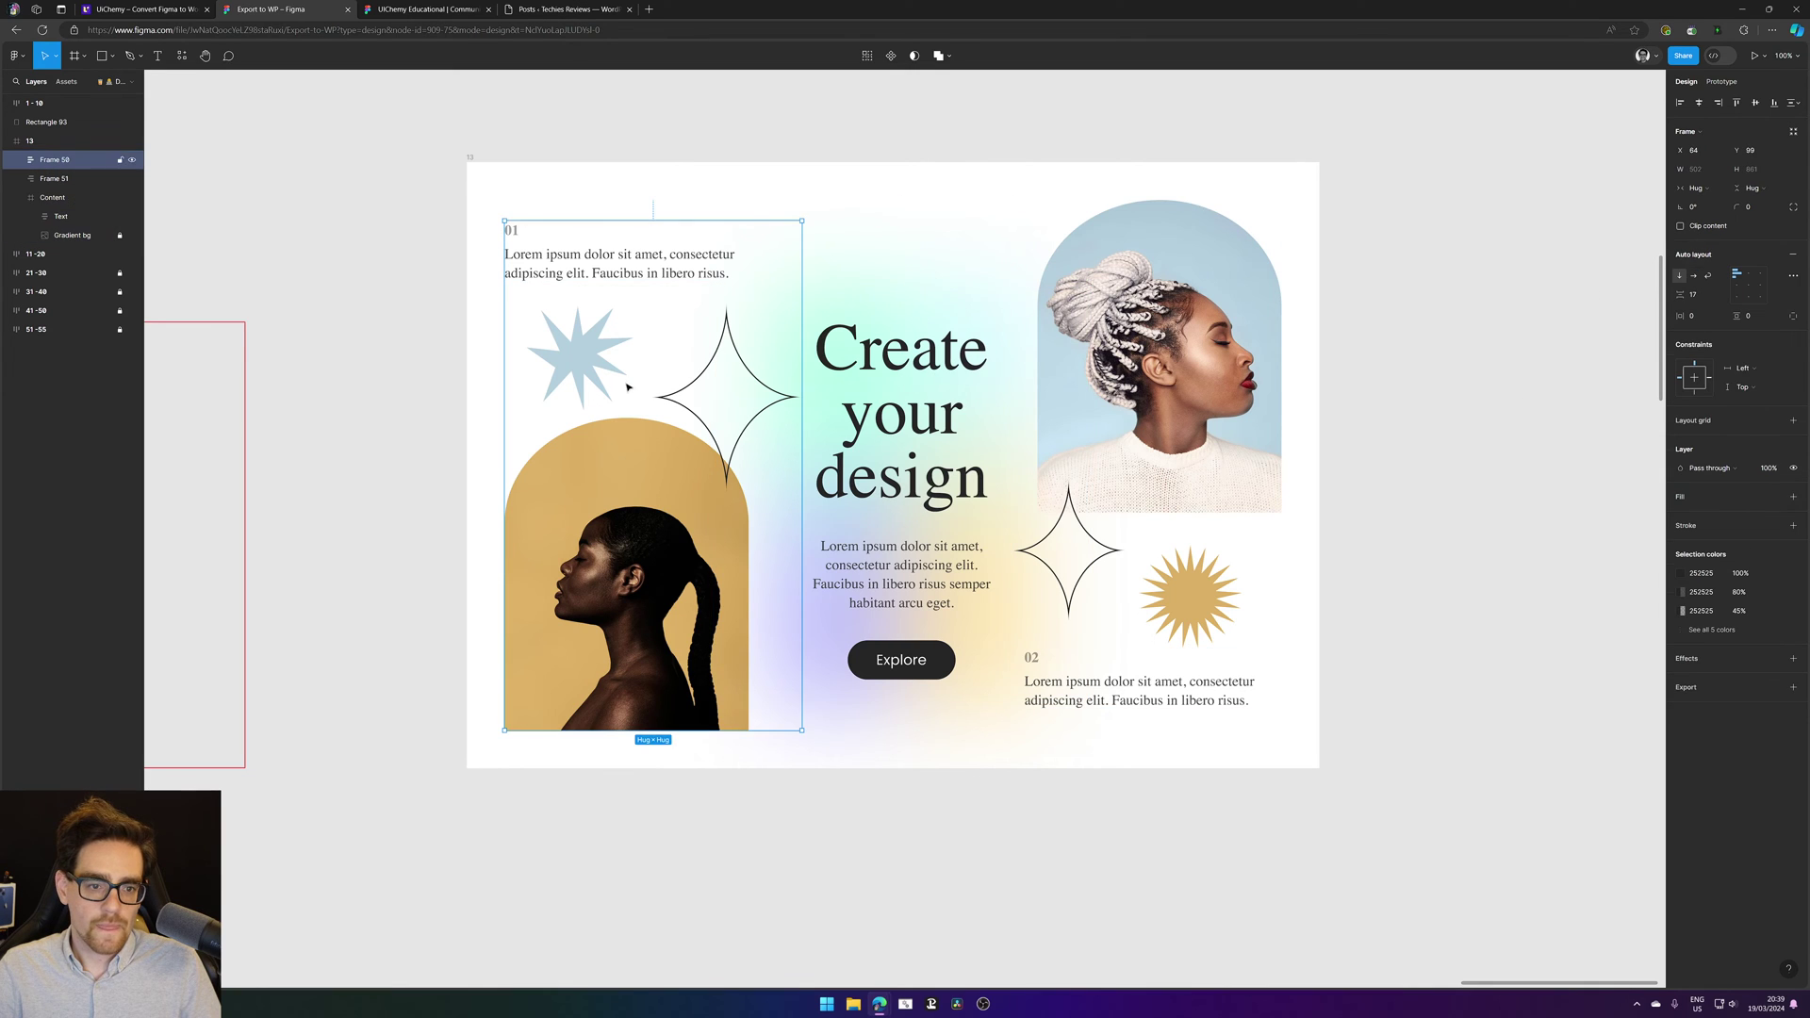
# Step: Group the 01 column, the Content frame and the 02 column, and apply auto layout to the group
pyautogui.keyDown('shift'); pyautogui.click(943, 302); pyautogui.keyUp('shift')
pyautogui.keyDown('shift'); pyautogui.click(1225, 528); pyautogui.keyUp('shift')
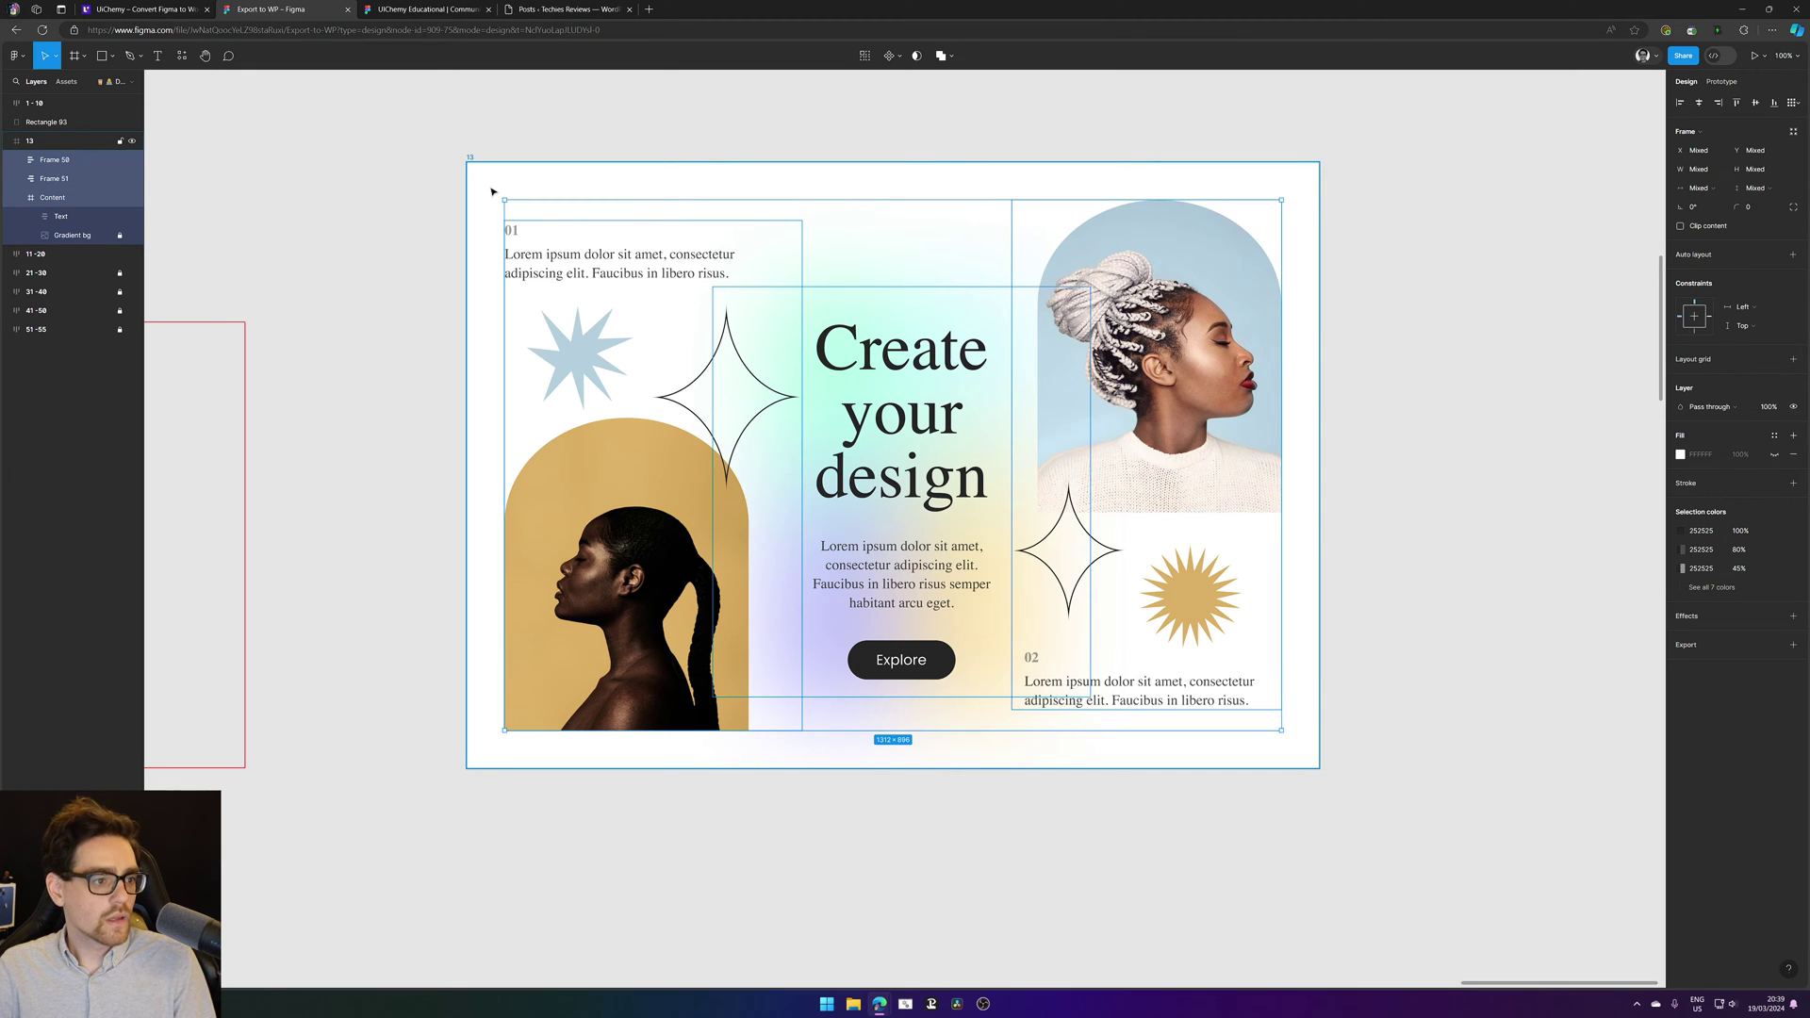
pyautogui.hotkey('ctrl', 'g')
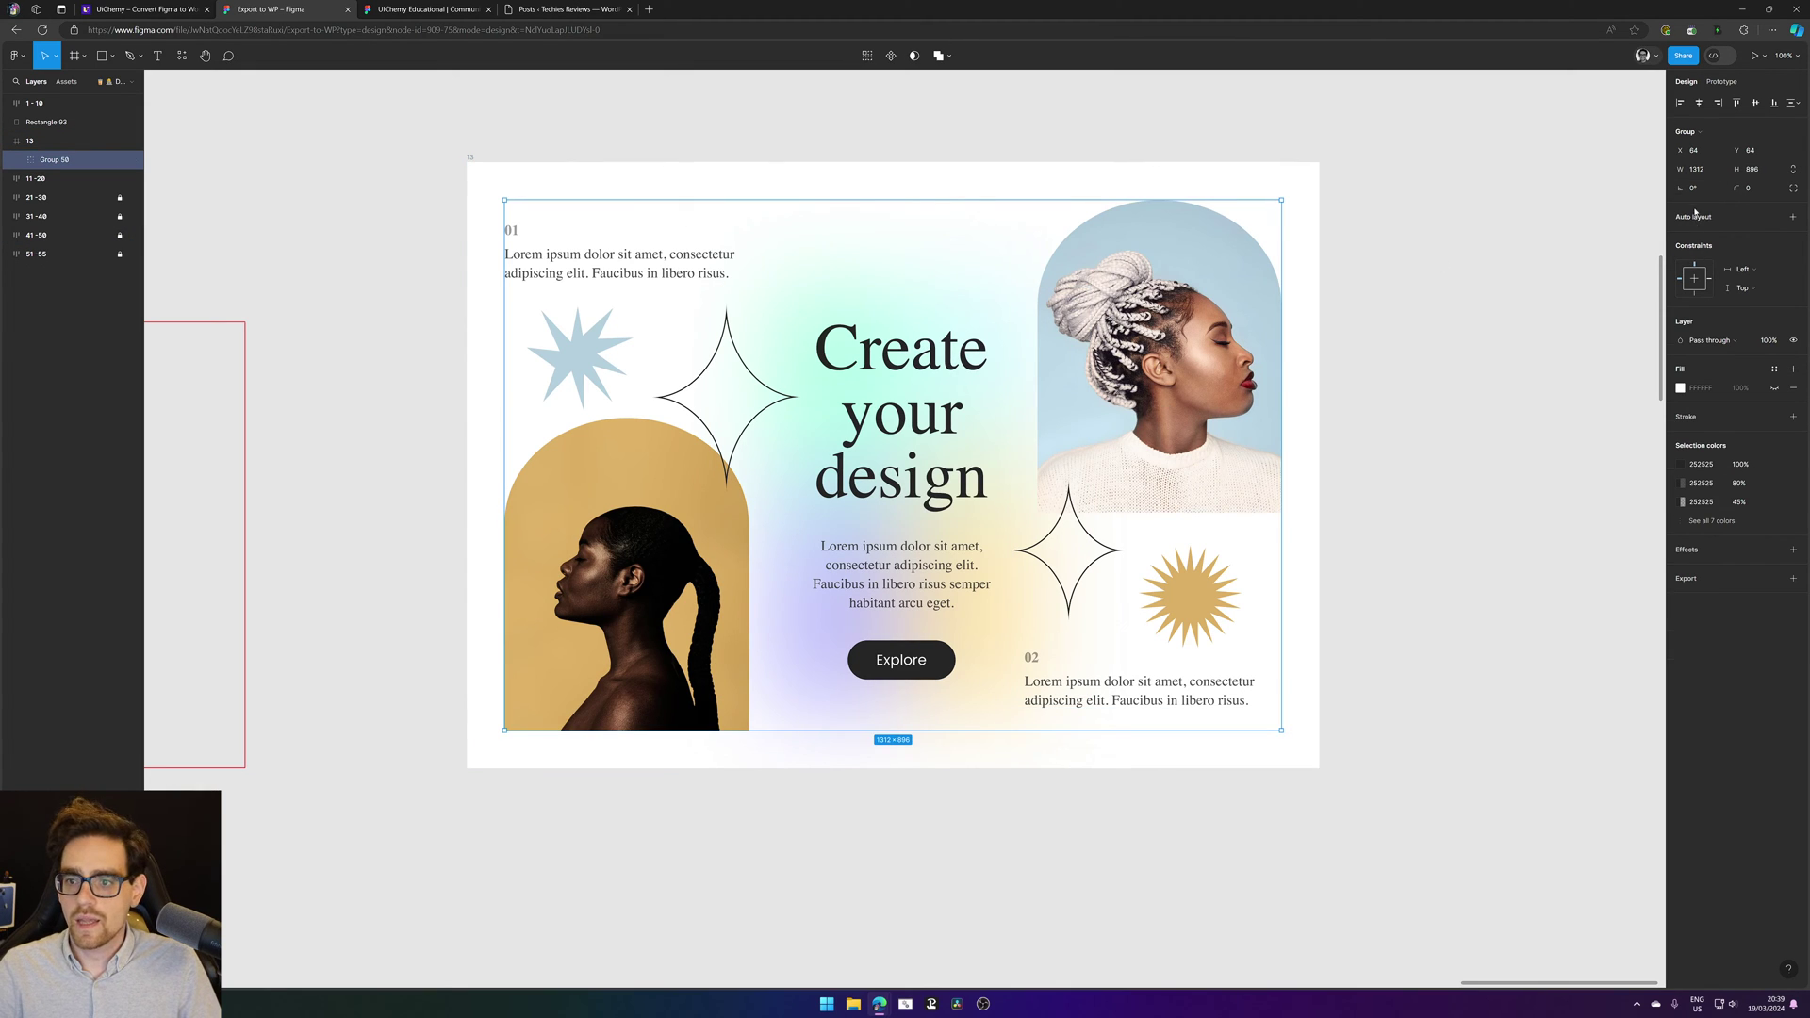
pyautogui.click(1696, 217)
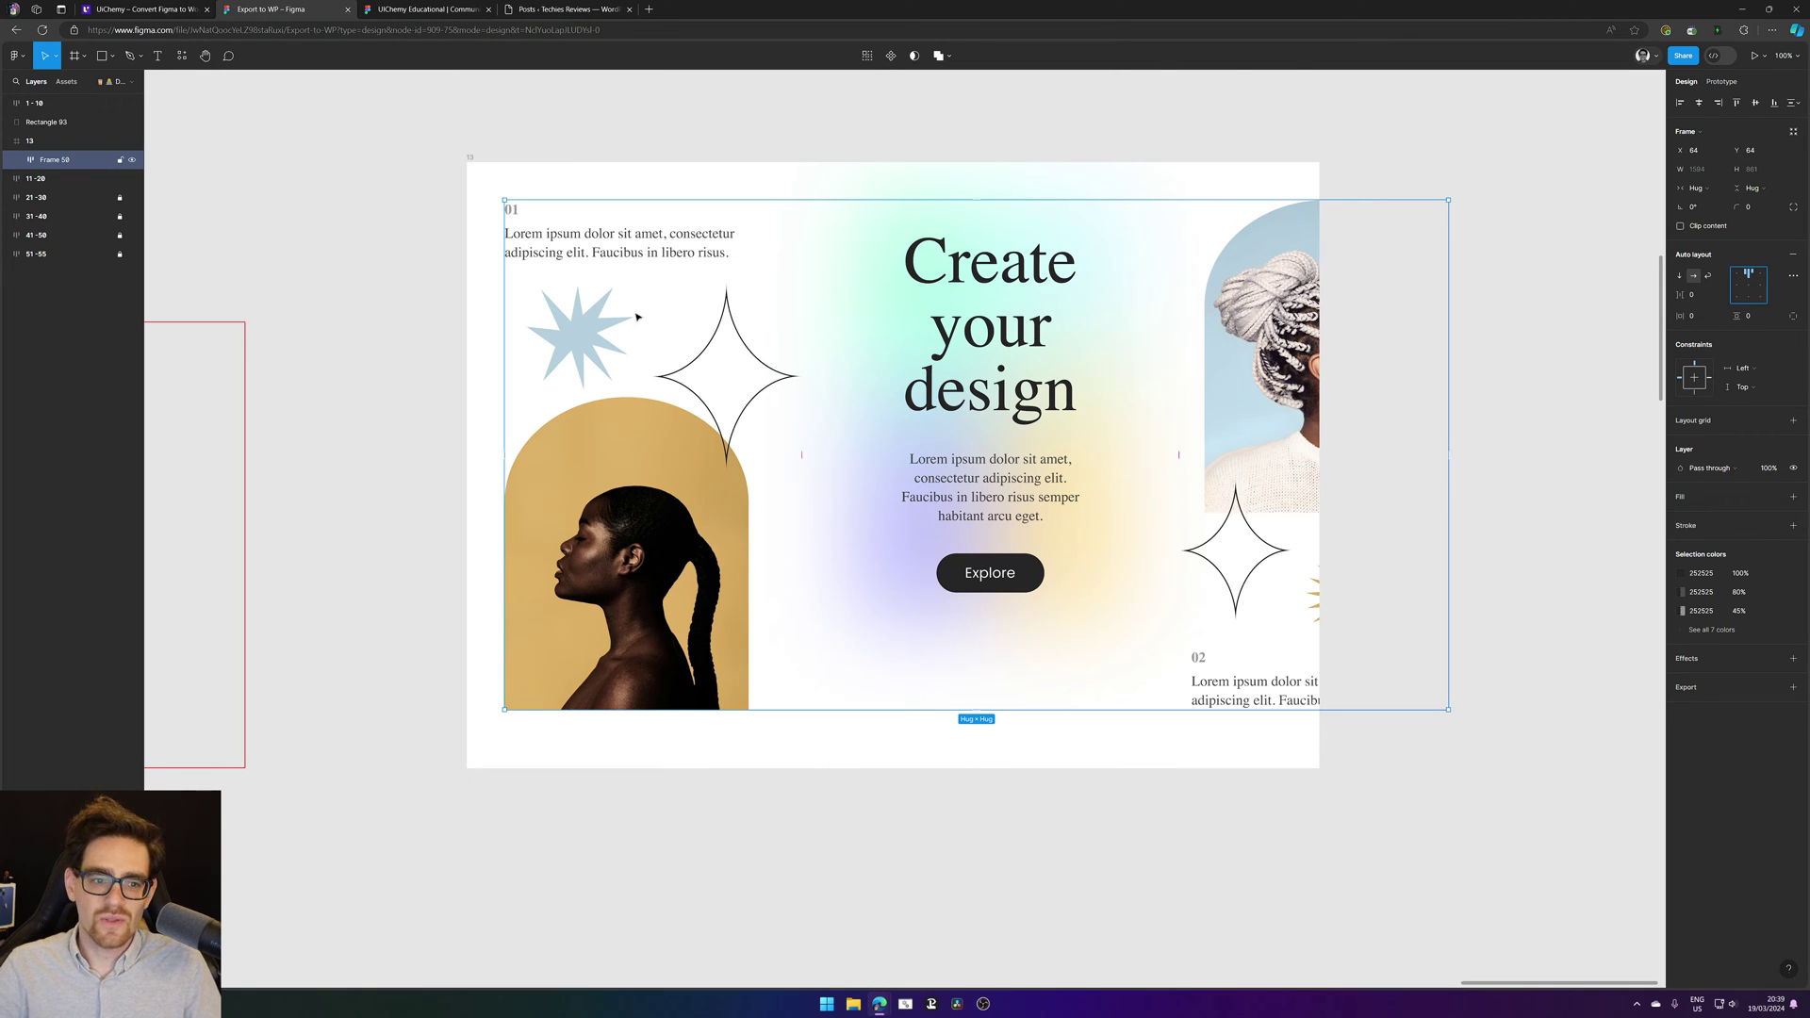
# Step: Expand the new auto layout frame's nested layers and lock the image group inside the 01 column
pyautogui.click(16, 160)
pyautogui.click(63, 182)
pyautogui.click(30, 178)
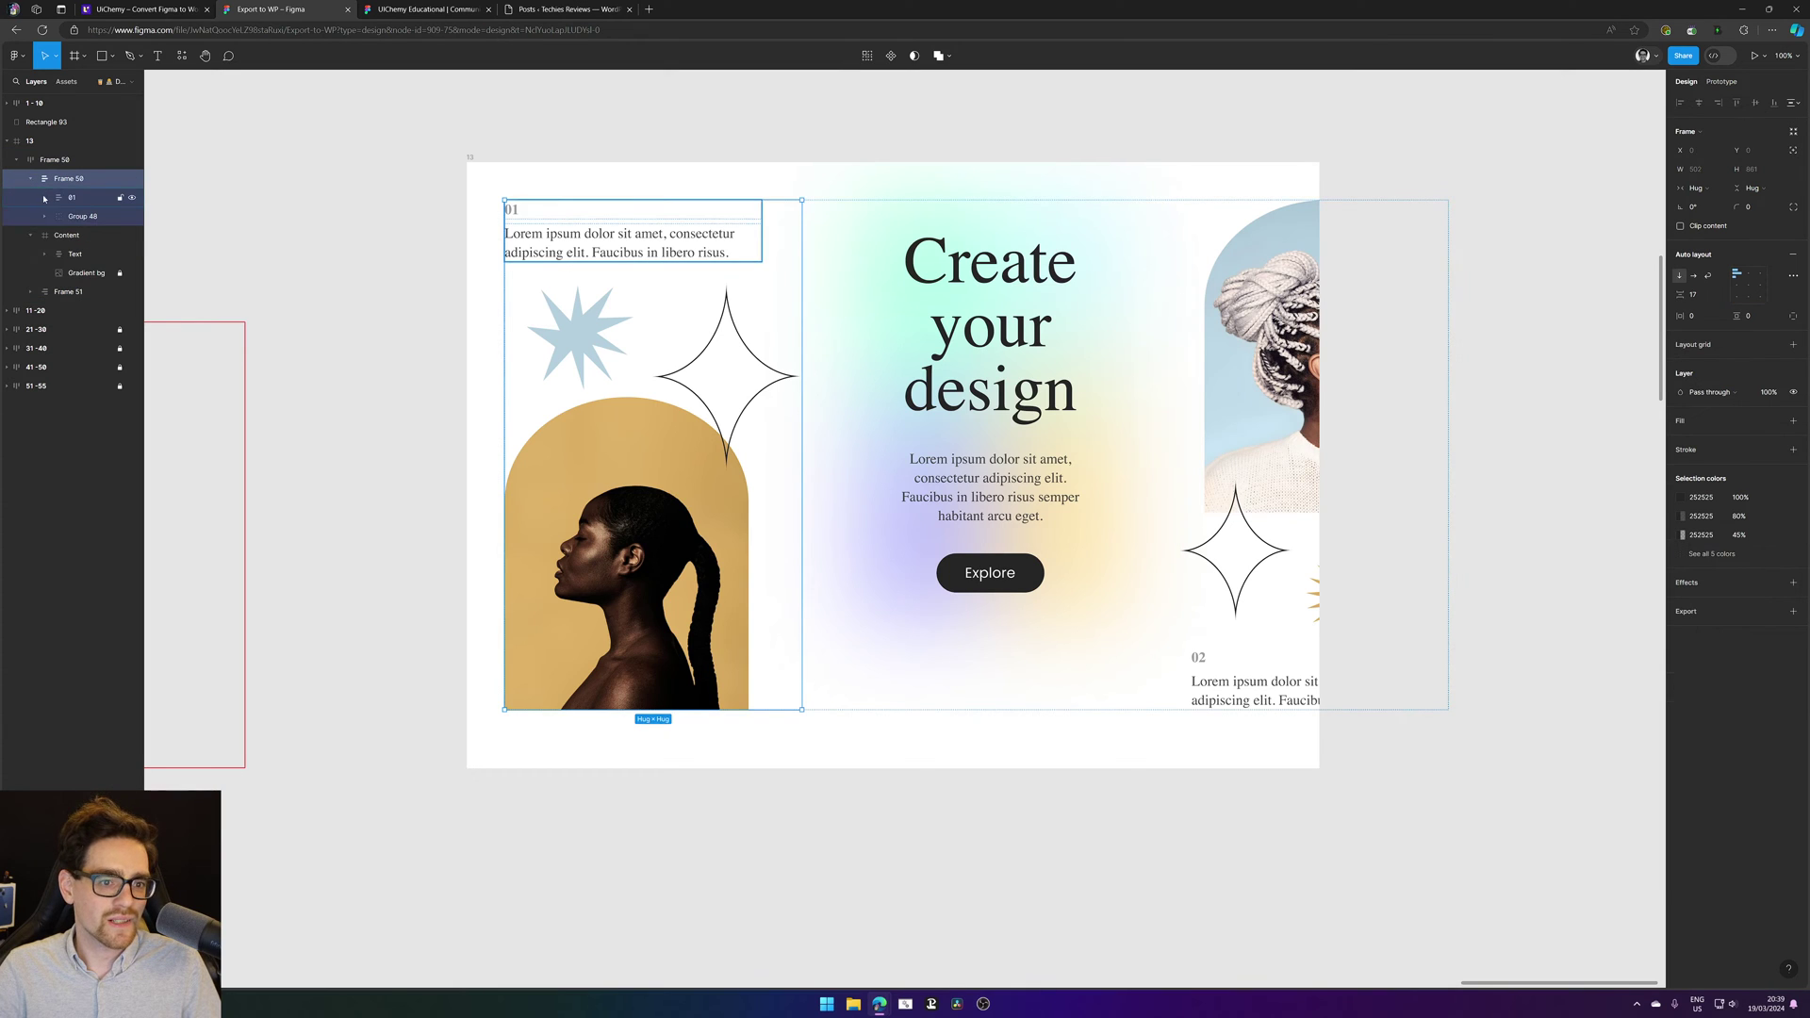
pyautogui.click(72, 236)
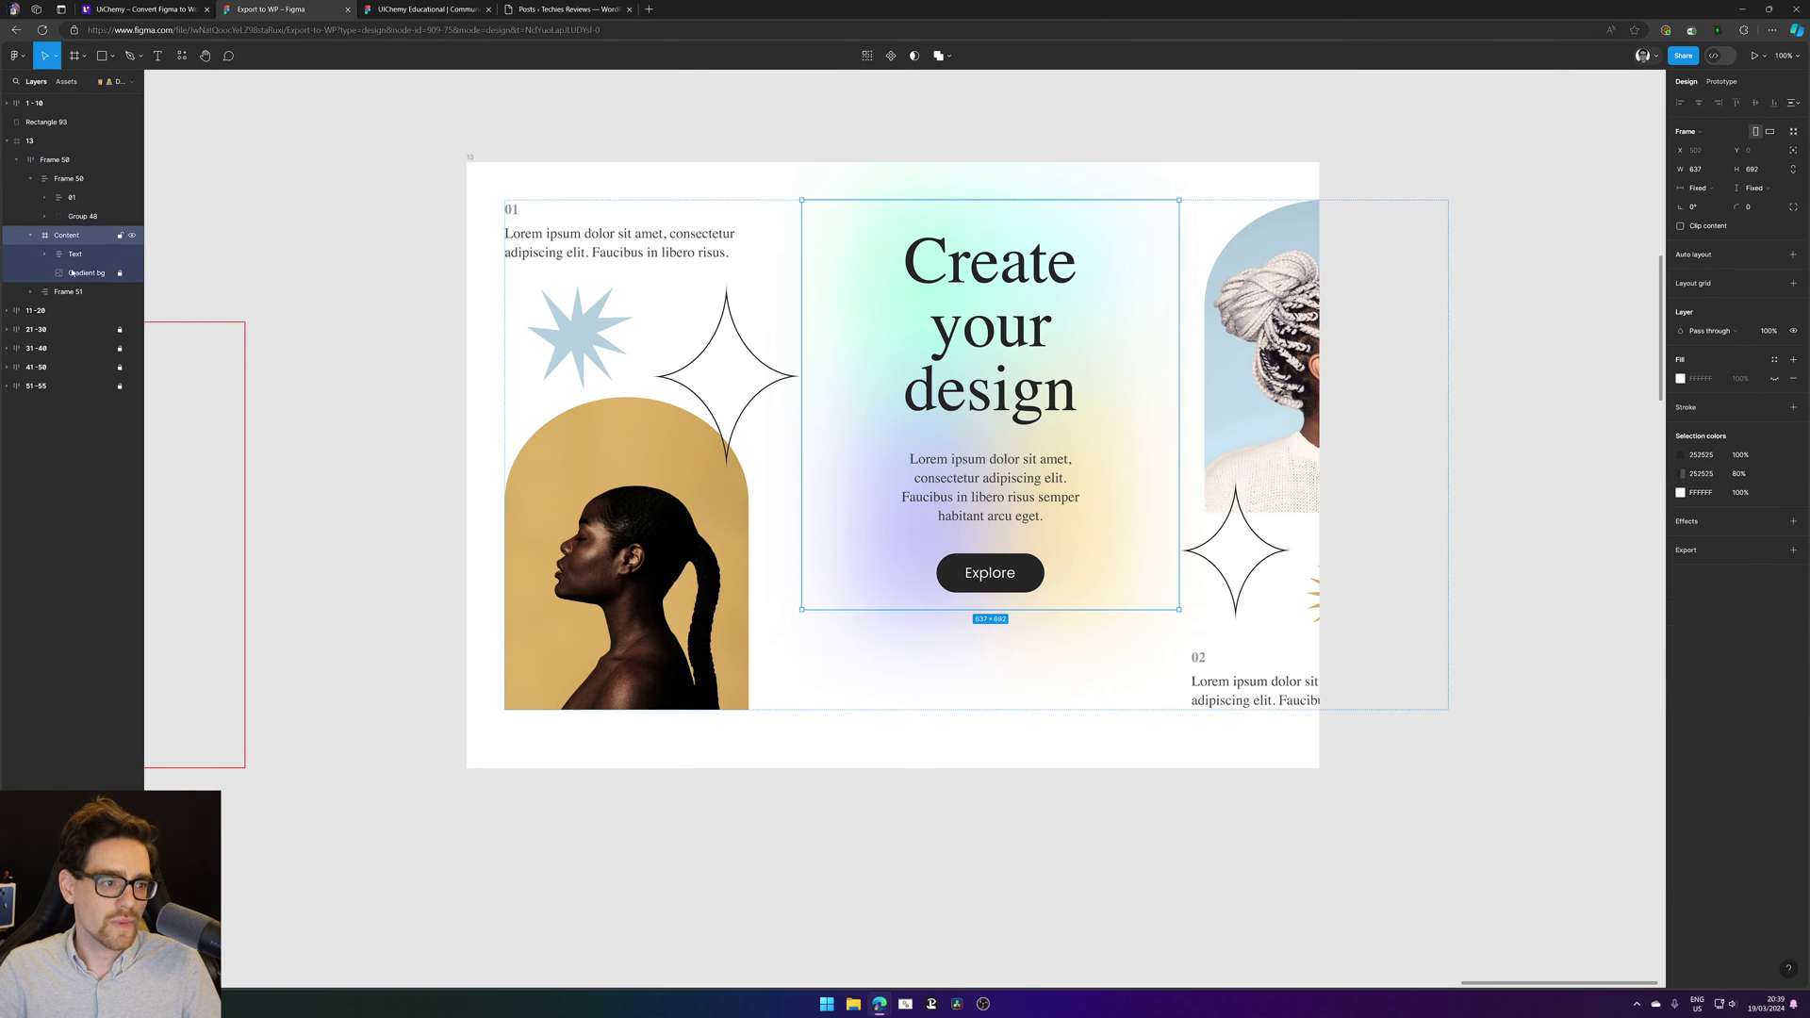
pyautogui.click(77, 274)
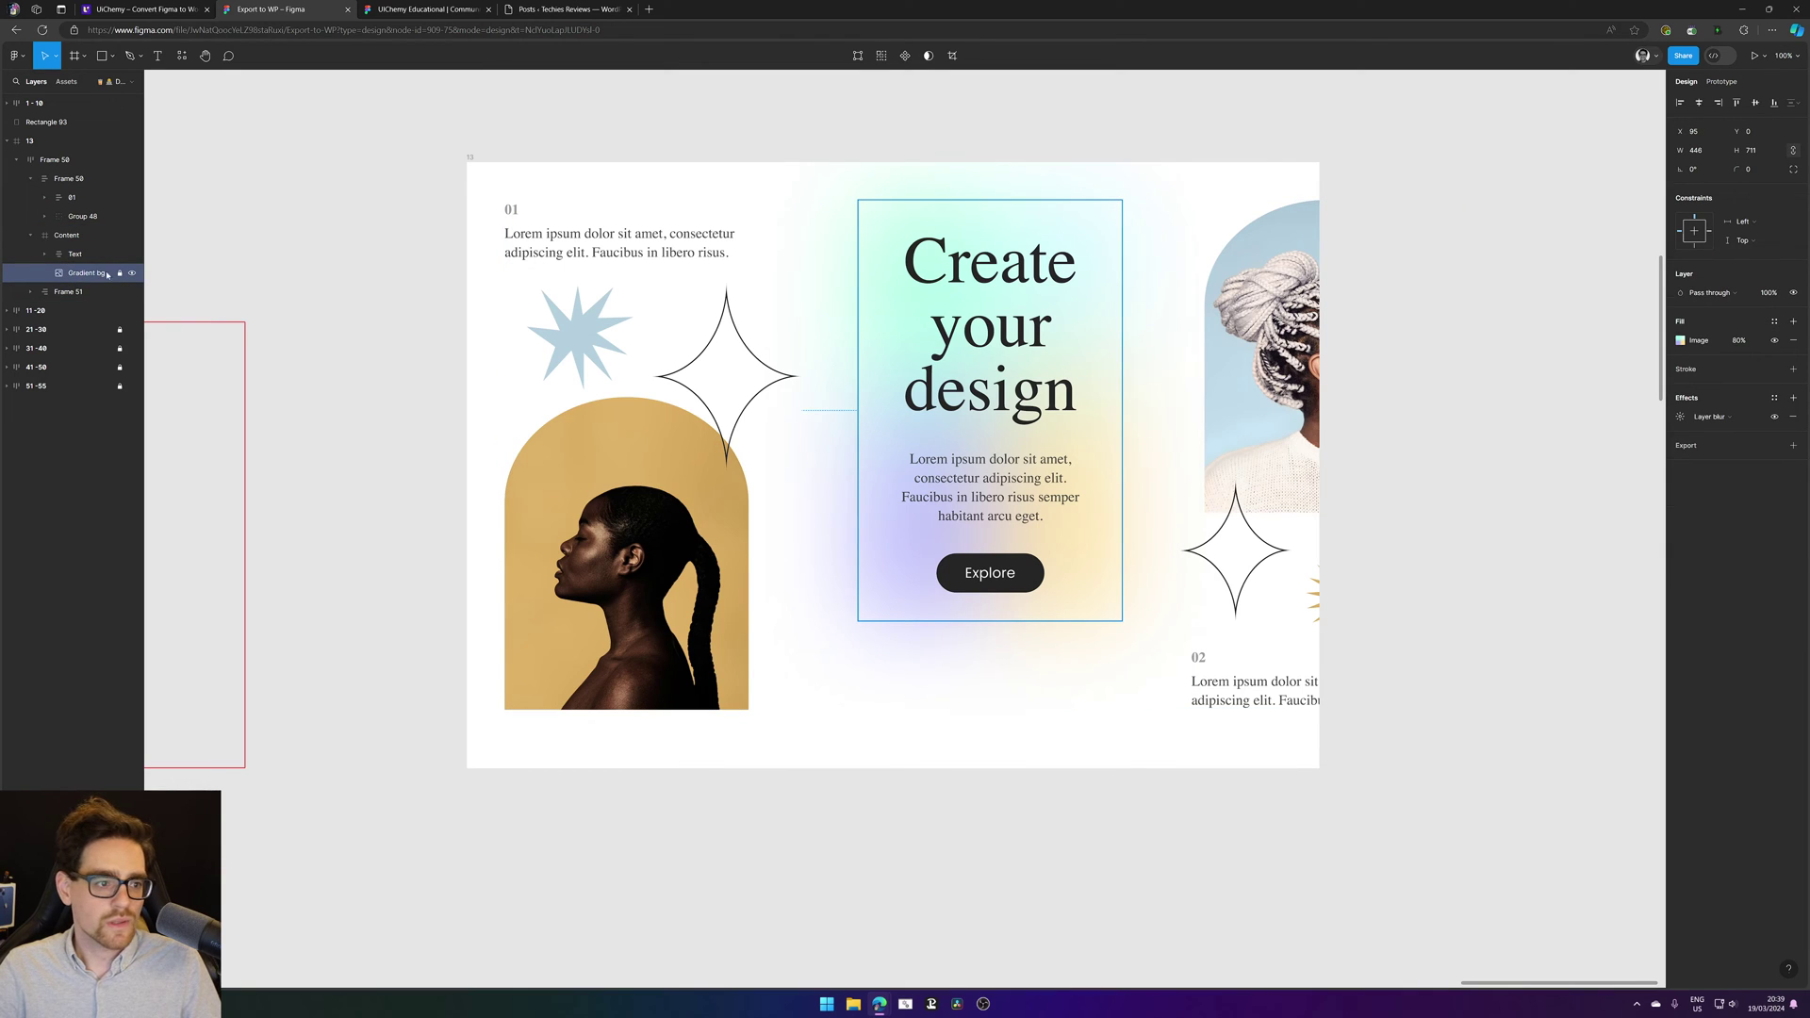
pyautogui.click(91, 217)
pyautogui.click(119, 217)
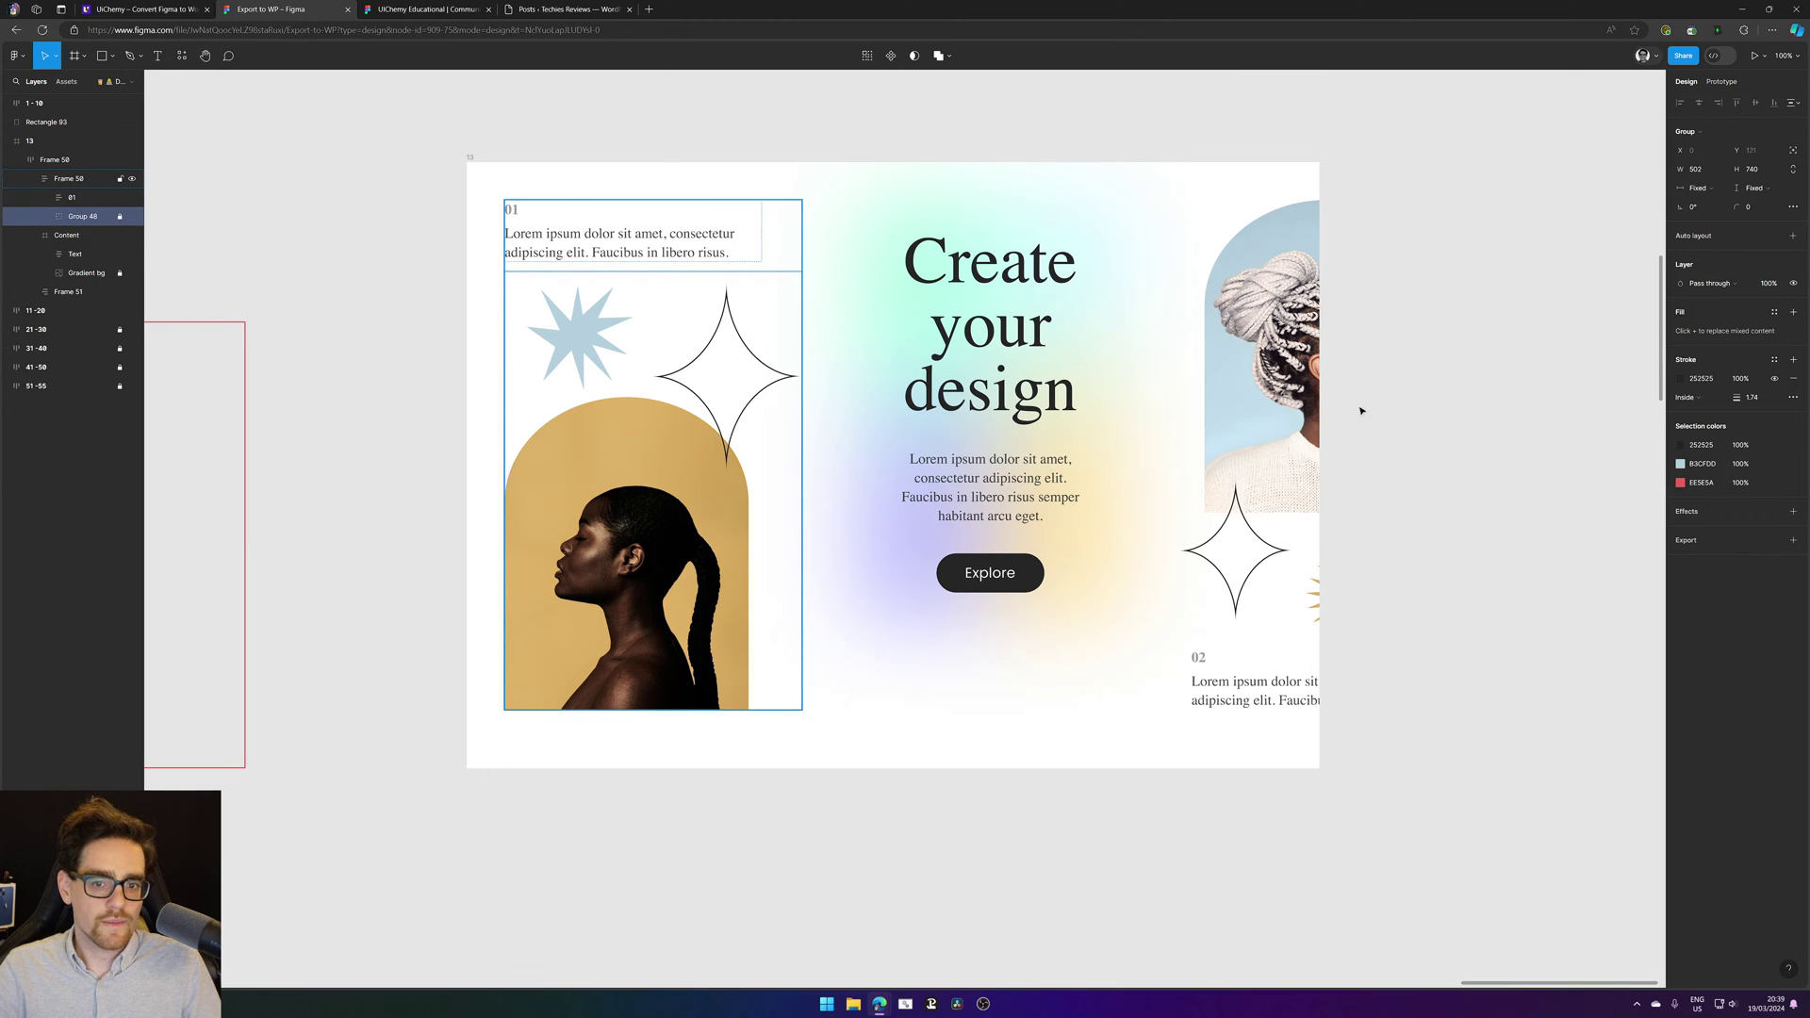
# Step: Expand the 02 column's frame and lock its image group
pyautogui.click(1299, 383)
pyautogui.click(32, 291)
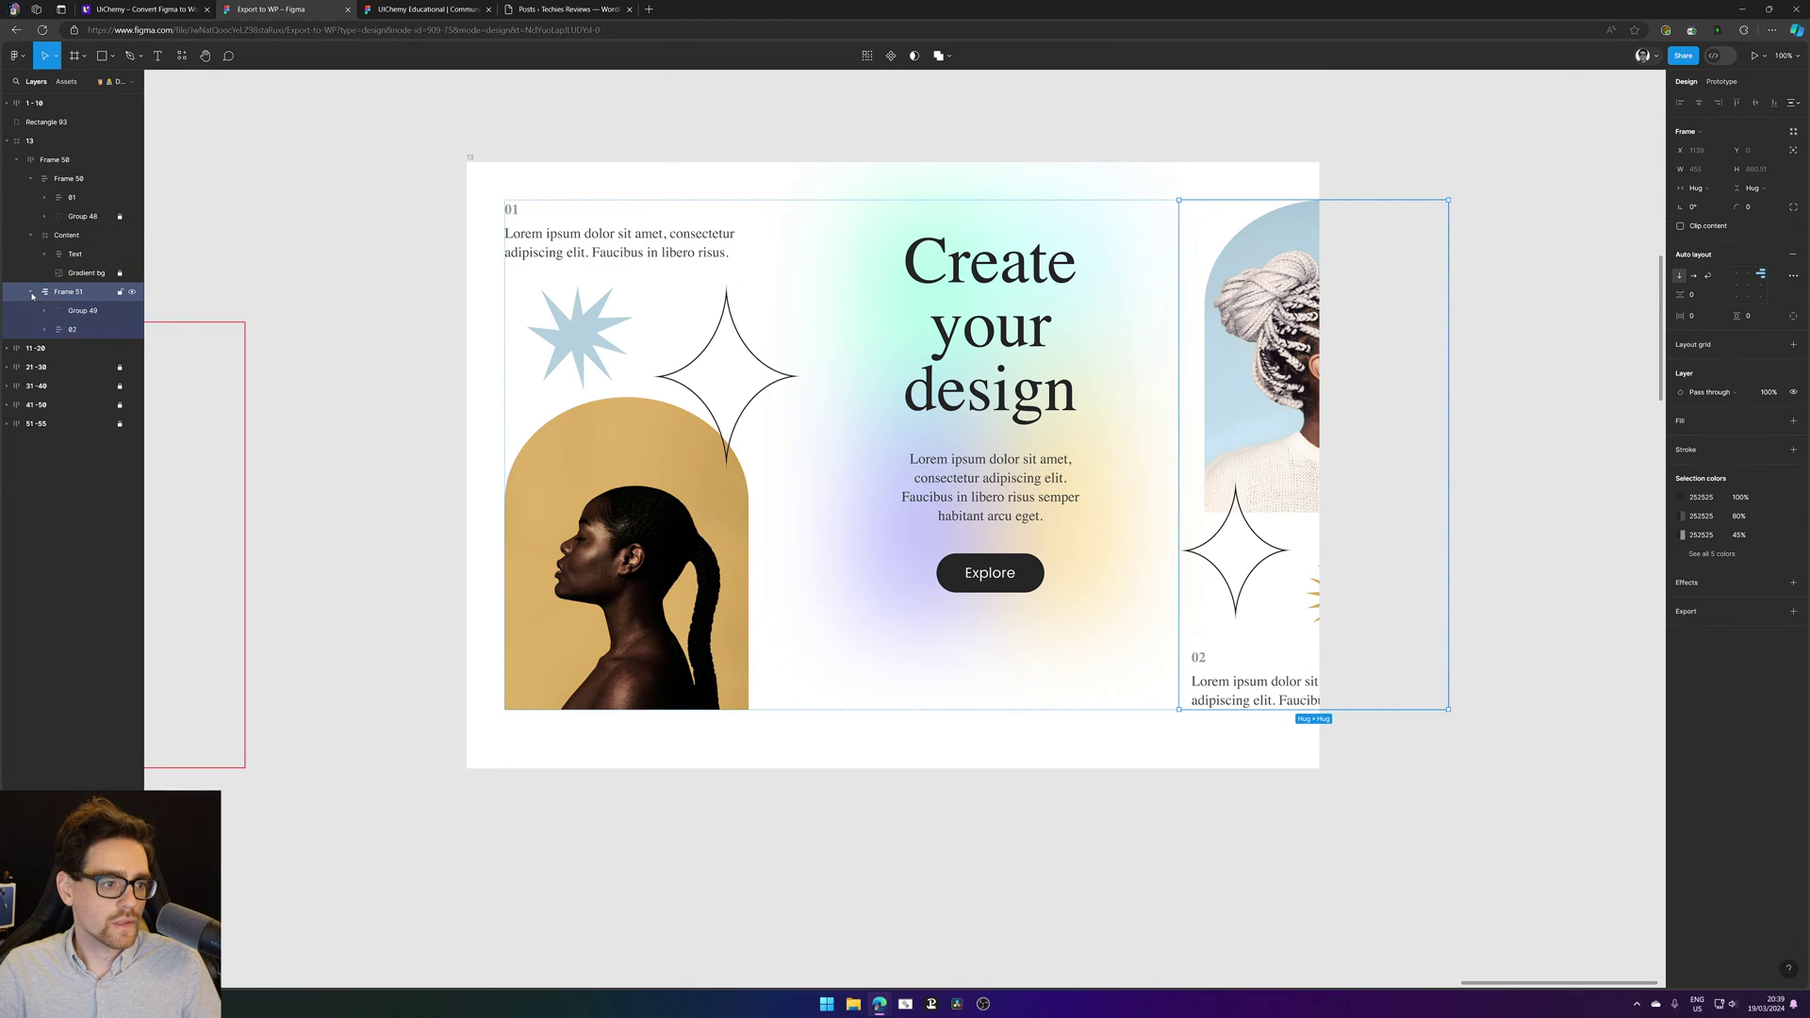
pyautogui.click(113, 311)
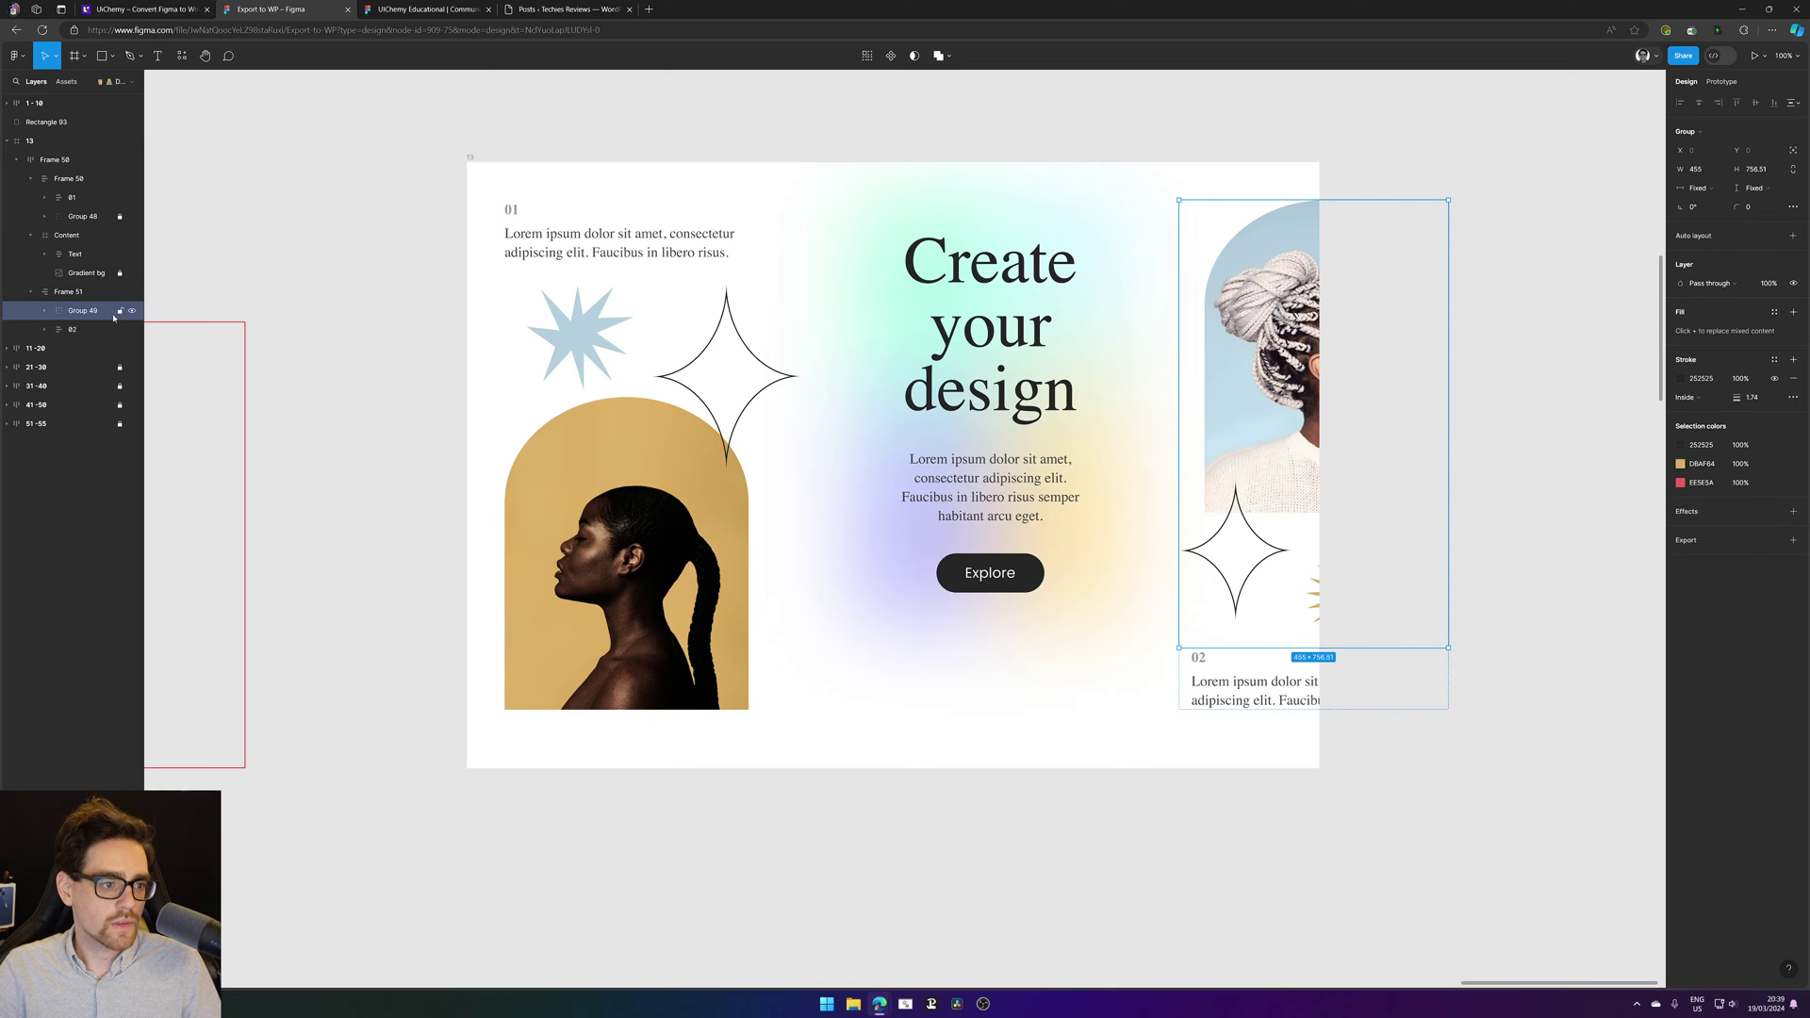
# Step: Select frame 13, run the UiChemy plugin on it and tick both readiness confirmation checkboxes
pyautogui.click(303, 166)
pyautogui.click(474, 161)
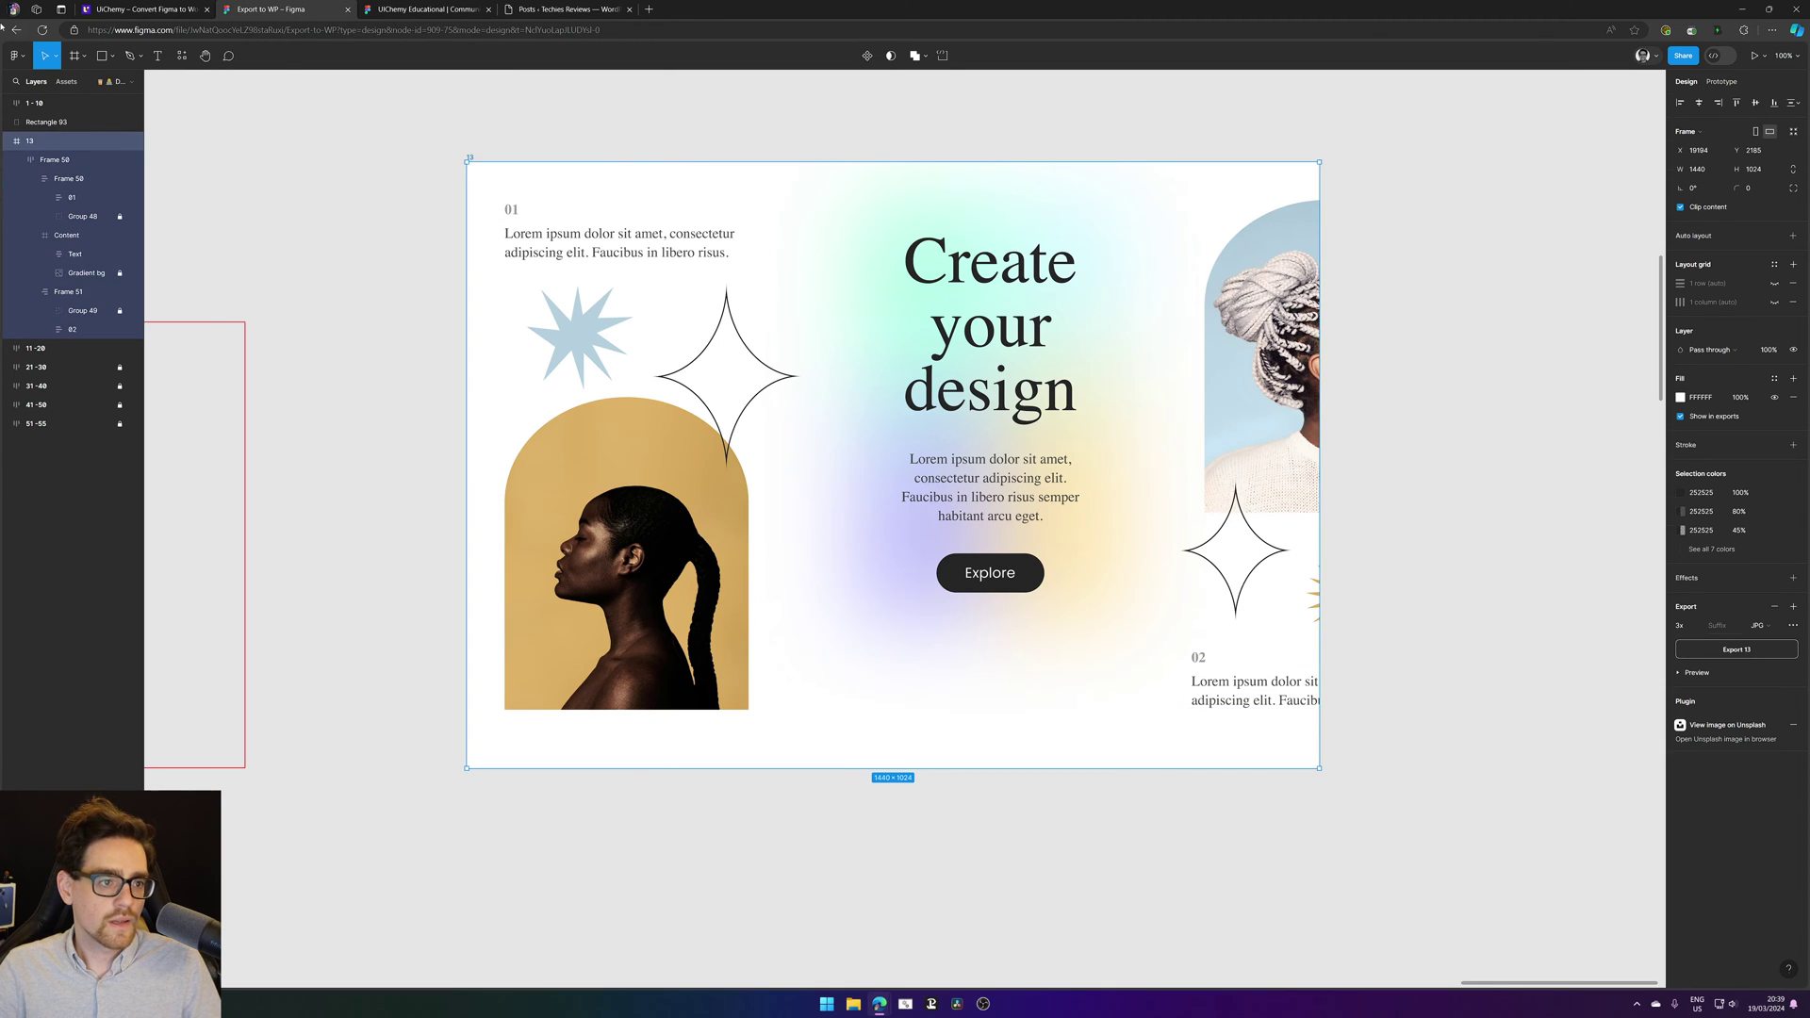
pyautogui.click(182, 58)
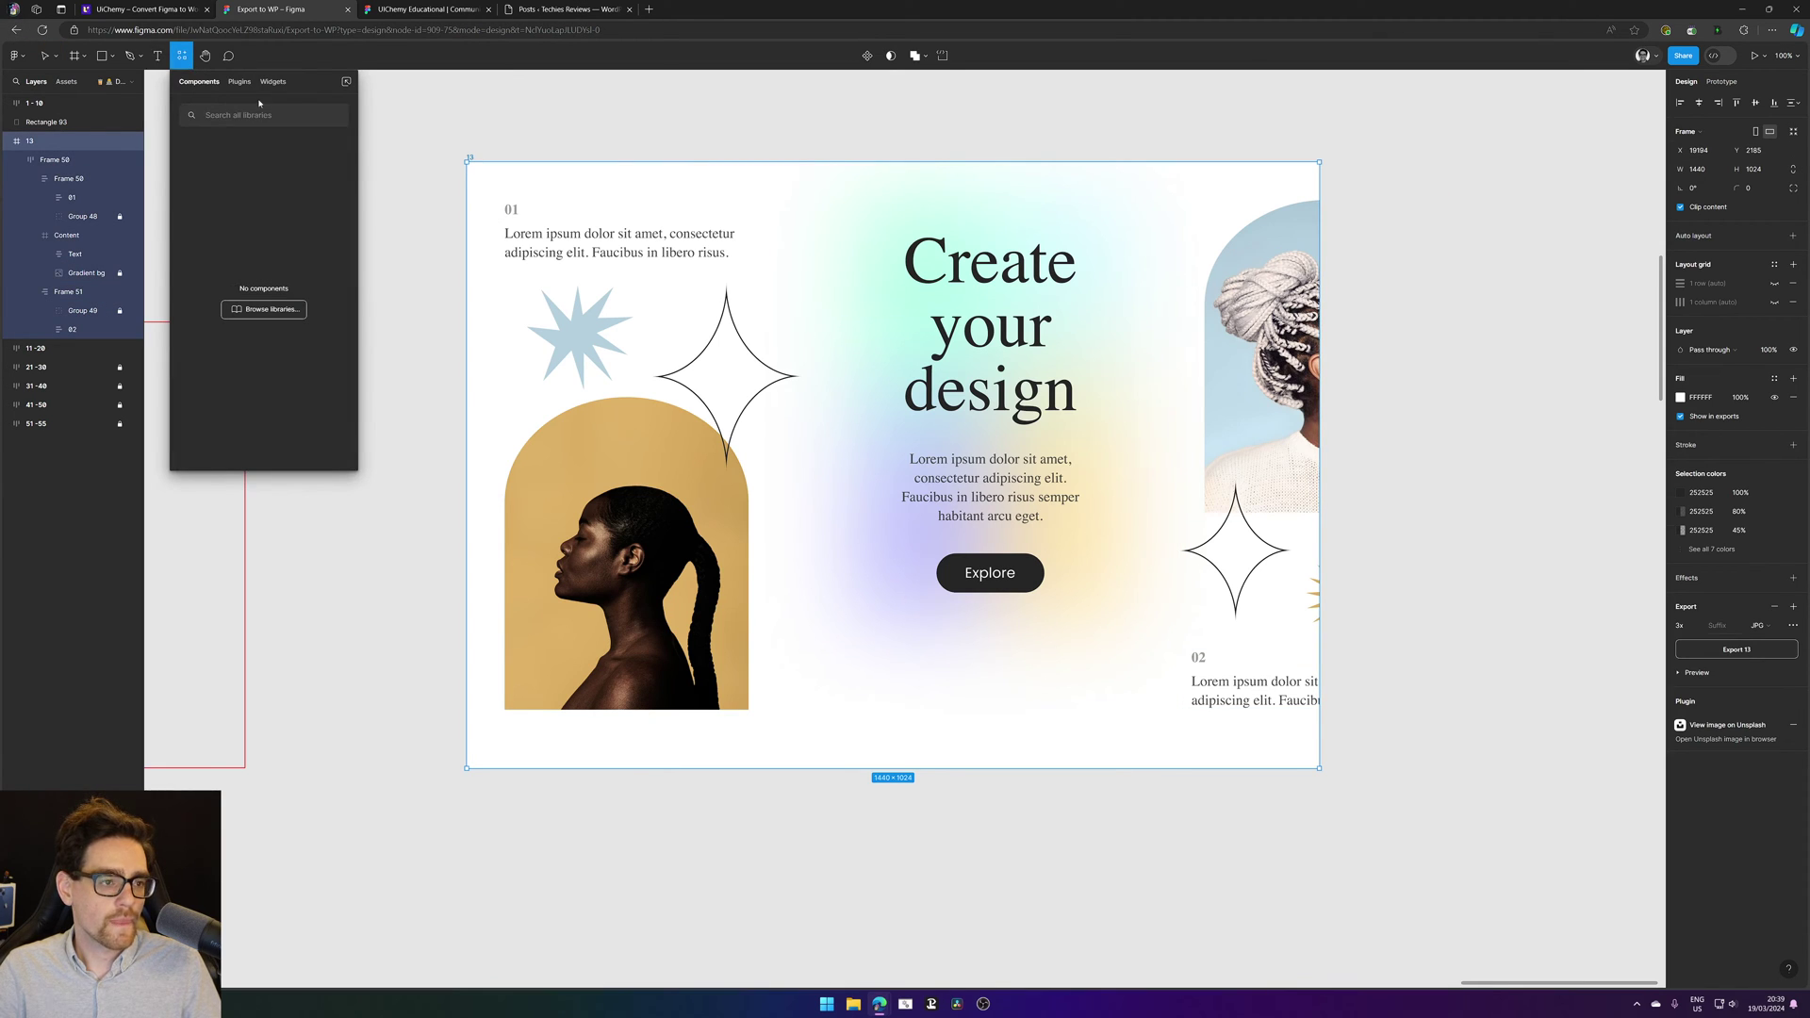
pyautogui.click(240, 81)
pyautogui.press('Escape')
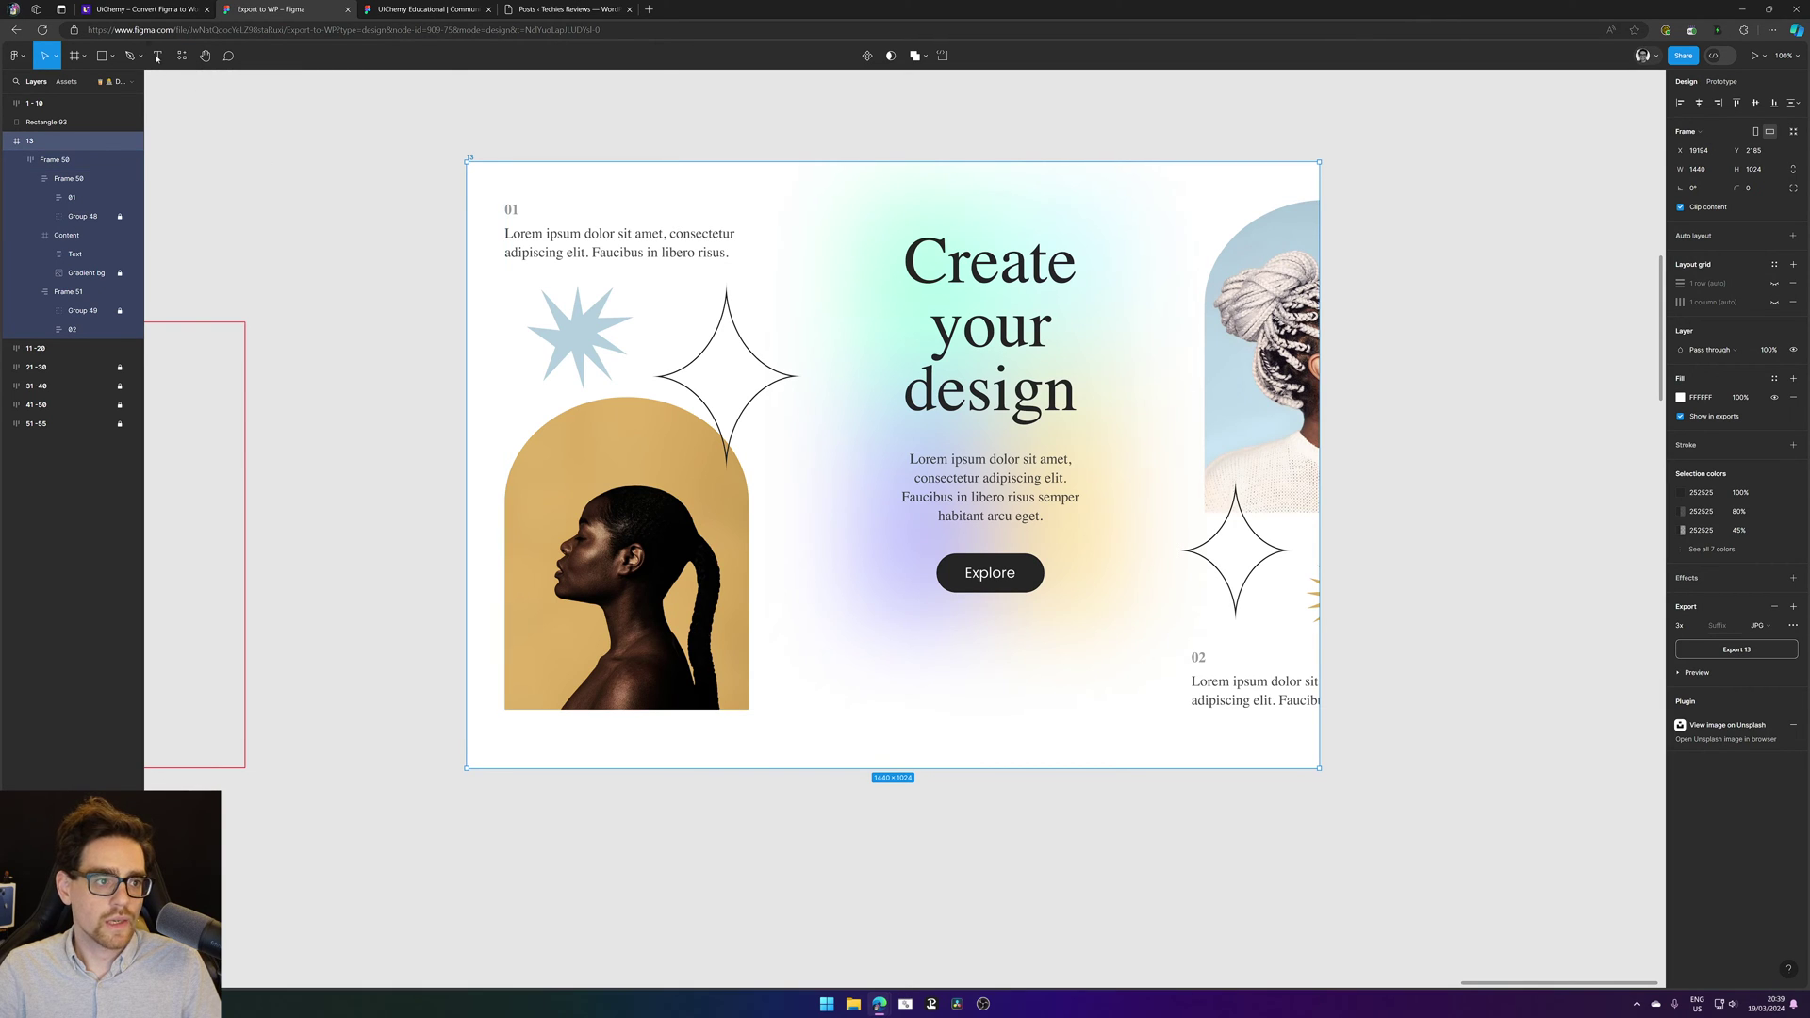
pyautogui.hotkey('ctrl', 'alt', 'p')
pyautogui.click(906, 582)
pyautogui.click(848, 552)
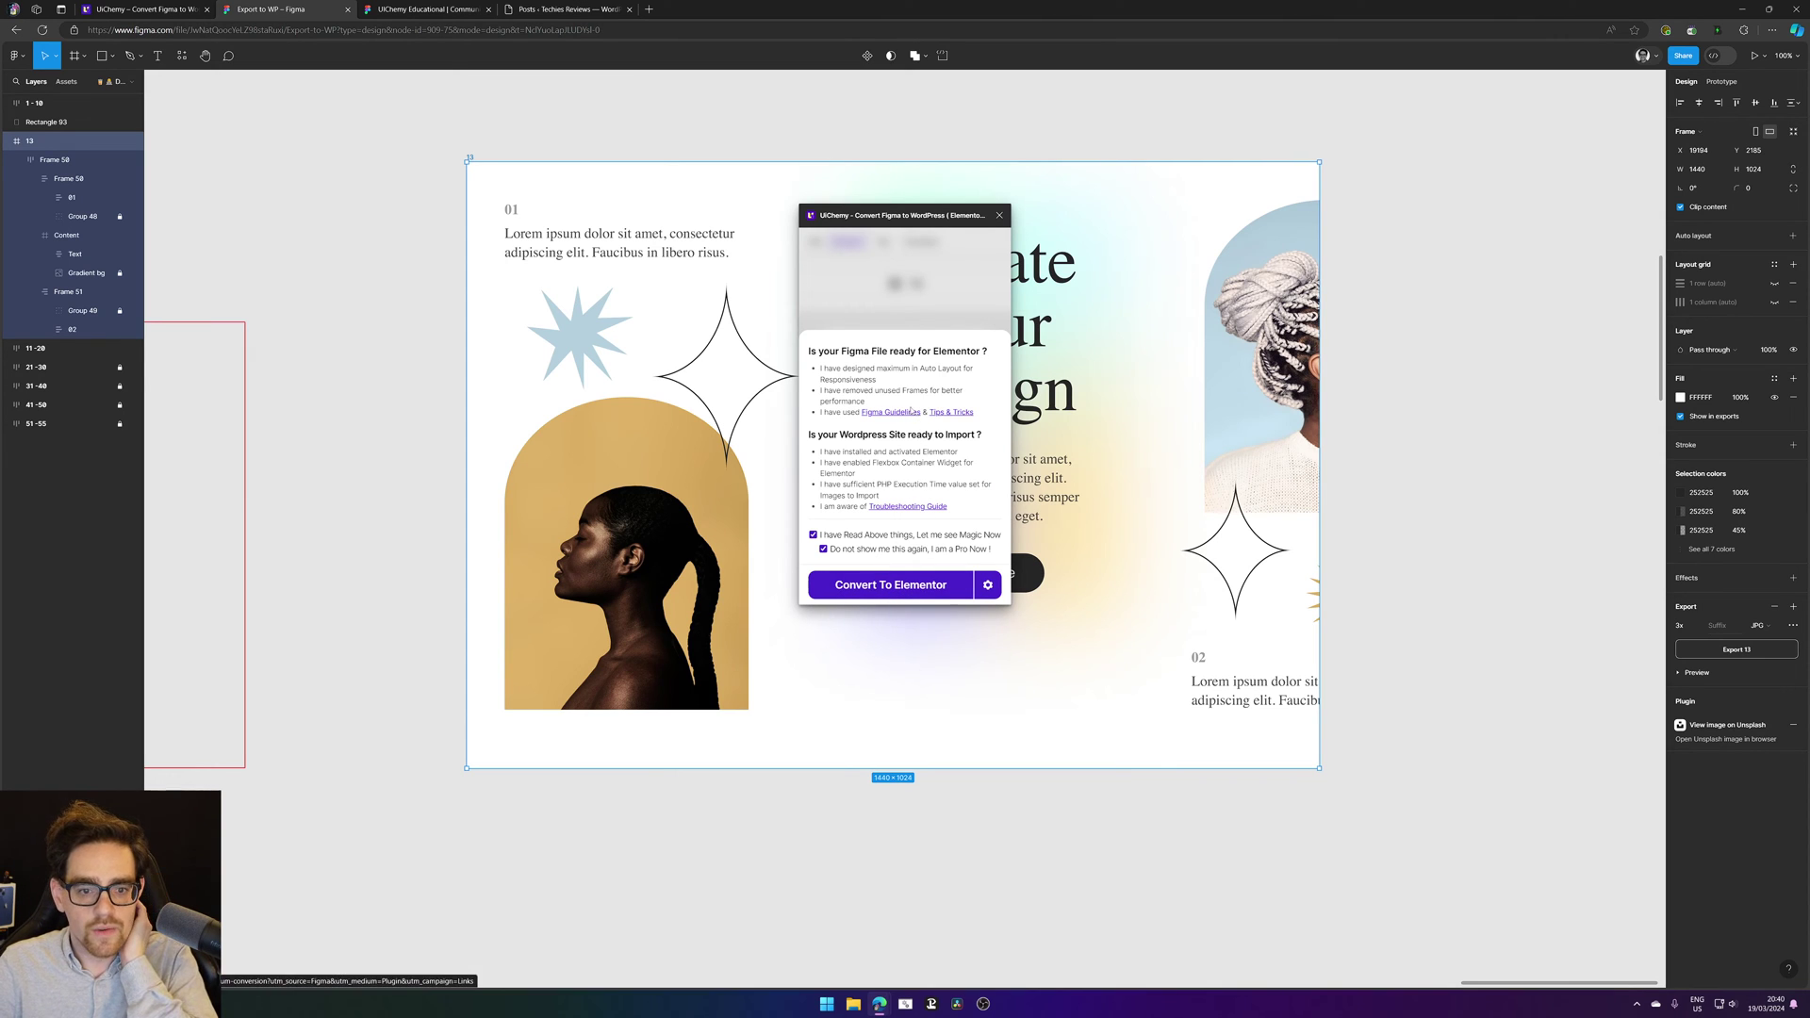
# Step: Open UiChemy's Figma Guidelines and Tips & Tricks pages and skim the design mistakes to avoid before conversion
pyautogui.click(911, 413)
pyautogui.click(963, 413)
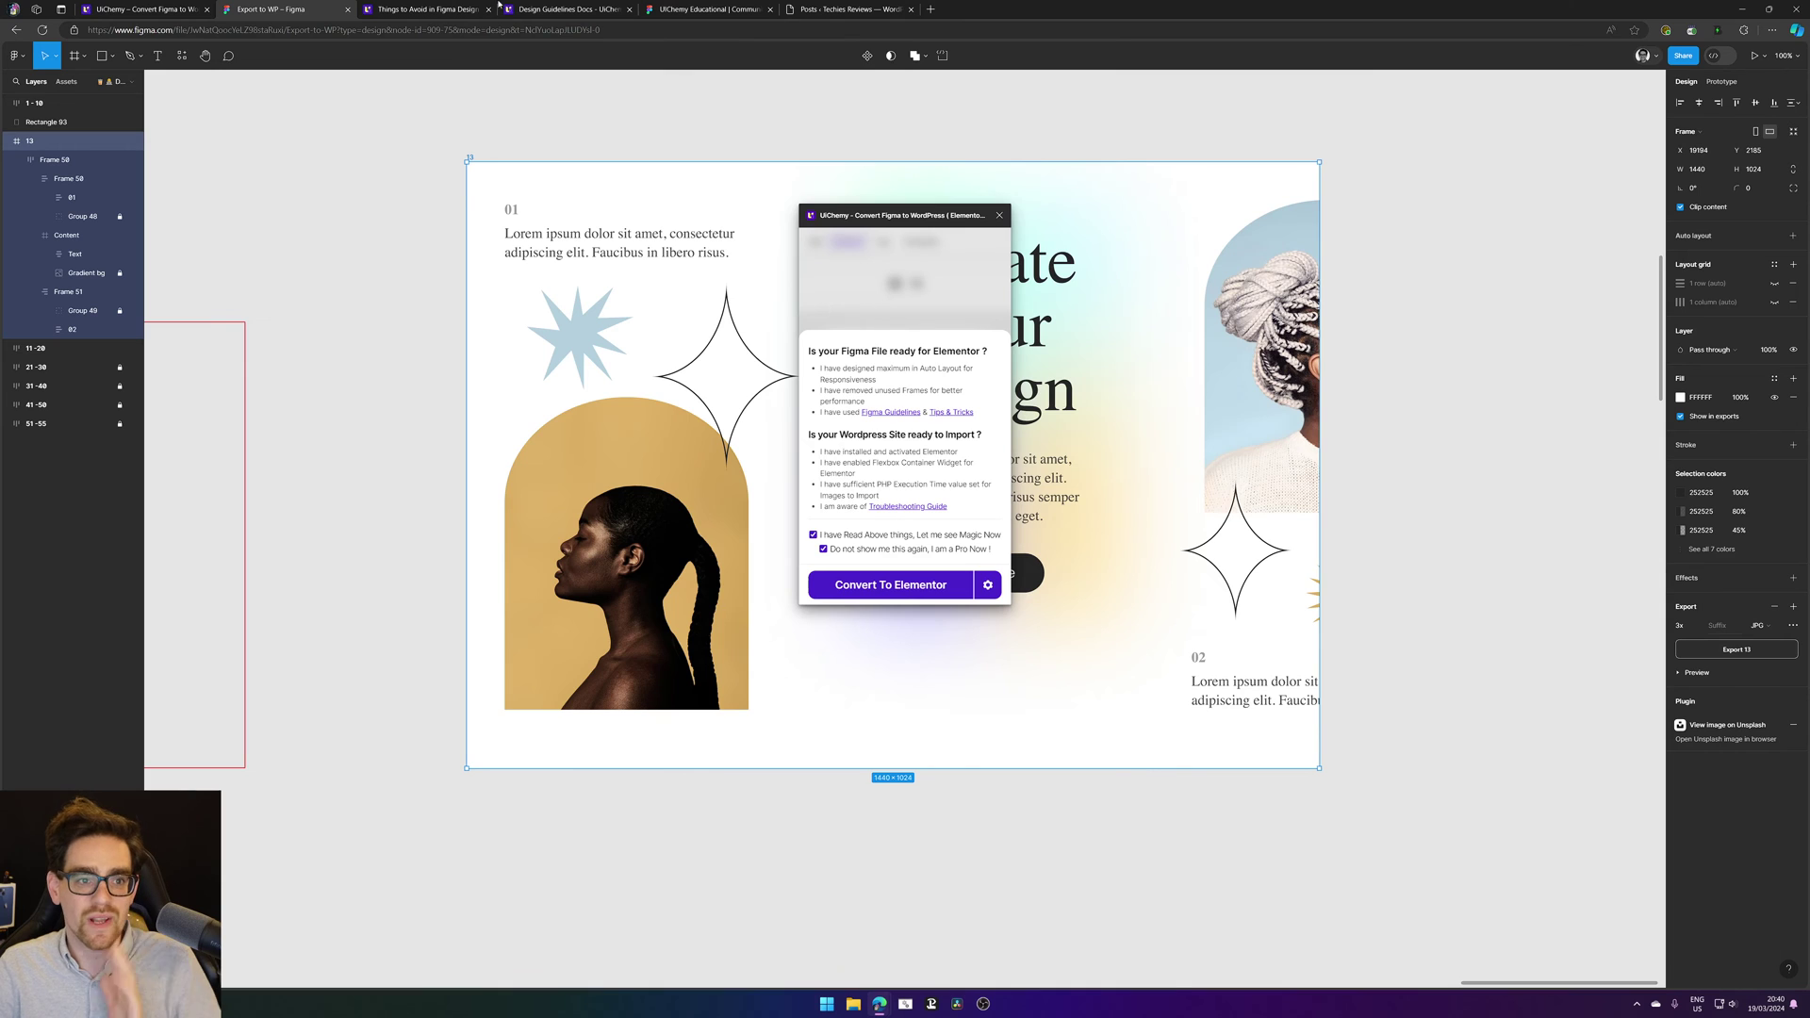
pyautogui.click(426, 9)
pyautogui.scroll(-5, 427, 426)
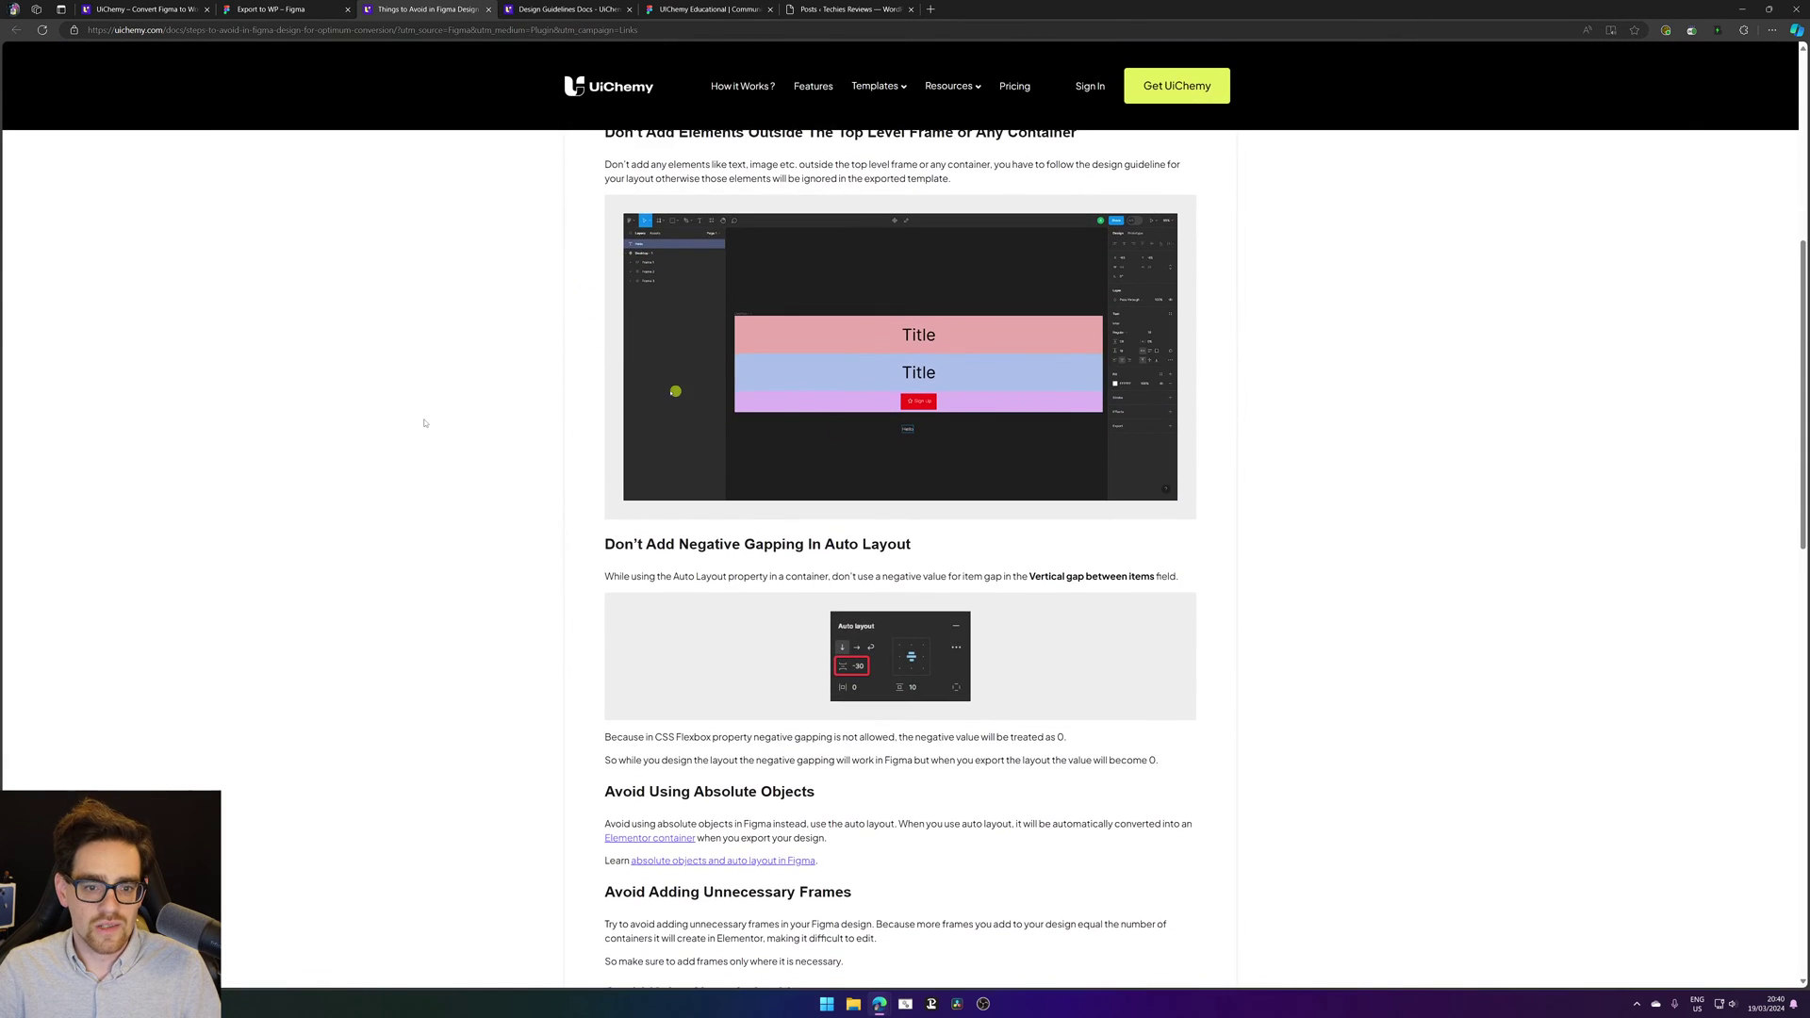
pyautogui.scroll(-10, 426, 425)
pyautogui.scroll(7, 440, 440)
pyautogui.scroll(1, 440, 445)
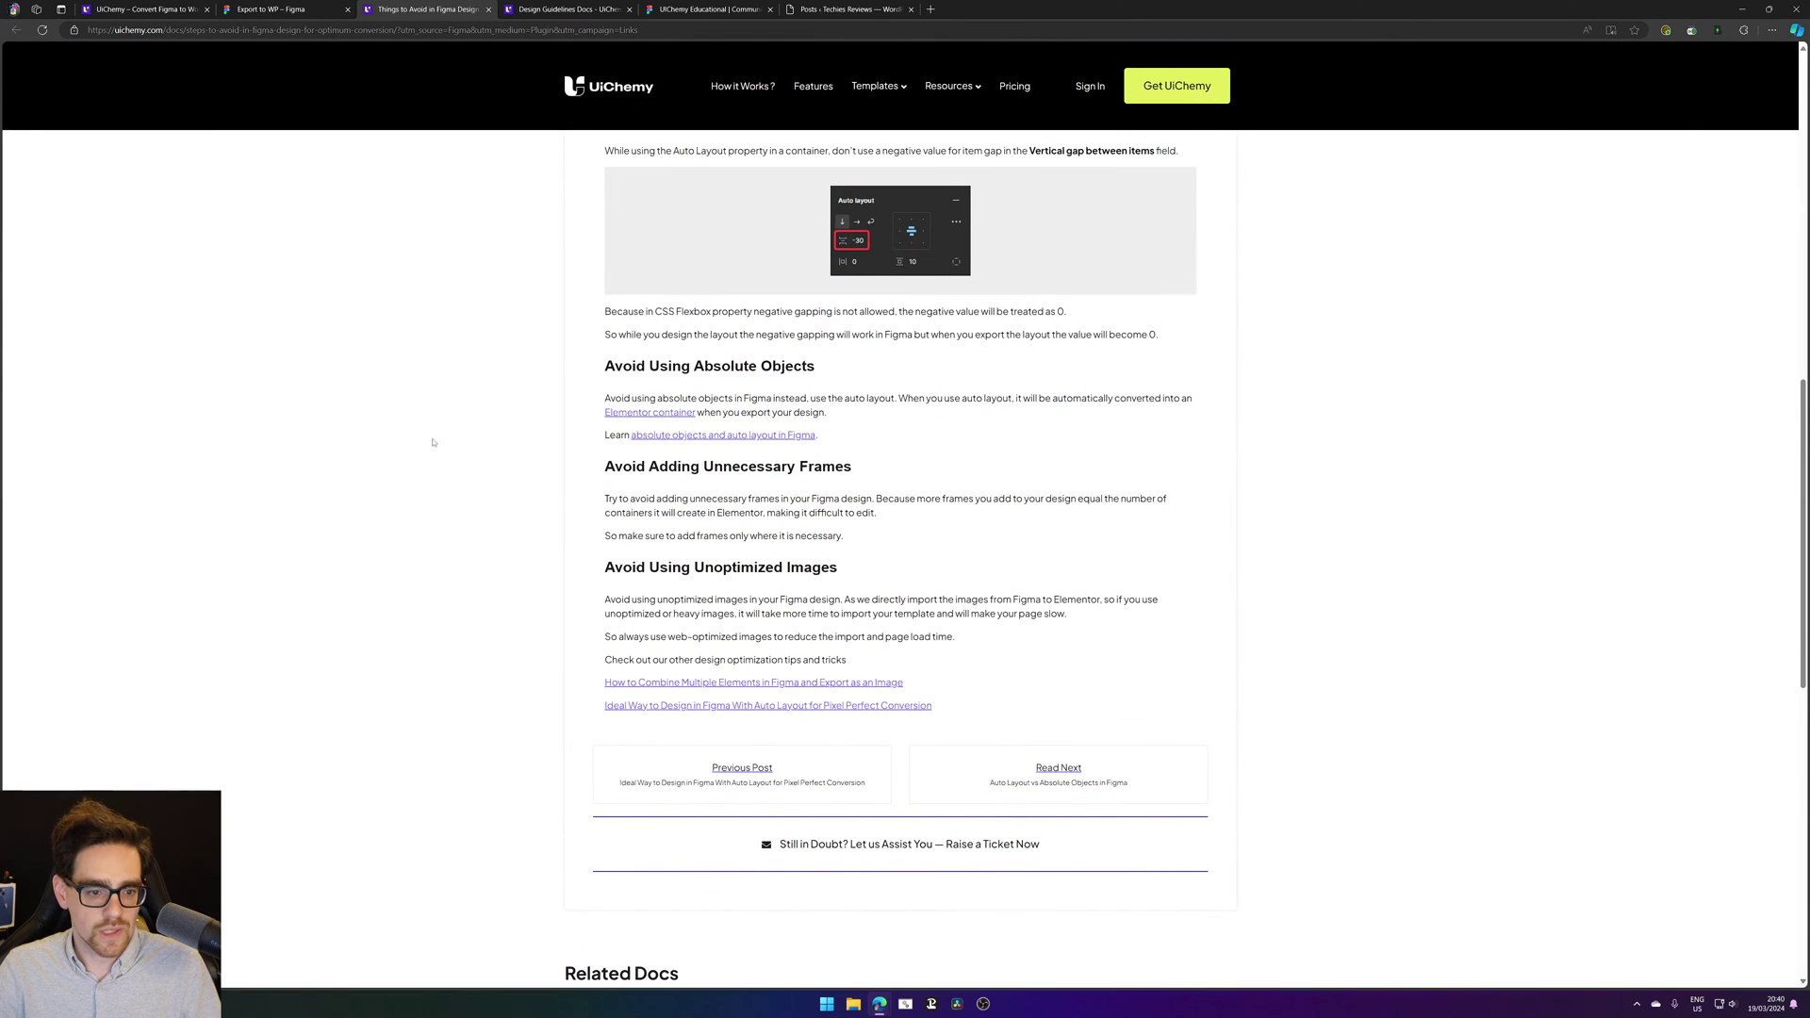
pyautogui.click(569, 10)
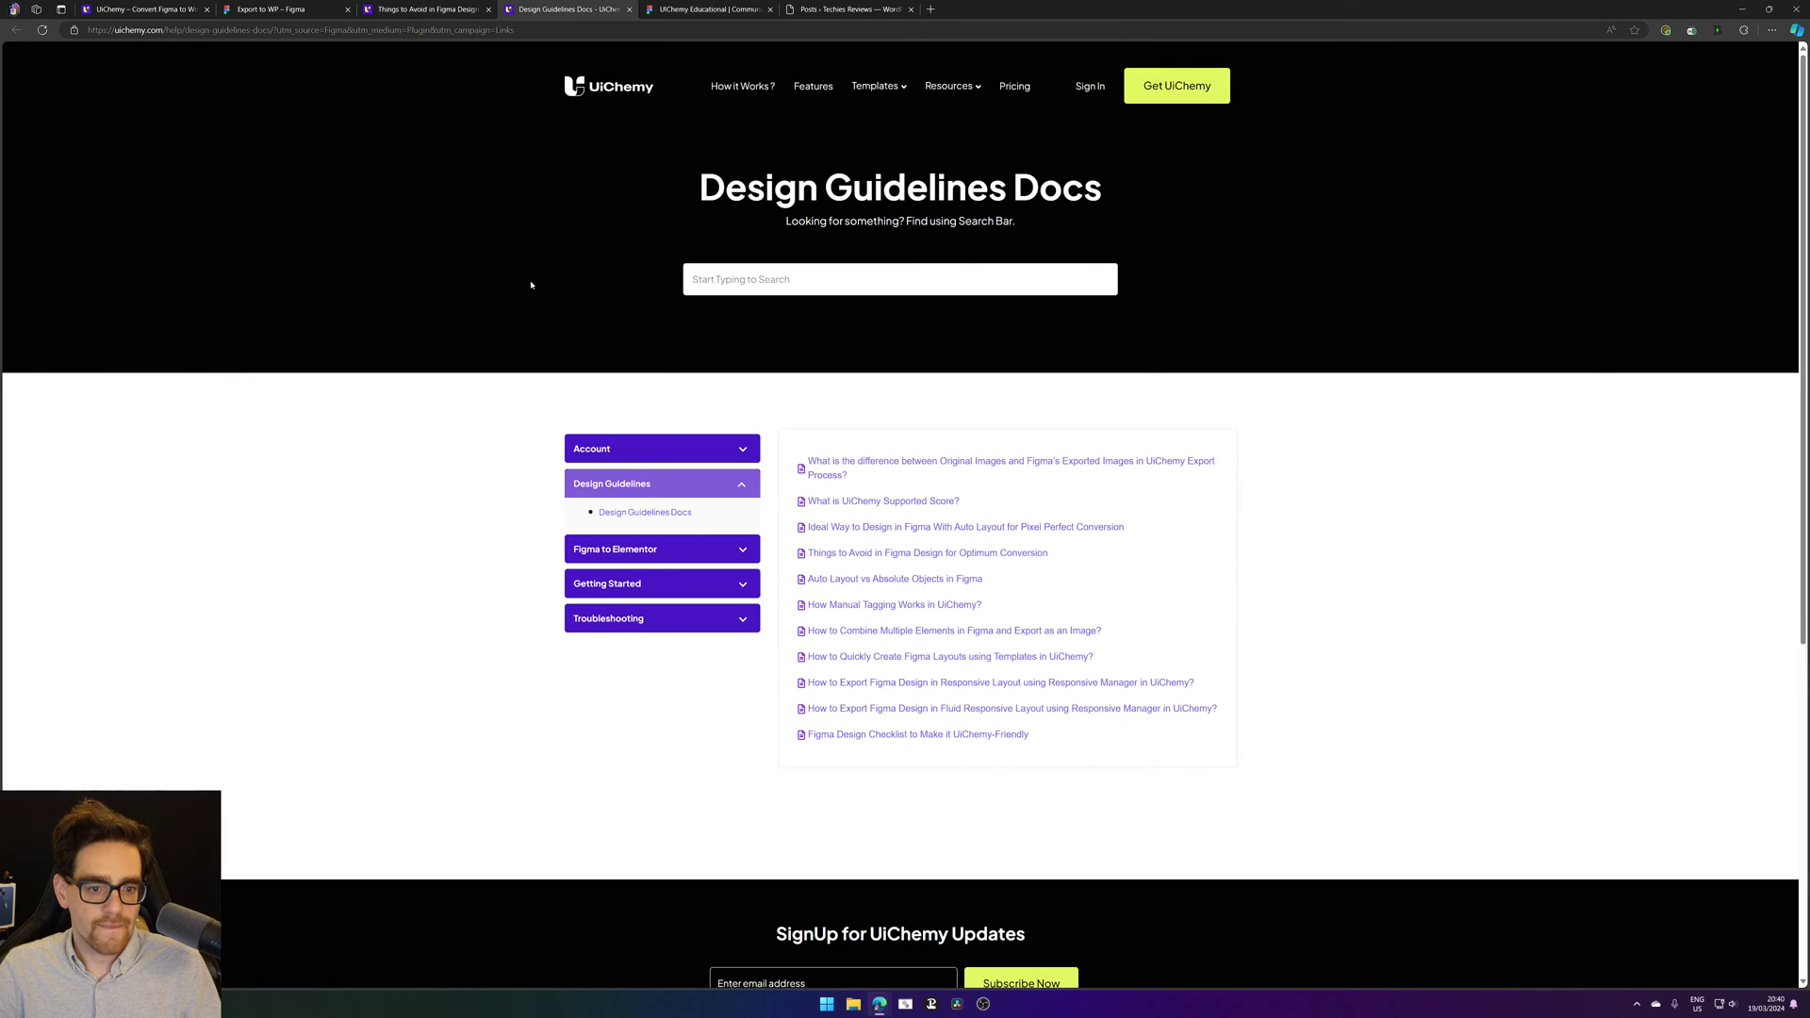
# Step: Open the linked article on absolute objects and auto layout, read through its conversion advice, and close it
pyautogui.click(443, 9)
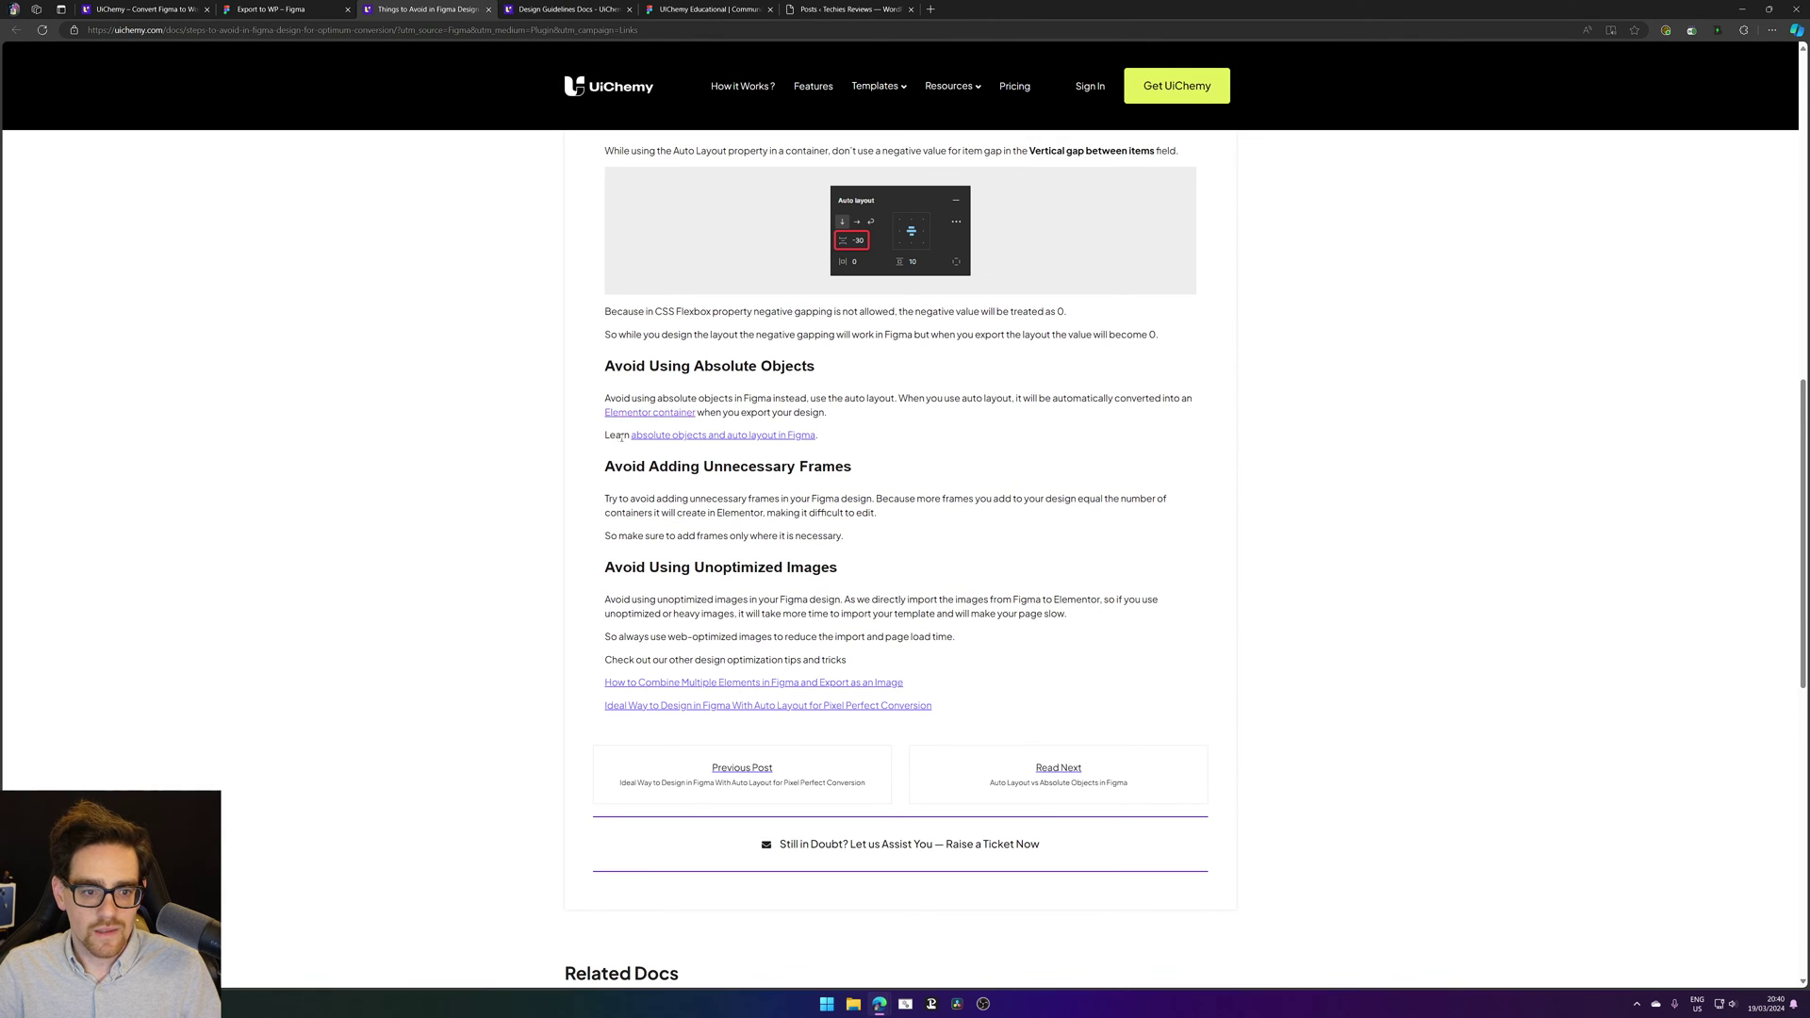
pyautogui.middleClick(650, 437)
pyautogui.click(585, 12)
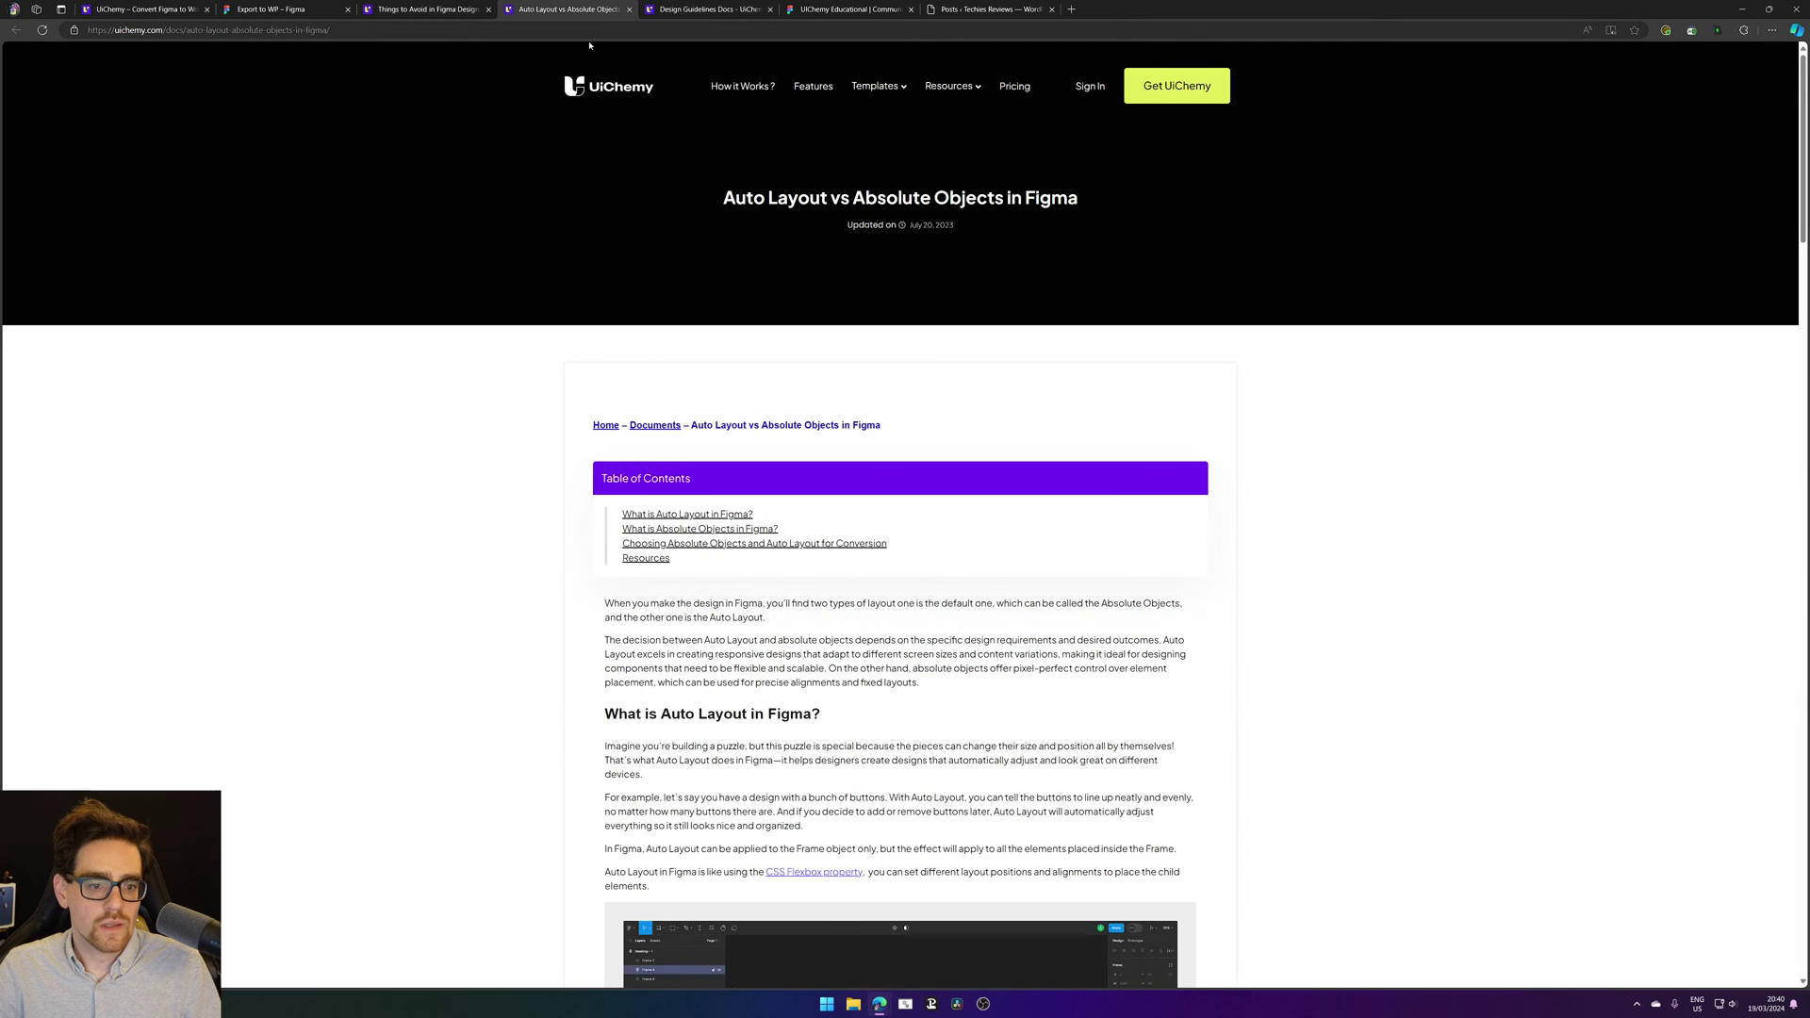
pyautogui.scroll(-10, 448, 476)
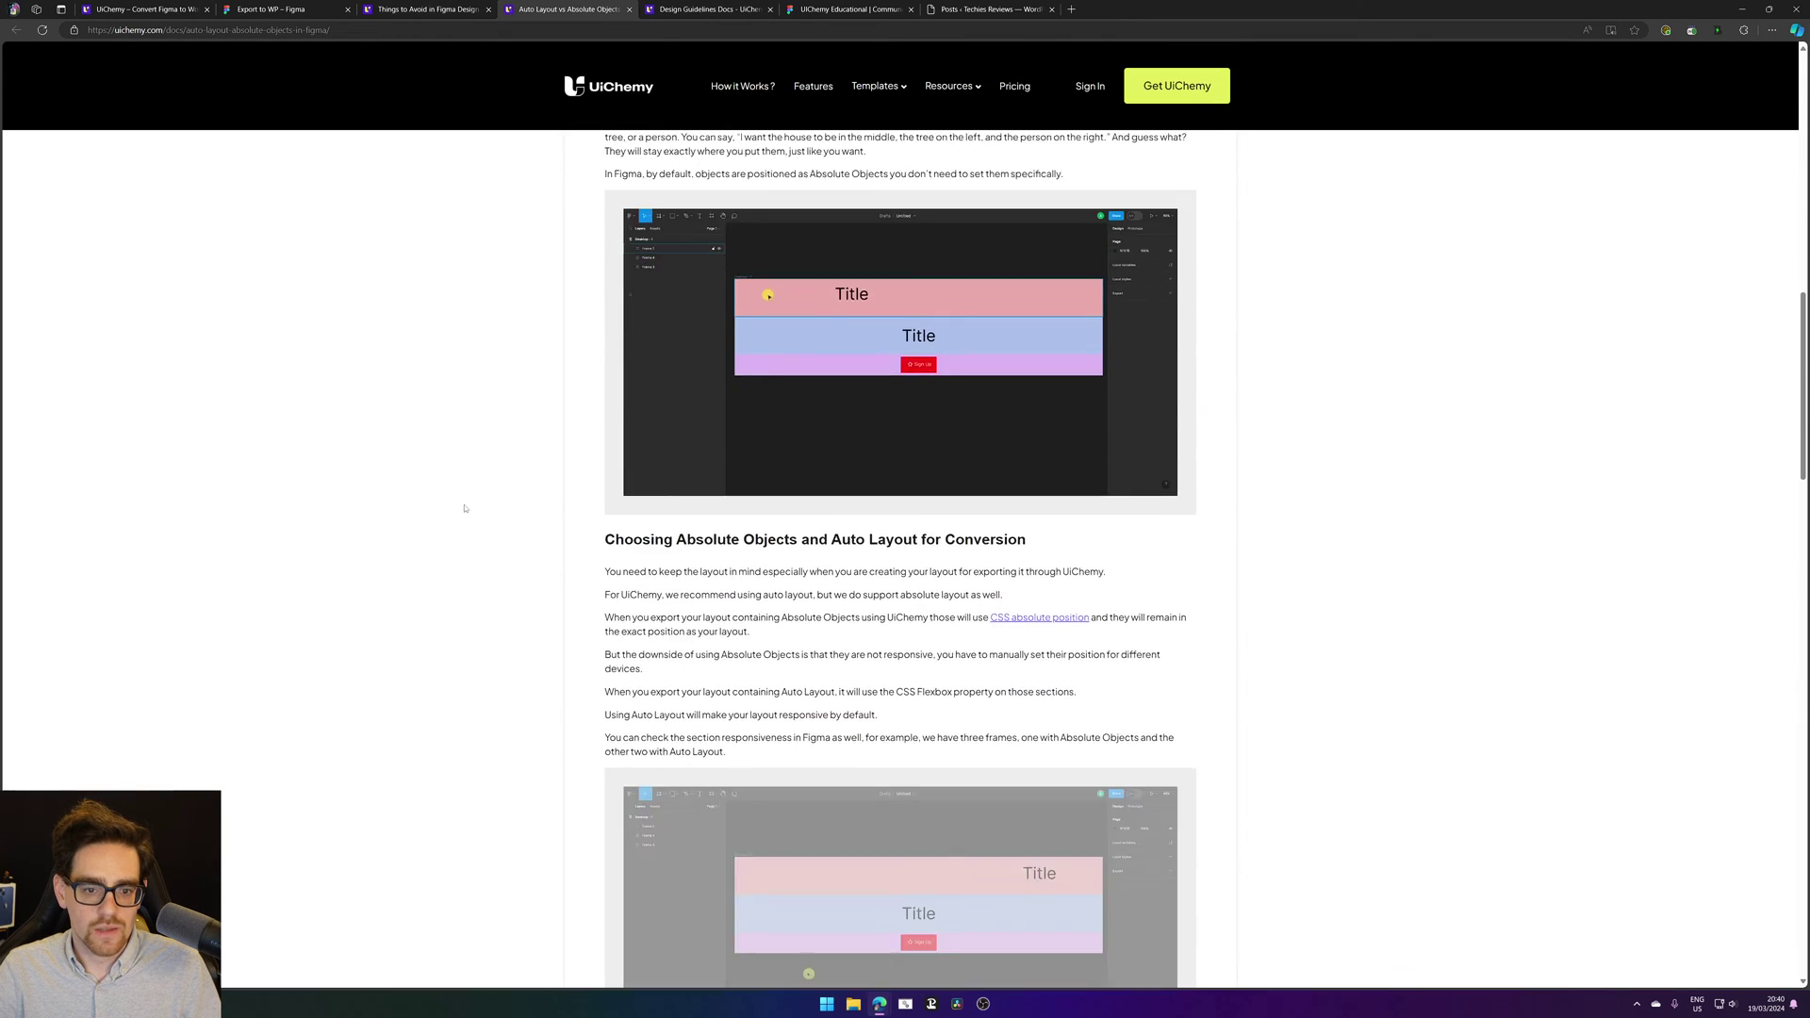
pyautogui.scroll(-10, 464, 509)
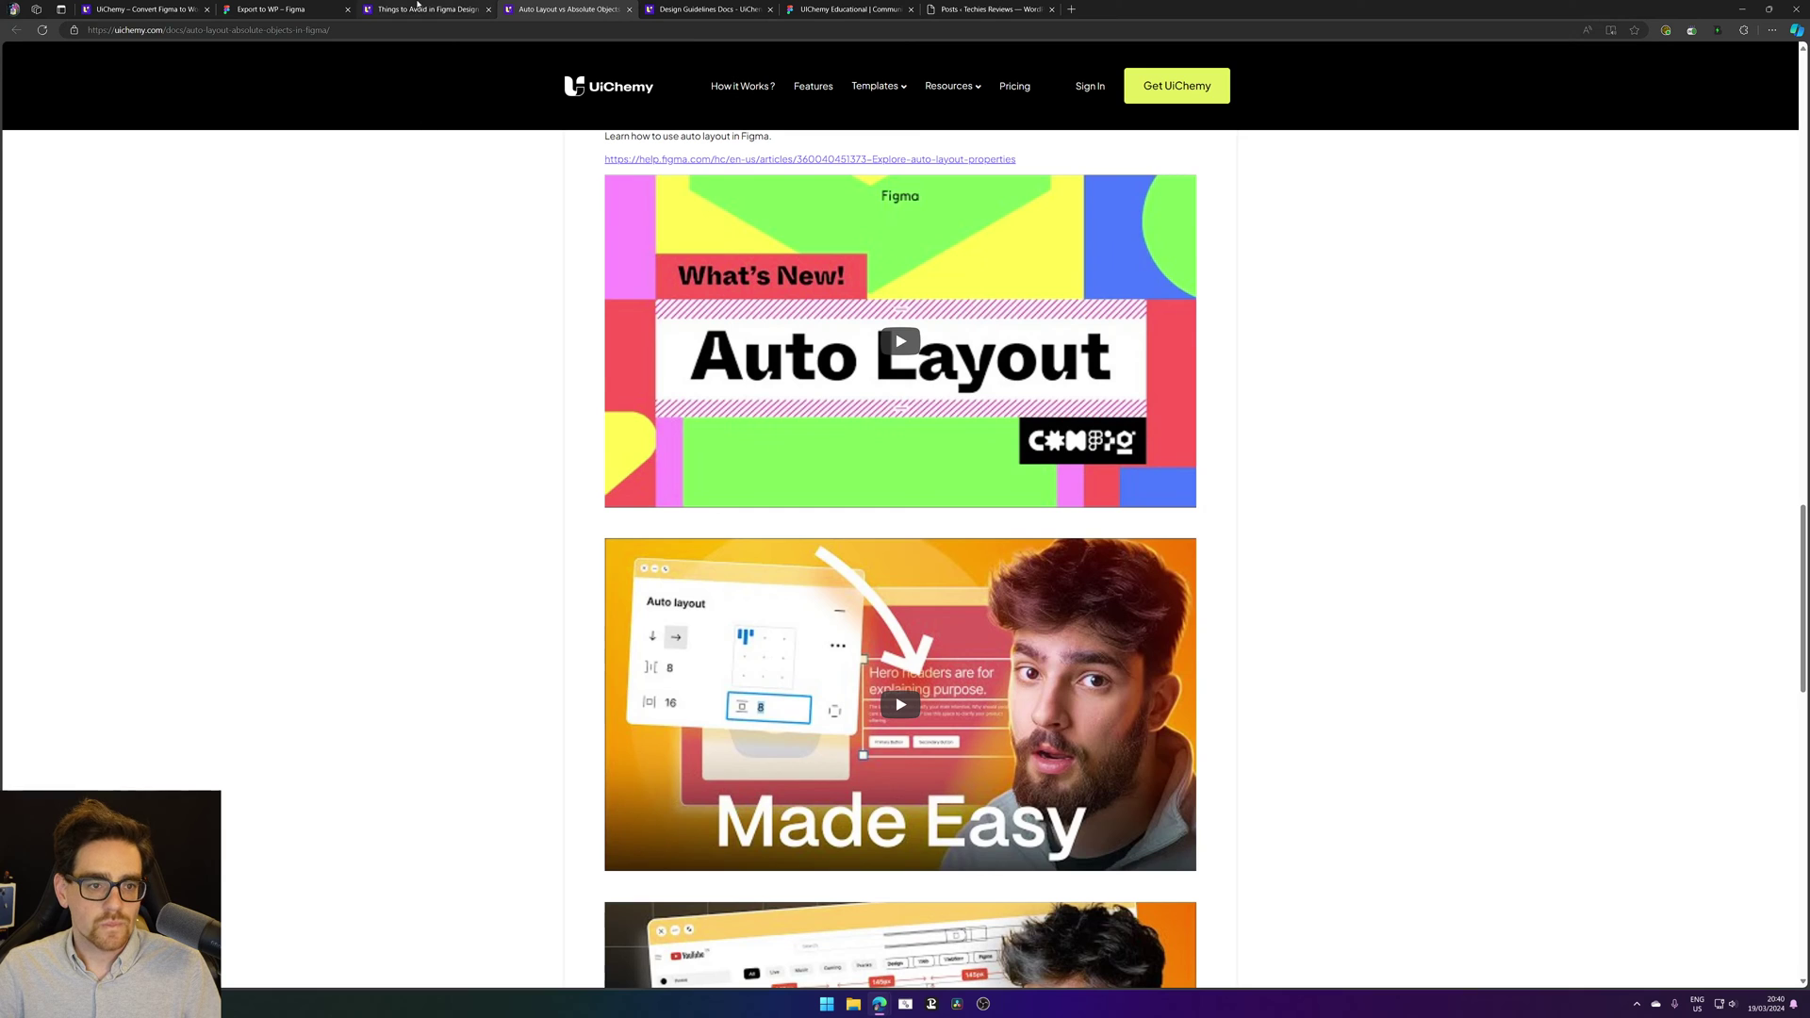
pyautogui.middleClick(530, 9)
# Step: Return to the Figma design, convert frame 13 to Elementor and open the Live Import form
pyautogui.click(264, 8)
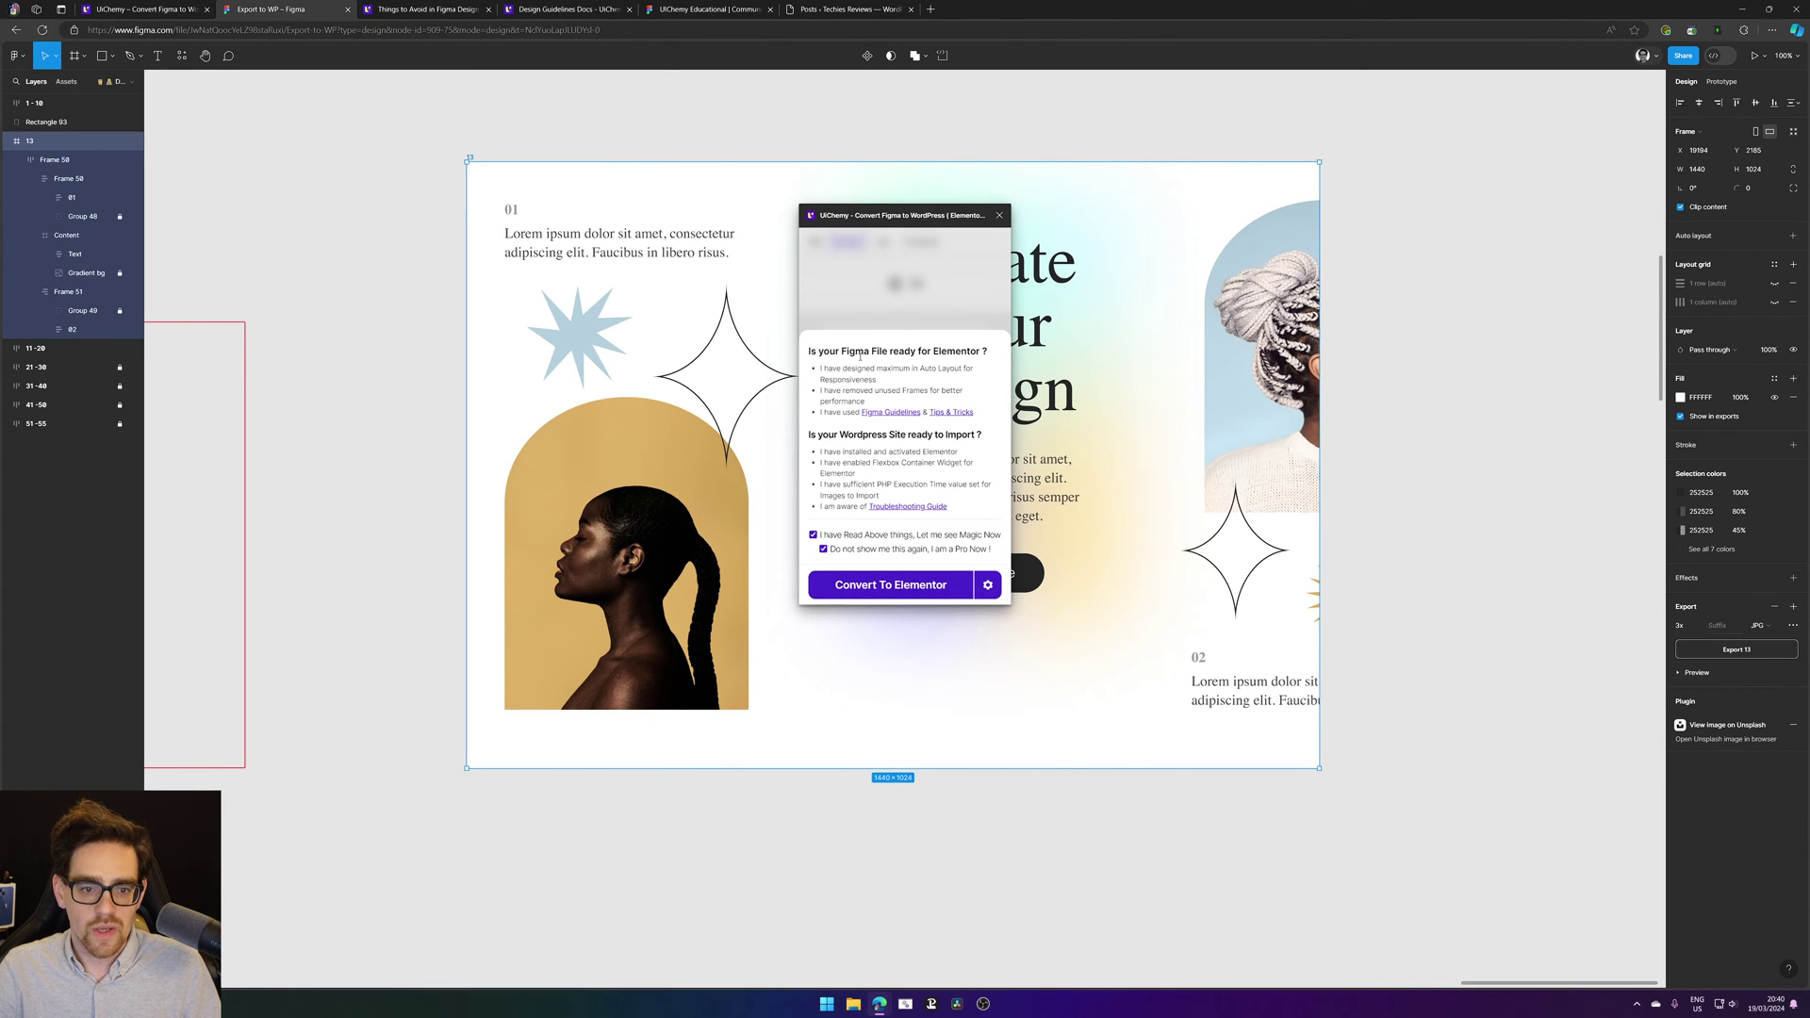
pyautogui.click(896, 588)
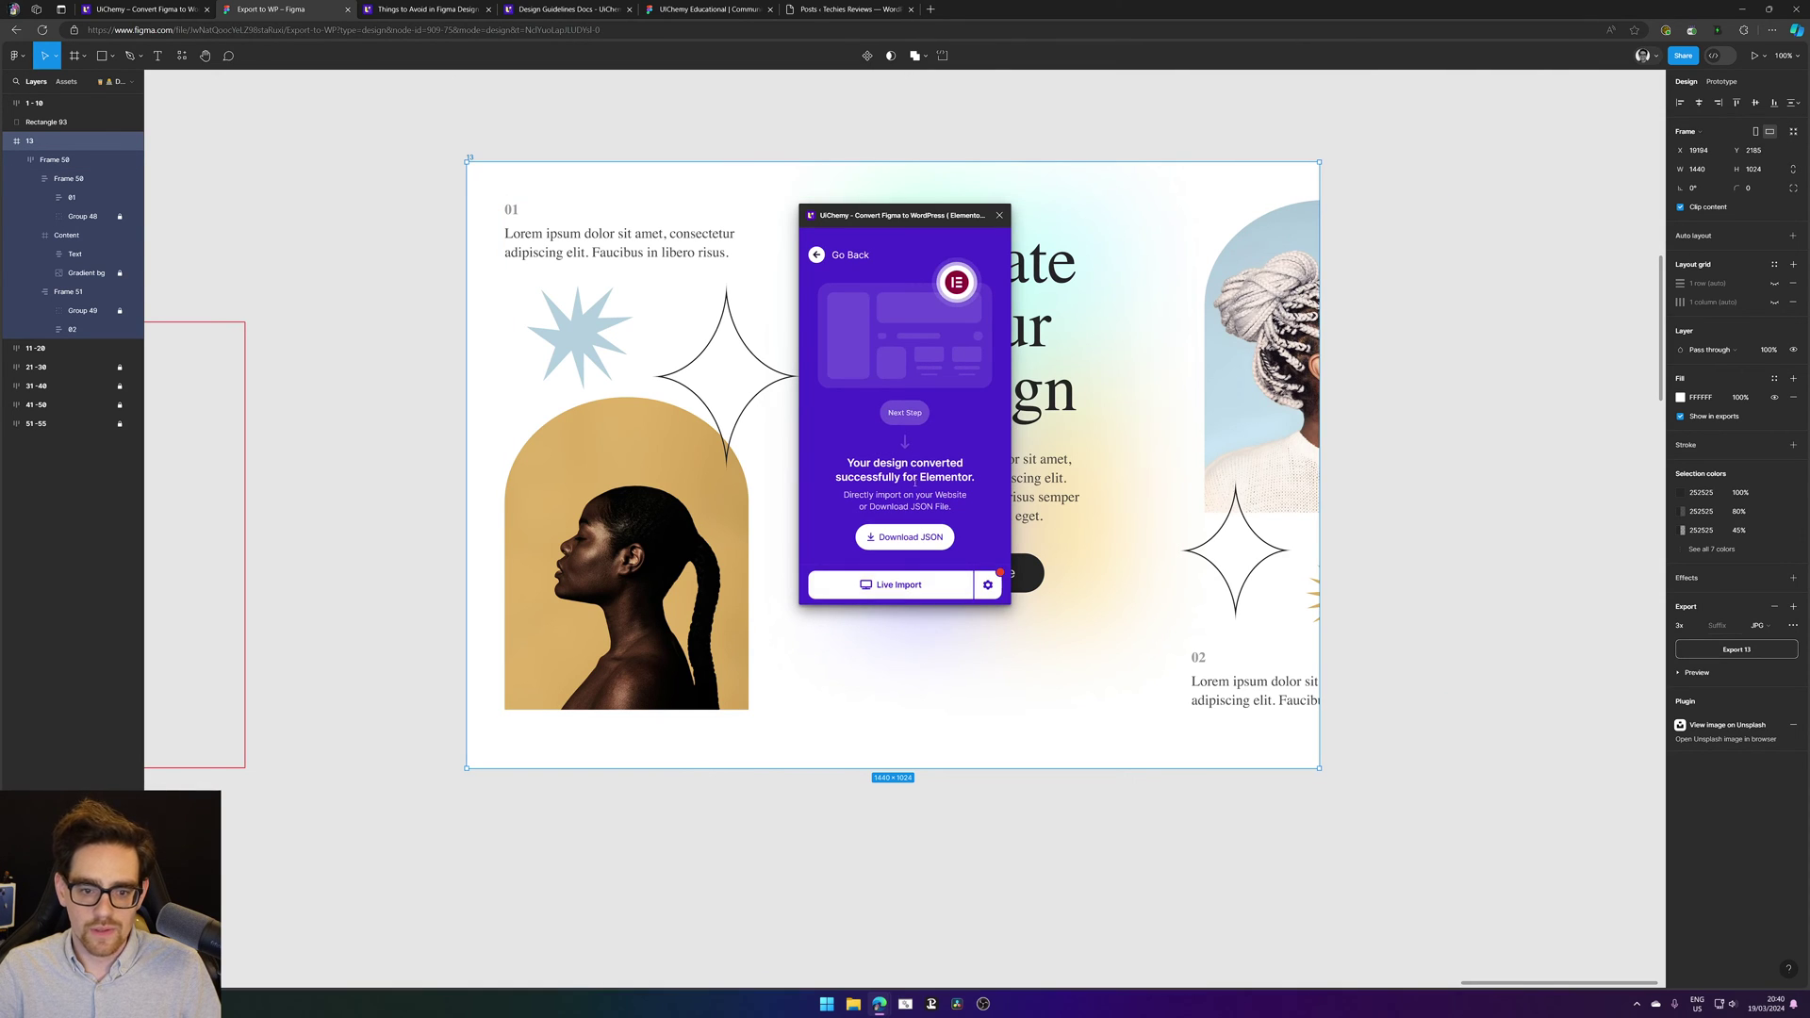
pyautogui.click(921, 598)
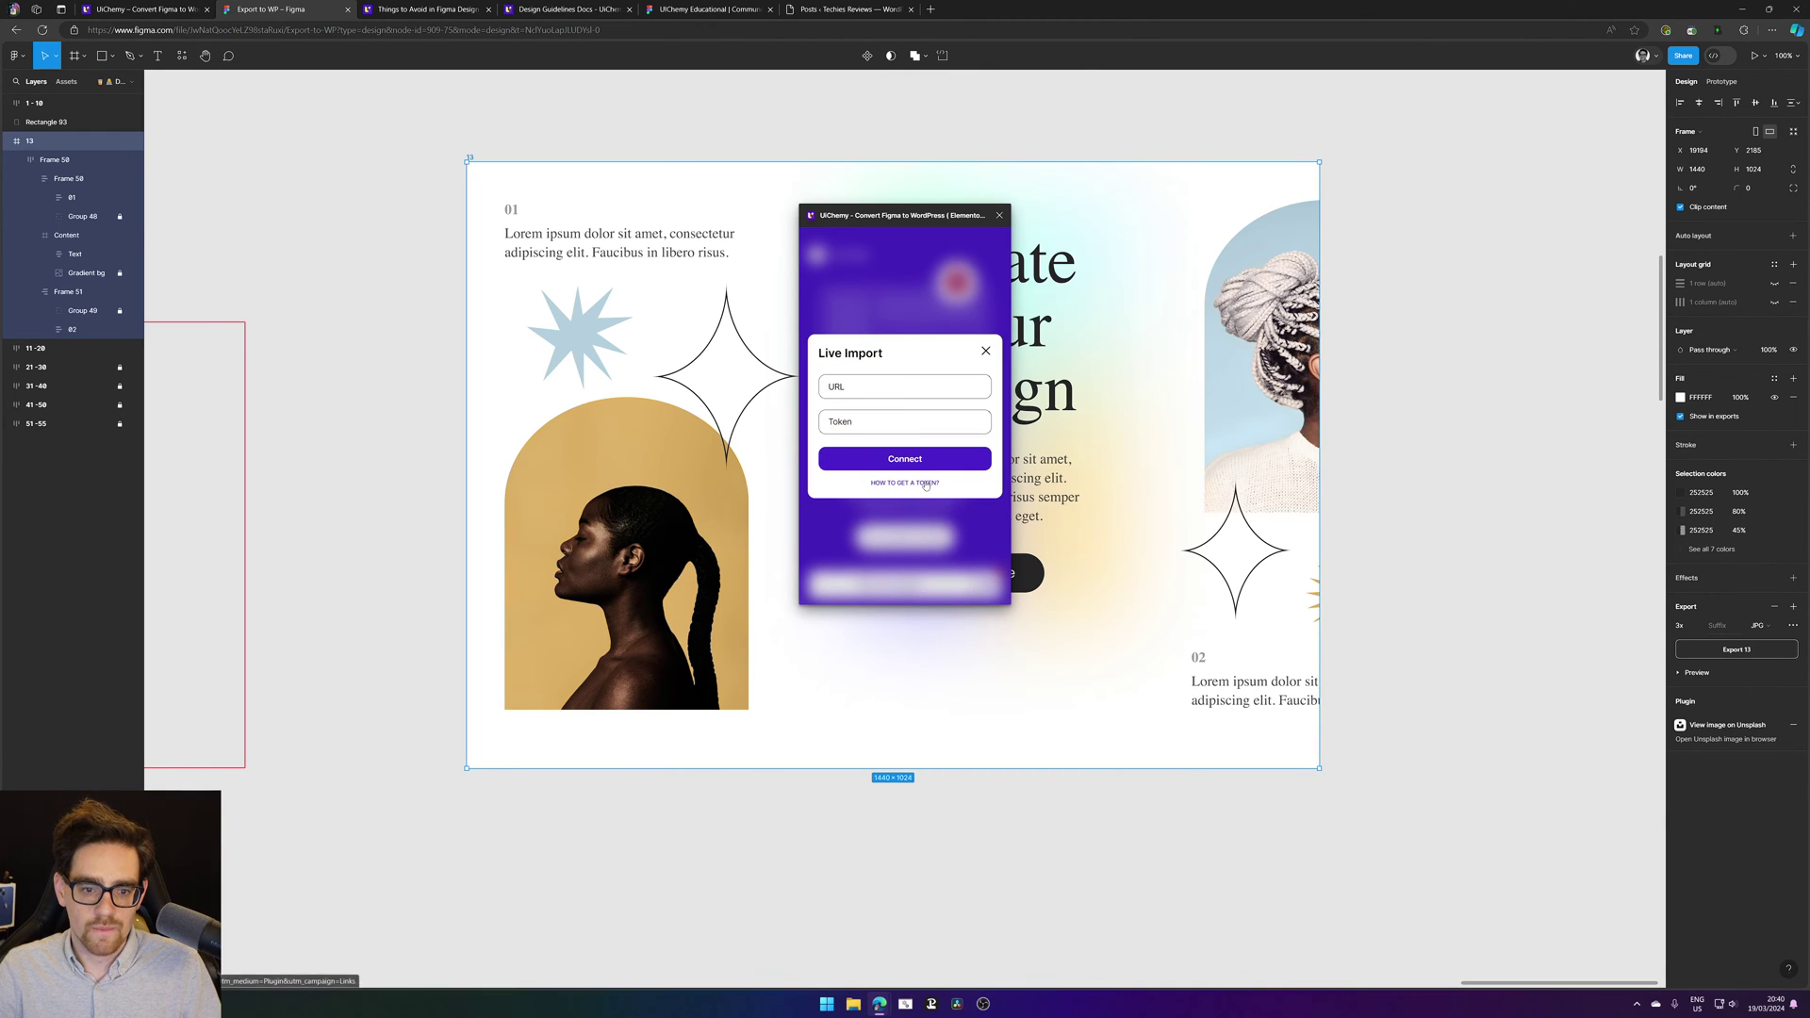
pyautogui.click(861, 378)
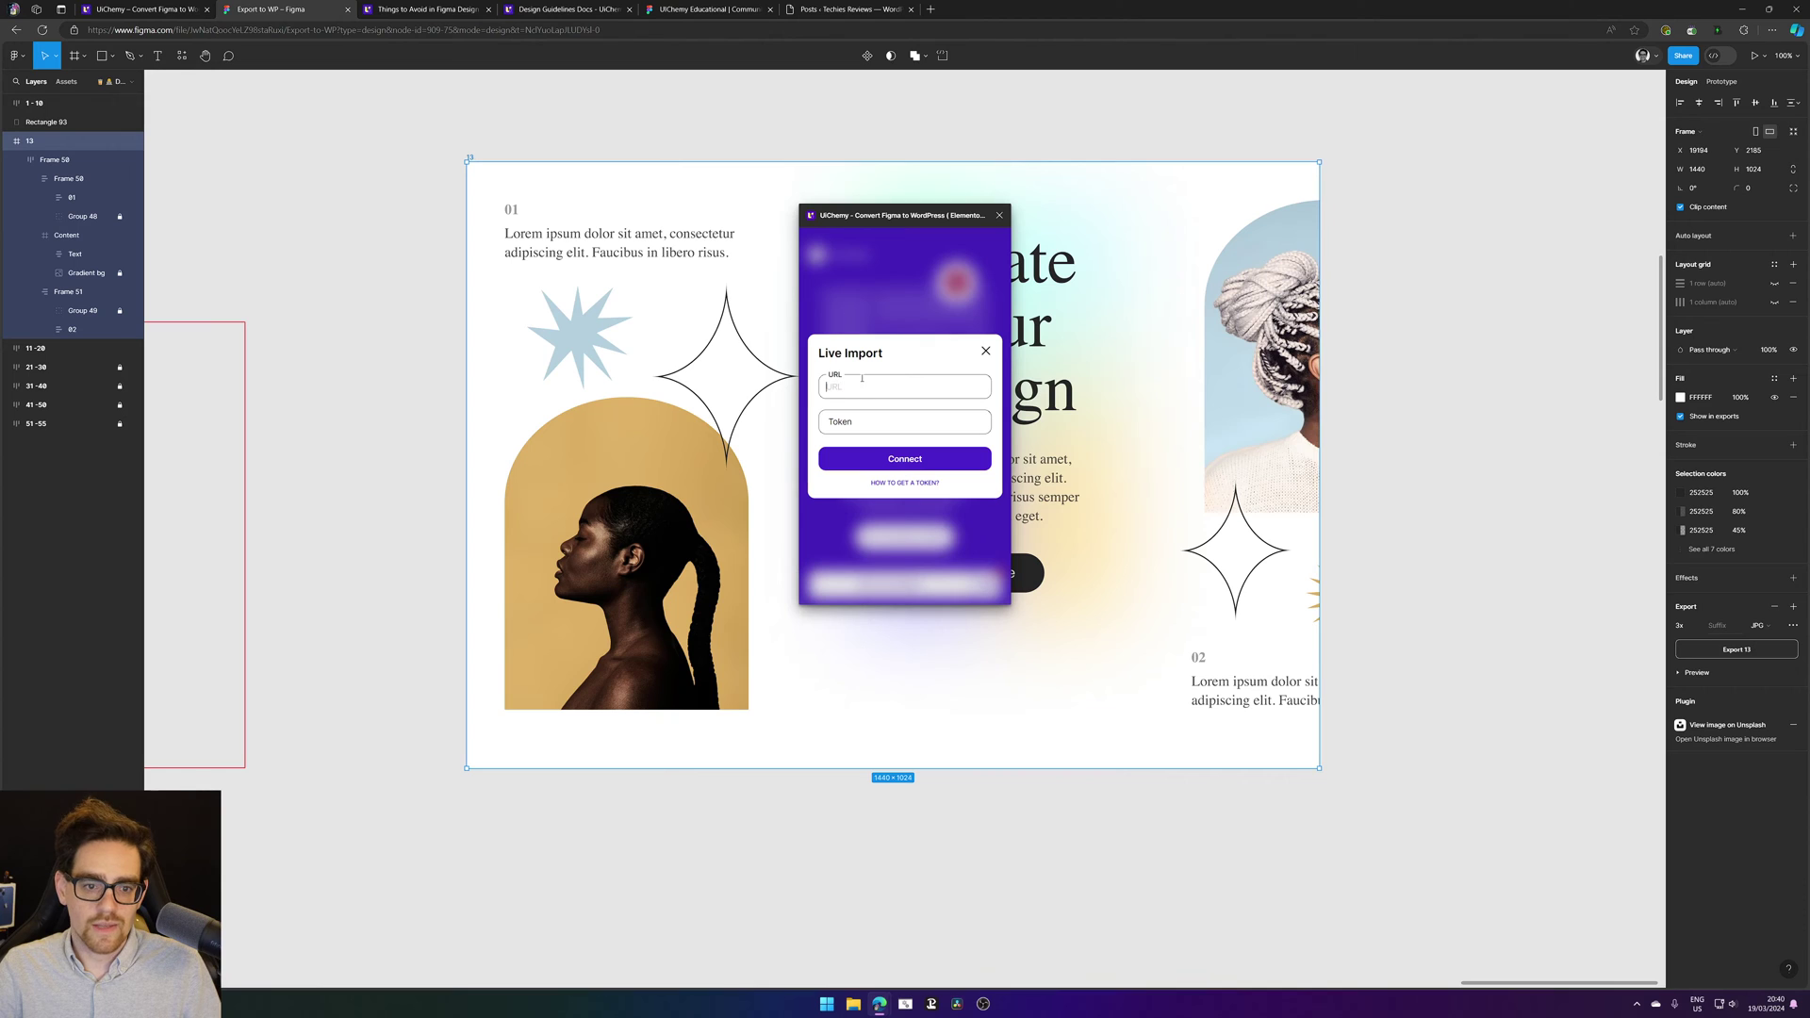
pyautogui.click(873, 427)
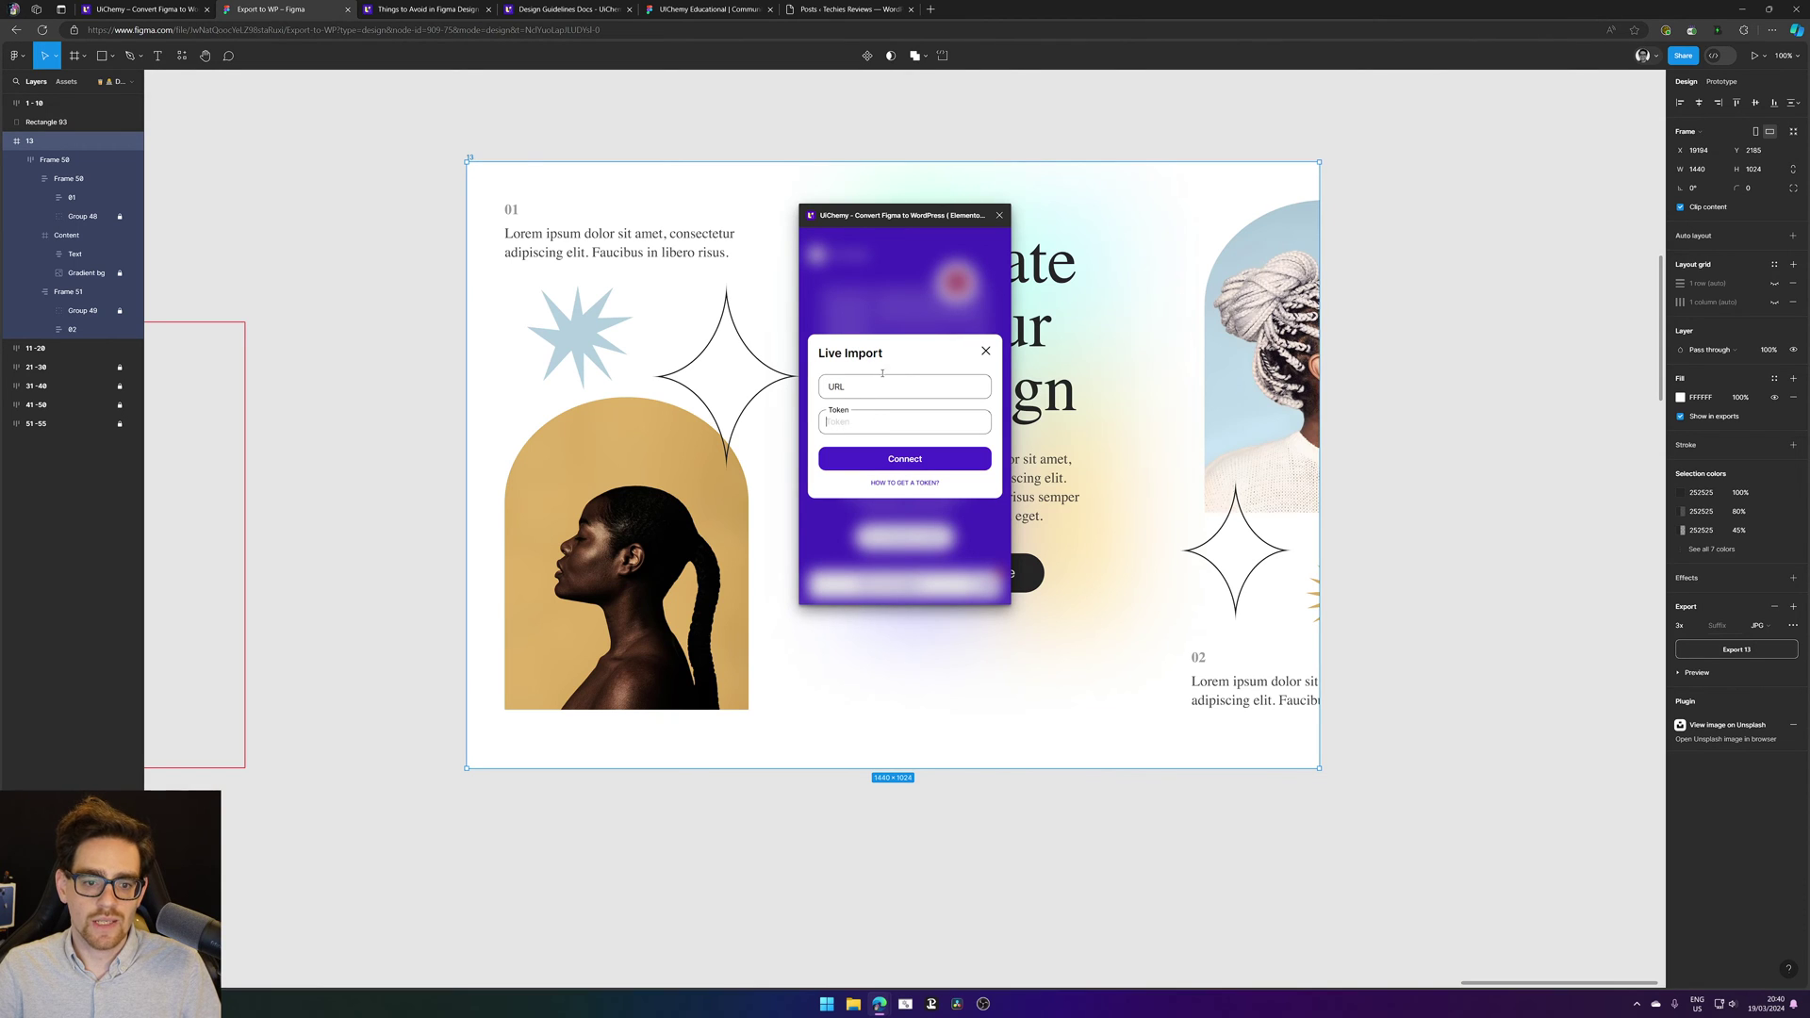
# Step: Open the help article on getting a token, enlarge it to 150%, and copy the plugin name UiChemy
pyautogui.click(920, 483)
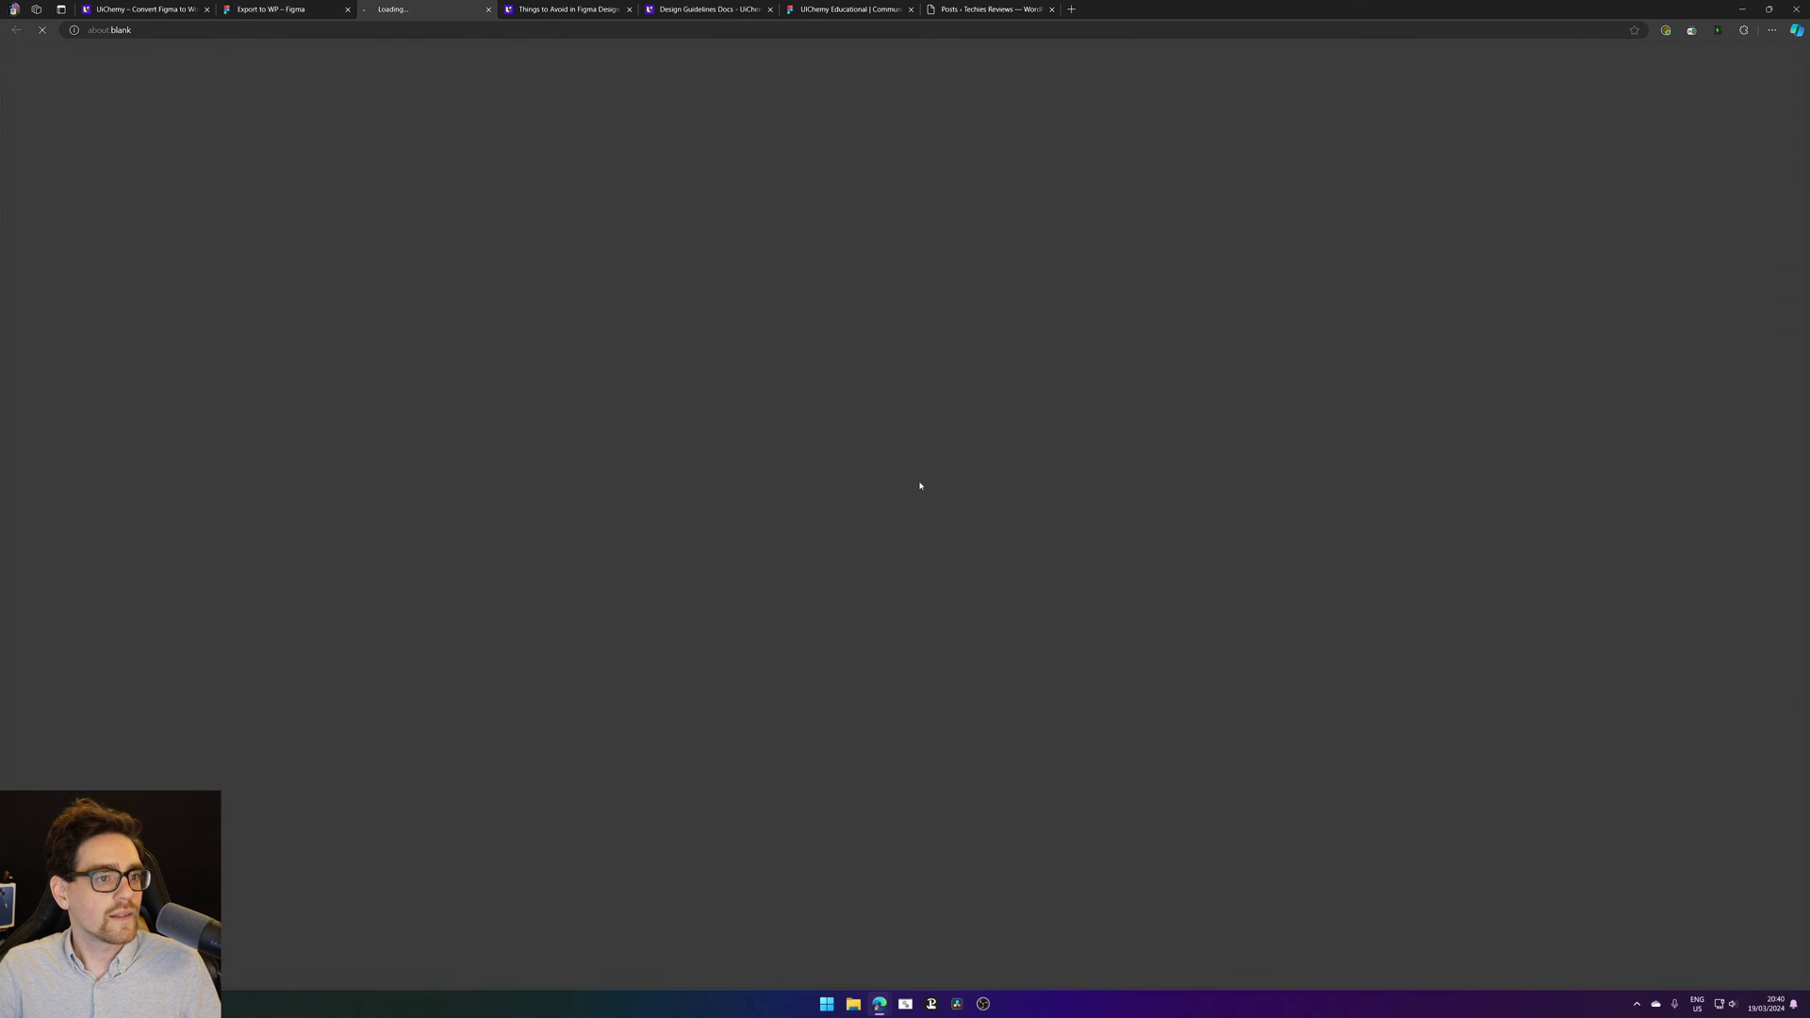
pyautogui.scroll(-5, 591, 359)
pyautogui.hotkey('ctrl', '+')
pyautogui.hotkey('ctrl', '+')
pyautogui.hotkey('ctrl', '+')
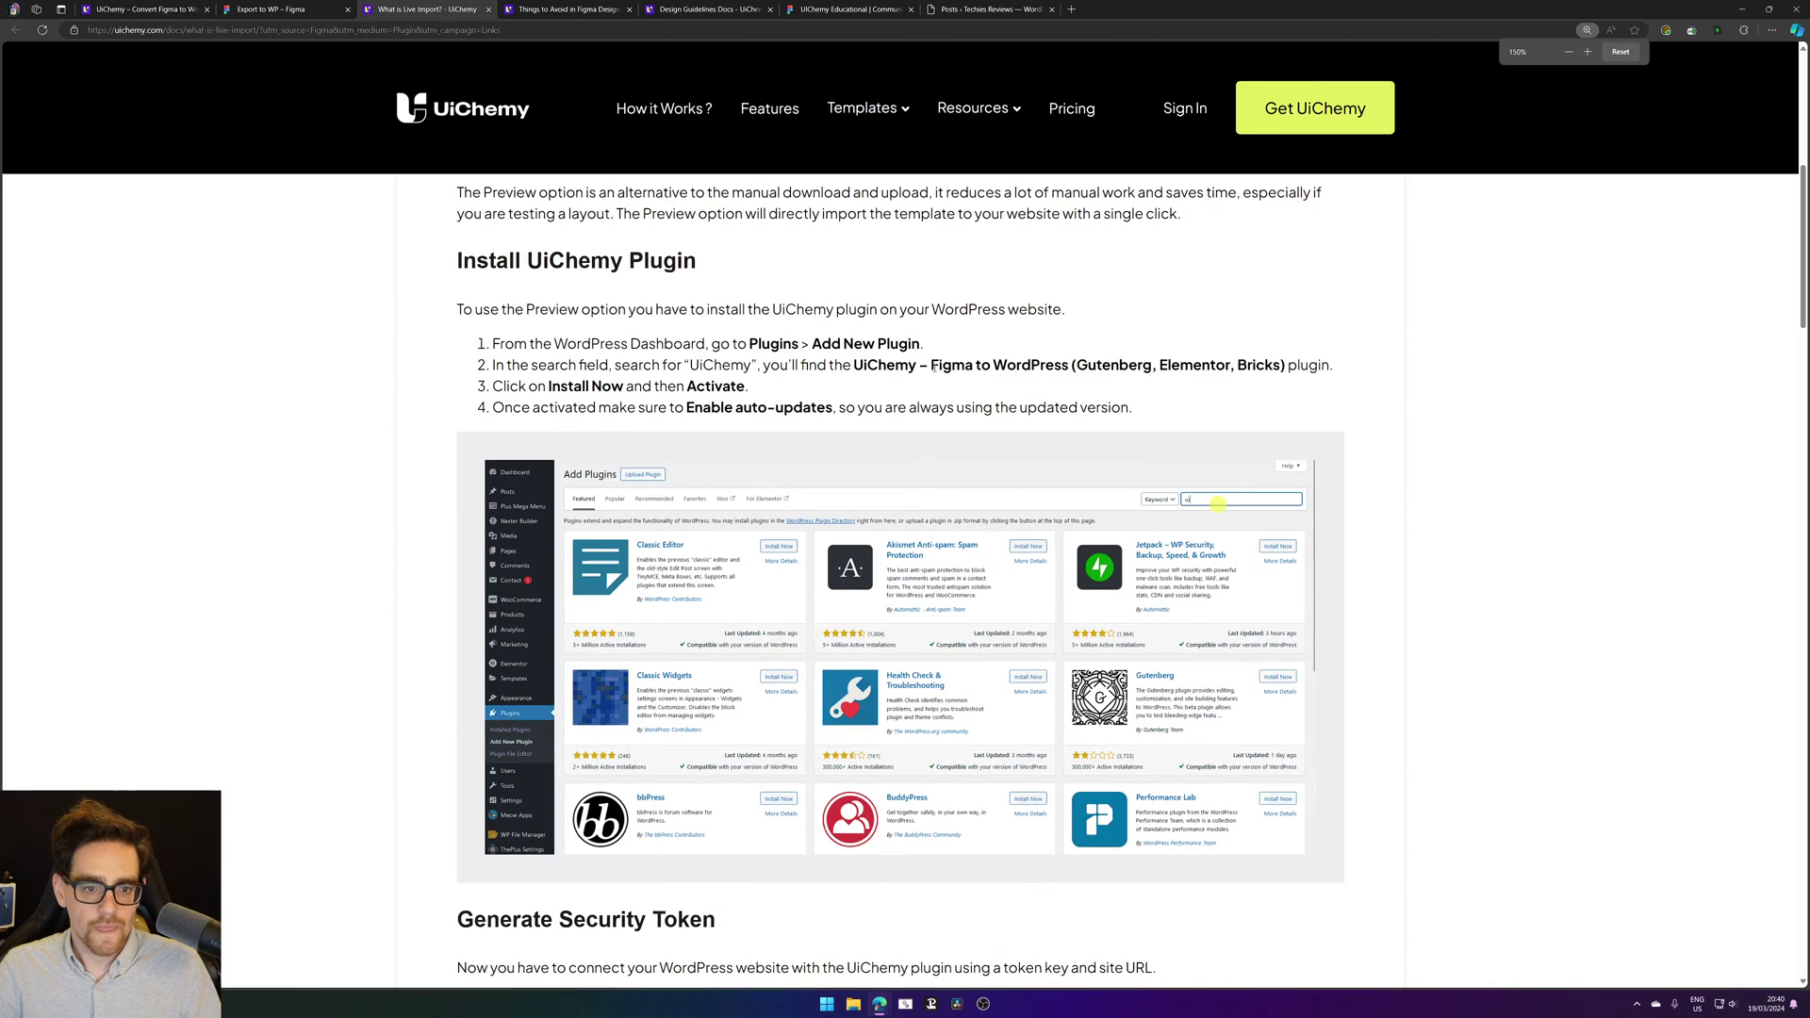
pyautogui.doubleClick(884, 366)
pyautogui.hotkey('ctrl', 'c')
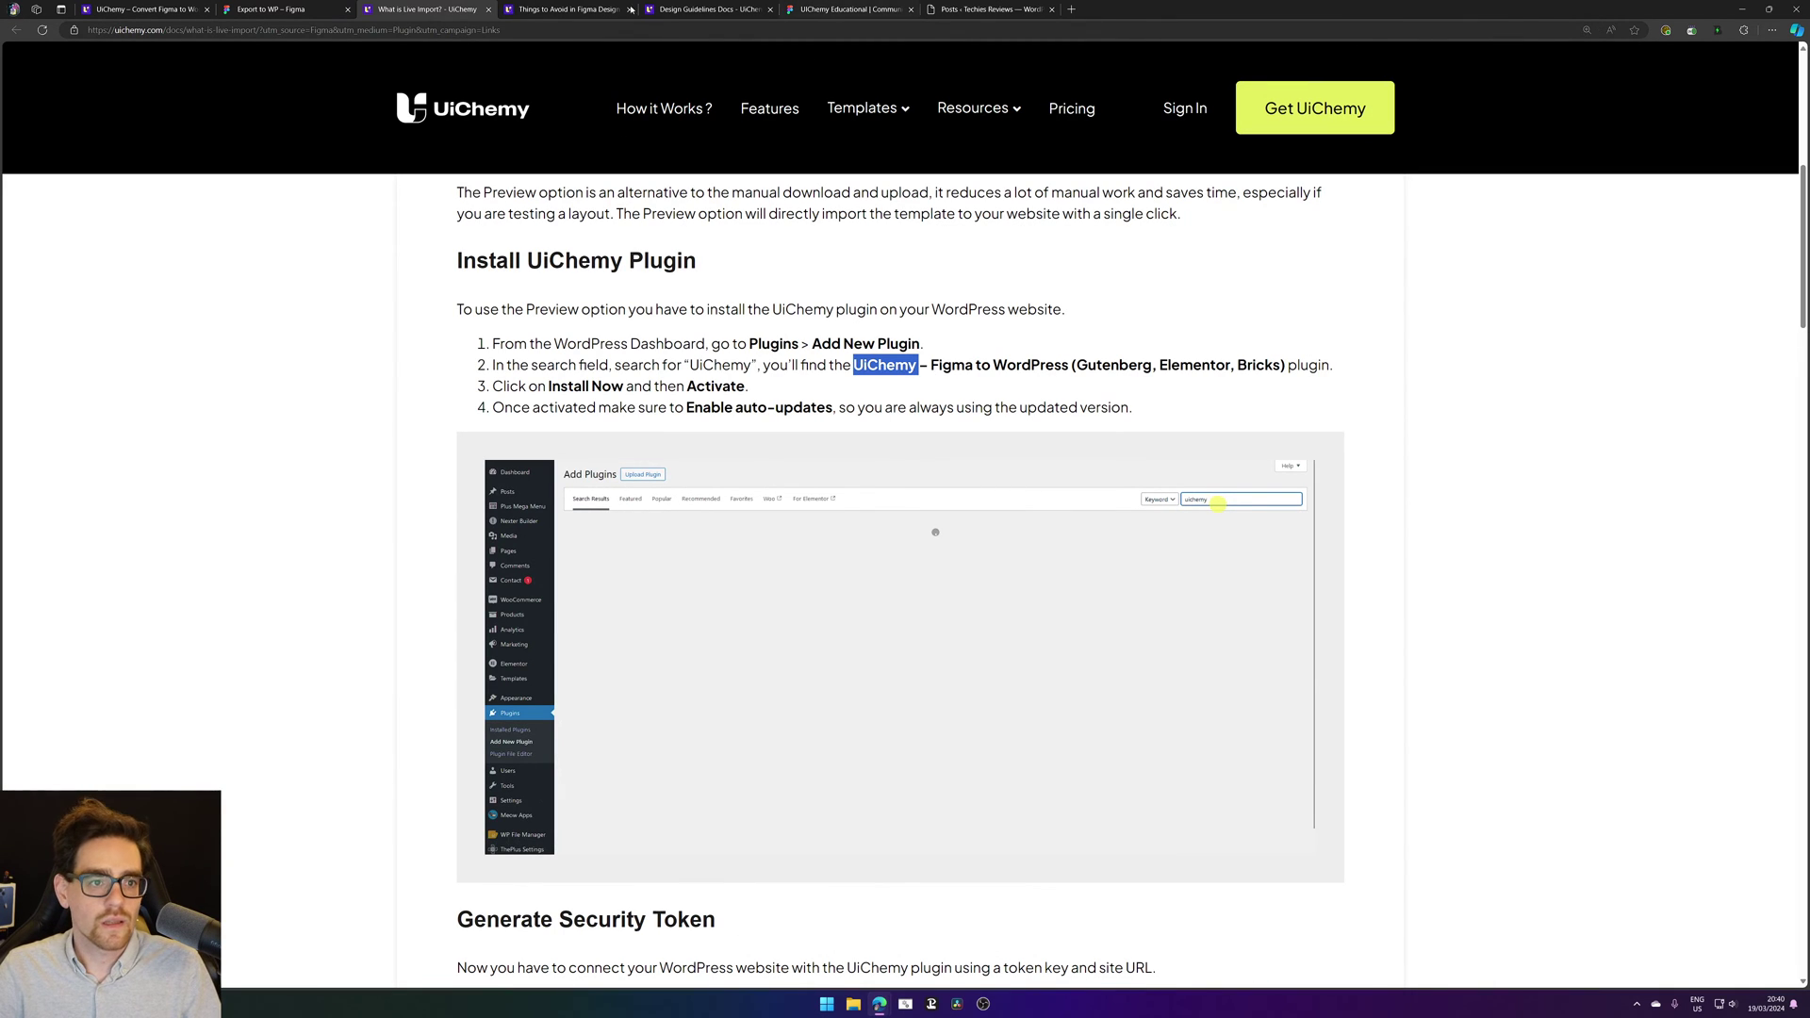
# Step: Switch to the WordPress admin, find the UiChemy plugin using the copied name, then install and activate it
pyautogui.click(990, 9)
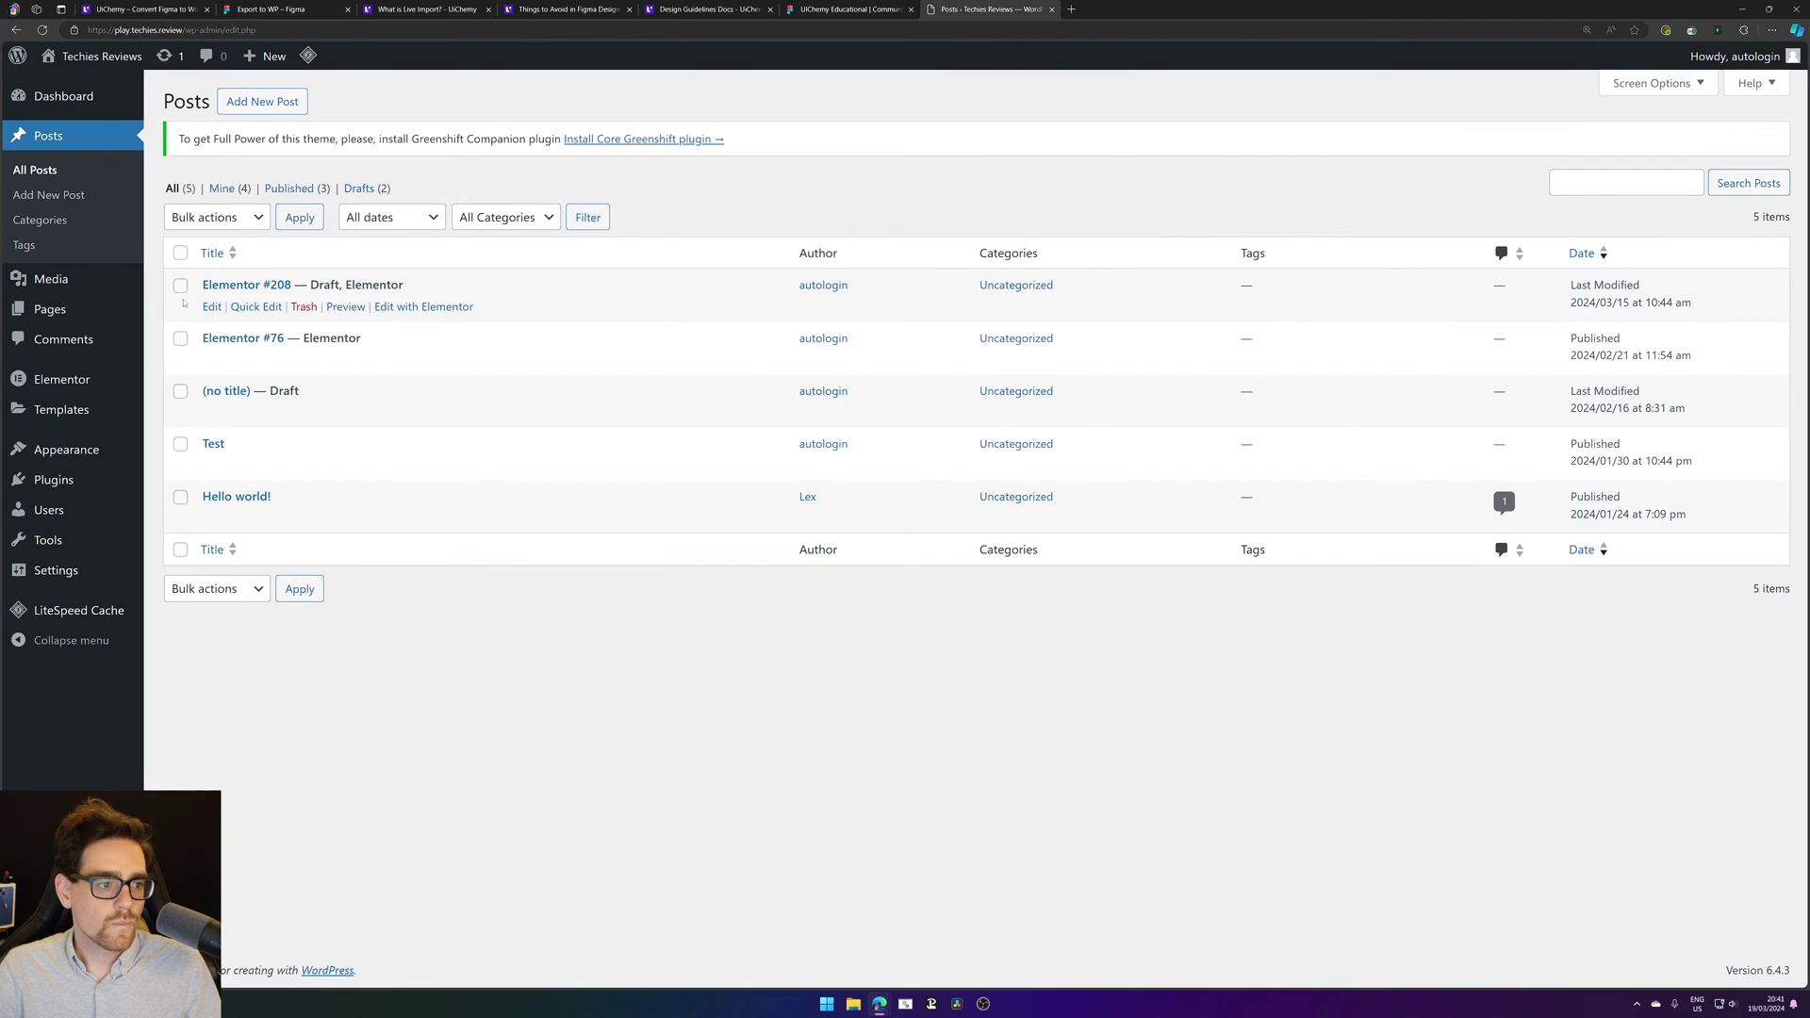
pyautogui.moveTo(100, 480)
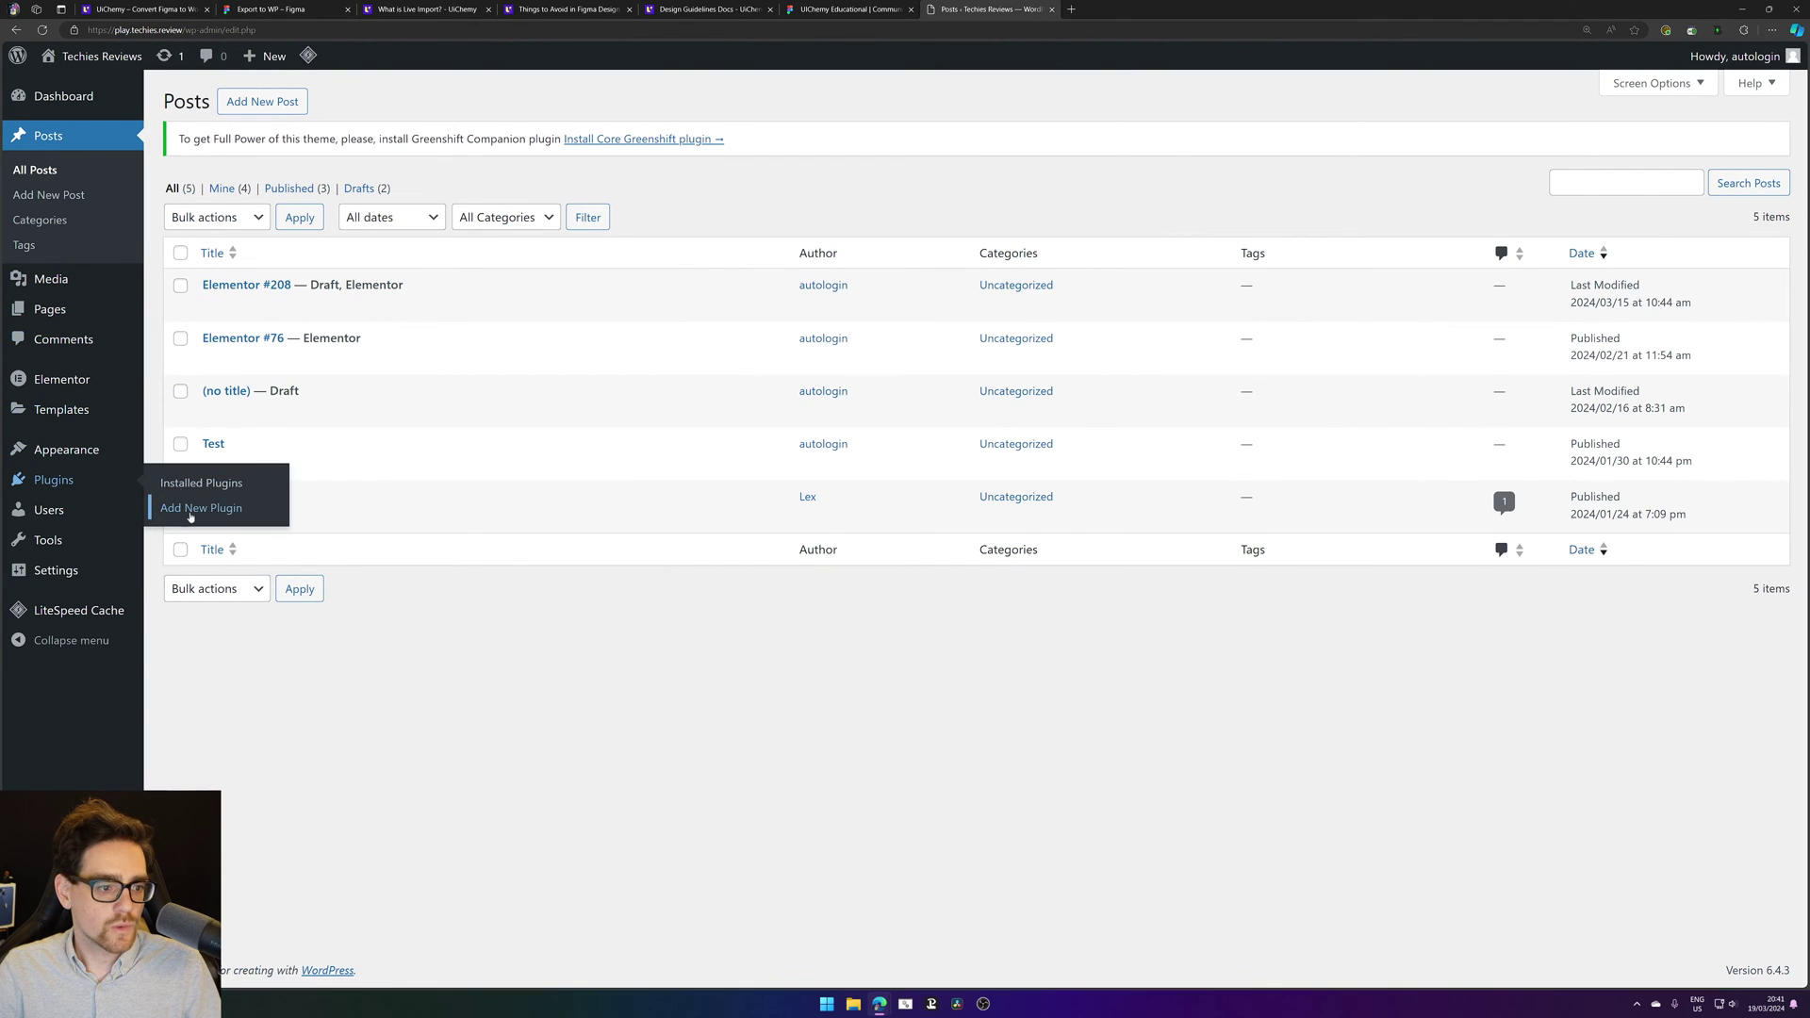
pyautogui.click(190, 513)
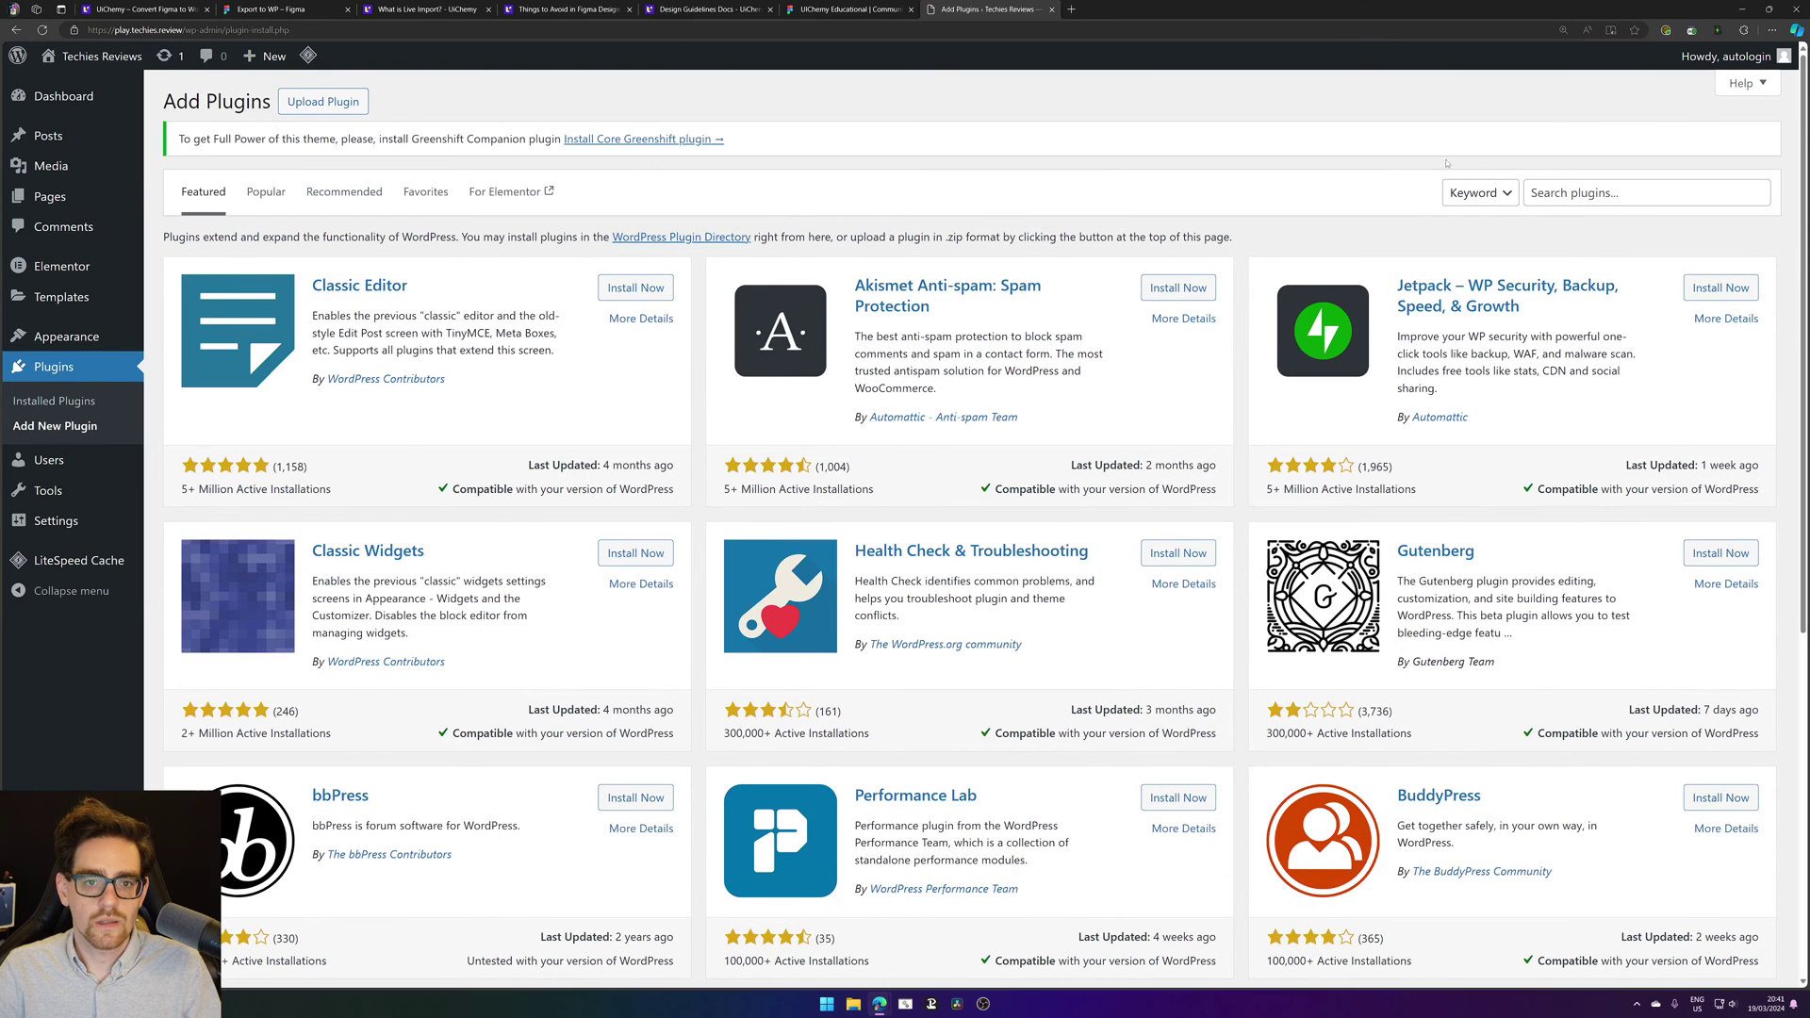
pyautogui.click(1559, 202)
pyautogui.hotkey('ctrl', 'v')
pyautogui.press('BackSpace')
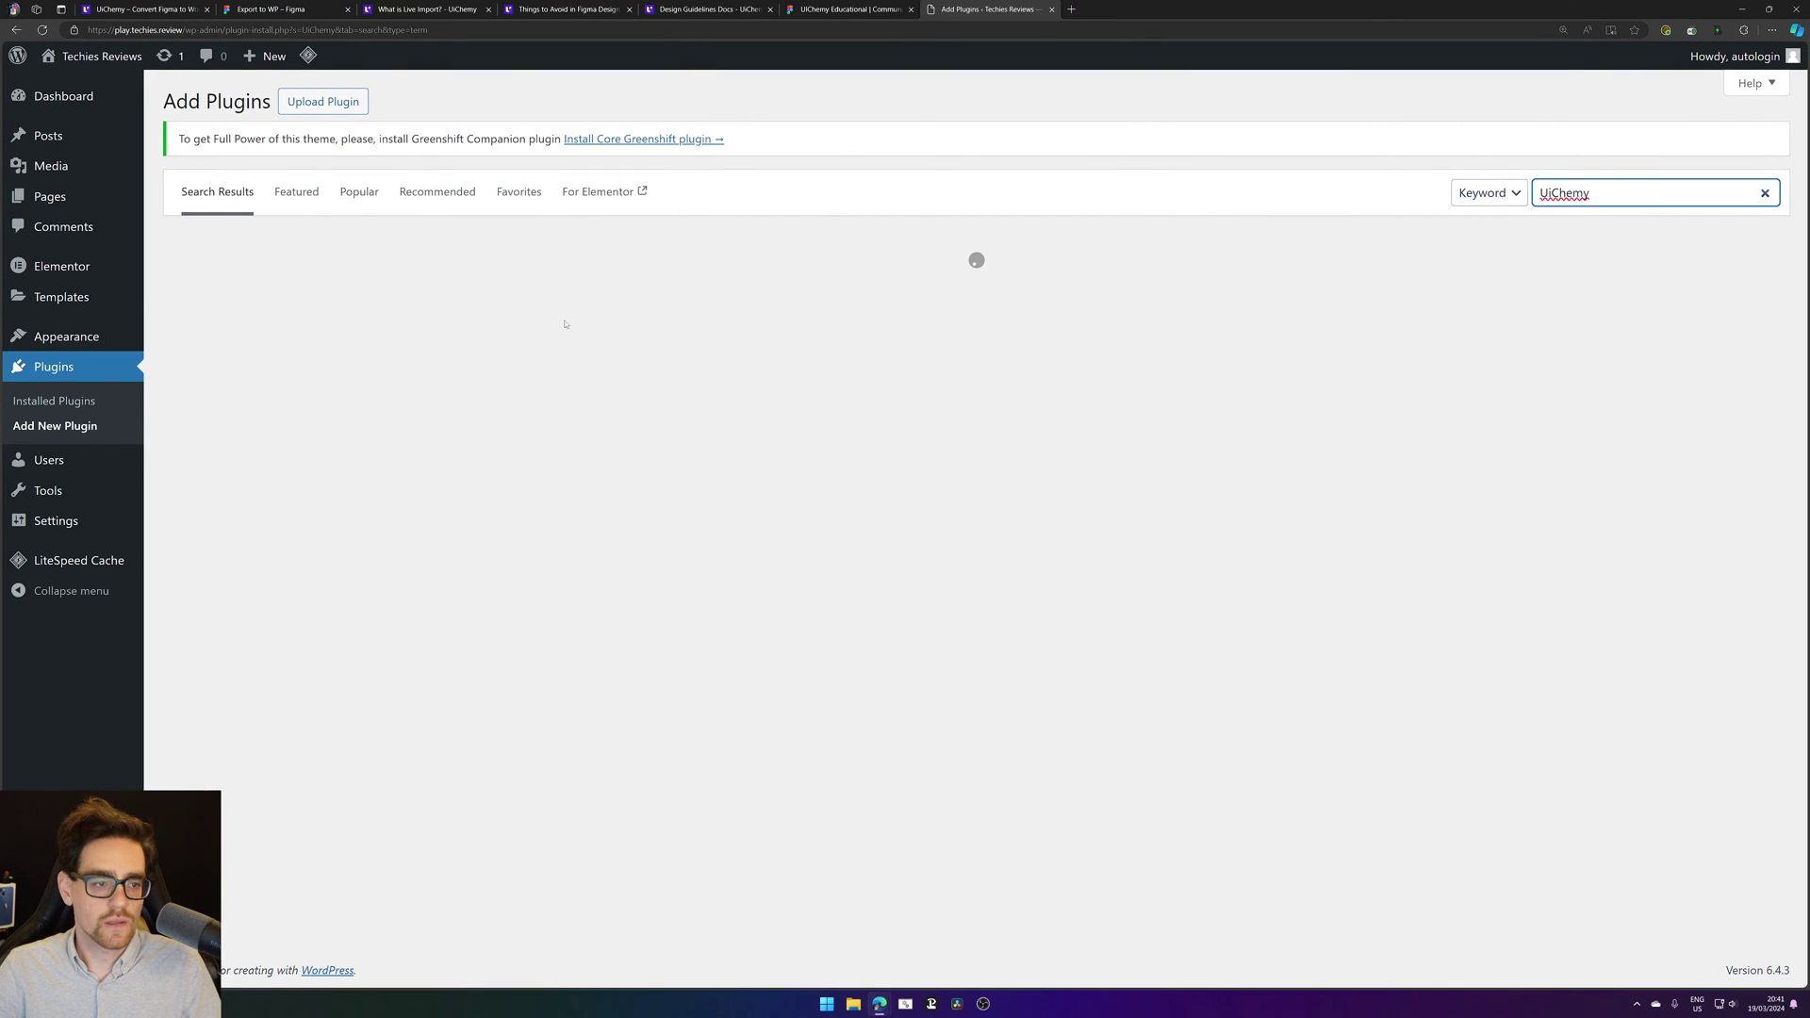
pyautogui.click(660, 290)
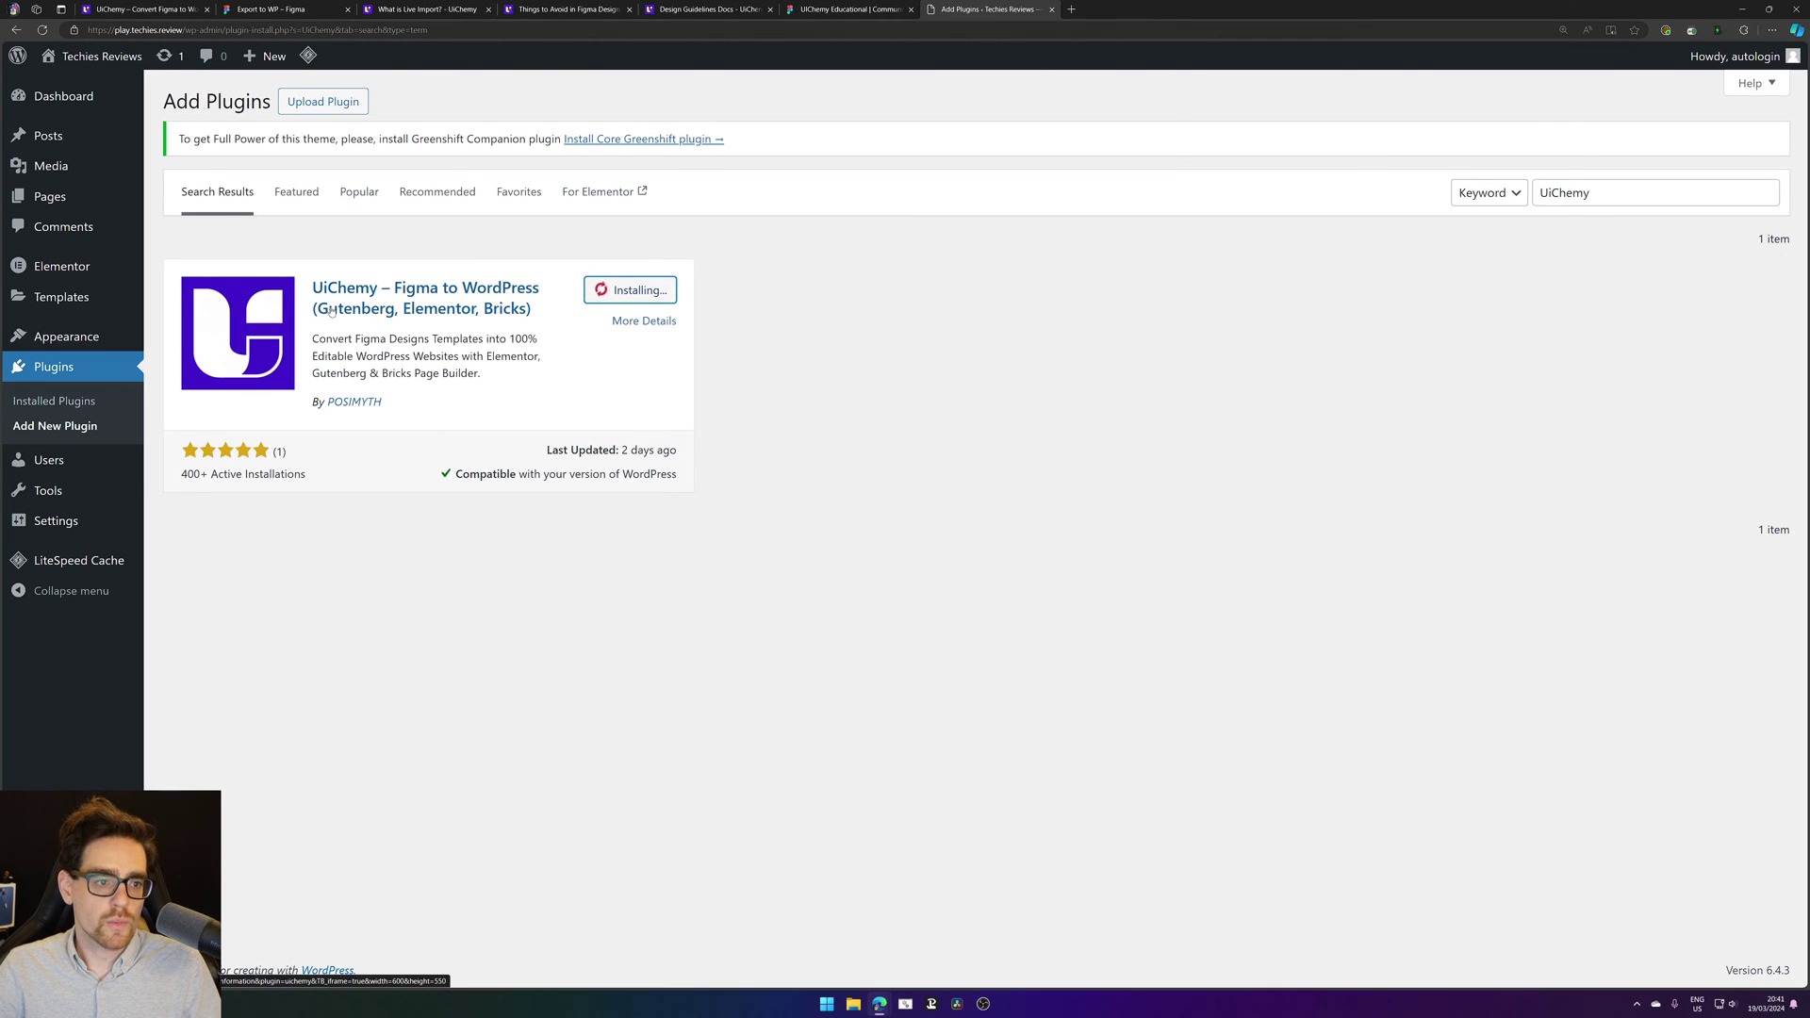
pyautogui.click(647, 292)
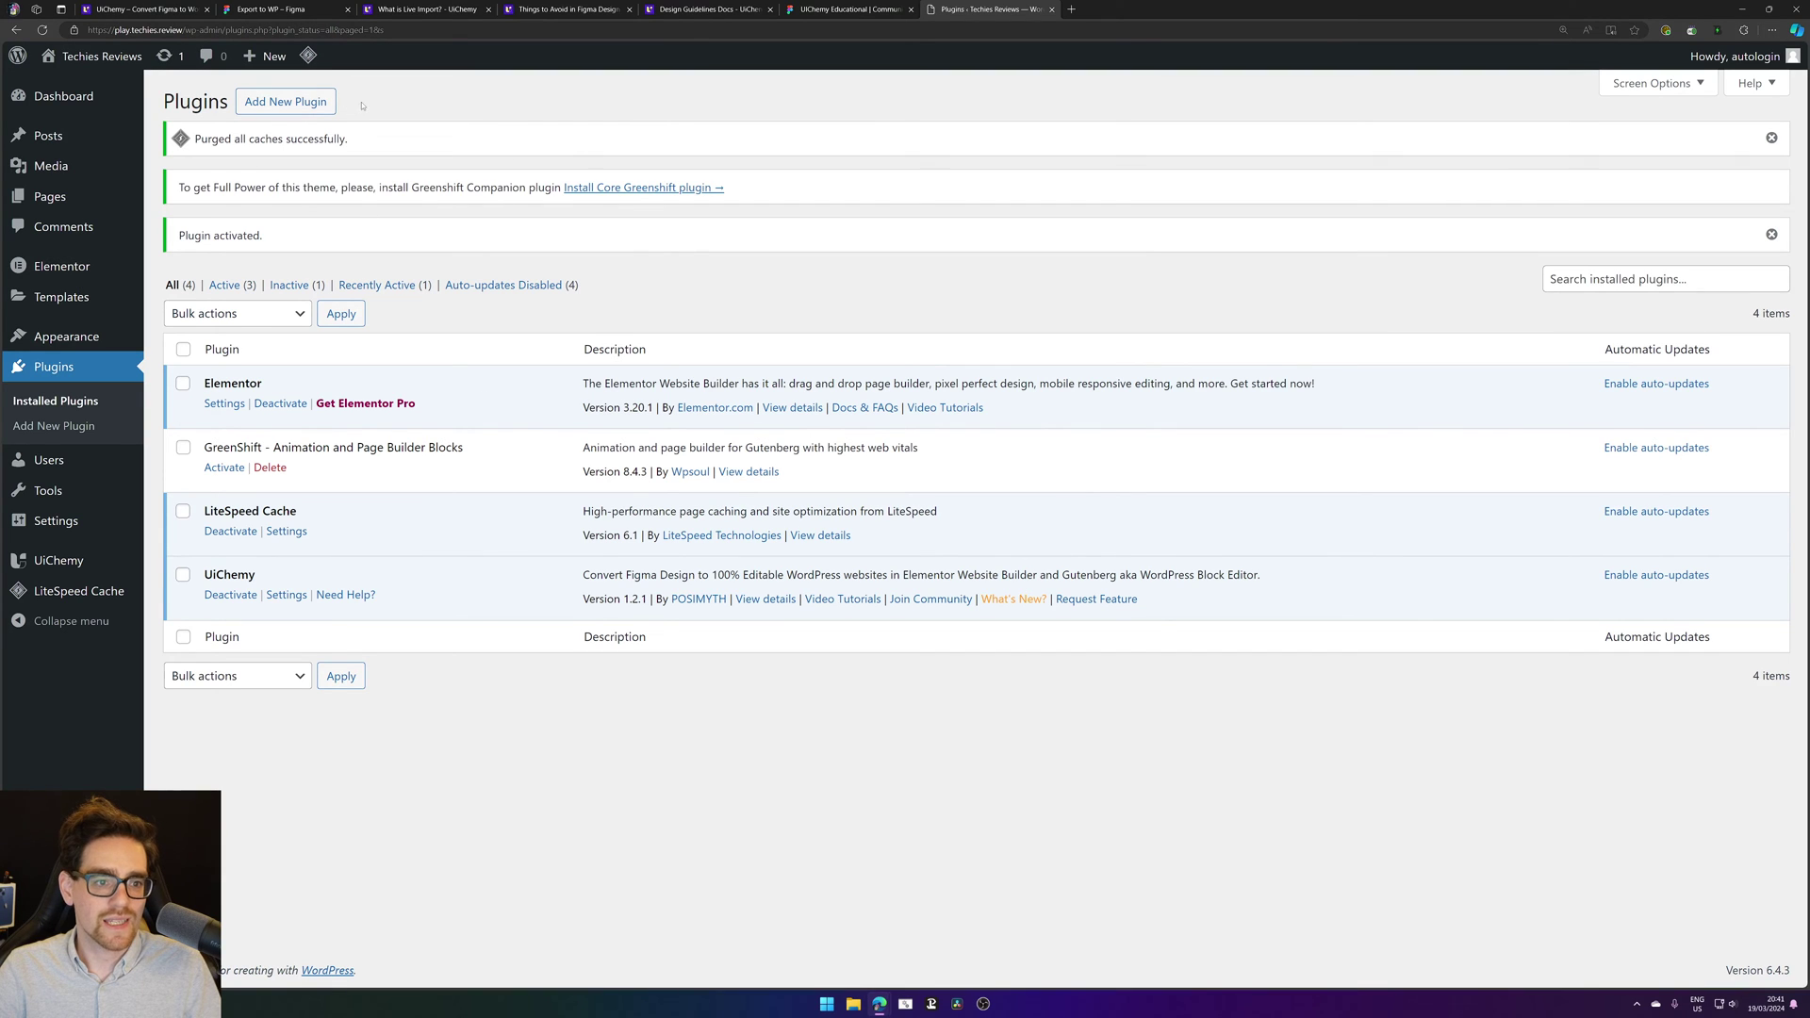
# Step: Regenerate the security token in the UiChemy plugin's settings and clear the settings tab from the browser window
pyautogui.click(287, 595)
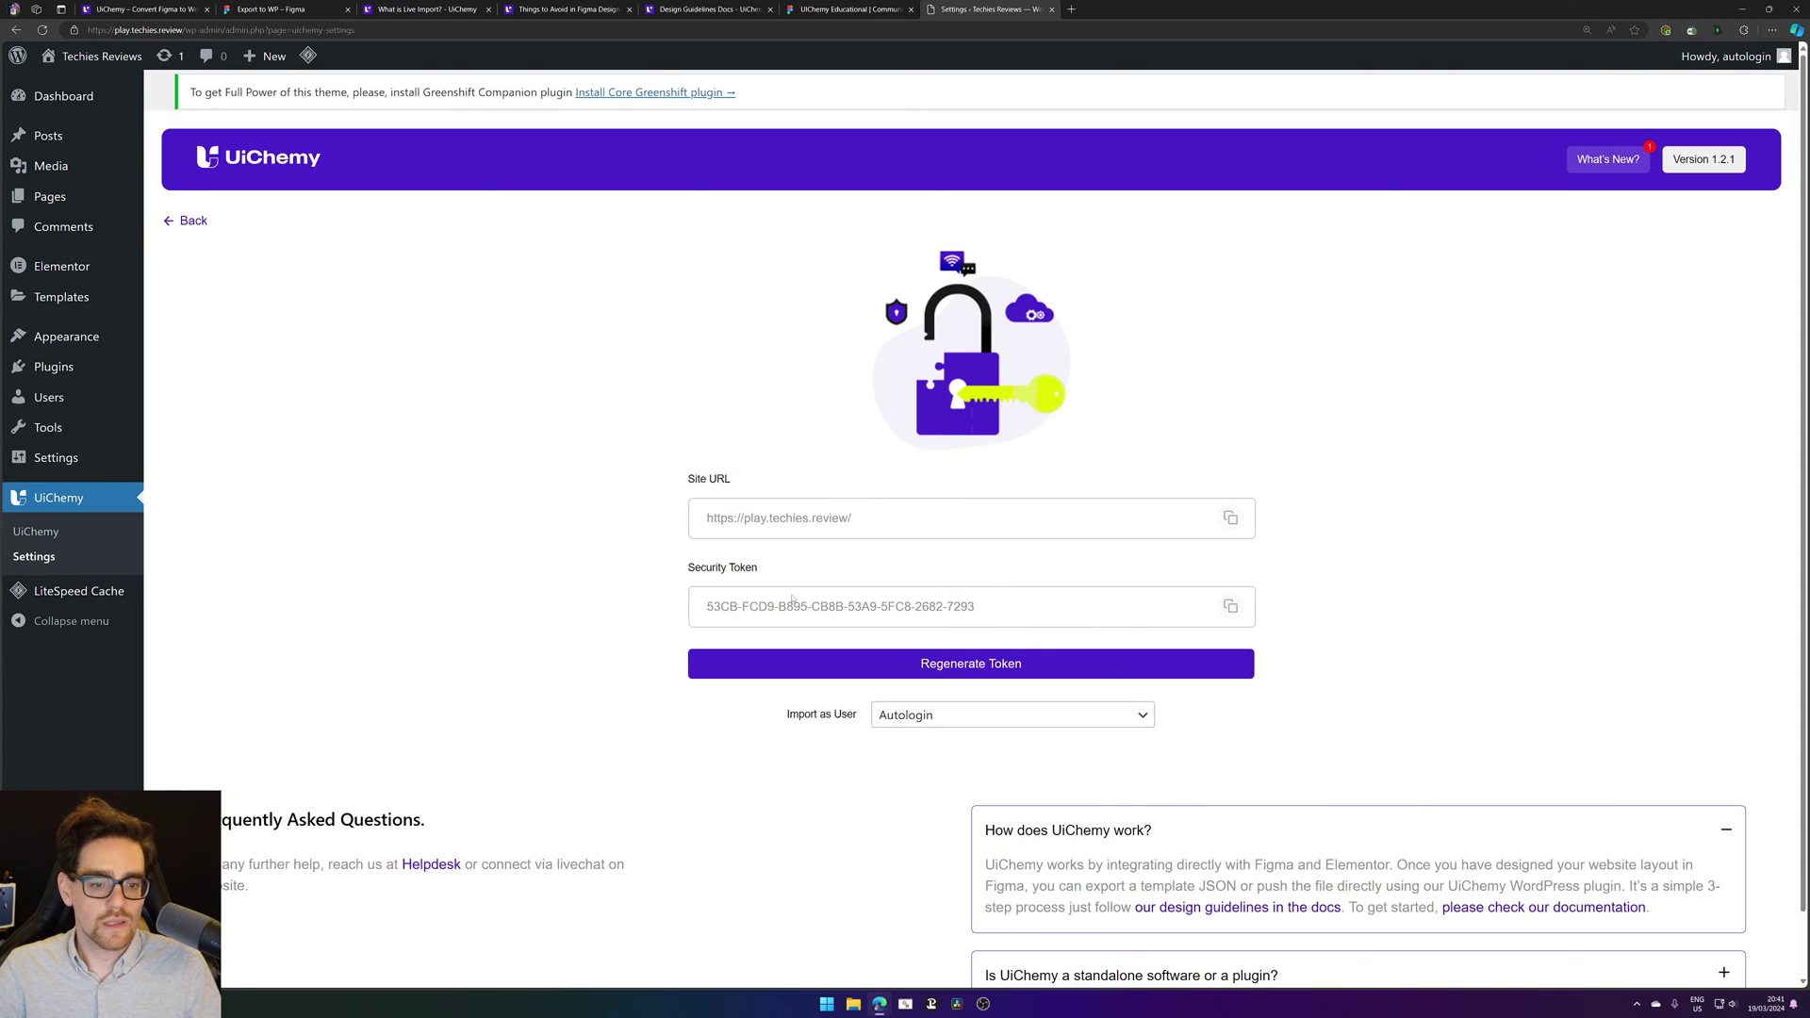
pyautogui.click(962, 664)
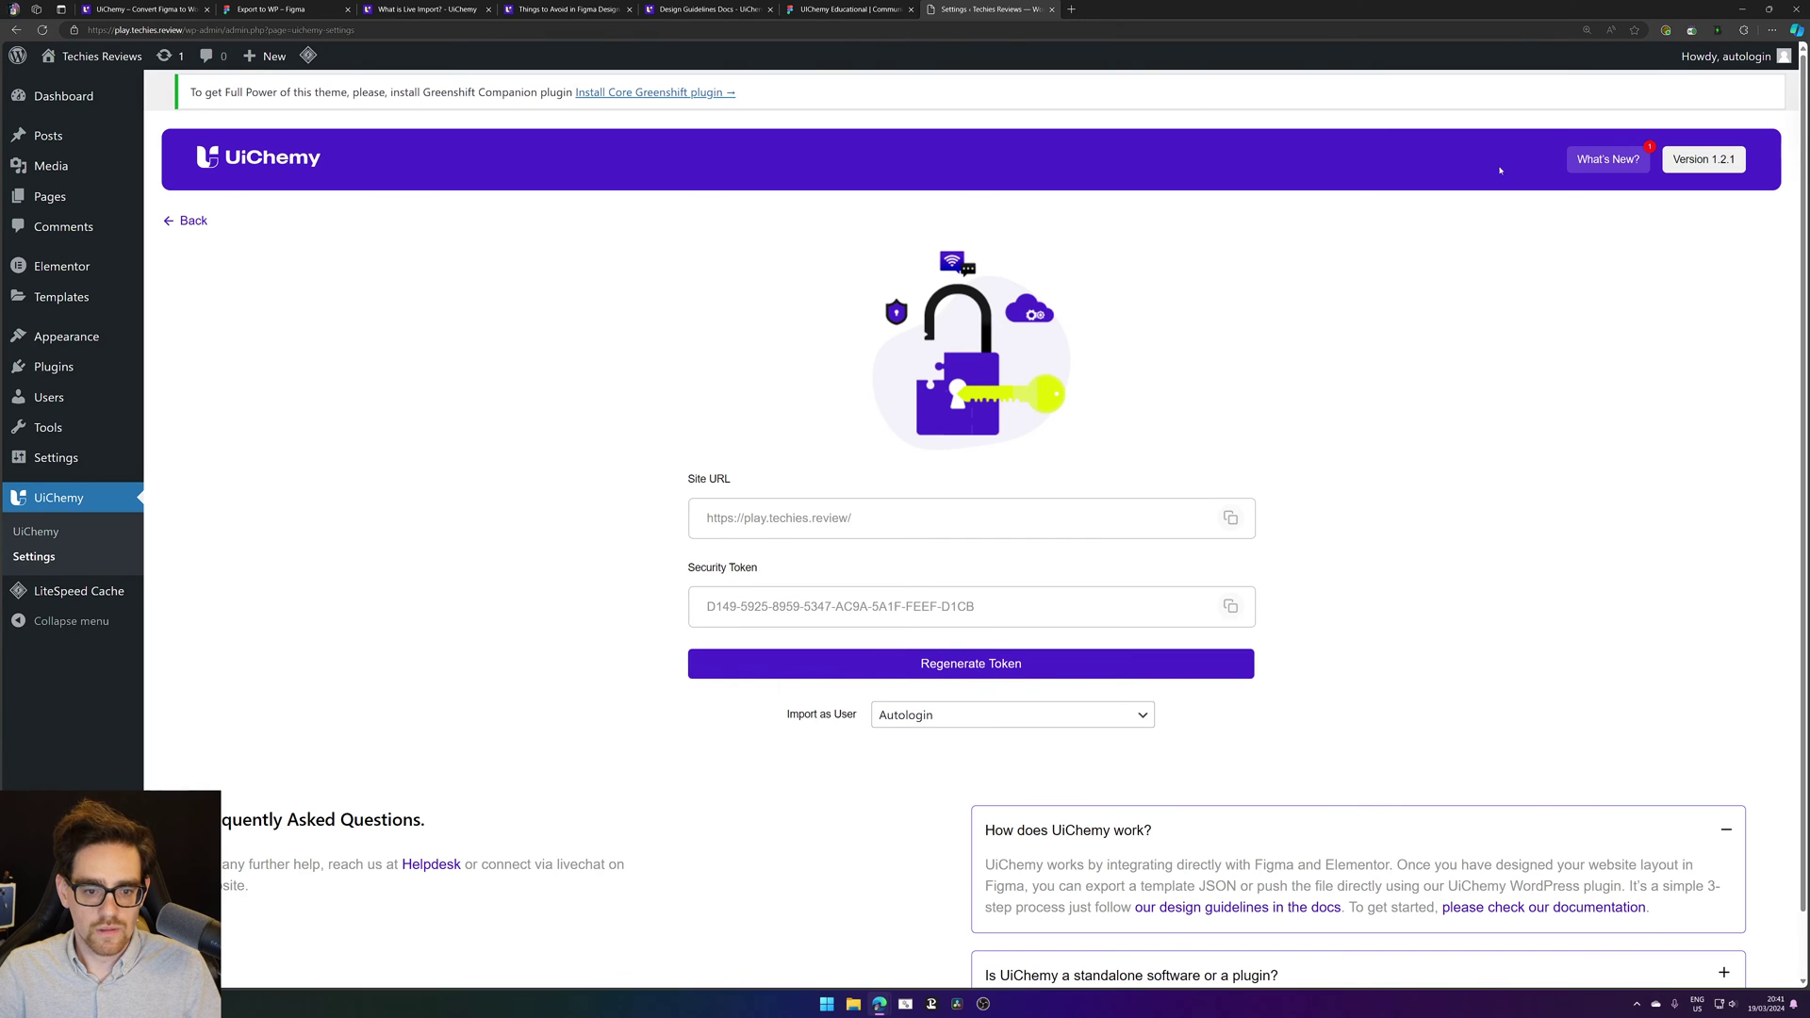
pyautogui.moveTo(1342, 9); pyautogui.dragTo(1060, 106)
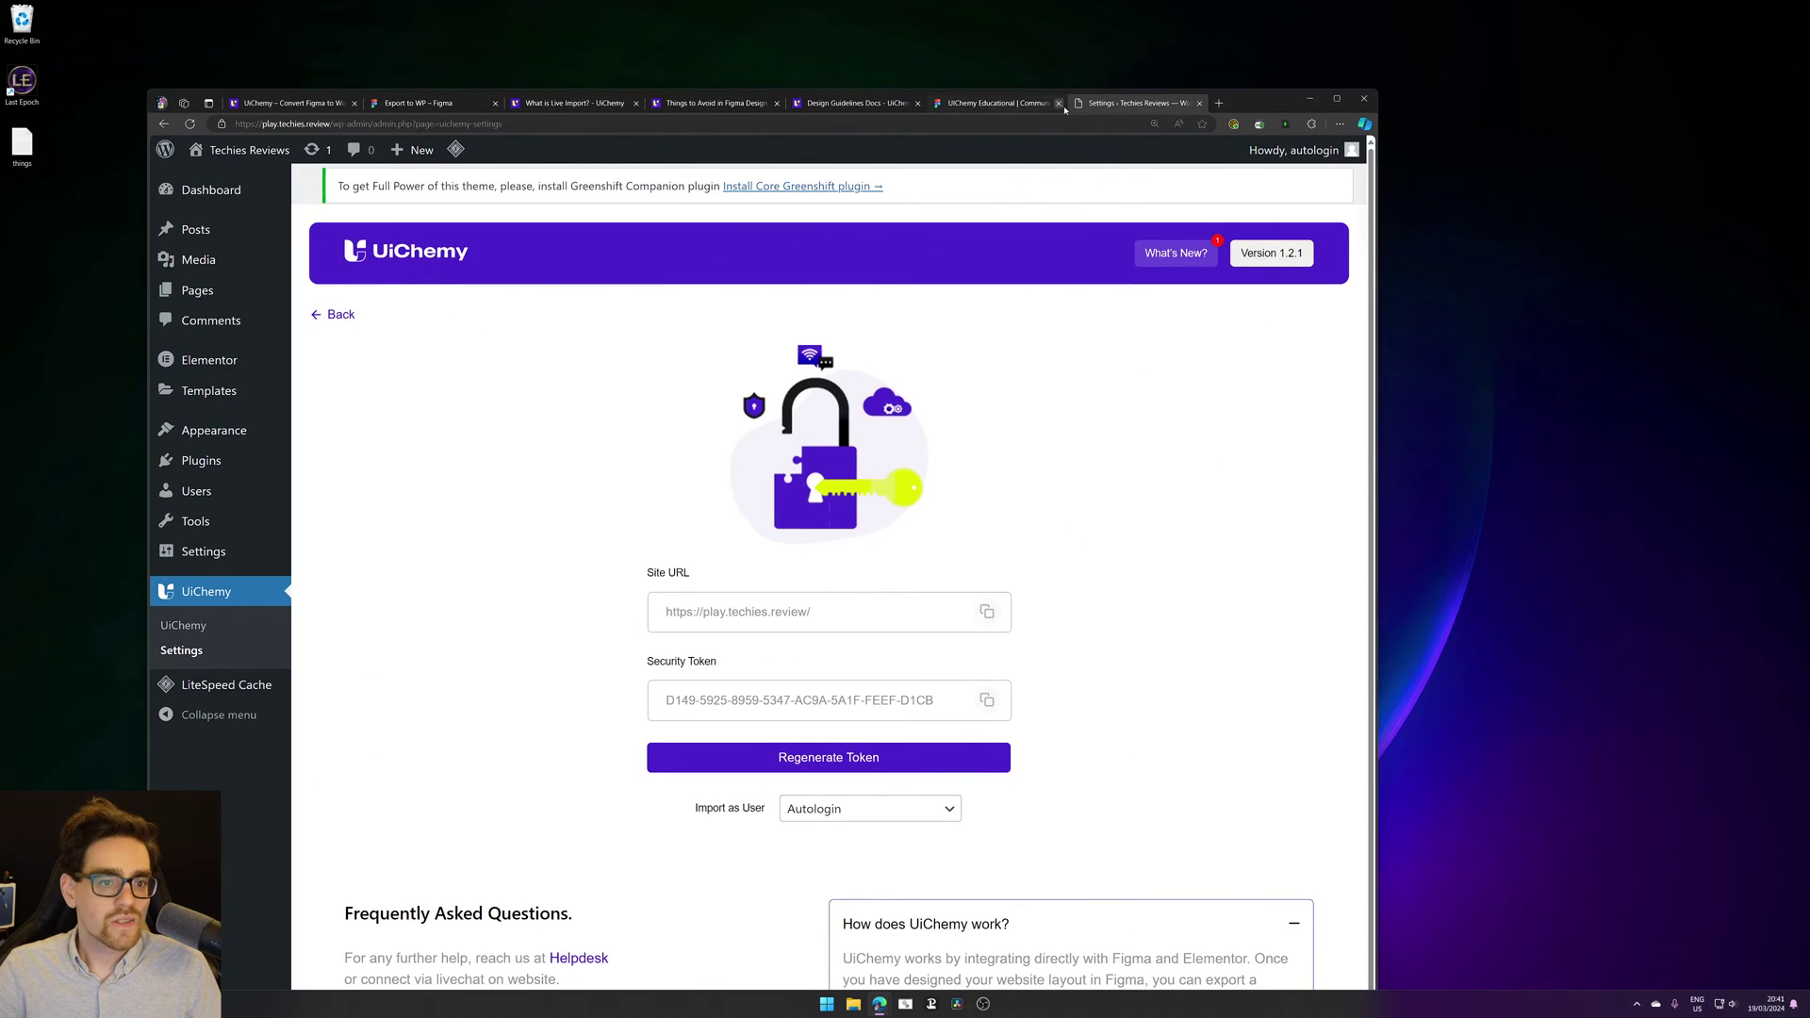
pyautogui.click(1198, 104)
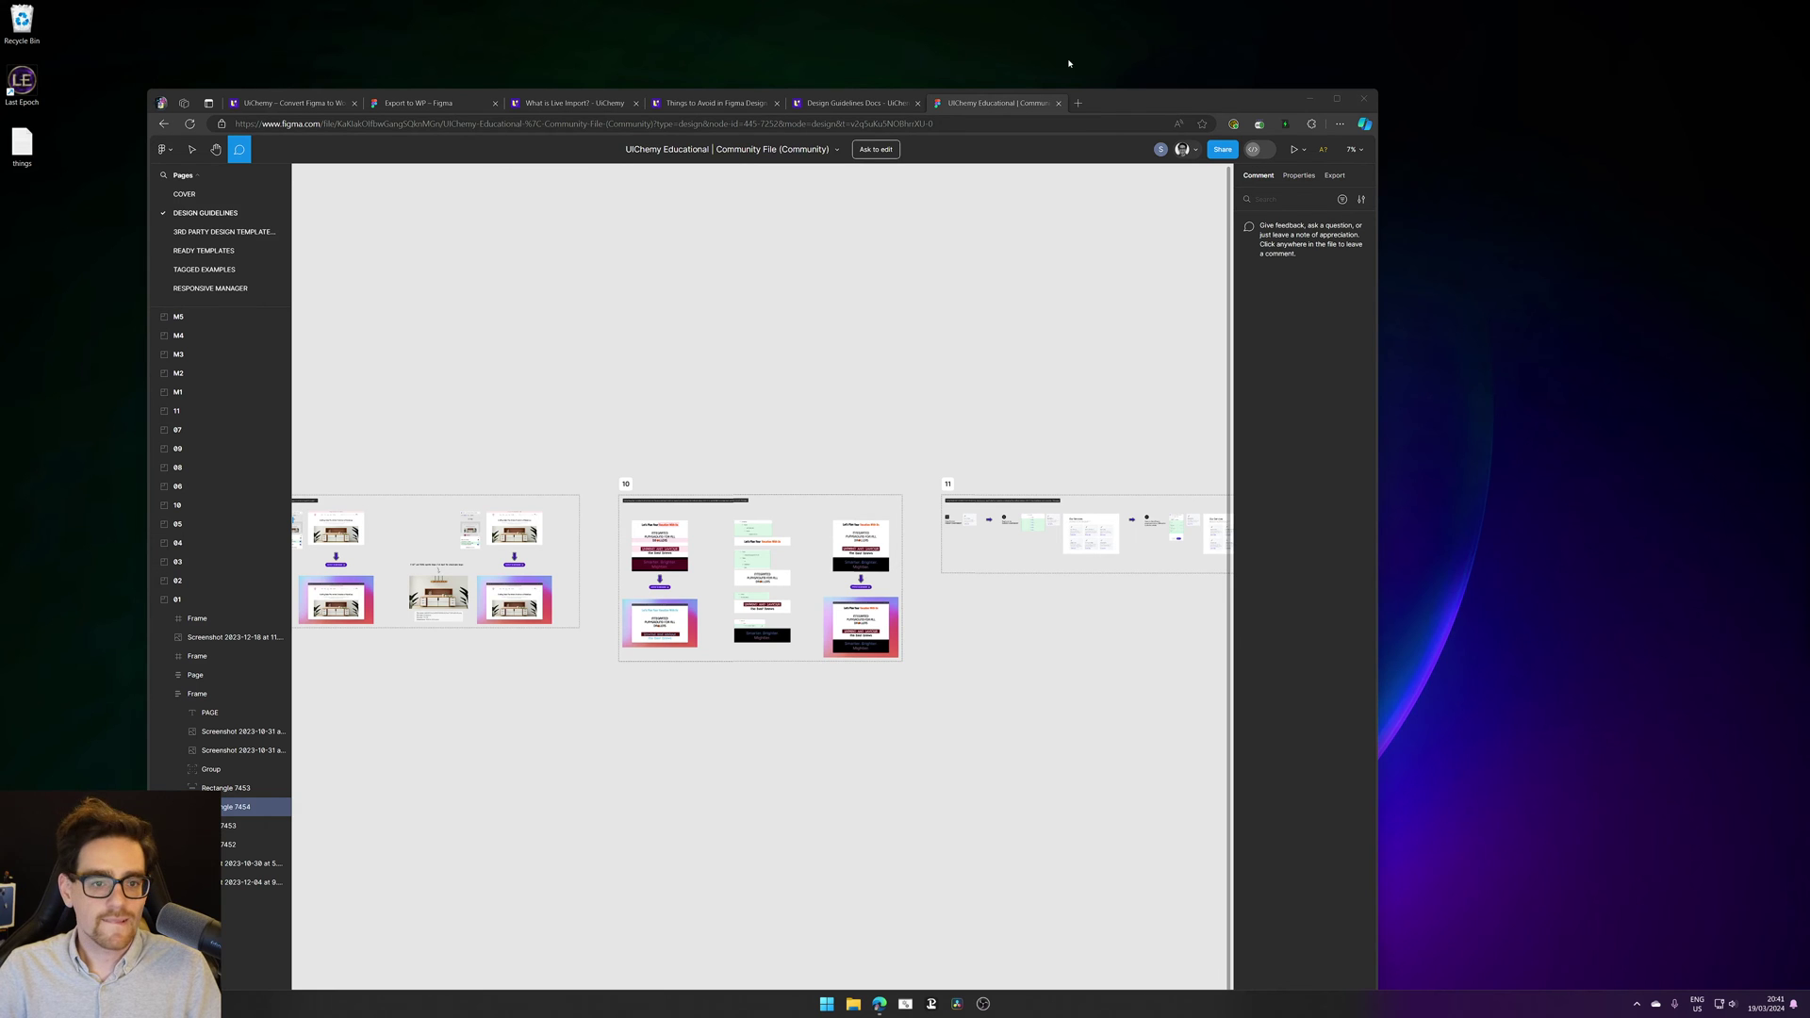
pyautogui.doubleClick(1132, 107)
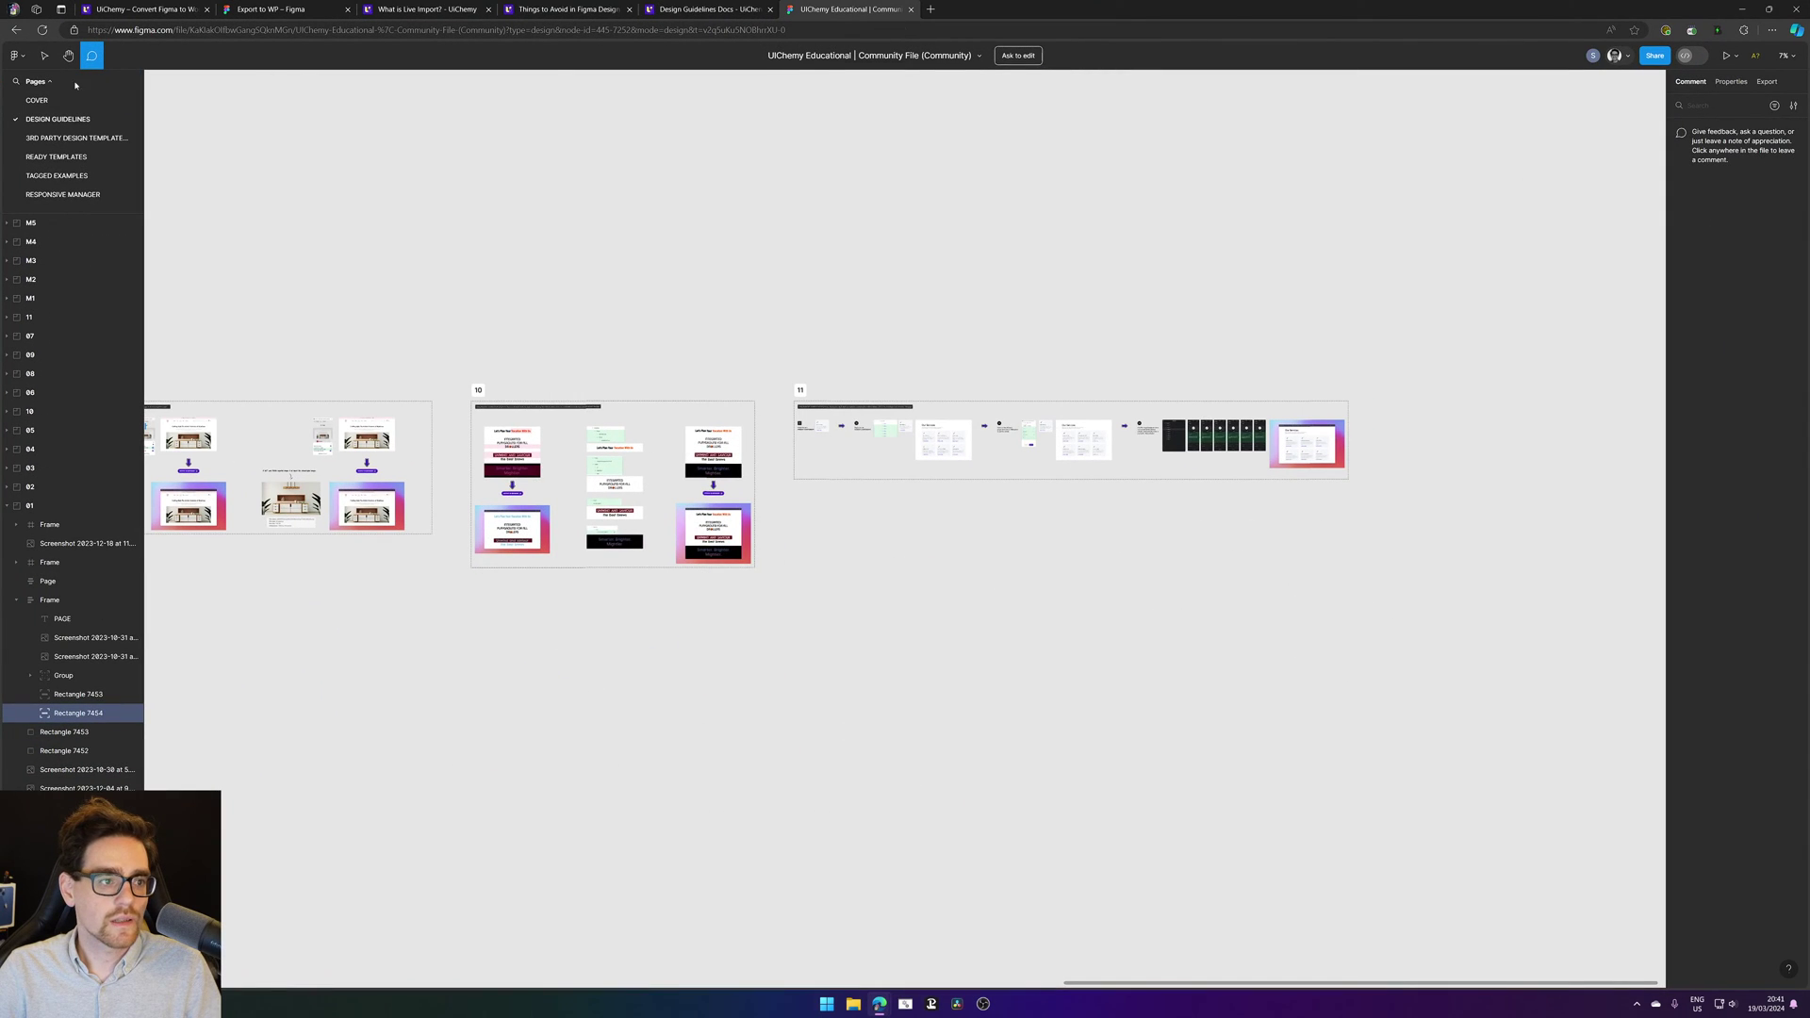
pyautogui.hotkey('ctrl', '1')
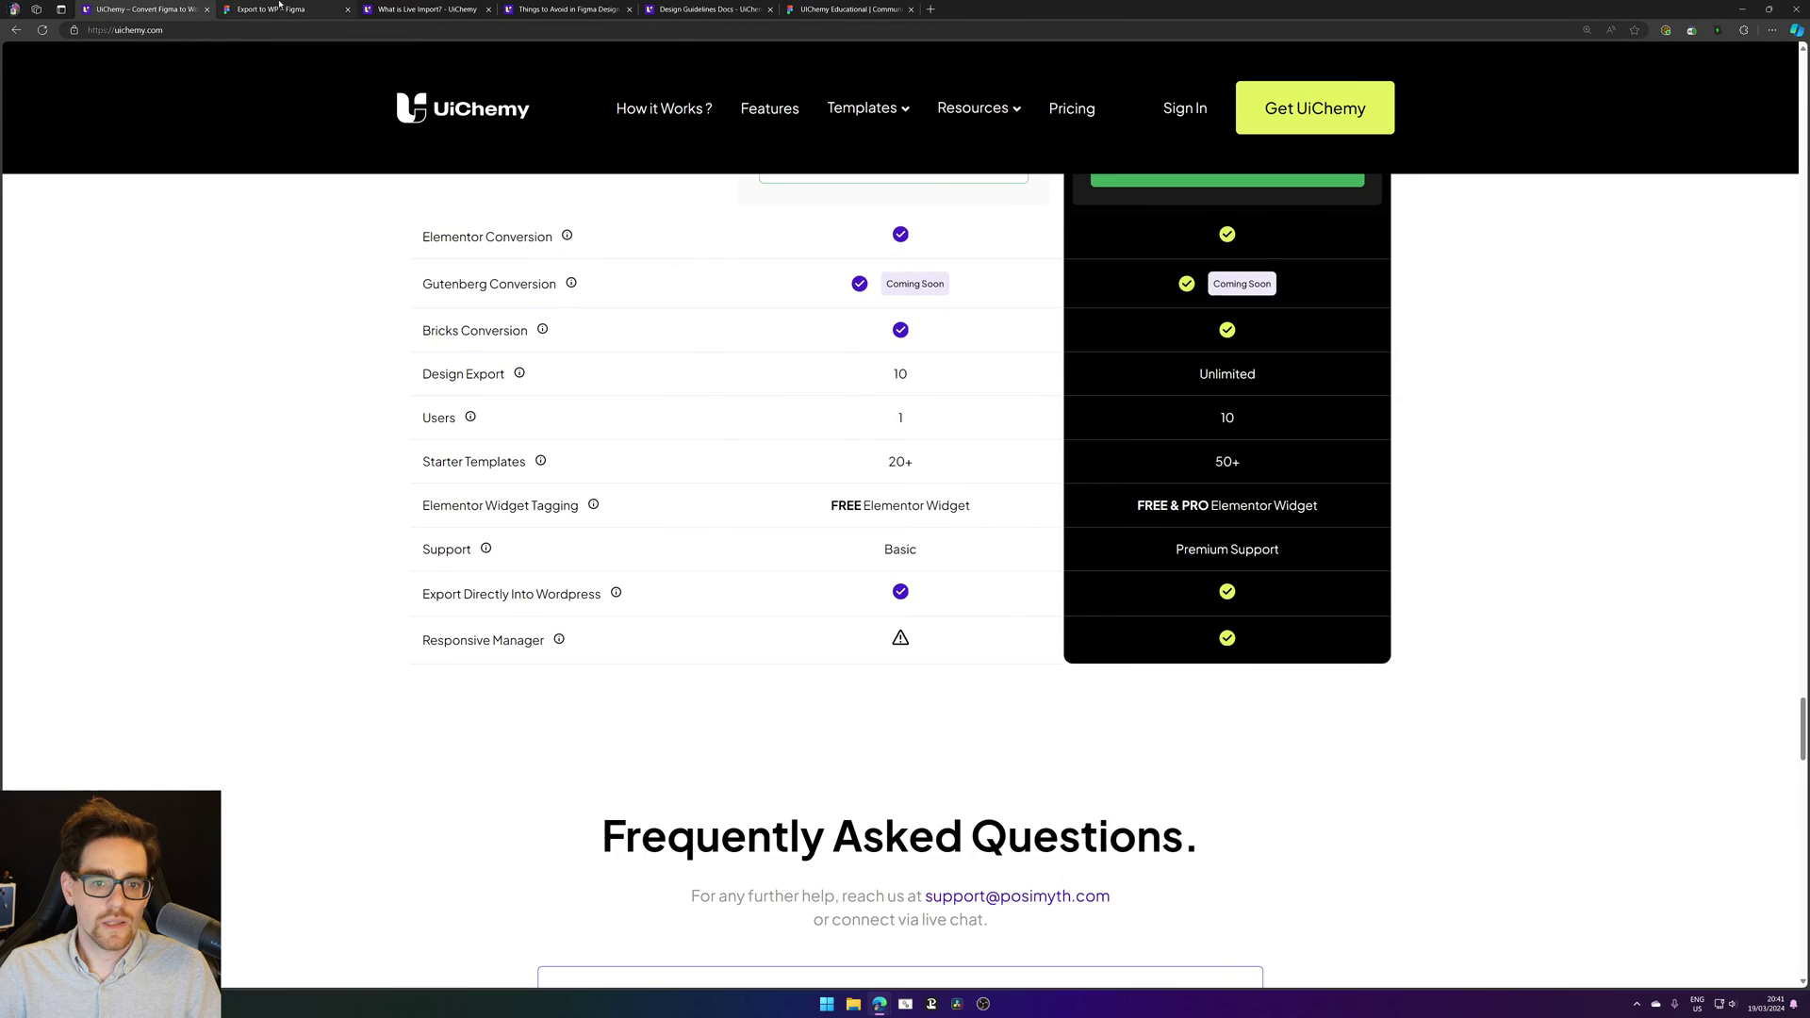
pyautogui.click(280, 8)
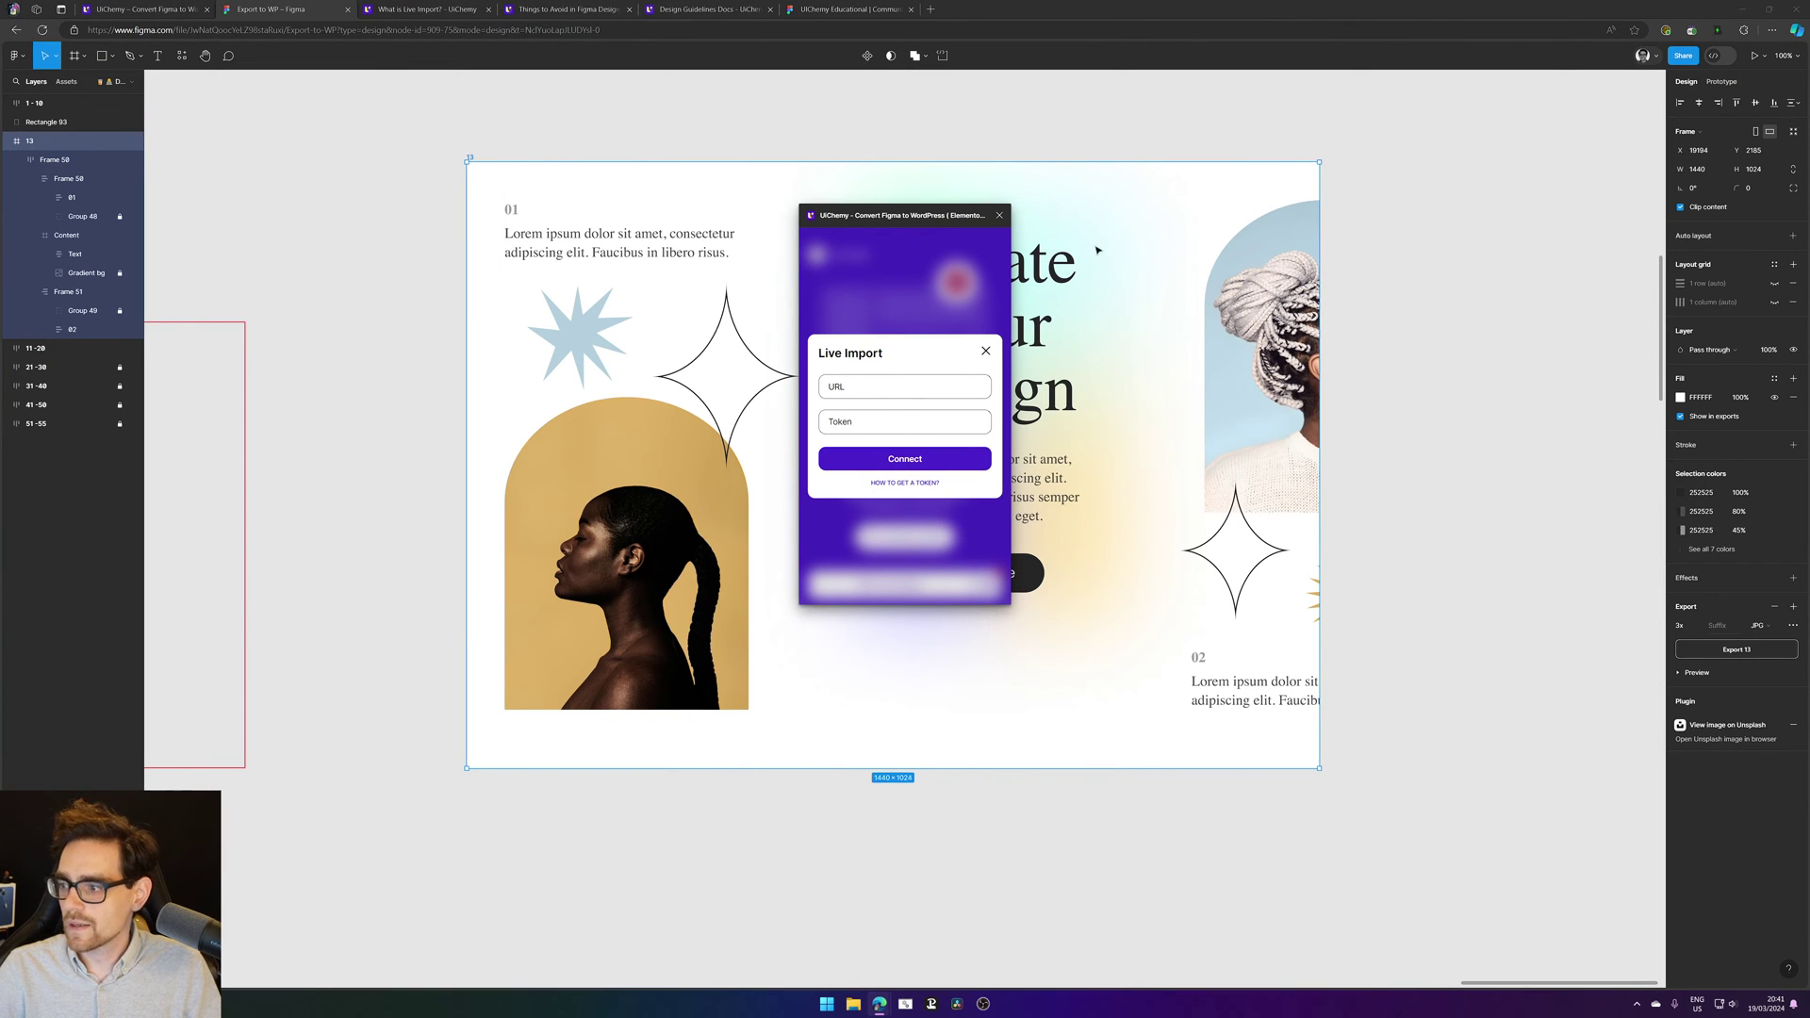
pyautogui.write('UiChemy')
pyautogui.press('Tab')
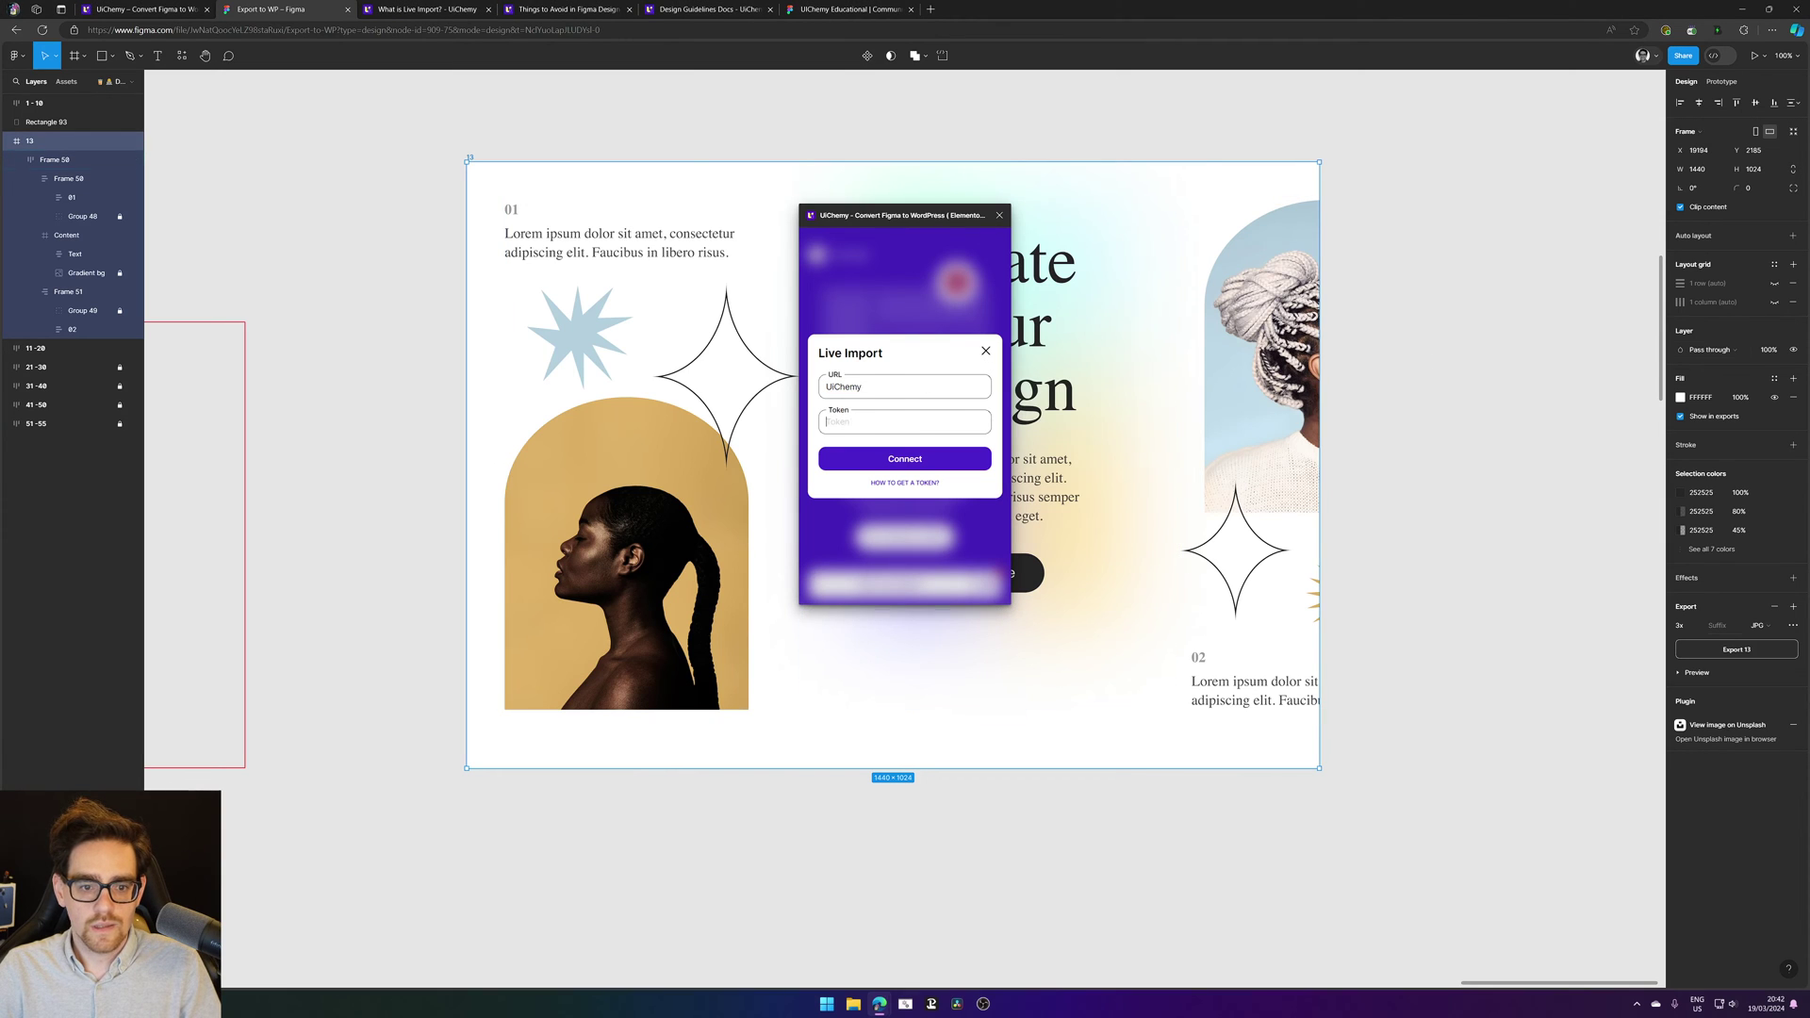
pyautogui.doubleClick(936, 392)
pyautogui.hotkey('ctrl', 'v')
pyautogui.click(878, 422)
pyautogui.write('2s')
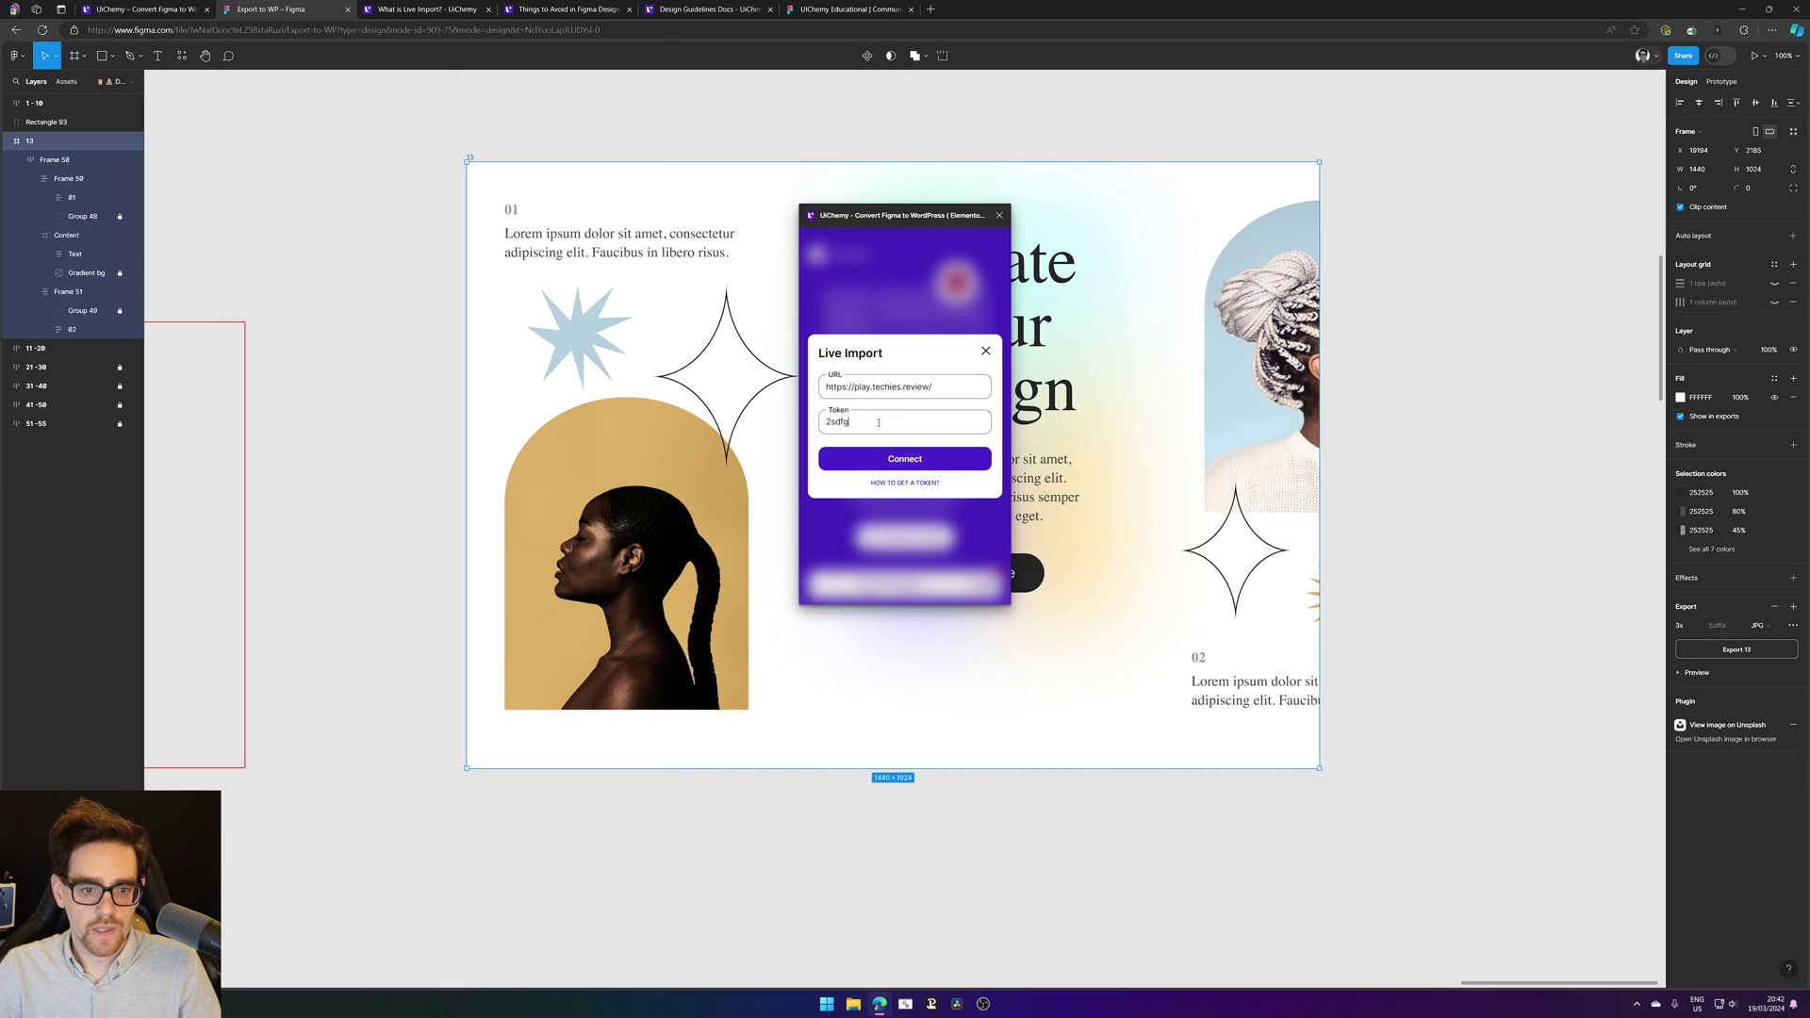
pyautogui.hotkey('ctrl', 'a')
pyautogui.press('BackSpace')
pyautogui.doubleClick(1245, 12)
pyautogui.moveTo(1244, 11); pyautogui.dragTo(1809, 22)
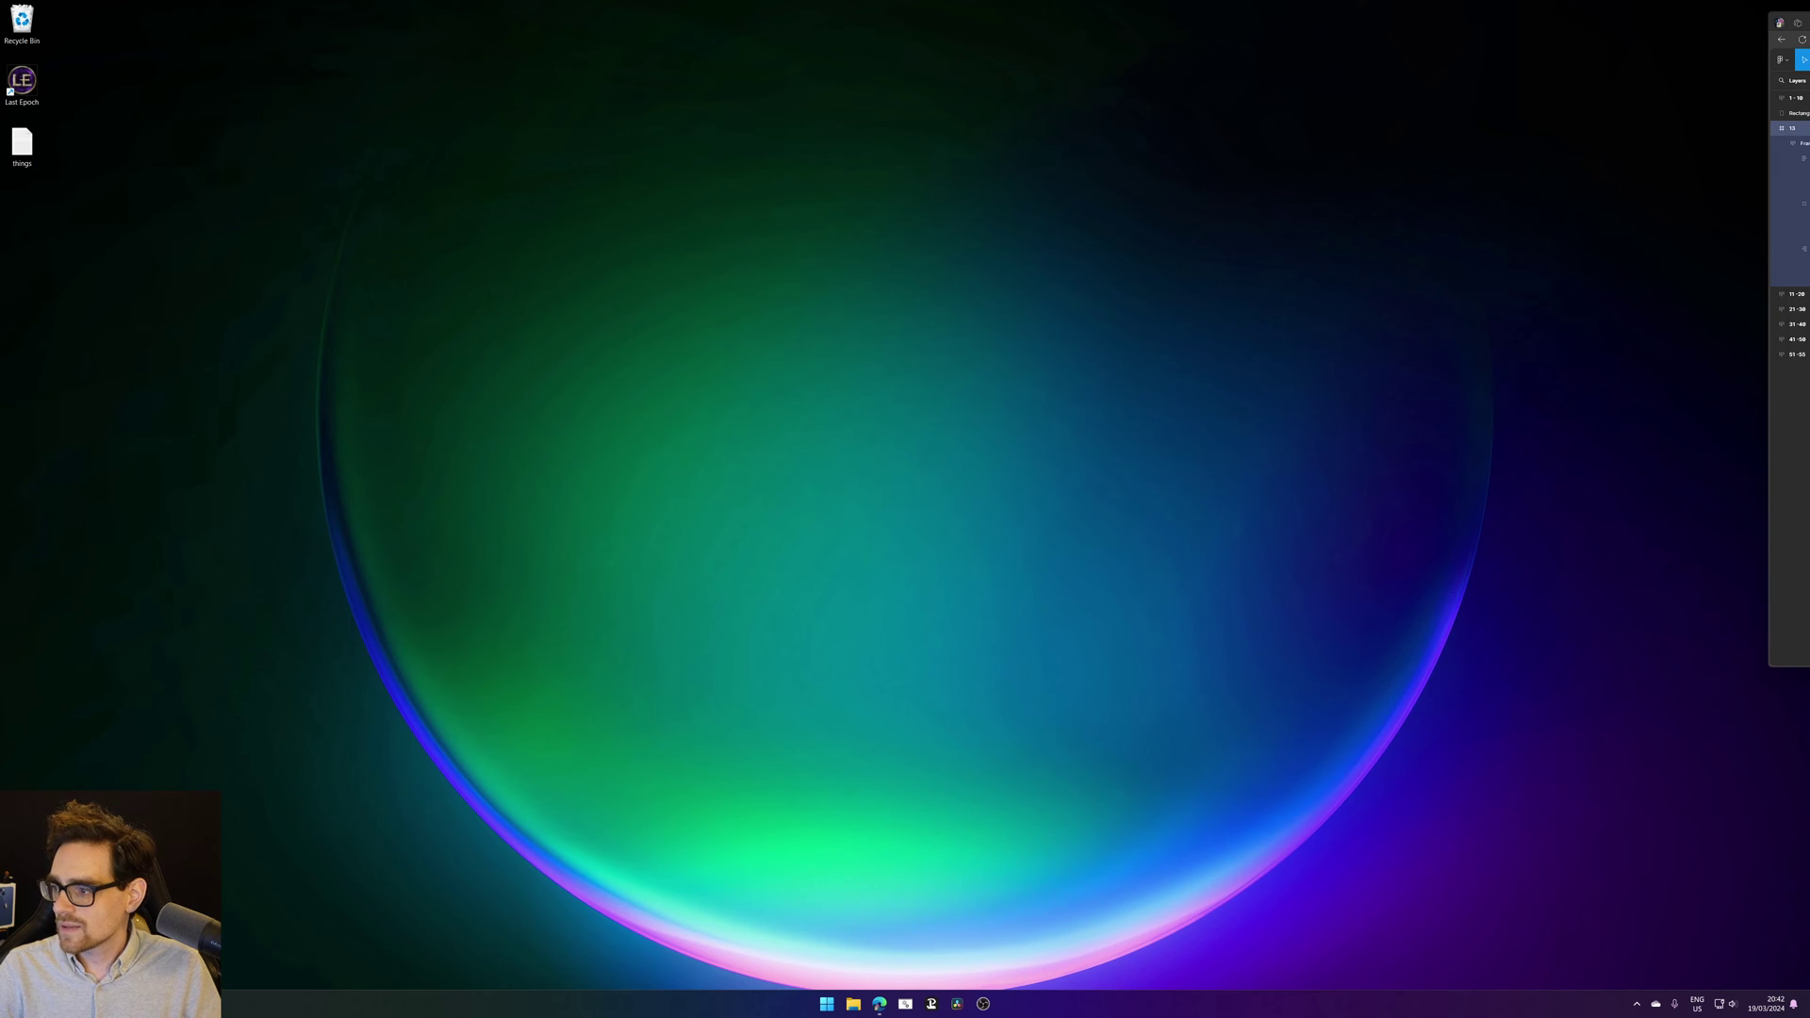
pyautogui.press('Escape')
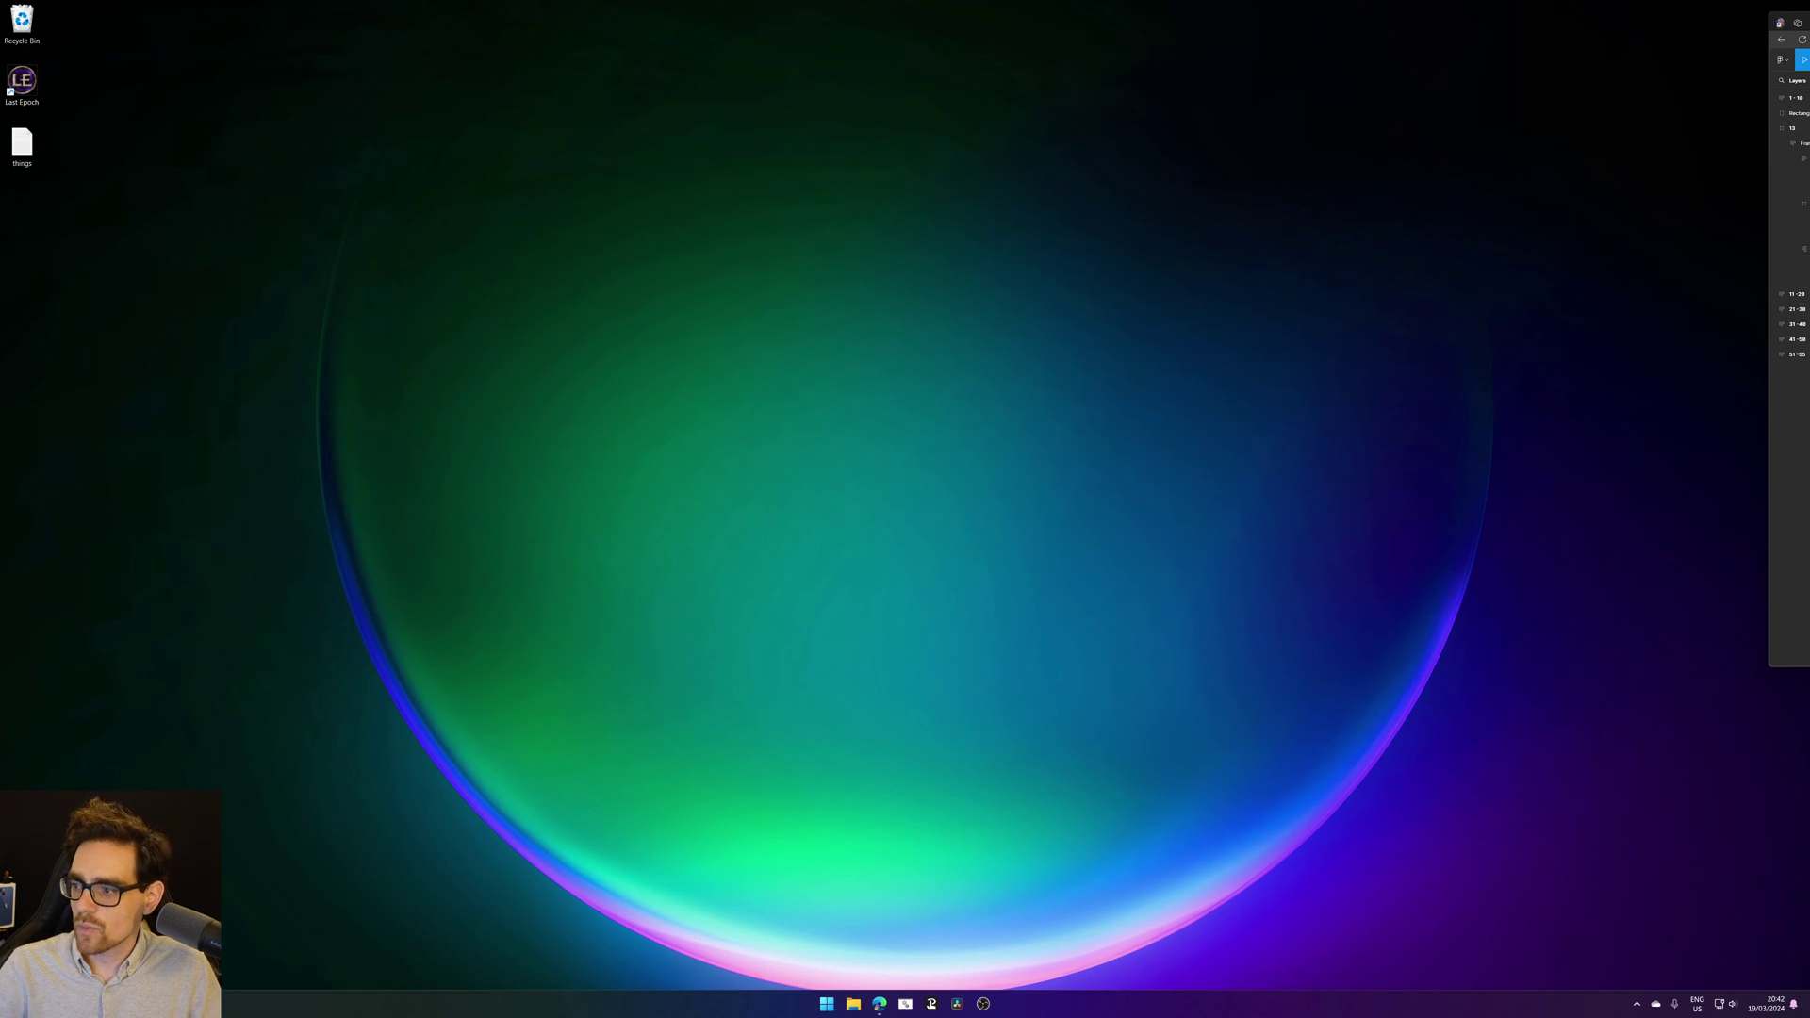
pyautogui.moveTo(1809, 22); pyautogui.dragTo(1261, 101)
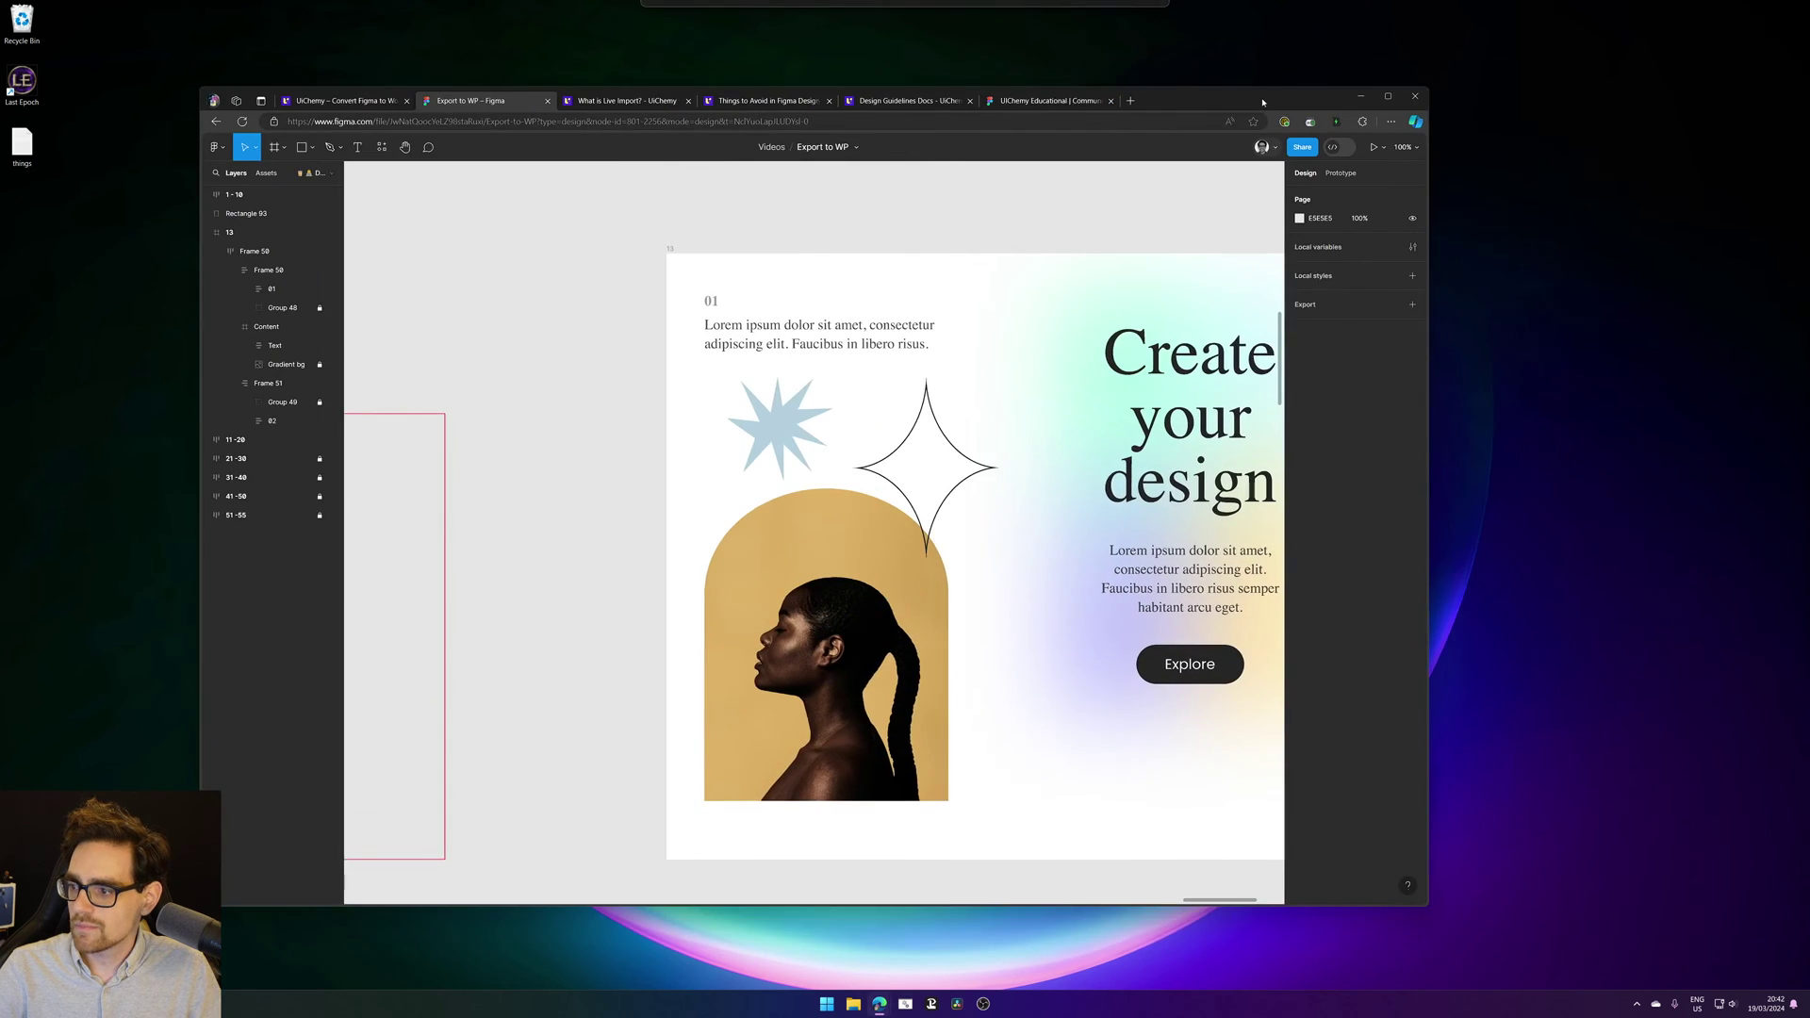
pyautogui.doubleClick(1261, 101)
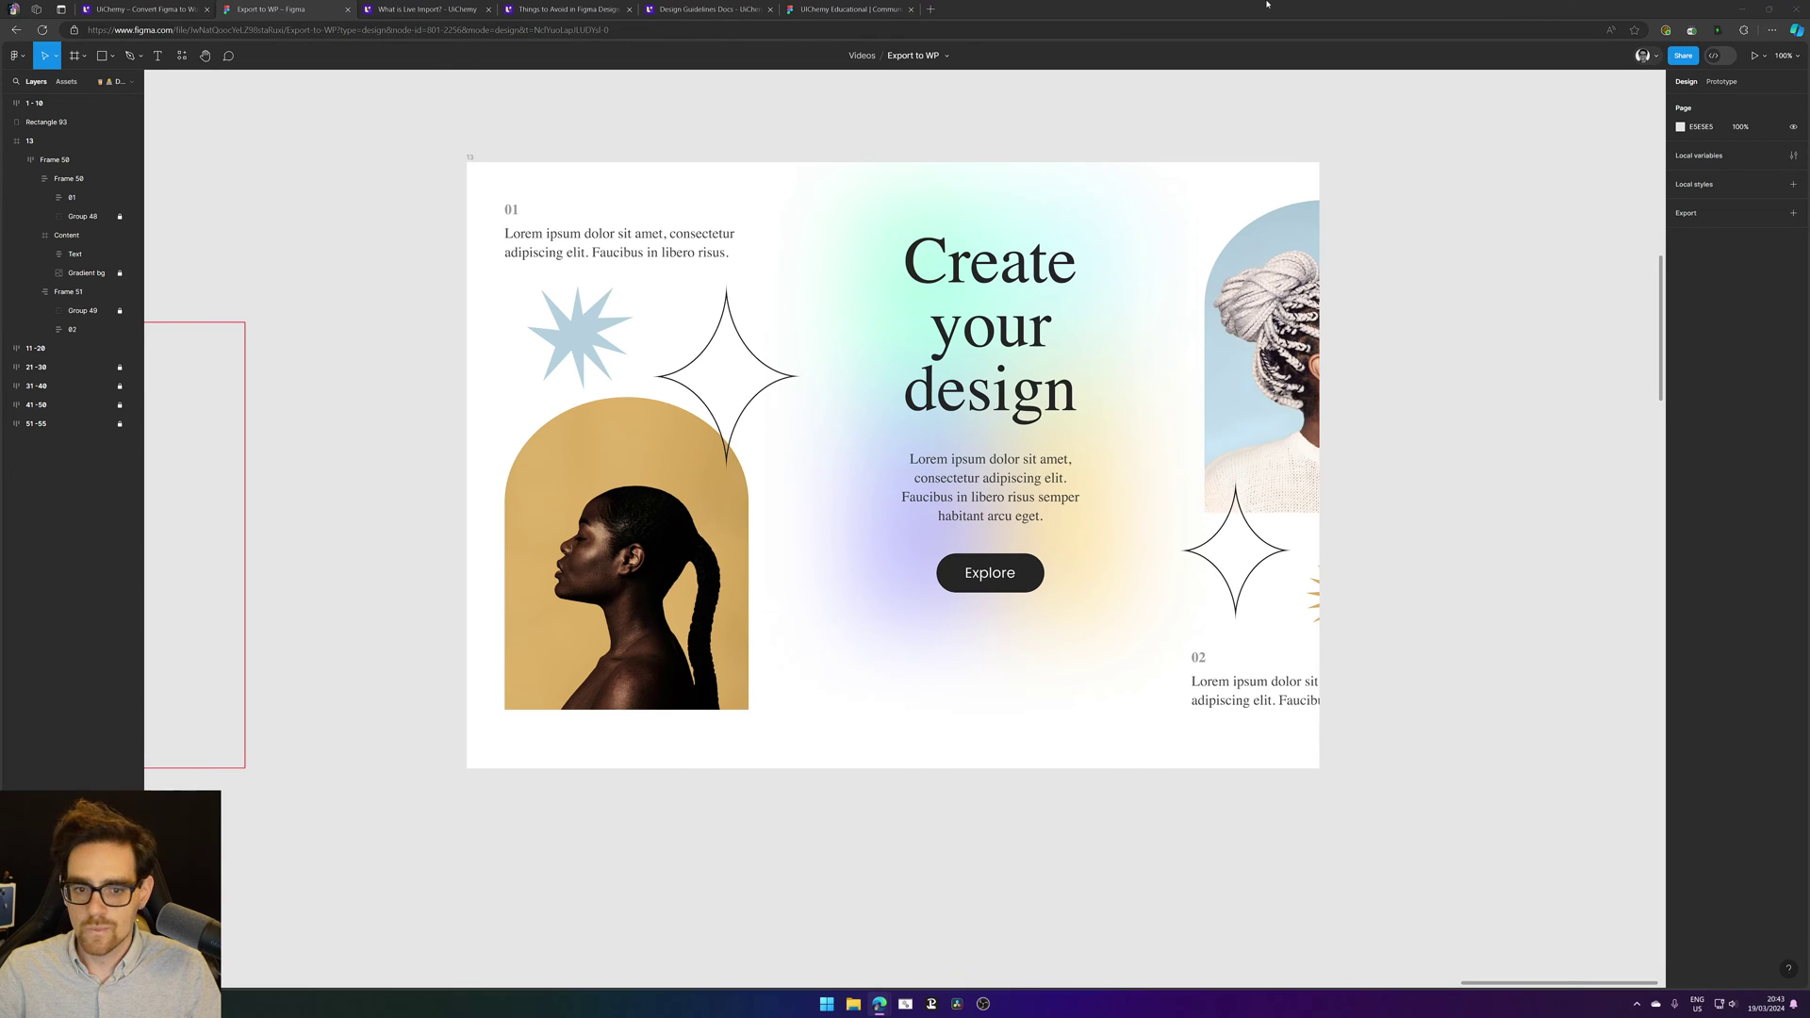
pyautogui.click(182, 56)
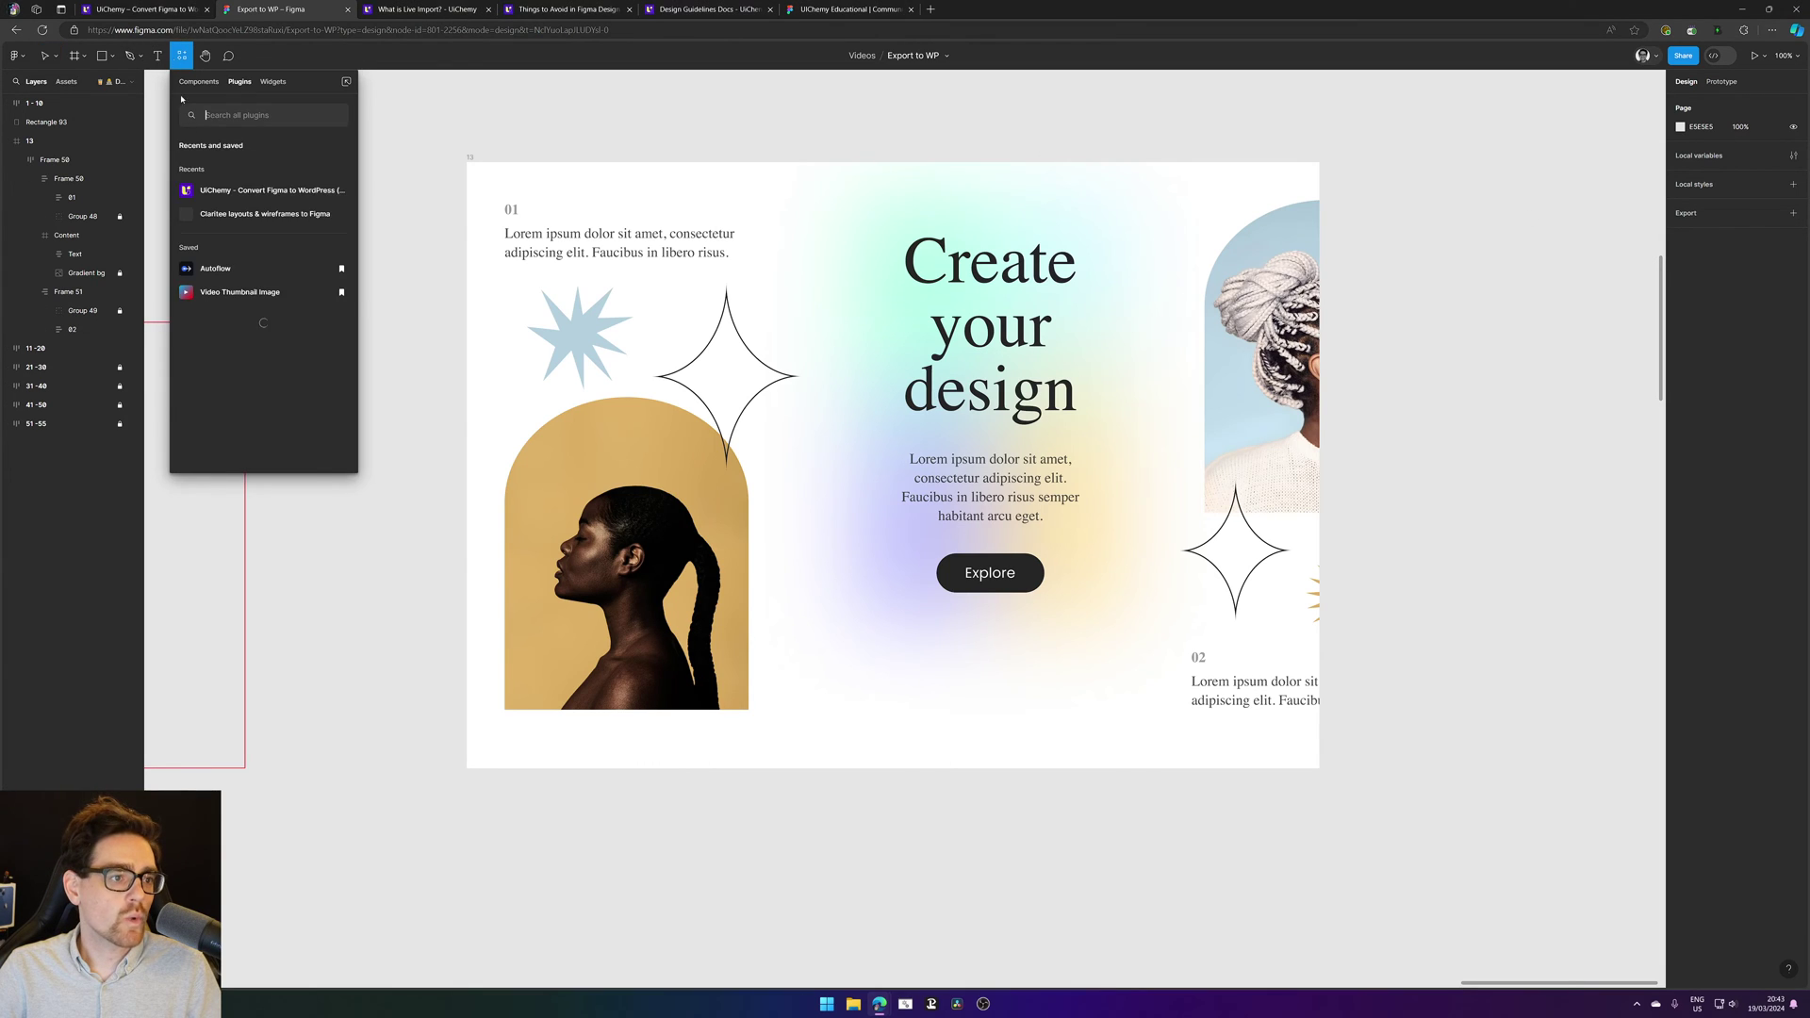
pyautogui.click(254, 190)
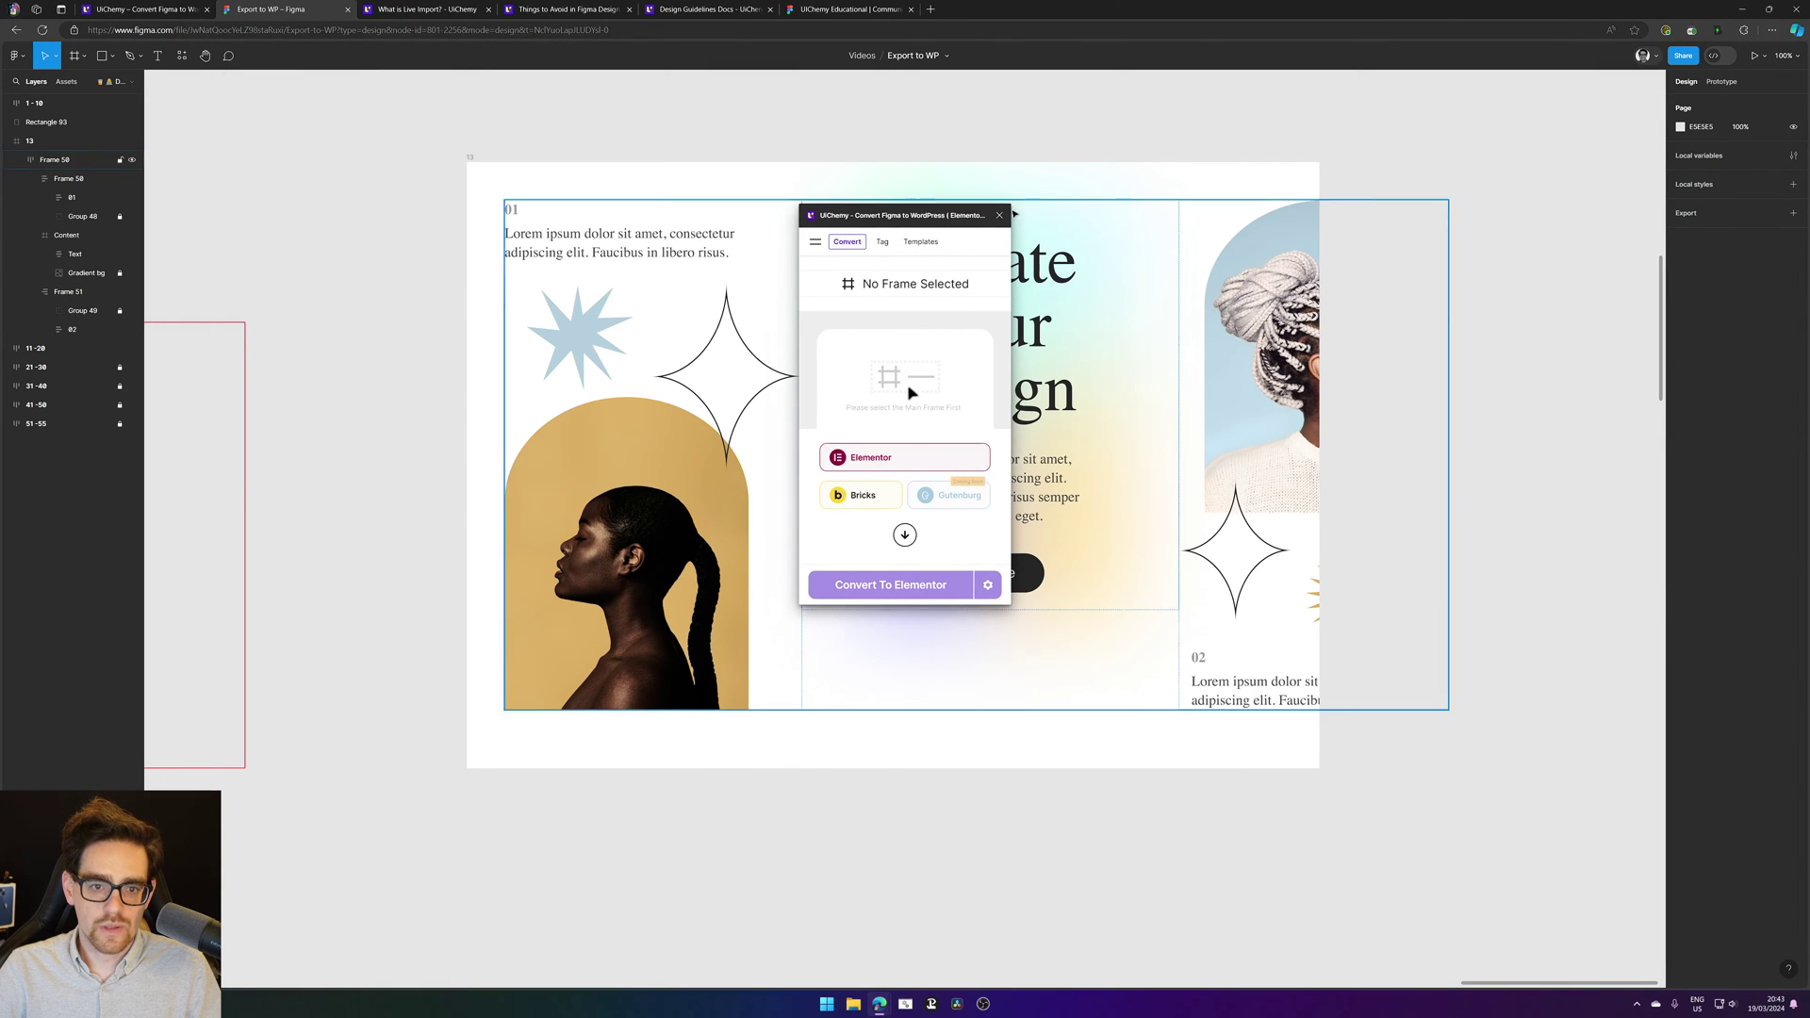
pyautogui.click(1000, 214)
# Step: Select frame 13, run the UiChemy plugin on it, convert it to Elementor and start the Live Import
pyautogui.click(470, 156)
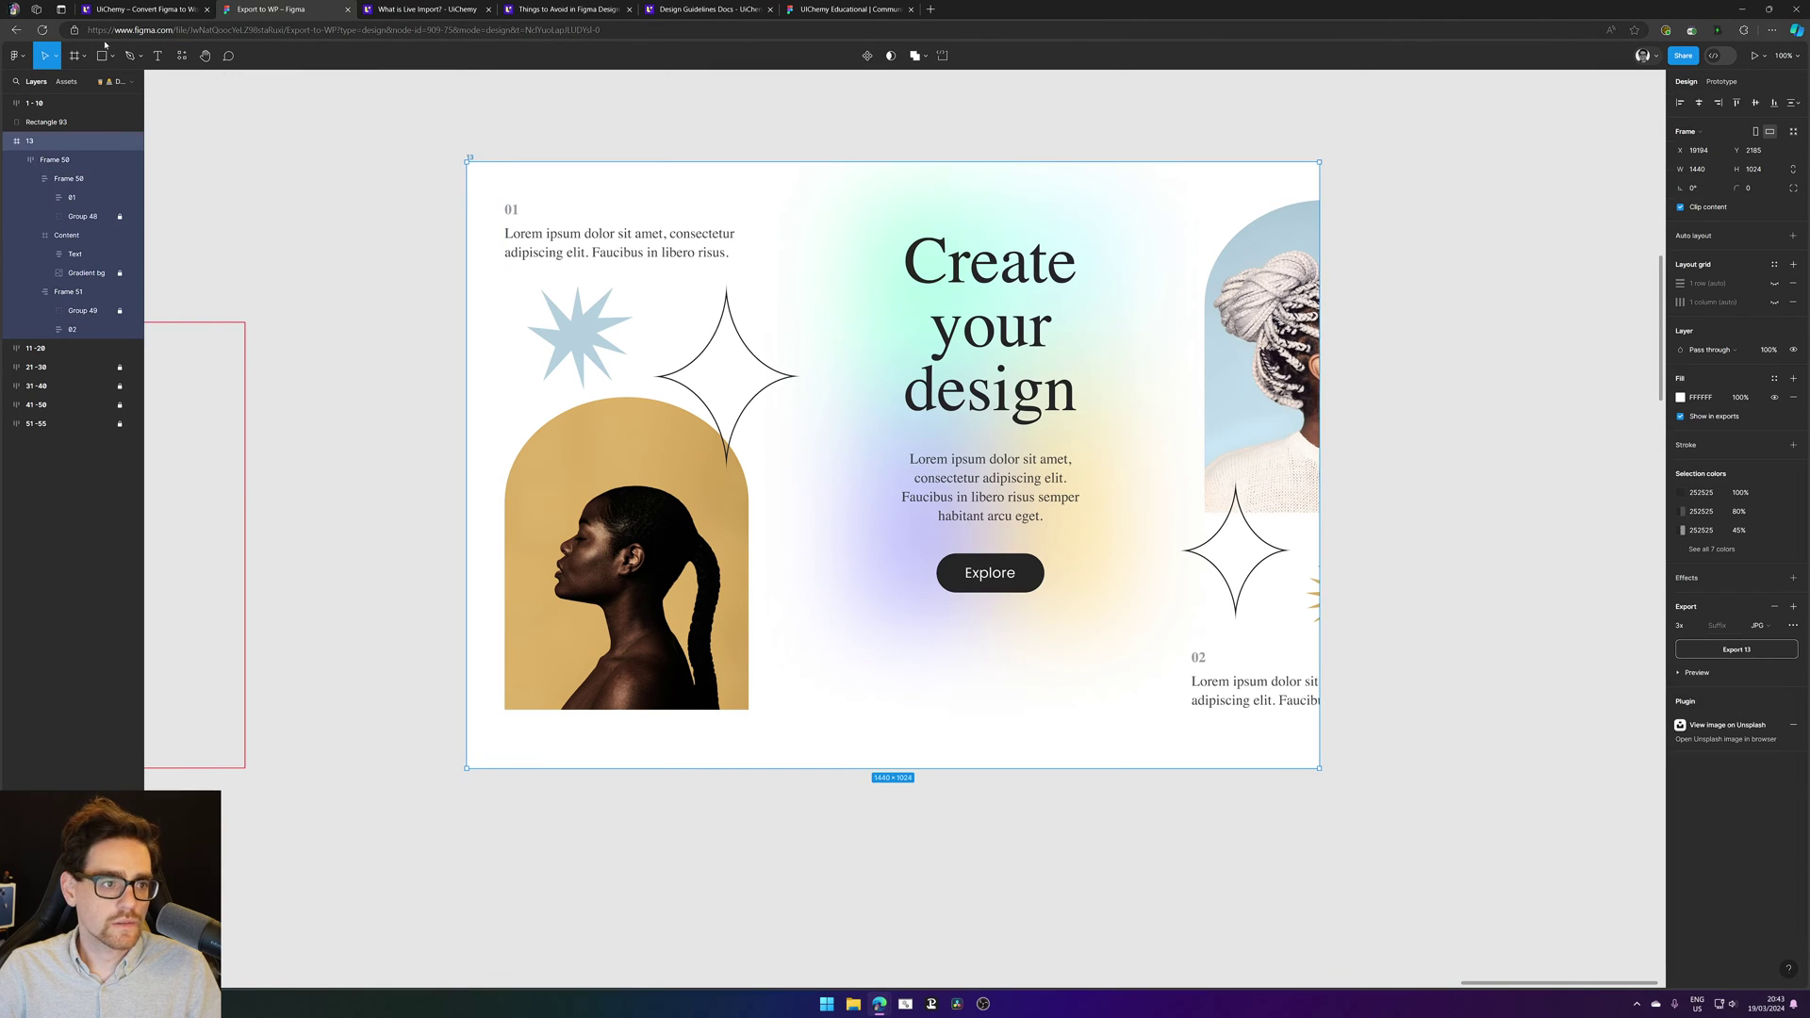
pyautogui.click(182, 55)
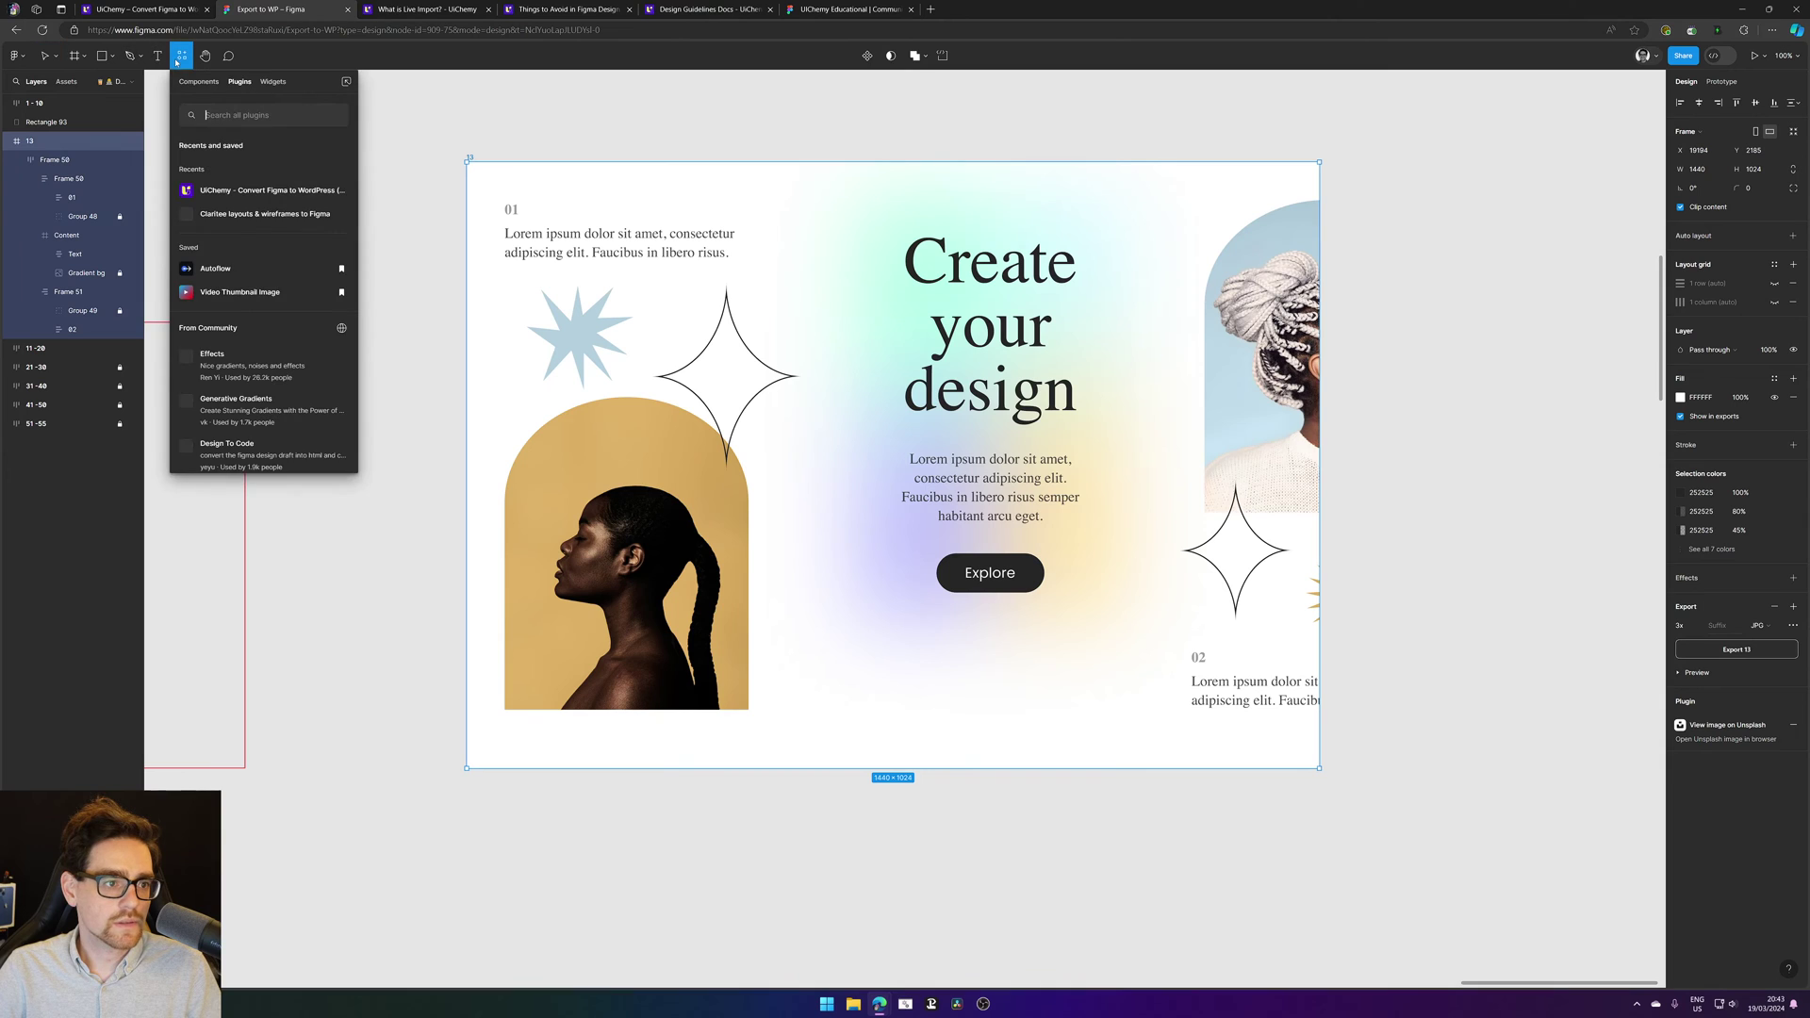
pyautogui.click(252, 189)
pyautogui.click(872, 589)
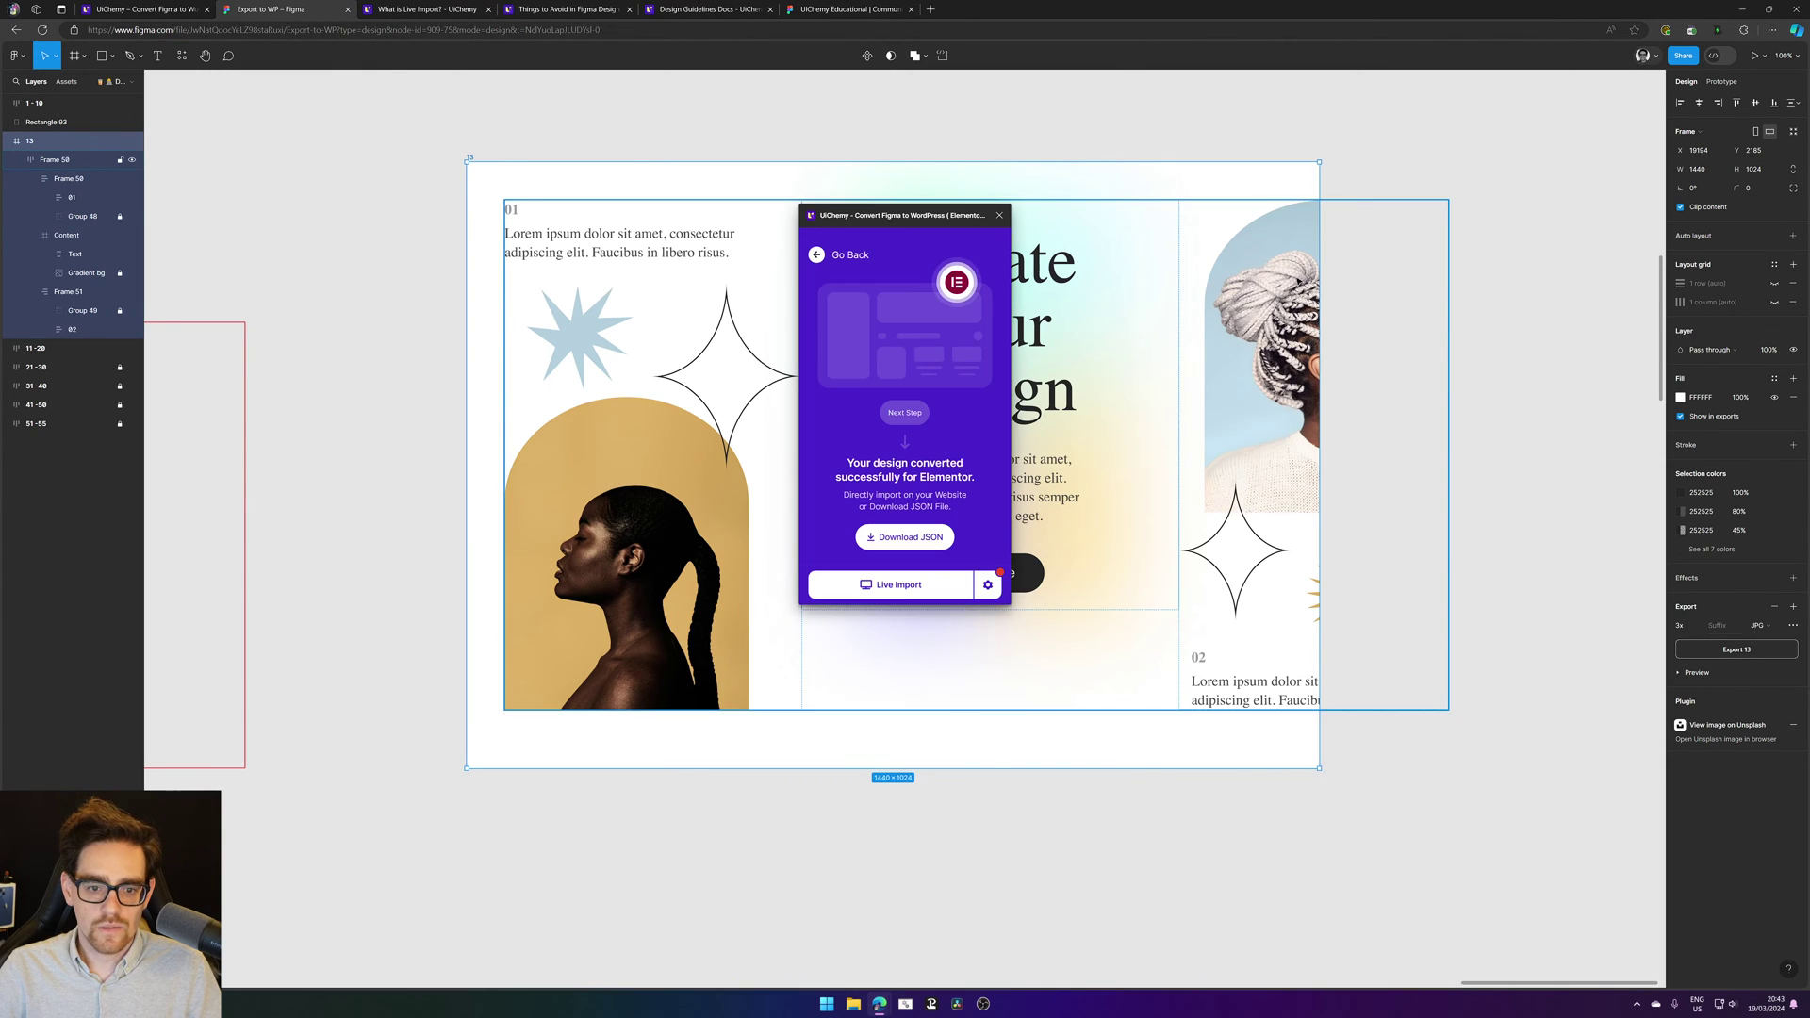
pyautogui.click(891, 585)
pyautogui.moveTo(1268, 5); pyautogui.dragTo(1809, 79)
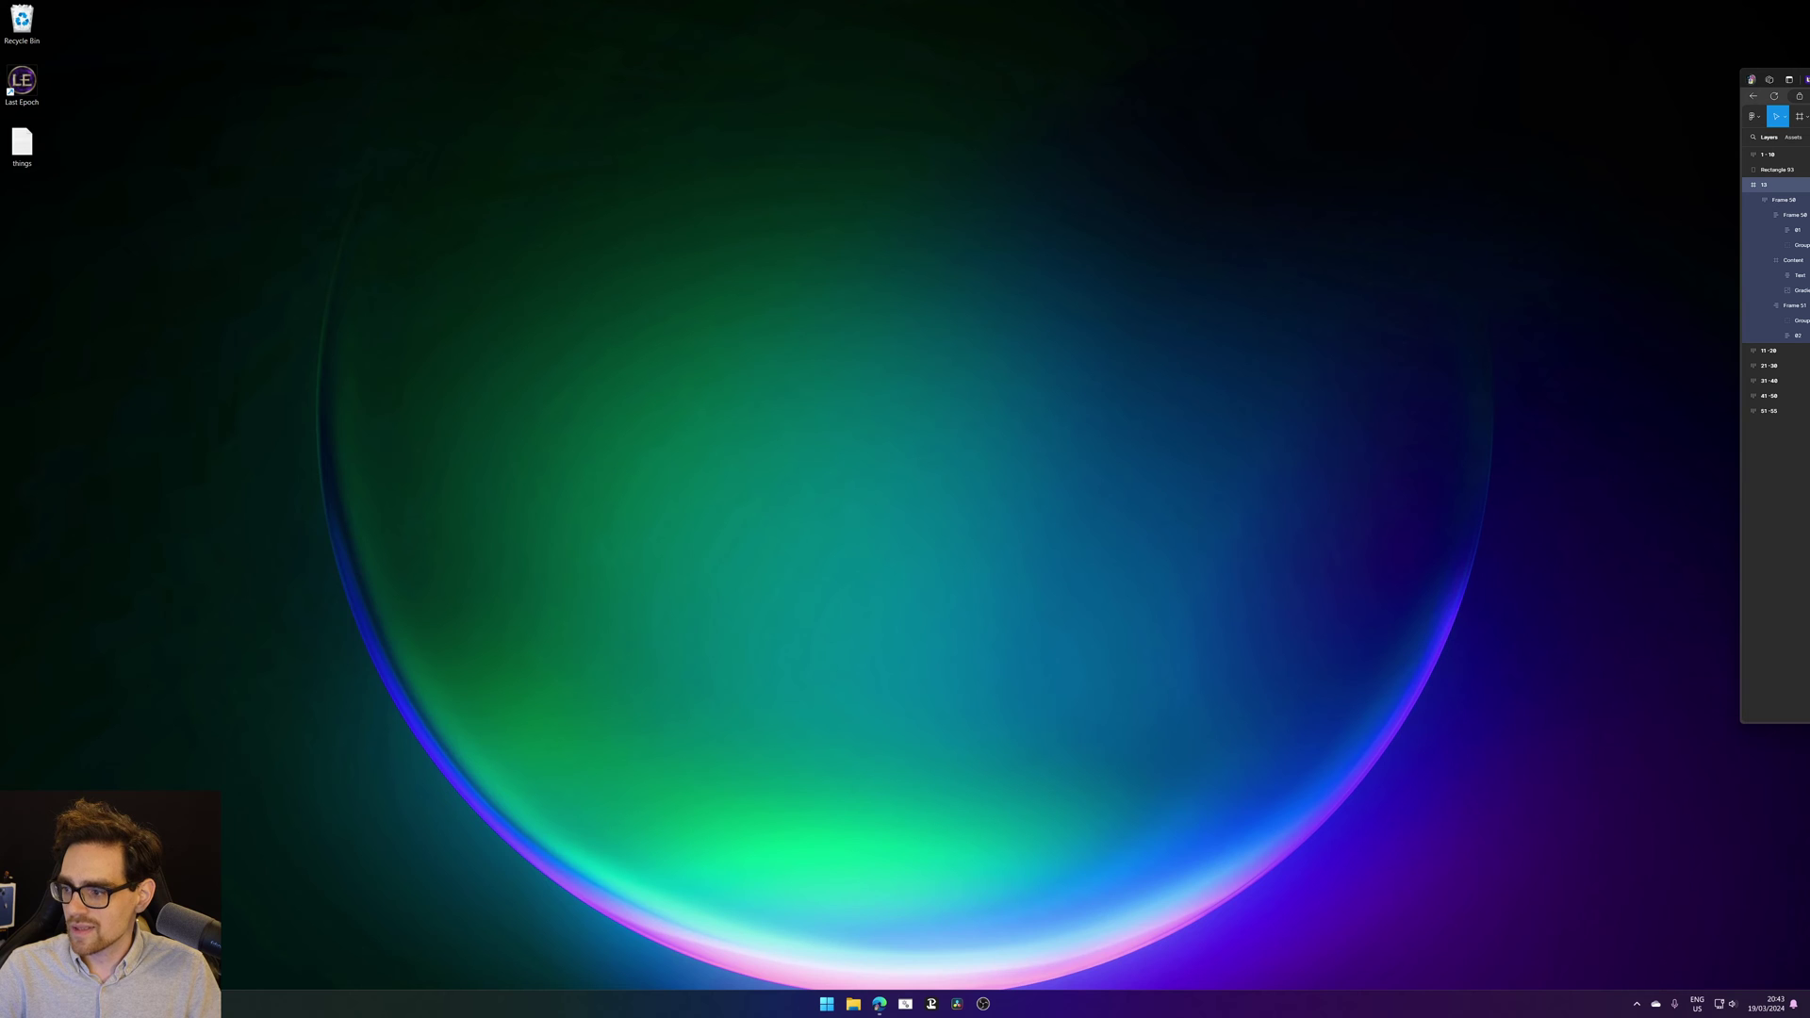
pyautogui.moveTo(1809, 80); pyautogui.dragTo(1211, 106)
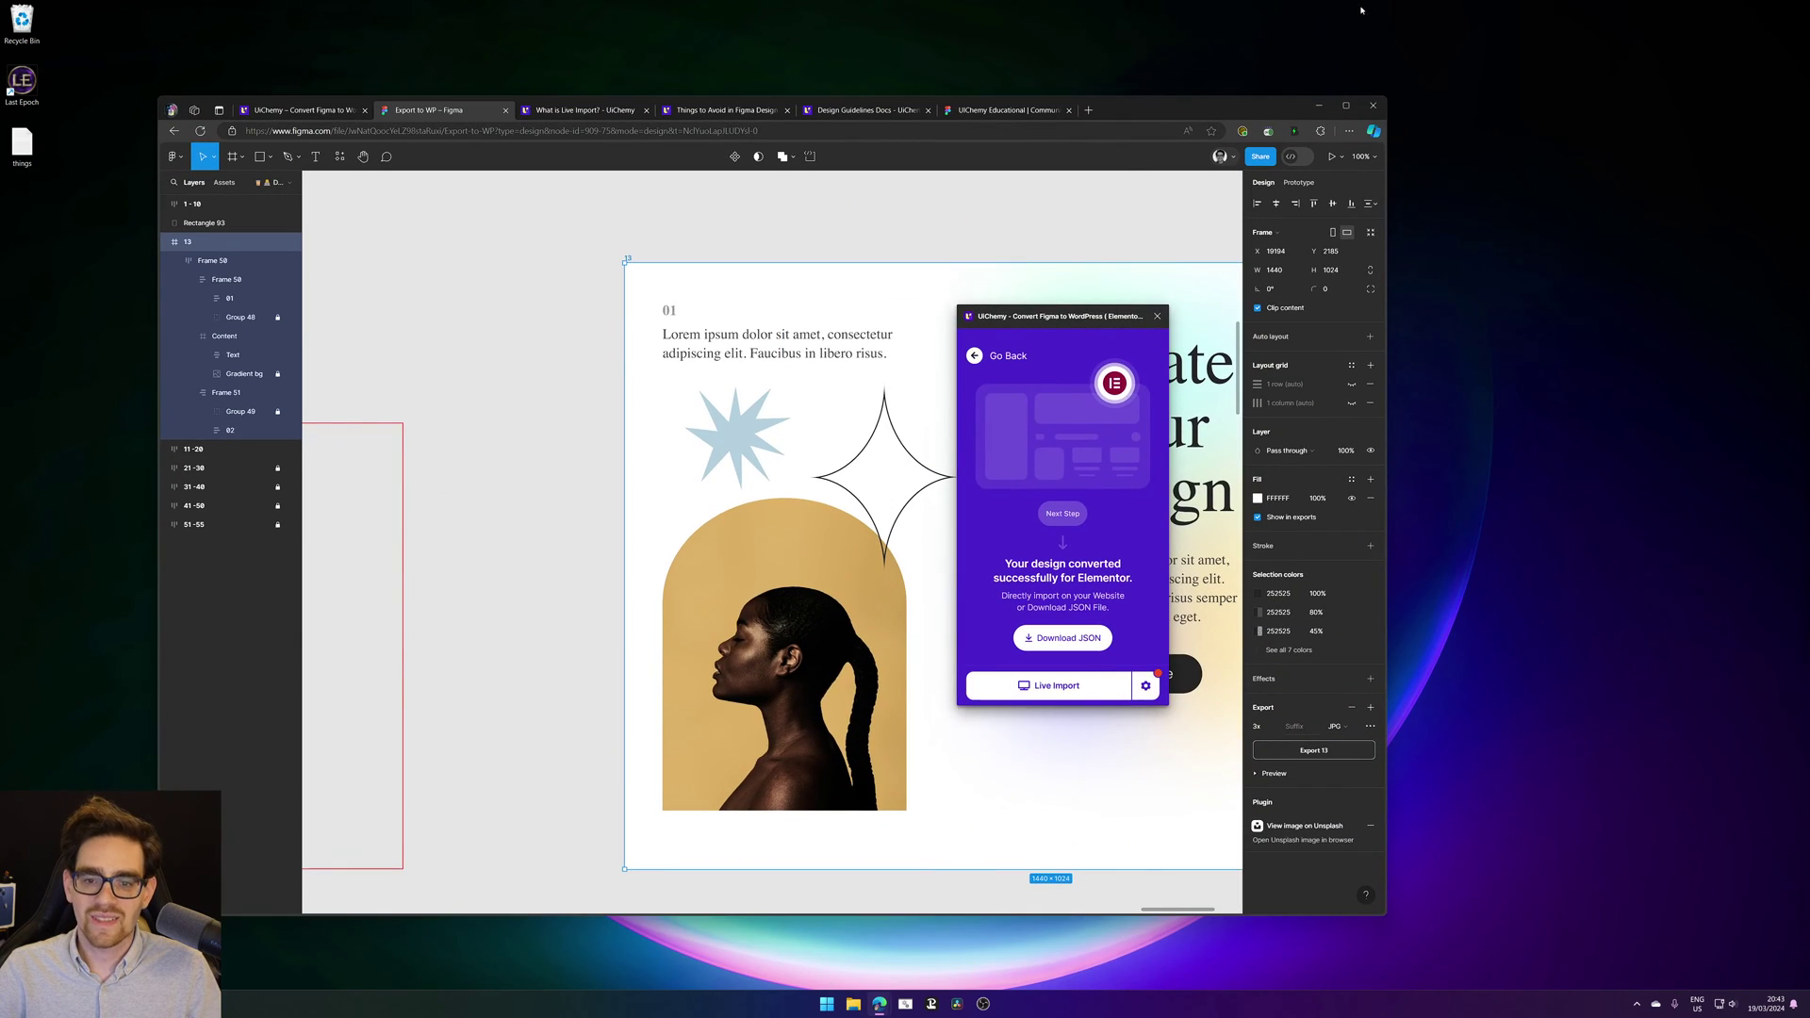
pyautogui.click(1345, 107)
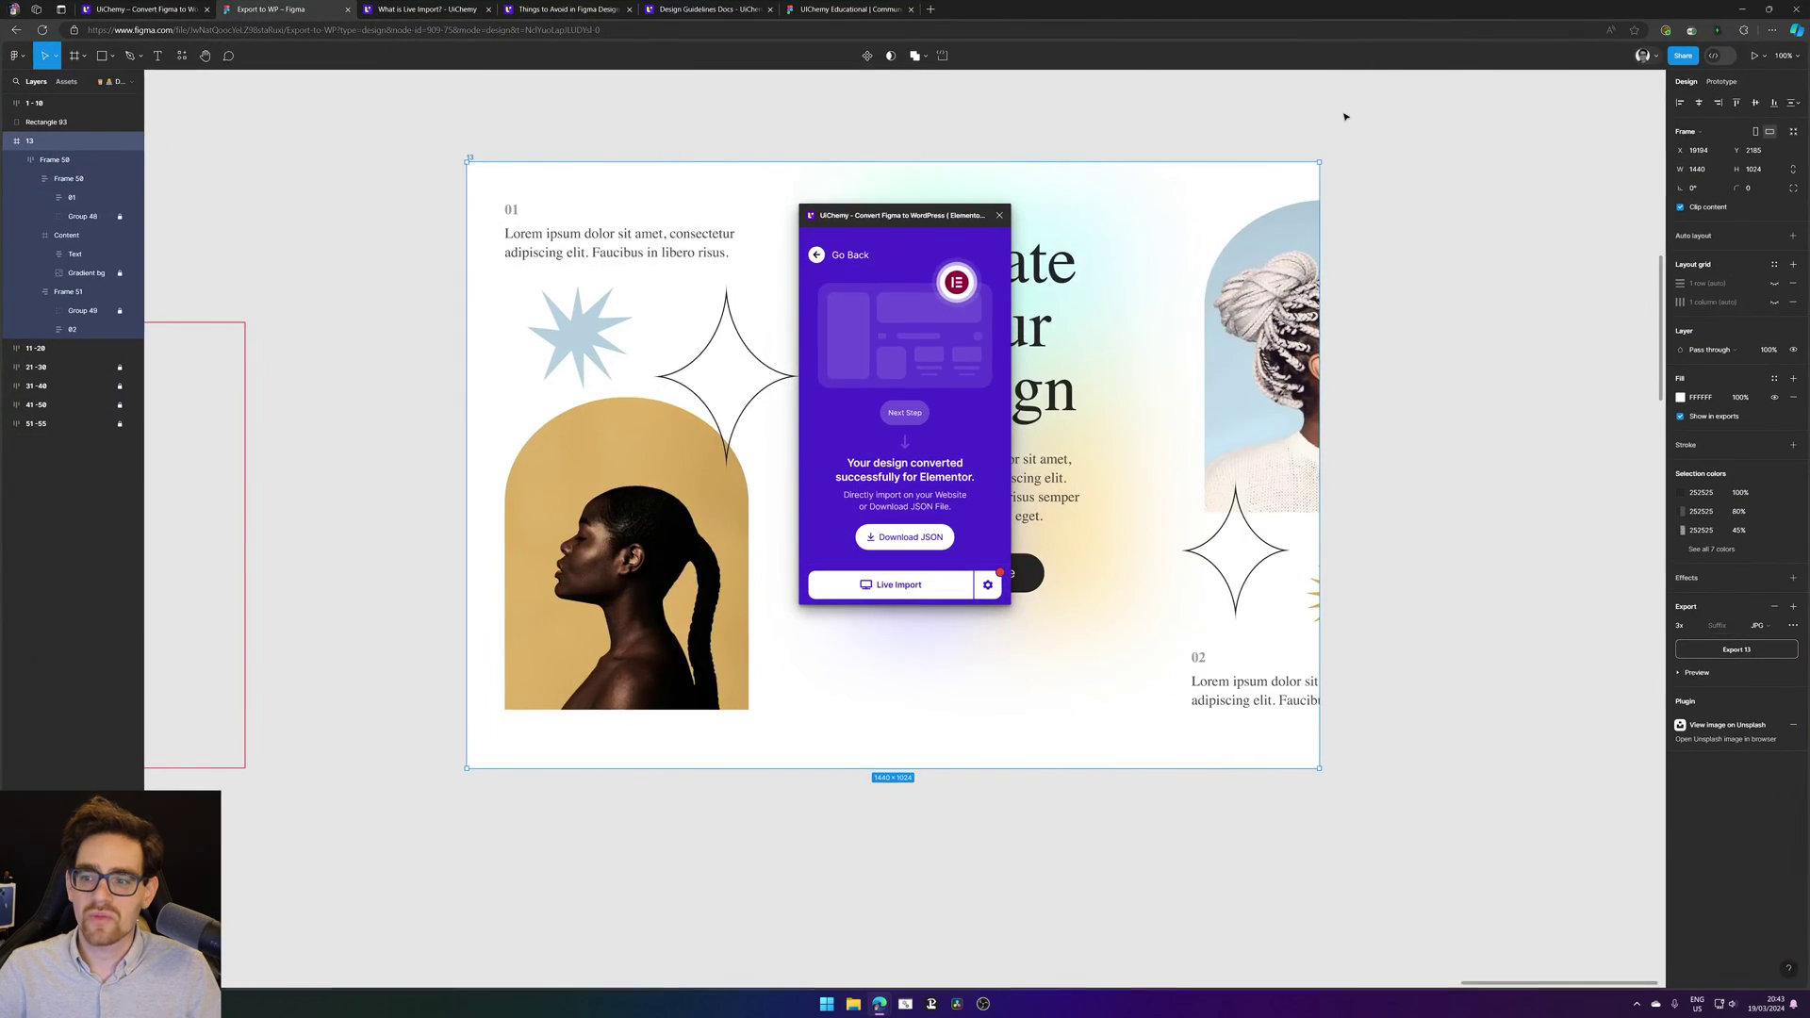
# Step: Download the converted design as 13.json and place the Downloads folder beside a browser window holding the WordPress dashboard
pyautogui.click(909, 538)
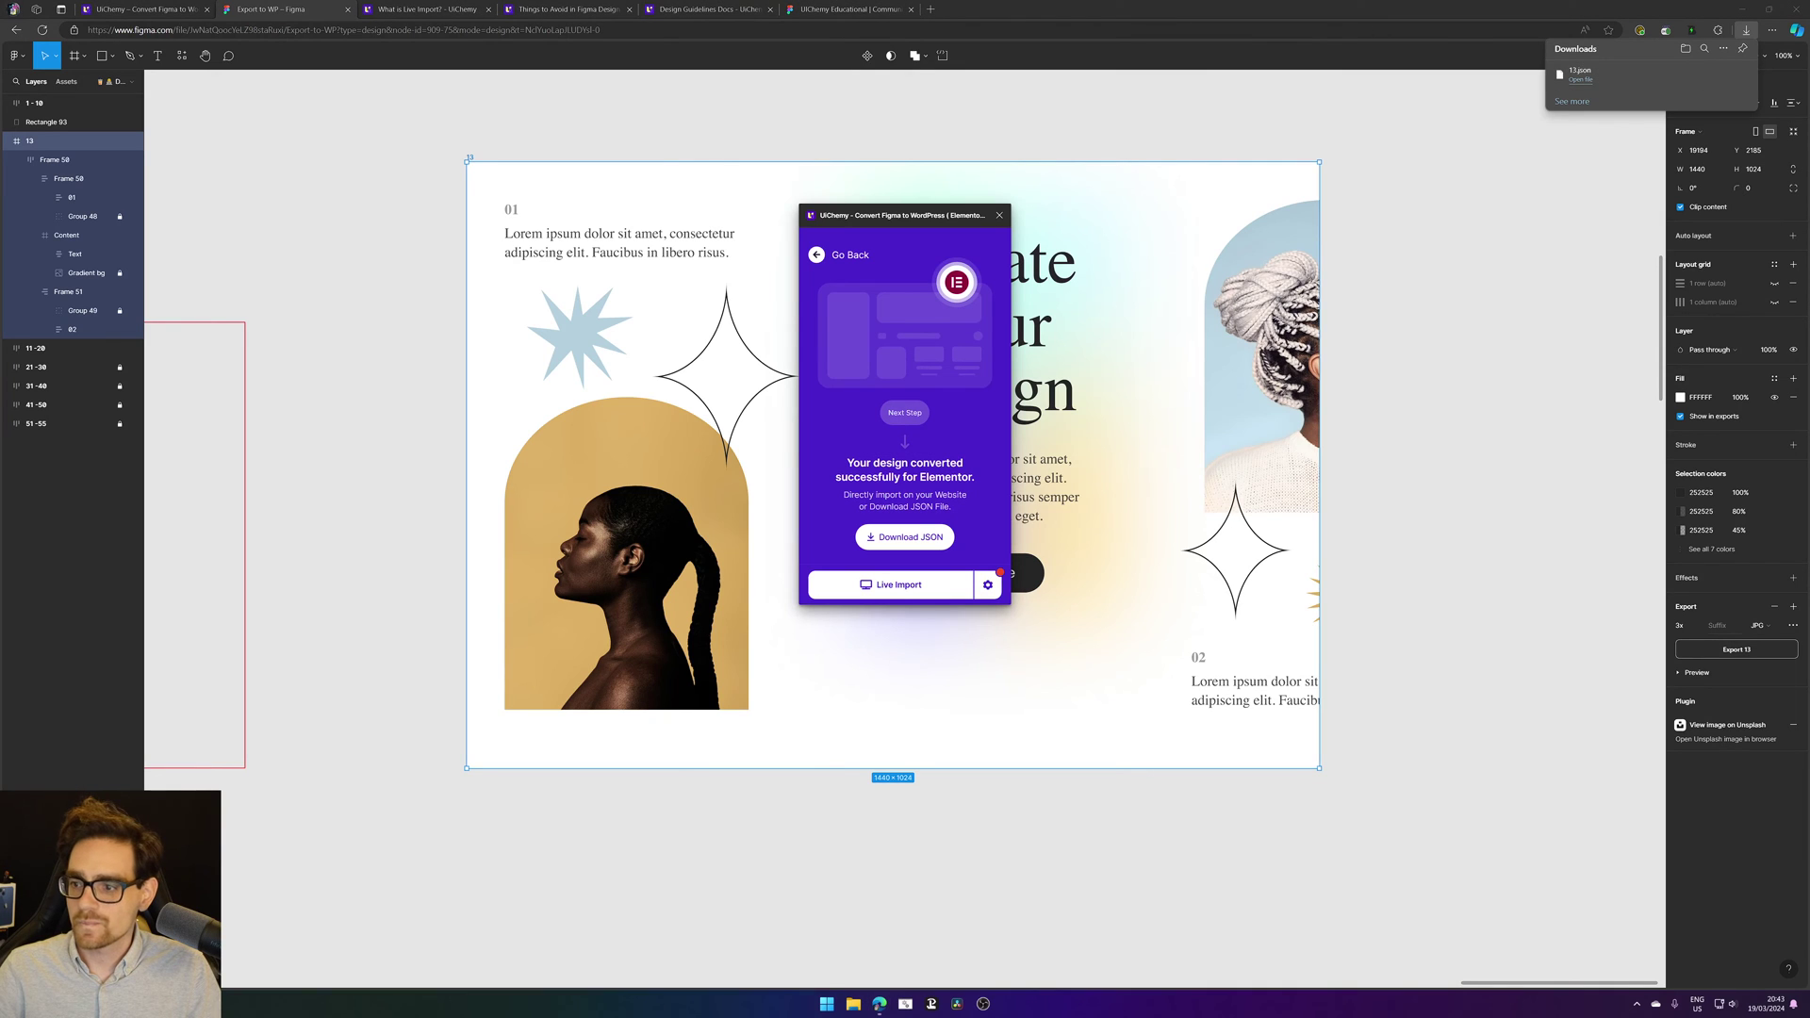
pyautogui.moveTo(1809, 132); pyautogui.dragTo(1329, 200)
pyautogui.moveTo(892, 3); pyautogui.dragTo(673, 30)
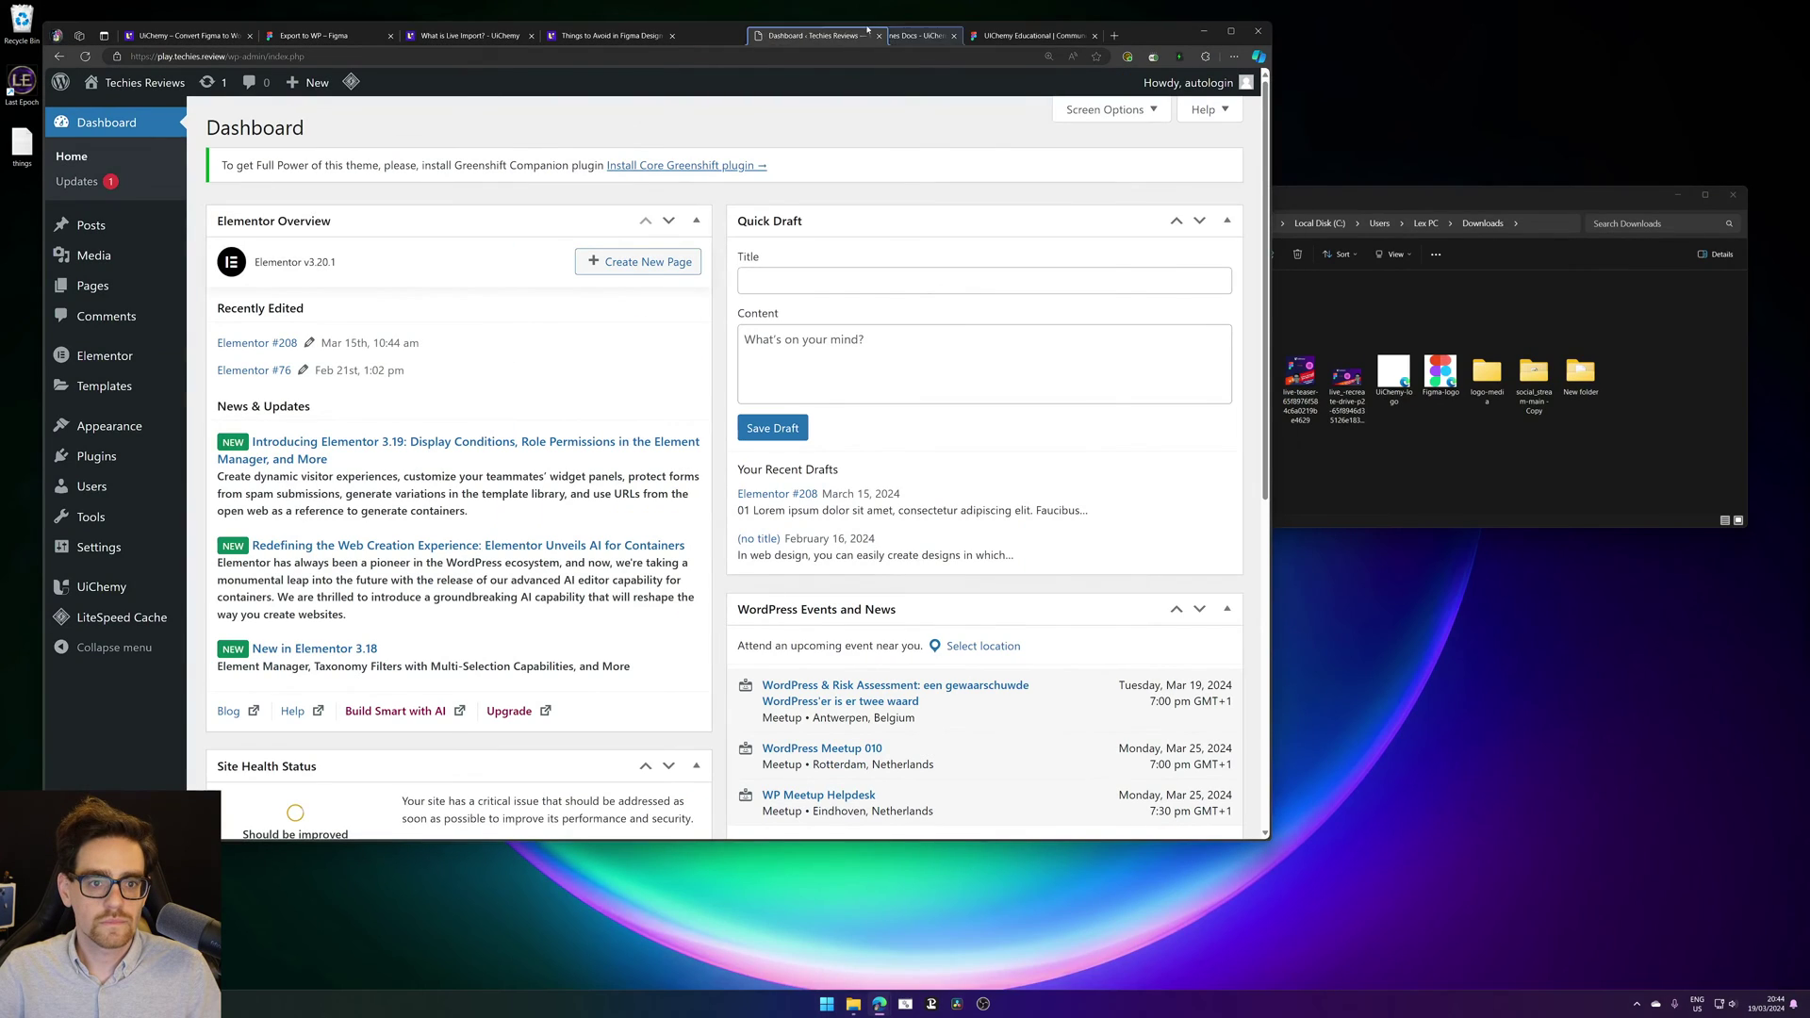
# Step: Open the saved Elementor templates in WordPress and move the existing template 13 to the trash
pyautogui.moveTo(113, 356)
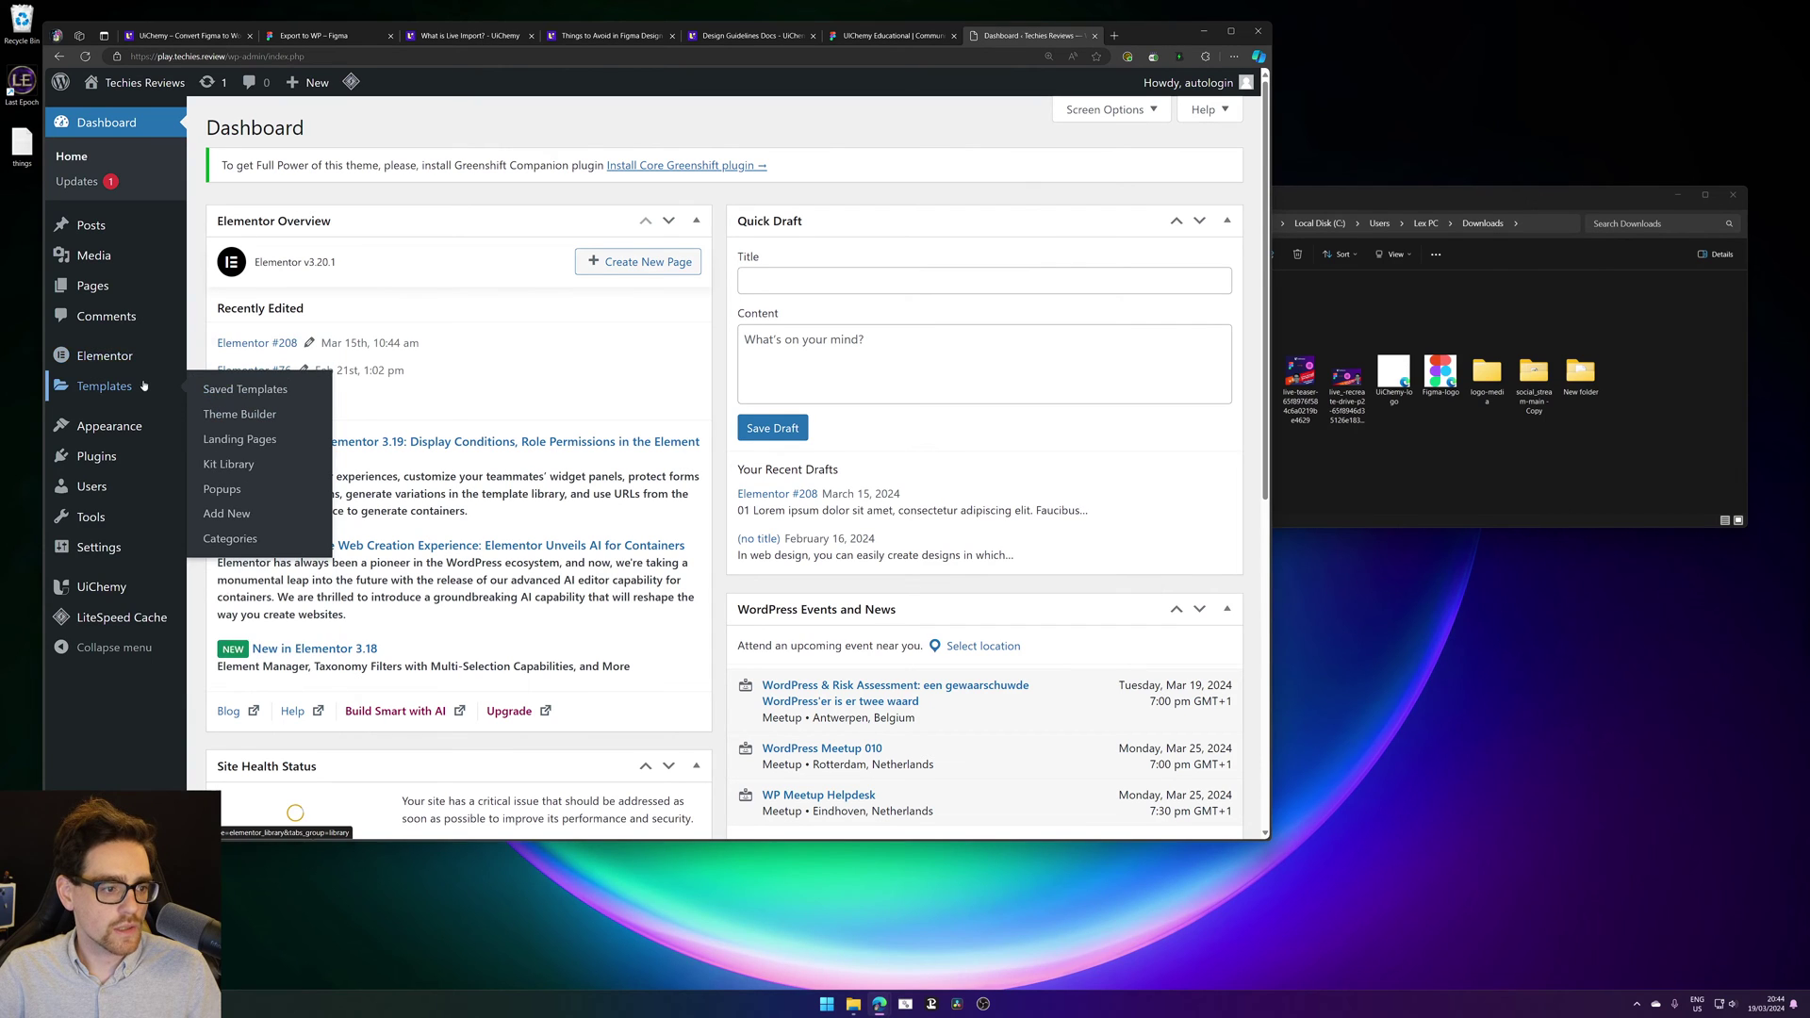
pyautogui.click(94, 387)
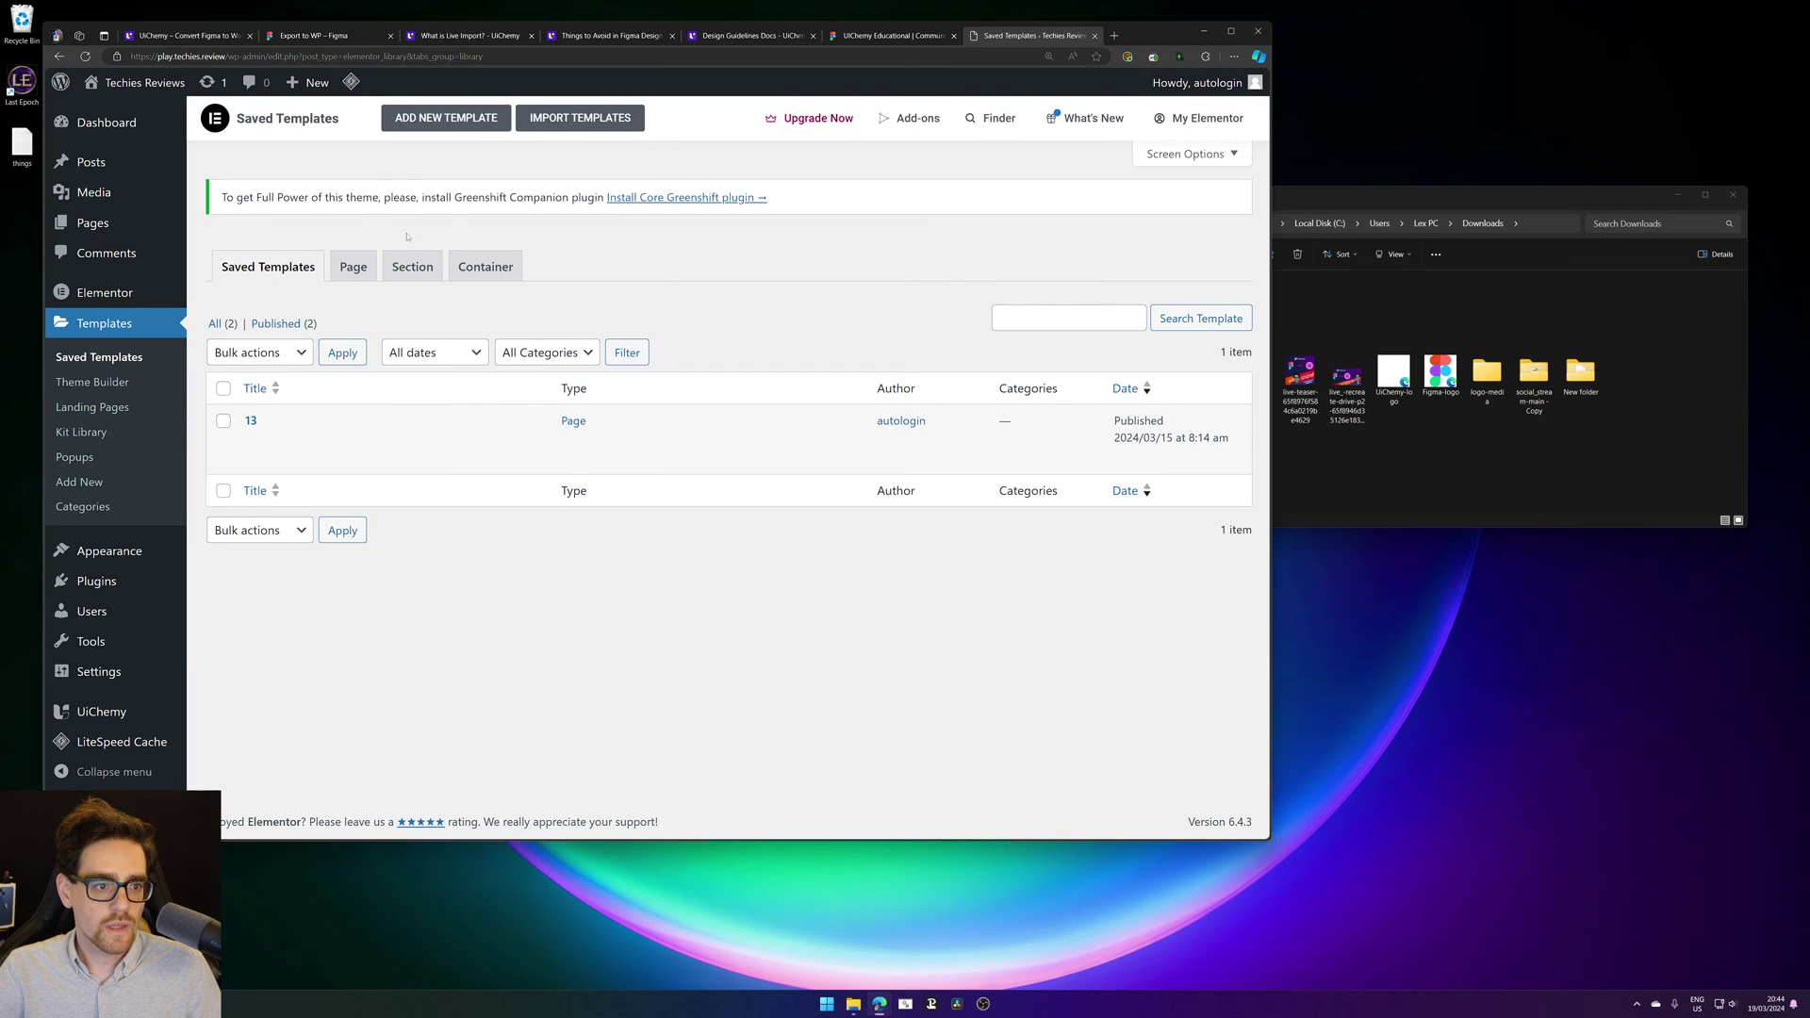
pyautogui.click(579, 117)
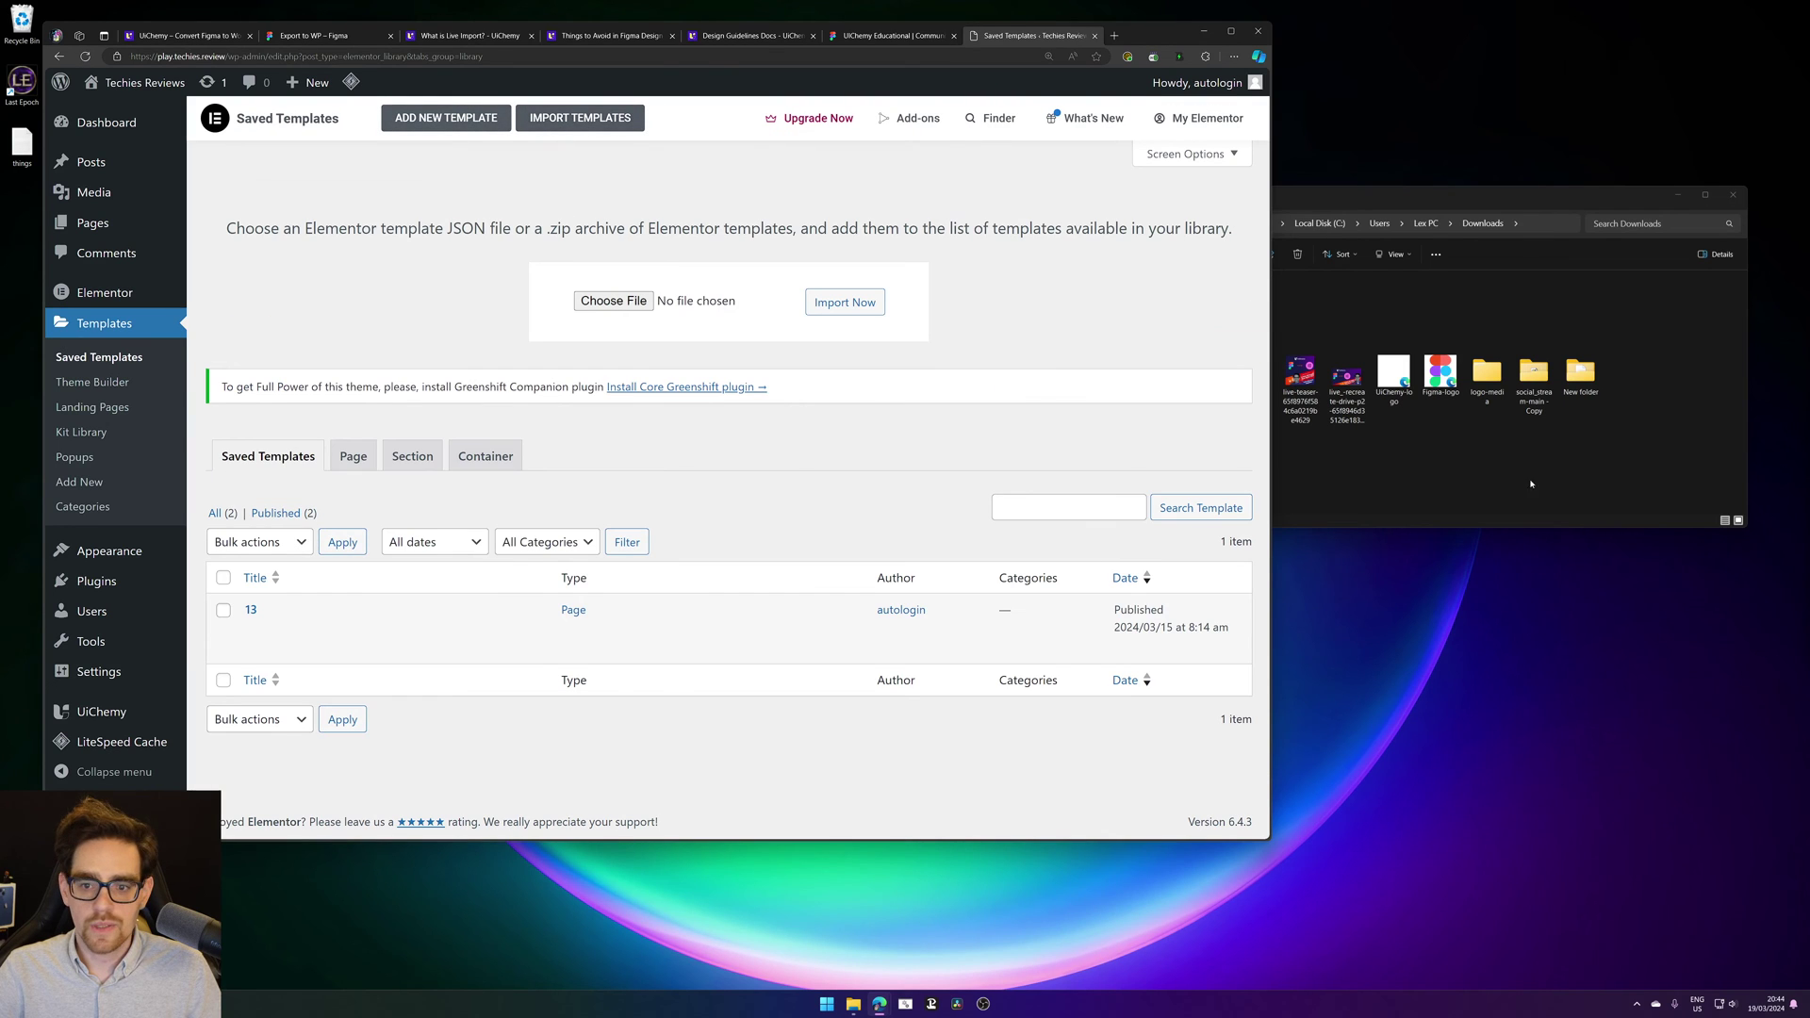
pyautogui.click(1321, 308)
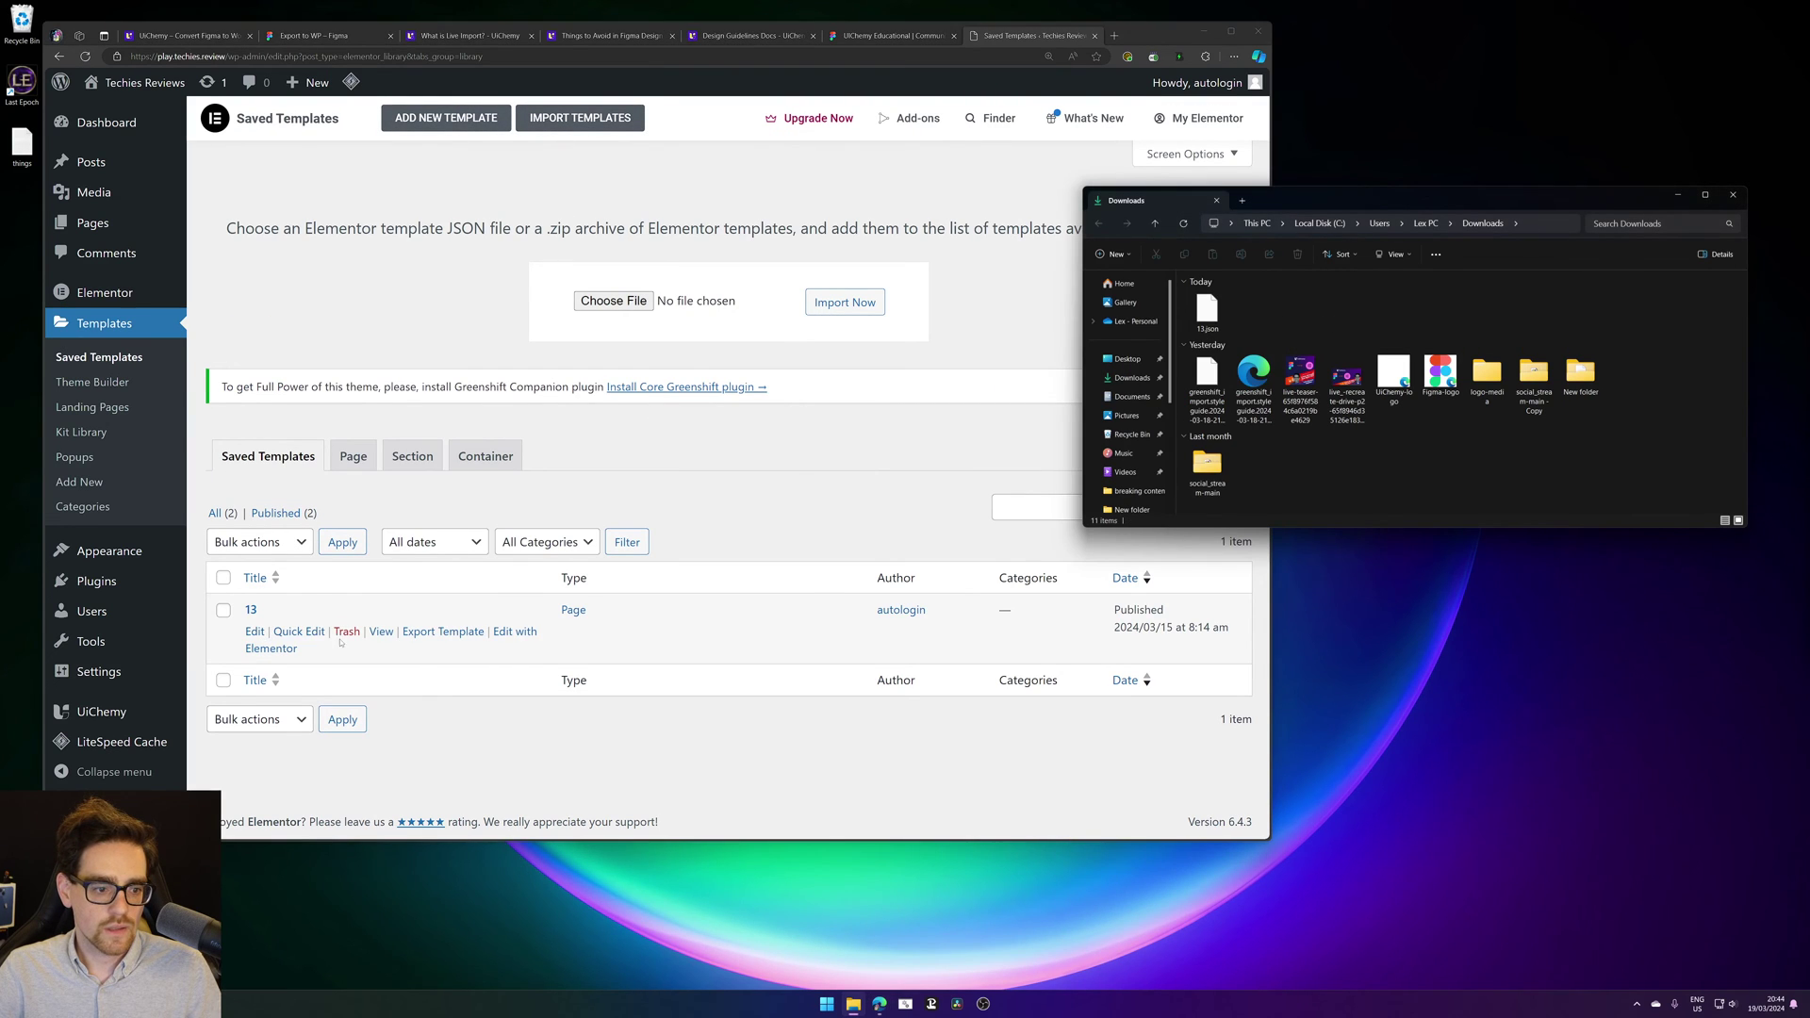
pyautogui.click(344, 636)
pyautogui.click(345, 632)
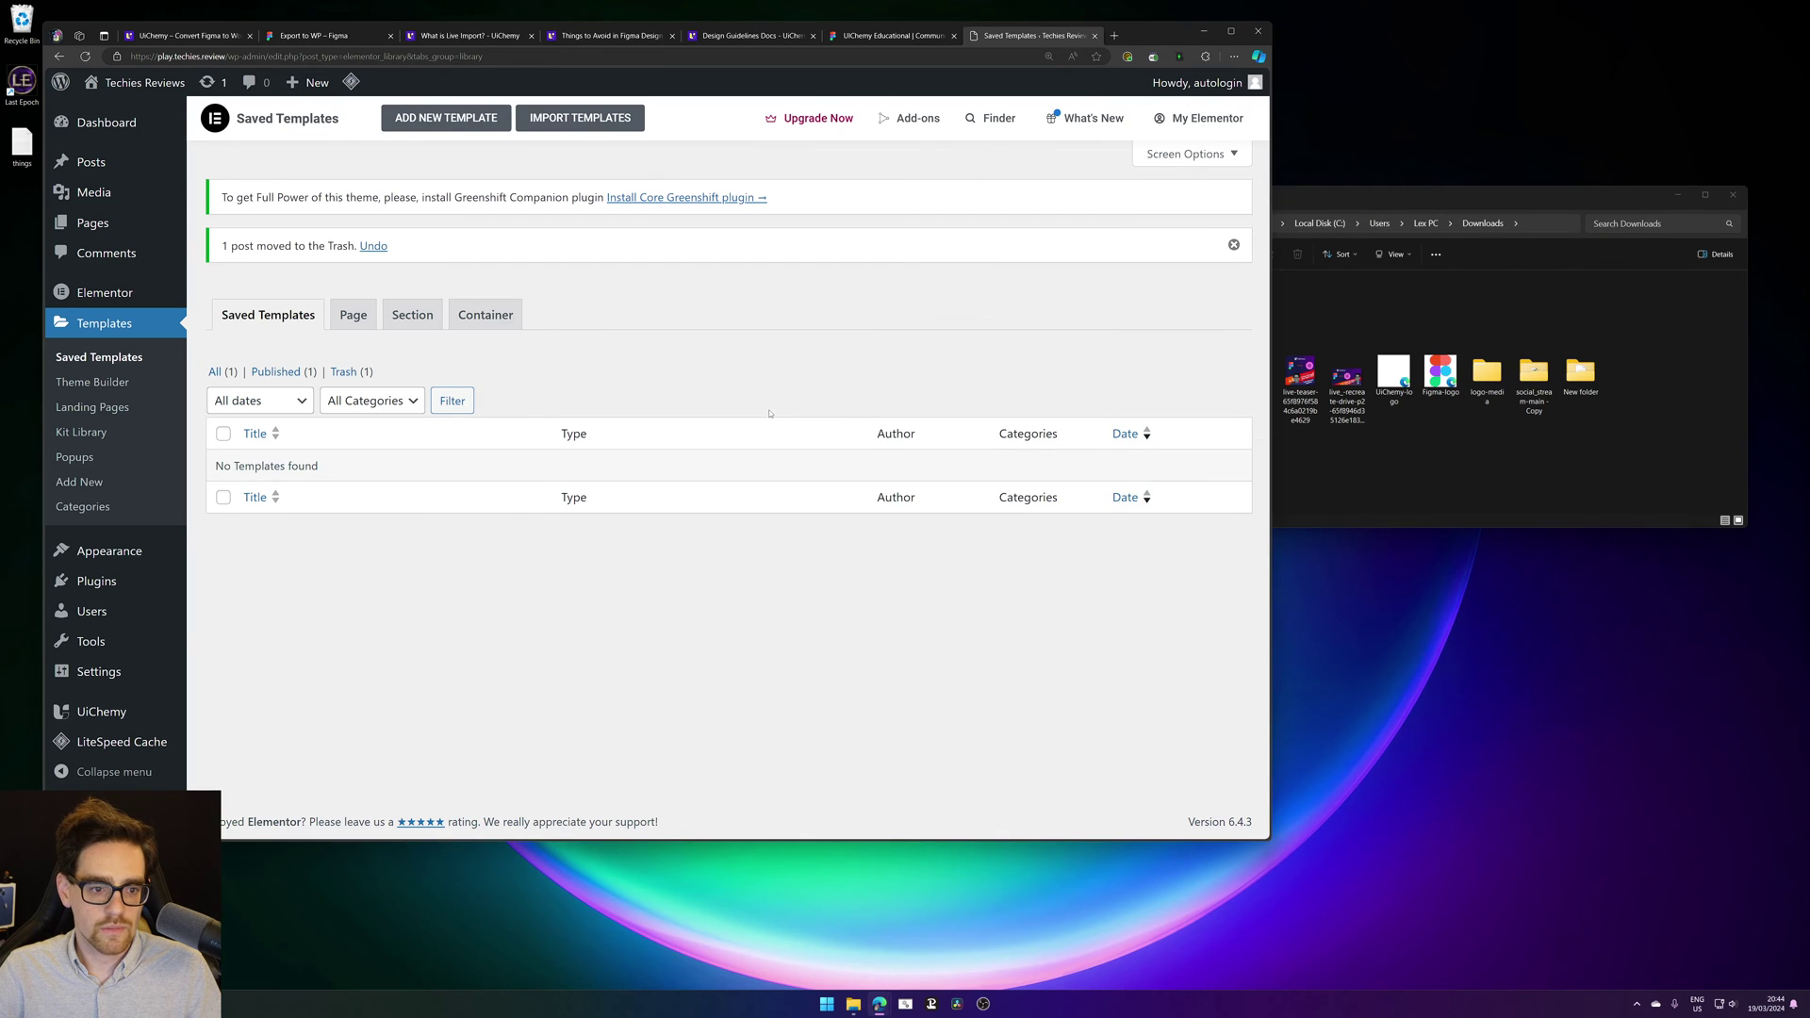
# Step: Import 13.json from the Downloads folder as an Elementor template, accepting the unsafe JSON warning and suppressing it for future imports
pyautogui.click(1320, 311)
pyautogui.click(1208, 311)
pyautogui.moveTo(1213, 328)
pyautogui.mouseDown()
pyautogui.moveTo(699, 170)
pyautogui.moveTo(1216, 315)
pyautogui.mouseUp()
pyautogui.click(580, 118)
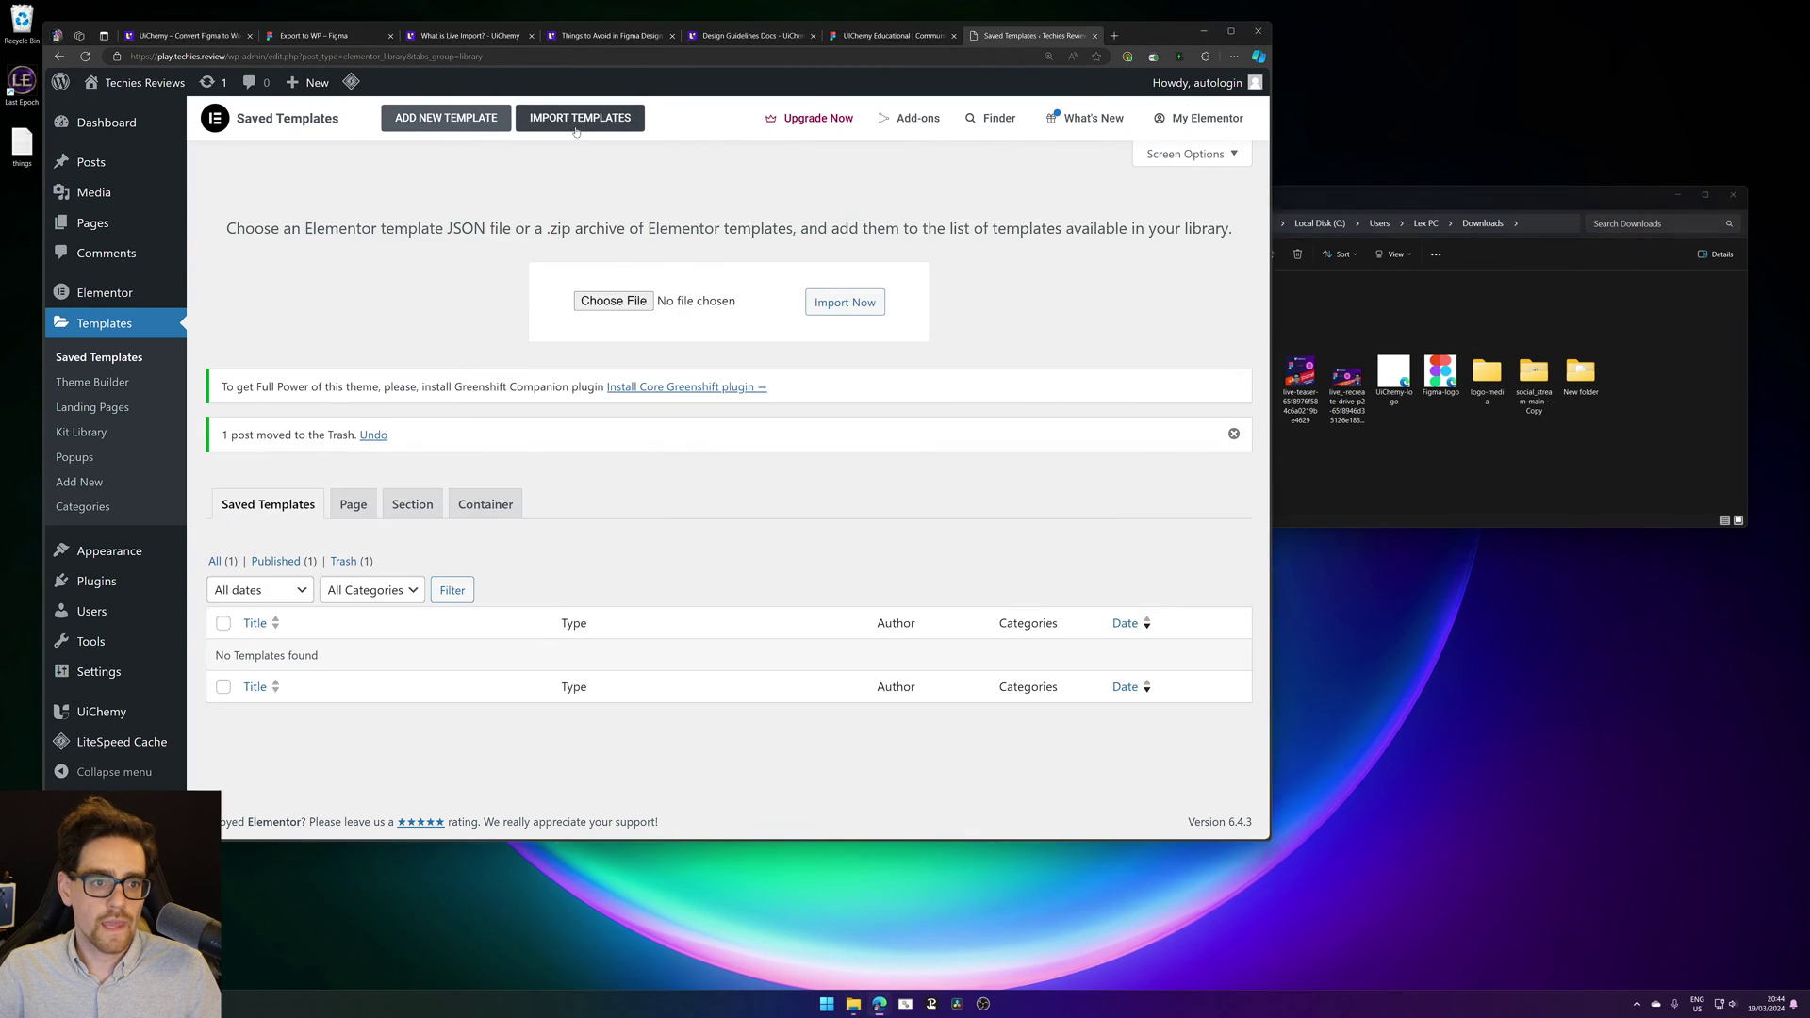
pyautogui.click(1320, 345)
pyautogui.moveTo(1207, 323); pyautogui.dragTo(716, 302)
pyautogui.click(488, 479)
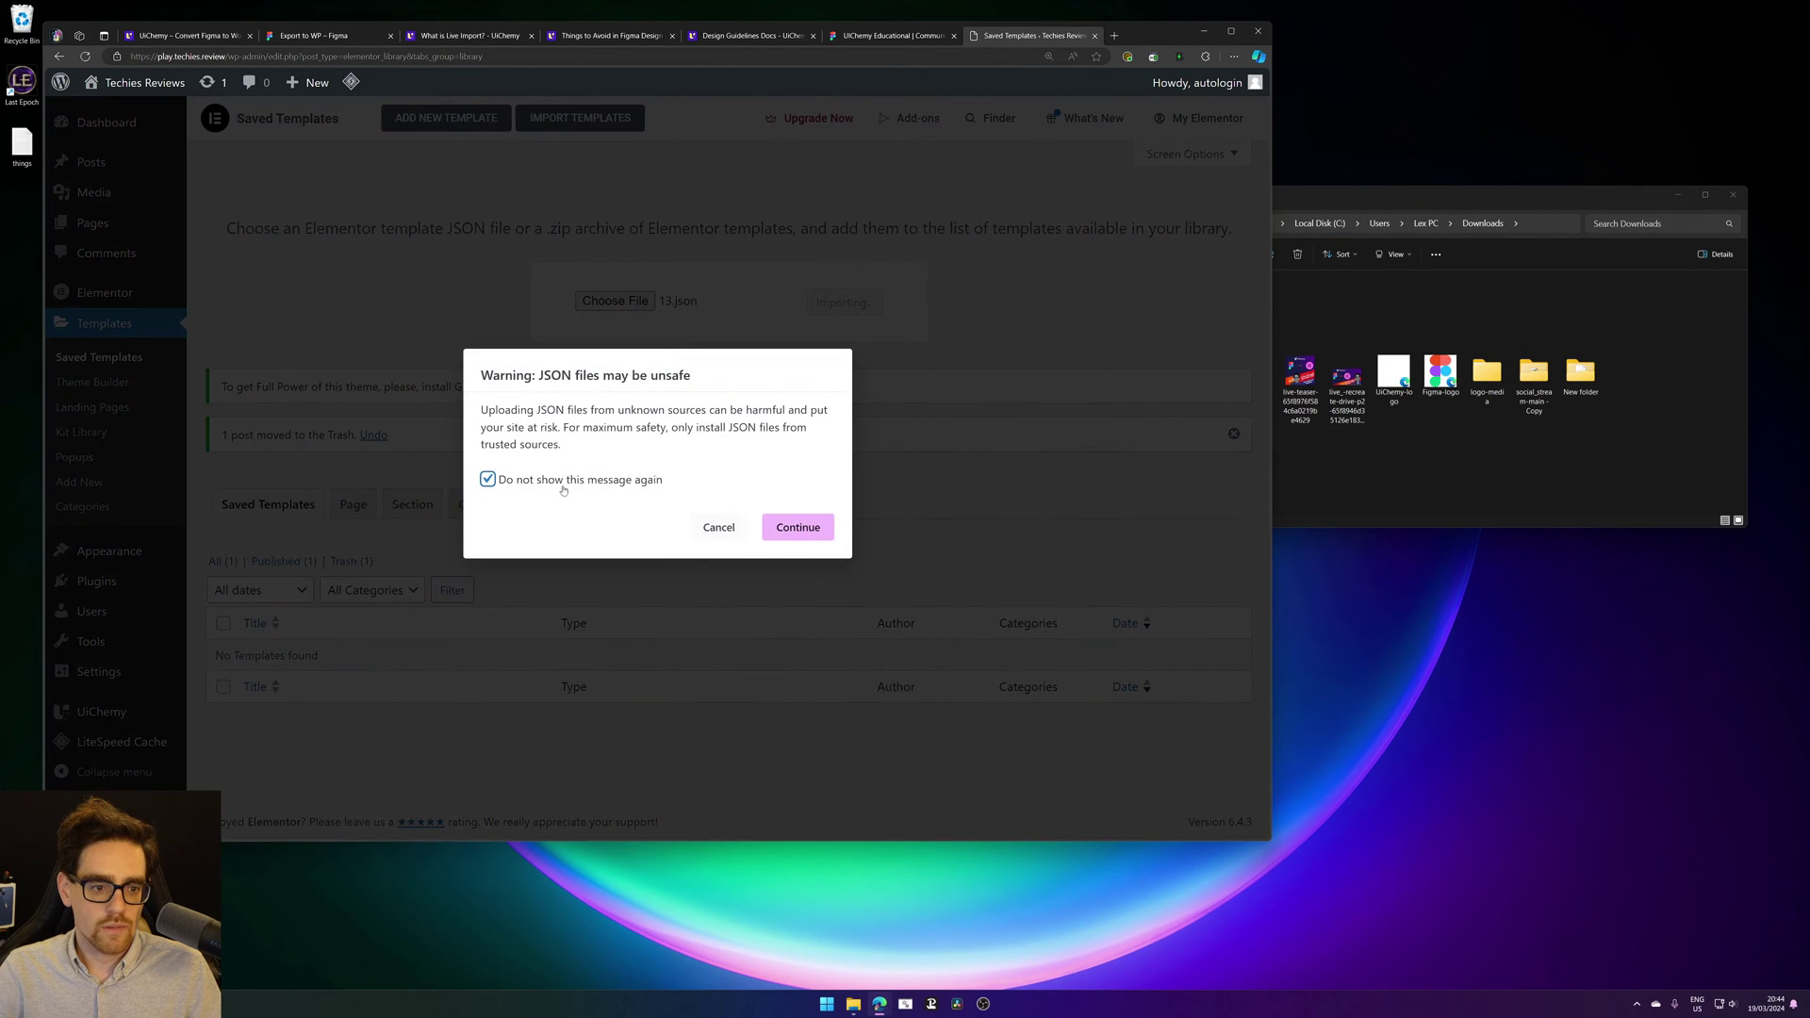
pyautogui.click(797, 527)
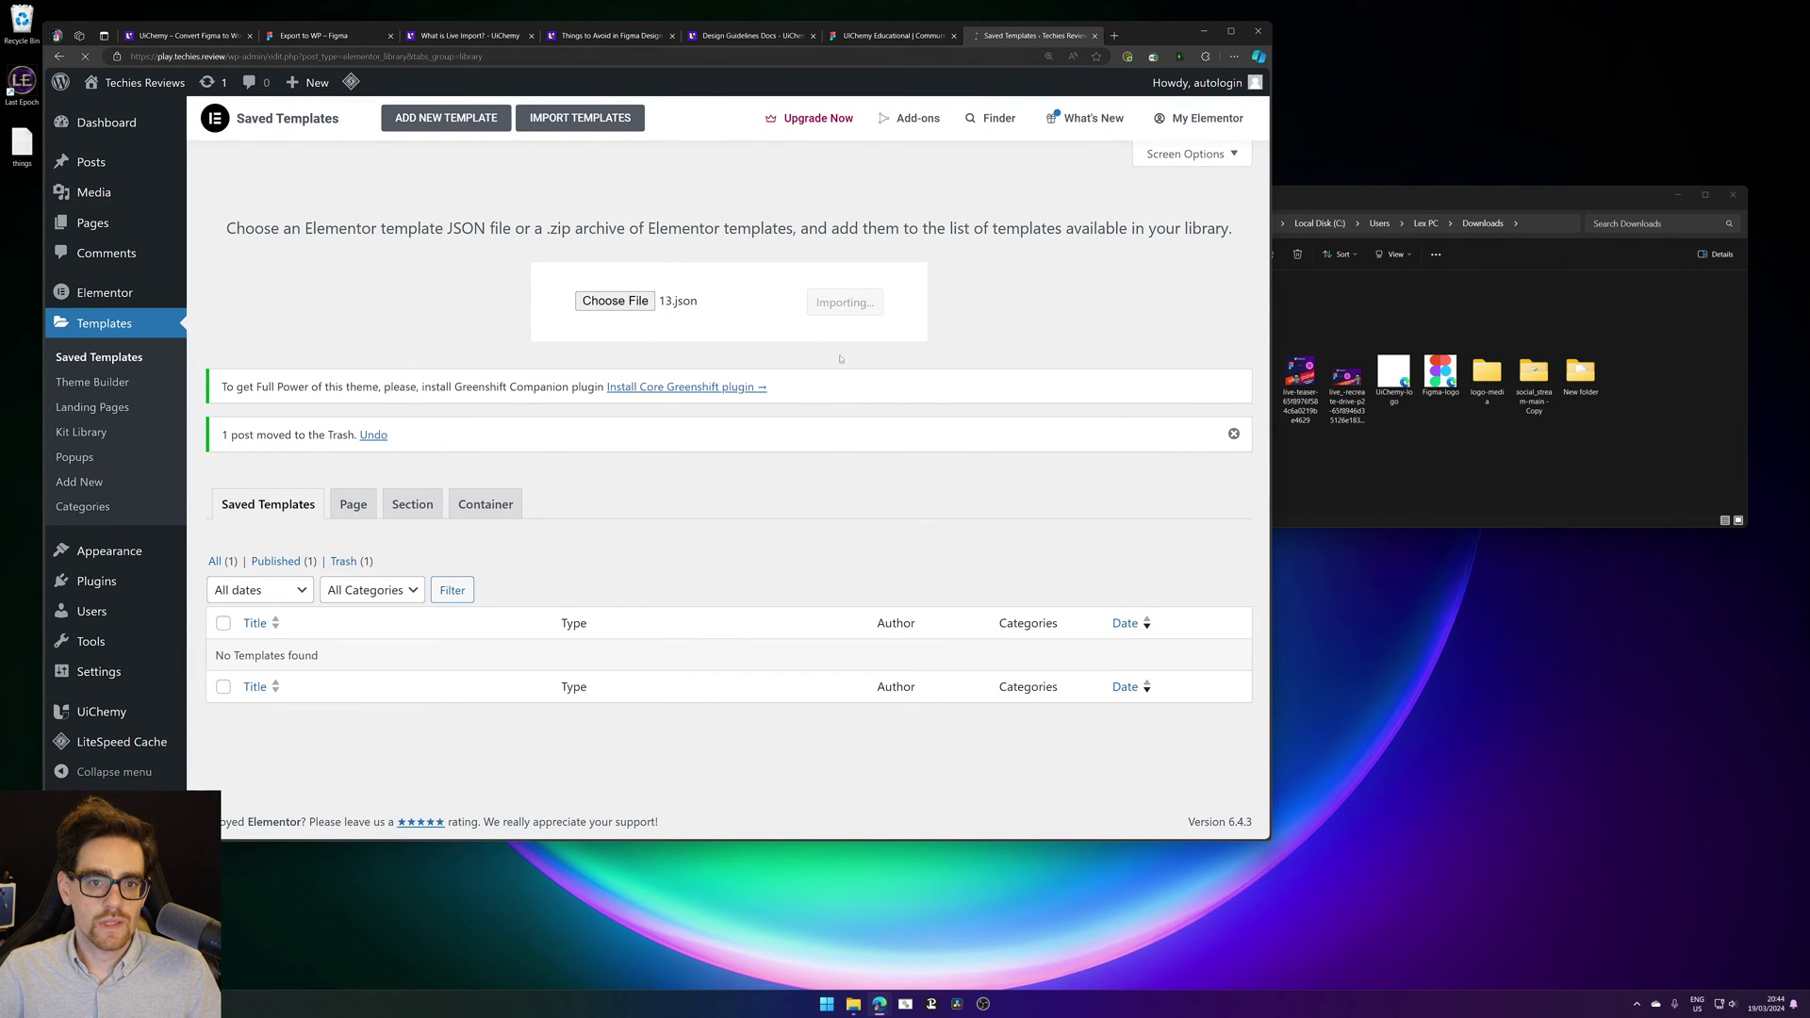
# Step: Close the three UiChemy documentation pages and return to the WordPress templates list
pyautogui.click(905, 36)
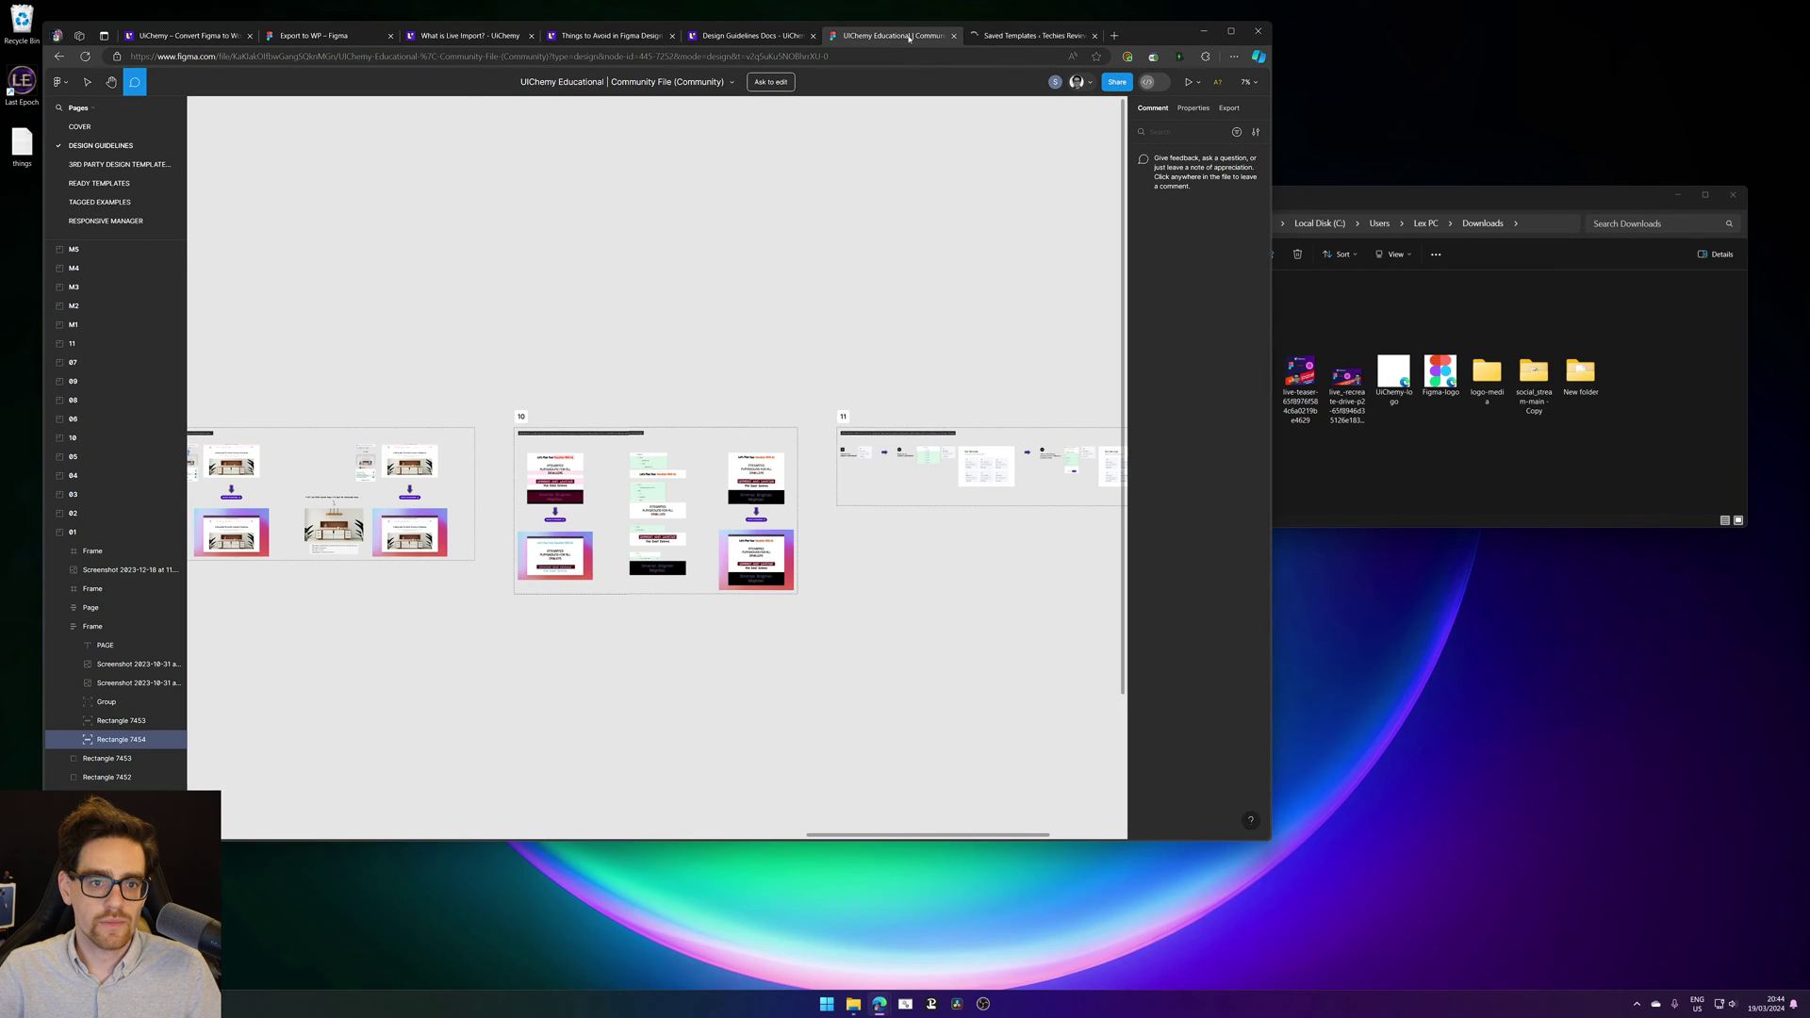
pyautogui.click(481, 36)
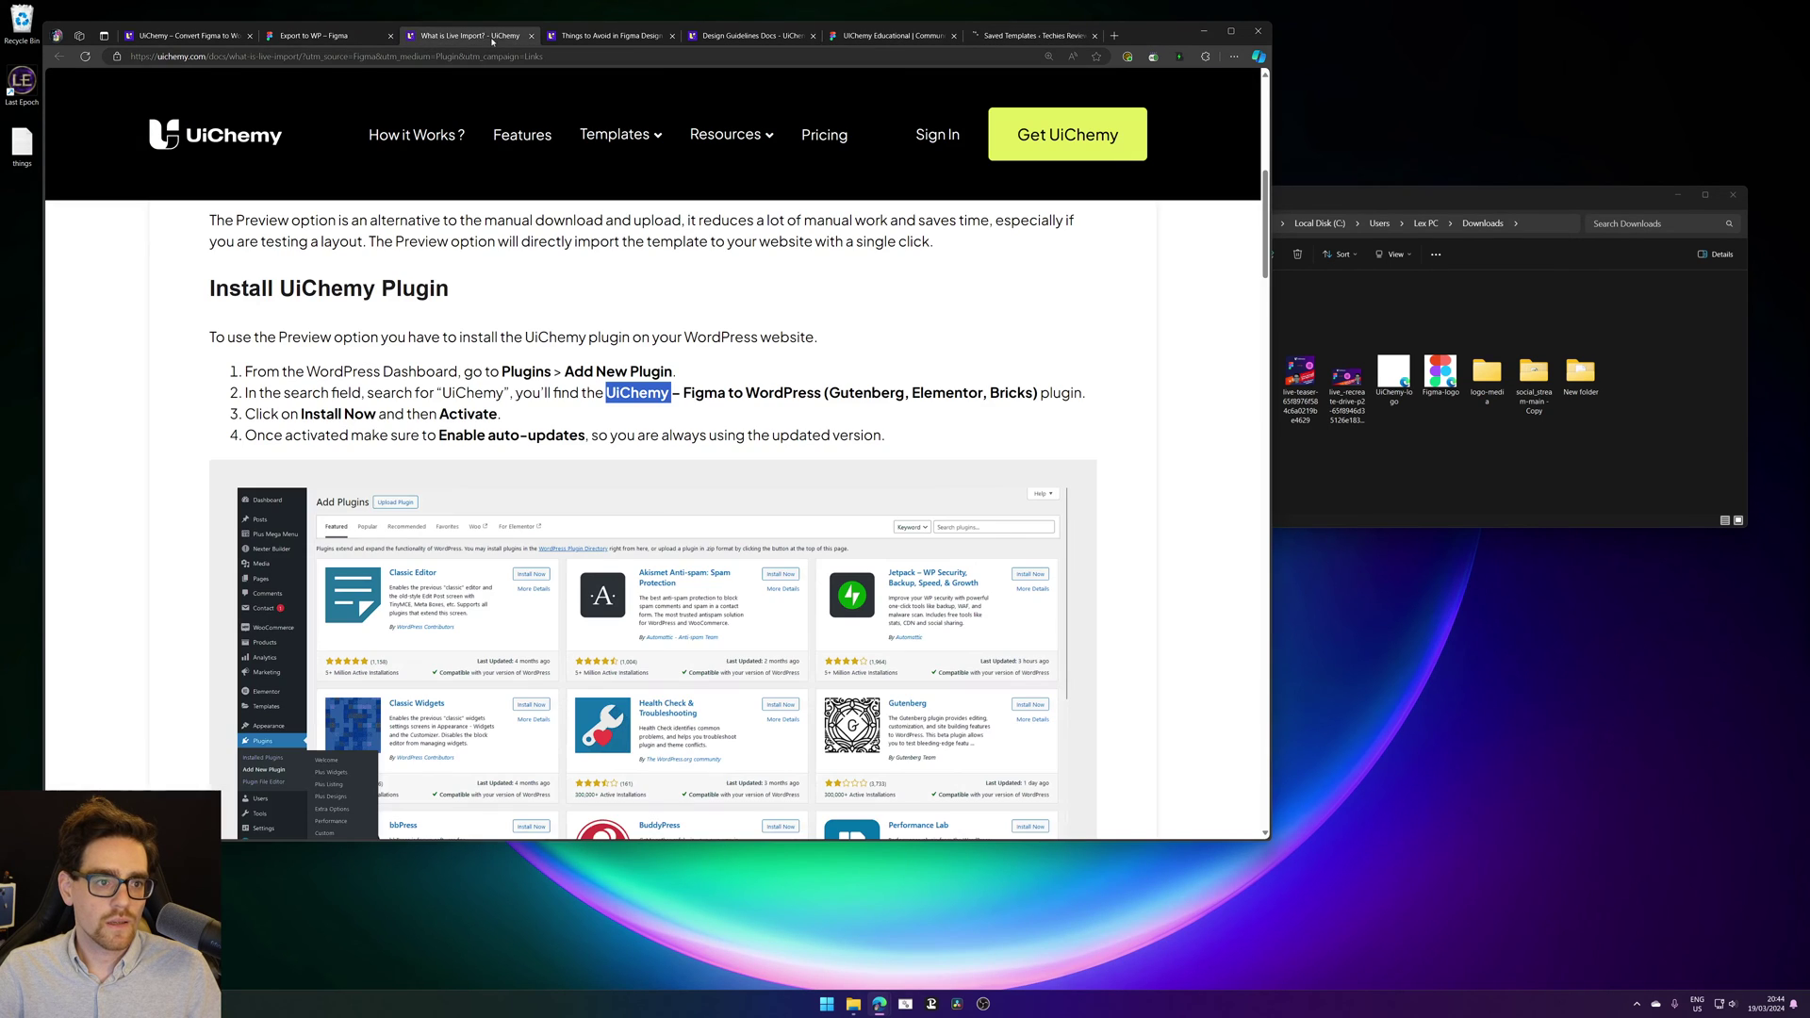
pyautogui.hotkey('ctrl', 'w')
pyautogui.hotkey('ctrl', 'w')
pyautogui.hotkey('ctrl', 'w')
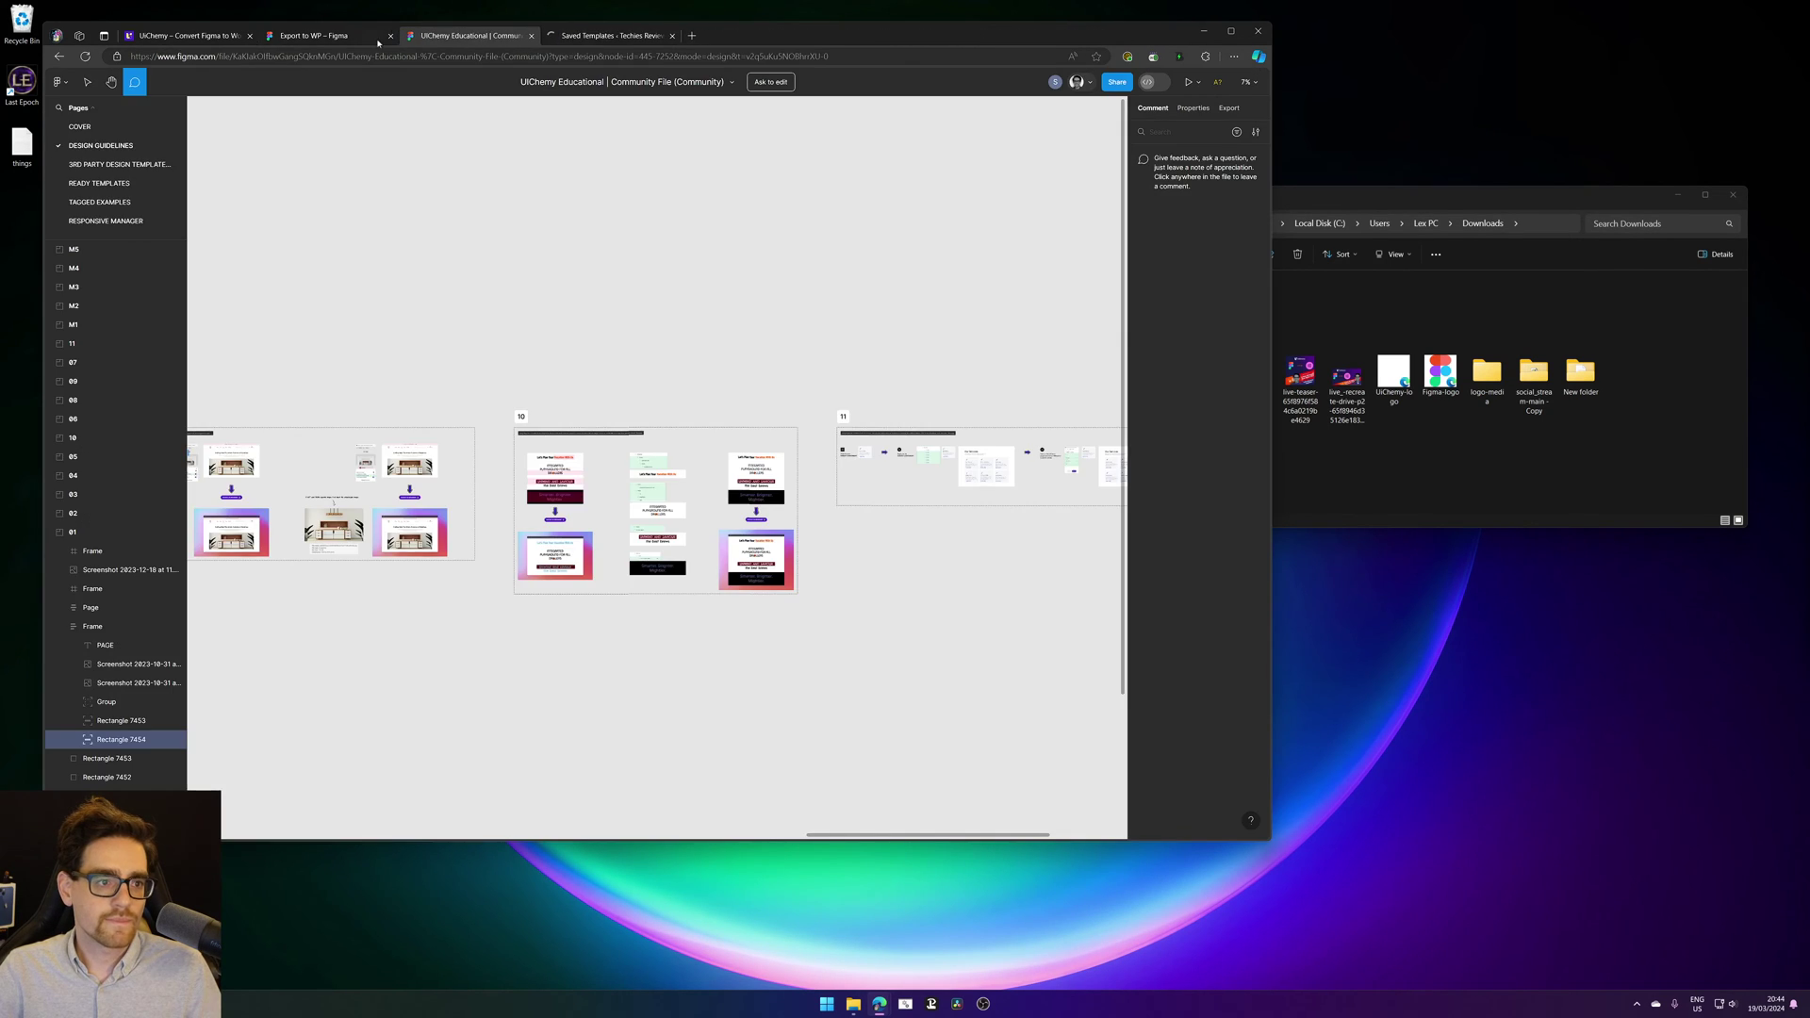
pyautogui.click(372, 36)
pyautogui.click(602, 36)
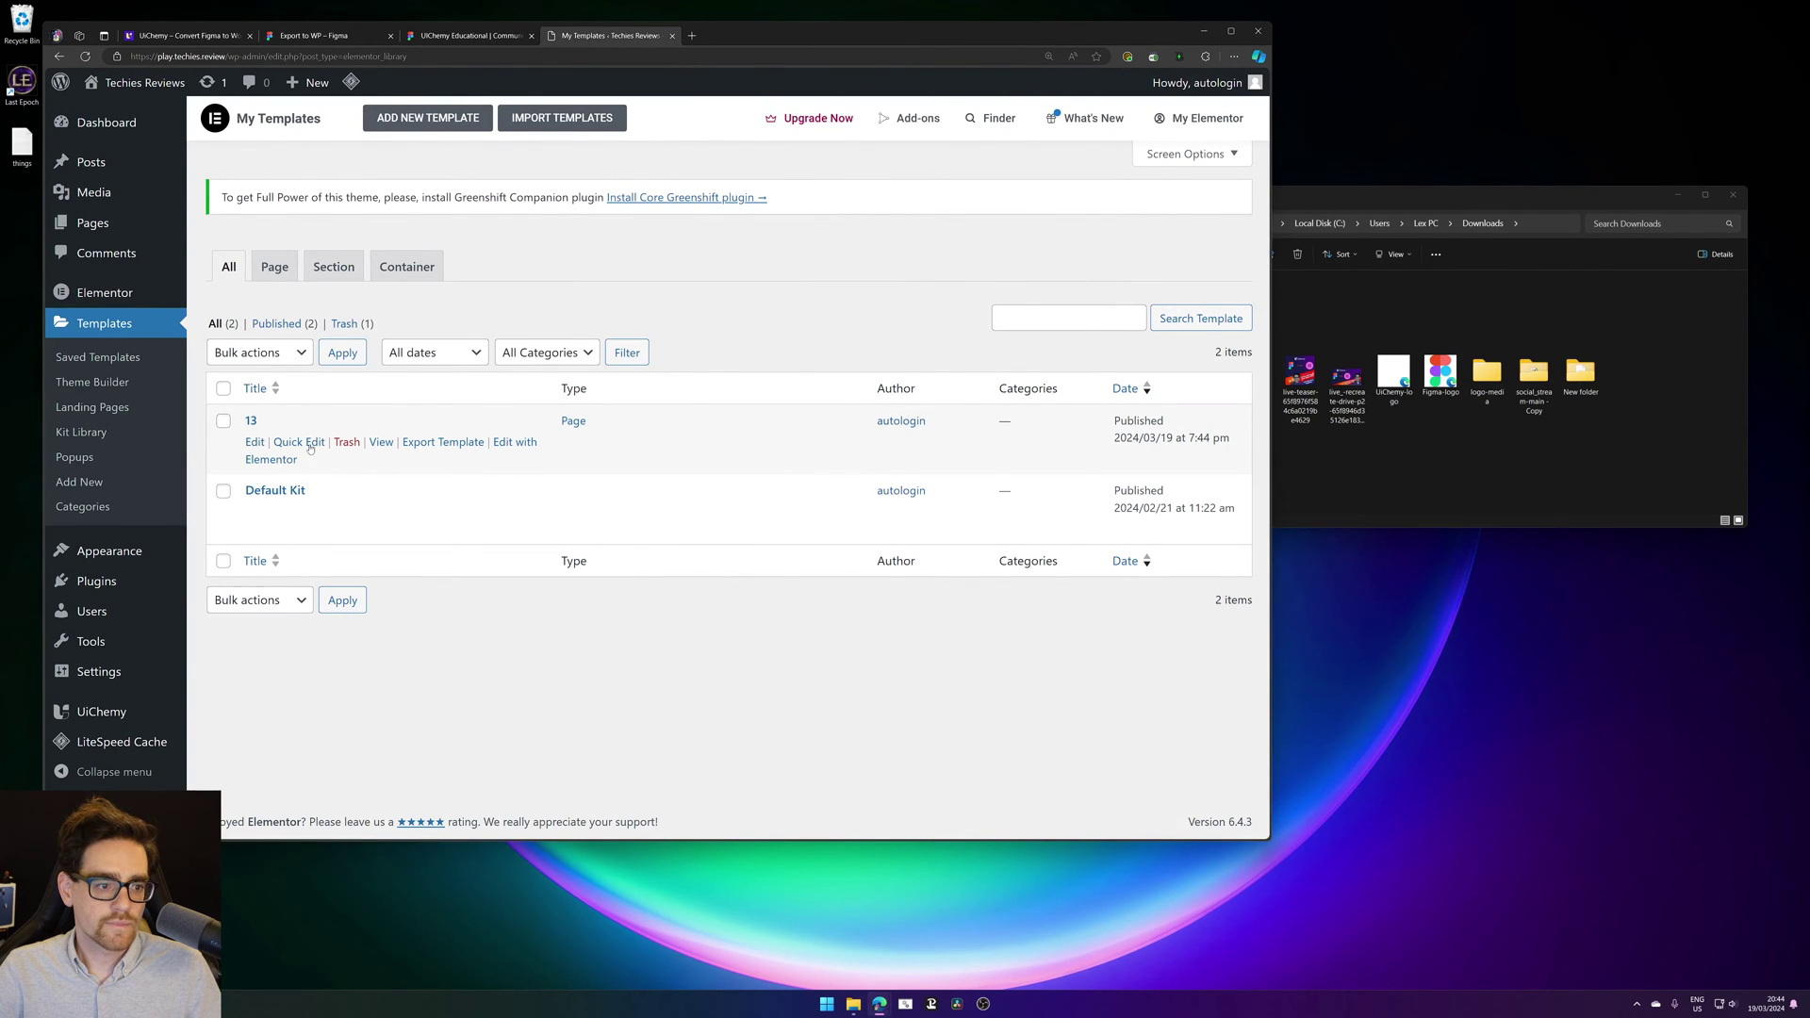
# Step: Open the imported template 13 for editing with Elementor, maximize the browser window and review the layout
pyautogui.click(509, 452)
pyautogui.click(1239, 30)
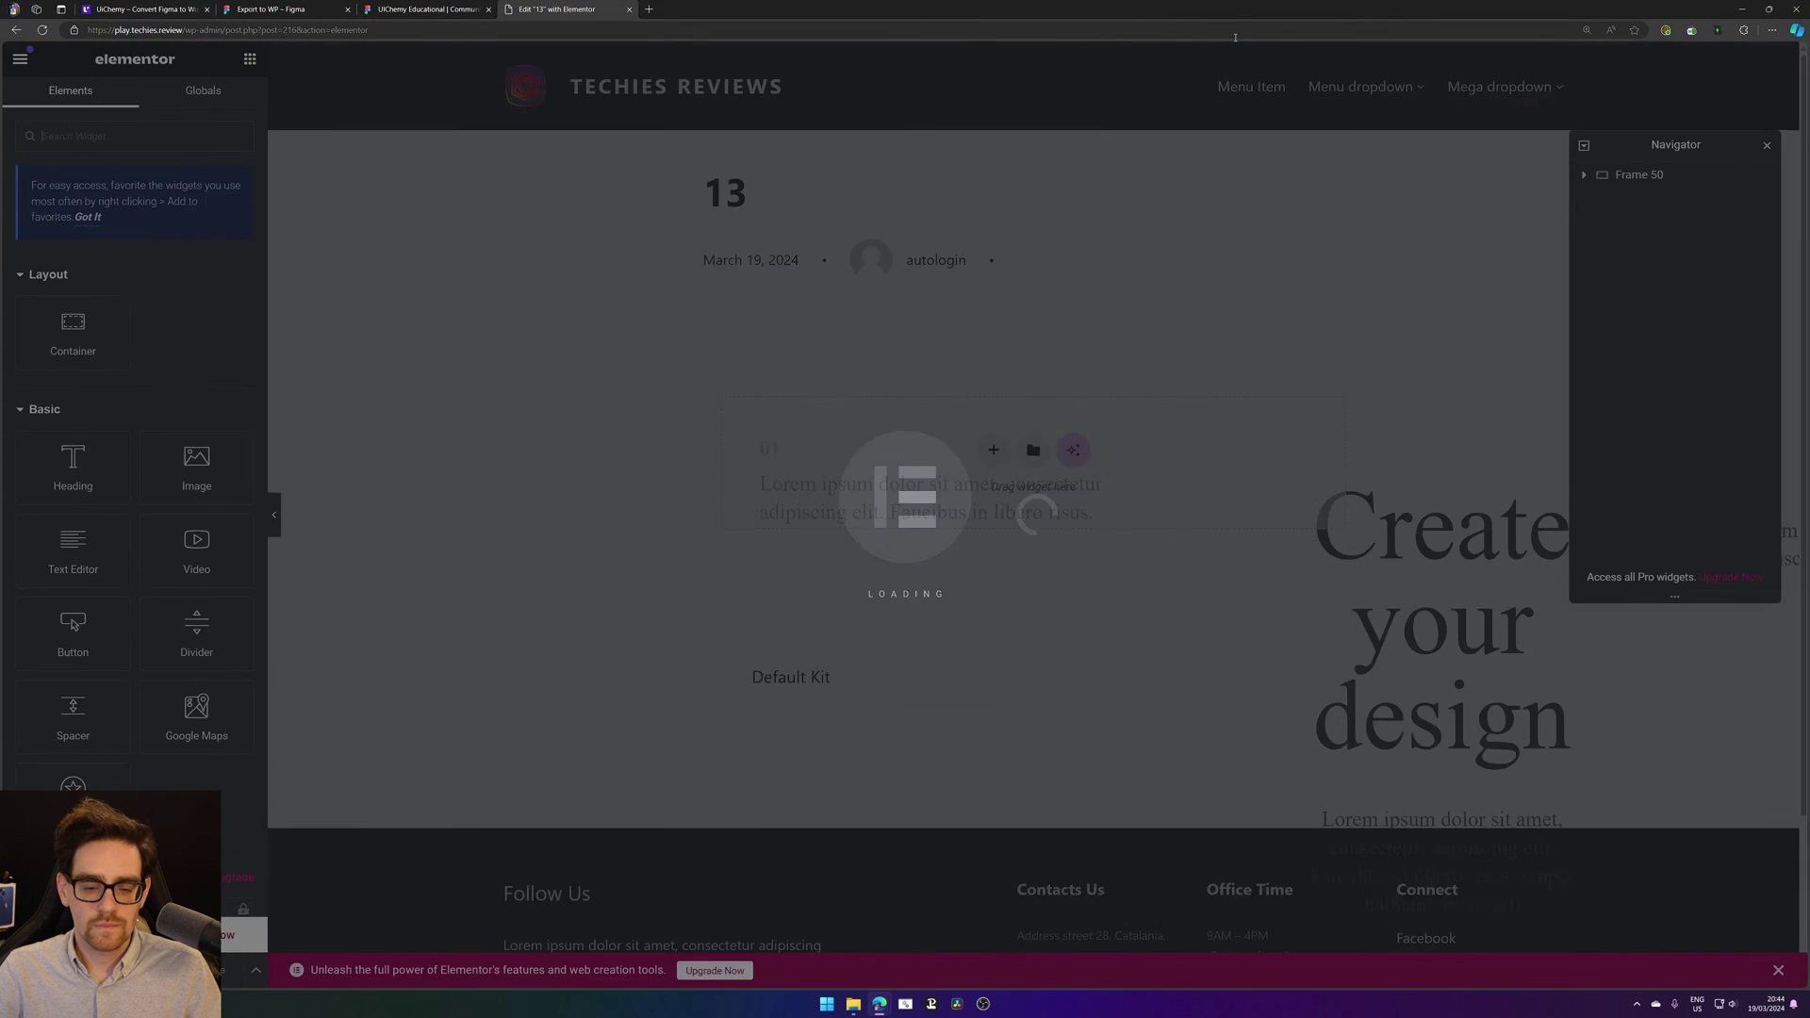
pyautogui.scroll(-3, 1212, 405)
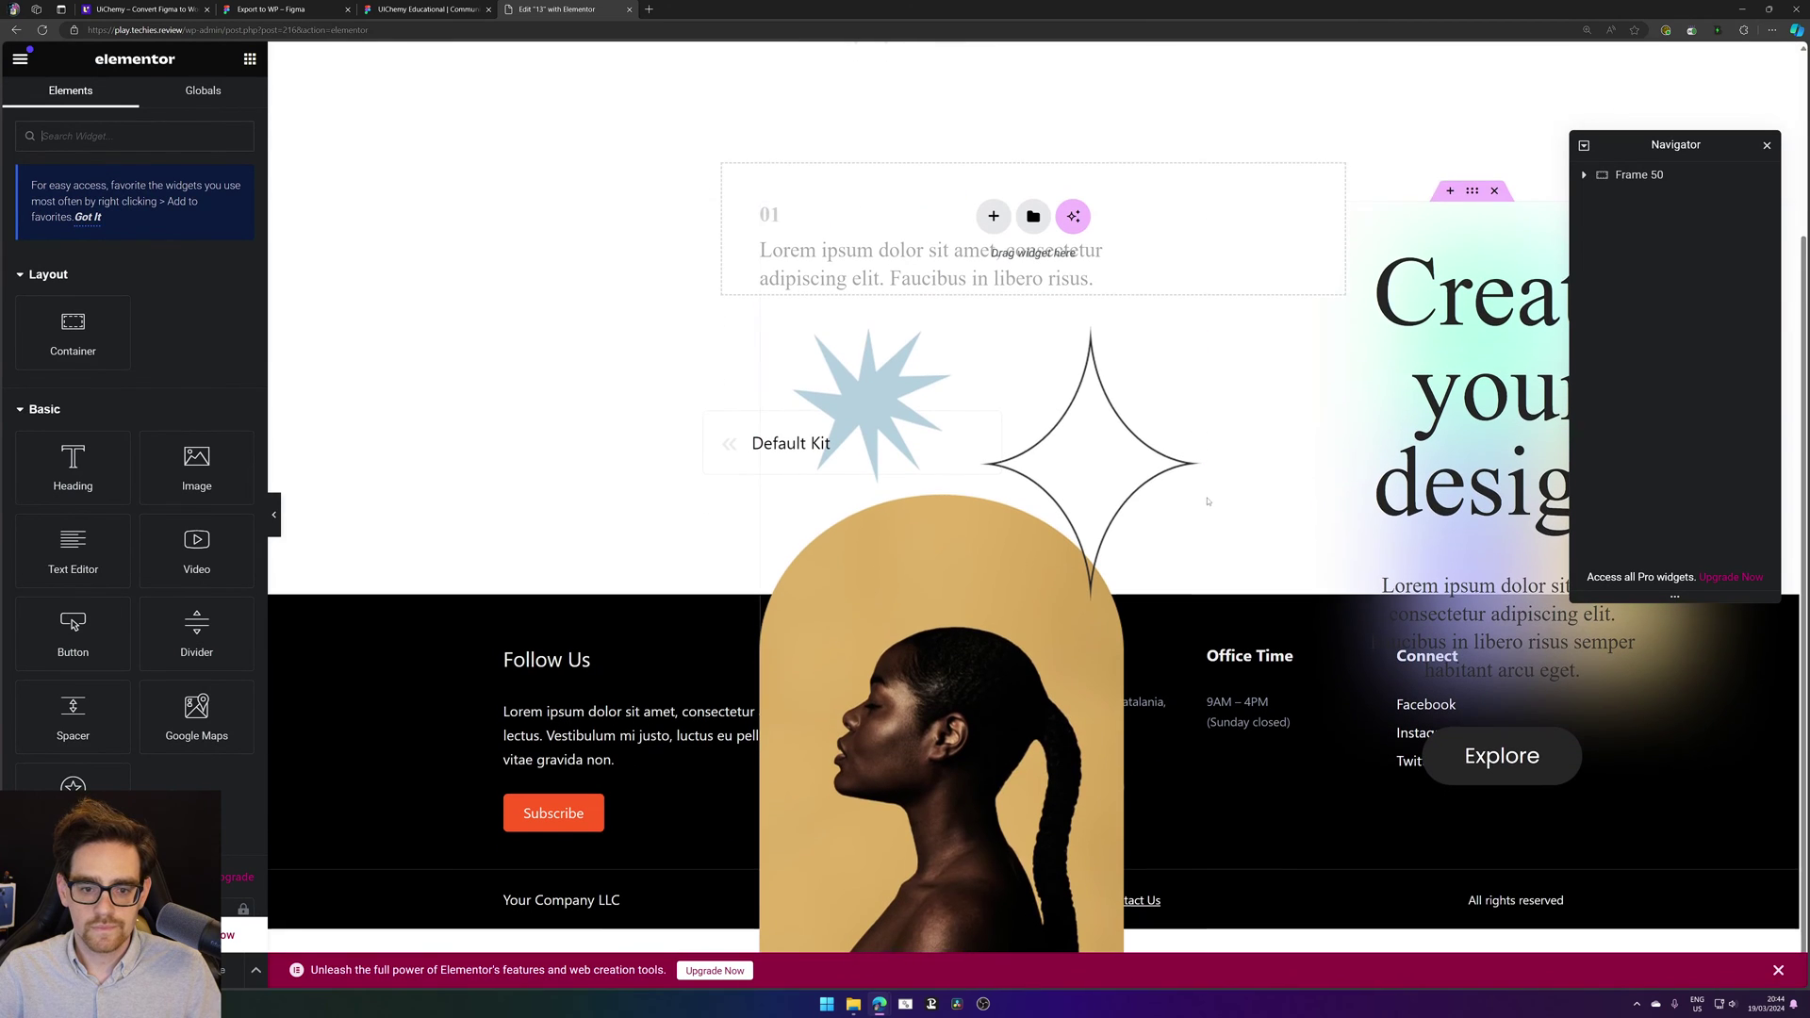
pyautogui.scroll(3, 1360, 273)
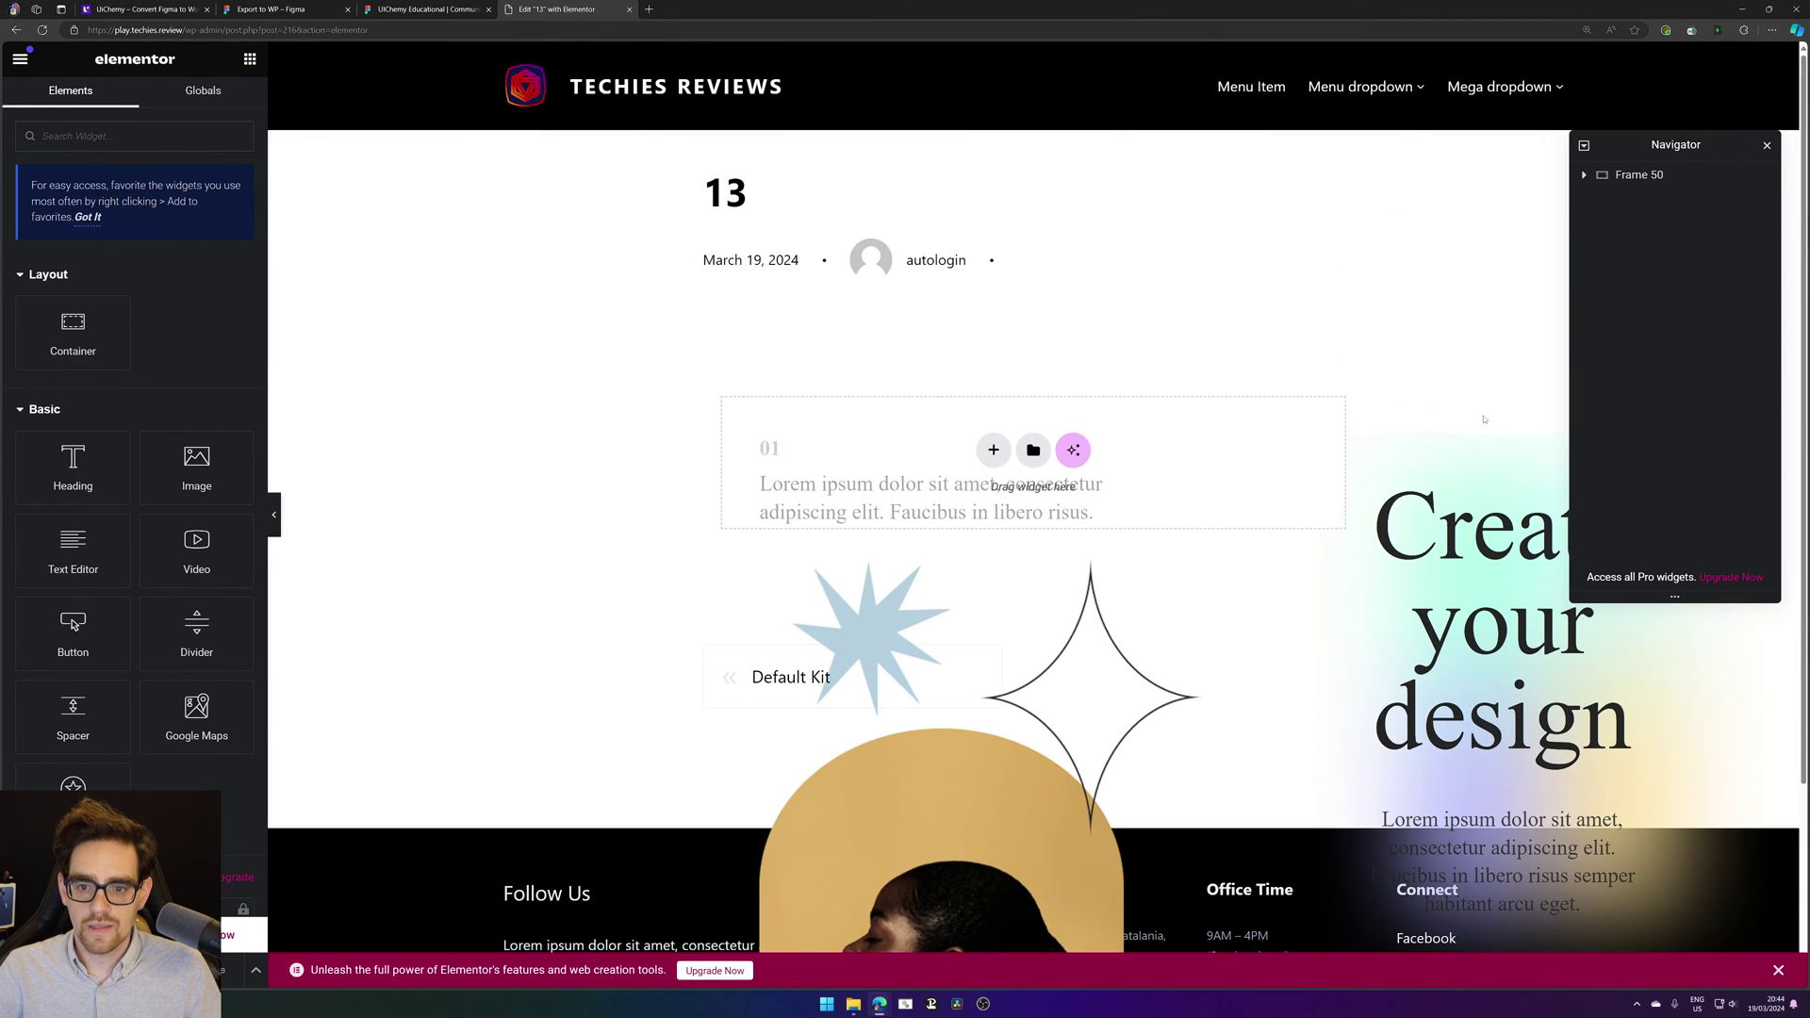
# Step: Select the arched portrait image, Group 48, in the imported template to show its image settings
pyautogui.click(1588, 30)
pyautogui.click(1621, 52)
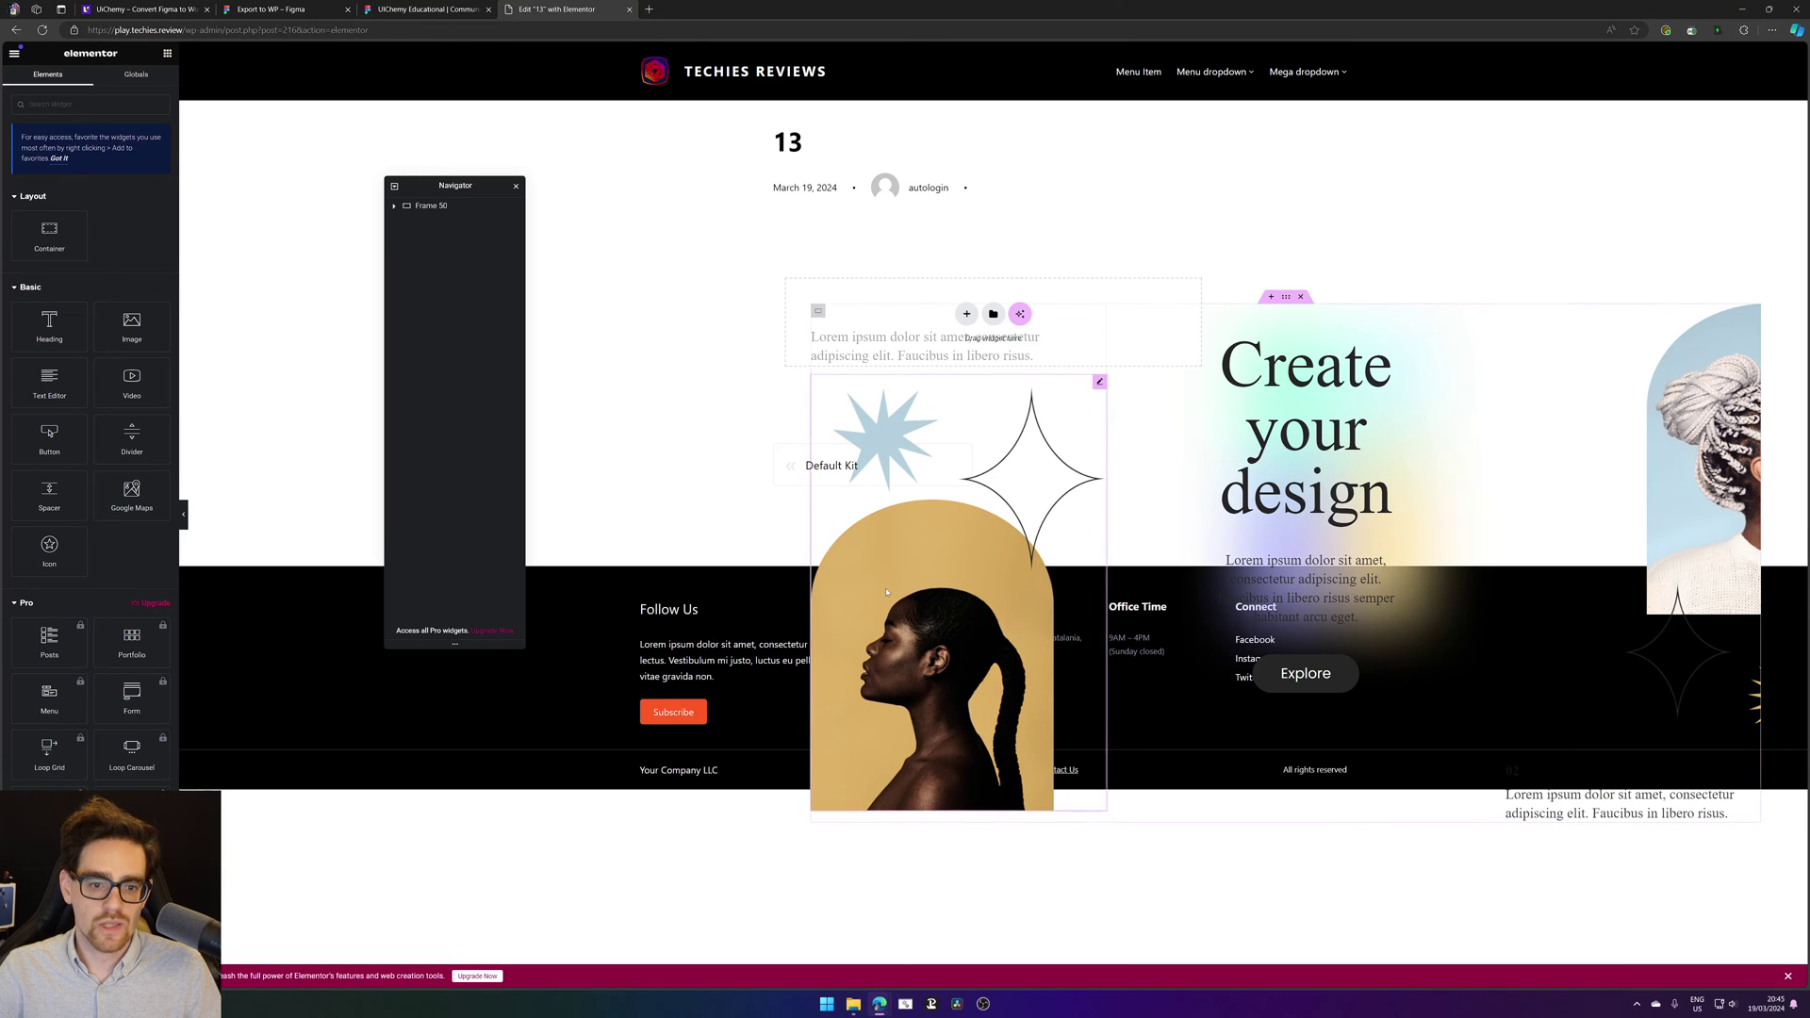
pyautogui.click(825, 401)
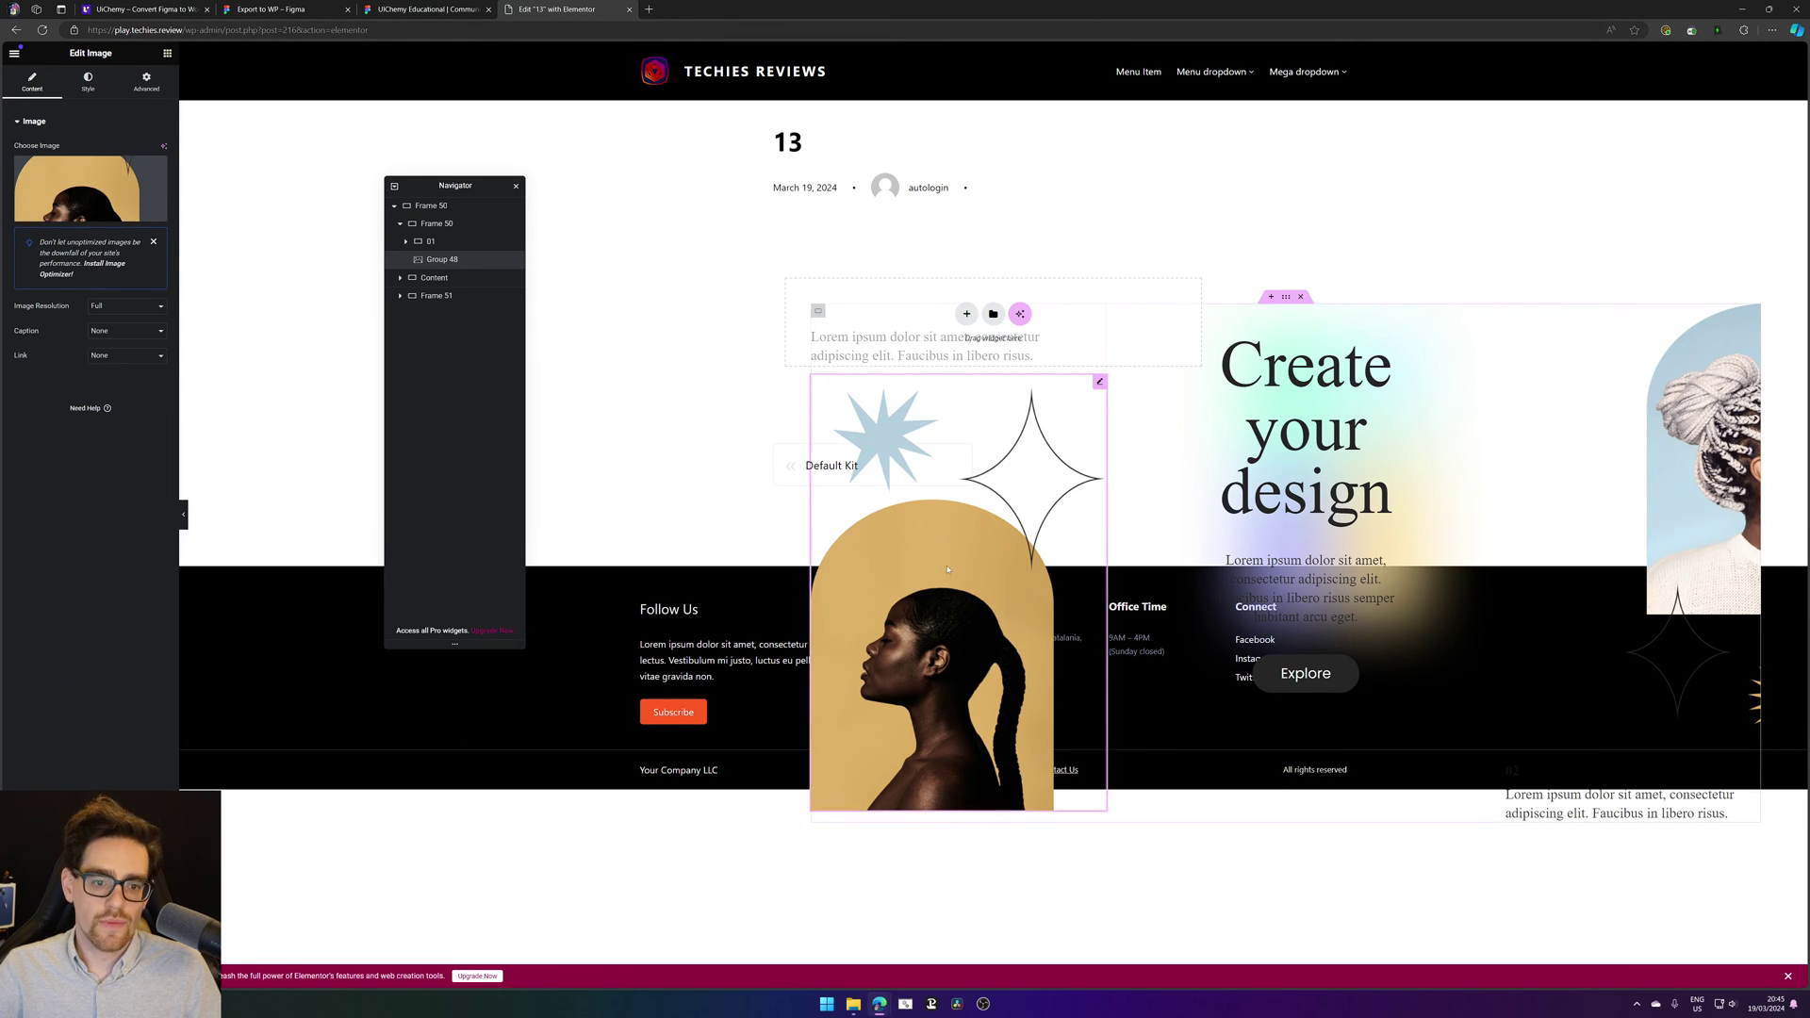
# Step: Check the media file behind the Group 48 image and the layout settings of both Frame 50 containers
pyautogui.click(91, 191)
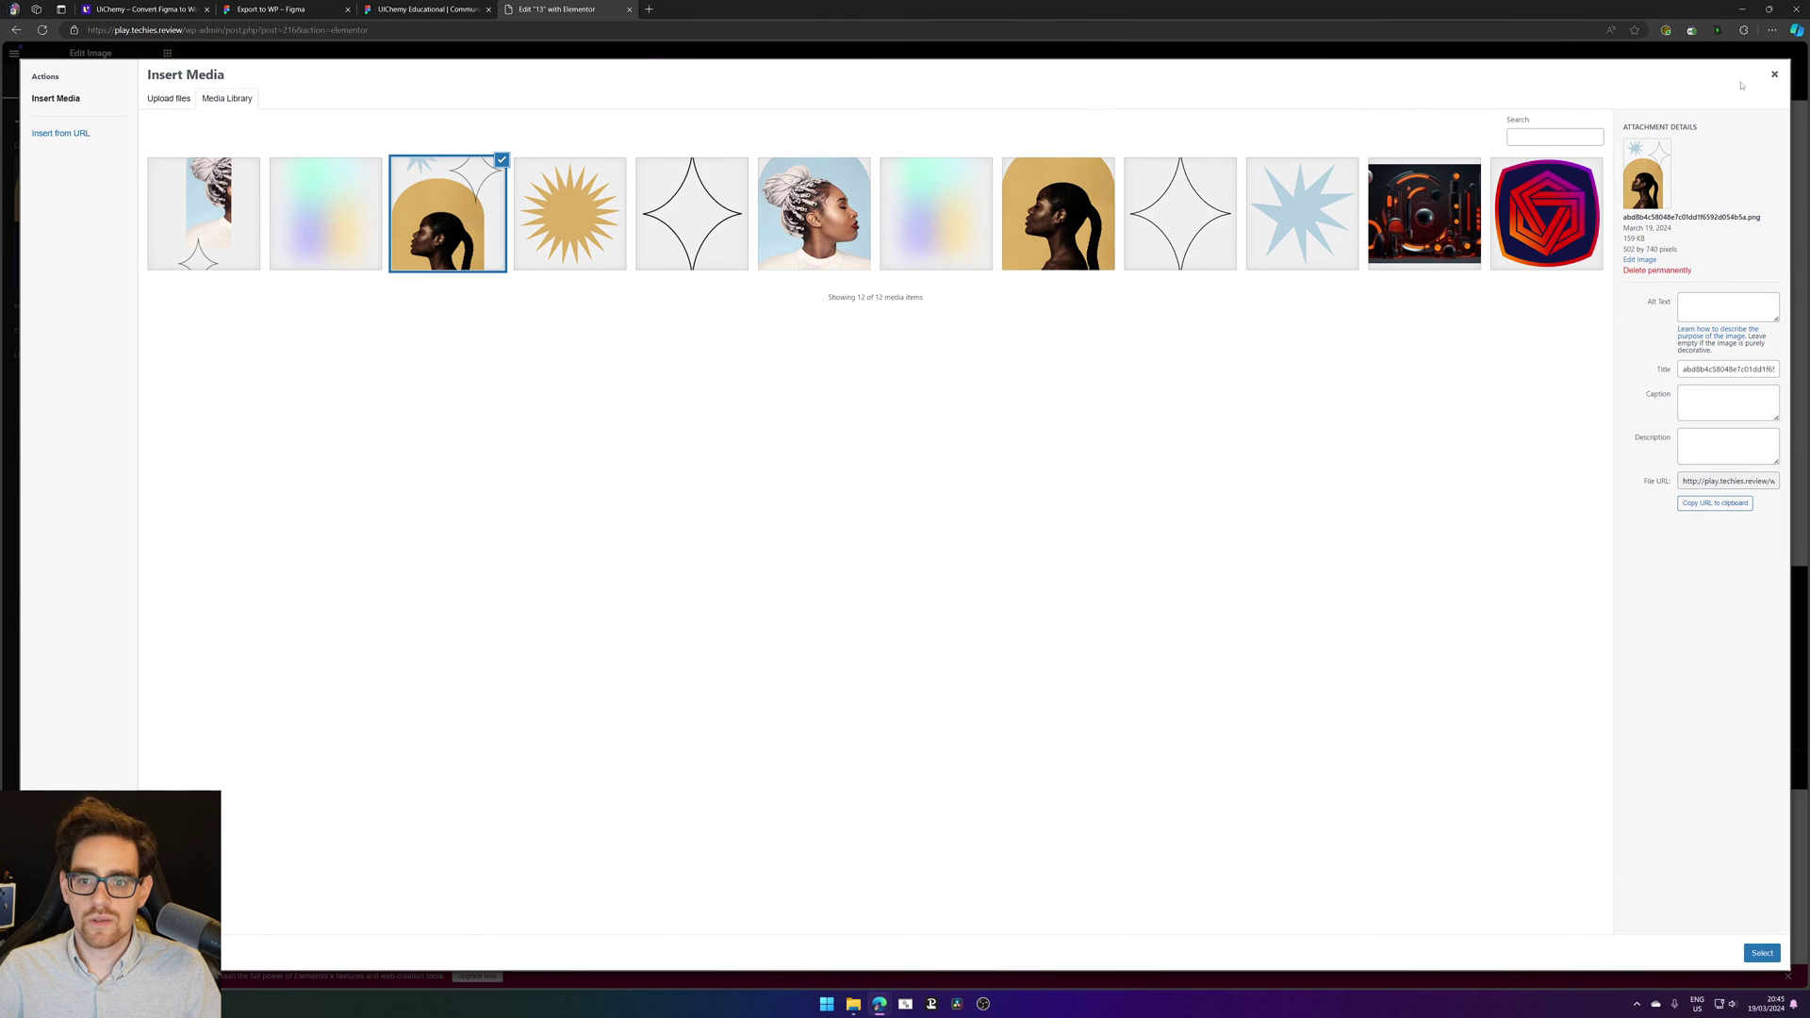
pyautogui.click(1772, 83)
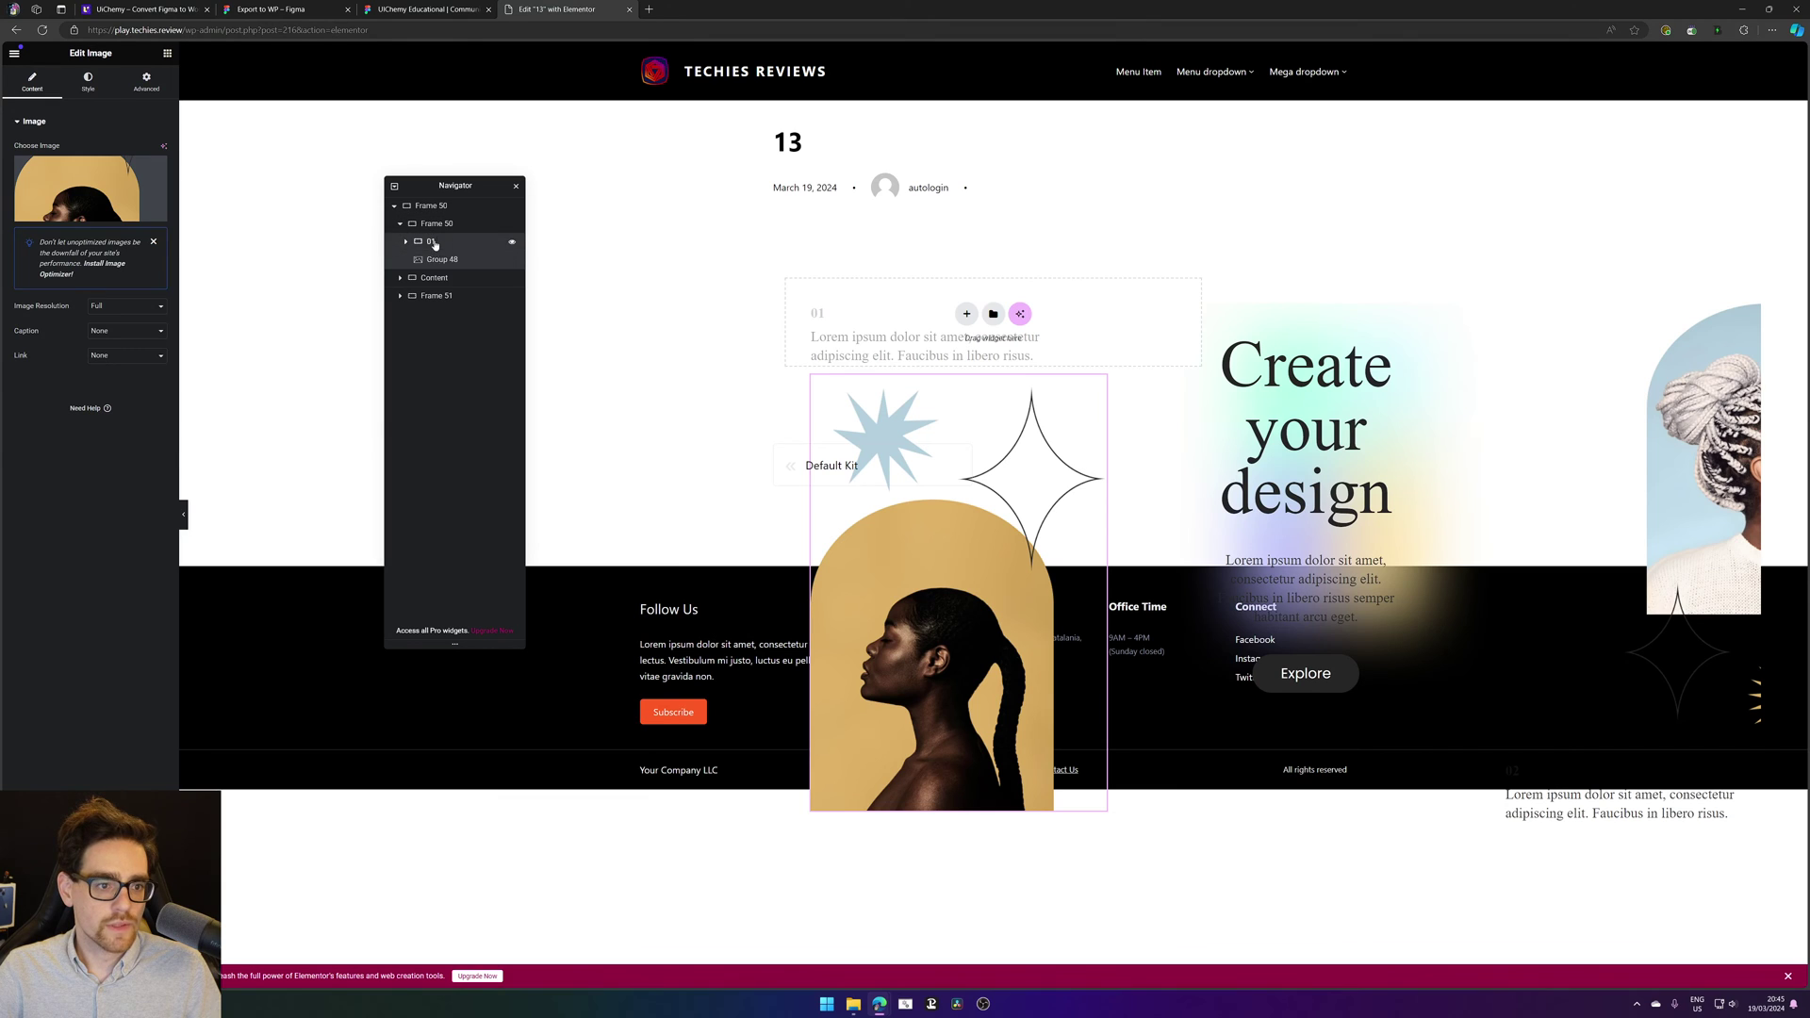
pyautogui.click(454, 213)
pyautogui.click(453, 224)
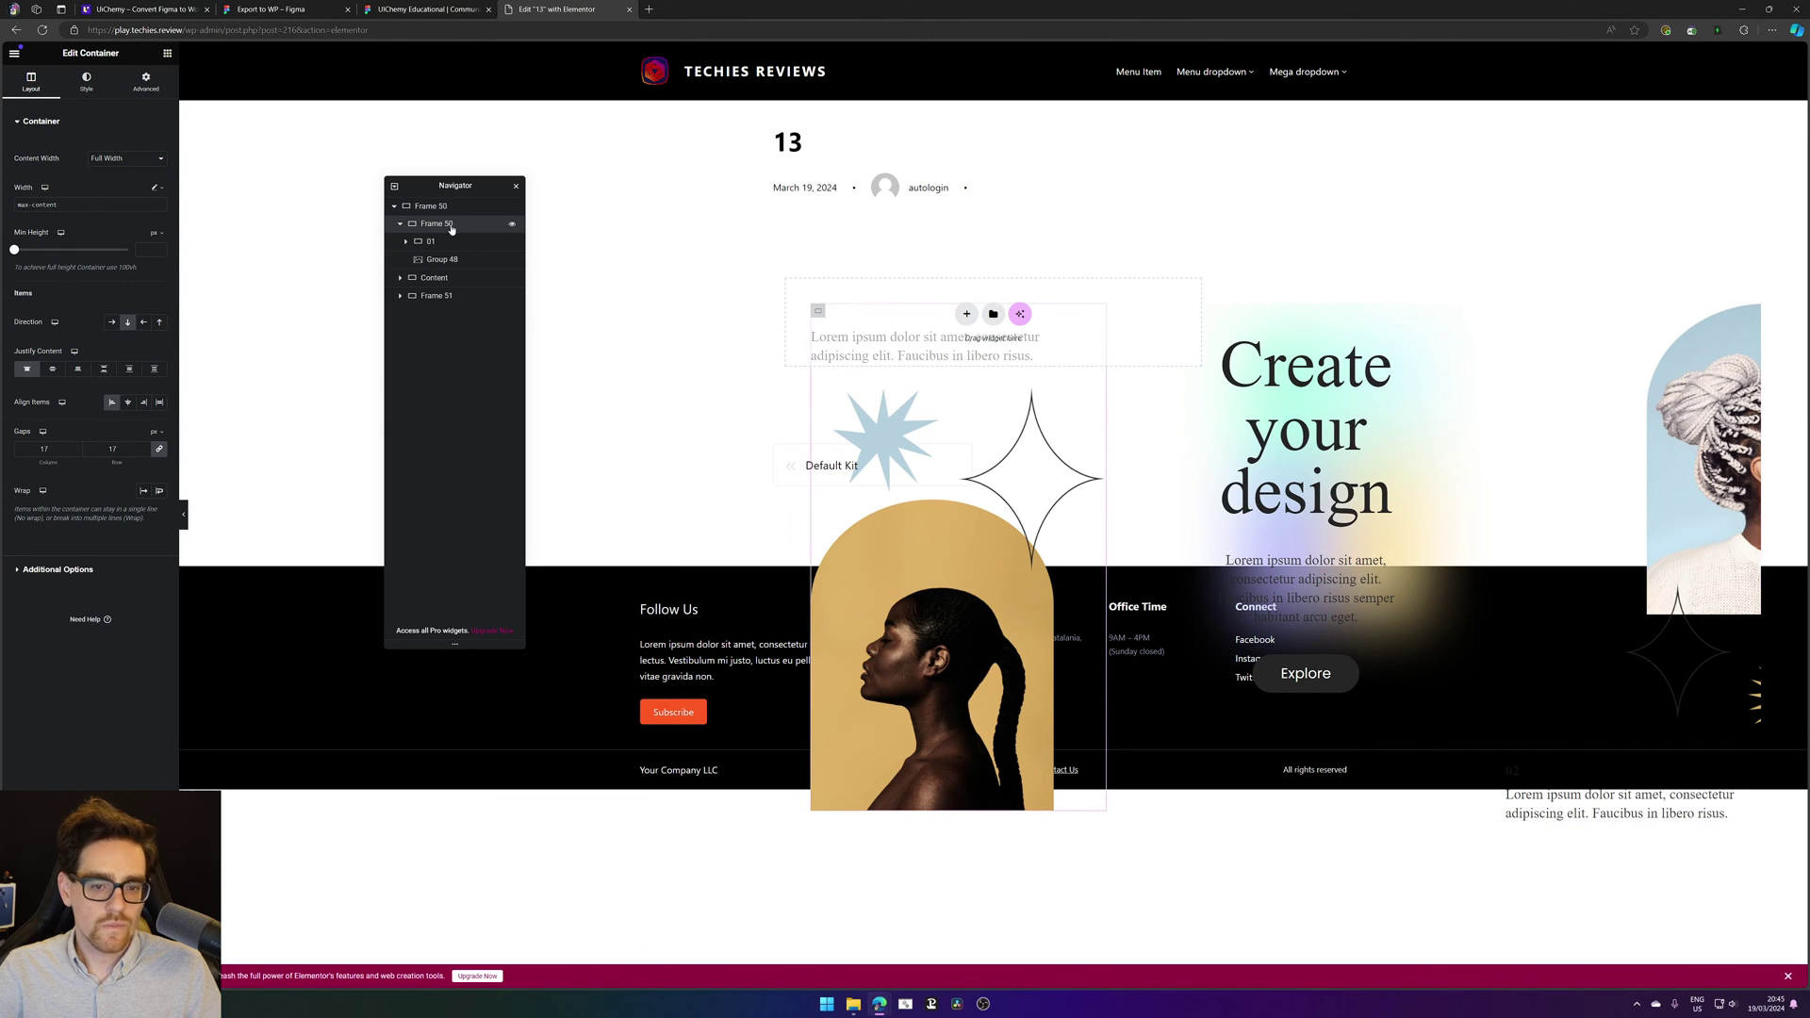
pyautogui.click(454, 209)
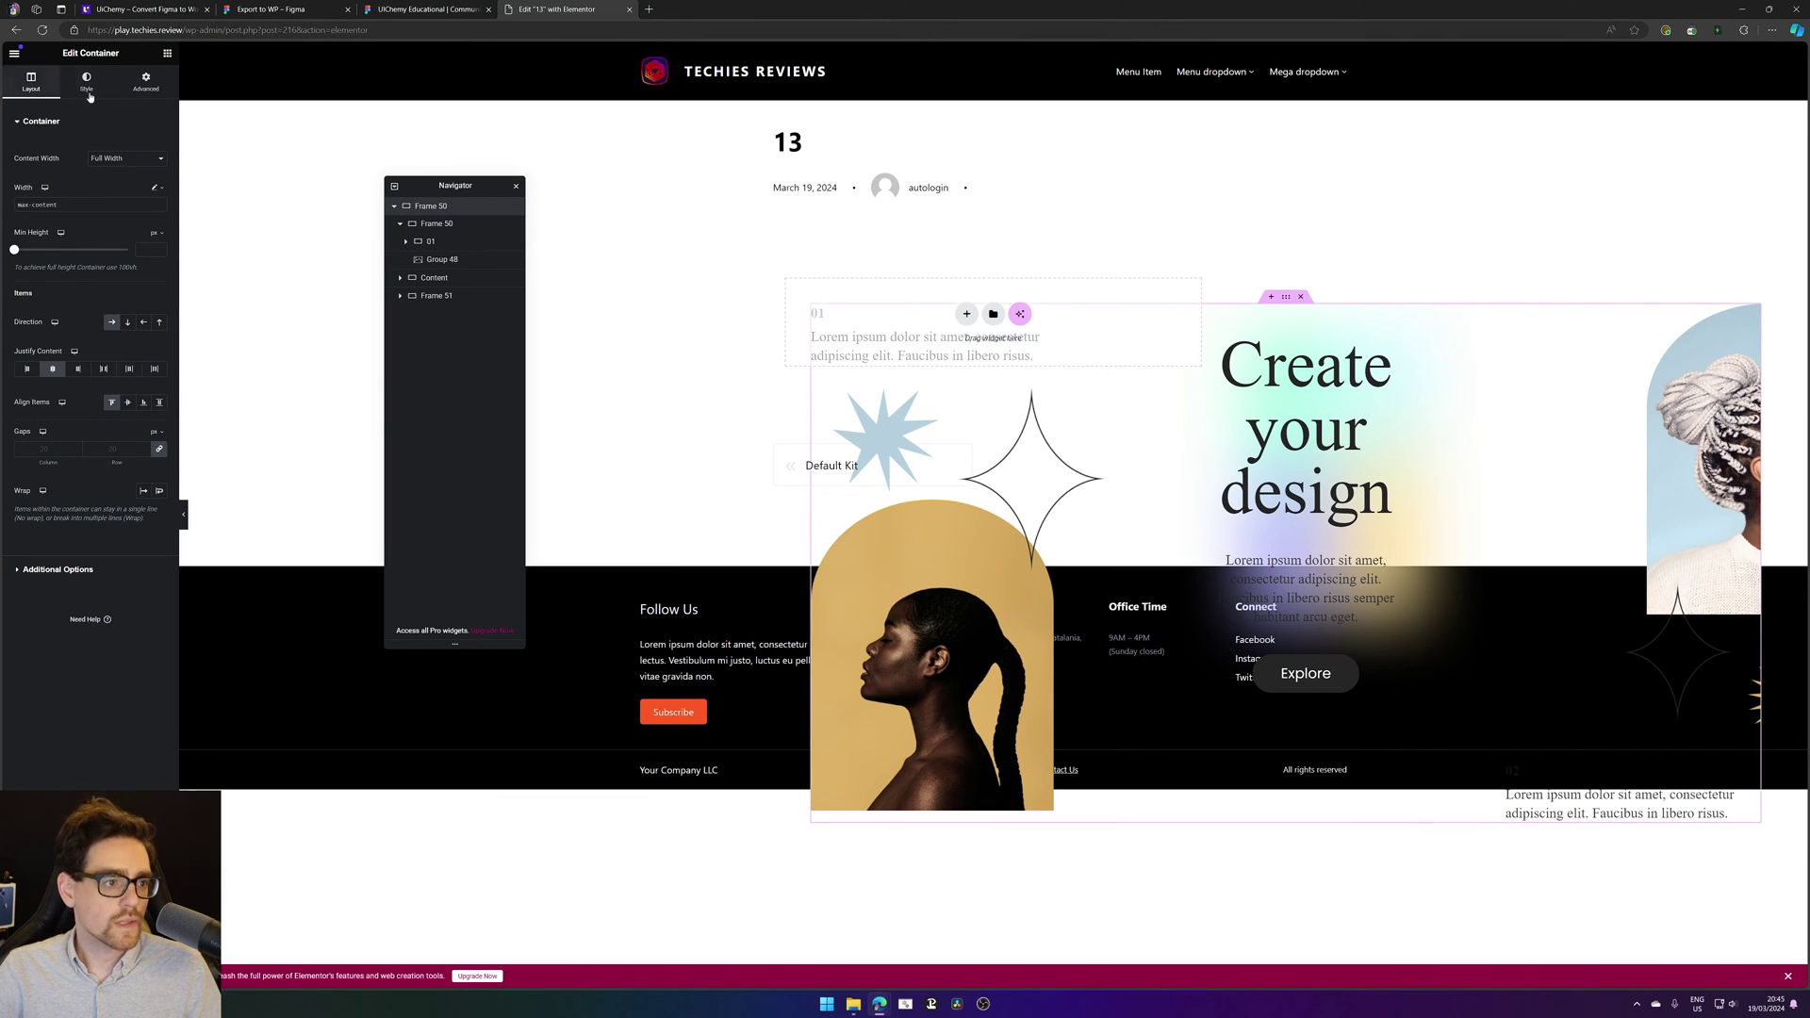
# Step: Set the page layout of template 13 to Elementor Canvas in the page settings
pyautogui.click(14, 53)
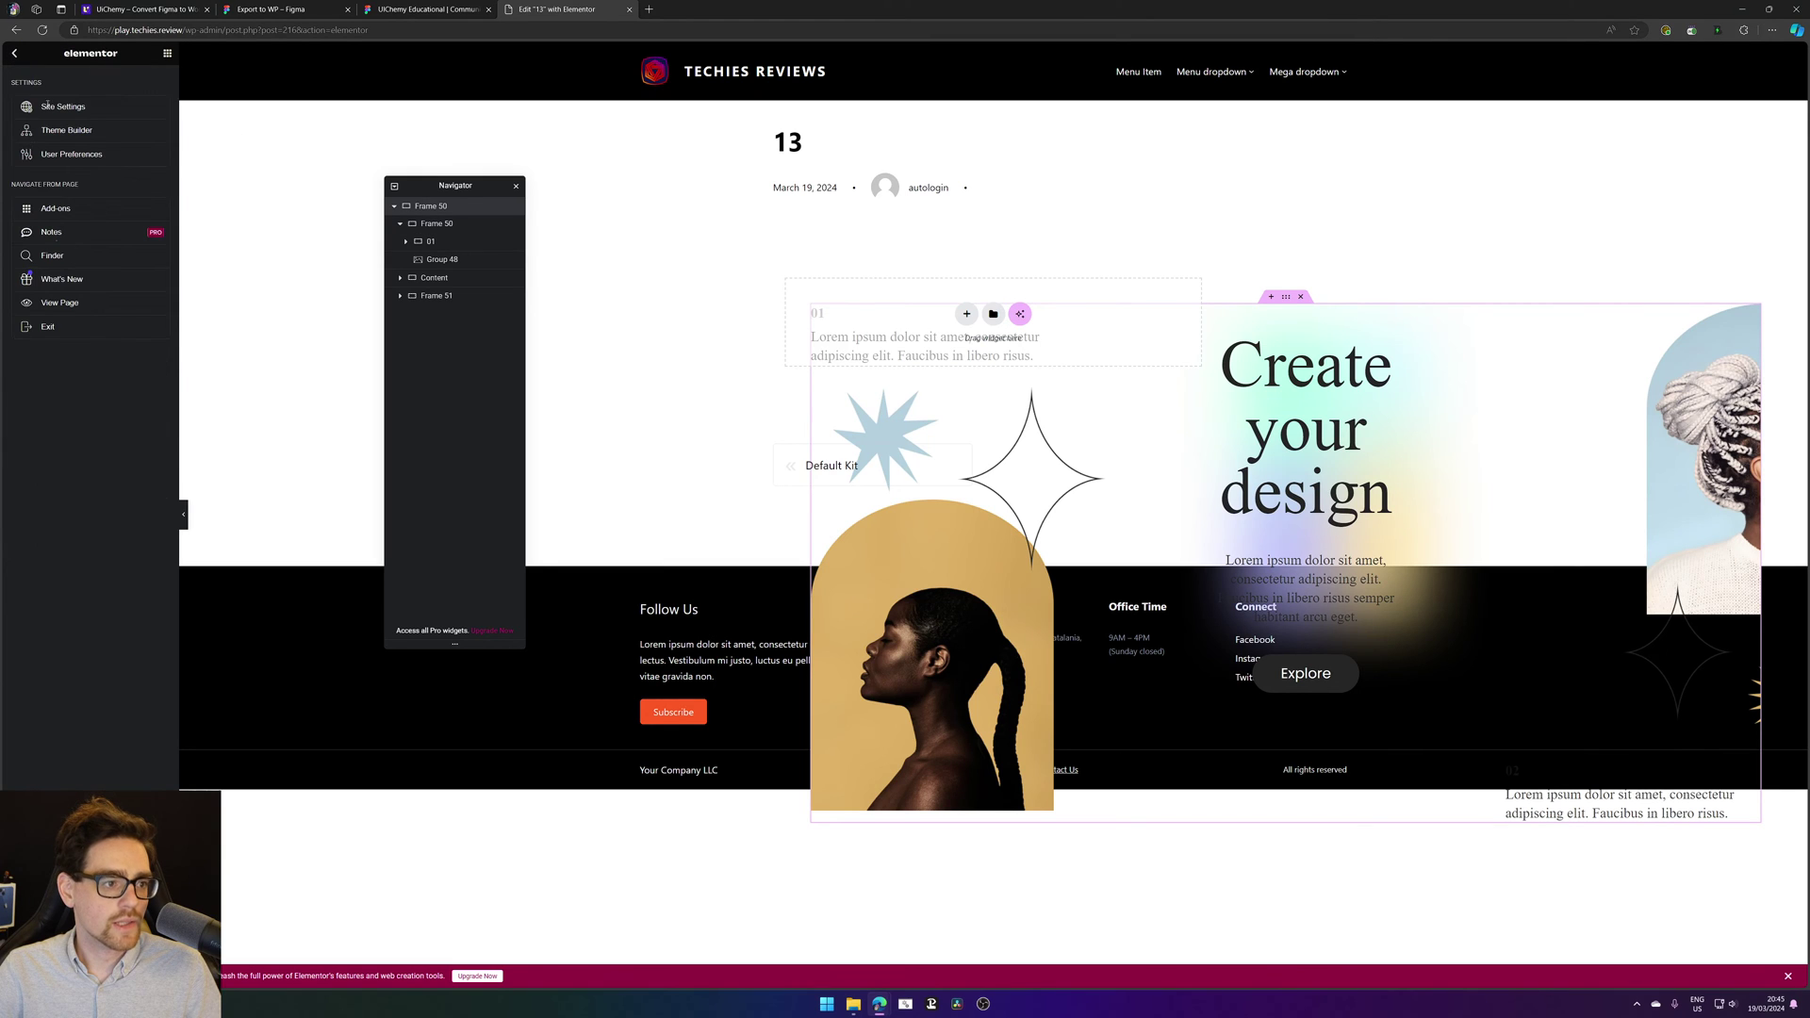
pyautogui.click(14, 976)
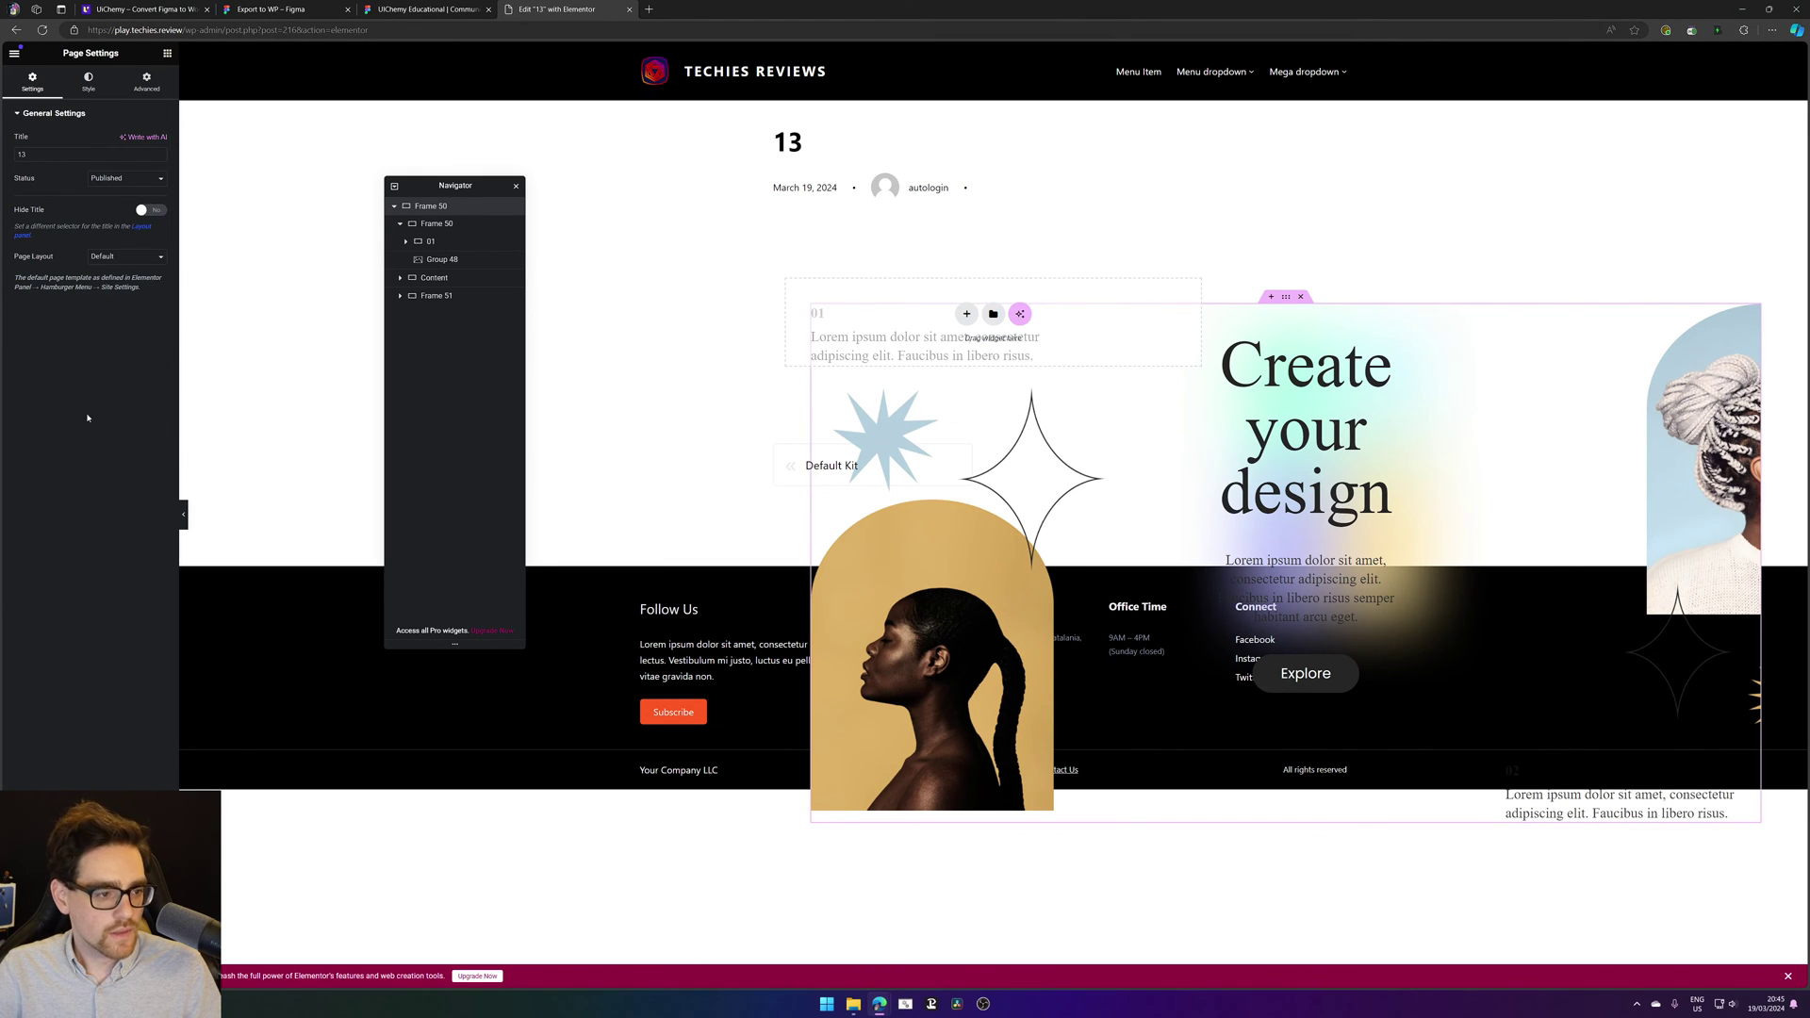
pyautogui.hotkey('ctrl', '+')
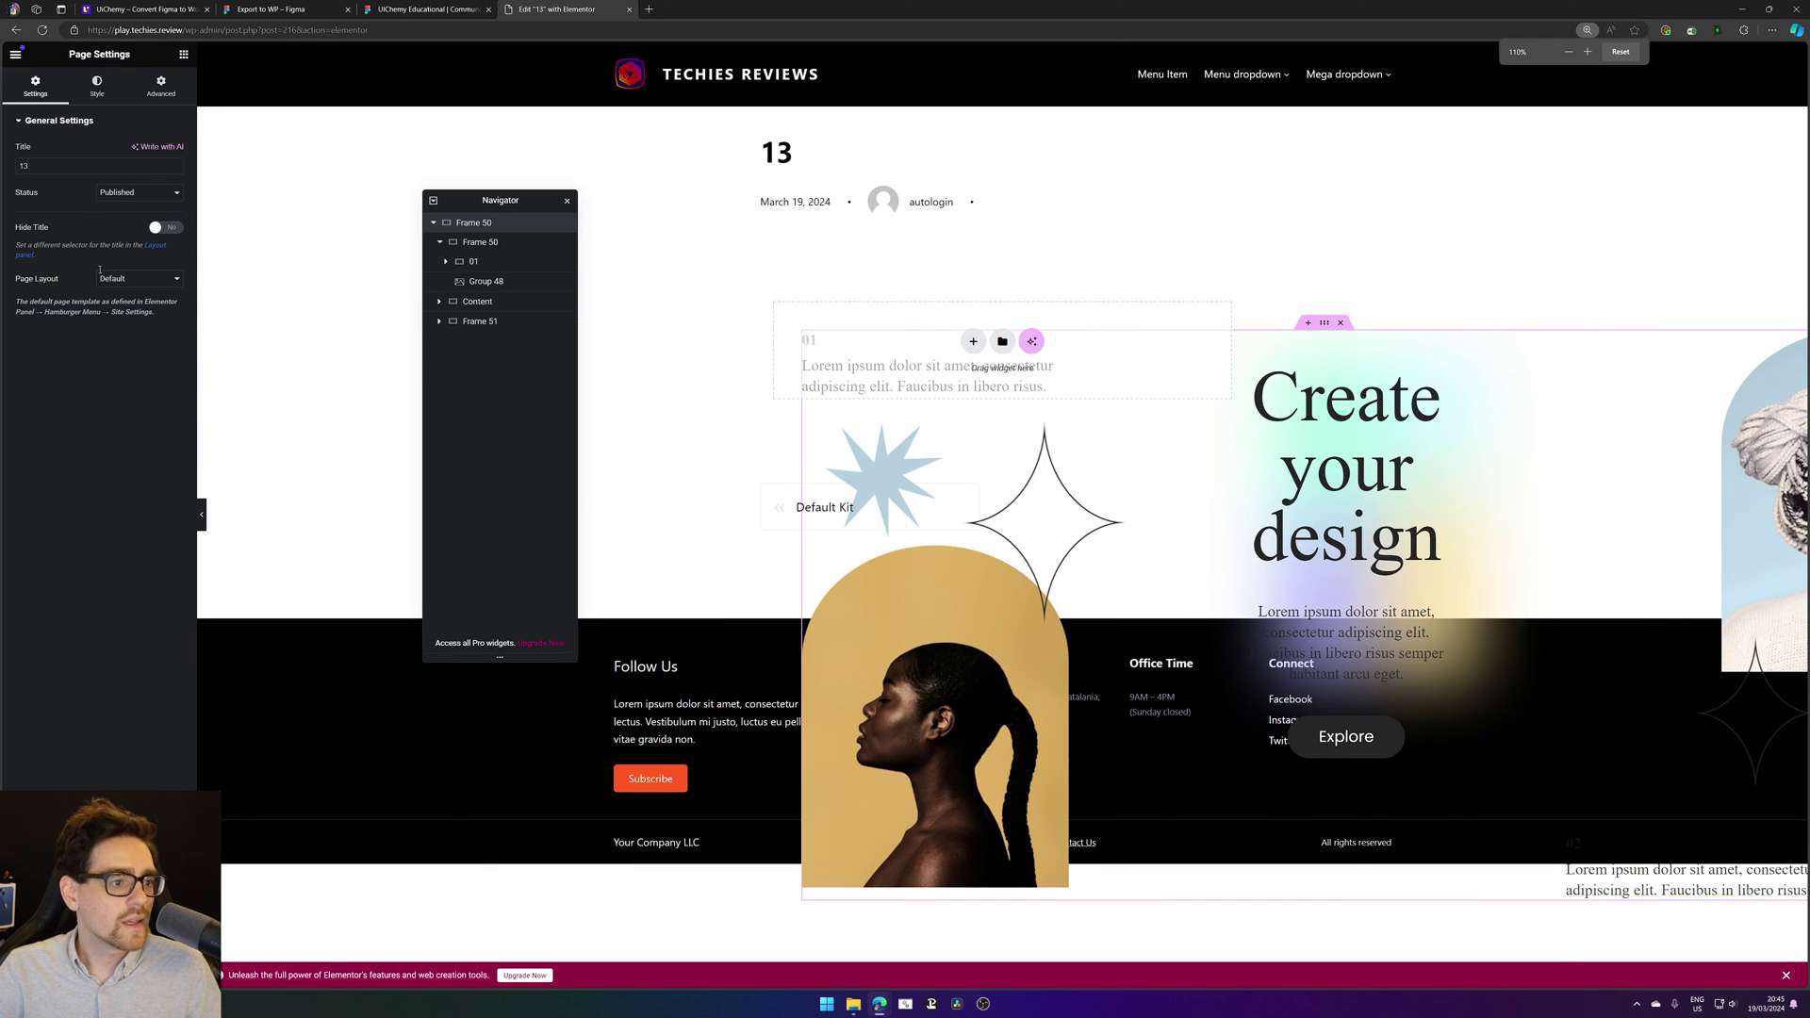
pyautogui.click(118, 278)
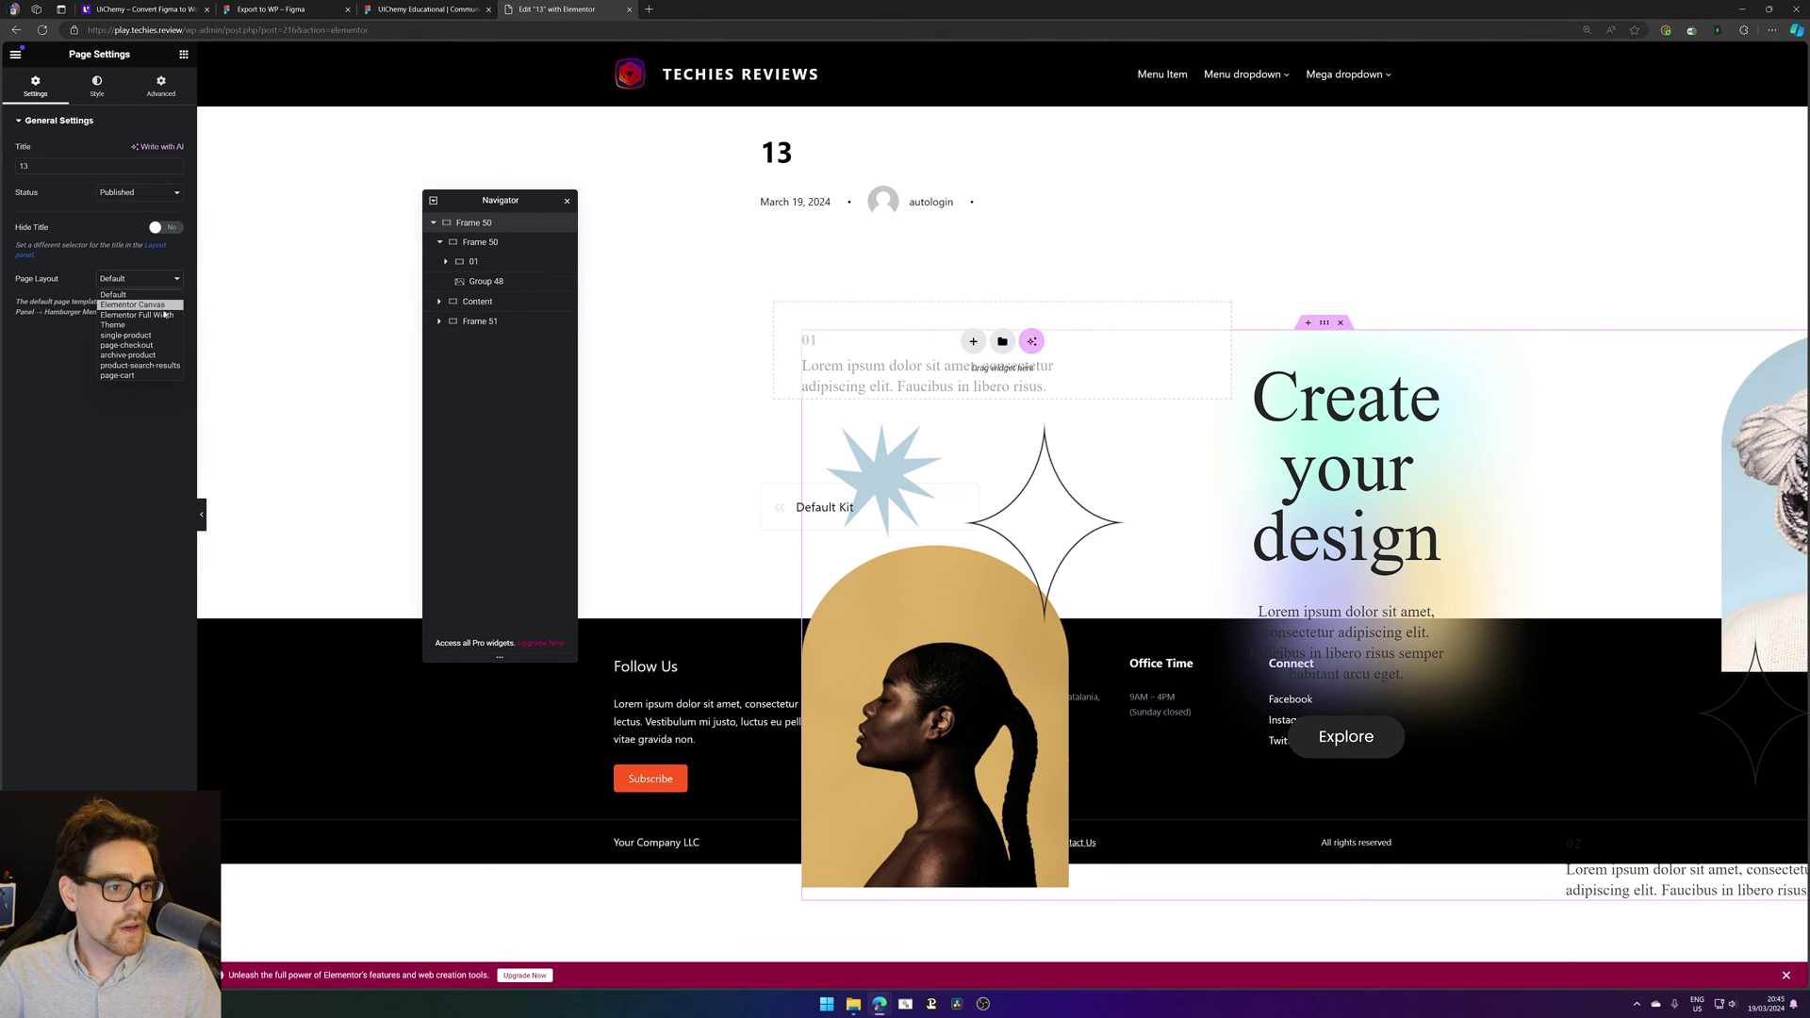
pyautogui.click(132, 305)
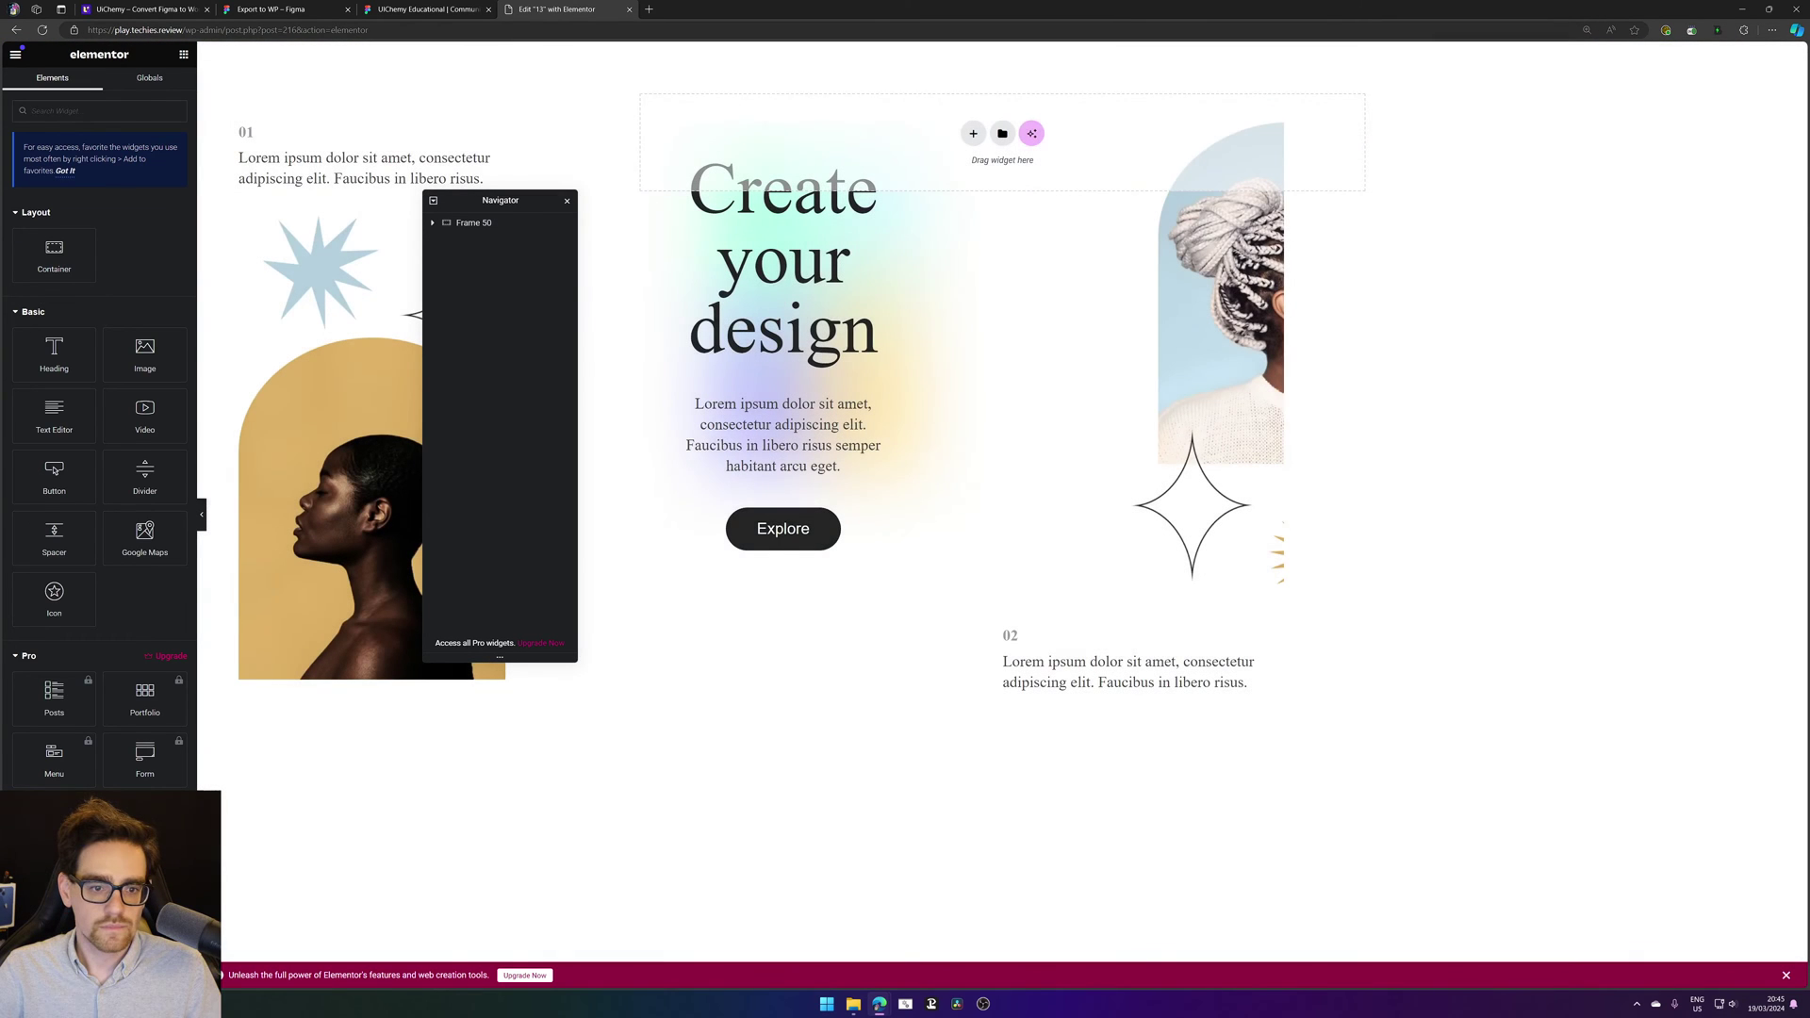
# Step: Move the Navigator clear of the design and check the width setting of the outer Frame 50 container
pyautogui.click(775, 207)
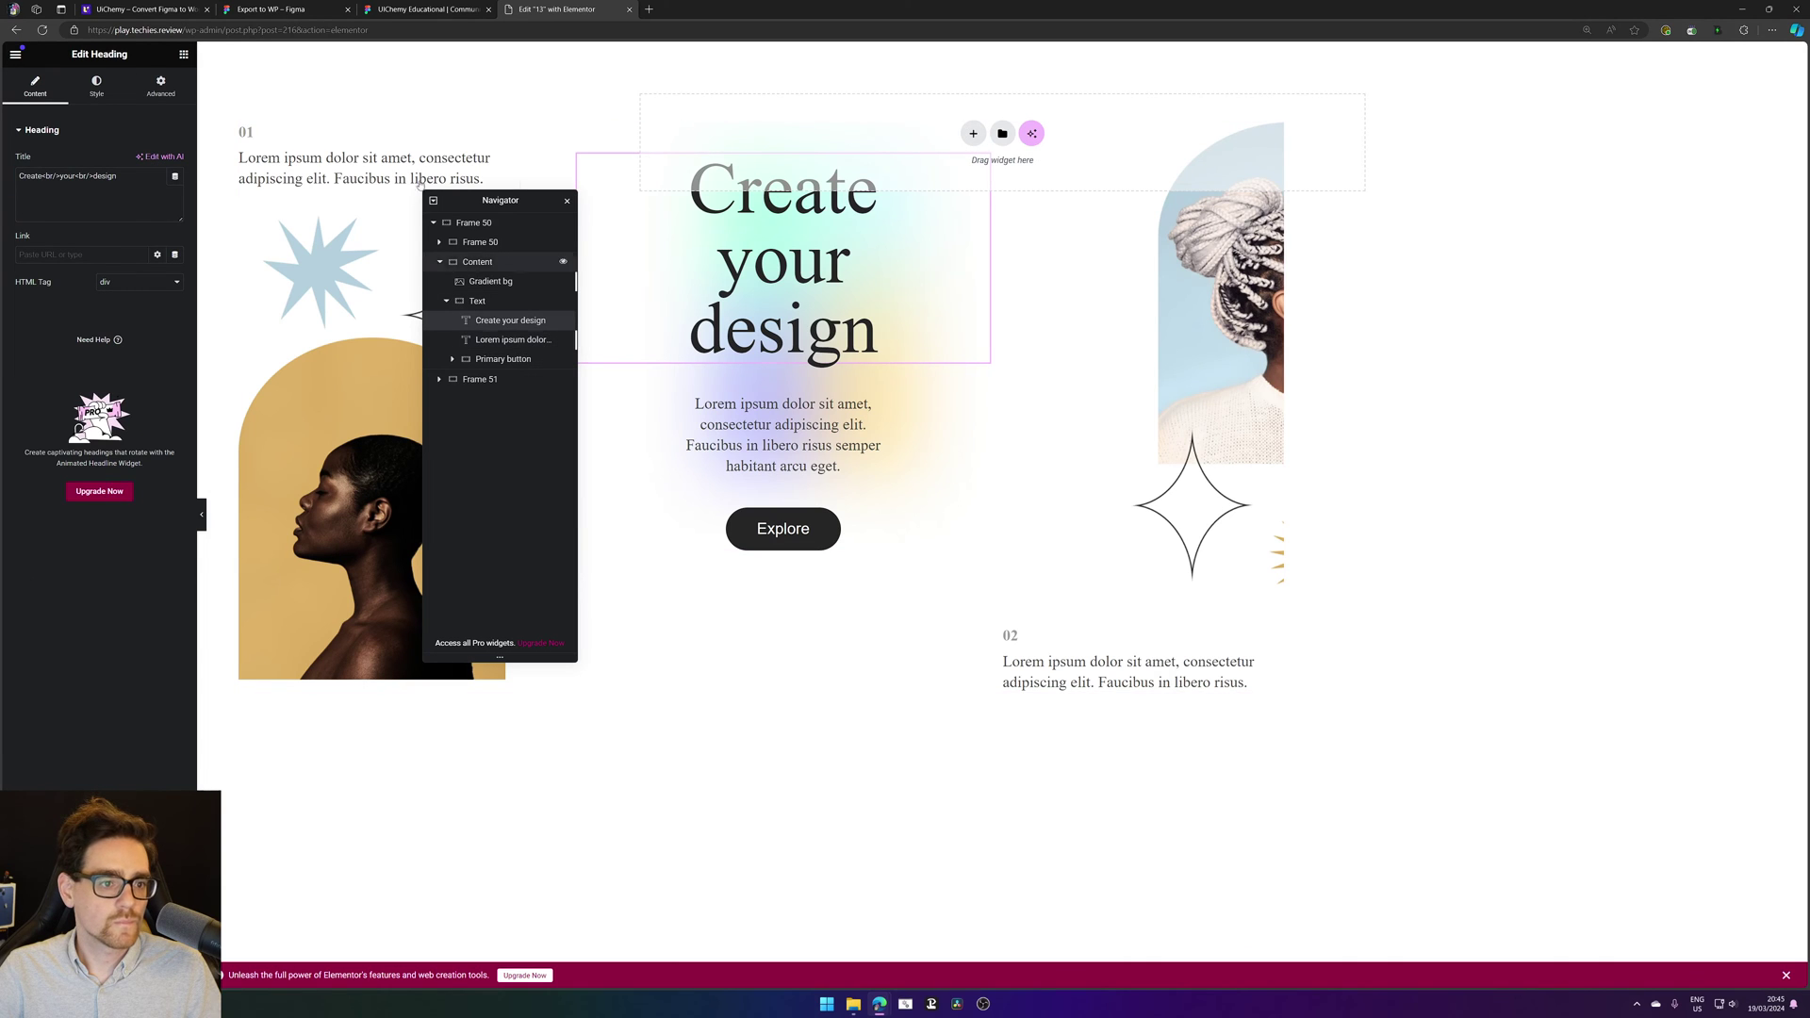
pyautogui.moveTo(525, 219); pyautogui.dragTo(1662, 194)
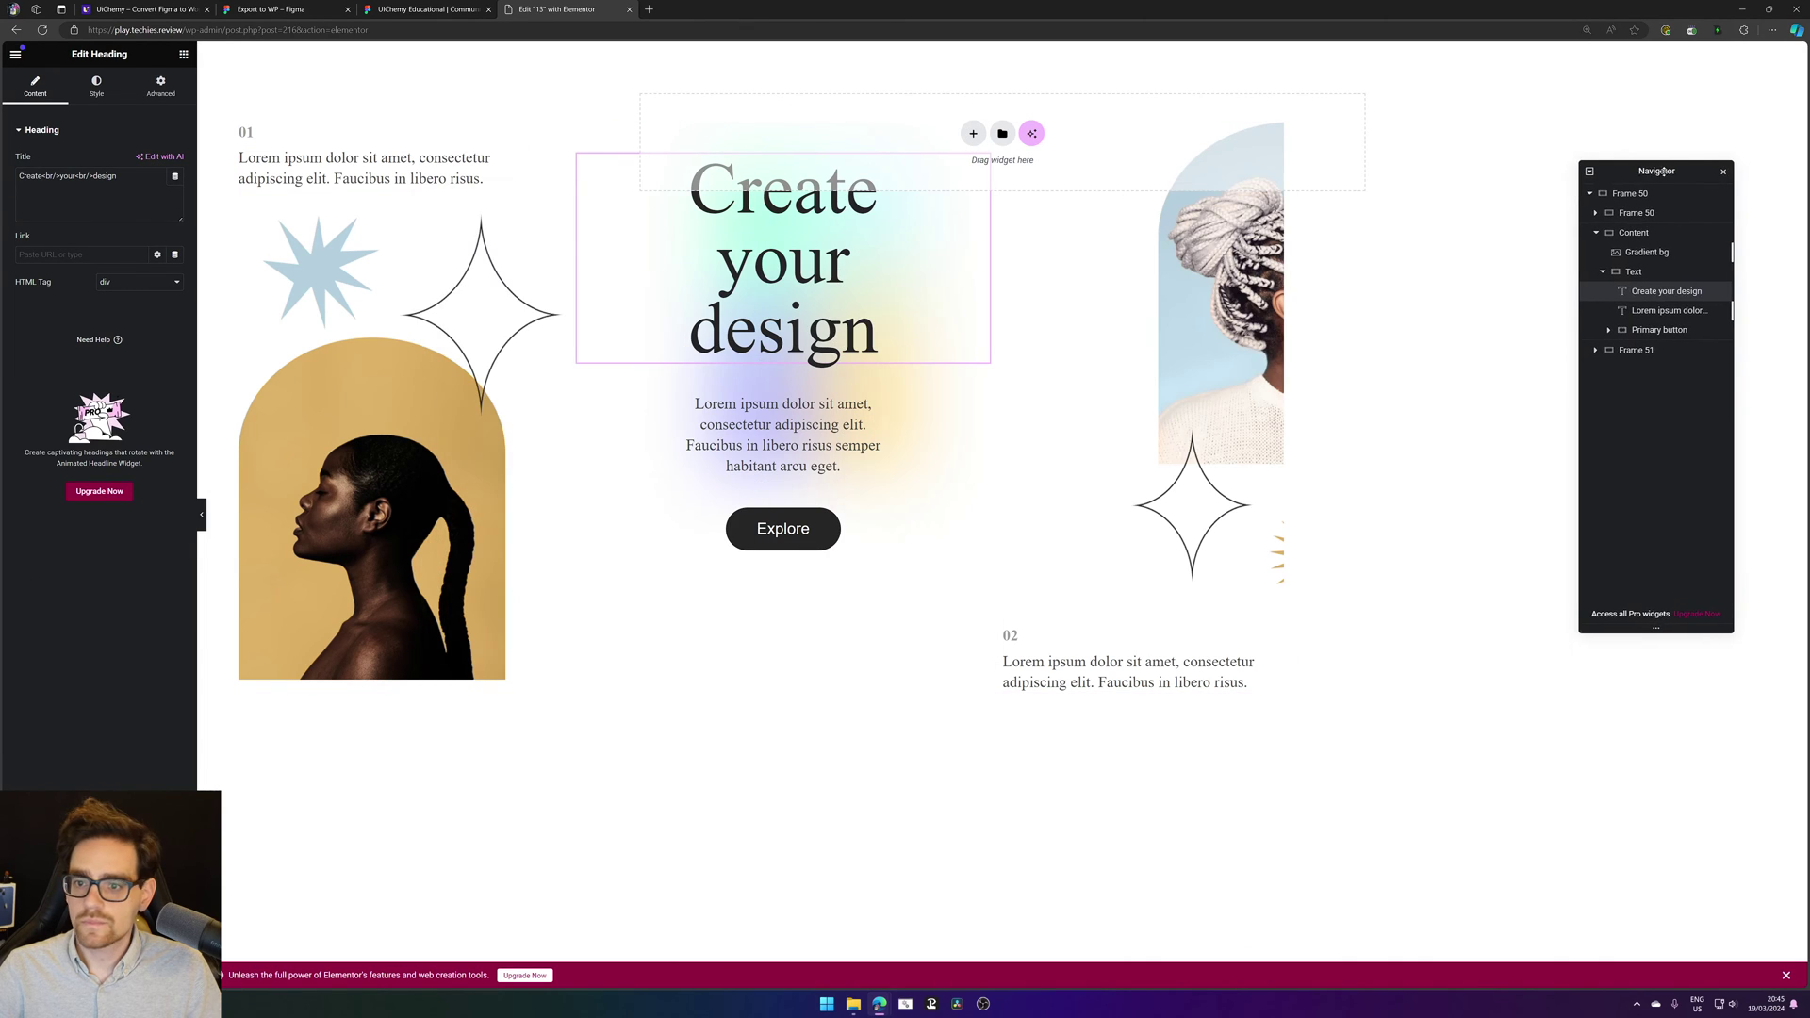
pyautogui.click(1622, 197)
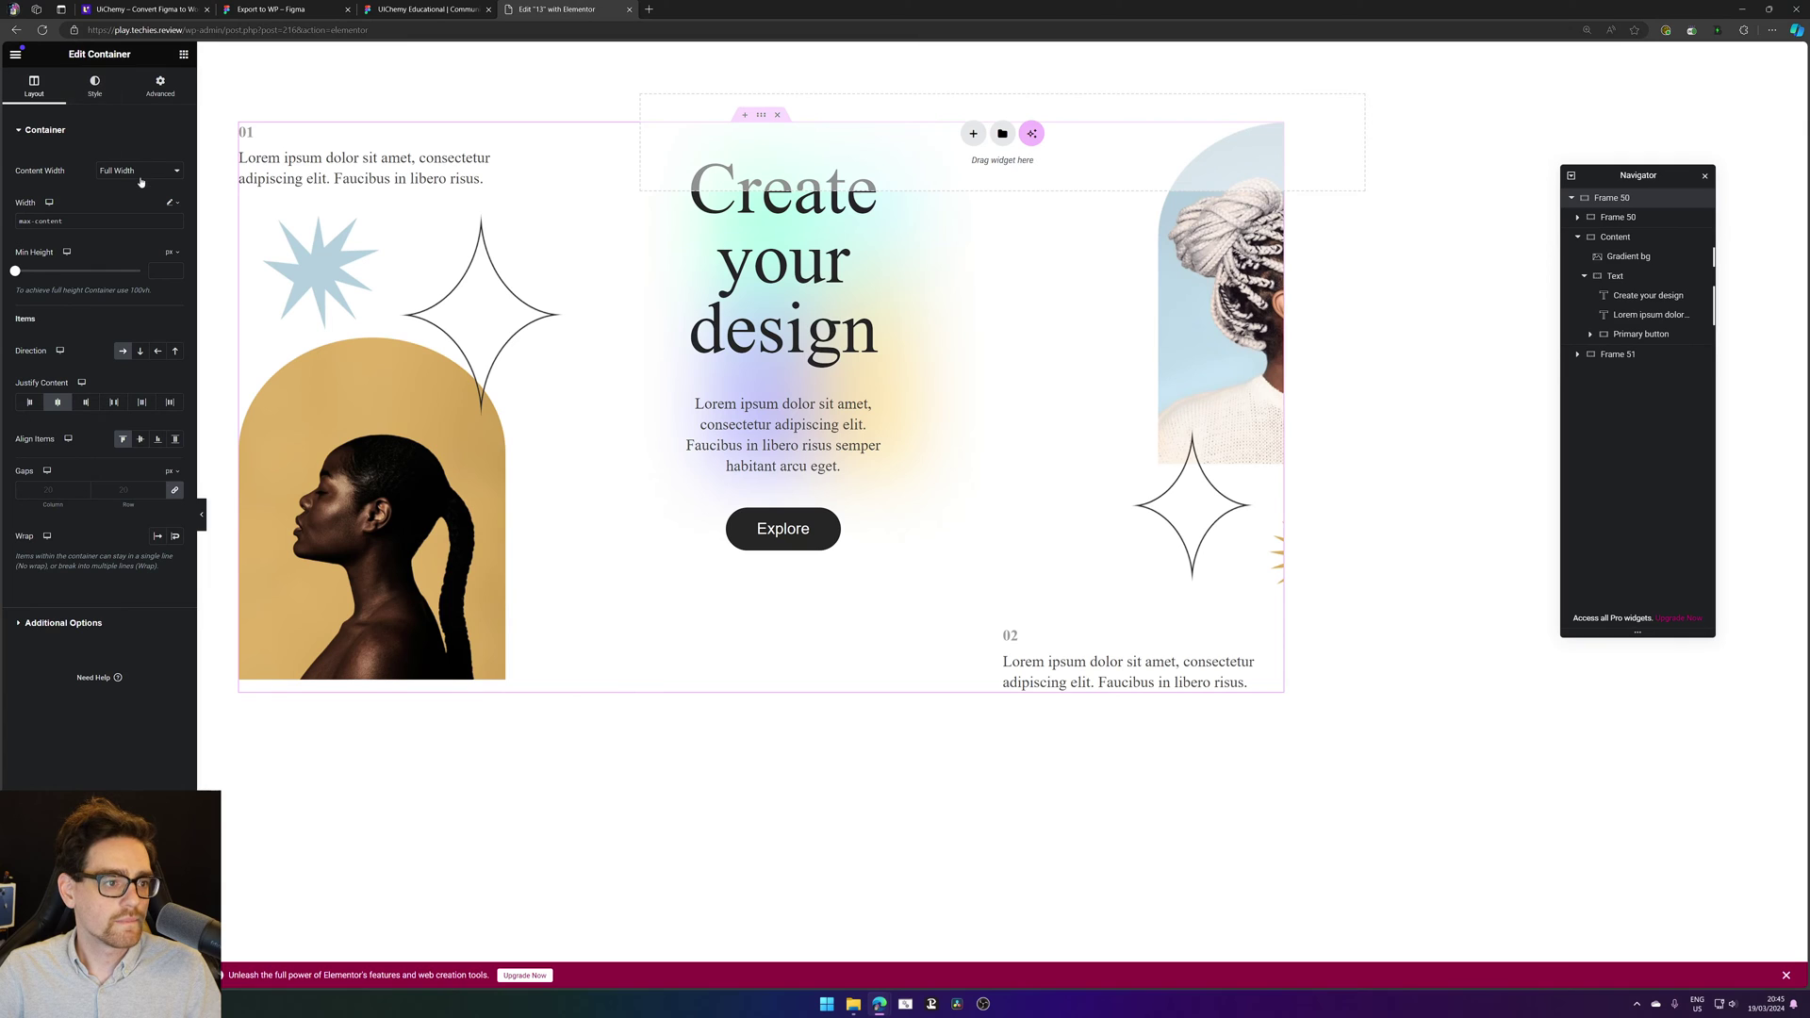
pyautogui.doubleClick(37, 223)
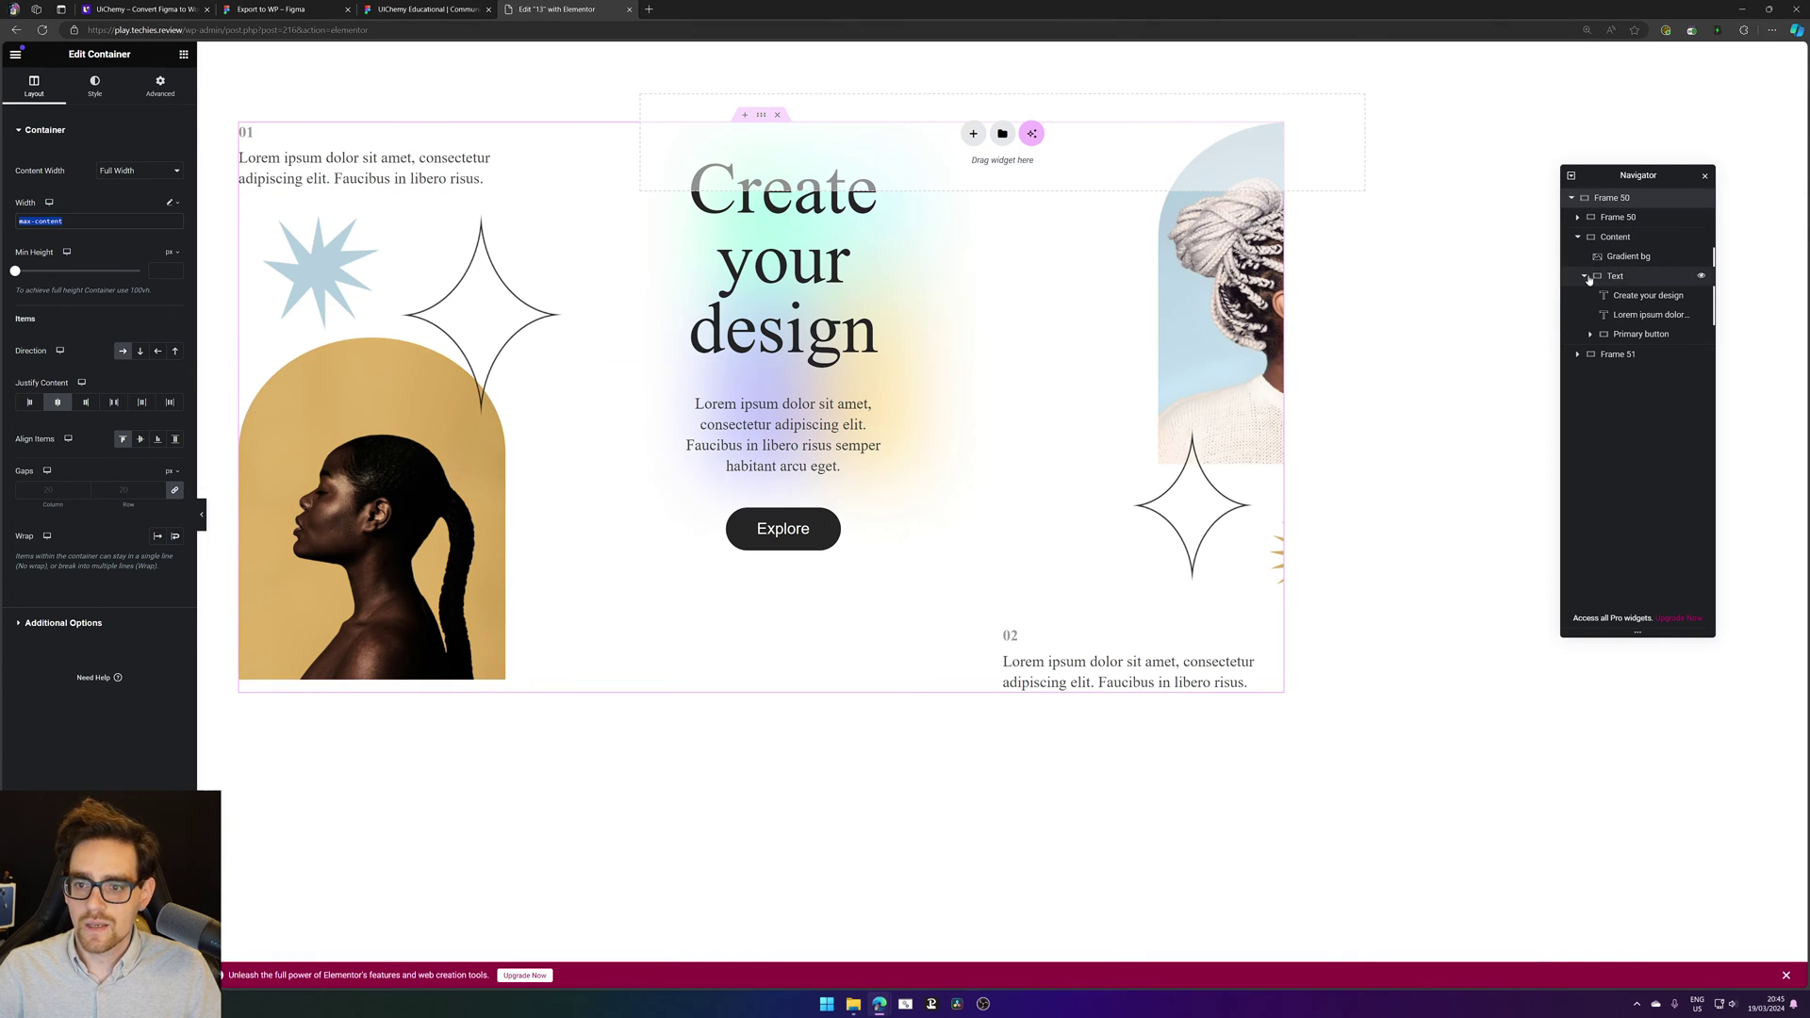
# Step: Inspect the Gradient bg image and the Content container's style and layout settings
pyautogui.click(1622, 262)
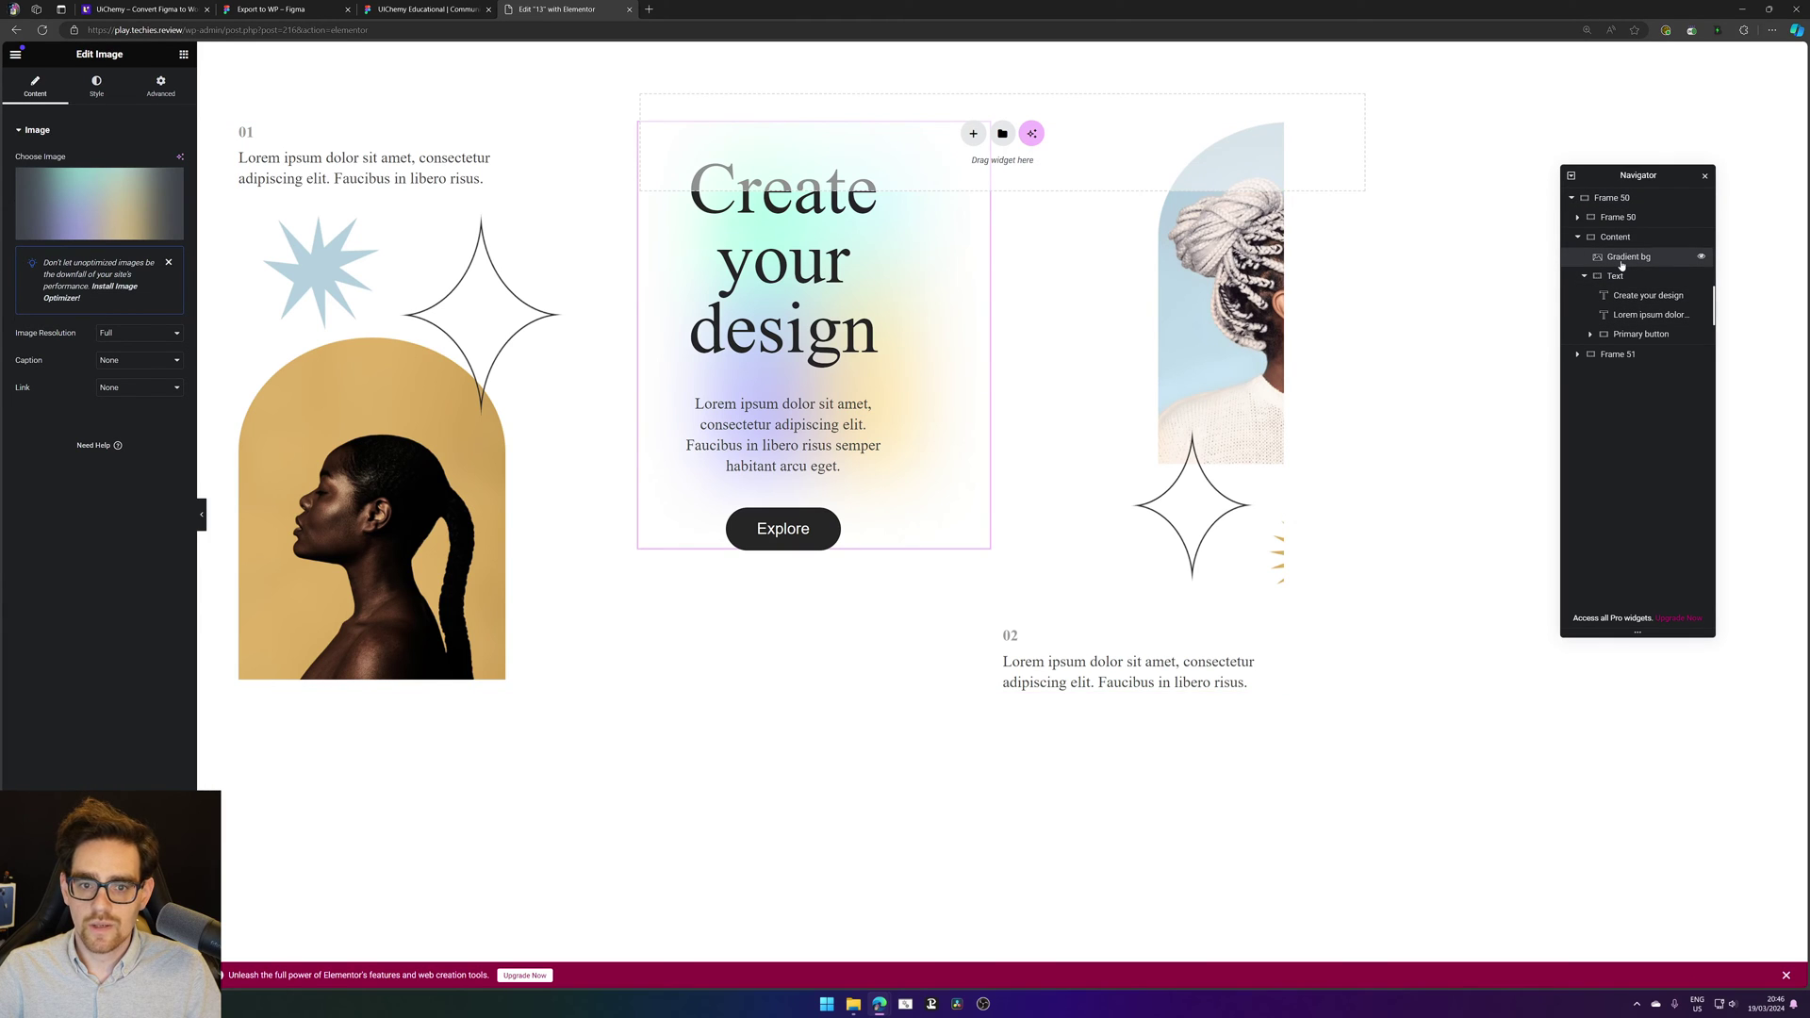
pyautogui.click(1643, 238)
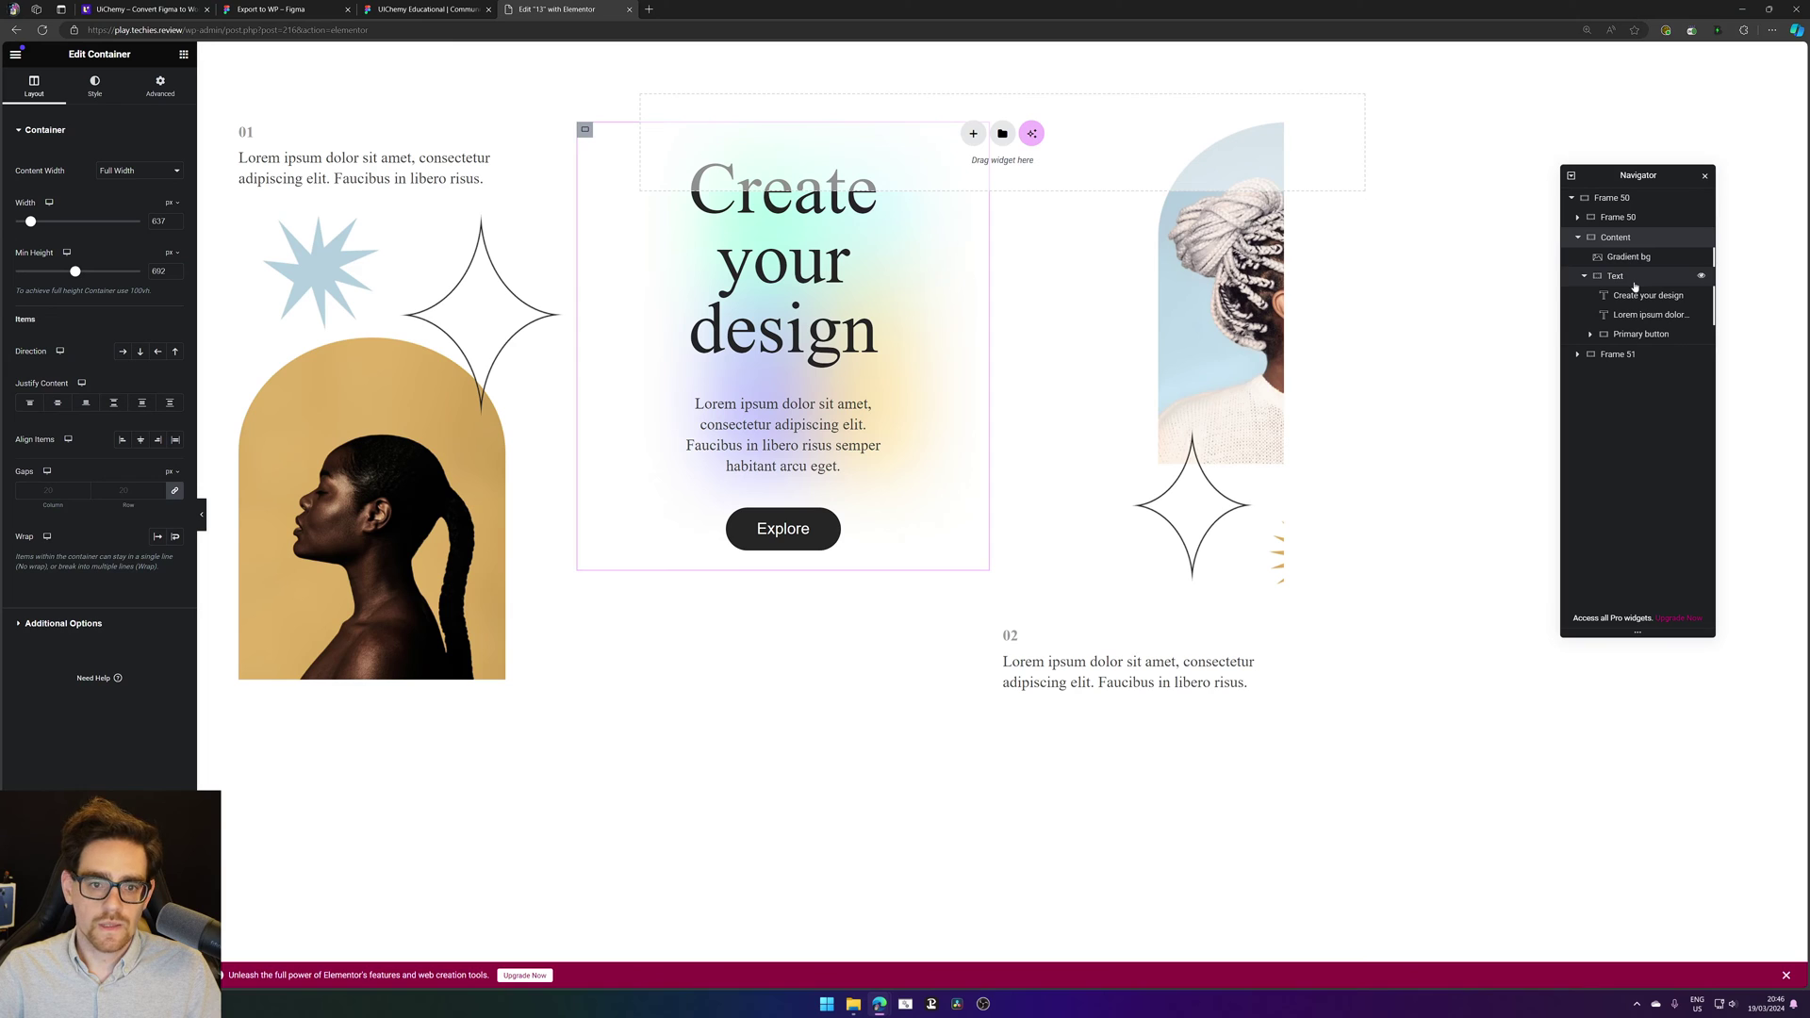
pyautogui.click(93, 94)
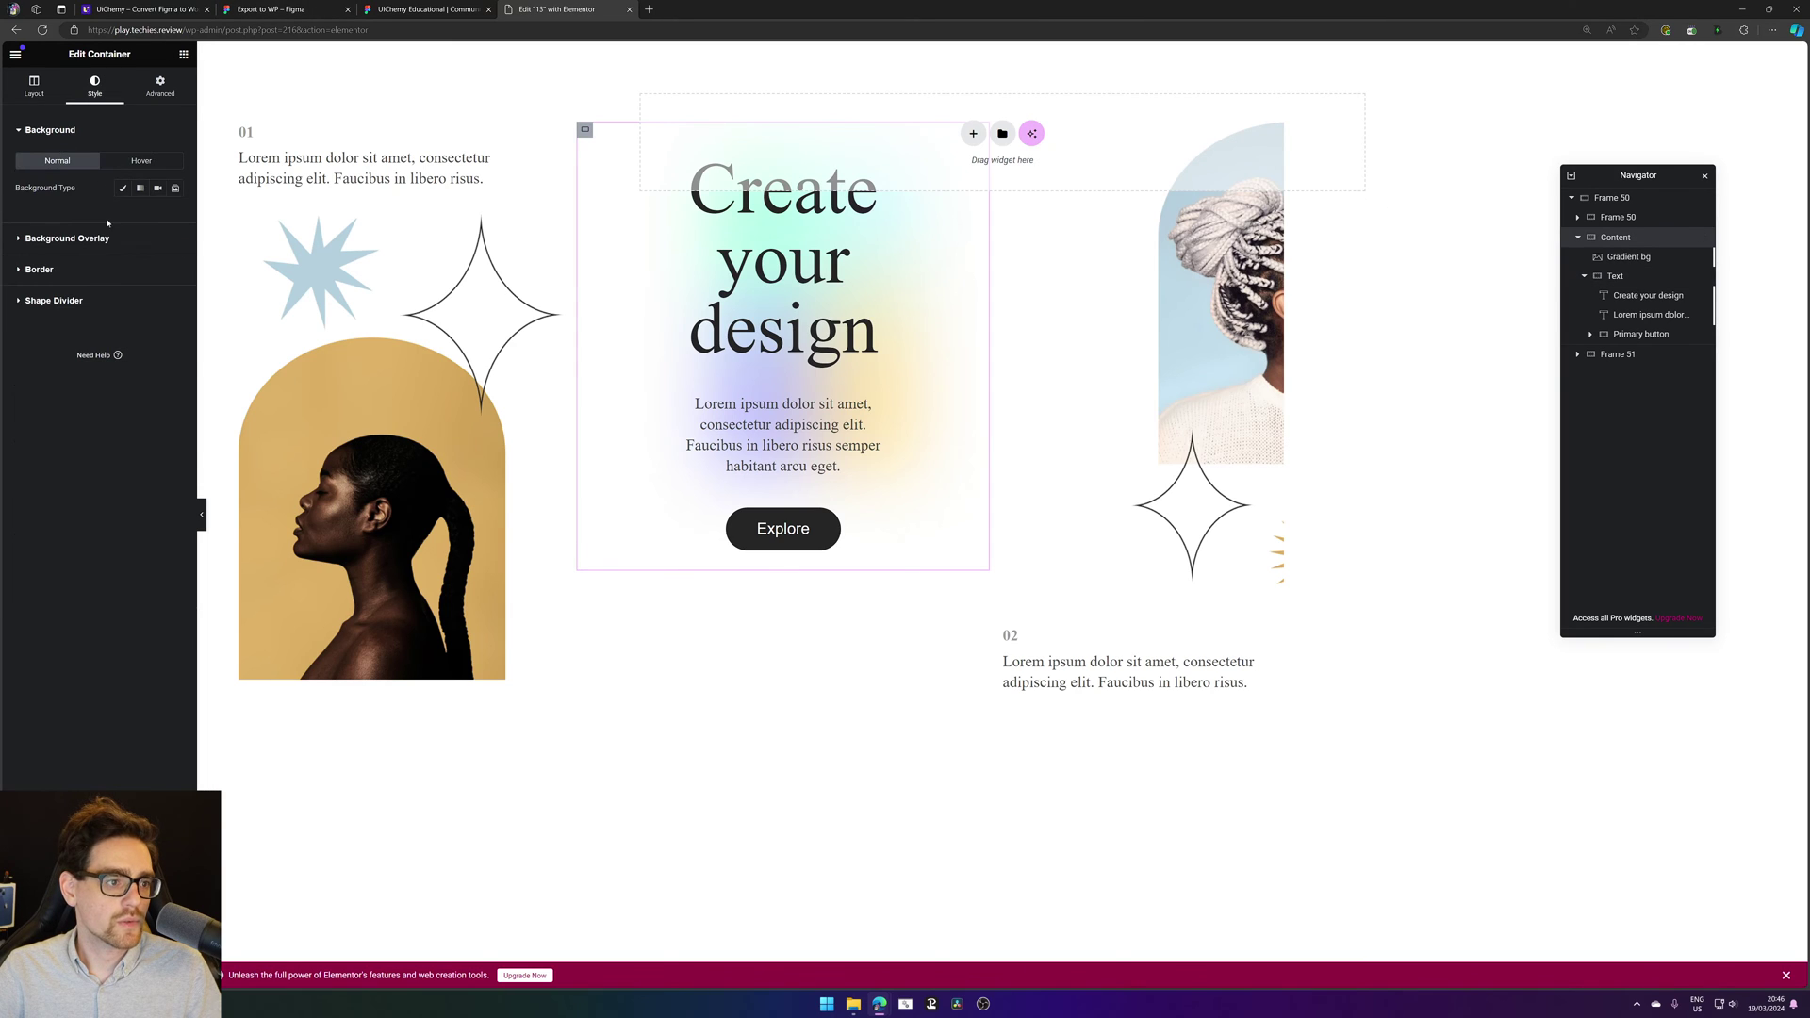
pyautogui.click(45, 93)
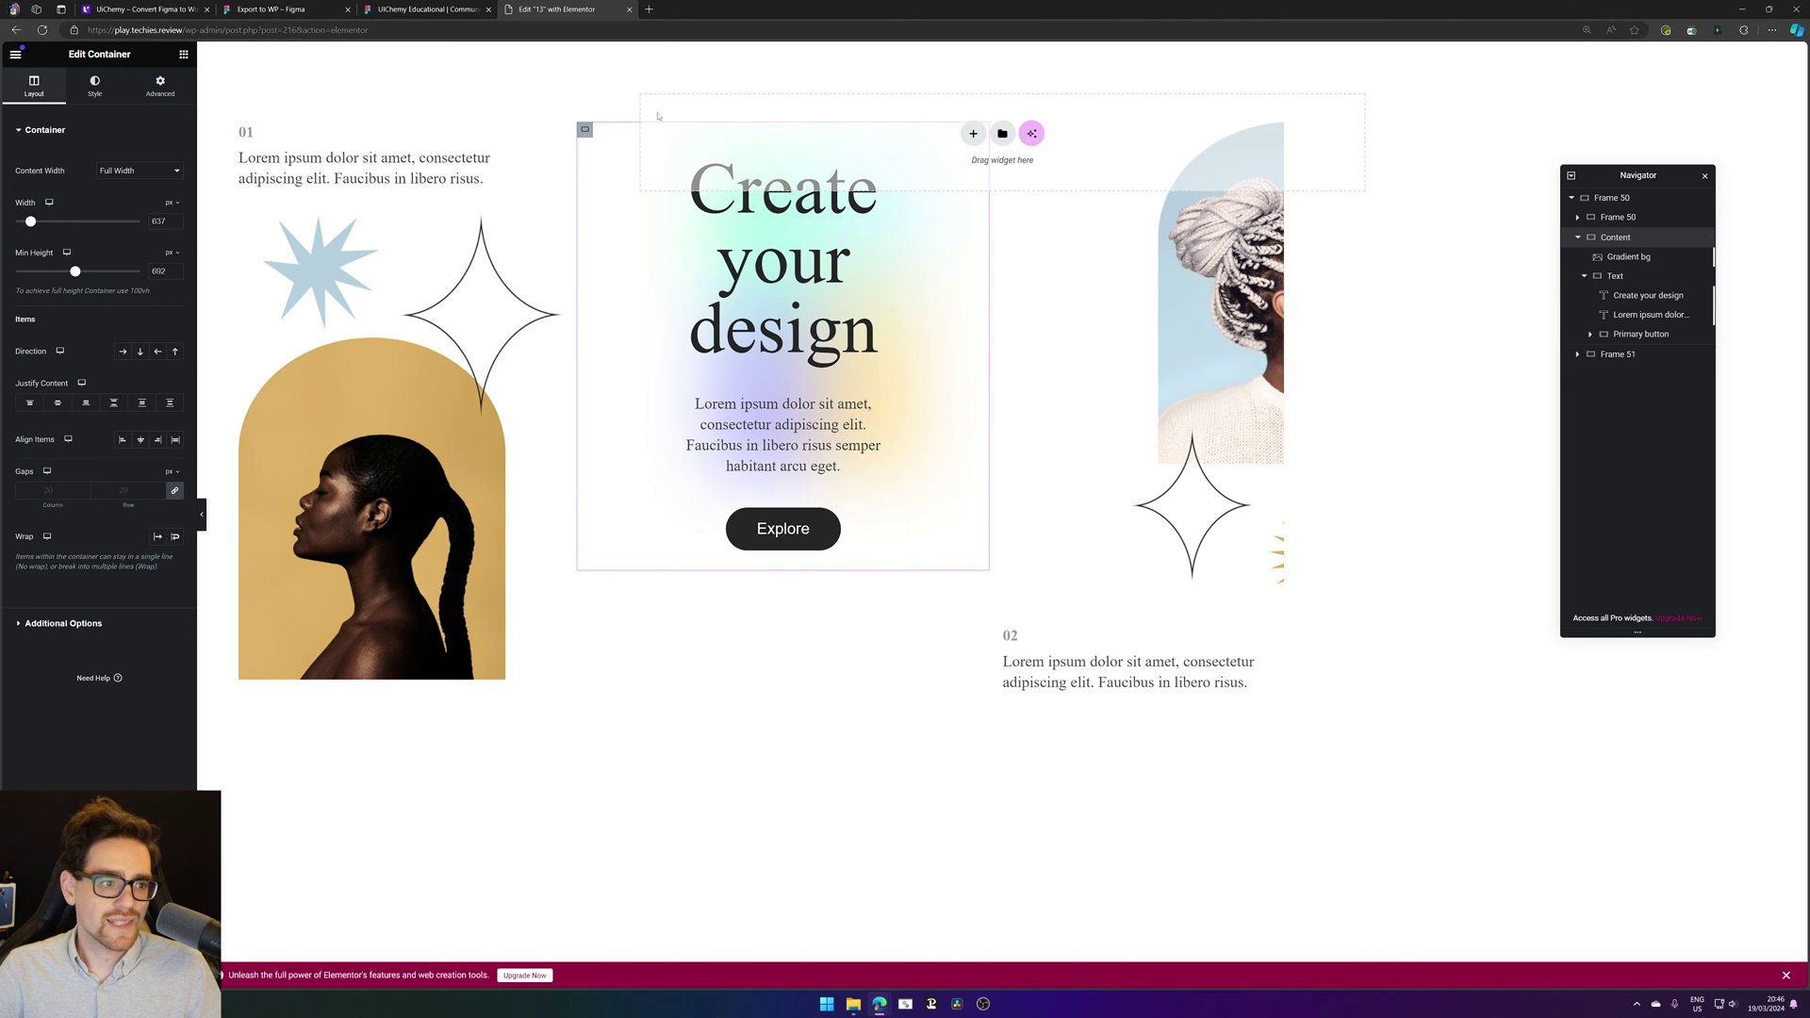
# Step: Set the outer Frame 50 container's width to 100%
pyautogui.click(1236, 431)
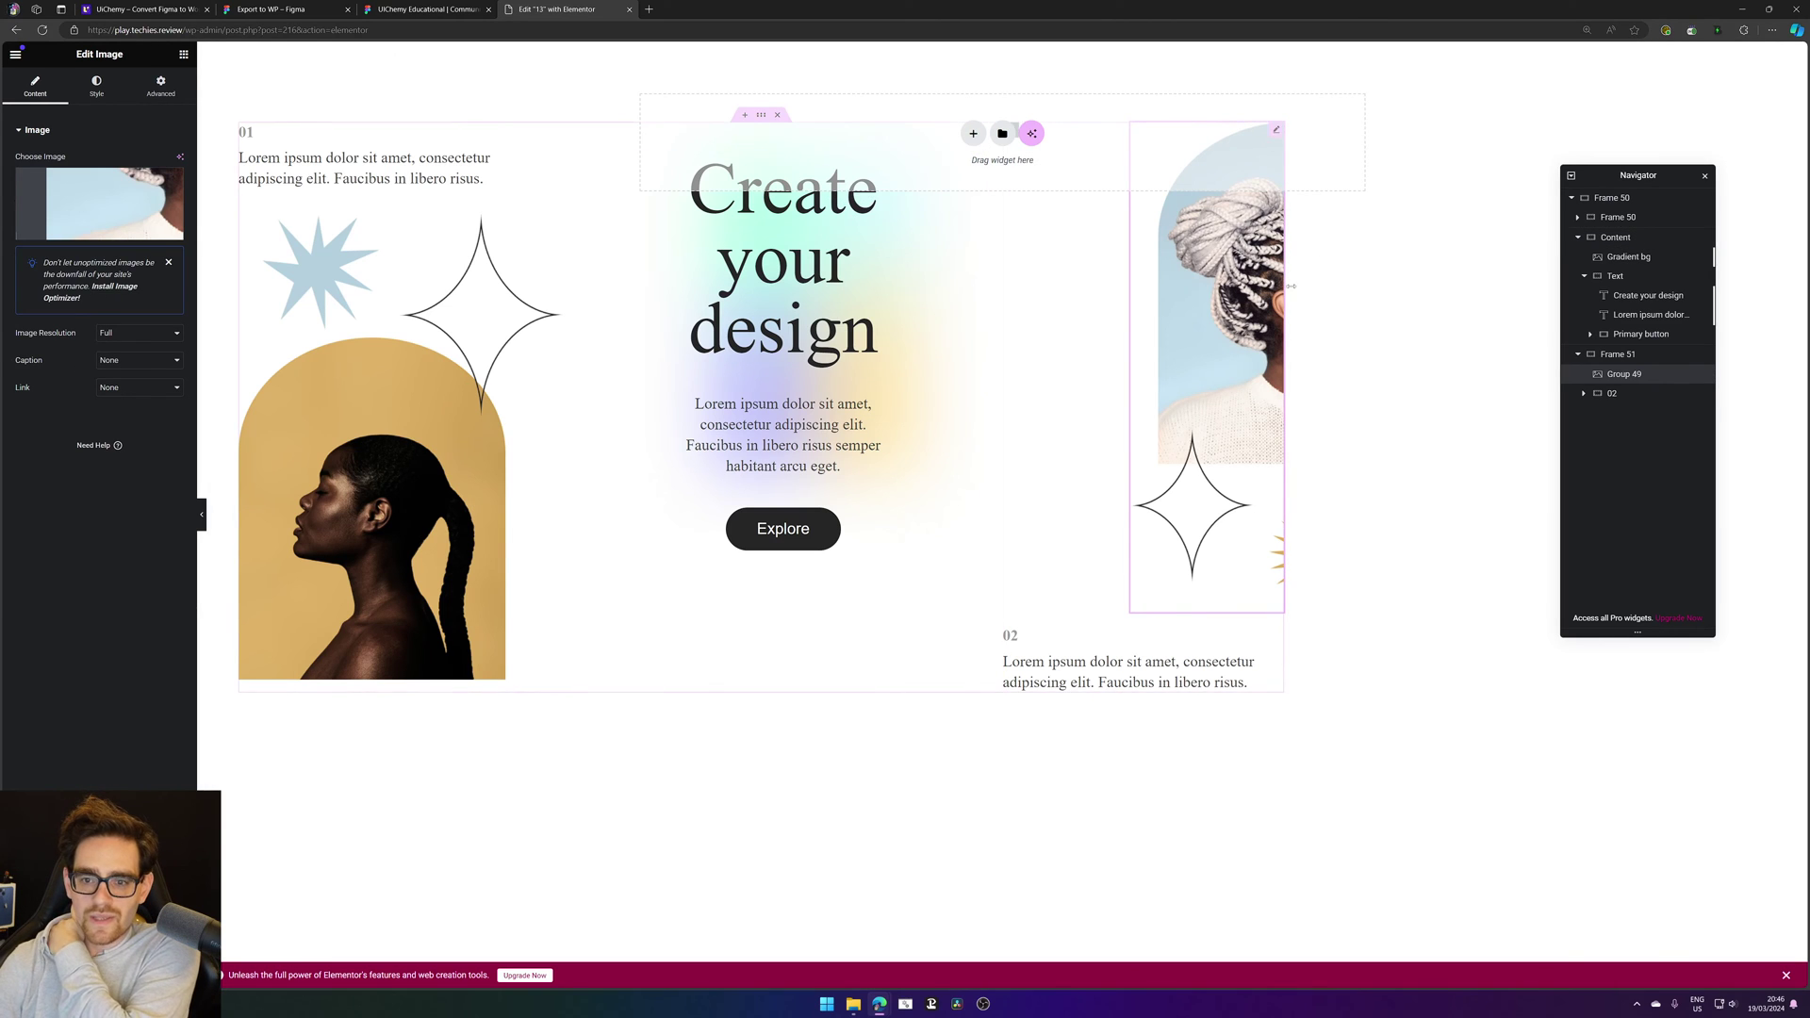
pyautogui.click(1641, 204)
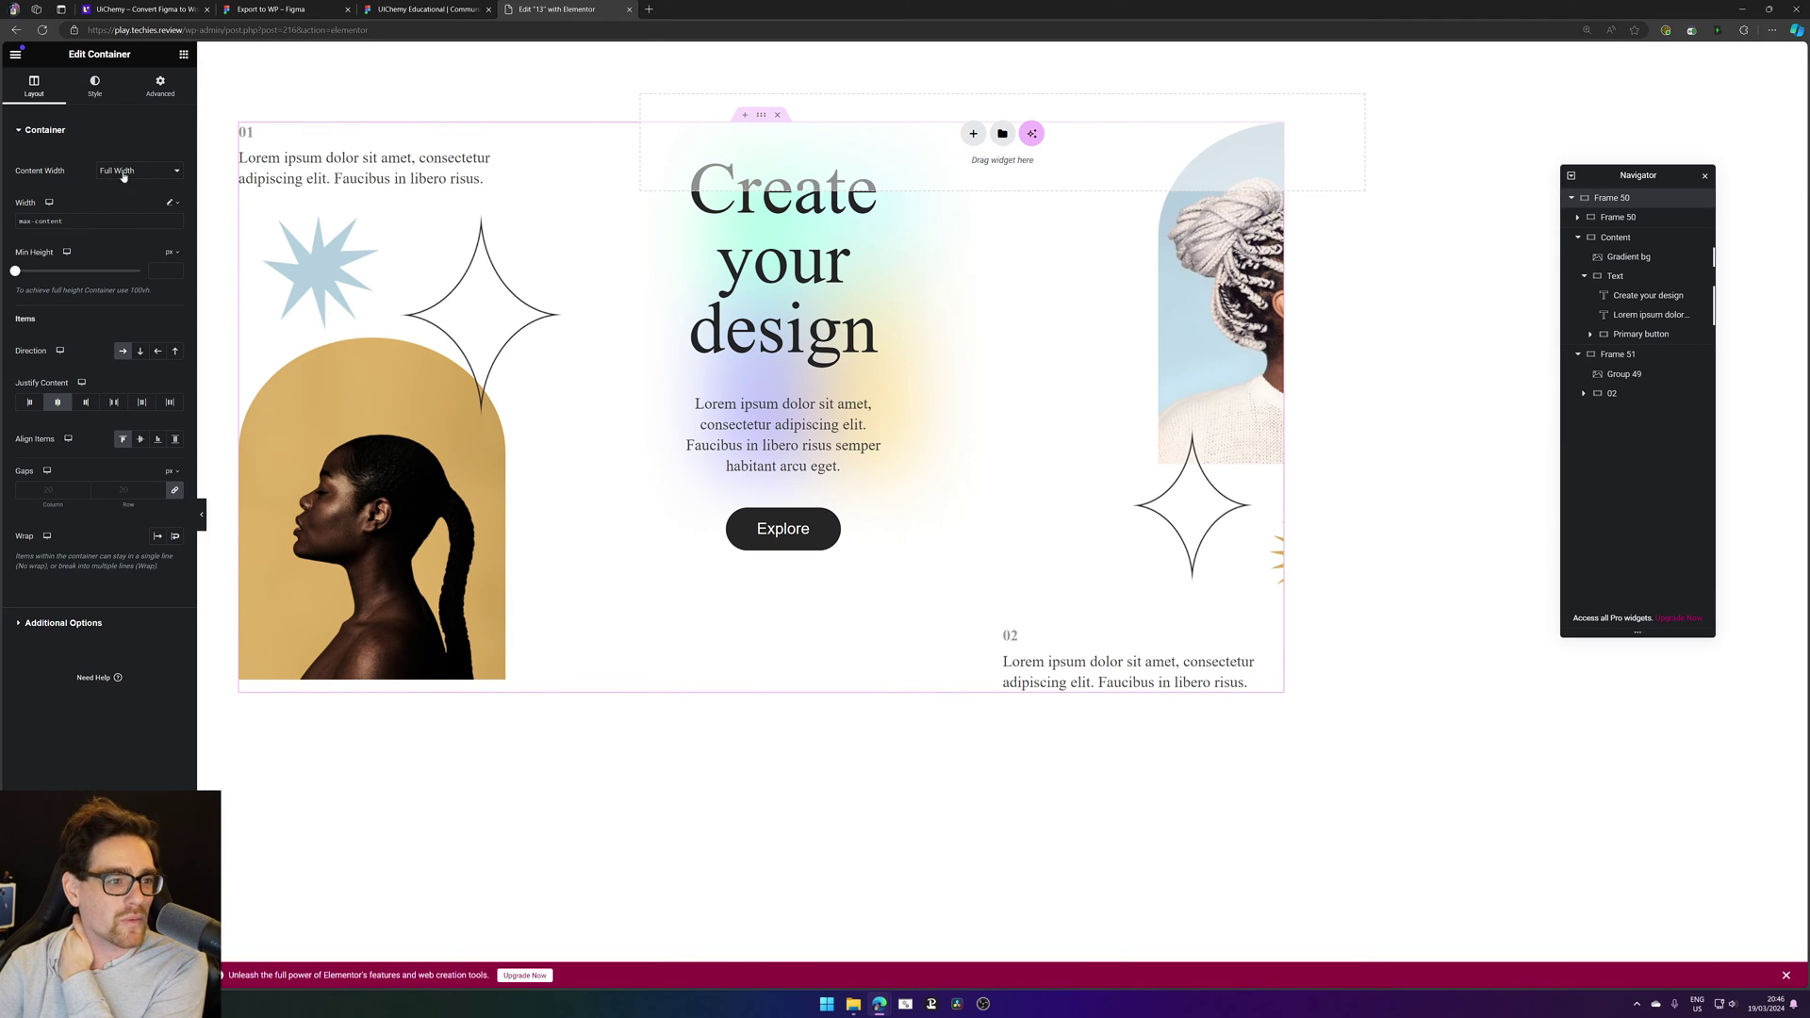
pyautogui.click(170, 203)
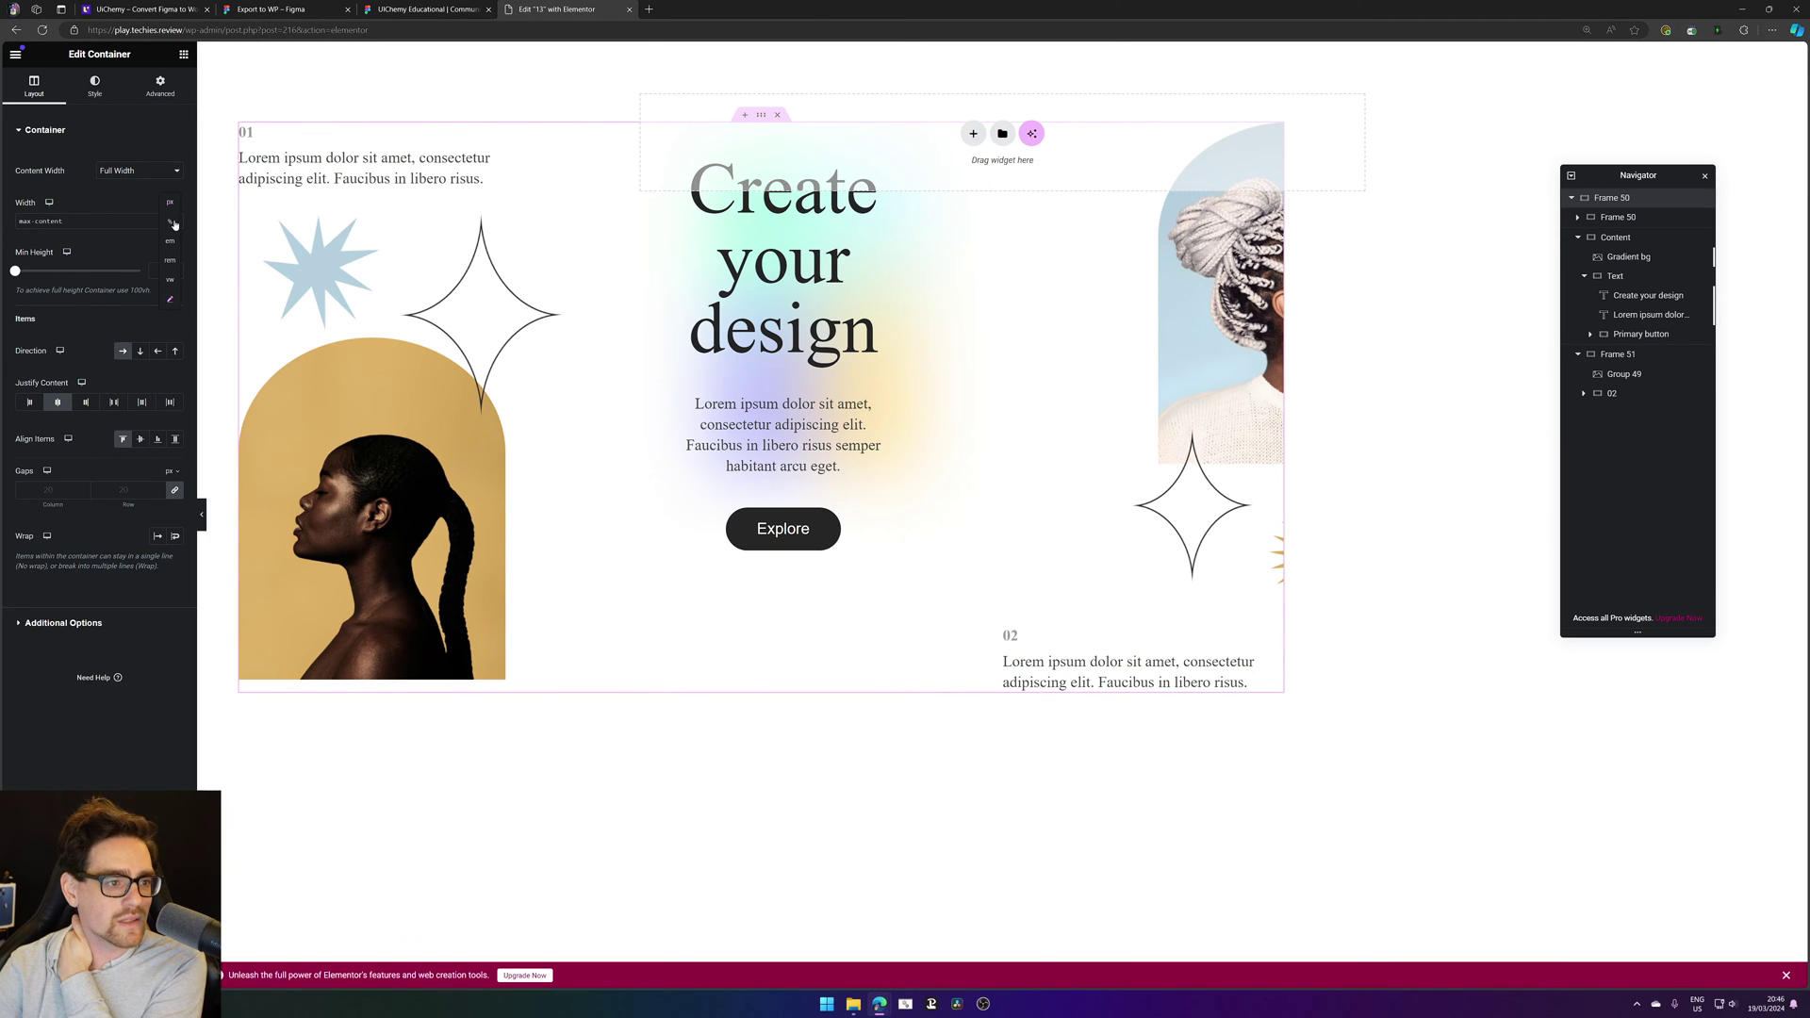
pyautogui.click(173, 222)
pyautogui.click(140, 223)
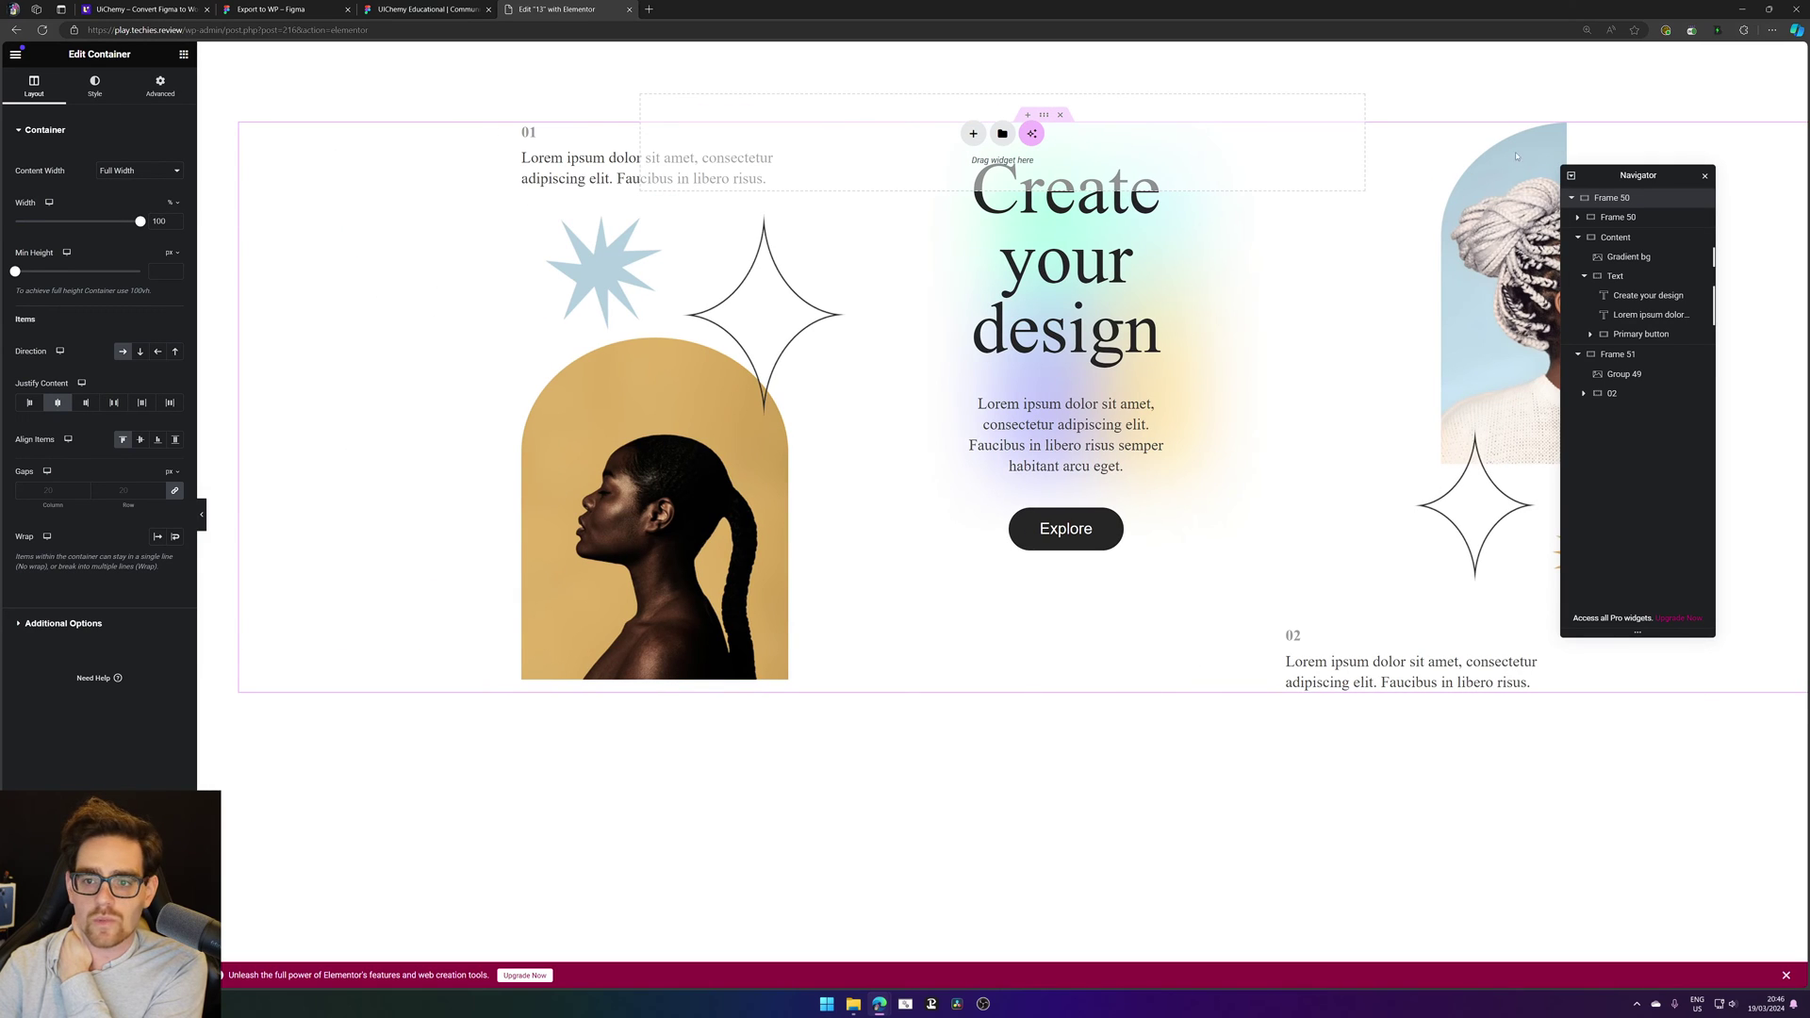
# Step: Review the layout settings of the inner Frame 50, Content and Frame 51 containers, collapsing Content in the Navigator
pyautogui.click(1599, 217)
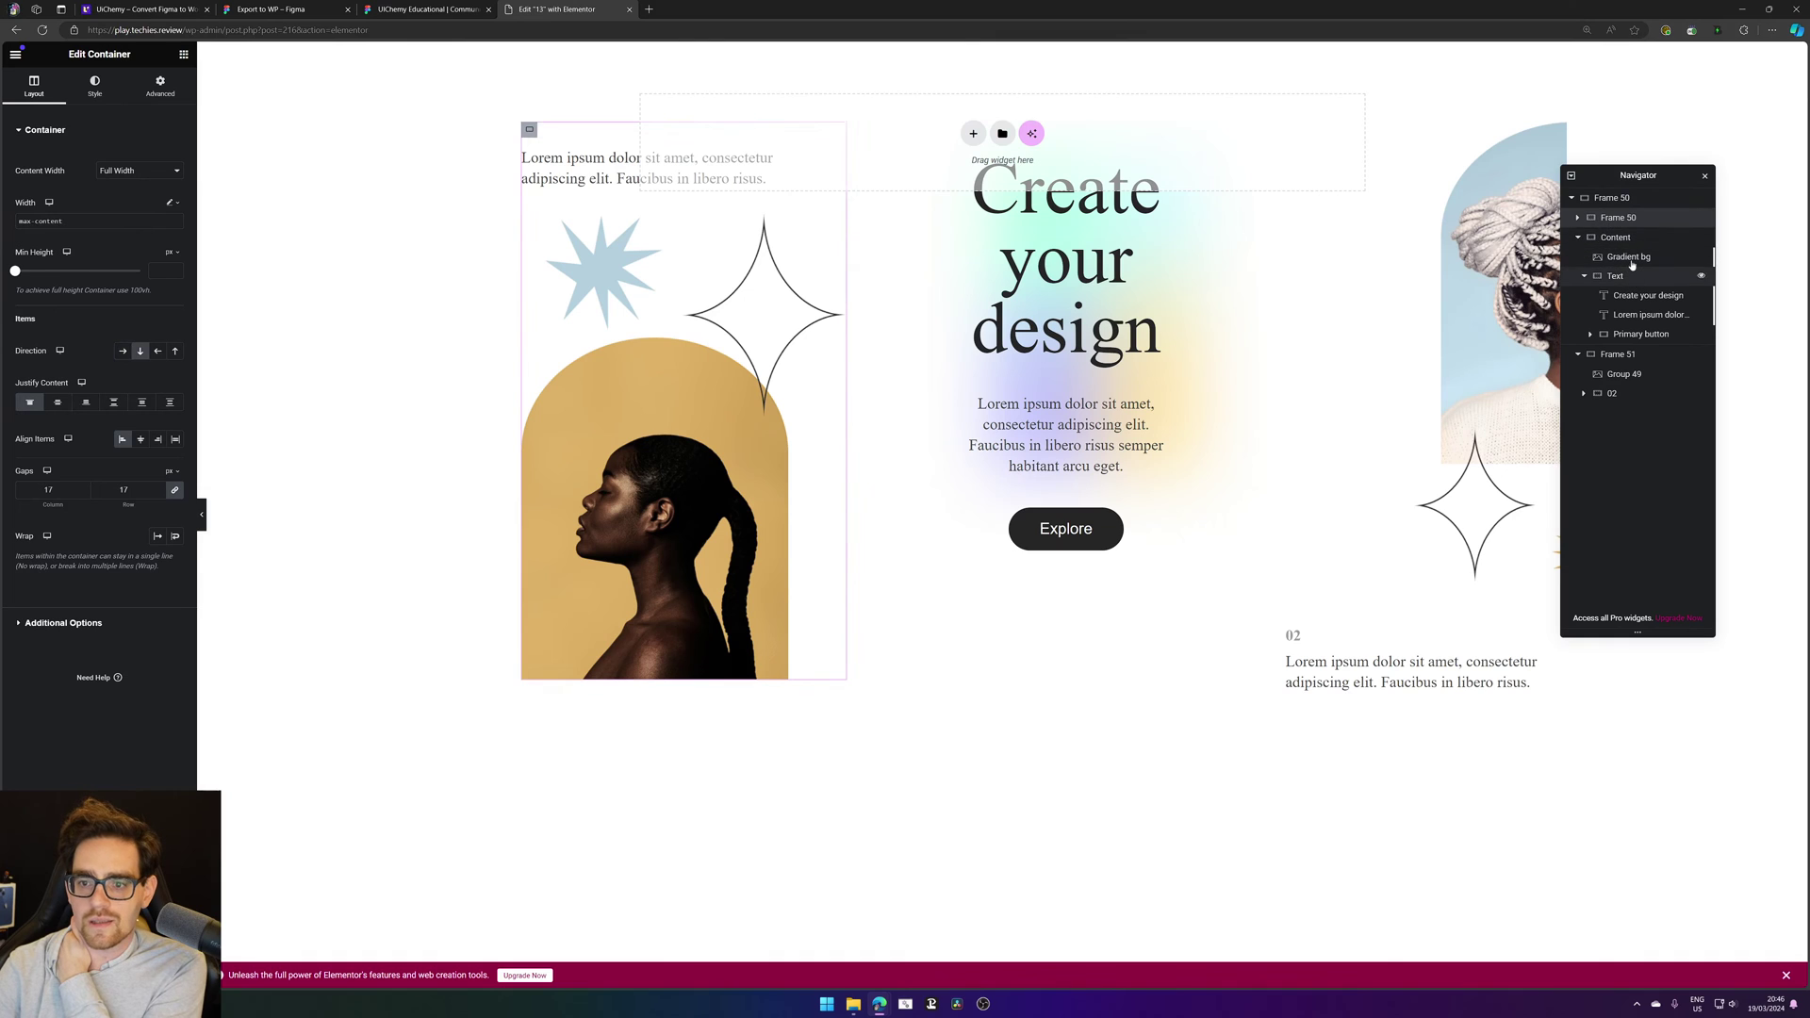
pyautogui.click(1584, 235)
pyautogui.click(1580, 236)
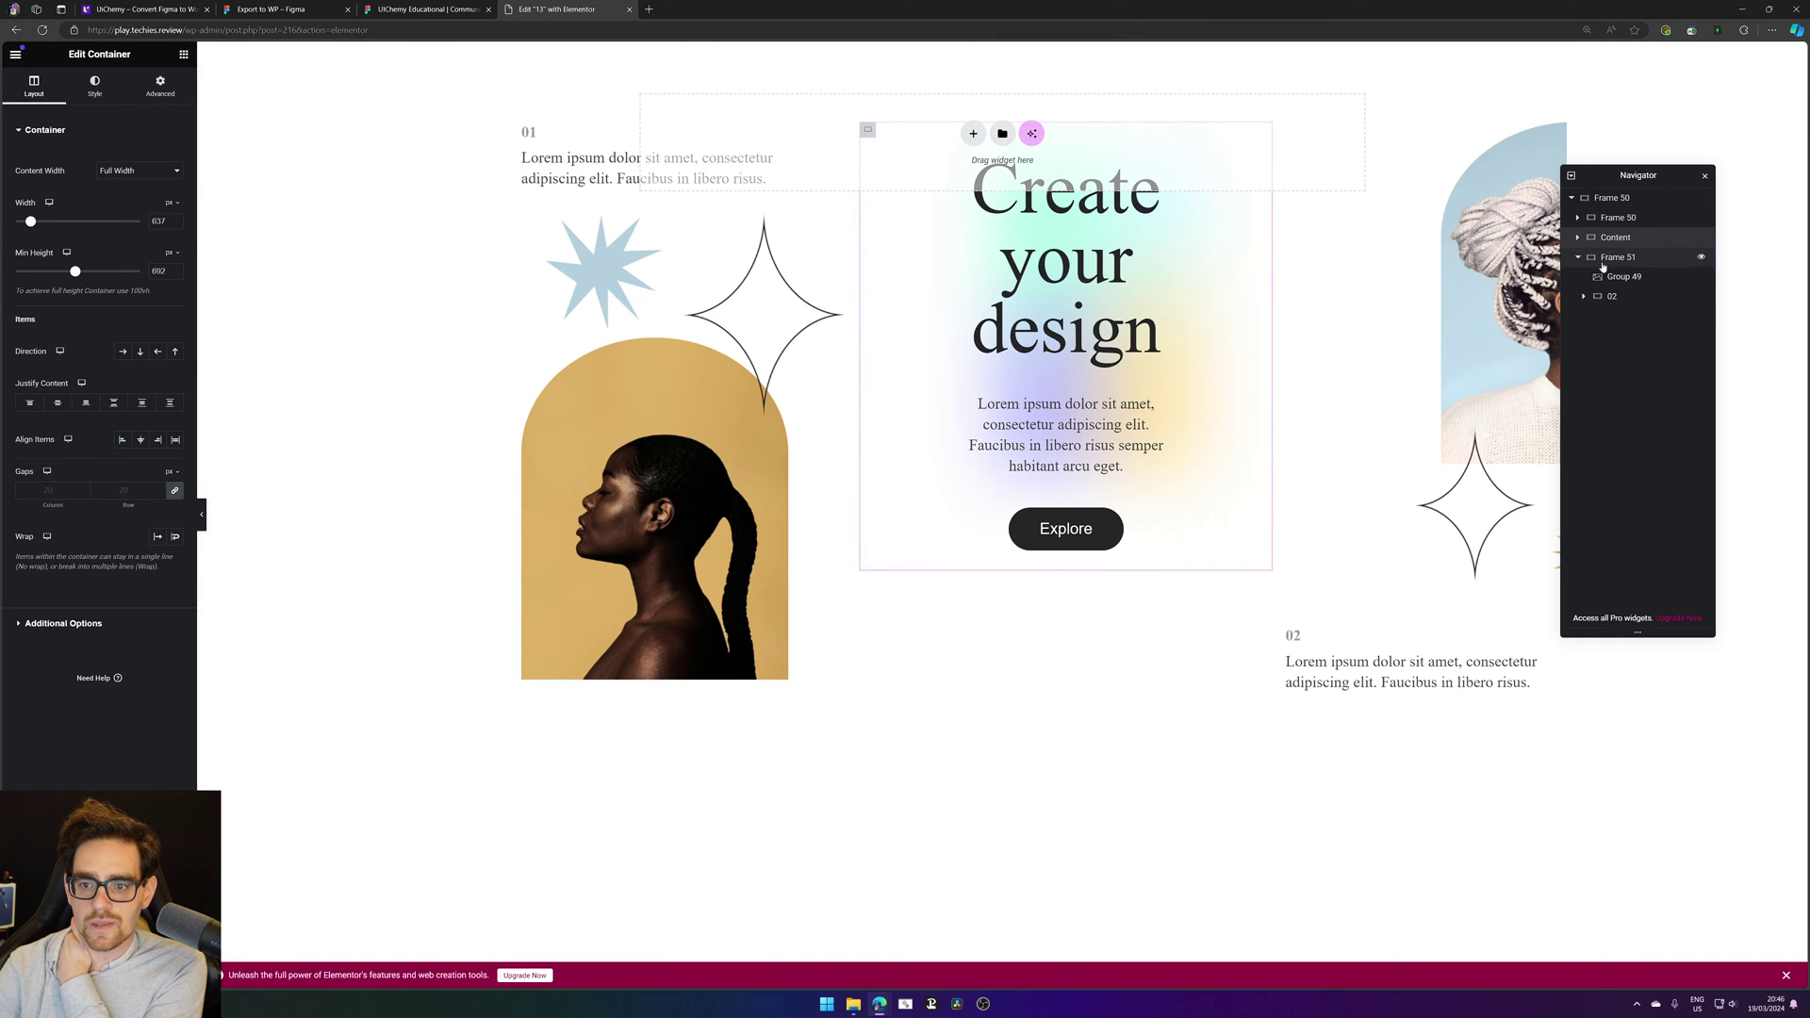
pyautogui.click(1614, 258)
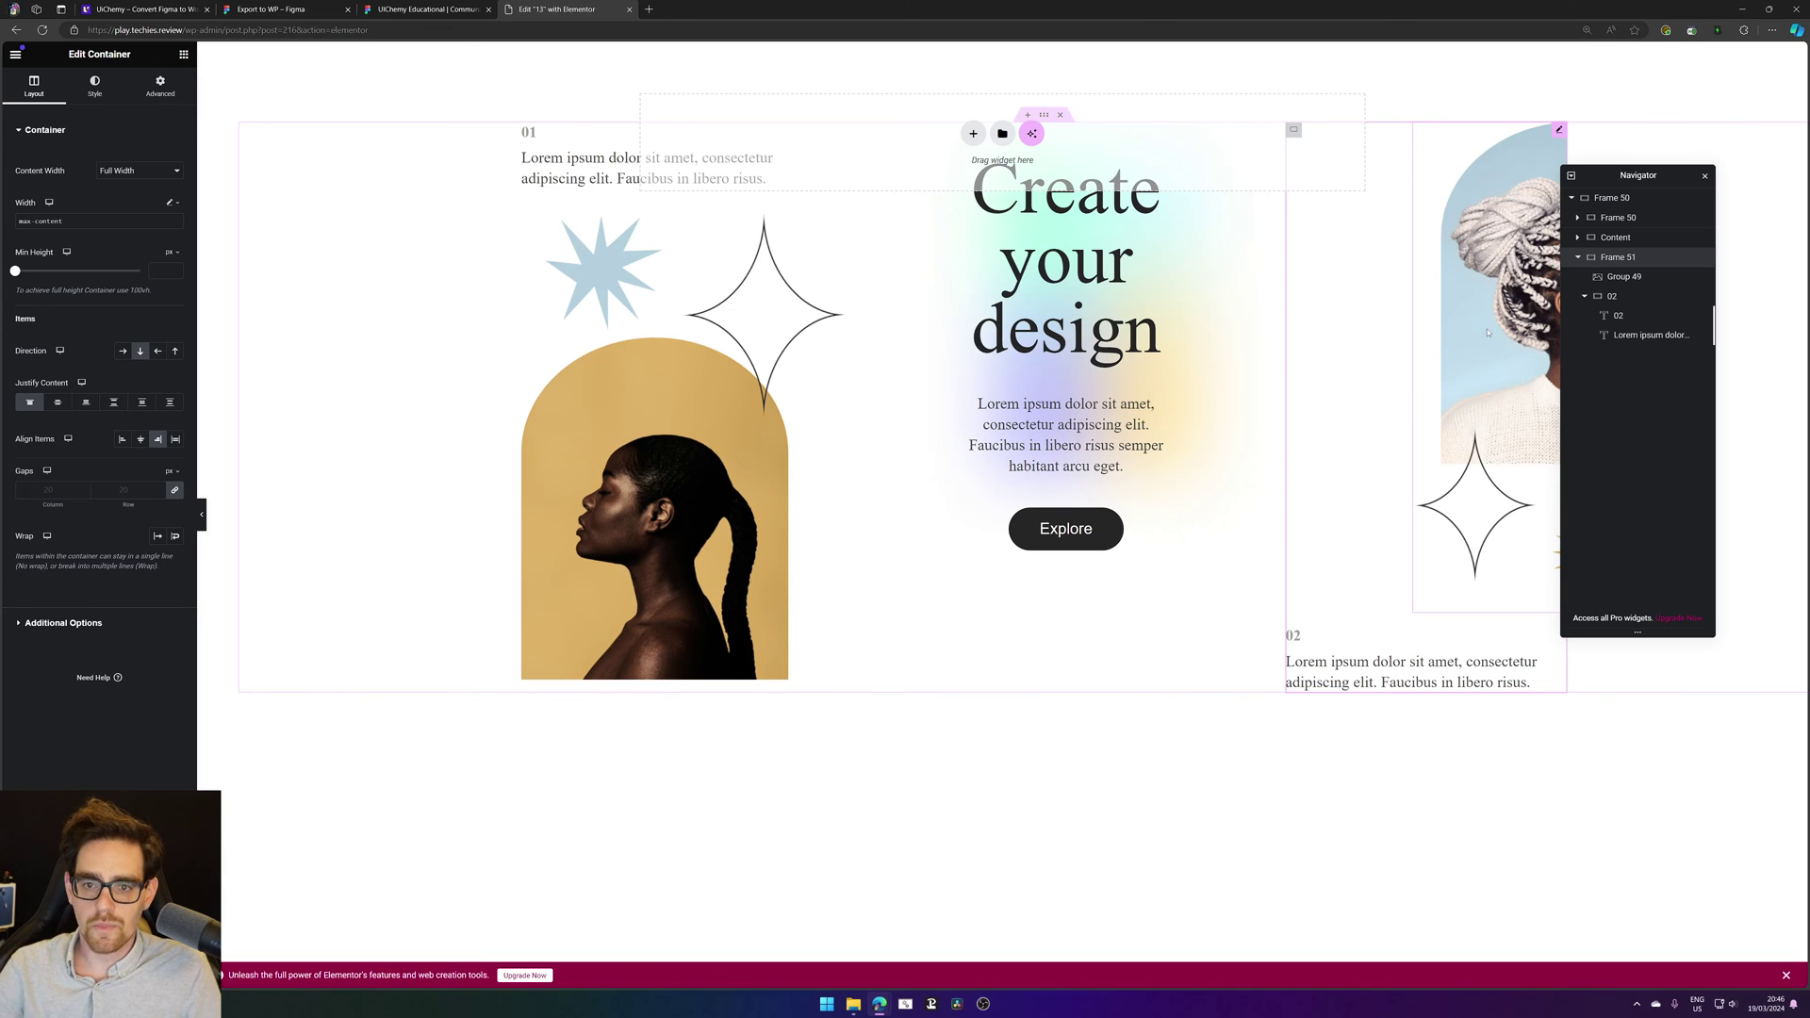
# Step: Check the source file of the cropped Group 49 portrait in the media library and leave the image unreplaced
pyautogui.click(1644, 276)
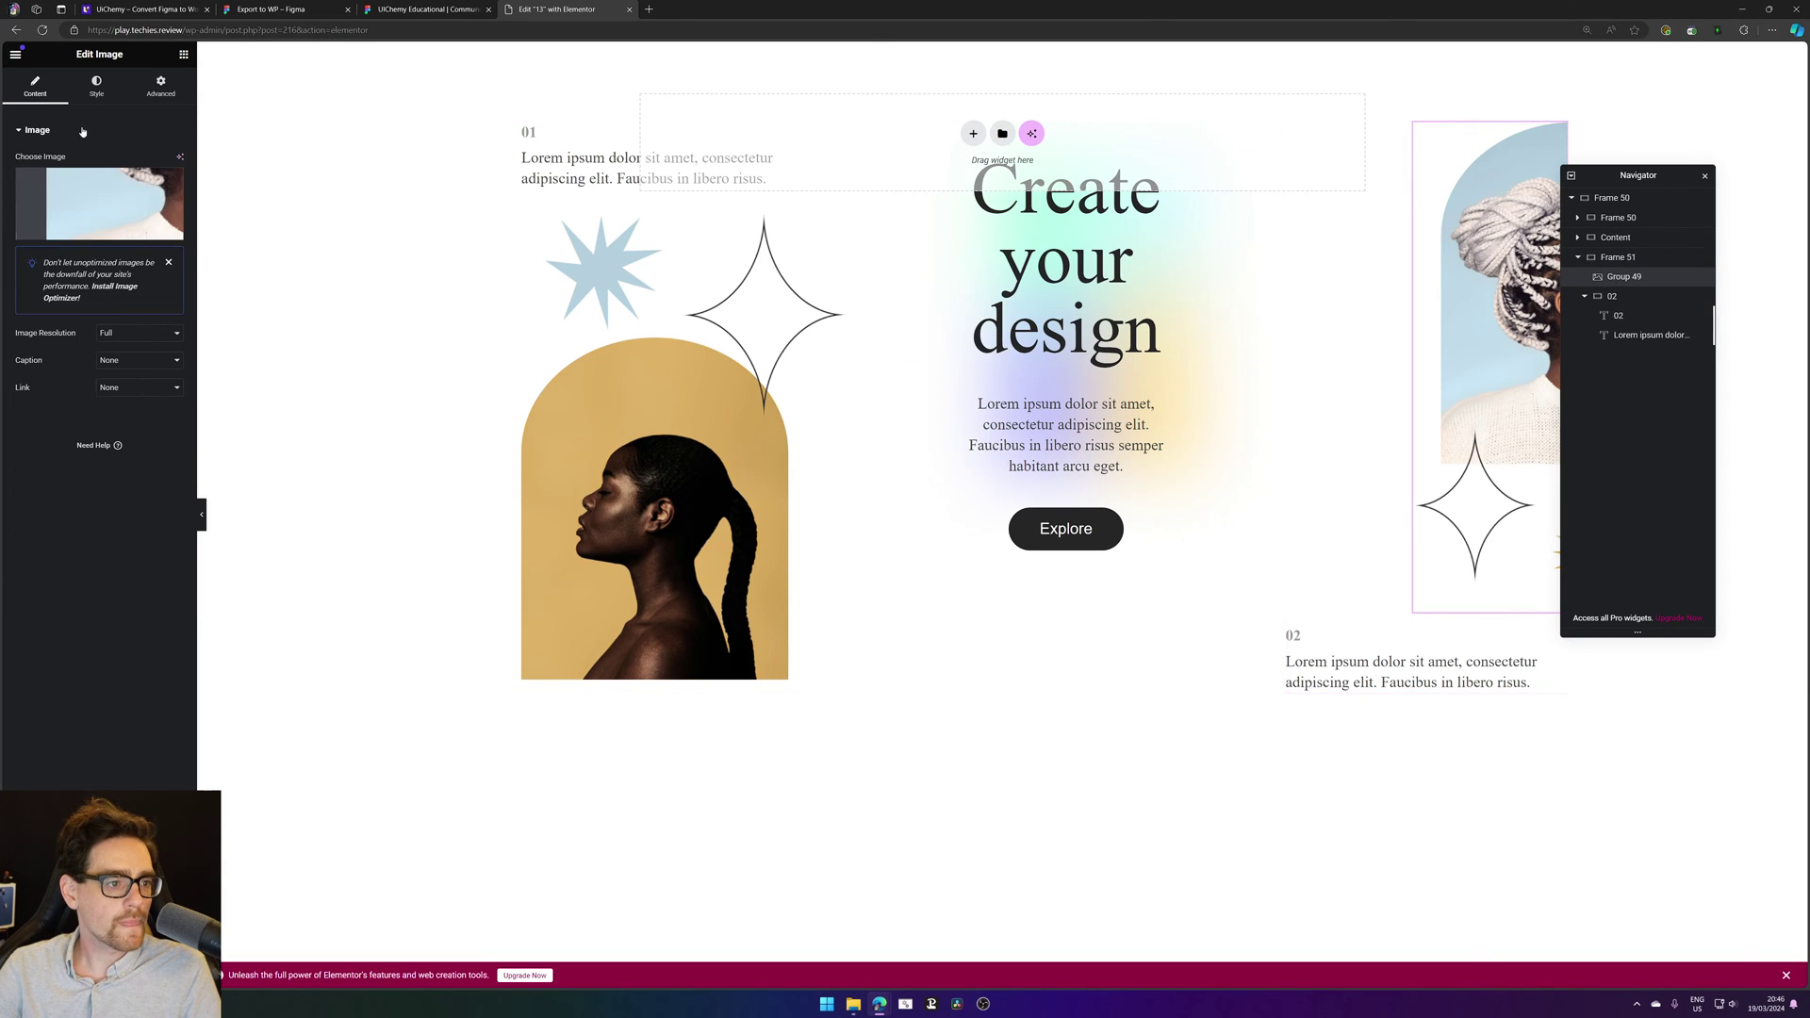
pyautogui.click(82, 219)
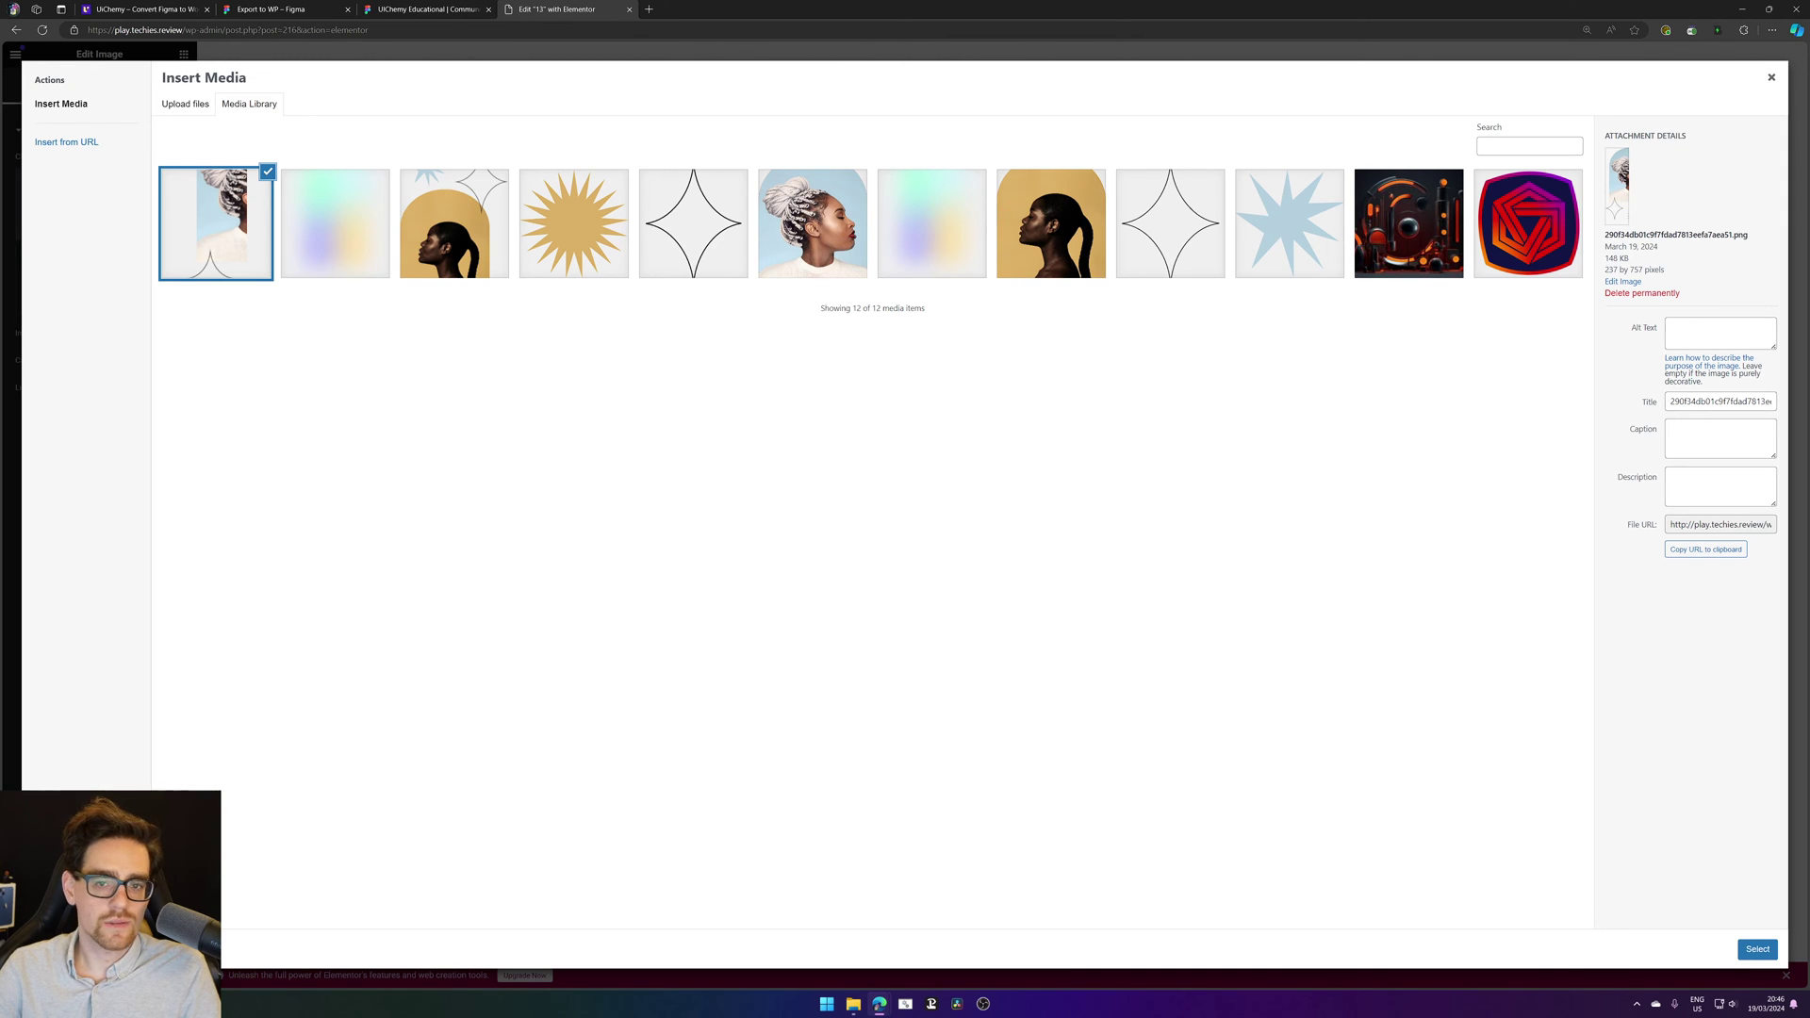
pyautogui.click(1771, 77)
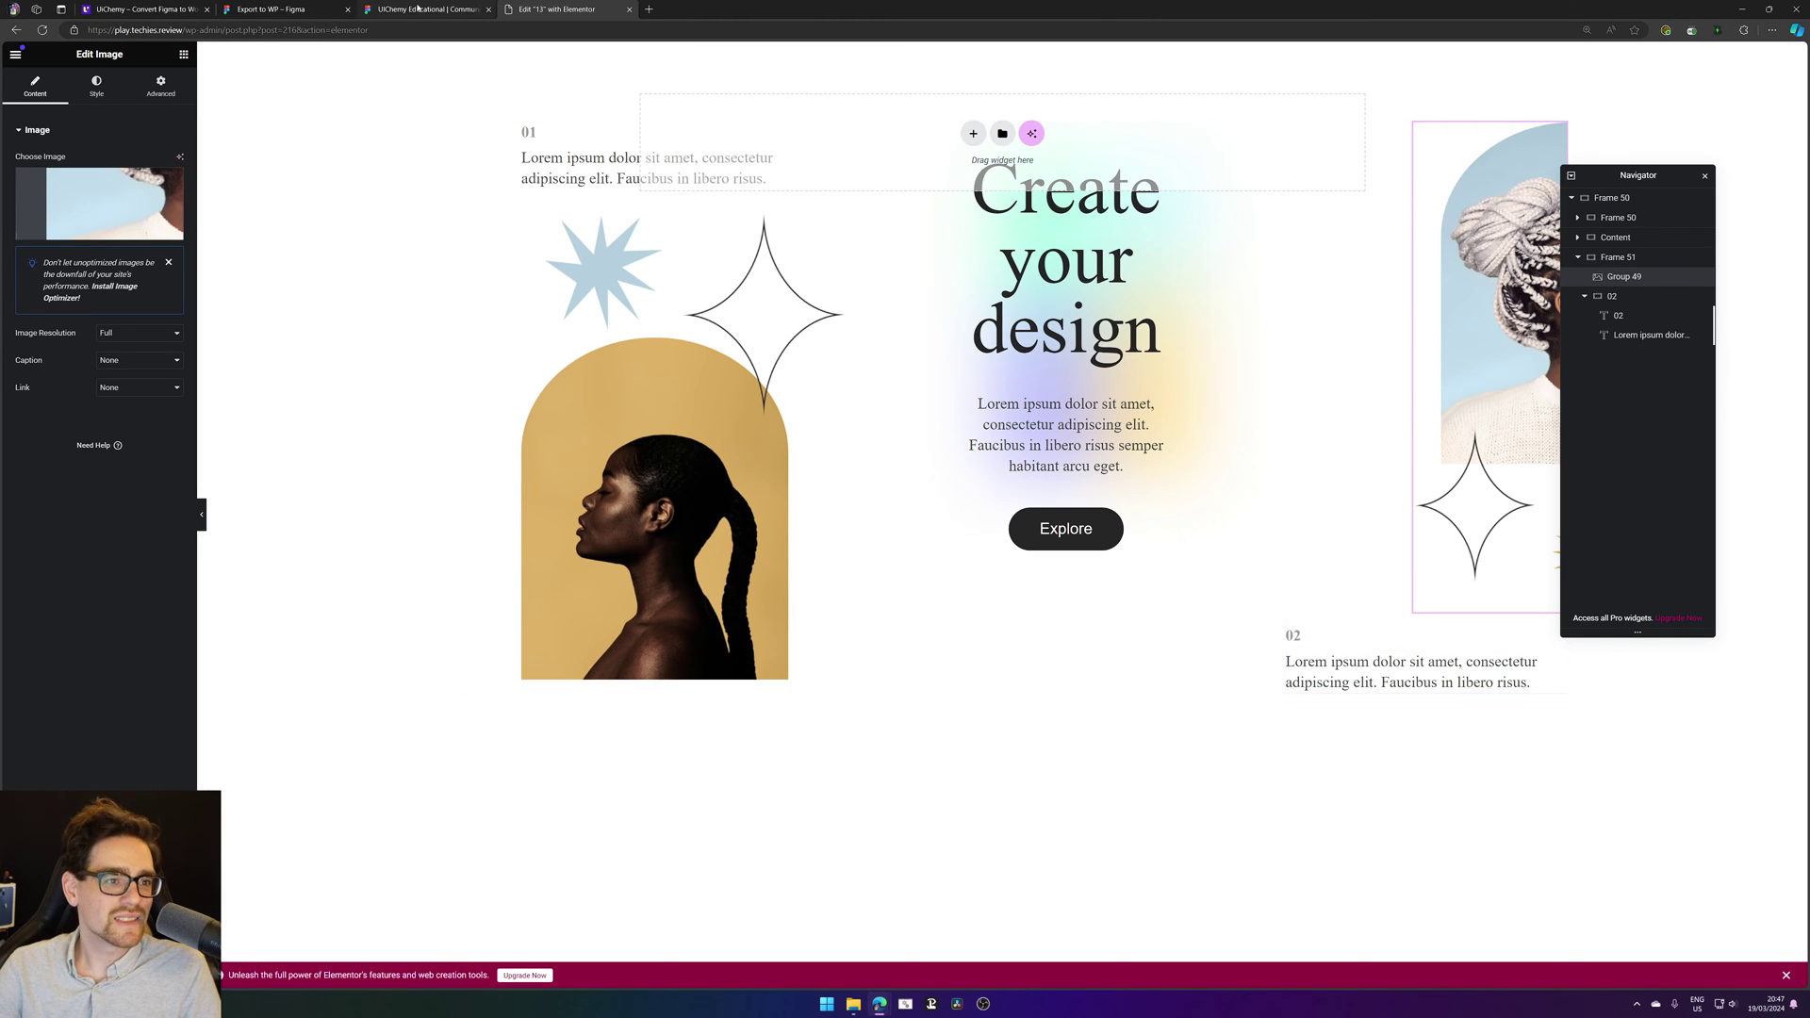
# Step: Switch to the Export to WP file in Figma, widen frame 13 to about 1680 px and select its inner Frame 50
pyautogui.click(283, 8)
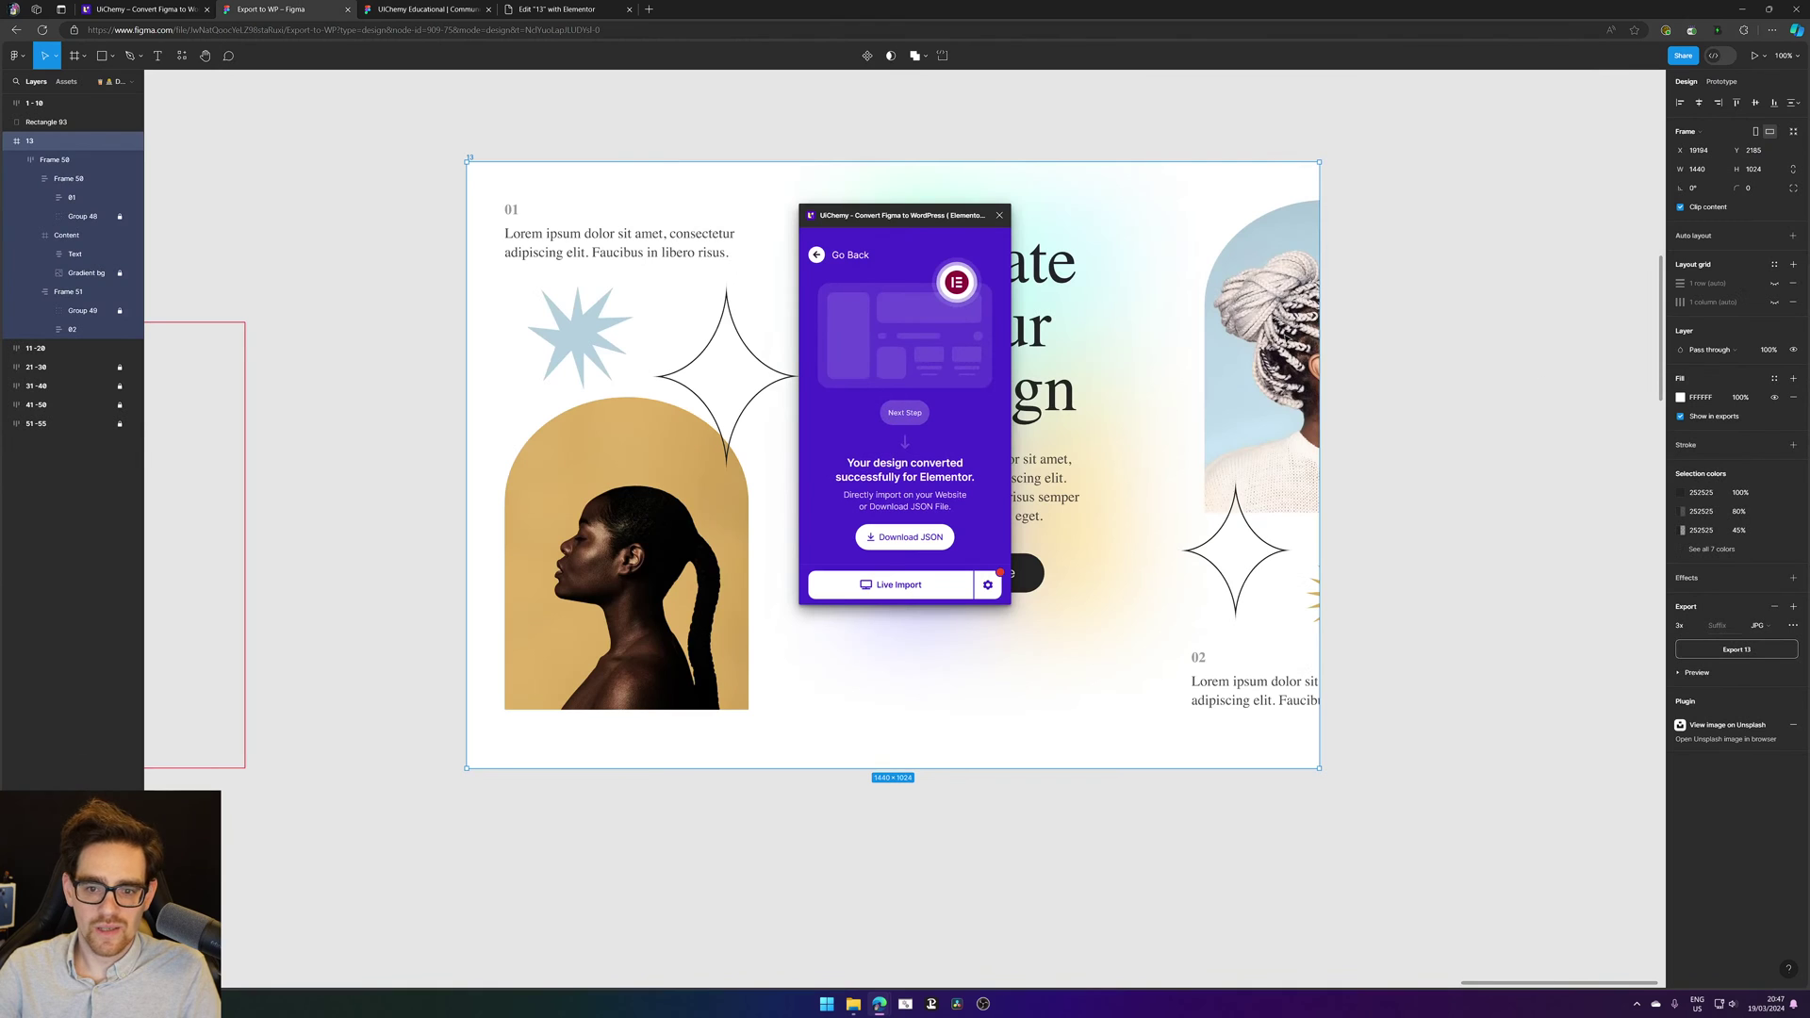
pyautogui.click(54, 160)
pyautogui.click(1321, 179)
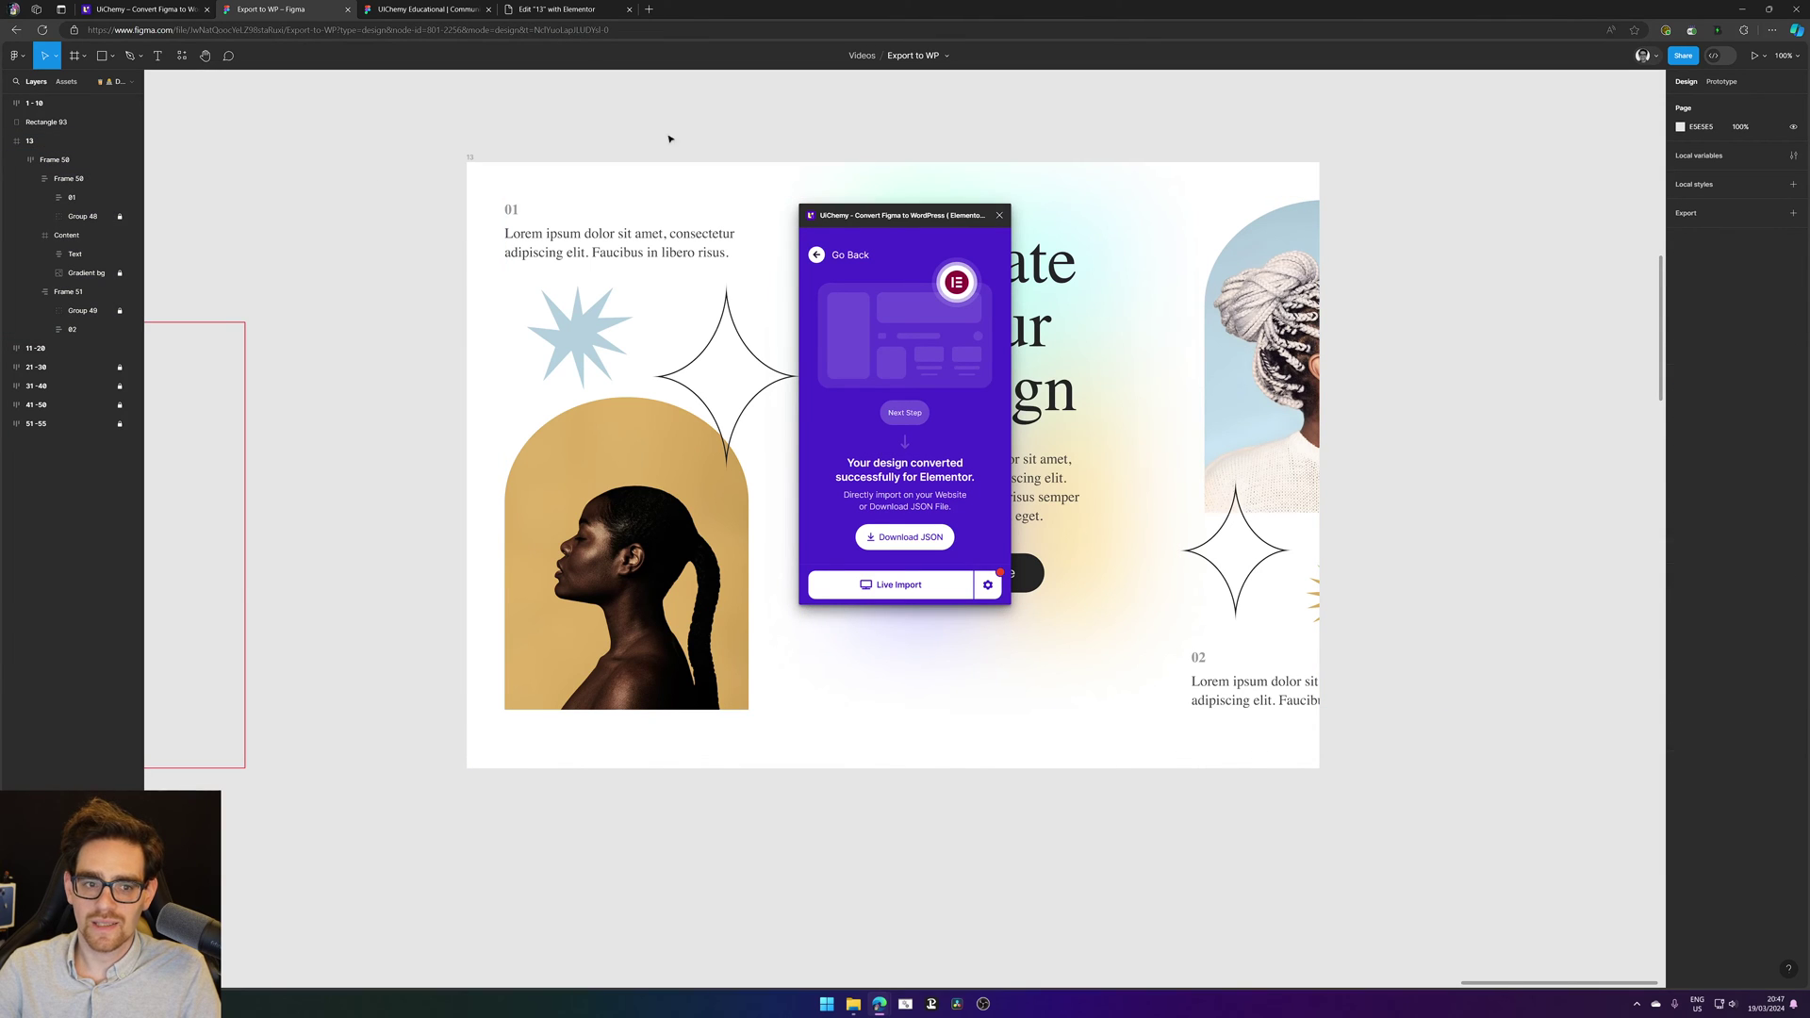
pyautogui.click(465, 161)
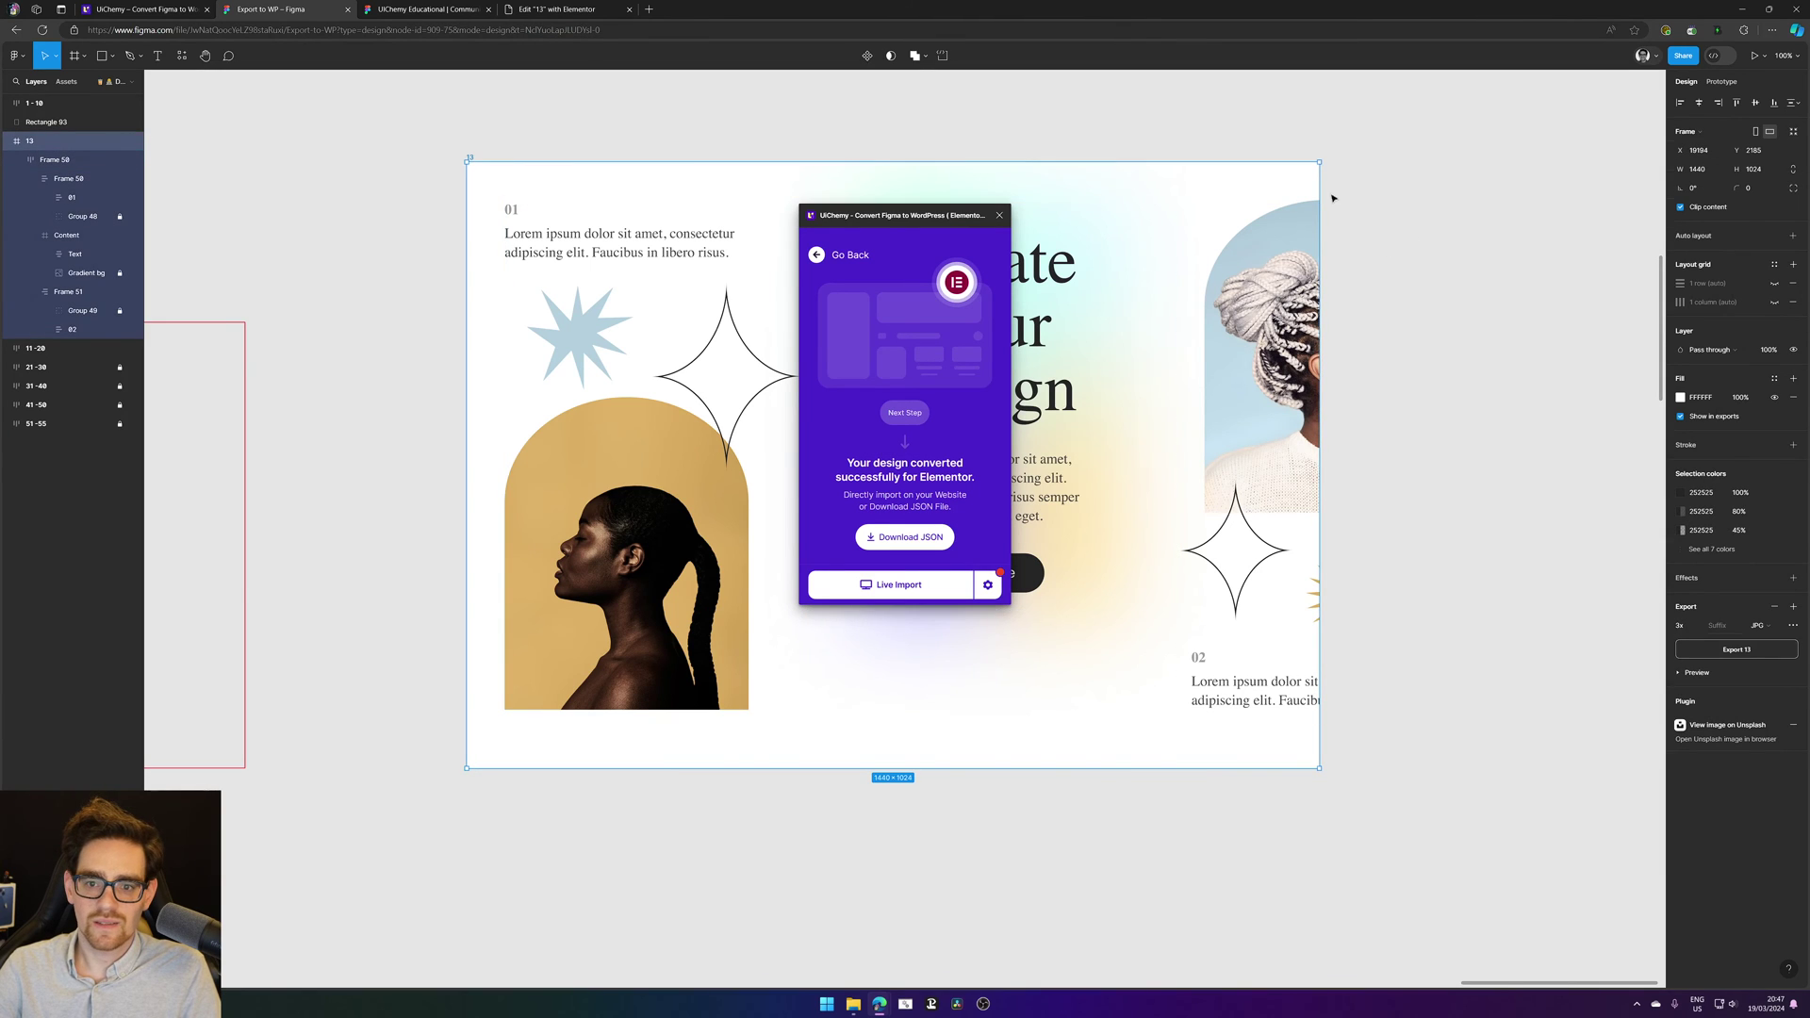
pyautogui.moveTo(1322, 187); pyautogui.dragTo(1461, 192)
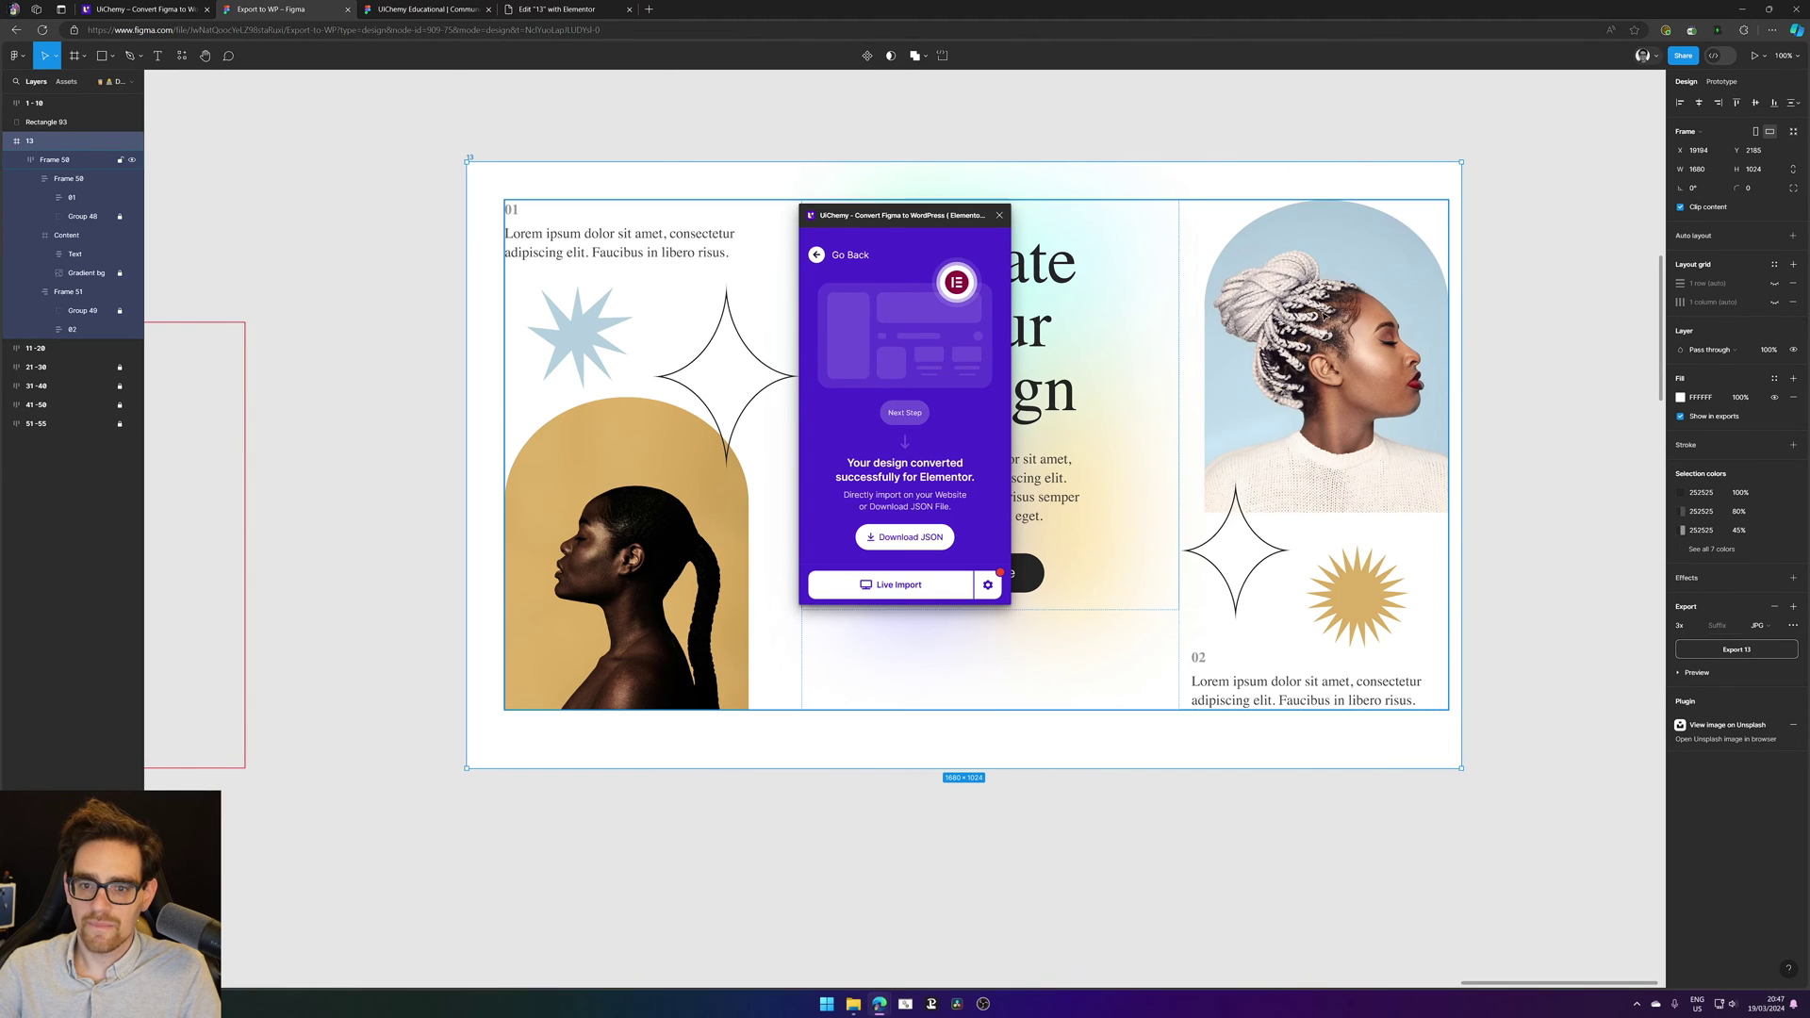
pyautogui.click(1325, 316)
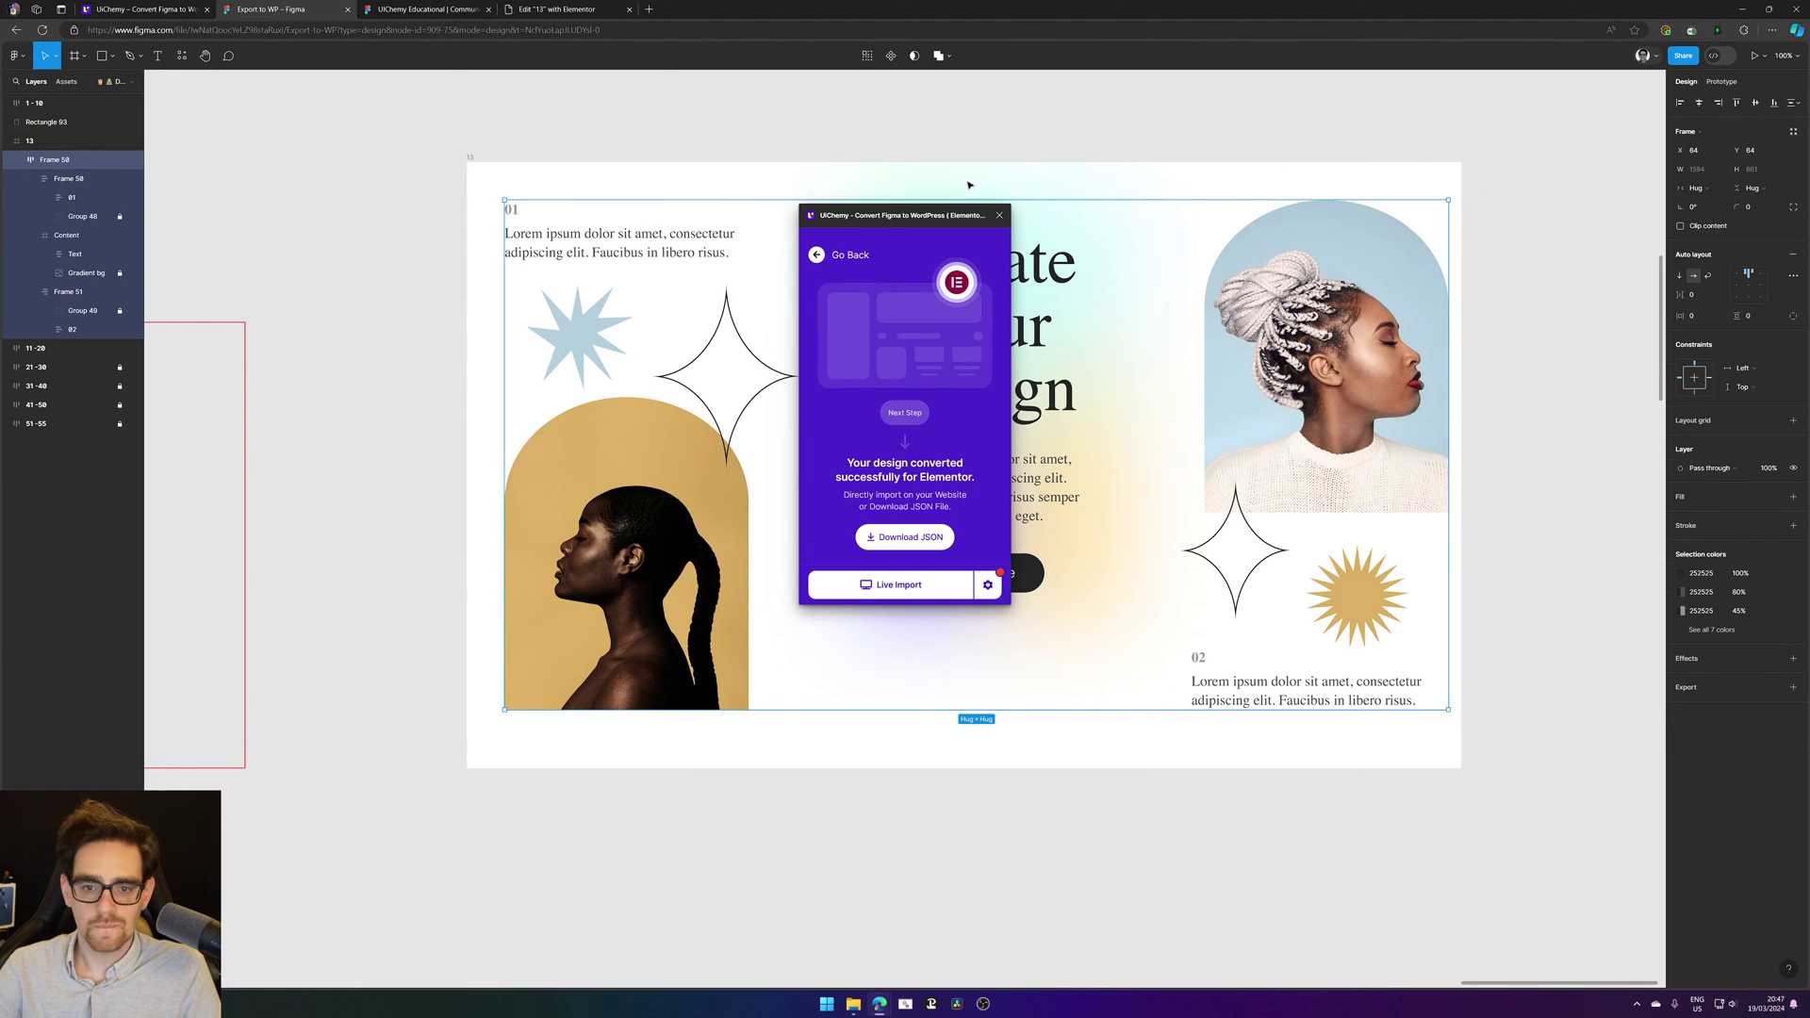
# Step: Return to the Elementor editor and select the Group 48 image and the paragraph under heading 01
pyautogui.hotkey('ctrl', 'Tab')
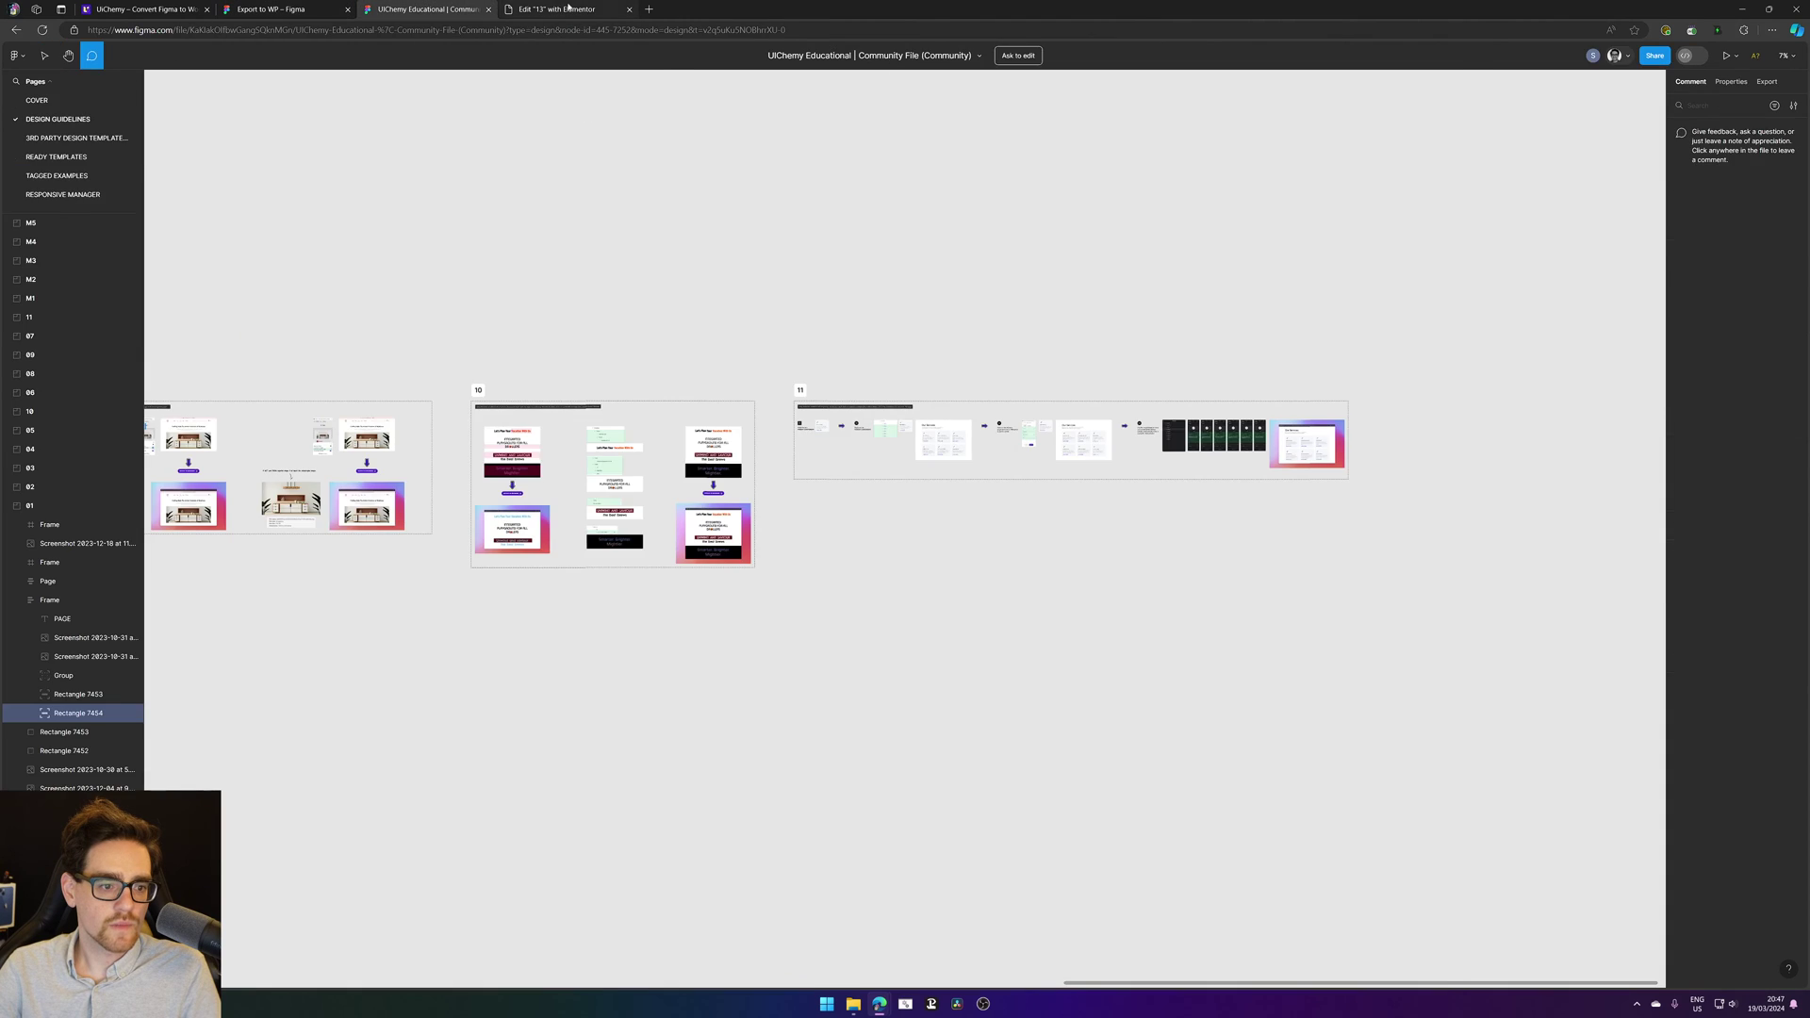
pyautogui.hotkey('ctrl', 'Tab')
pyautogui.click(660, 341)
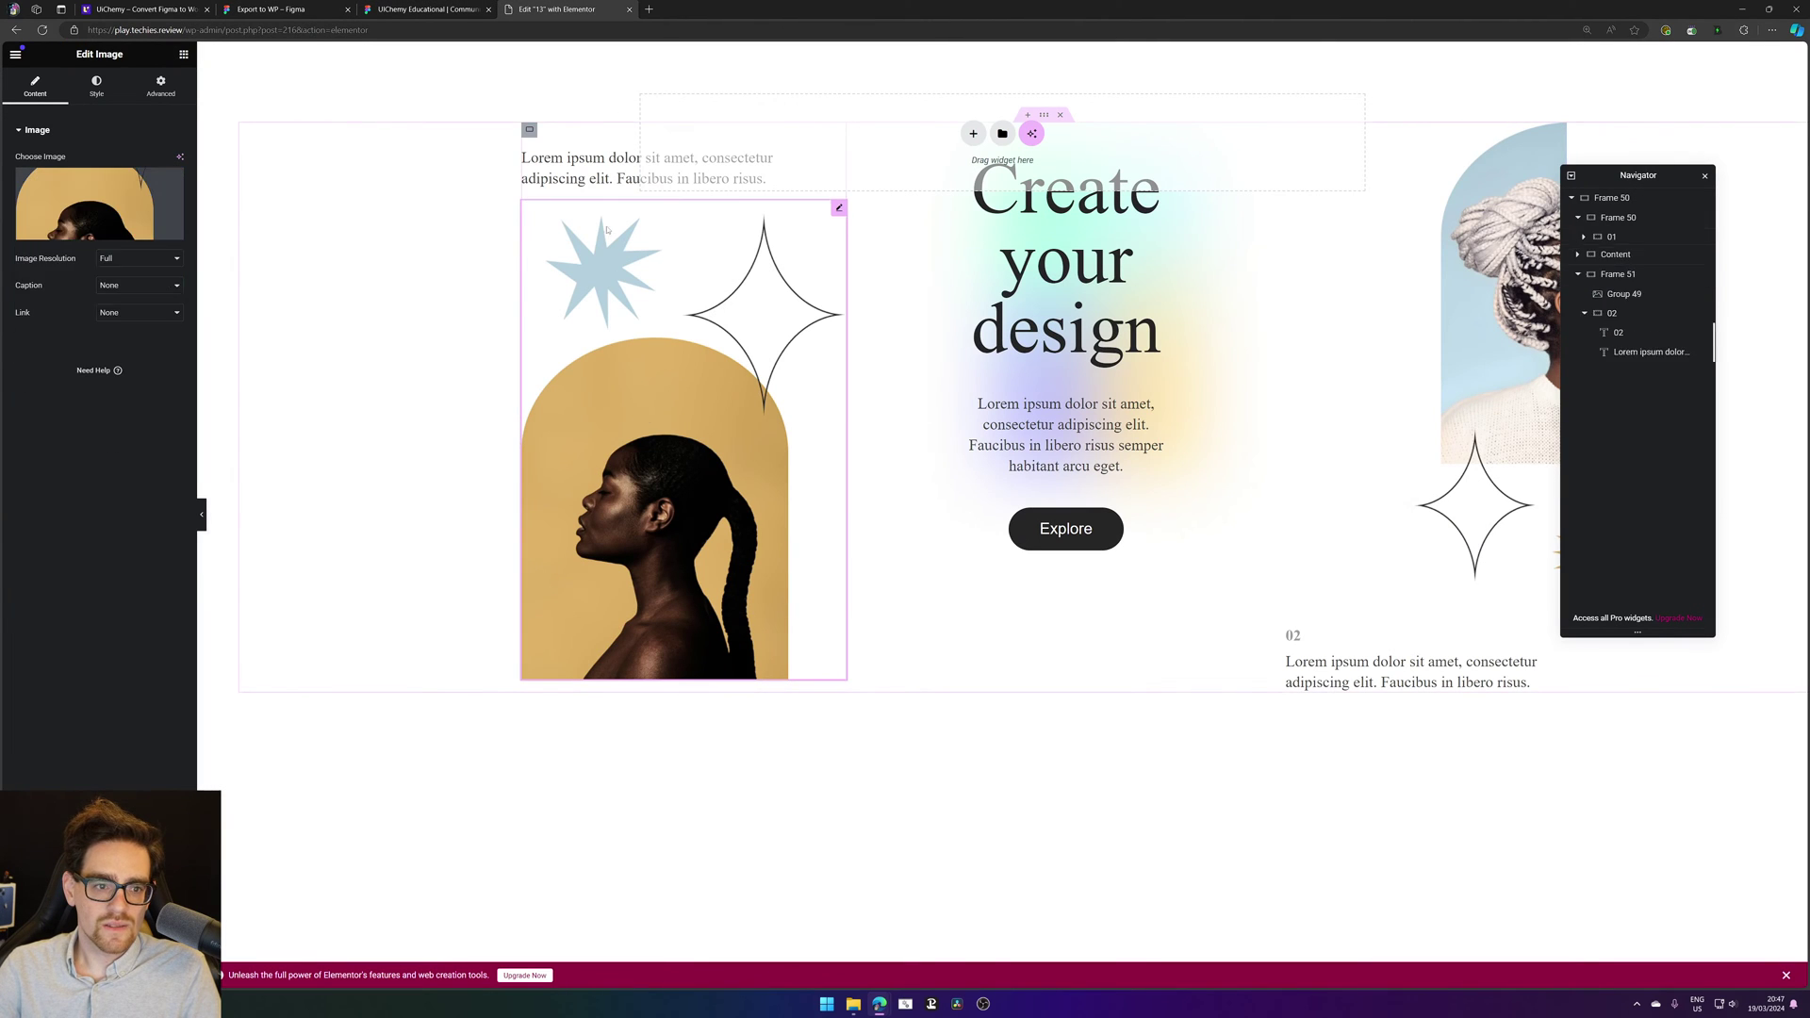
pyautogui.click(603, 168)
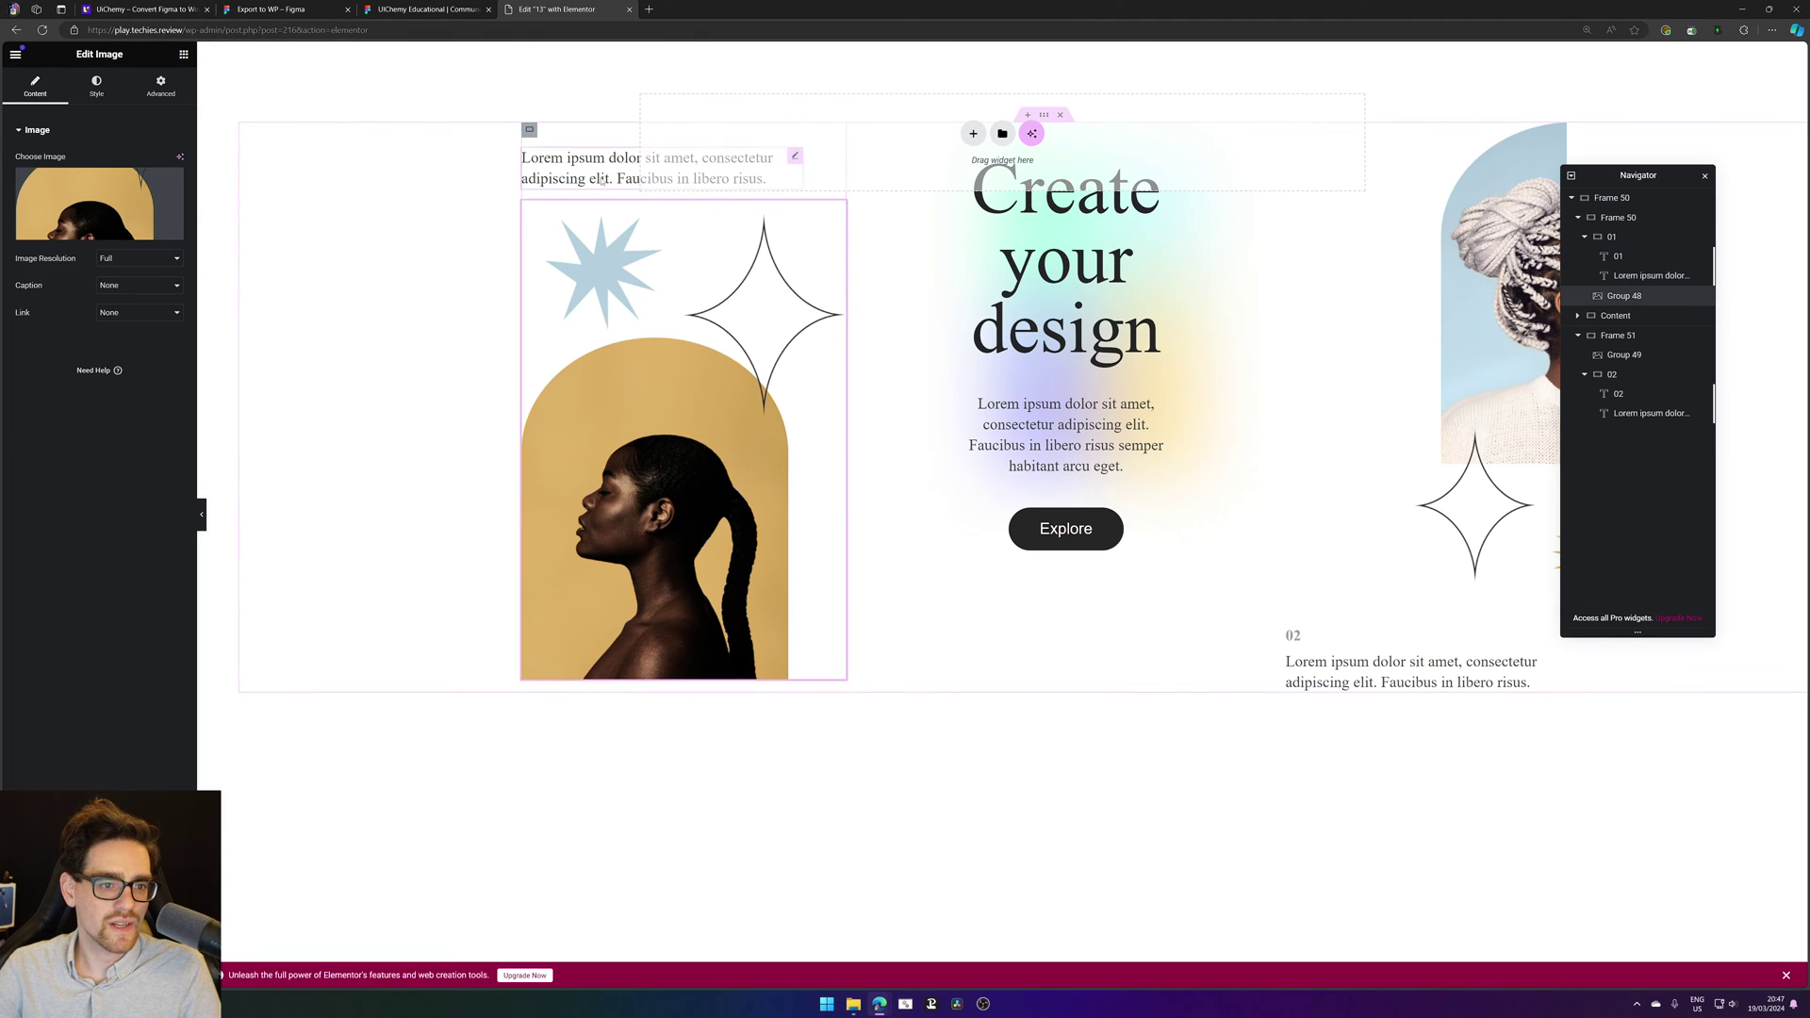
# Step: Review the content settings of the centre paragraph, the "Create your design" heading and the Explore label, plus the layout of the Primary button container
pyautogui.click(1091, 452)
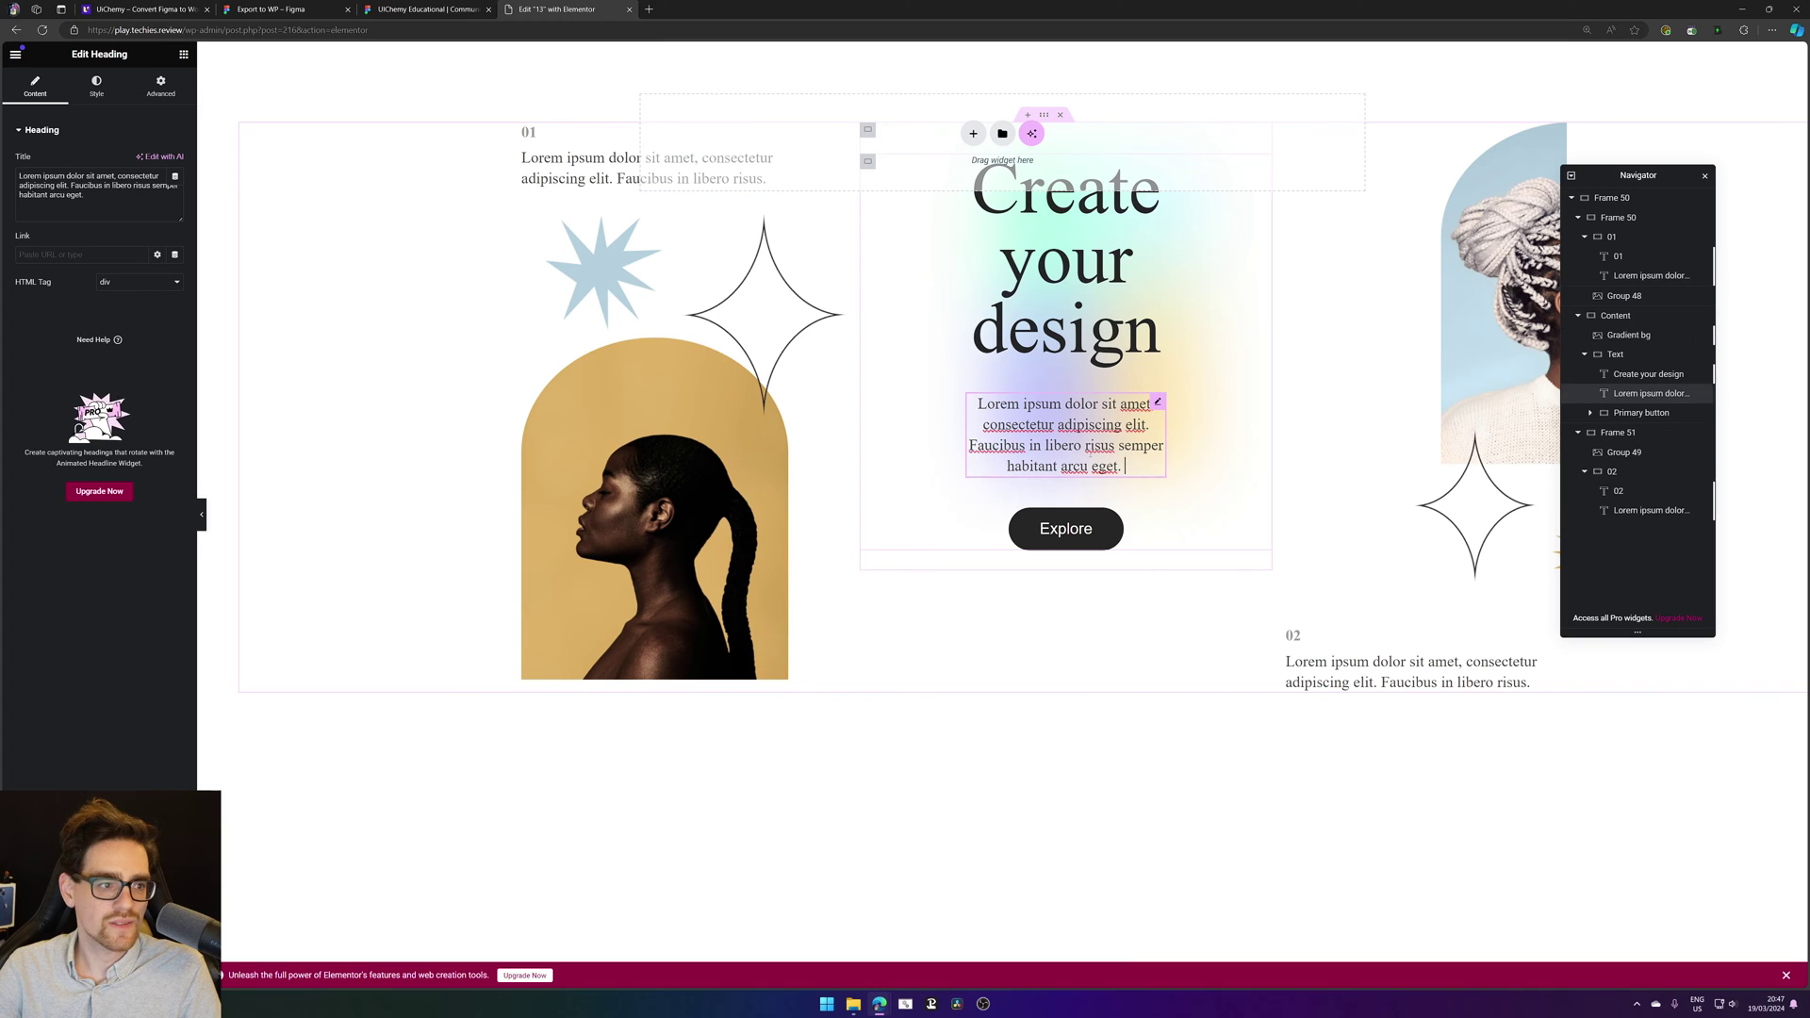
pyautogui.click(961, 225)
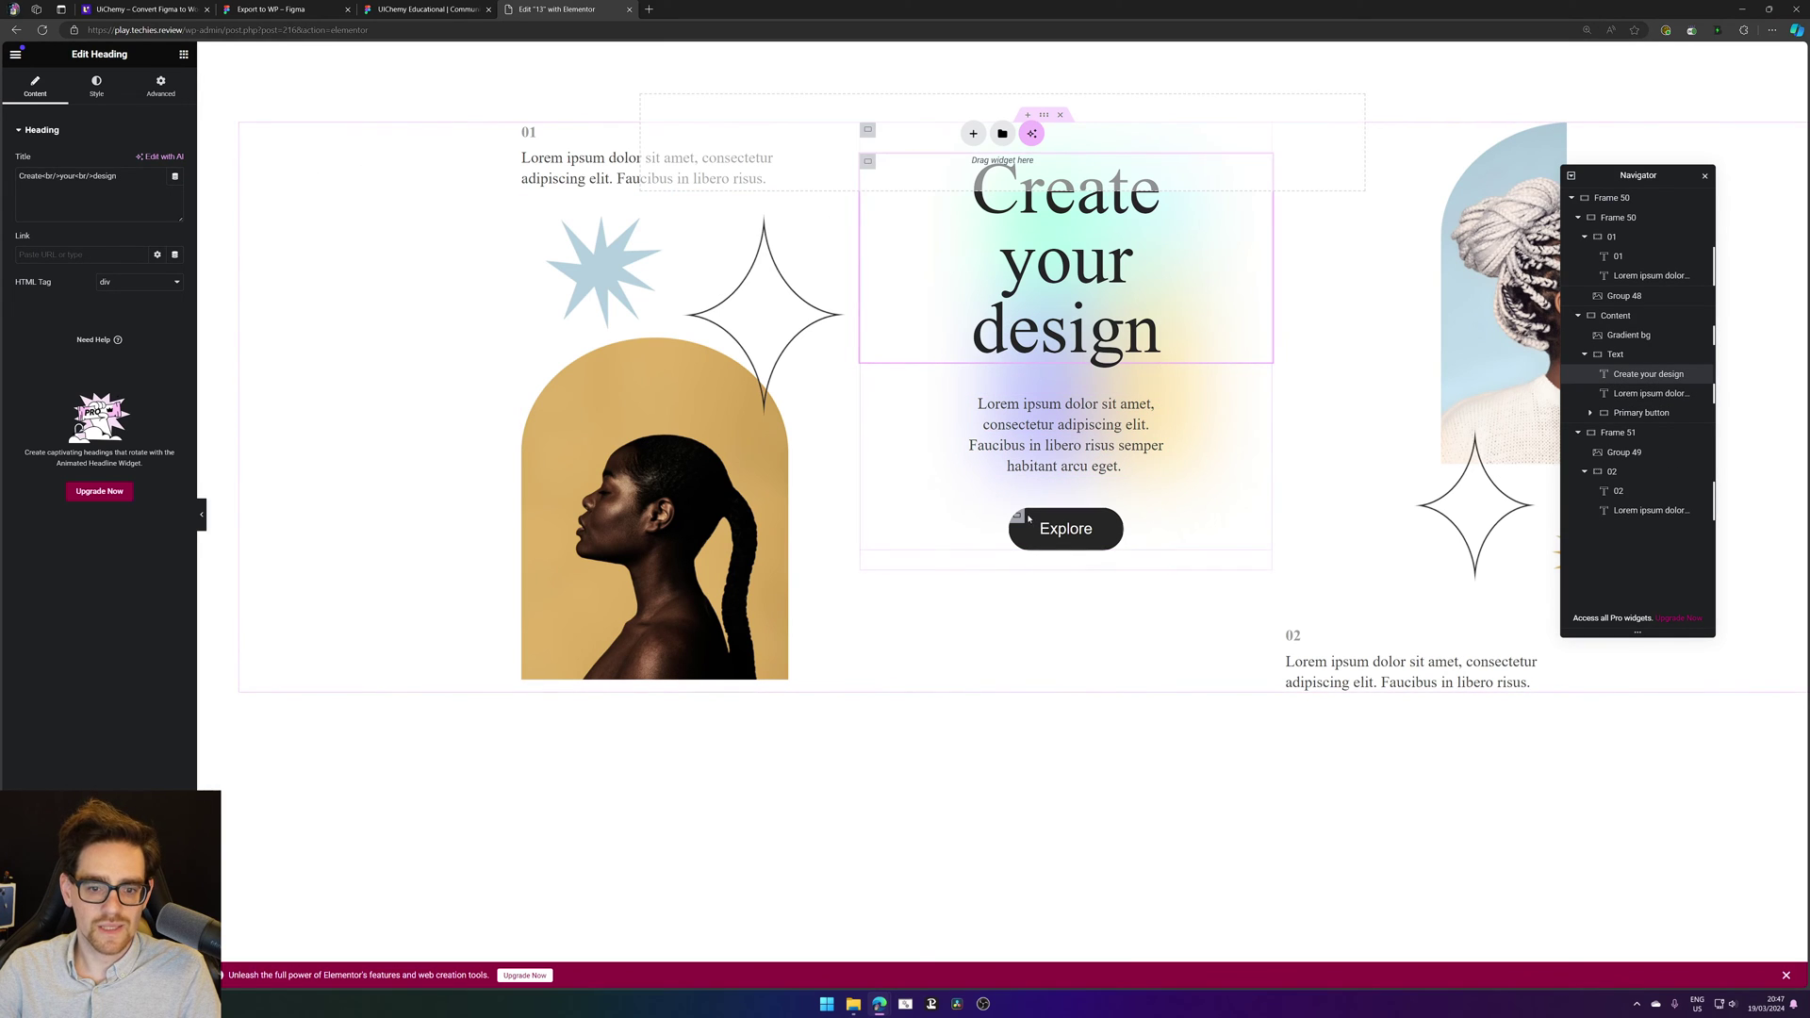
pyautogui.click(1065, 527)
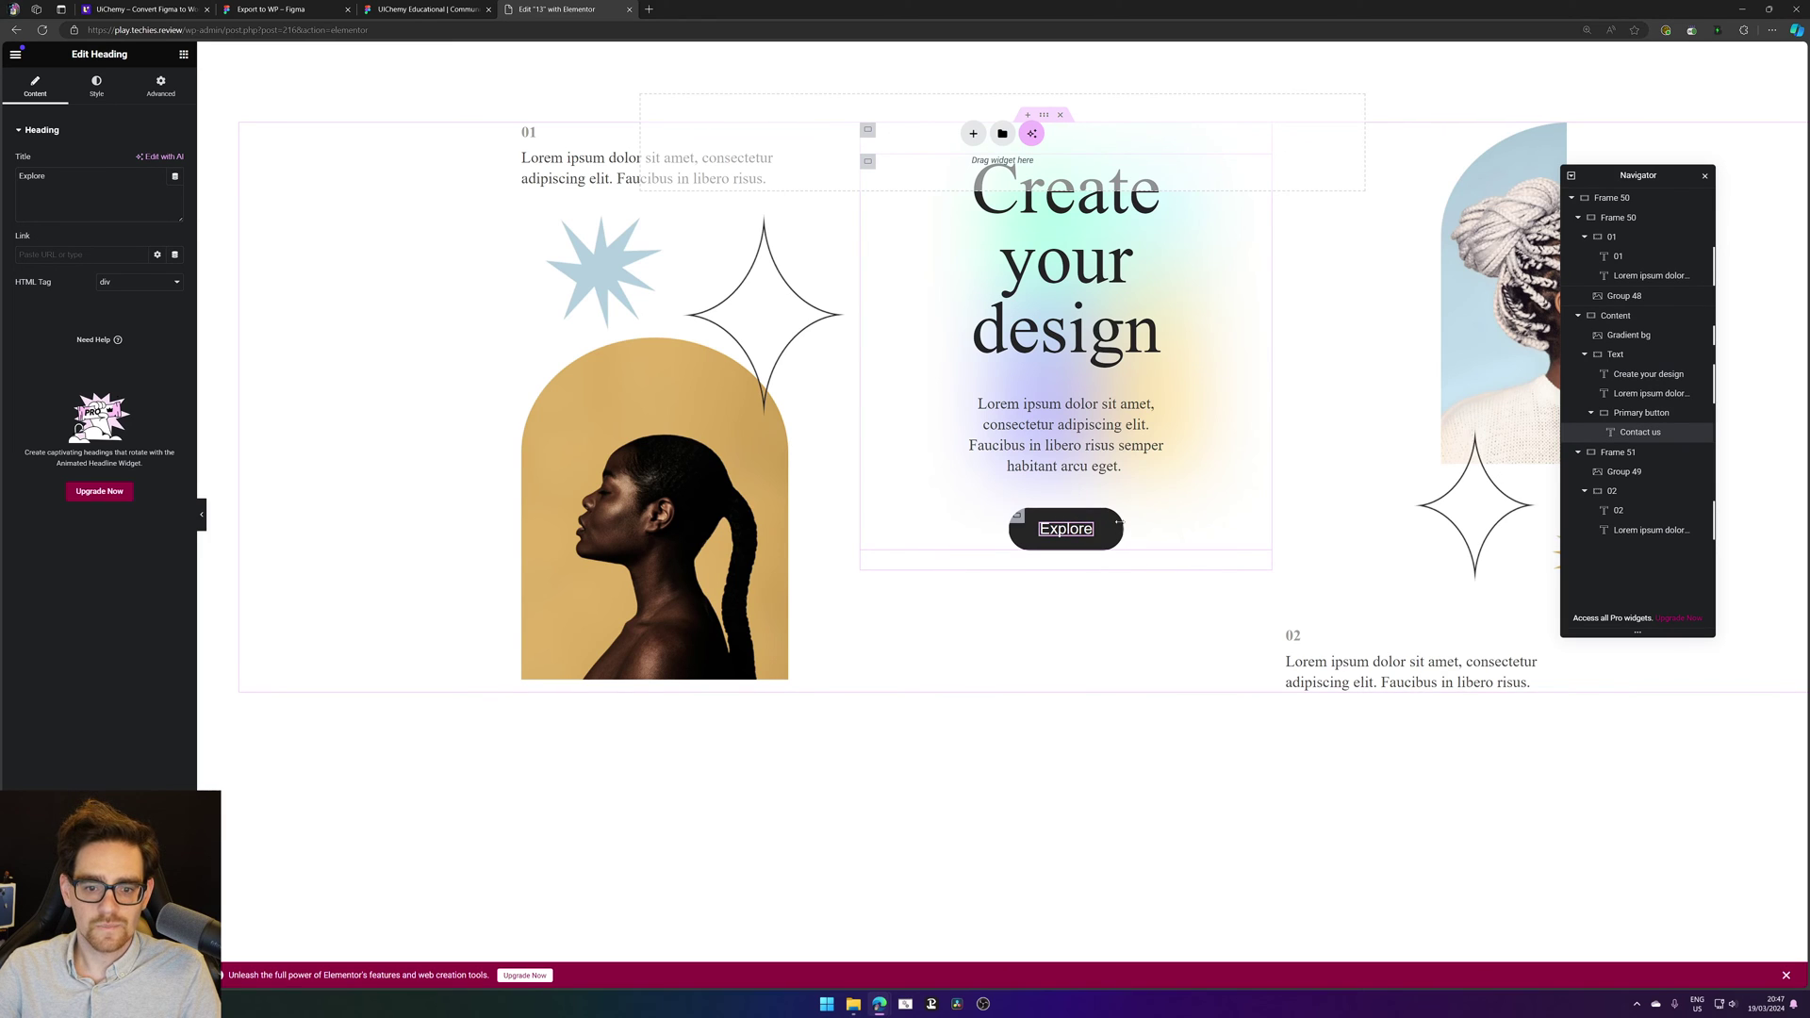
pyautogui.click(1018, 517)
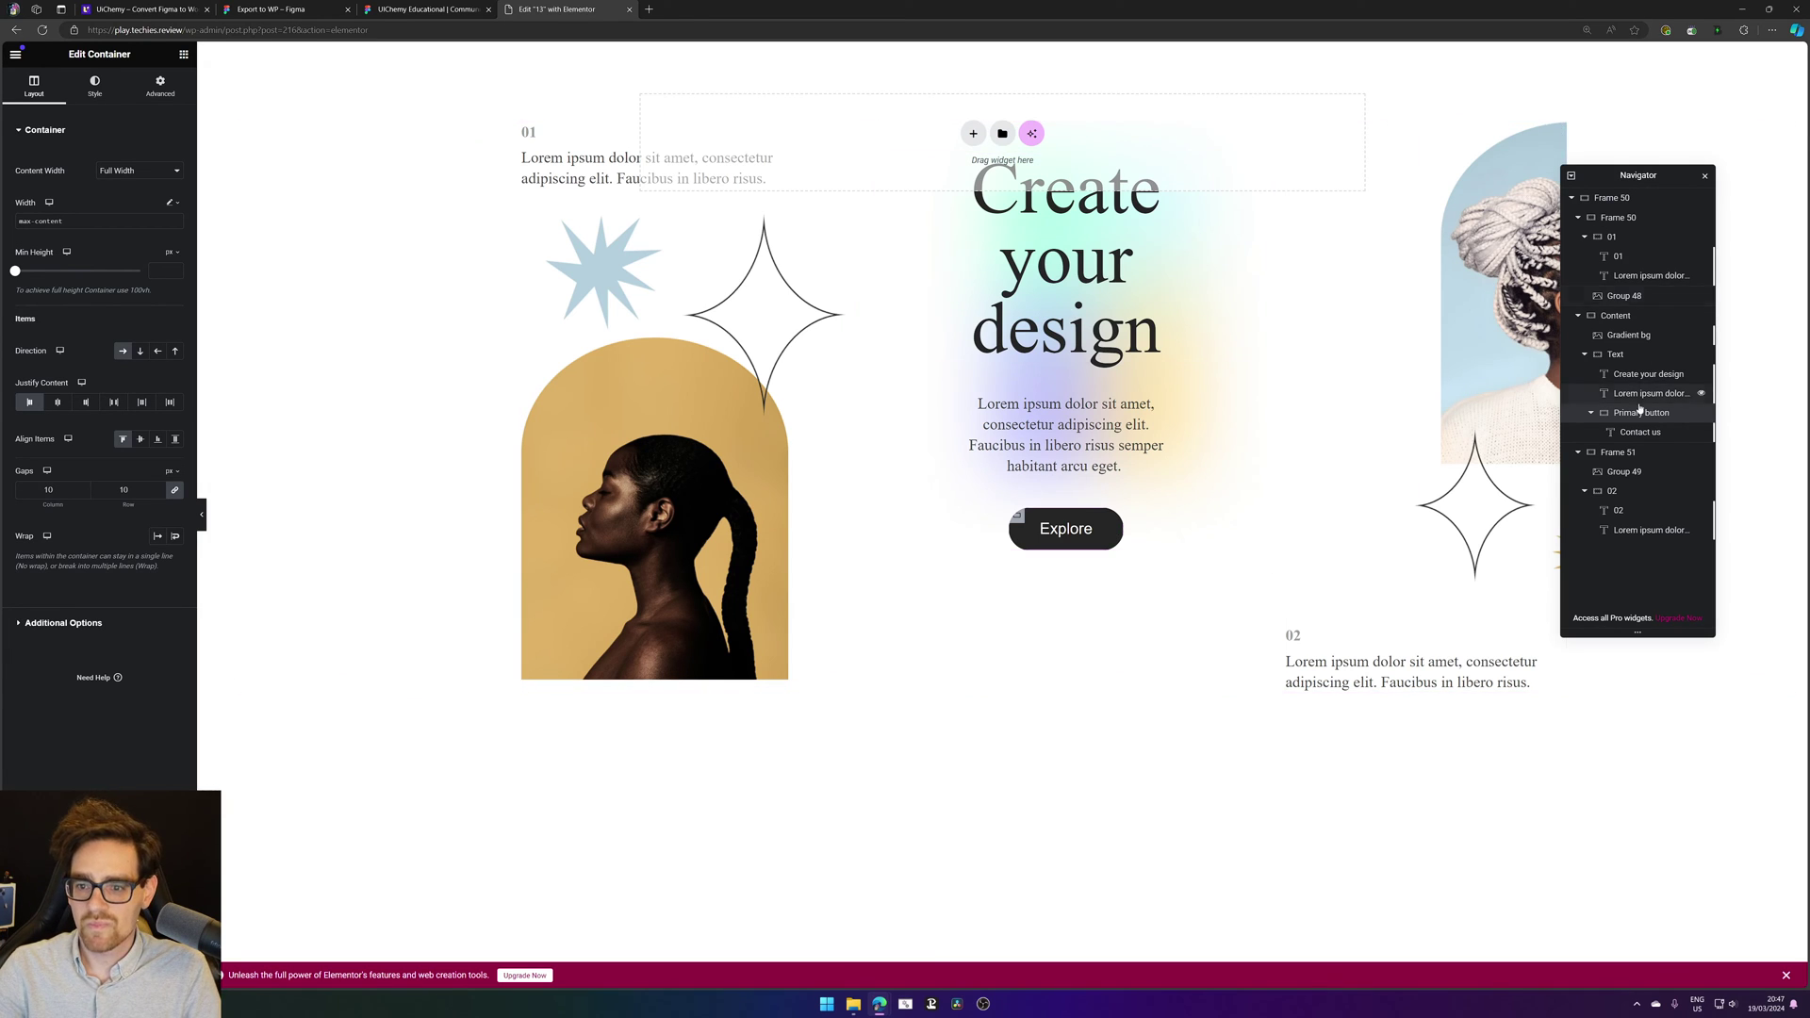
# Step: Review the layout settings of the inner Frame 50 and Frame 51, collapsing both and Content in the Navigator
pyautogui.click(1612, 218)
pyautogui.click(1578, 217)
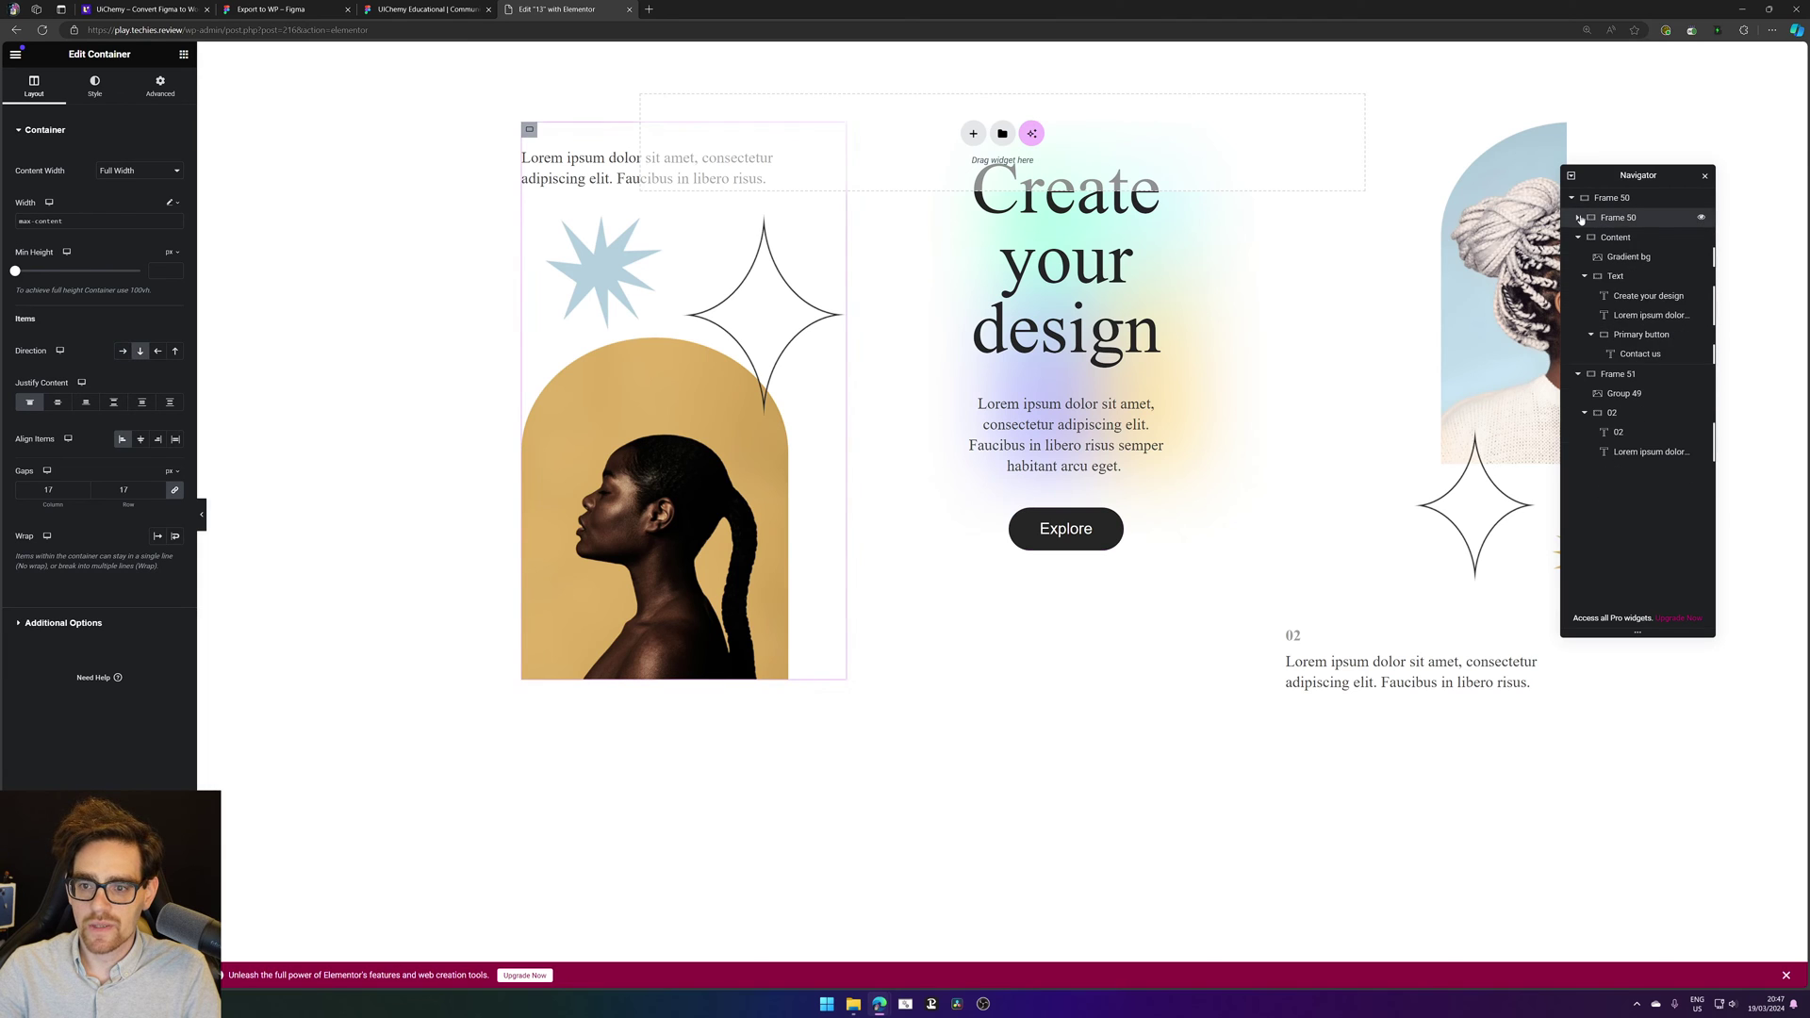
pyautogui.click(1580, 237)
pyautogui.click(1618, 257)
pyautogui.click(1578, 257)
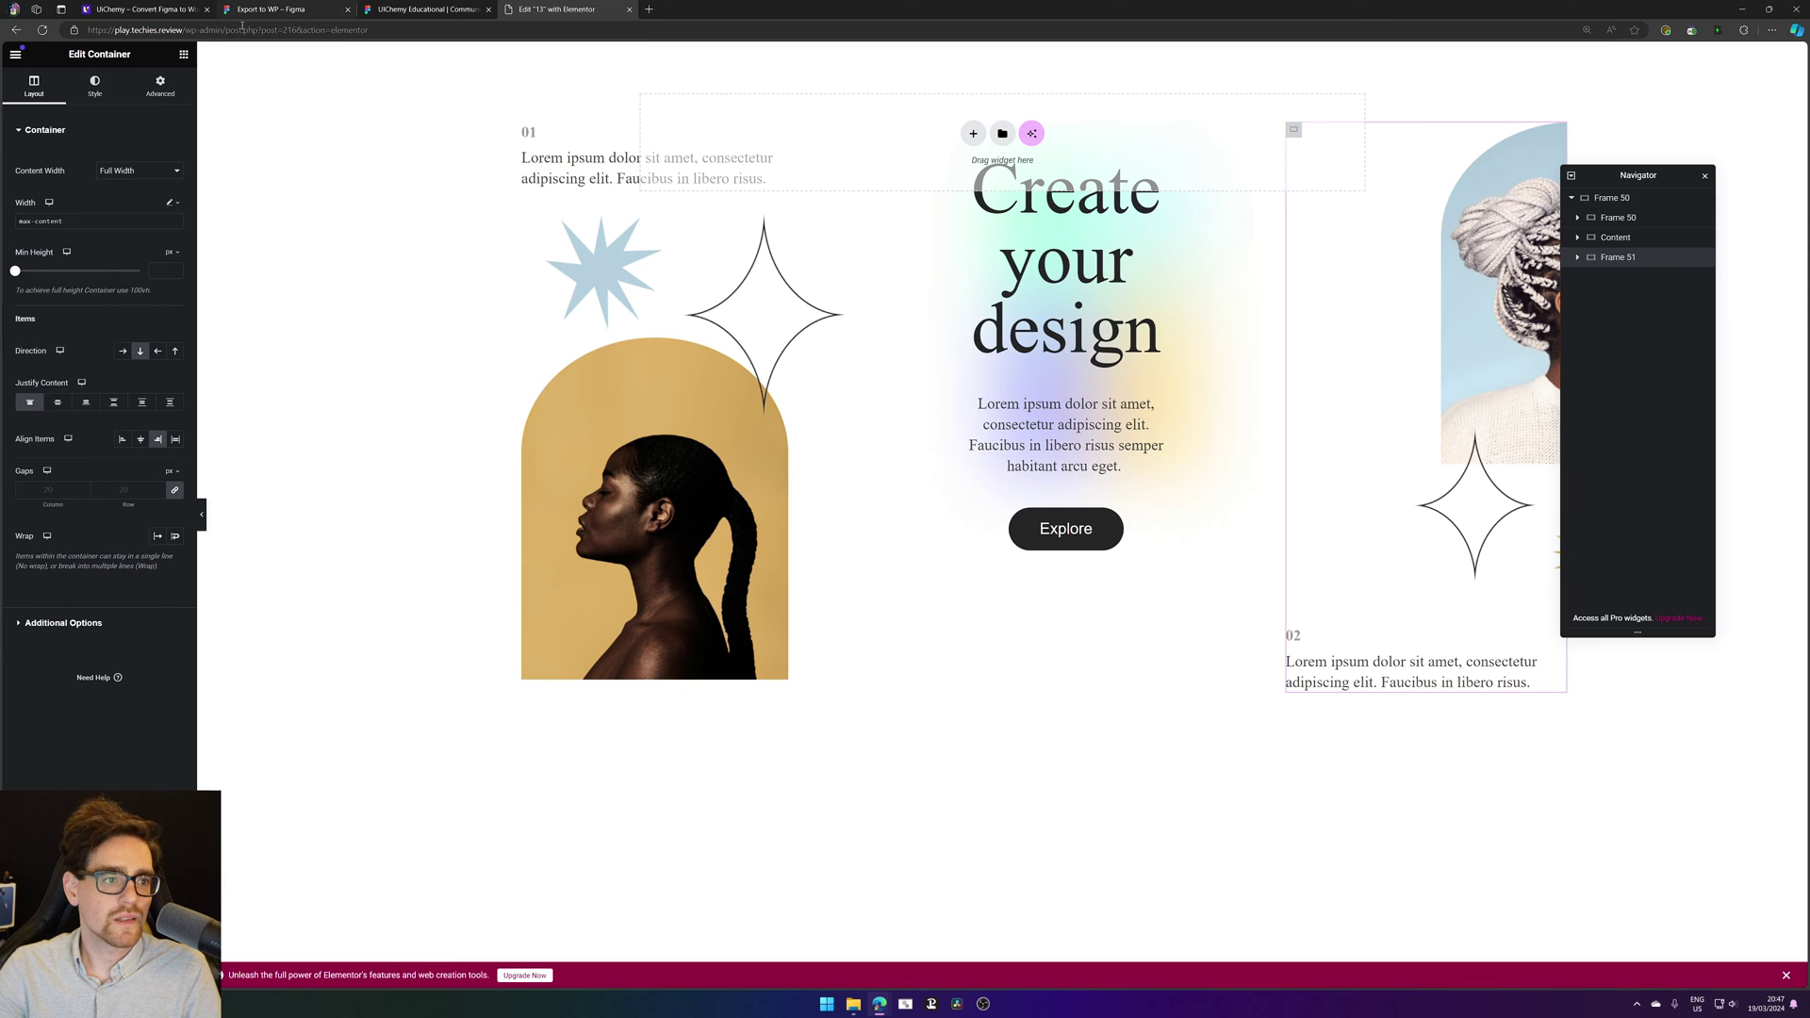
# Step: Switch to the Export to WP file in Figma, close the UiChemy plugin and select the 1 - 10 row of designs, moving it slightly upward
pyautogui.click(241, 9)
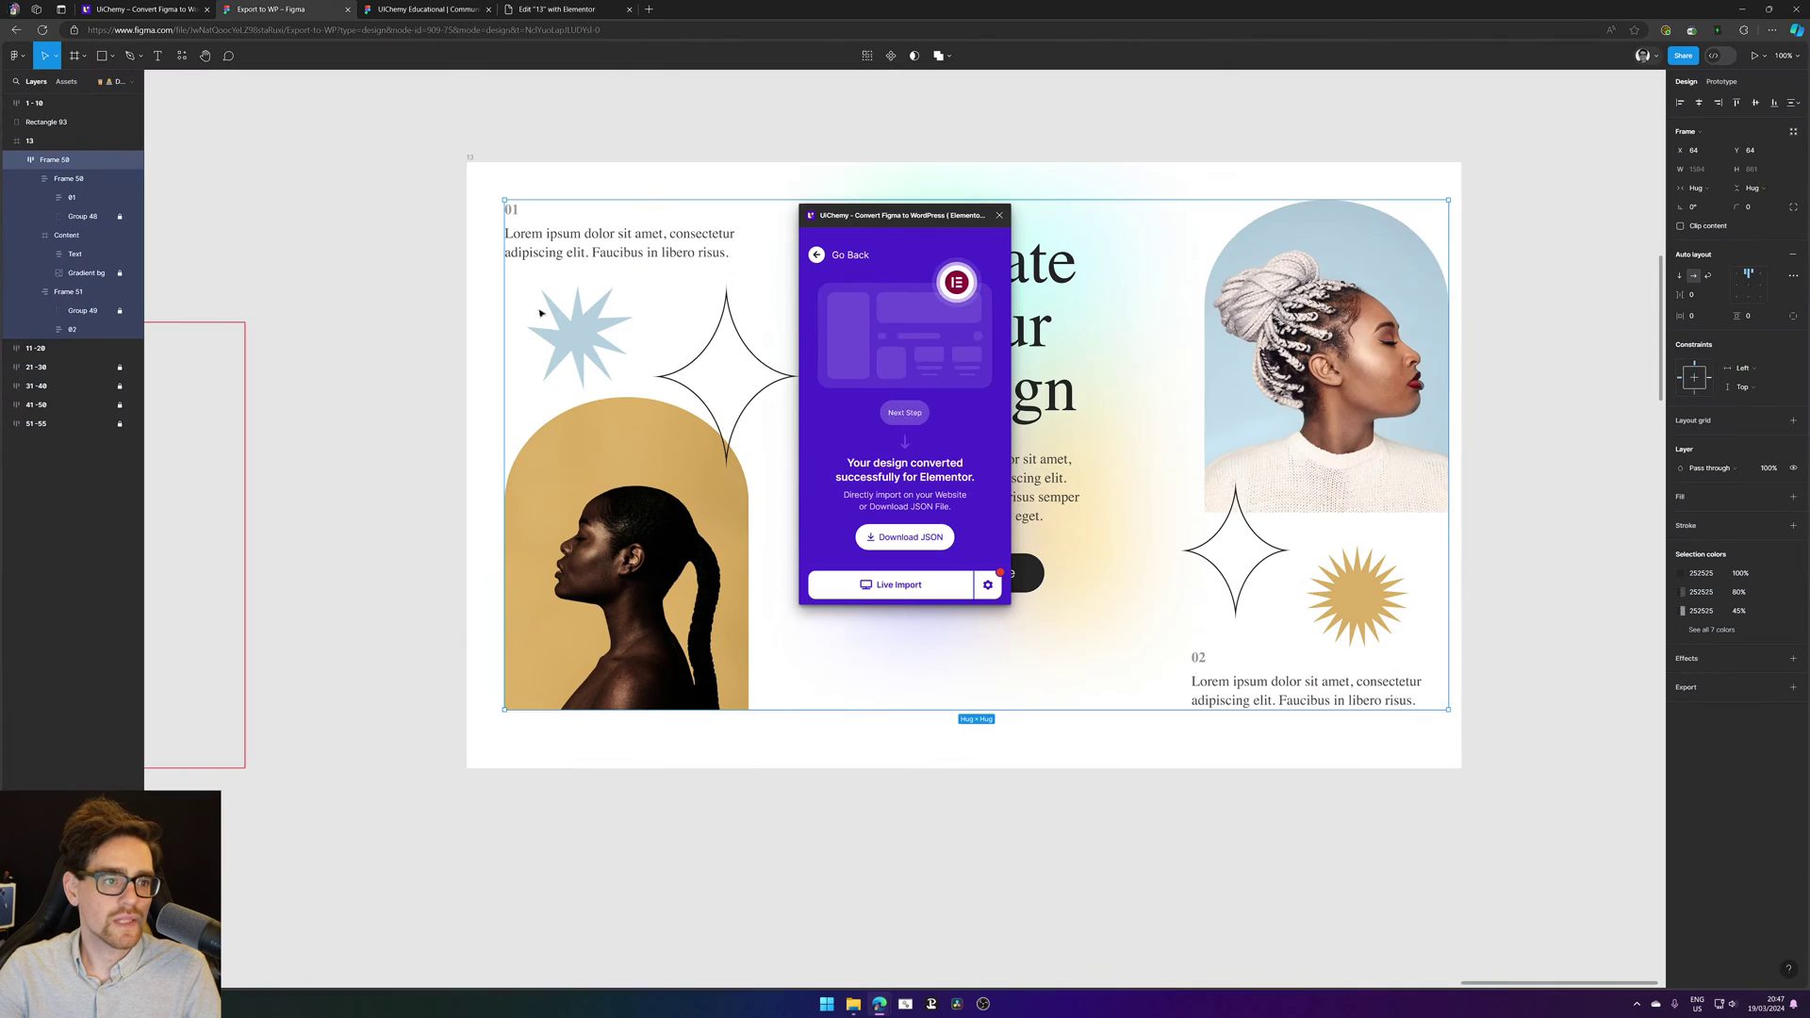
pyautogui.click(999, 215)
pyautogui.hscroll(-6, 831, 347)
pyautogui.scroll(-15, 505, 546)
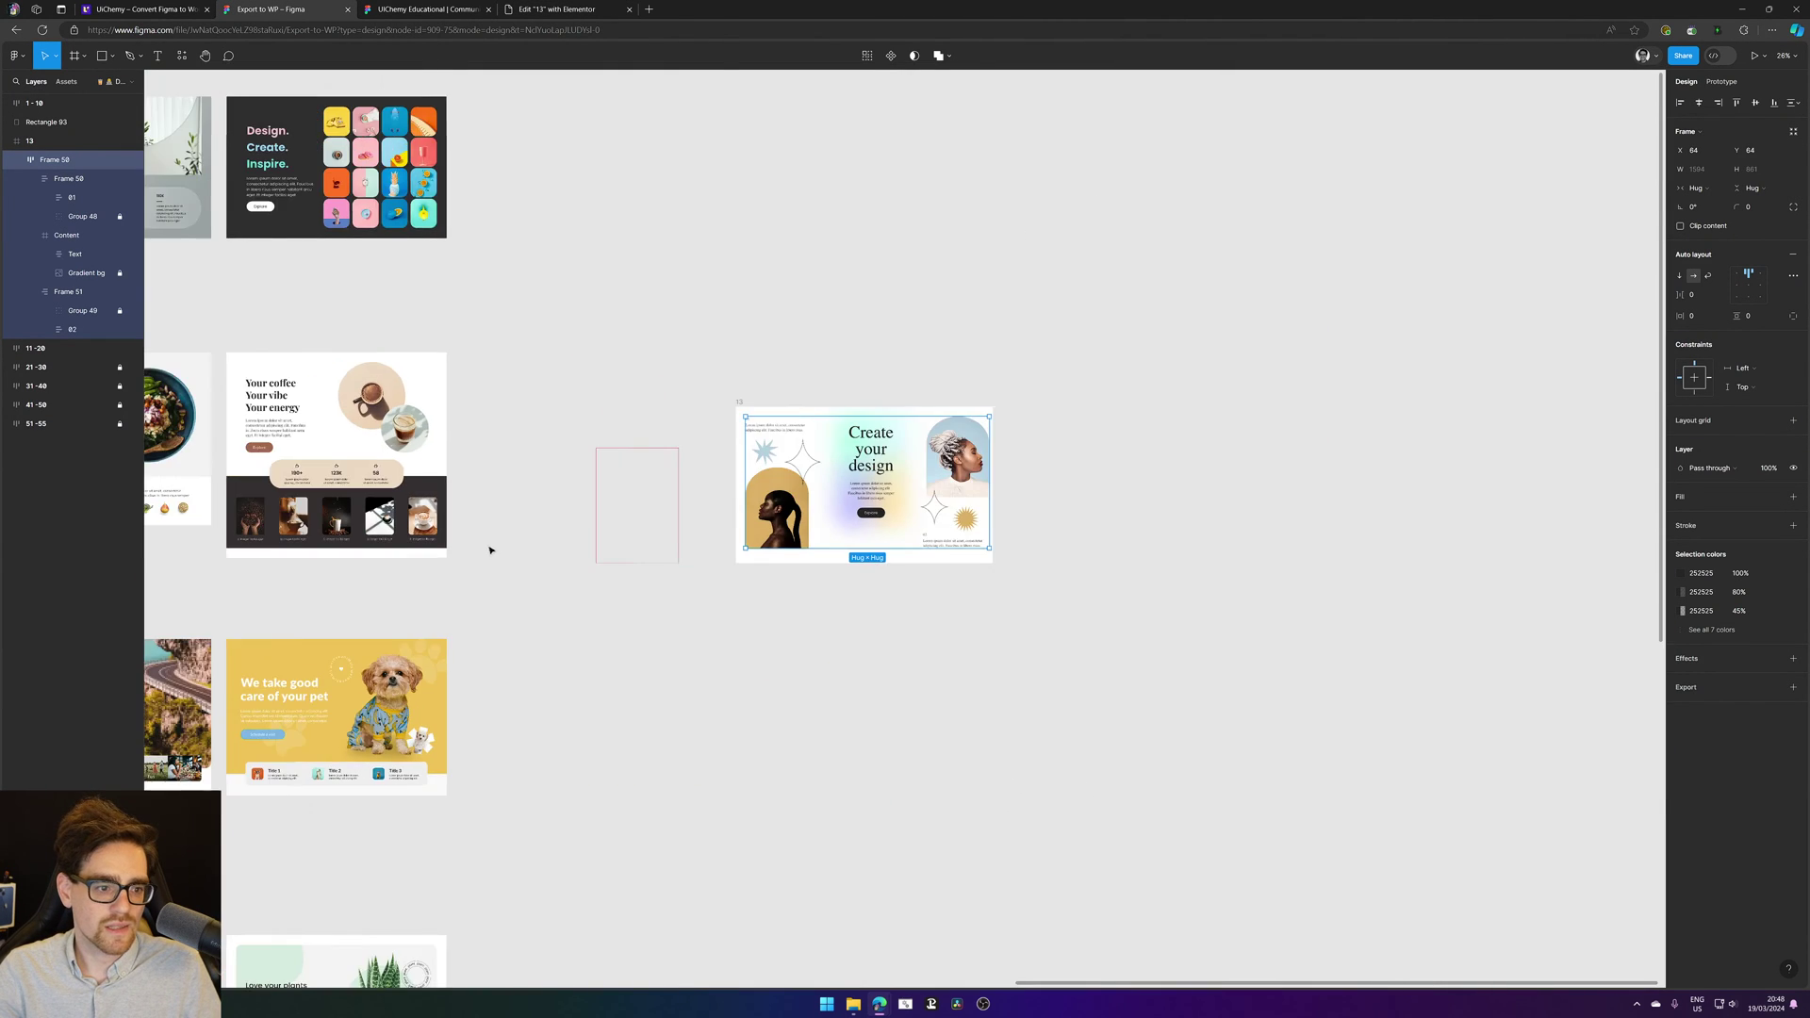
pyautogui.scroll(10, 337, 549)
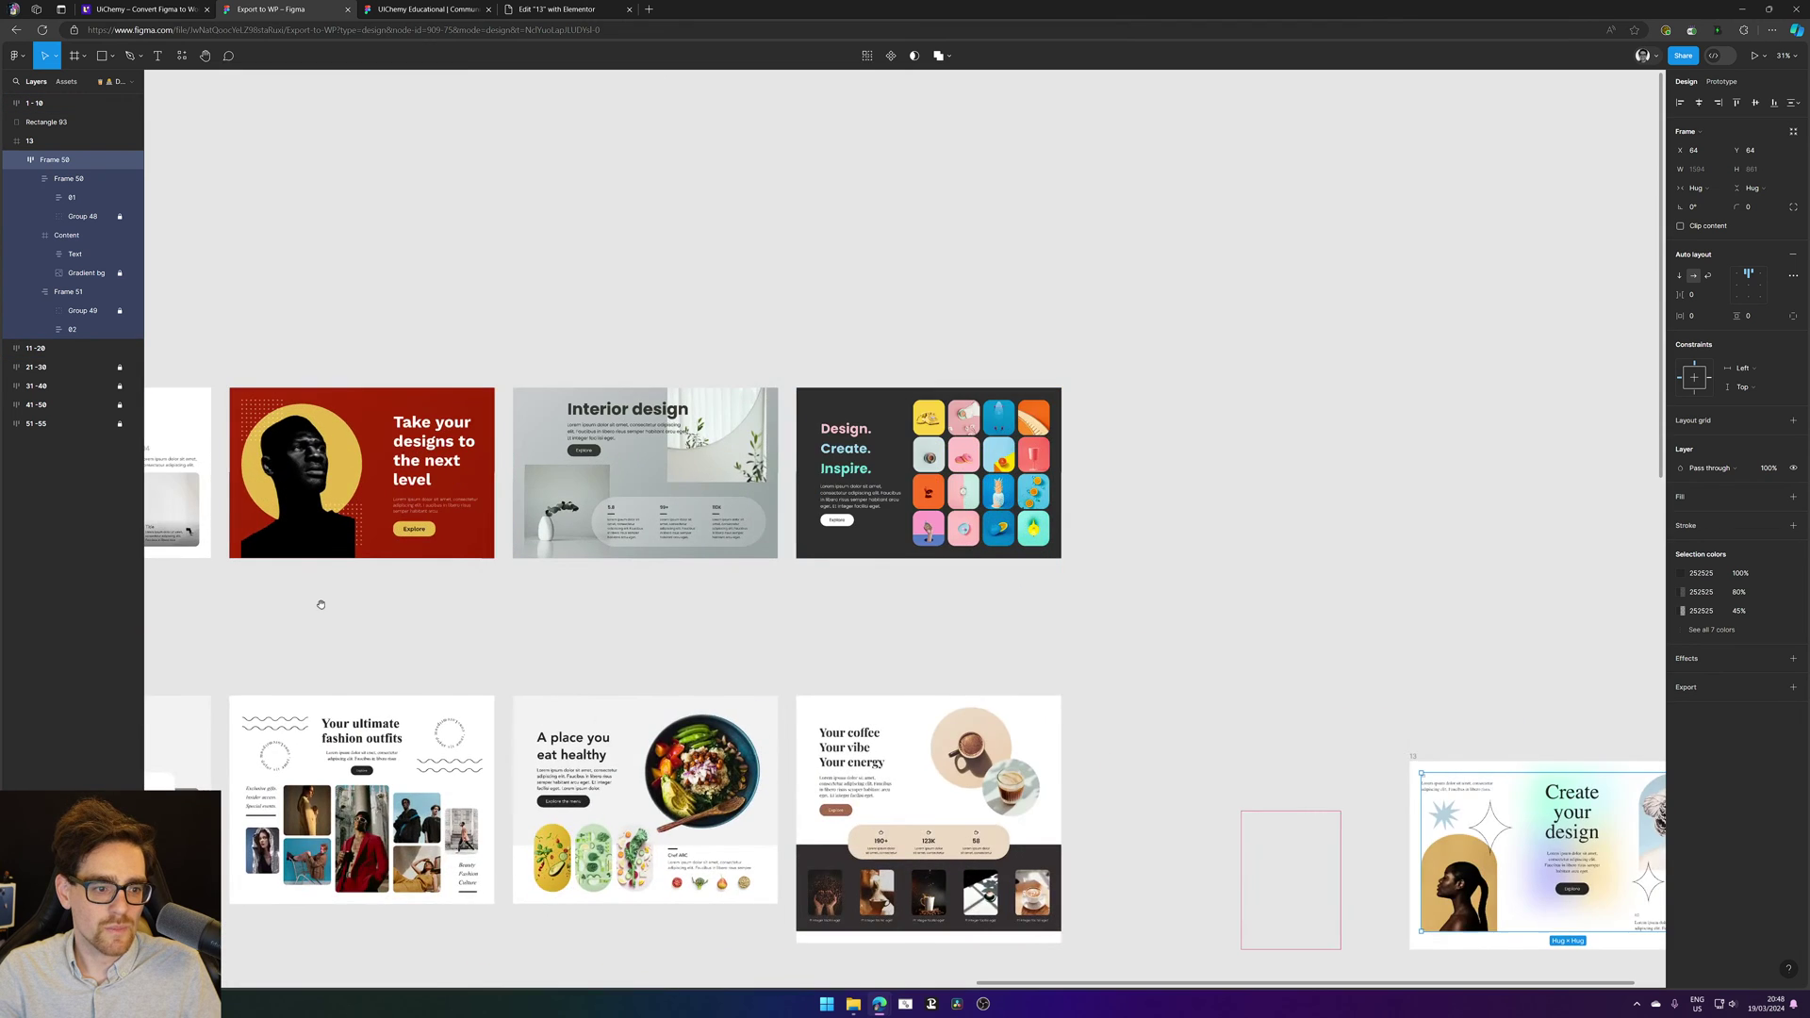
pyautogui.click(726, 398)
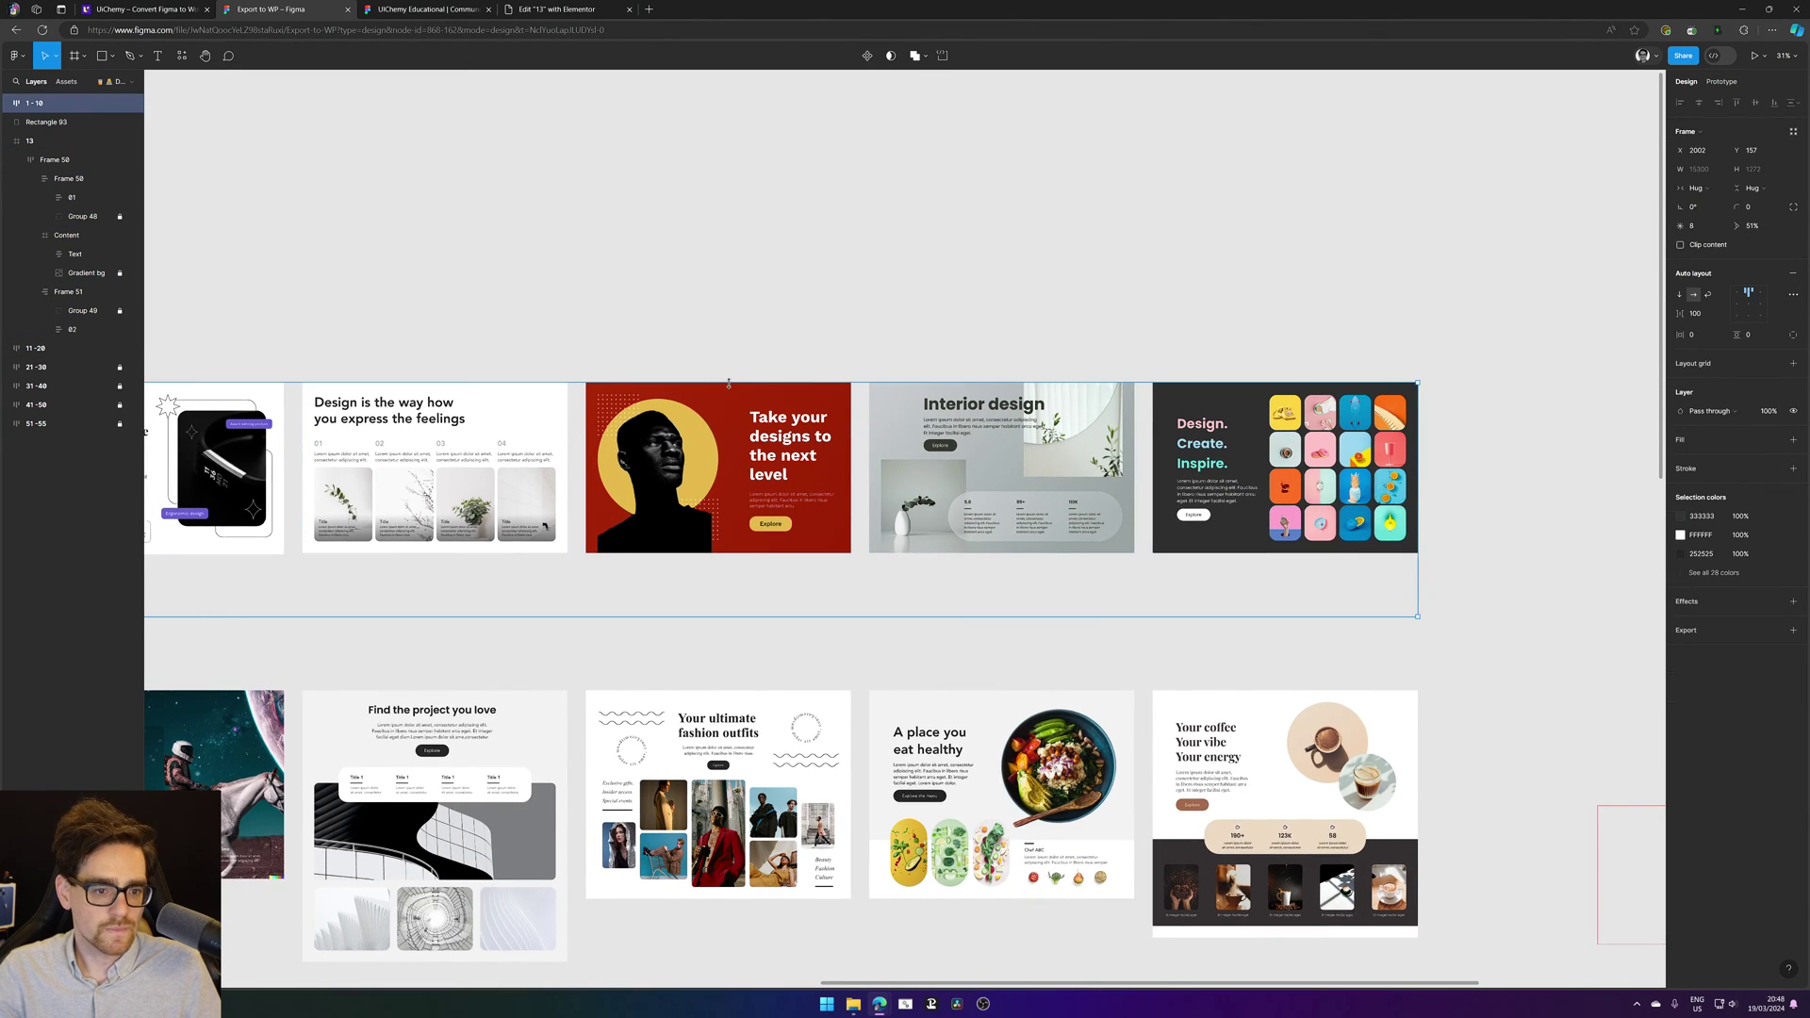
pyautogui.hscroll(-10, 519, 311)
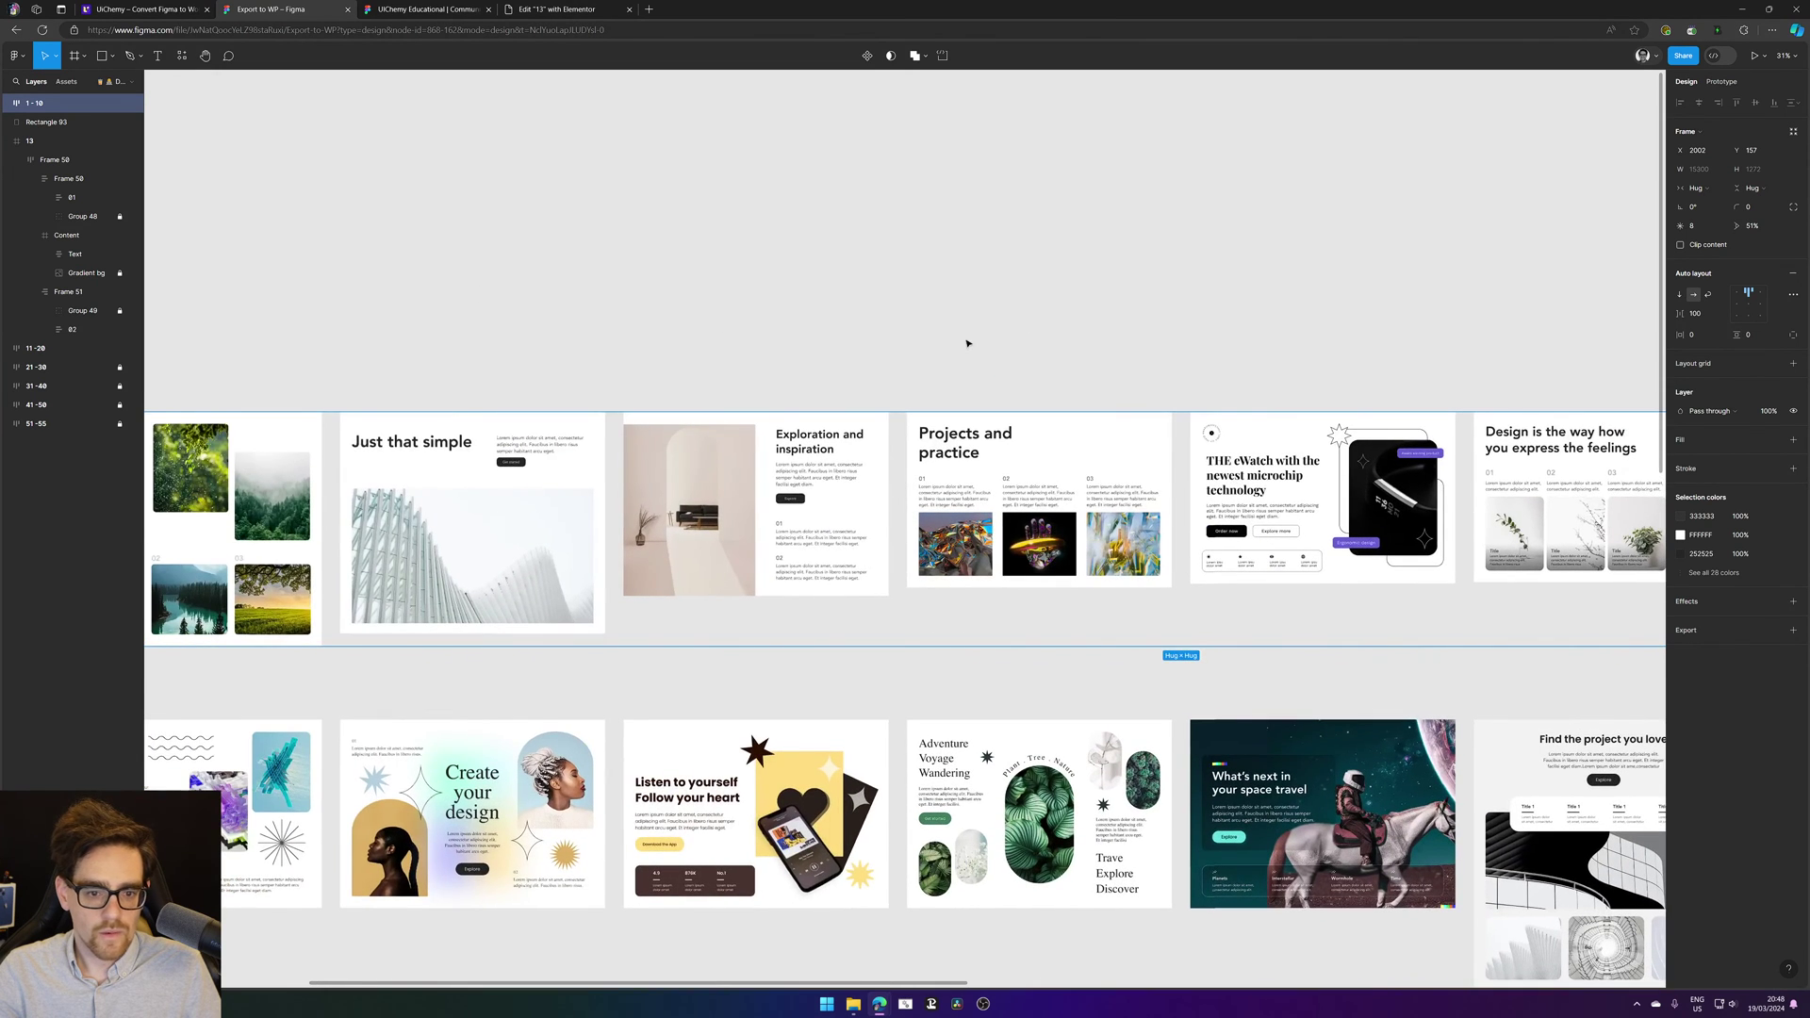
pyautogui.hscroll(-8, 793, 321)
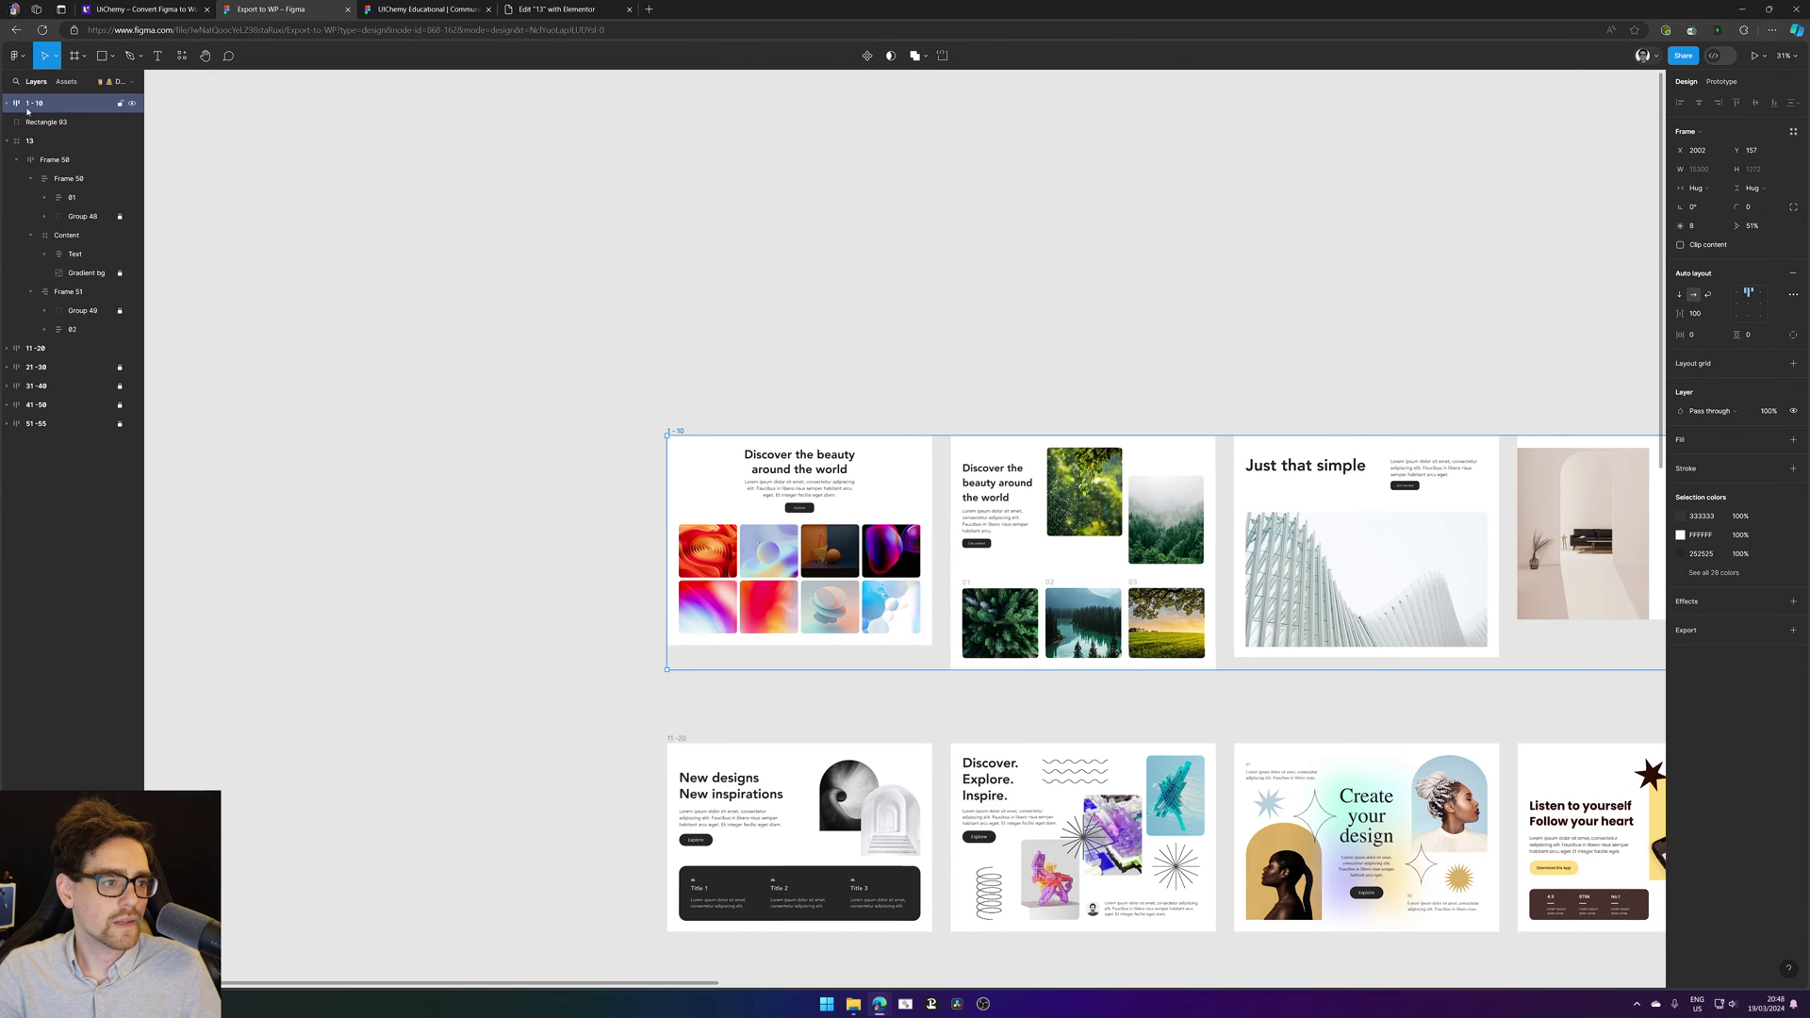
pyautogui.moveTo(785, 497); pyautogui.dragTo(781, 475)
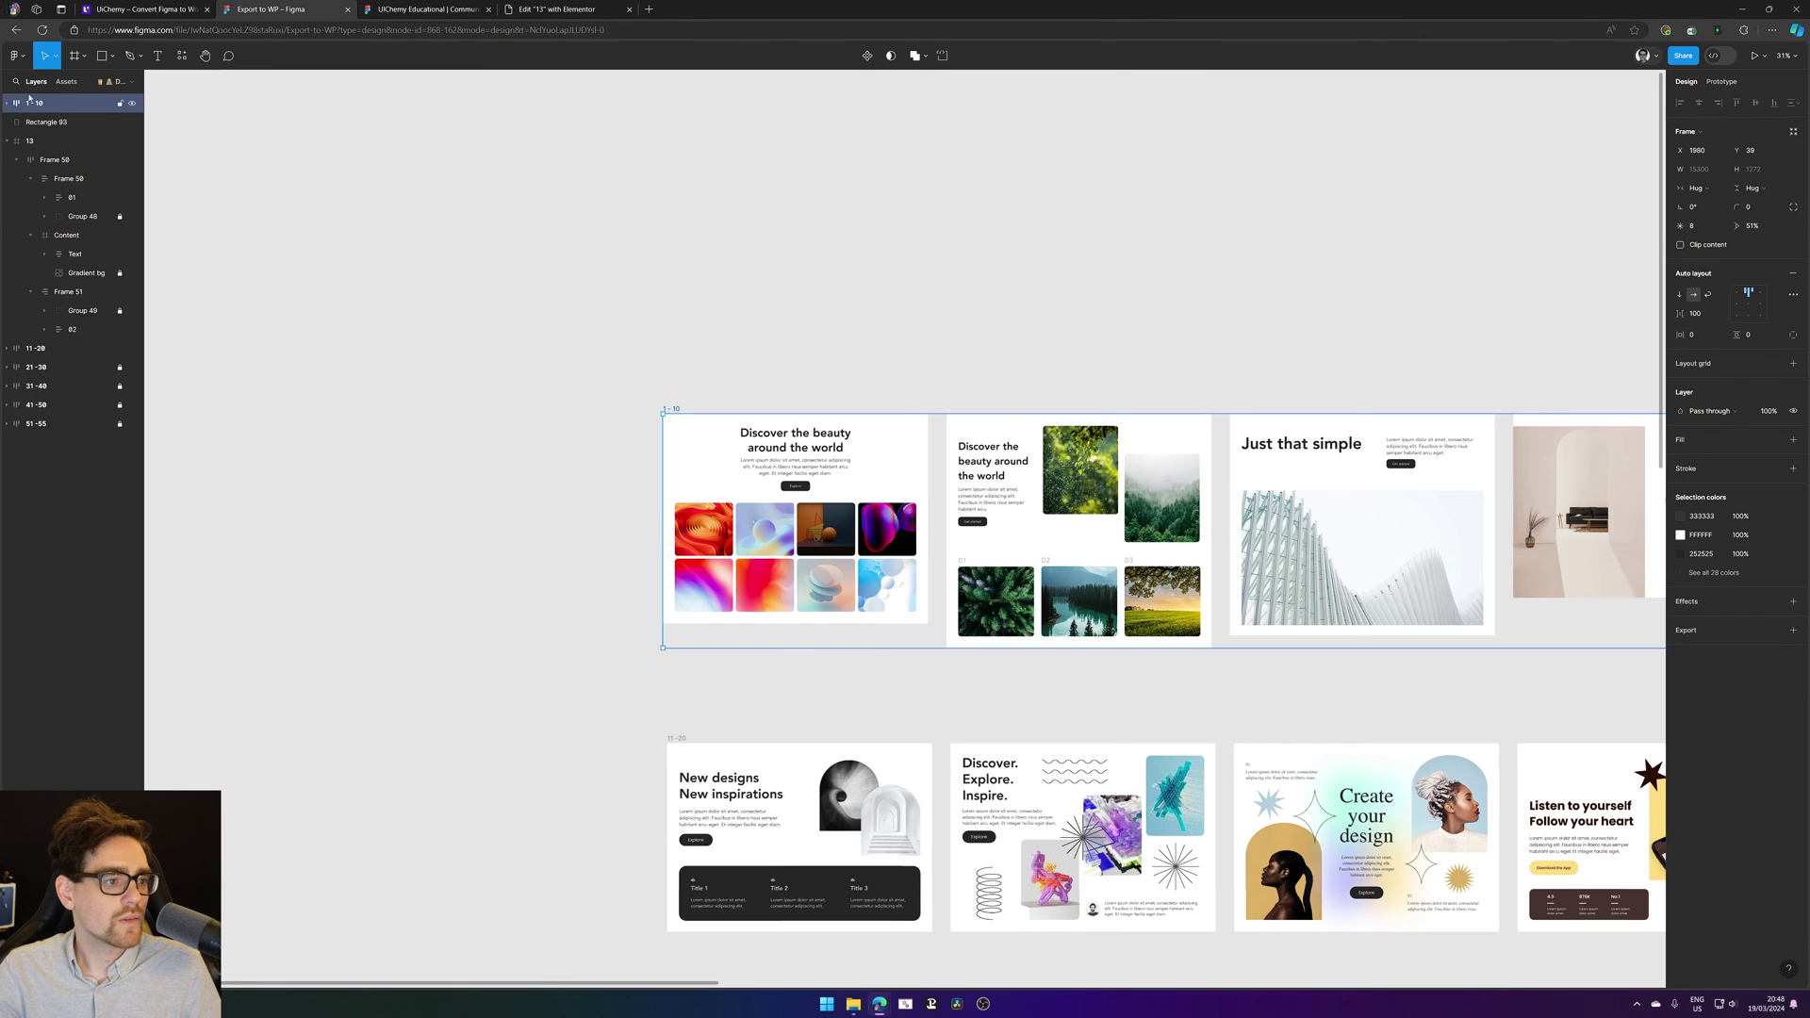
# Step: Collapse layer 13, expand the 1 - 10 row and unlock its frame 1, "Discover the beauty around the world"
pyautogui.click(8, 141)
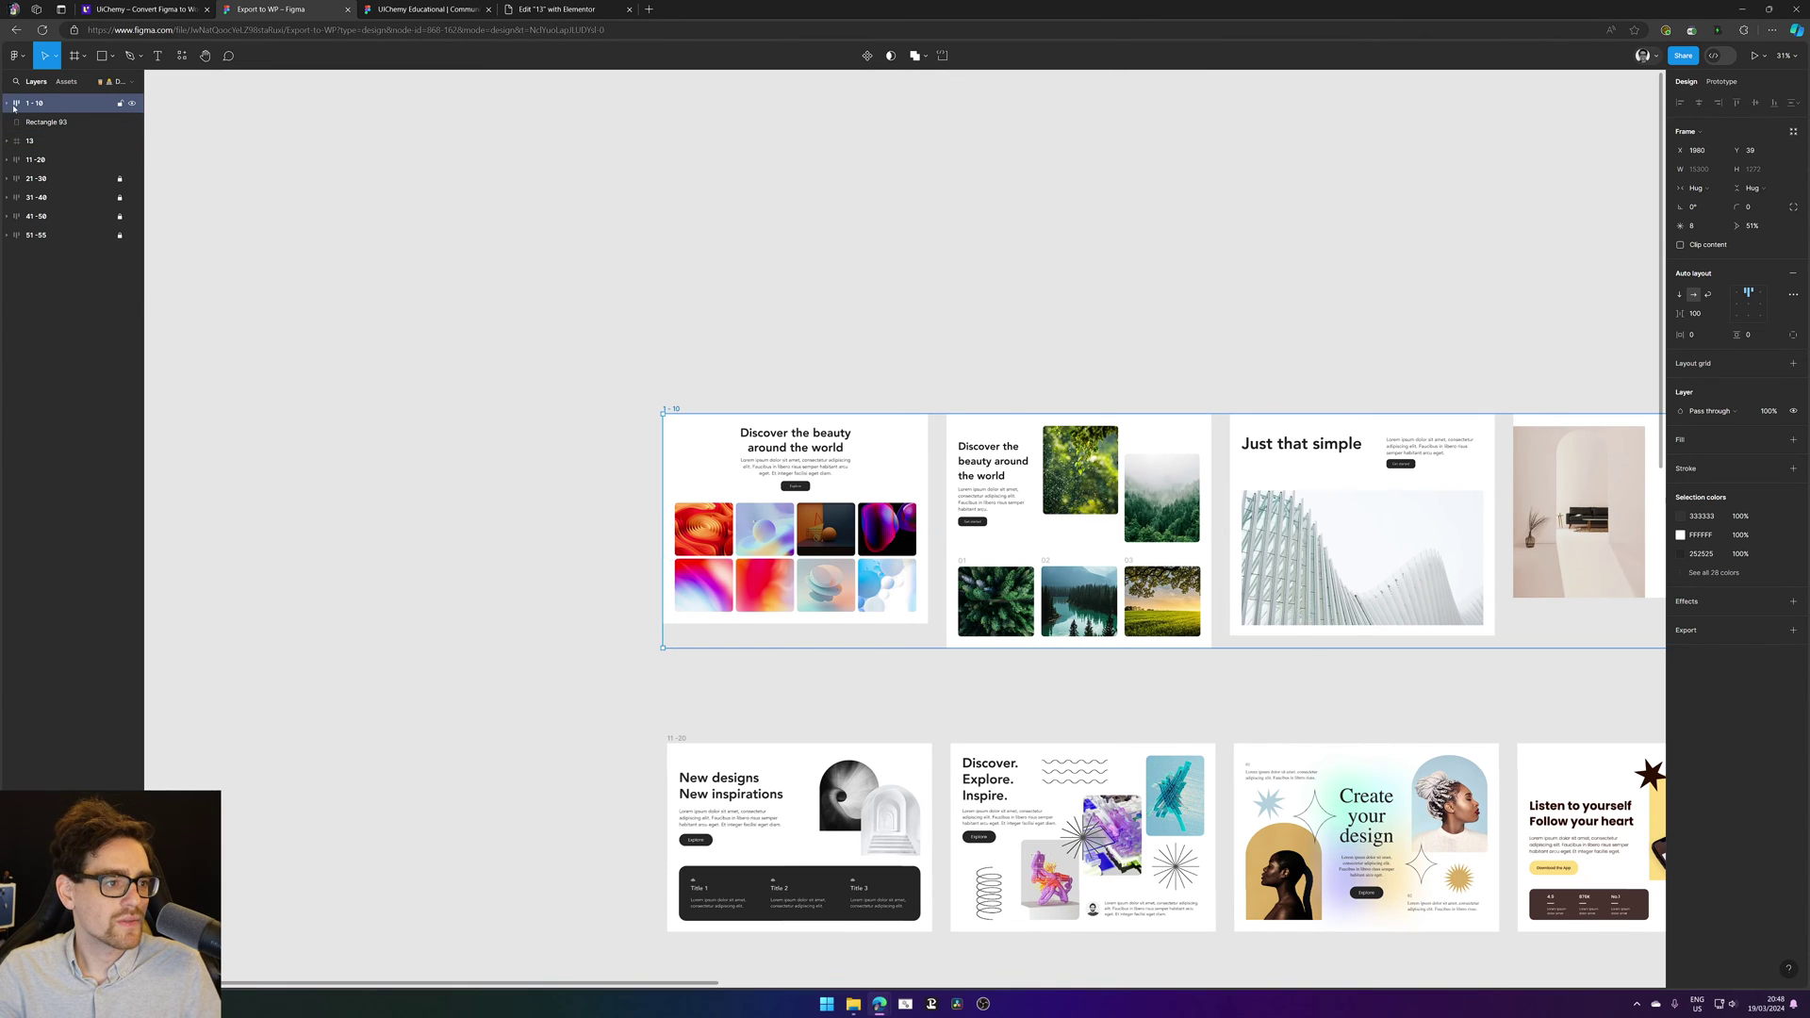
pyautogui.click(13, 107)
pyautogui.click(77, 125)
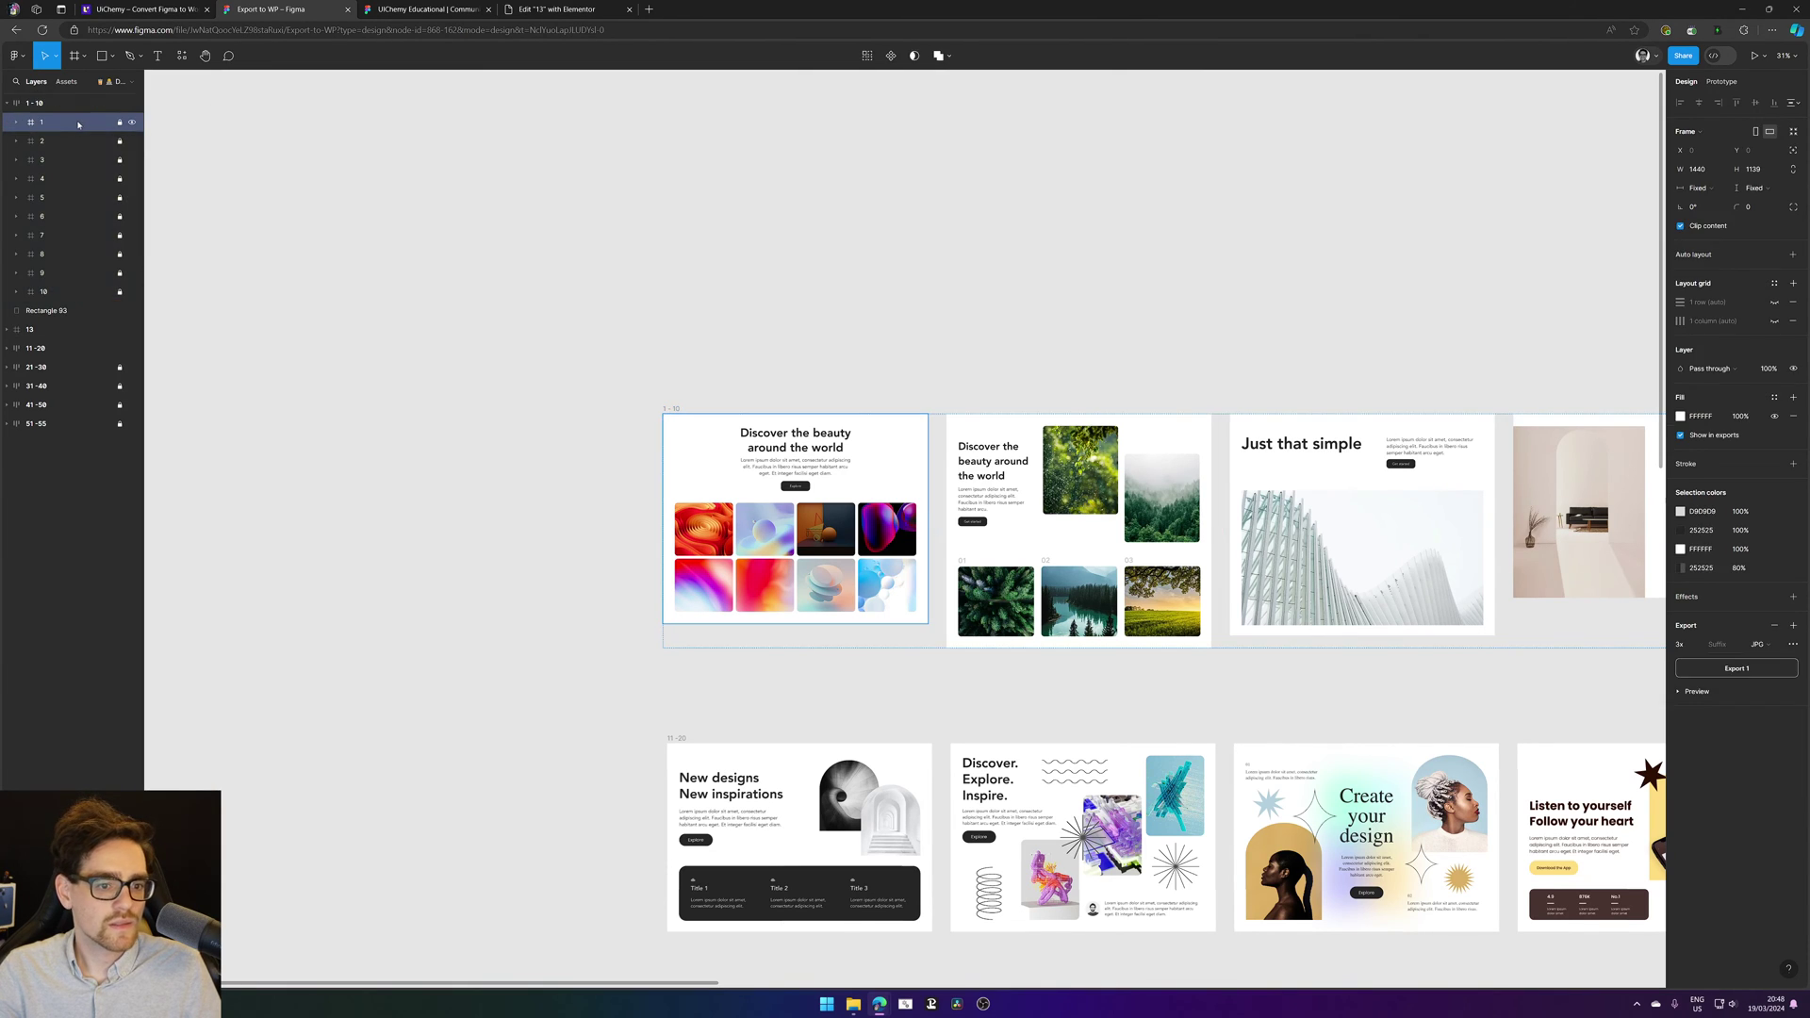
pyautogui.click(120, 123)
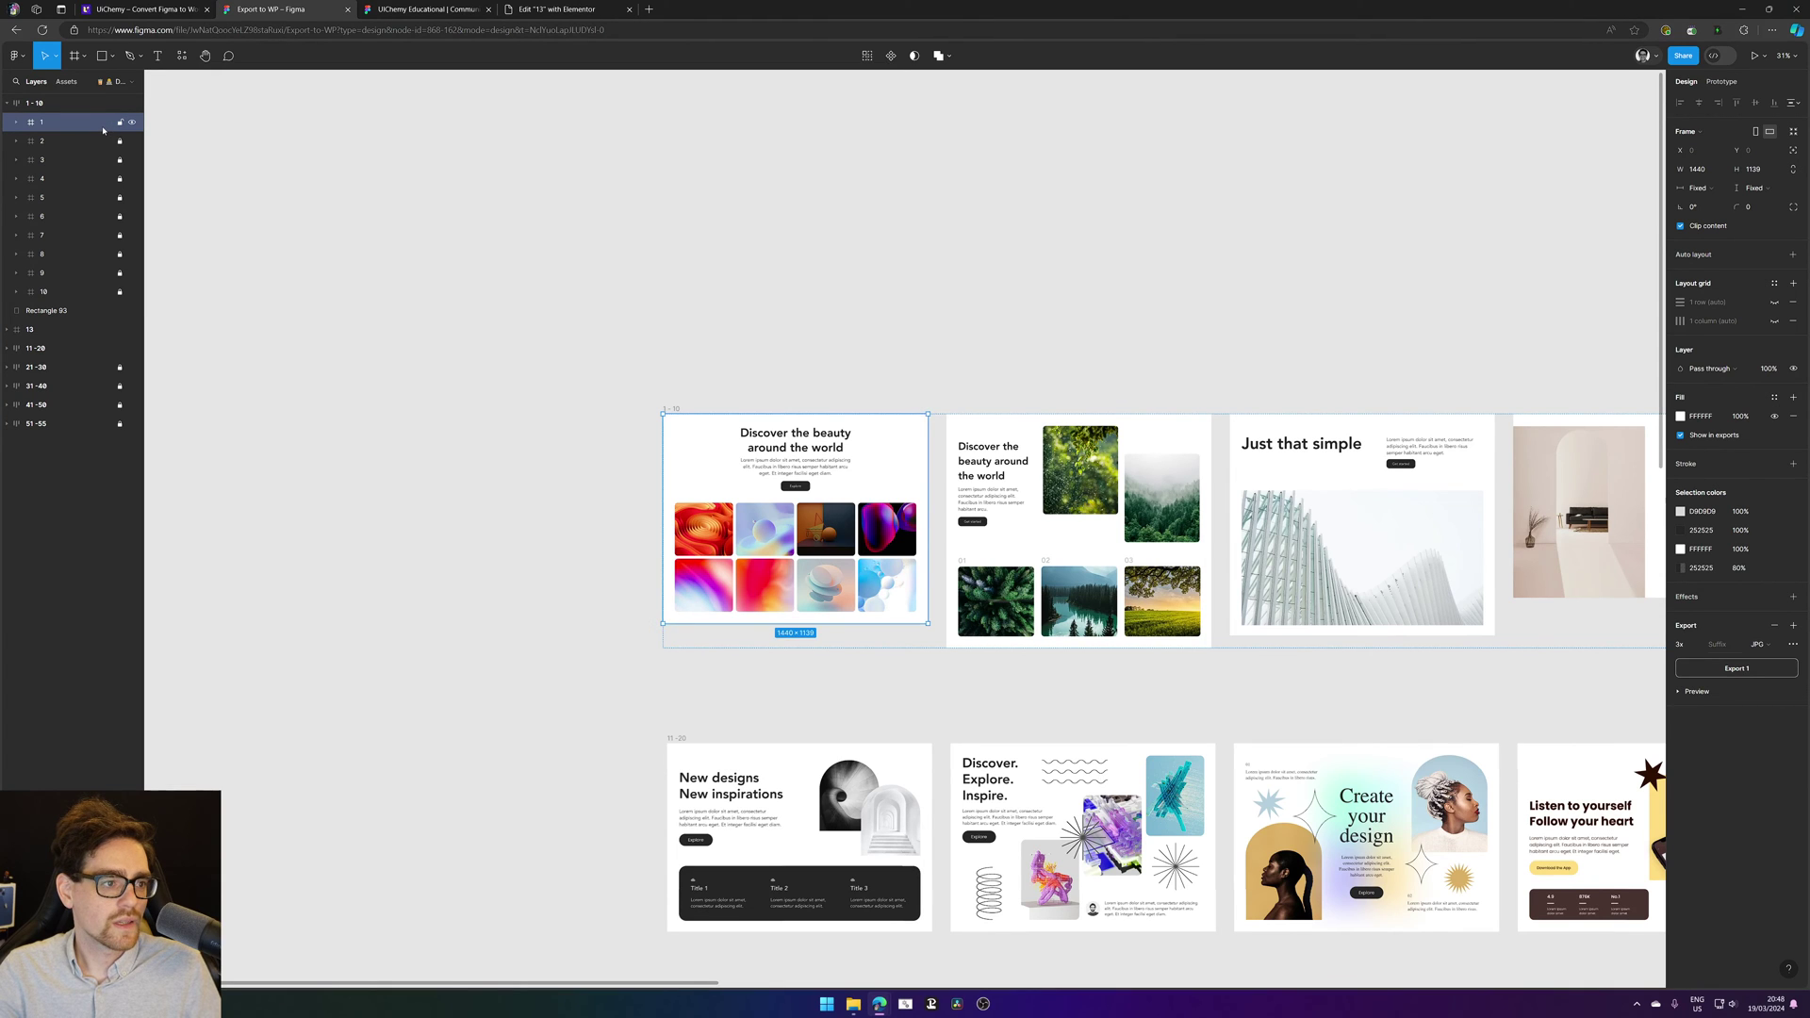
# Step: Copy frame 1 and paste it as a separate top-level frame on an empty area of the canvas
pyautogui.hotkey('ctrl', 'c')
pyautogui.click(1009, 276)
pyautogui.moveTo(1009, 276); pyautogui.dragTo(916, 872)
pyautogui.hotkey('ctrl', 'v')
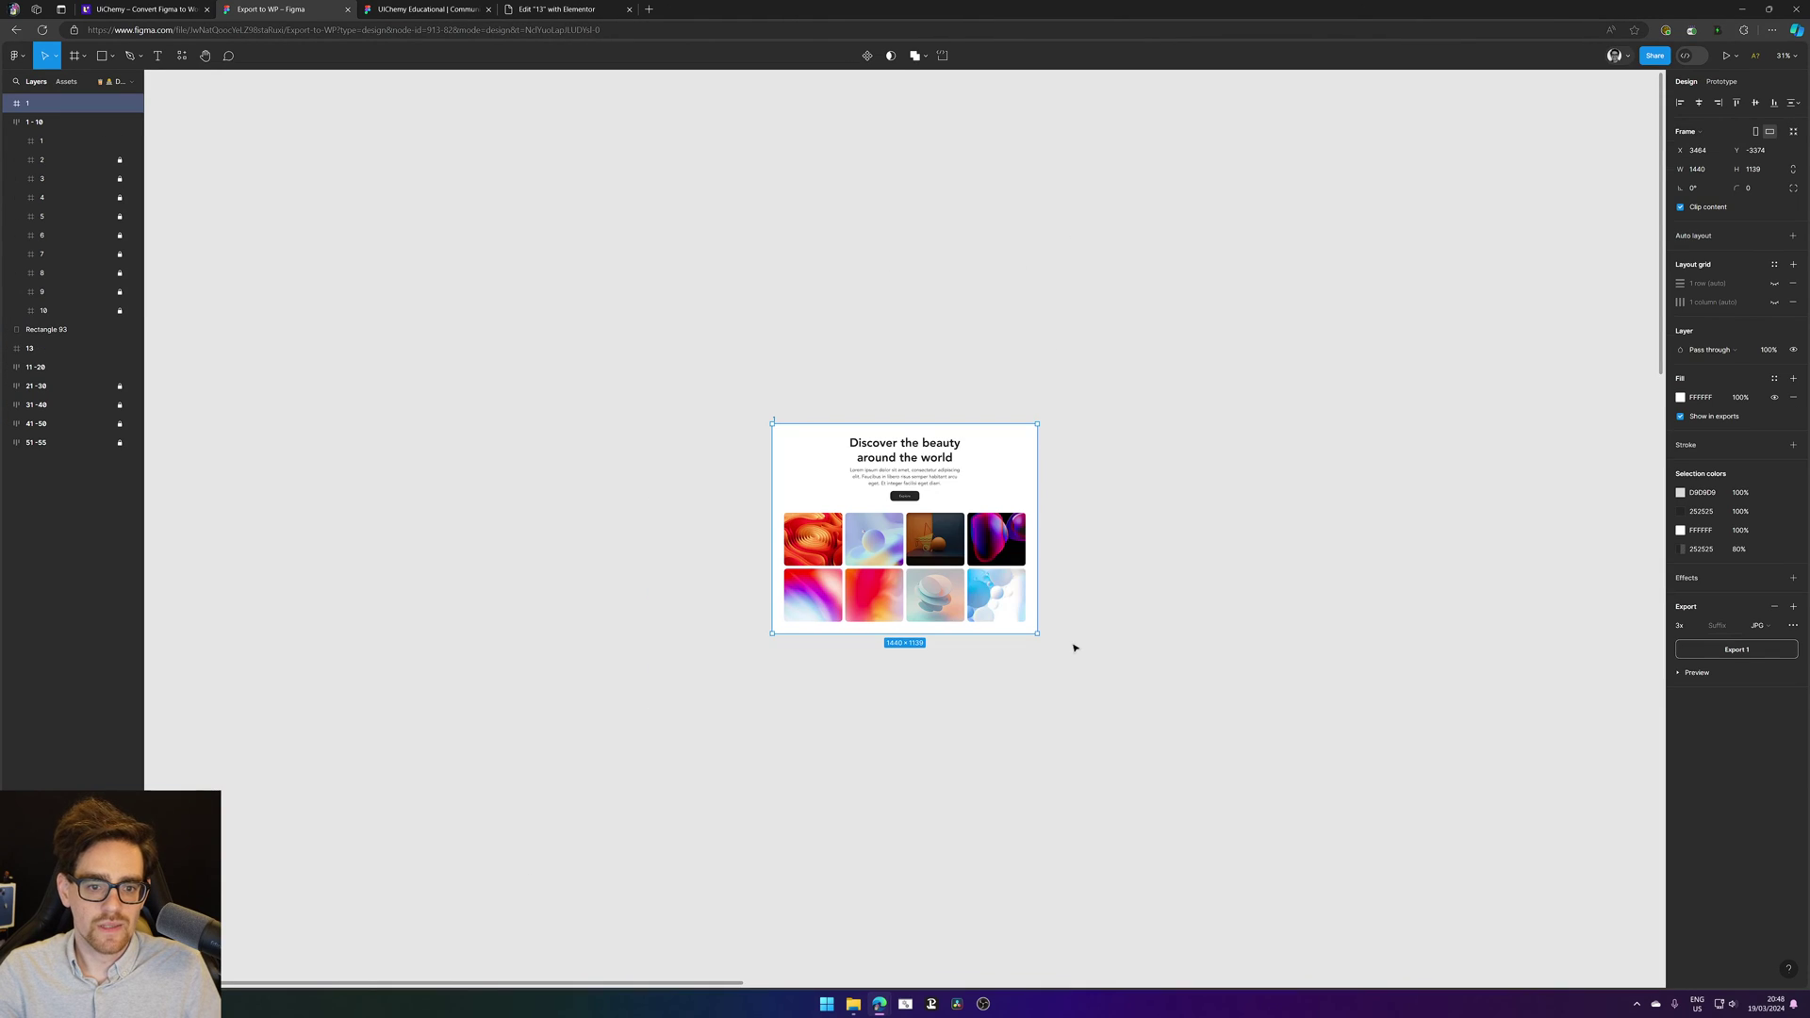
pyautogui.scroll(3, 919, 505)
pyautogui.press('Escape')
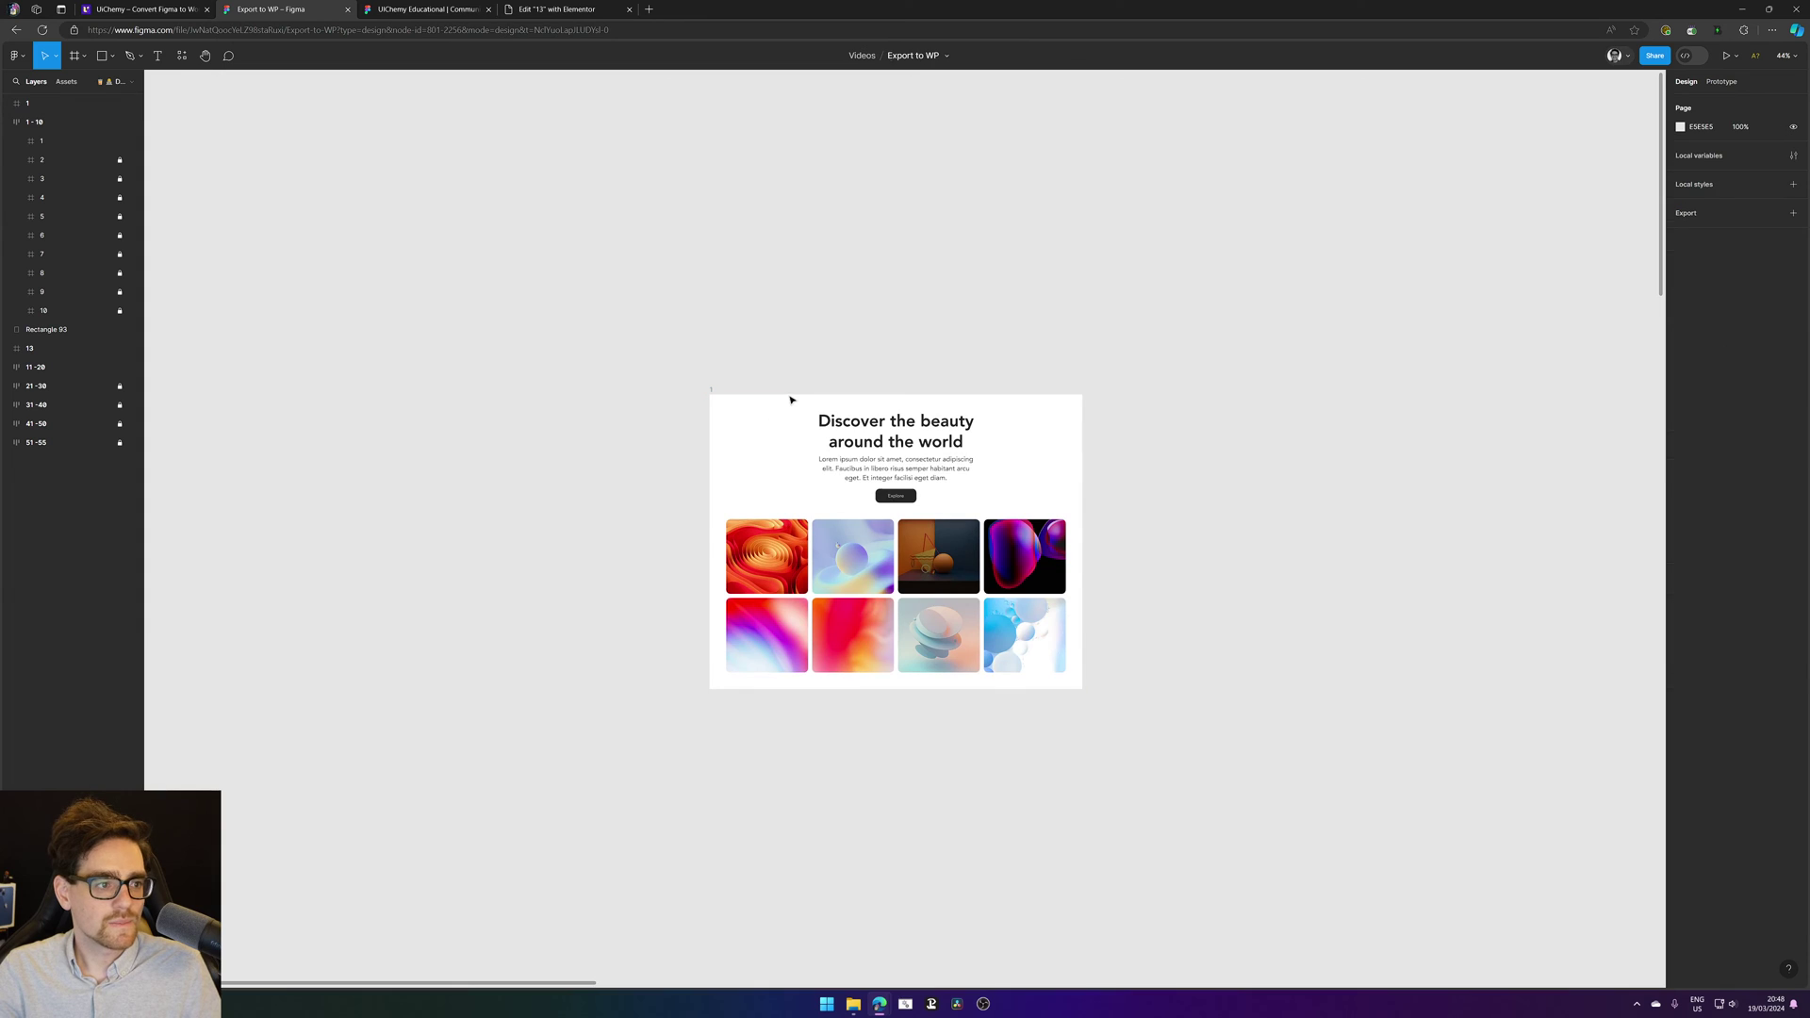
# Step: Examine the layer structure of the copied frame 1, covering Content, Image list, Frame 14147 and Frame 14148
pyautogui.click(932, 444)
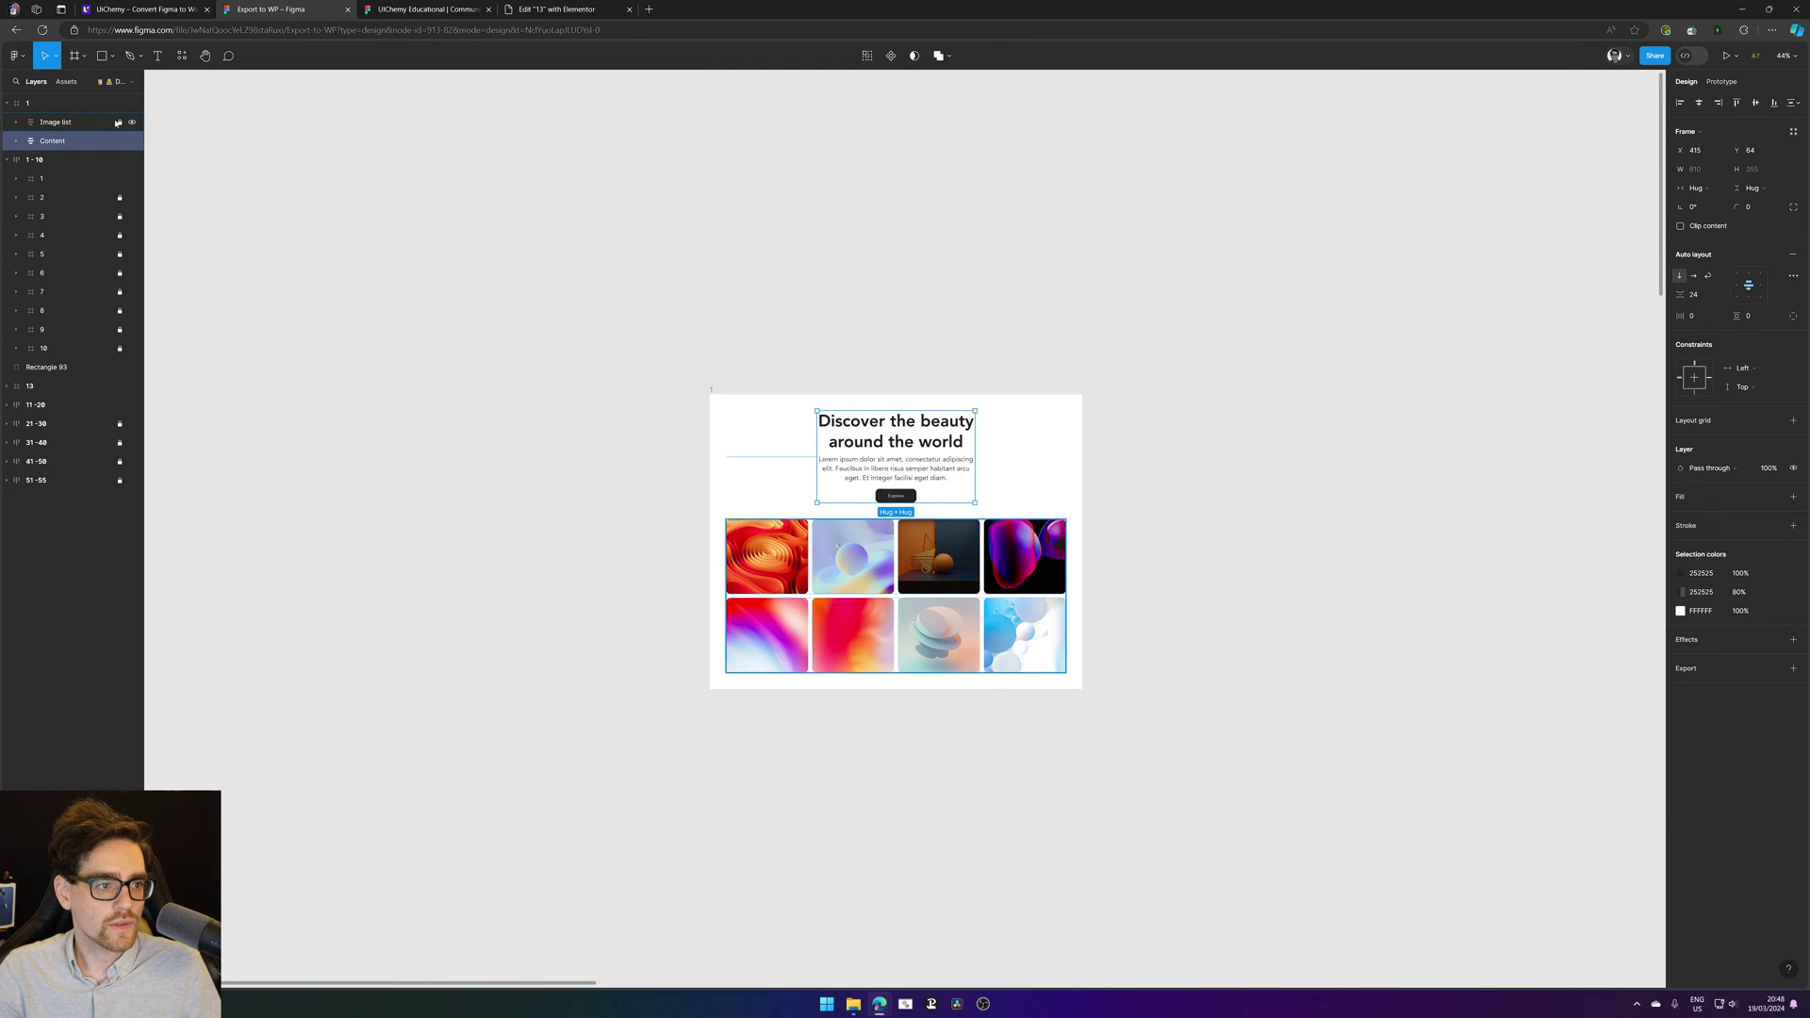
pyautogui.click(72, 124)
pyautogui.click(16, 122)
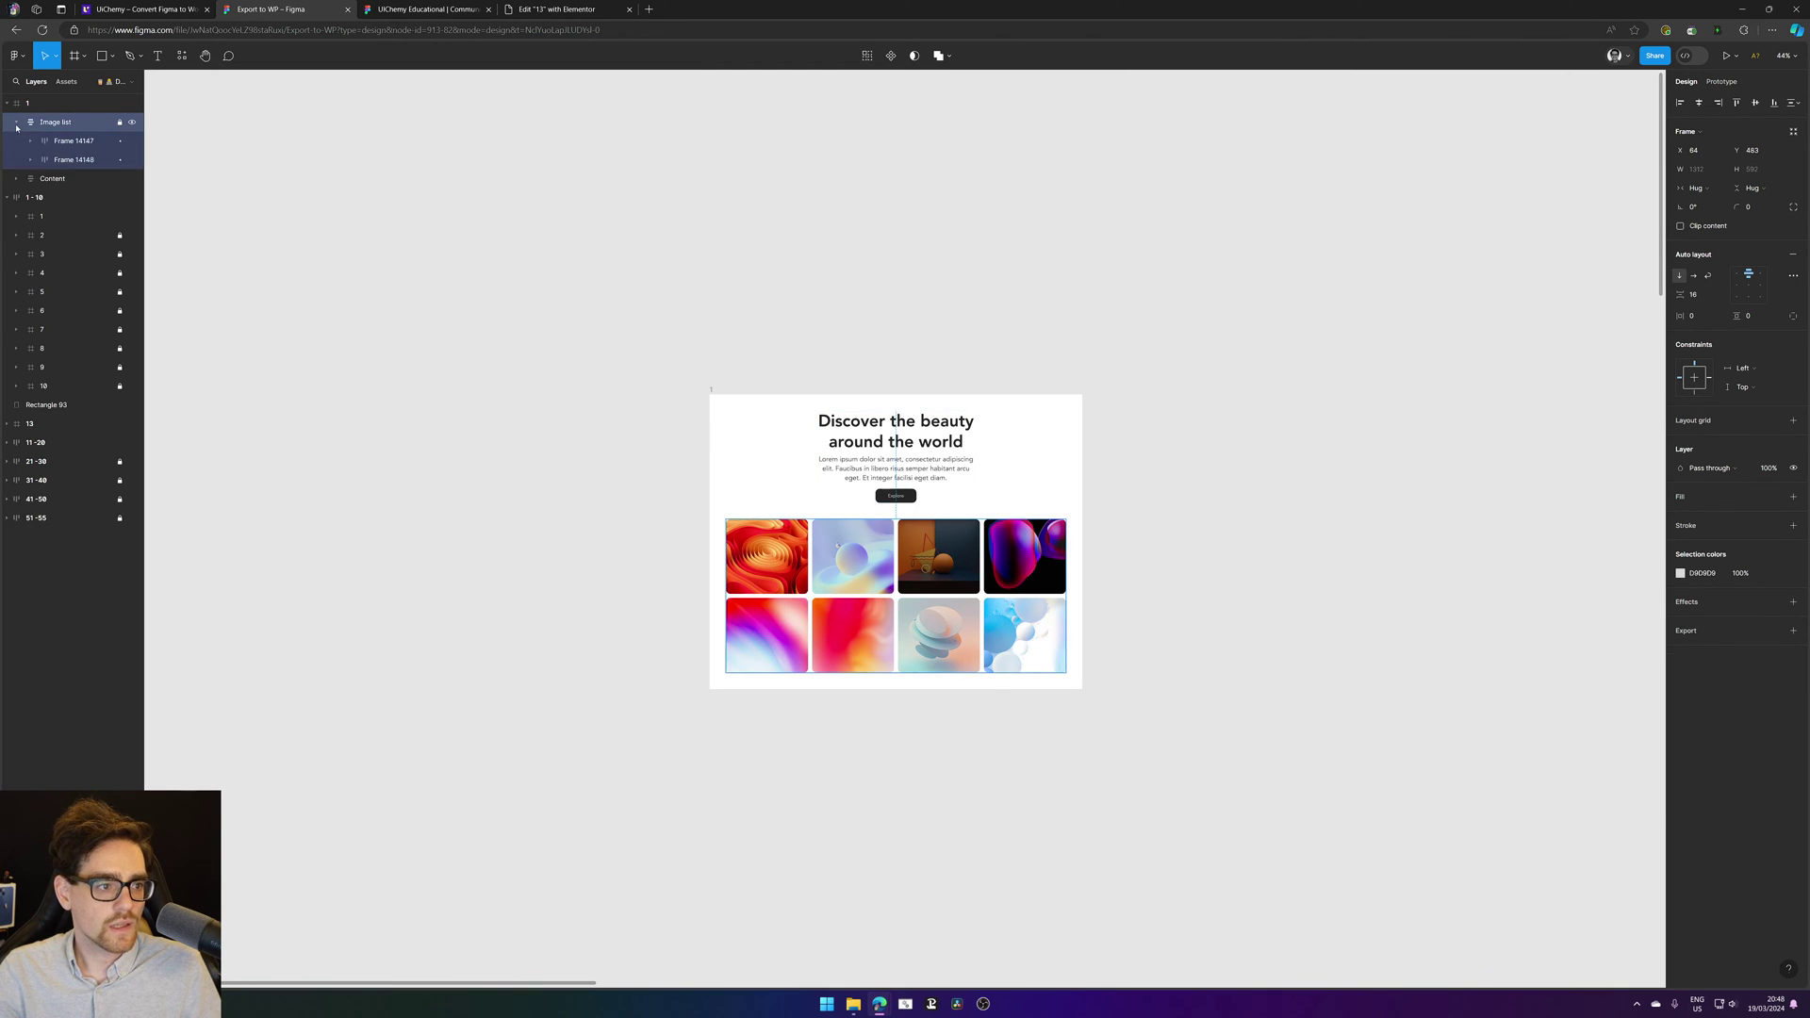
pyautogui.click(74, 140)
pyautogui.click(30, 140)
pyautogui.click(30, 234)
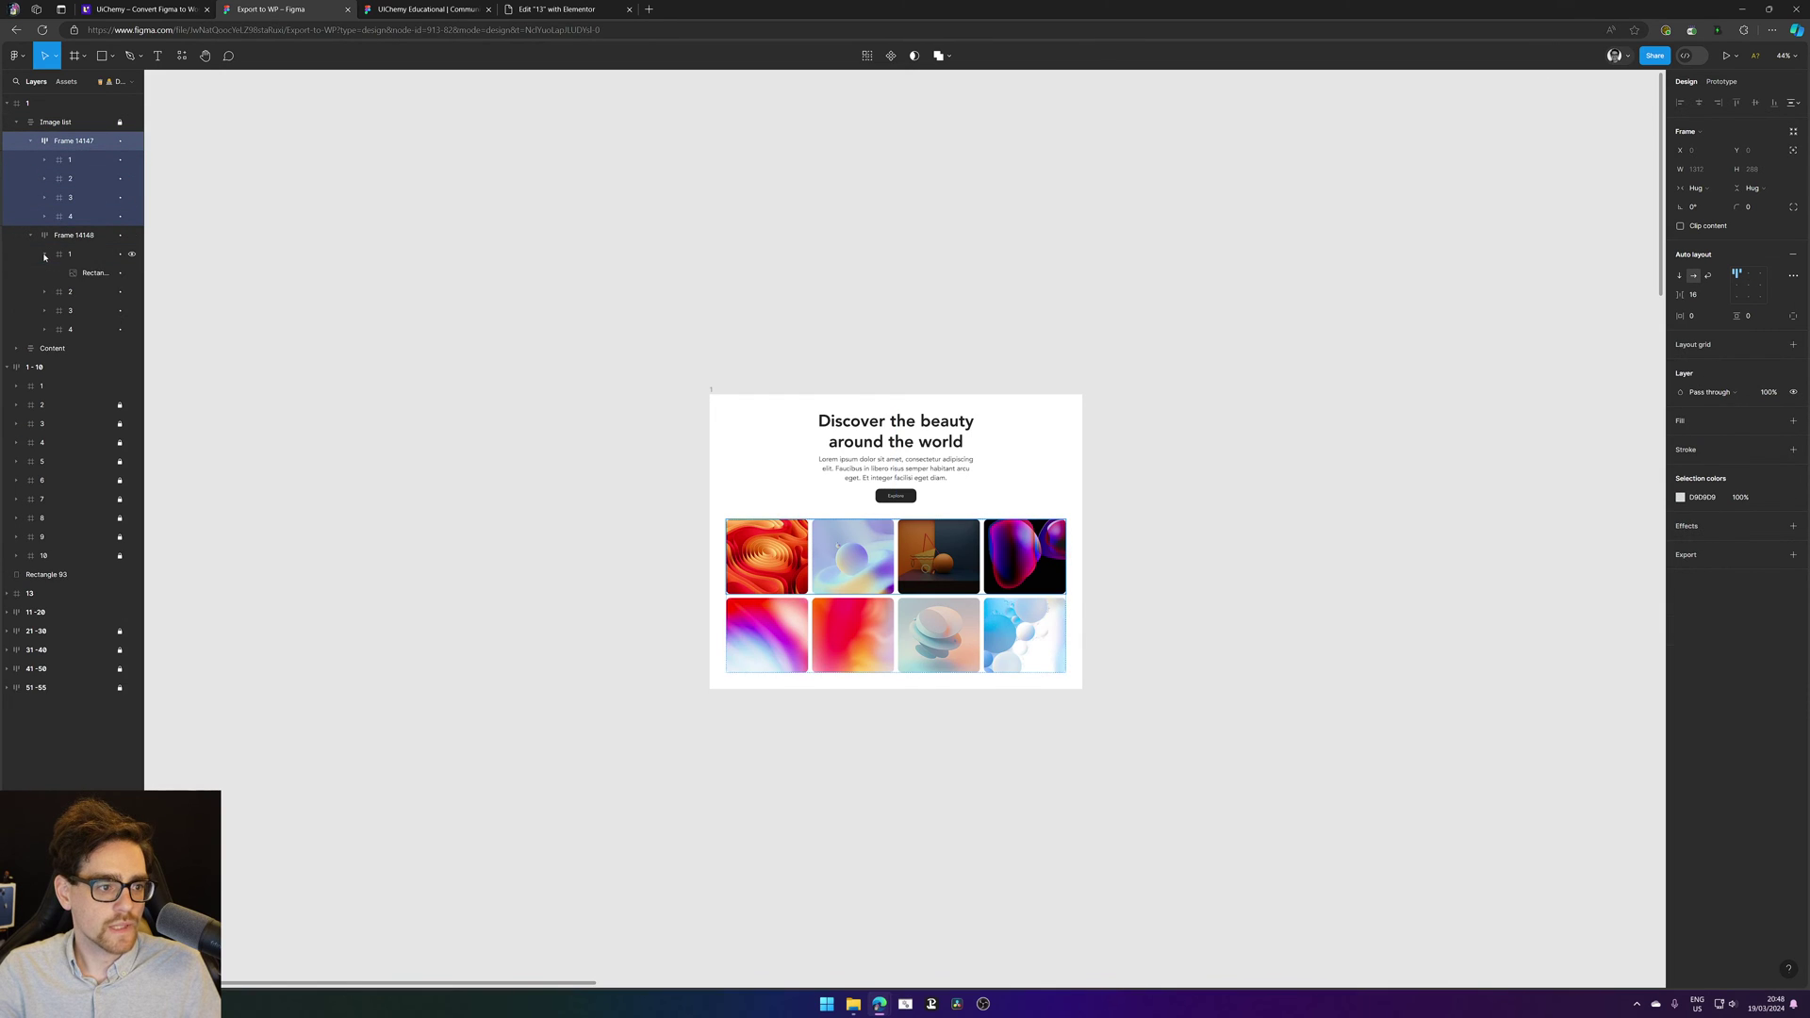
# Step: Add auto layout to the copied frame 1 and set its horizontal resizing to Fixed width
pyautogui.press('Escape')
pyautogui.press('Escape')
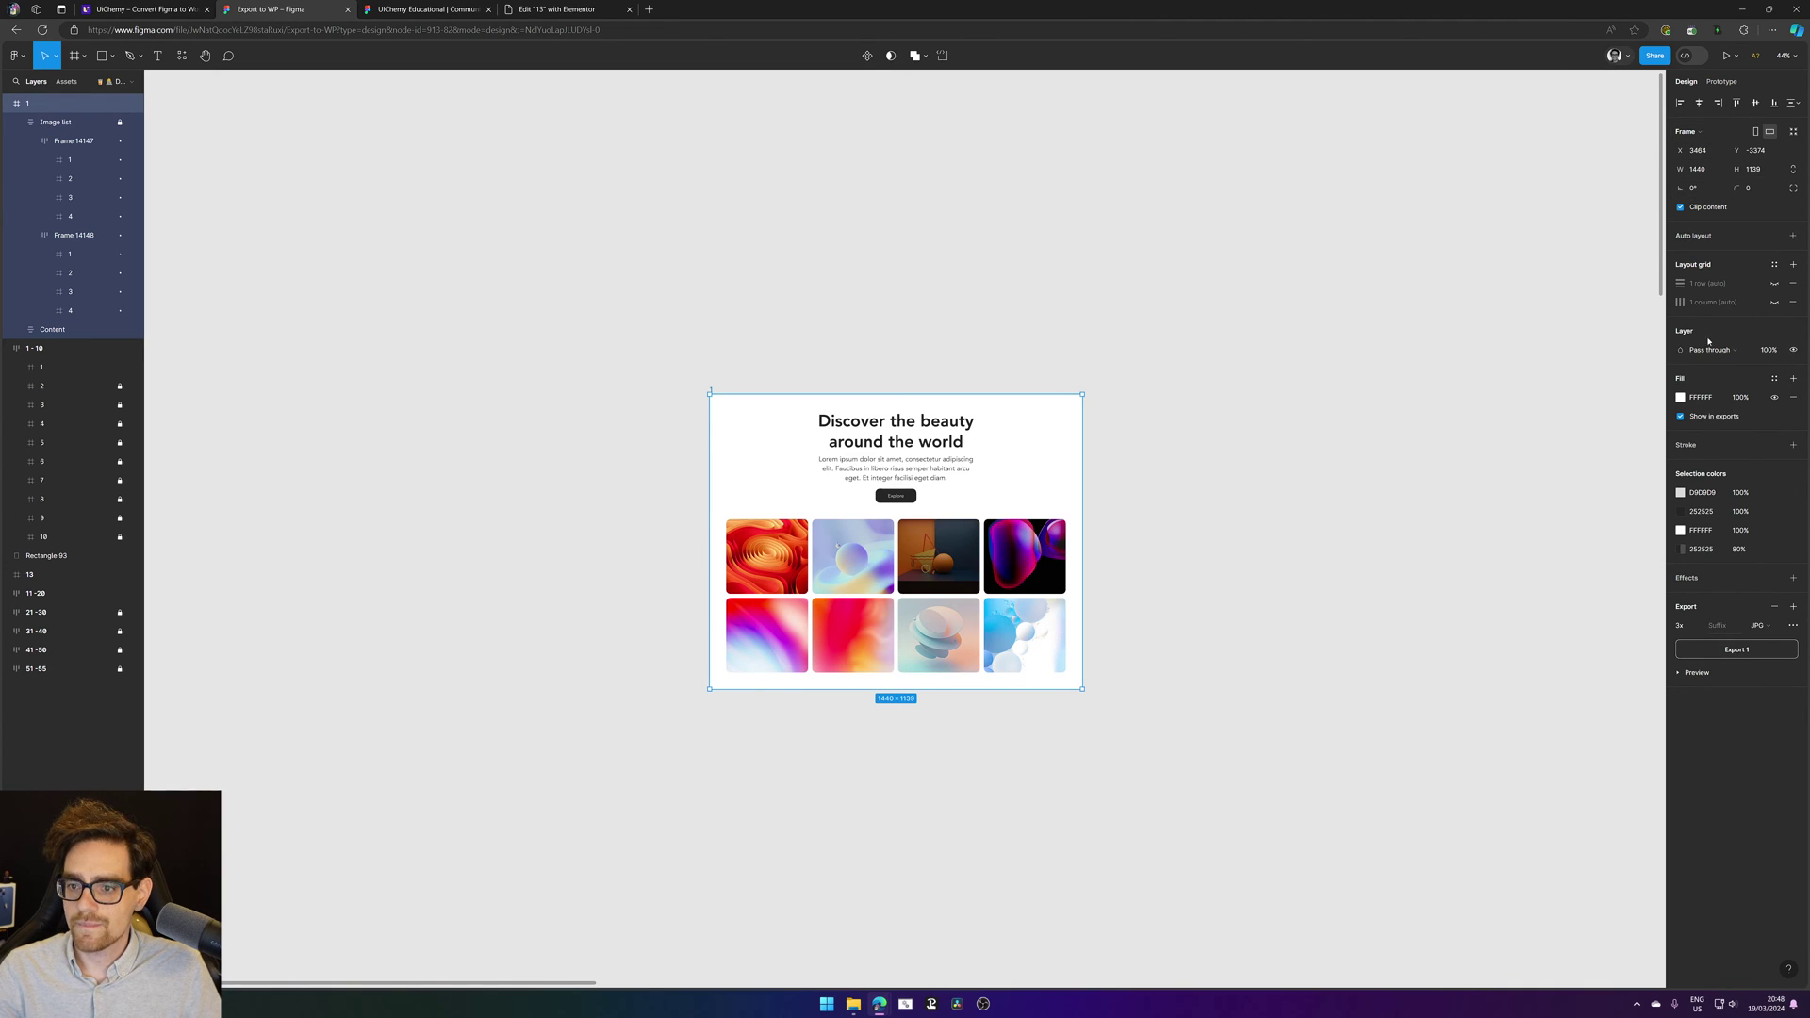
pyautogui.hotkey('shift', 'a')
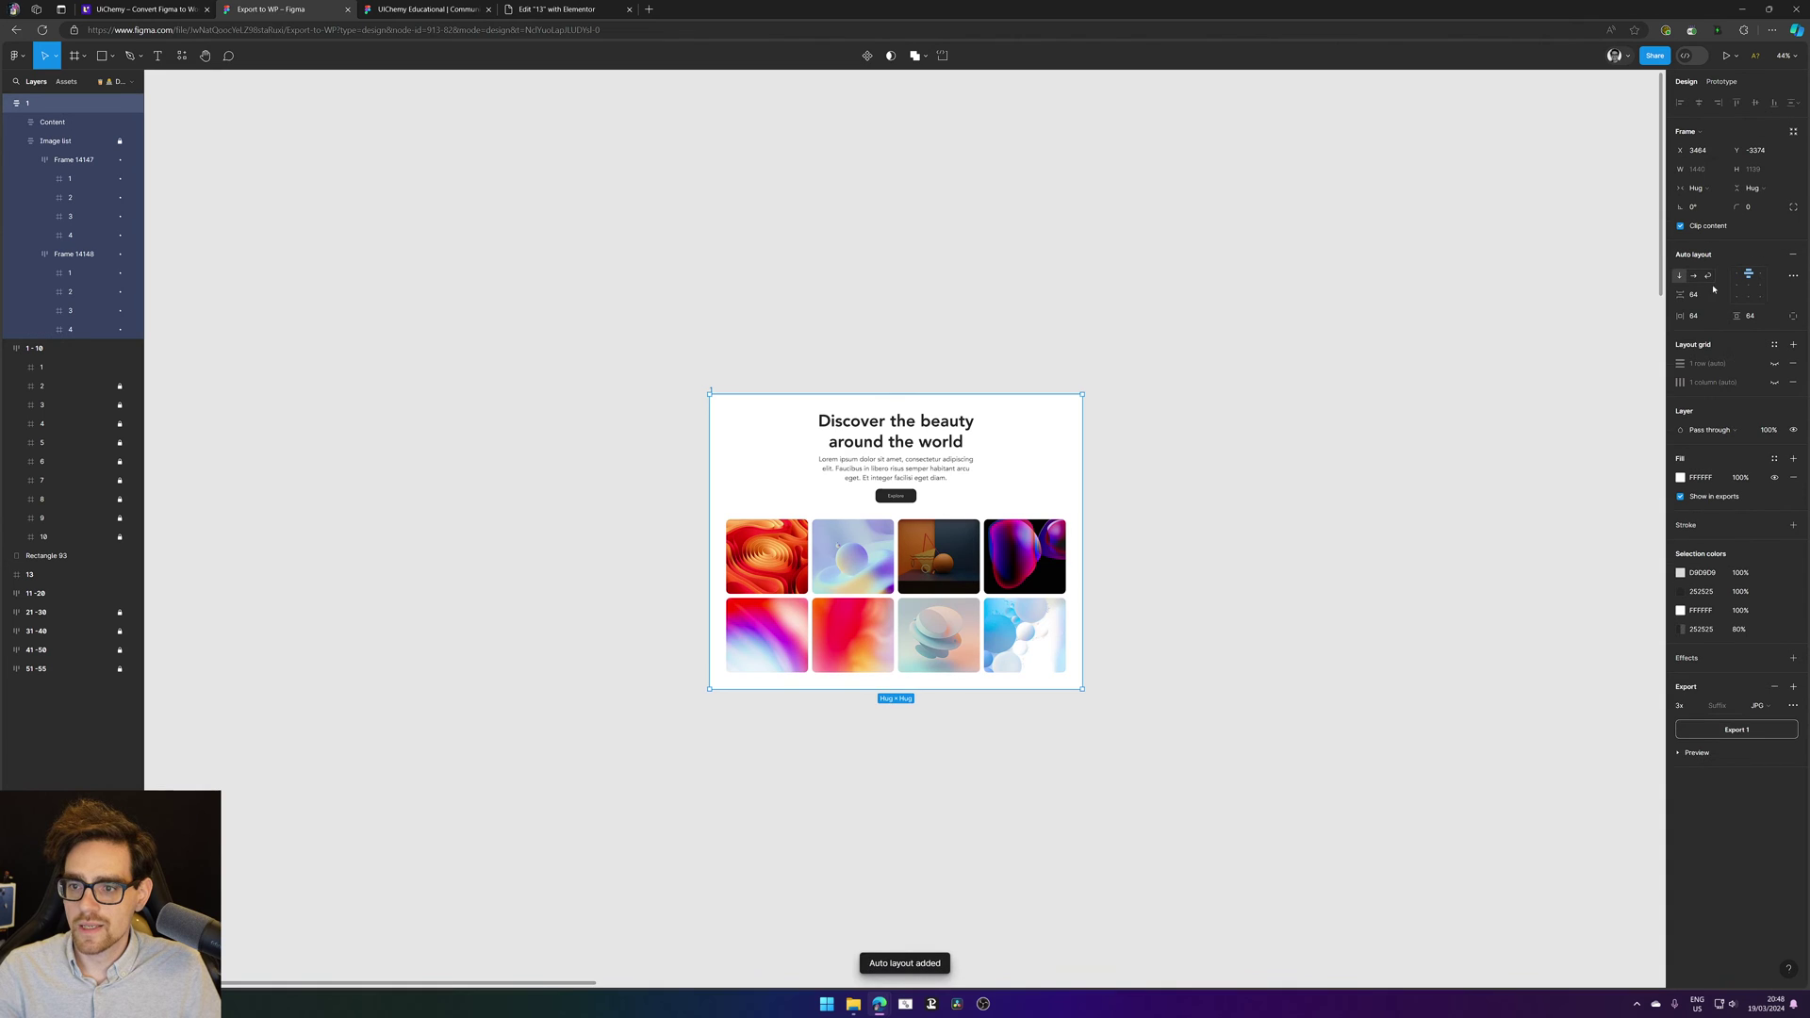
pyautogui.click(1700, 189)
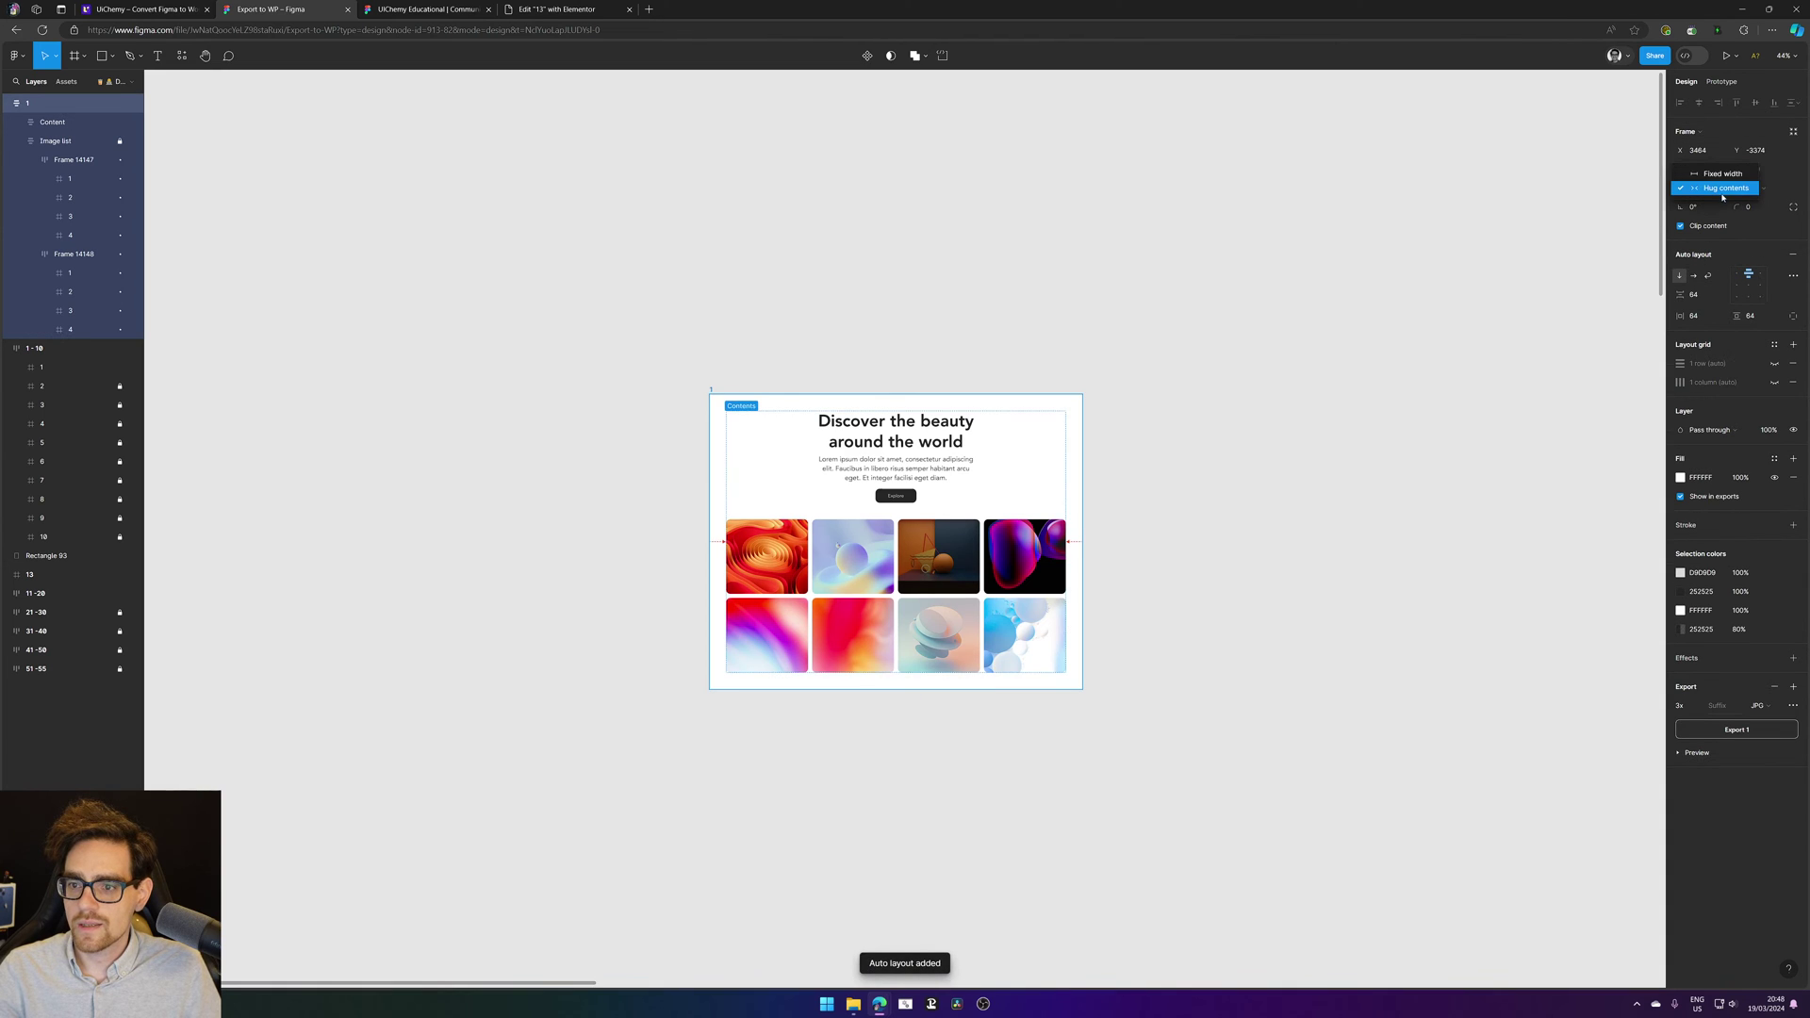
pyautogui.click(1720, 177)
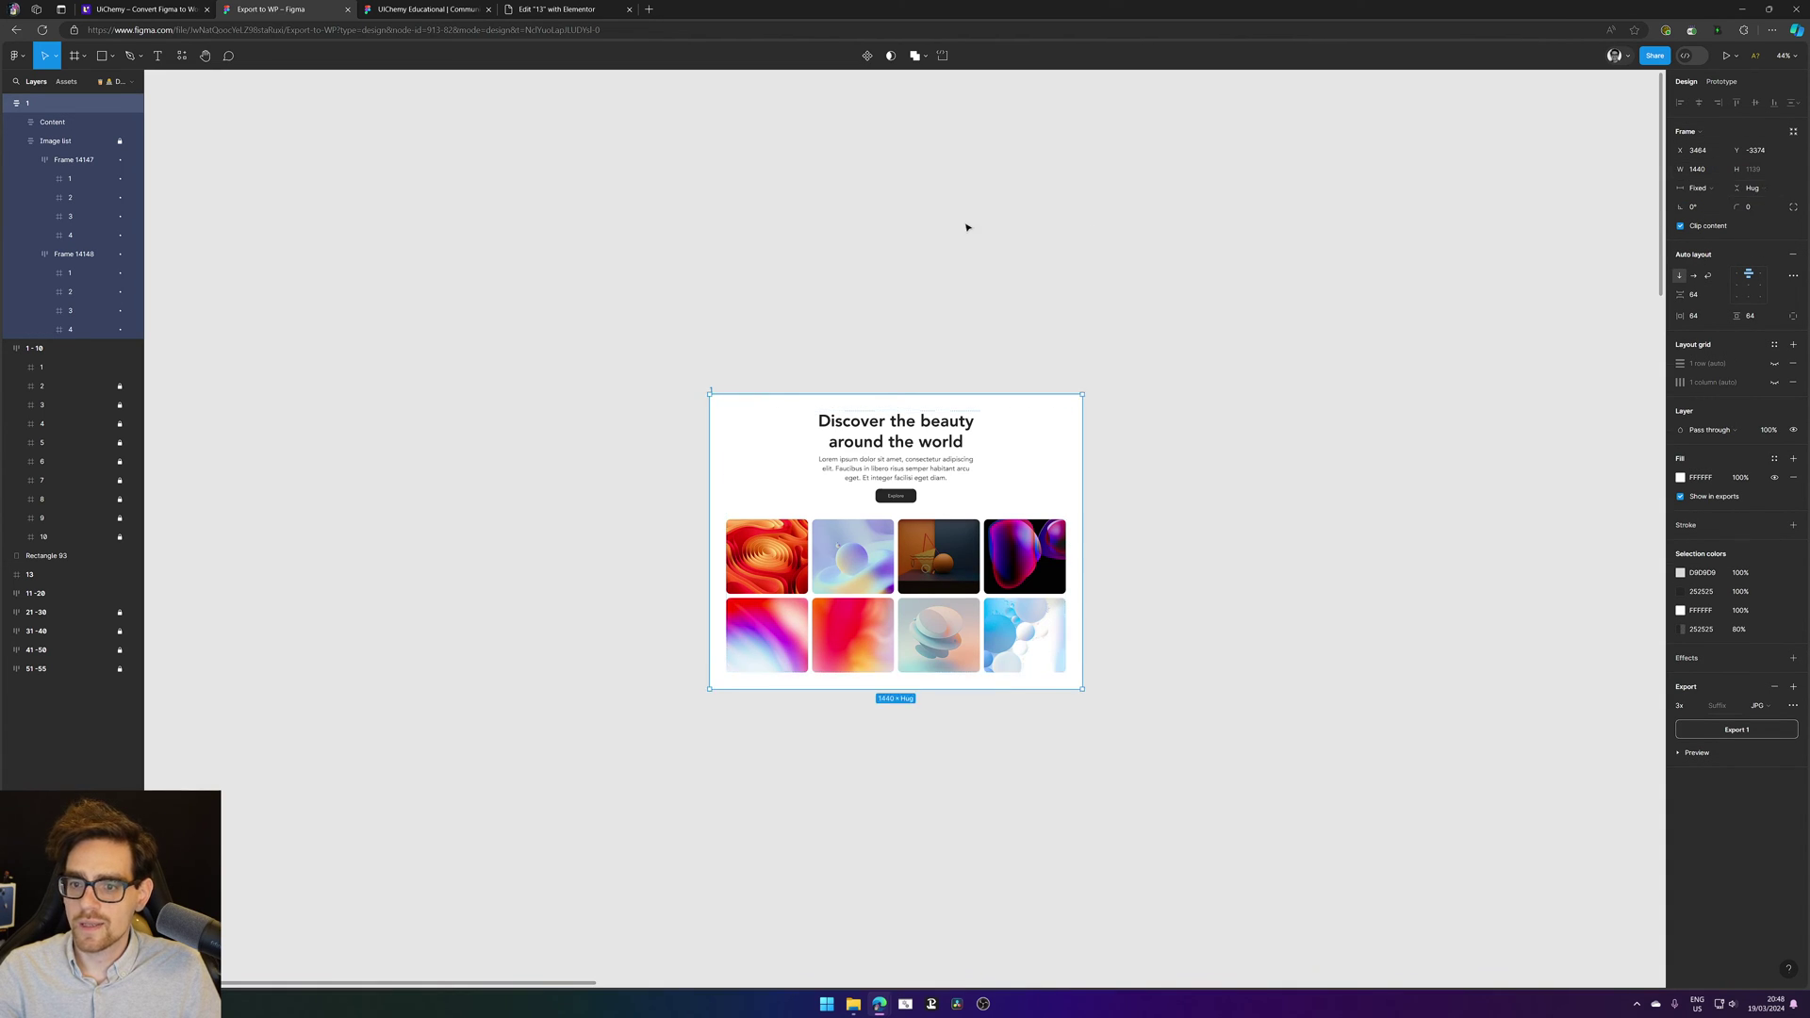
pyautogui.click(747, 375)
pyautogui.click(714, 390)
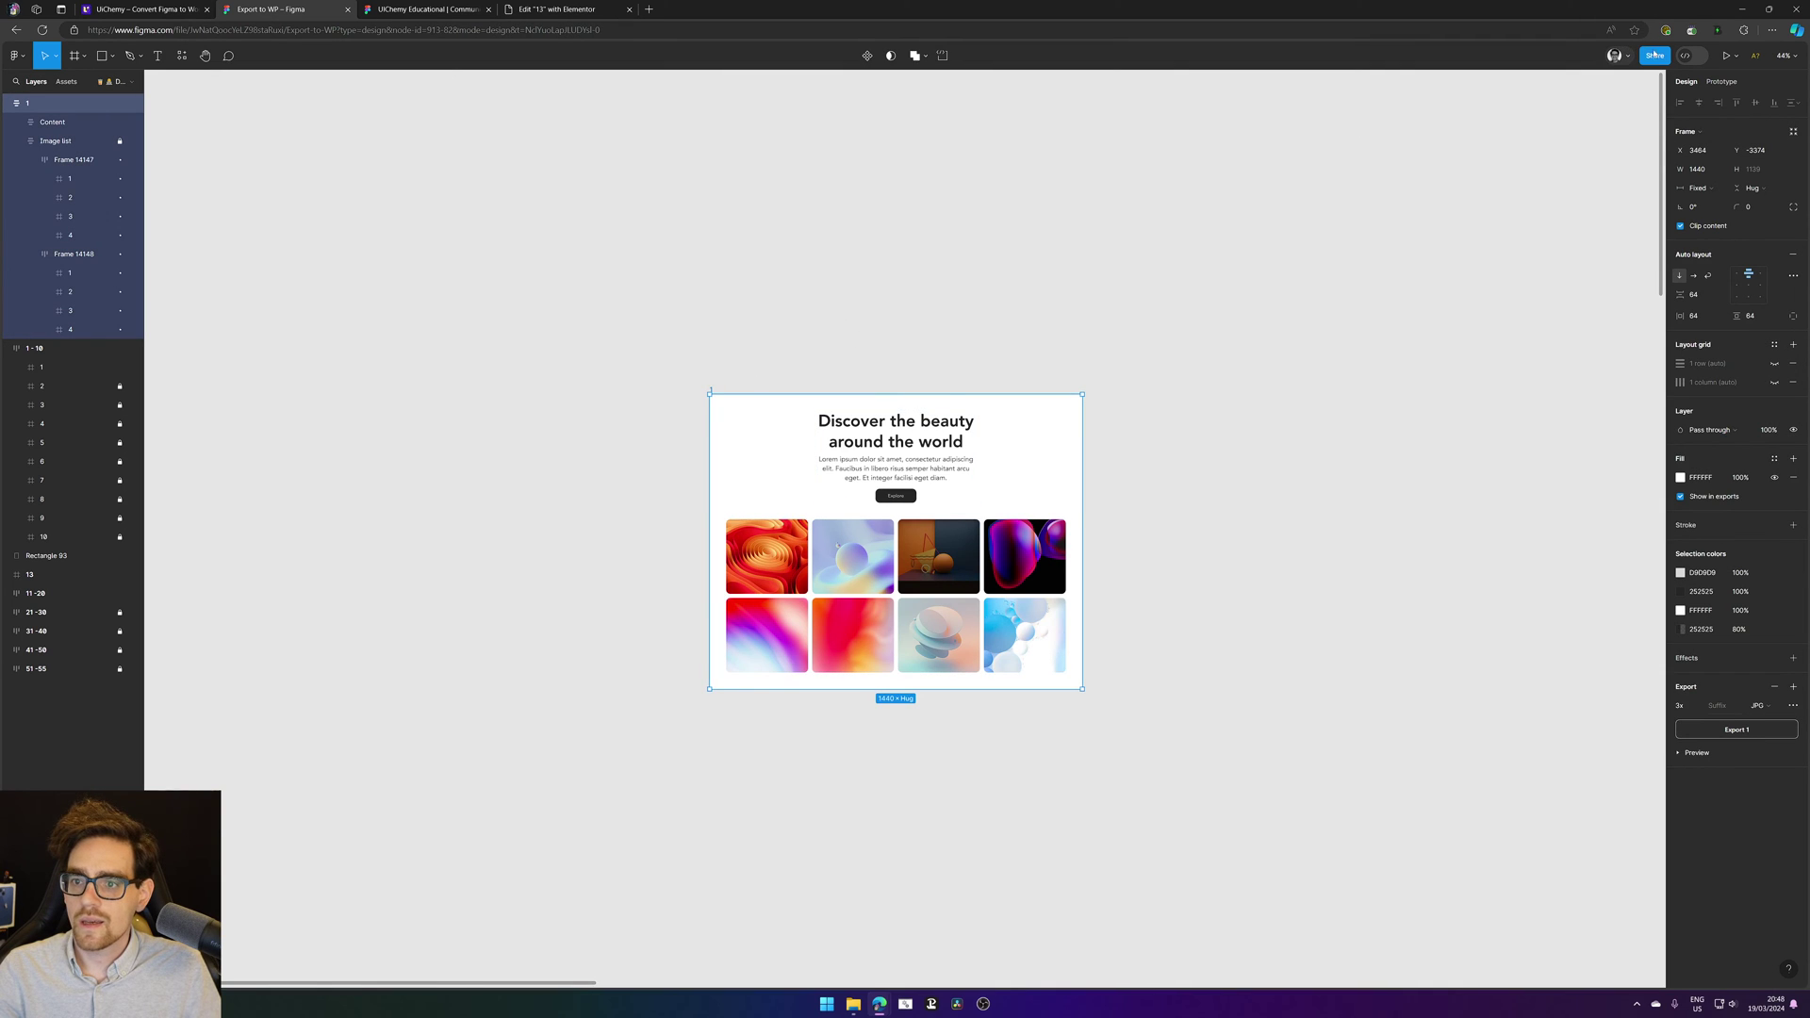
# Step: Convert the copied frame 1 to Elementor with the UiChemy plugin and download the JSON file
pyautogui.click(182, 55)
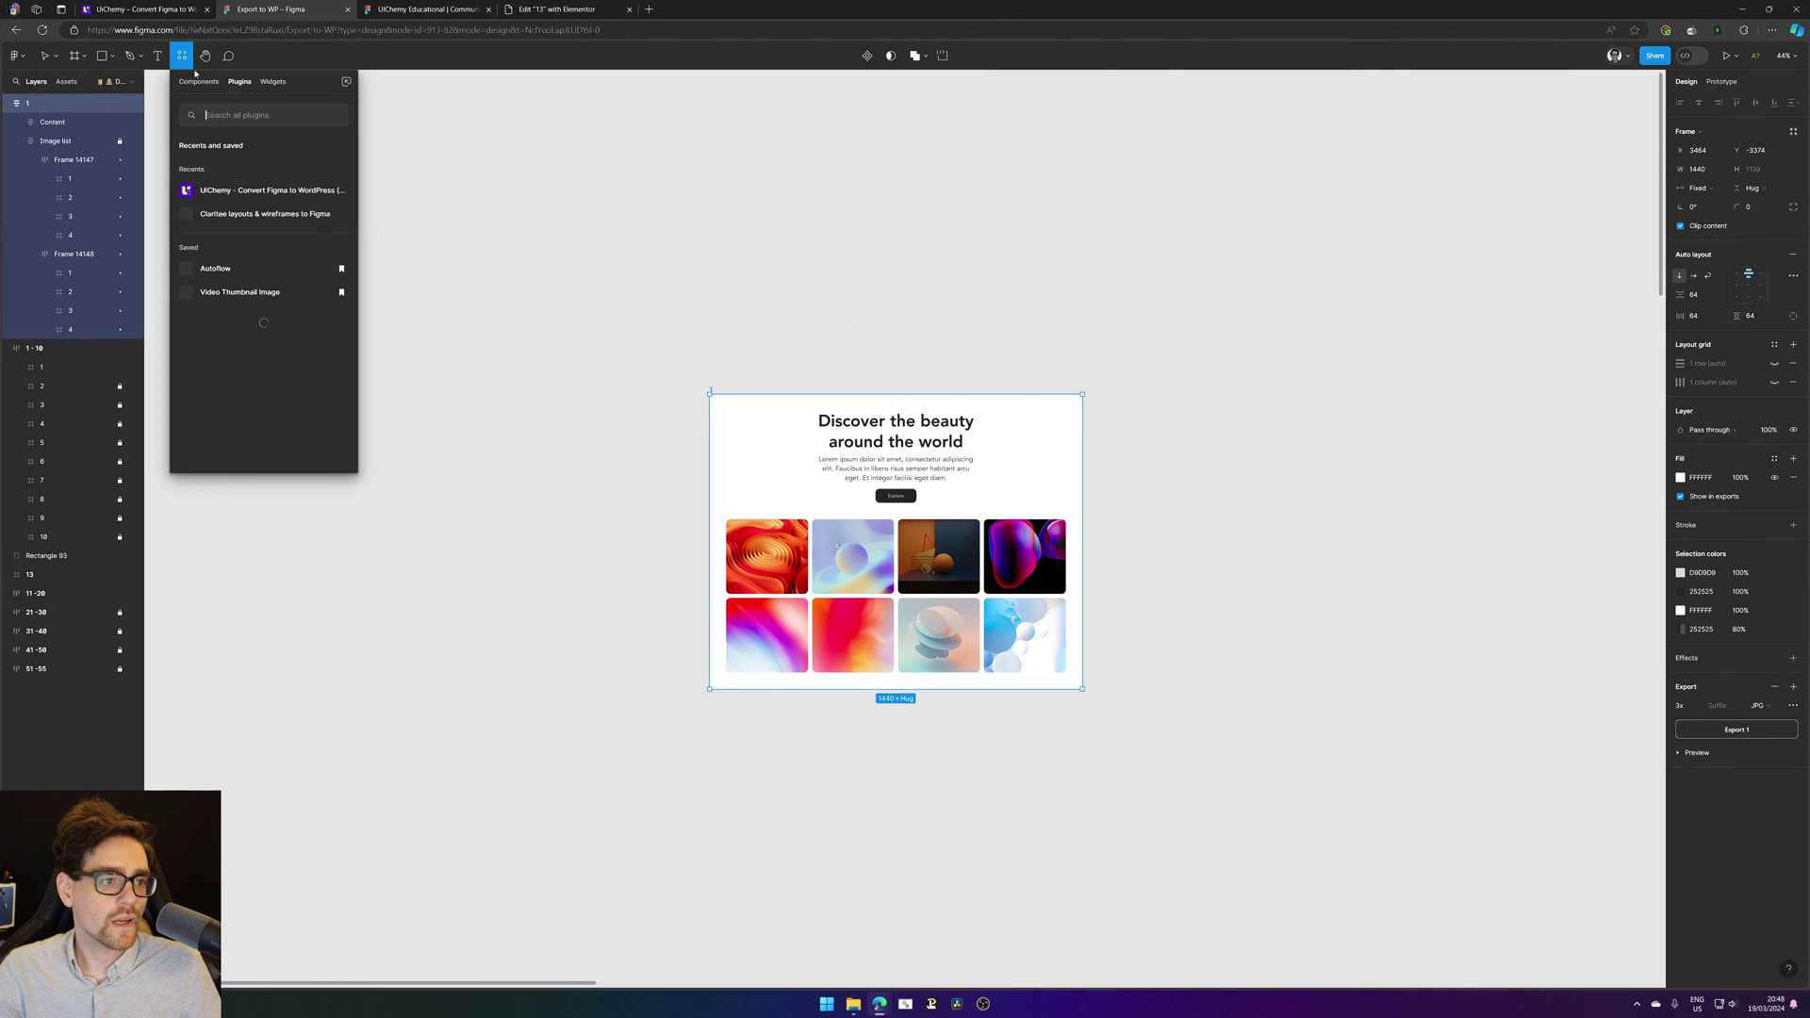
pyautogui.click(254, 190)
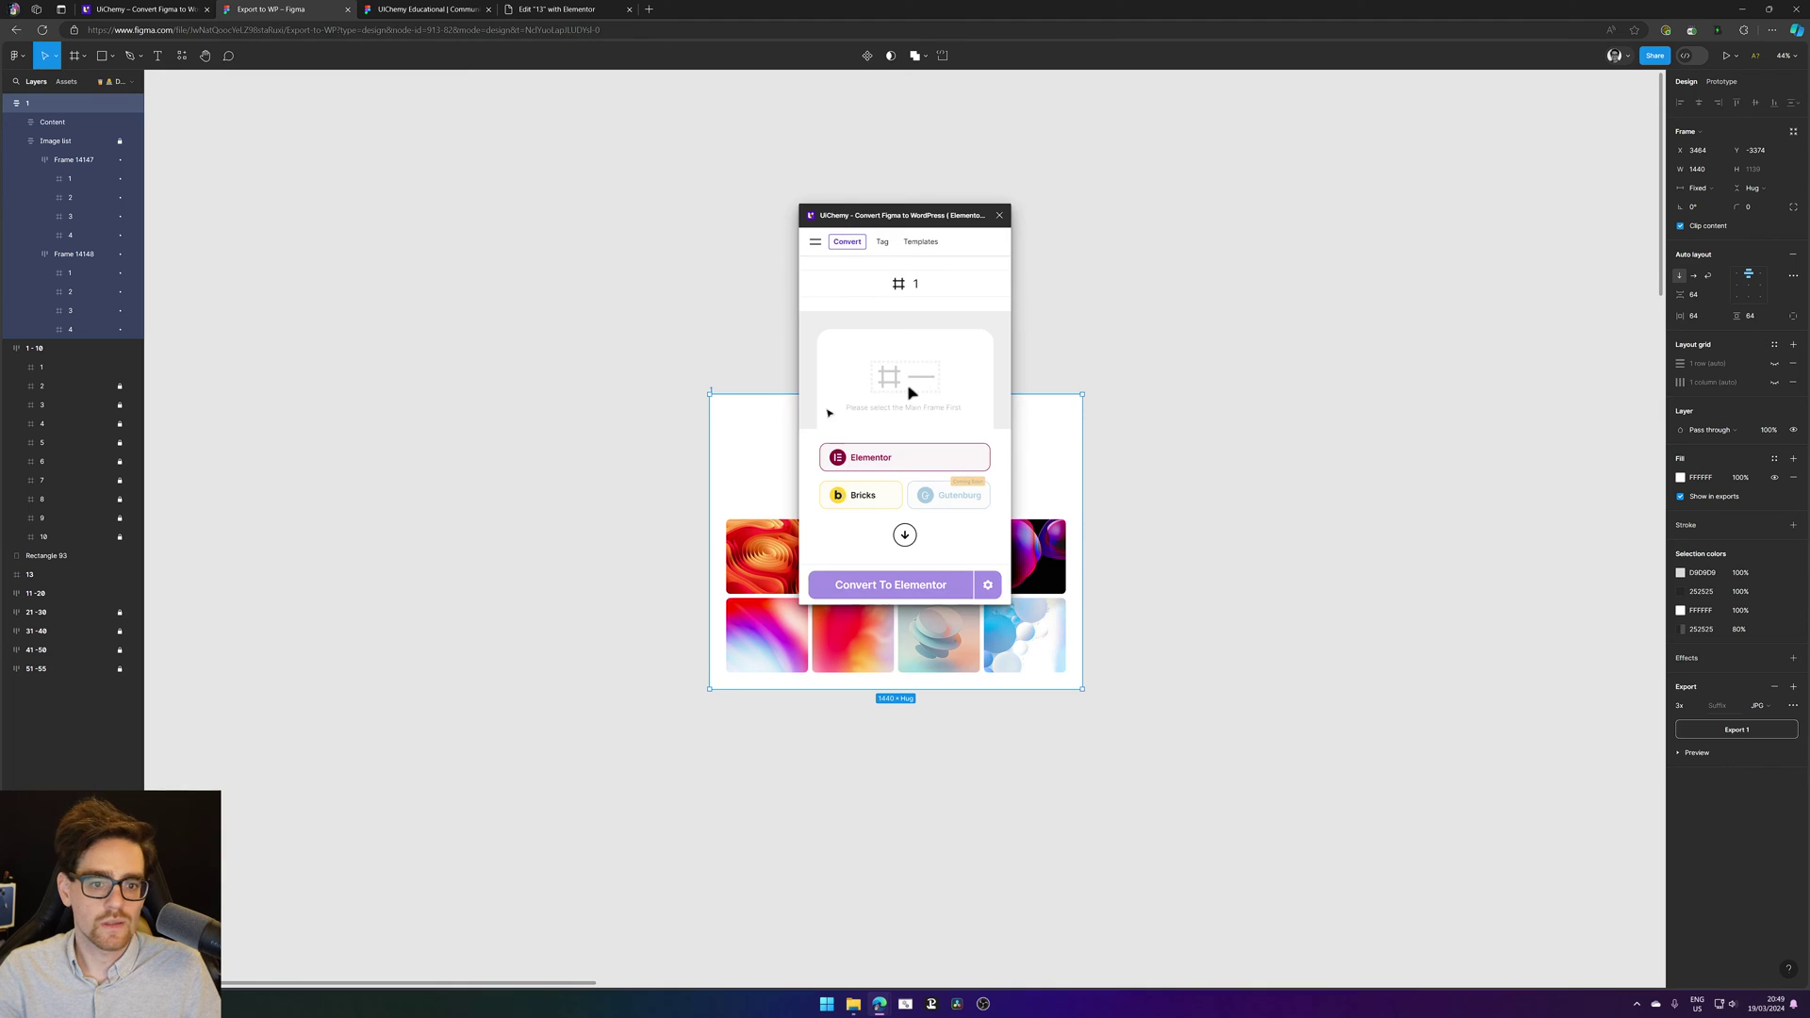
pyautogui.click(890, 584)
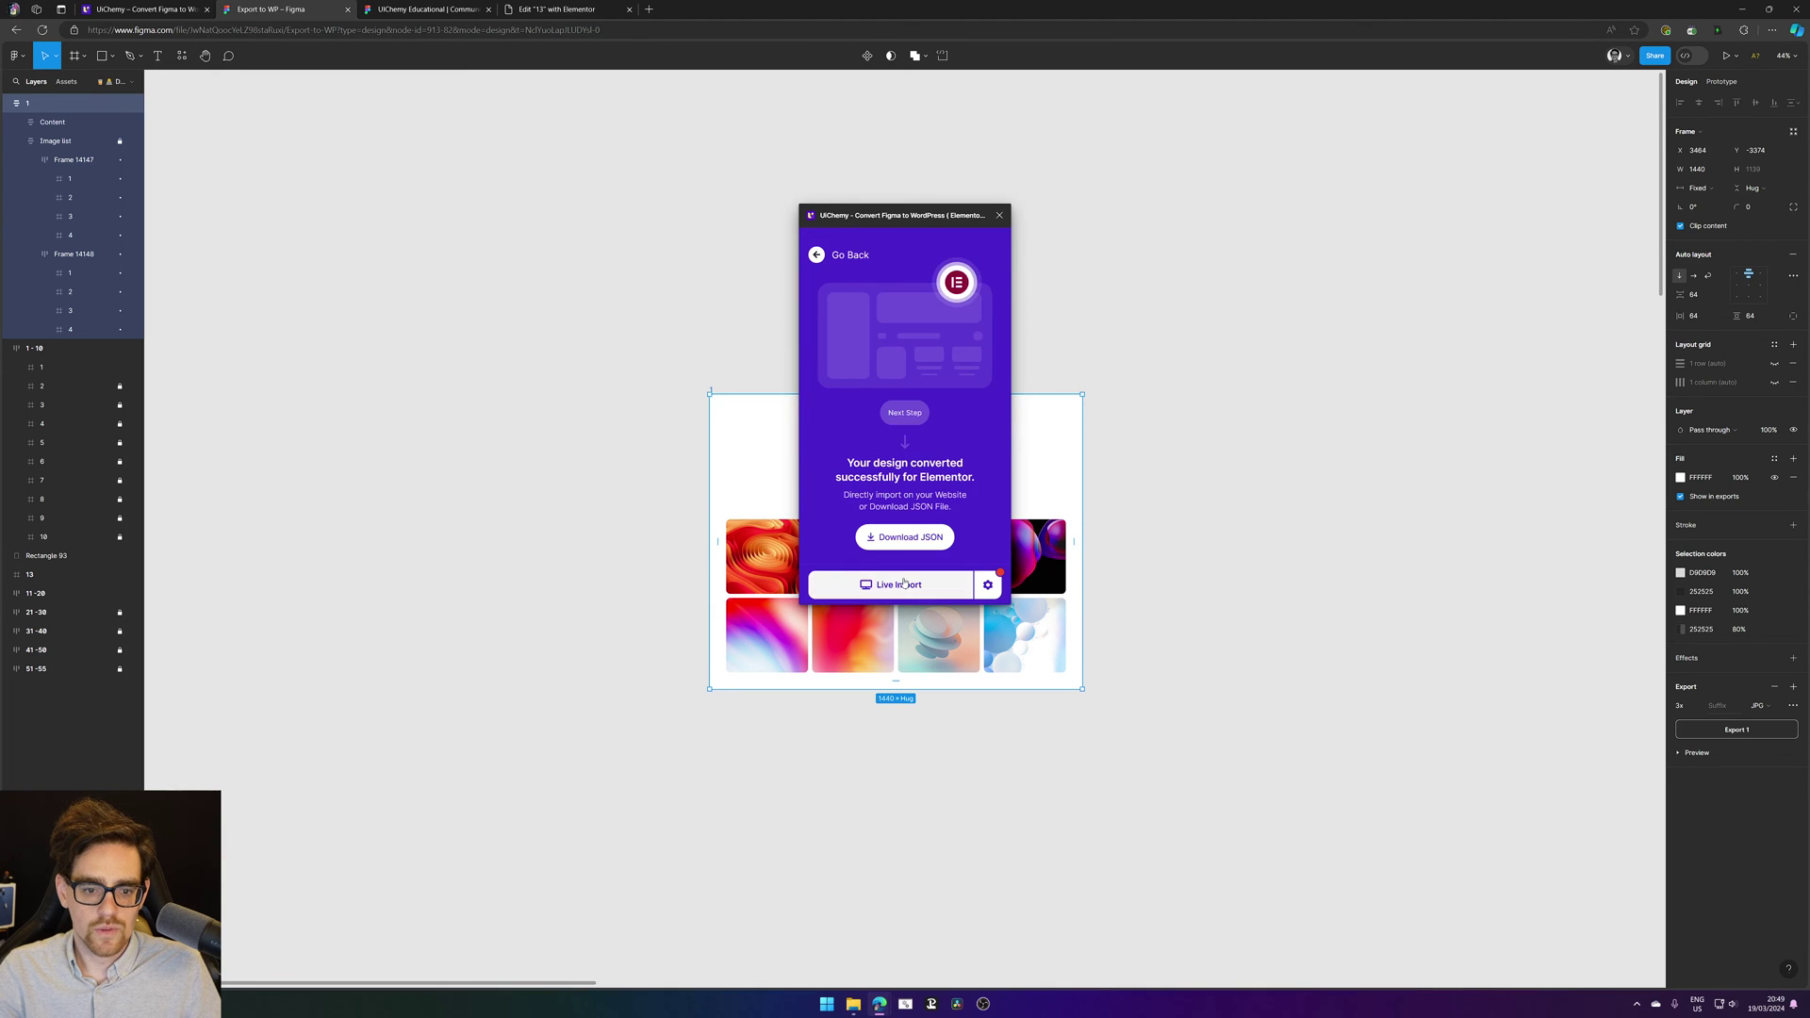
pyautogui.click(905, 536)
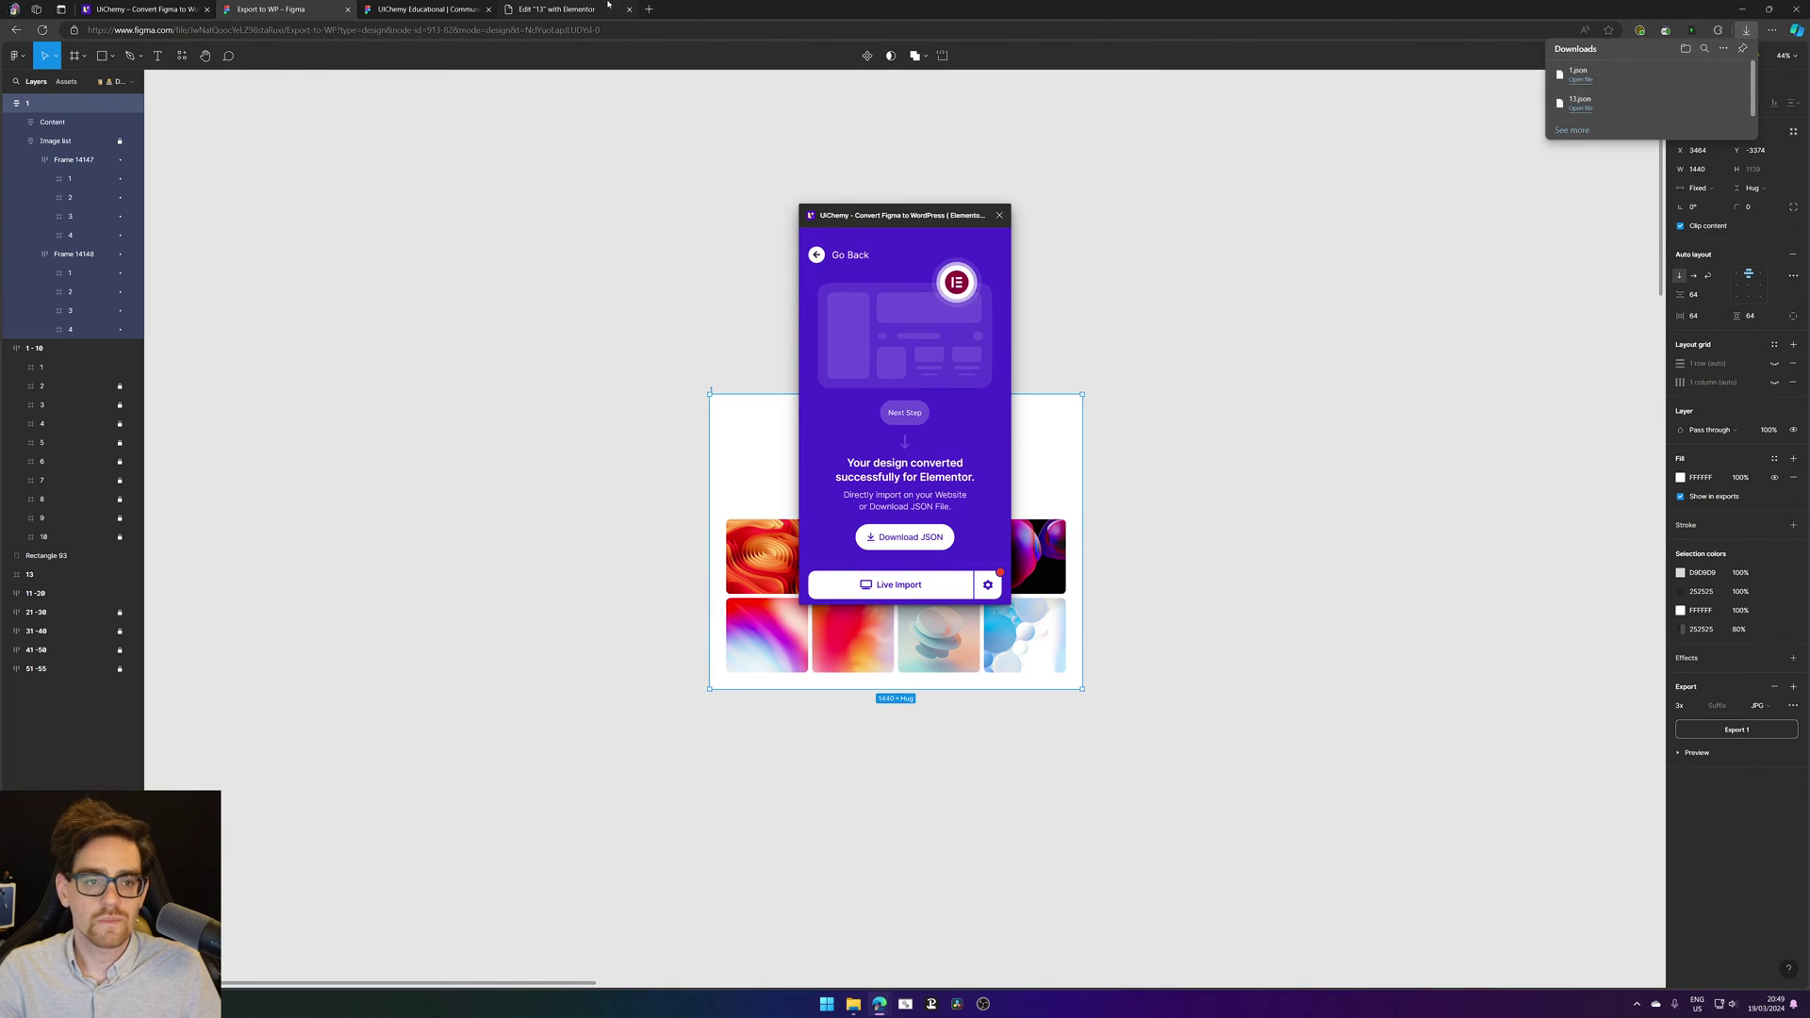
# Step: Return to the Elementor editor in the browser and exit template 13, discarding the unsaved changes
pyautogui.click(433, 8)
pyautogui.click(524, 8)
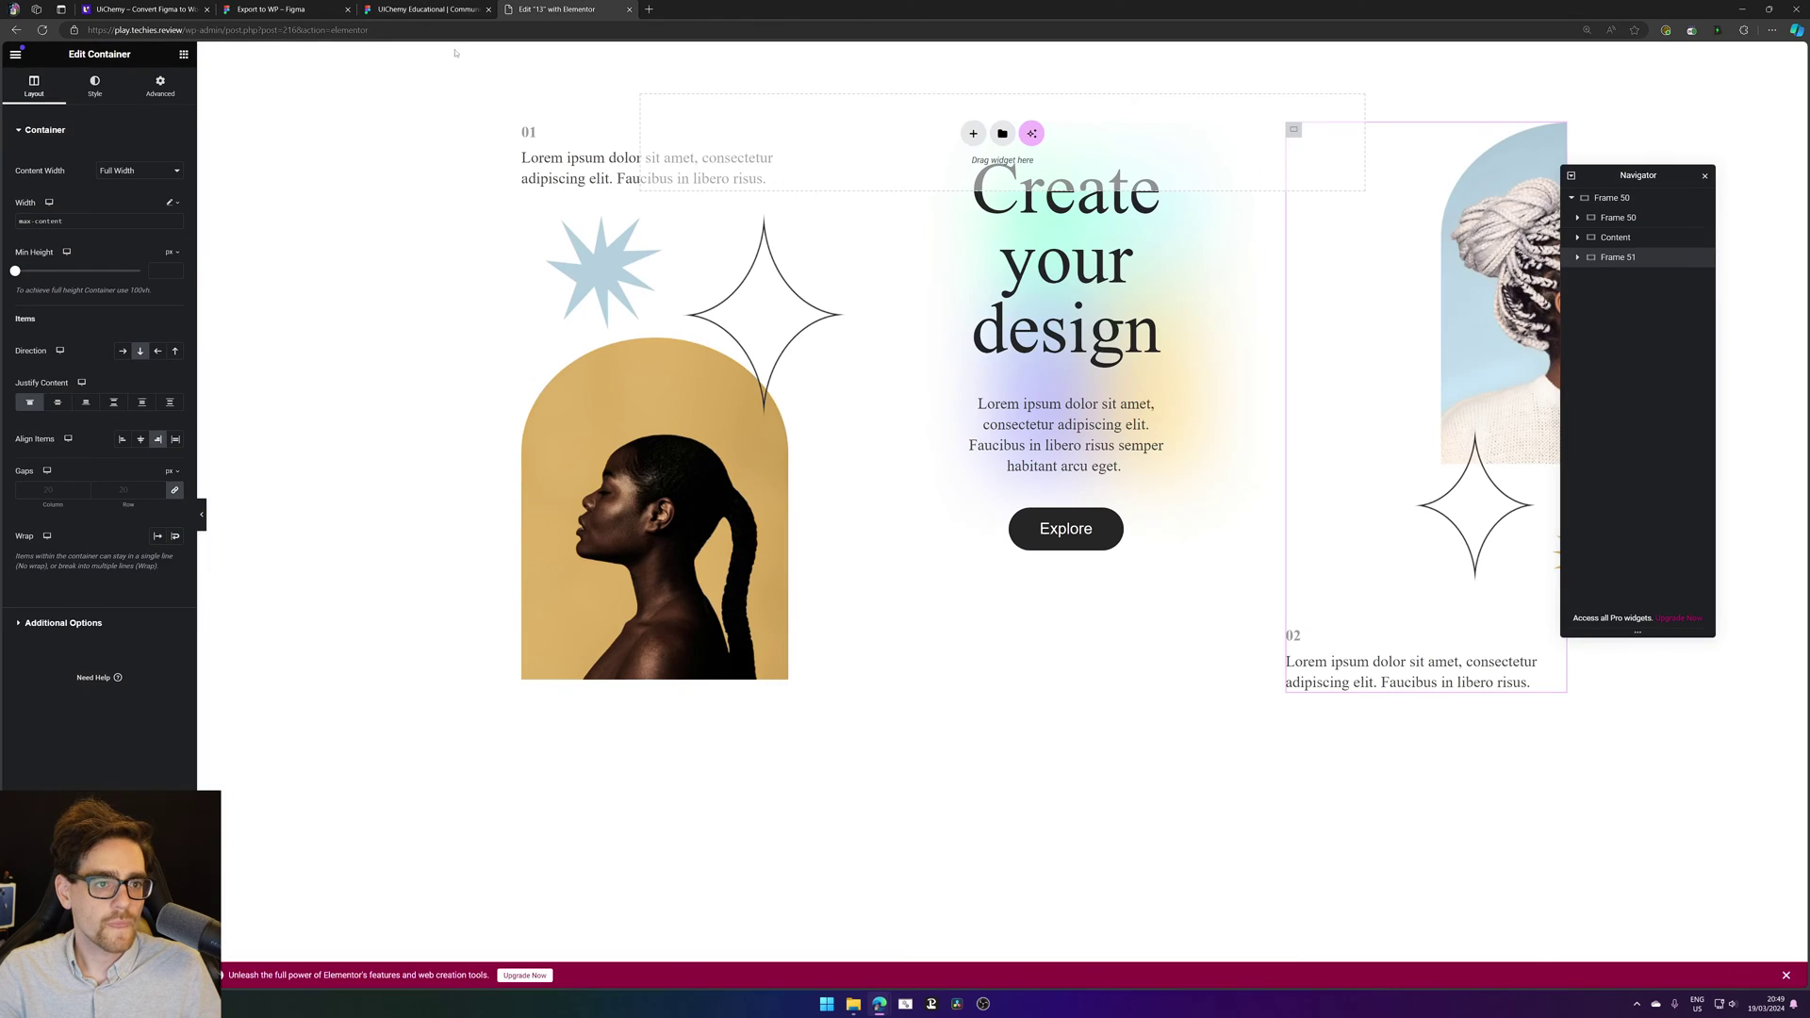
pyautogui.click(15, 54)
pyautogui.click(102, 365)
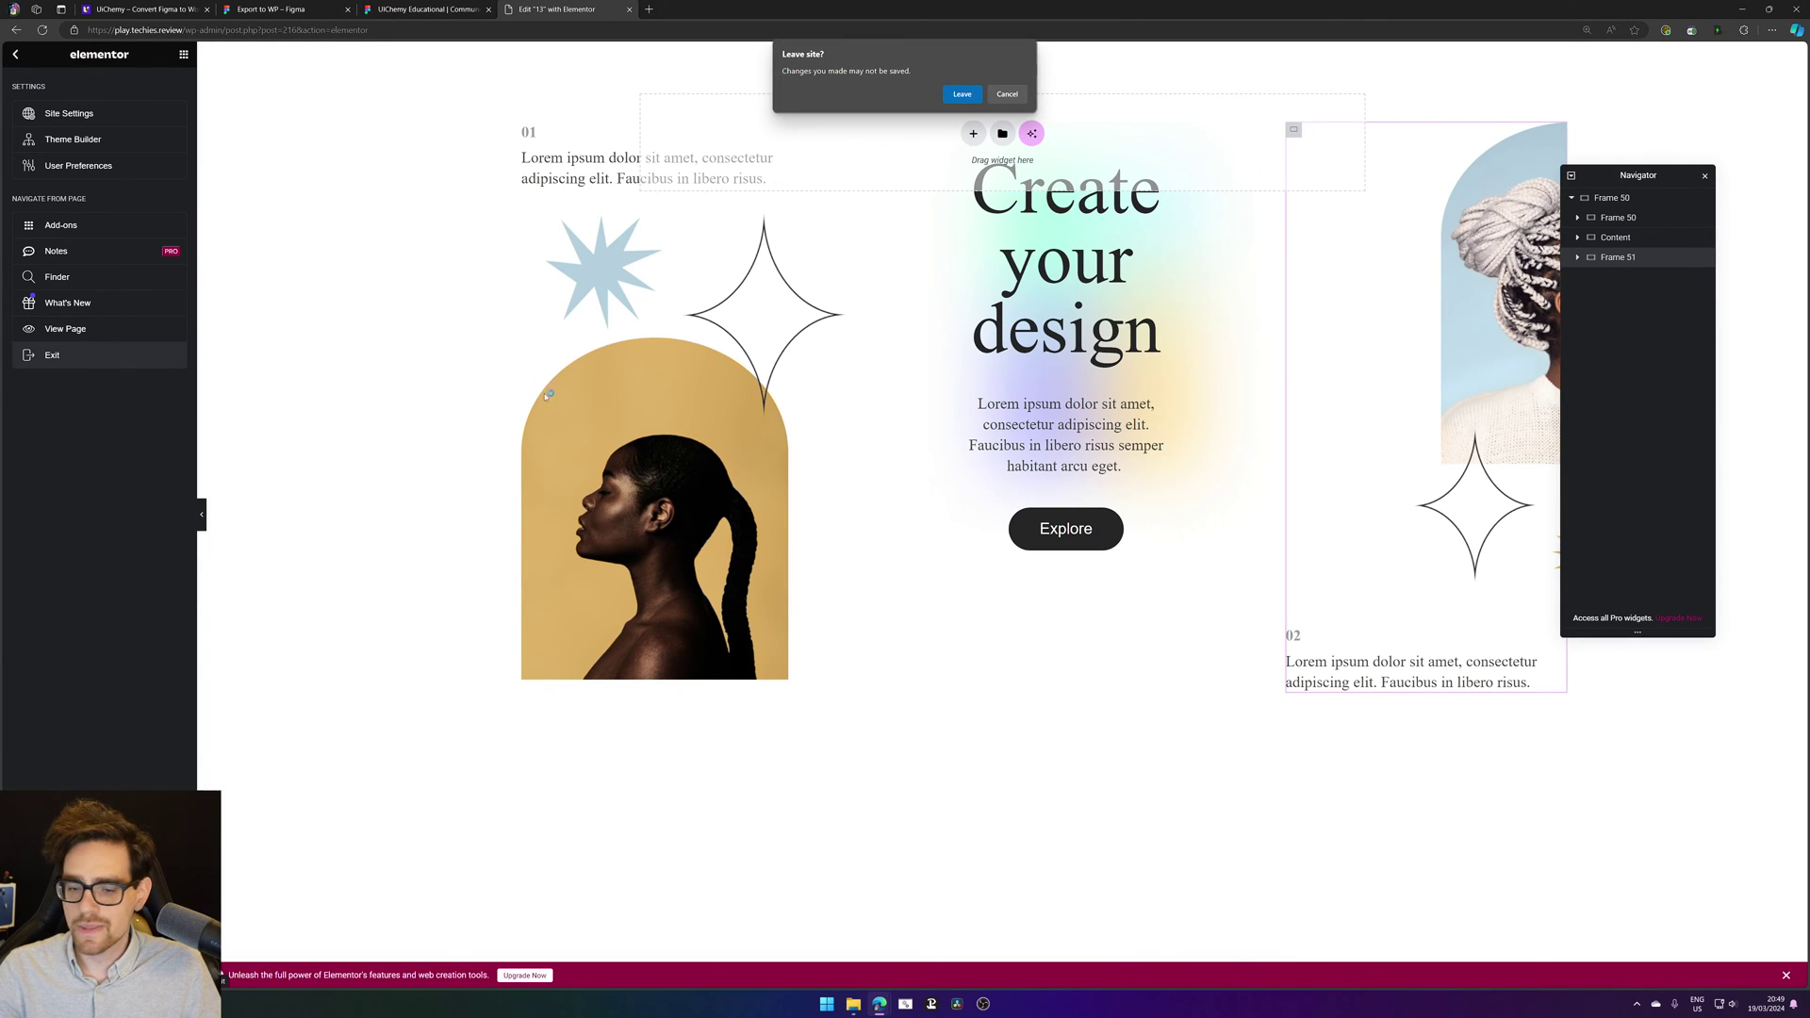
pyautogui.click(968, 89)
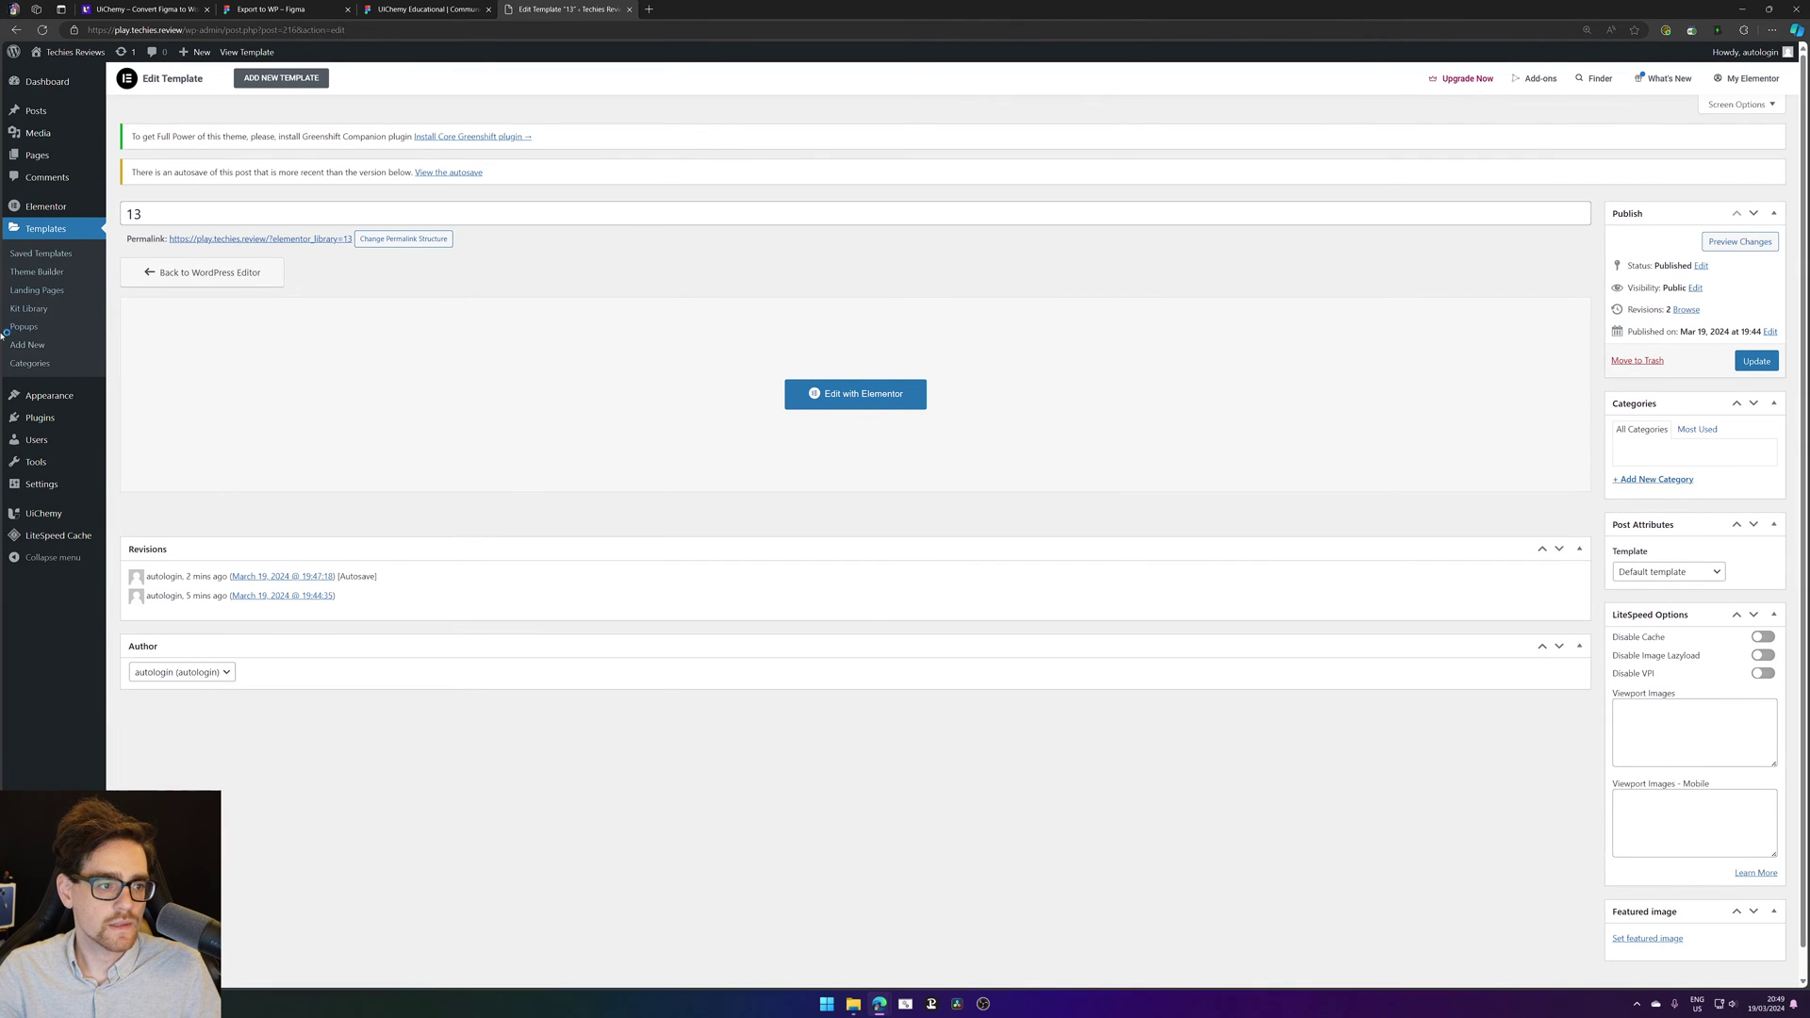
# Step: Import 1.json into the saved Elementor templates and open template 1 for editing with Elementor
pyautogui.click(50, 232)
pyautogui.click(397, 77)
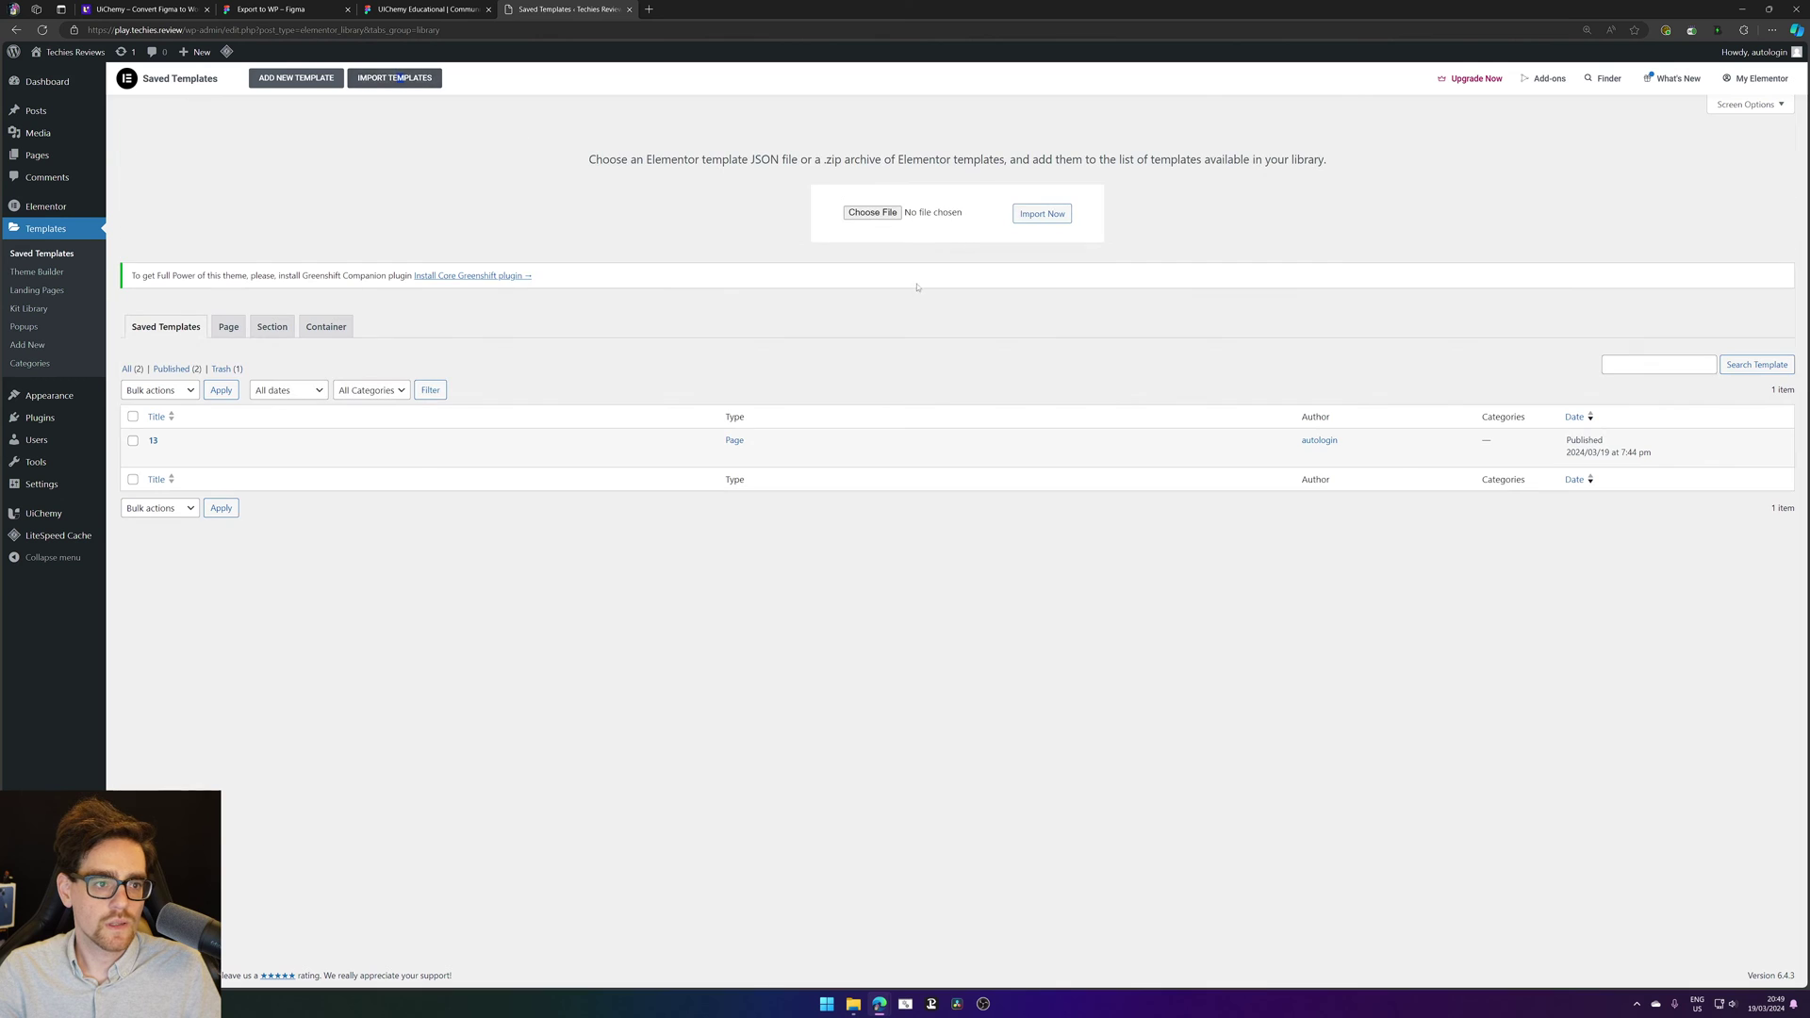
pyautogui.click(853, 1003)
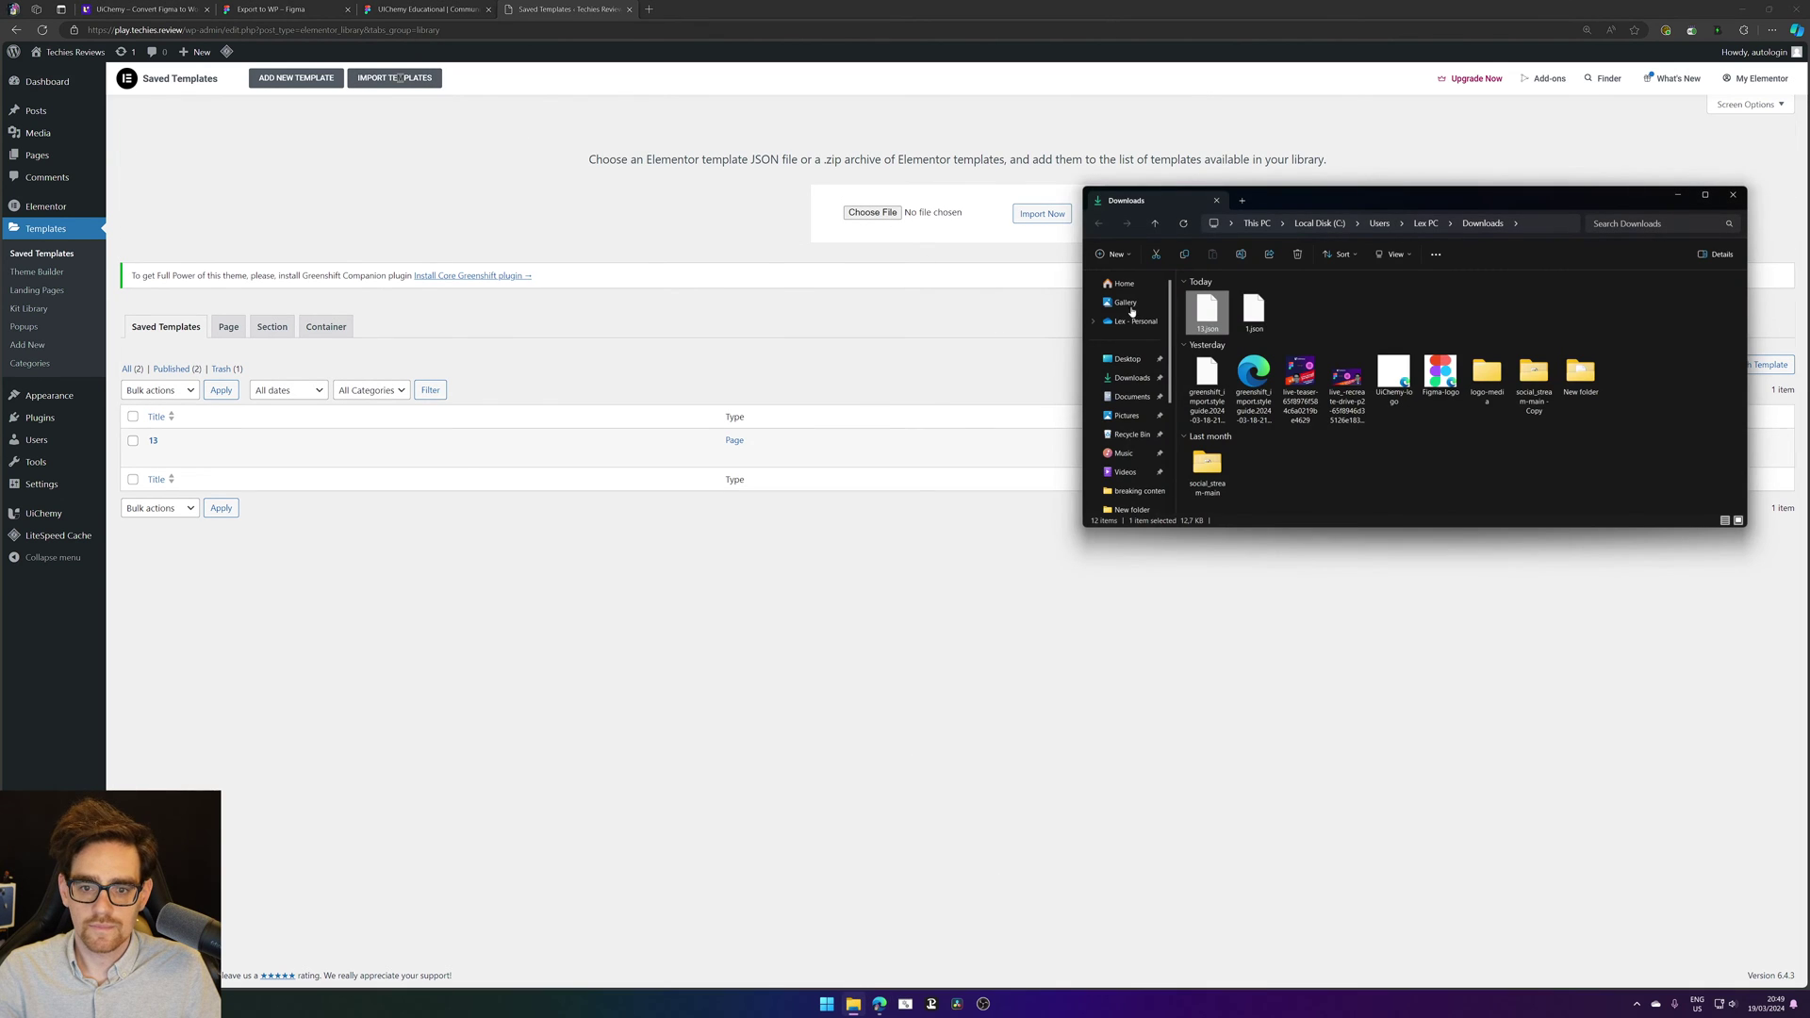
pyautogui.click(1254, 309)
pyautogui.moveTo(1254, 309); pyautogui.dragTo(987, 216)
pyautogui.click(1041, 213)
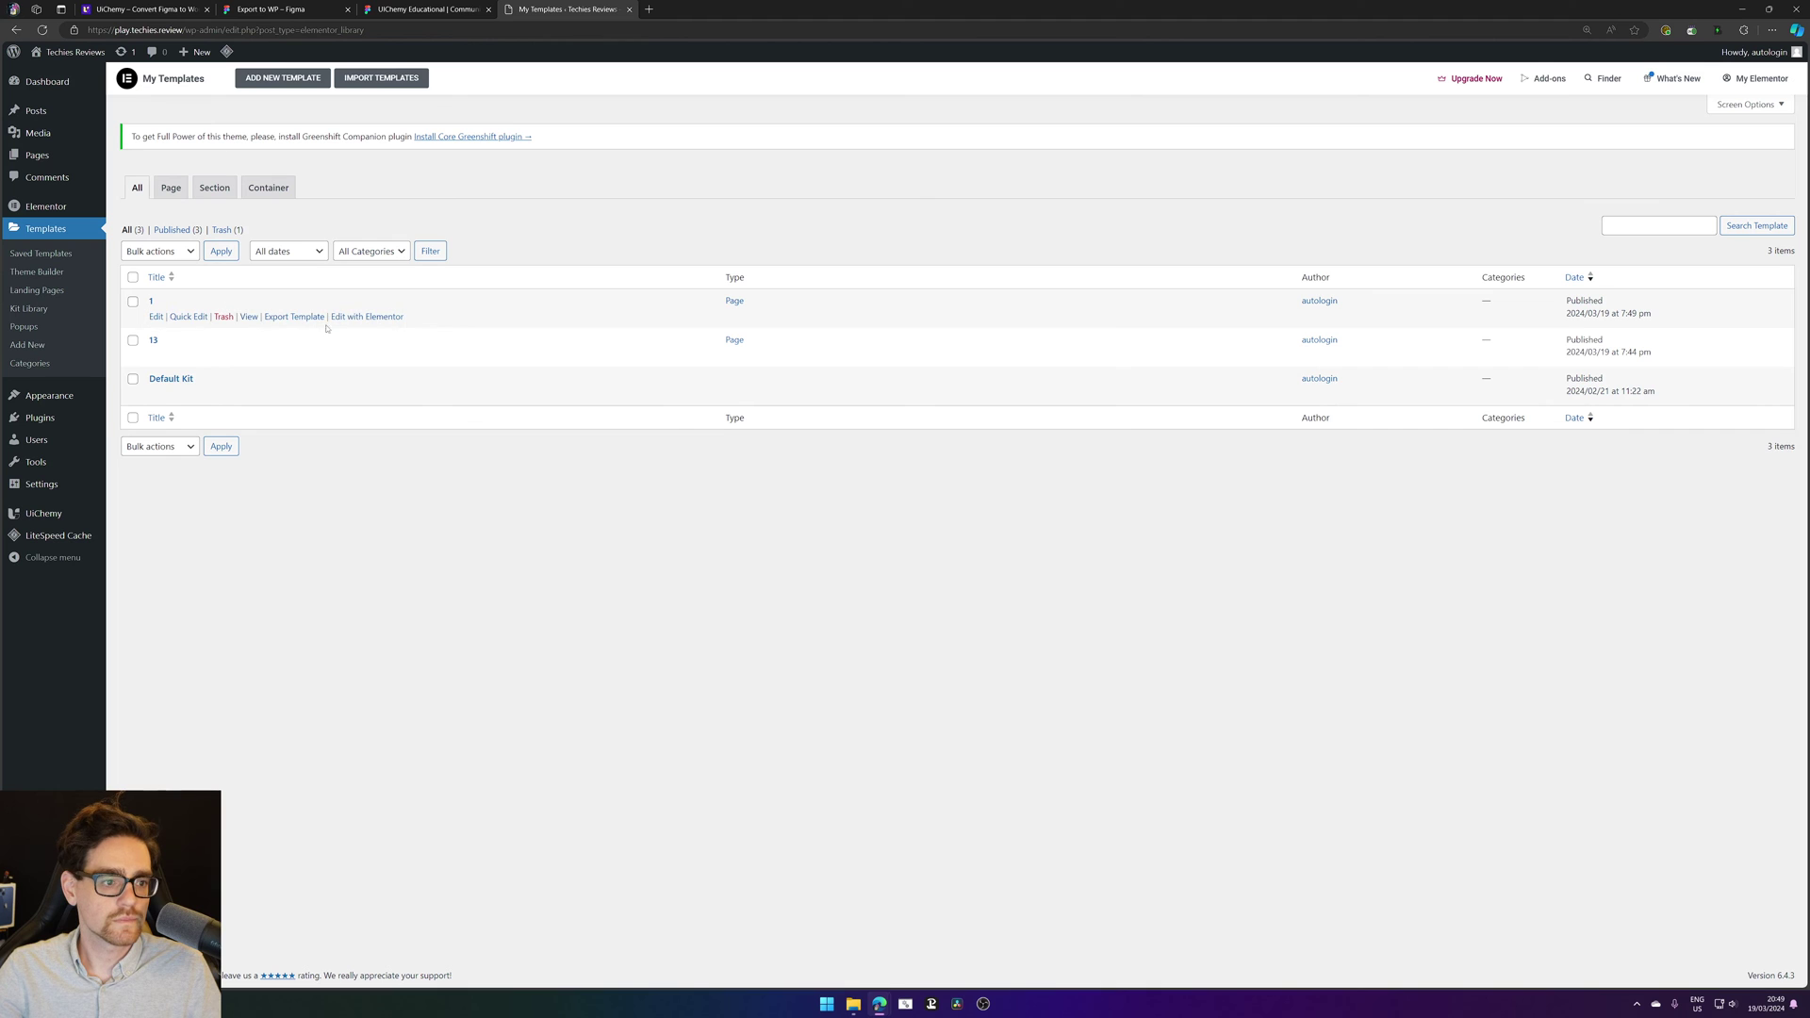
pyautogui.click(348, 319)
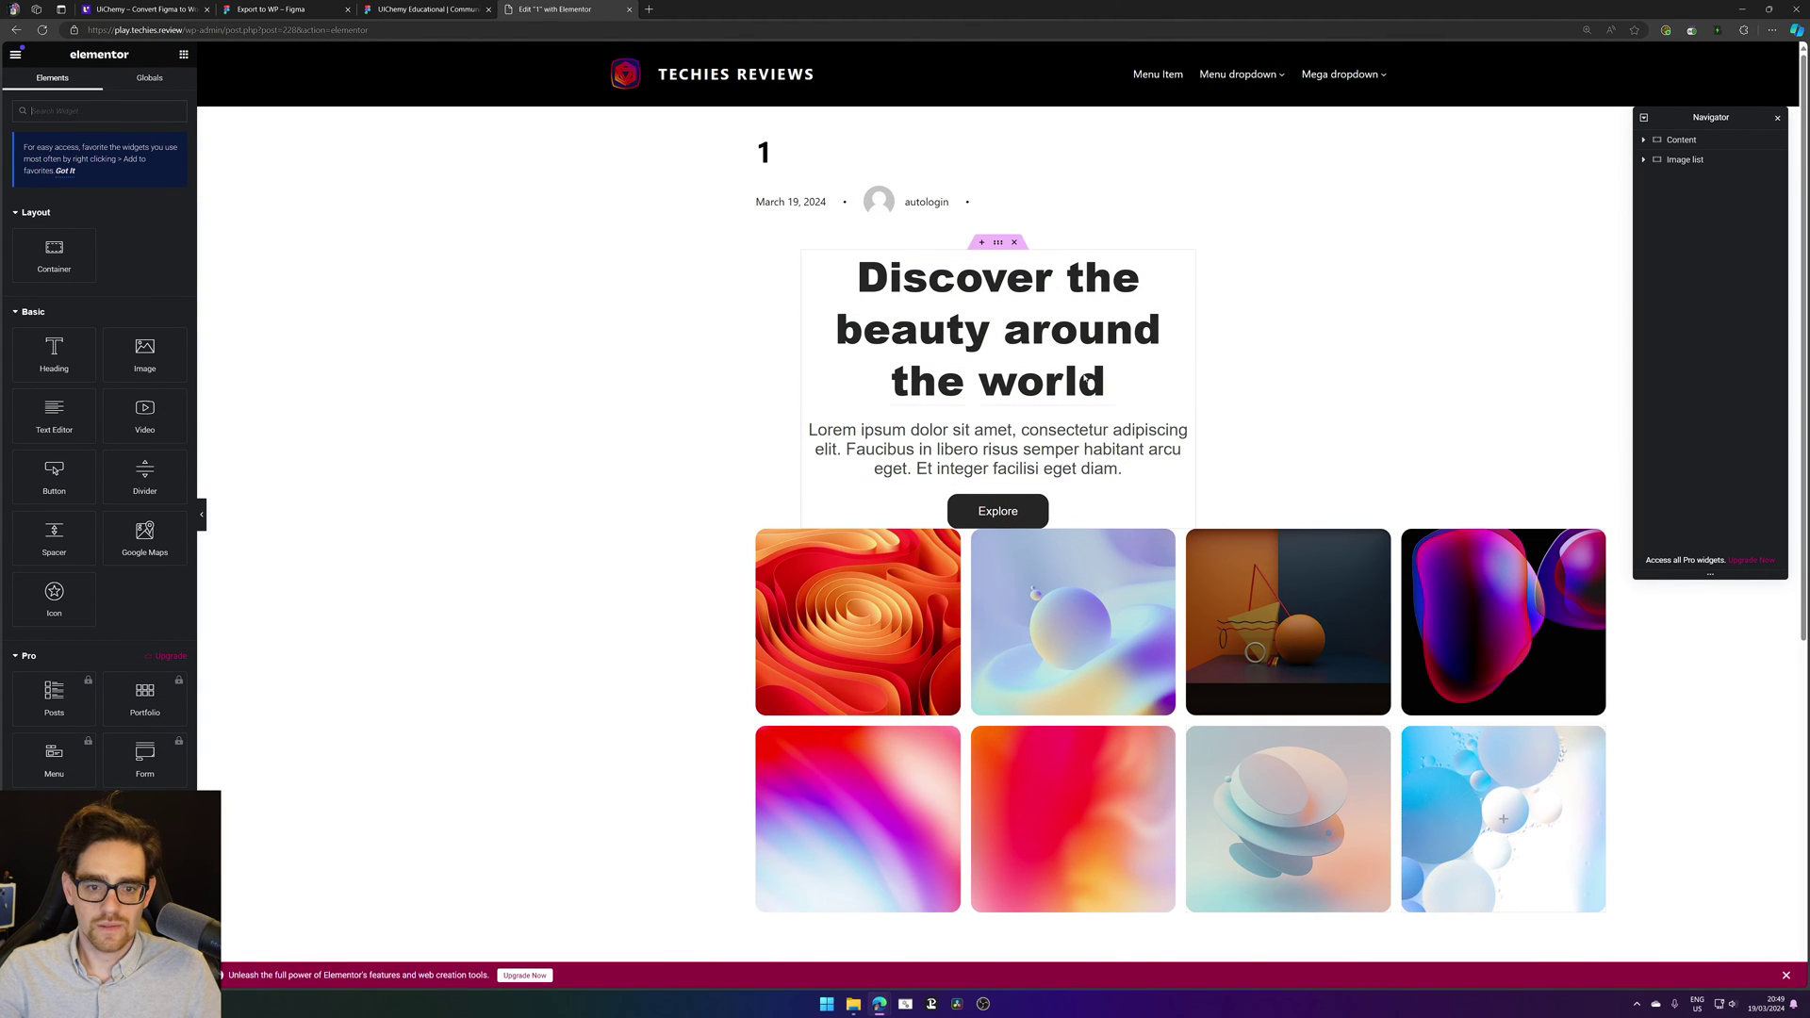
# Step: Examine the imported heading, paragraph, Explore button and images, and the Content and Image list containers that hold them
pyautogui.click(1025, 308)
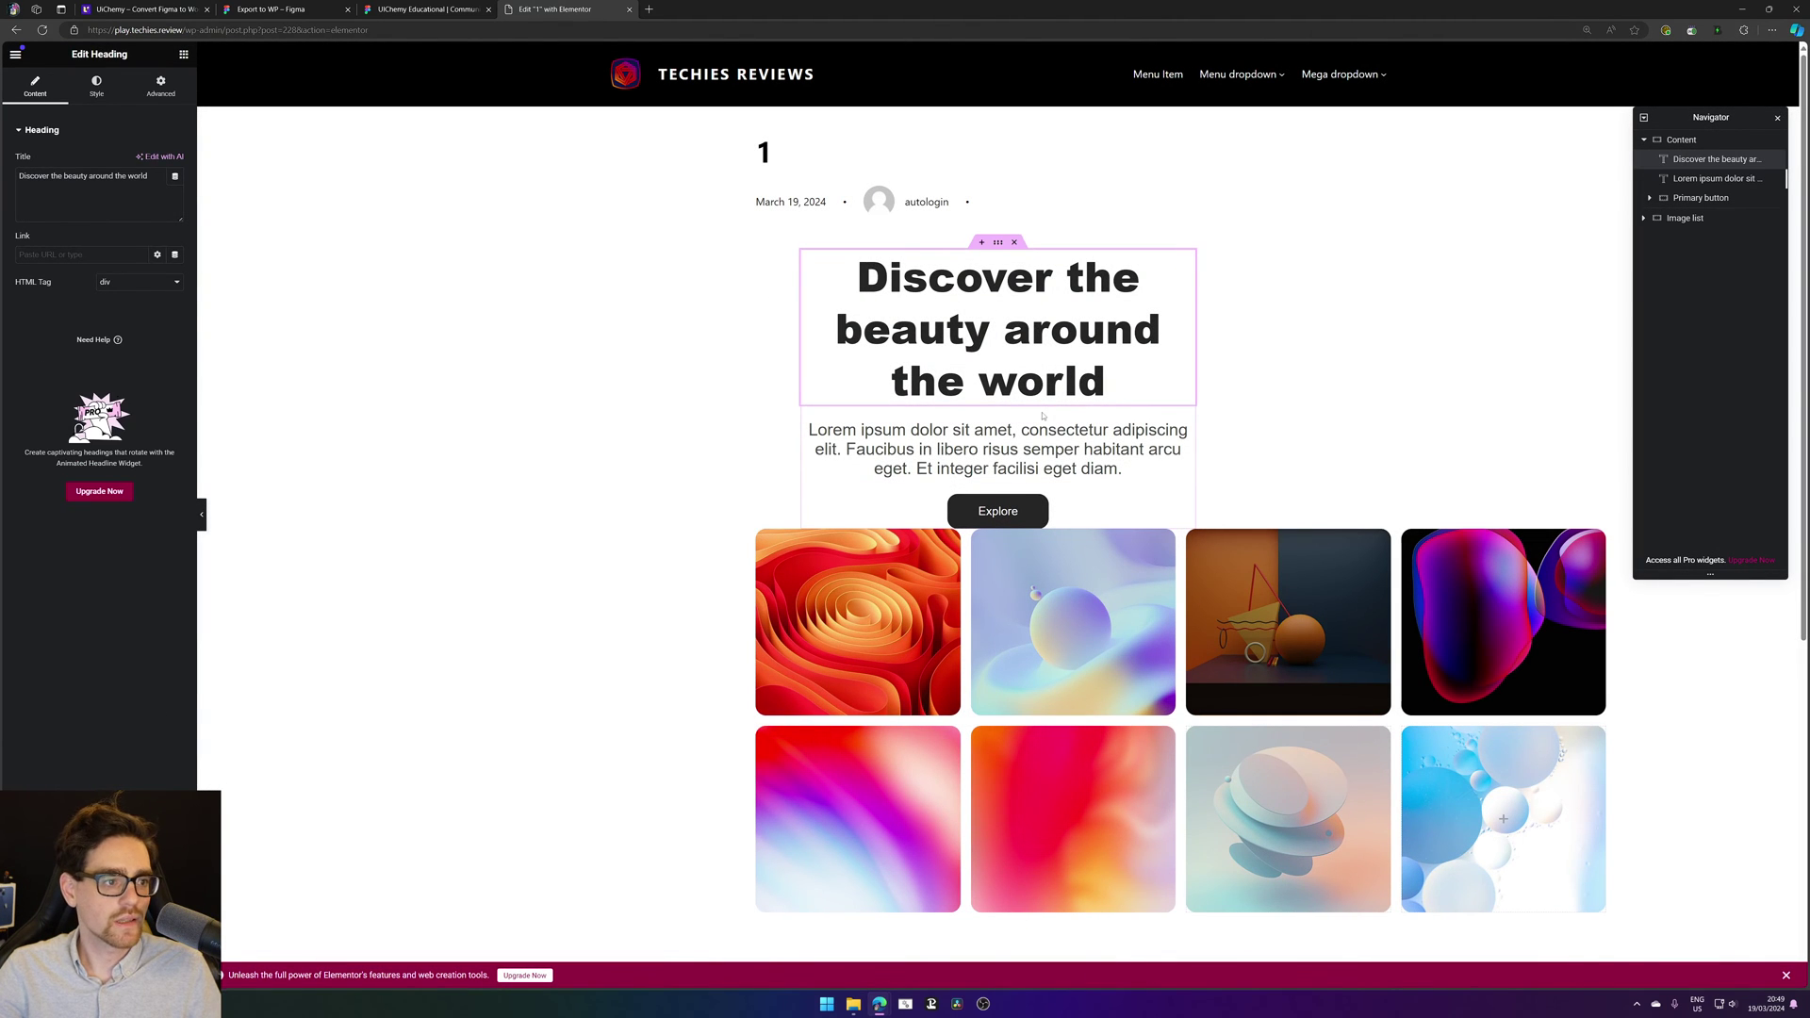
pyautogui.click(1182, 429)
pyautogui.click(995, 513)
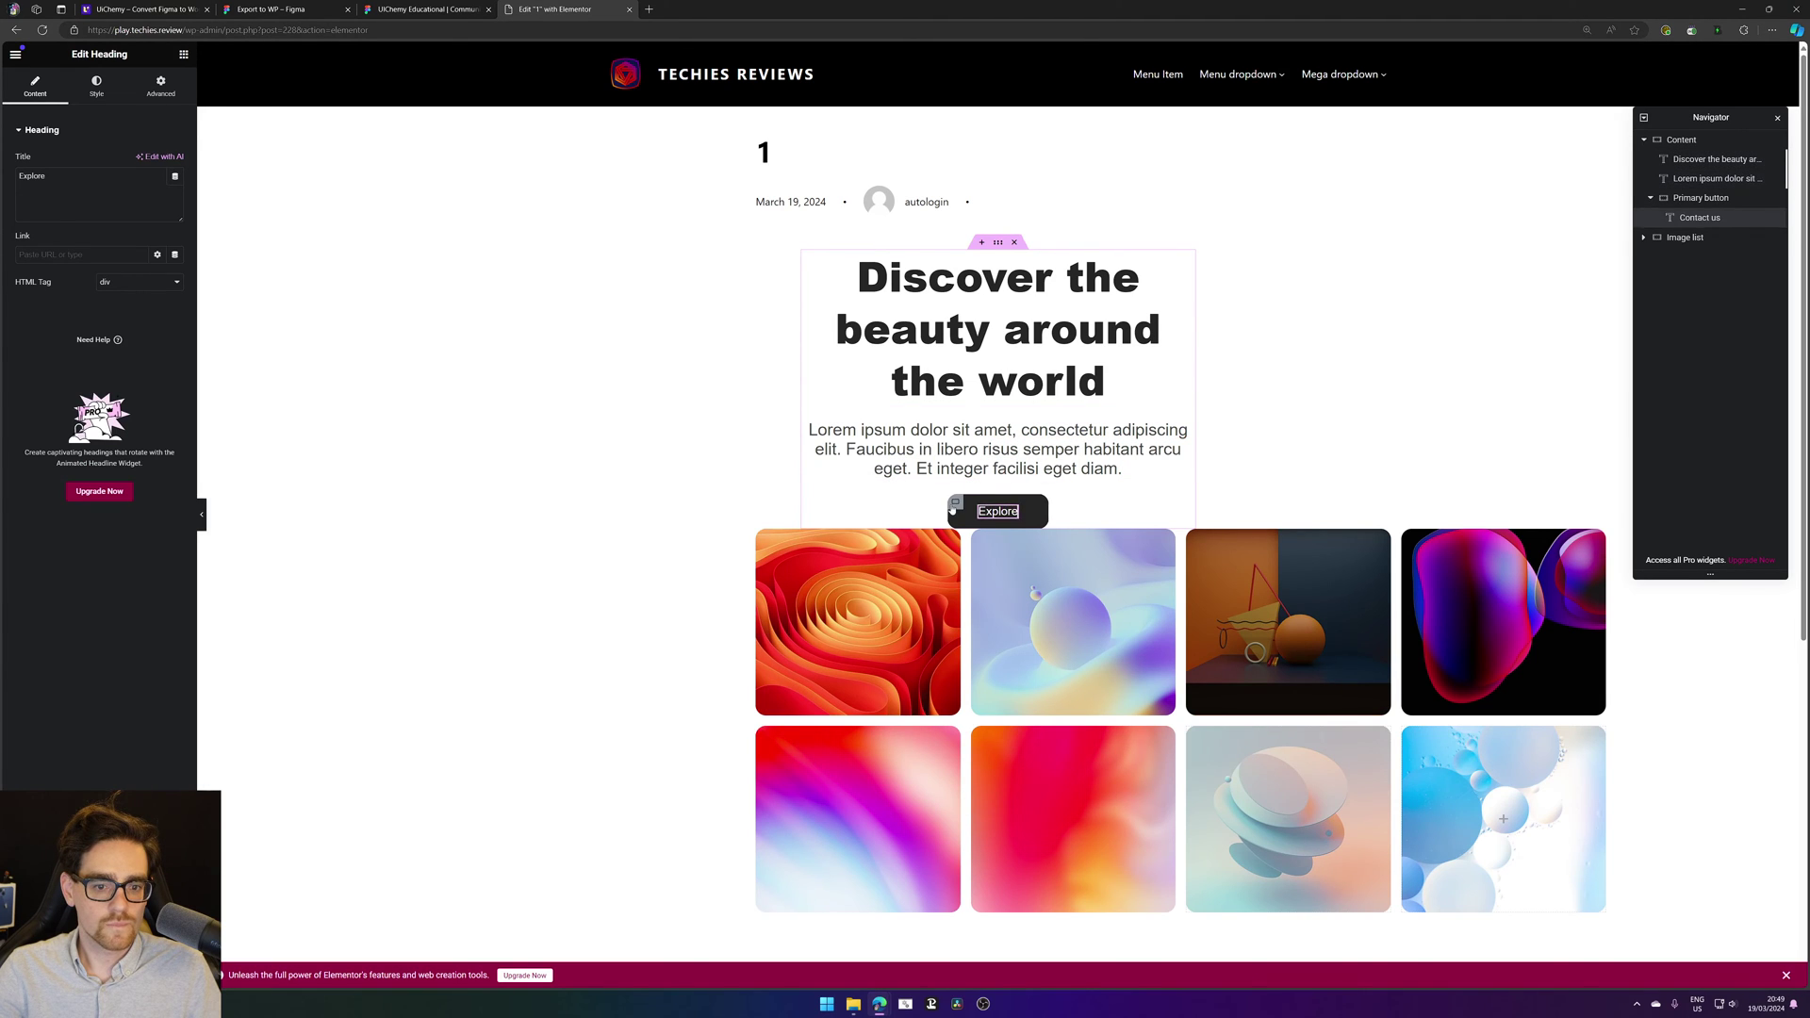
pyautogui.click(830, 575)
pyautogui.click(828, 587)
pyautogui.click(1072, 589)
pyautogui.click(1288, 590)
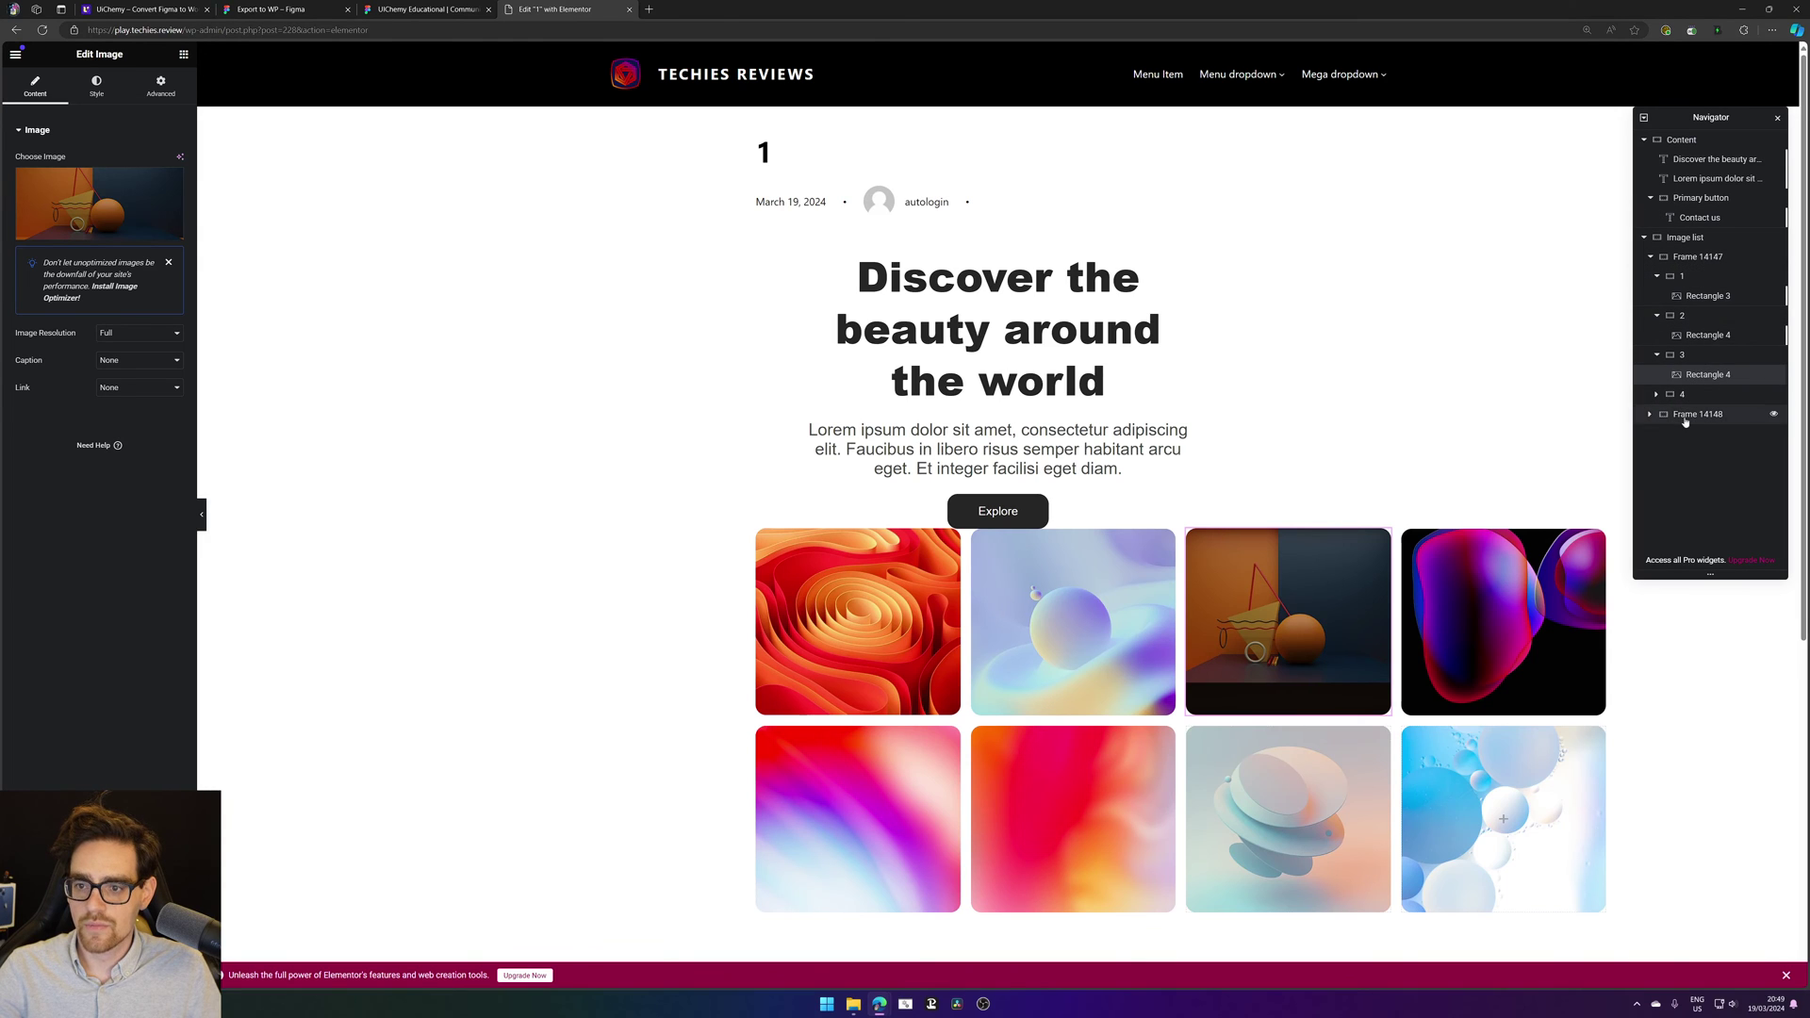
pyautogui.click(1692, 239)
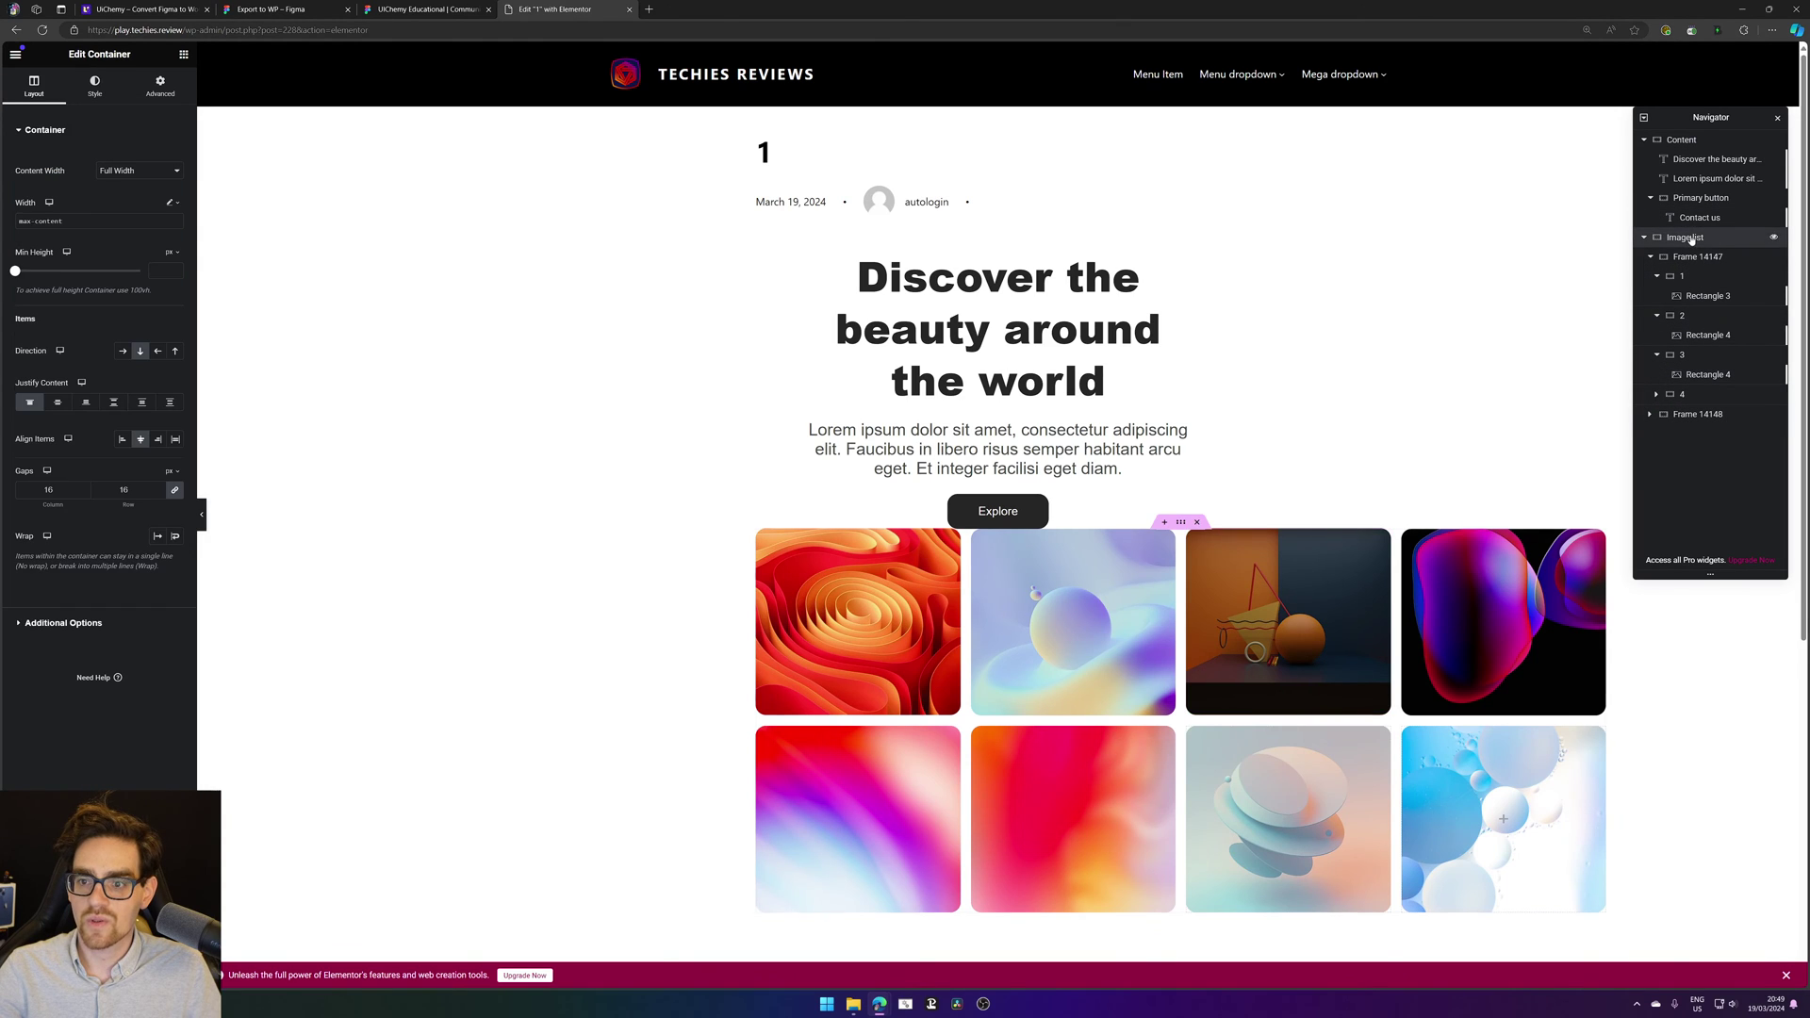
pyautogui.click(1680, 139)
pyautogui.click(1644, 140)
pyautogui.click(1644, 160)
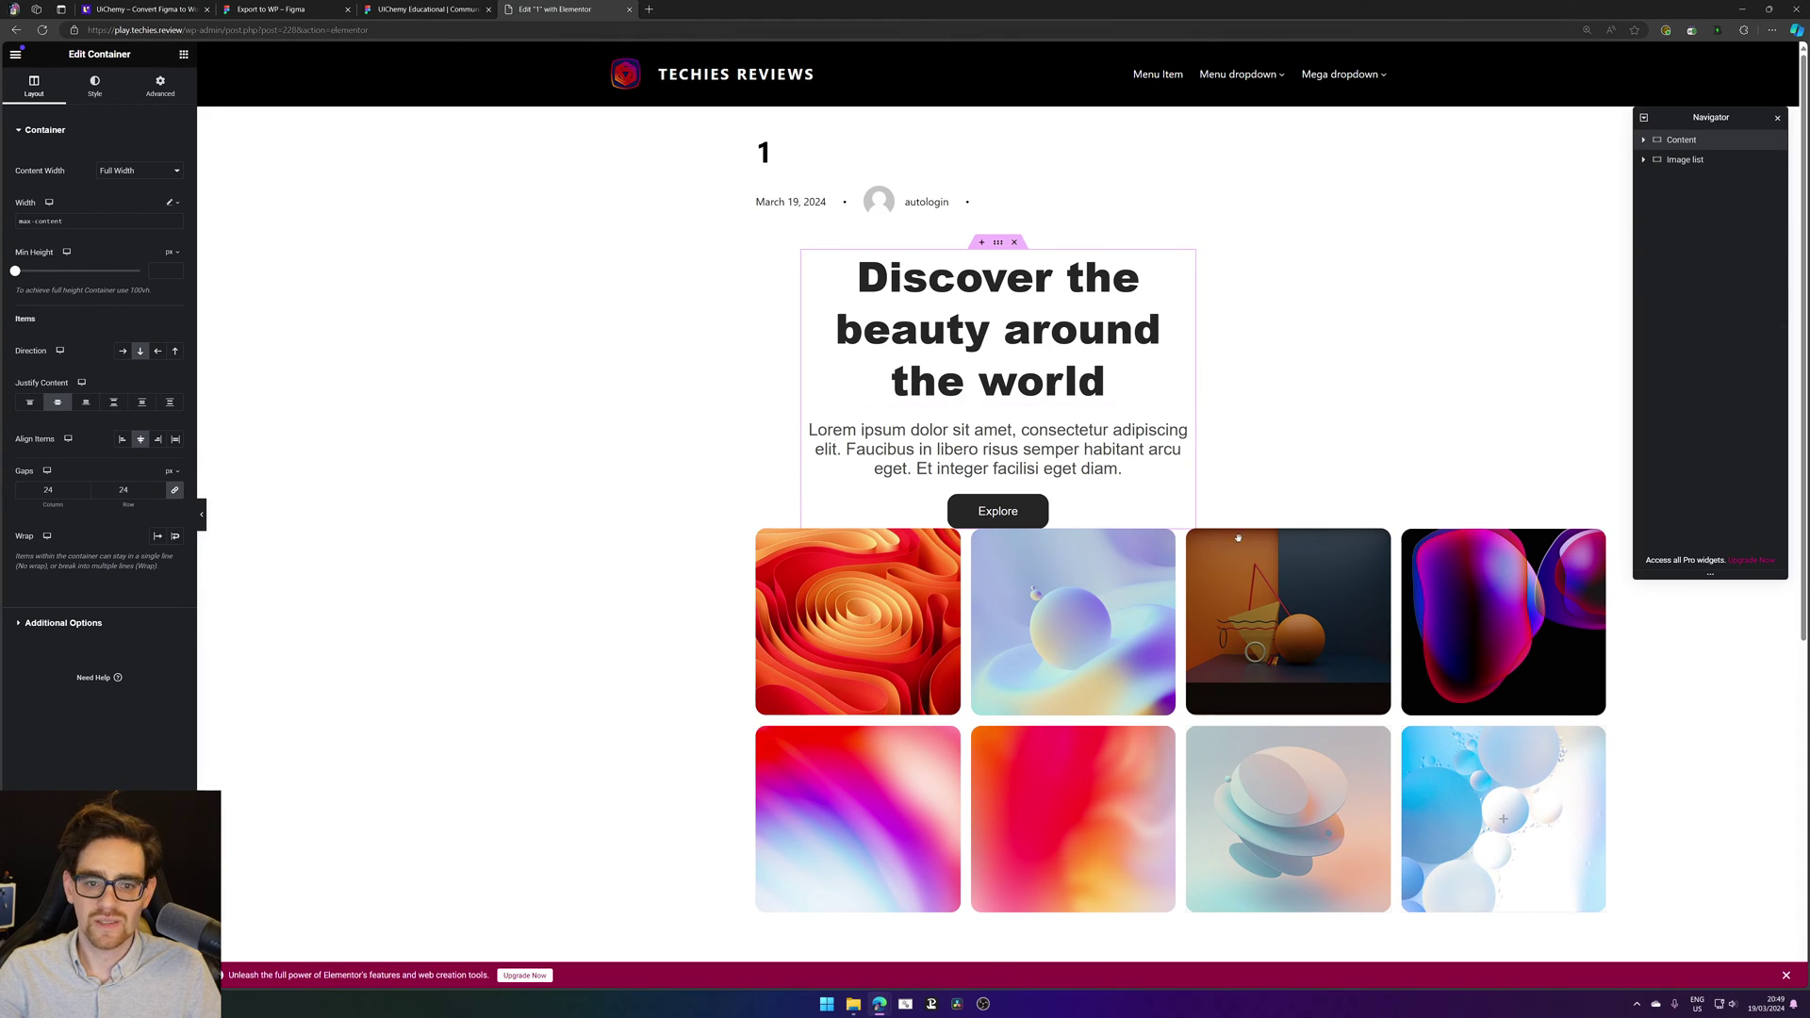
# Step: Switch the width unit of the Image list container to percent
pyautogui.click(1687, 162)
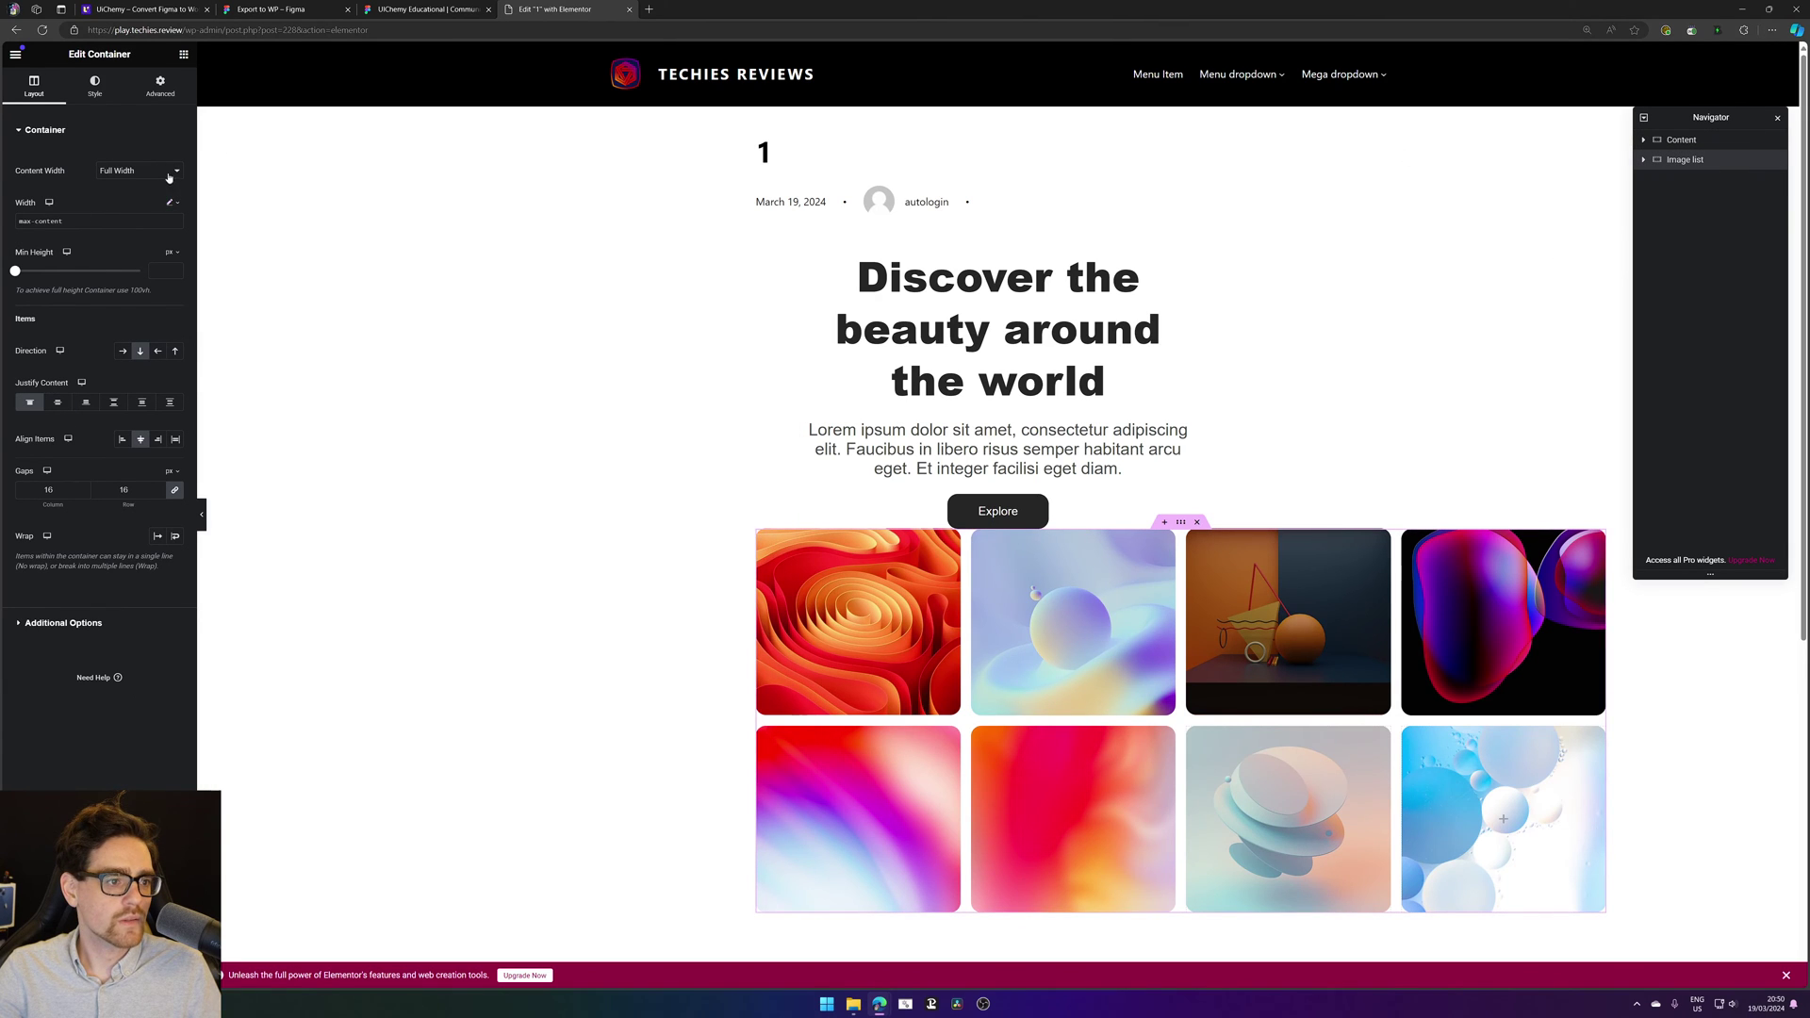
pyautogui.moveTo(131, 218); pyautogui.dragTo(6, 199)
pyautogui.click(179, 204)
pyautogui.click(170, 223)
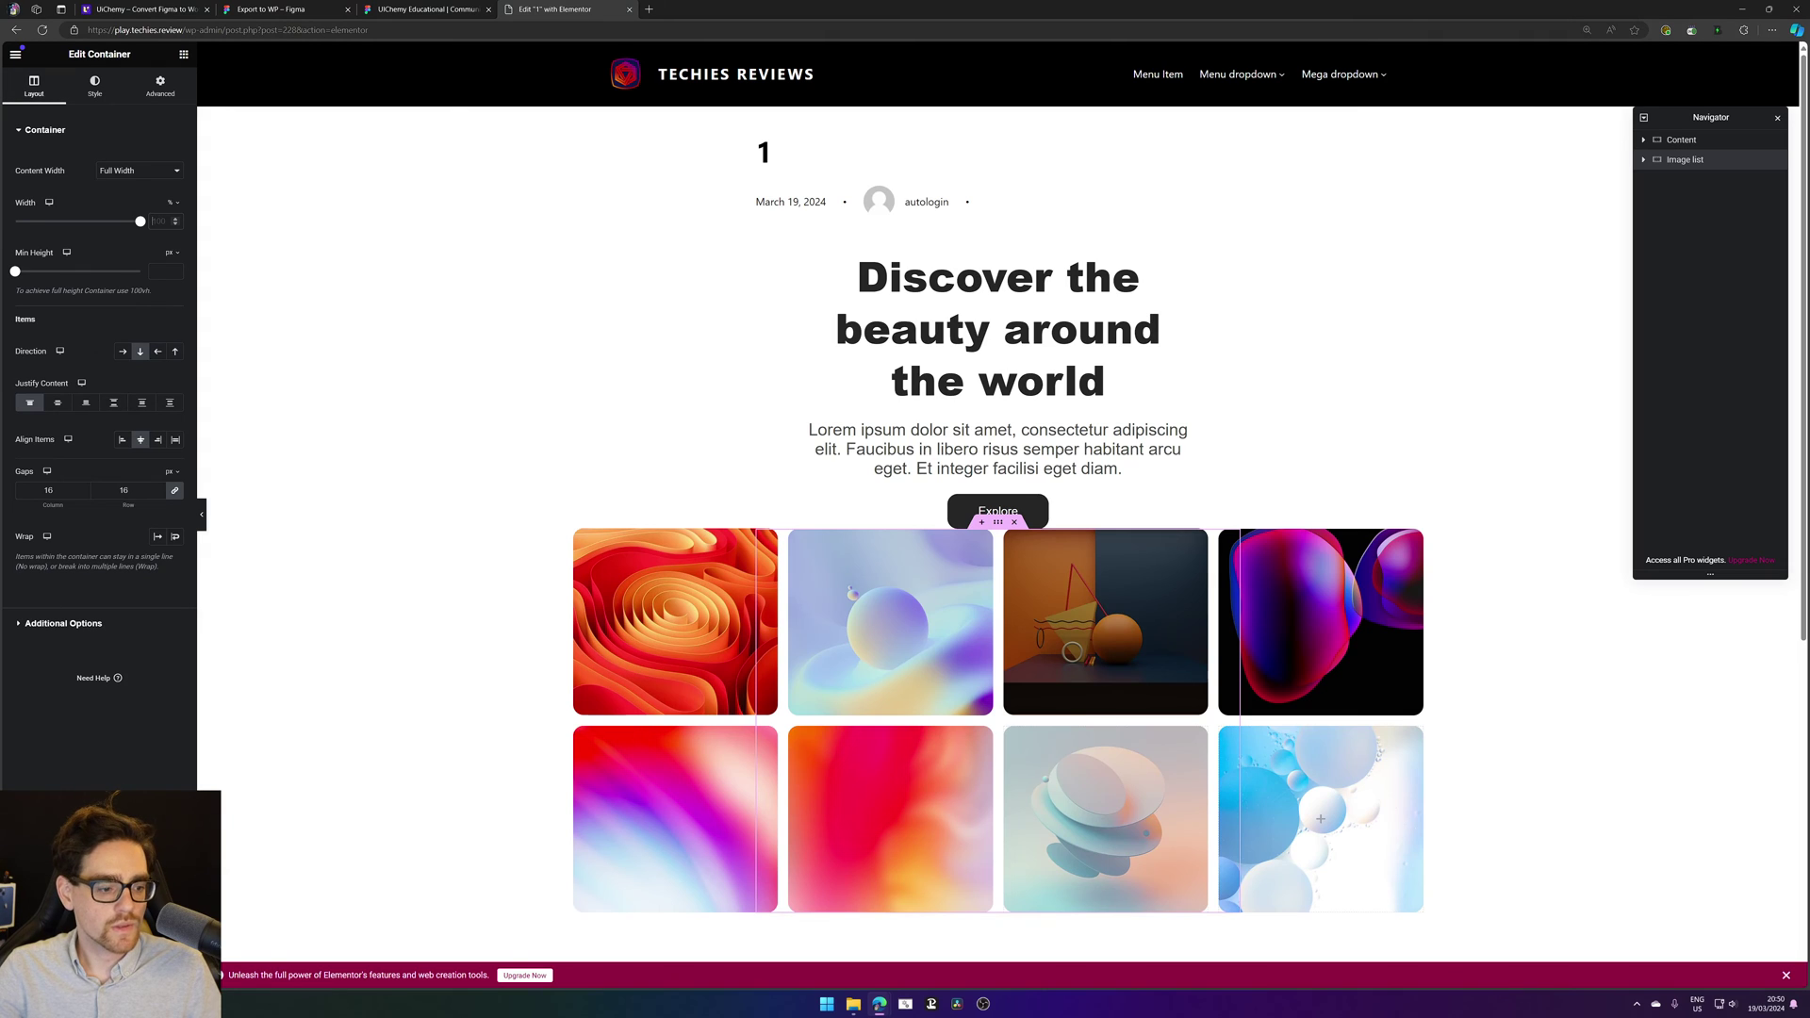
# Step: Set the page layout of template 1 to Elementor Canvas in the page settings
pyautogui.click(14, 975)
pyautogui.click(134, 194)
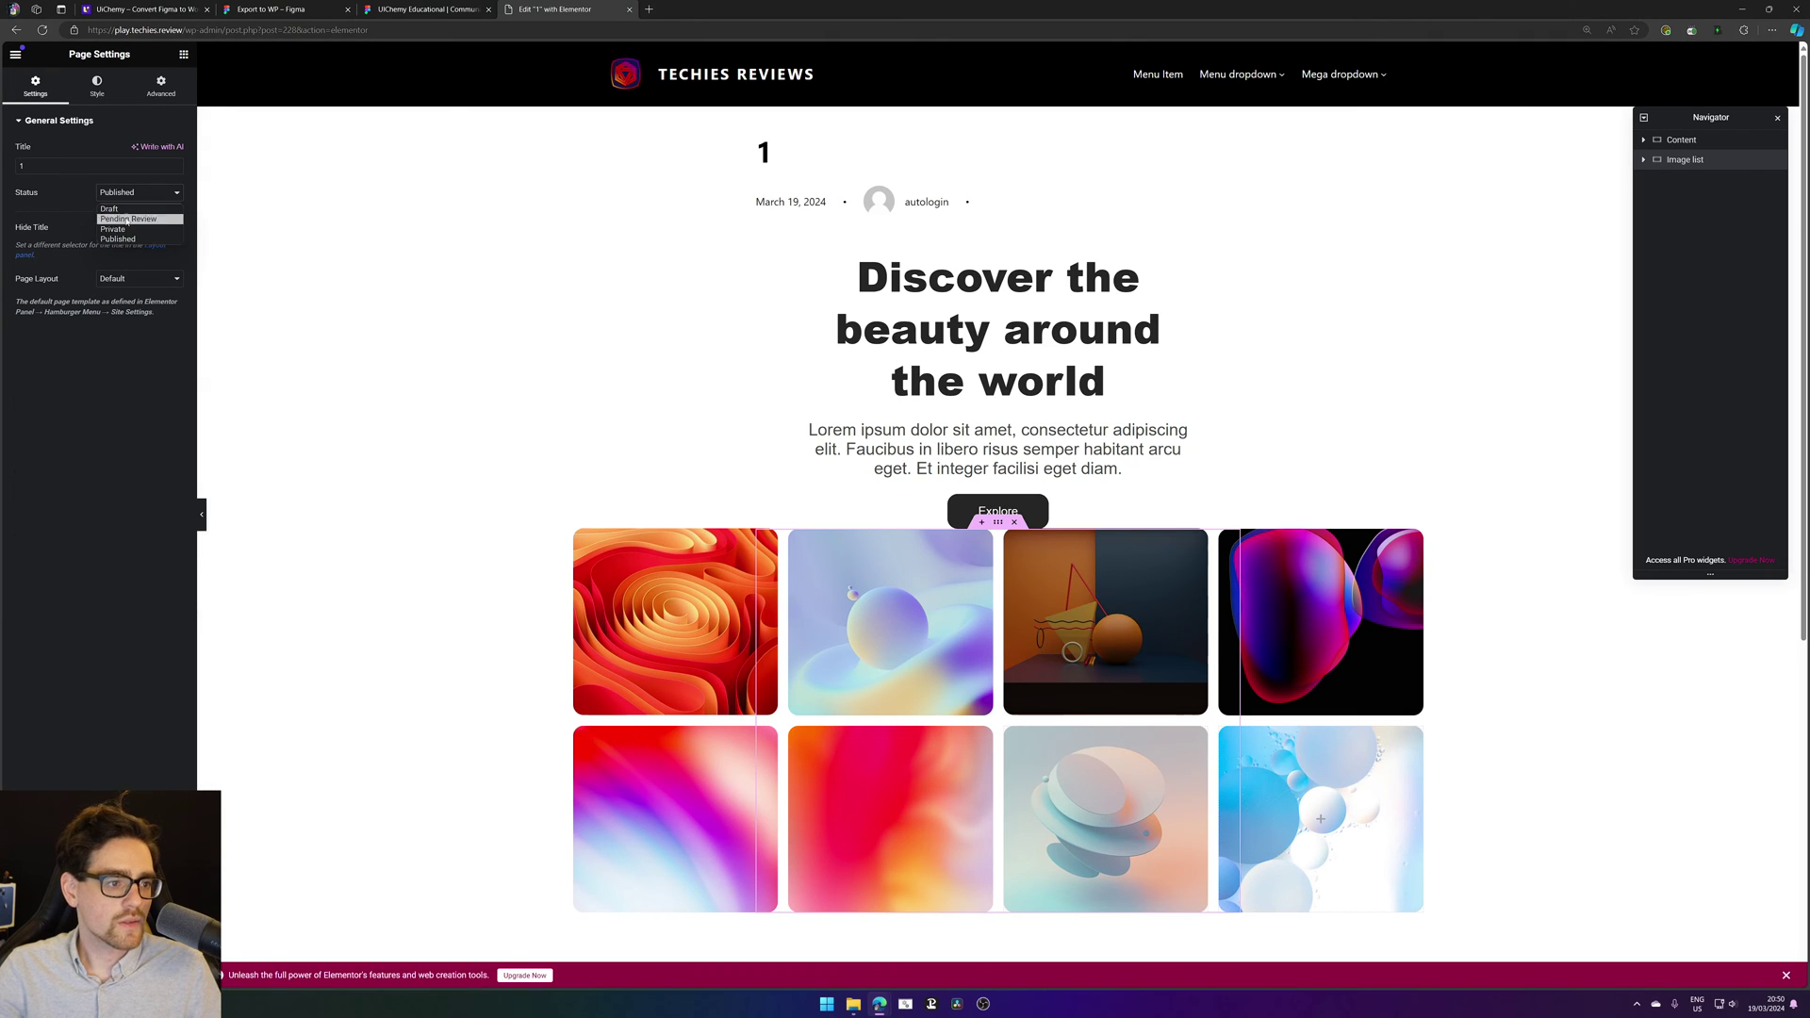
pyautogui.click(133, 231)
pyautogui.click(127, 283)
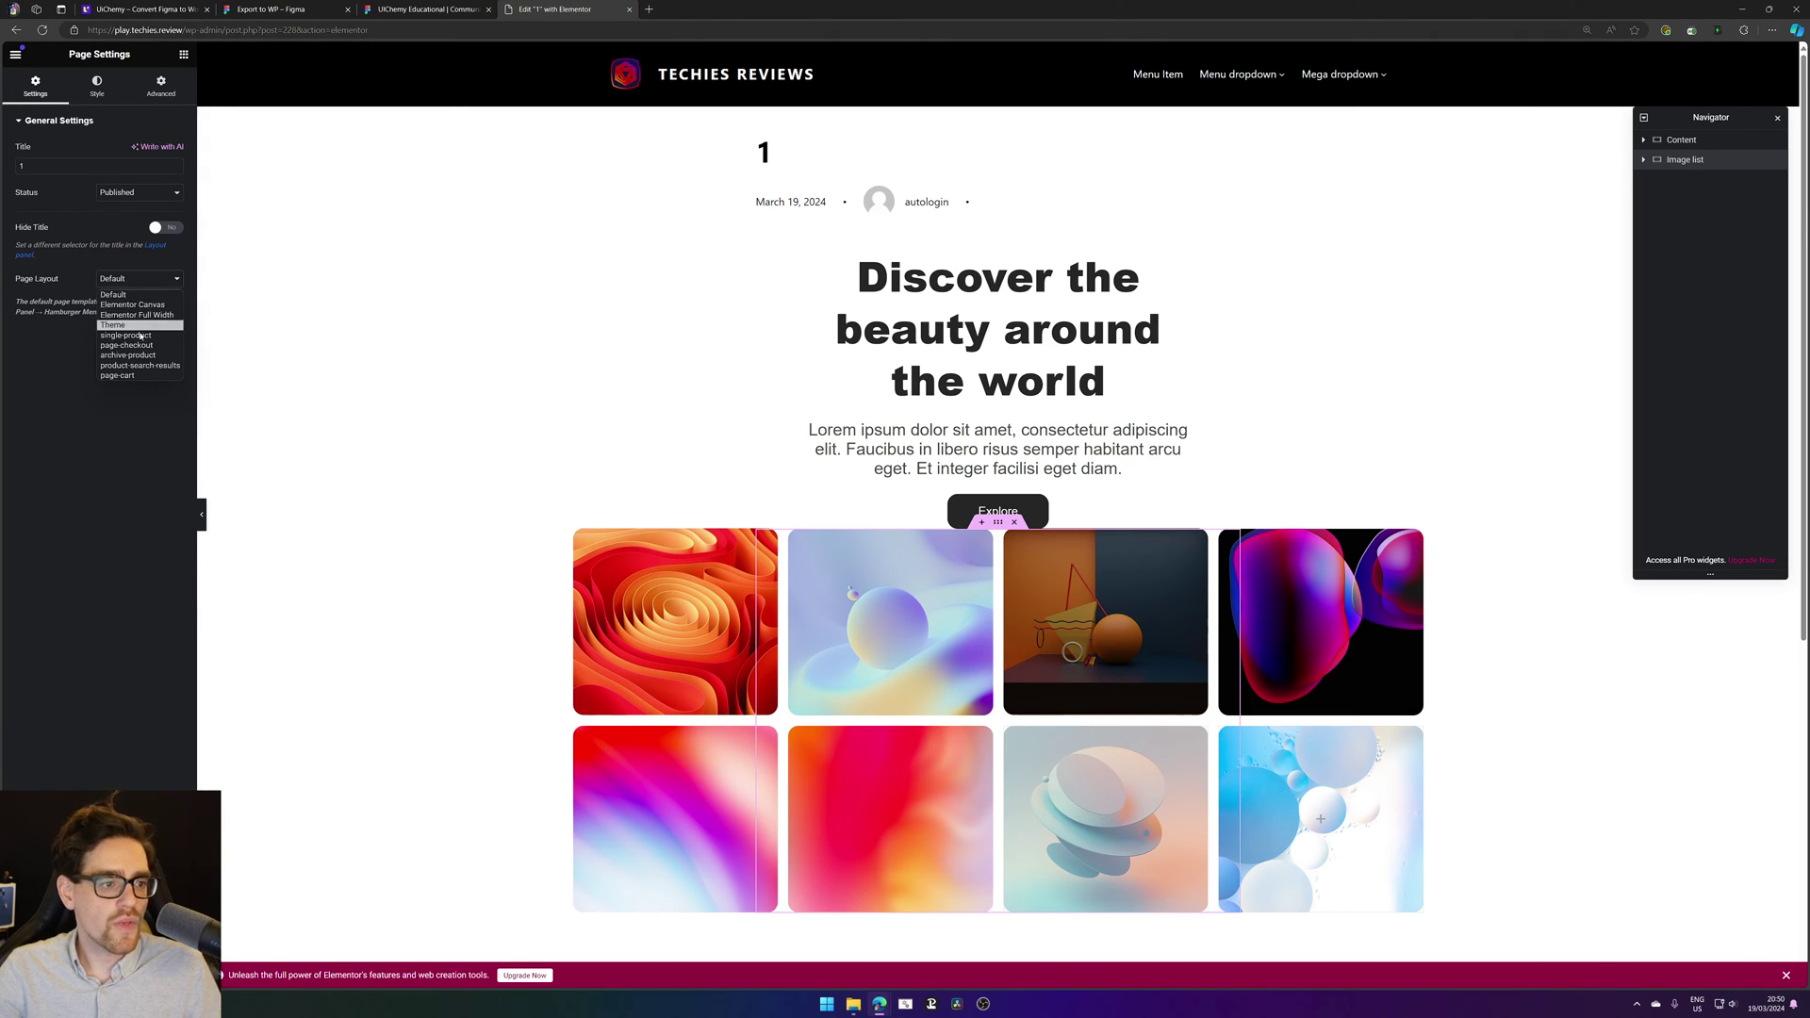
pyautogui.click(122, 304)
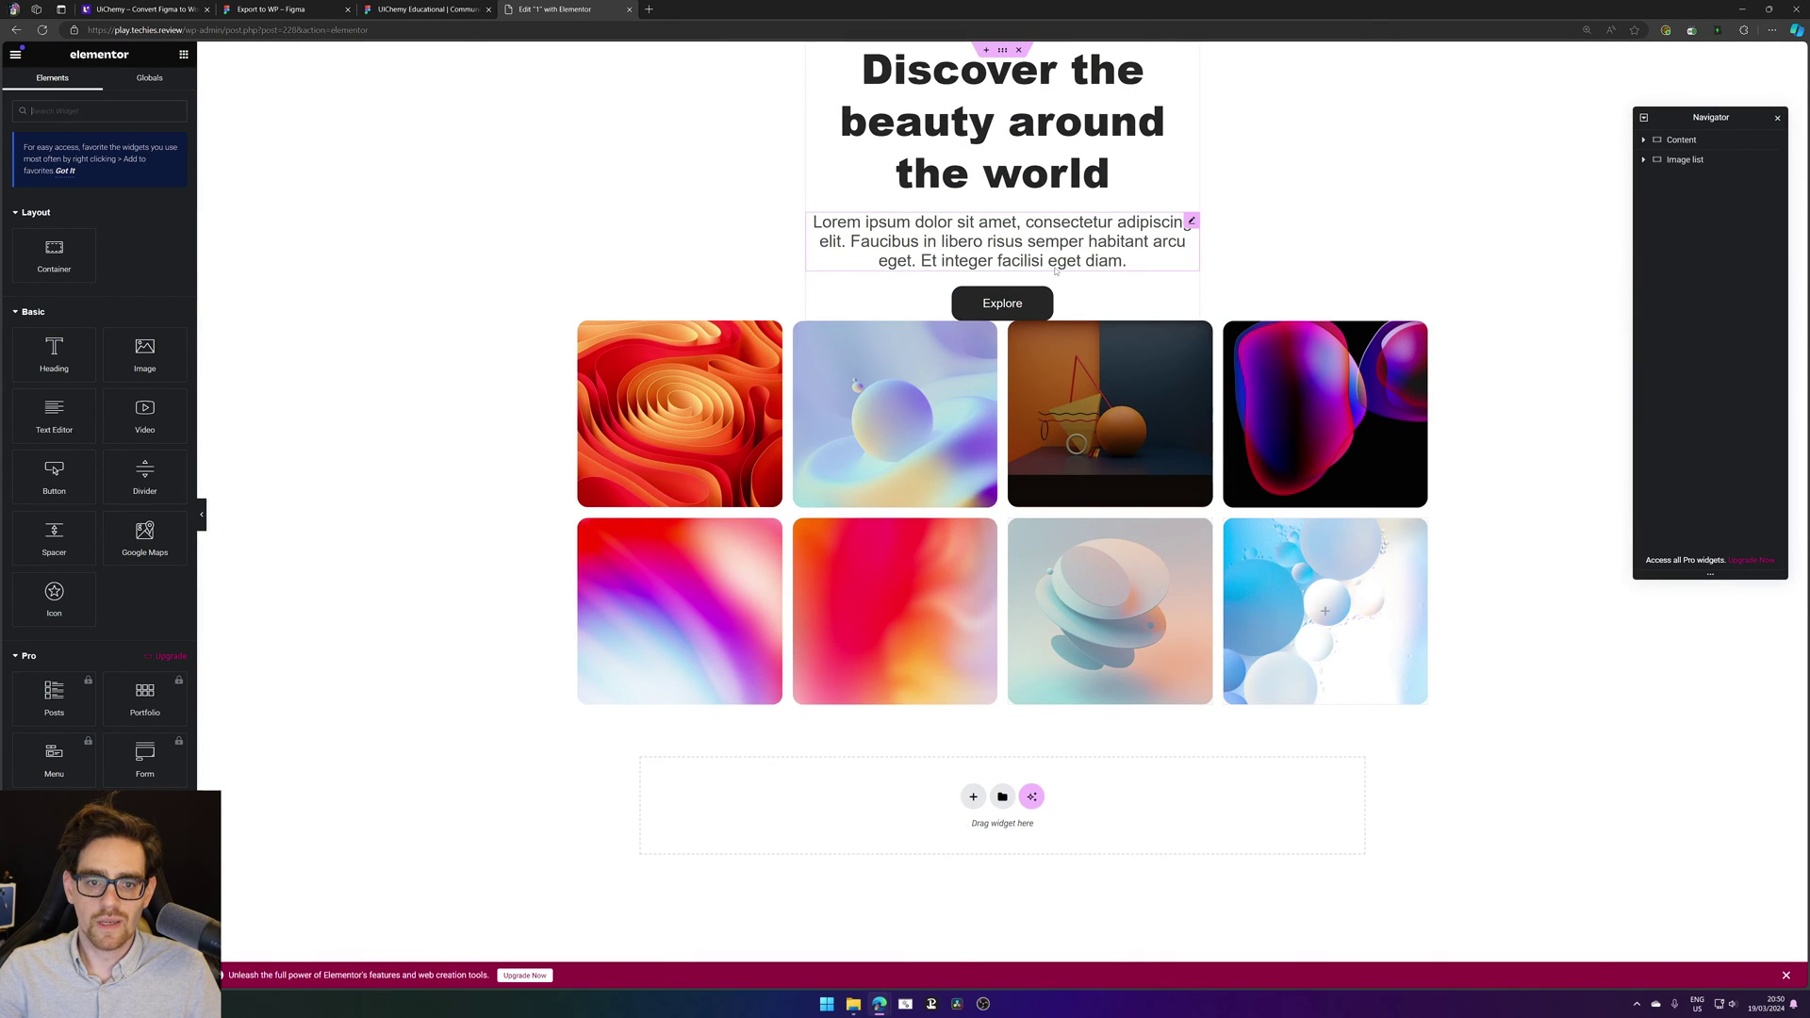
# Step: Examine the nested containers and image widgets inside Frame 14147 of the Image list
pyautogui.click(1139, 378)
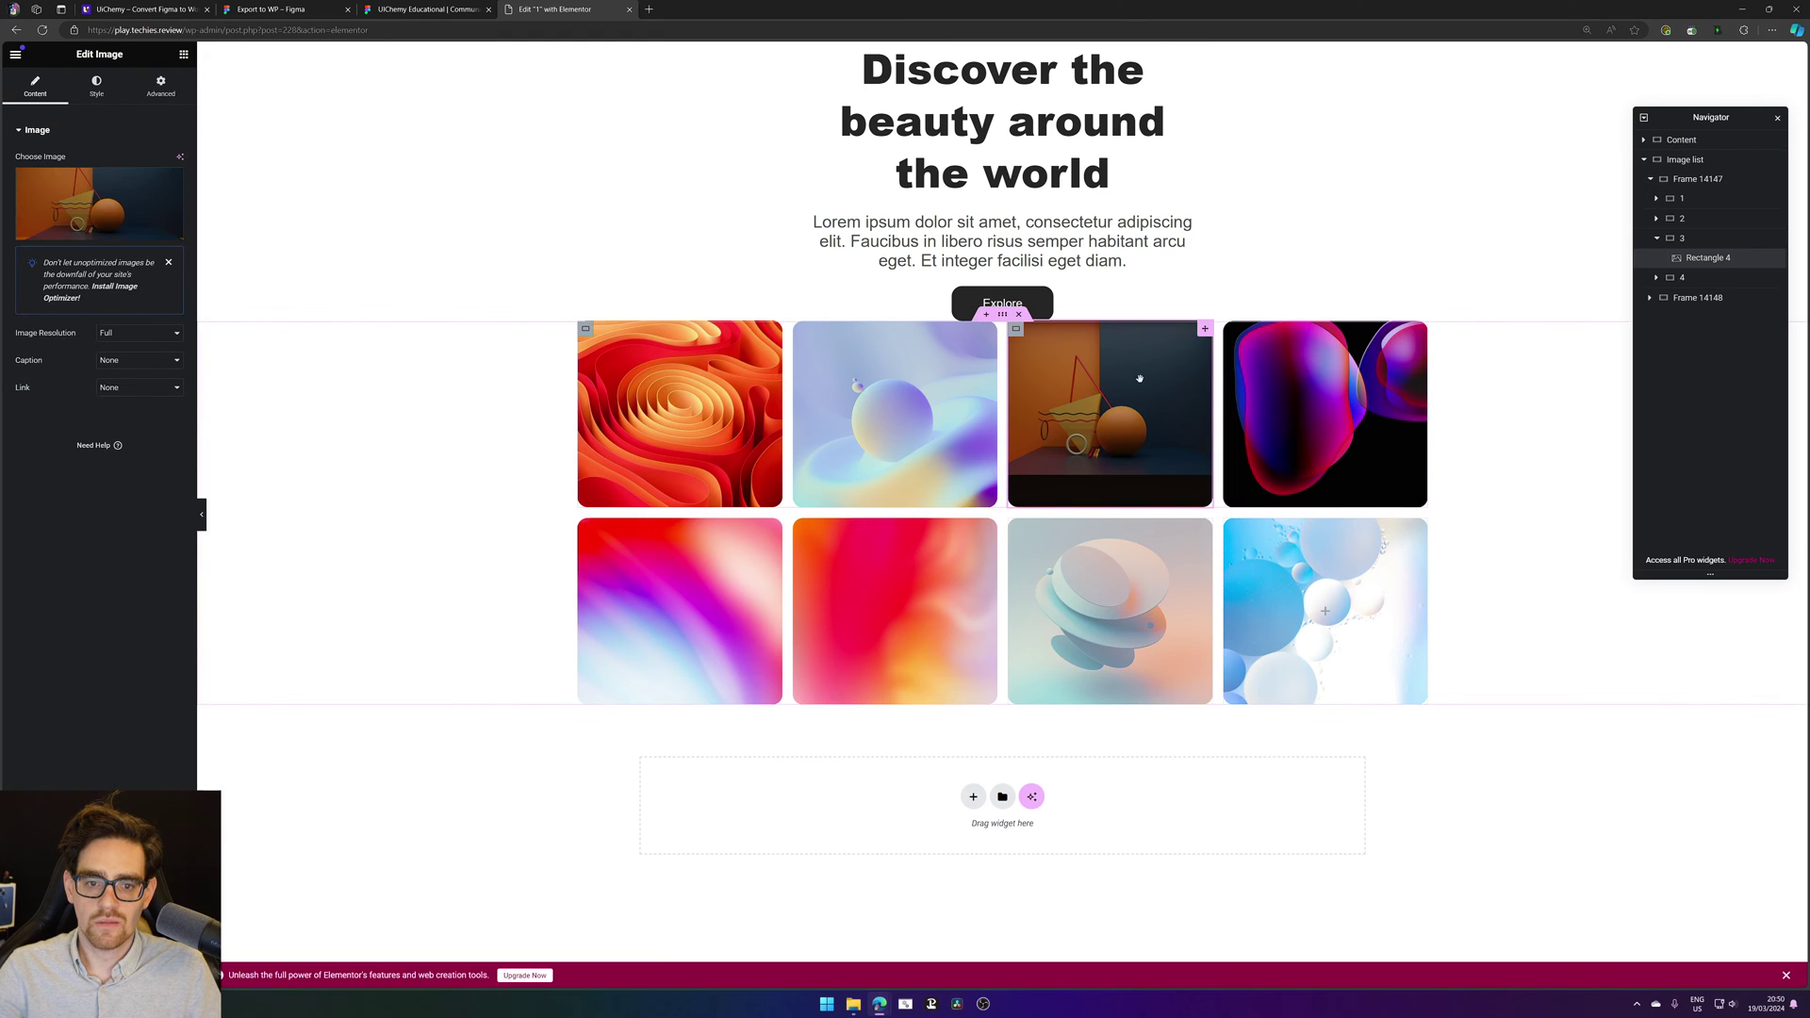
pyautogui.click(1694, 241)
pyautogui.click(1656, 218)
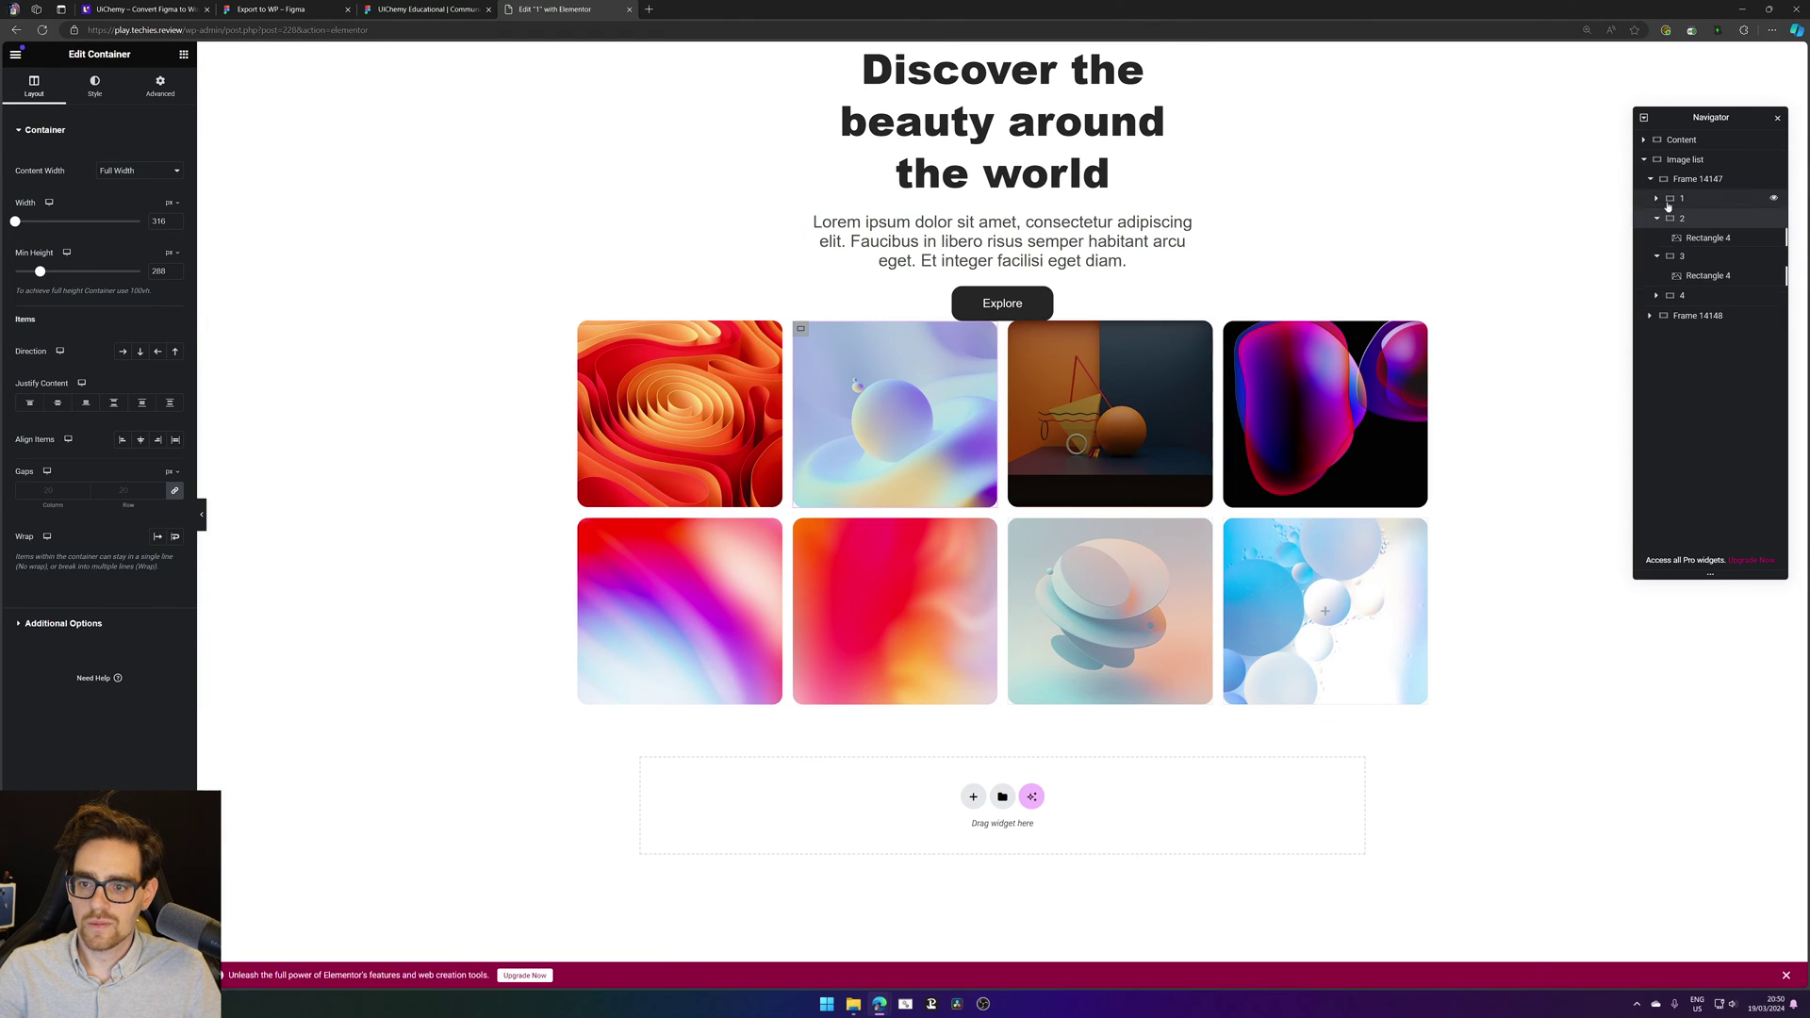
pyautogui.click(1657, 197)
pyautogui.click(1706, 217)
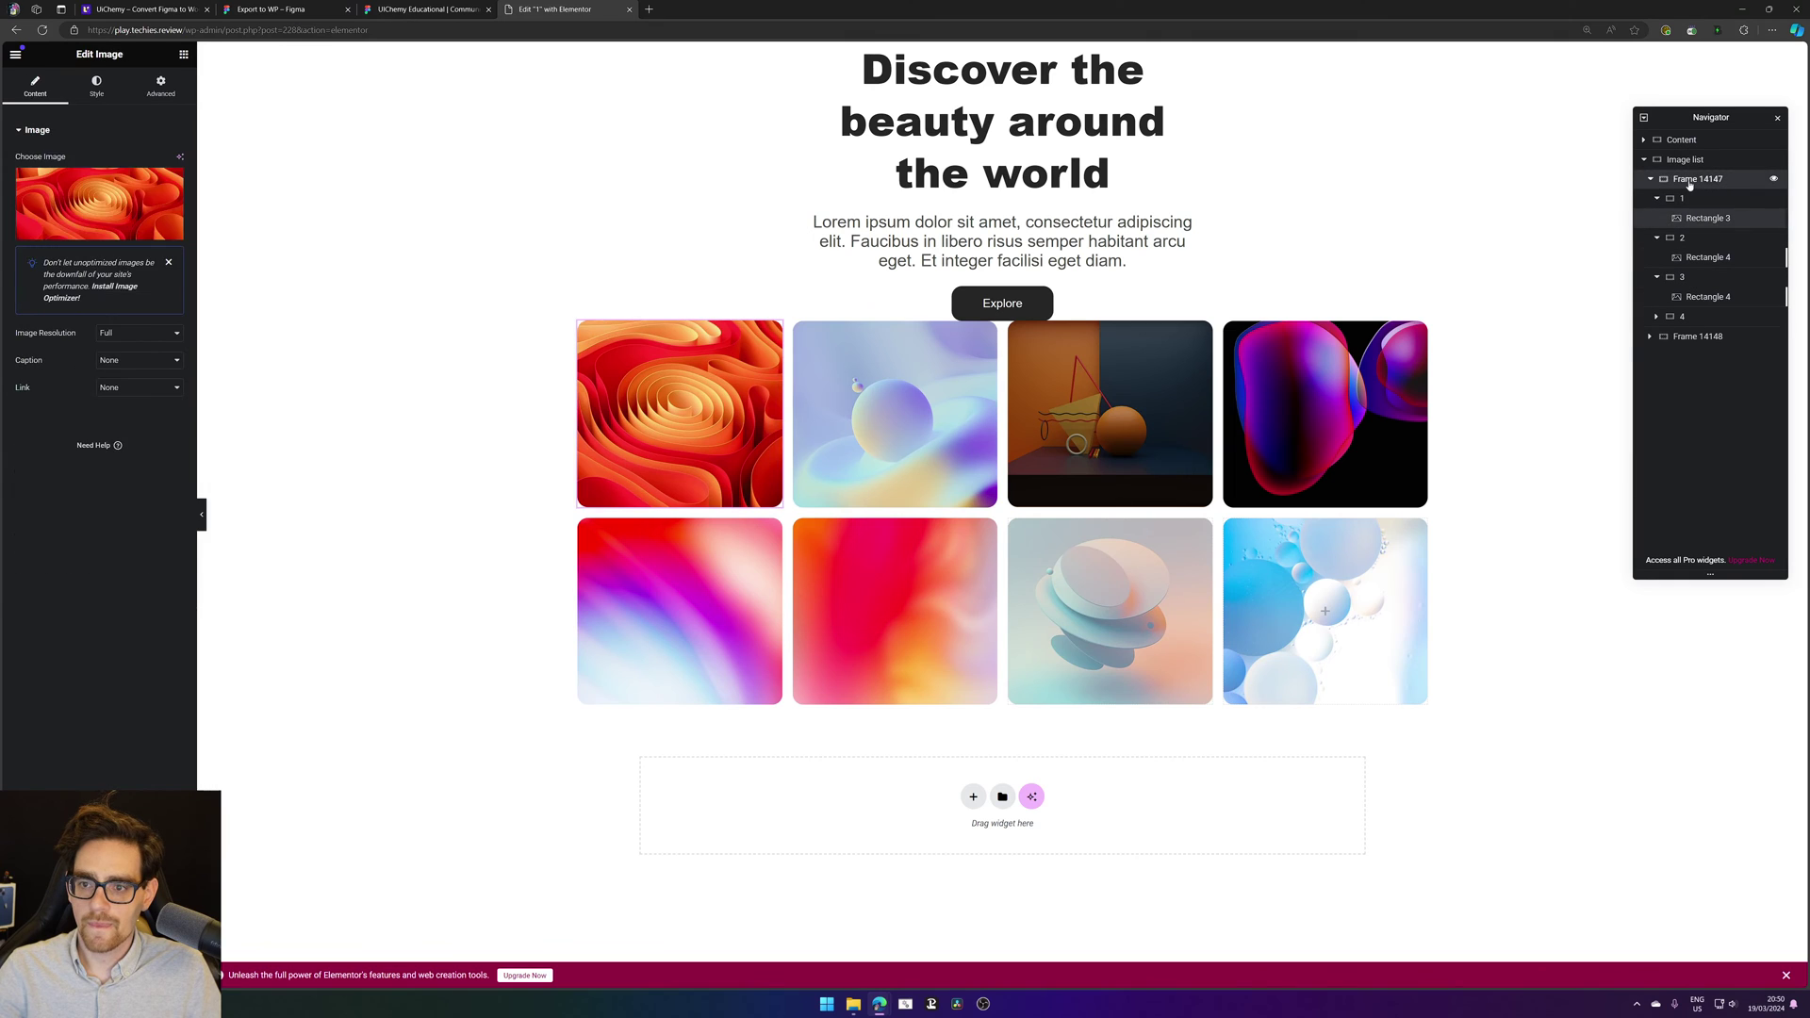
pyautogui.click(1689, 181)
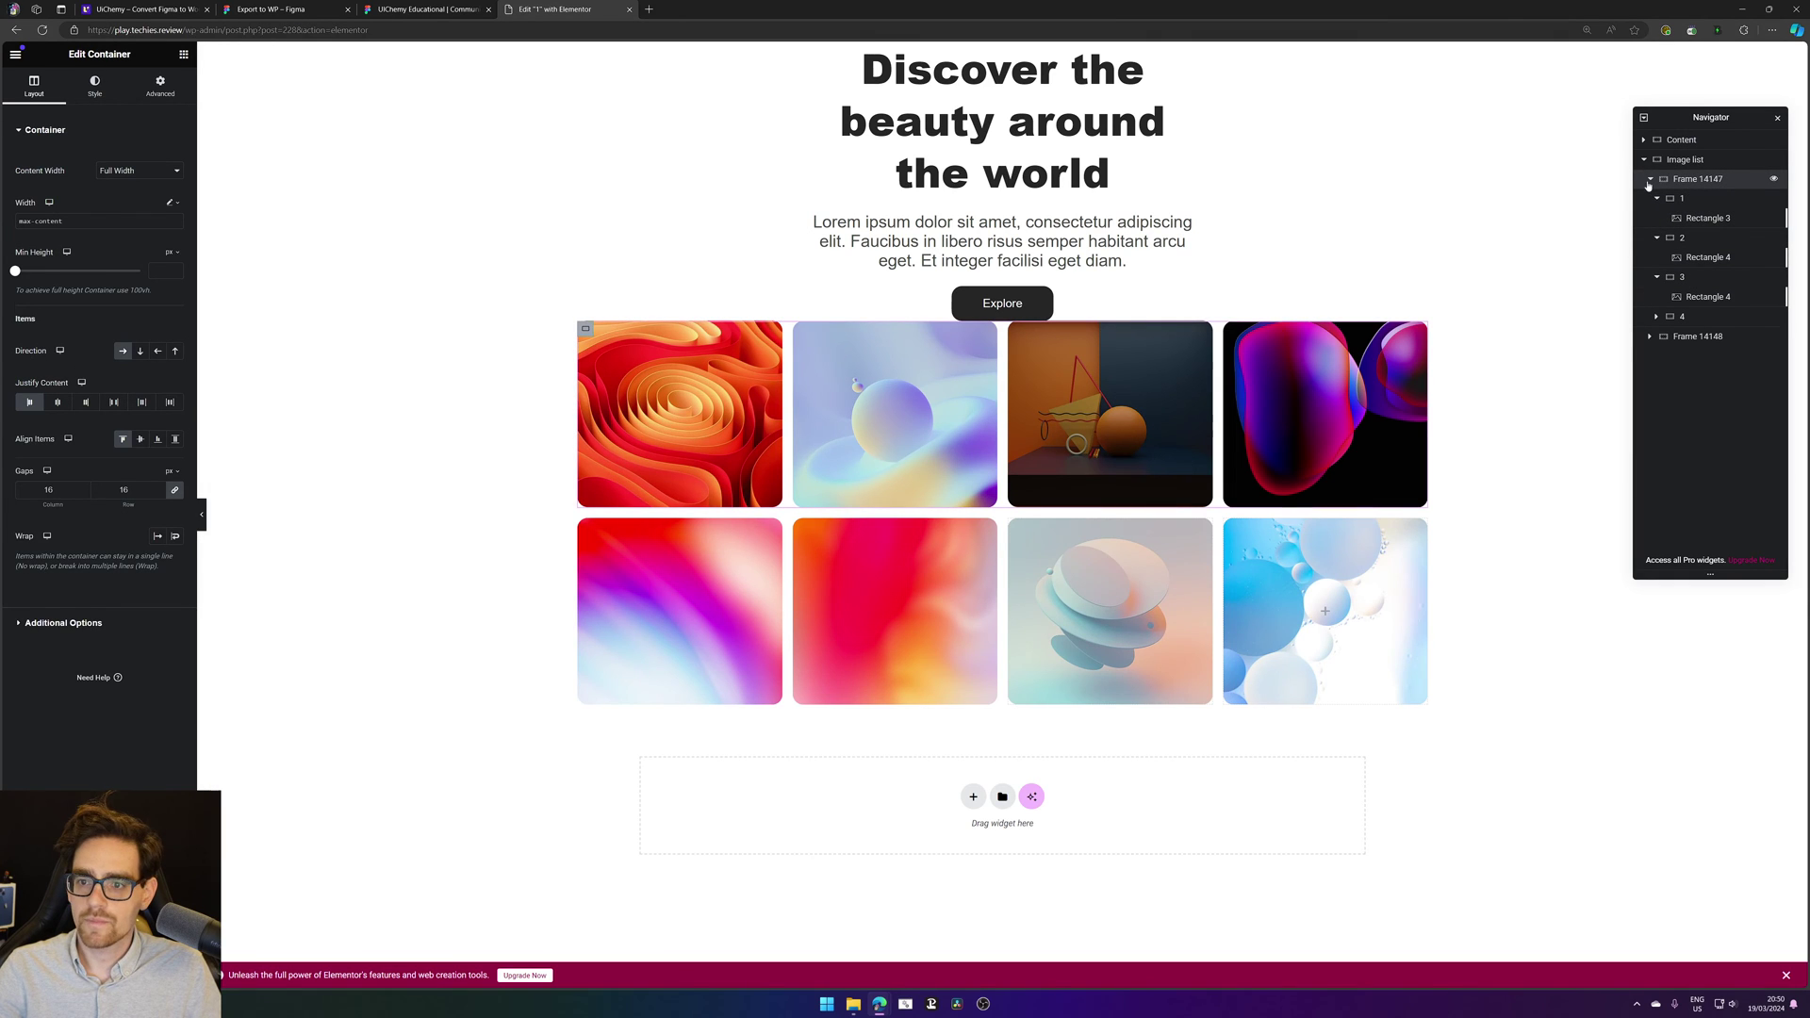
pyautogui.click(1651, 180)
pyautogui.click(1651, 180)
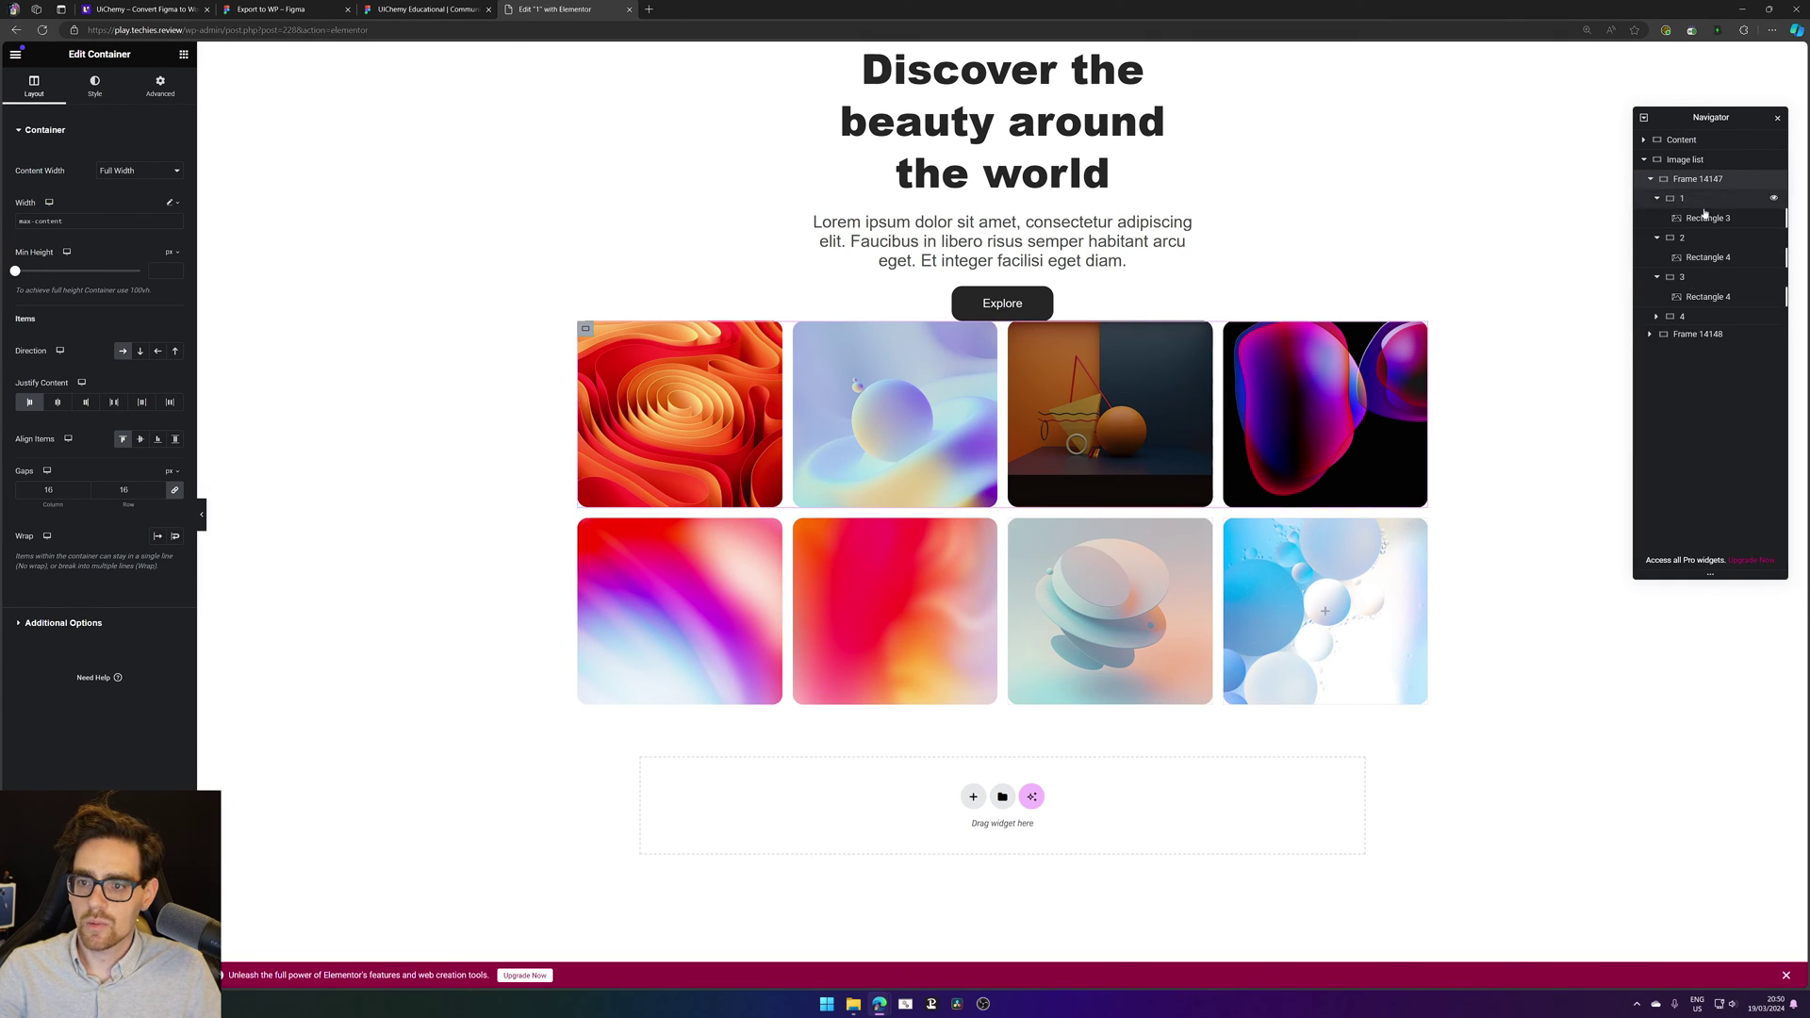
# Step: Move the four images out of containers 1 to 4 so they sit directly inside Frame 14147
pyautogui.click(1708, 219)
pyautogui.moveTo(1710, 221); pyautogui.dragTo(1695, 189)
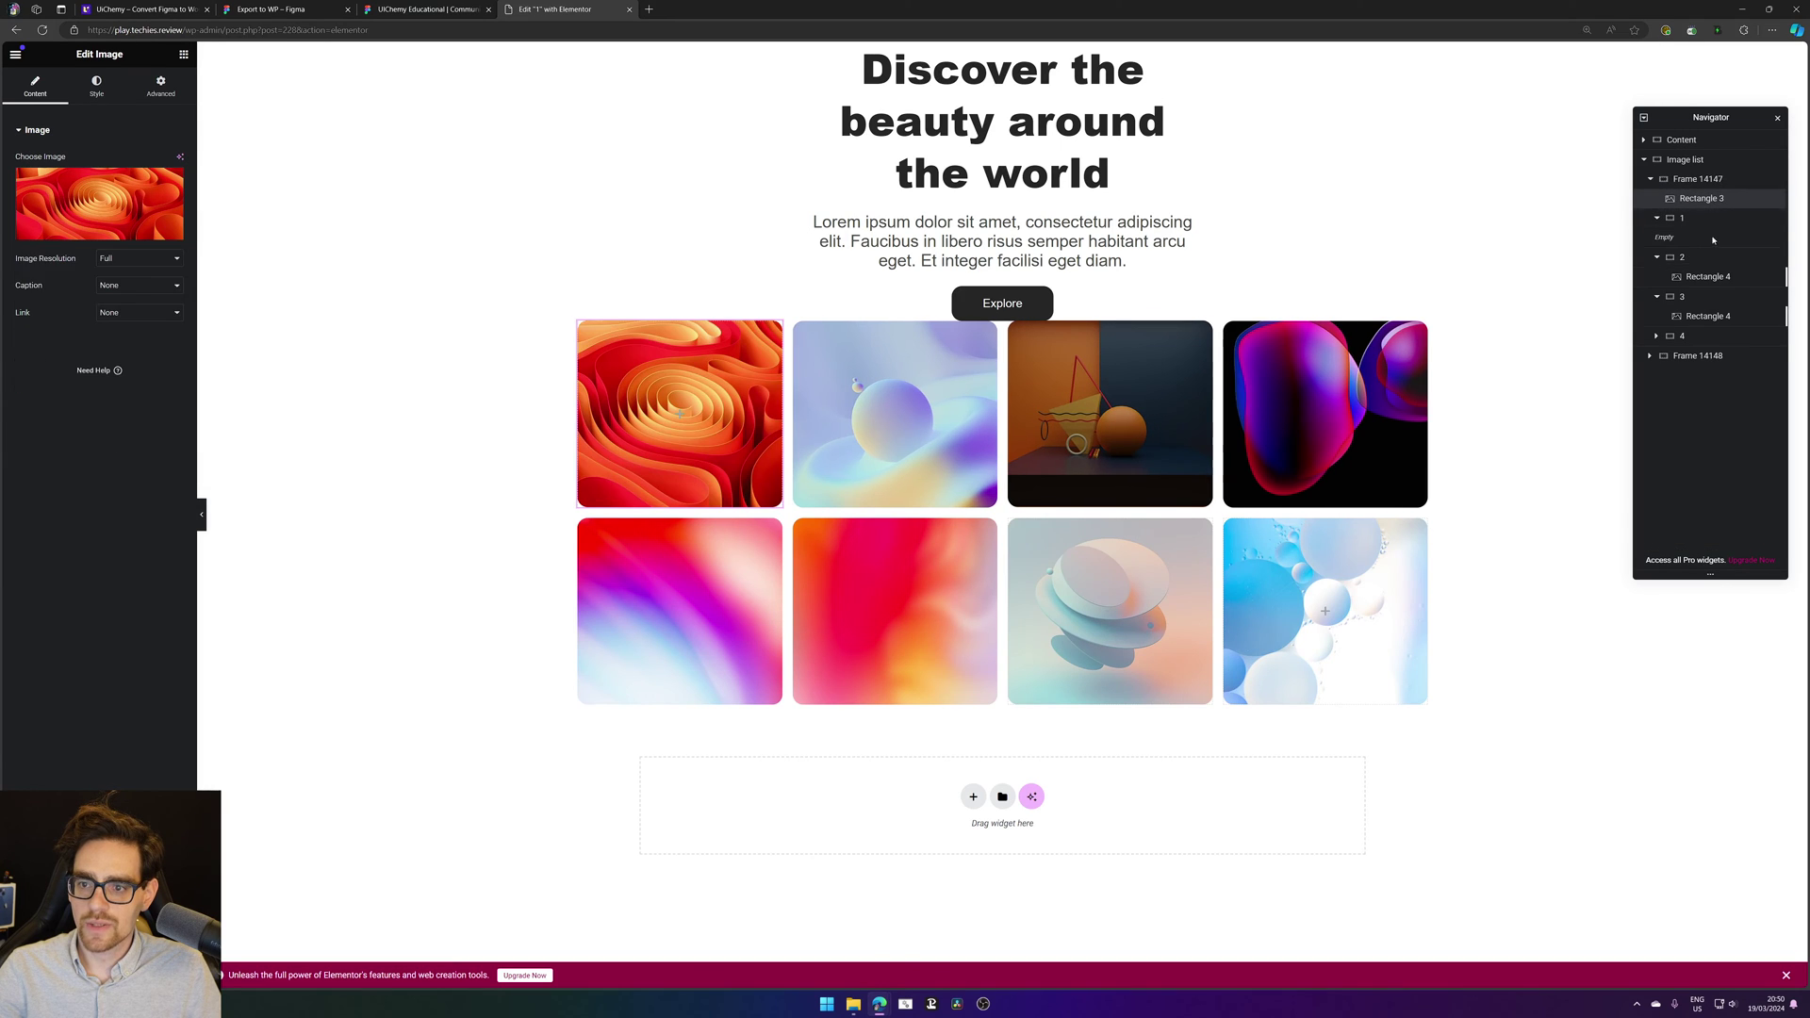
pyautogui.moveTo(1708, 275); pyautogui.dragTo(1700, 221)
pyautogui.moveTo(1706, 336); pyautogui.dragTo(1701, 236)
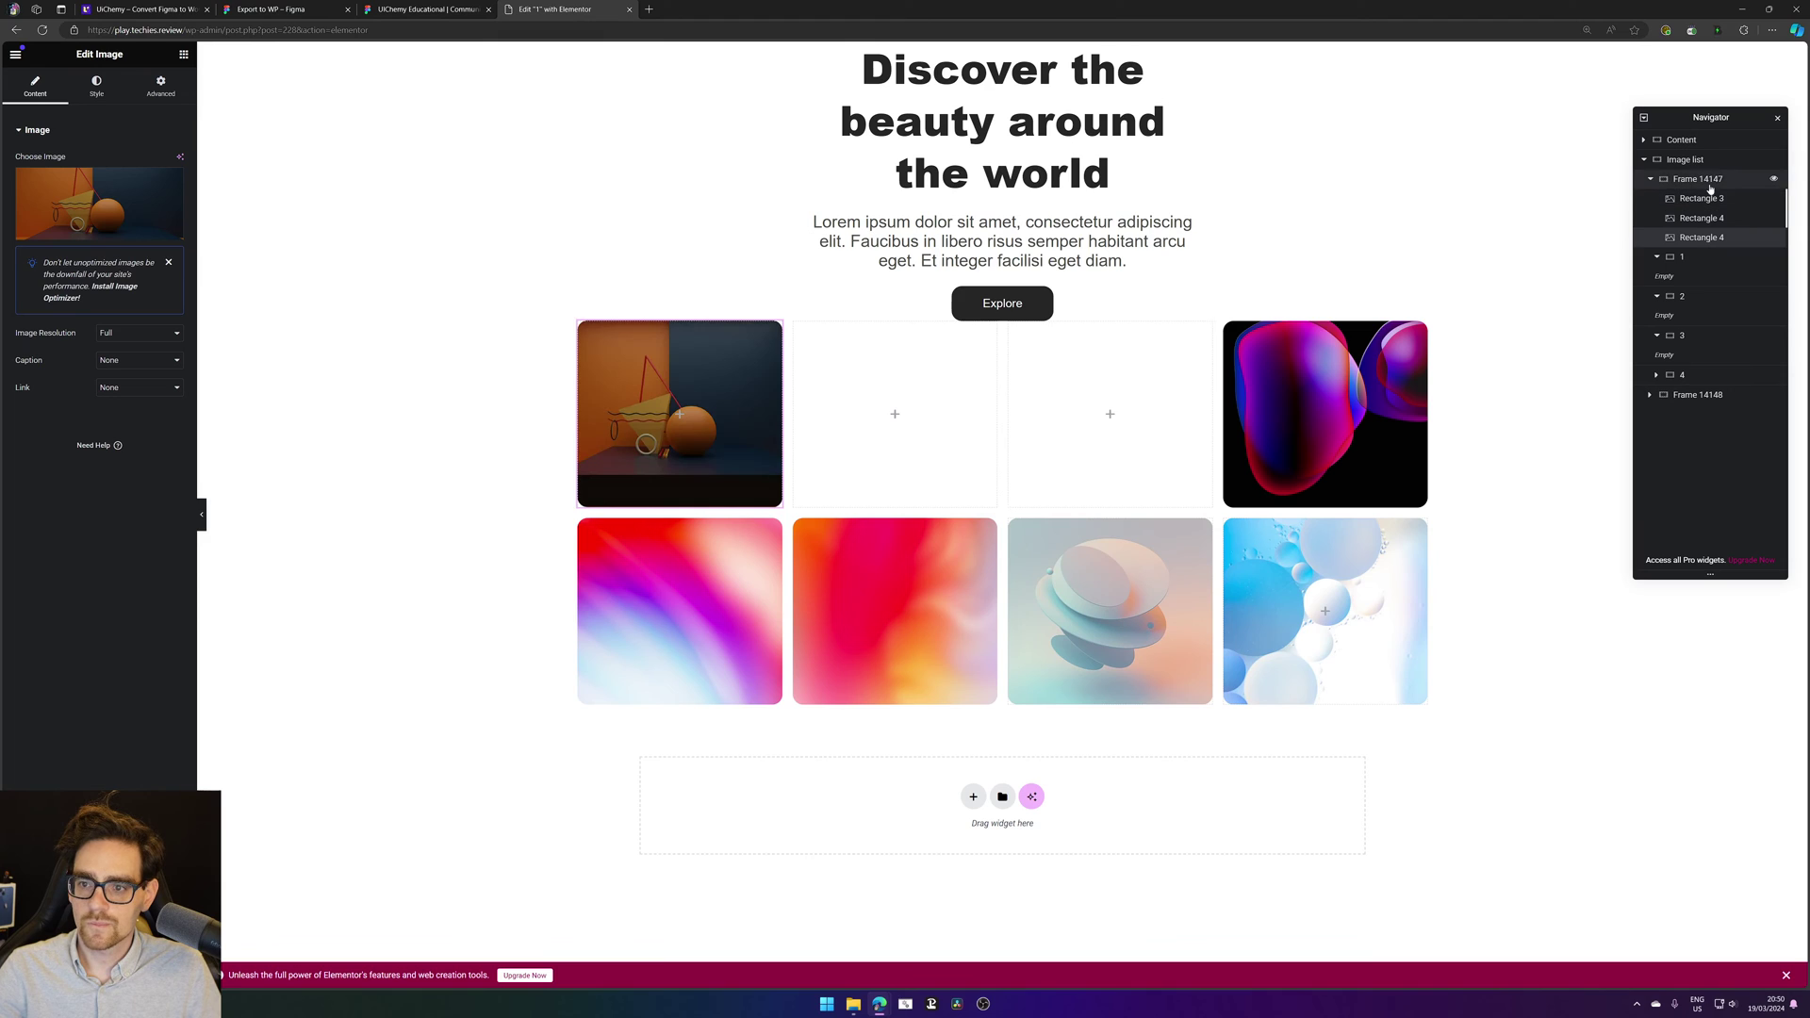
pyautogui.click(1656, 376)
pyautogui.moveTo(1692, 394); pyautogui.dragTo(1697, 258)
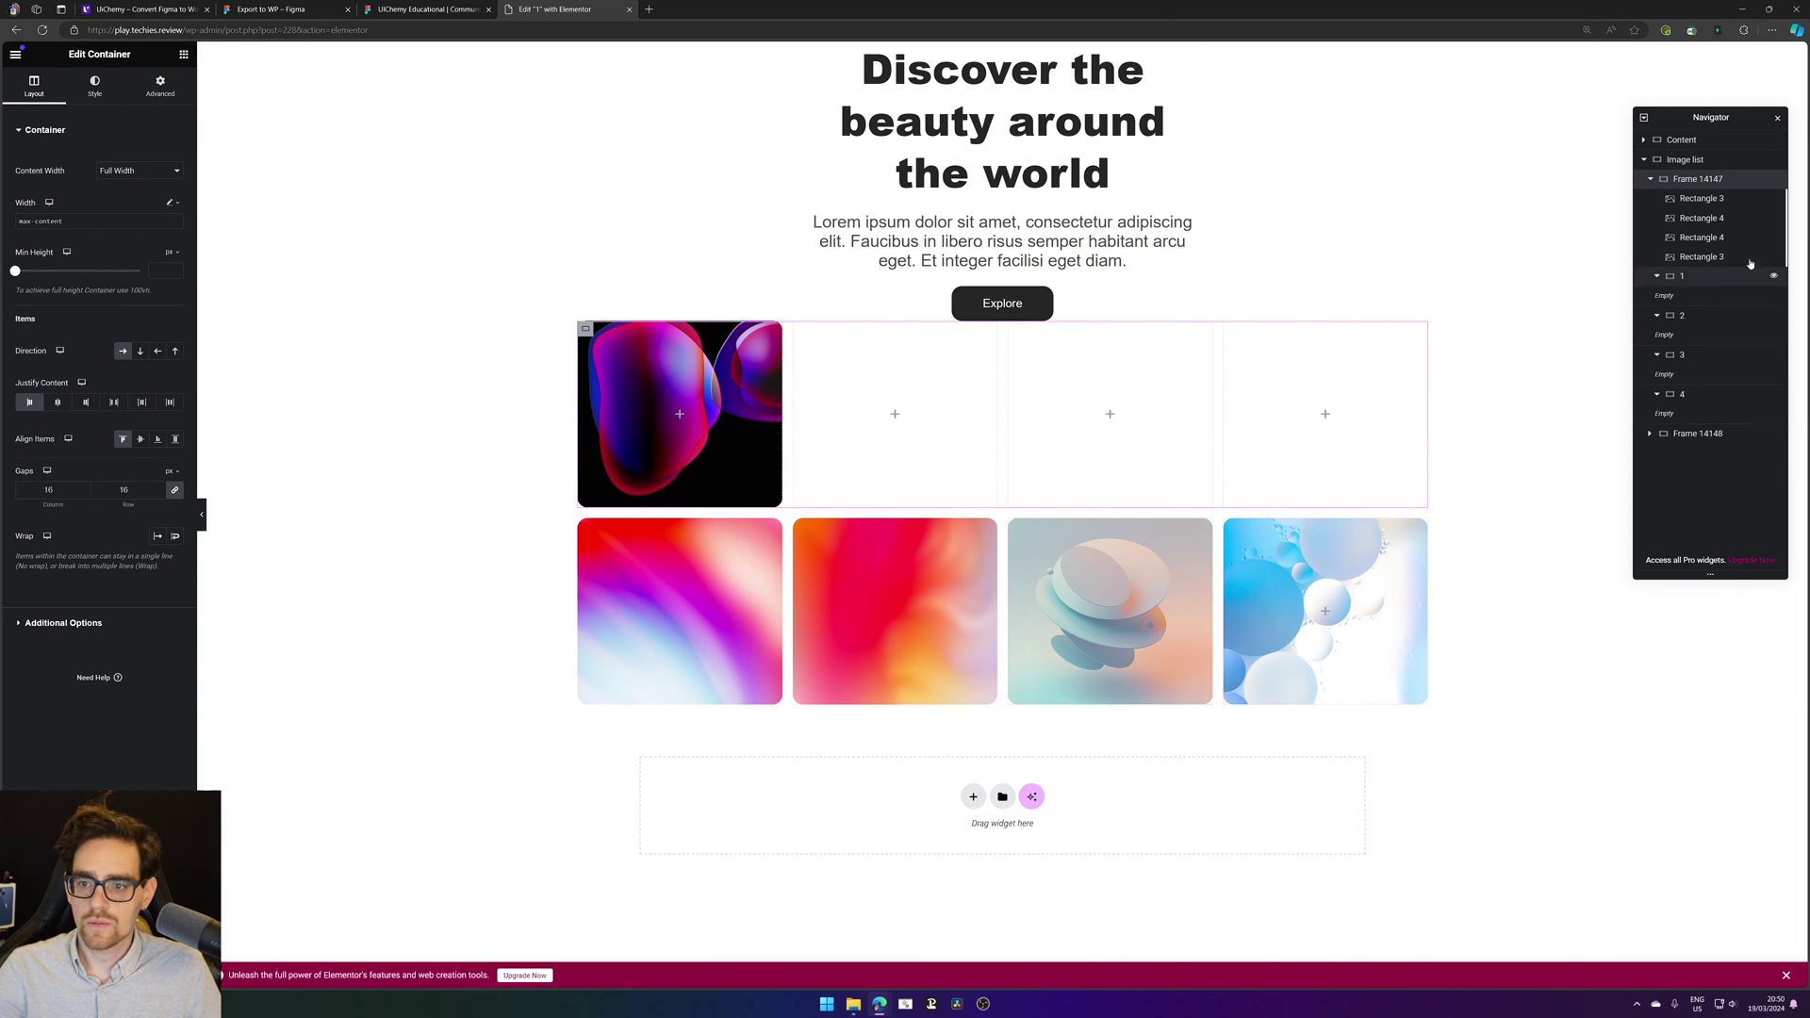
# Step: Delete the emptied containers 1 to 4 from Frame 14147 and switch the frame's width unit to percent
pyautogui.click(1711, 204)
pyautogui.press('Delete')
pyautogui.hotkey('ctrl', 'z')
pyautogui.click(1712, 283)
pyautogui.press('Delete')
pyautogui.click(1706, 280)
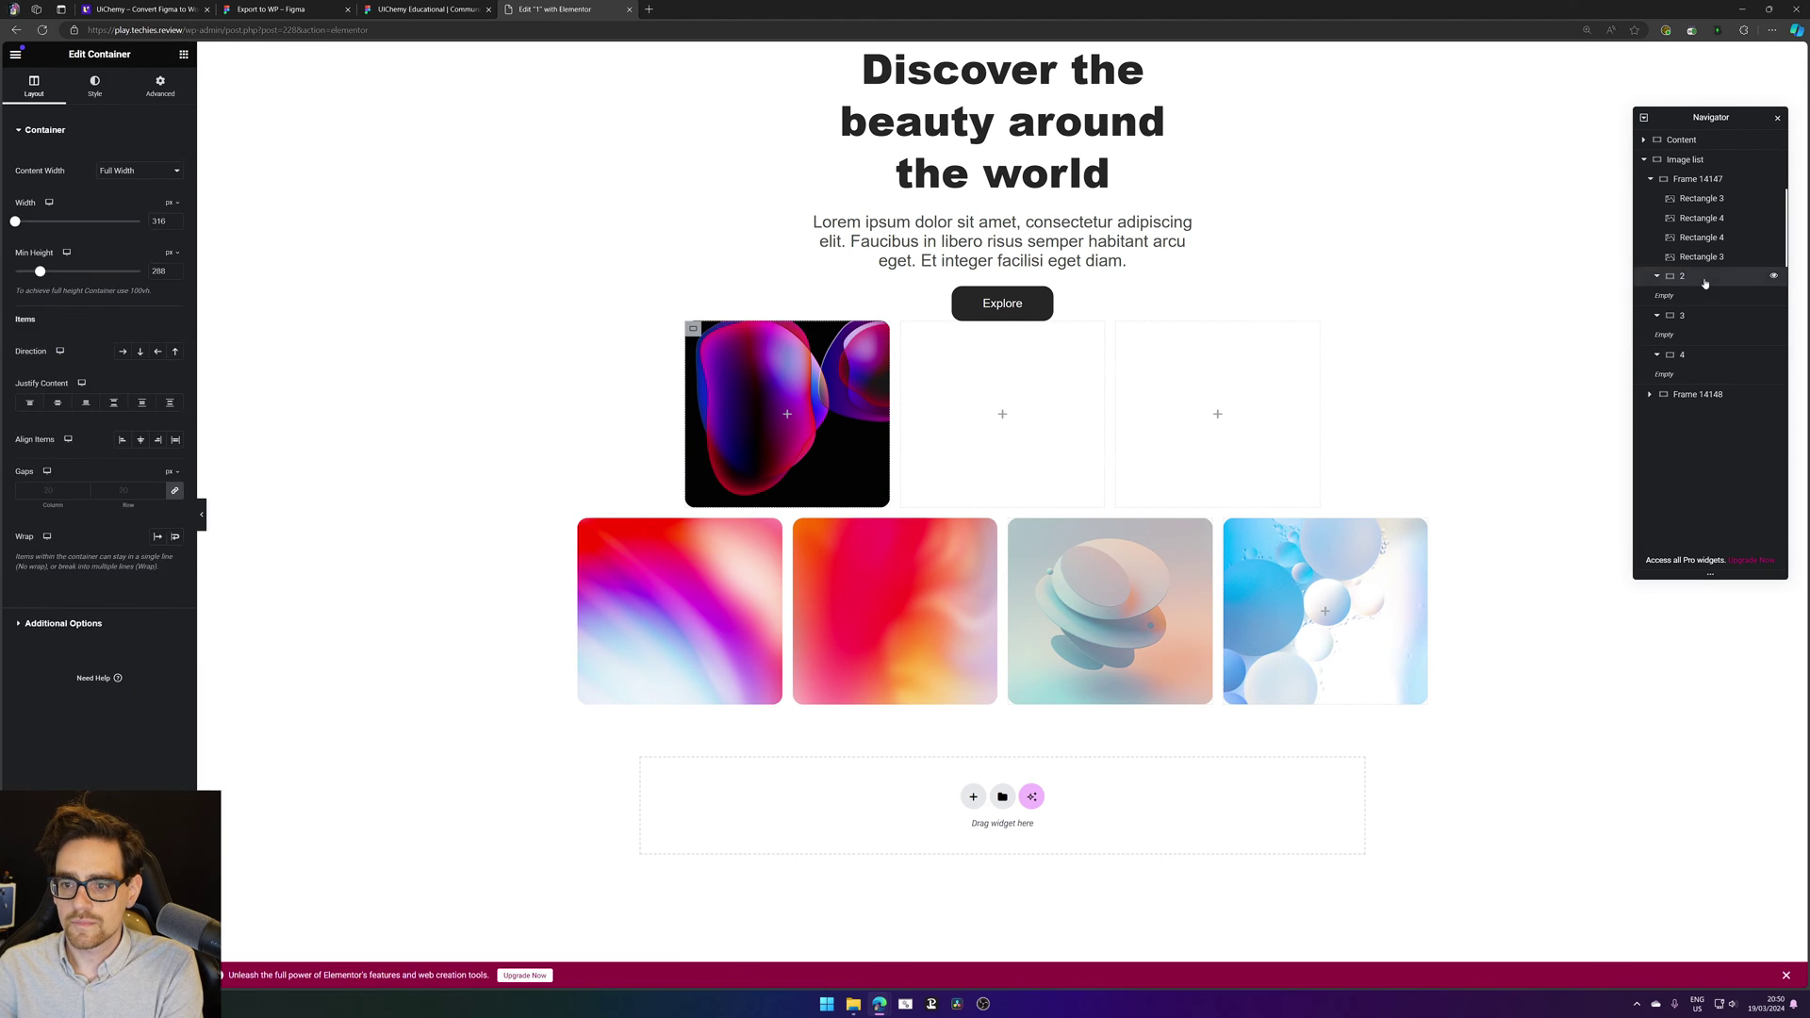
pyautogui.press('Delete')
pyautogui.click(1705, 282)
pyautogui.press('Delete')
pyautogui.click(1705, 282)
pyautogui.press('Delete')
pyautogui.click(1696, 179)
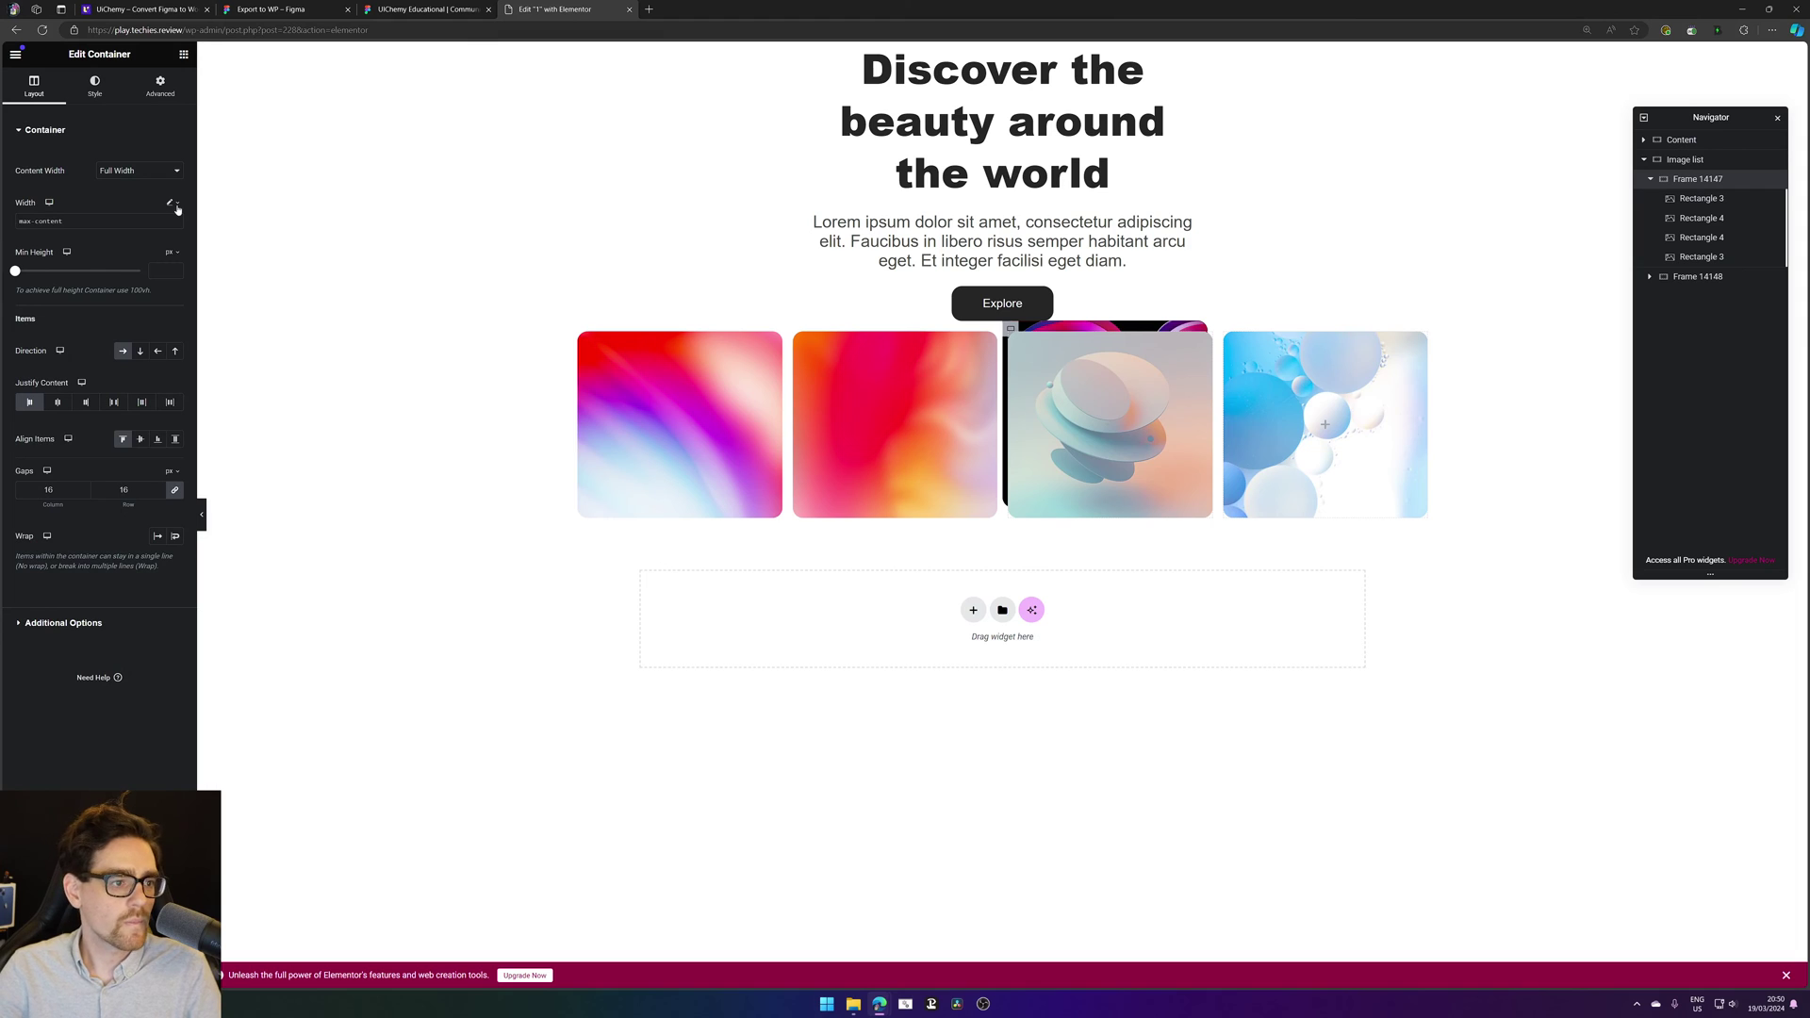
pyautogui.click(172, 223)
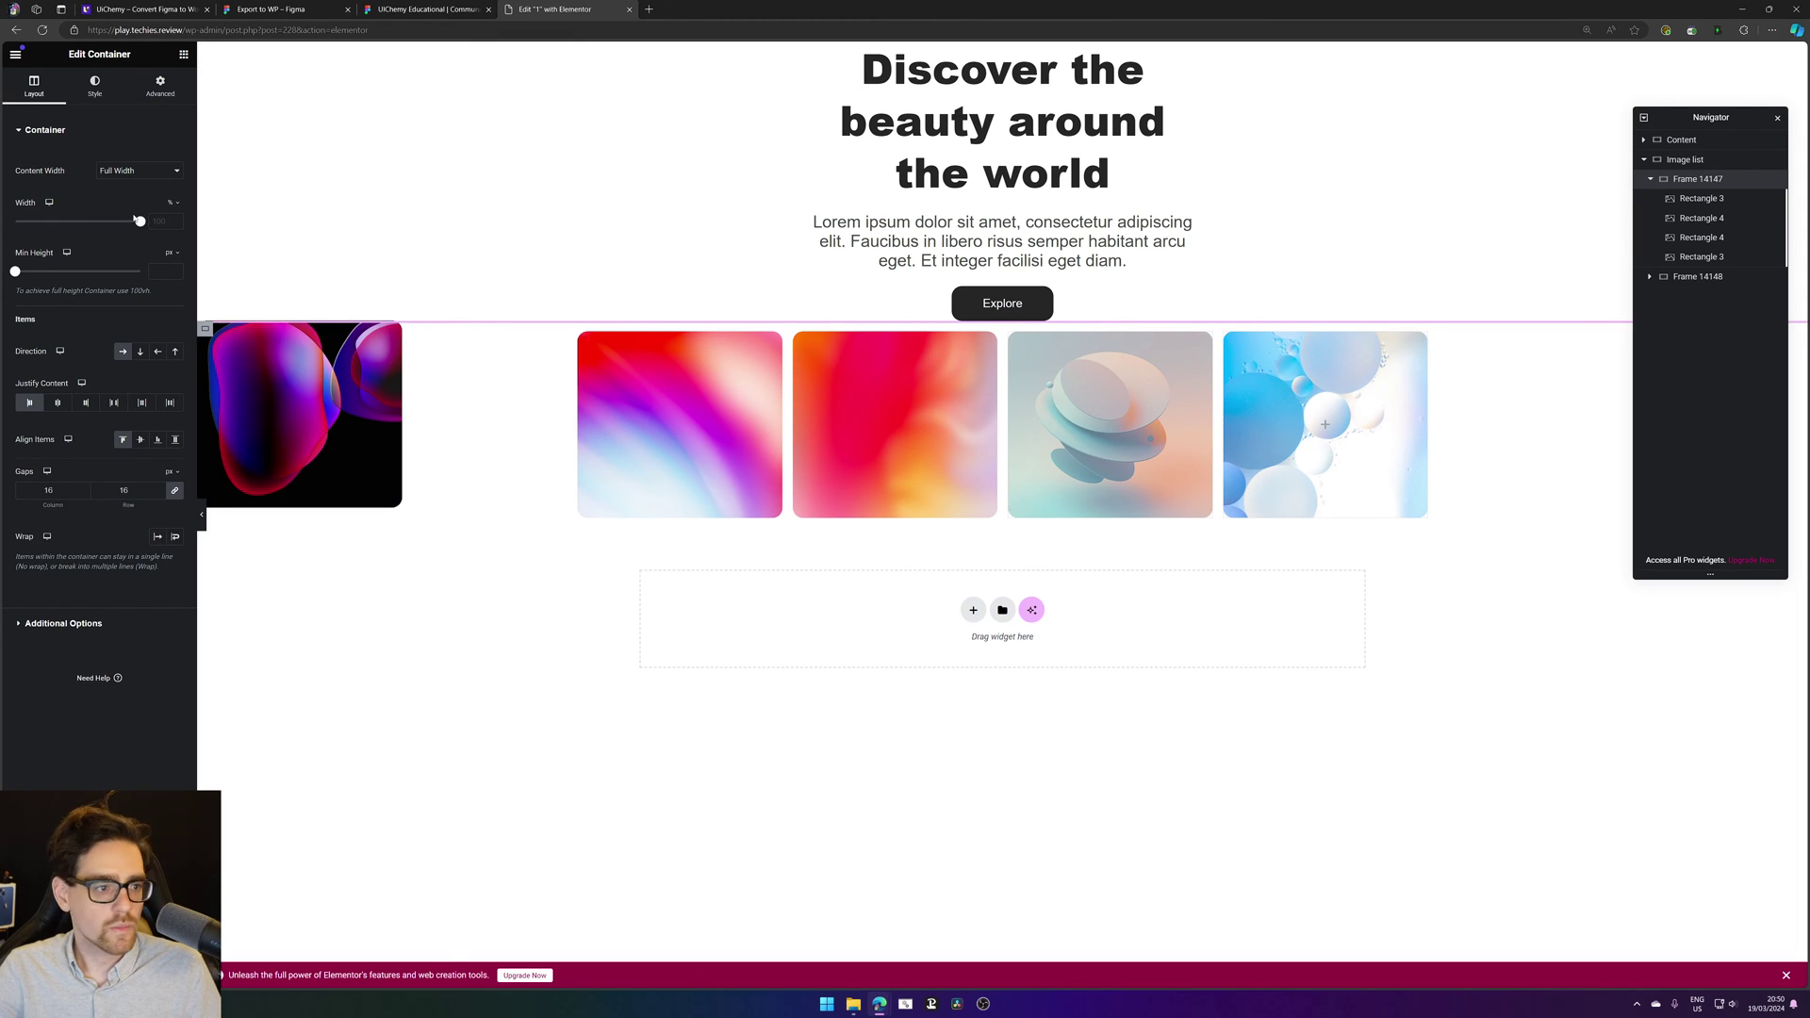
# Step: Undo the width change, the container deletions and the image moves in Frame 14147
pyautogui.hotkey('ctrl', 'z')
pyautogui.hotkey('ctrl', 'z')
pyautogui.hotkey('ctrl', 'z')
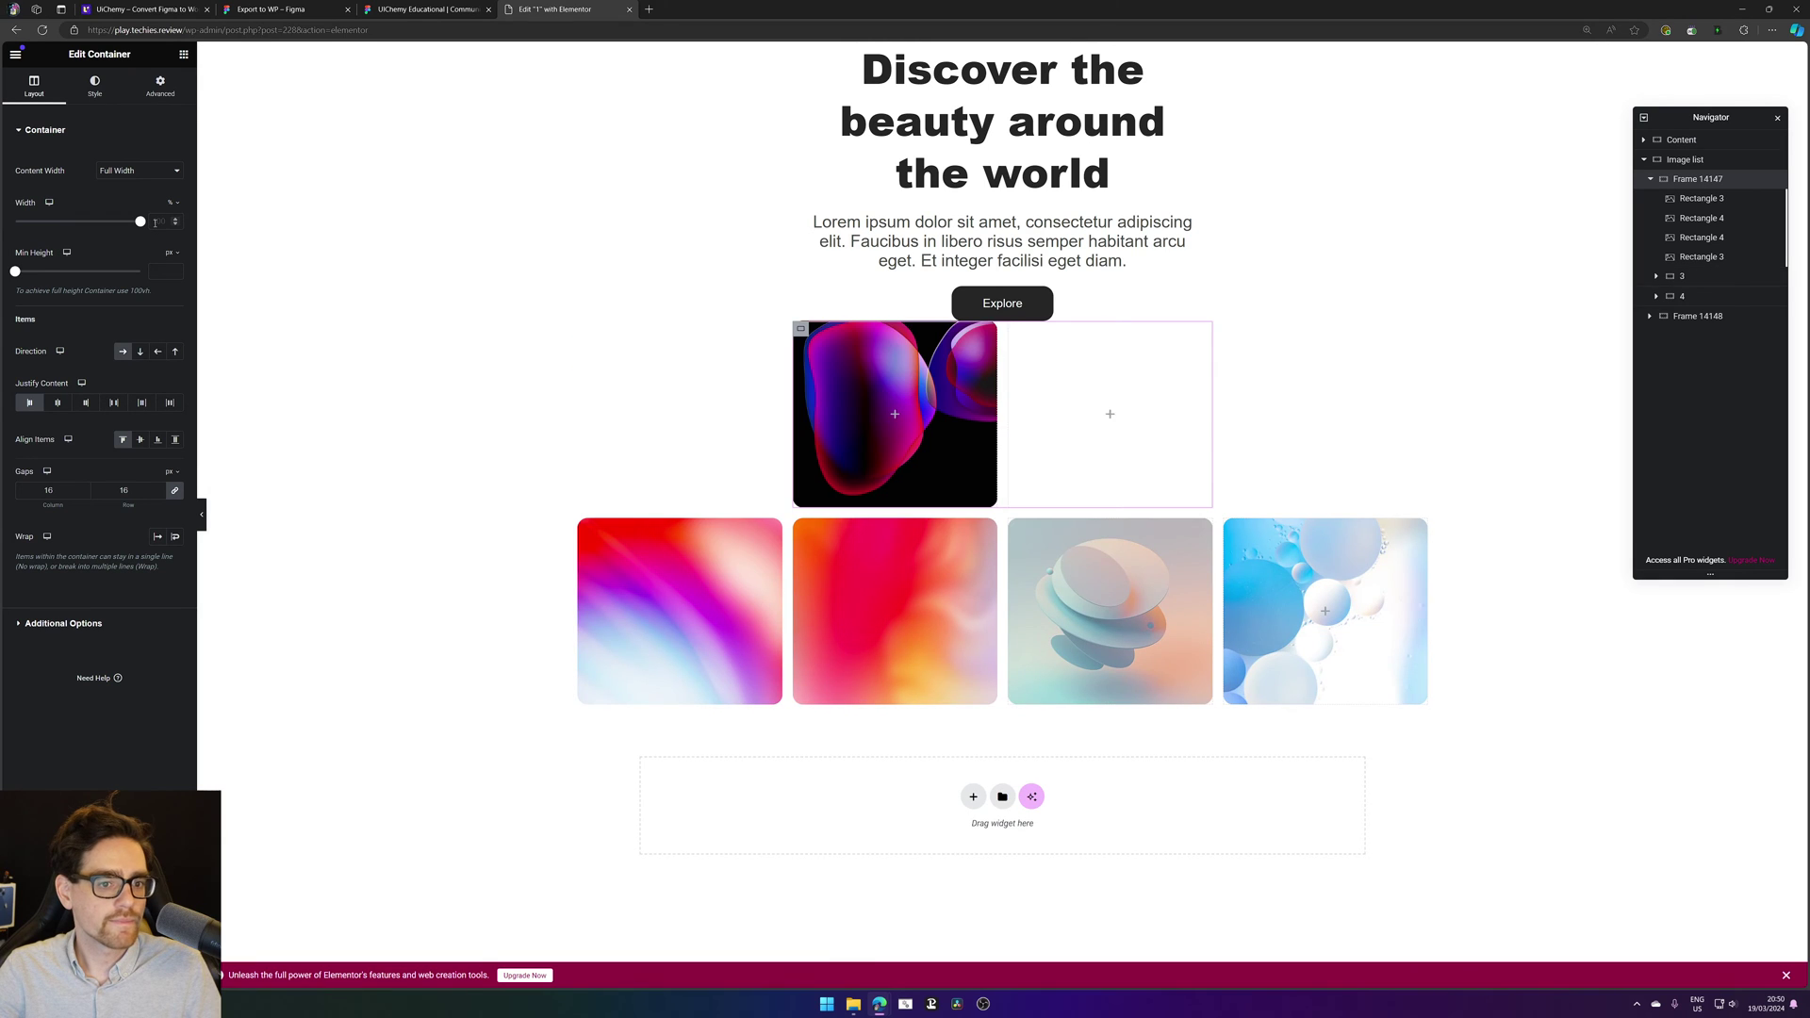
pyautogui.hotkey('ctrl', 'z')
pyautogui.hotkey('ctrl', 'z')
pyautogui.hotkey('ctrl', 'z')
pyautogui.hotkey('ctrl', 'z')
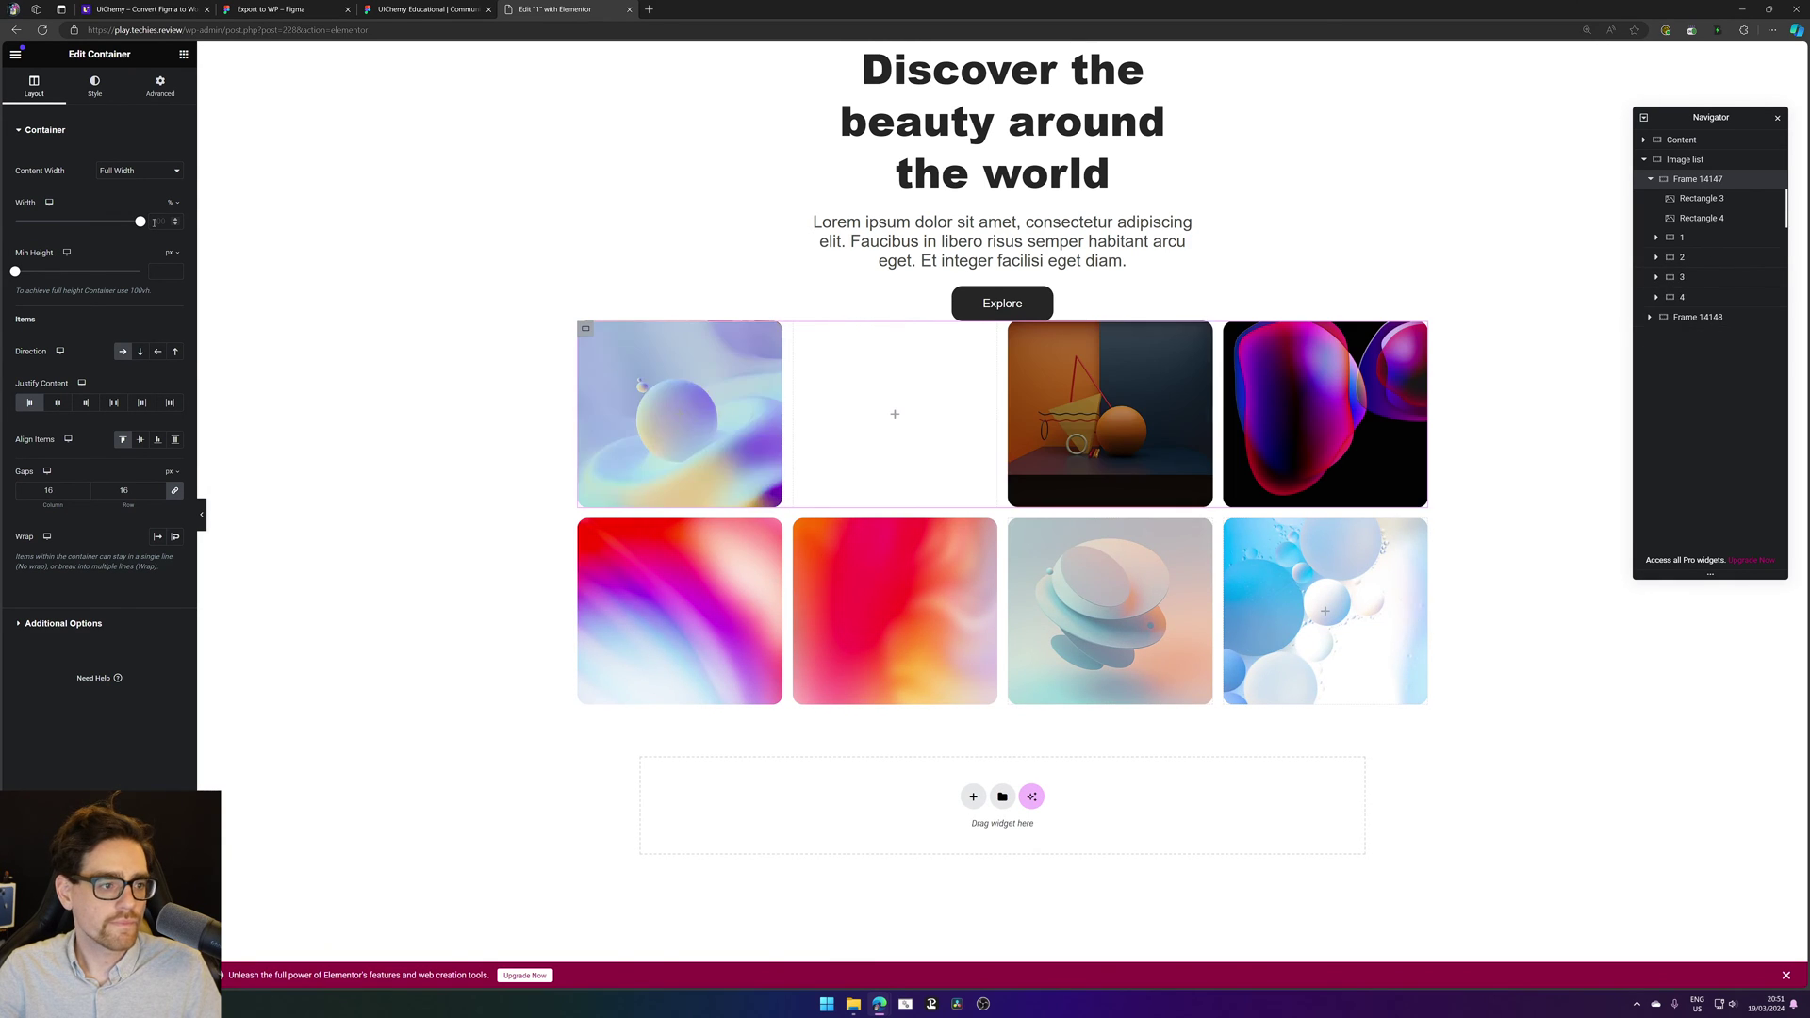
pyautogui.hotkey('ctrl', 'z')
pyautogui.hotkey('ctrl', 'z')
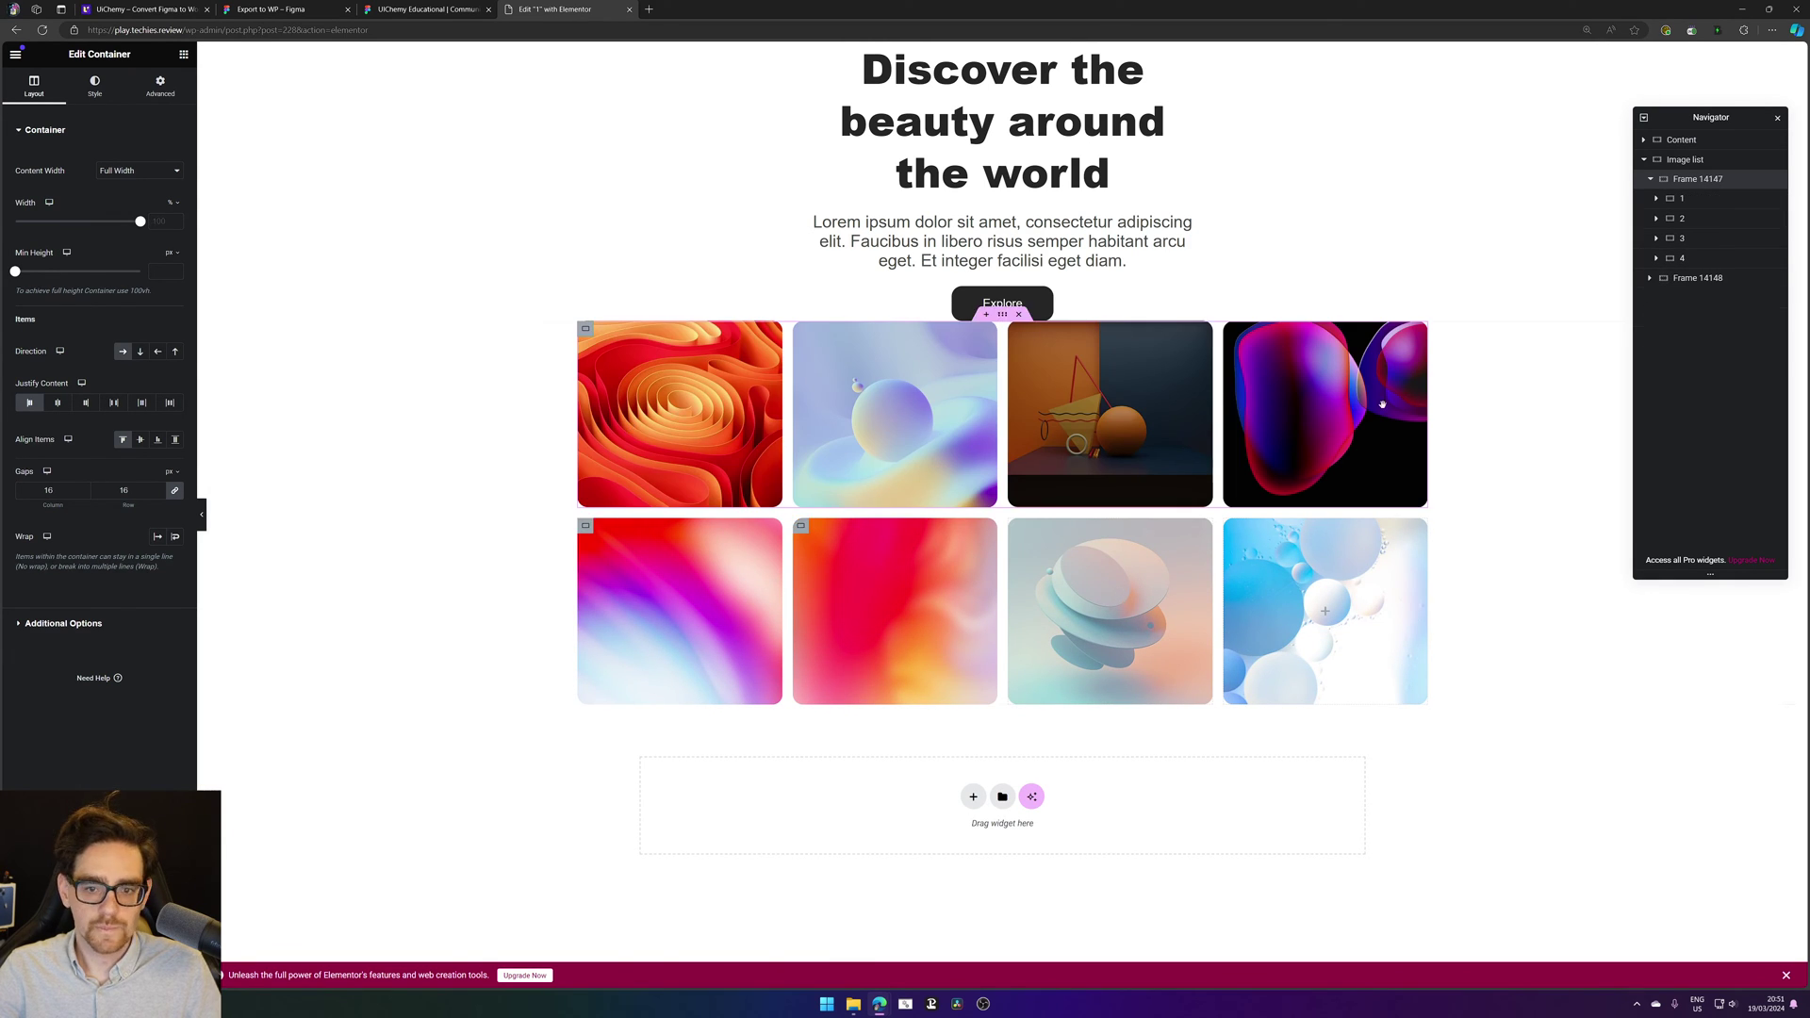
# Step: Examine the container structure of Frame 14148, and the heading and Explore button elements in the Content container
pyautogui.click(1653, 282)
pyautogui.click(1656, 297)
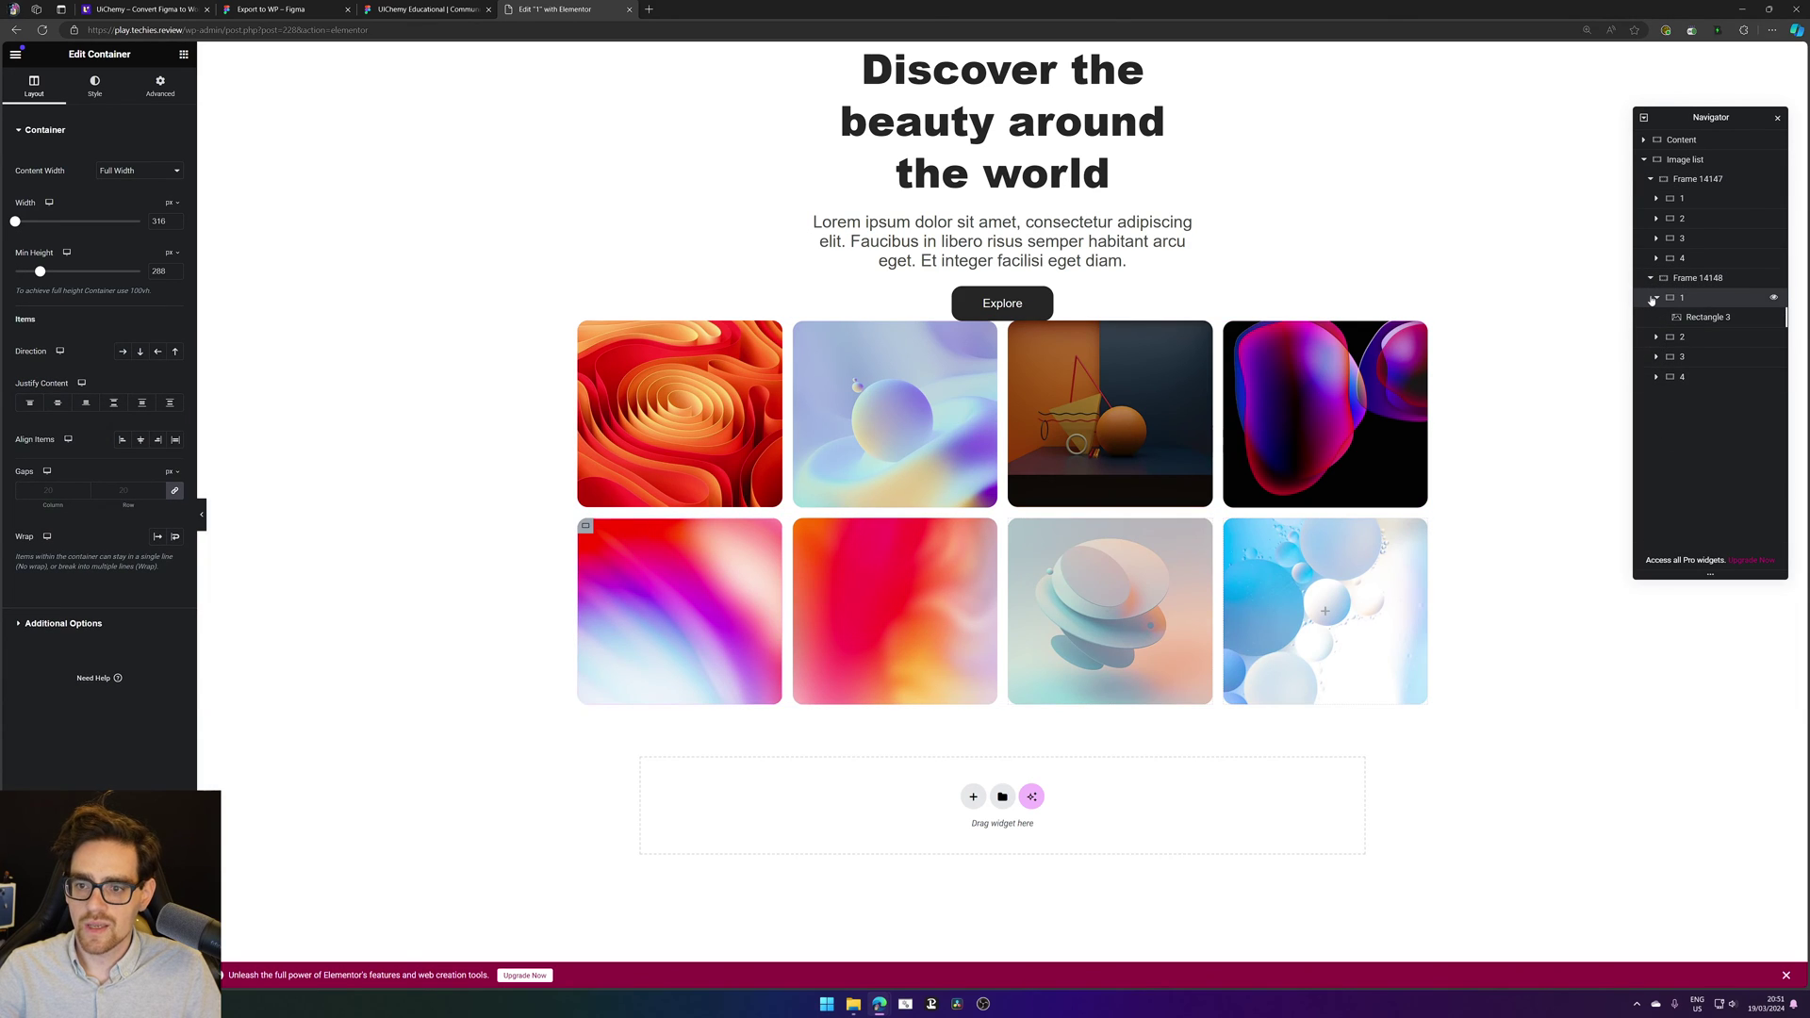
pyautogui.click(1656, 297)
pyautogui.click(406, 8)
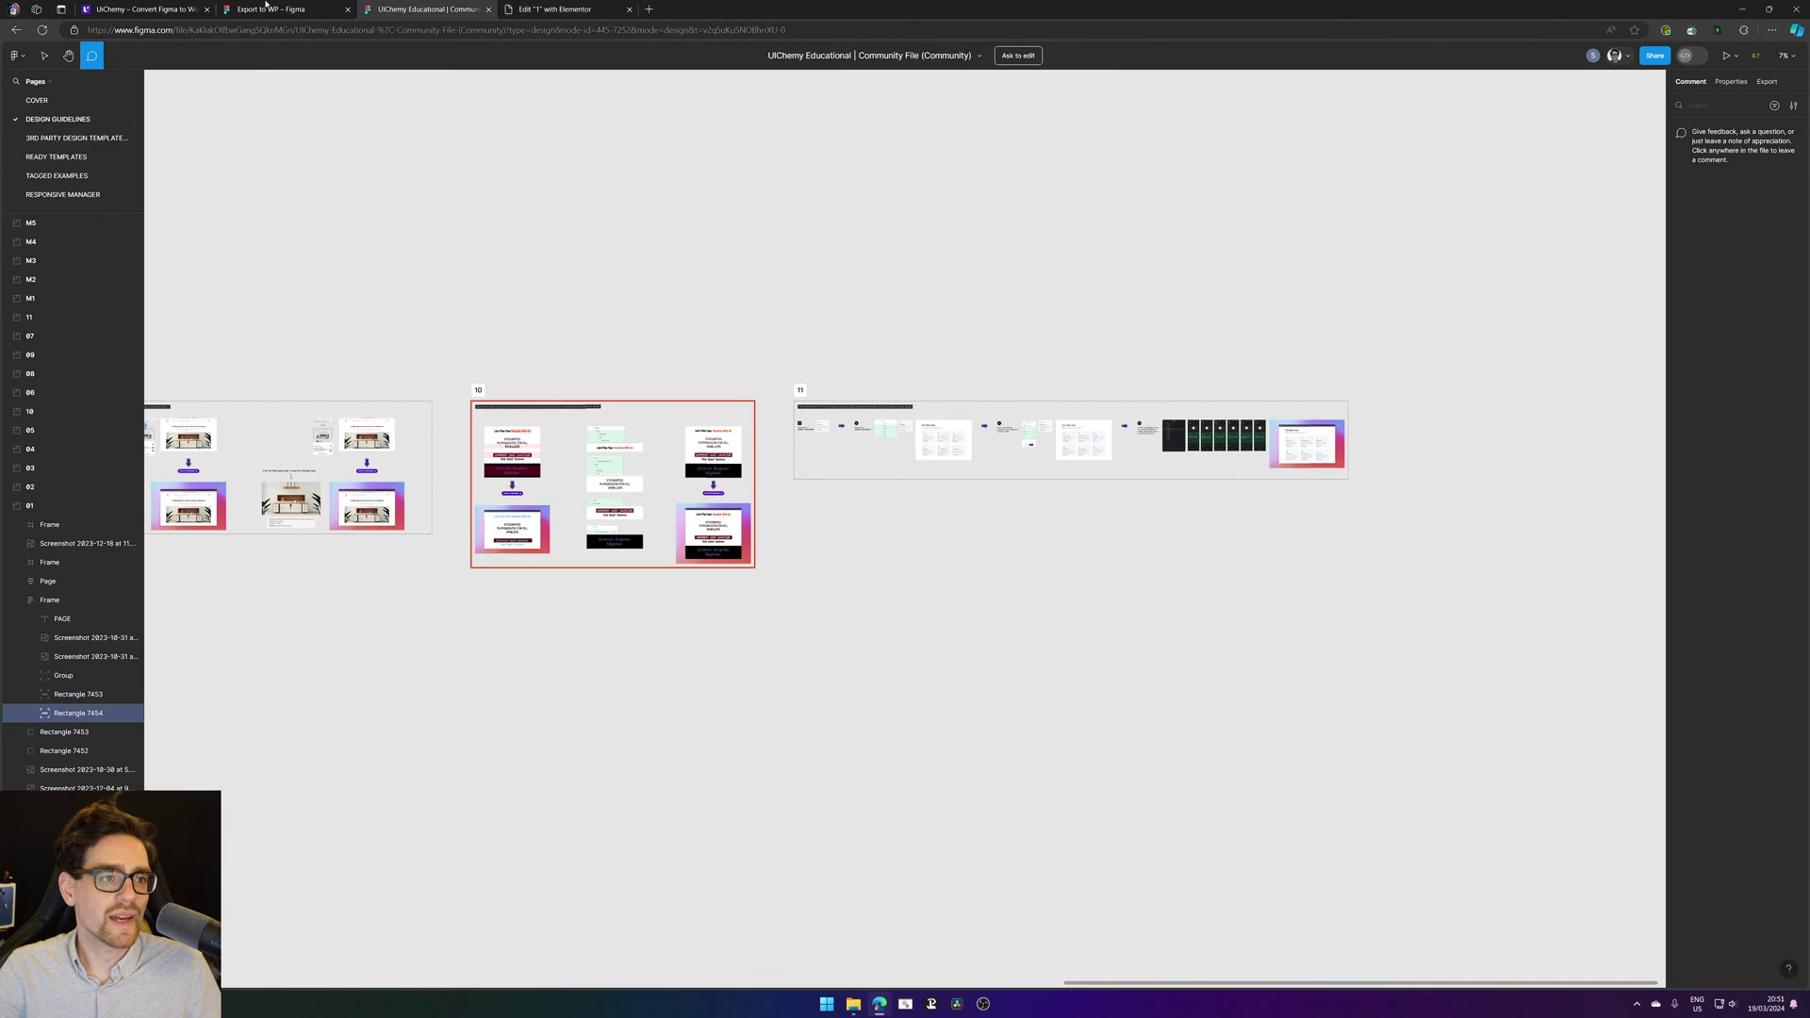
pyautogui.click(525, 8)
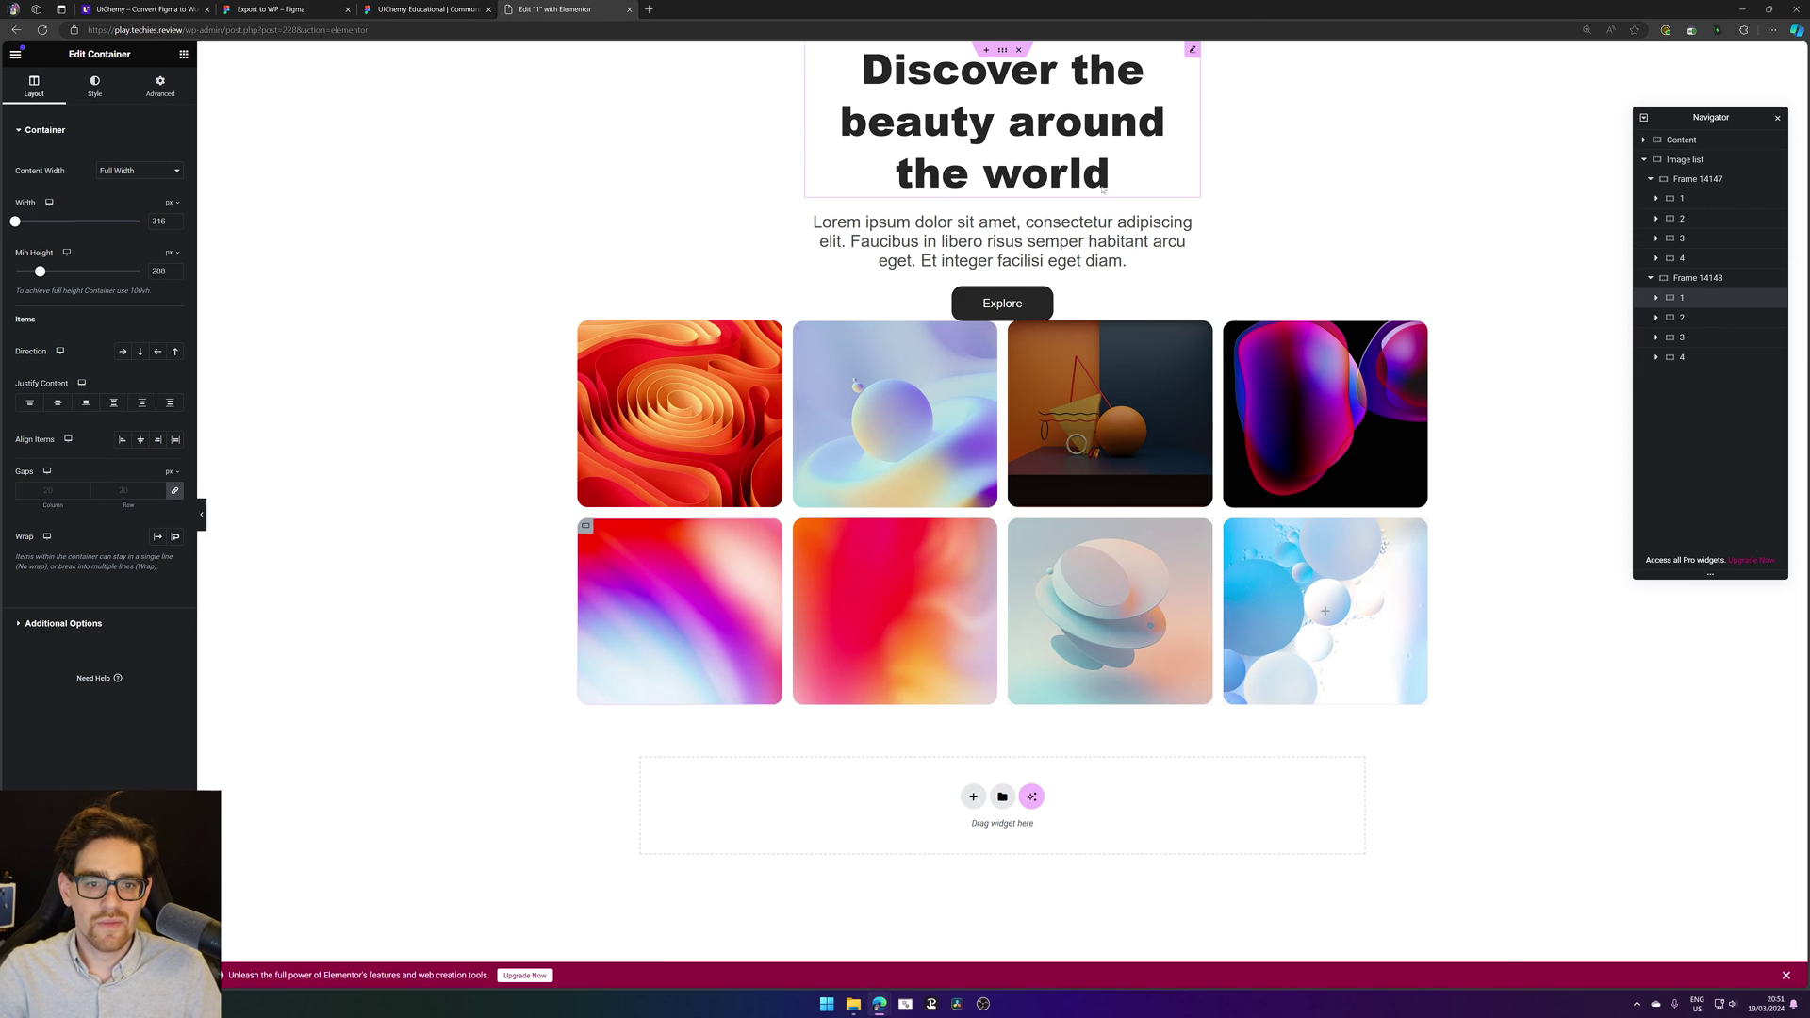
pyautogui.click(907, 225)
pyautogui.click(905, 196)
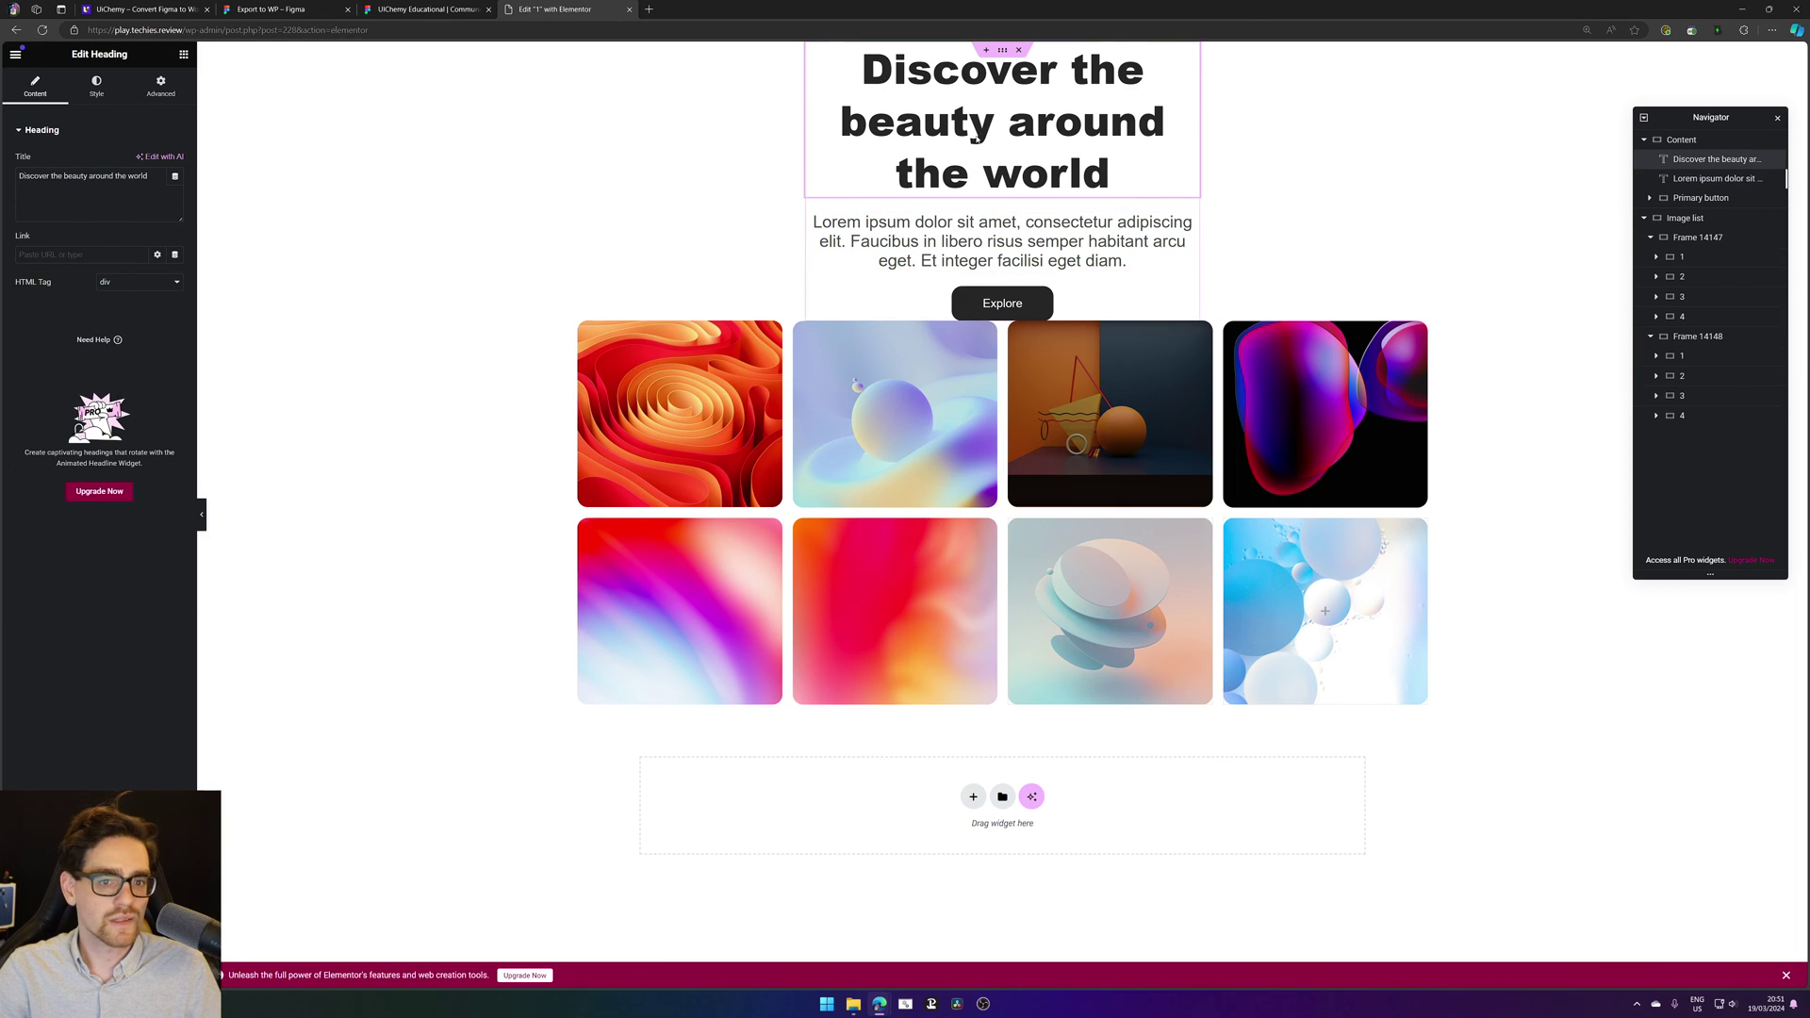
pyautogui.click(1037, 308)
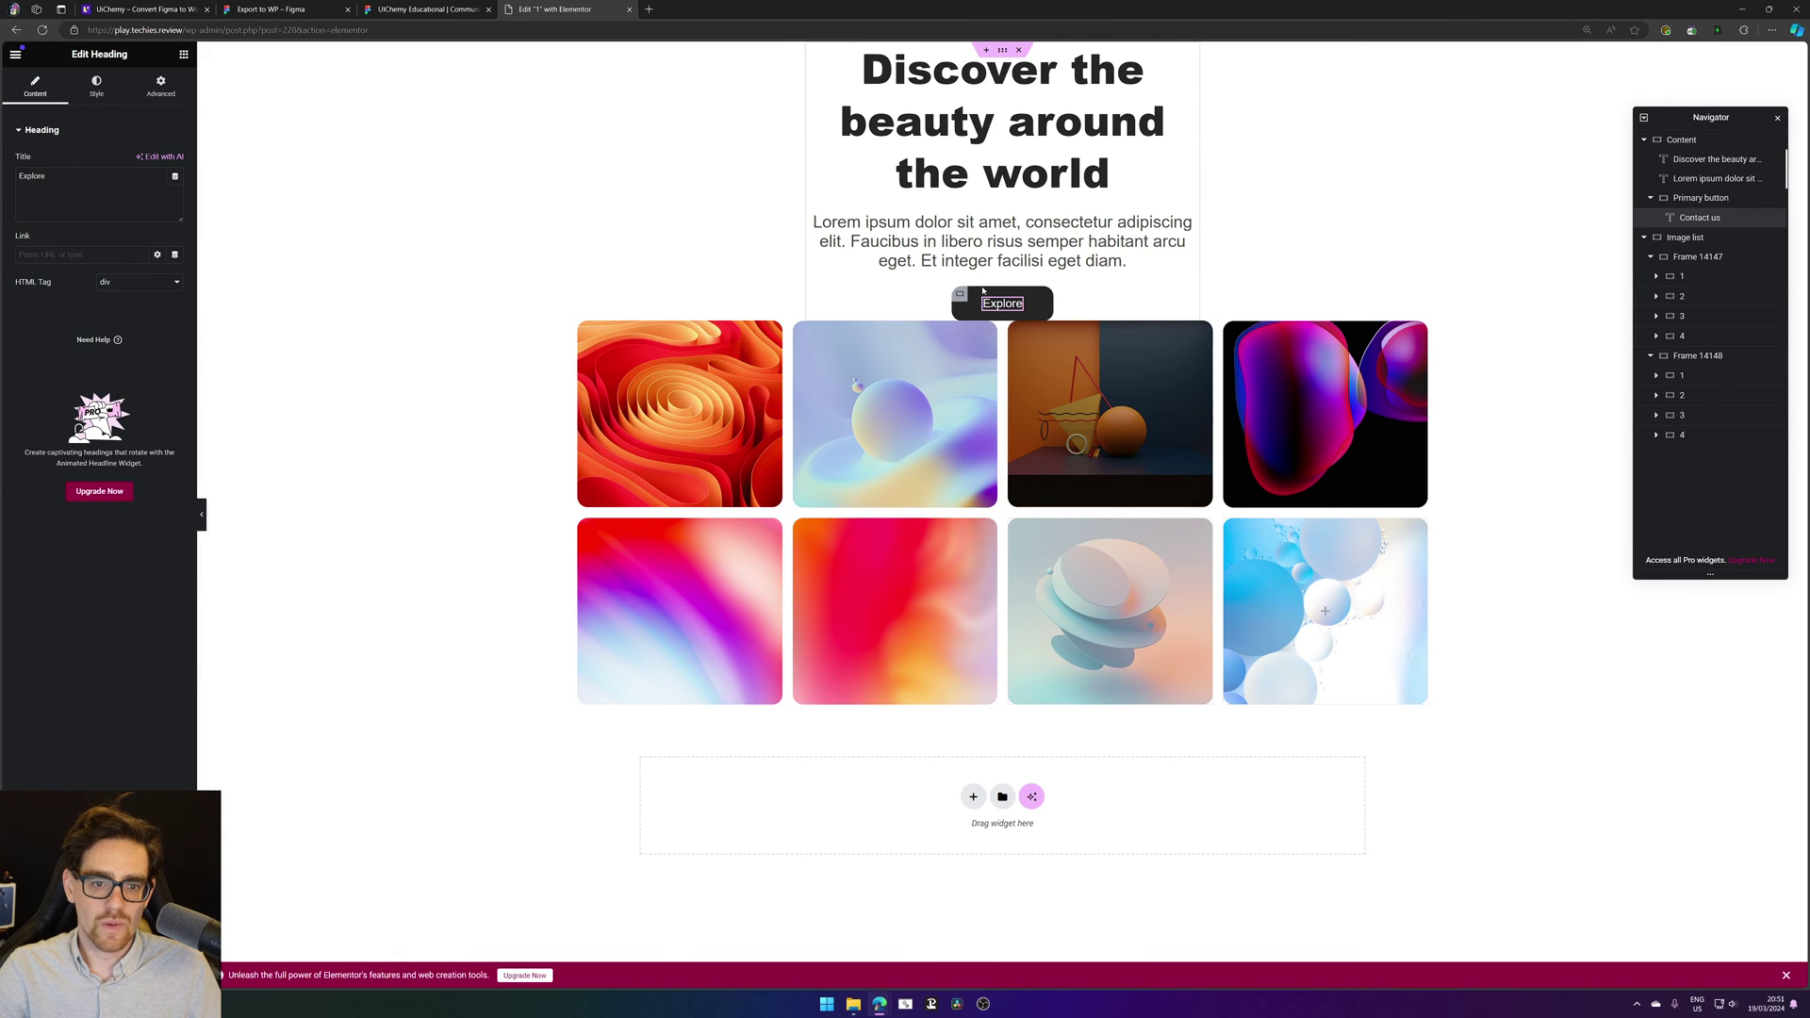
pyautogui.click(961, 294)
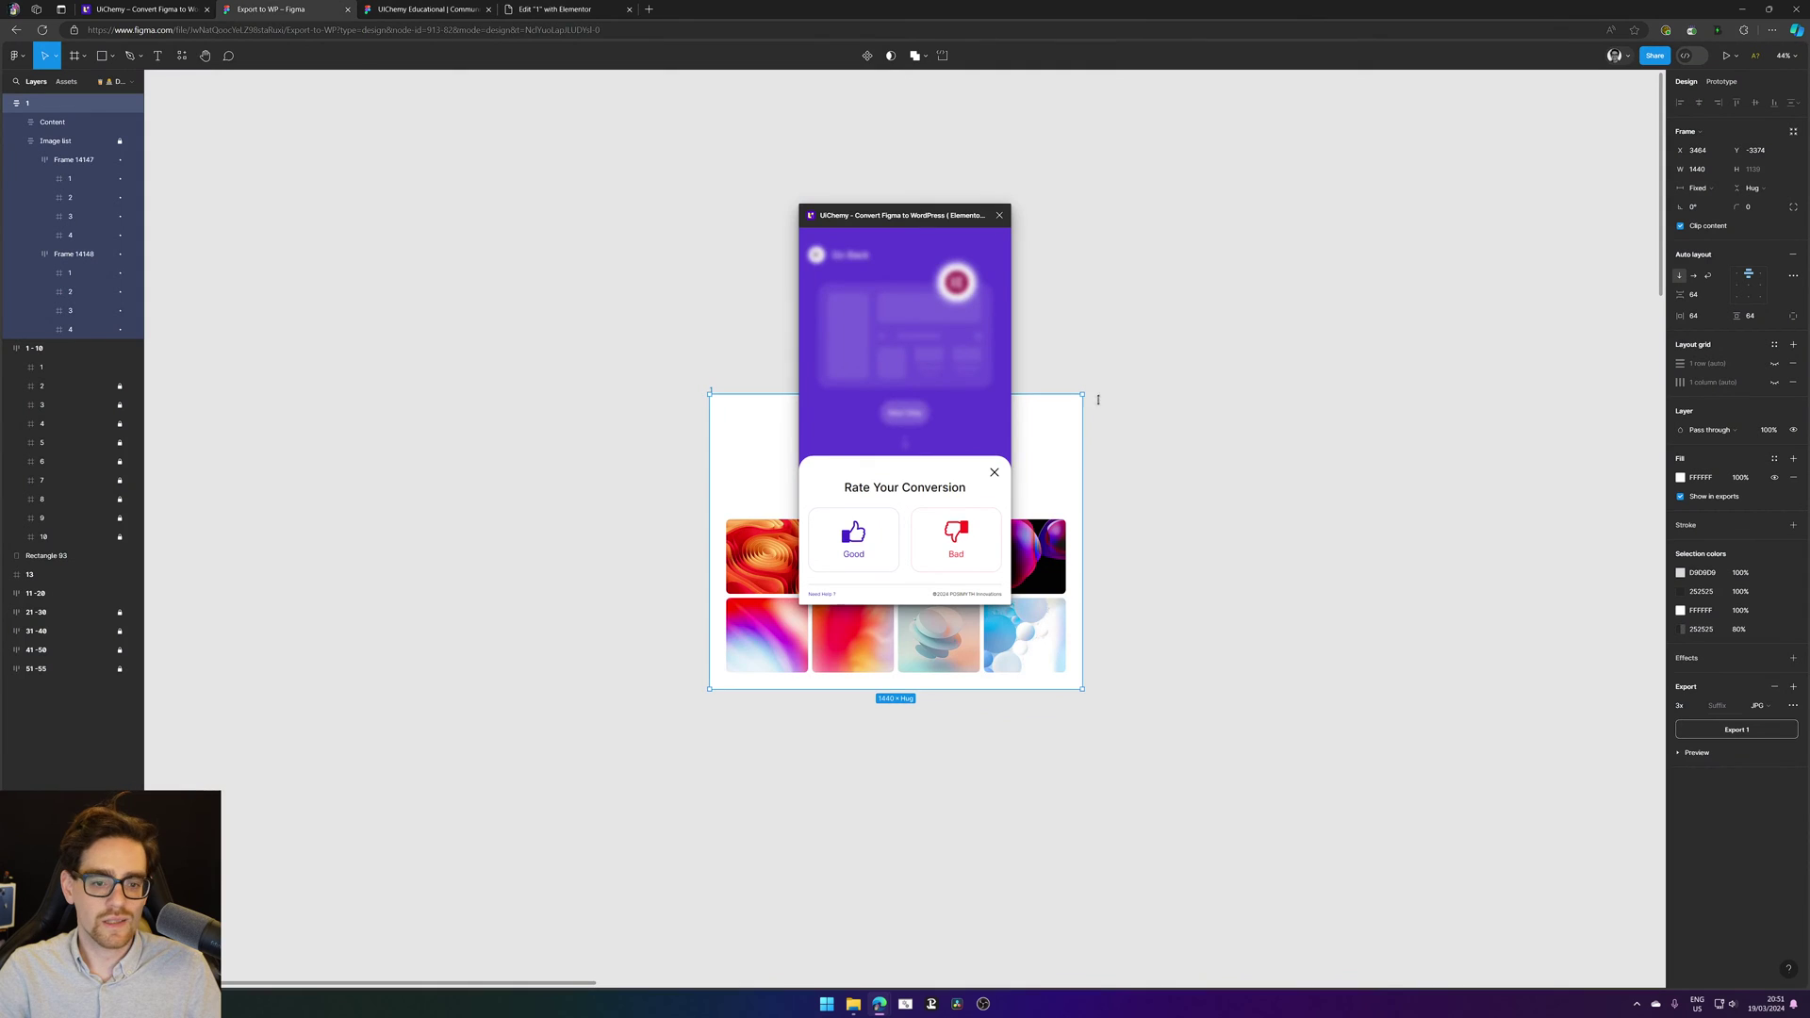
# Step: Switch to the Export to WP file in Figma and rate the UiChemy conversion as Good
pyautogui.click(853, 539)
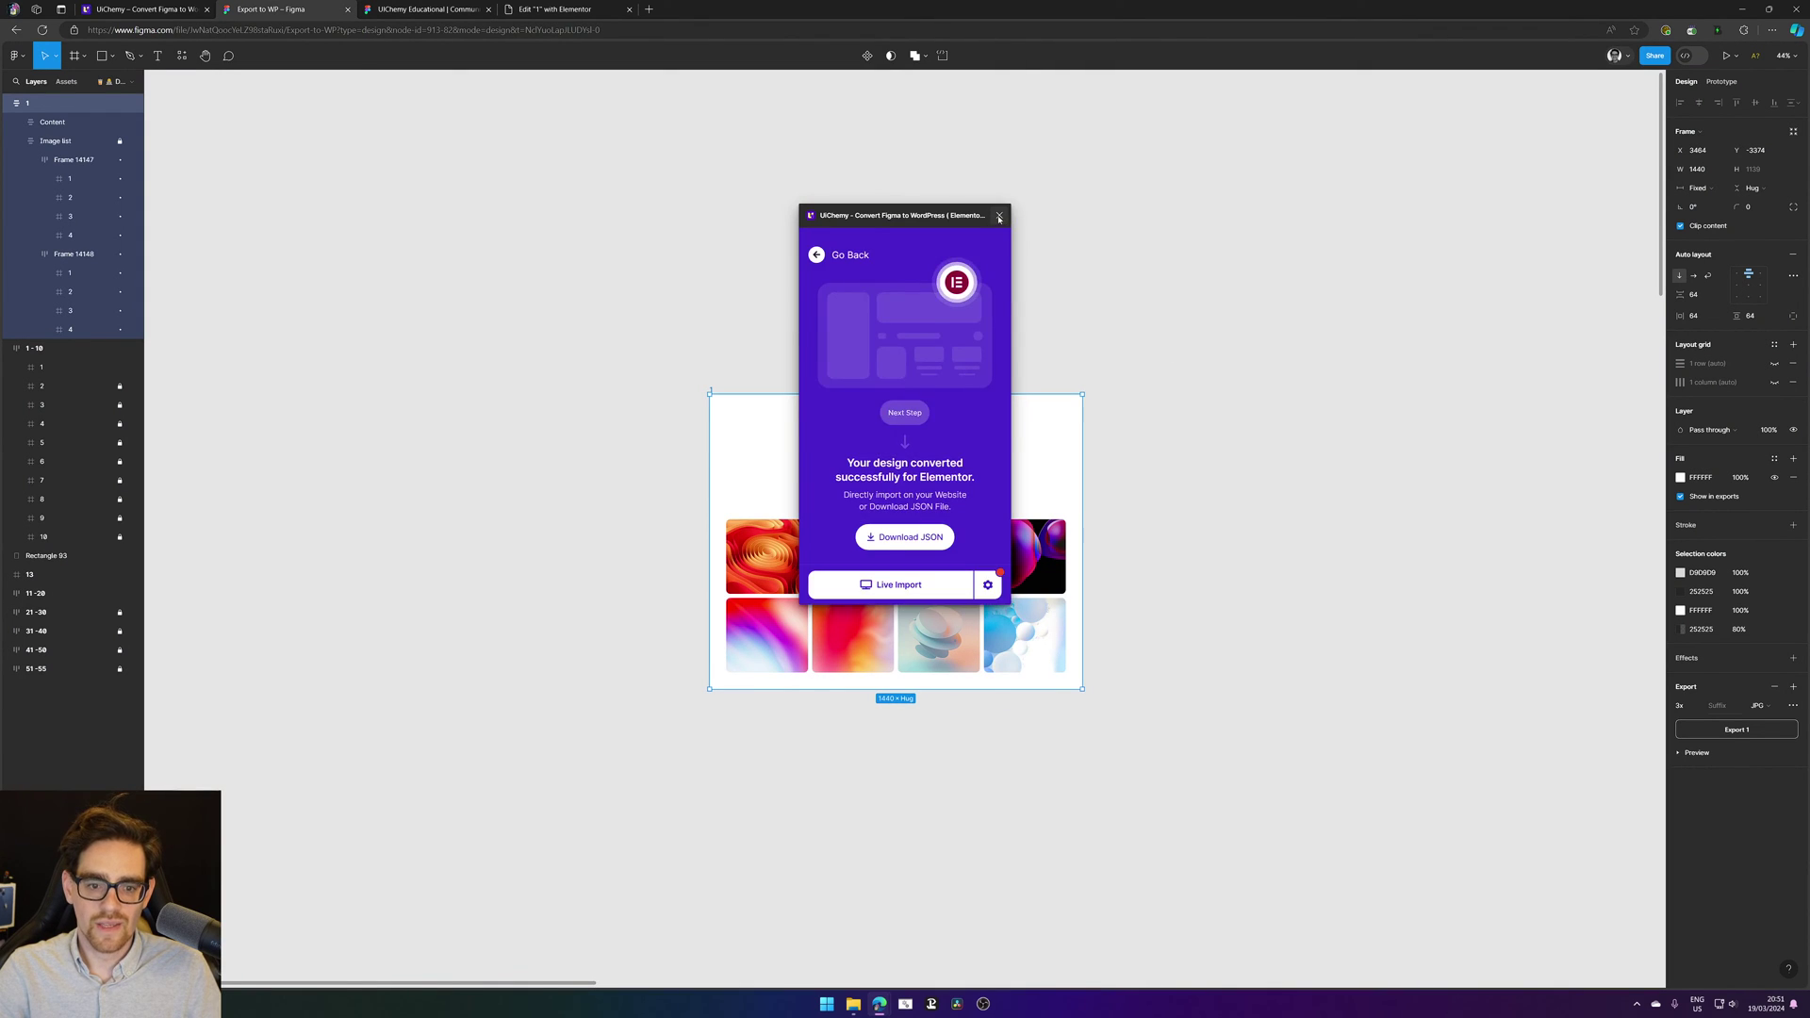
# Step: Close the UiChemy plugin and compare Figma frame 1's design with its imported template in Elementor
pyautogui.click(1000, 218)
pyautogui.scroll(5, 900, 509)
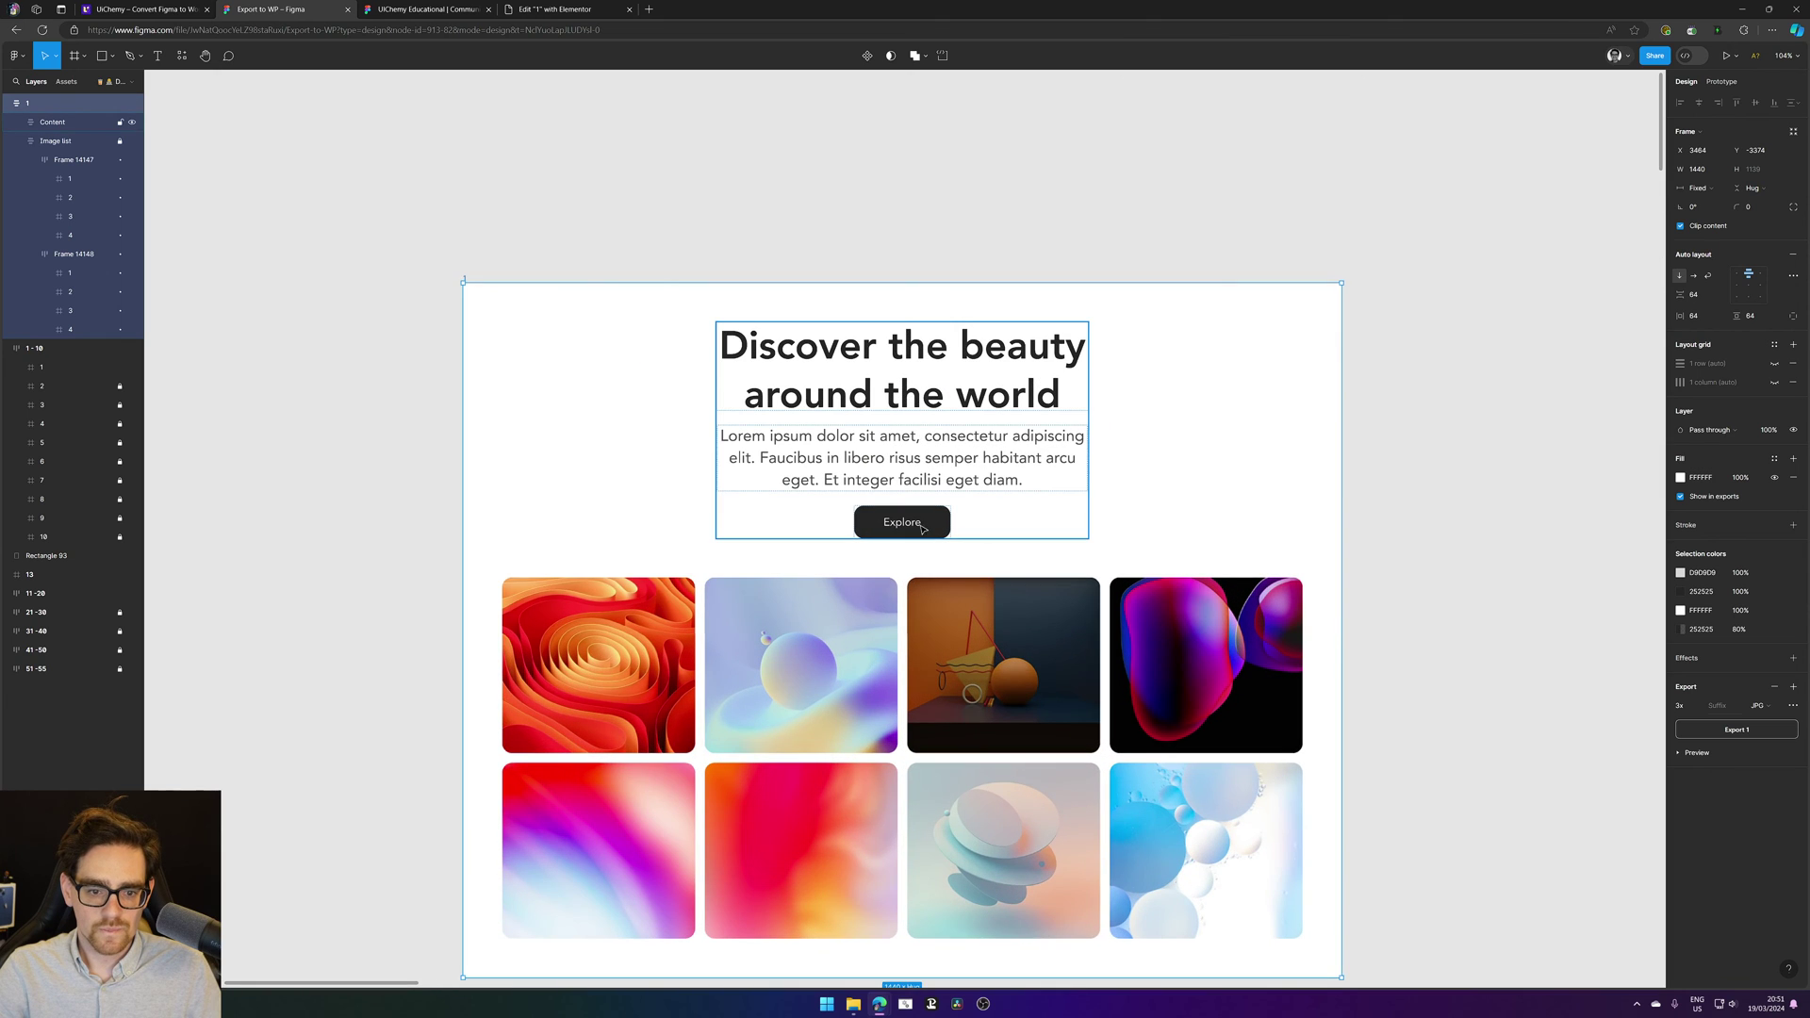
pyautogui.click(907, 535)
pyautogui.click(556, 8)
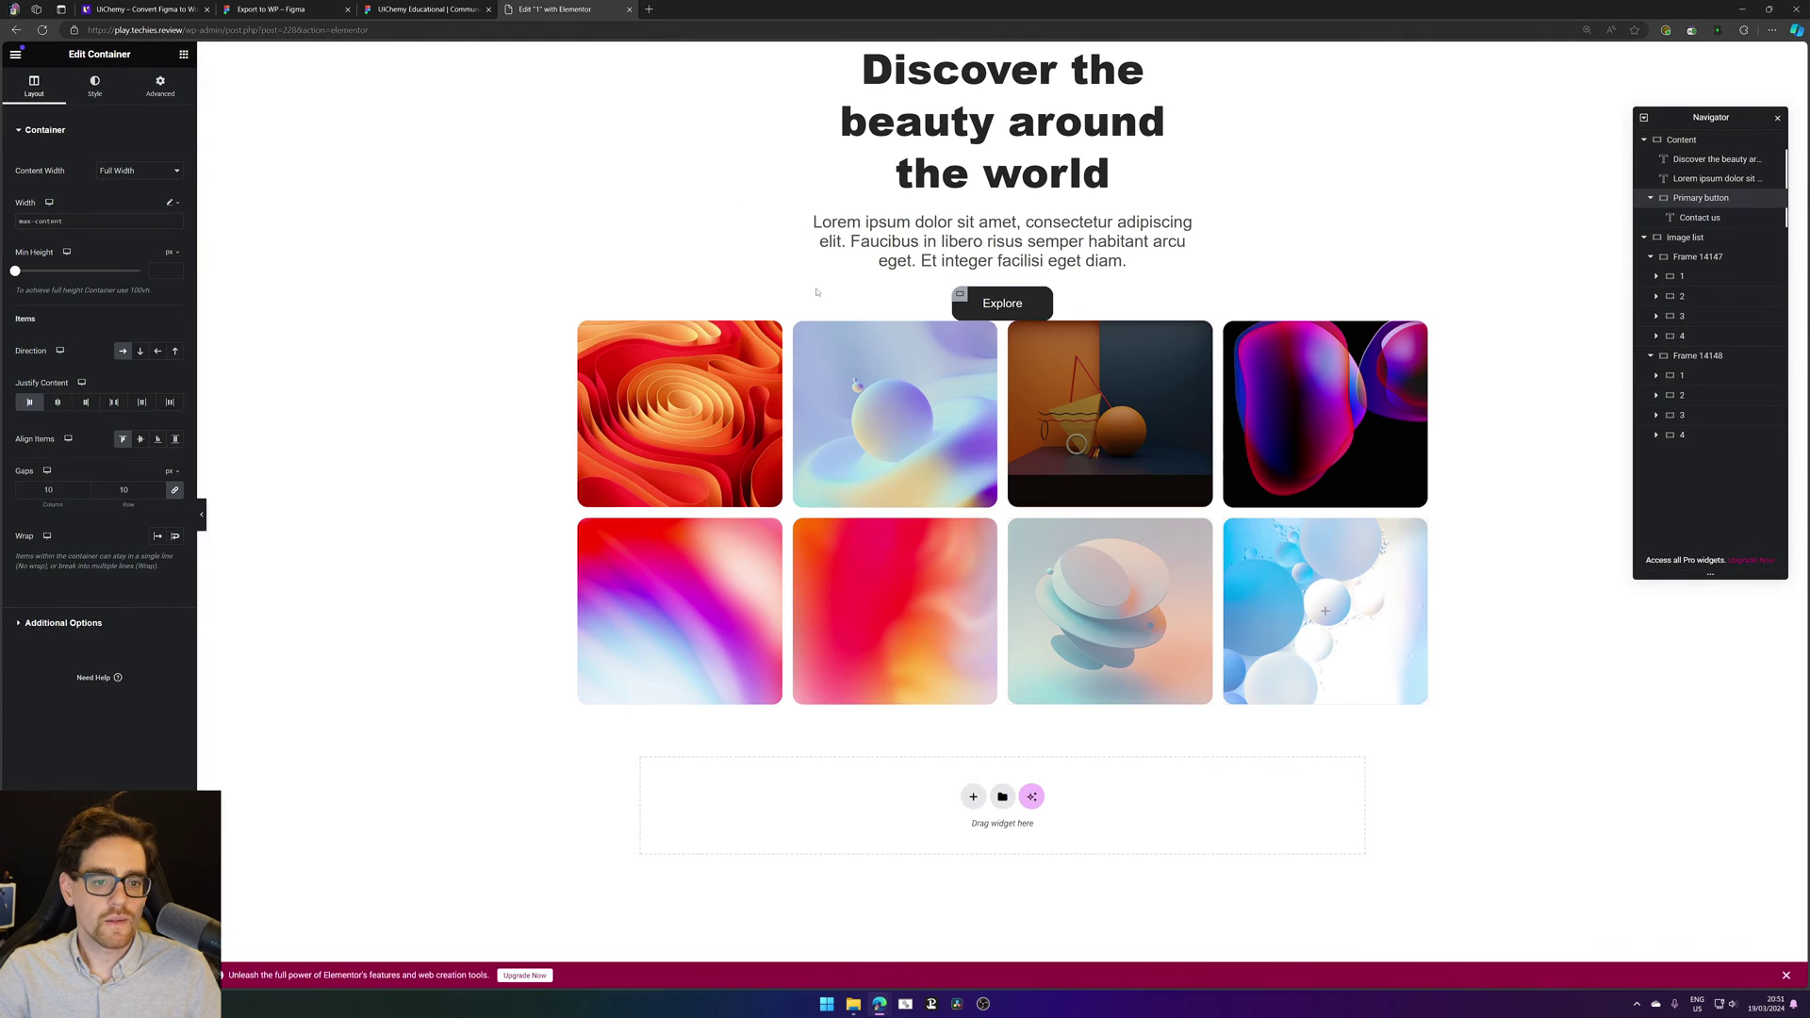
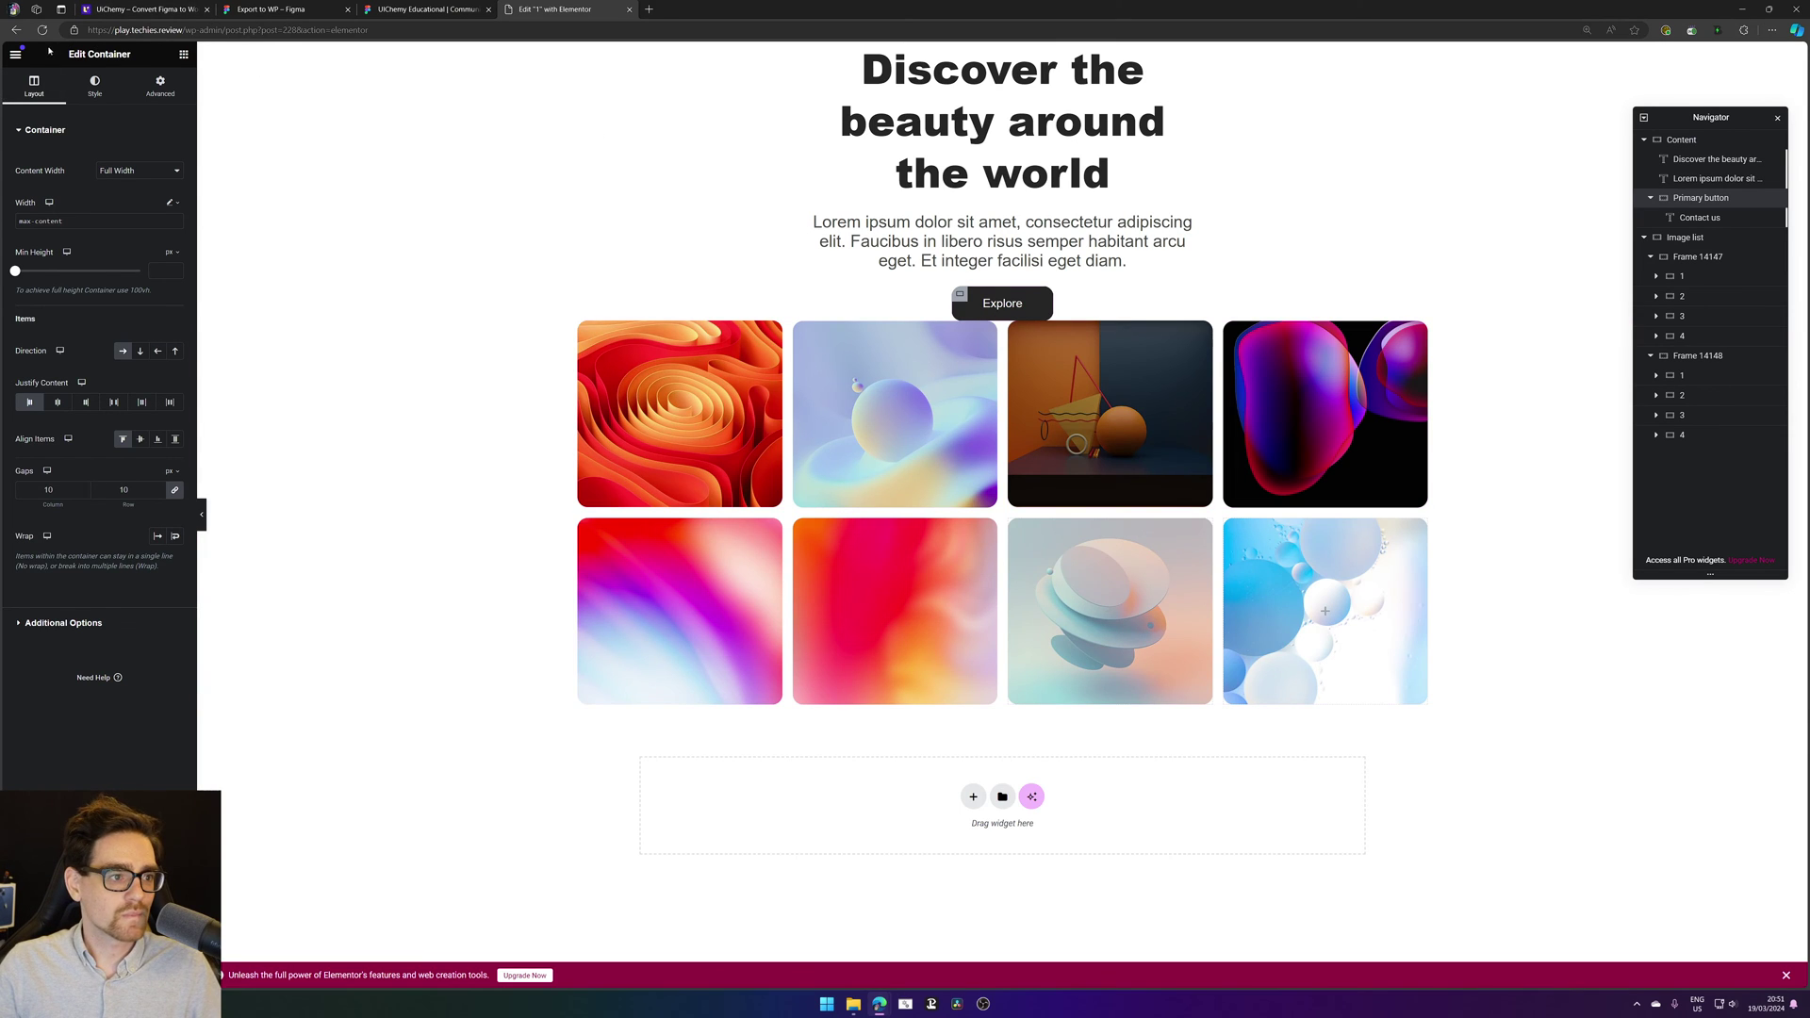
# Step: Exit template 1 without saving its changes and open saved template 13 for editing with Elementor
pyautogui.click(15, 54)
pyautogui.click(53, 355)
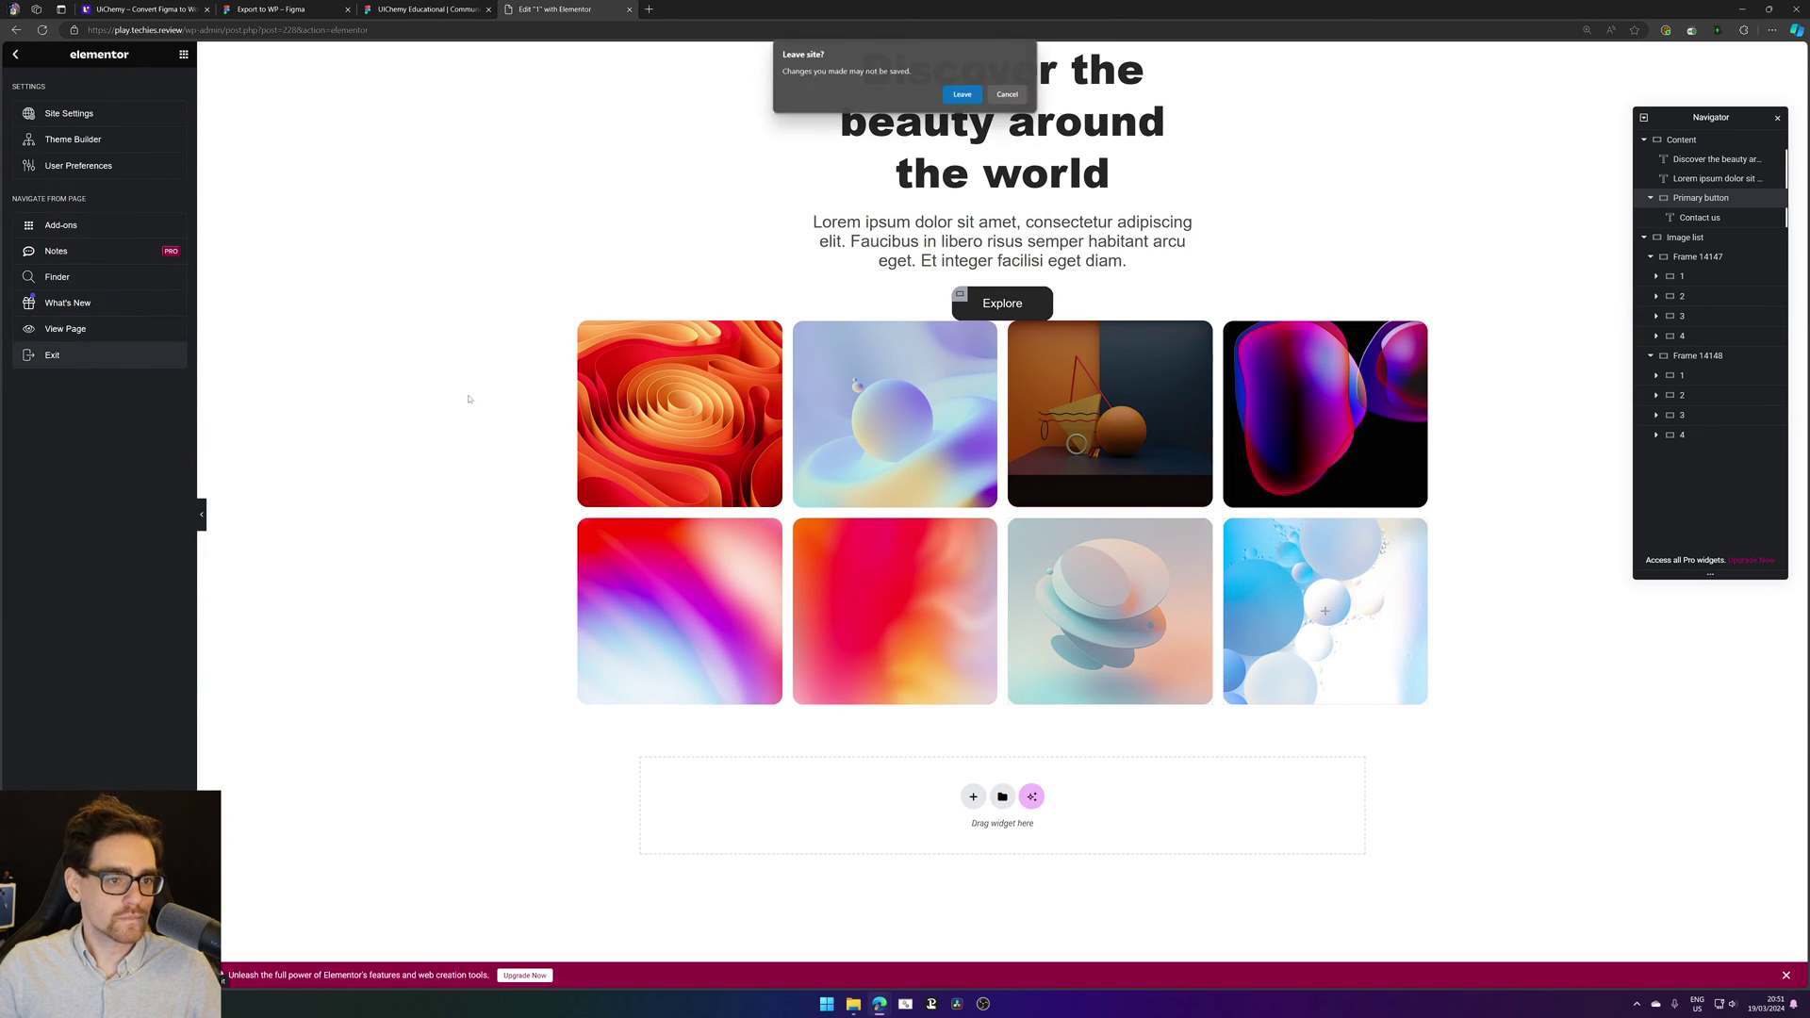
pyautogui.click(959, 92)
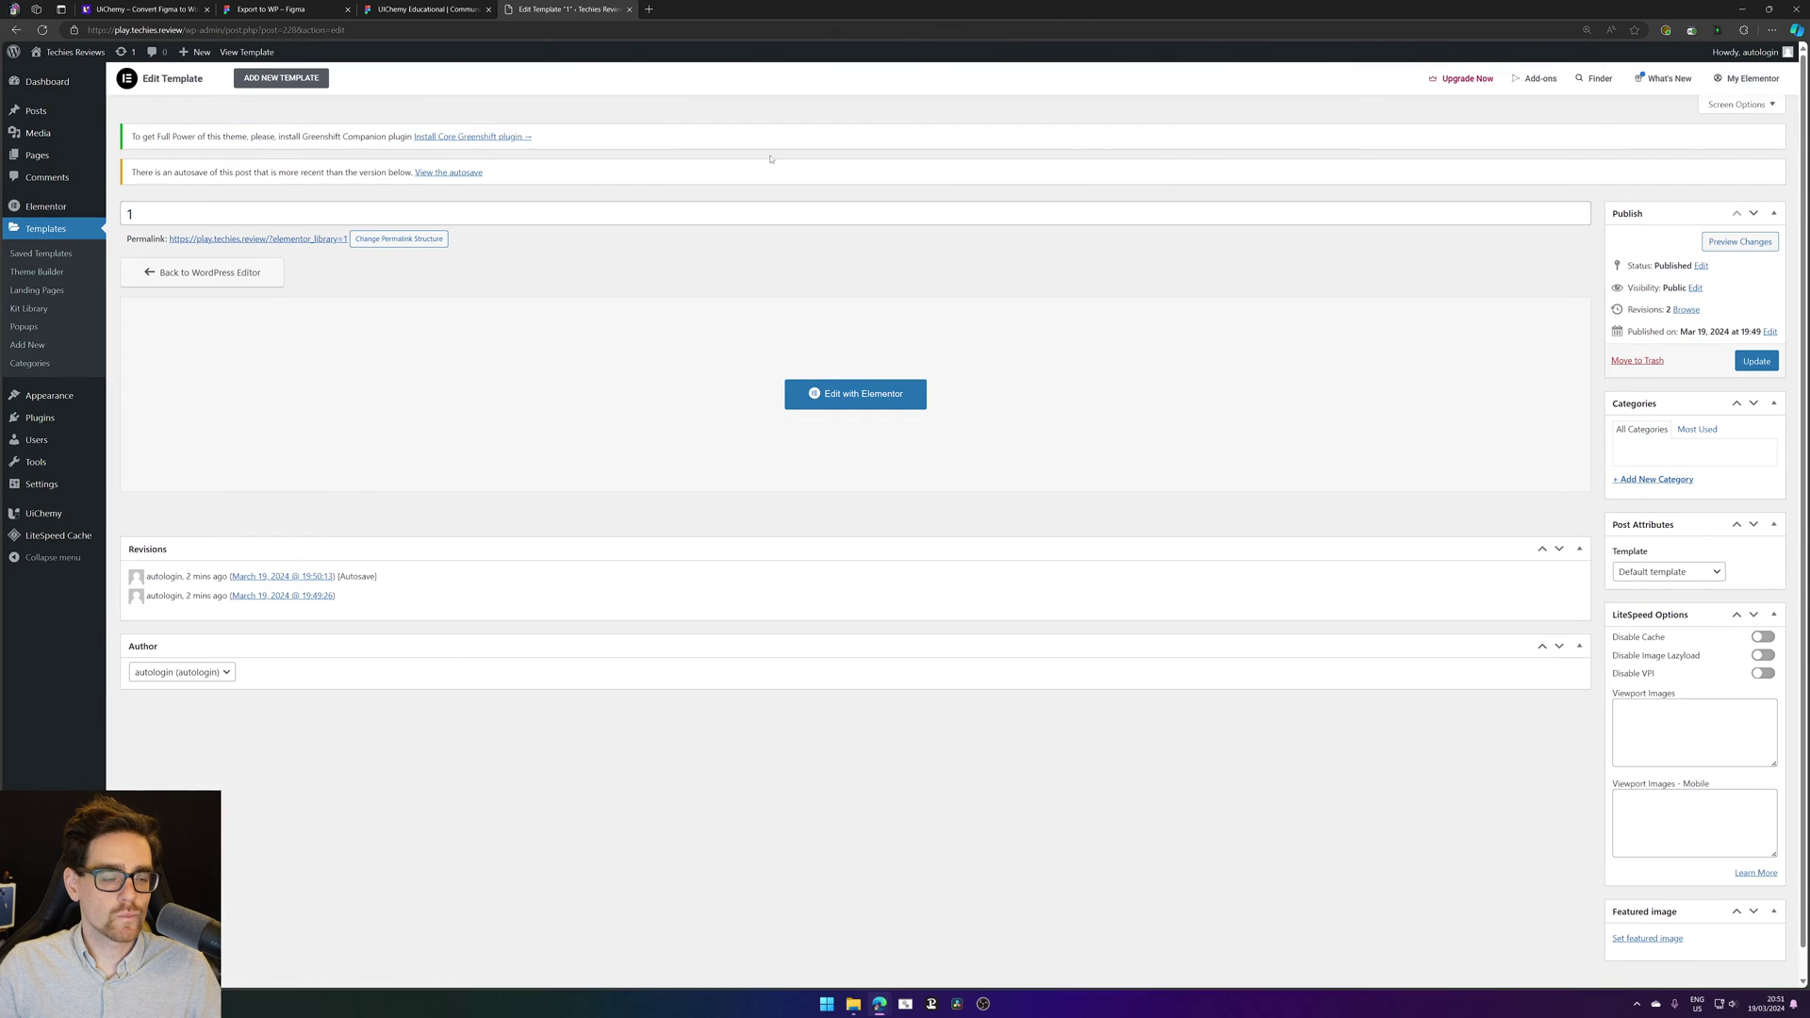
pyautogui.click(67, 228)
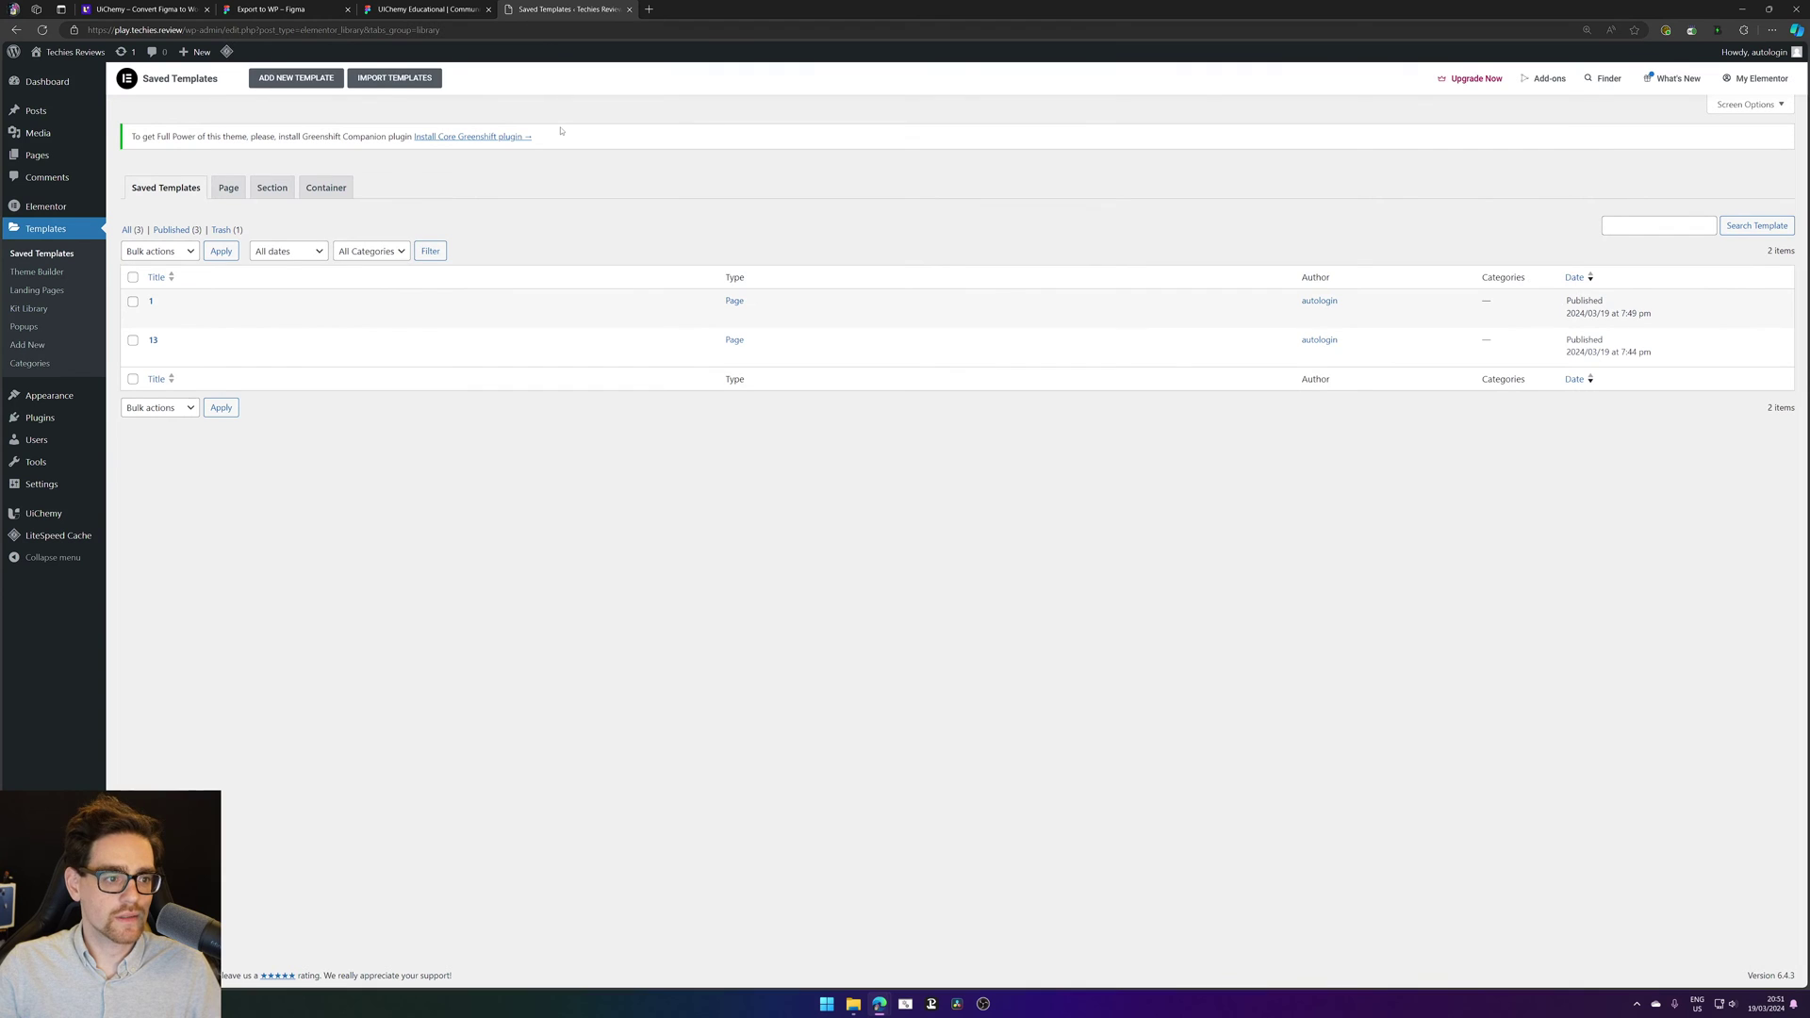
pyautogui.click(153, 356)
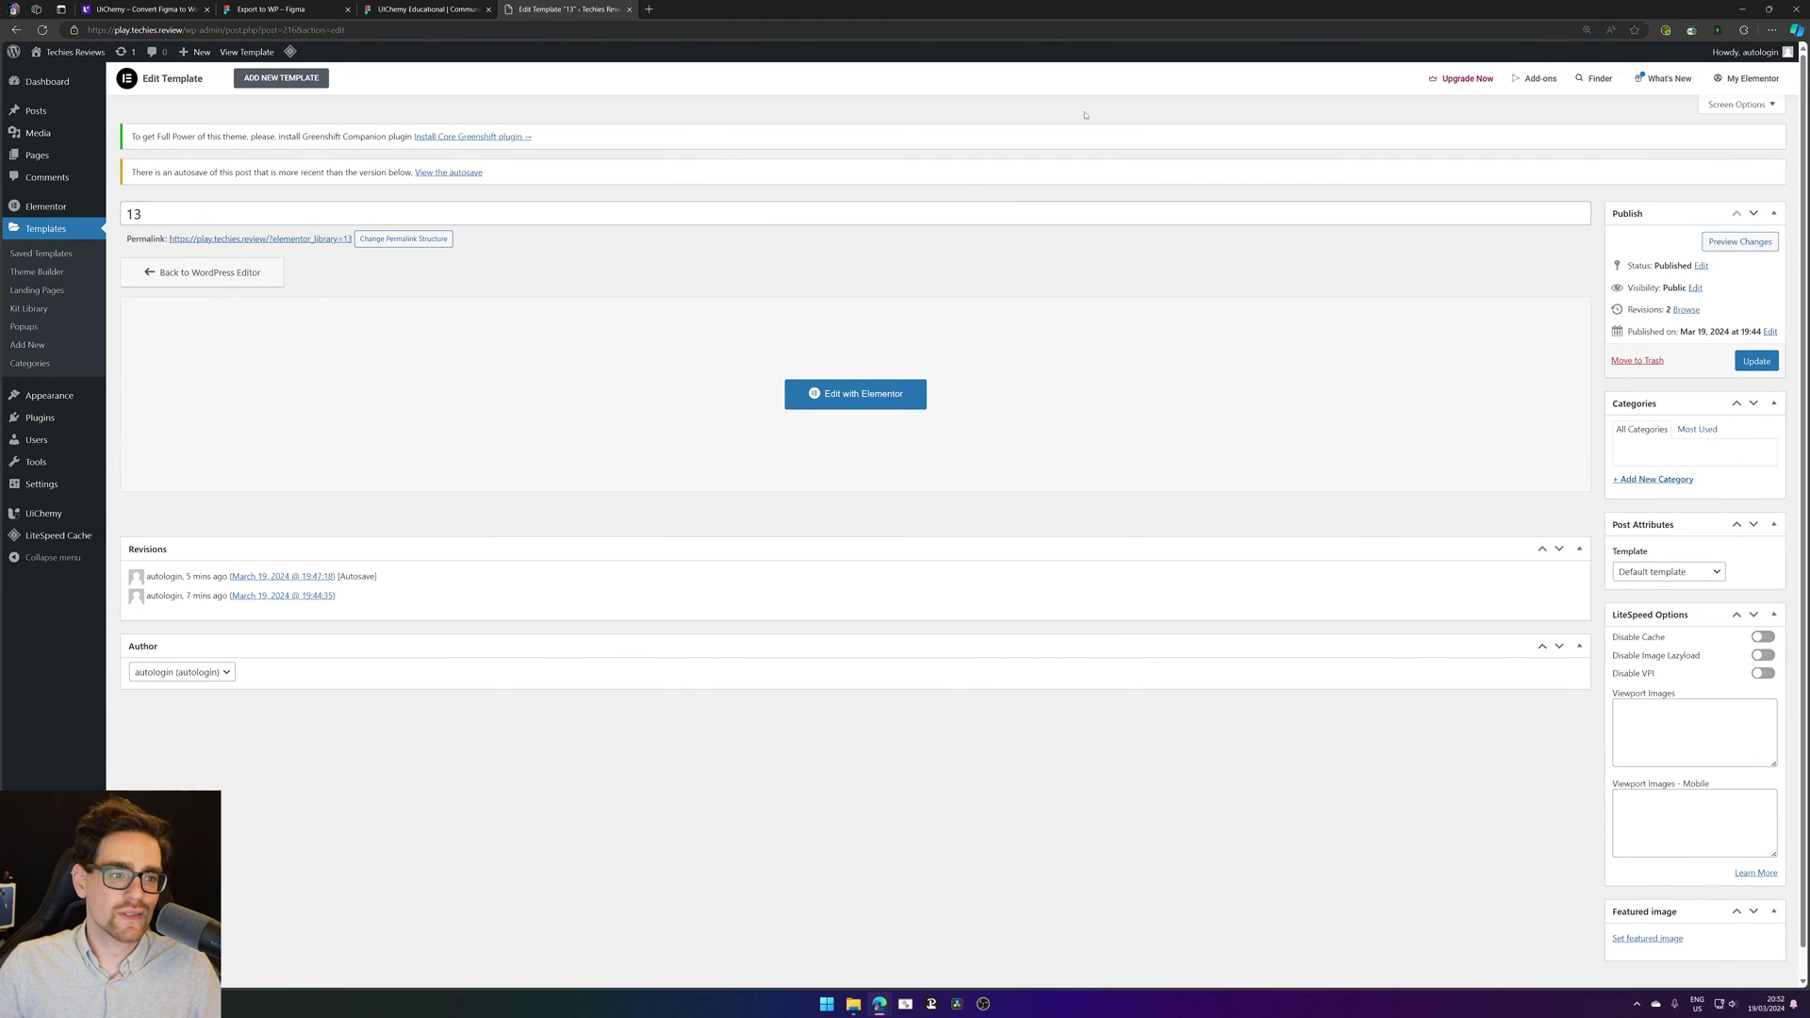
pyautogui.click(829, 404)
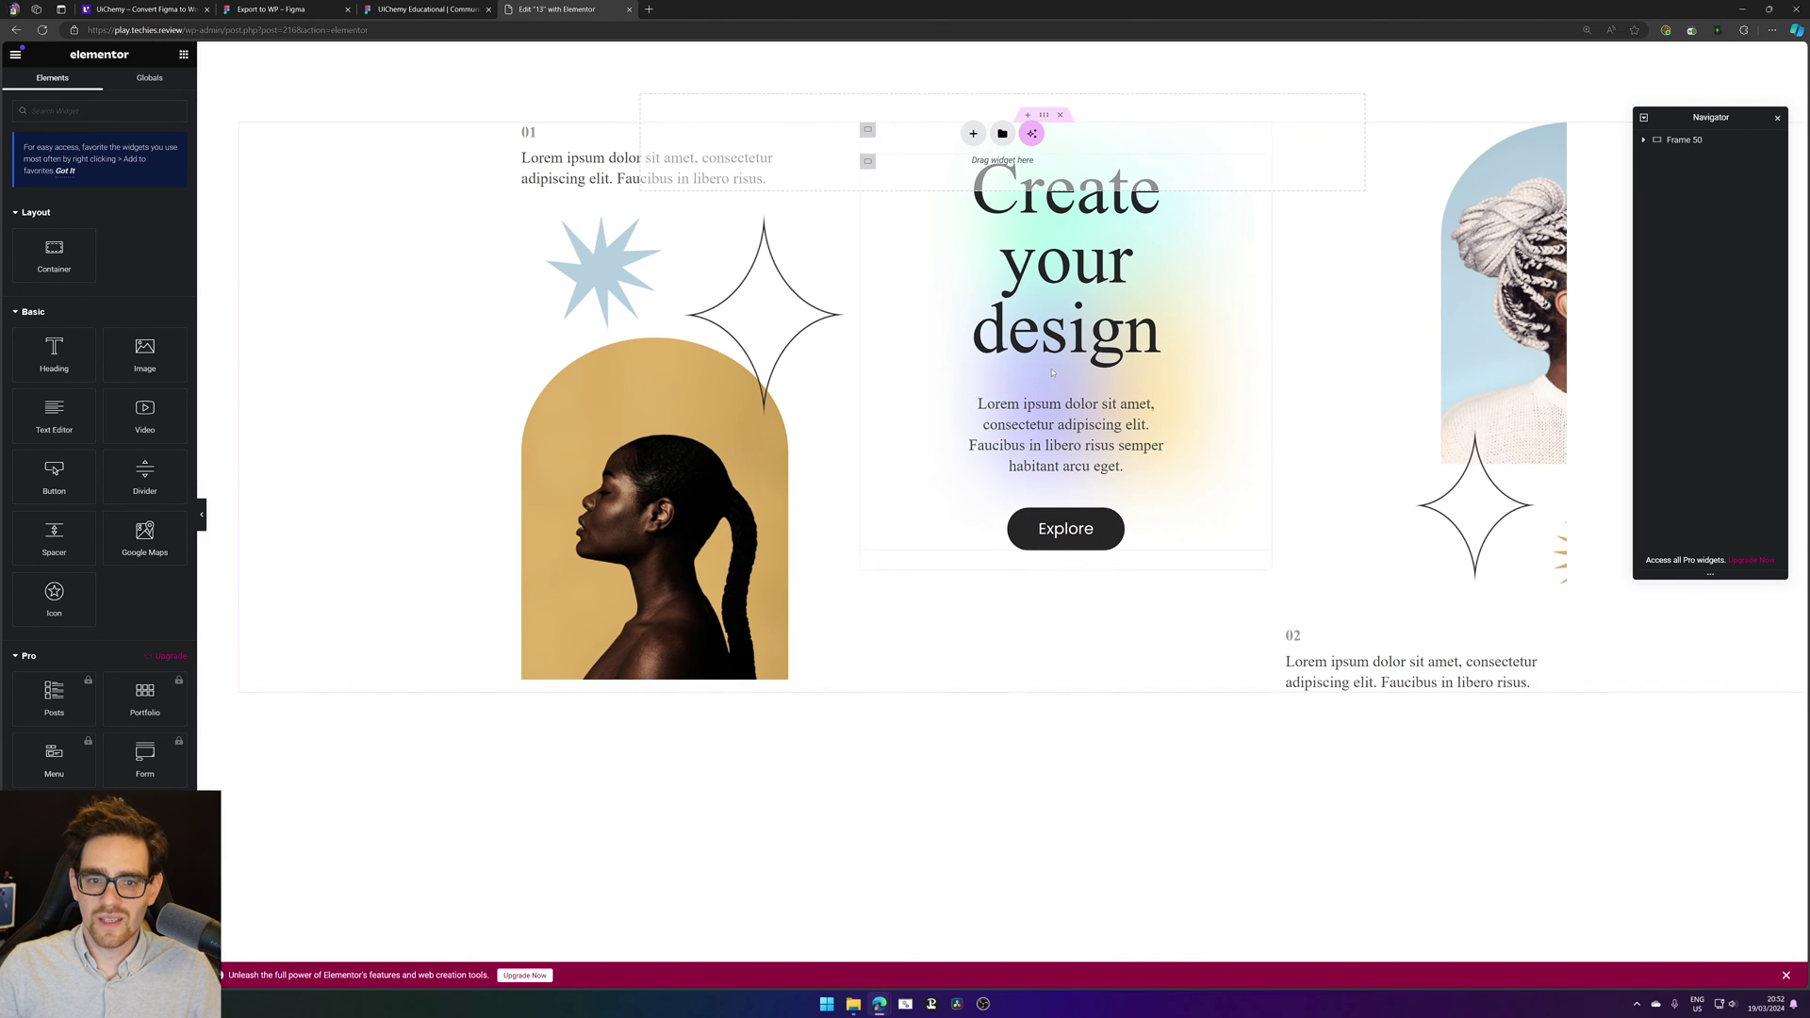
# Step: Unlink the margins of the Content container in Frame 50, with -3 px on right and left and 0 on top and bottom
pyautogui.click(1678, 139)
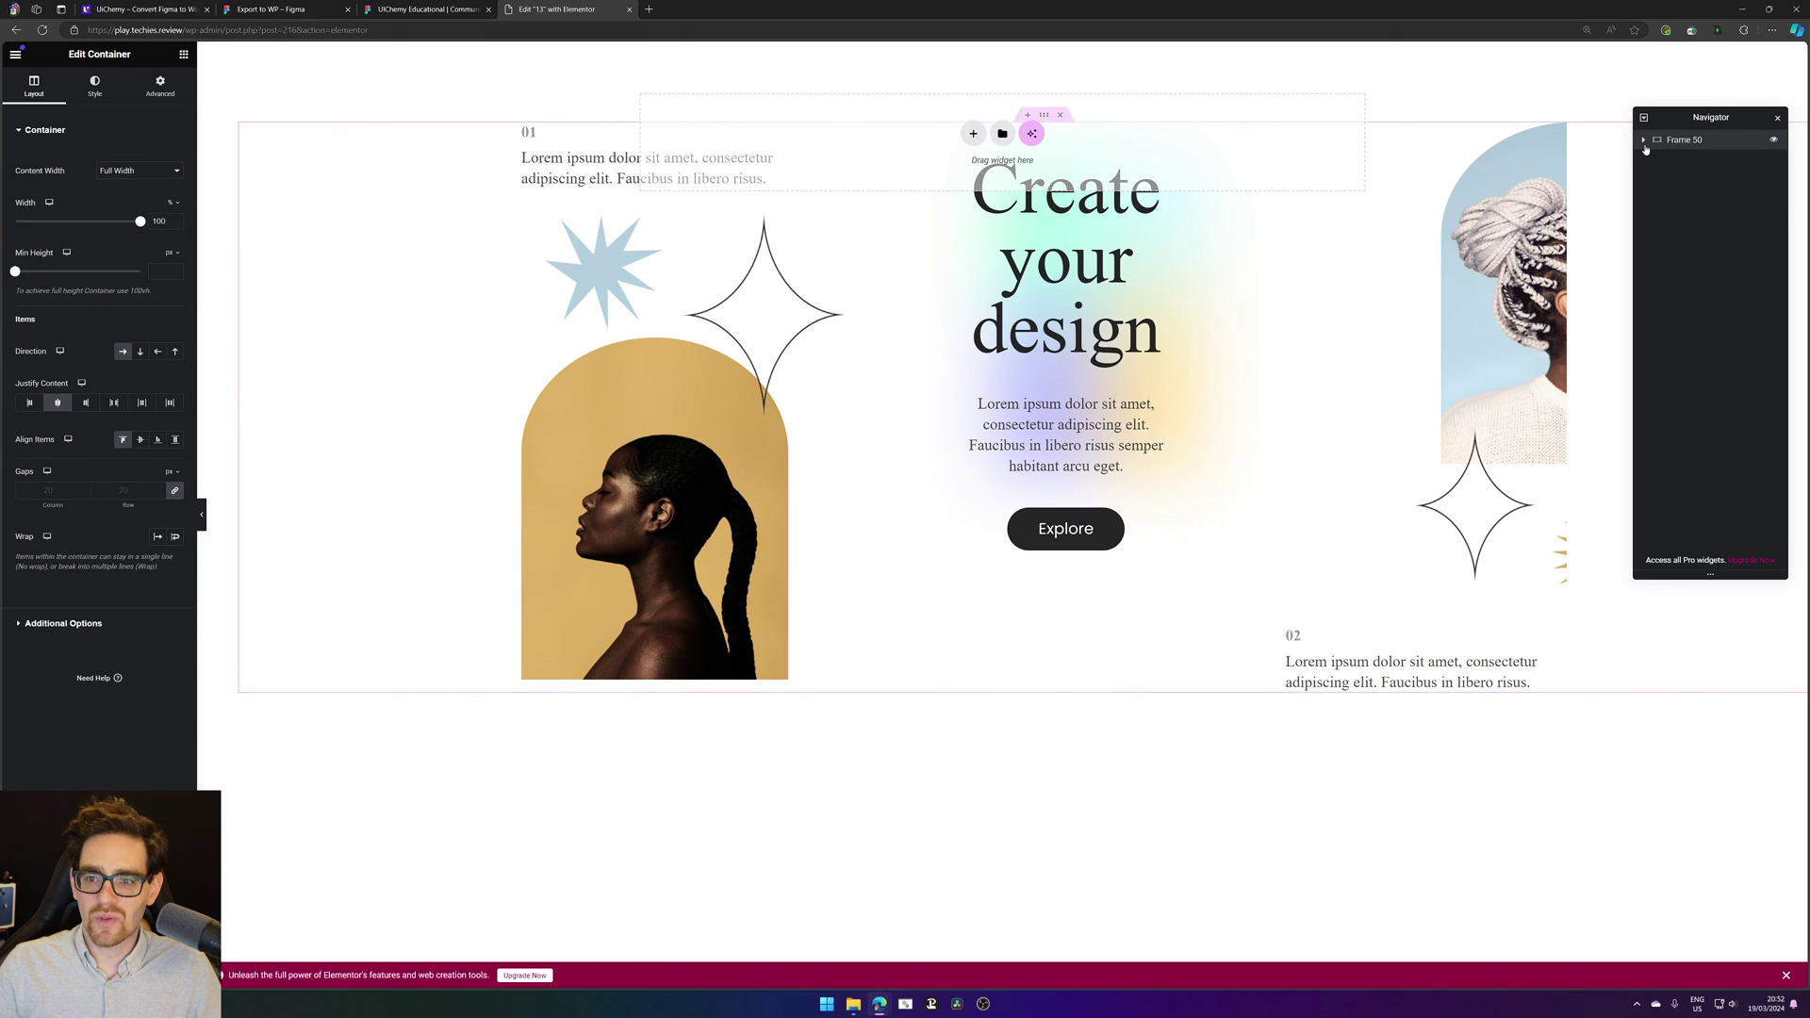
pyautogui.click(1688, 179)
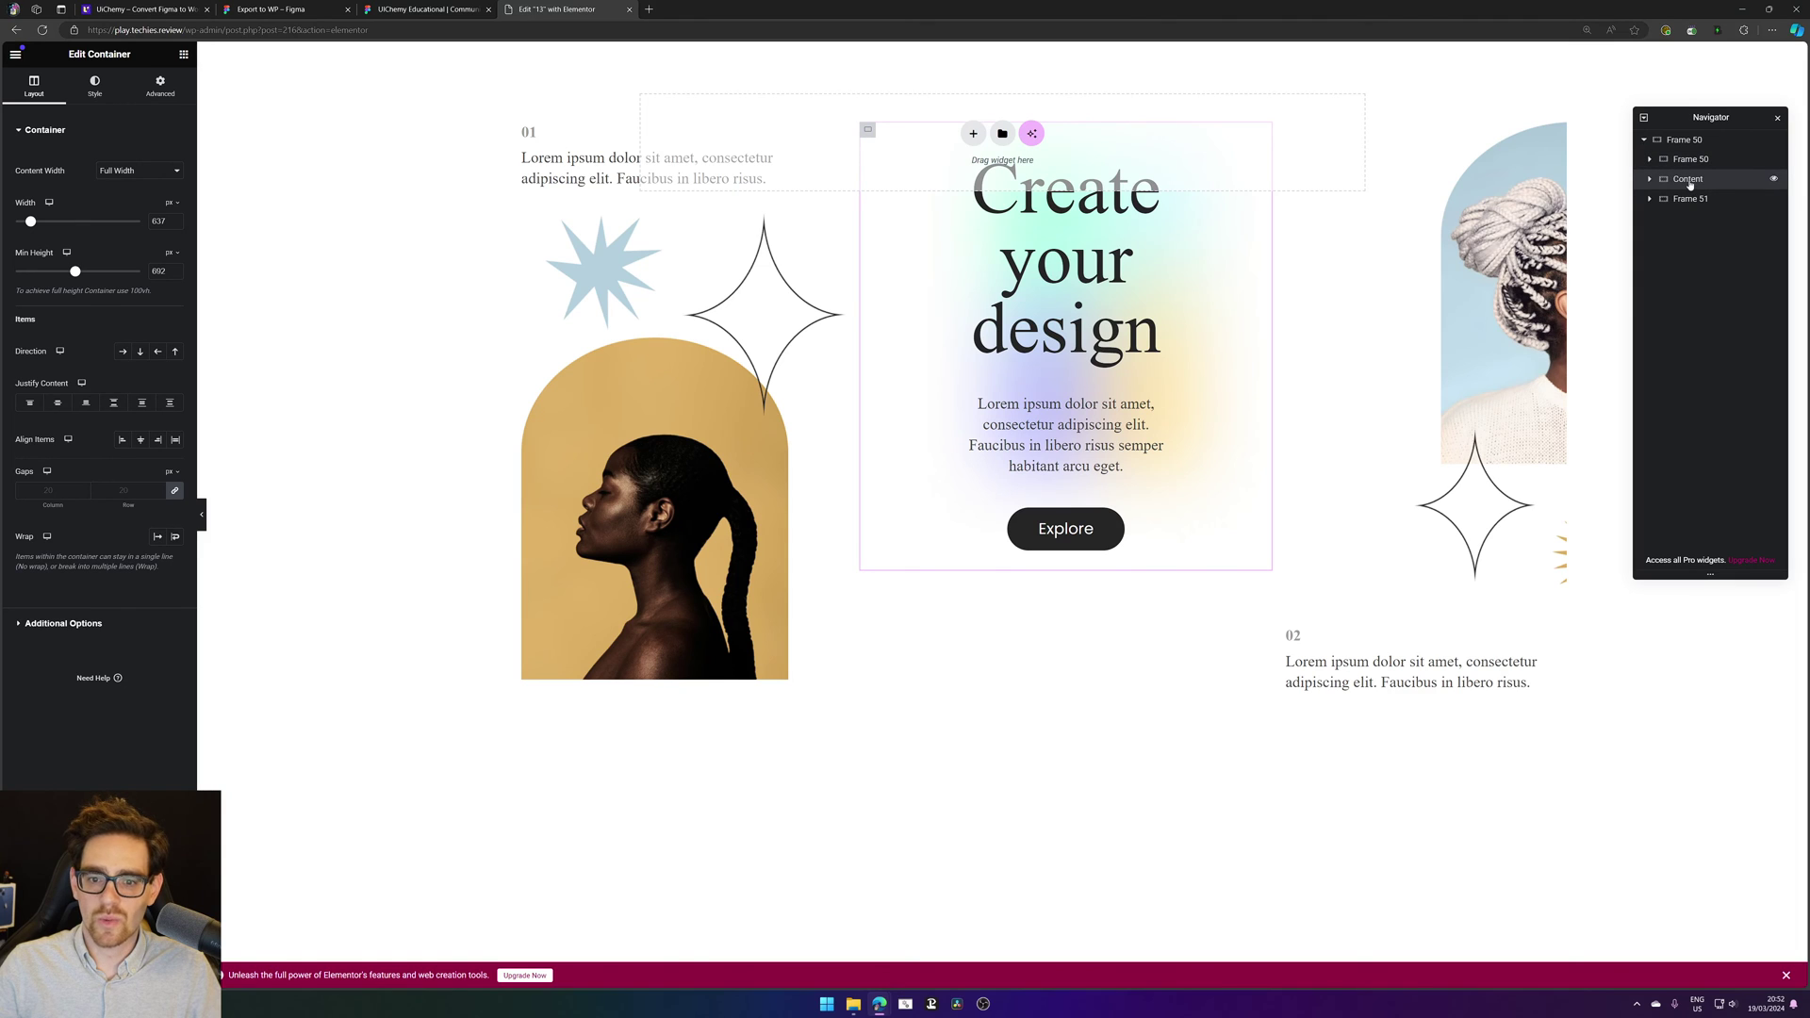
pyautogui.click(160, 86)
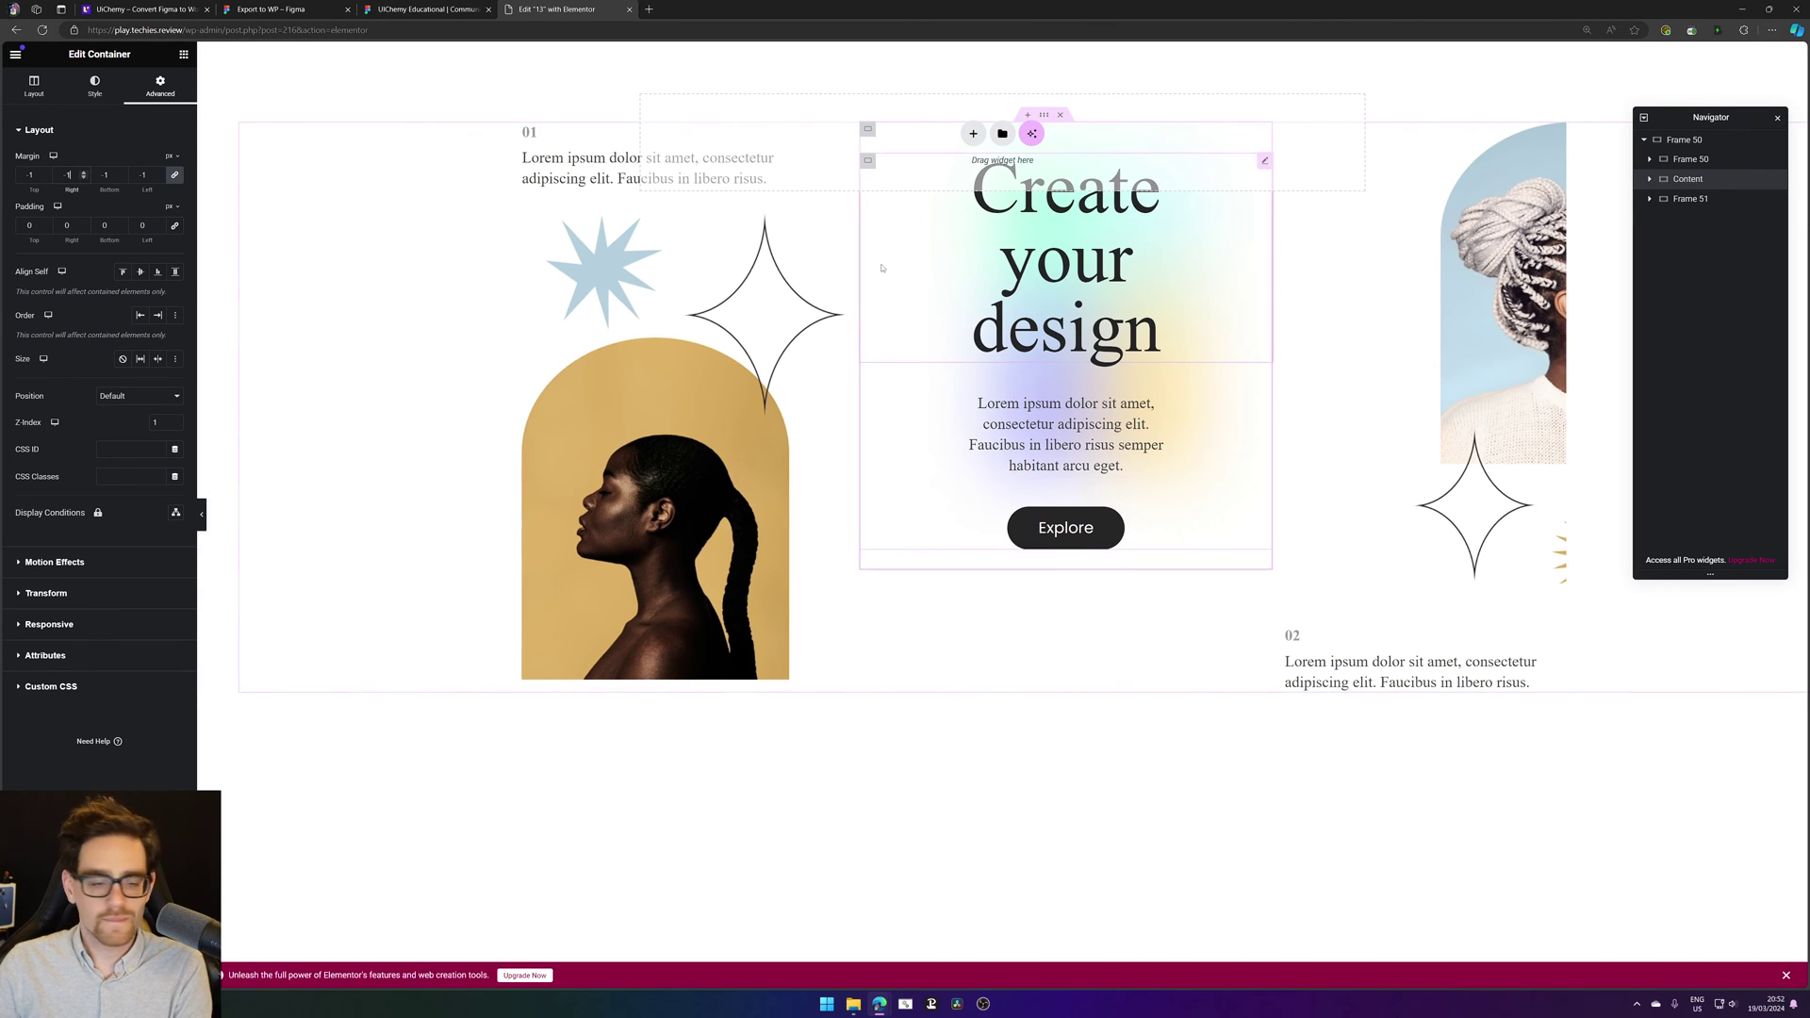
pyautogui.write('-3')
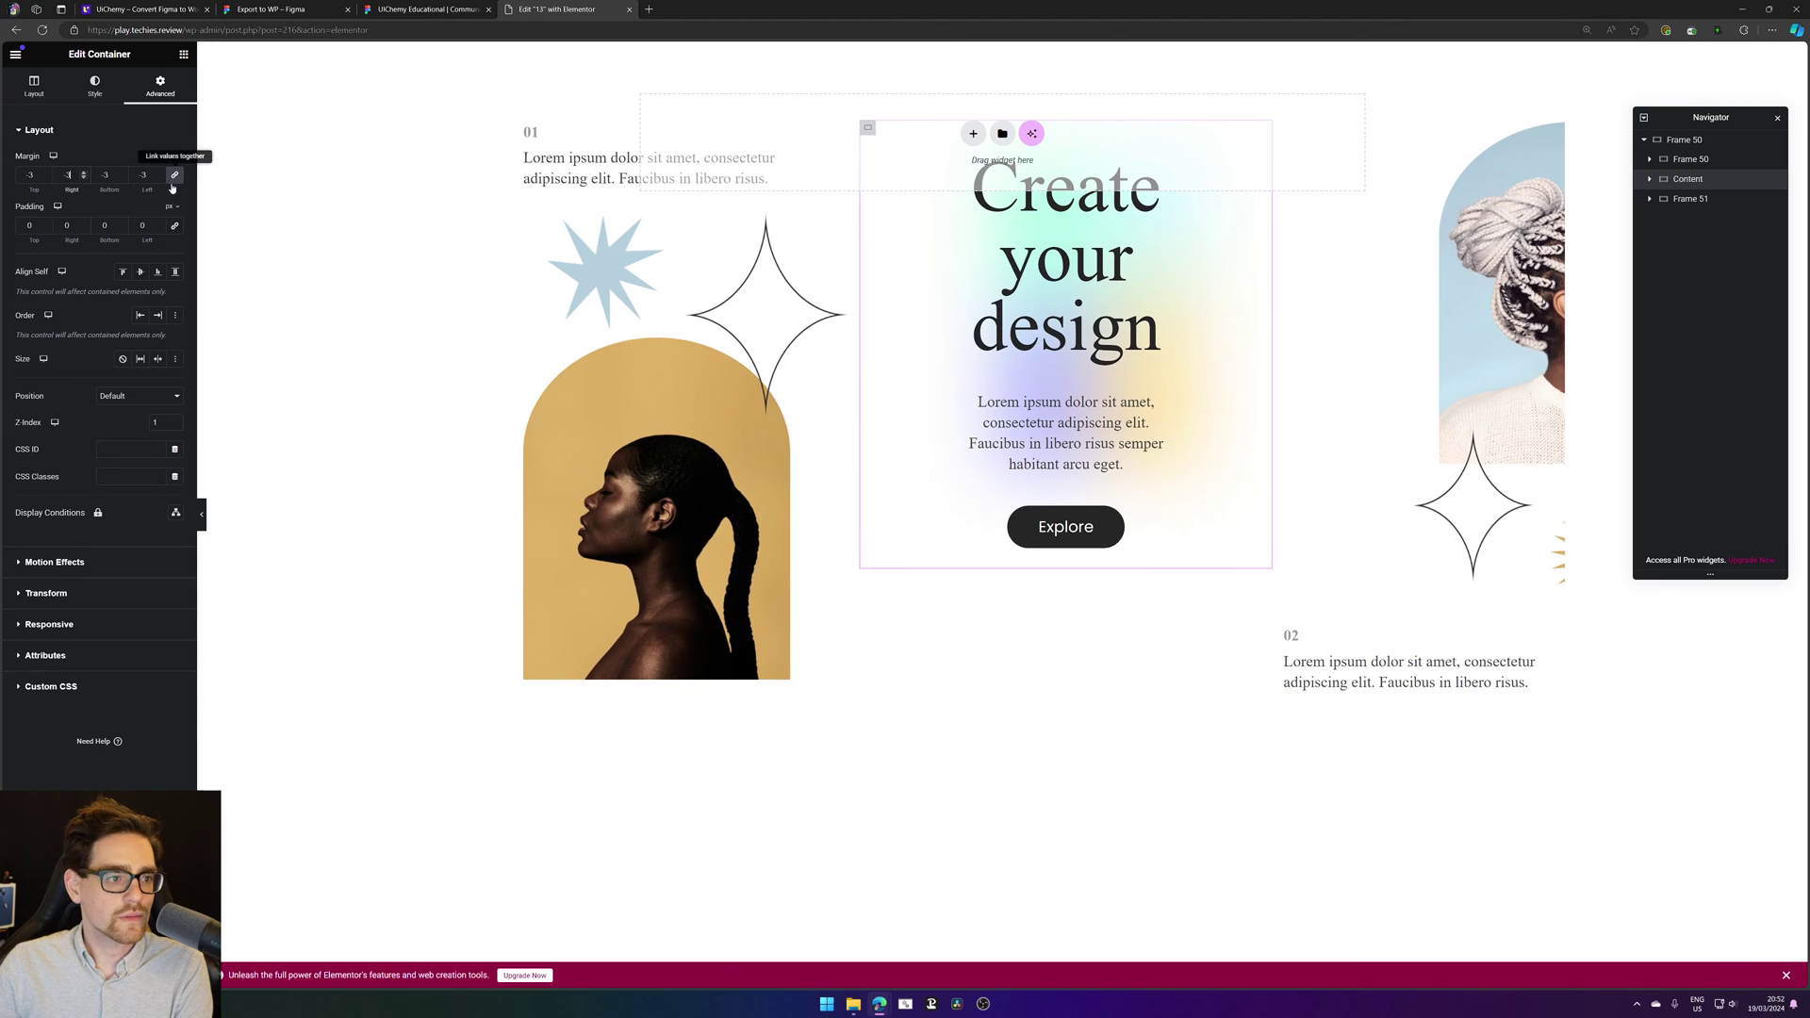
pyautogui.click(175, 175)
pyautogui.moveTo(113, 176); pyautogui.dragTo(2, 180)
pyautogui.write('0-4')
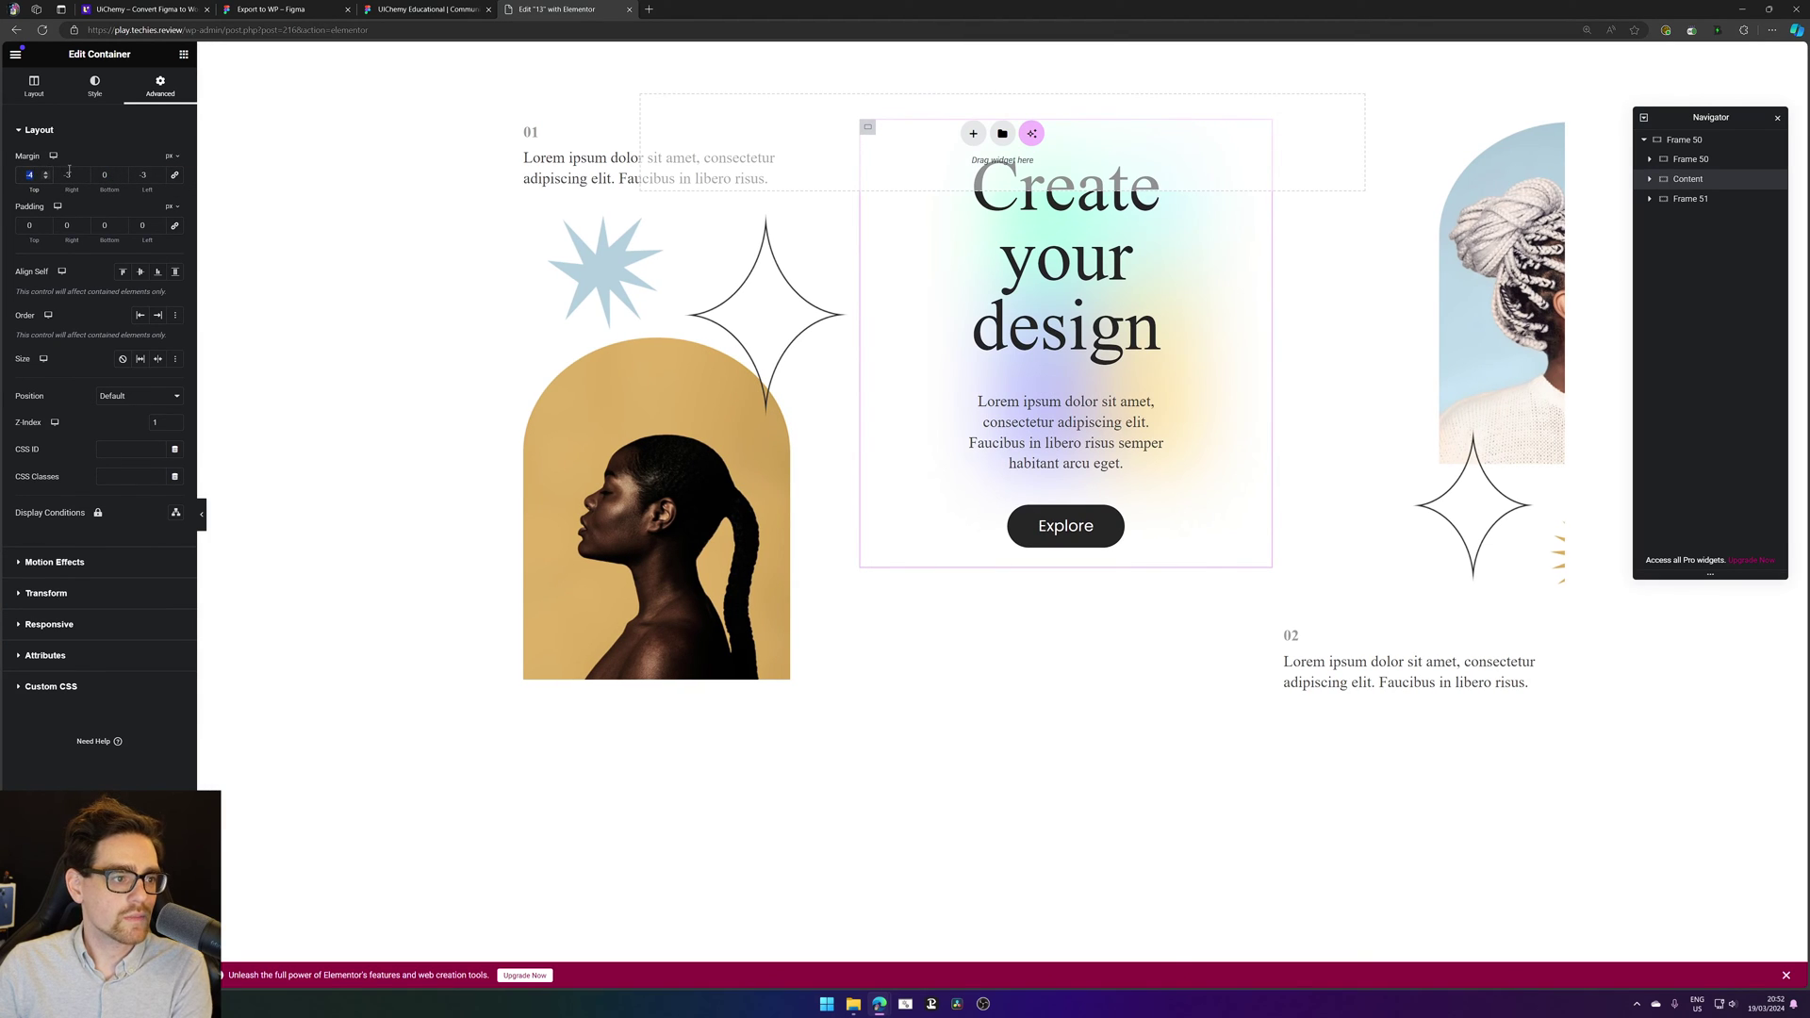
pyautogui.write('0')
# Step: Decrease the Content container's right margin to -125 px
pyautogui.click(72, 176)
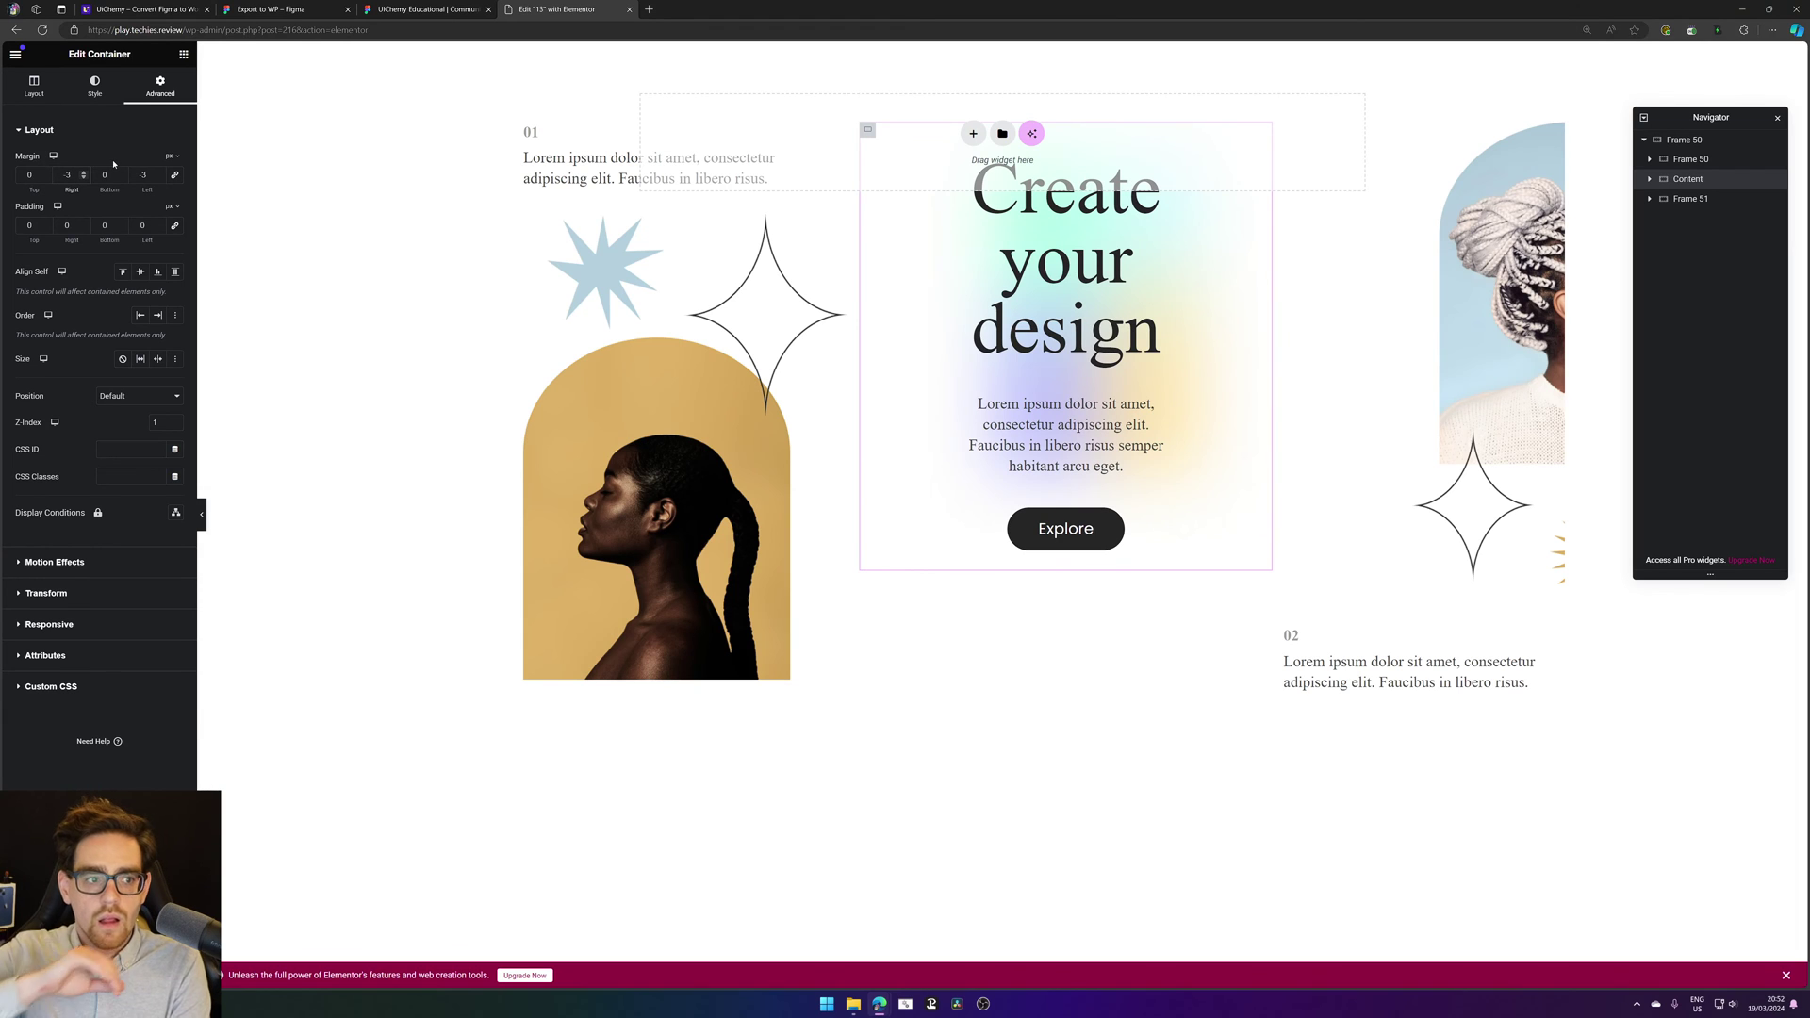
pyautogui.write('0')
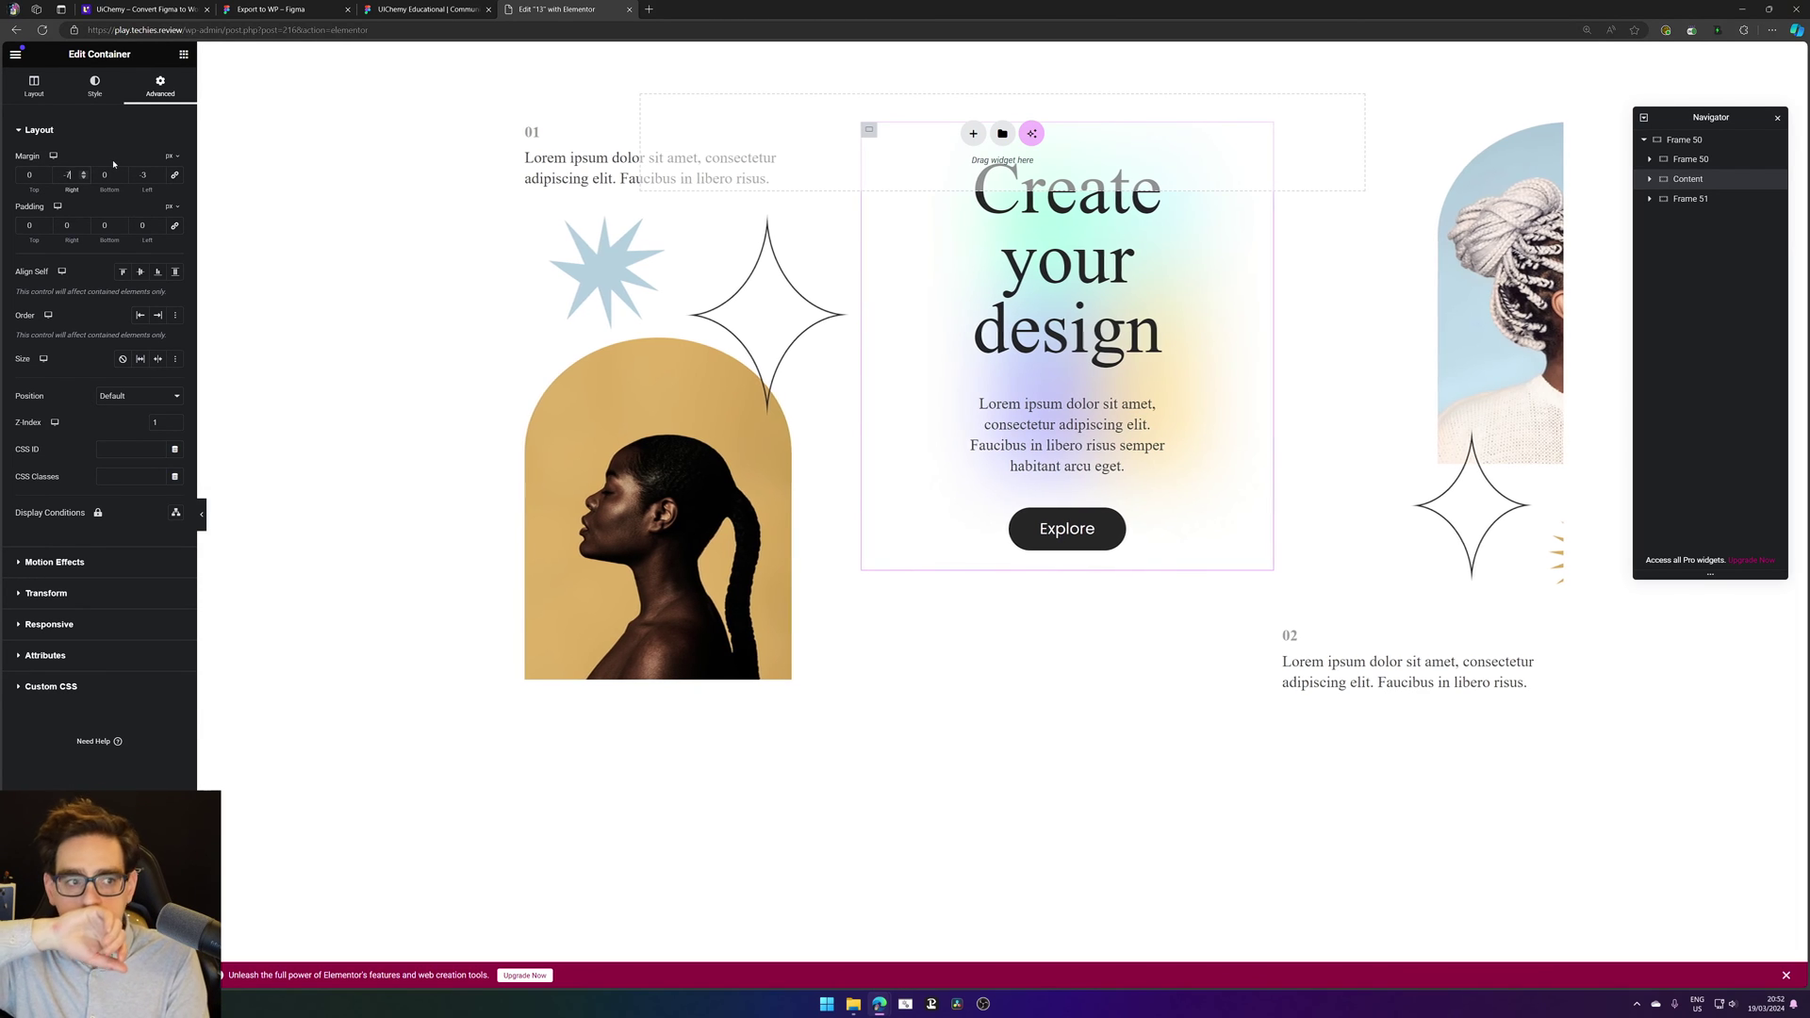
pyautogui.press('Down')
pyautogui.press('Down')
pyautogui.press('Down')
pyautogui.press('Down')
pyautogui.press('Down')
pyautogui.press('Down')
pyautogui.press('Down')
pyautogui.press('Down')
pyautogui.press('Down')
pyautogui.press('Down')
pyautogui.press('Down')
pyautogui.press('Down')
pyautogui.press('Down')
pyautogui.press('Down')
pyautogui.press('Down')
pyautogui.press('Down')
pyautogui.press('Down')
pyautogui.press('Down')
pyautogui.press('Down')
pyautogui.press('Down')
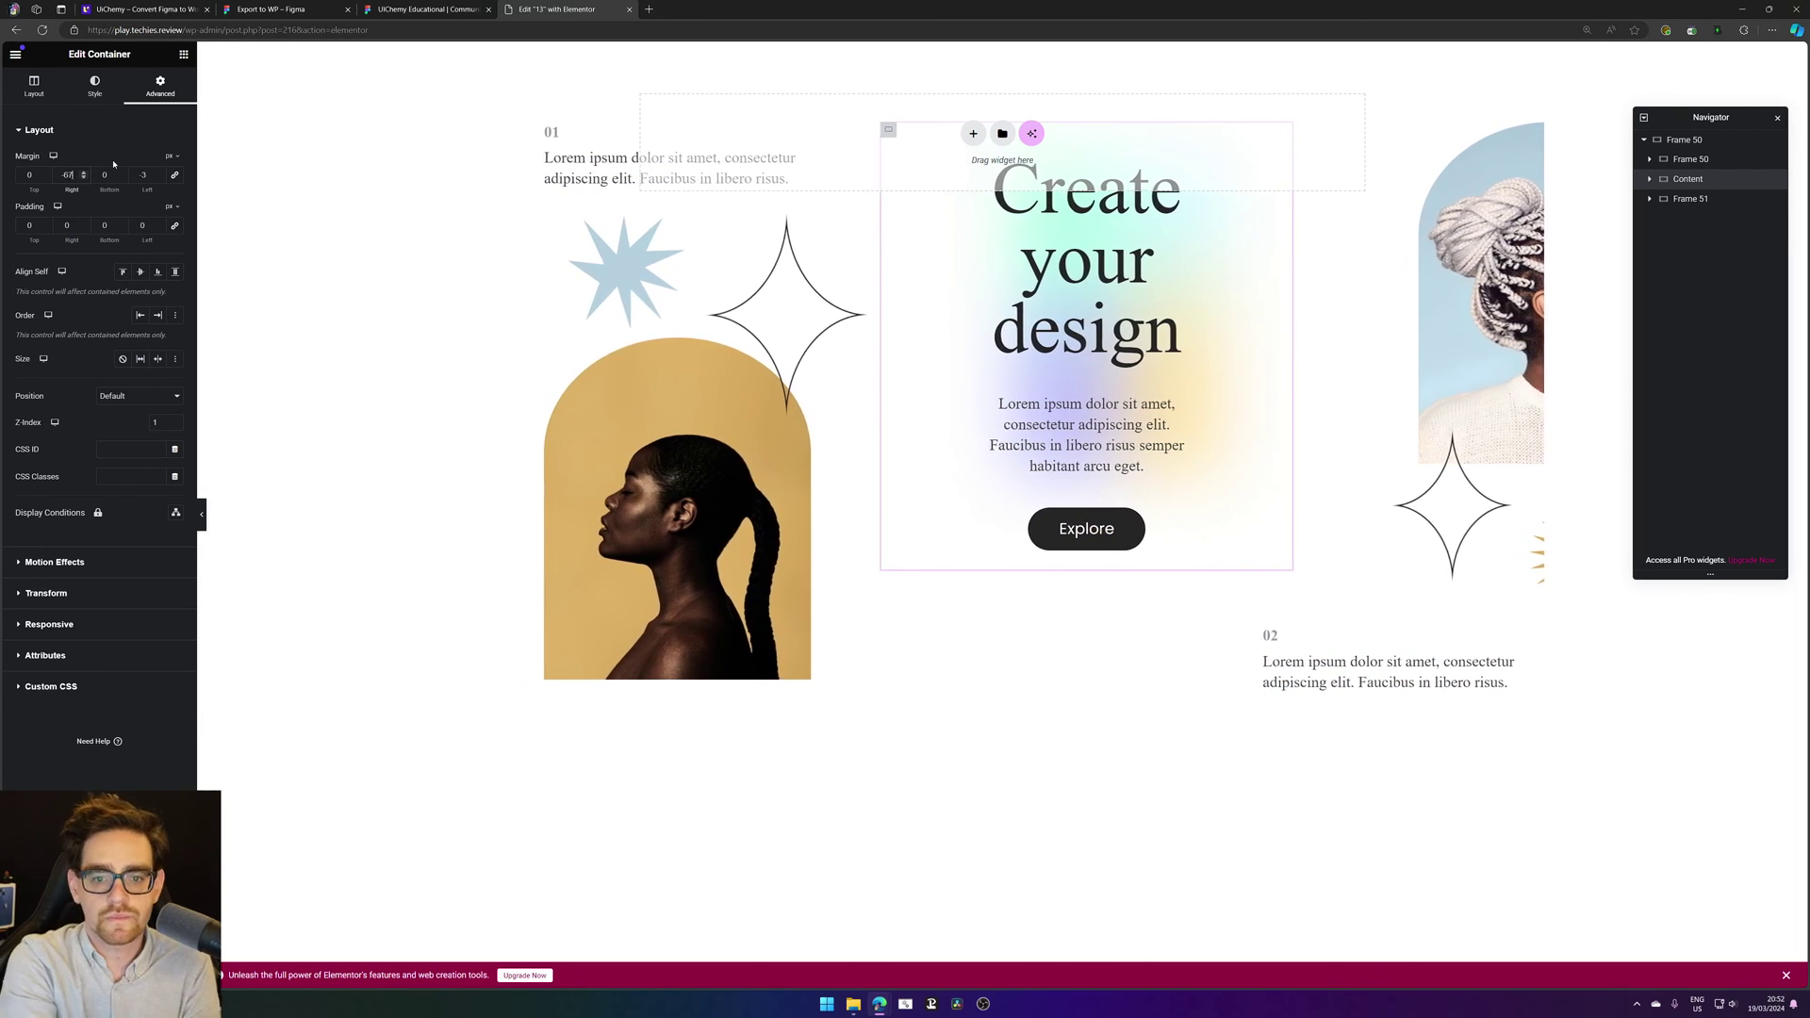
pyautogui.press('Down')
pyautogui.press('Down')
pyautogui.press('Down')
pyautogui.press('Down')
pyautogui.press('Down')
pyautogui.press('Down')
pyautogui.press('Down')
pyautogui.press('Down')
pyautogui.press('Down')
pyautogui.press('Down')
pyautogui.press('Down')
pyautogui.press('Down')
pyautogui.press('Down')
pyautogui.press('Down')
pyautogui.press('Down')
pyautogui.press('Down')
pyautogui.press('Down')
pyautogui.press('Down')
pyautogui.press('Down')
pyautogui.press('Down')
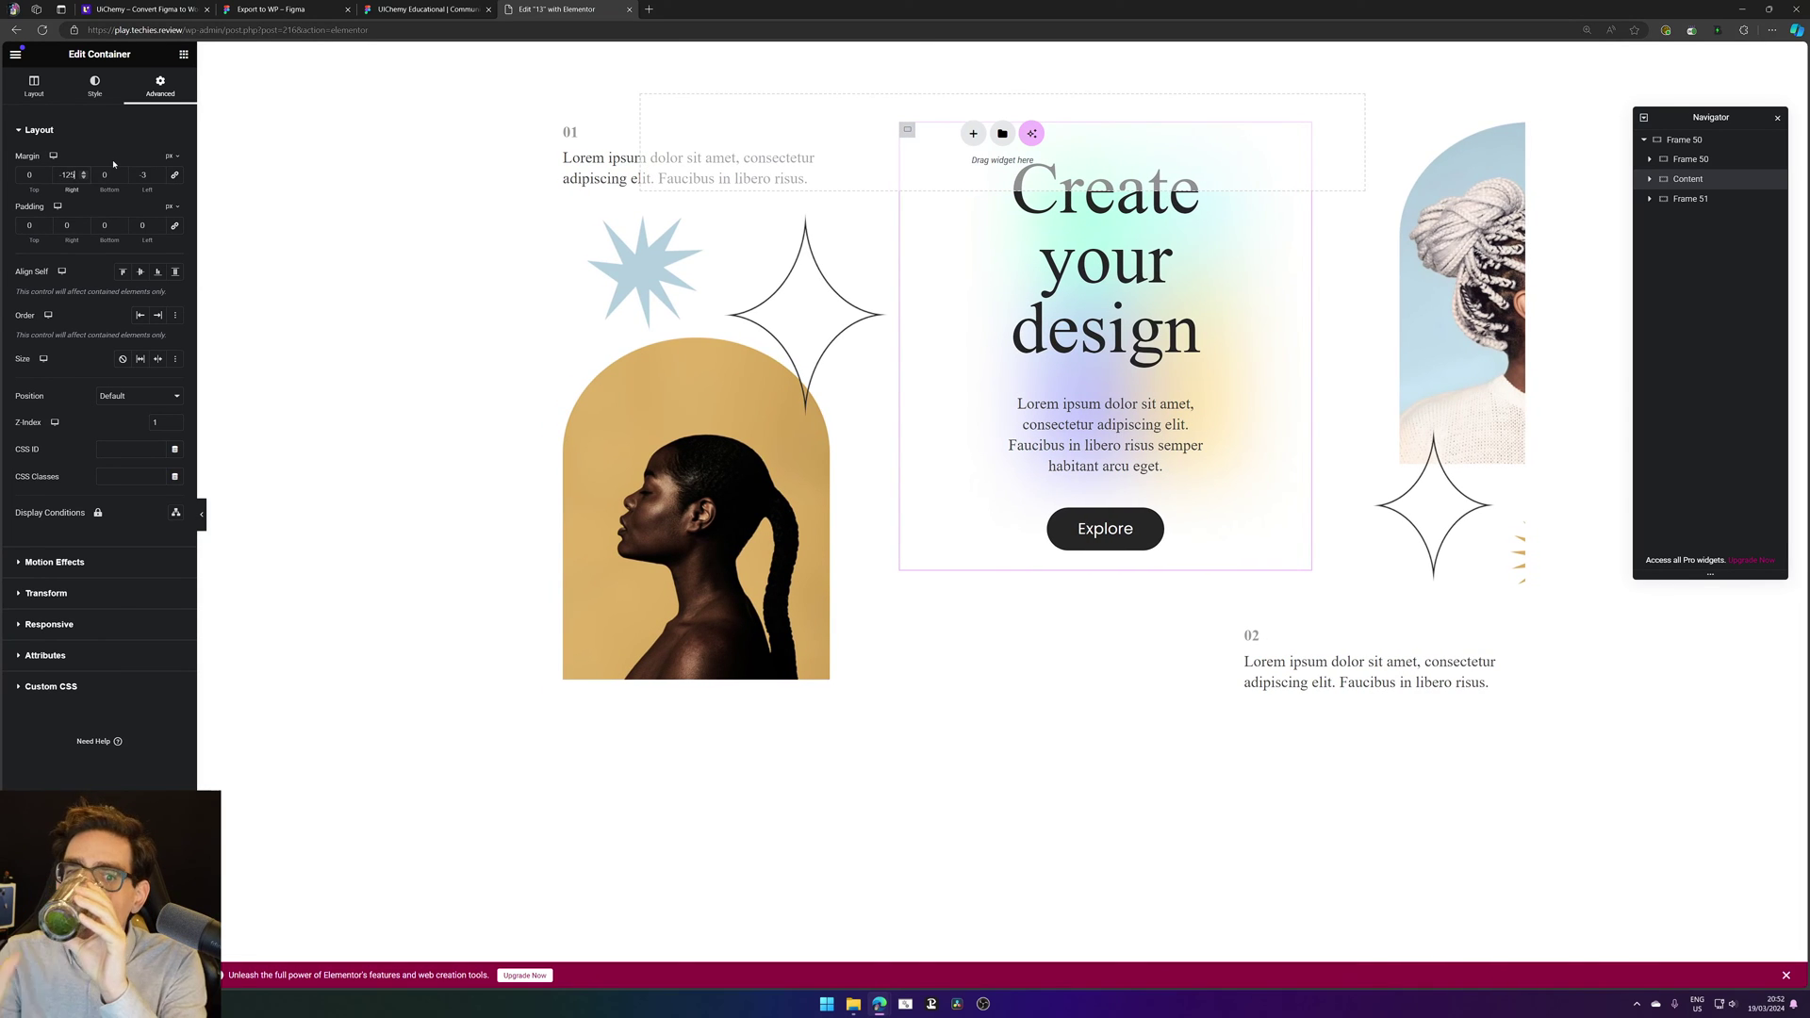
# Step: Match the Content container's left margin to the right one by setting it to -125 px
pyautogui.doubleClick(69, 176)
pyautogui.hotkey('ctrl', 'c')
pyautogui.doubleClick(142, 175)
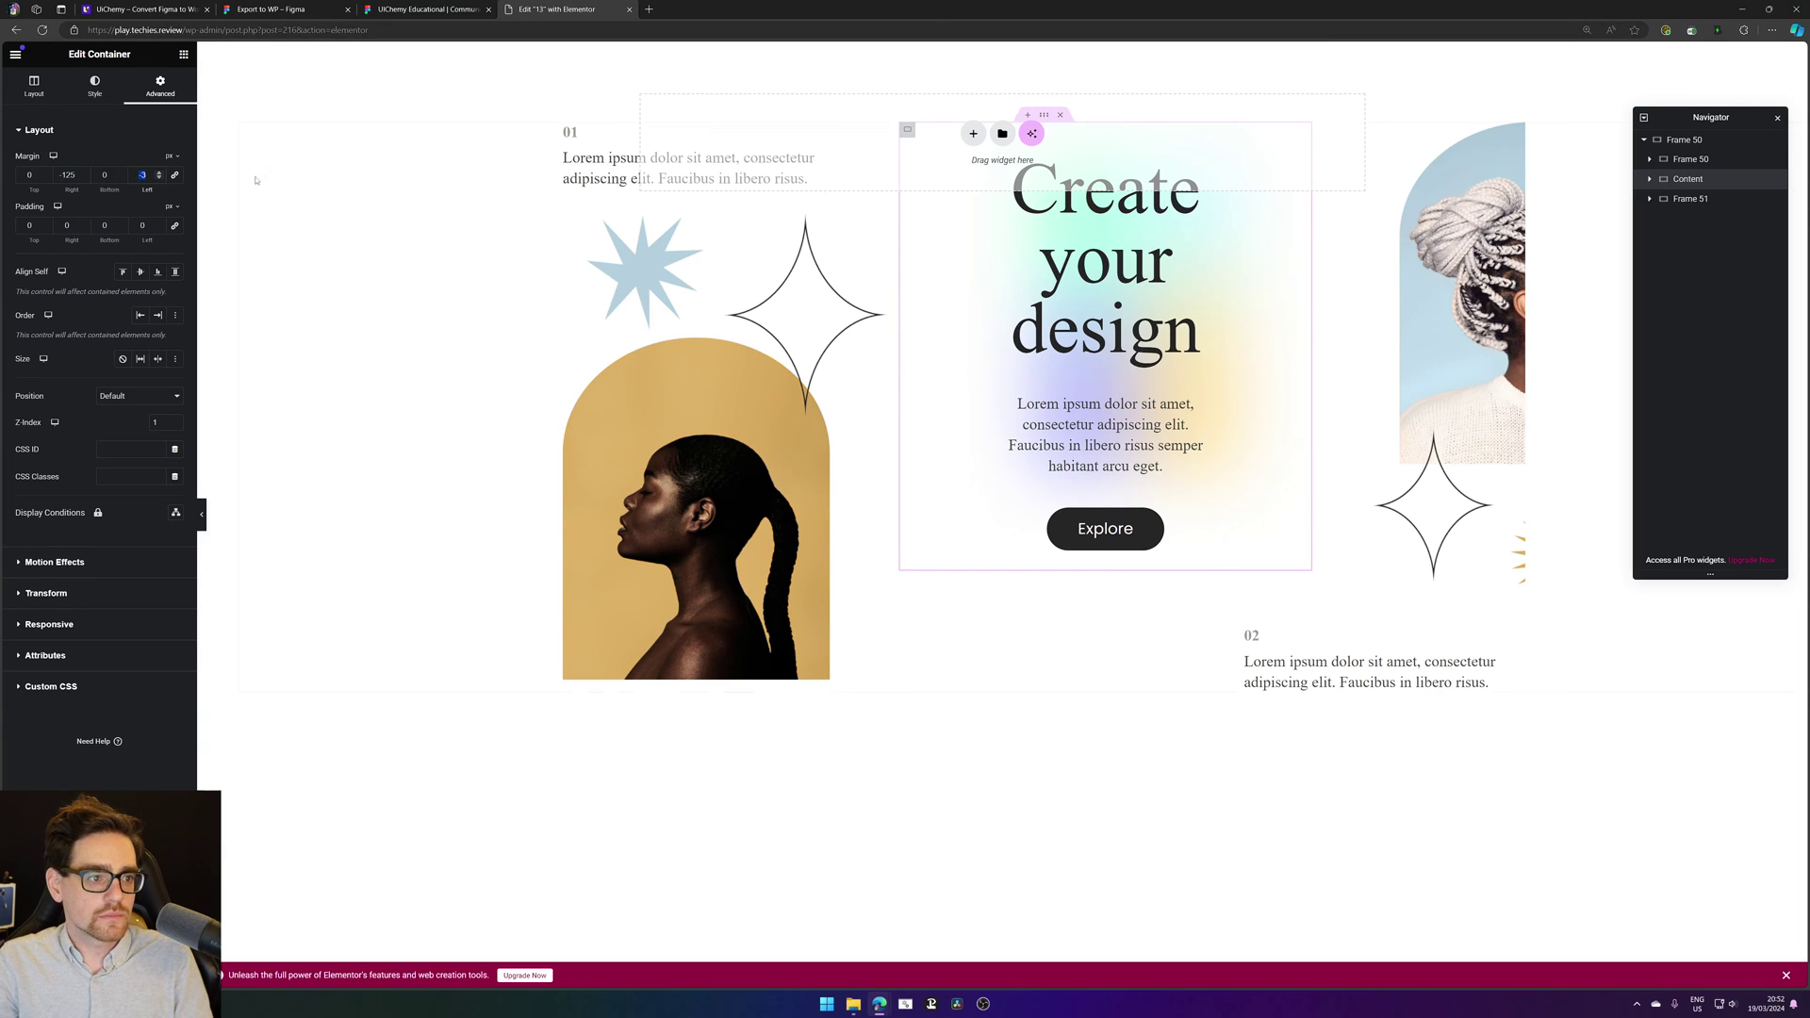
pyautogui.hotkey('ctrl', 'v')
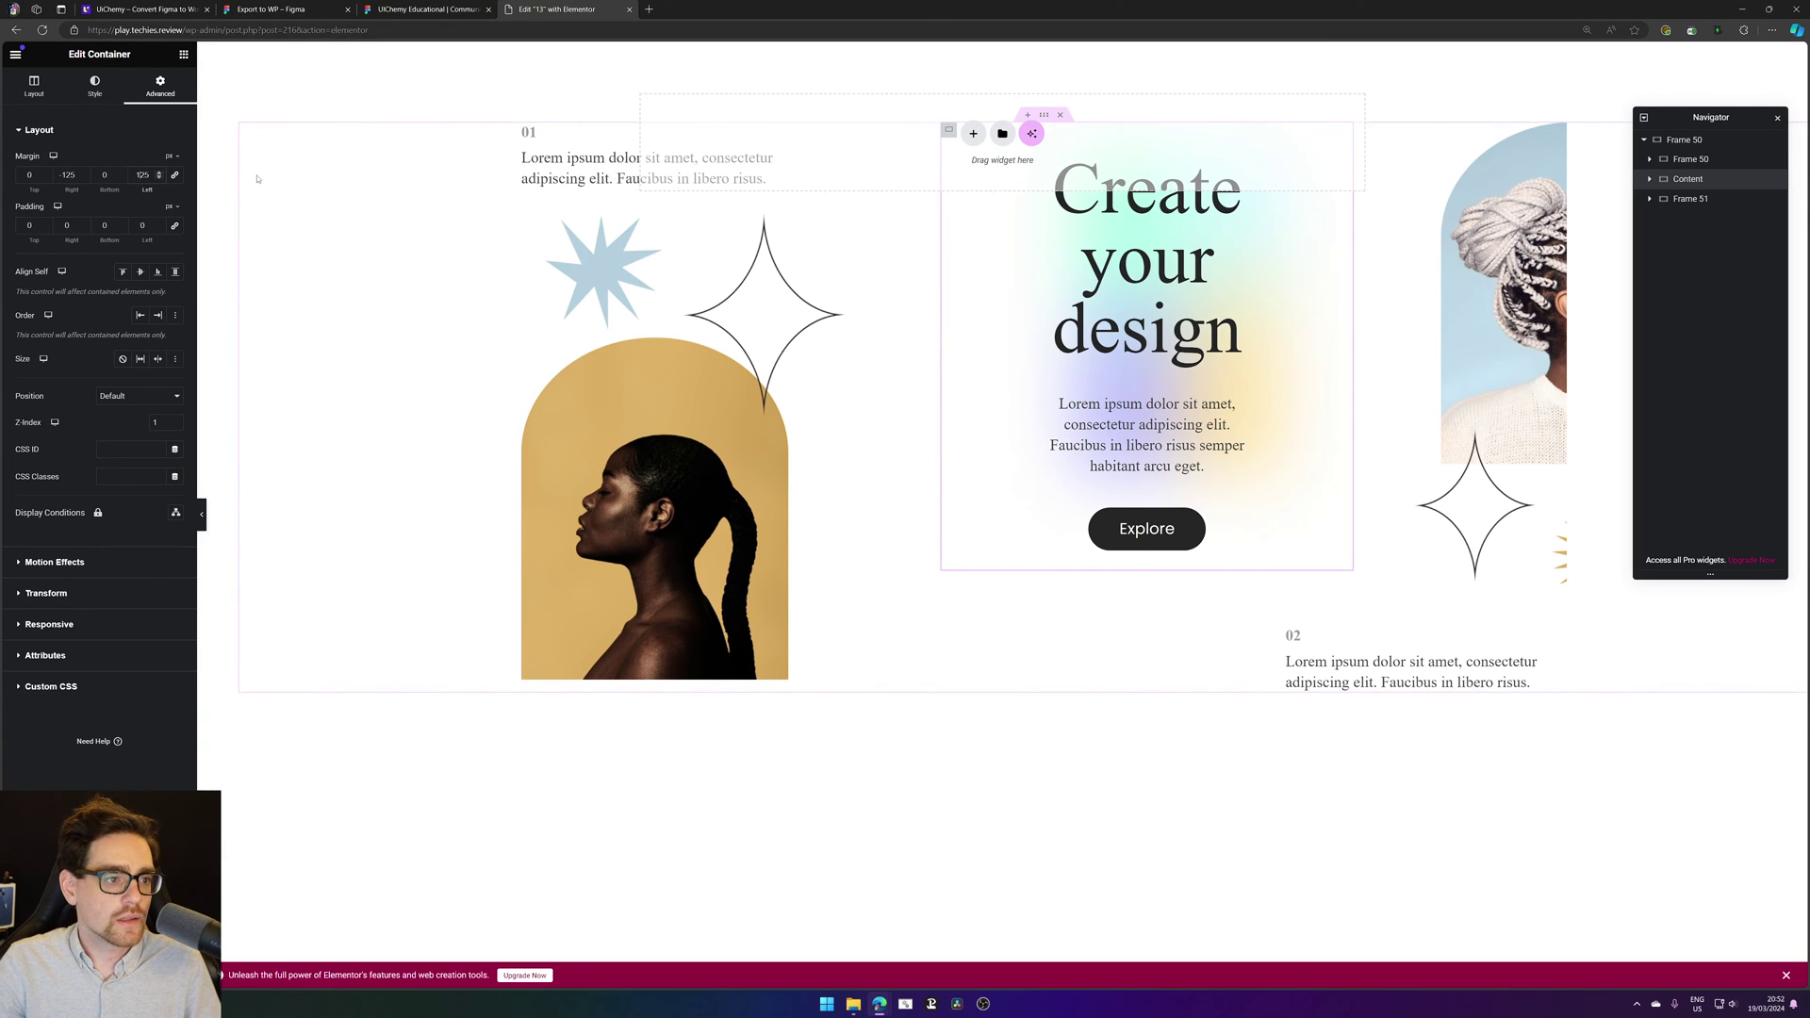
pyautogui.write('-1')
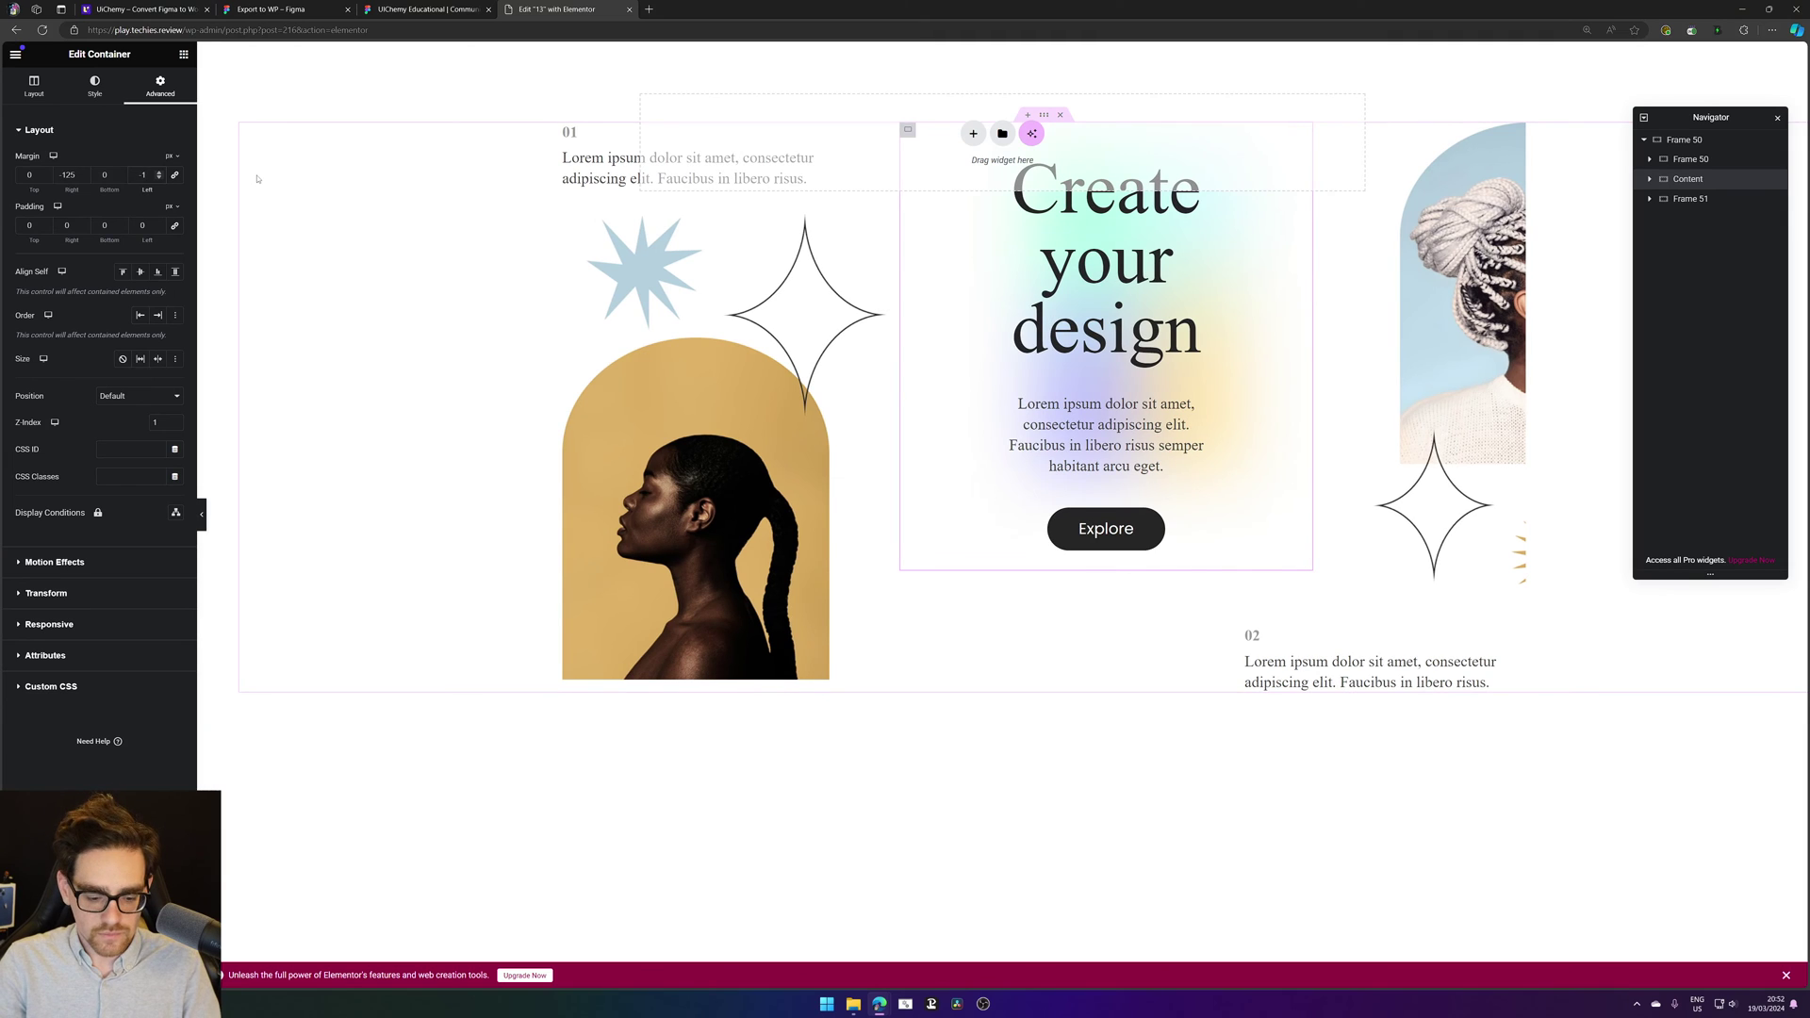
pyautogui.write('25')
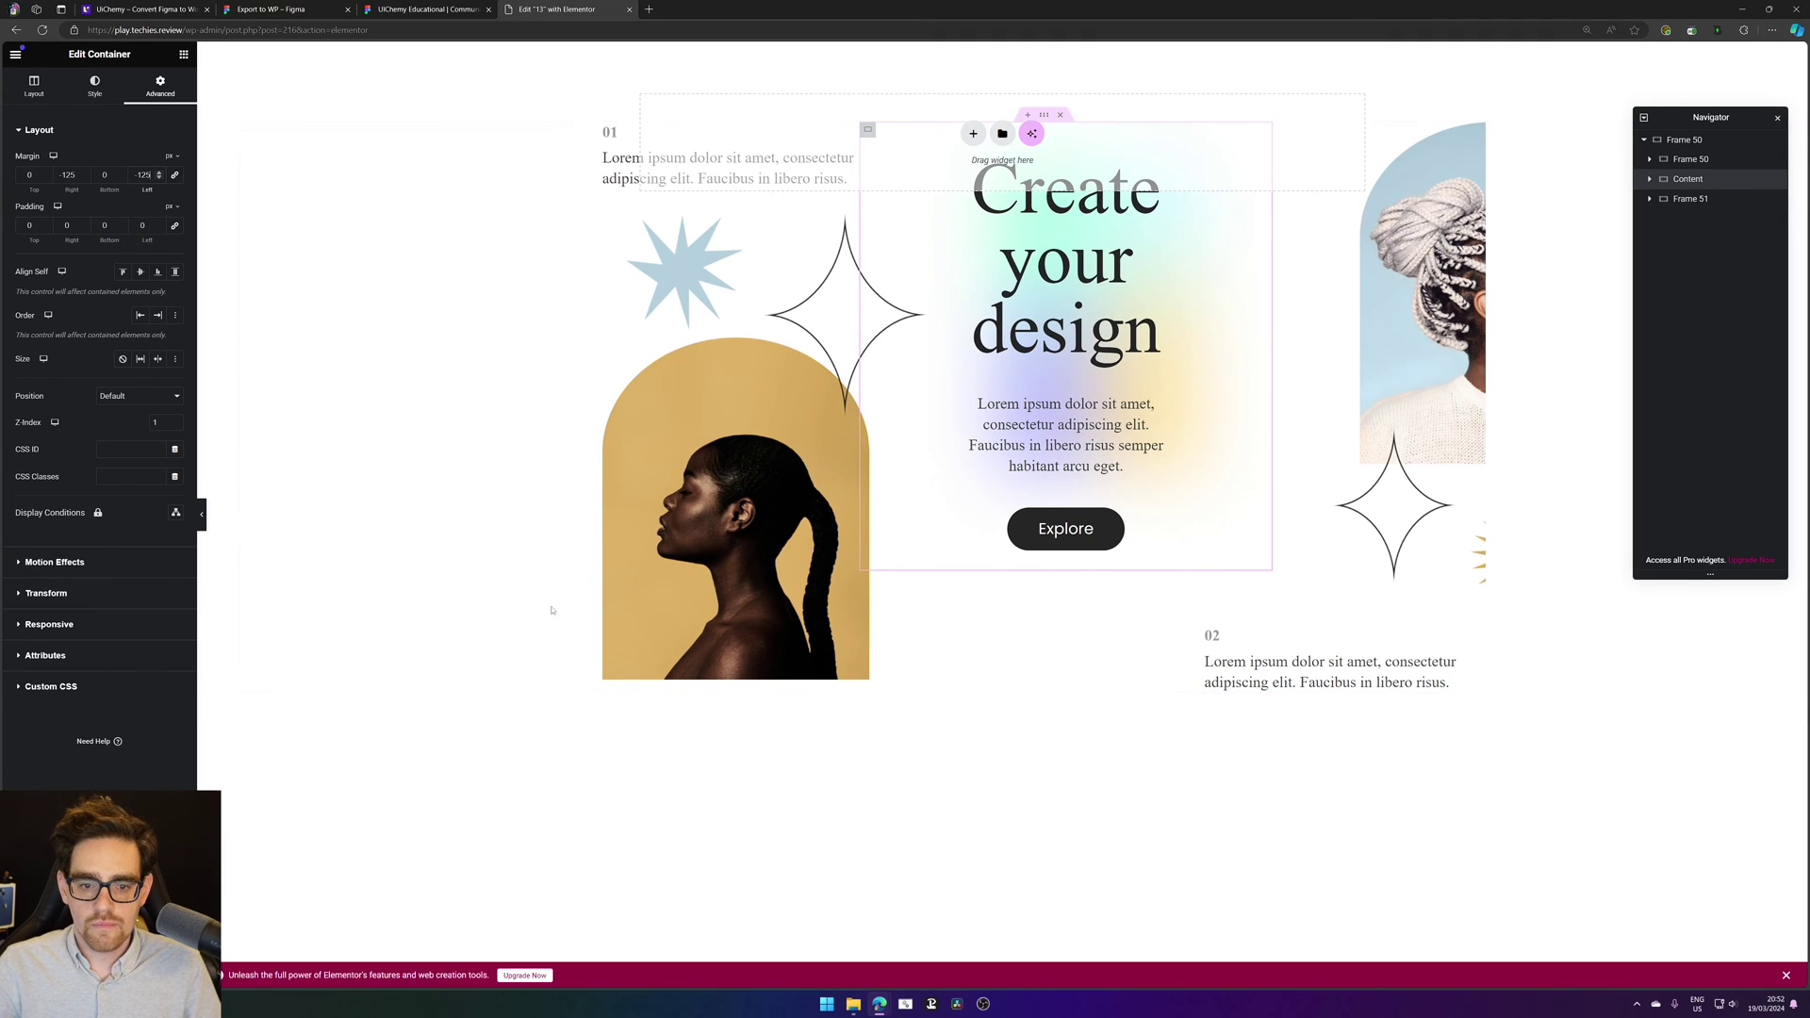
# Step: Examine how the Group 49 and Group 48 images were exported to the media library, without replacing the current image
pyautogui.click(933, 719)
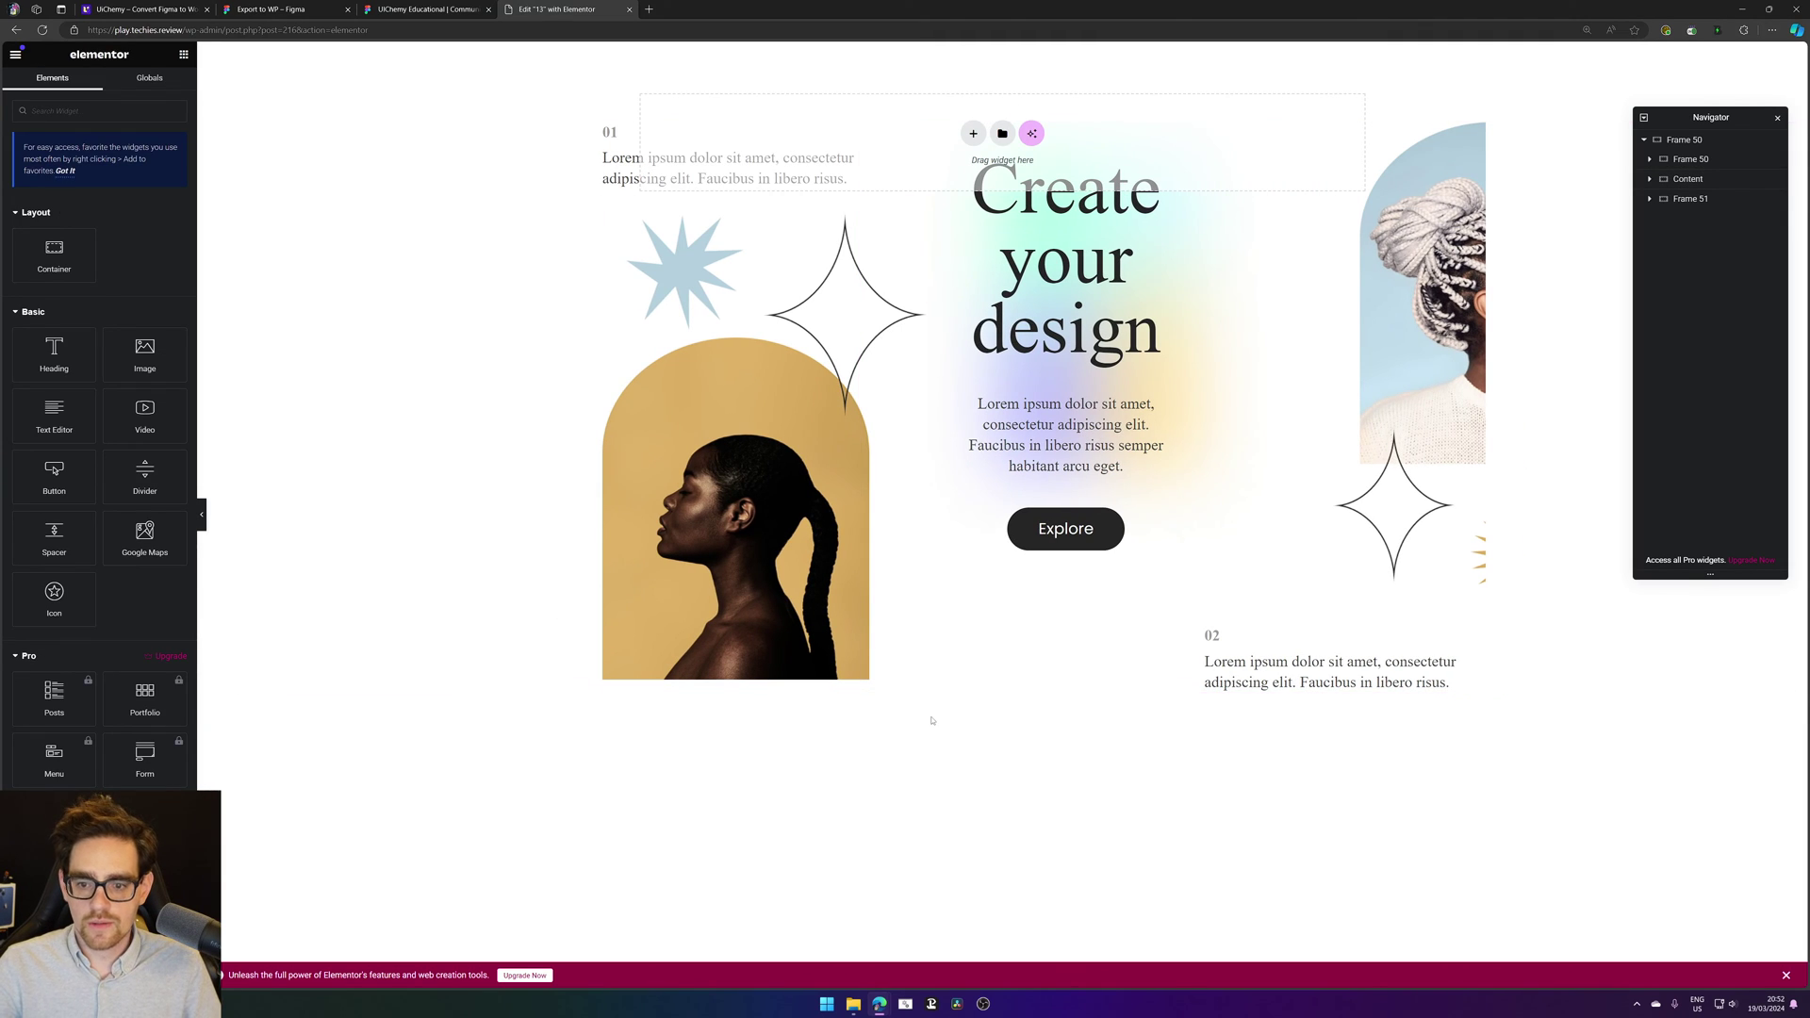
pyautogui.click(1406, 342)
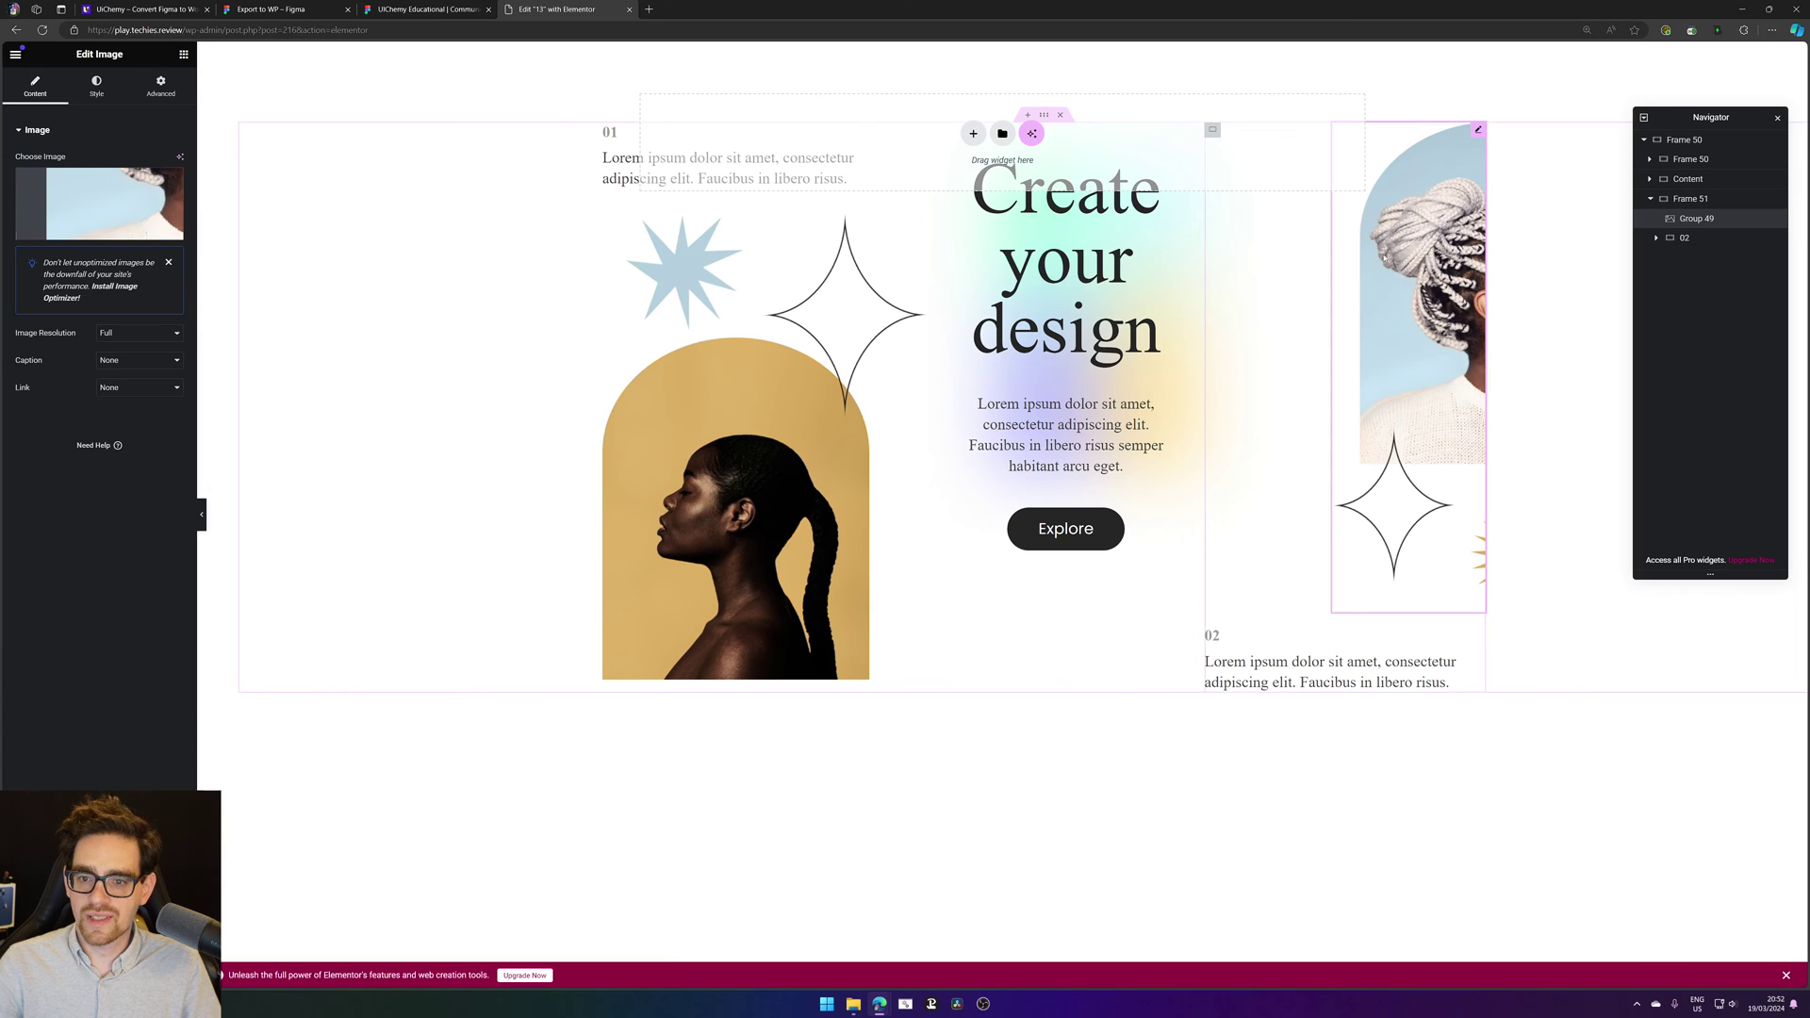
pyautogui.click(98, 177)
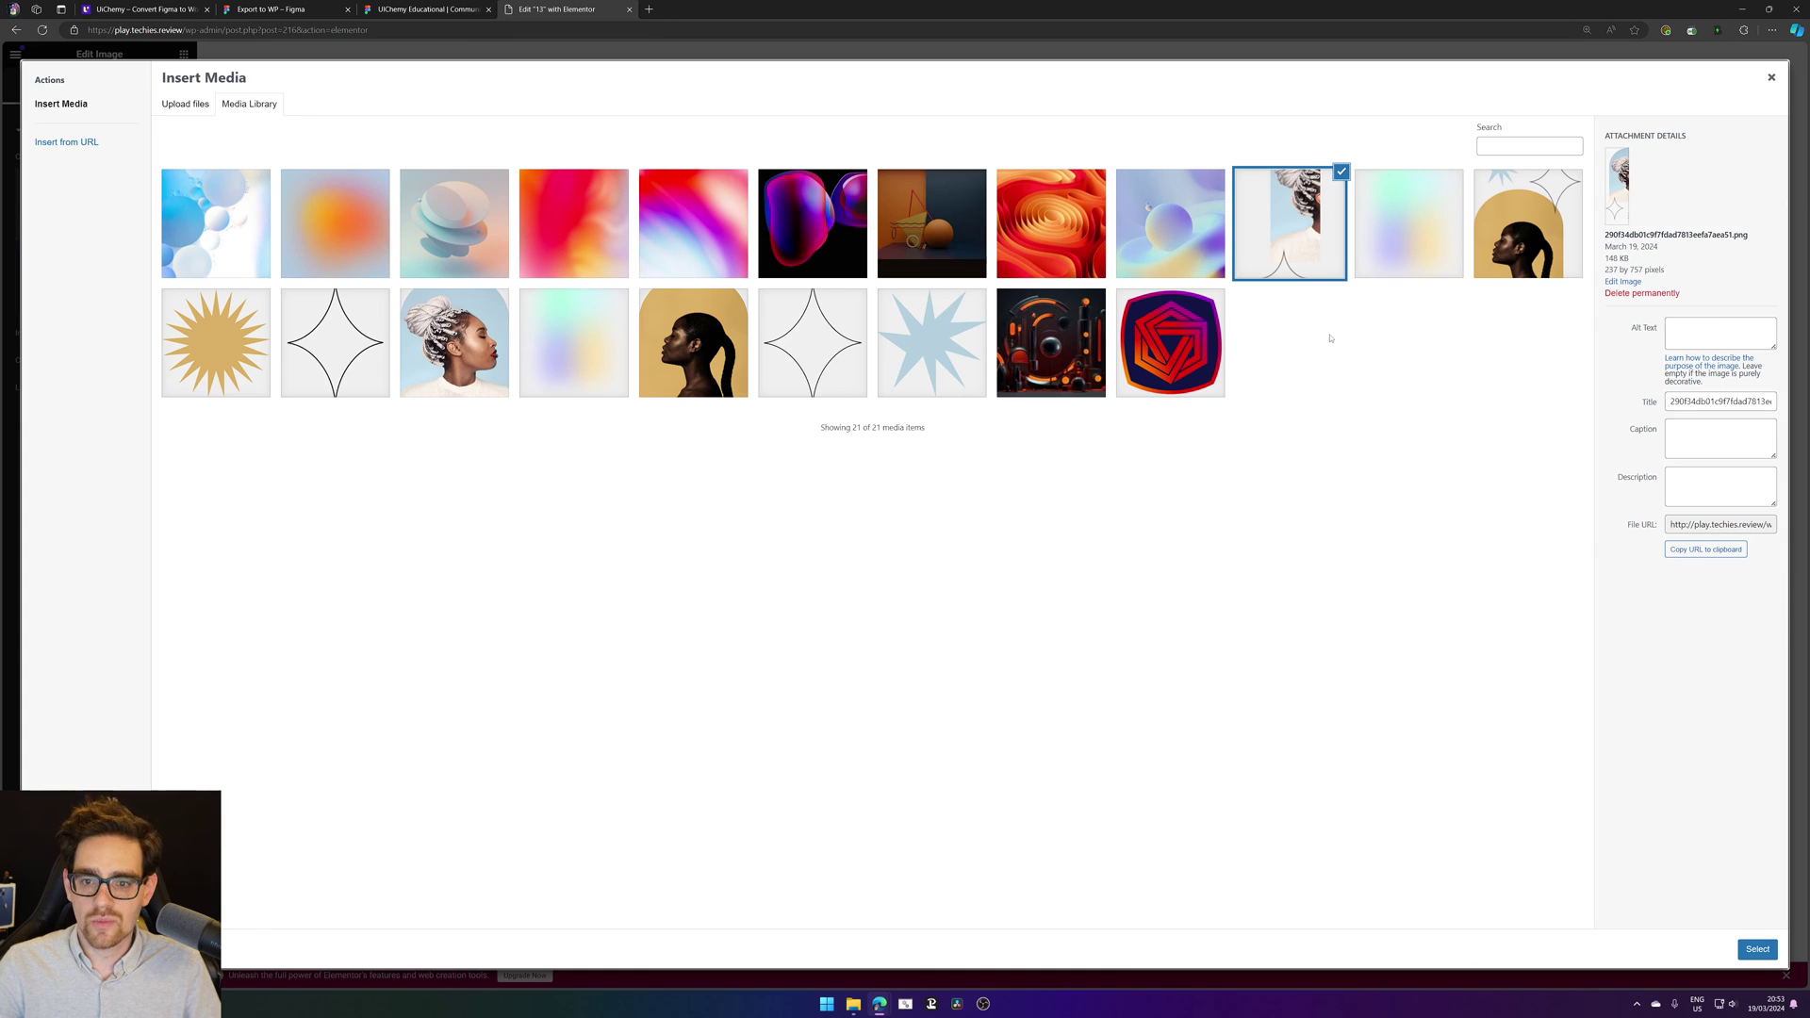
pyautogui.click(1545, 242)
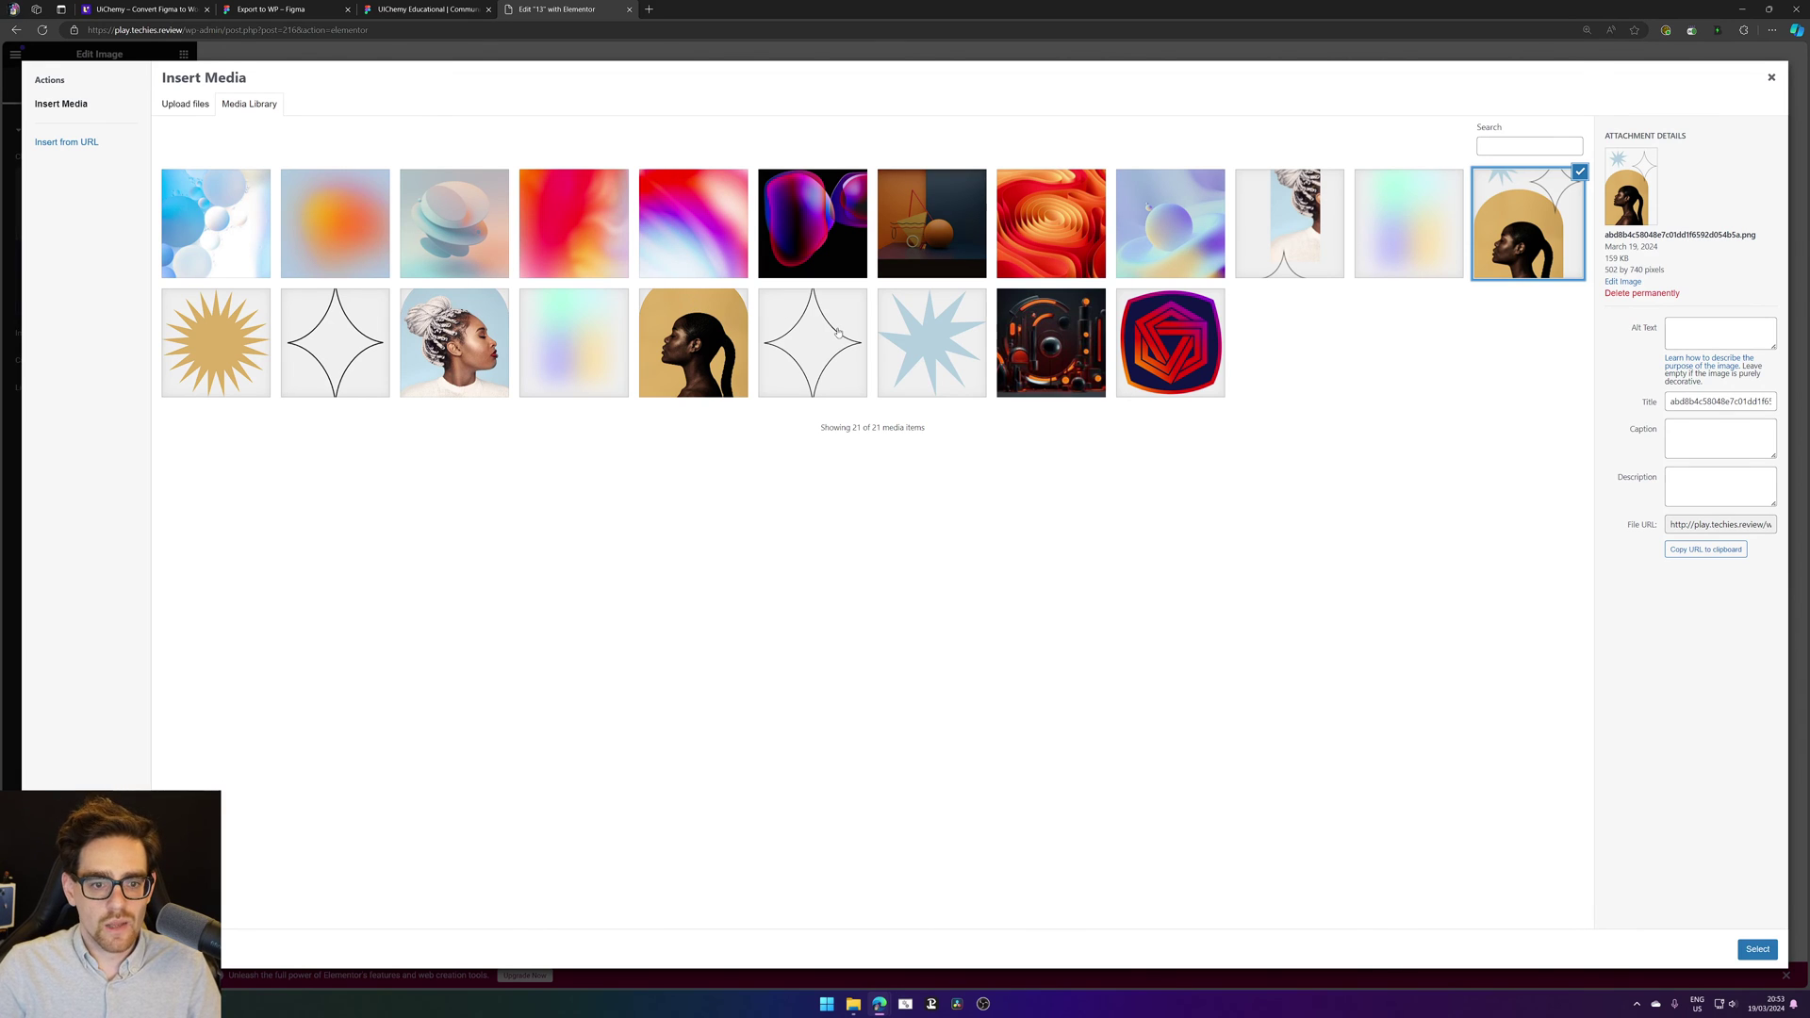
pyautogui.click(1771, 80)
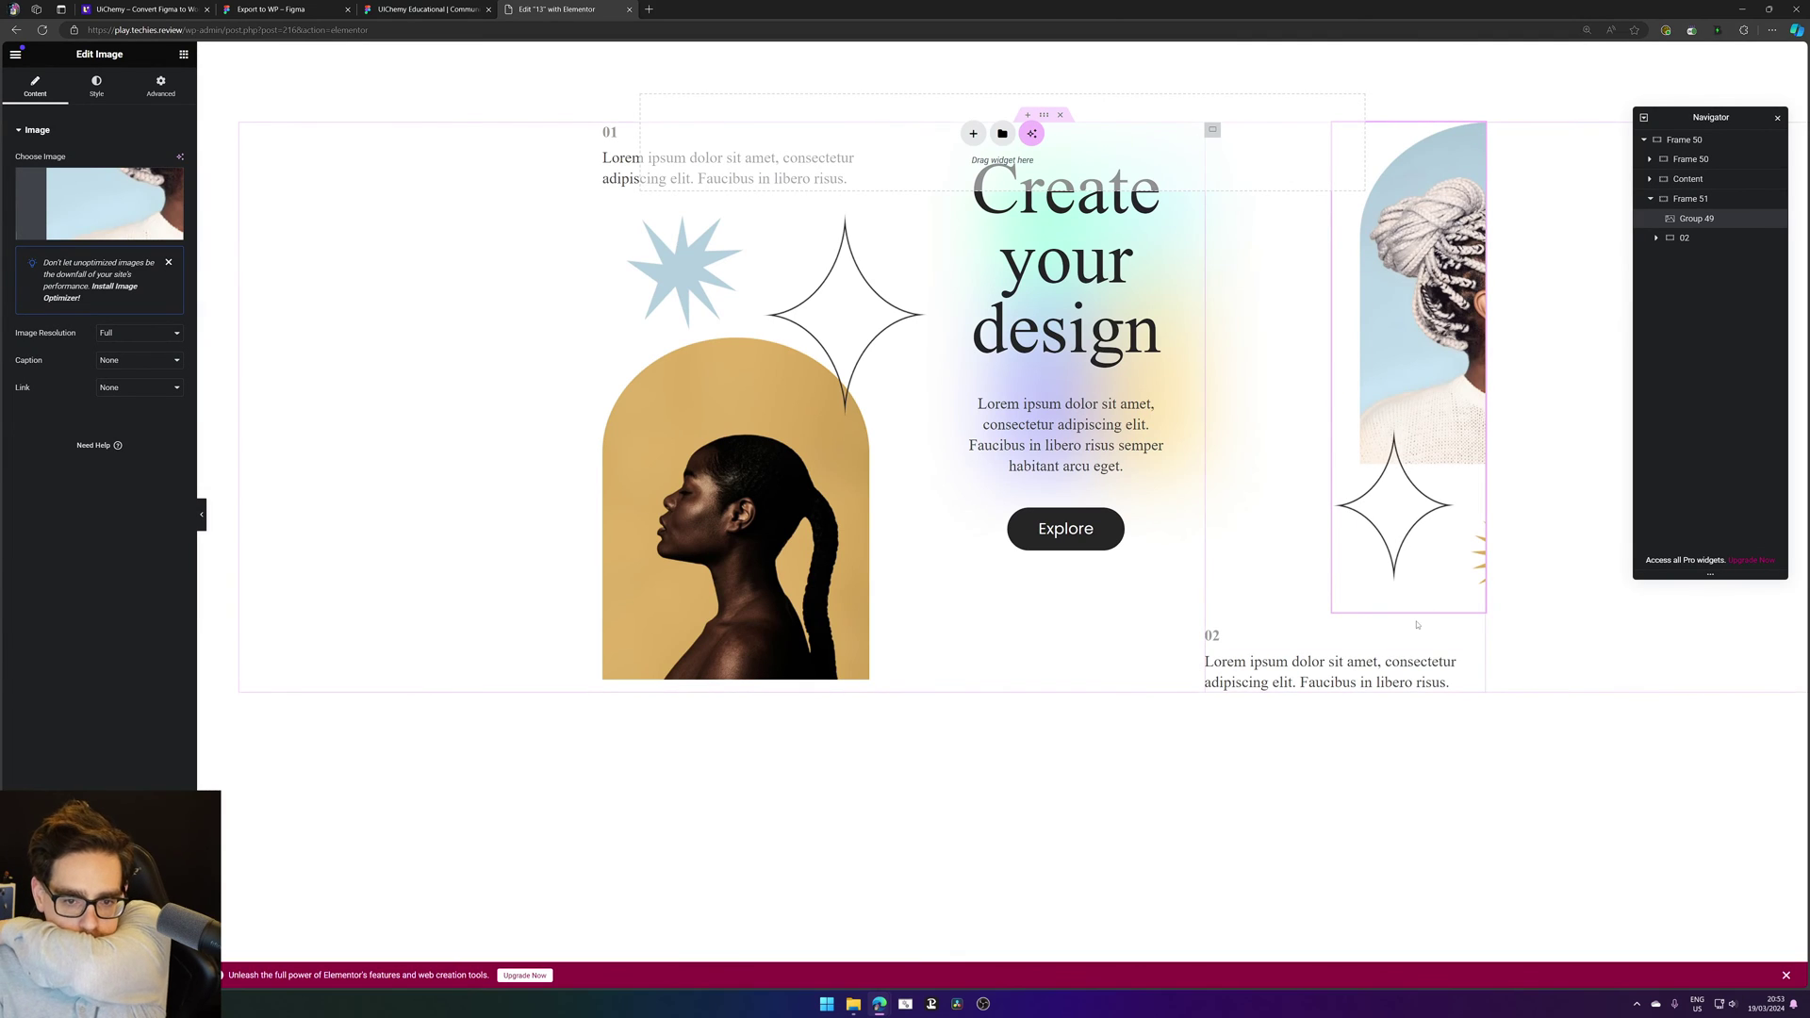
# Step: Inspect the 02 heading, the Group 48 image and the paragraph under 01, moving the Navigator clear of Frame 51's edge
pyautogui.click(1244, 636)
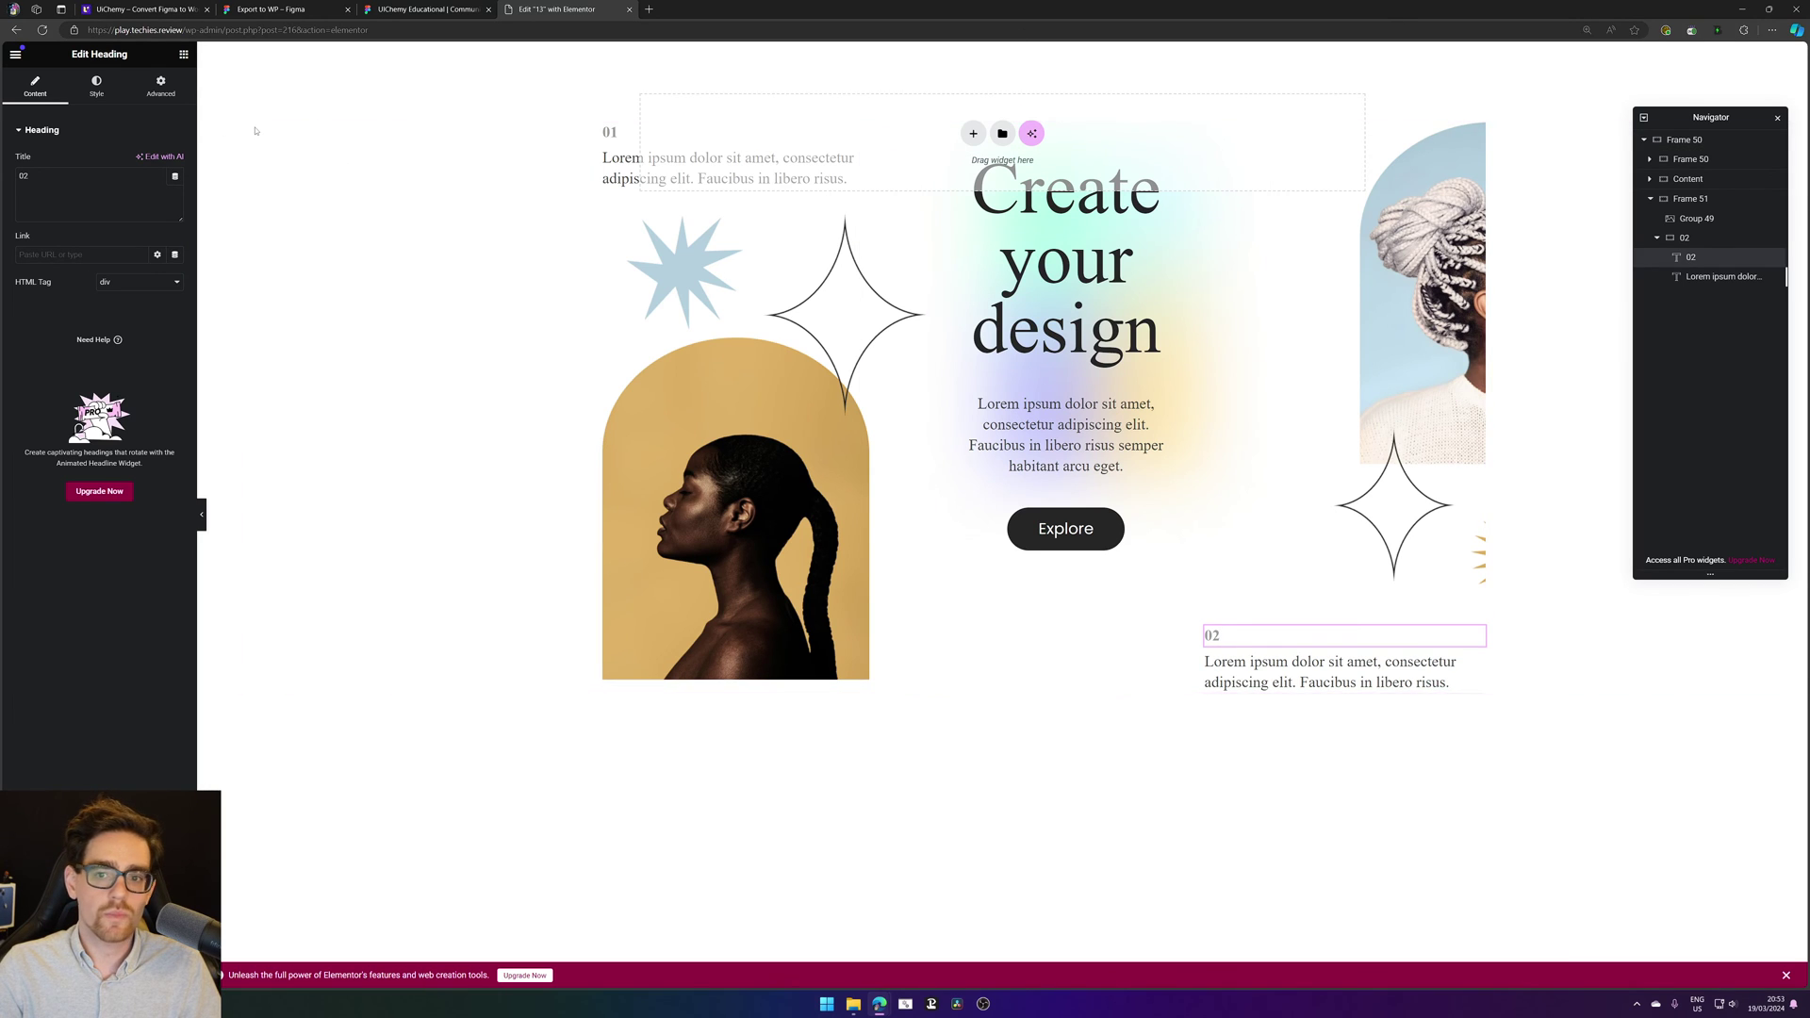
pyautogui.moveTo(1726, 122); pyautogui.dragTo(1290, 400)
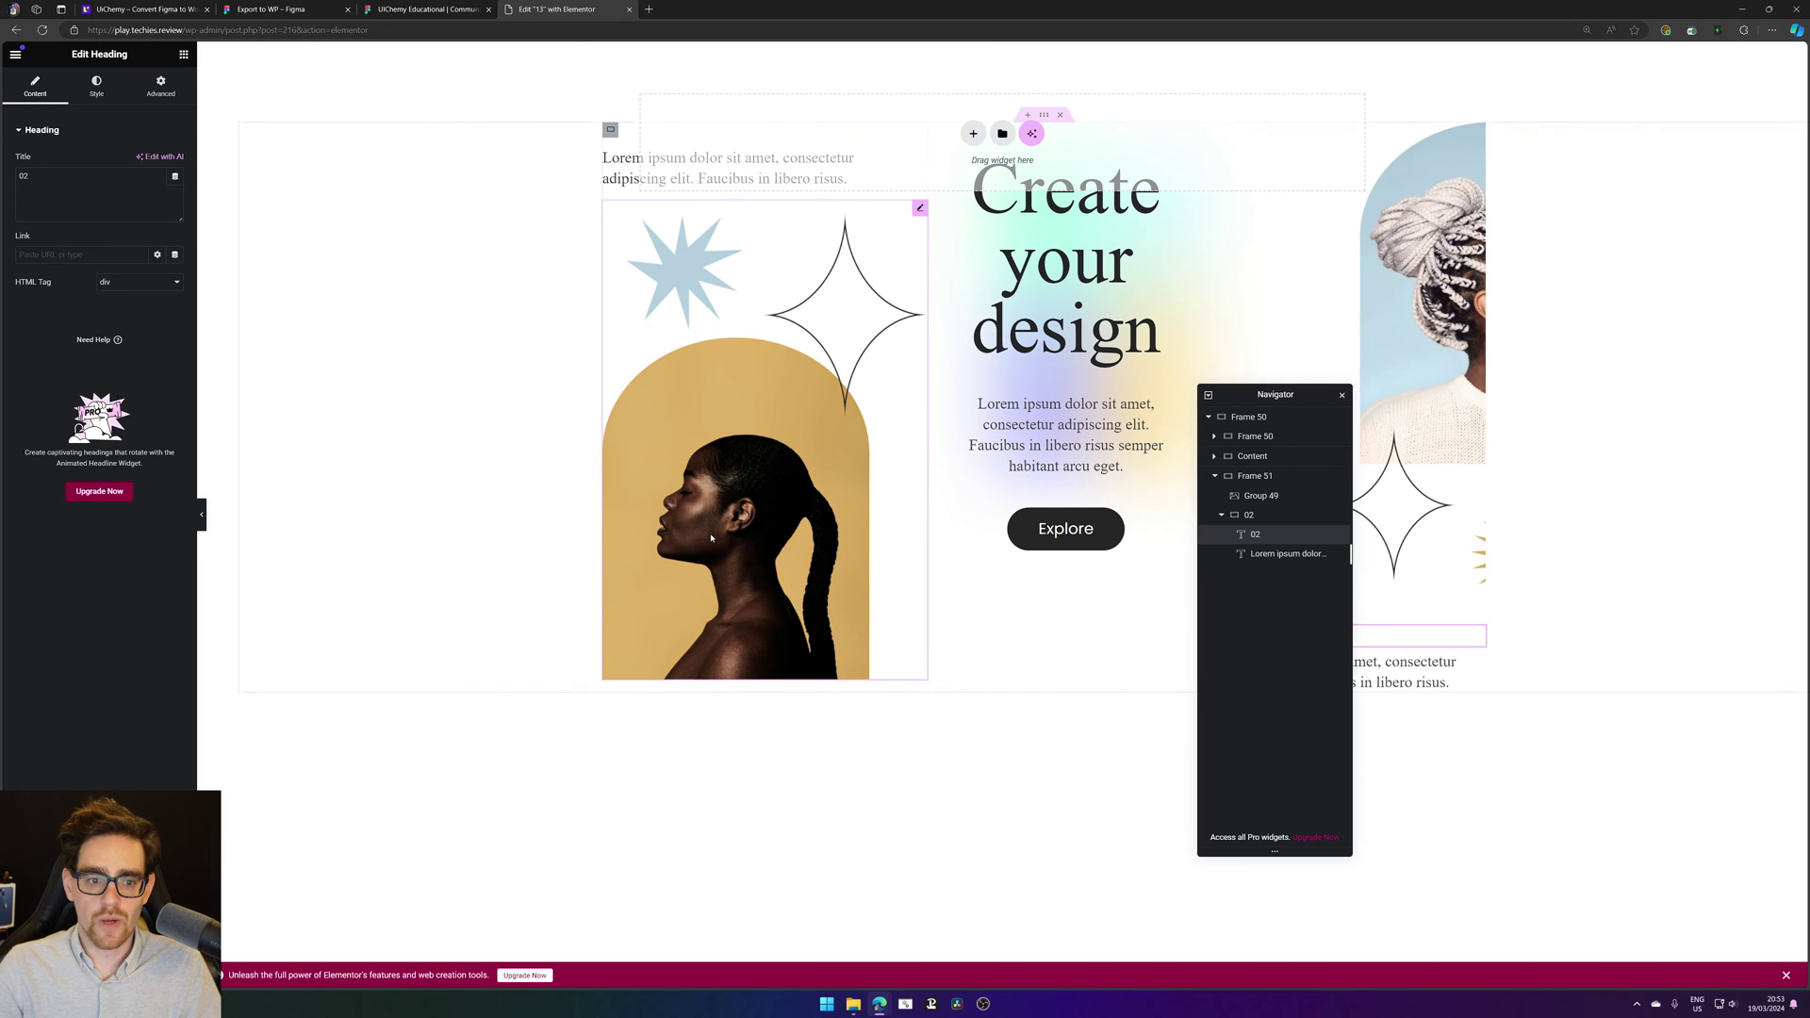
pyautogui.click(921, 204)
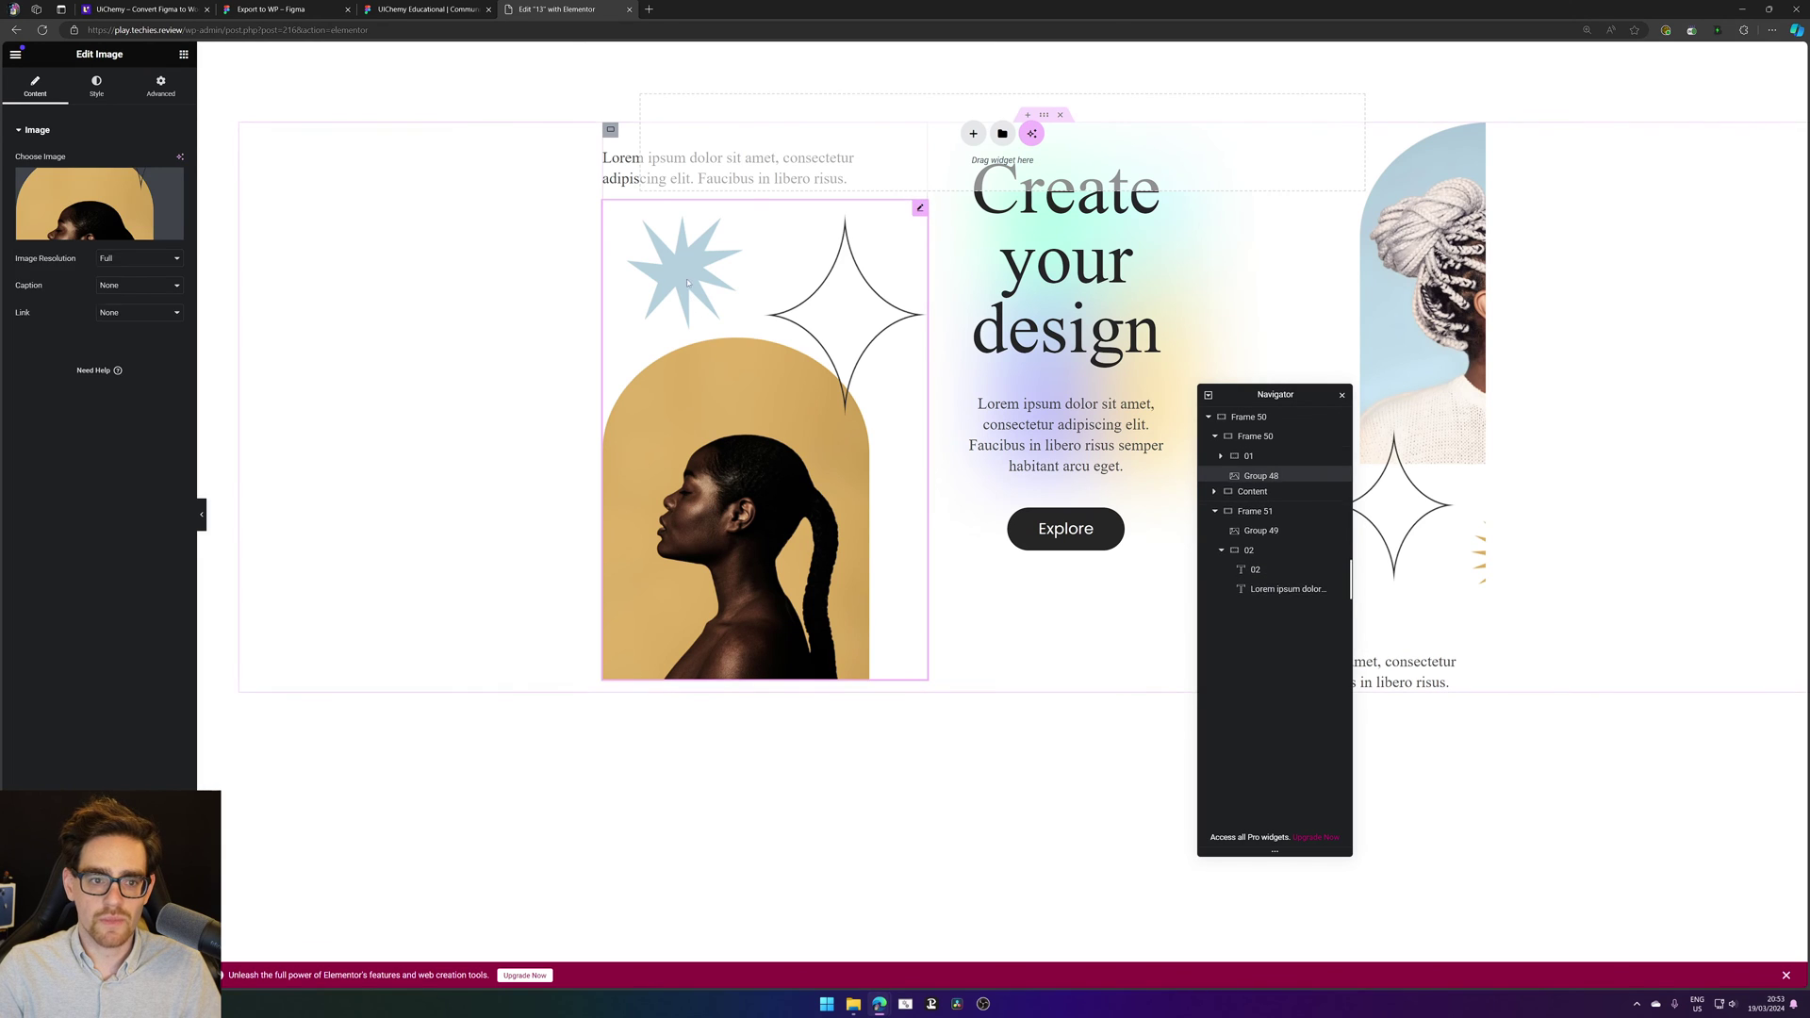
pyautogui.click(624, 163)
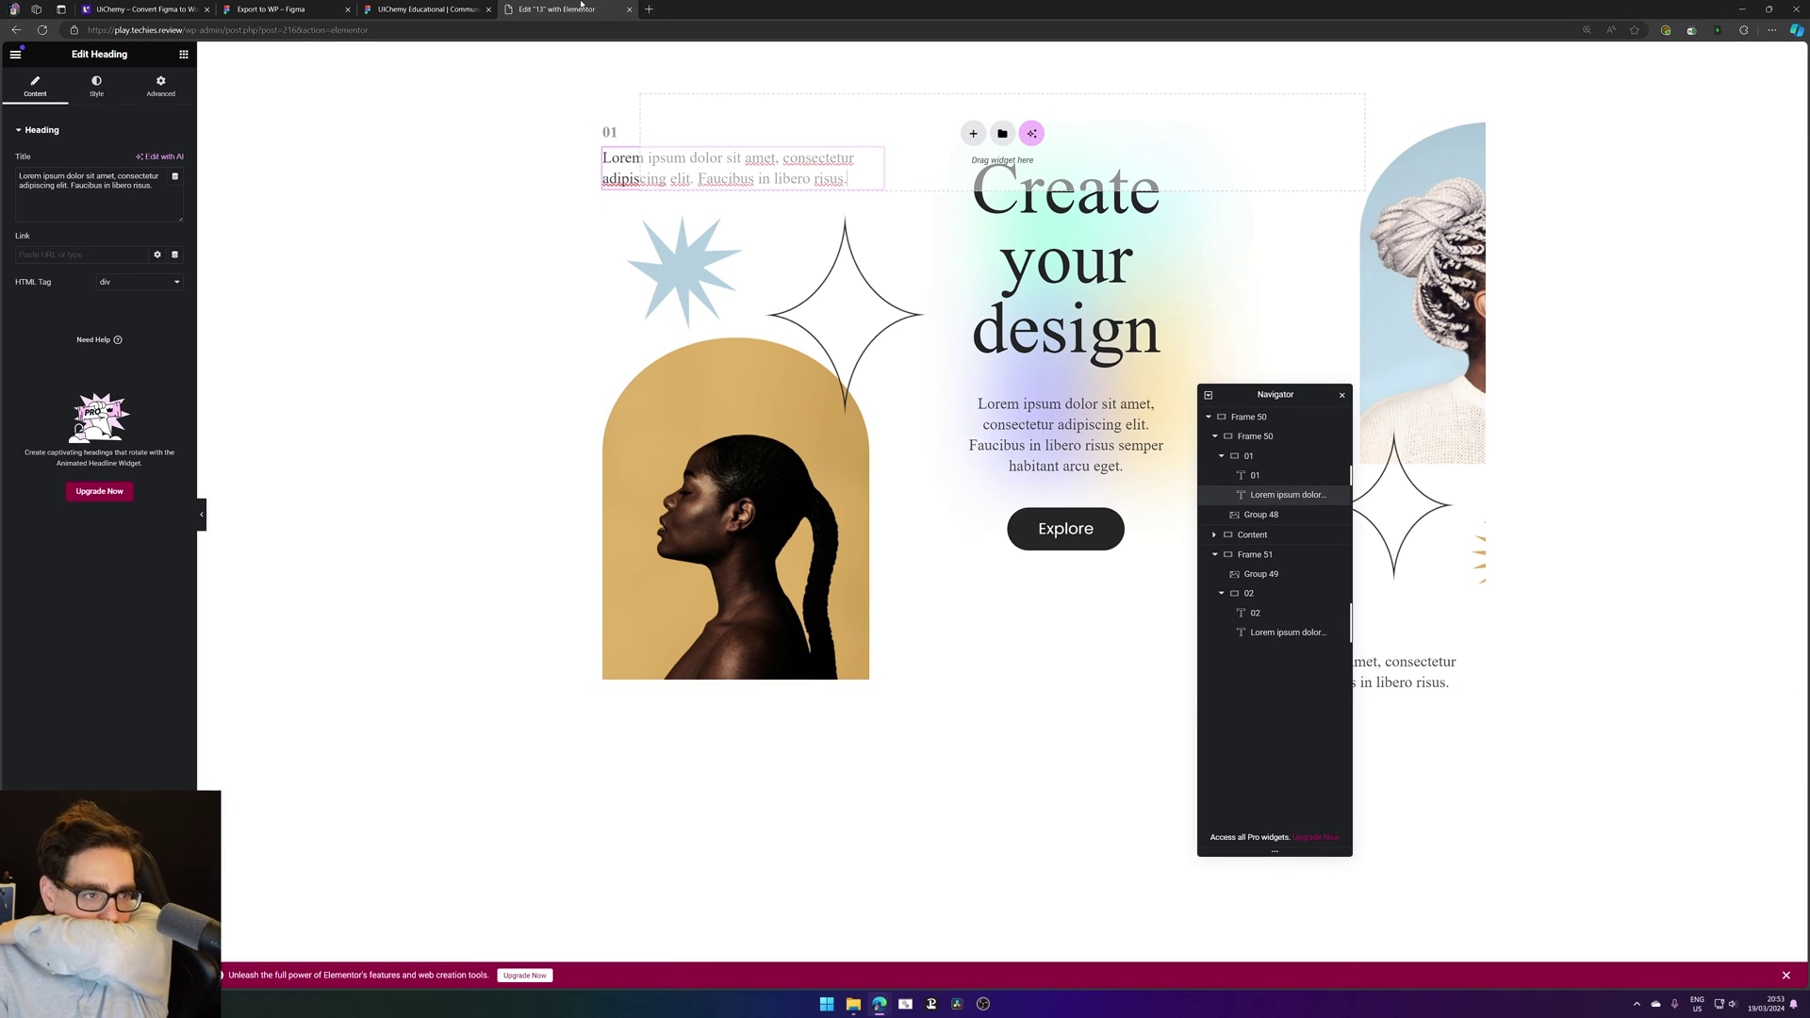
# Step: Close the UiChemy website, Export to WP Figma file and UiChemy Educational community browser tabs
pyautogui.click(522, 32)
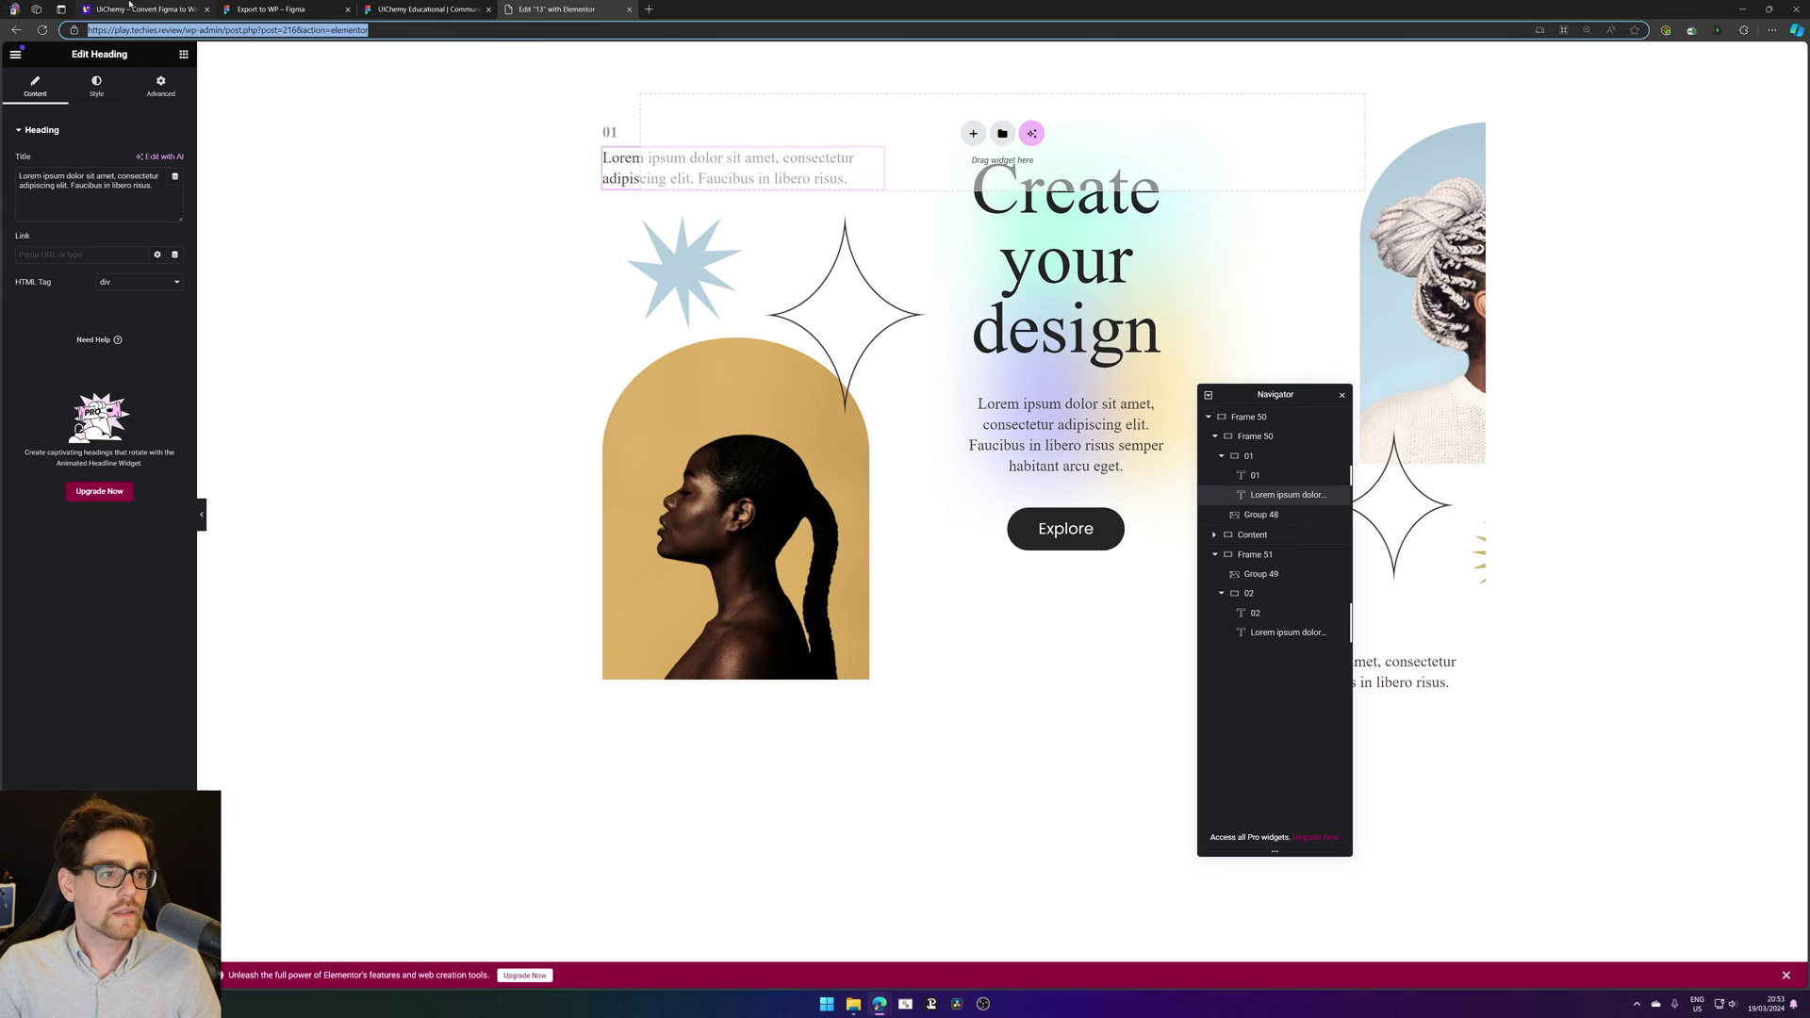
pyautogui.middleClick(129, 4)
pyautogui.middleClick(130, 5)
pyautogui.middleClick(130, 4)
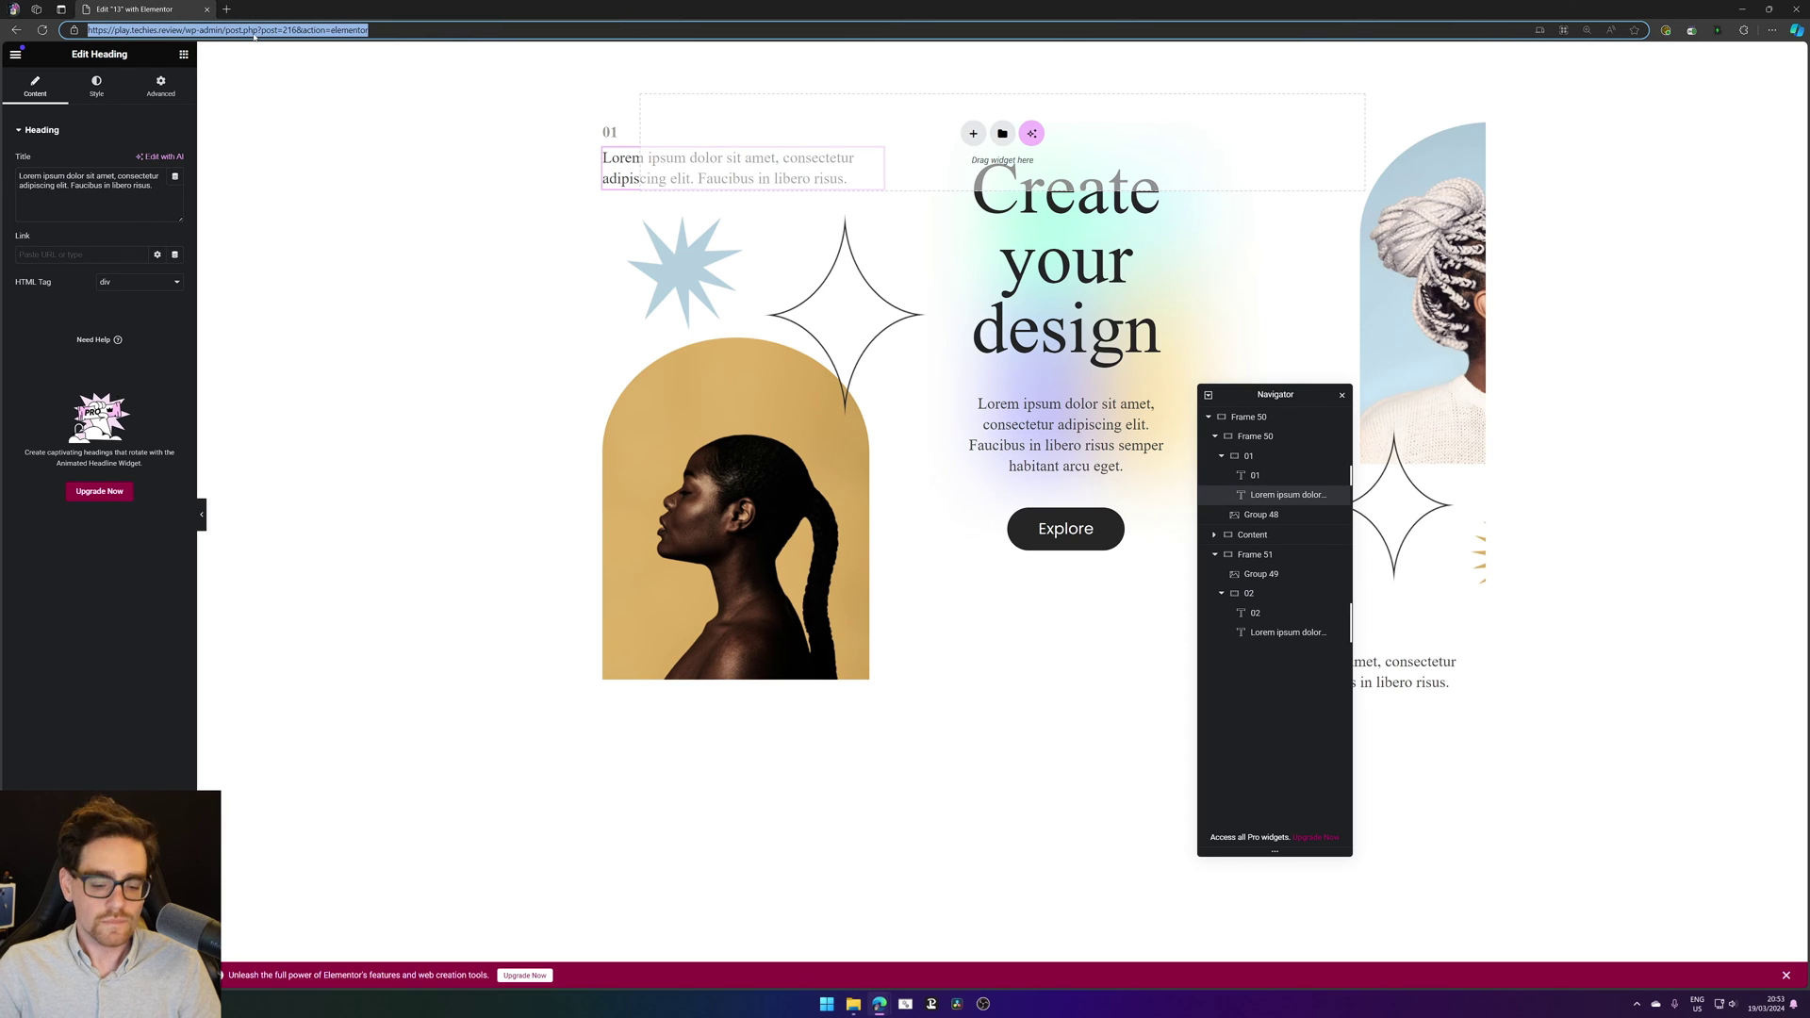
# Step: Leave the Elementor editor without saving and open the Style Guide home page at style.techies.review
pyautogui.write('style')
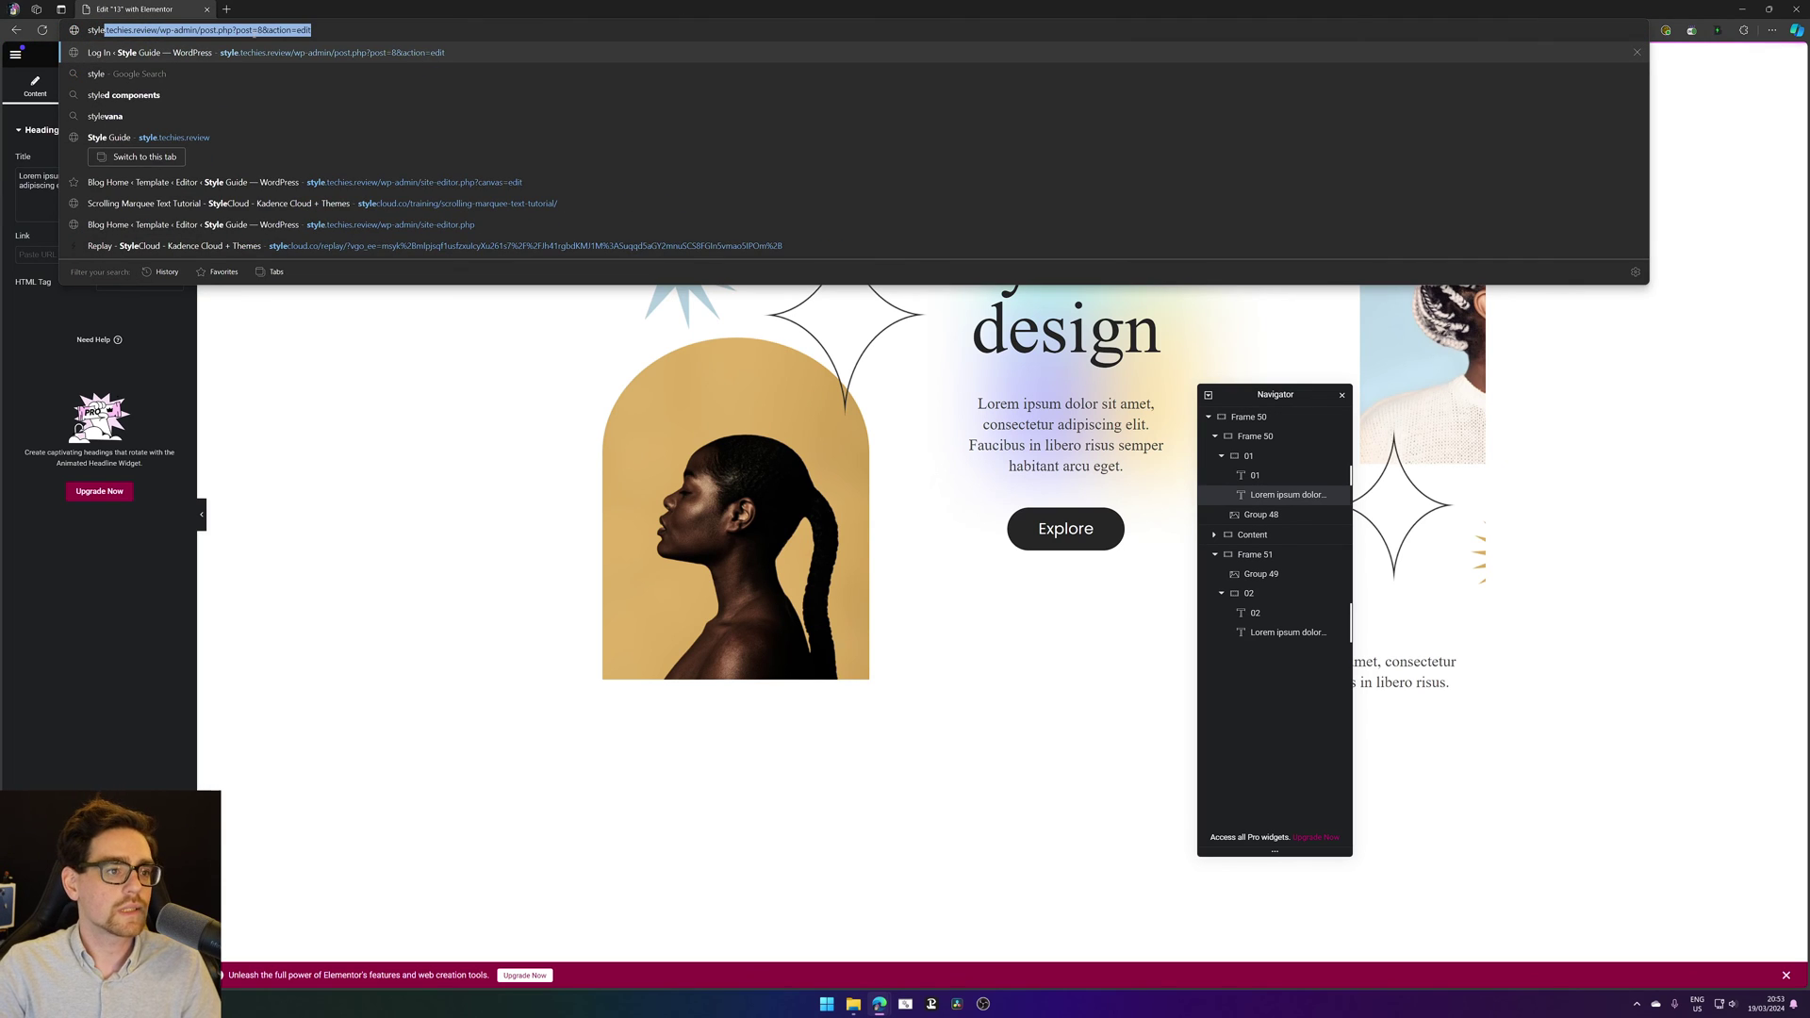
pyautogui.press('Down')
pyautogui.press('Down')
pyautogui.press('Down')
pyautogui.press('Down')
pyautogui.press('Down')
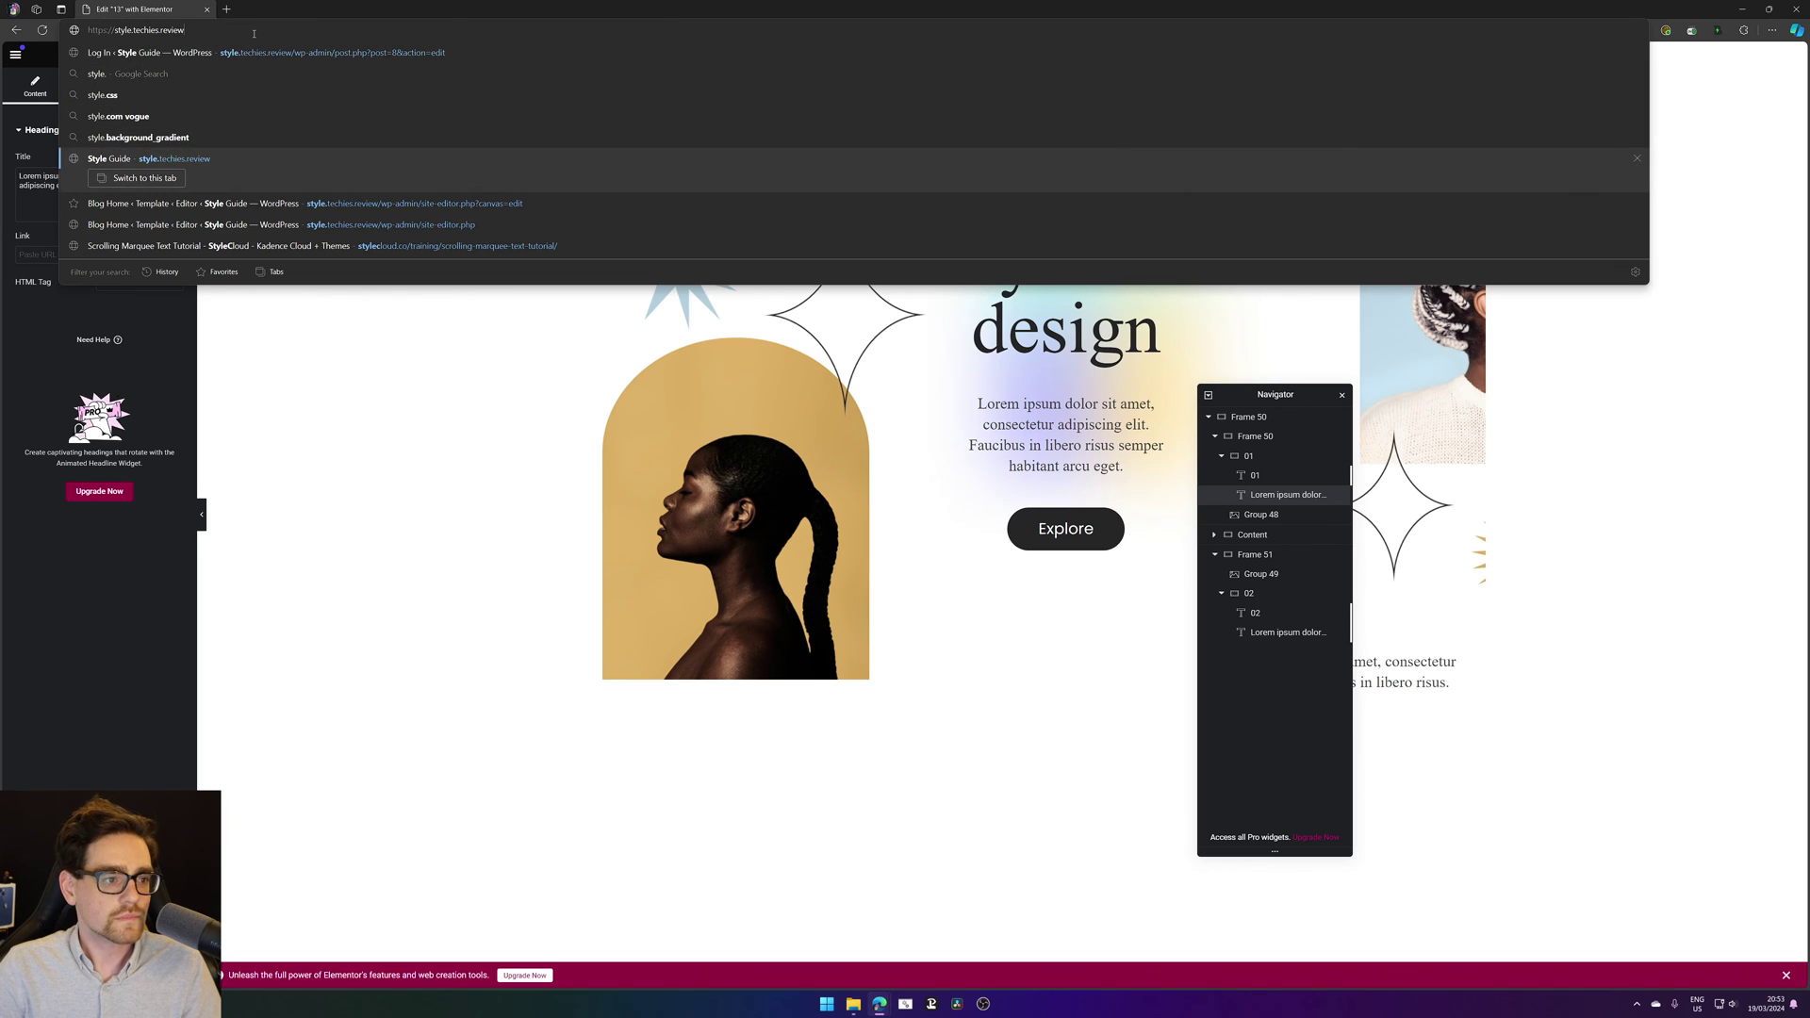
pyautogui.press('Return')
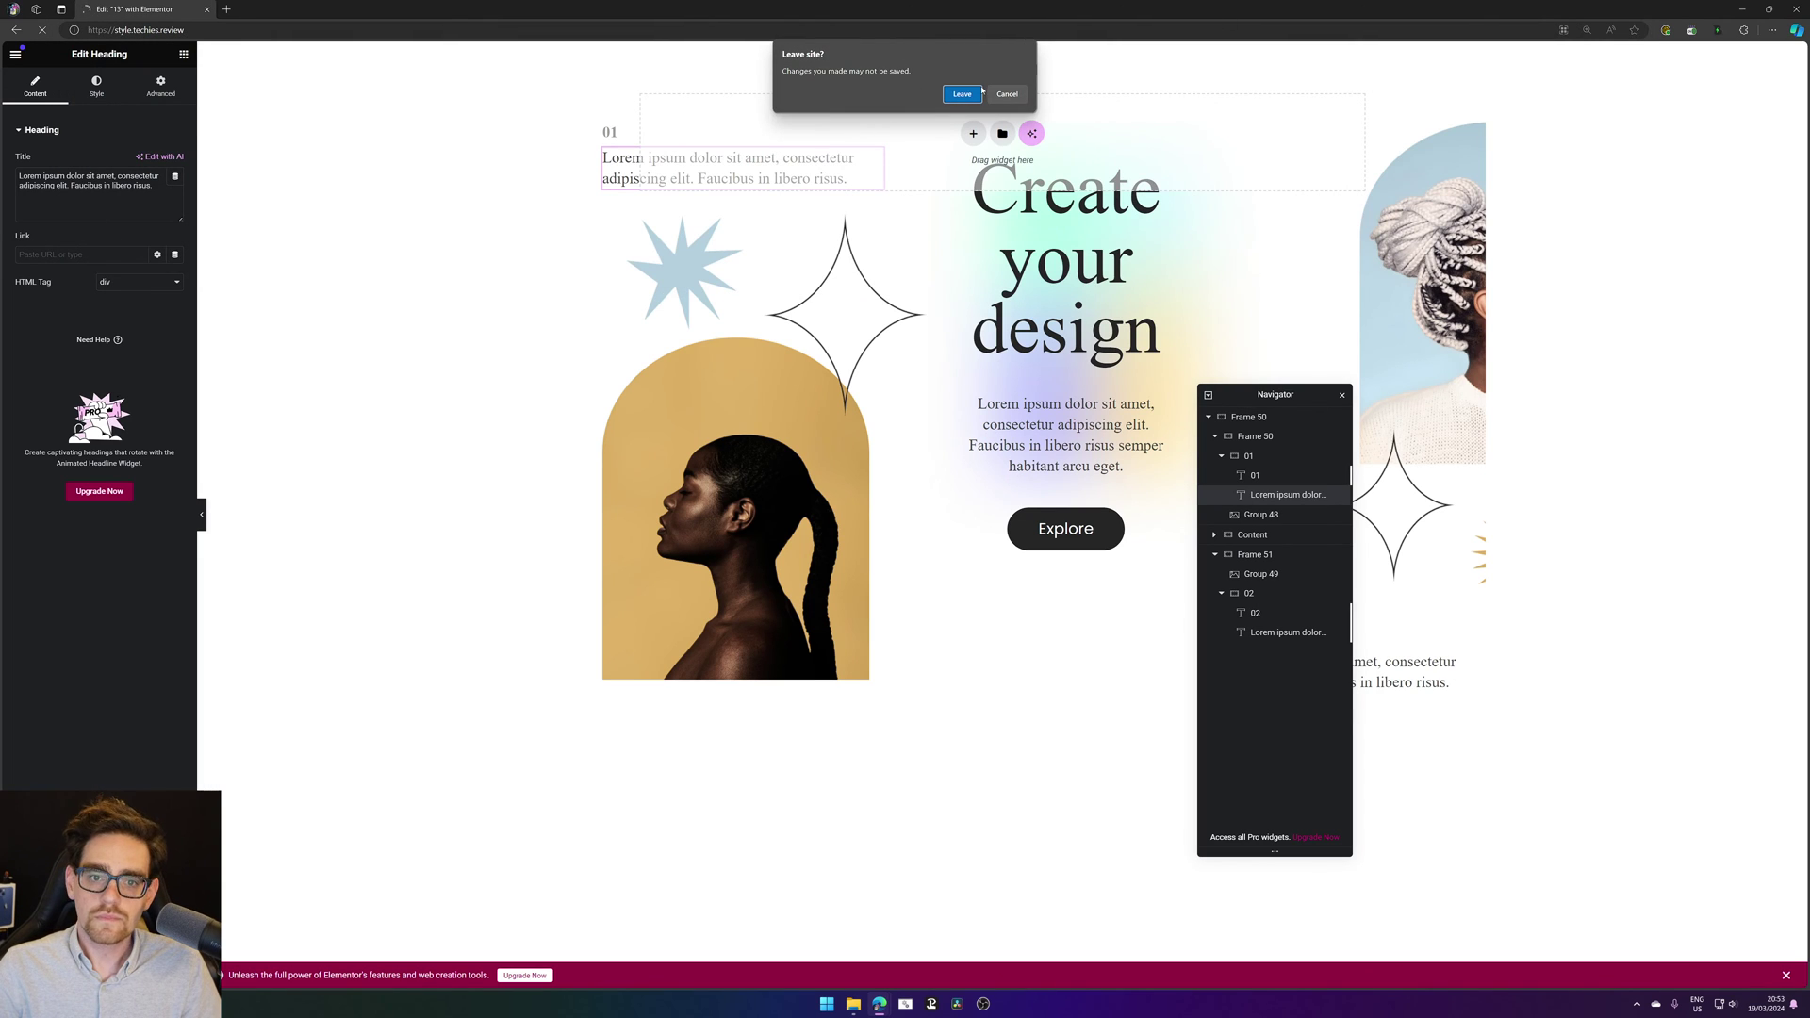
pyautogui.press('Return')
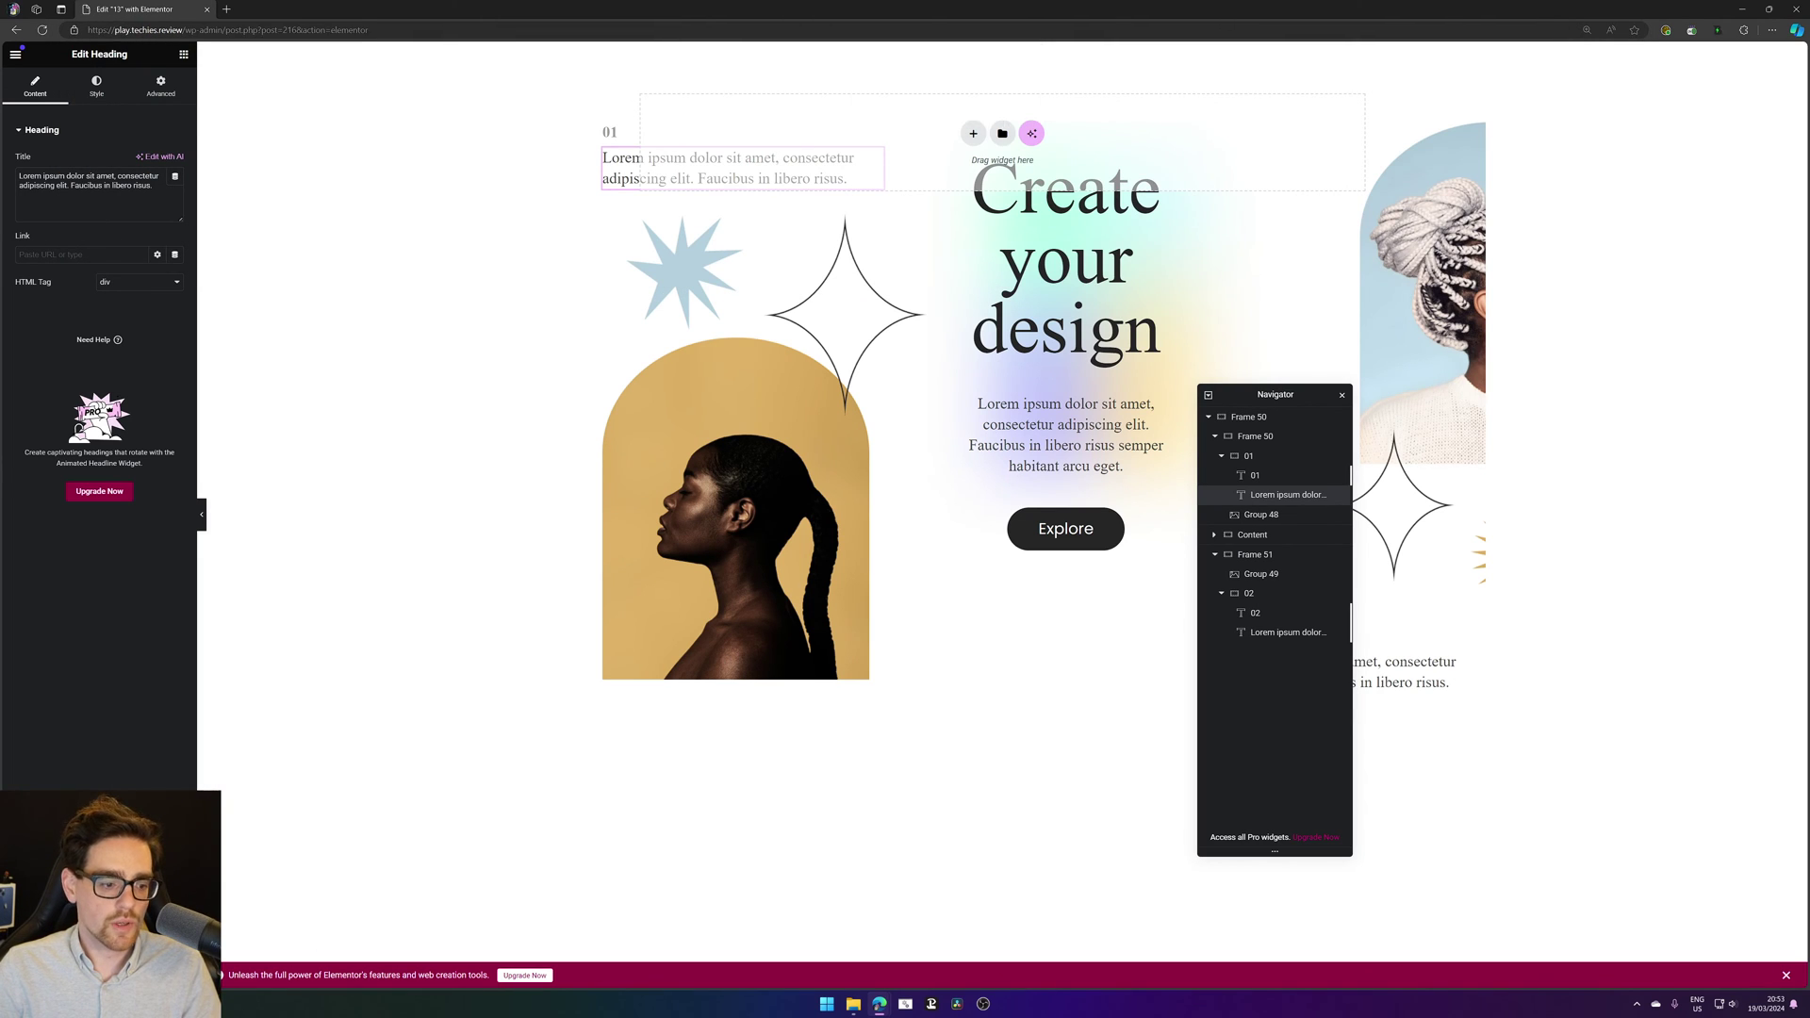
pyautogui.click(168, 31)
pyautogui.write('style.techies.review/wp-admin/post.php?post=8&action=edit')
pyautogui.press('Return')
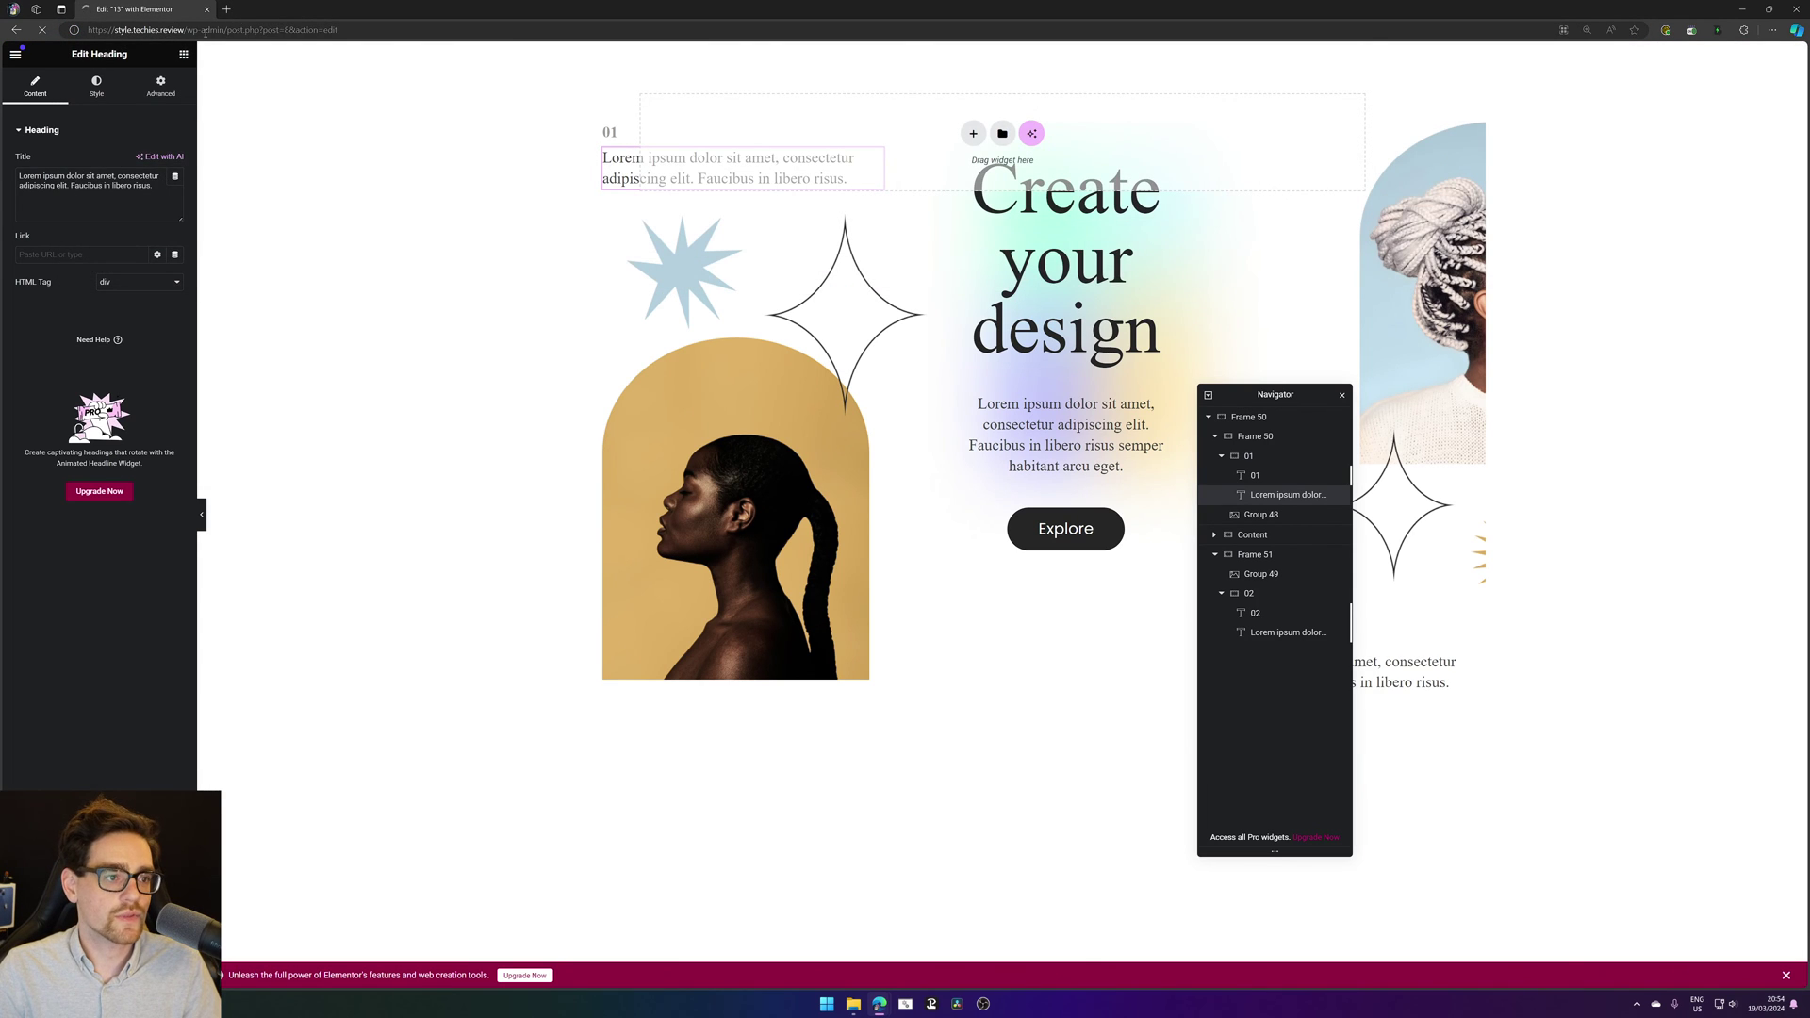
pyautogui.click(192, 30)
pyautogui.click(575, 76)
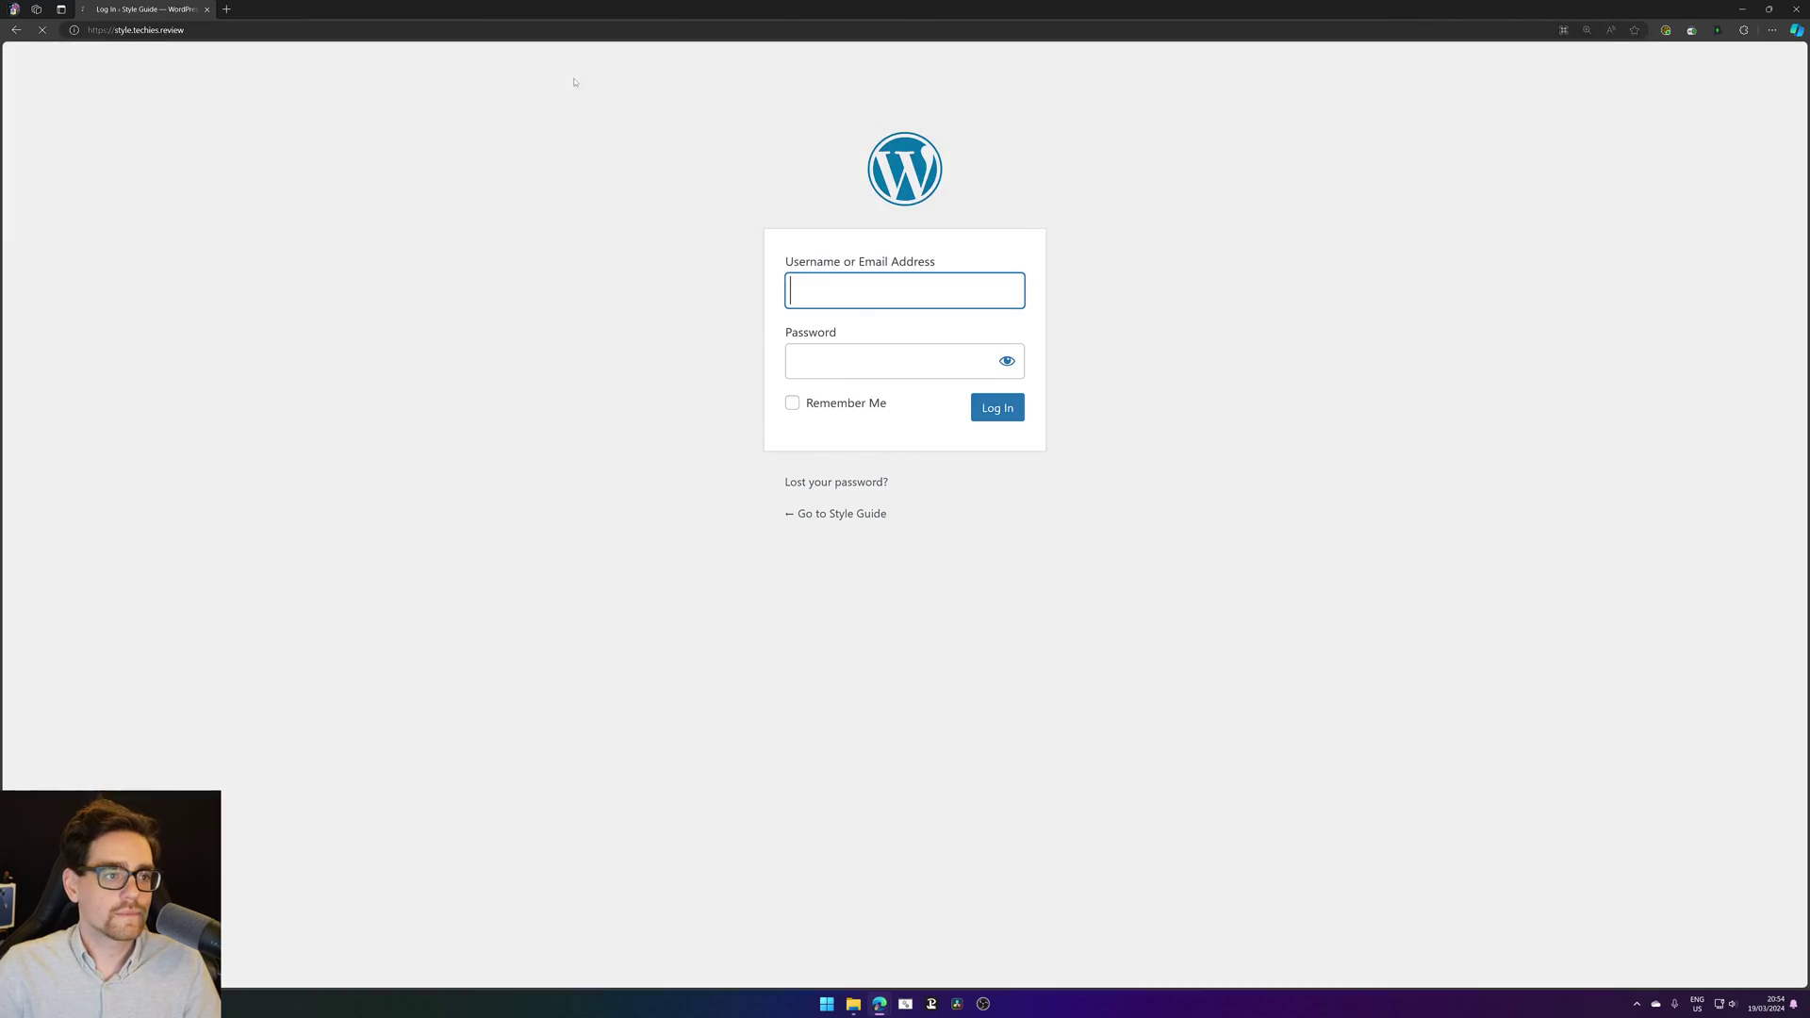
# Step: Look through the Style Guide's heading, text size and alignment classes, including the GS TEST section
pyautogui.scroll(-15, 854, 249)
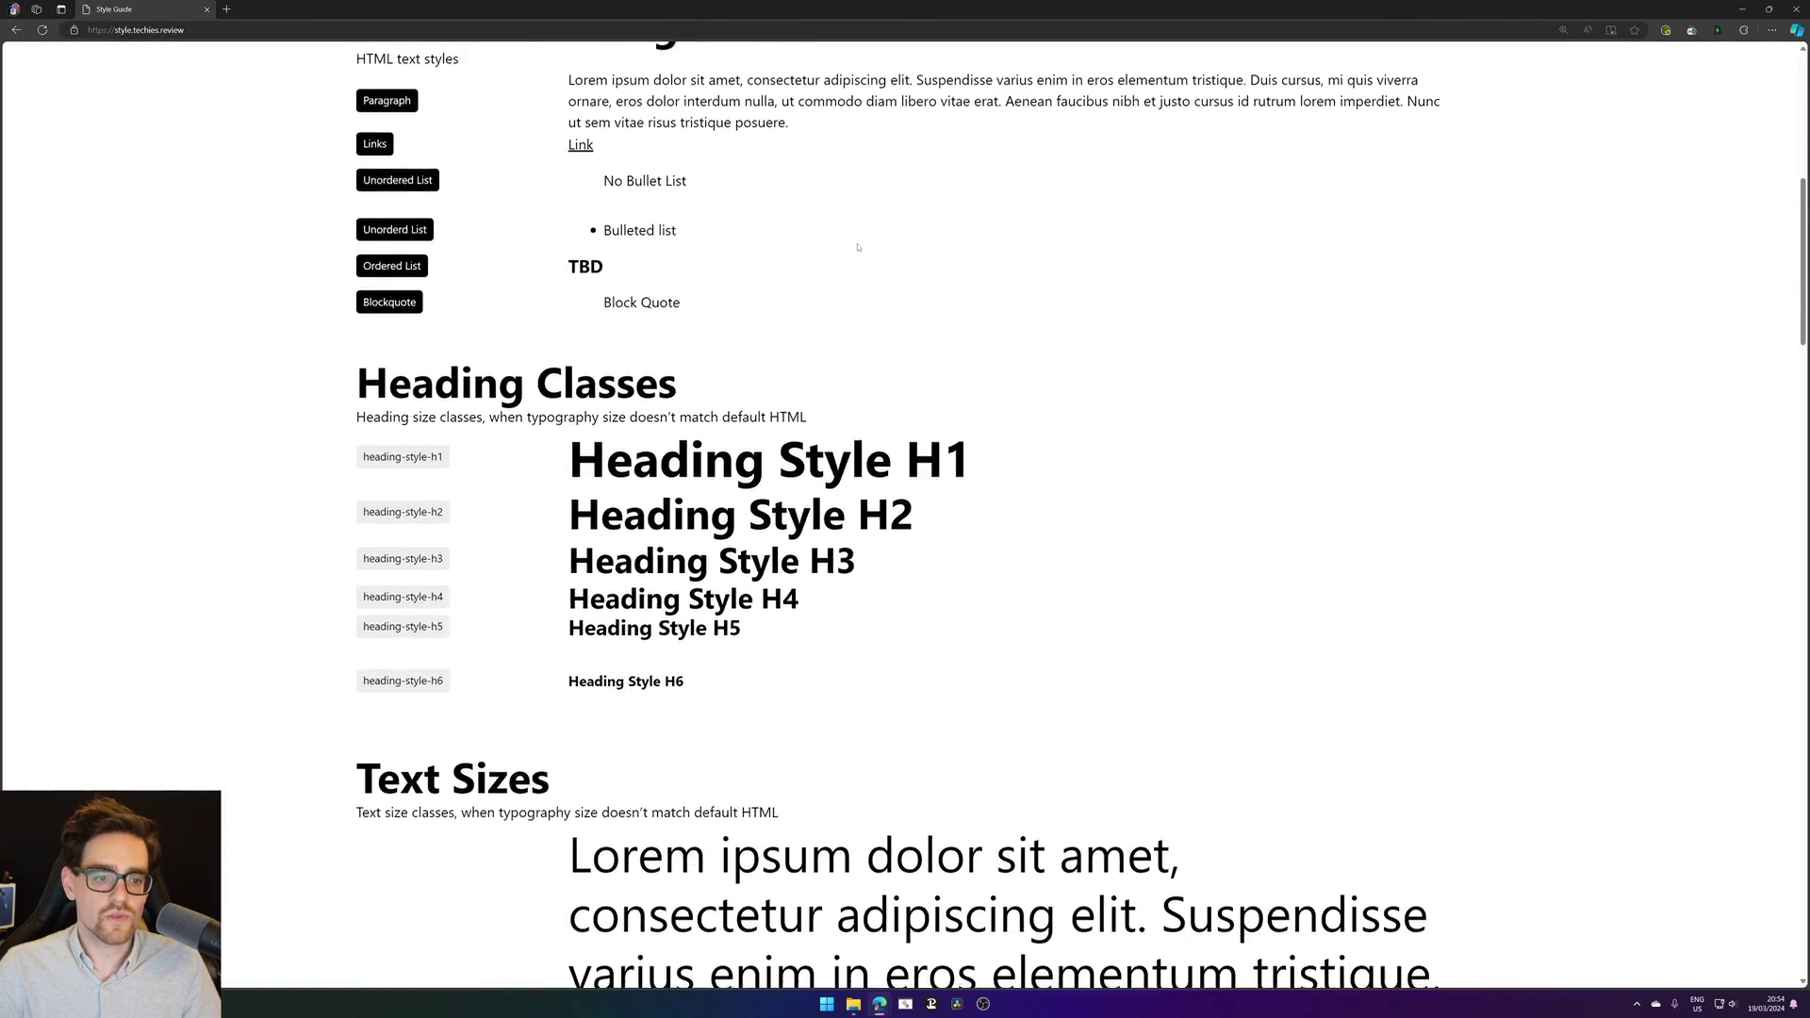
pyautogui.scroll(-15, 856, 247)
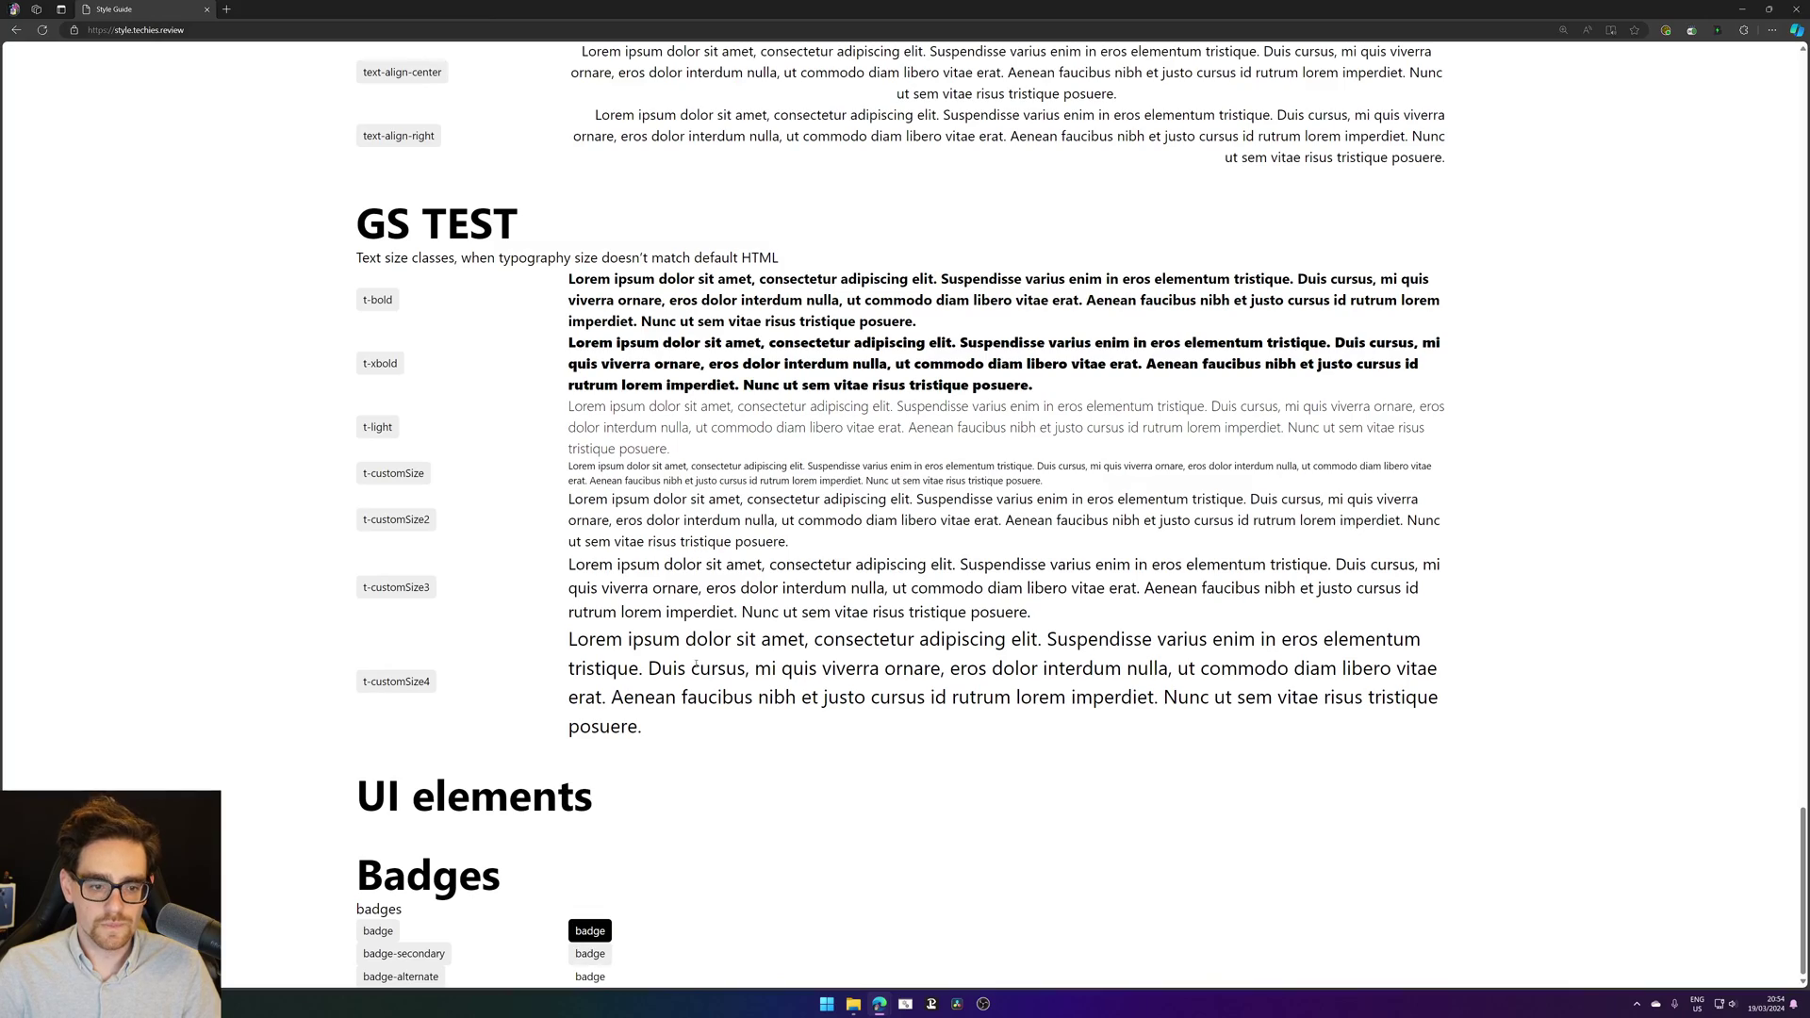
pyautogui.moveTo(716, 735); pyautogui.dragTo(575, 343)
pyautogui.click(997, 576)
pyautogui.scroll(15, 997, 576)
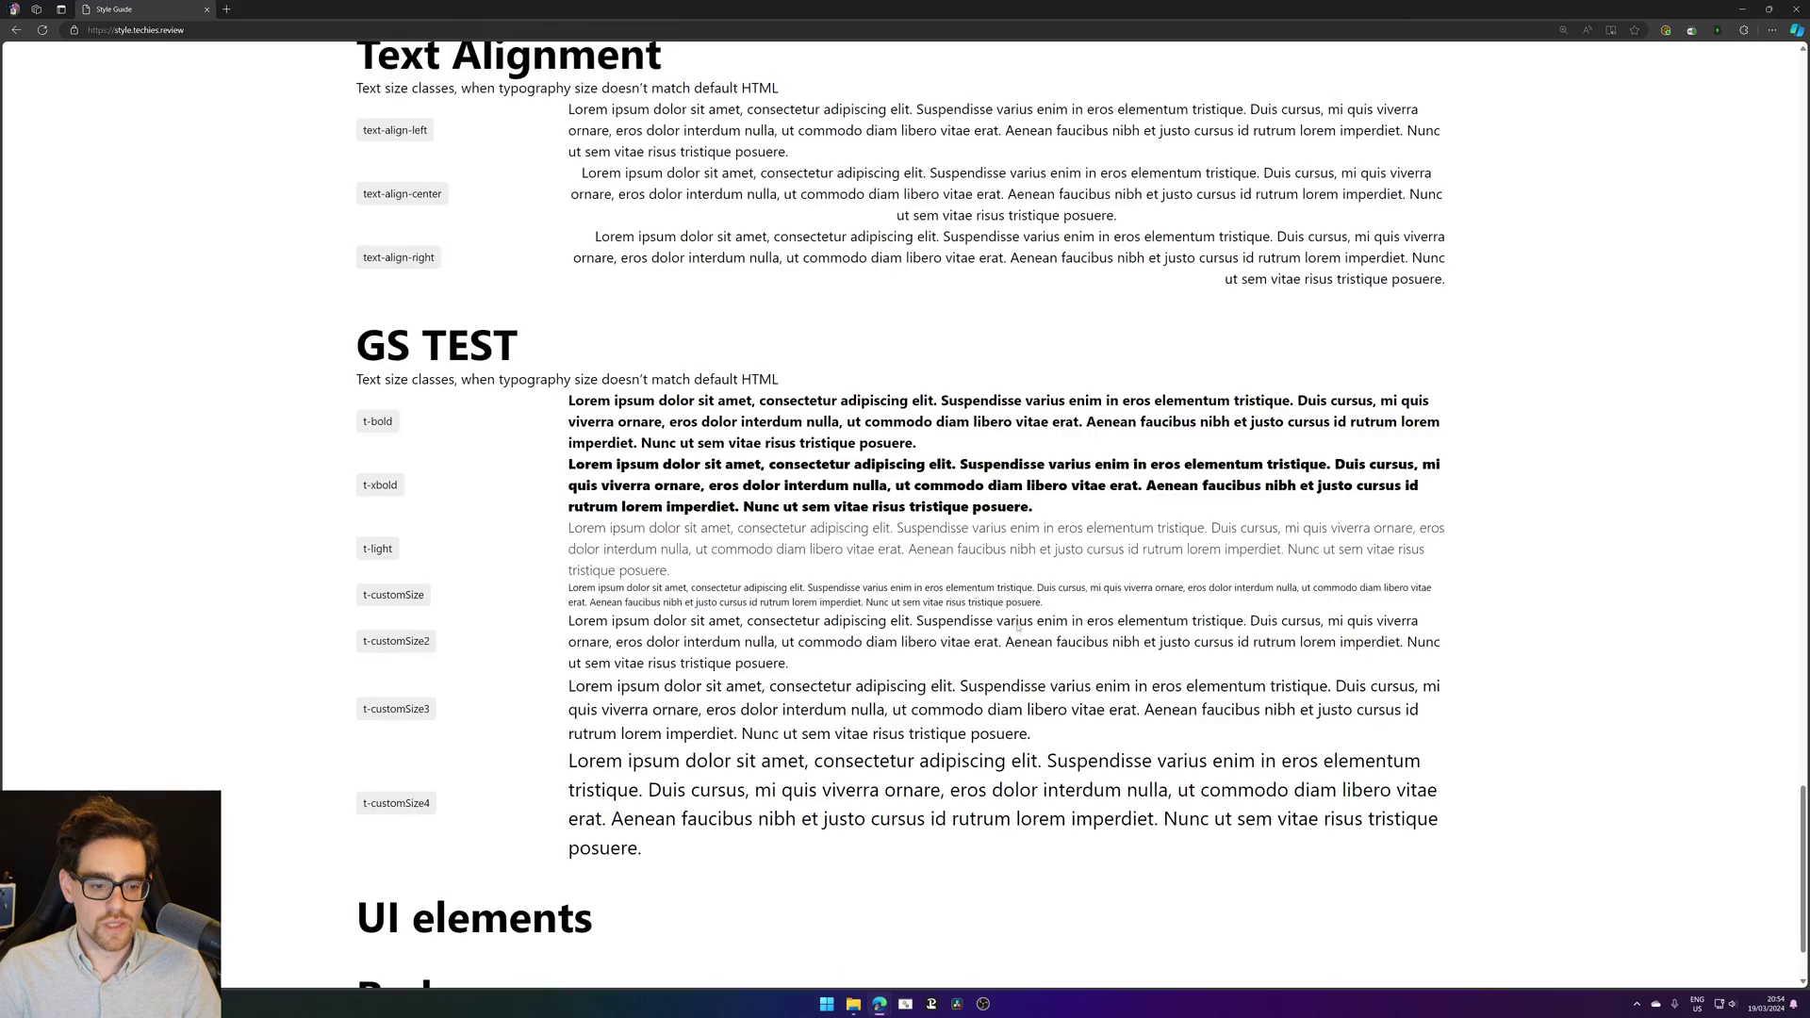
pyautogui.scroll(10, 990, 566)
pyautogui.scroll(-20, 803, 356)
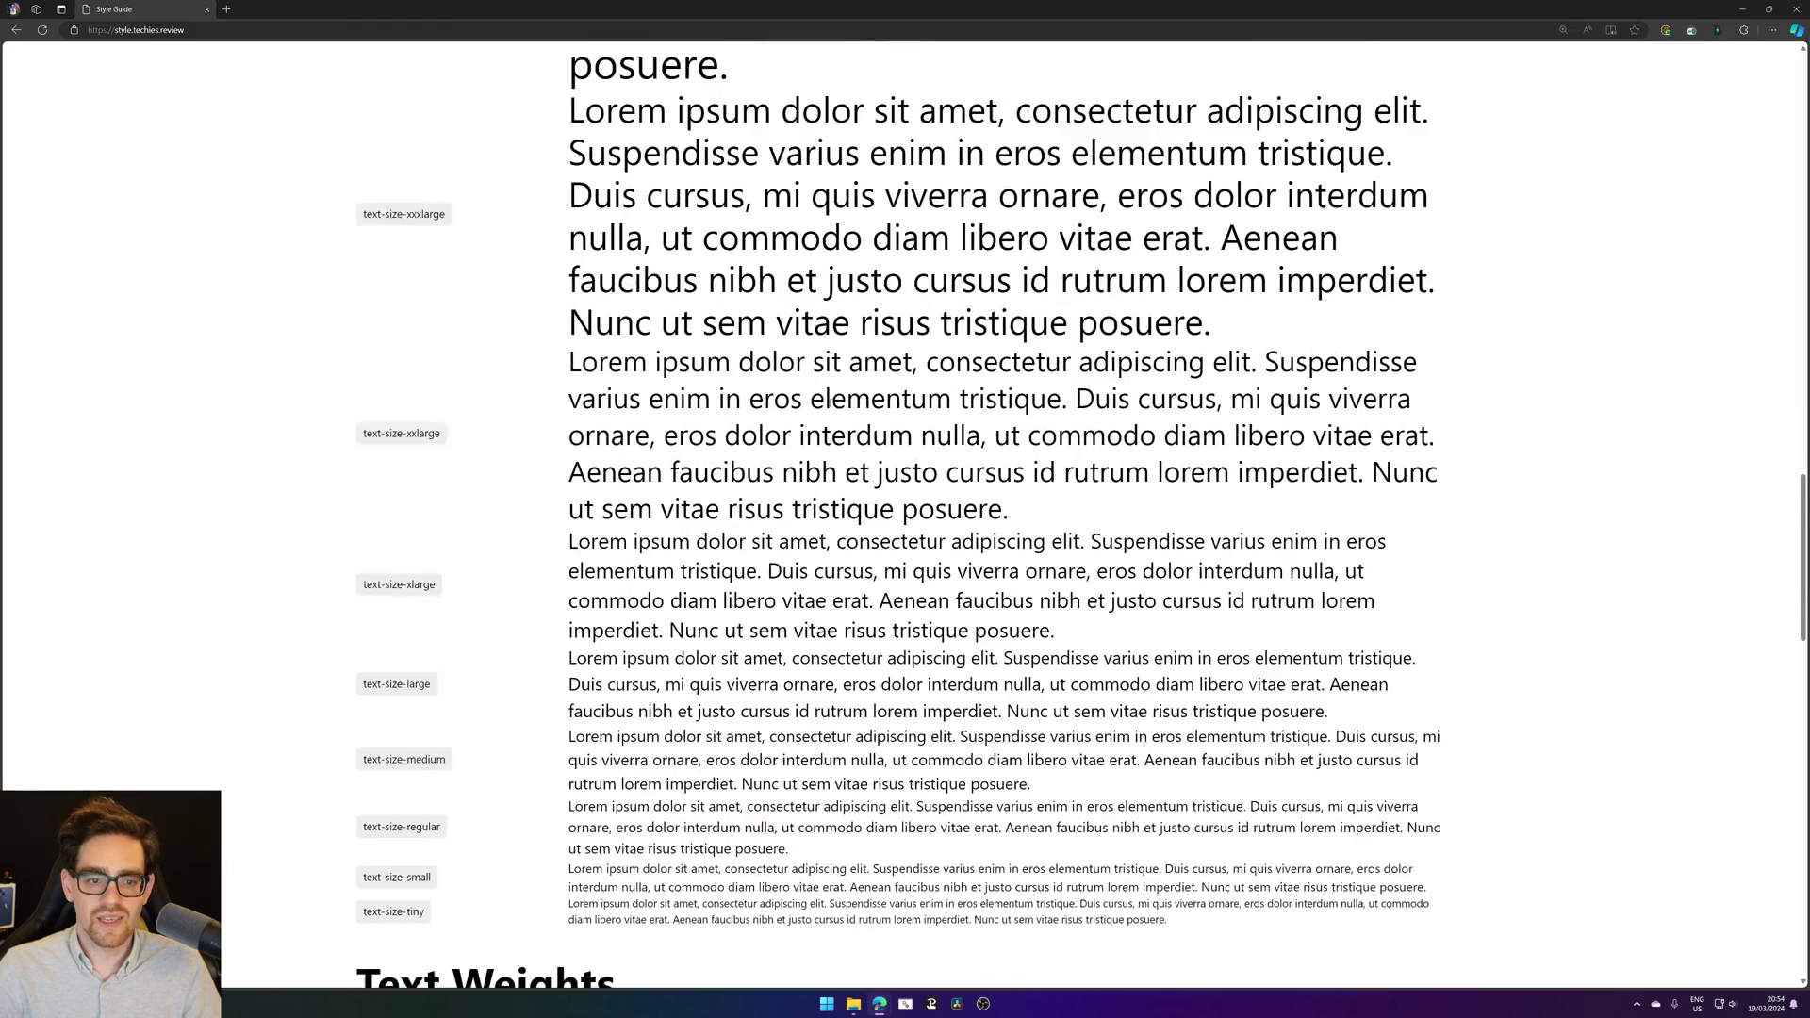
pyautogui.scroll(15, 834, 392)
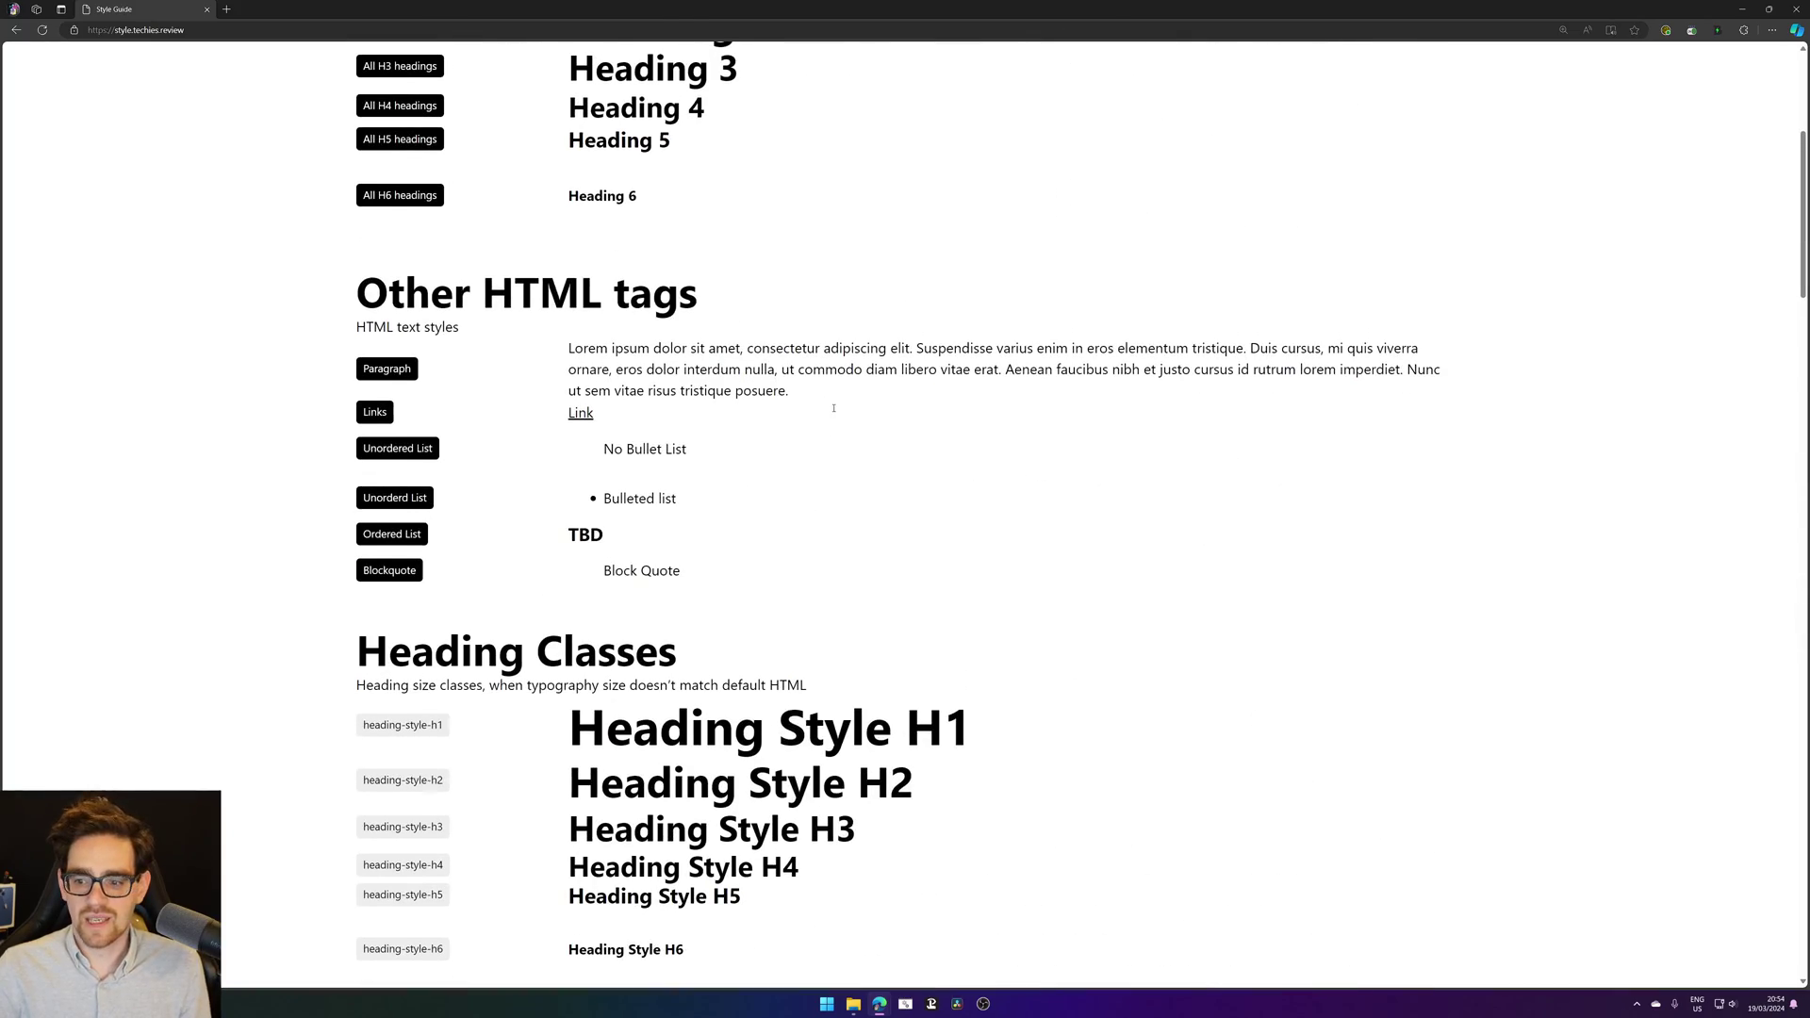
# Step: Open facebook.com in a new browser tab and go to the Greenshift Wordpress Community group
pyautogui.click(226, 8)
pyautogui.write('facebook.com')
pyautogui.press('Return')
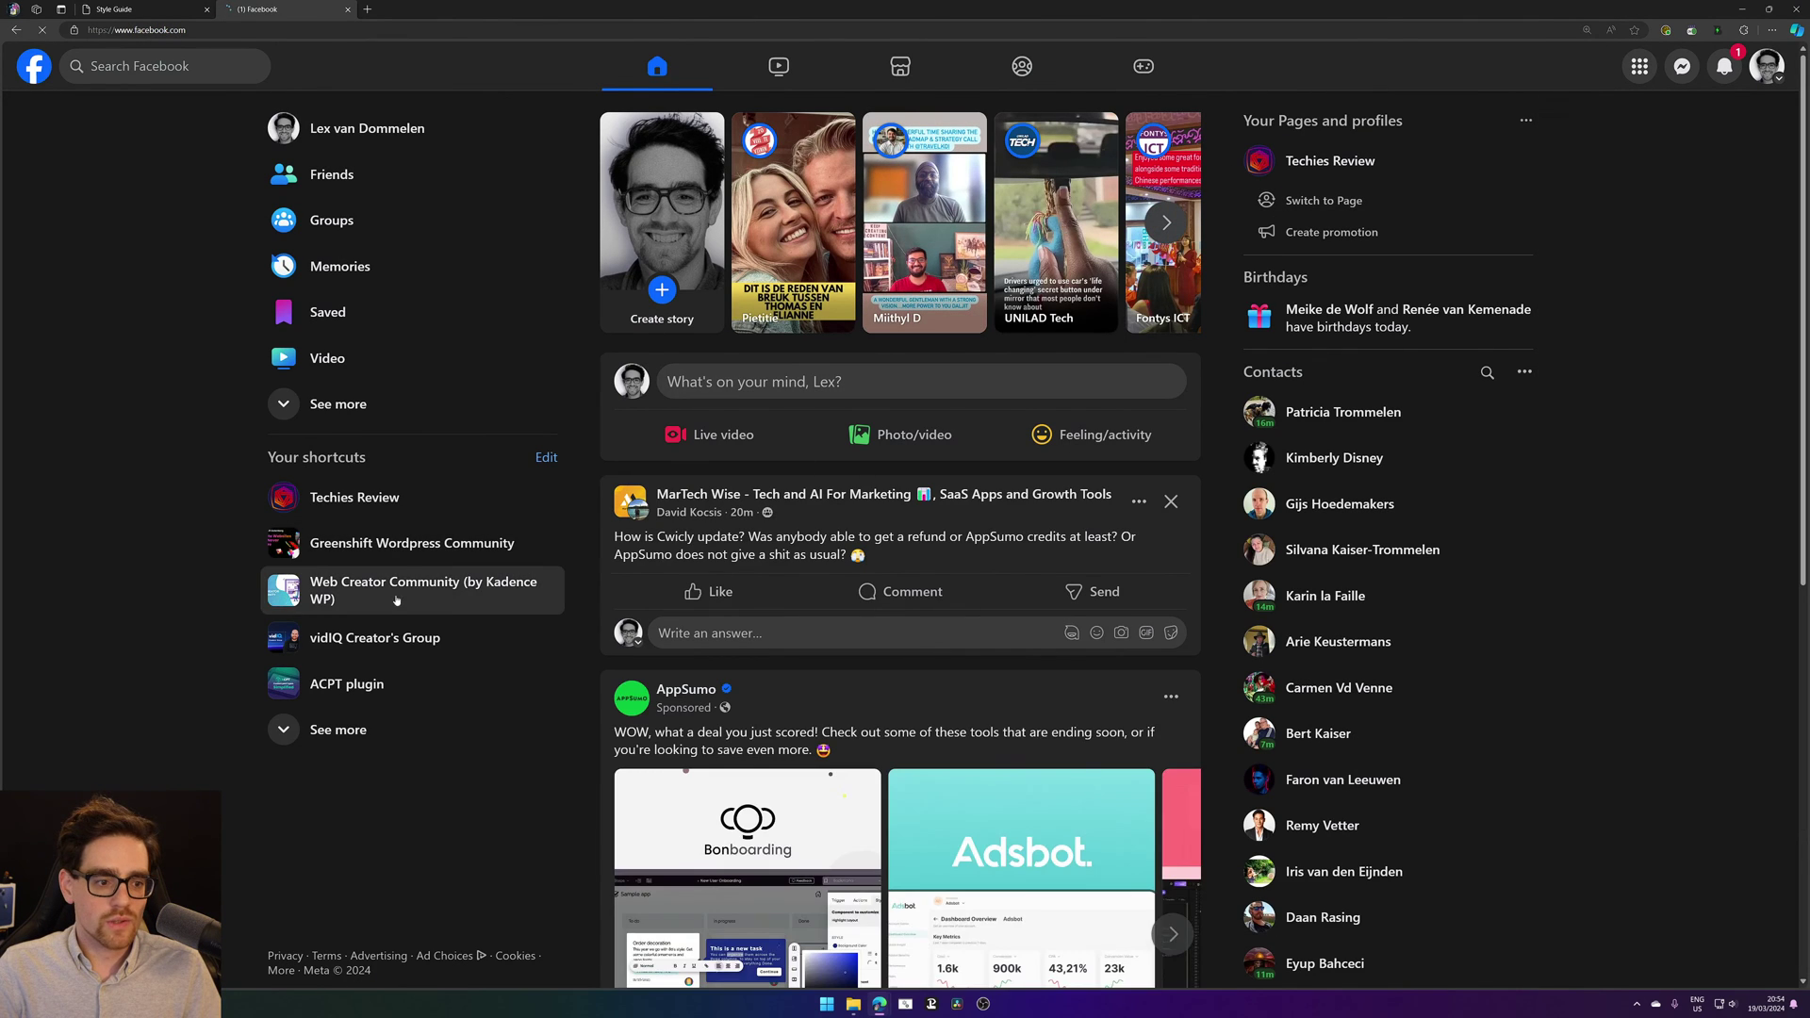
pyautogui.click(412, 545)
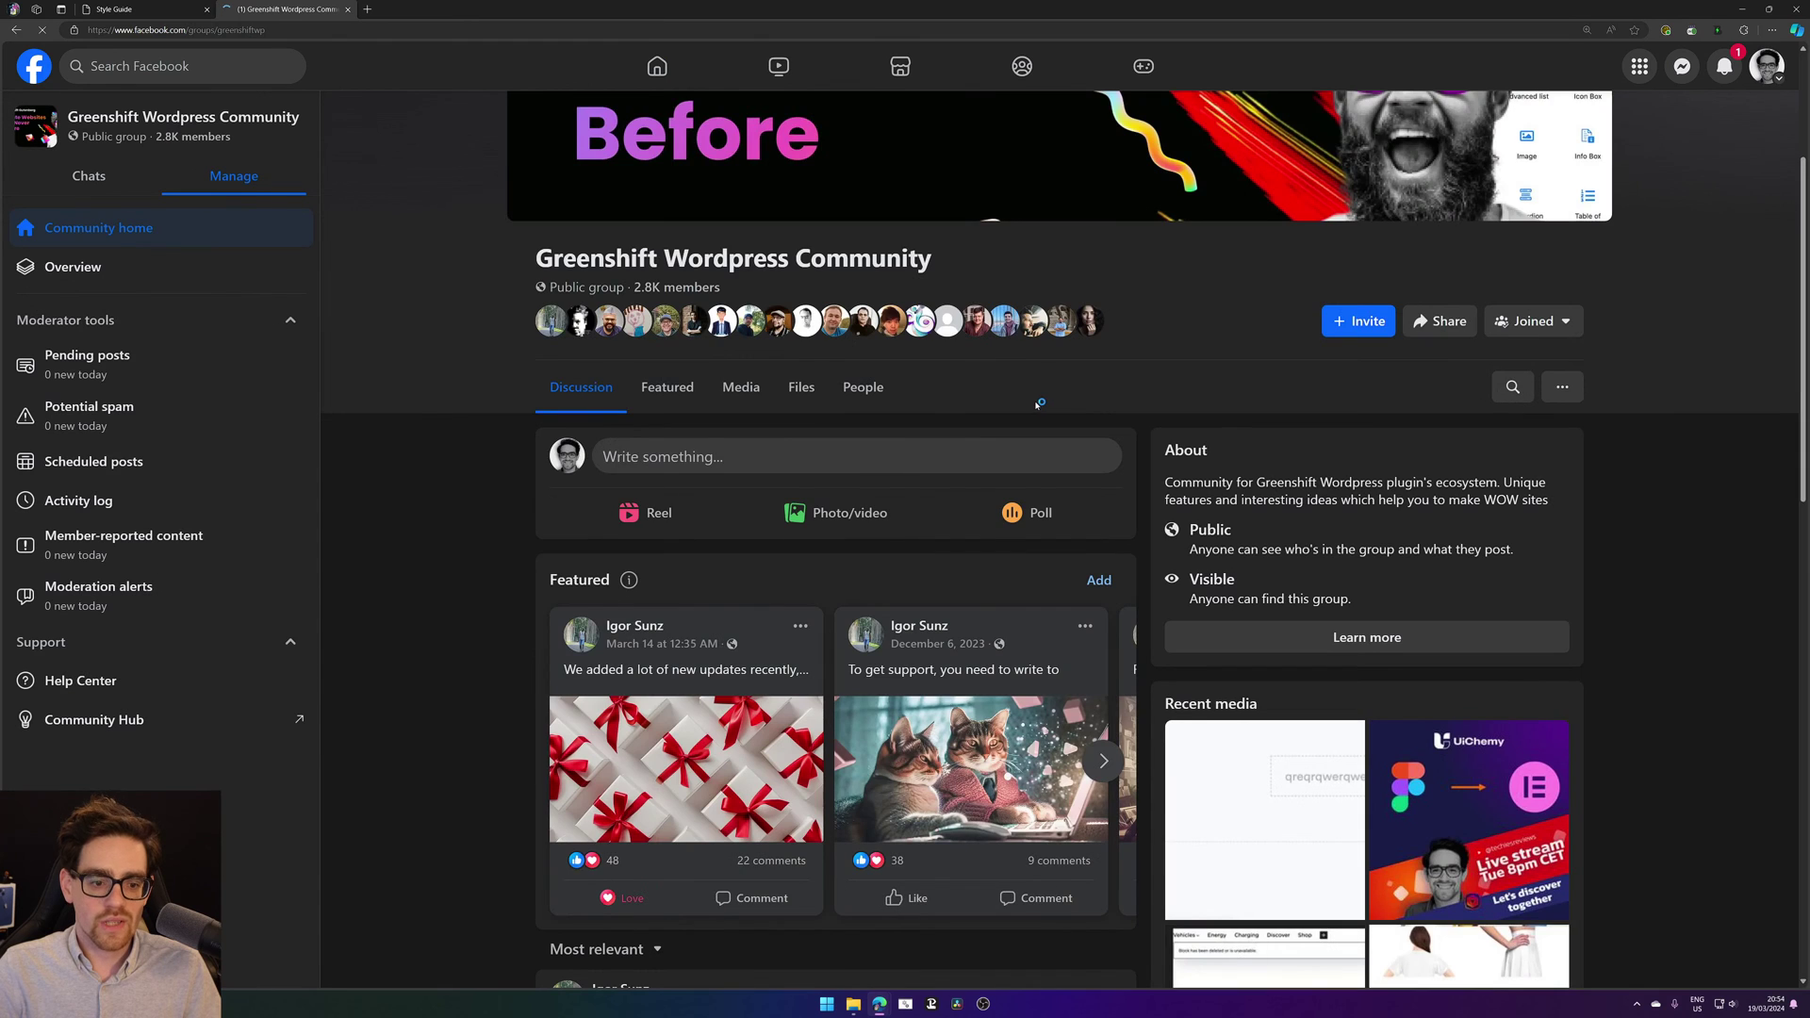
# Step: Browse the group's discussion feed and sort it by new posts
pyautogui.scroll(-10, 1040, 408)
pyautogui.scroll(-15, 972, 363)
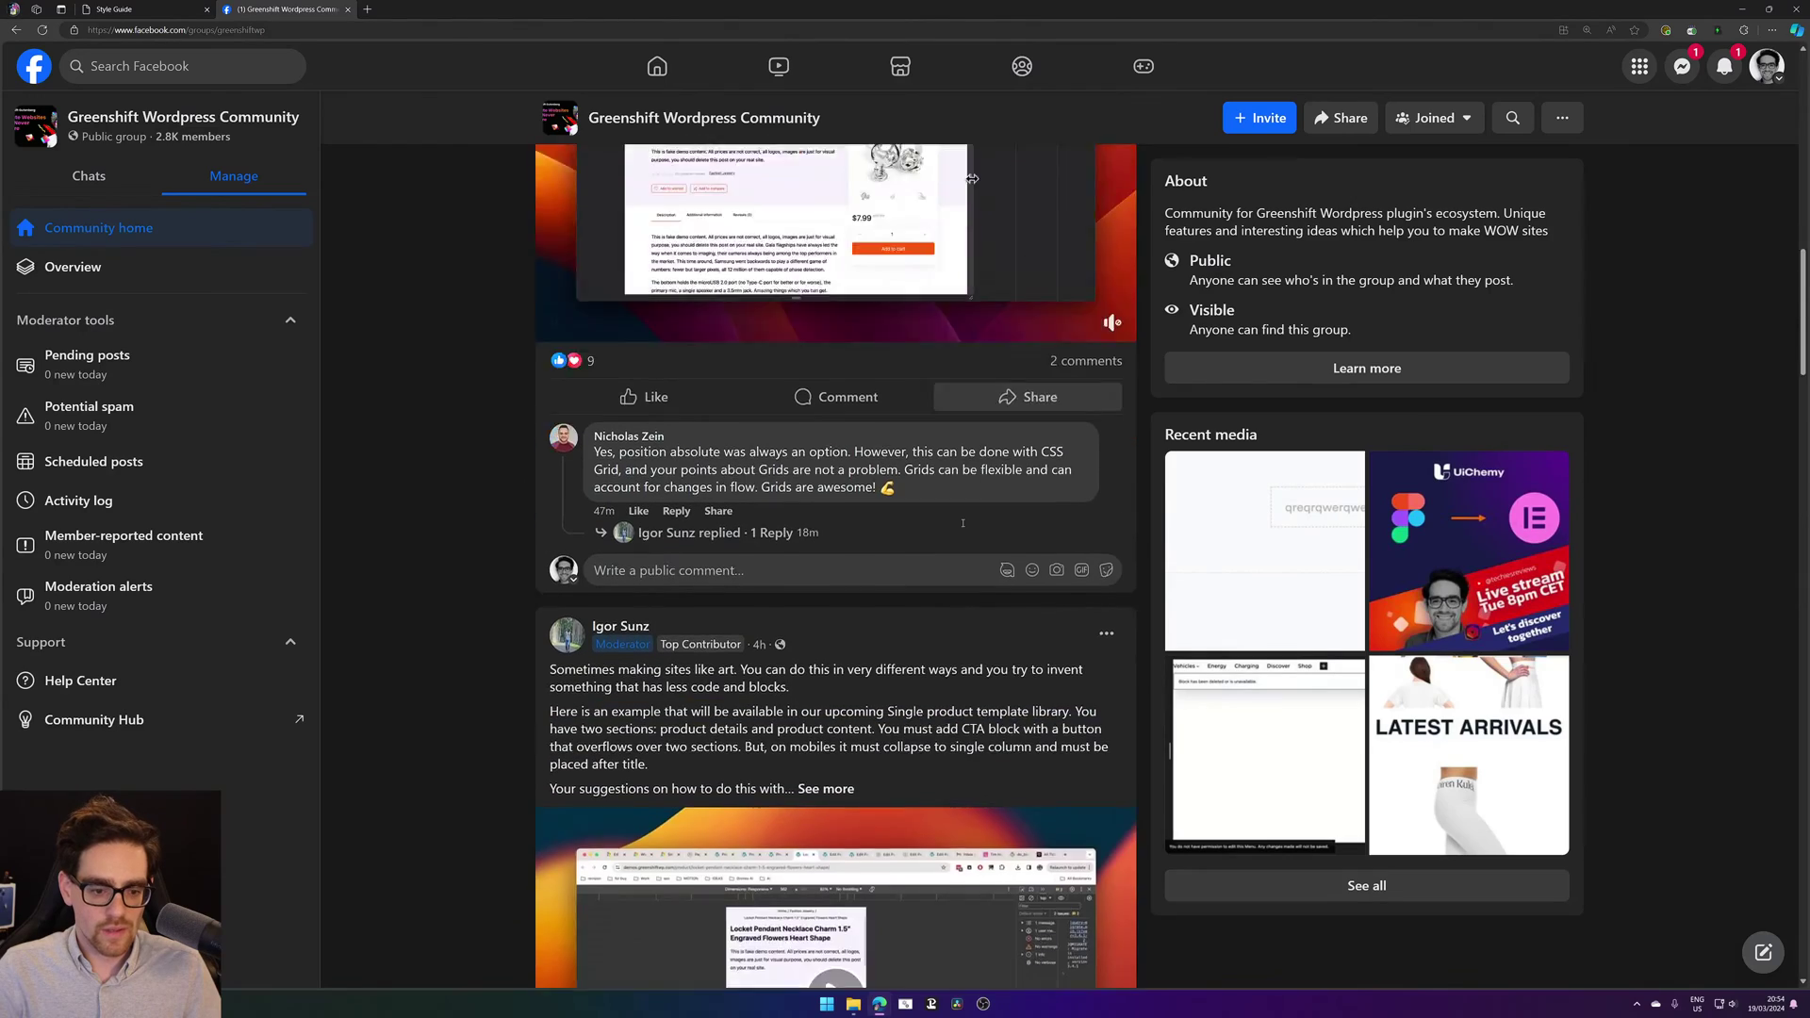
pyautogui.scroll(-3, 962, 521)
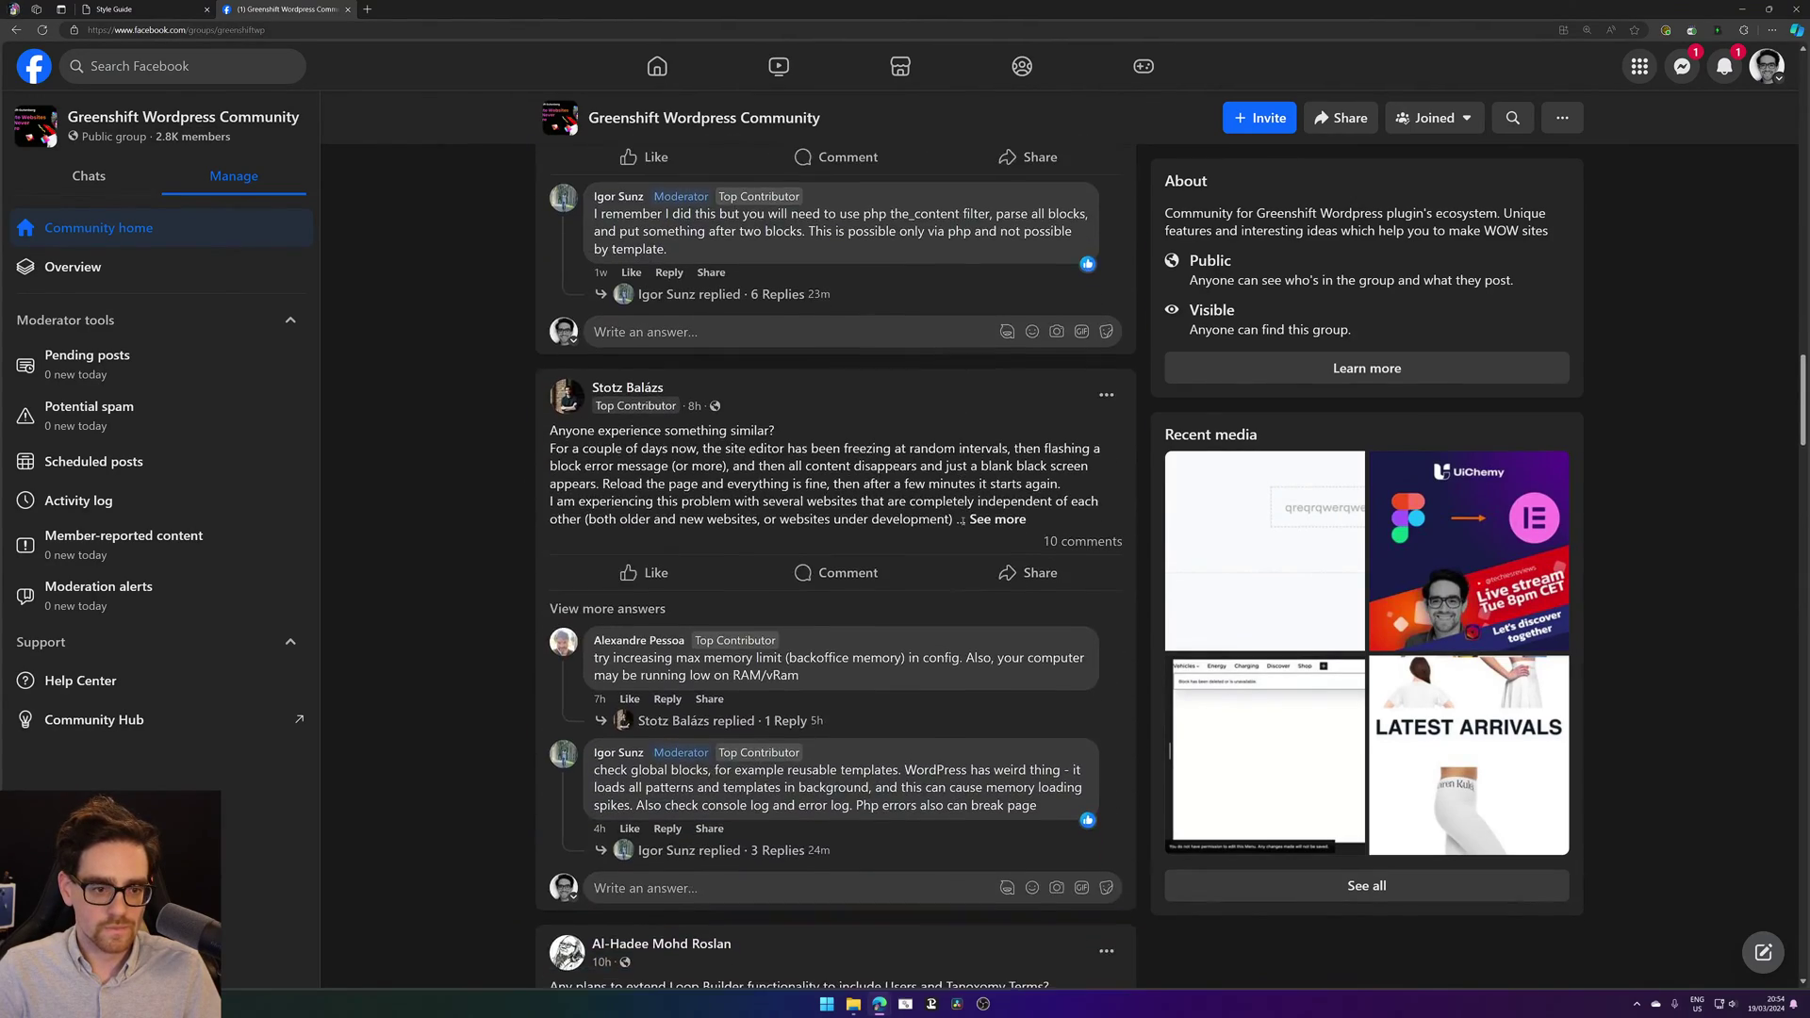
pyautogui.scroll(15, 677, 433)
pyautogui.scroll(1, 677, 433)
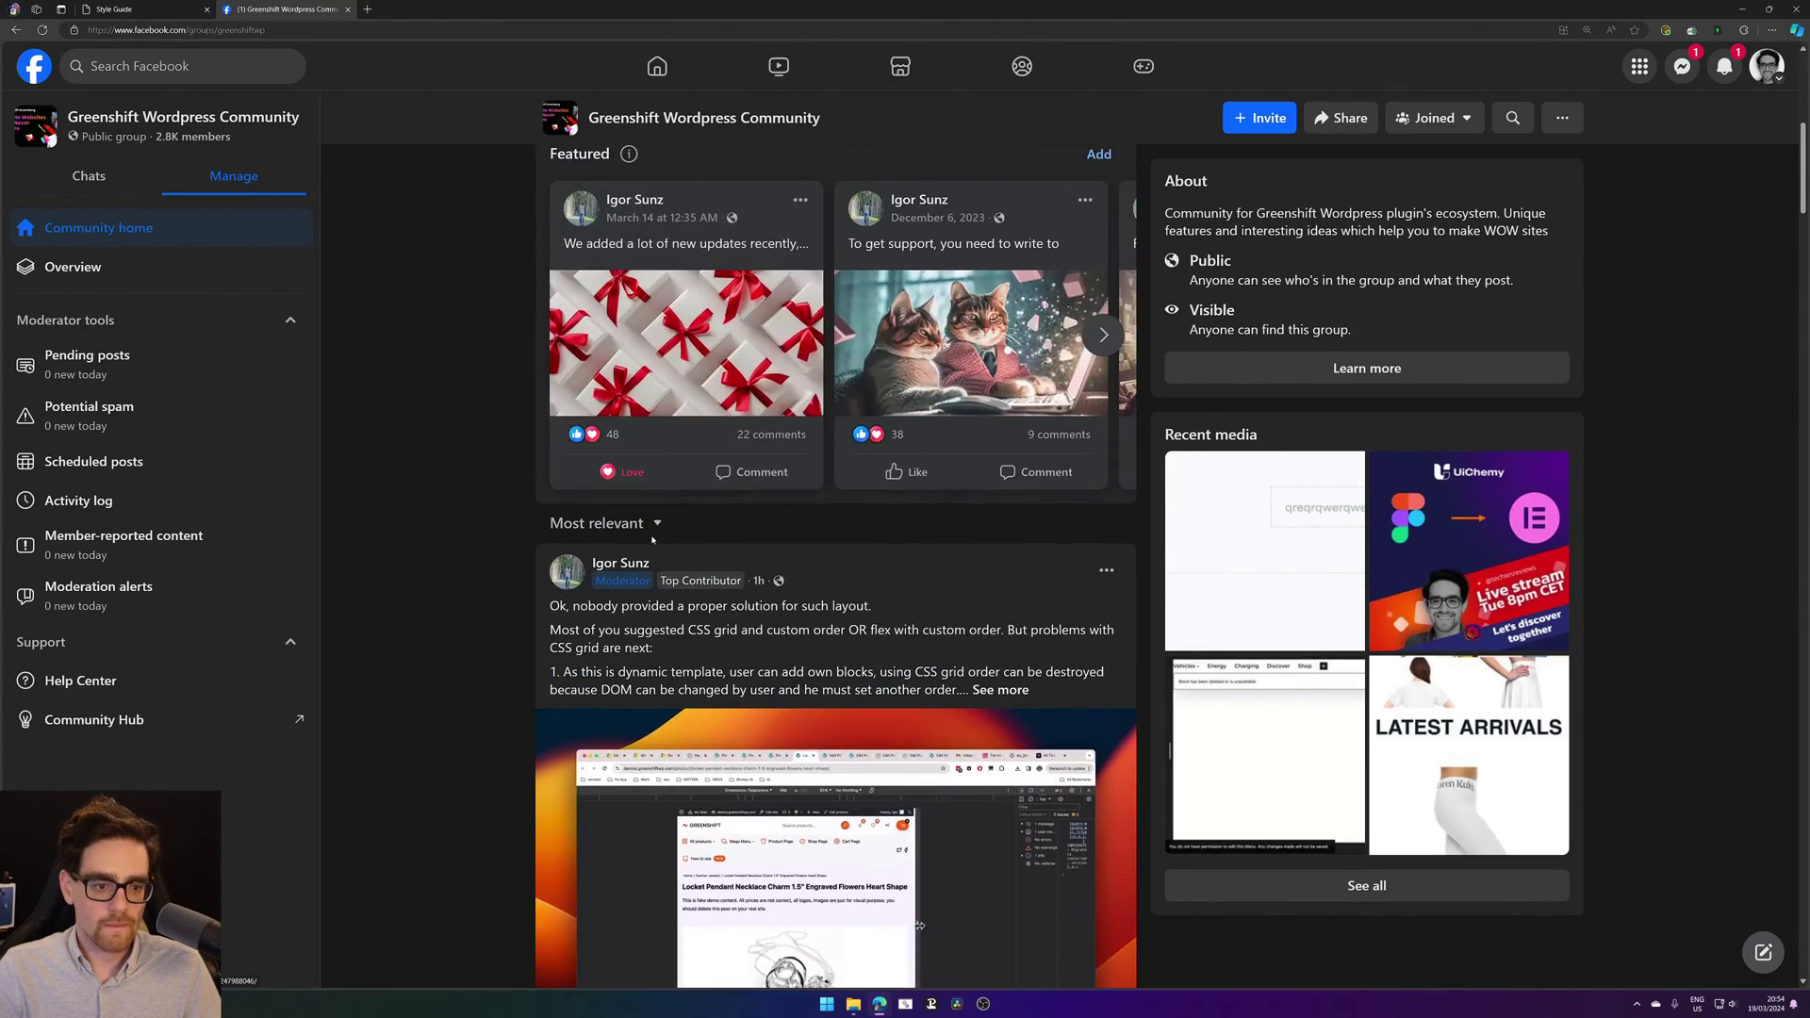
pyautogui.click(648, 523)
pyautogui.click(629, 665)
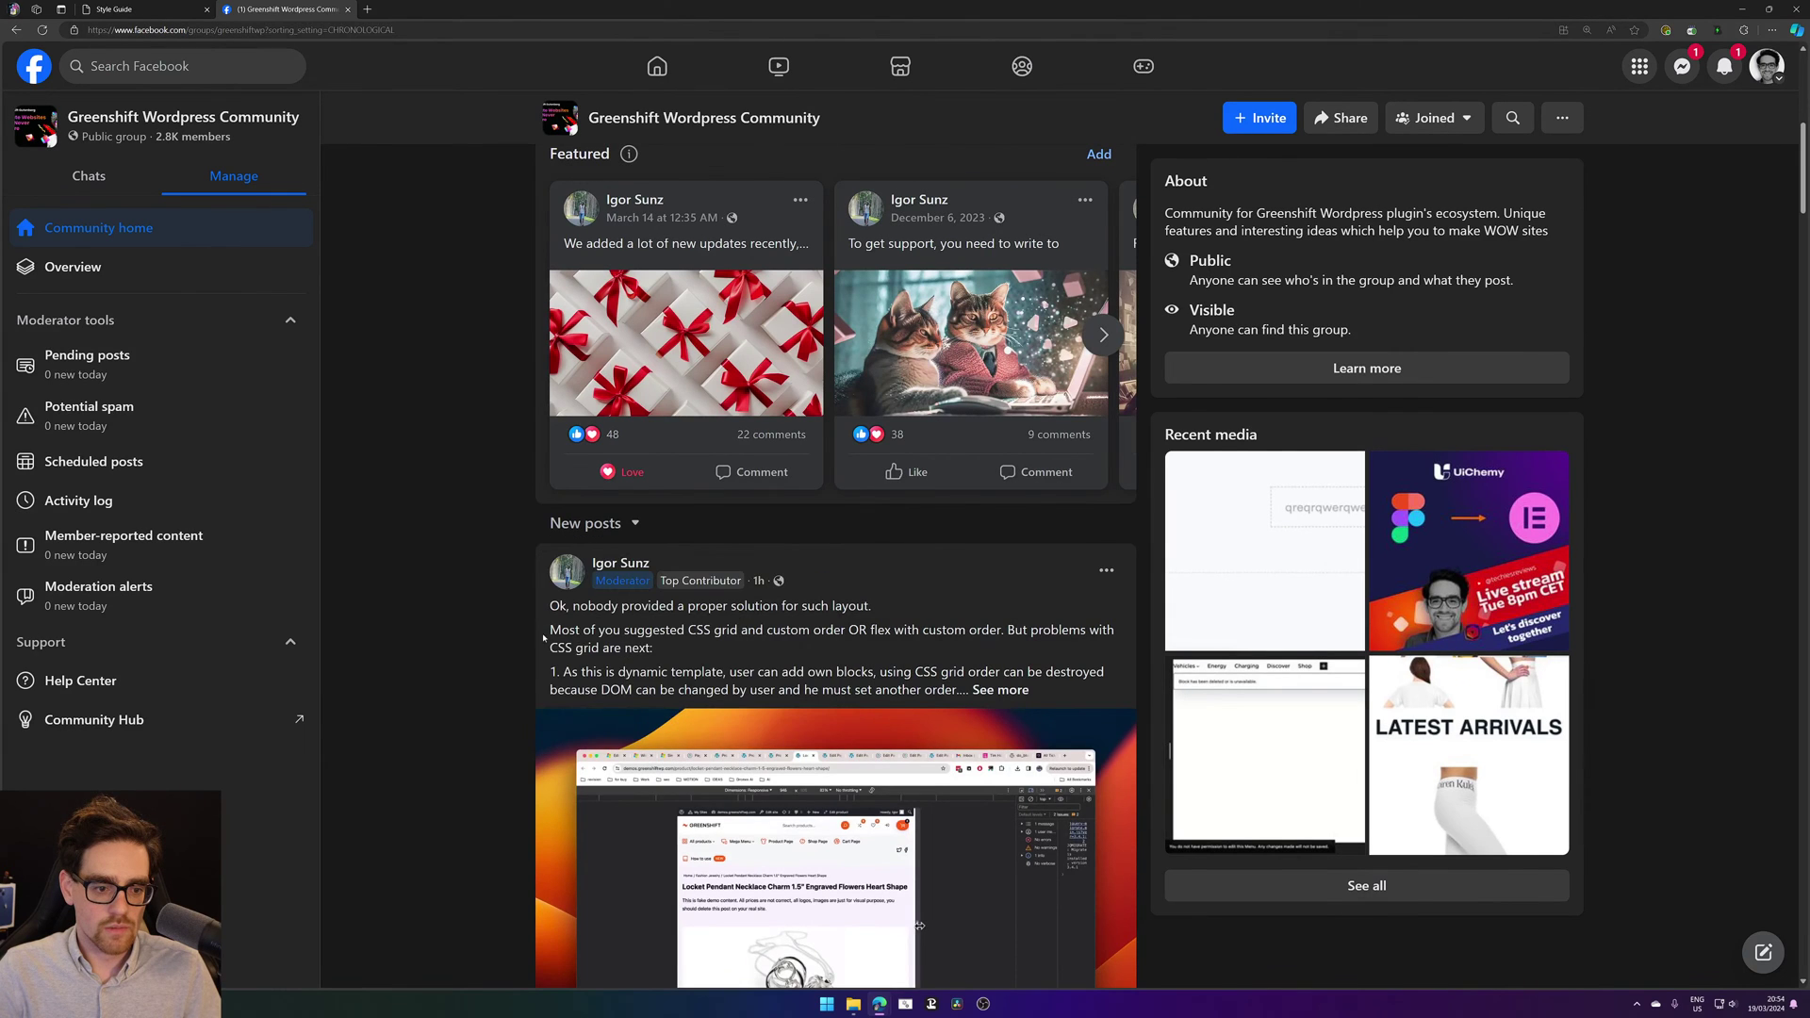
# Step: Find the post about custom attributes and the framework project, and expand its full text
pyautogui.scroll(-8, 509, 585)
pyautogui.scroll(-10, 509, 584)
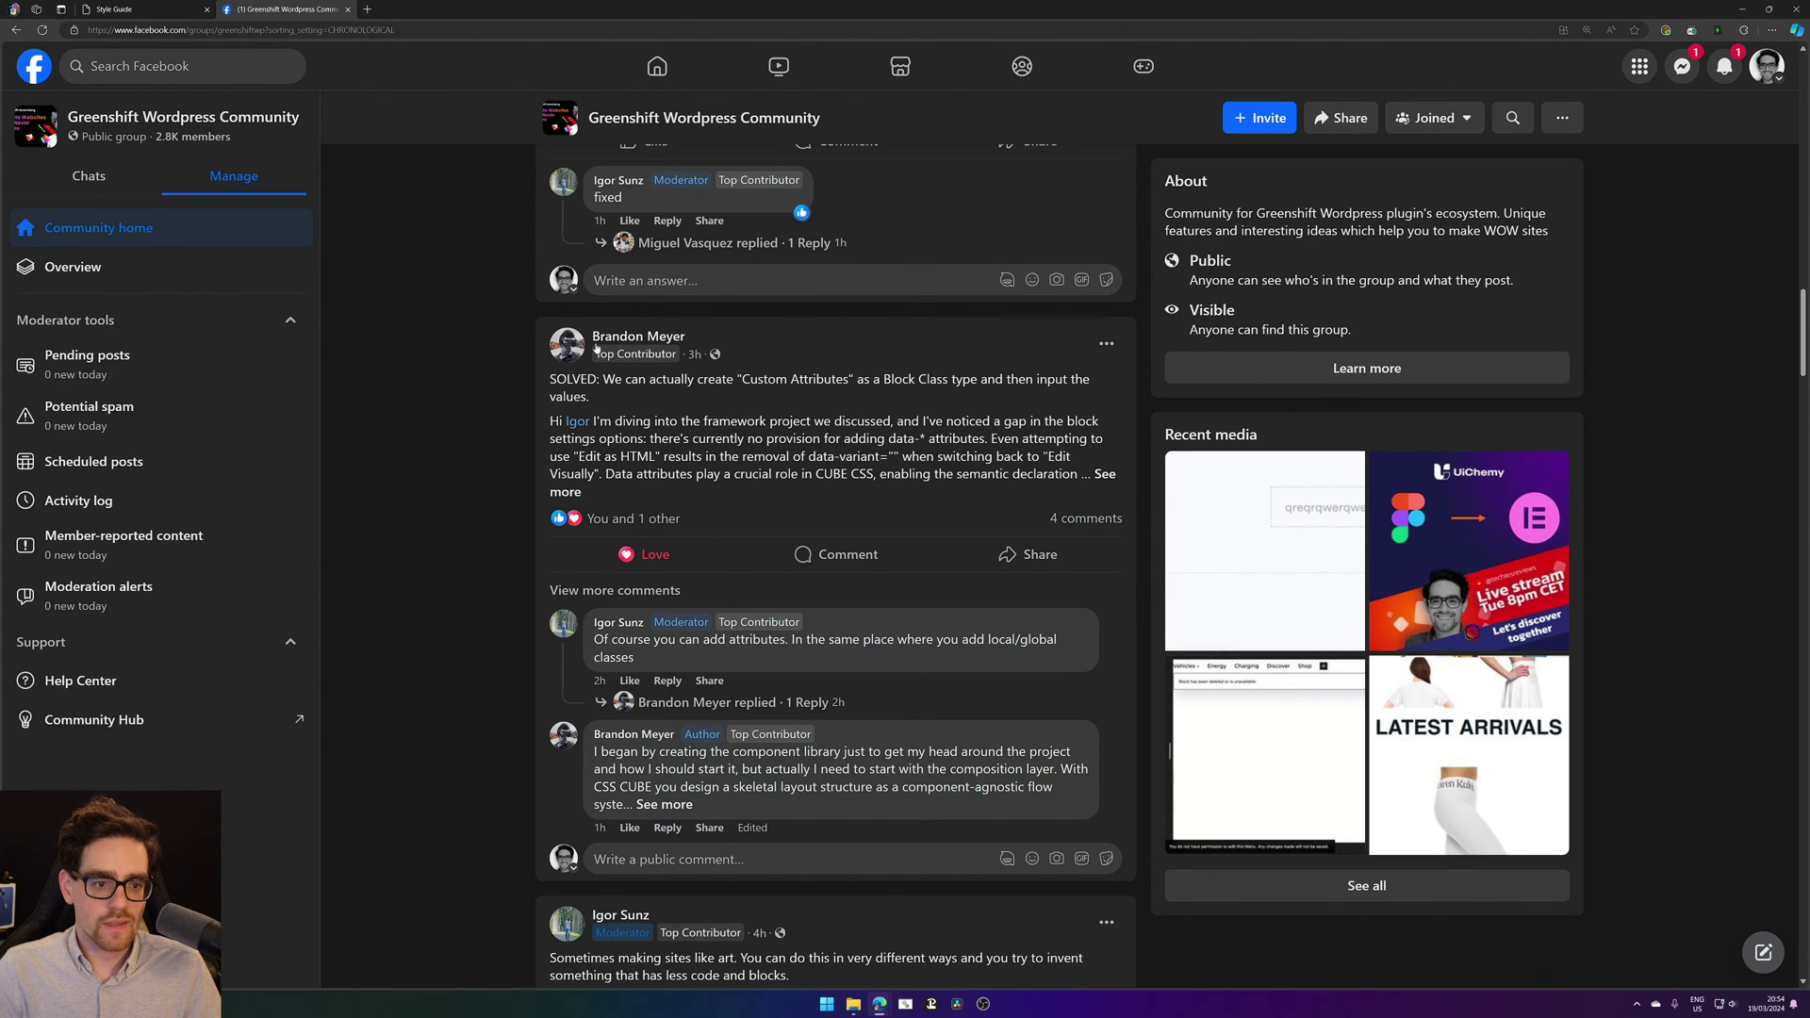
pyautogui.moveTo(577, 421); pyautogui.dragTo(809, 421)
pyautogui.moveTo(694, 421); pyautogui.dragTo(827, 425)
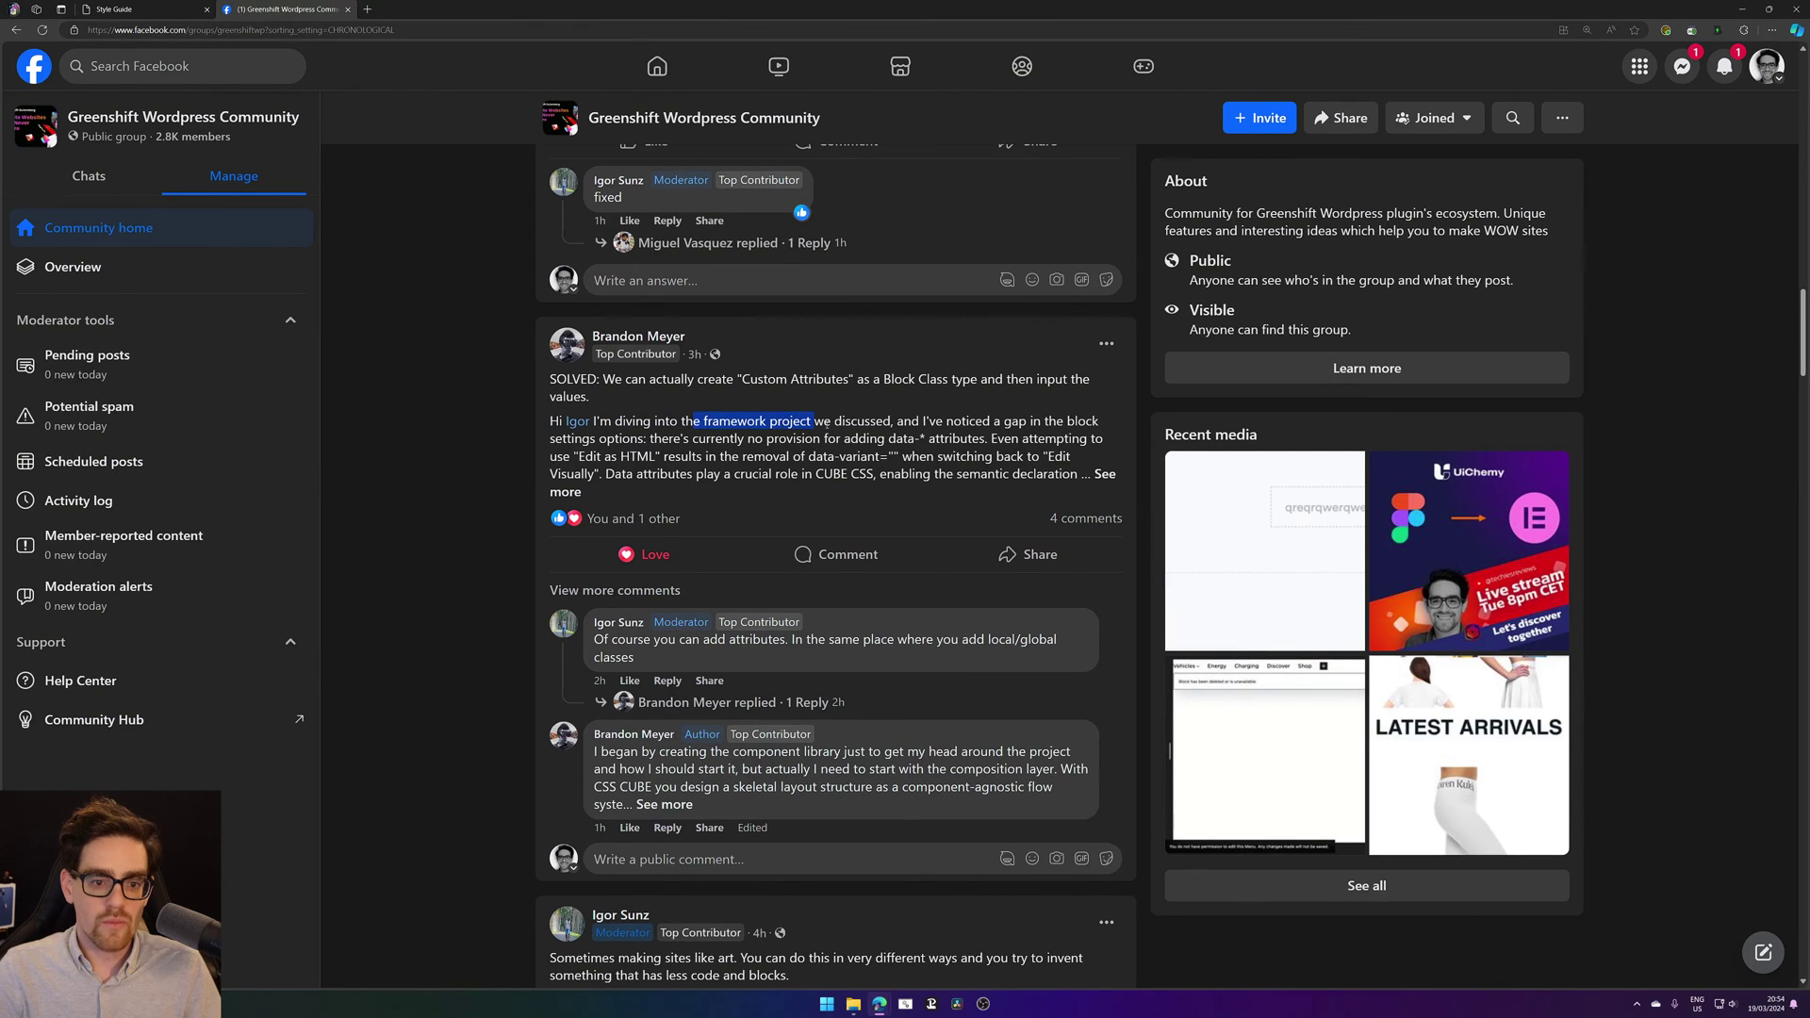
pyautogui.click(1101, 475)
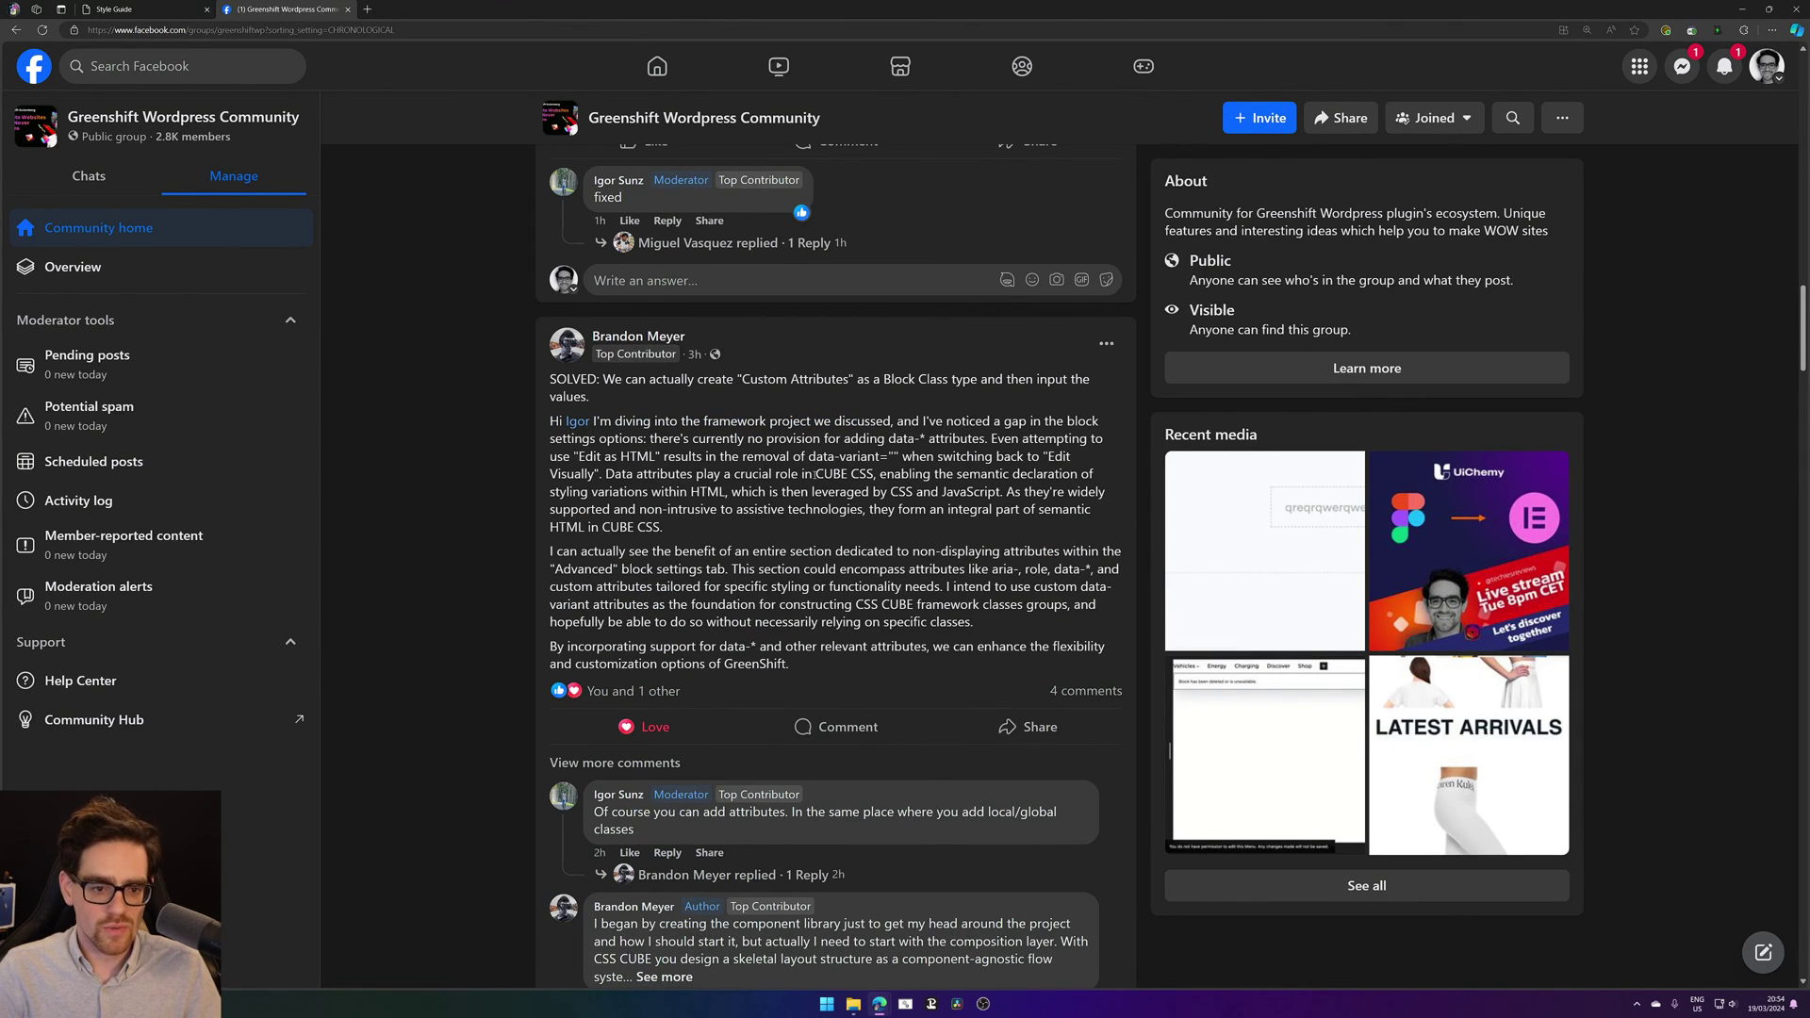
# Step: Copy the term CUBE CSS from the post, search the web for it in a new tab and open the cube.fyi site
pyautogui.moveTo(816, 474); pyautogui.dragTo(882, 476)
pyautogui.hotkey('ctrl', 'c')
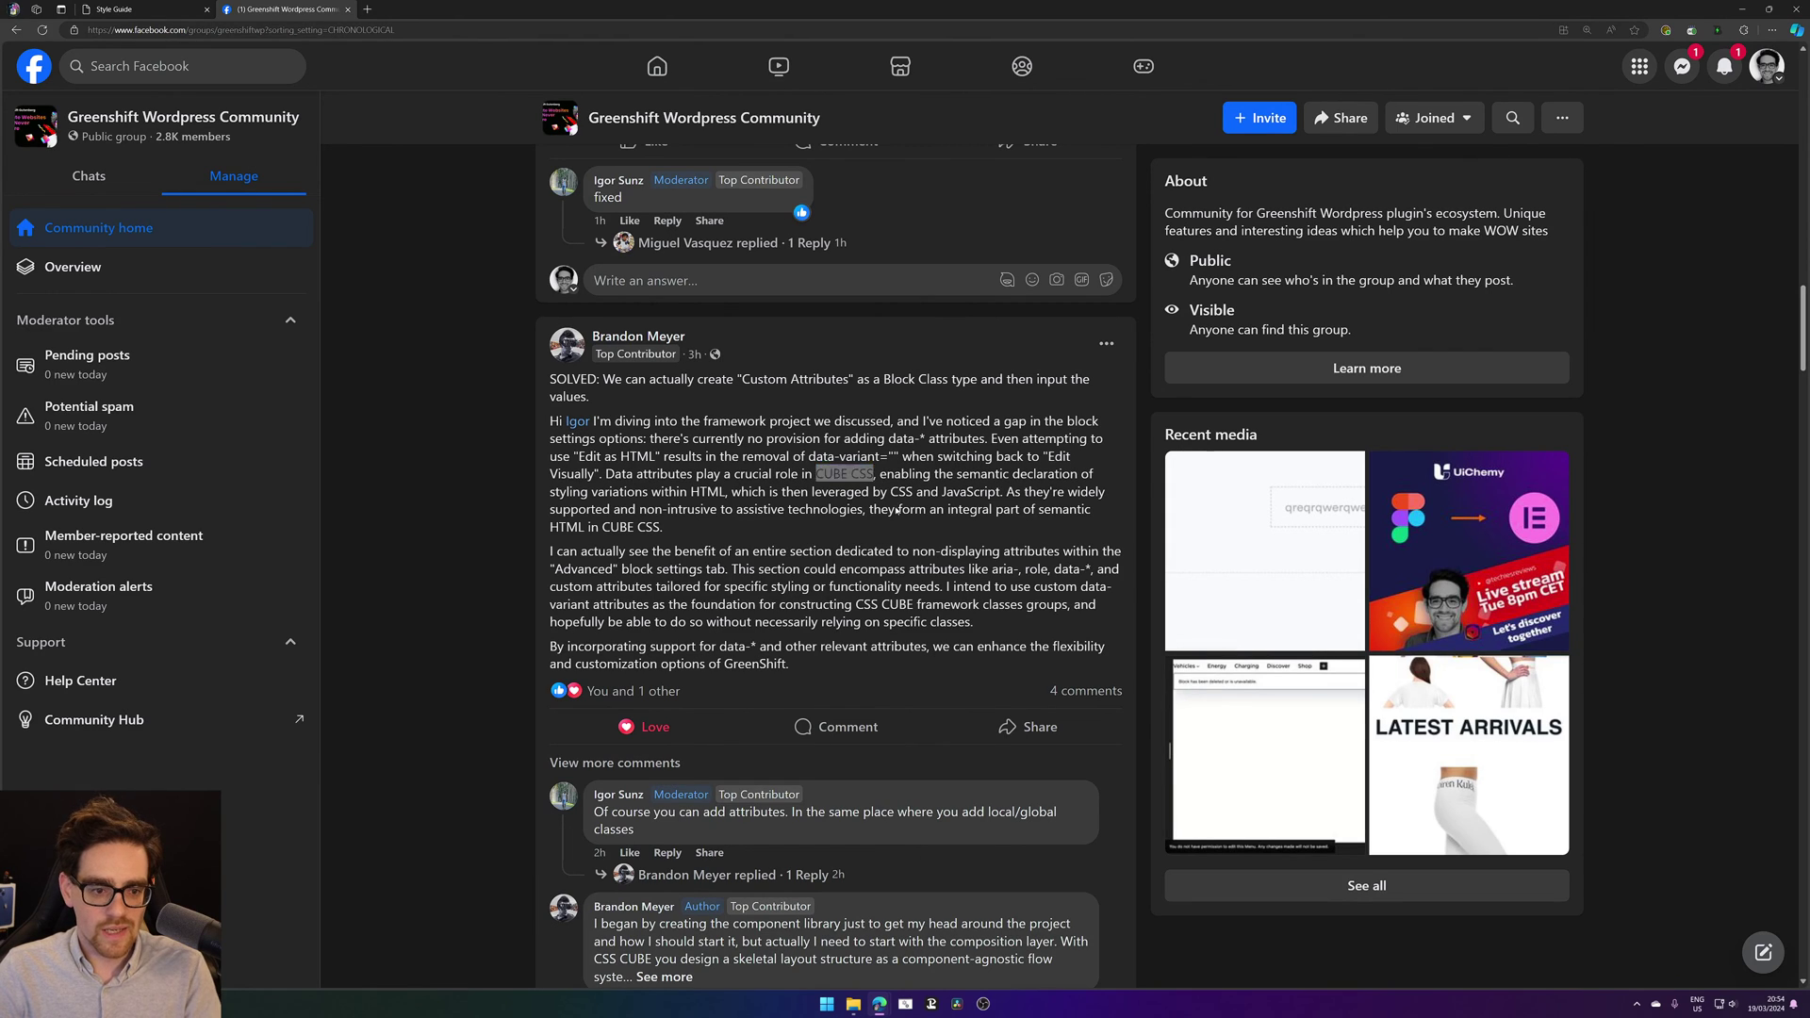
pyautogui.hotkey('ctrl', 't')
pyautogui.hotkey('ctrl', 'v')
pyautogui.press('Return')
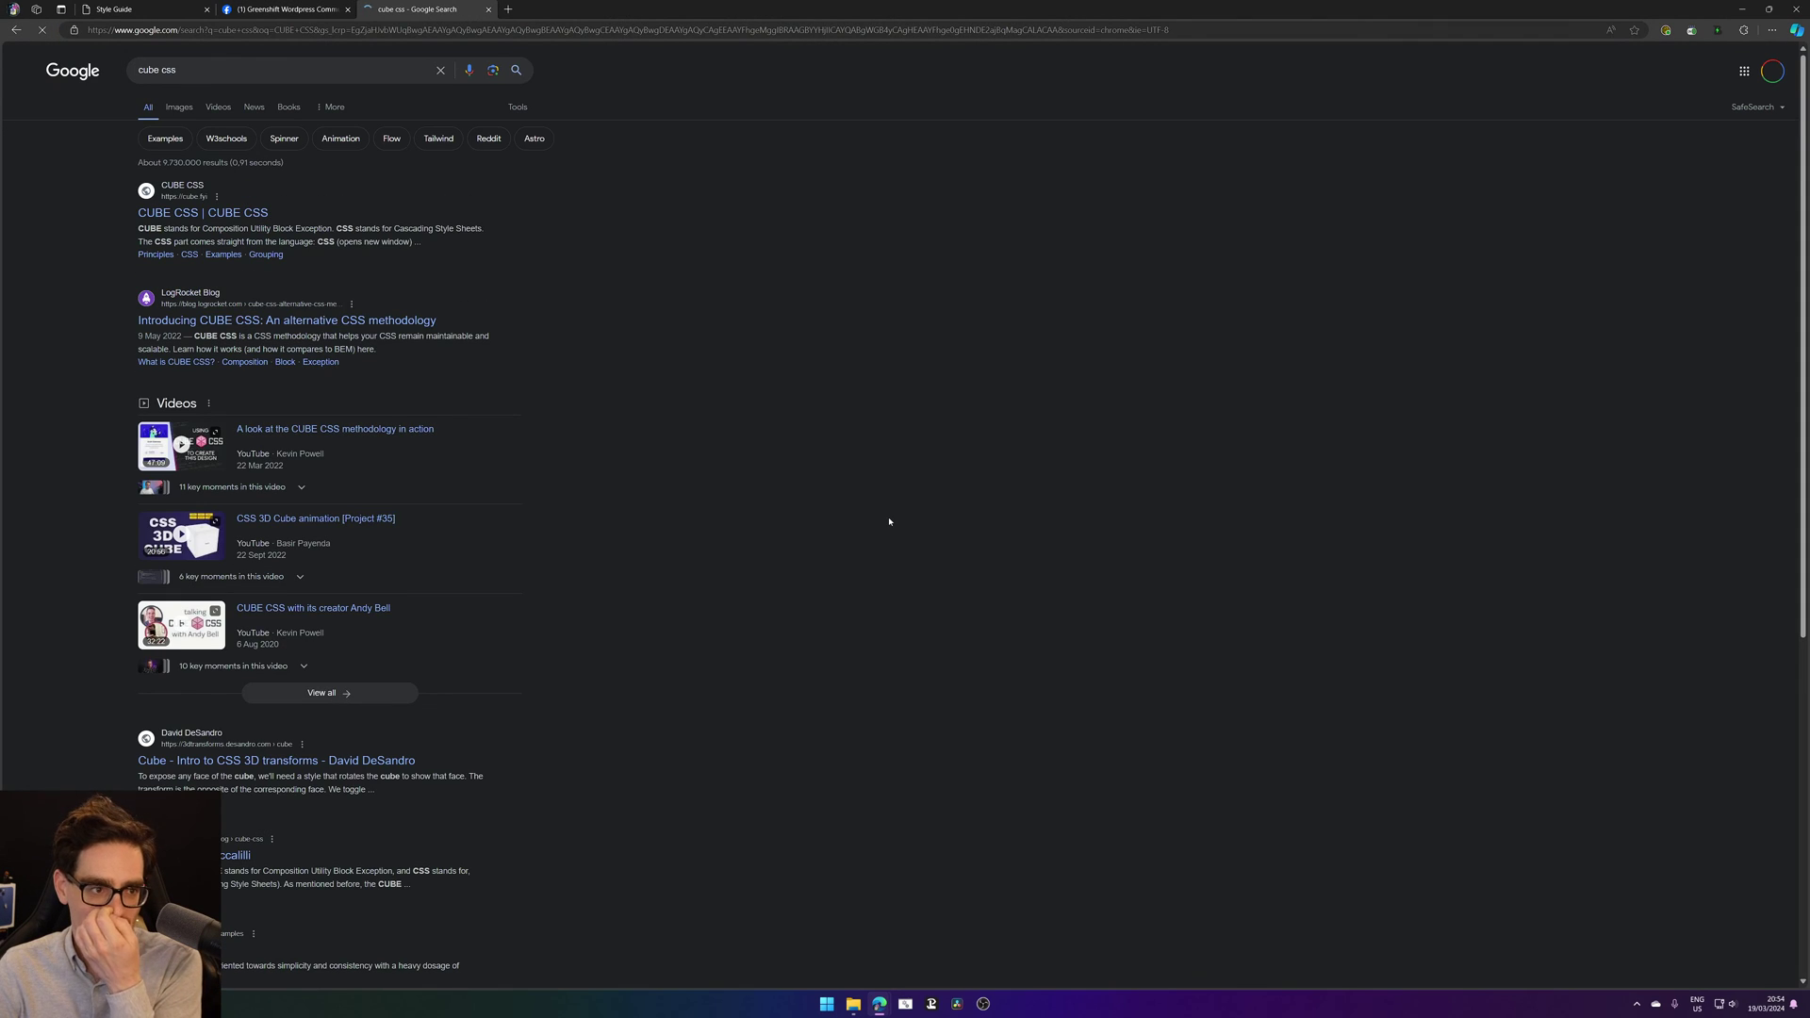
pyautogui.click(203, 213)
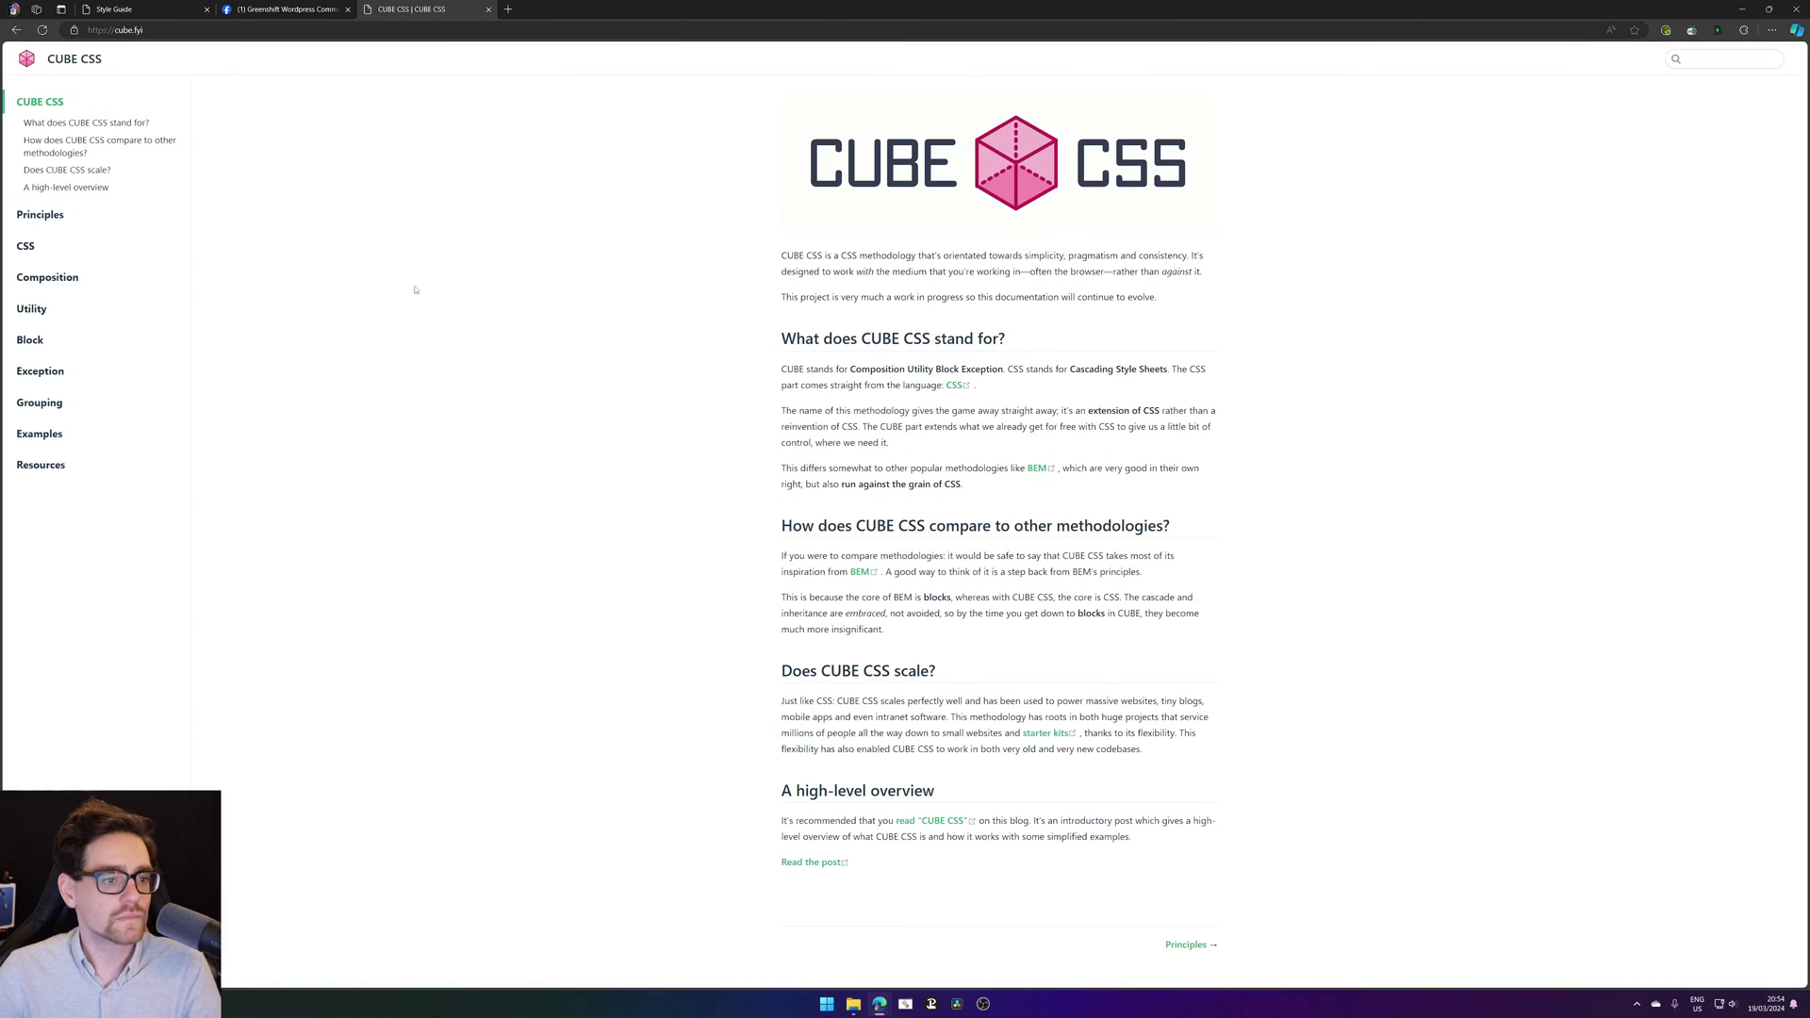
# Step: Read the CUBE CSS introduction and the section comparing it with other methodologies
pyautogui.moveTo(795, 229); pyautogui.dragTo(1098, 256)
pyautogui.click(1306, 360)
pyautogui.click(1097, 258)
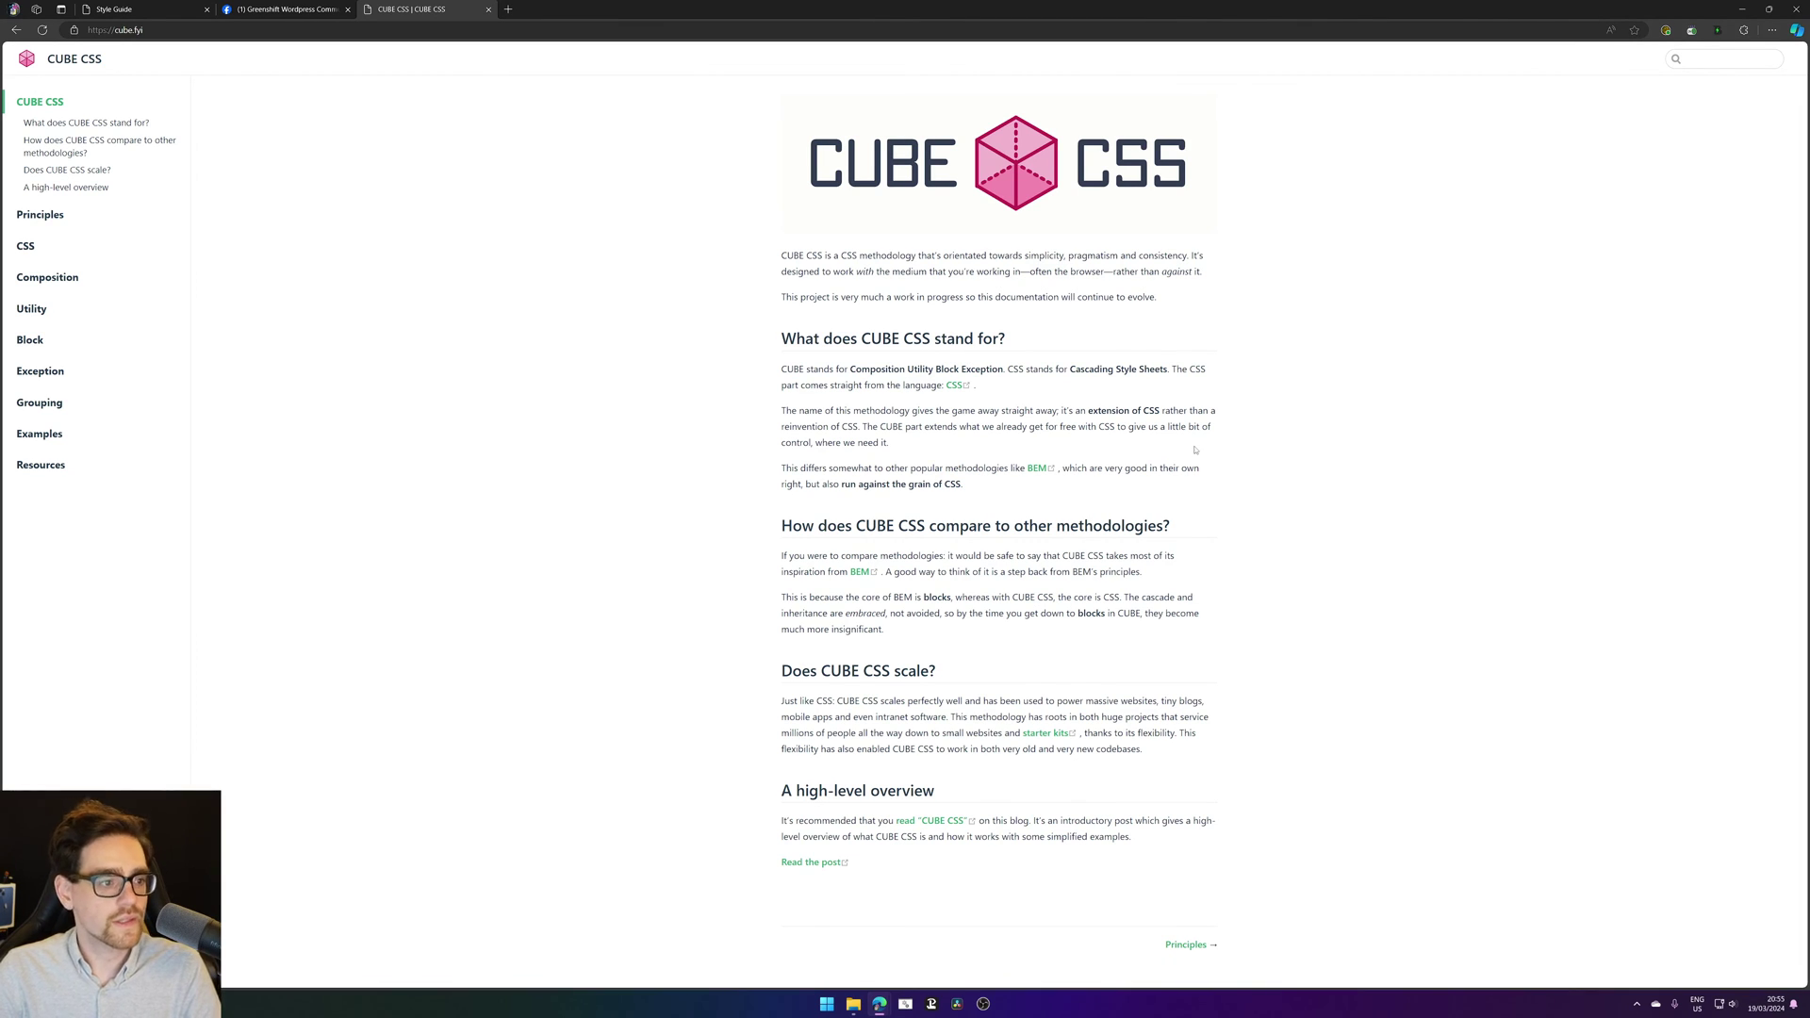
pyautogui.click(141, 152)
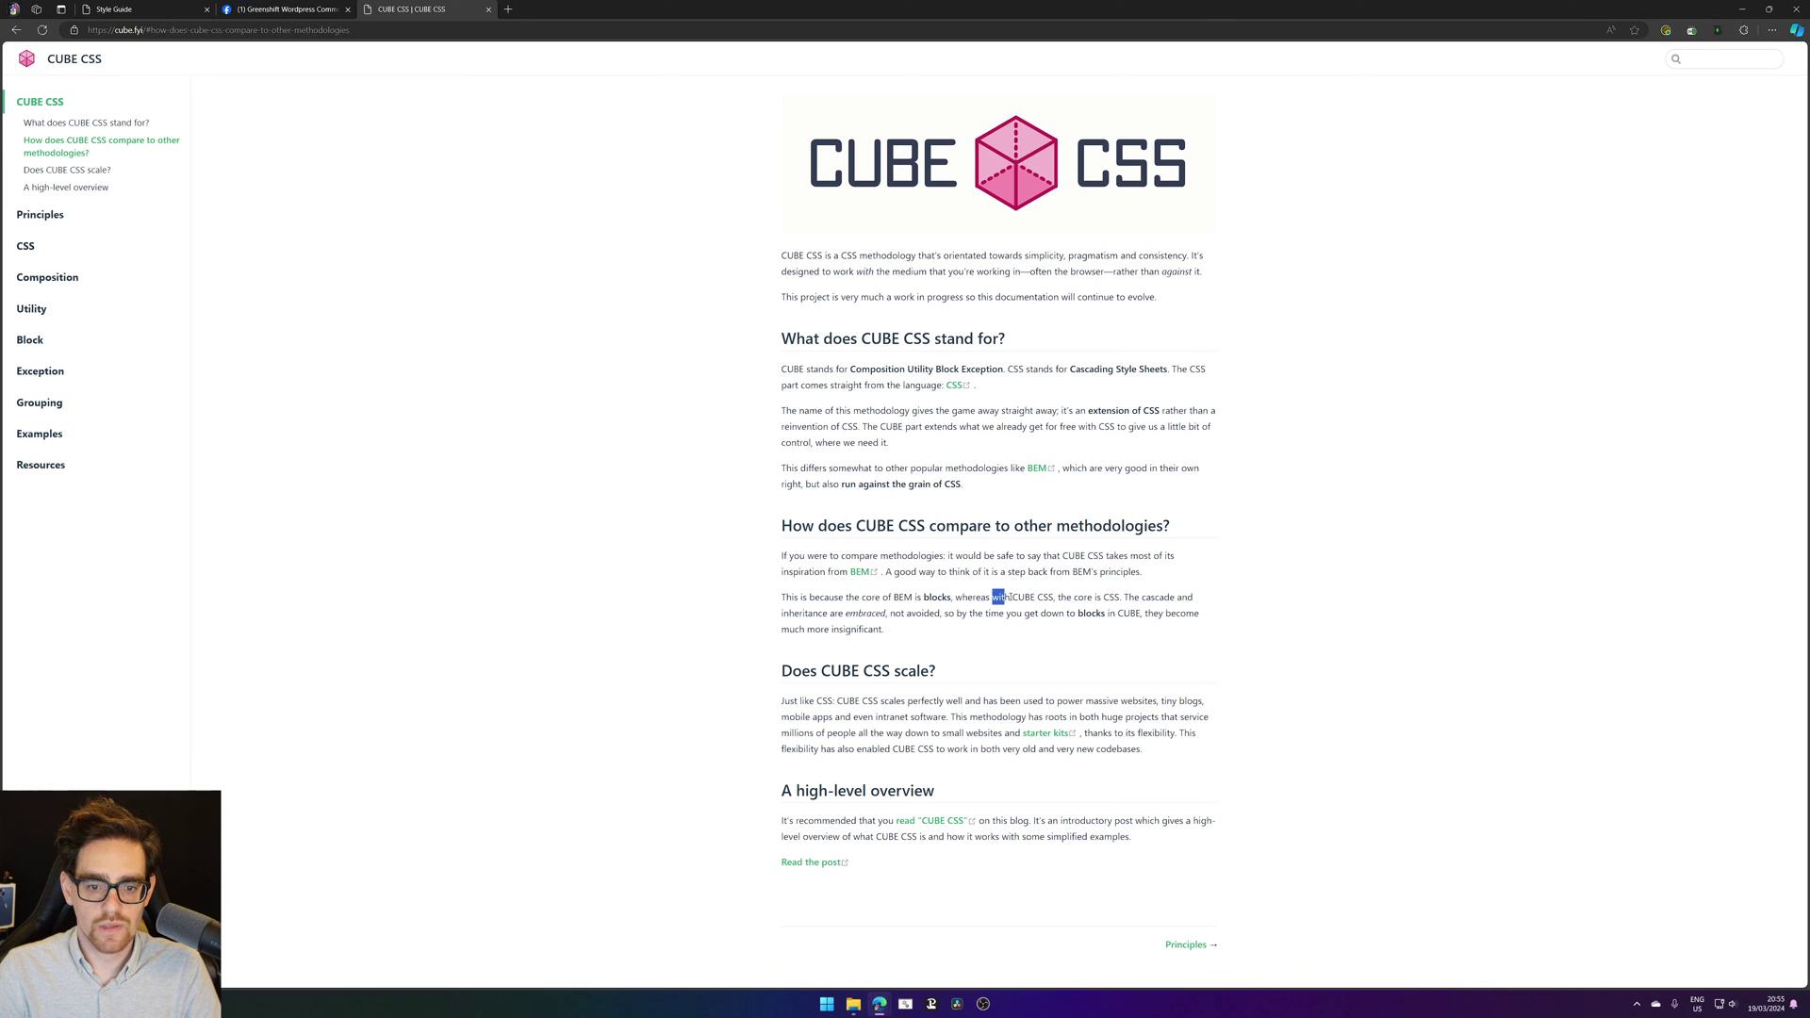
pyautogui.moveTo(1058, 597); pyautogui.dragTo(1120, 598)
pyautogui.click(1177, 611)
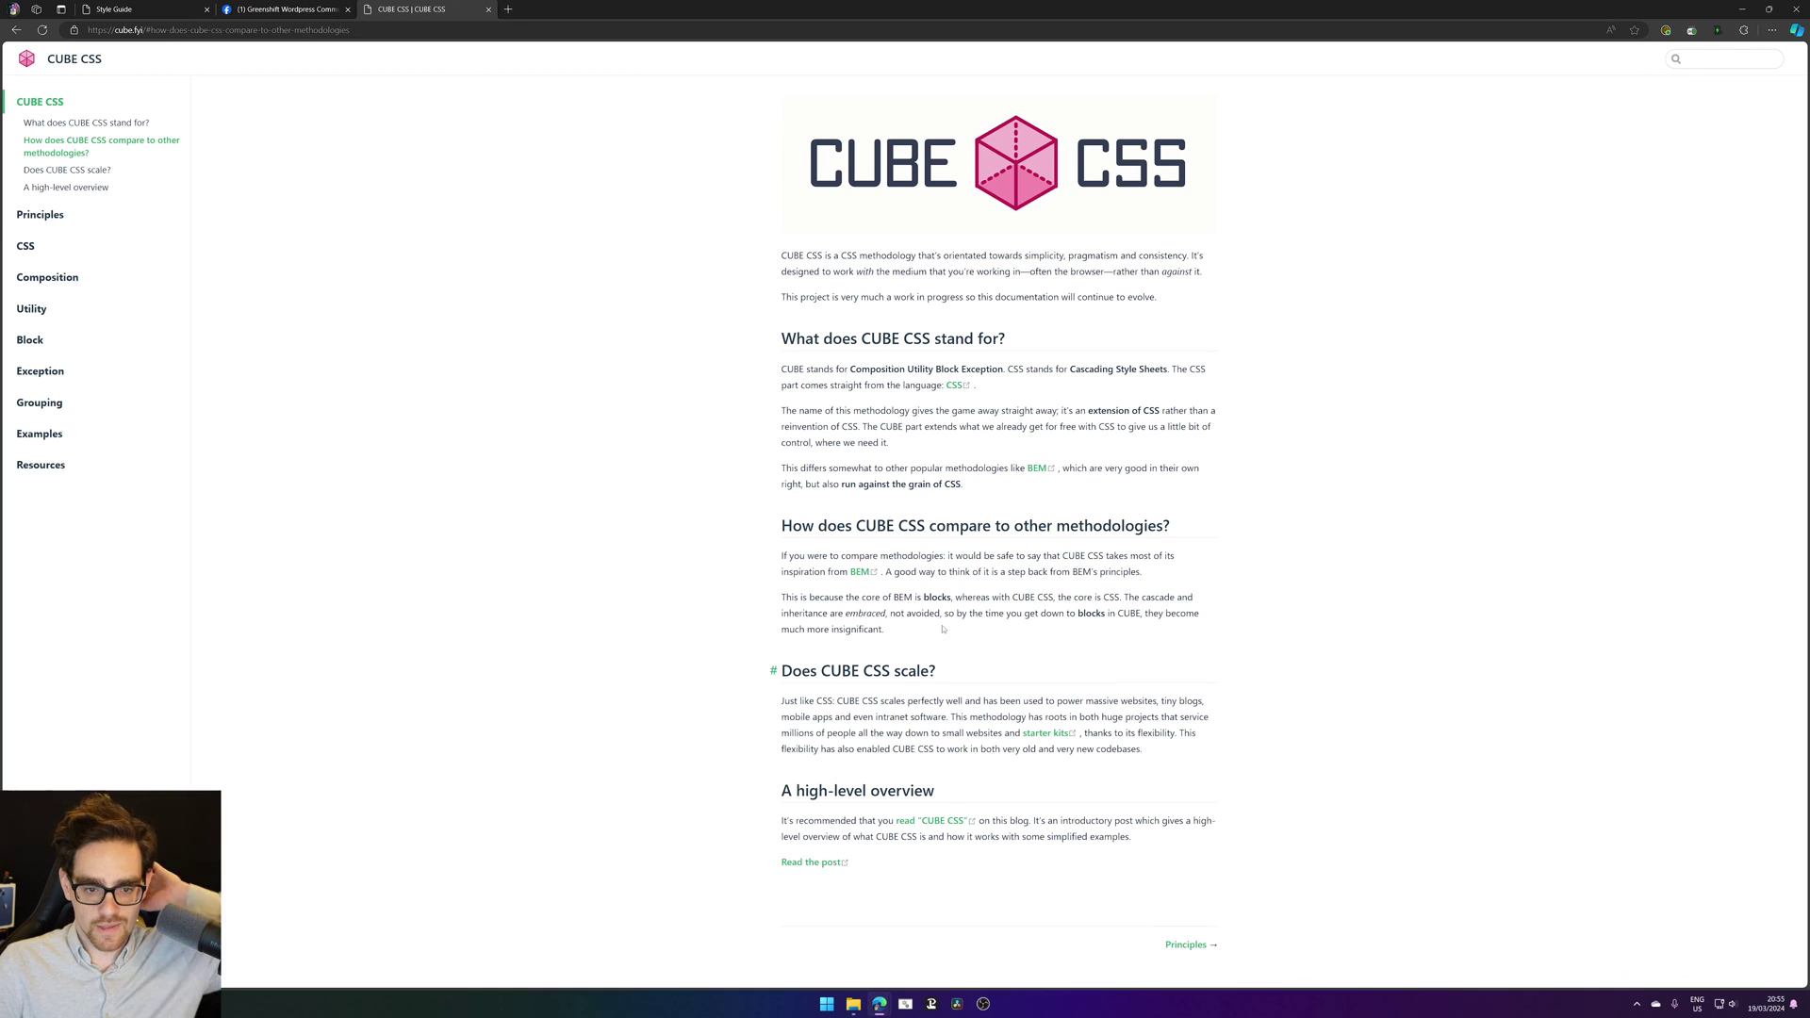
pyautogui.moveTo(878, 613); pyautogui.dragTo(1132, 649)
pyautogui.click(1137, 652)
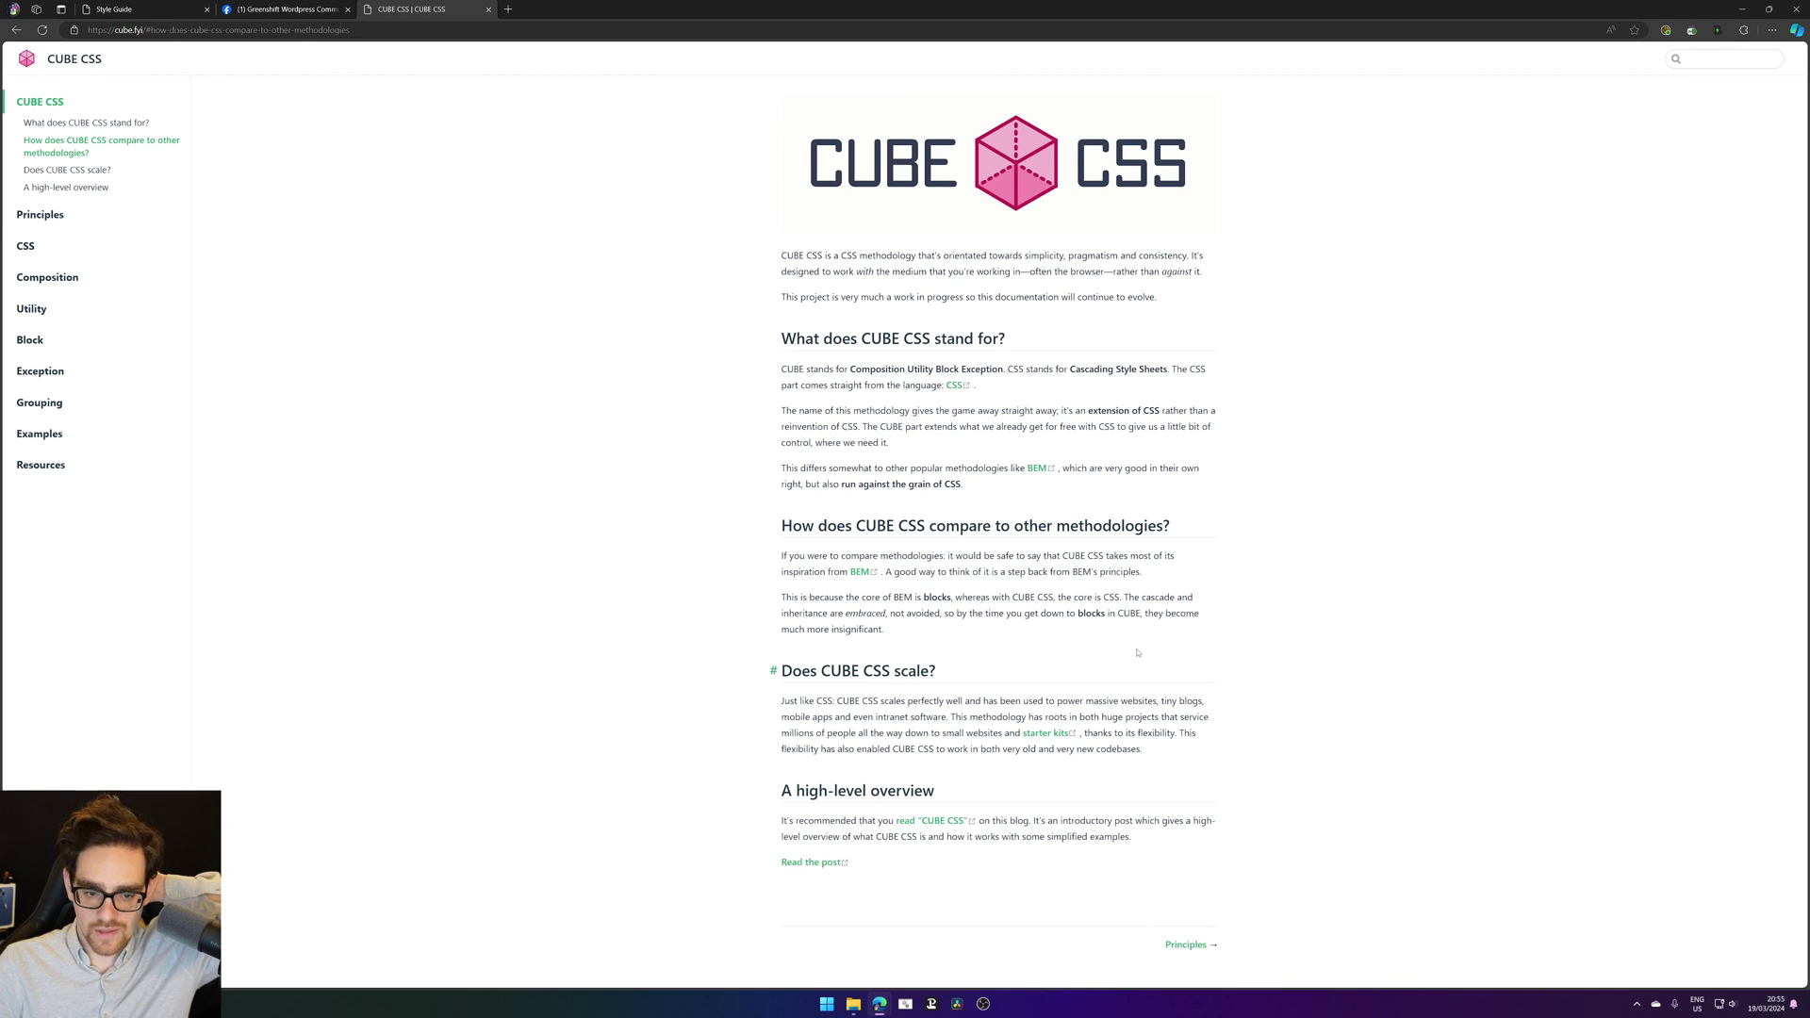
# Step: Review the top of the Style Guide page and reread the framework project post in the Greenshift group
pyautogui.click(140, 7)
pyautogui.scroll(5, 758, 403)
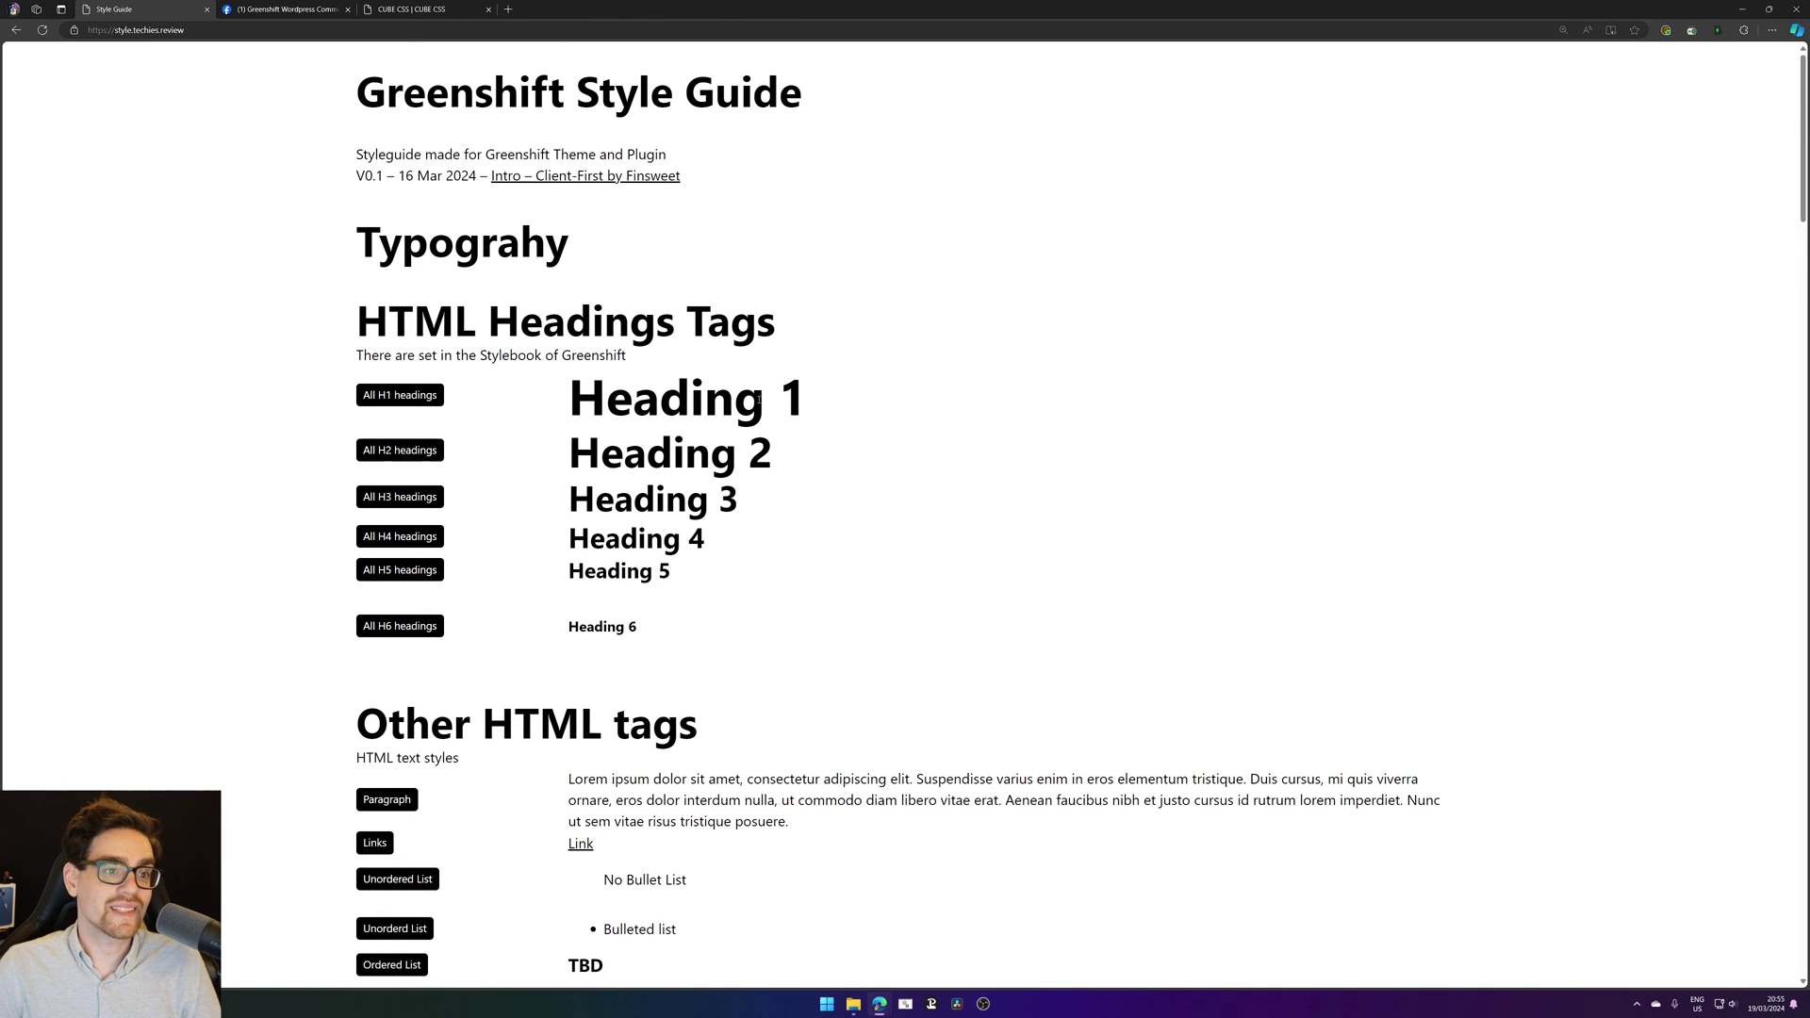
pyautogui.click(302, 7)
pyautogui.click(952, 509)
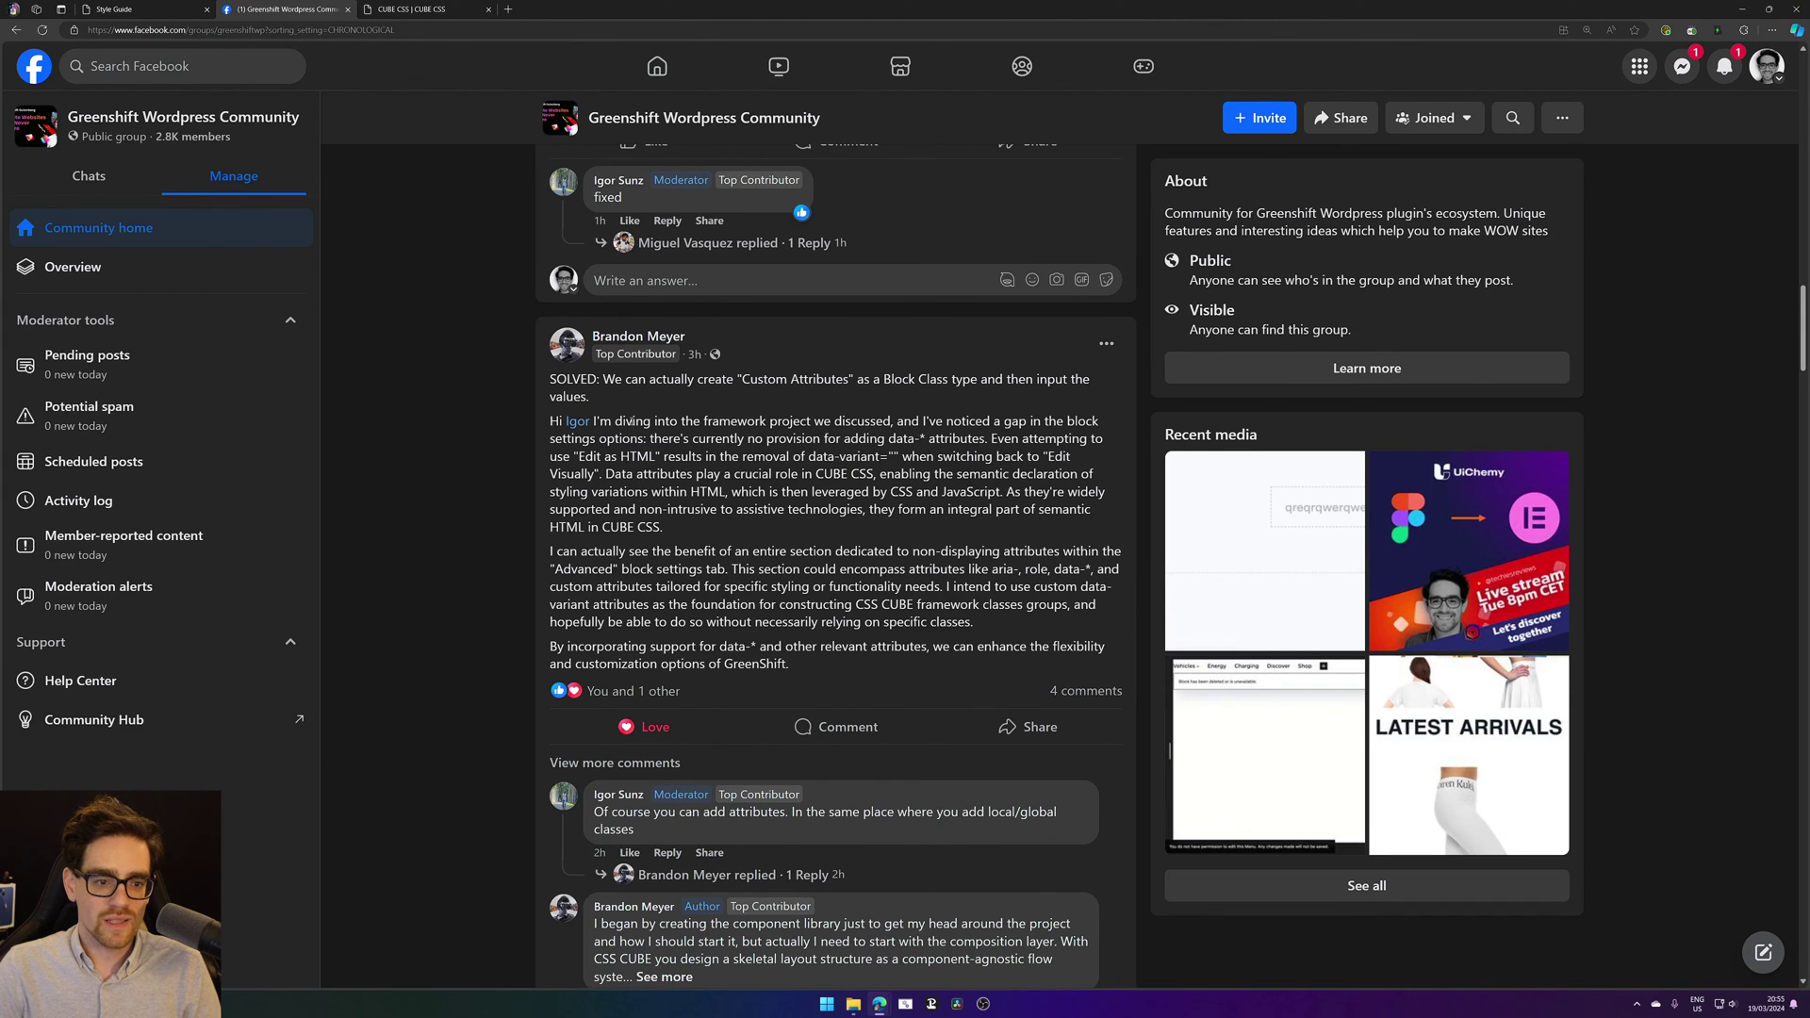
pyautogui.moveTo(651, 421); pyautogui.dragTo(809, 420)
pyautogui.click(809, 420)
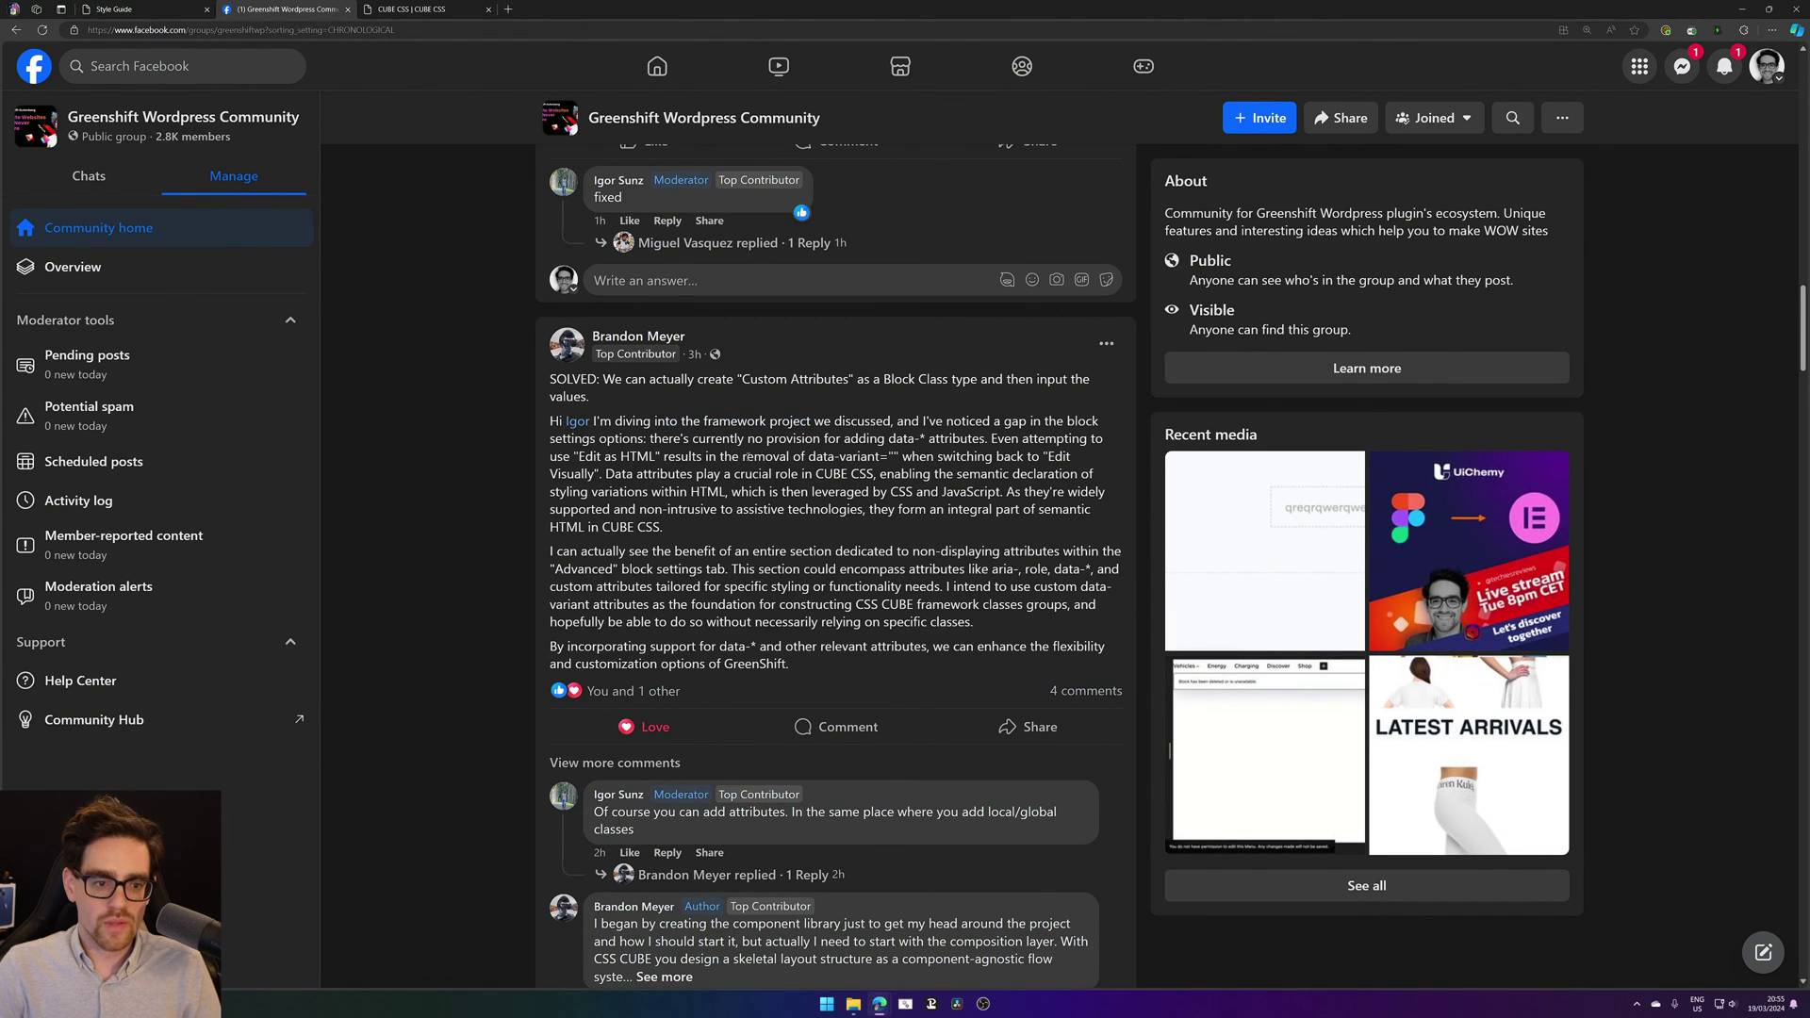
pyautogui.scroll(-2, 759, 459)
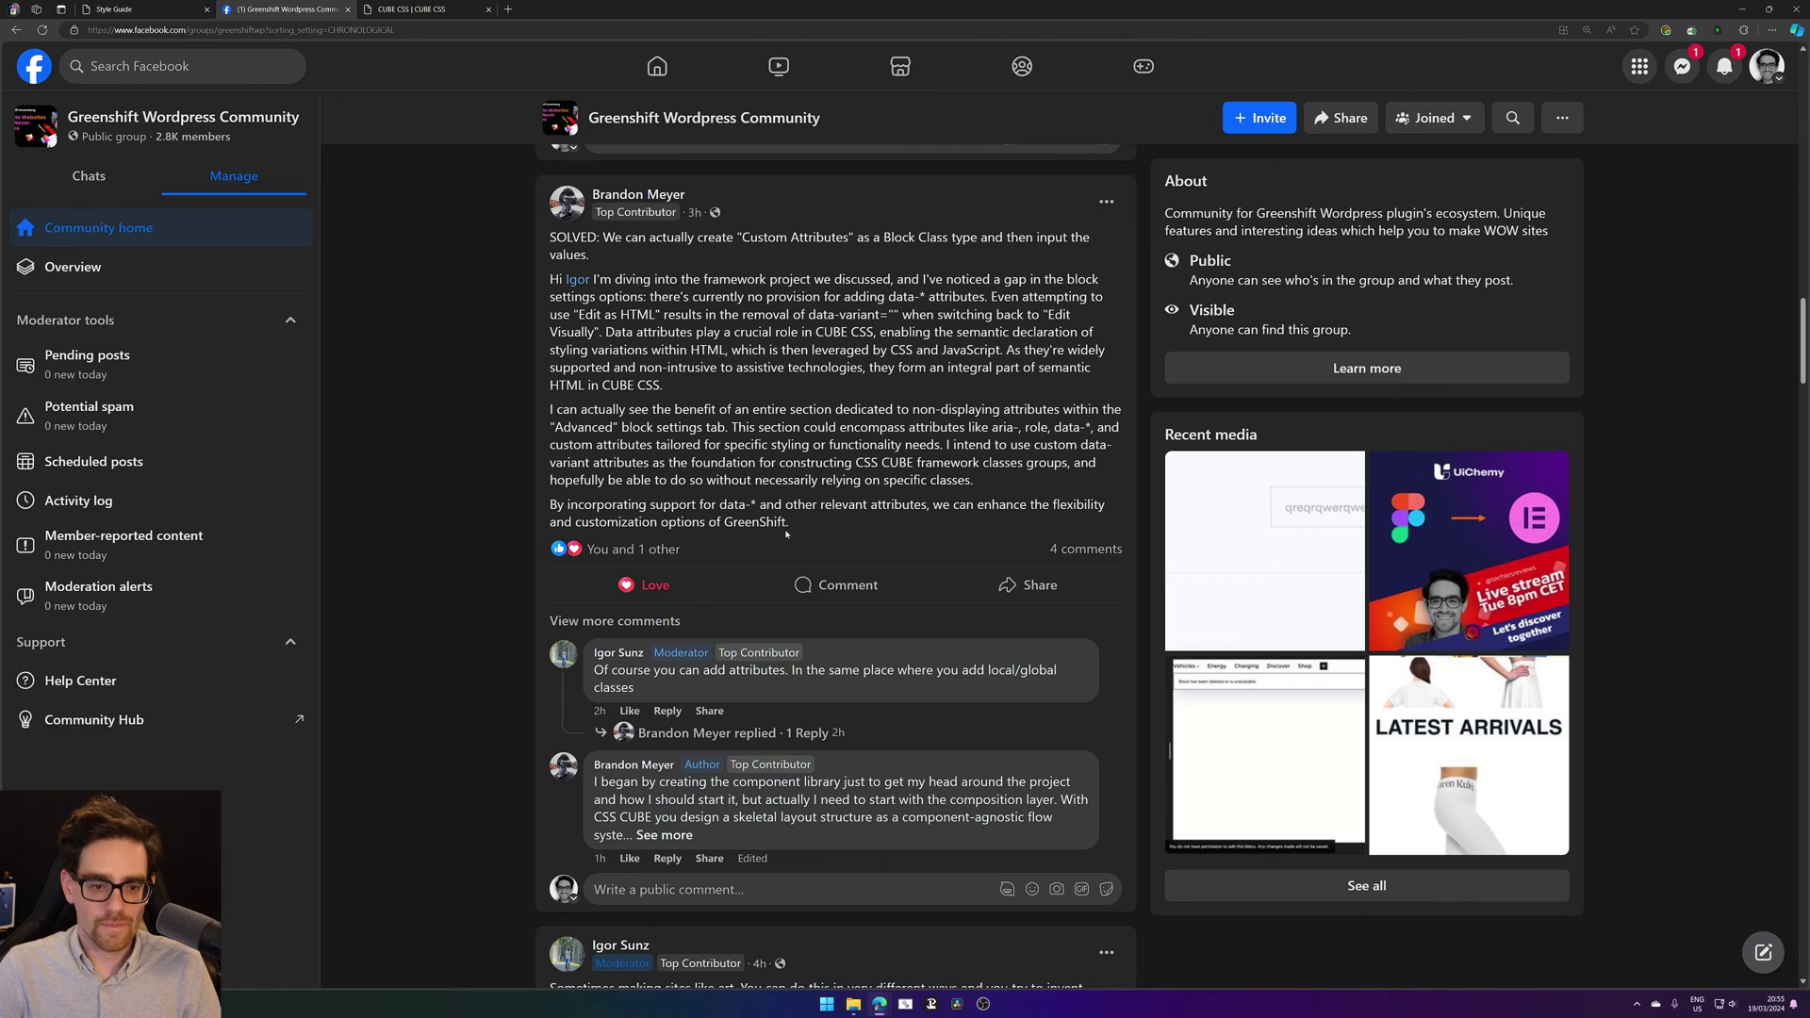
pyautogui.moveTo(799, 528); pyautogui.dragTo(584, 143)
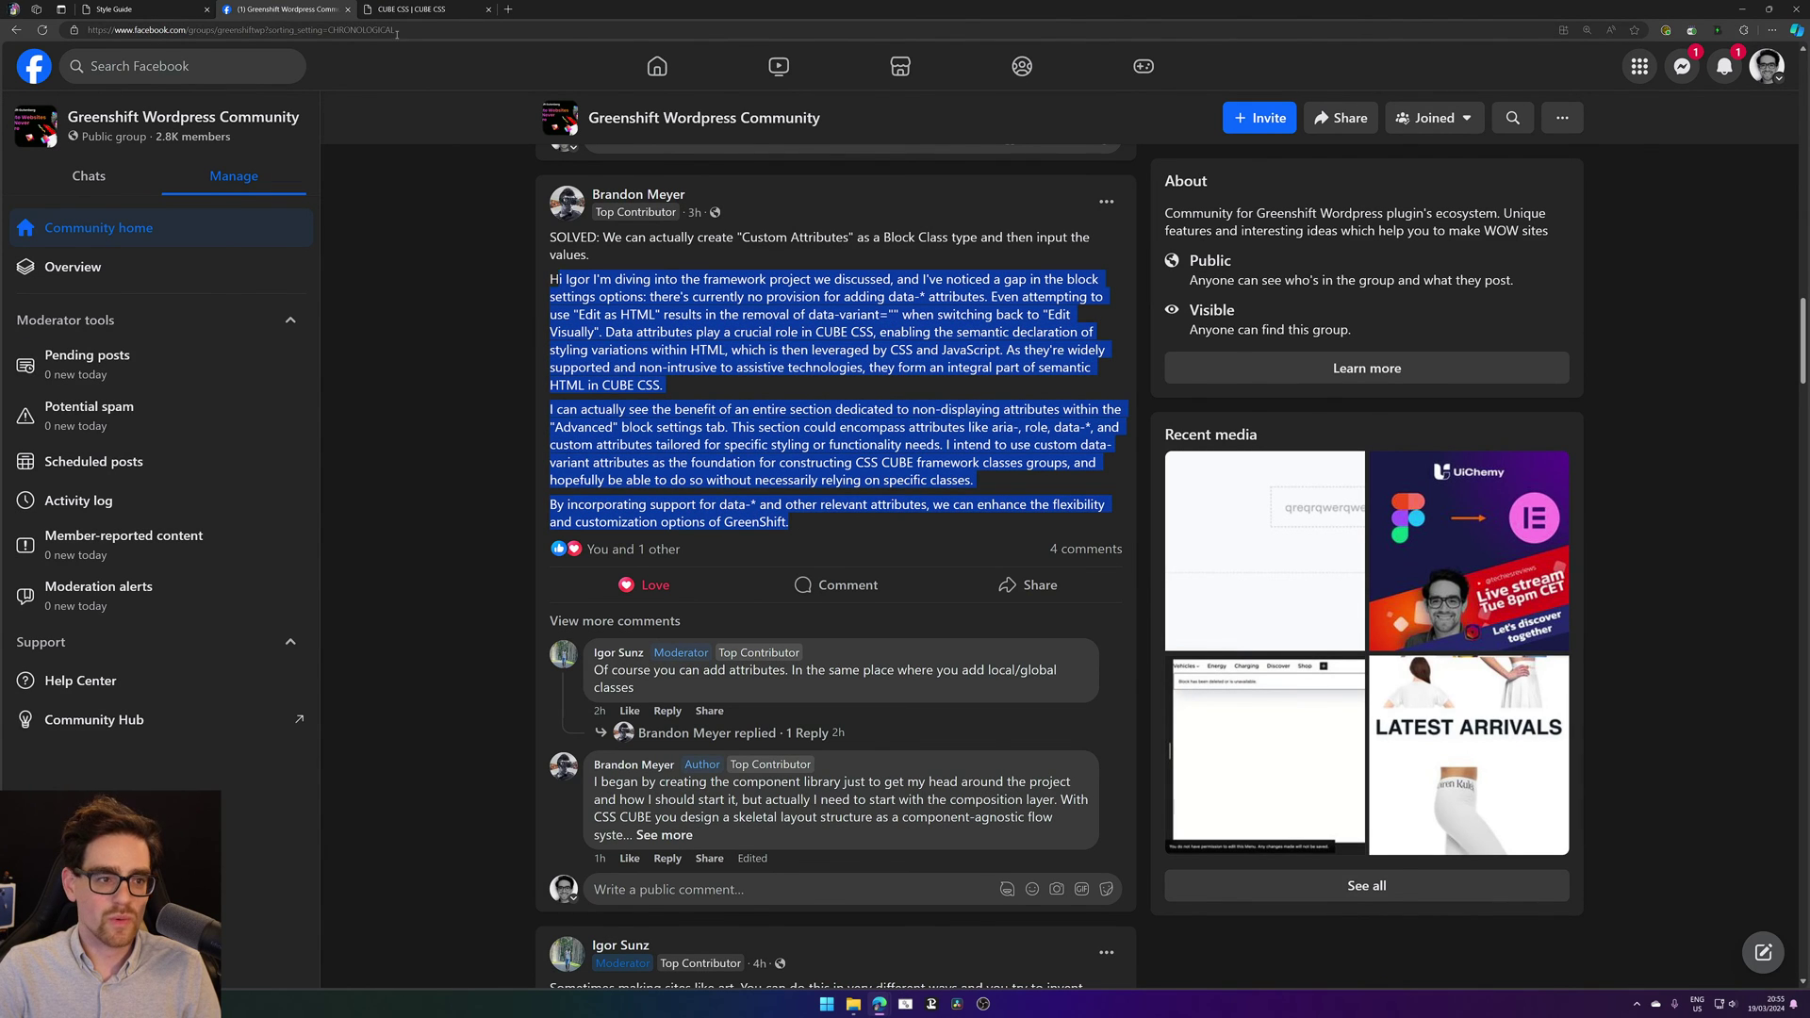
pyautogui.click(198, 6)
pyautogui.click(273, 8)
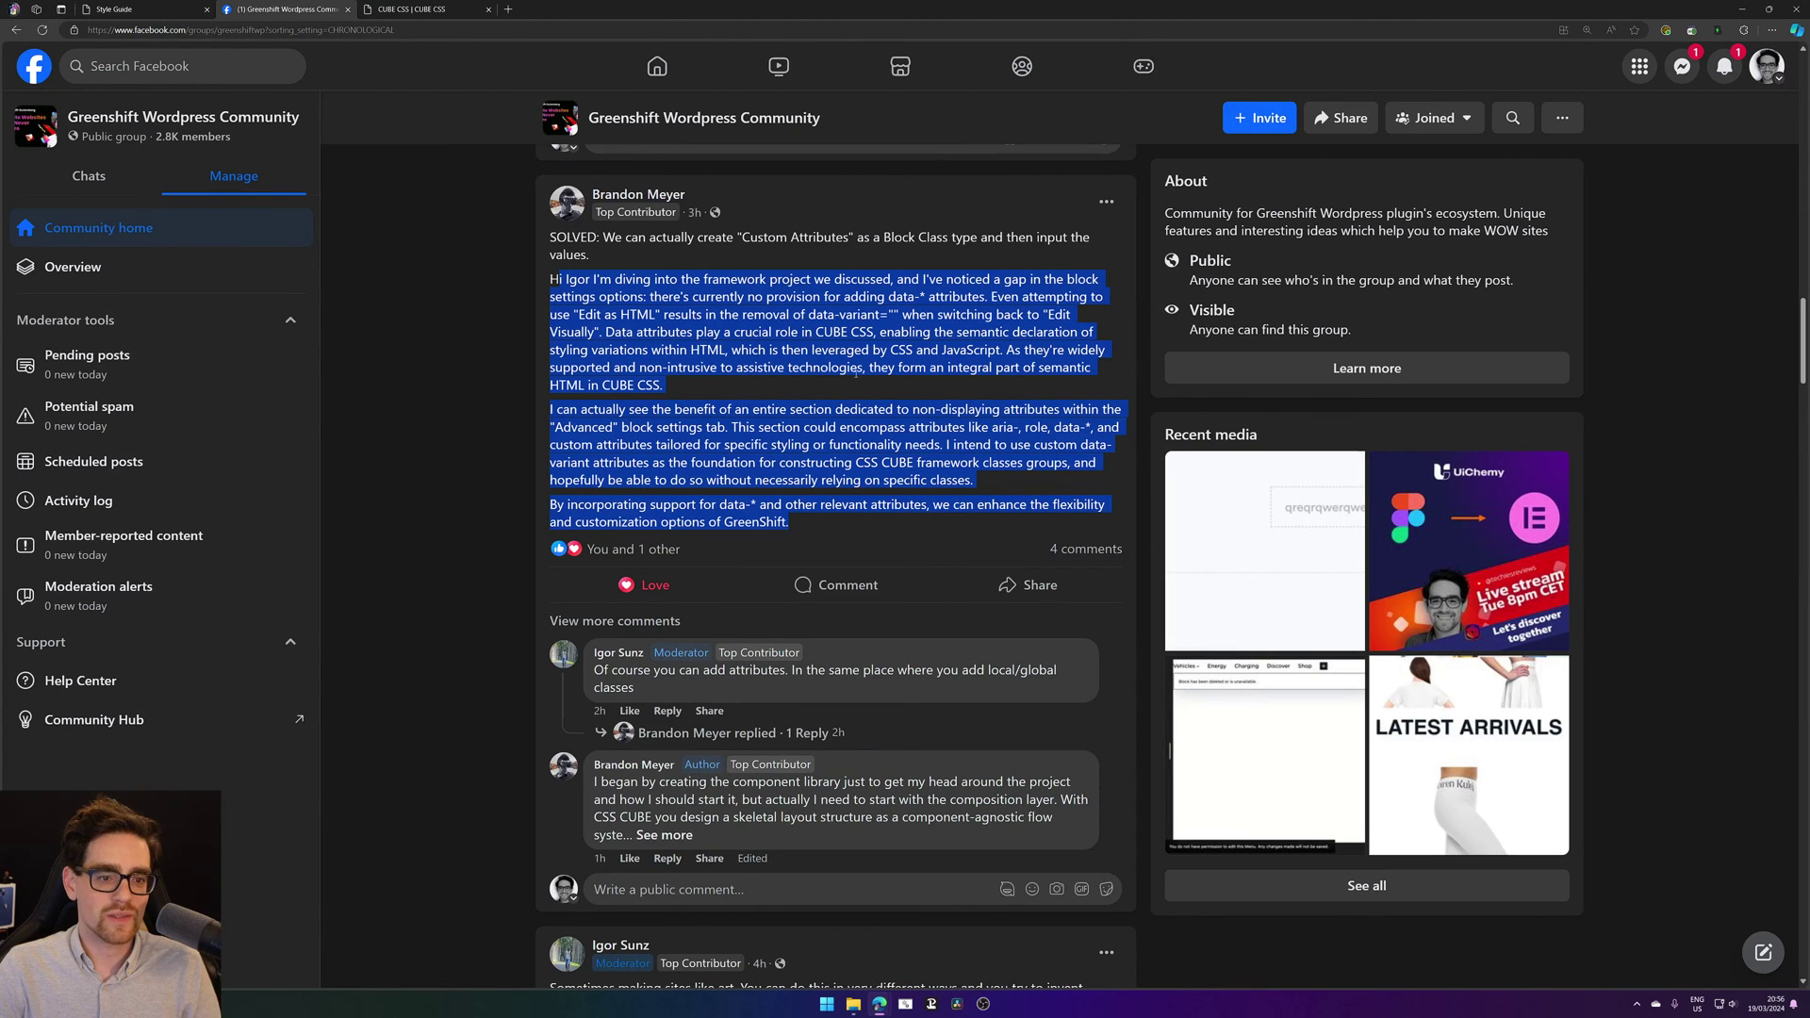
# Step: Examine the post's comments, including the enlarged GS Components Library screenshot and the explanation of the composition layer
pyautogui.click(1080, 547)
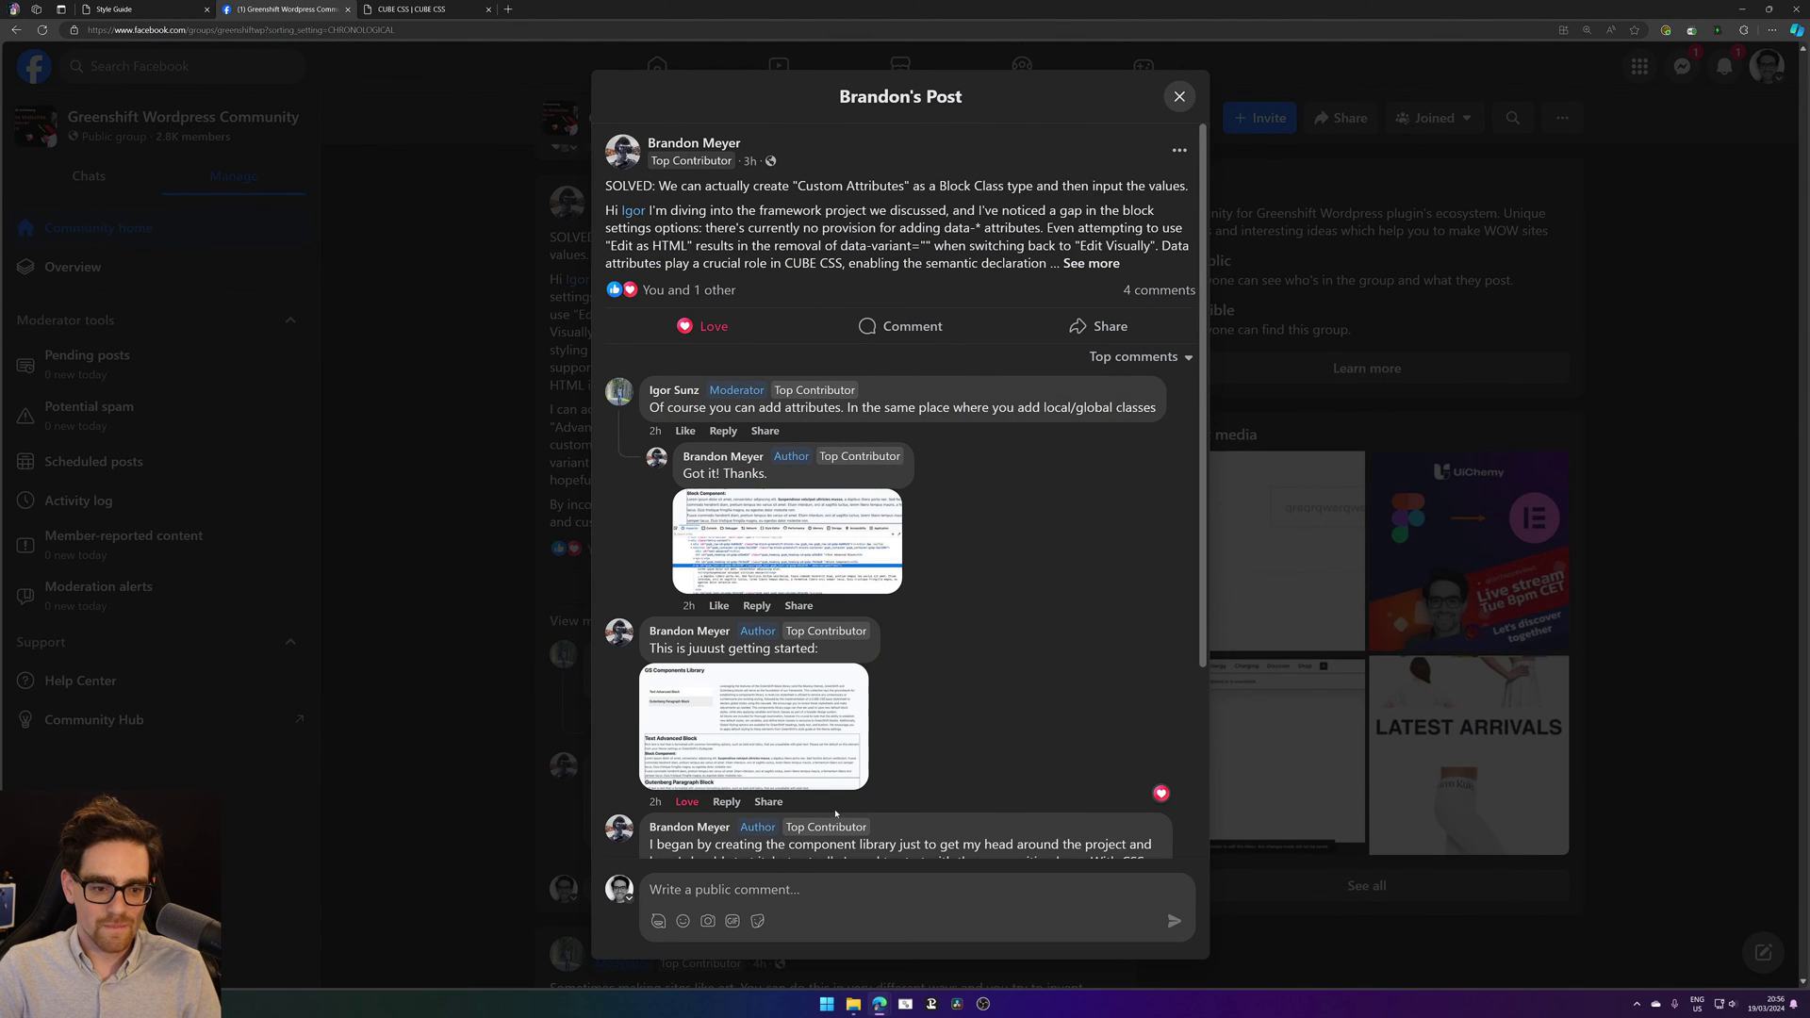
pyautogui.click(773, 740)
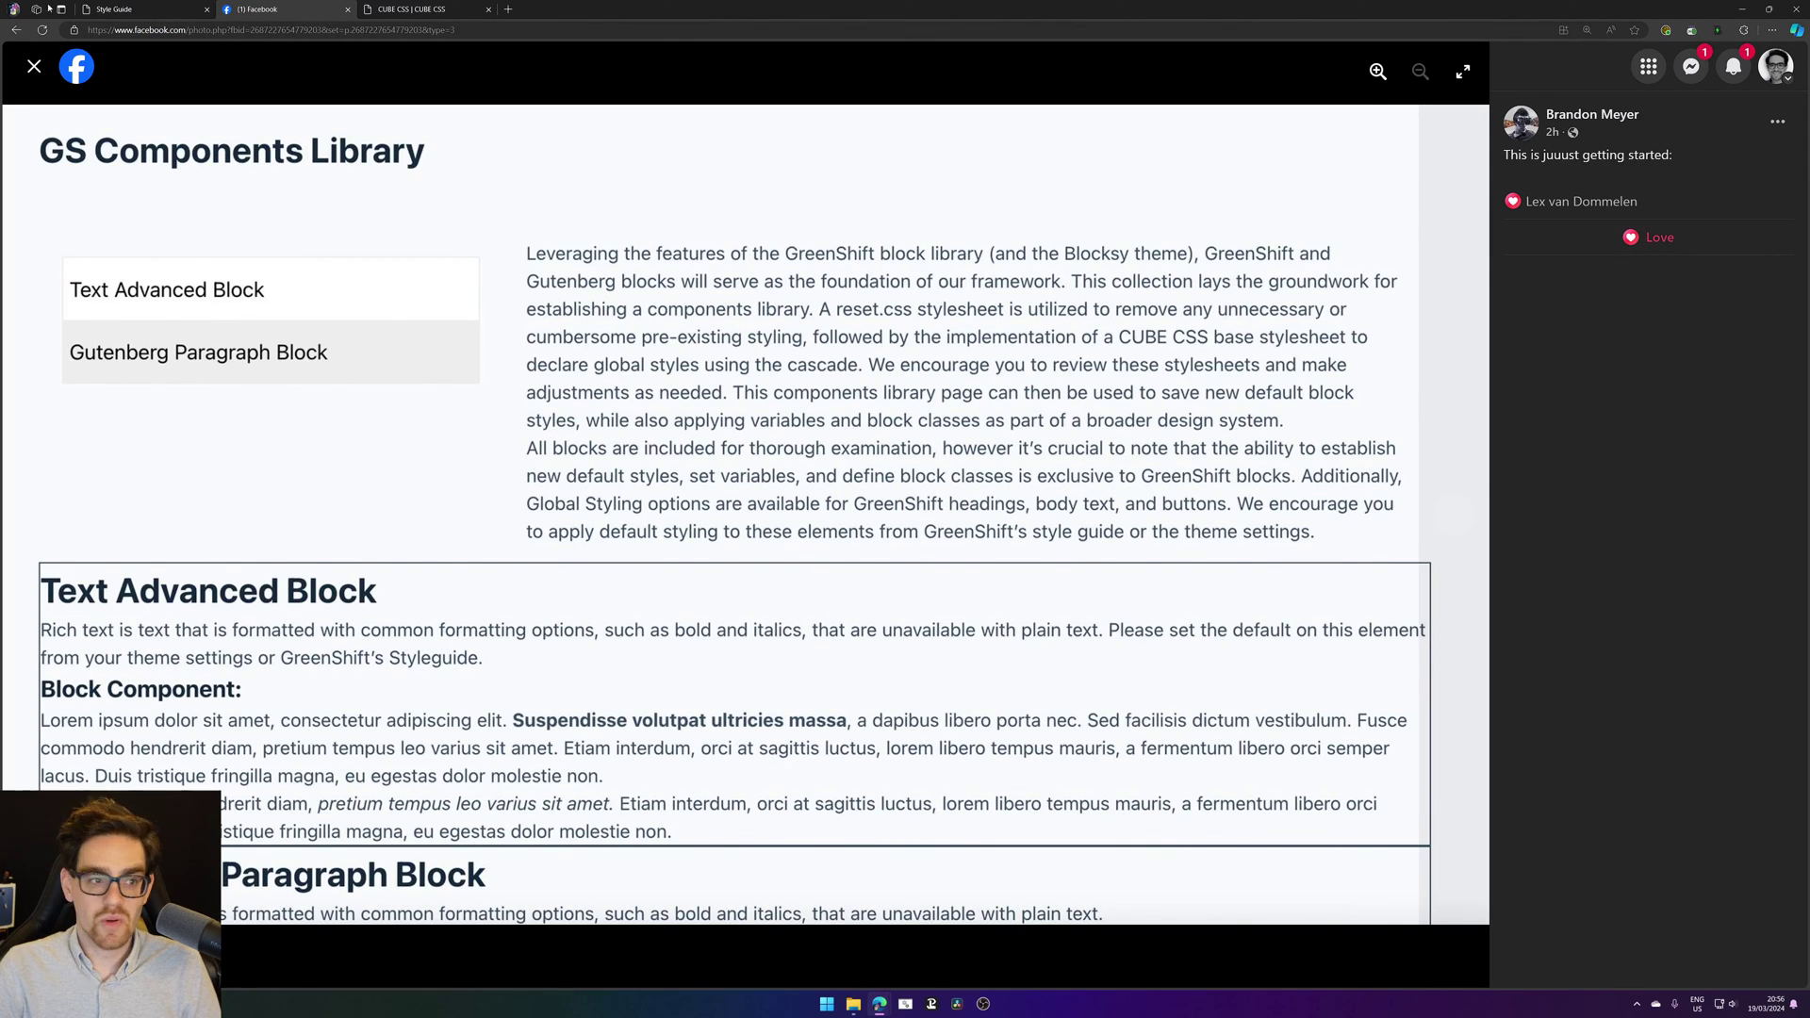
pyautogui.click(34, 66)
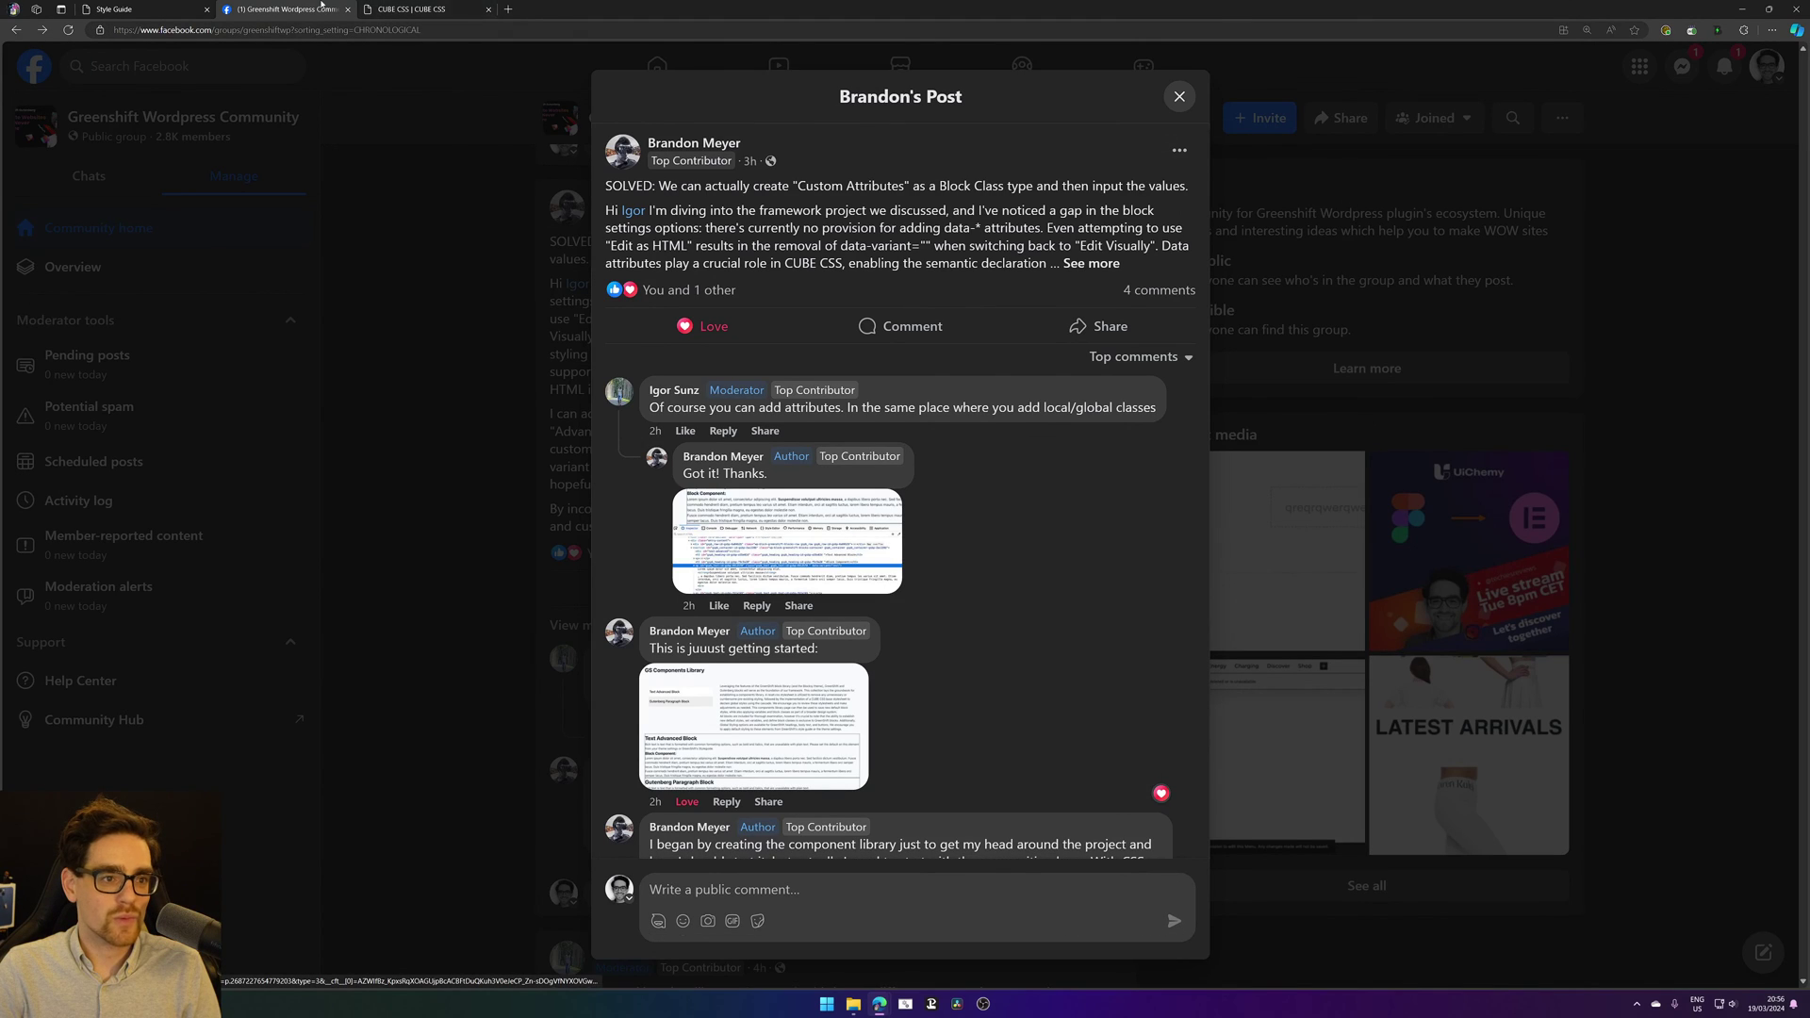
pyautogui.scroll(-3, 720, 551)
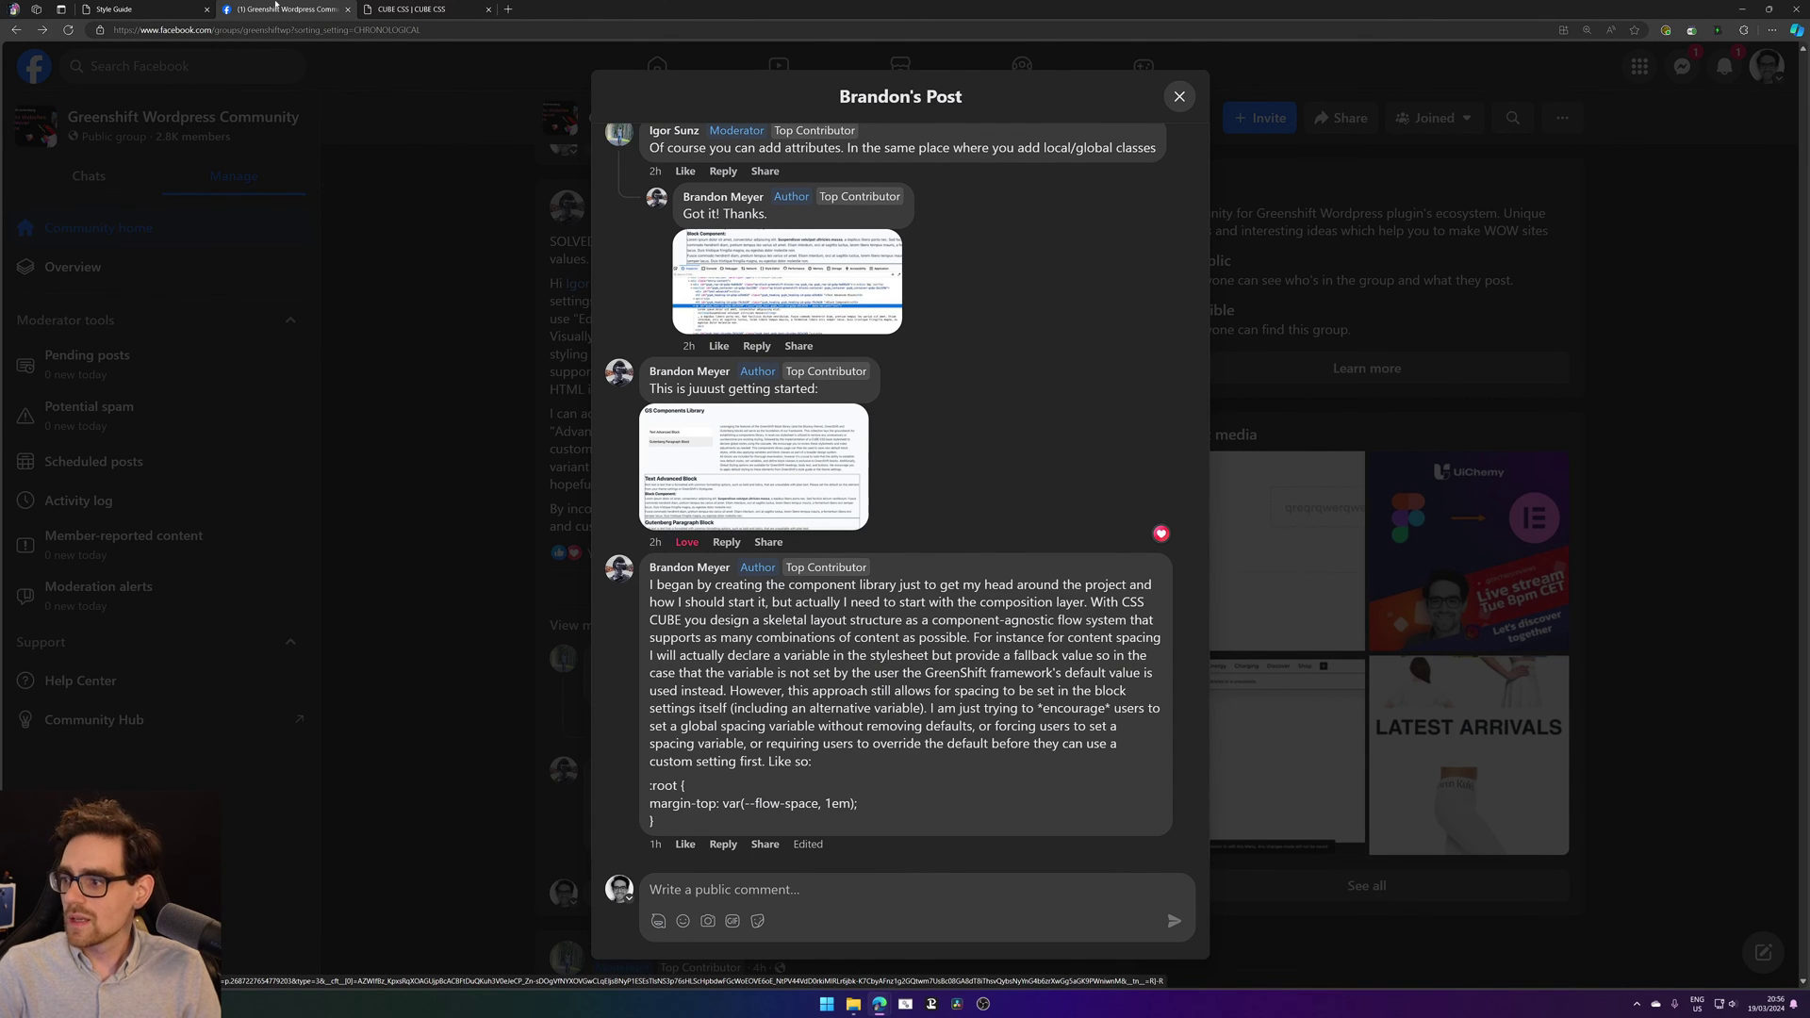
# Step: Close the Facebook group tab, return to the Style Guide and open a new browser tab
pyautogui.middleClick(309, 5)
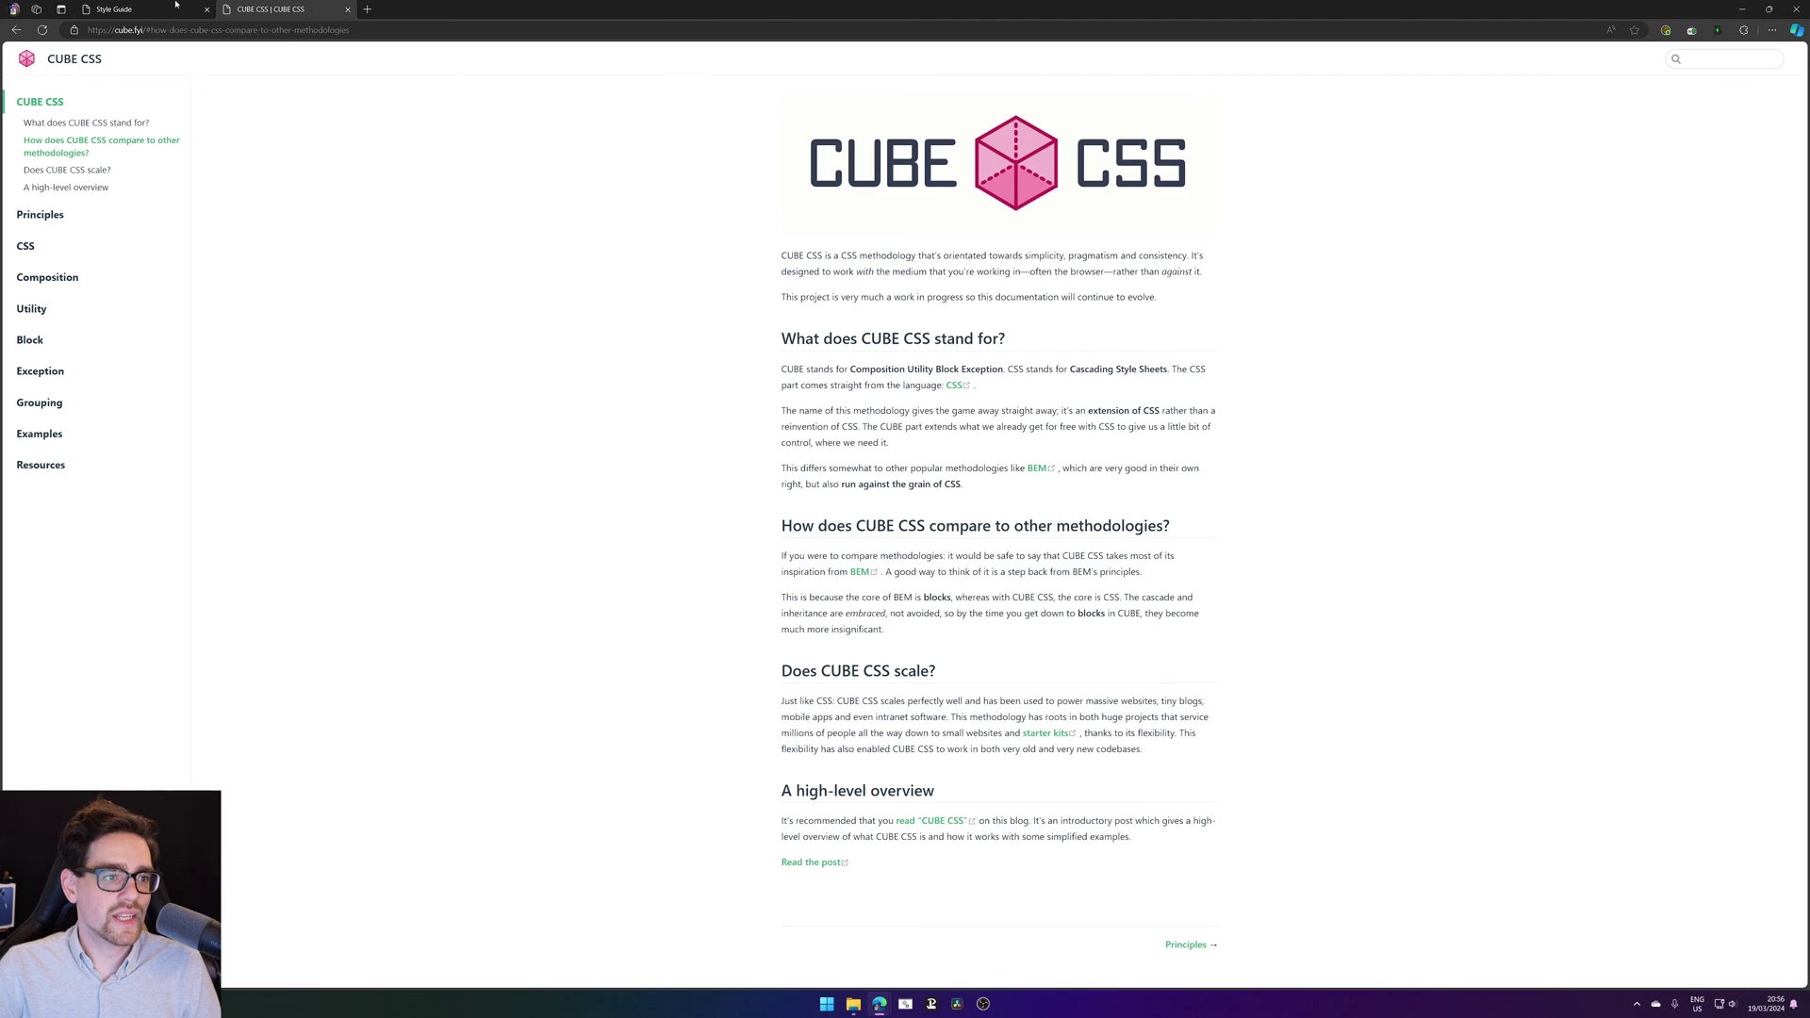
pyautogui.click(142, 9)
pyautogui.click(368, 9)
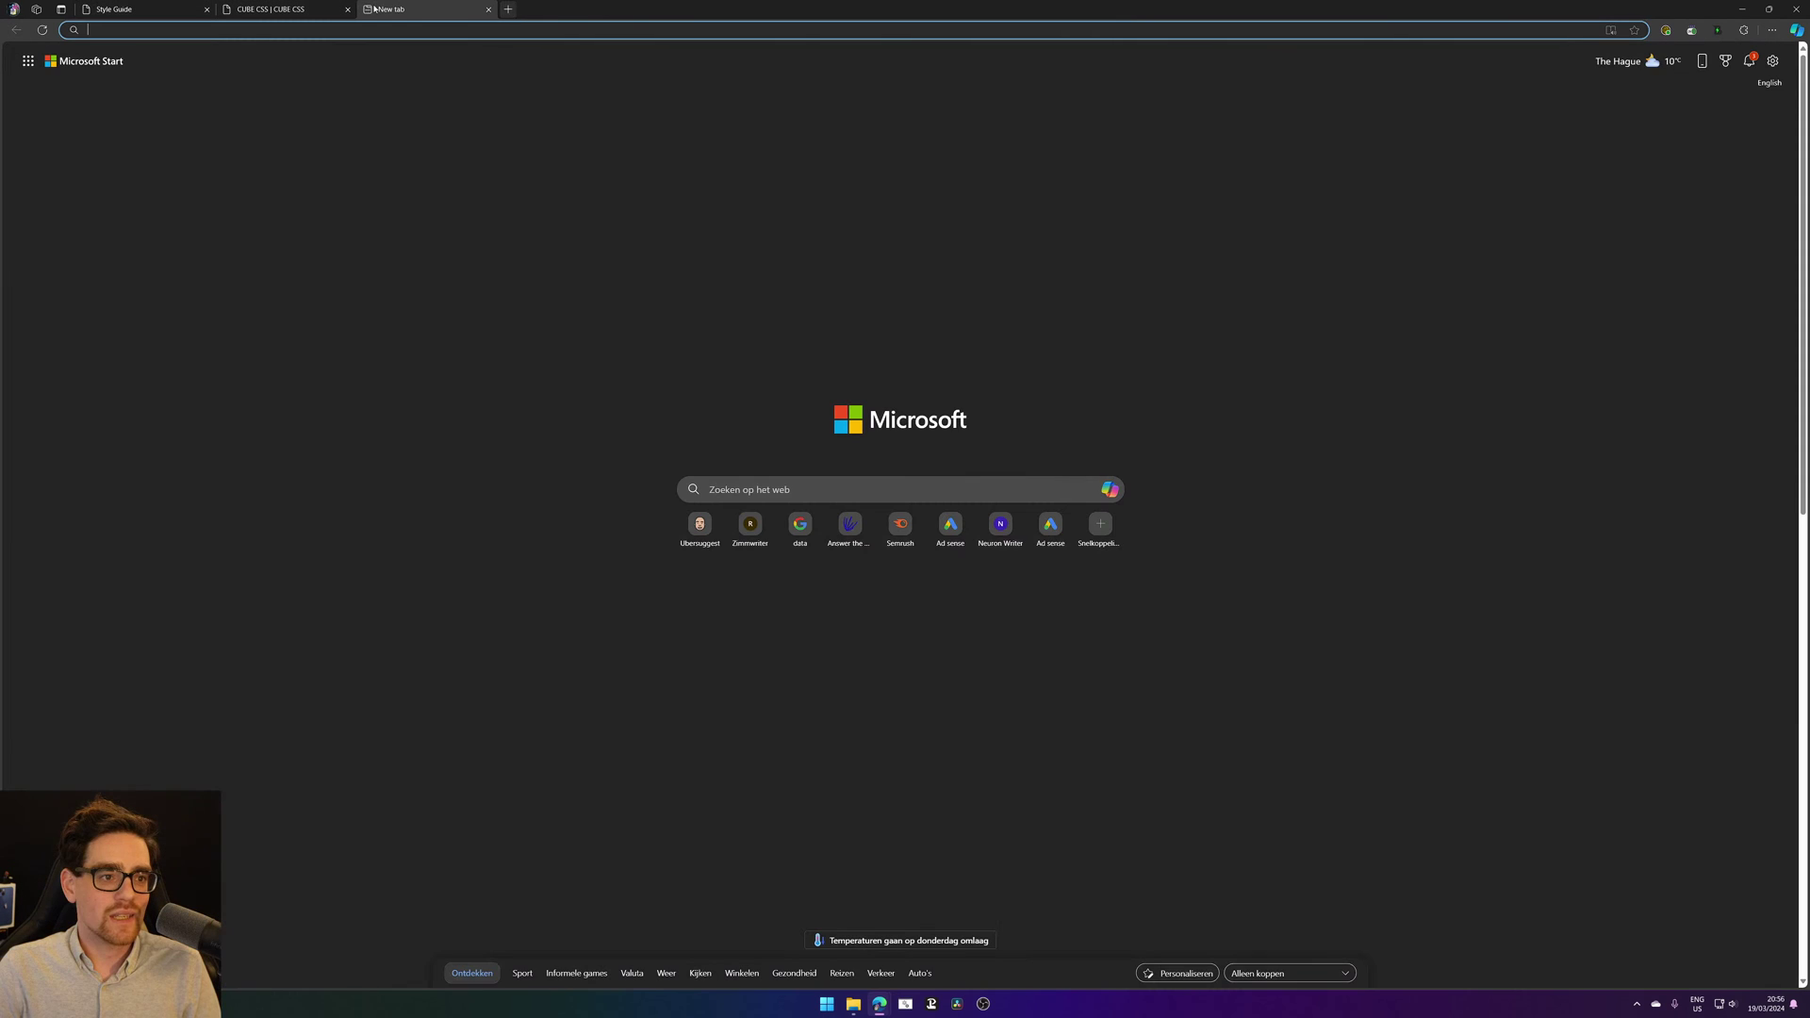